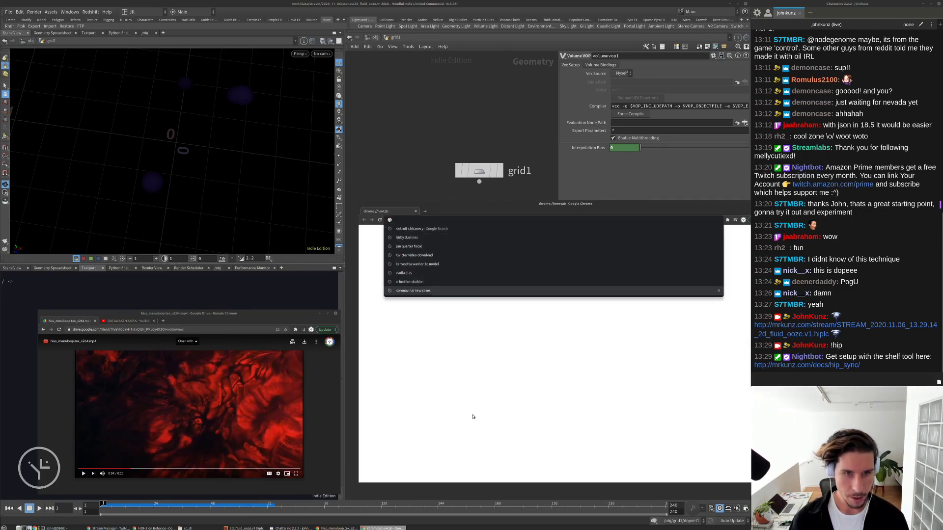
Open the Resources page of the streamer's website in Chrome, reposition the browser window and skim the listed links.
left_click(452, 201)
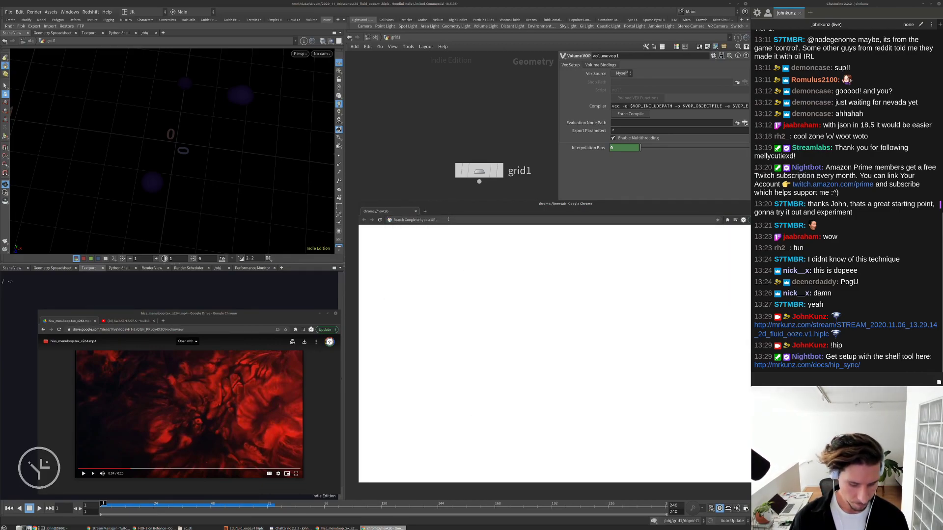
left_click(448, 220)
type("jo")
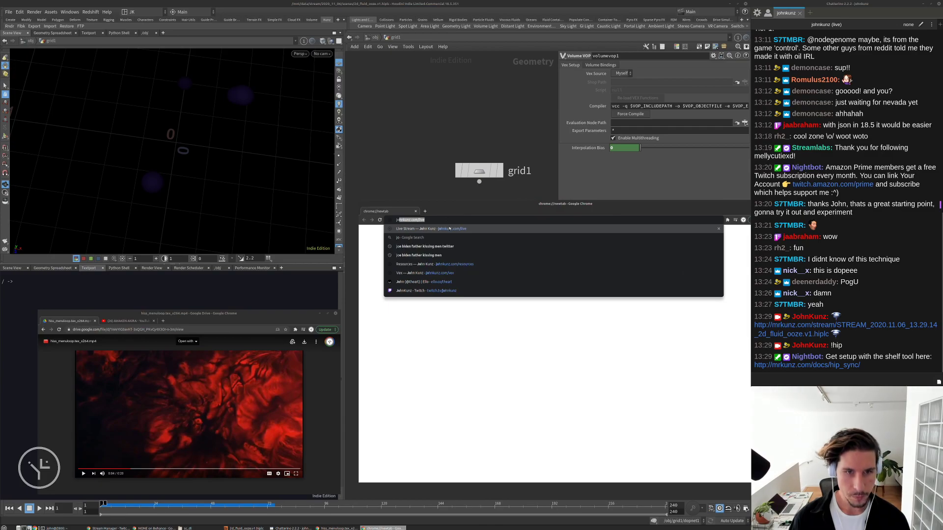
left_click(465, 265)
left_click_drag(613, 206, 479, 48)
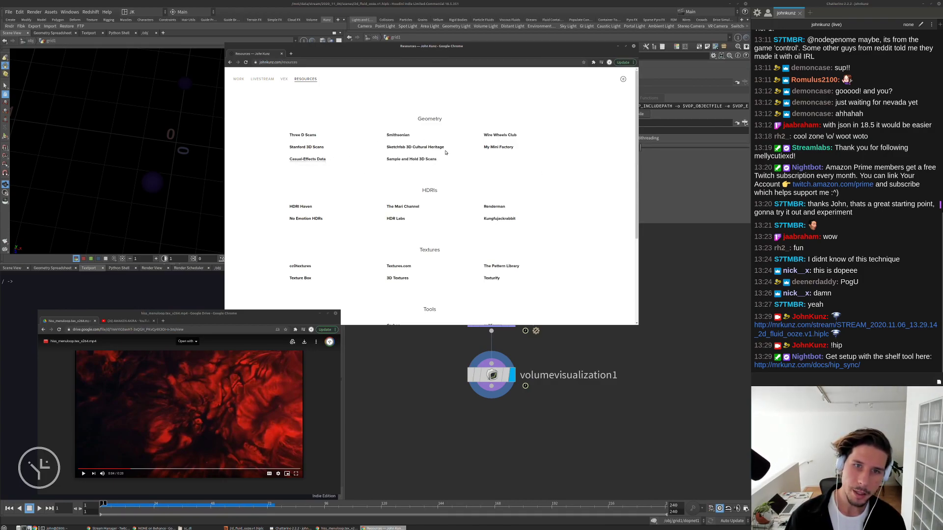
left_click_drag(564, 48, 661, 55)
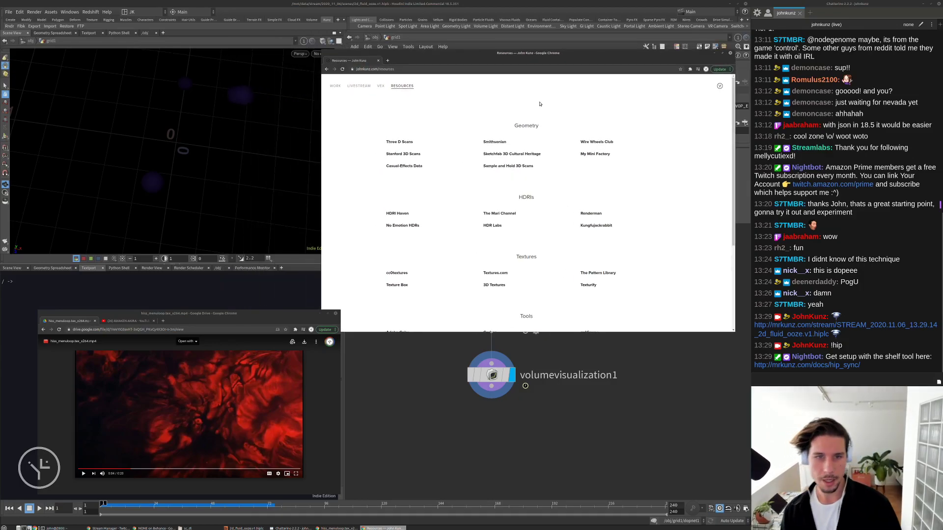
scroll(499, 173, "down", 5)
scroll(499, 173, "up", 5)
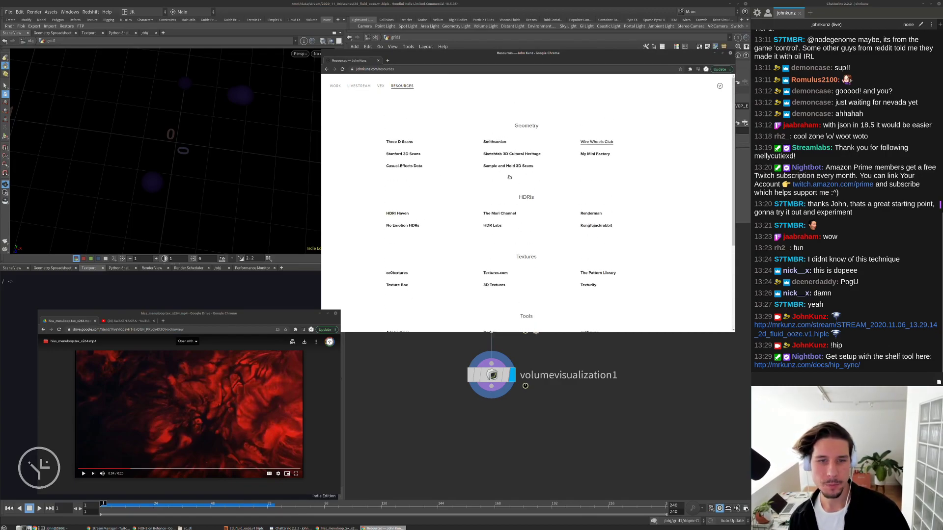
Look up "scan the world" and open the Scan the World home page on MyMiniFactory.
left_click(443, 69)
type("scan")
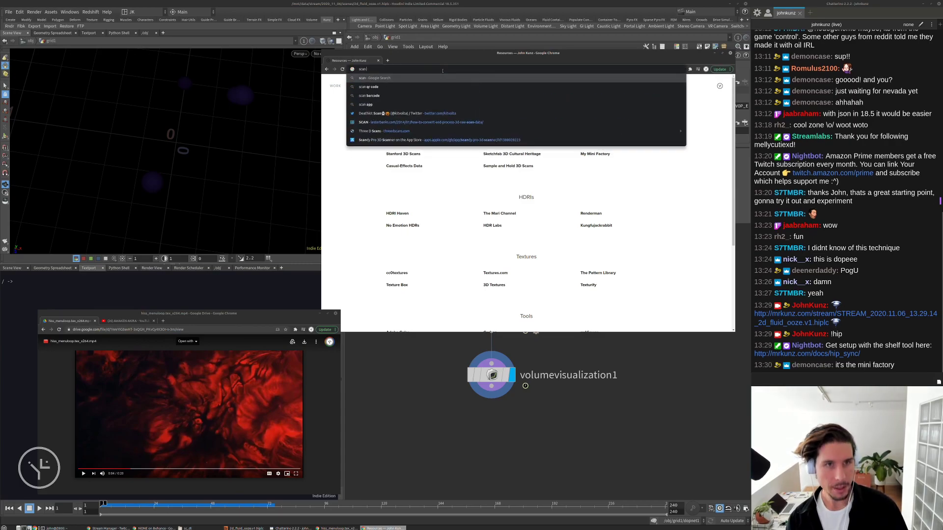
type(" the ")
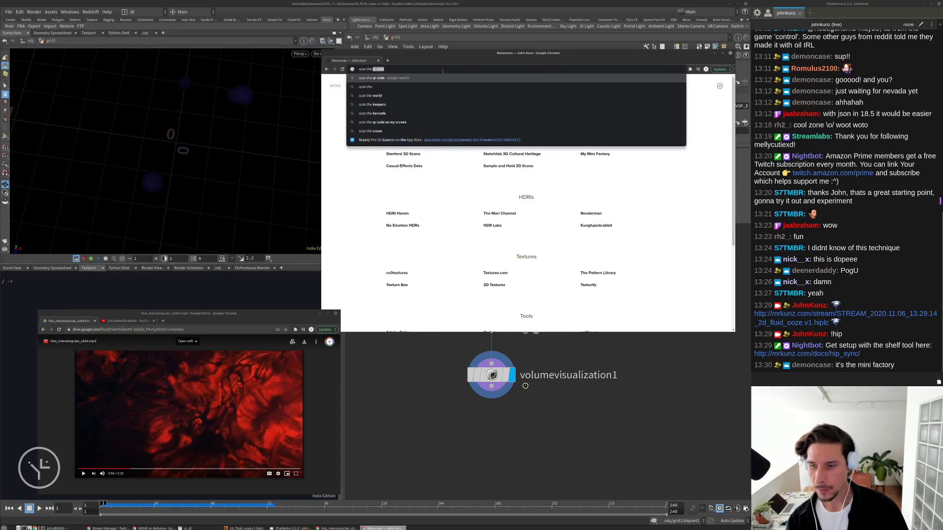
type("world")
key("Return")
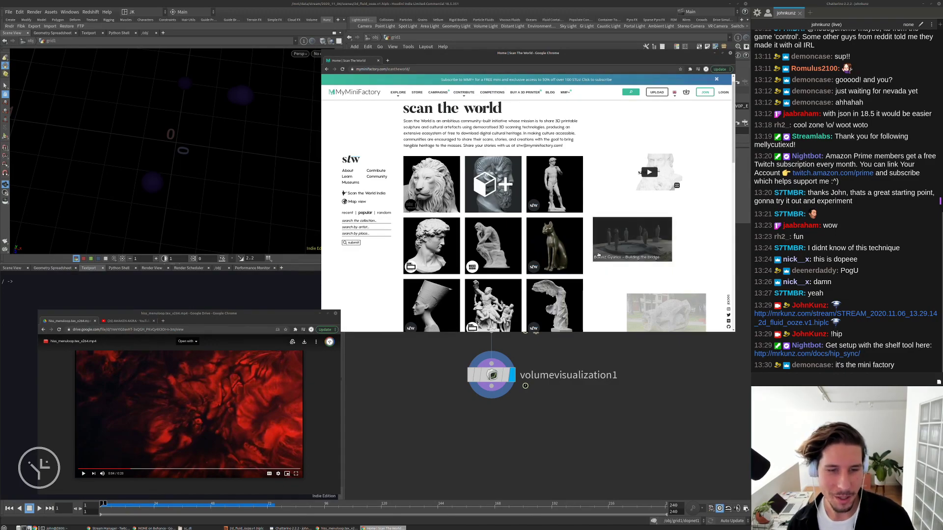
Browse the popular sculpture scans in the Scan the World collection for usable 3D models.
scroll(609, 268, "down", 4)
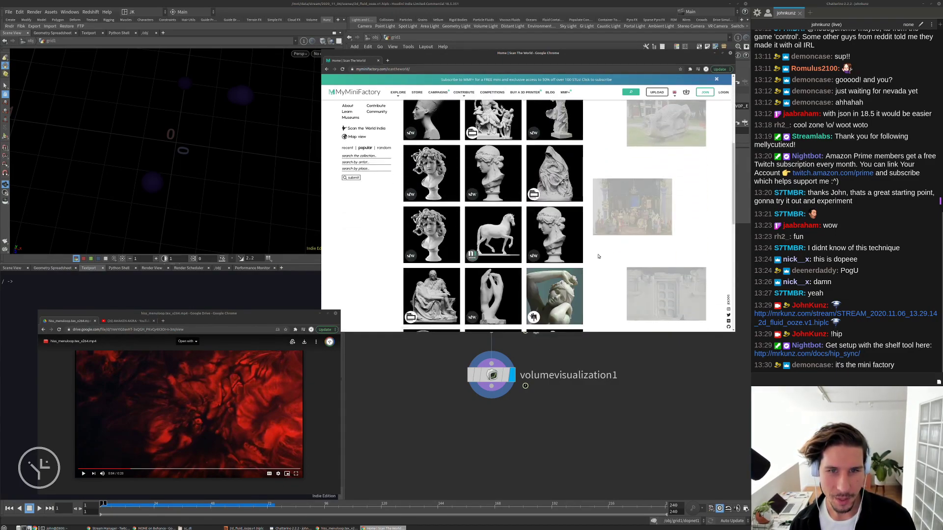
scroll(591, 258, "down", 4)
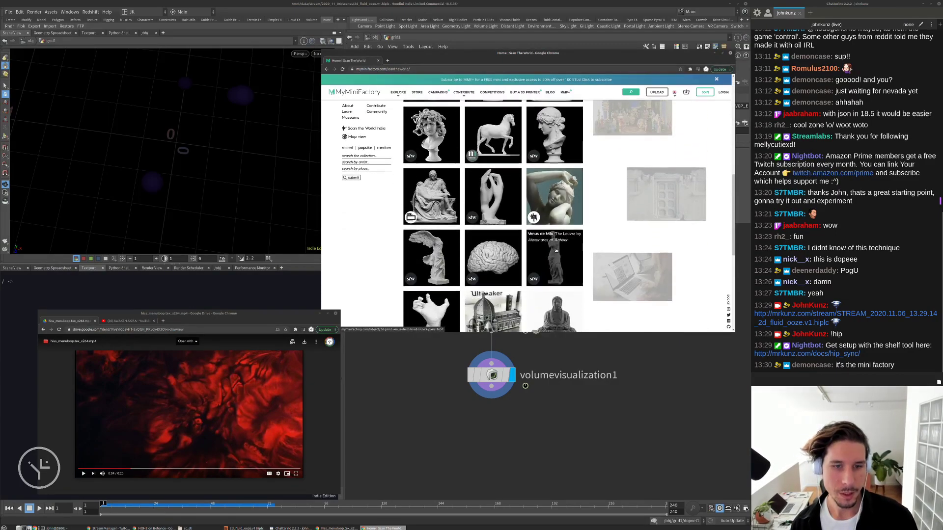
scroll(555, 254, "down", 3)
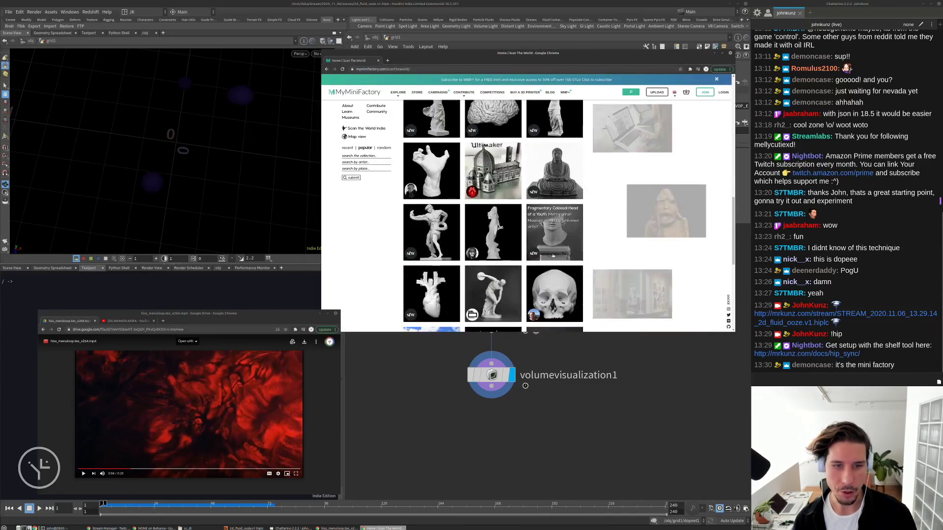
scroll(553, 255, "down", 2)
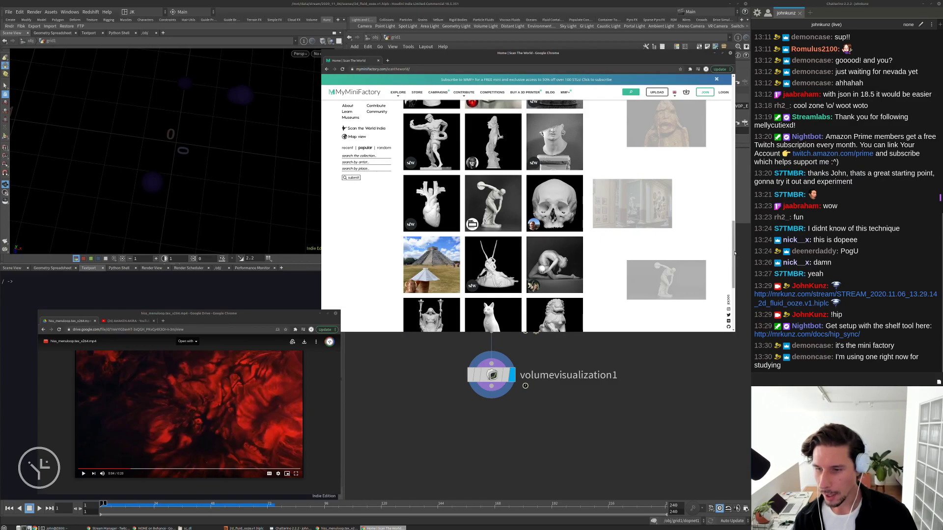
scroll(735, 251, "down", 3)
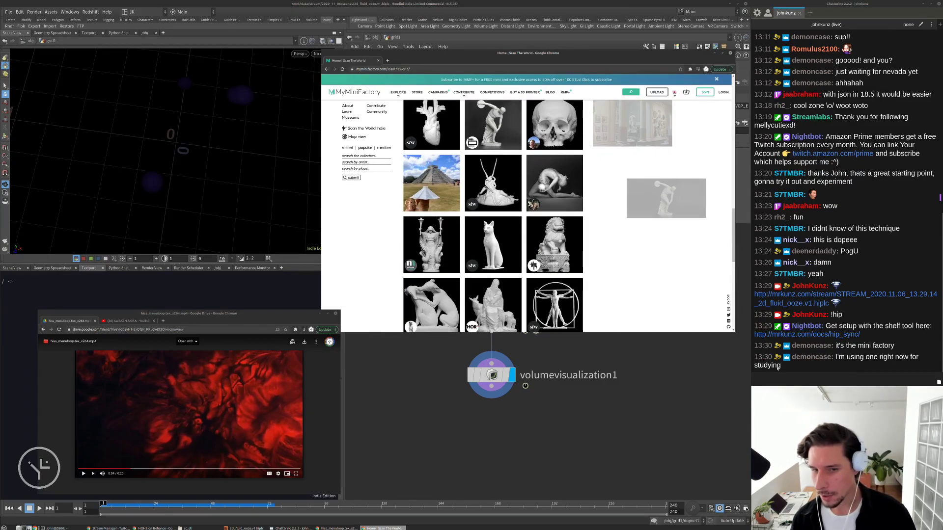
scroll(602, 234, "down", 1)
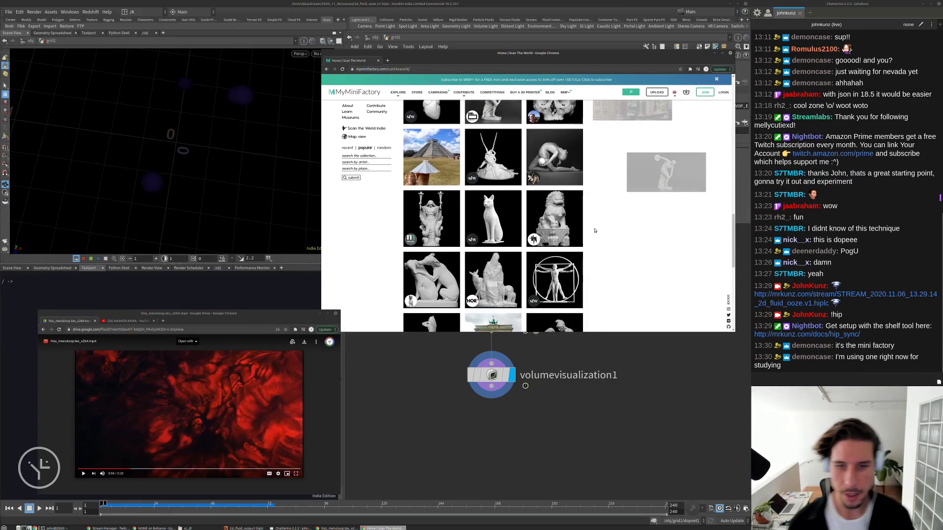
scroll(607, 239, "up", 6)
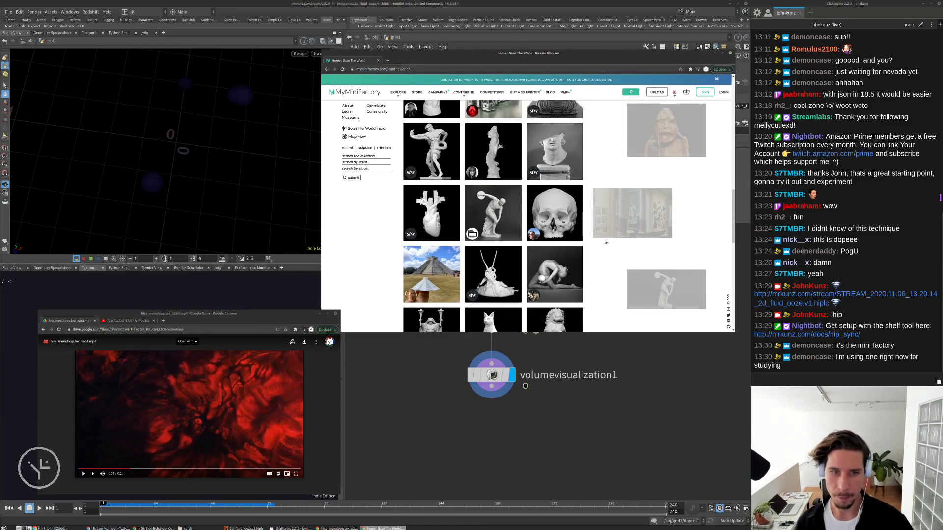
Search for "stanford 3d models" in a new browser tab and open The Stanford 3D Scanning Repository.
key("ctrl+t")
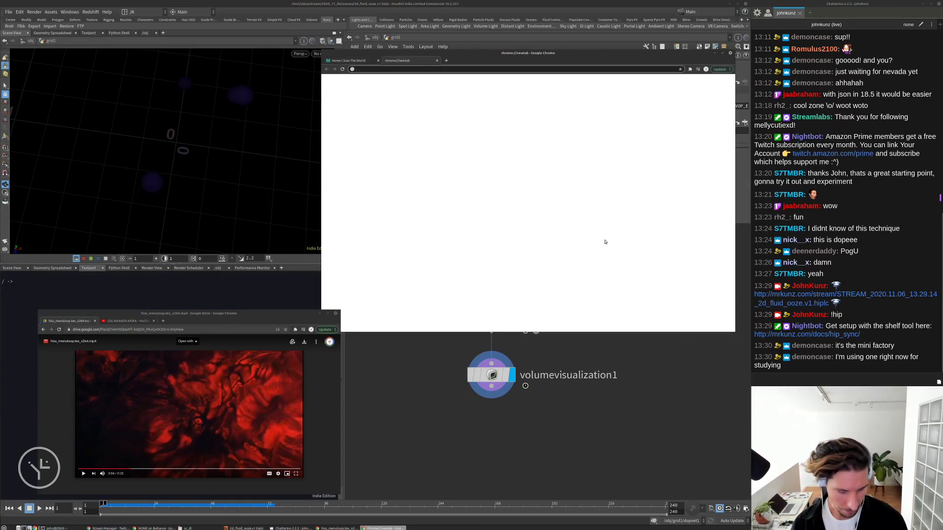
type("stand")
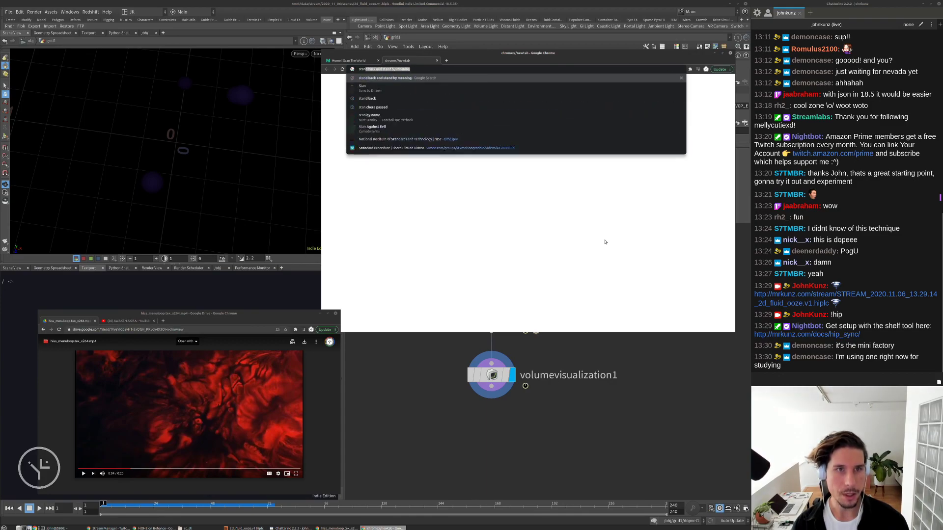
key("BackSpace")
key("BackSpace")
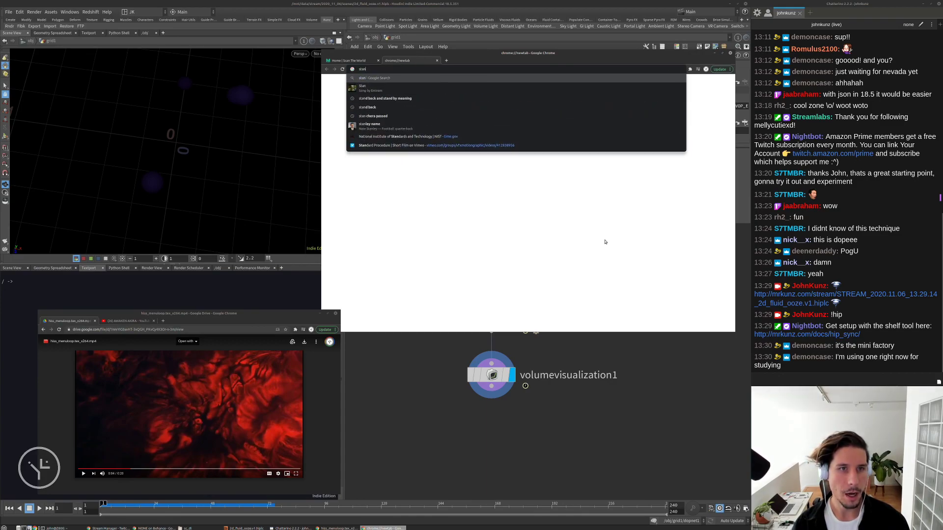
type("ford")
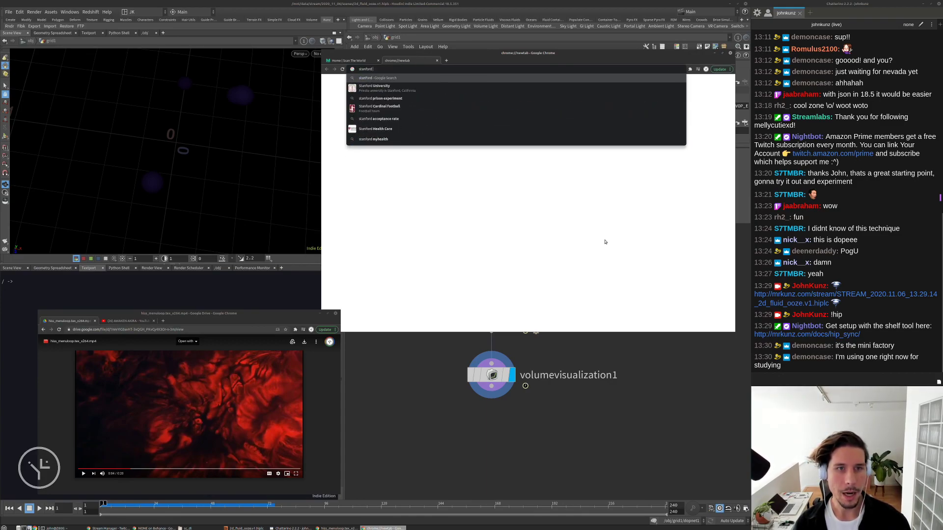
type(" 3d models")
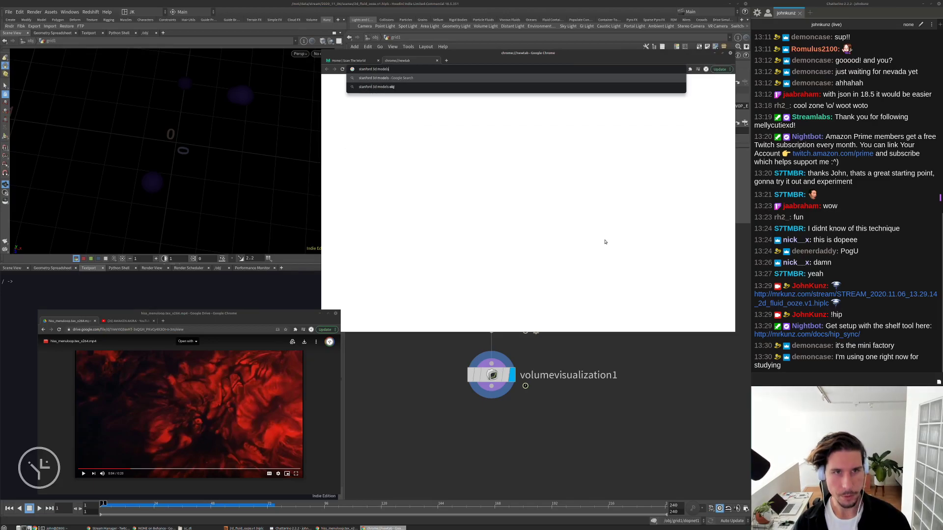
key("Return")
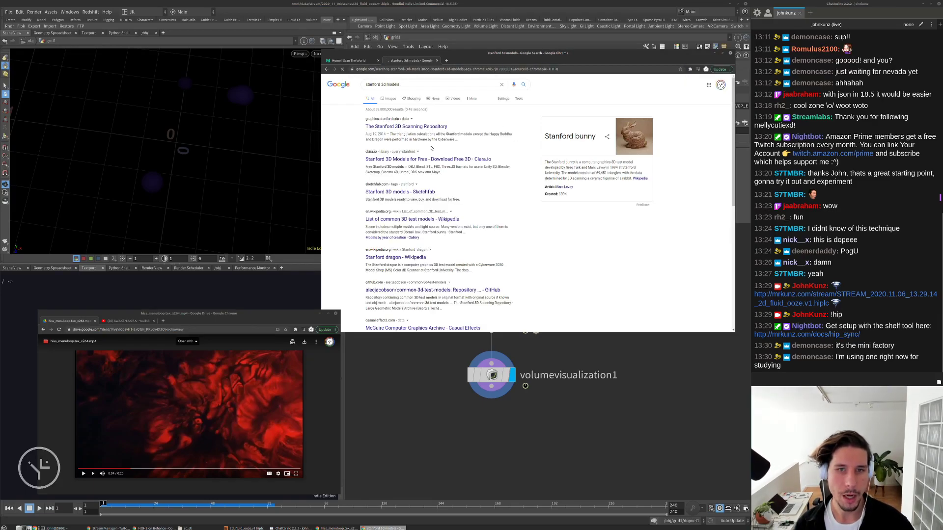
left_click(393, 127)
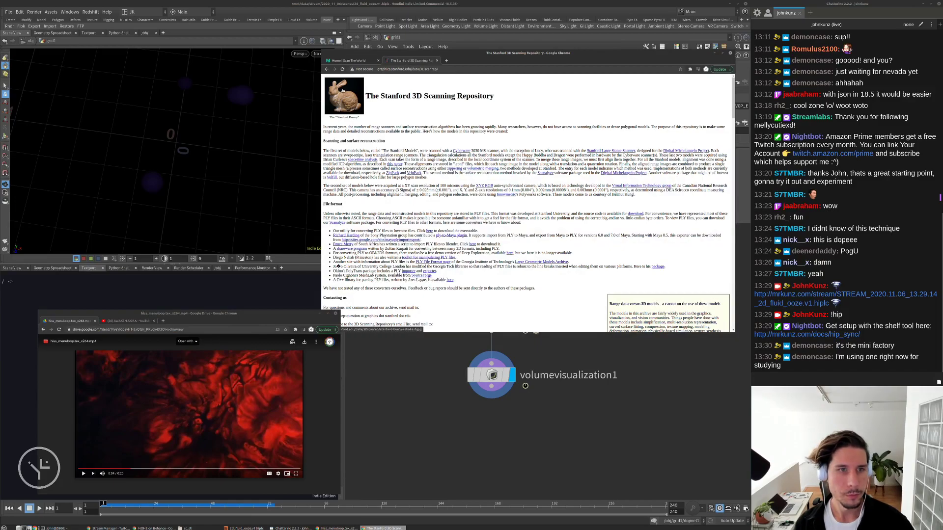
View the Happy Buddha and Dragon preview images in the Stanford repository, and close its tab.
scroll(396, 145, "down", 10)
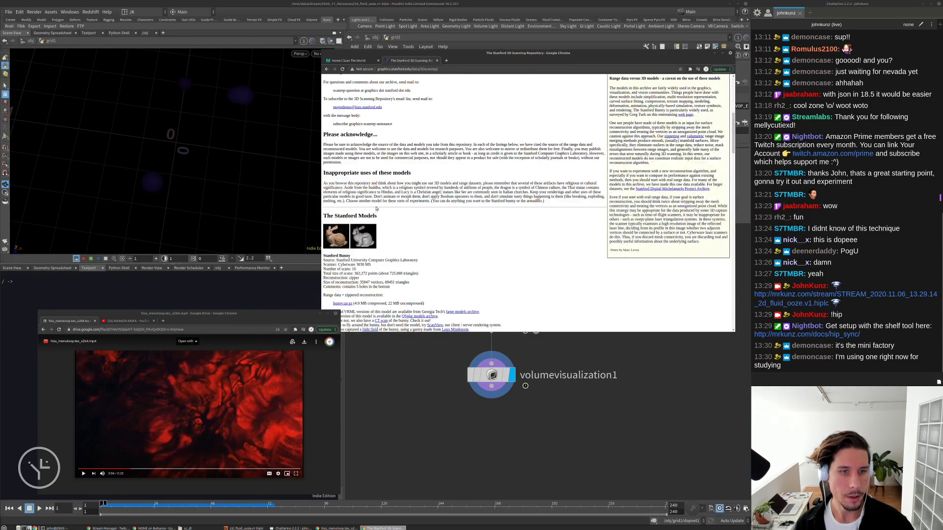
scroll(343, 175, "down", 10)
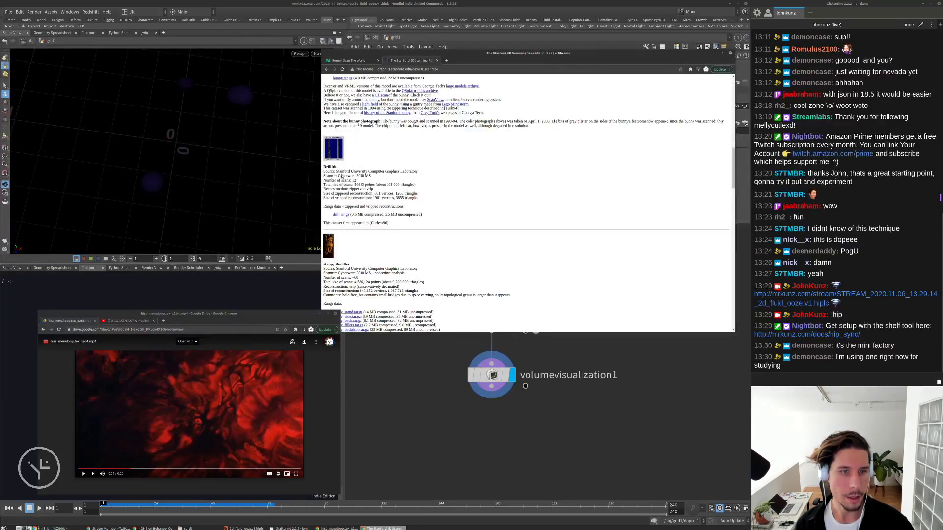
left_click(330, 248)
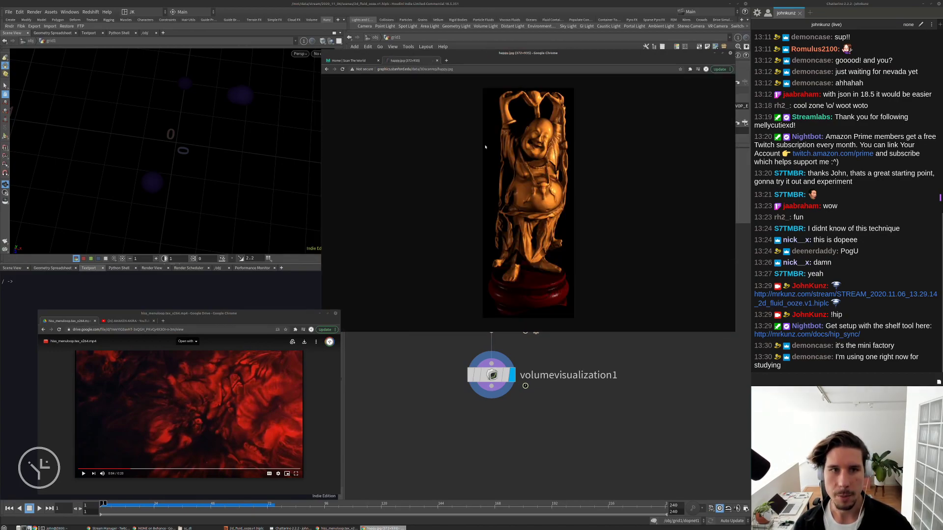
left_click(327, 69)
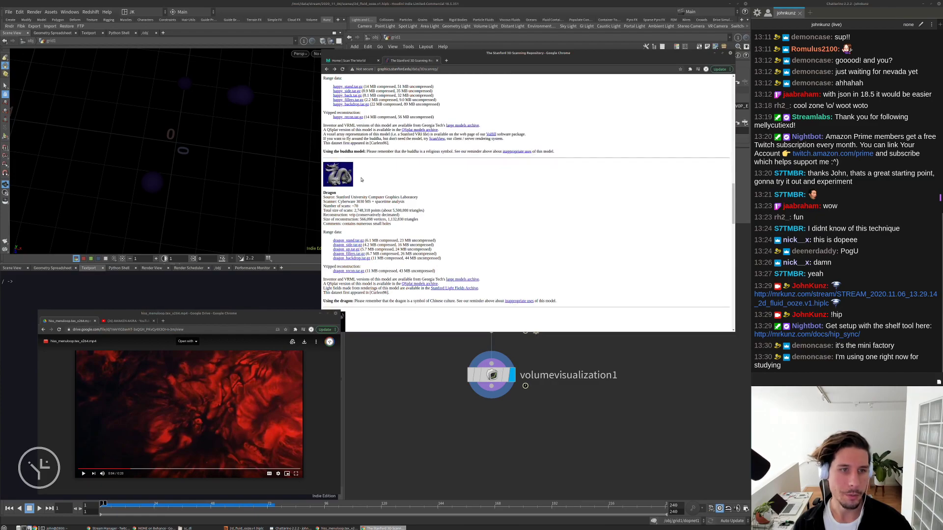
left_click(347, 175)
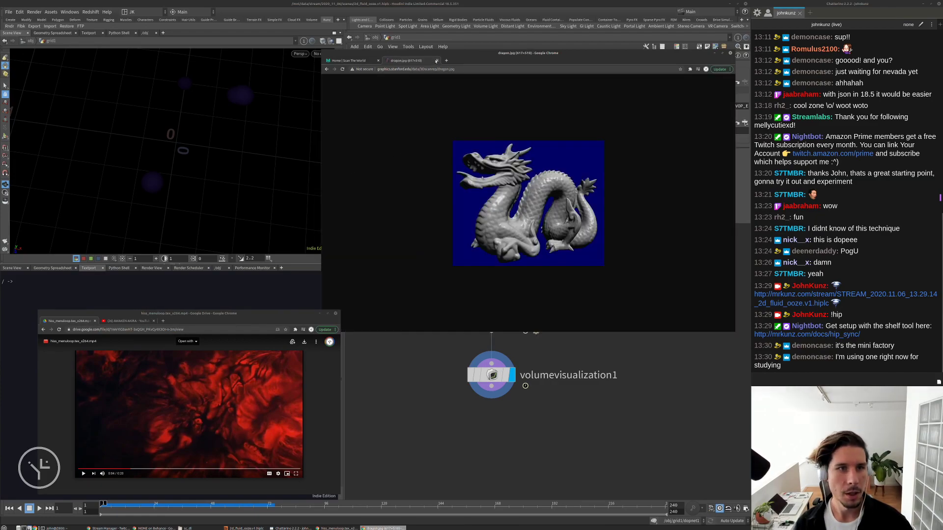
left_click(436, 61)
Examine more of the Scan the World models further down the gallery for a suitable sculpture.
scroll(580, 280, "down", 3)
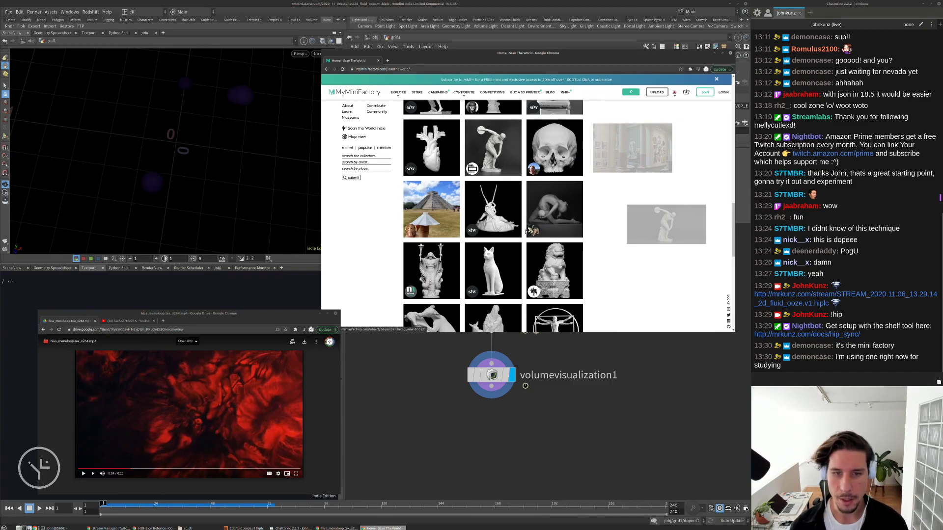
scroll(486, 280, "down", 1)
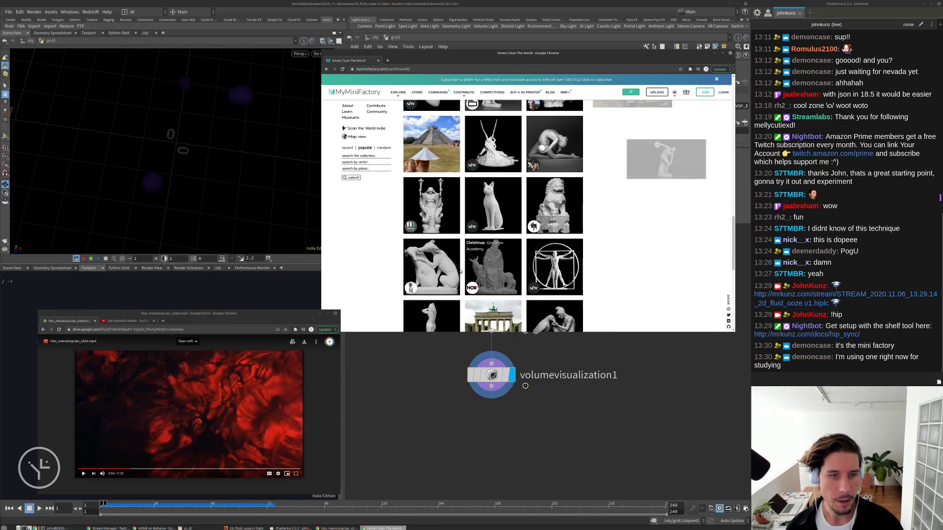
scroll(540, 255, "down", 2)
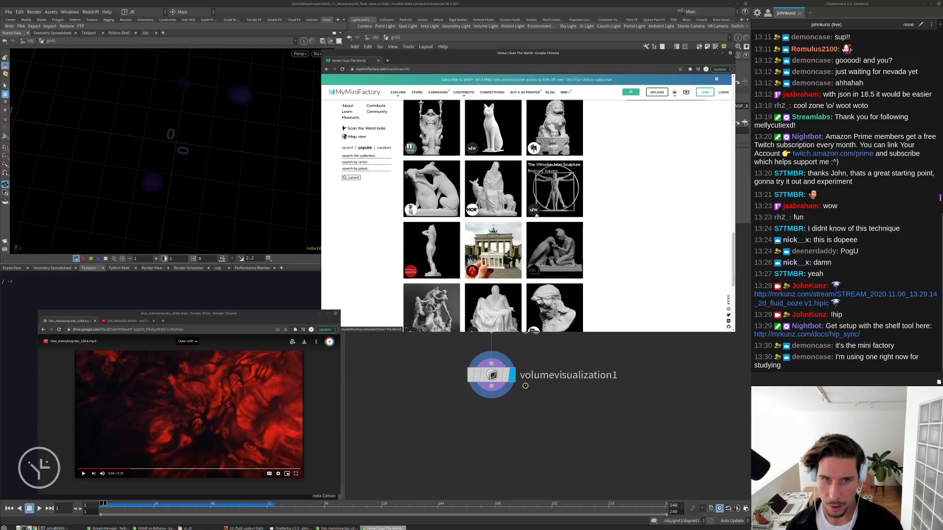
scroll(430, 246, "down", 2)
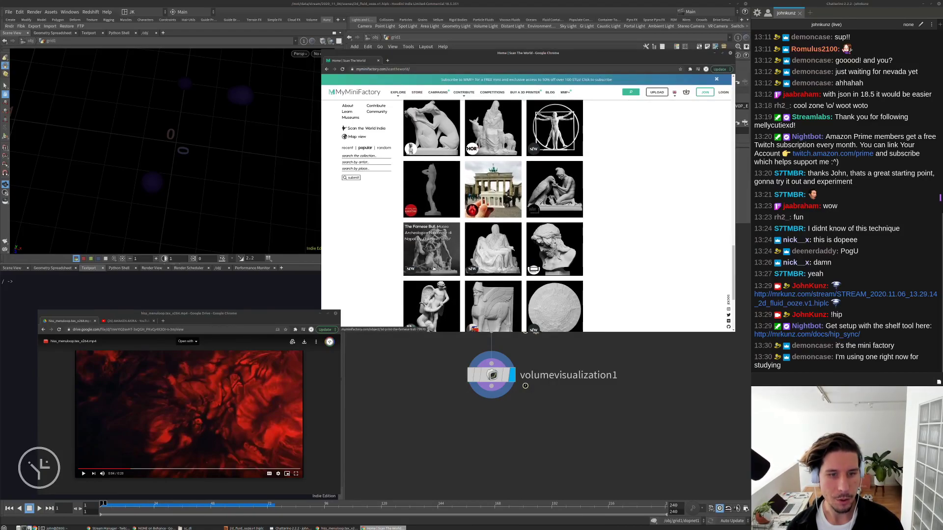
scroll(436, 196, "down", 3)
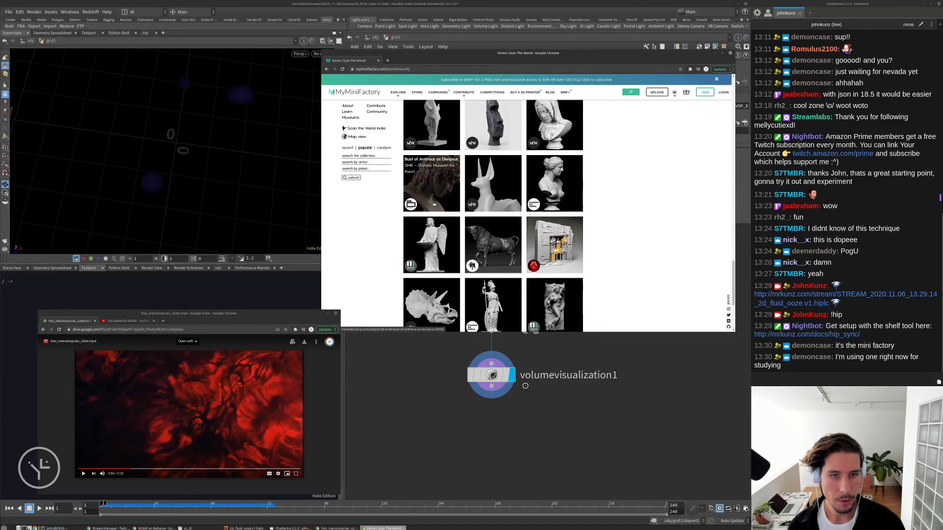
scroll(439, 262, "down", 2)
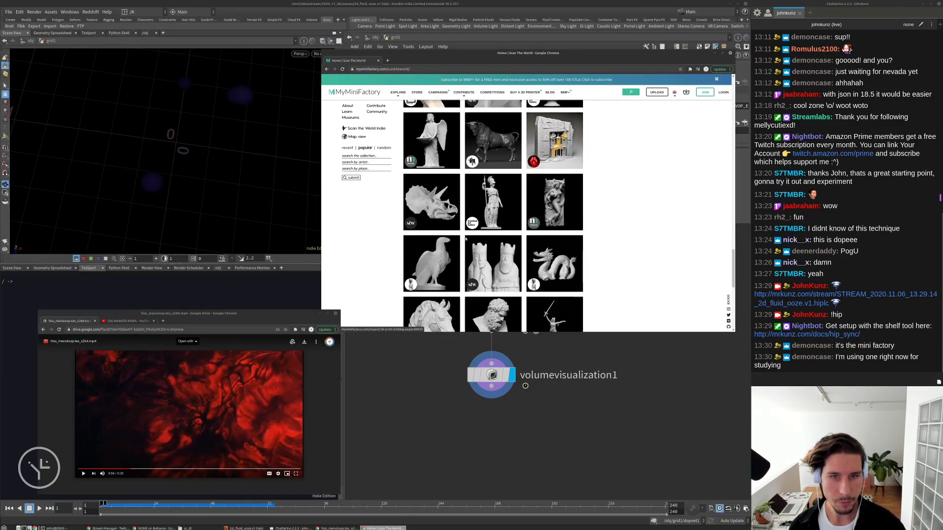
scroll(482, 234, "down", 3)
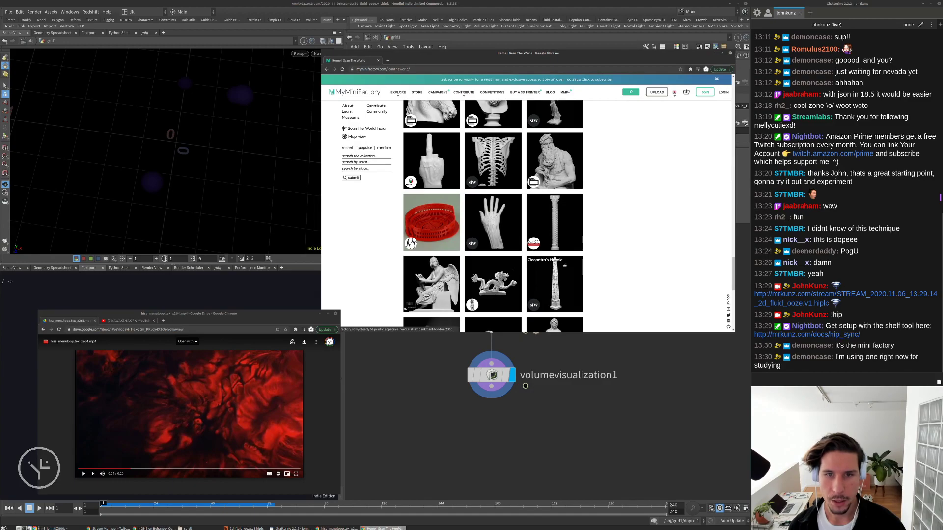
scroll(512, 265, "down", 3)
scroll(511, 265, "down", 5)
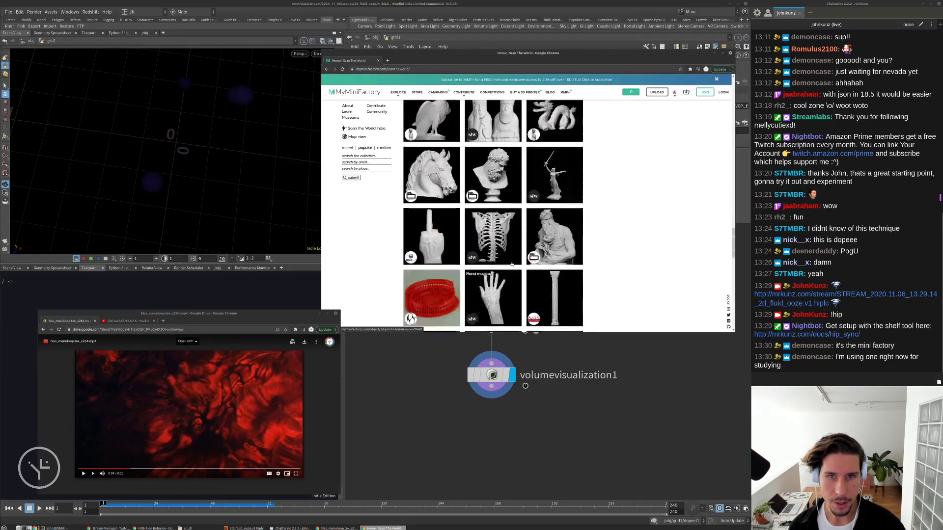
Open the David sculpture from the Scan the World gallery and view its preview images.
scroll(512, 265, "down", 2)
scroll(513, 235, "up", 15)
left_click(515, 216)
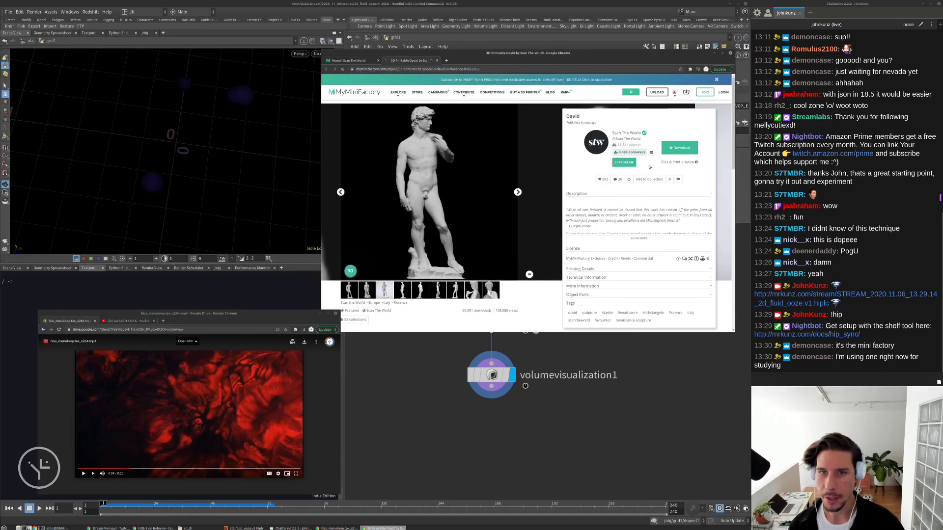
left_click(517, 192)
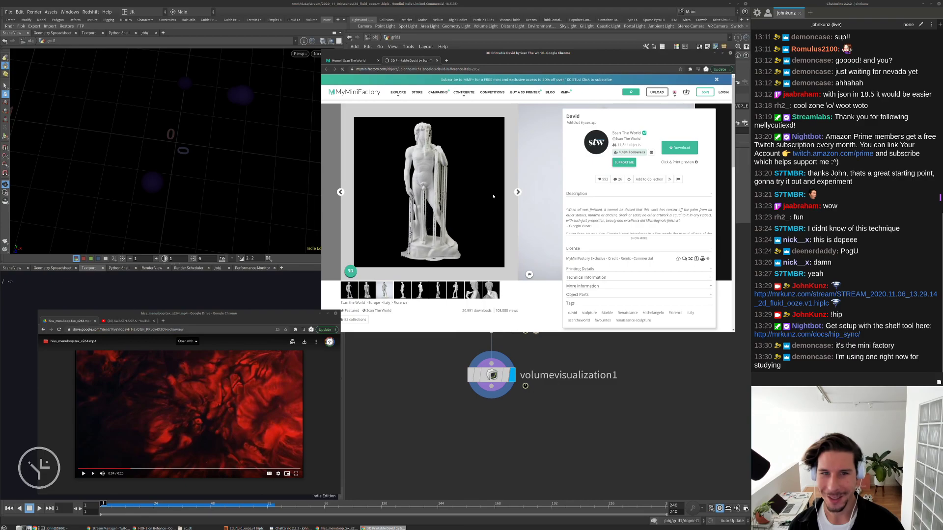
left_click(517, 194)
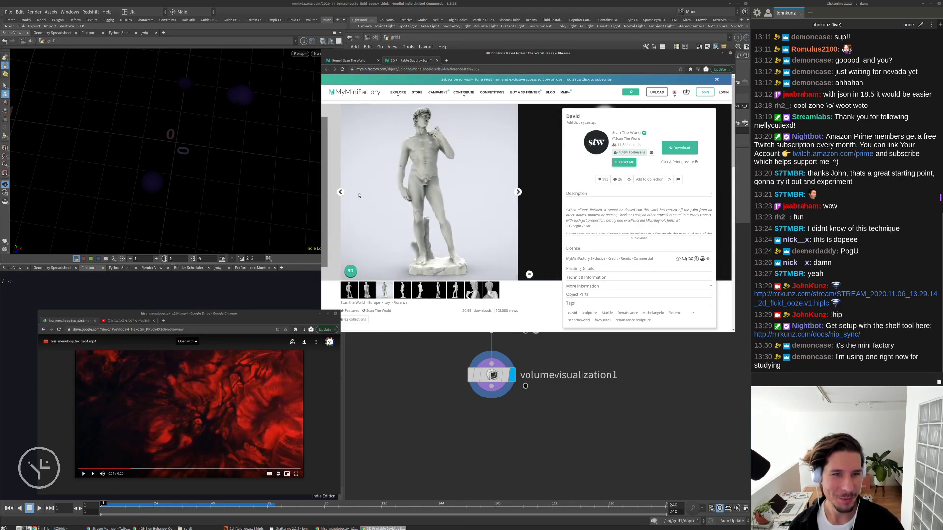
Download the David model with the download-only option and save it in the Downloads folder.
left_click(680, 147)
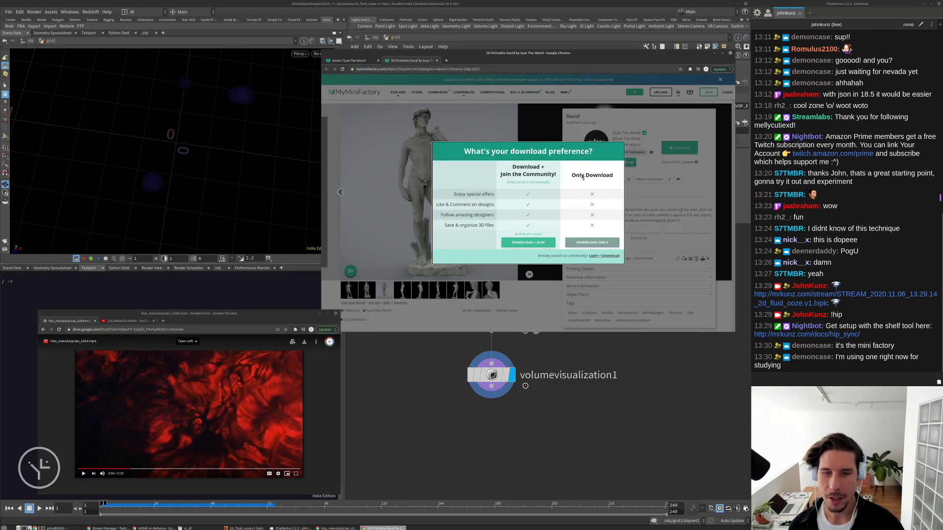
left_click(589, 243)
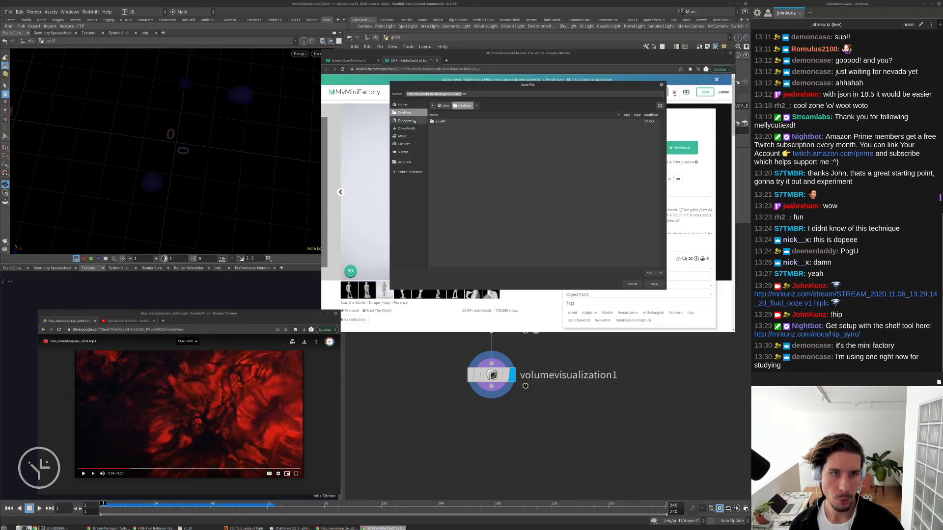
left_click(406, 128)
left_click(654, 283)
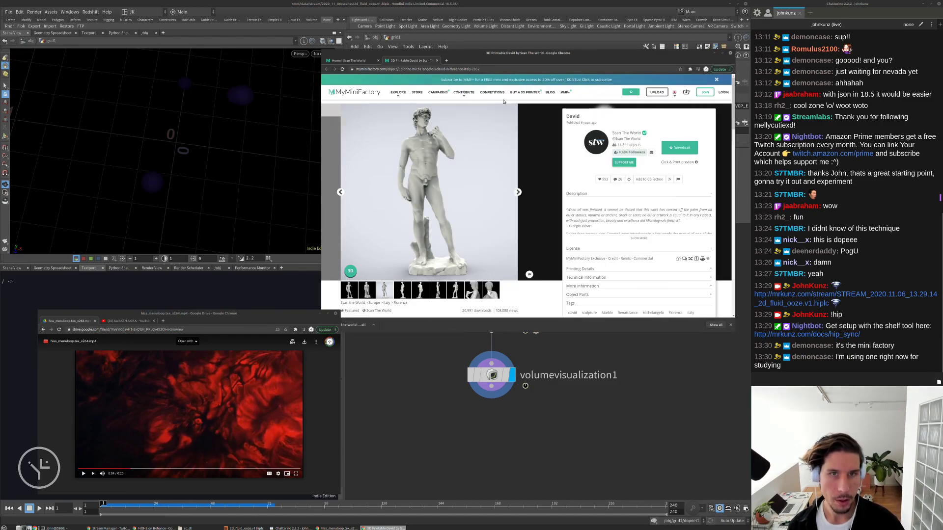
Switch to a cleared terminal, insert the file path of the downloaded scan-the-world-michelangelo-s-david.stl, and copy that path.
left_click_drag(502, 59, 552, 36)
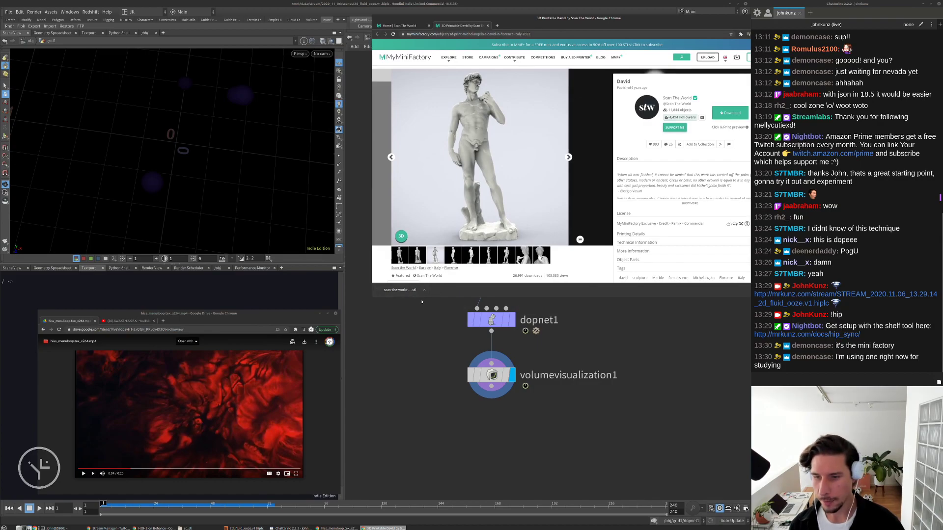
key("alt+Tab")
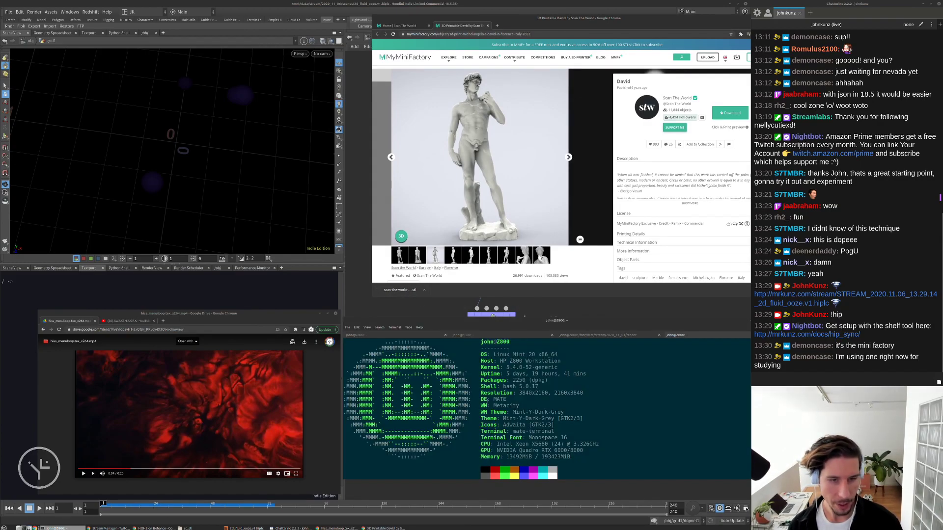
key("ctrl+l")
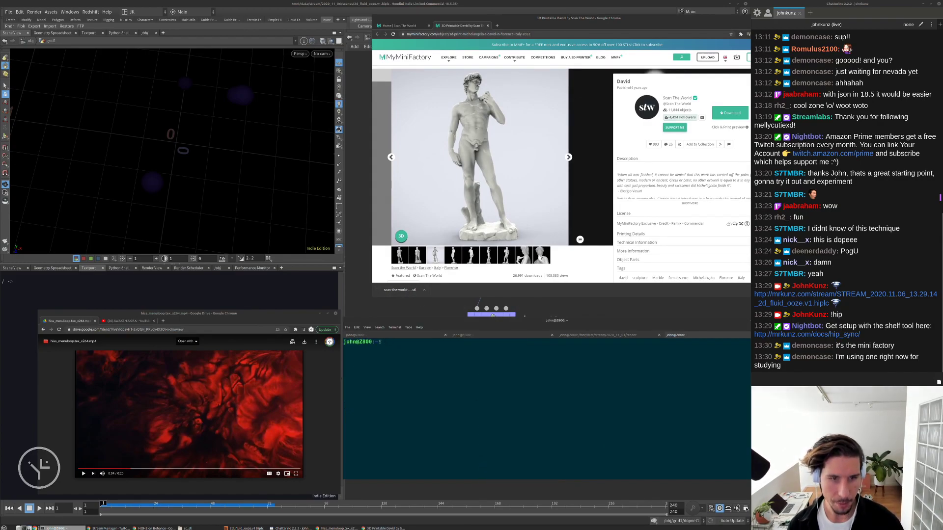
left_click_drag(398, 291, 434, 420)
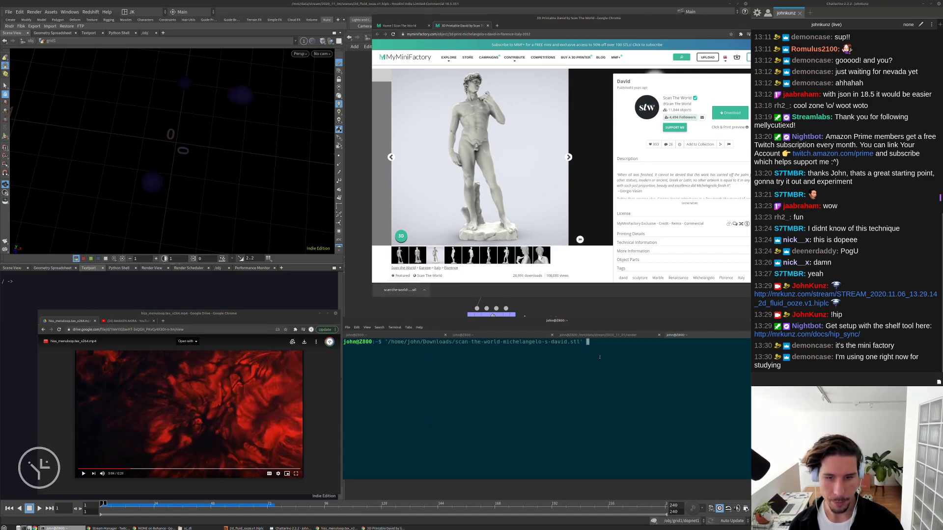
left_click_drag(580, 342, 389, 342)
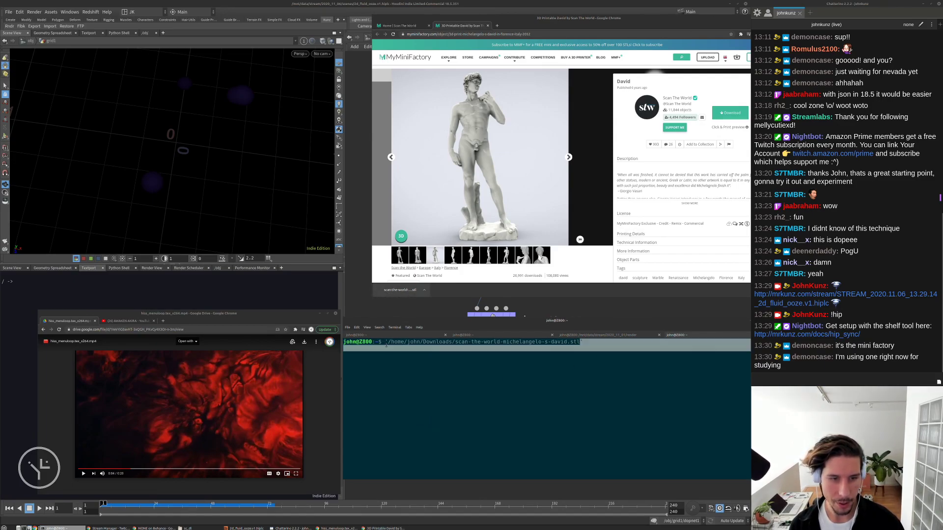
right_click(389, 342)
left_click(401, 346)
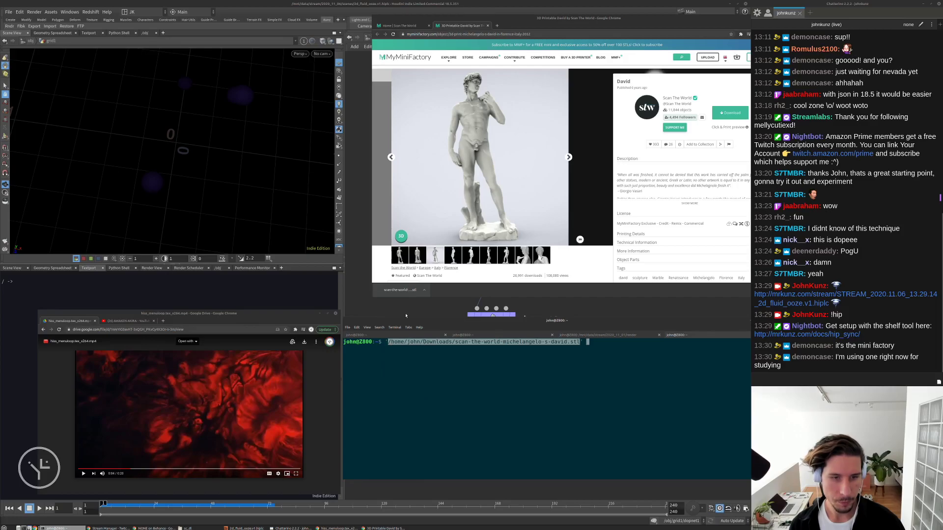
Switch to Houdini, start a new empty scene, and make the 3D viewport taller.
left_click(387, 318)
left_click(9, 12)
left_click(22, 20)
left_click(91, 36)
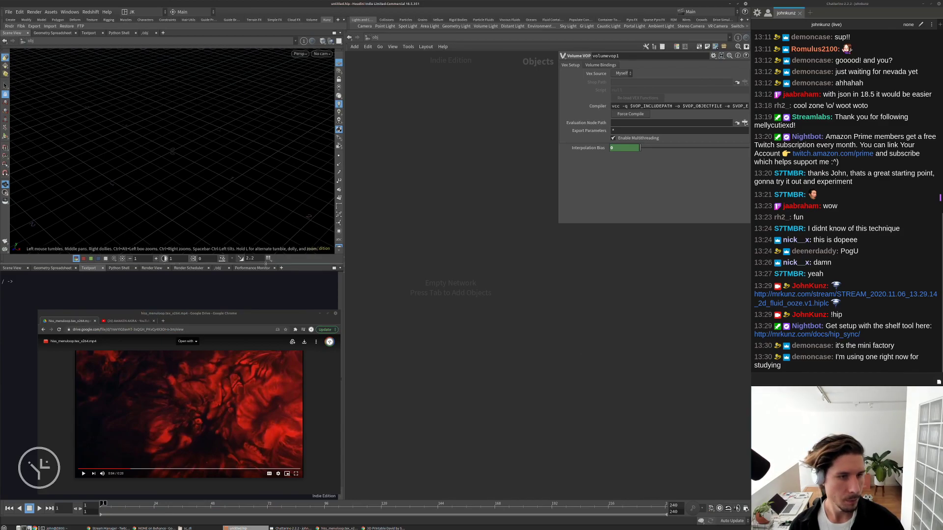
left_click_drag(264, 264, 264, 293)
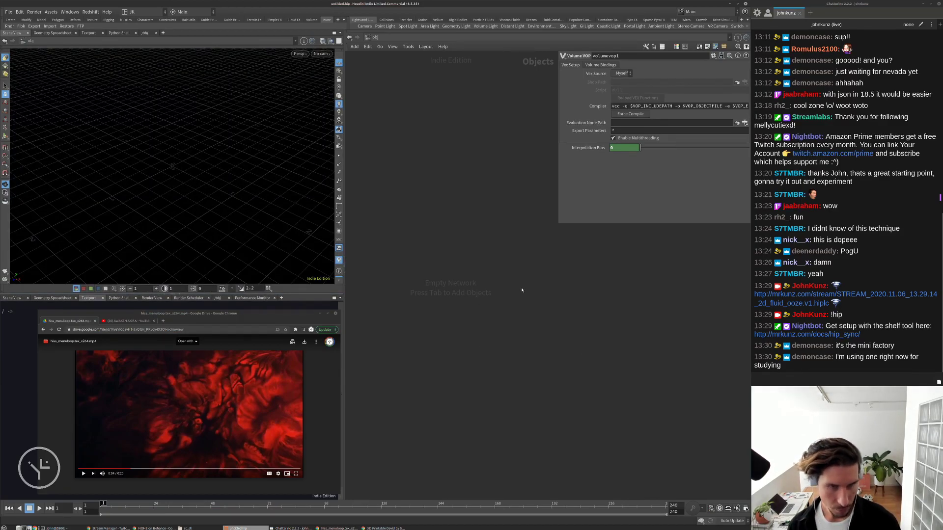
Create a File node and load scan-the-world-michelangelo-s-david.stl as its geometry file using the copied path.
key("Tab")
type("f")
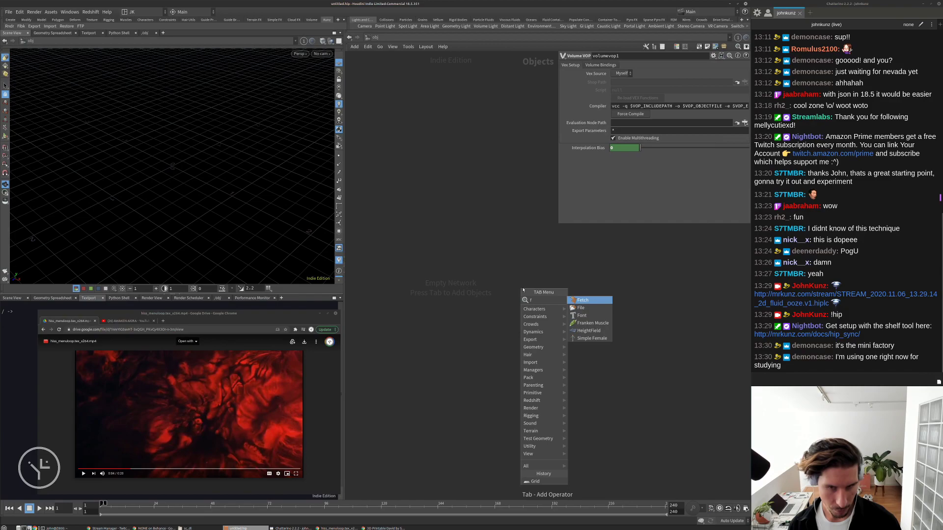
left_click(580, 307)
left_click(547, 276)
key("ctrl+v")
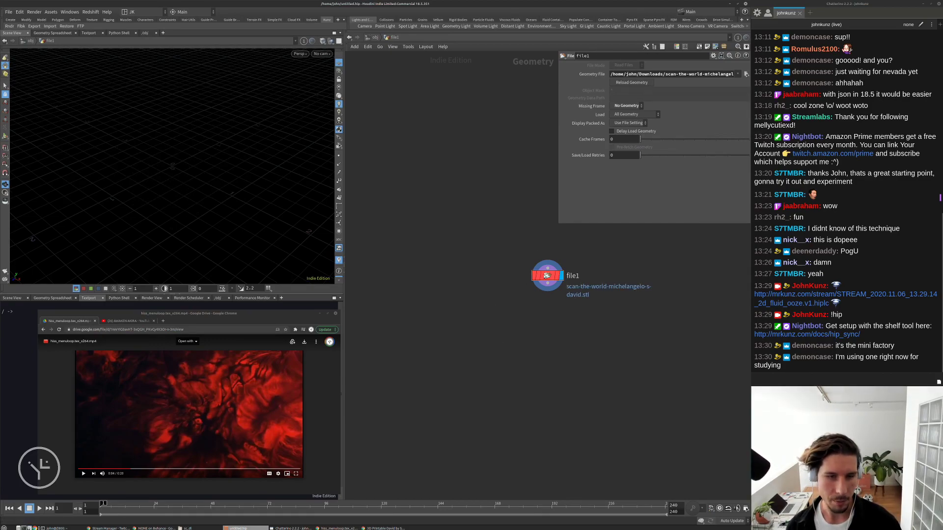
key("g")
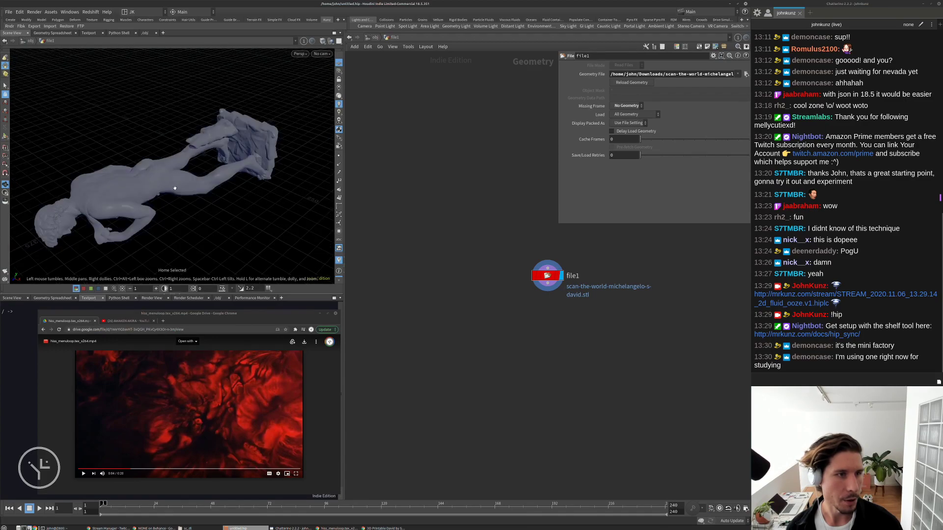
Inspect the imported statue up close, and add a displayed Reverse node after the file node to flip its faces.
left_click_drag(202, 170, 228, 157)
scroll(230, 158, "up", 3)
key("d")
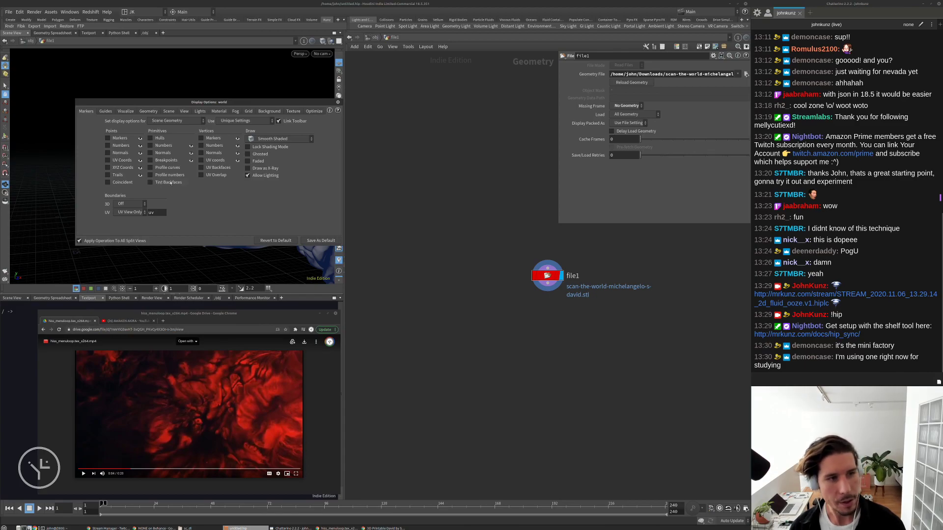
key("Escape")
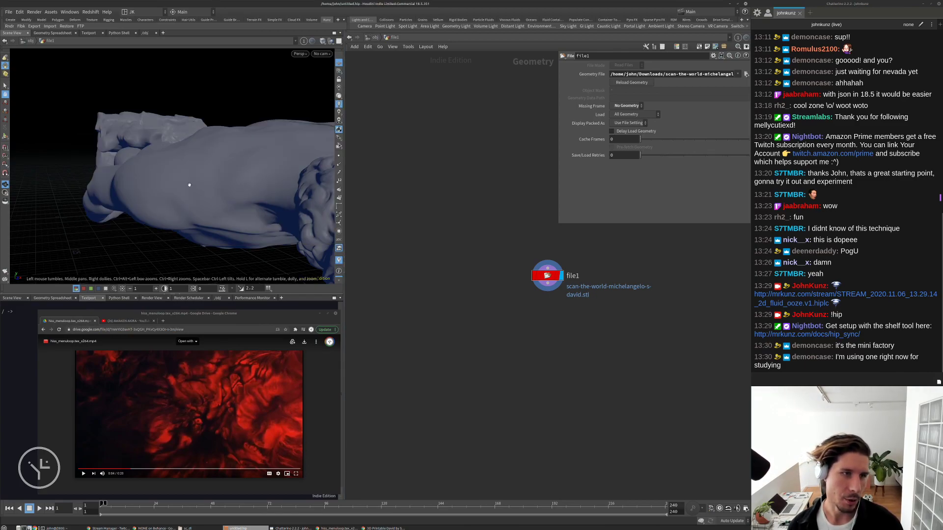
left_click_drag(201, 191, 260, 162)
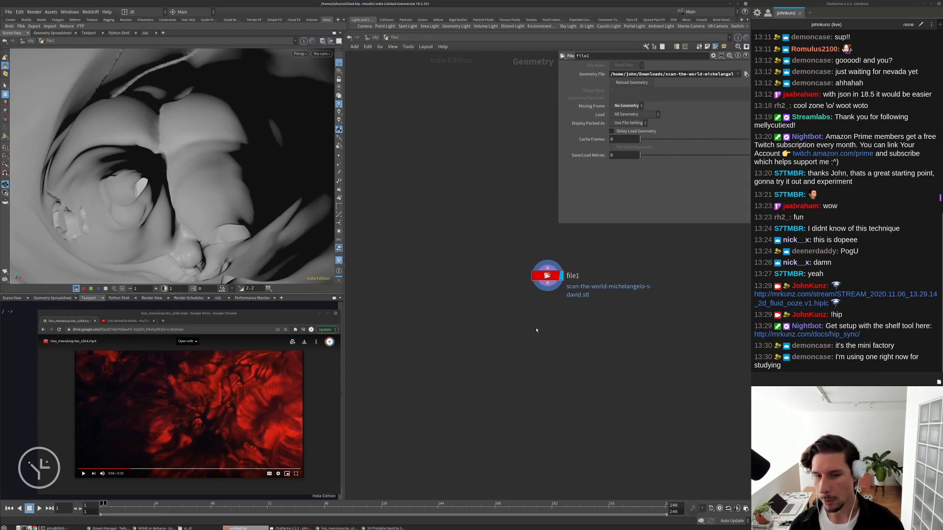
key("Tab")
type("rev")
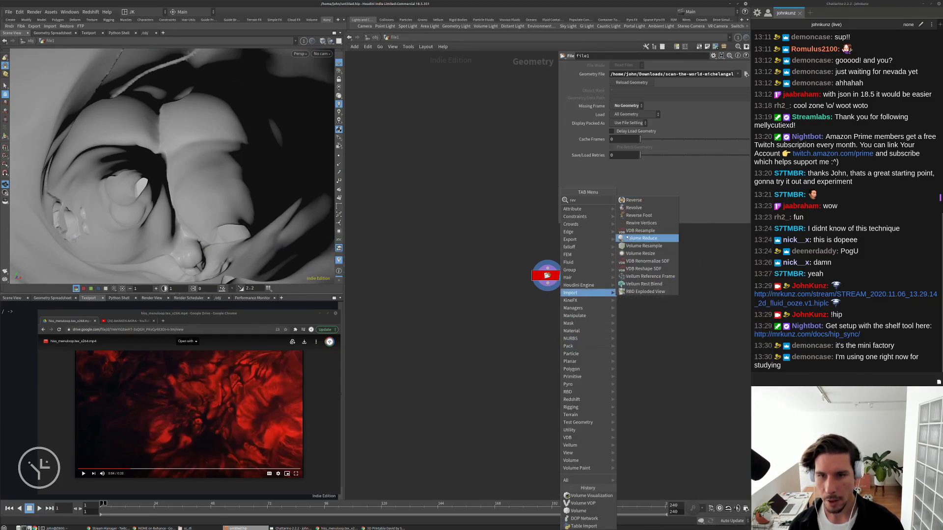
key("Return")
left_click(569, 339)
left_click(572, 338)
key("g")
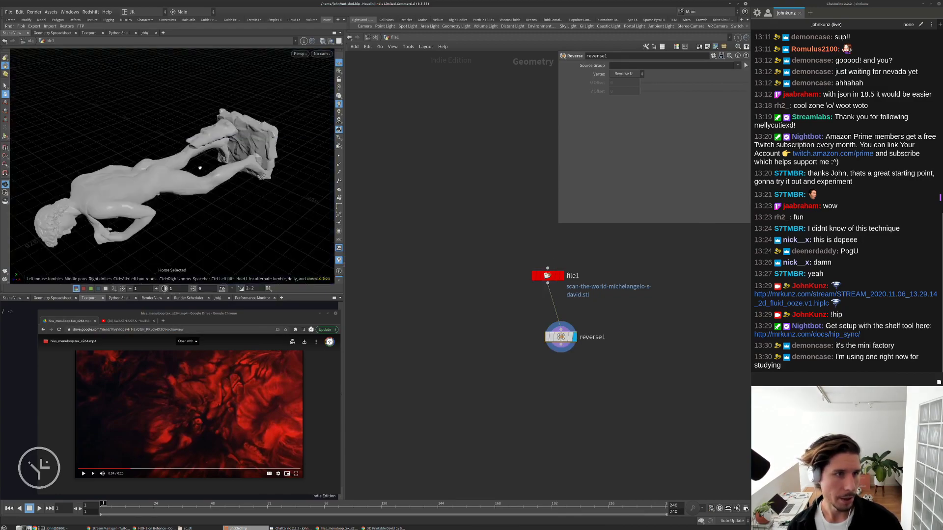
Add a Transform node directly below the Reverse node and make it the displayed node.
left_click_drag(250, 145, 234, 206)
key("Tab")
type("tr")
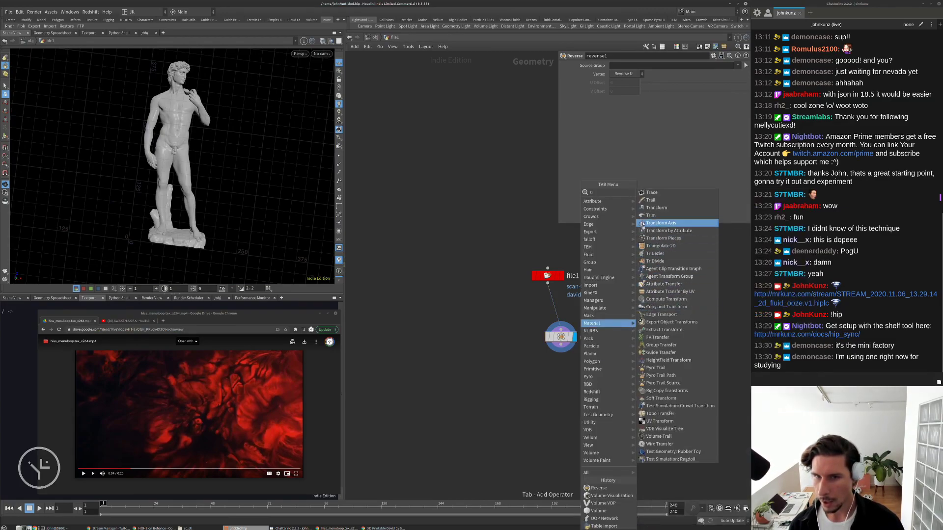
left_click(656, 208)
left_click(572, 368)
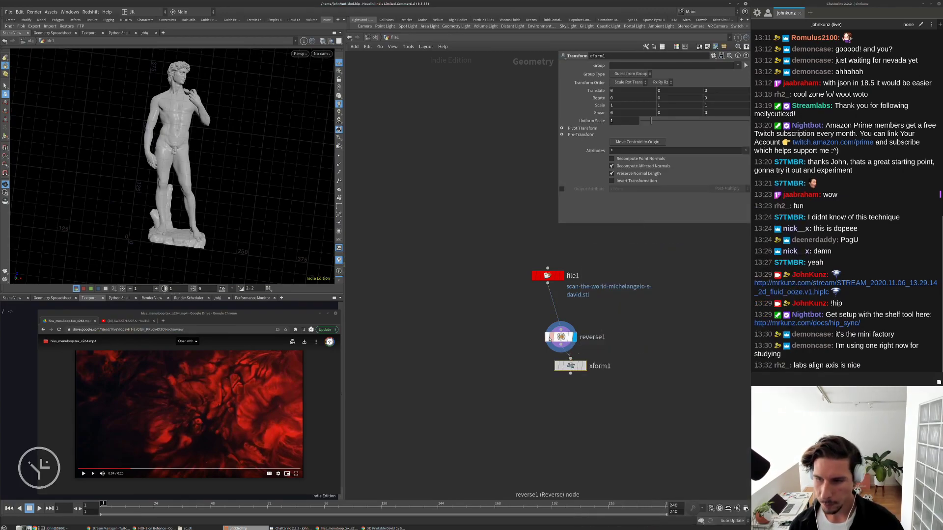
left_click_drag(569, 370, 557, 368)
Align the file node vertically above the Reverse and Transform nodes in the network.
key("Tab")
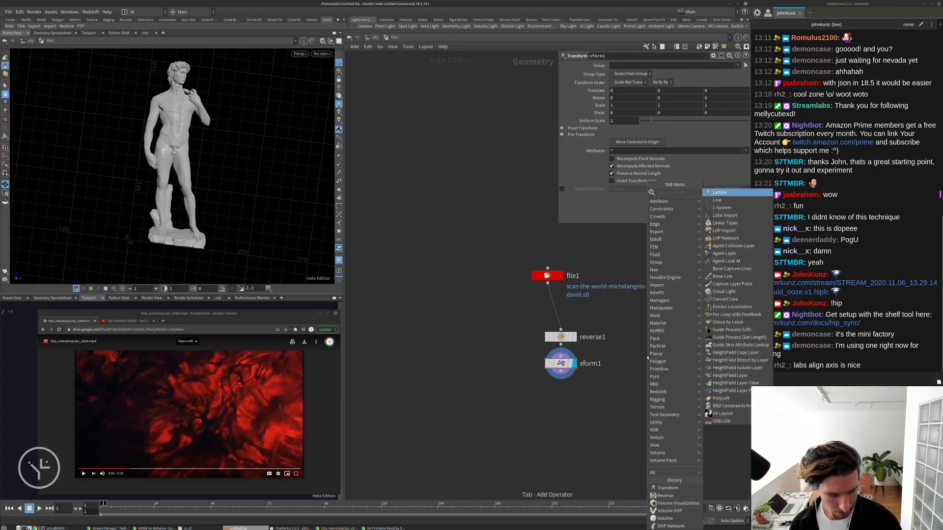
key("Escape")
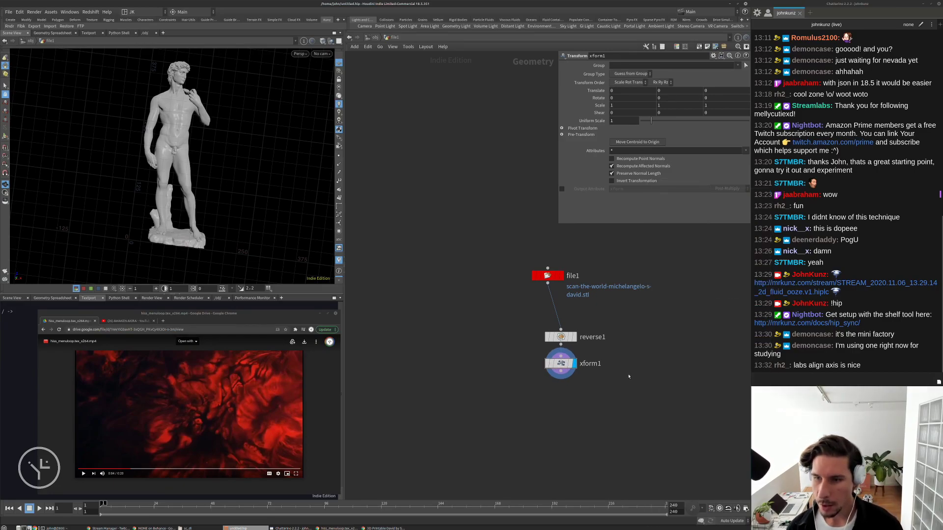
left_click_drag(543, 276, 556, 273)
key("h")
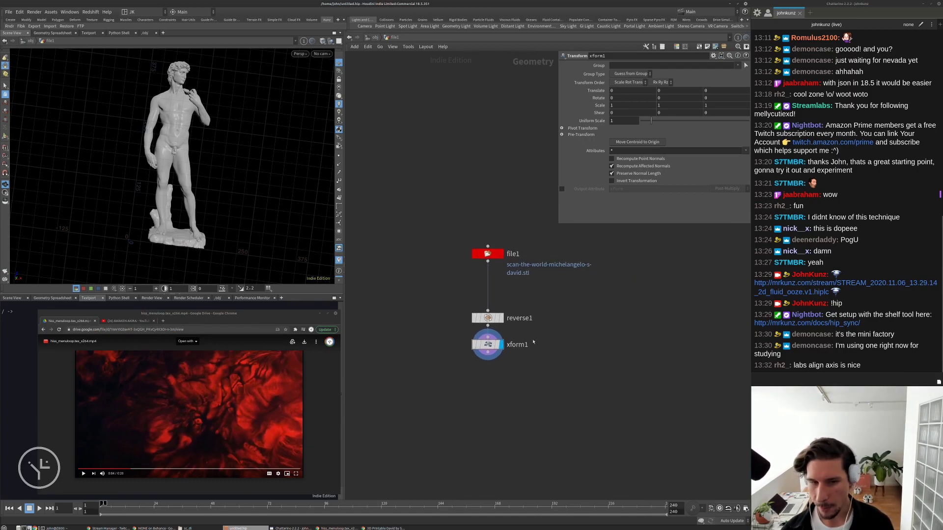
scroll(511, 343, "up", 3)
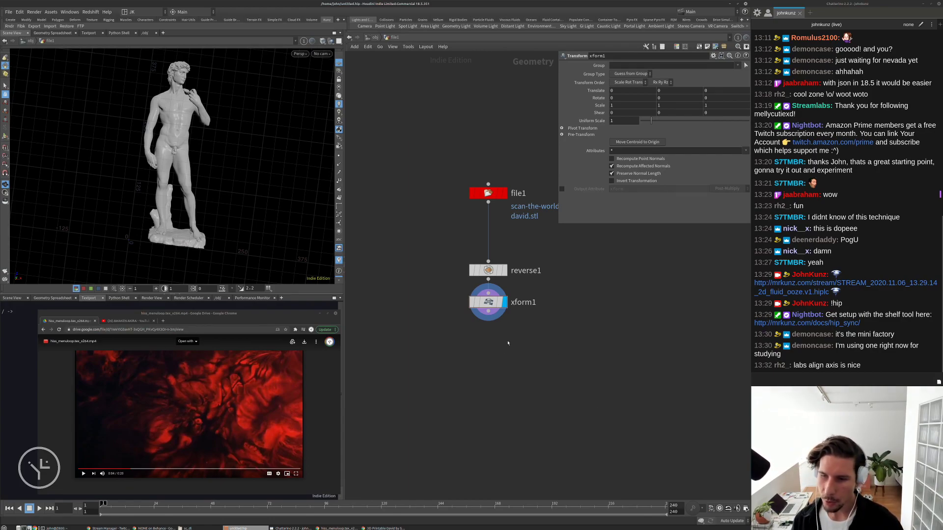
key("Tab")
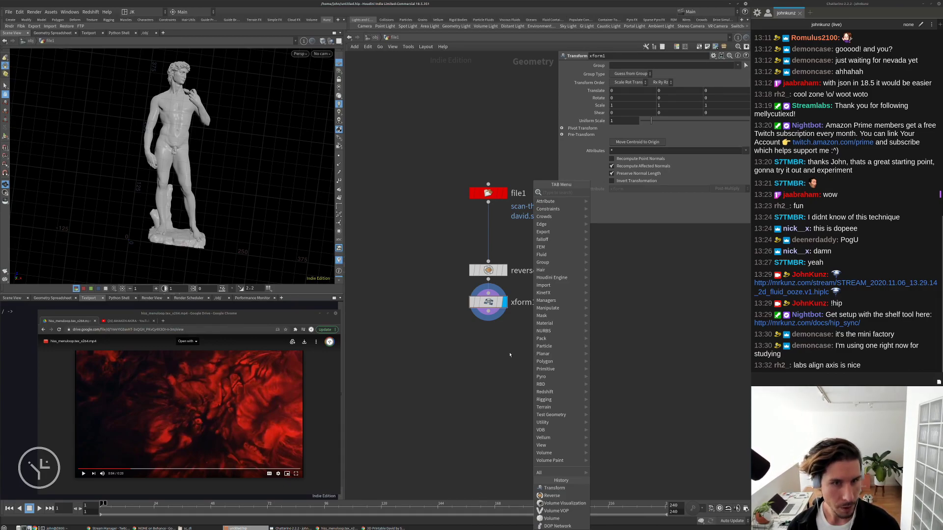
key("Escape")
key("Tab")
type("a")
key("Escape")
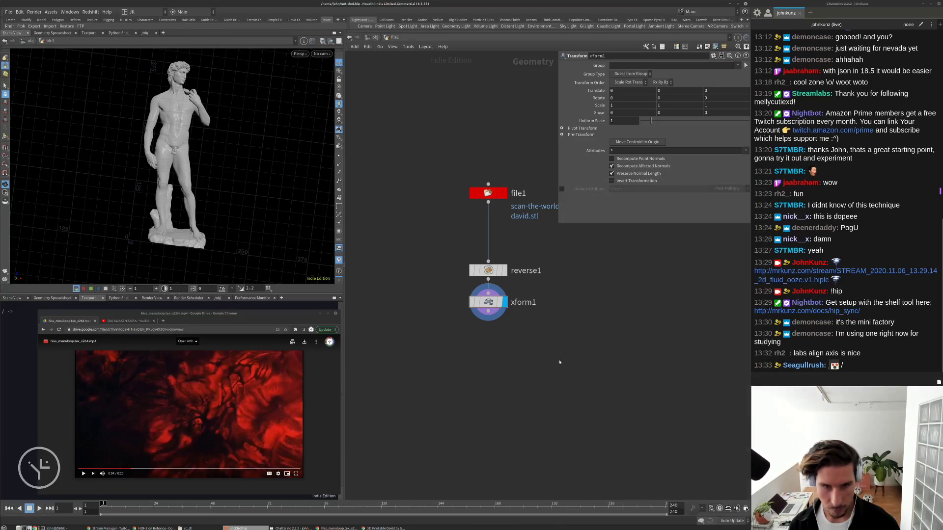
Set the Transform node's X rotation to -90 so the statue stands upright.
left_click(624, 98)
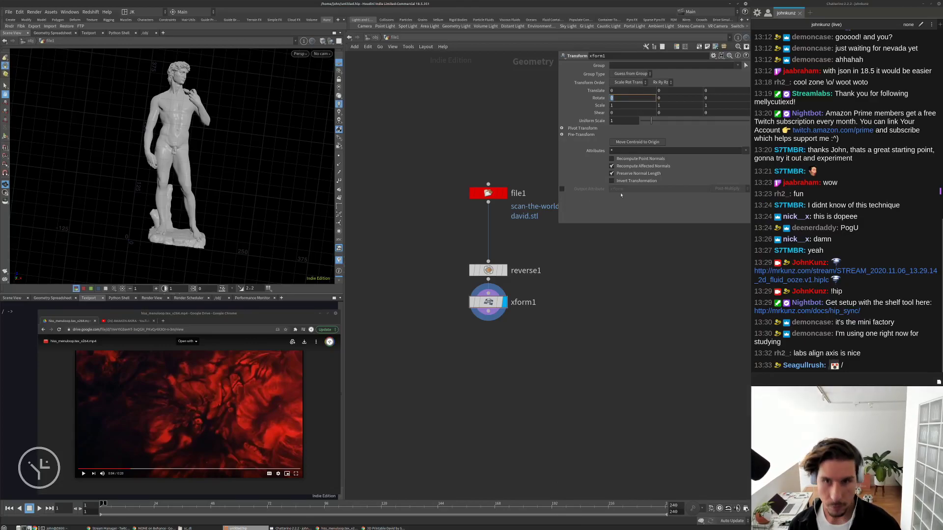
key("Return")
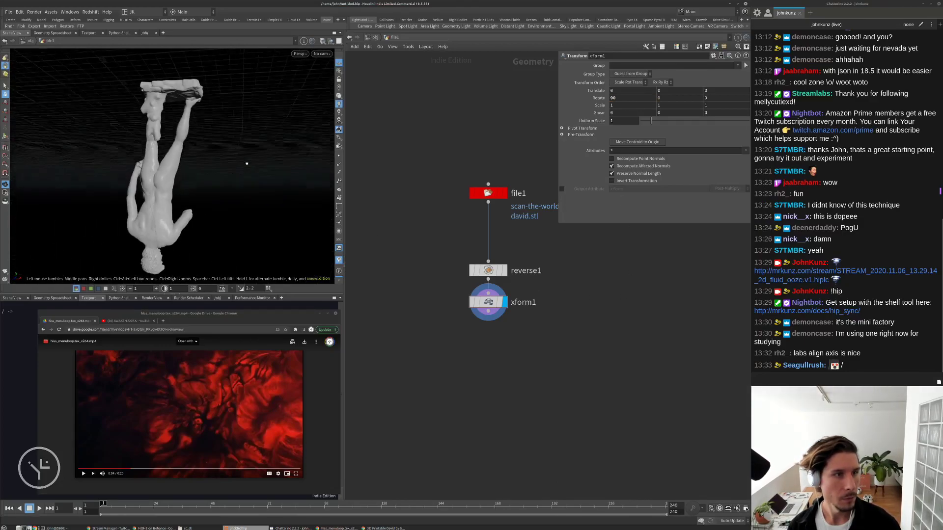
left_click(611, 98)
type("-")
key("Return")
key("g")
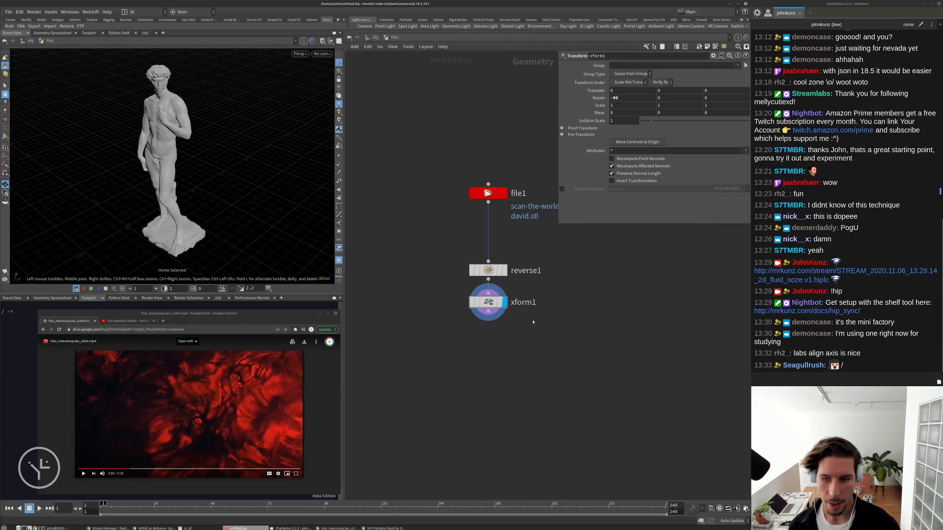
Add a Match Size node below the Transform node, make it the displayed node, and align it vertically with the chain.
key("Tab")
type("matc")
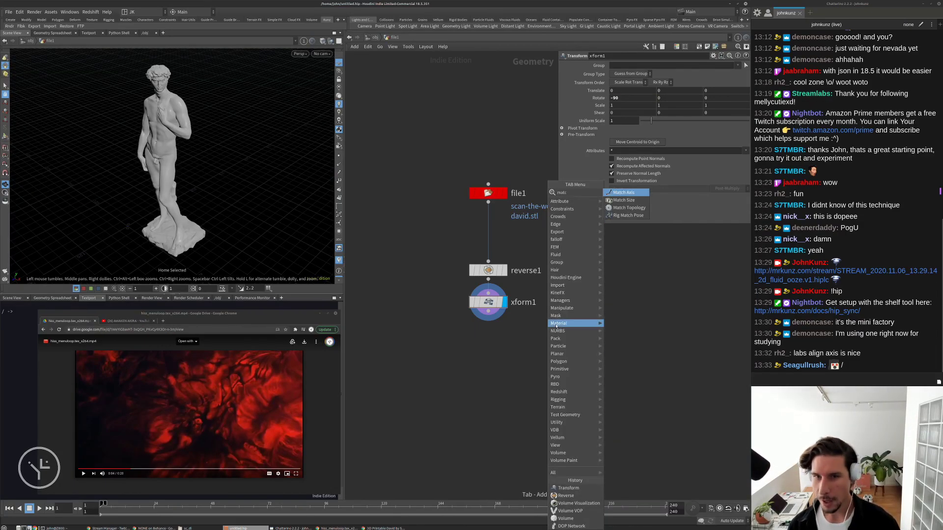
type("h")
key("Down")
key("Return")
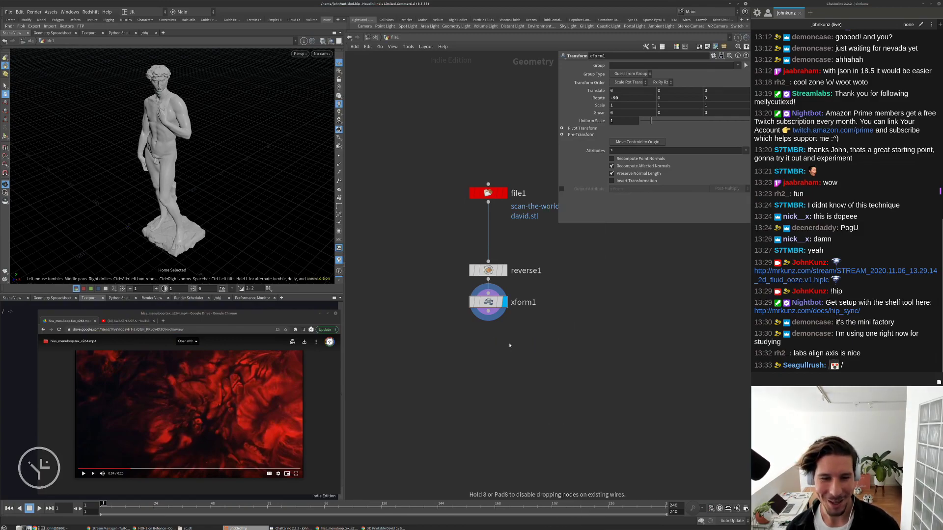
left_click(506, 342)
left_click(528, 344)
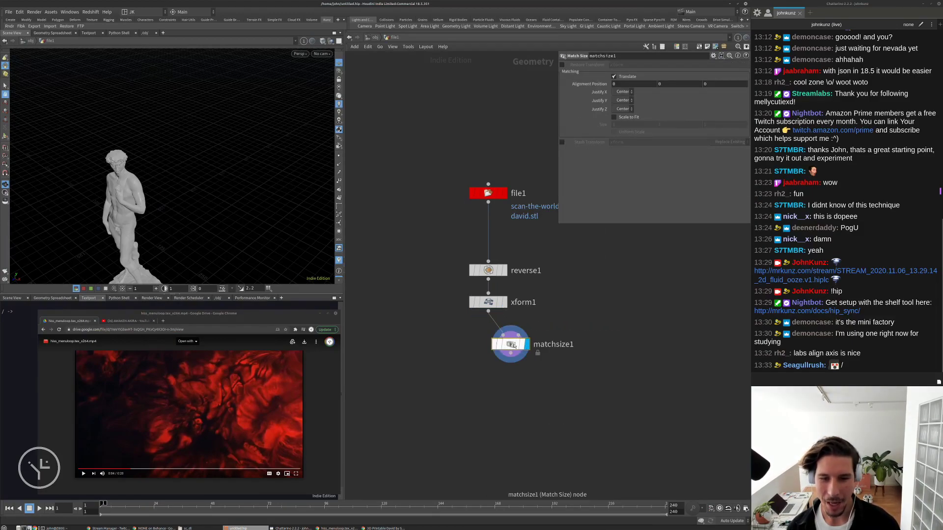
left_click_drag(512, 345, 490, 352)
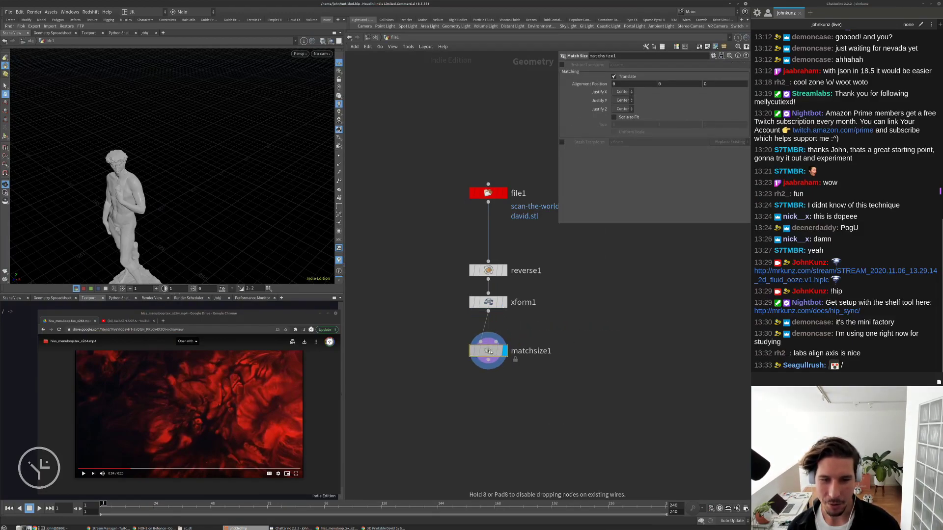
Enable Scale to Fit and Uniform Scale on the Match Size node and view the resized statue.
left_click(614, 117)
left_click(614, 132)
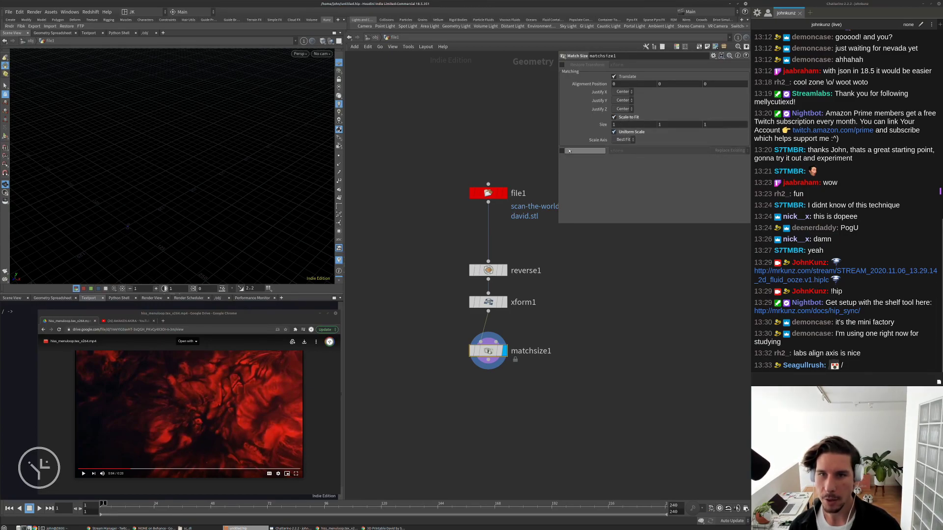
key("g")
left_click_drag(141, 199, 148, 178)
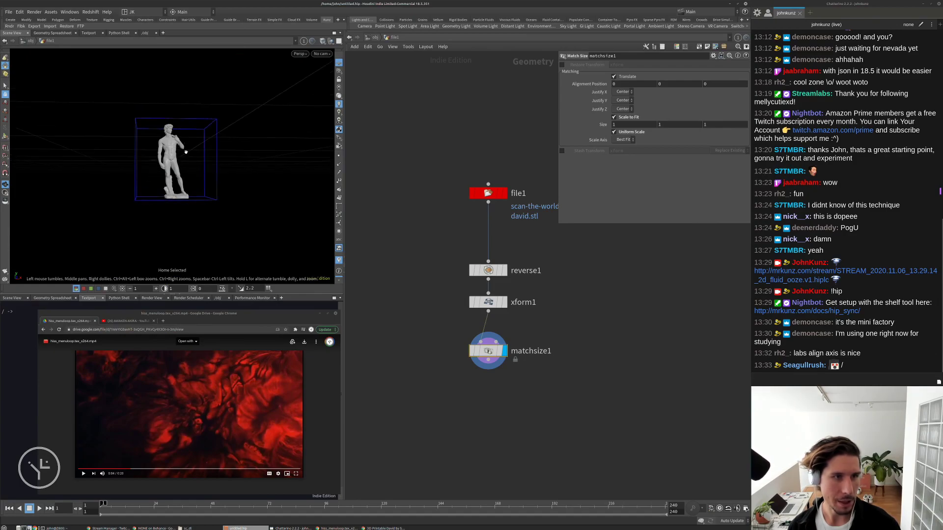
Add a Test Geometry: Template Body node beside the Transform node, display it, and check its dimensions in the node info.
key("Tab")
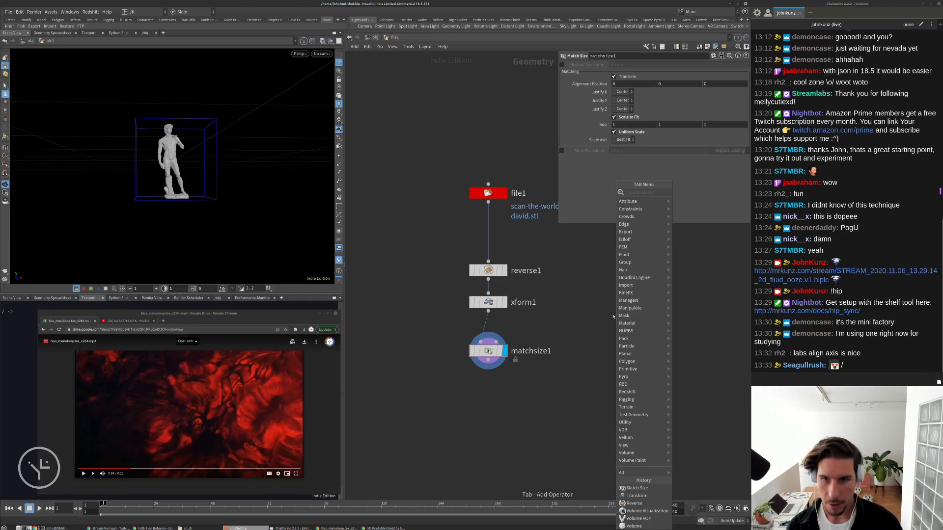
type("tes")
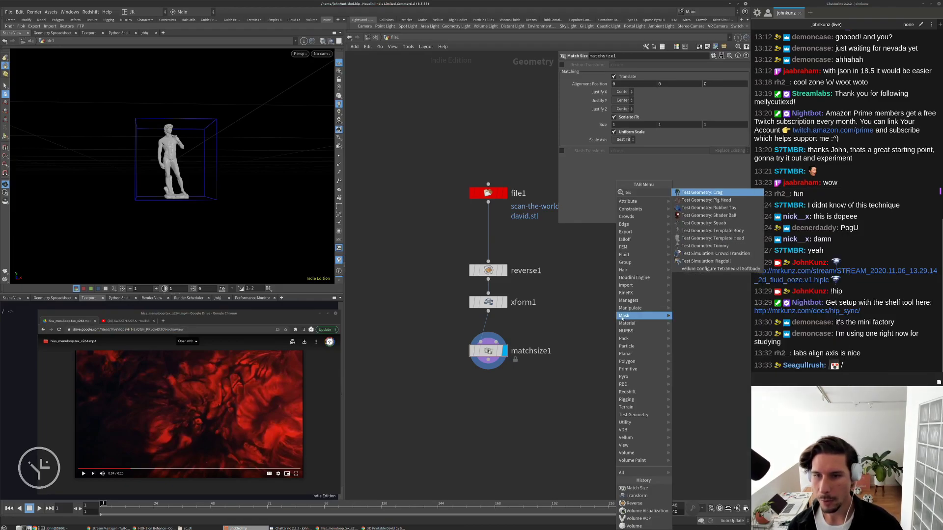
left_click(712, 230)
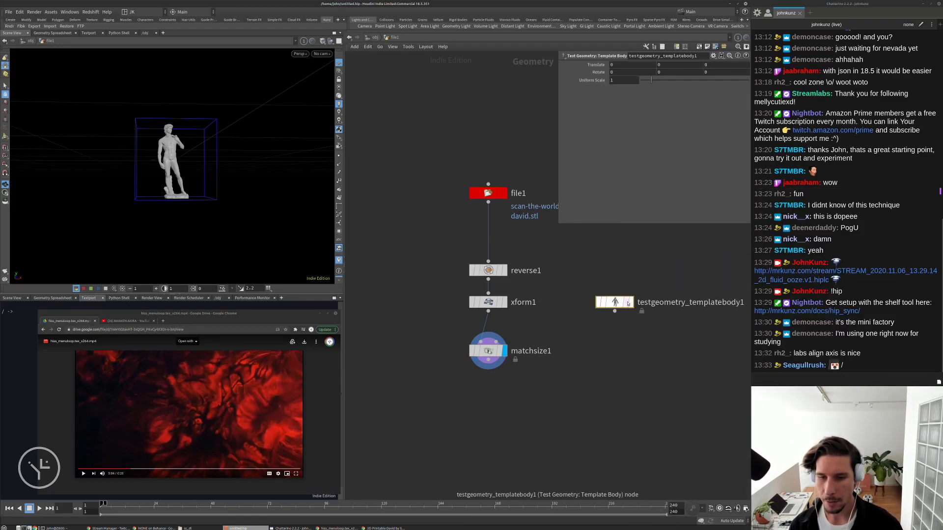
left_click(623, 303)
left_click(630, 302)
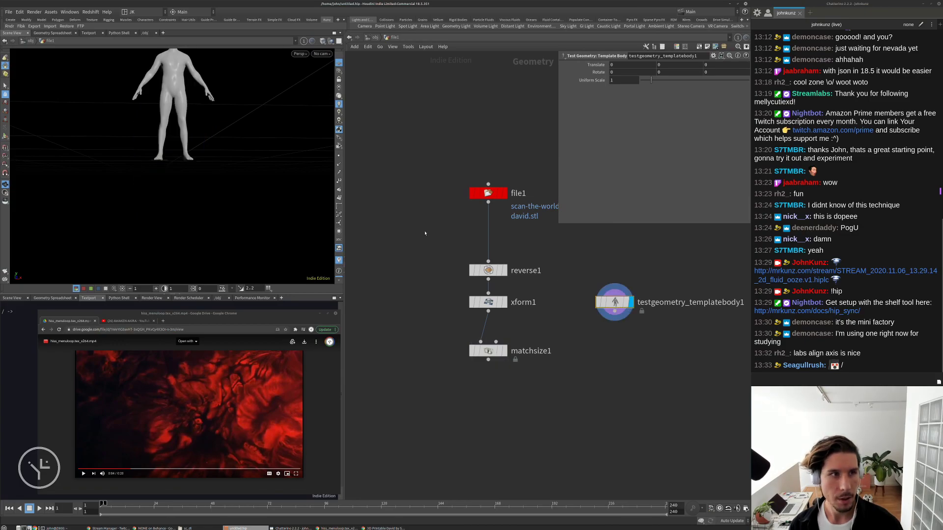
middle_click(597, 302)
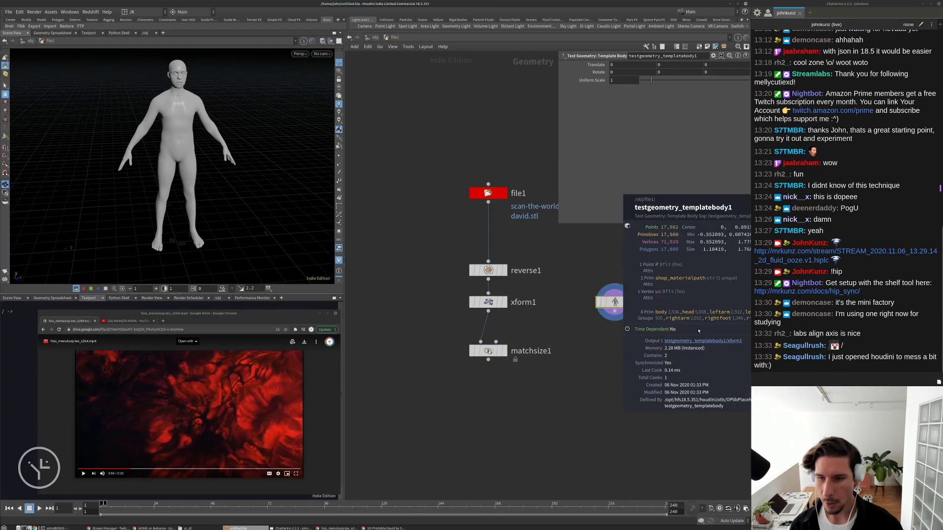
middle_click_drag(596, 302, 465, 290)
middle_click(466, 291)
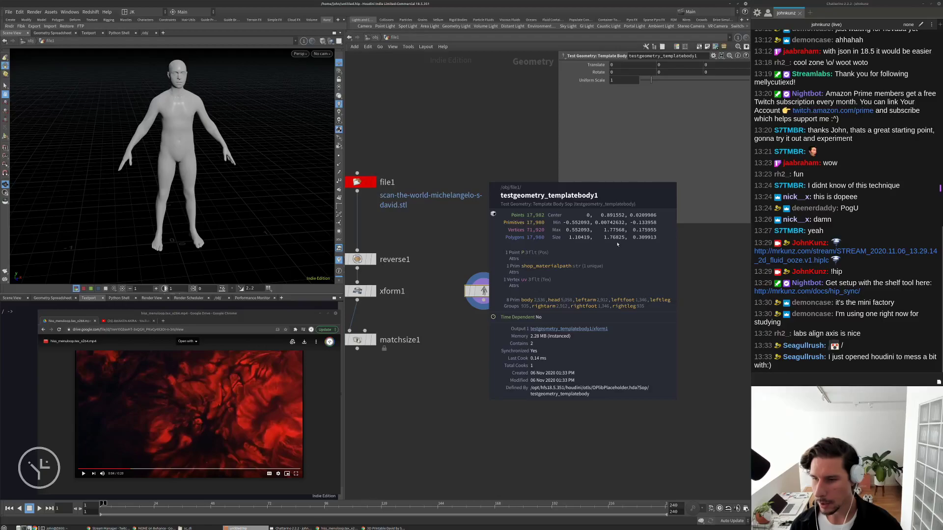
key("h")
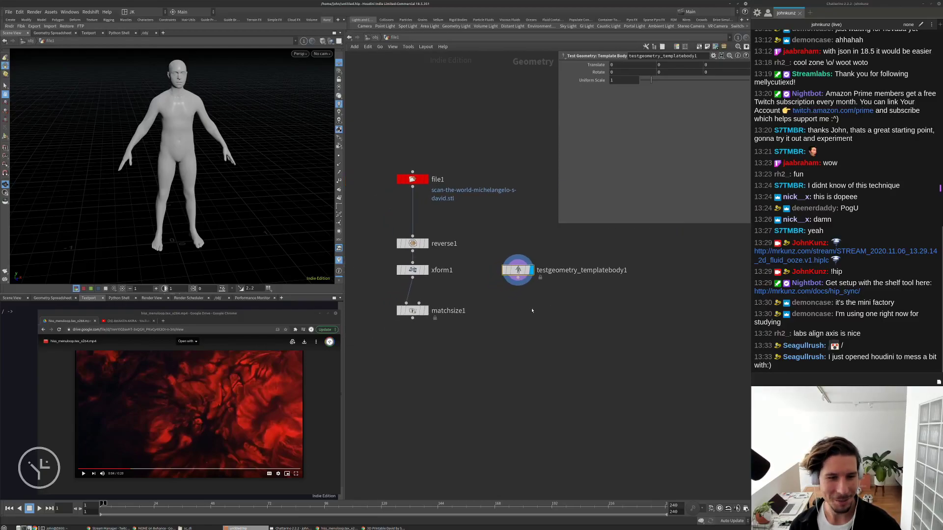
left_click_drag(236, 111, 218, 134)
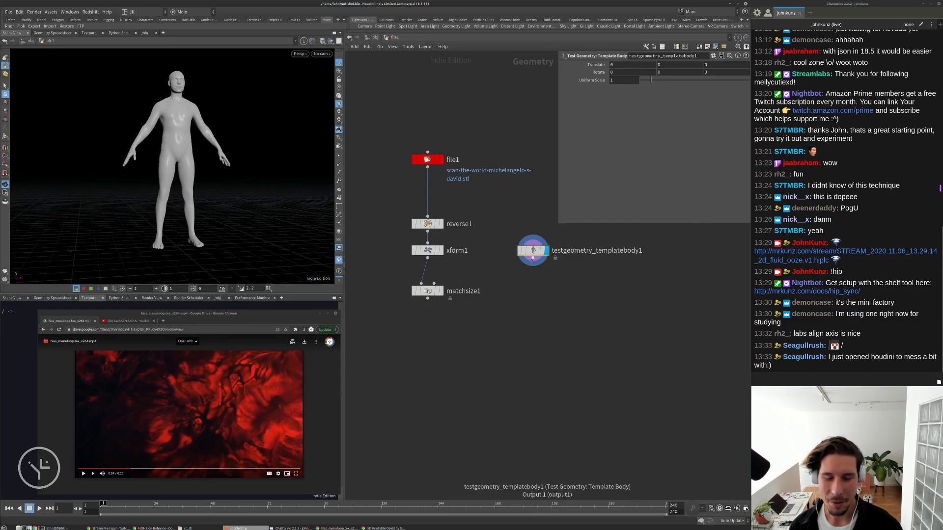
Connect the template body to the Match Size node's second input, display Match Size, and show the body as a template wireframe.
left_click_drag(533, 258, 485, 282)
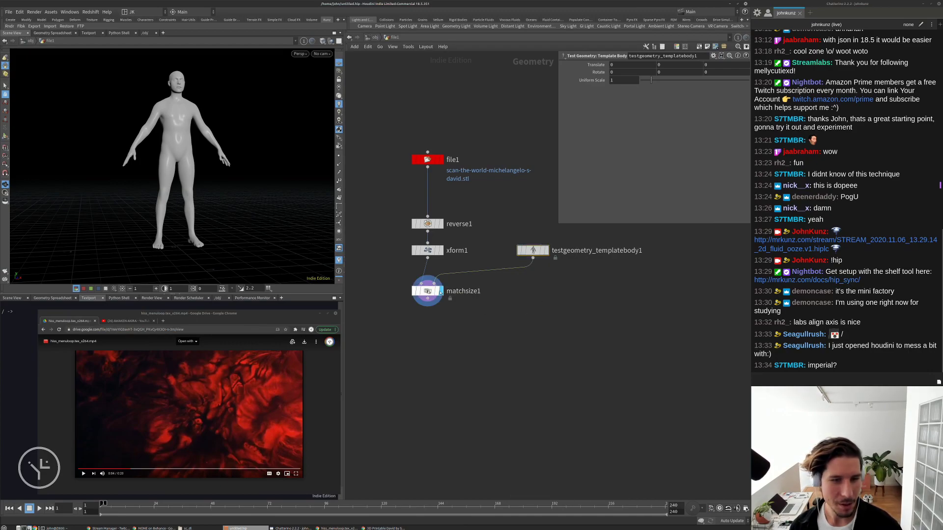
left_click(441, 291)
left_click(544, 251)
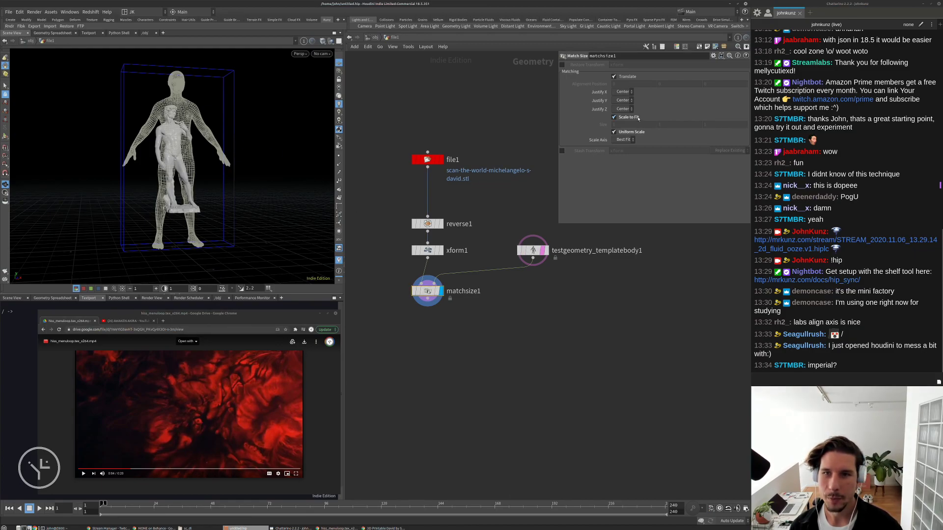
Try disconnecting the template body from the Match Size node, and undo the disconnection.
right_click(449, 274)
left_click(455, 295)
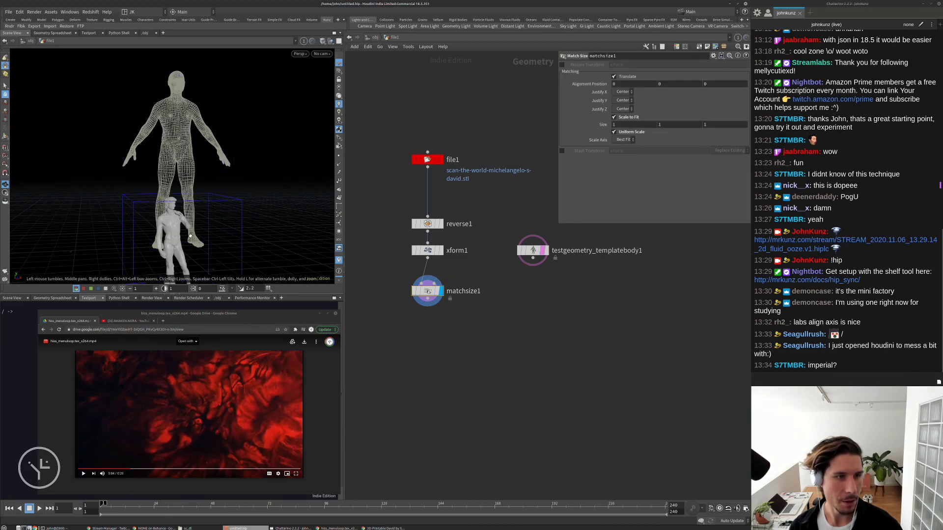
key("ctrl+z")
Set the Match Size node's Scale Axis to Y, comparing it with Best Fit, so the statue matches the template body's height.
left_click_drag(211, 187, 245, 229)
right_click_drag(245, 229, 250, 198)
left_click_drag(251, 198, 254, 162)
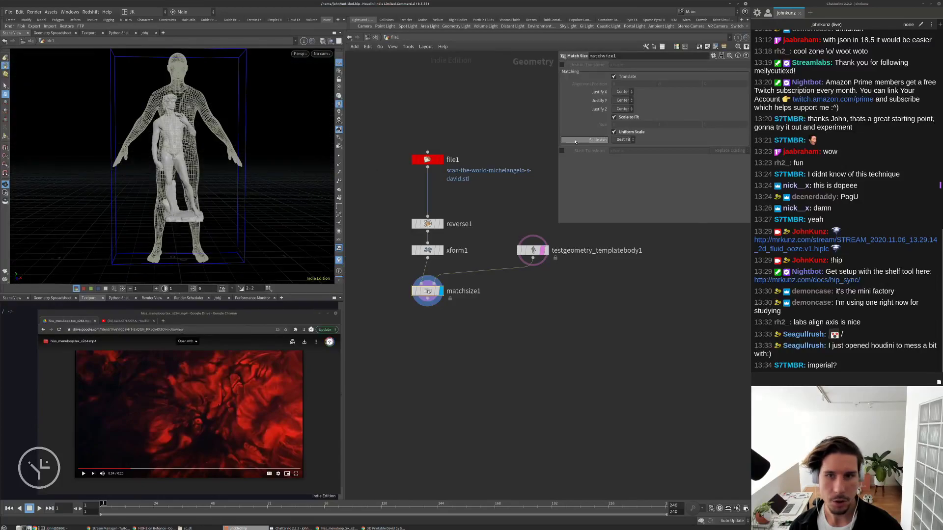
left_click(623, 141)
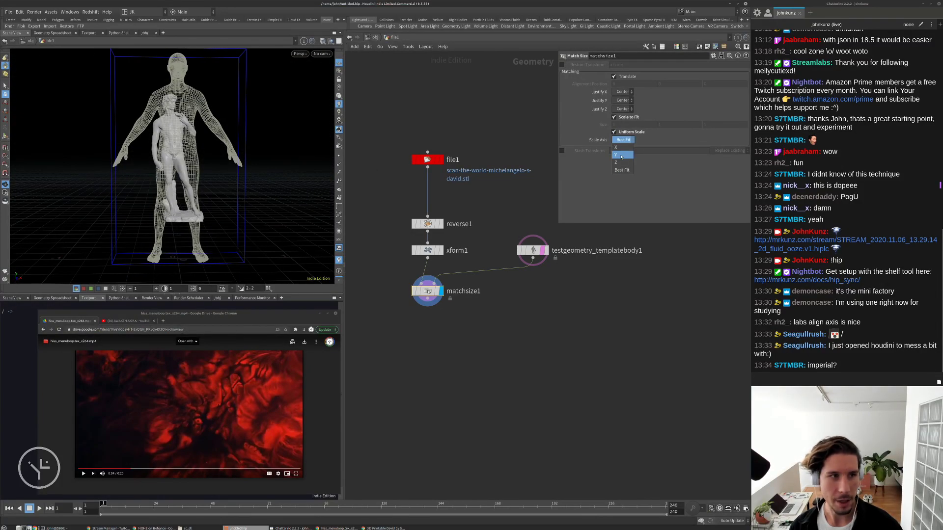
left_click(621, 155)
left_click(622, 141)
left_click(622, 170)
left_click(623, 141)
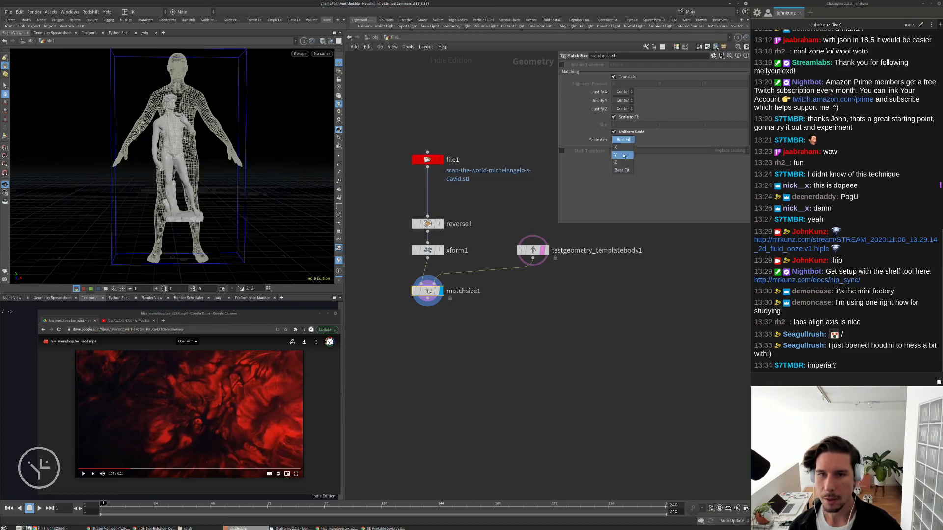
left_click(623, 155)
mouse_move(207, 85)
left_mouse_down()
mouse_move(318, 87)
mouse_move(209, 85)
left_mouse_up()
Turn off the template wireframe display of the template body node.
middle_click_drag(549, 380, 597, 356)
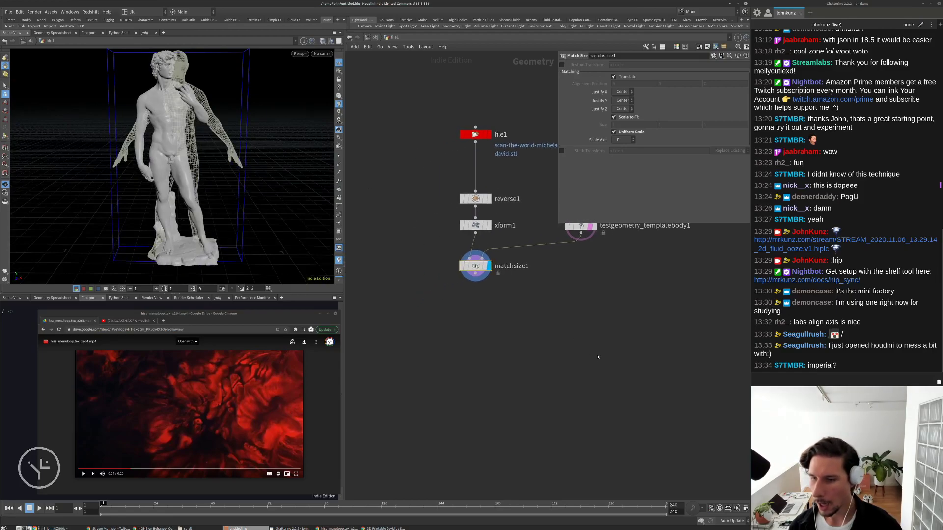
middle_click_drag(490, 273, 488, 306)
left_click(591, 257)
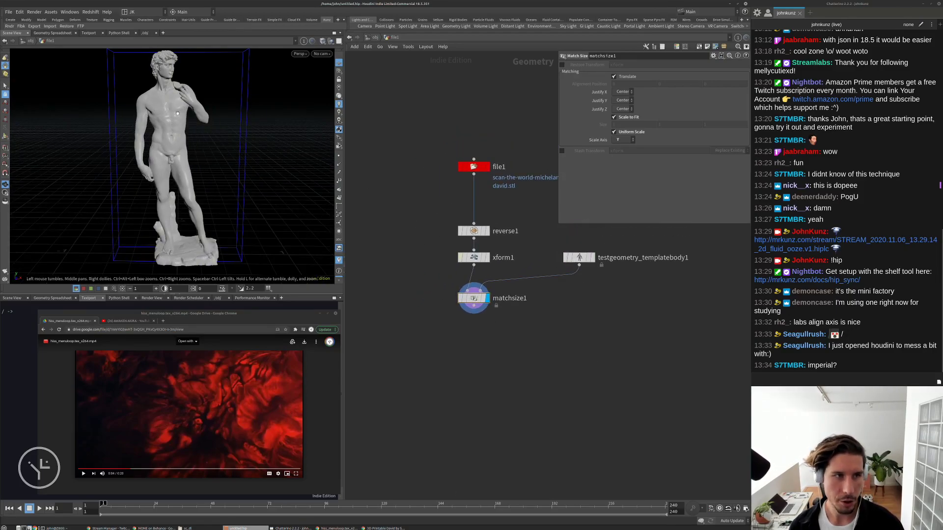
Add a VDB from Polygons node fed by Match Size, check the file node's original dimensions, and display the VDB result.
right_click_drag(185, 99, 244, 113)
key("Tab")
type("vd")
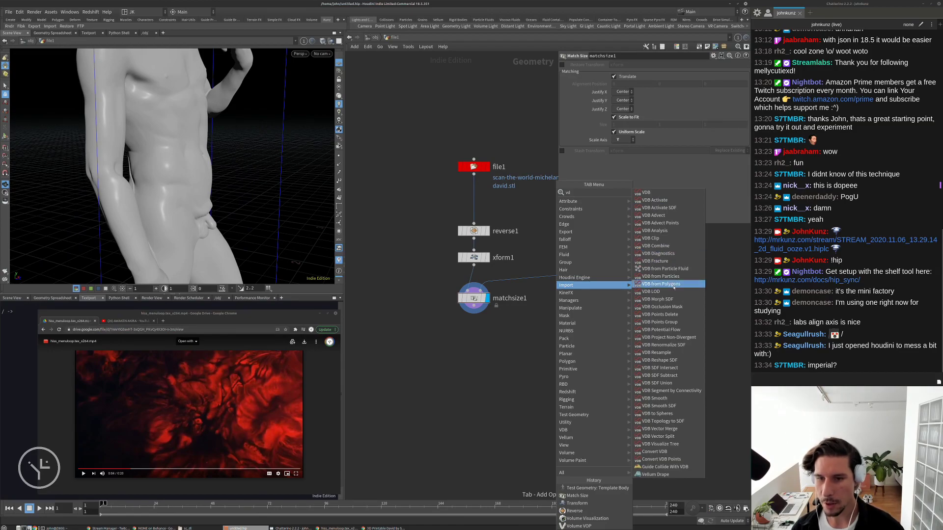
left_click(670, 284)
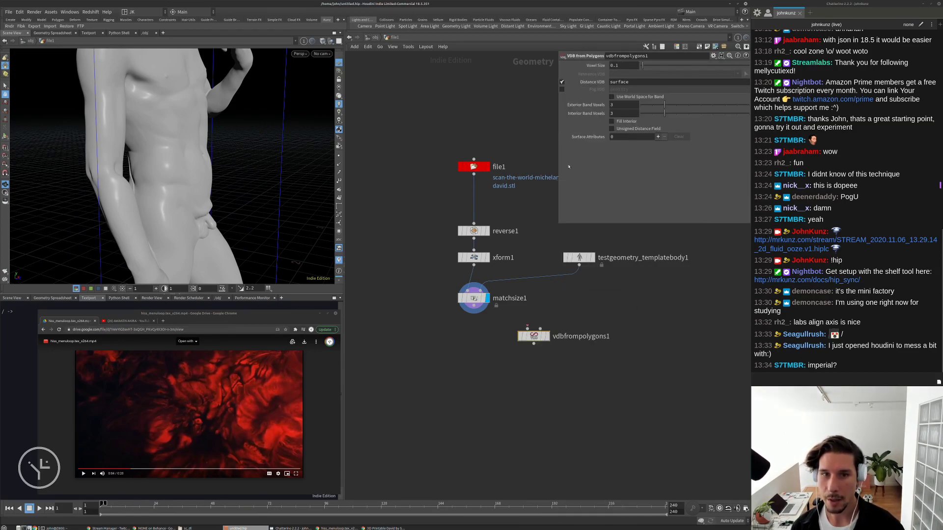
middle_click(479, 168)
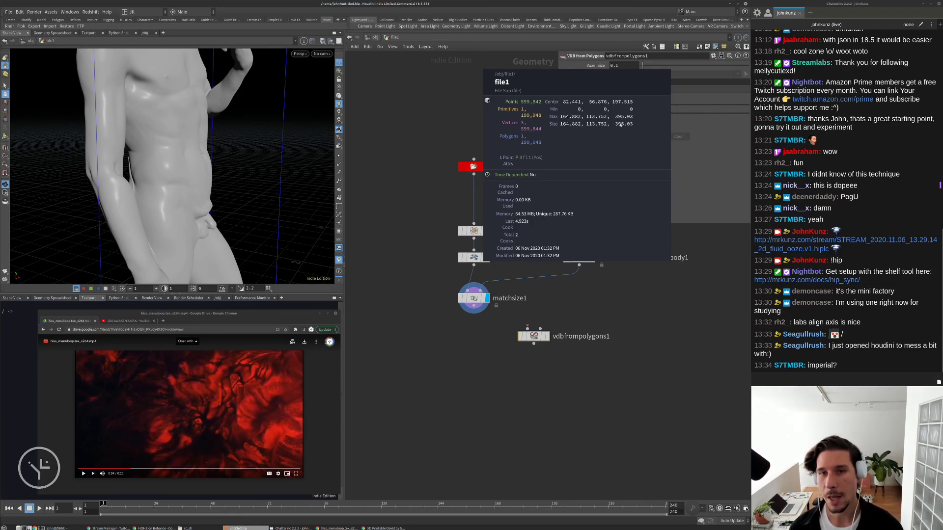
middle_click_drag(620, 125, 623, 83)
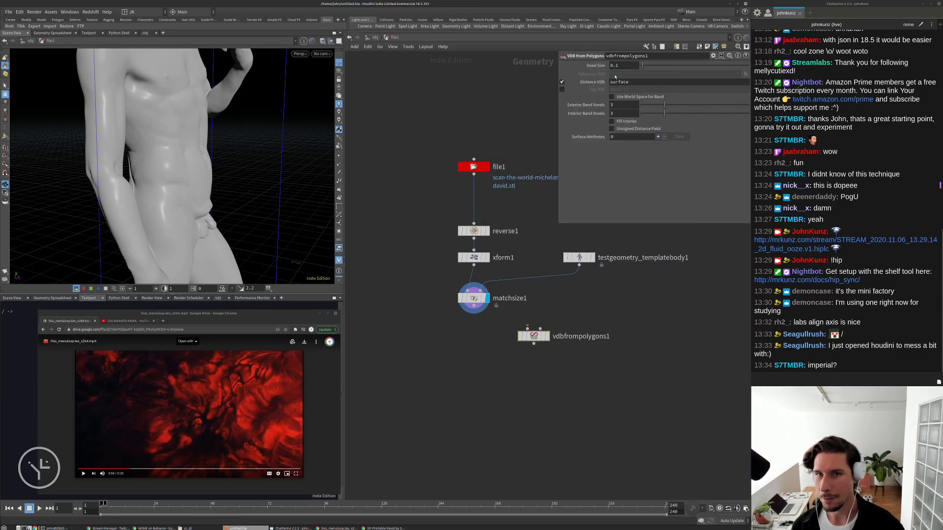
left_click_drag(527, 329, 474, 305)
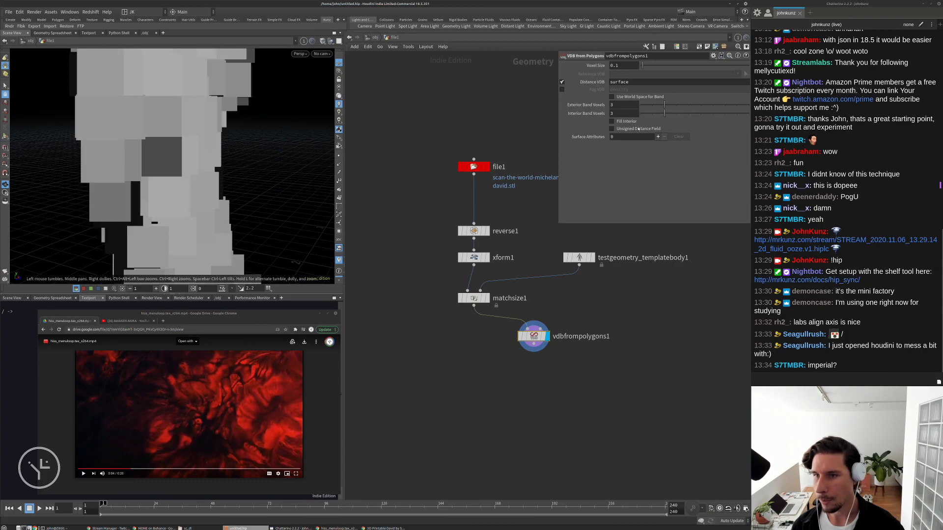
key("h")
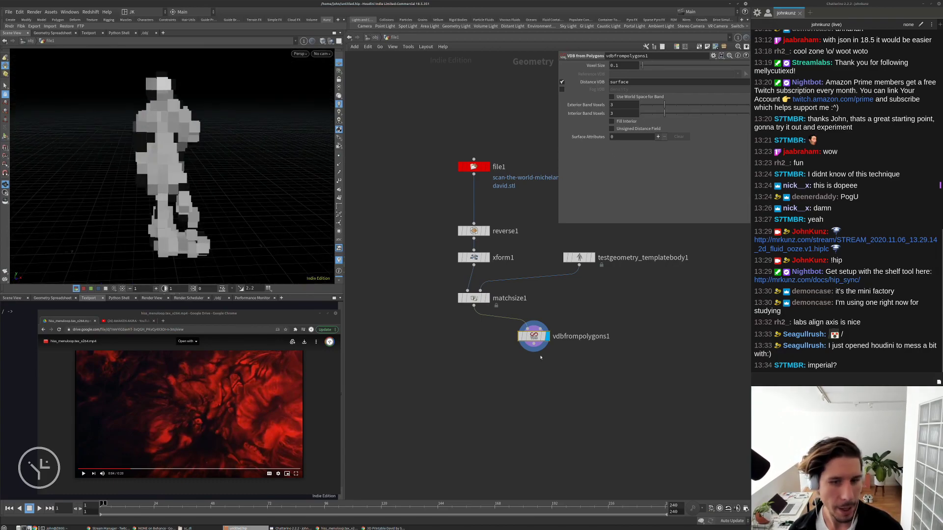
Move the VDB from Polygons node under the template body node, bypass it, and view the statue's upper body up close.
left_click_drag(526, 337, 573, 335)
left_click(568, 334)
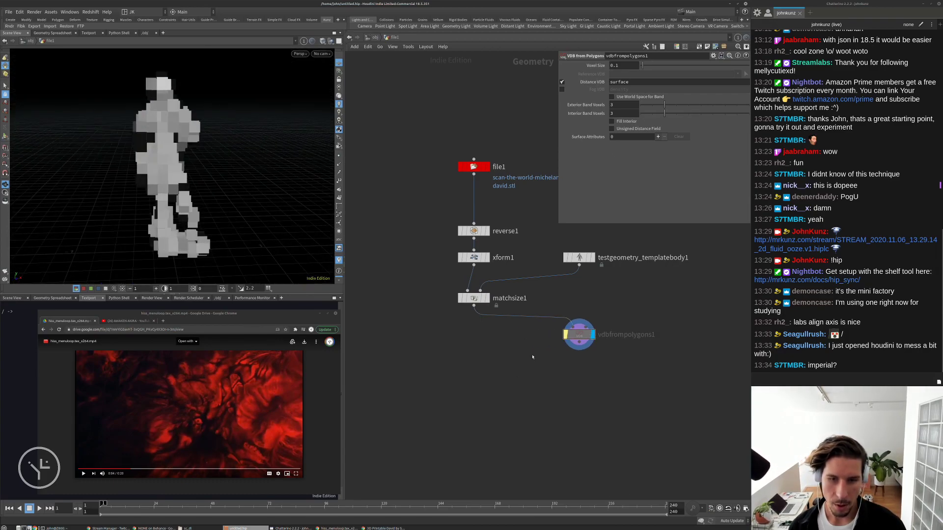
left_click_drag(148, 158, 185, 174)
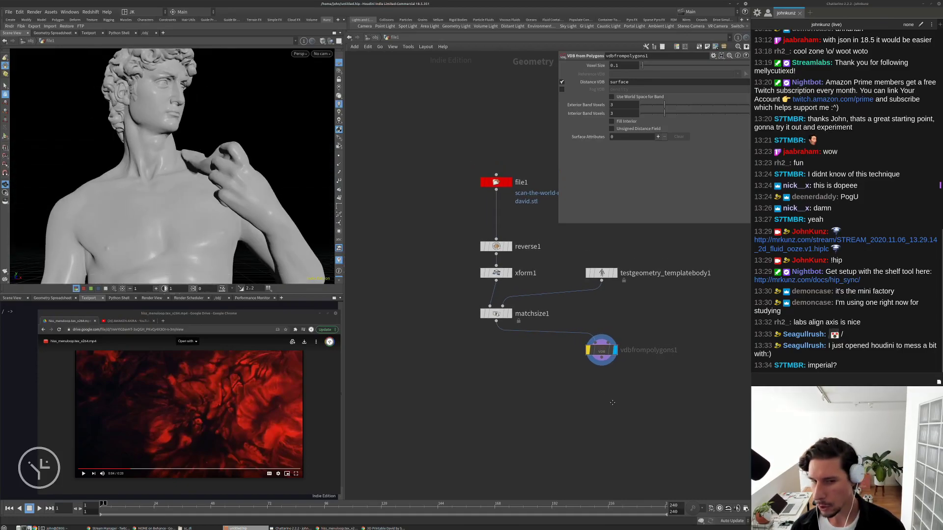
Switch to Chrome, search Google for "voxelize model" in a new tab, and browse the image results.
left_click(148, 318)
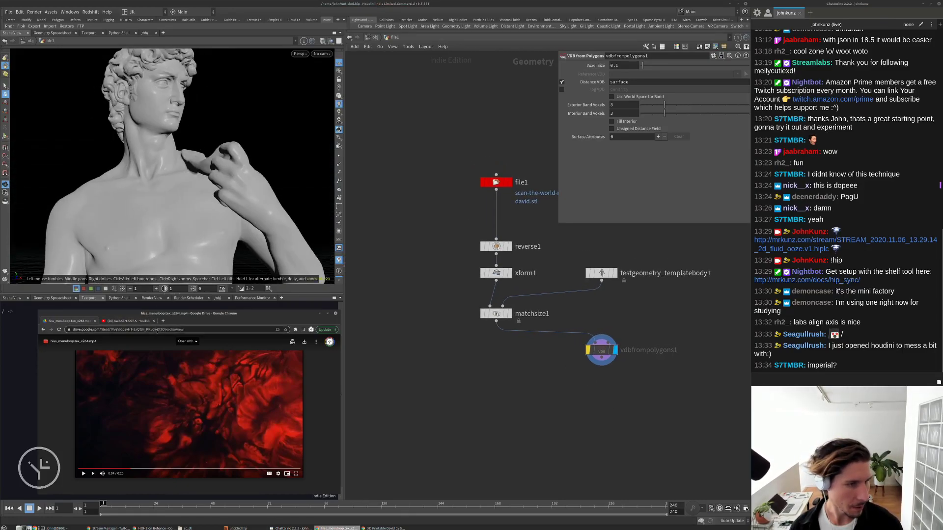
key("ctrl+t")
type("voxelize mo")
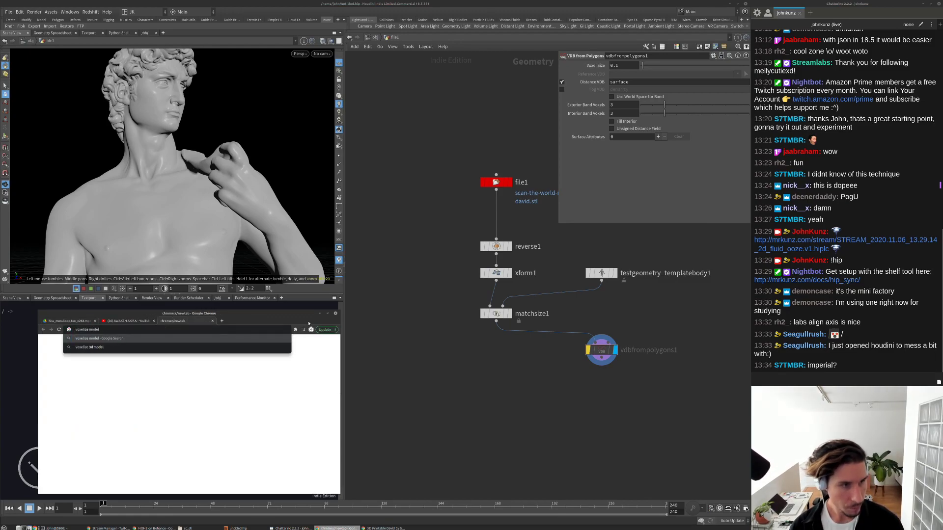
type("del")
key("Return")
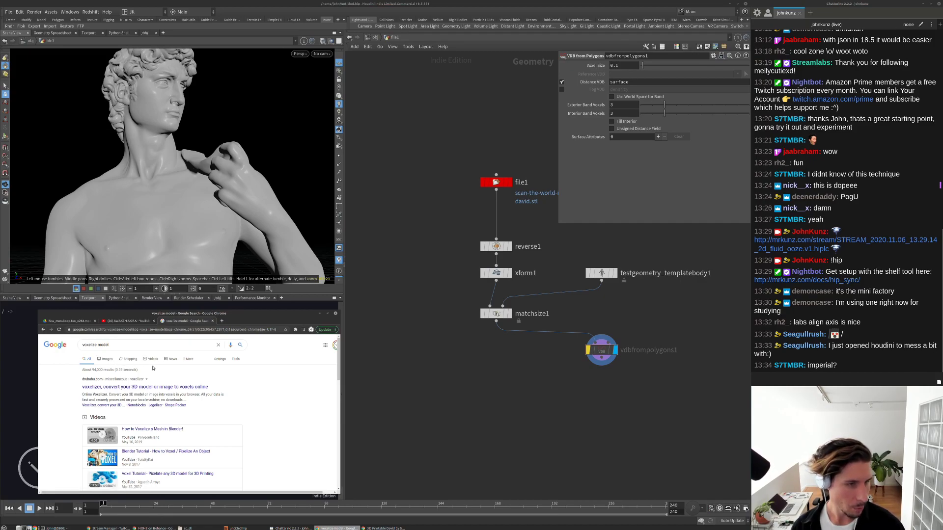
left_click(105, 359)
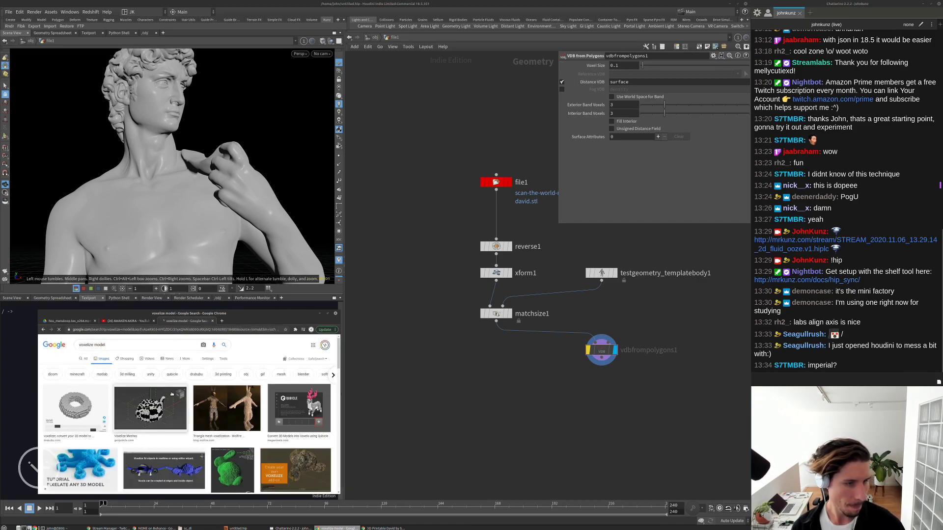
scroll(182, 408, "down", 5)
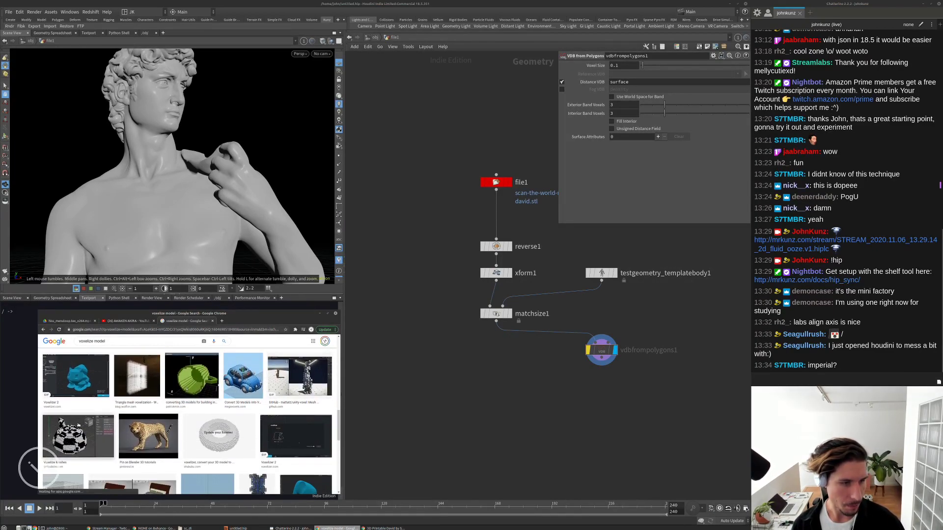
Browse the "voxelize model" image results and preview the Wikipedia voxel illustration.
scroll(147, 421, "down", 3)
scroll(150, 418, "down", 3)
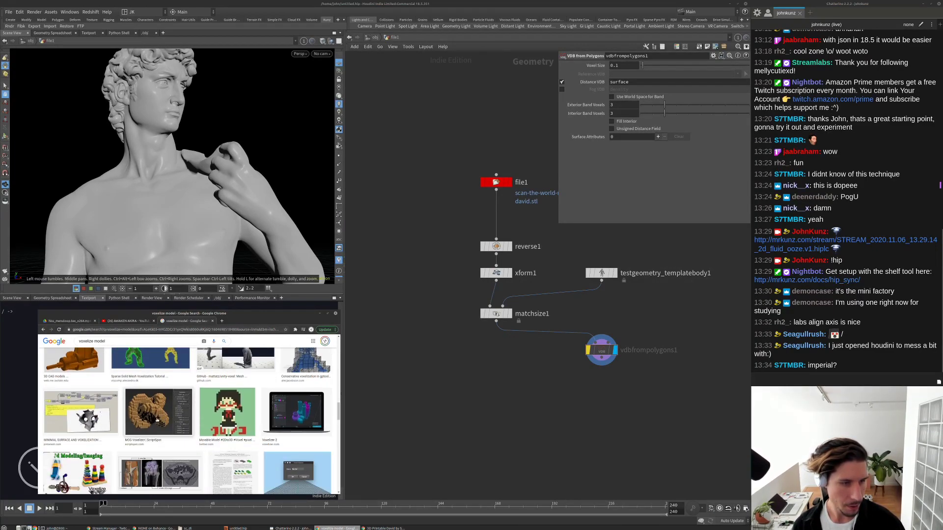
scroll(170, 397, "down", 2)
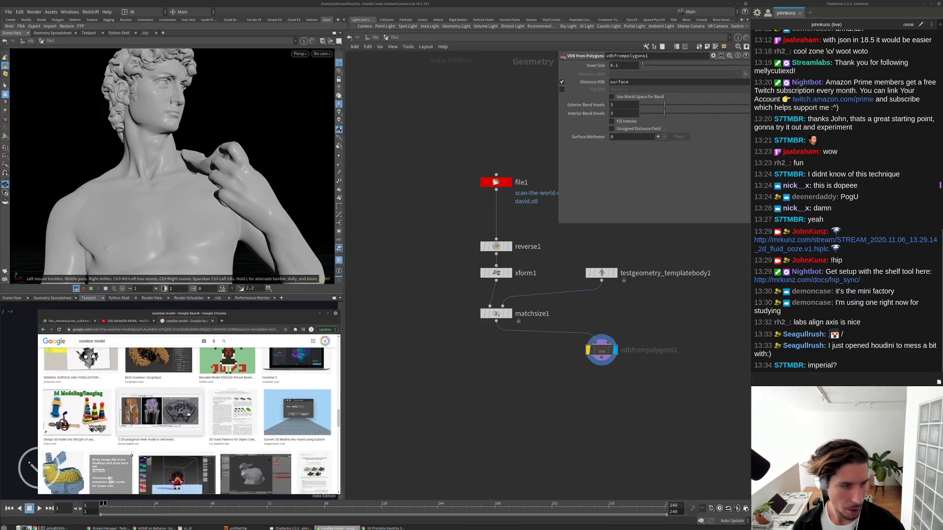
scroll(170, 397, "down", 2)
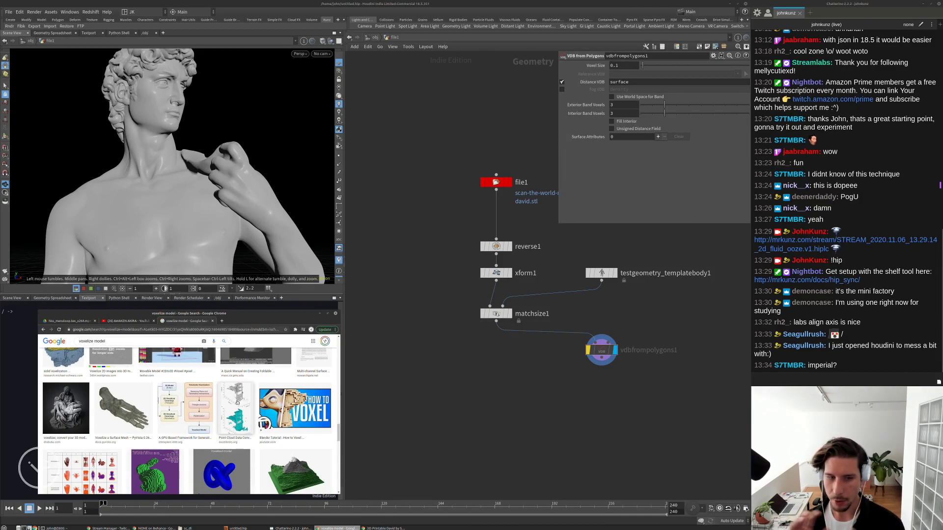
scroll(237, 403, "down", 5)
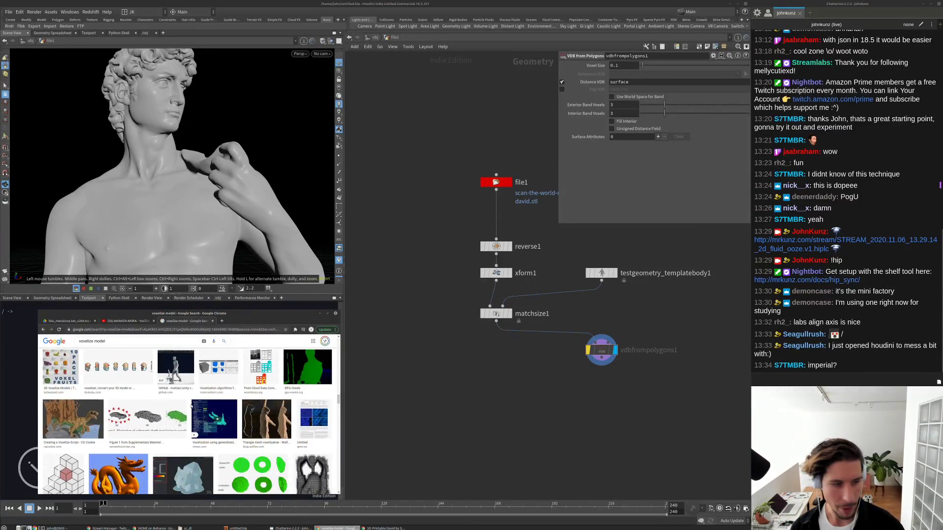
scroll(250, 491, "down", 1)
left_click(75, 416)
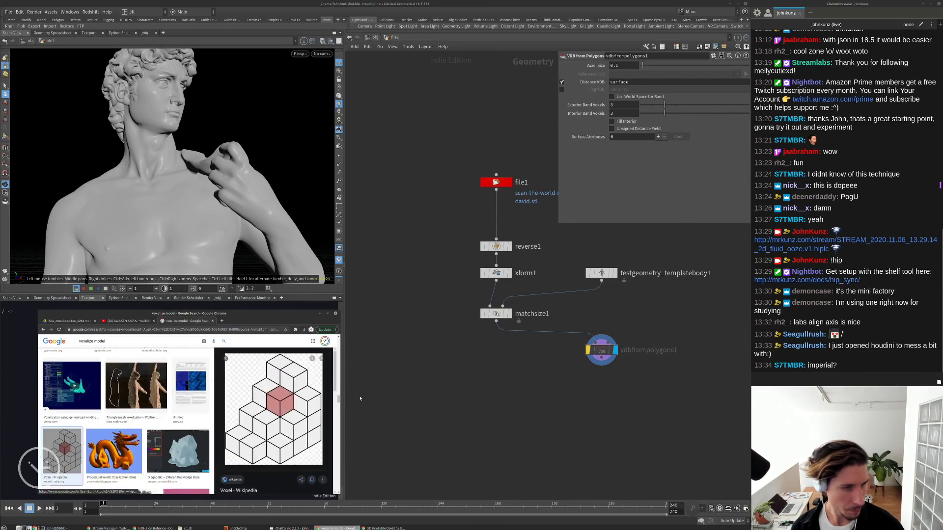
scroll(205, 422, "down", 5)
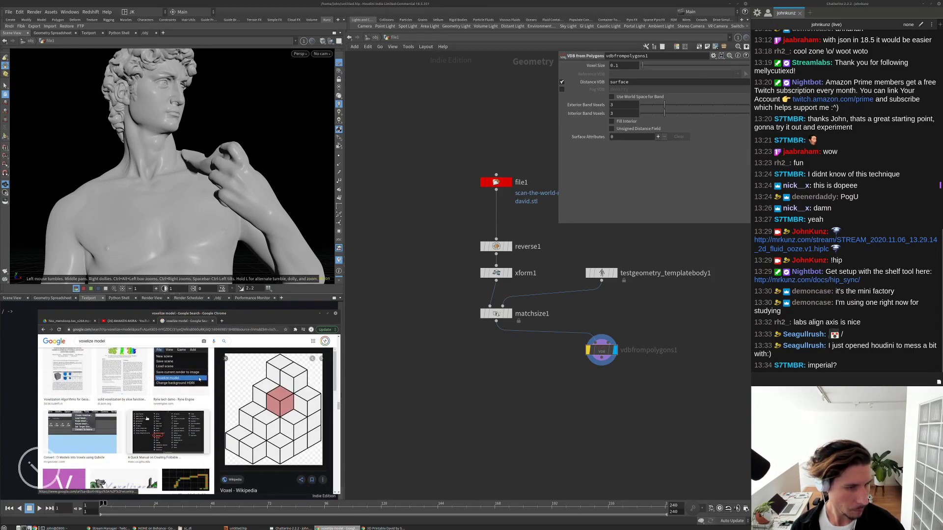
scroll(89, 421, "down", 1)
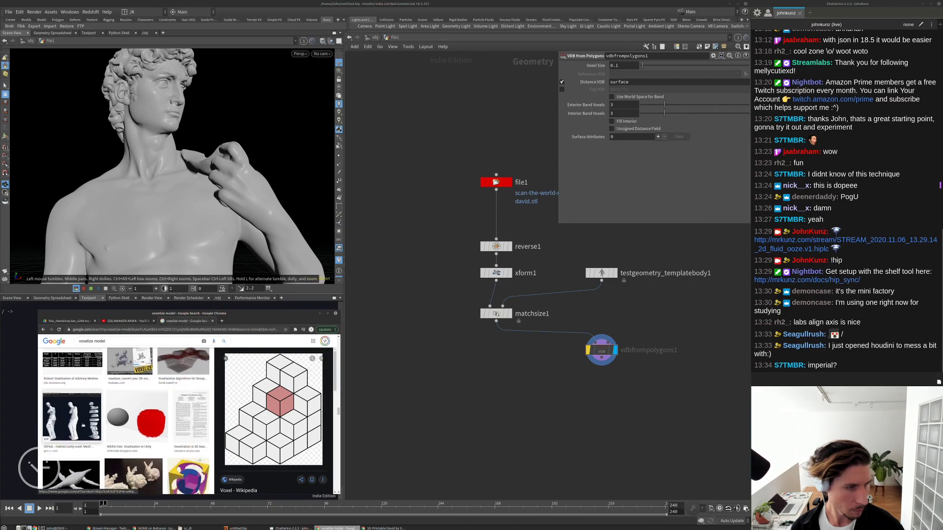
Preview the voxelized statue image from GitHub and the low-voxel Stanford Bunny image with its related images.
left_click(84, 419)
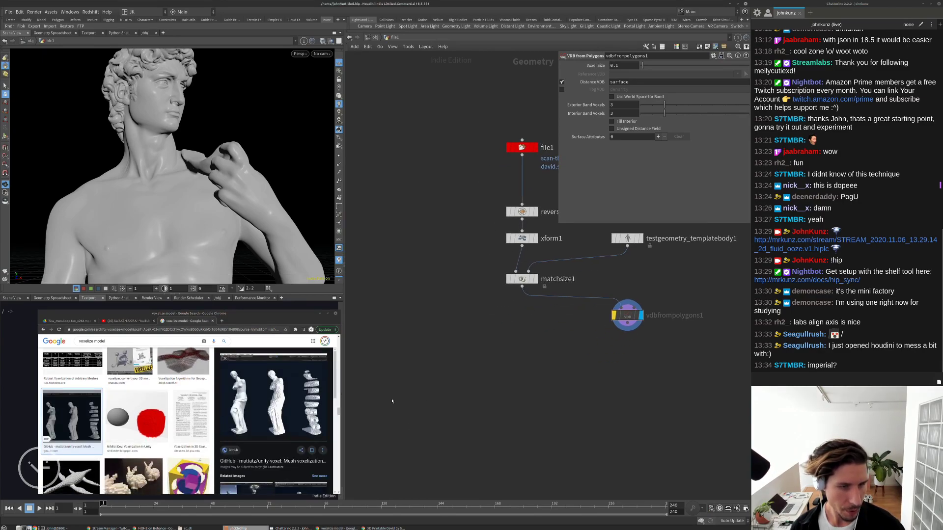
scroll(209, 415, "down", 2)
scroll(209, 415, "down", 2)
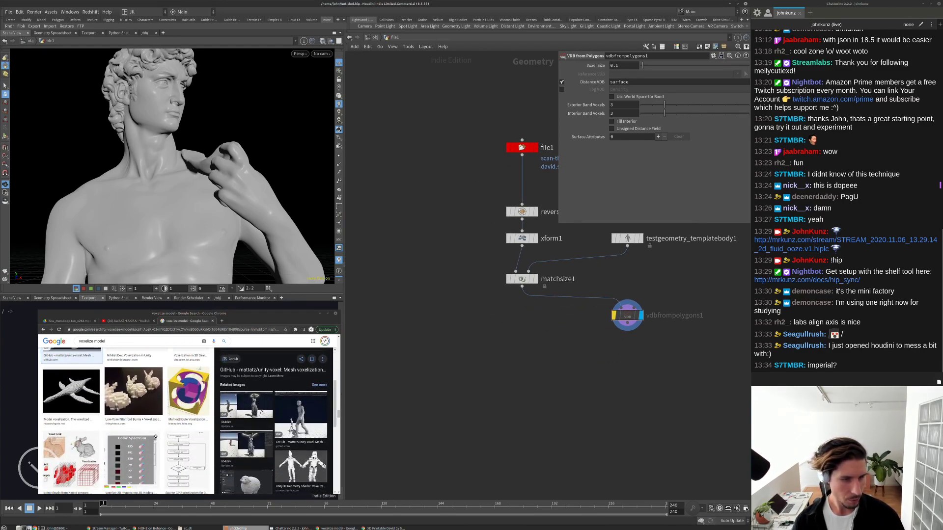
left_click(138, 399)
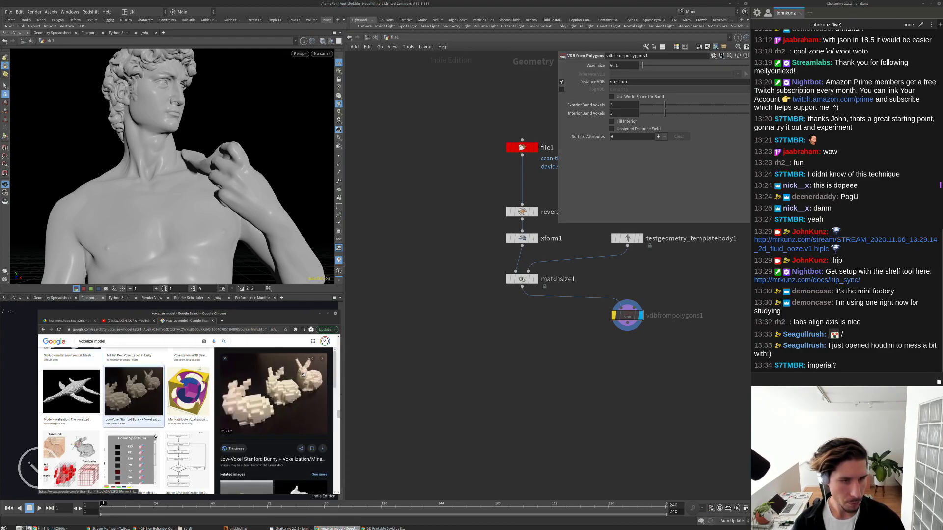
scroll(262, 406, "down", 2)
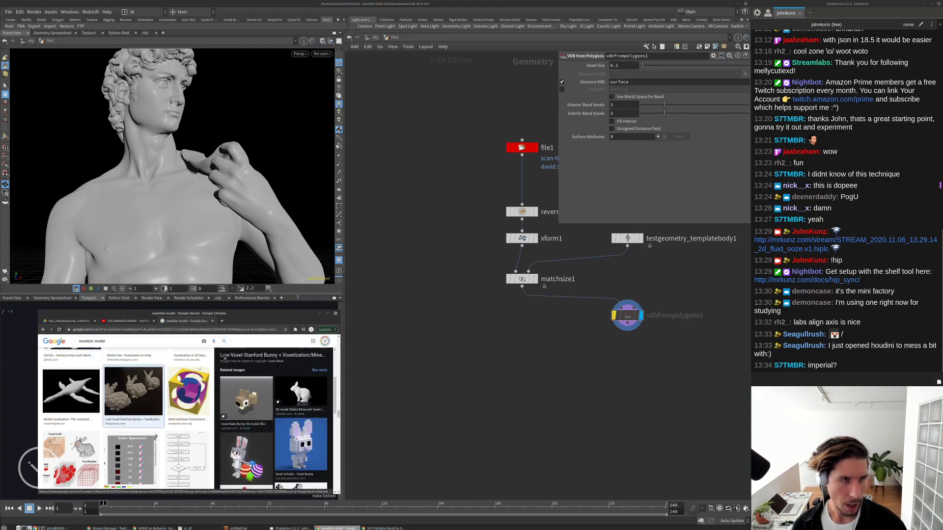
Return to Houdini and examine the statue's shoulder surface up close before viewing the whole upper body.
left_click(485, 358)
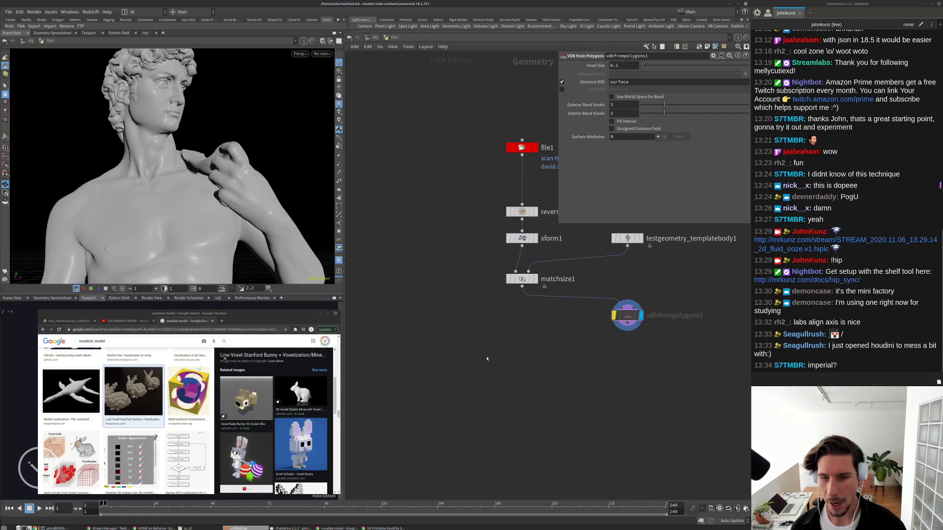
scroll(96, 190, "up", 8)
scroll(151, 156, "up", 5)
scroll(113, 181, "down", 5)
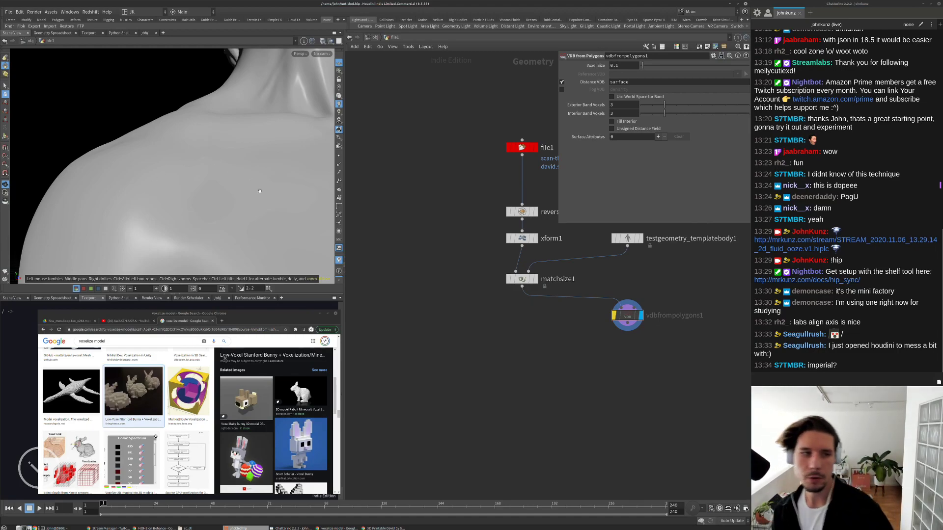
scroll(173, 122, "up", 3)
scroll(173, 122, "down", 10)
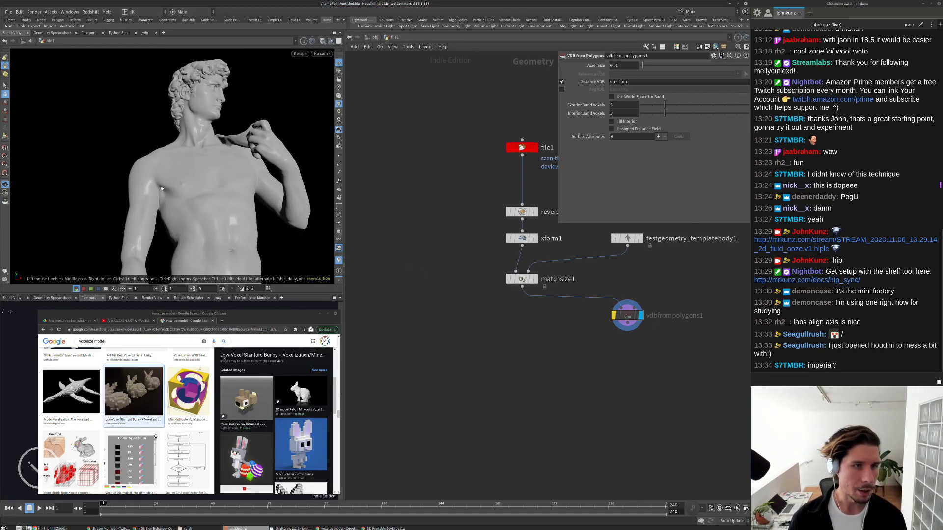
Search Google for "egg mandolin" in a new Chrome tab.
key("ctrl+t")
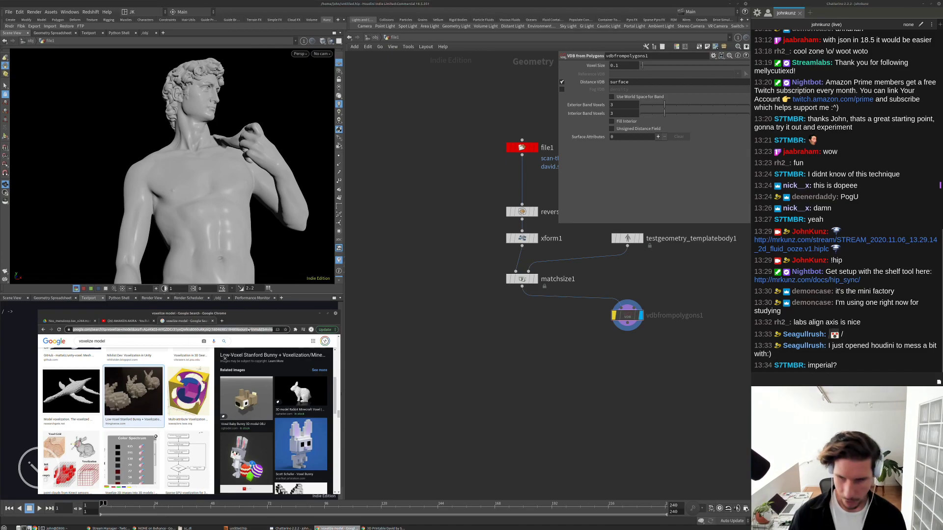
type("egg man")
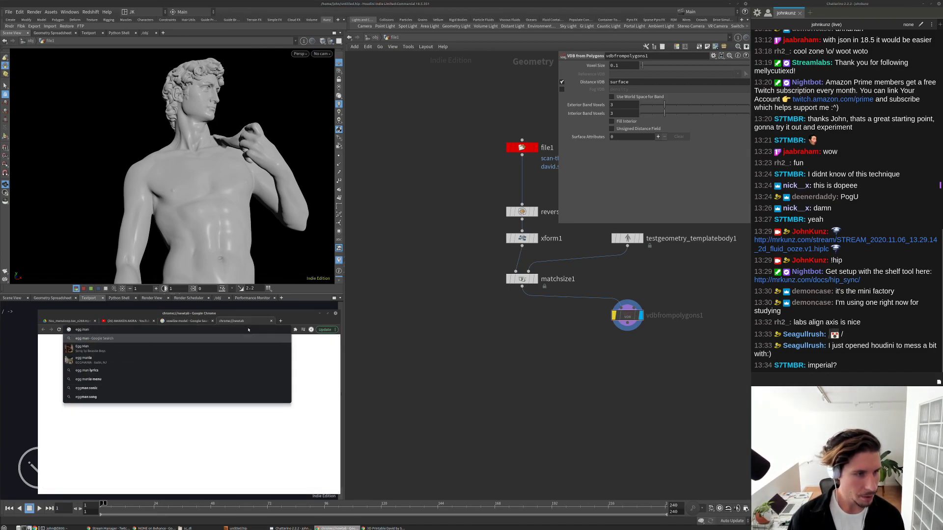
type("d")
key("Down")
key("Down")
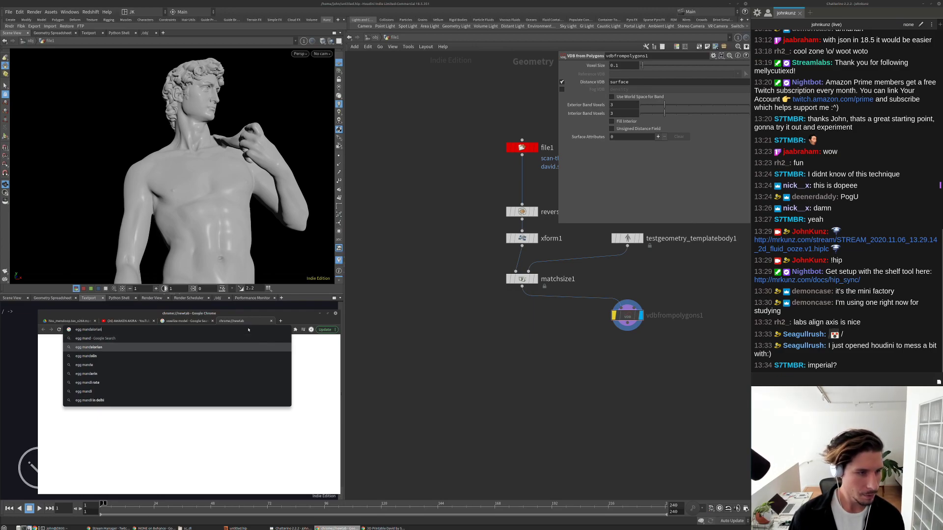
key("Return")
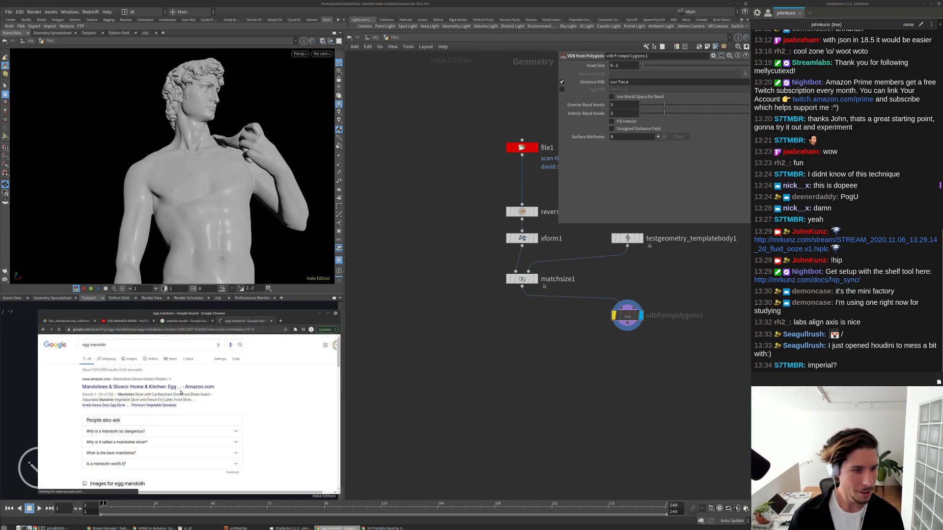
Search for "egg slicer" instead, look at the product pictures, and return to the voxelize model image results.
left_click(109, 347)
key("BackSpace")
key("BackSpace")
key("BackSpace")
key("BackSpace")
key("BackSpace")
key("BackSpace")
key("BackSpace")
key("BackSpace")
type("slicer")
key("Return")
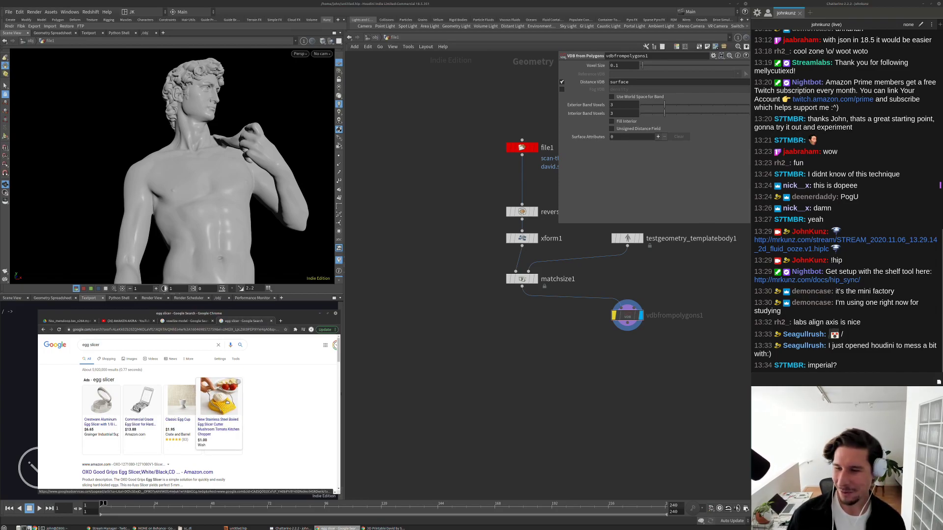
left_click(190, 321)
Add a Grid node in the free space below the Houdini statue network and display it.
middle_click_drag(537, 363, 509, 350)
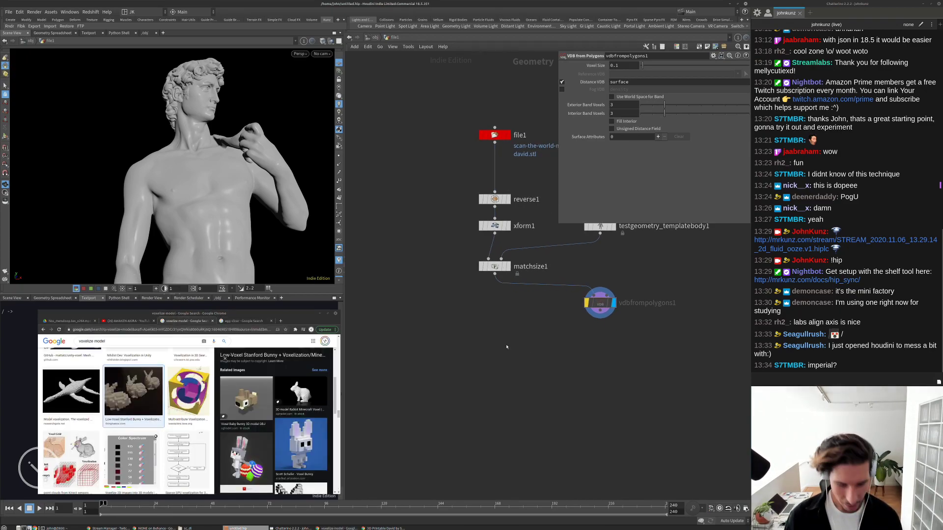
key("Tab")
mouse_move(508, 348)
type("grid")
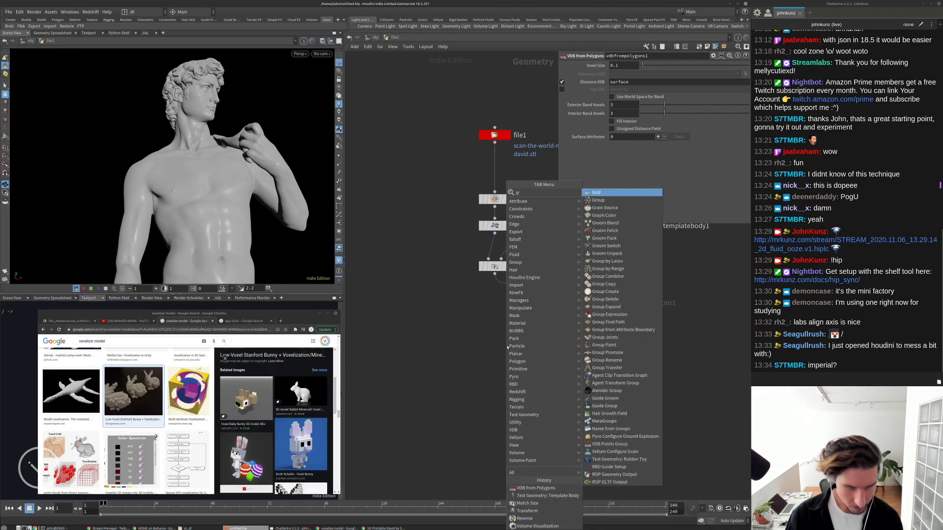
key("Return")
left_click(522, 337)
left_click(535, 337)
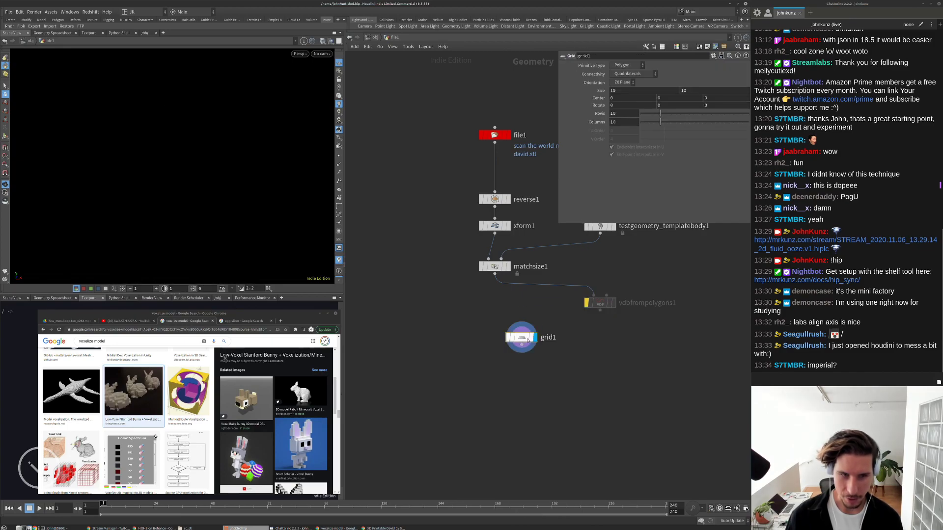
Frame the grid in the viewport and set its rows and columns to 2 each.
key("g")
double_click(619, 114)
type("2")
key("Tab")
type("2")
key("Return")
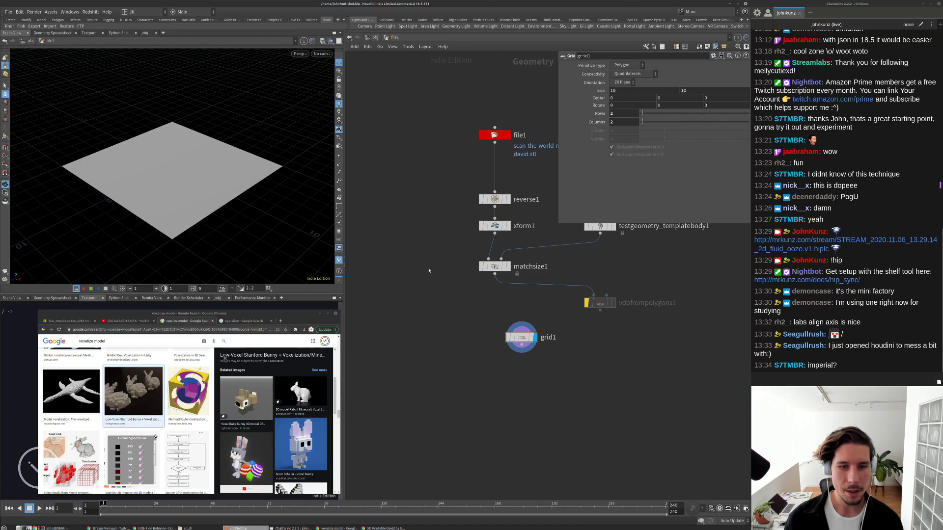
Show the Match Size statue as a template and set the grid's size to 1 by 1.
left_click(505, 267)
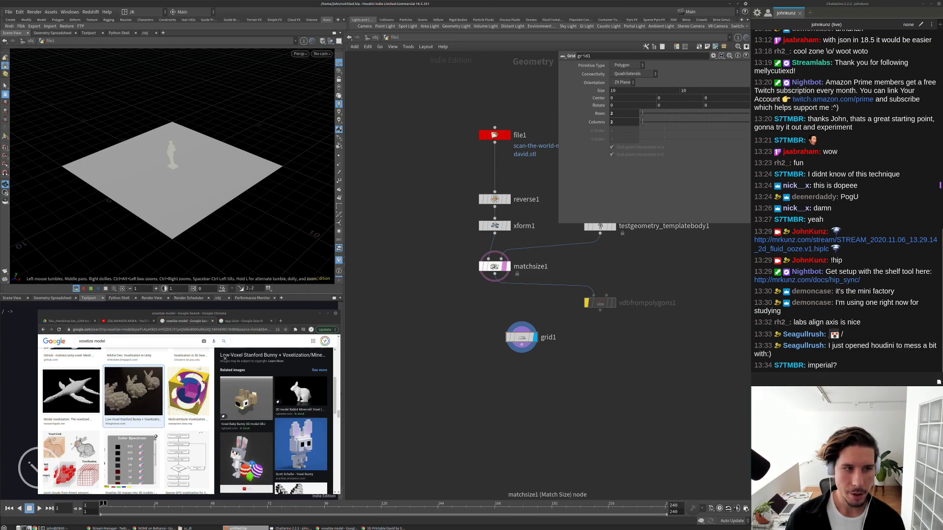
left_click_drag(306, 195, 260, 168)
scroll(260, 168, "up", 3)
double_click(632, 90)
type("1")
key("Tab")
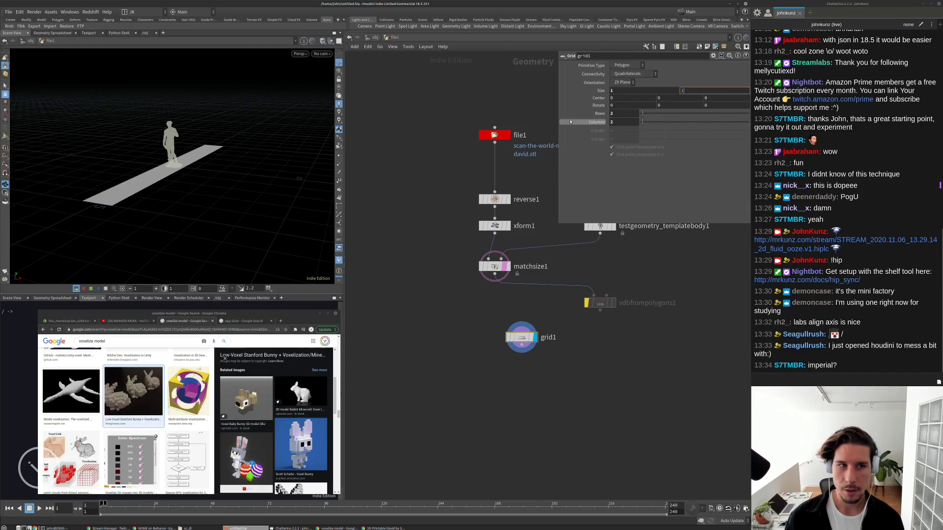
type("1")
key("Return")
Add a Copy and Transform node fed by the grid, place it directly below, and display it.
scroll(231, 147, "up", 5)
left_click_drag(242, 129, 281, 166)
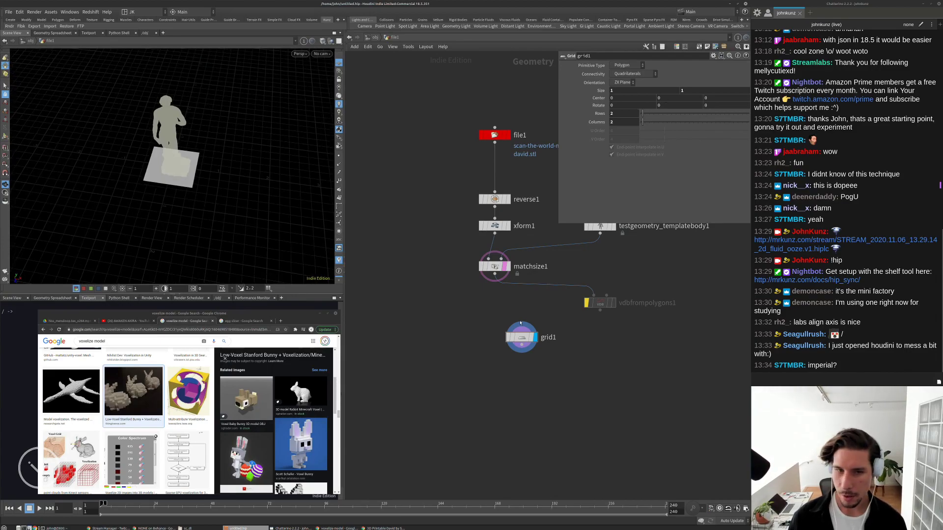
key("Tab")
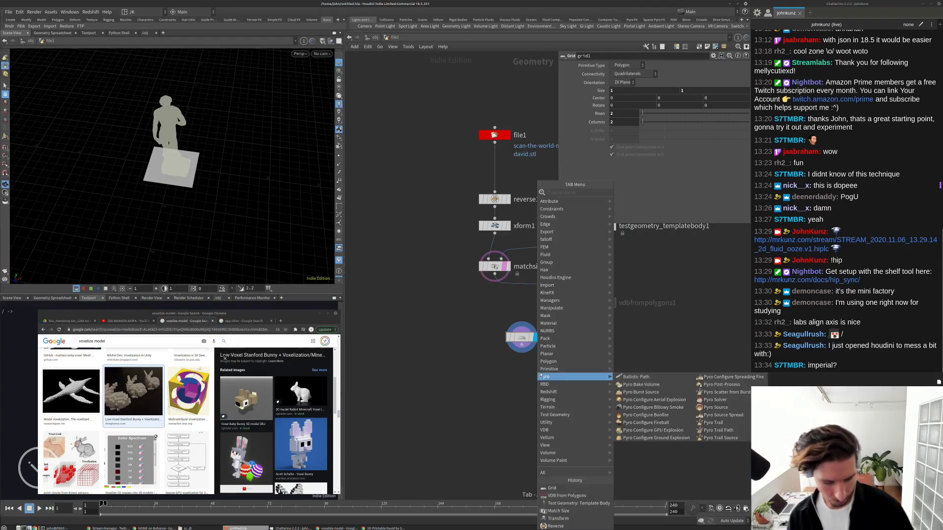
mouse_move(547, 362)
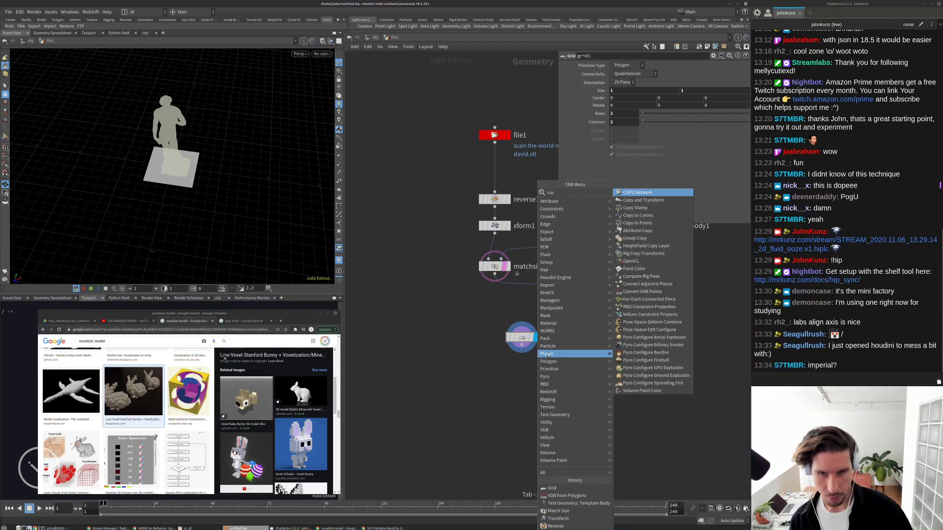
type("copy")
left_click(643, 193)
left_click(522, 365)
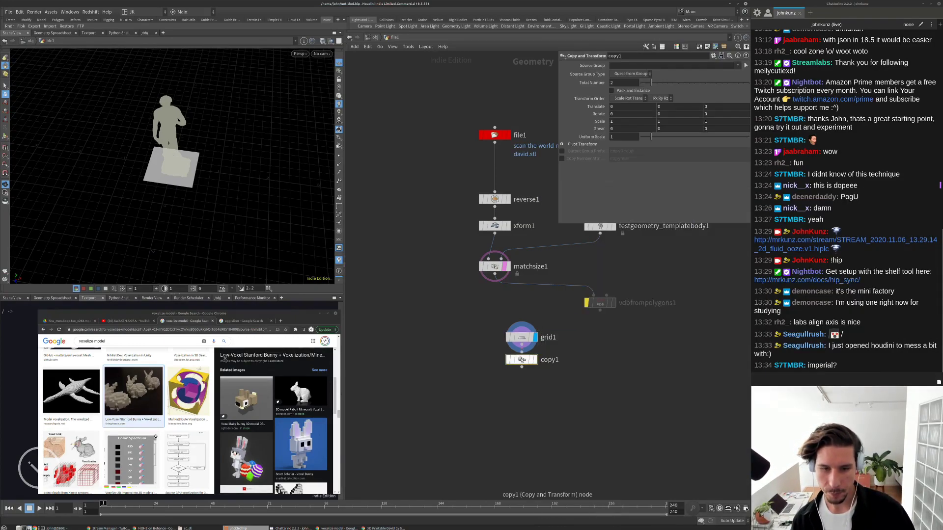
left_click(535, 371)
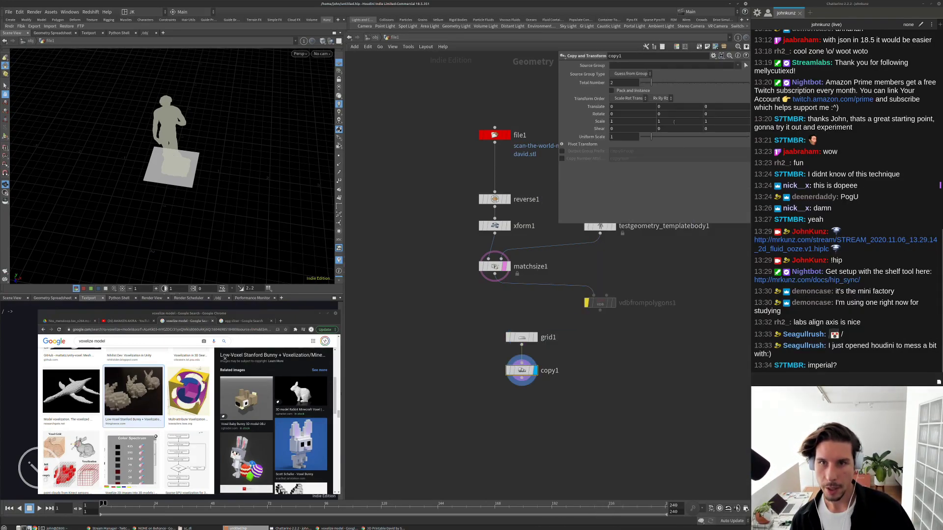
Set the copy node's Y translation to 0.2 and its total number of copies to 10.
left_click(669, 106)
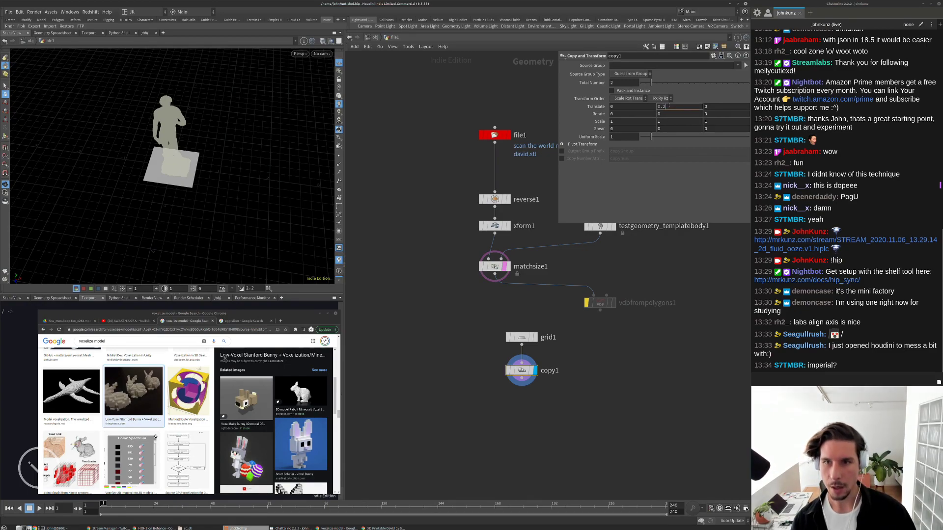
key("Return")
left_click_drag(651, 83, 700, 84)
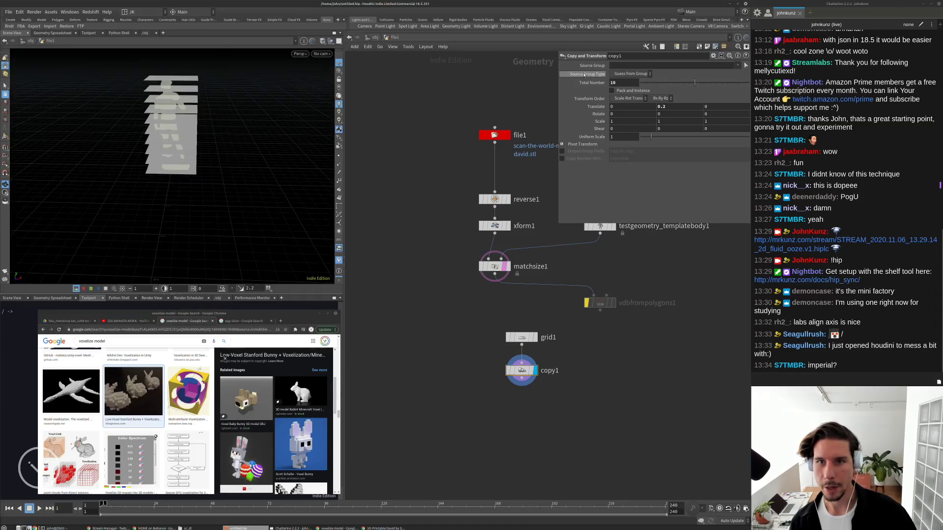
key("Tab")
type("co")
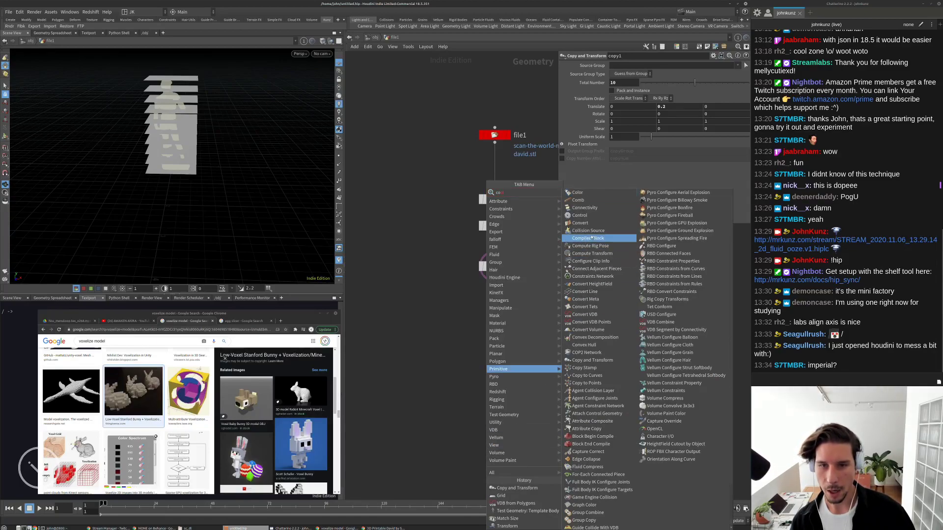
key("Escape")
Add a Boolean Shatter node below the Copy and Transform node.
key("Tab")
type("bool")
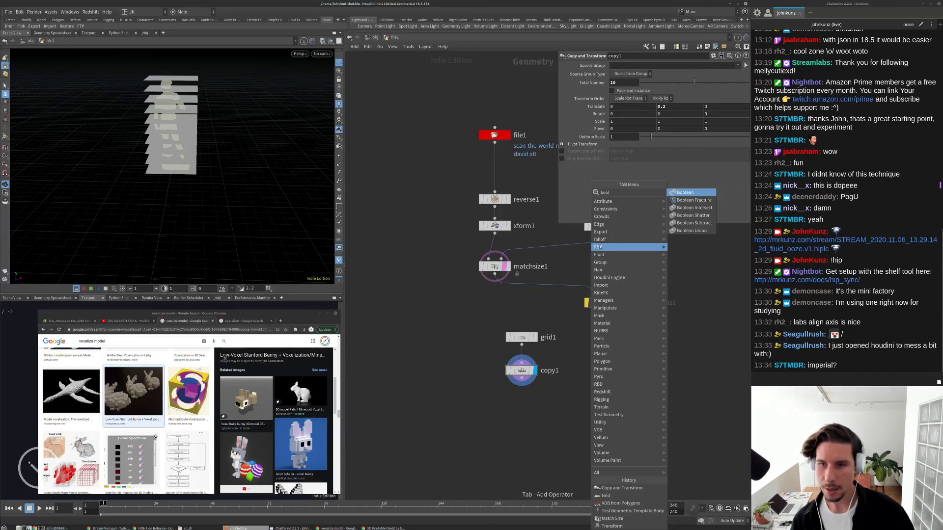
left_click(691, 215)
left_click(499, 400)
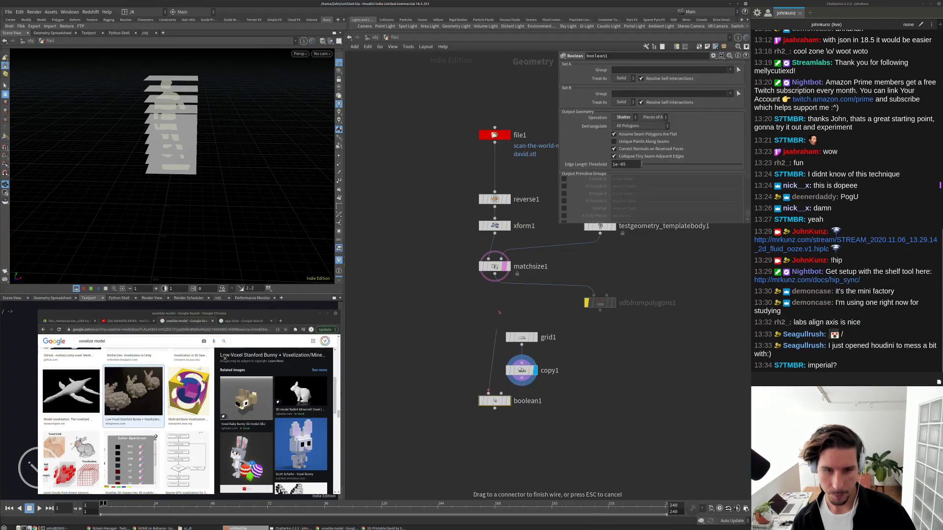
Connect the Copy and Transform node to the Boolean's second input and treat Set B as a surface.
left_click_drag(501, 394, 522, 387)
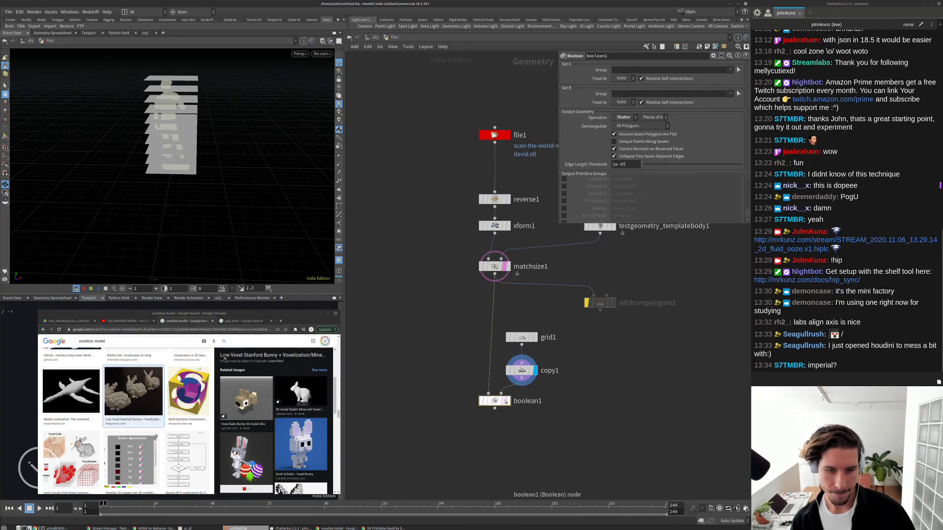
left_click(622, 103)
left_click(625, 112)
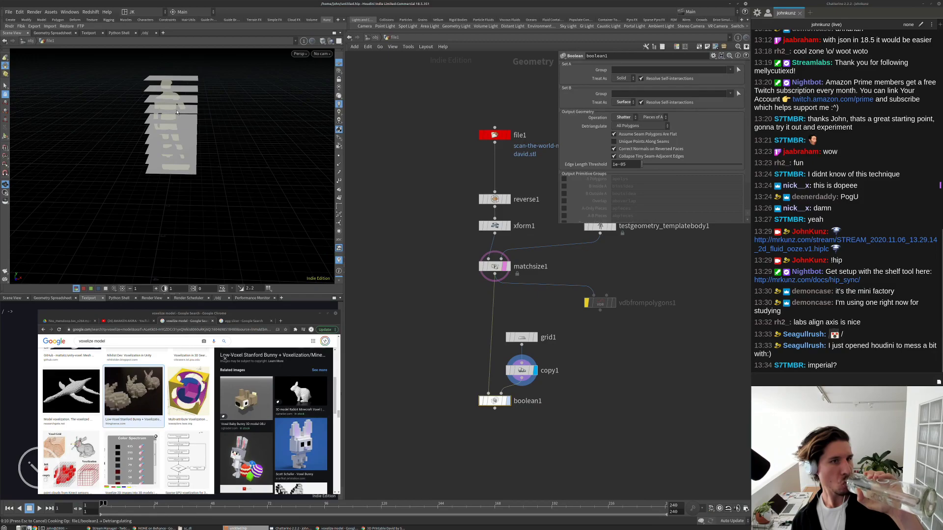
Insert a Normal node between the Match Size node and the Boolean's first input to clean up the sliced statue's shading.
right_click_drag(175, 108, 231, 87)
middle_click_drag(231, 86, 267, 141)
left_click_drag(187, 216, 183, 172)
scroll(182, 172, "up", 8)
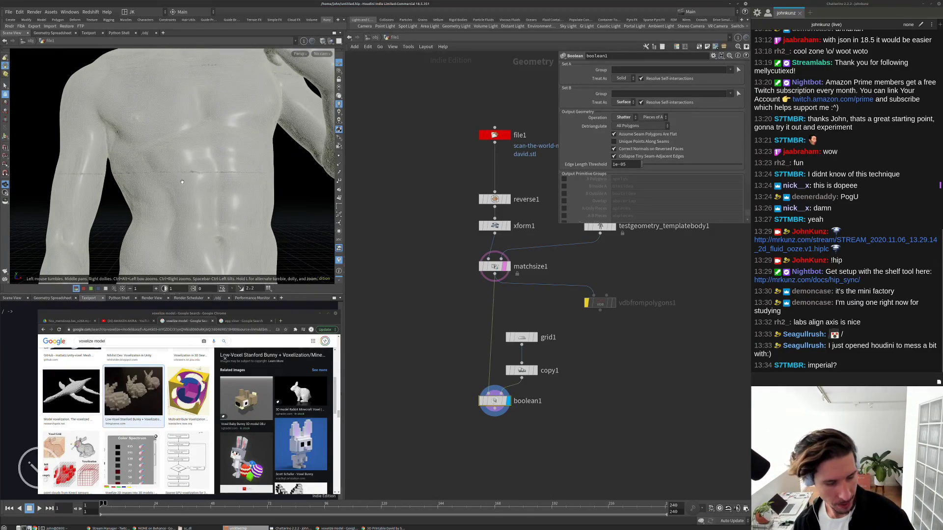
mouse_move(293, 209)
left_mouse_down()
mouse_move(146, 145)
mouse_move(206, 162)
mouse_move(181, 180)
left_mouse_up()
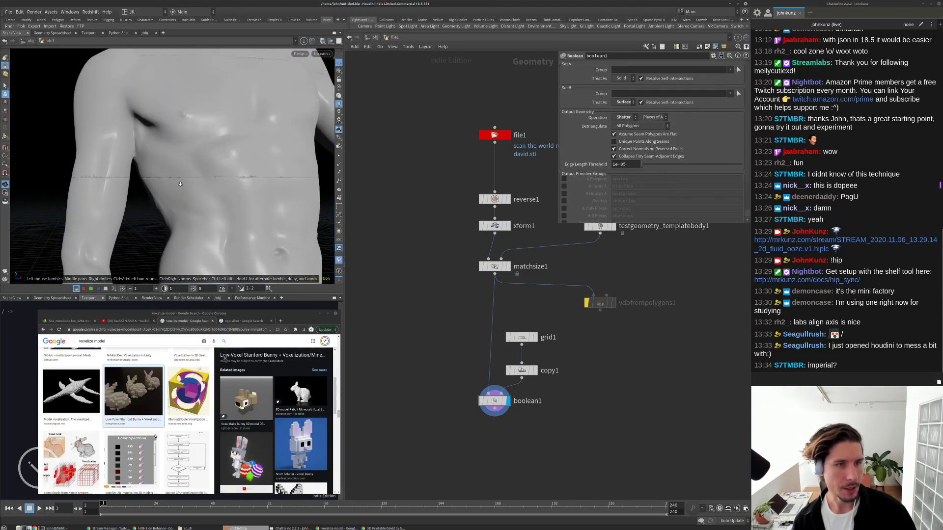
key("Tab")
type("no")
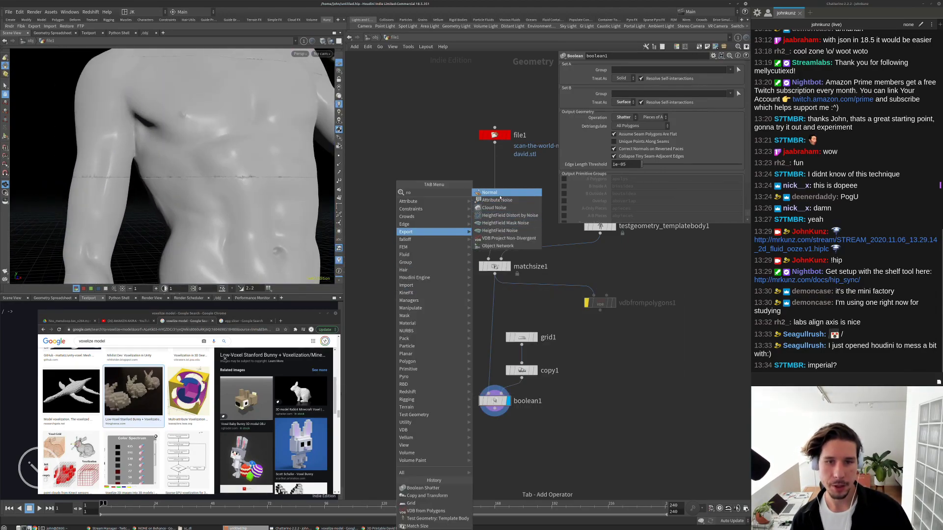
key("Return")
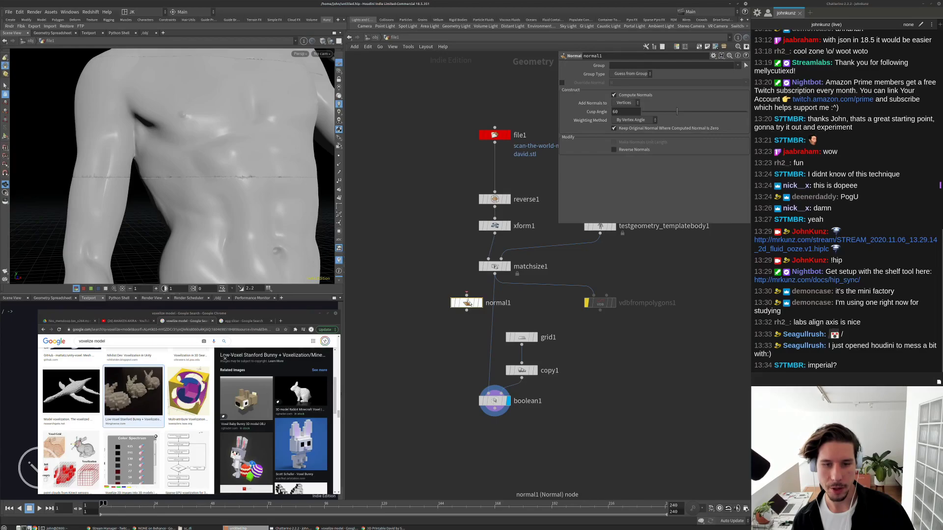
left_click(498, 311)
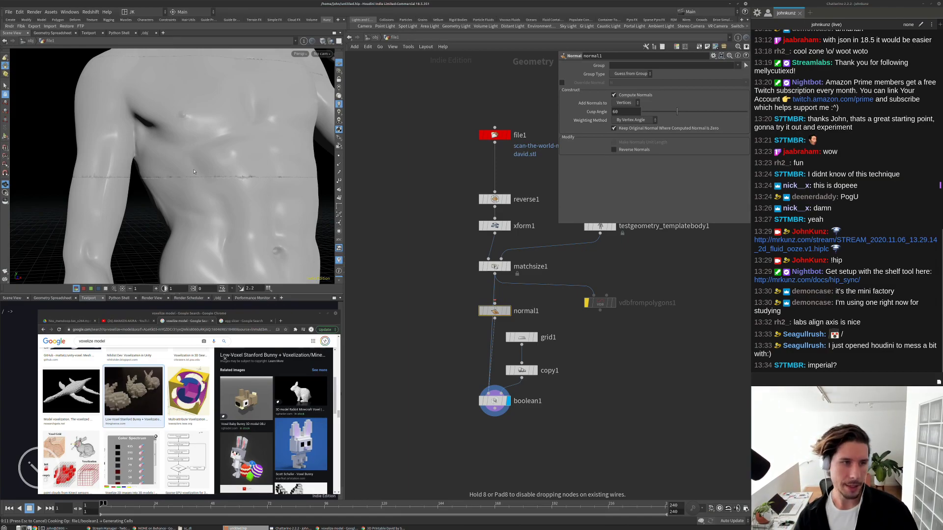
left_click_drag(230, 176, 206, 172)
mouse_move(207, 172)
right_mouse_down()
mouse_move(219, 185)
mouse_move(202, 179)
mouse_move(215, 175)
mouse_move(194, 179)
right_mouse_up()
Add an Exploded View node fed by the Boolean, display its separated slices, and align it directly below the Boolean.
middle_click_drag(560, 236, 572, 191)
key("Tab")
mouse_move(553, 408)
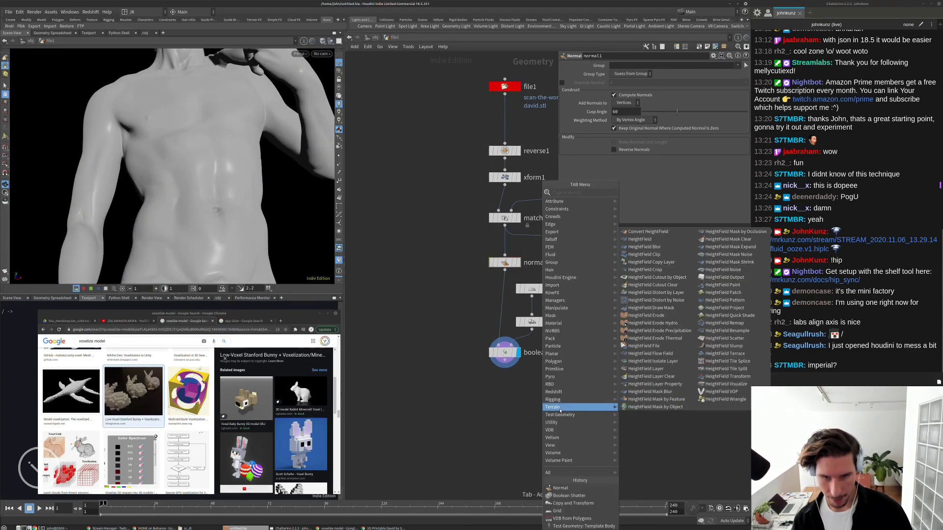
type("expl")
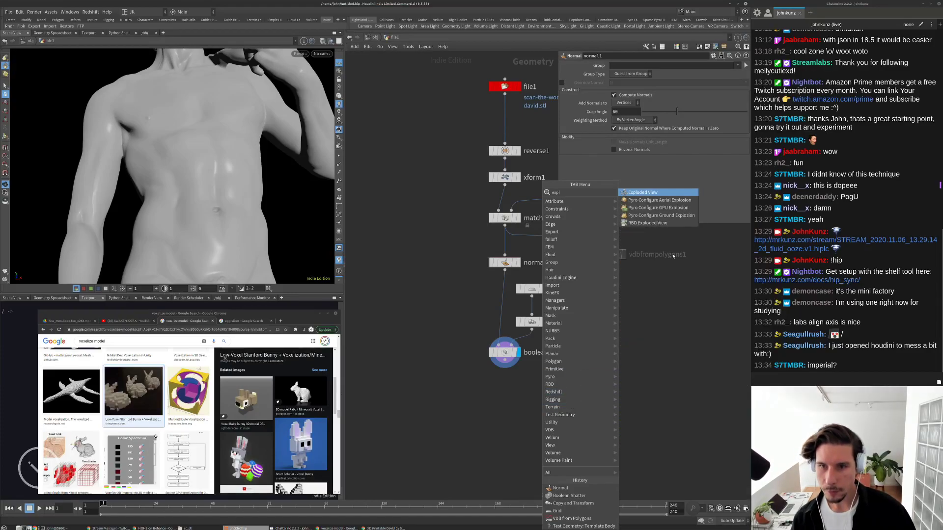
left_click(642, 193)
left_click(591, 375)
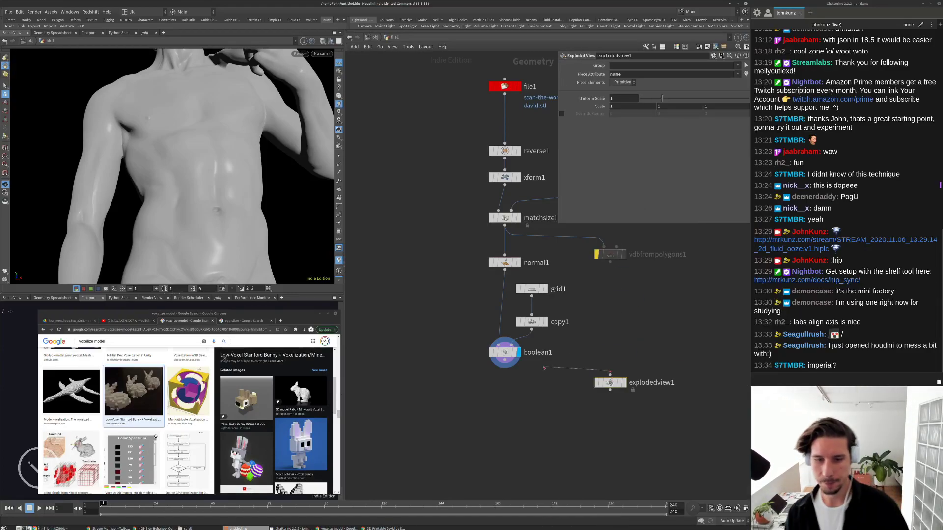
left_click(623, 383)
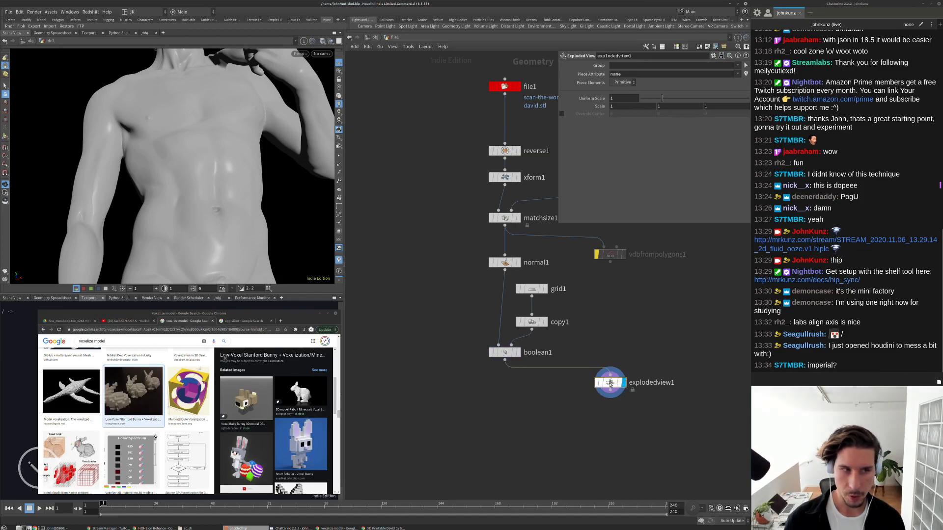
key("g")
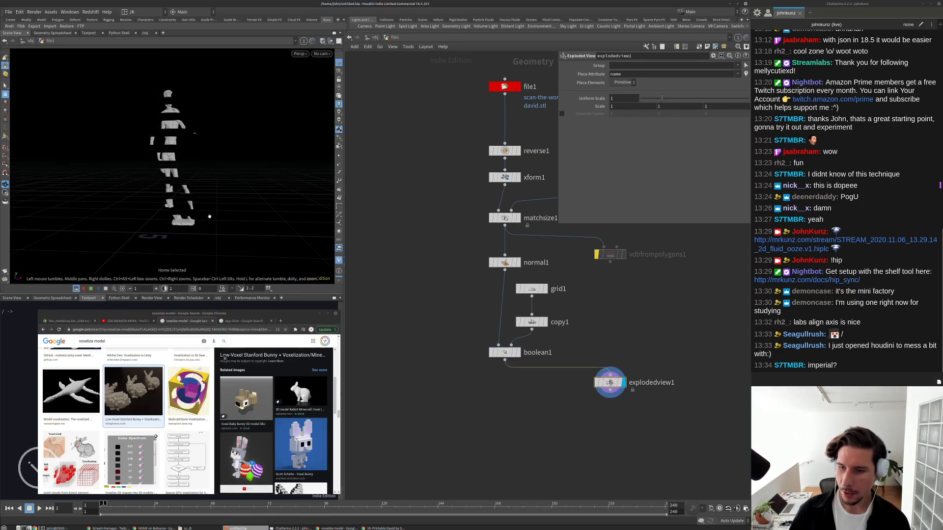
left_click_drag(226, 253, 242, 234)
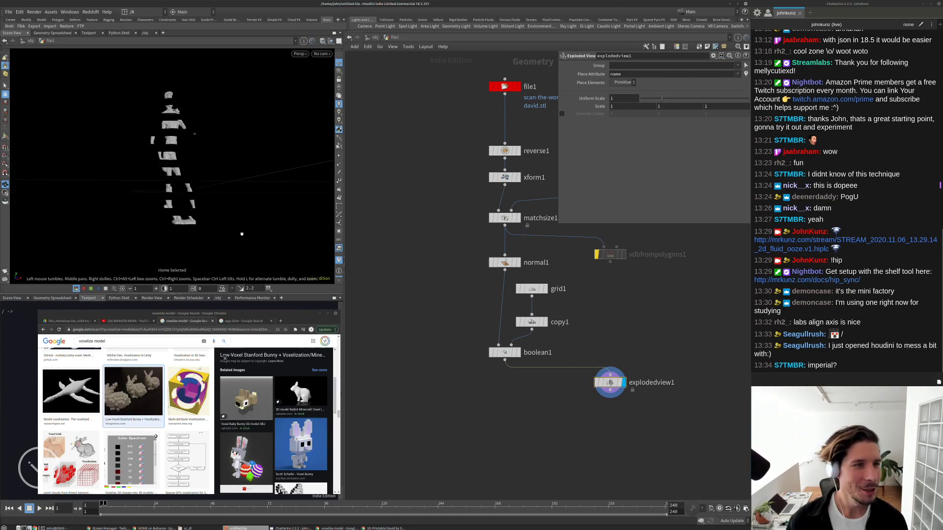
right_click_drag(241, 233, 234, 170)
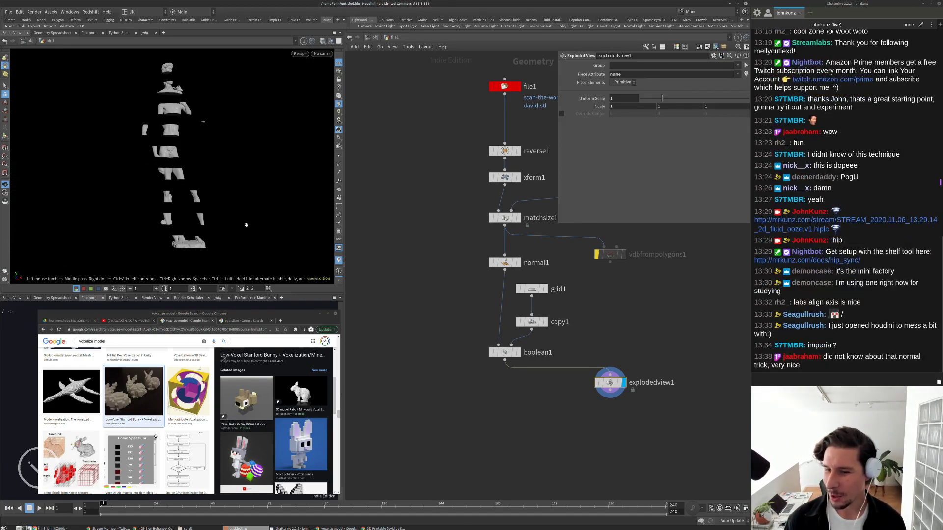
left_click_drag(228, 211, 314, 237)
key("l")
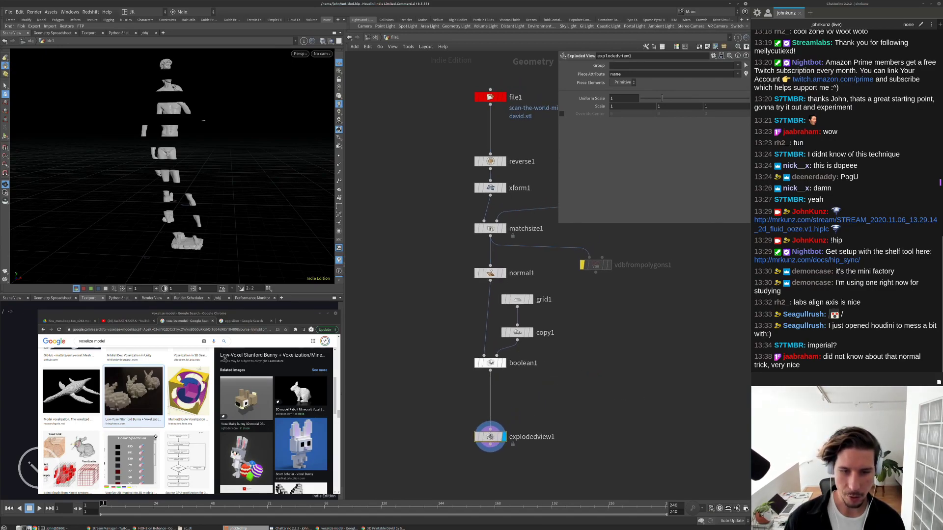
Move the grid branch aside and insert a duplicate of the Normal node between the copy node and the Boolean.
left_click(492, 364)
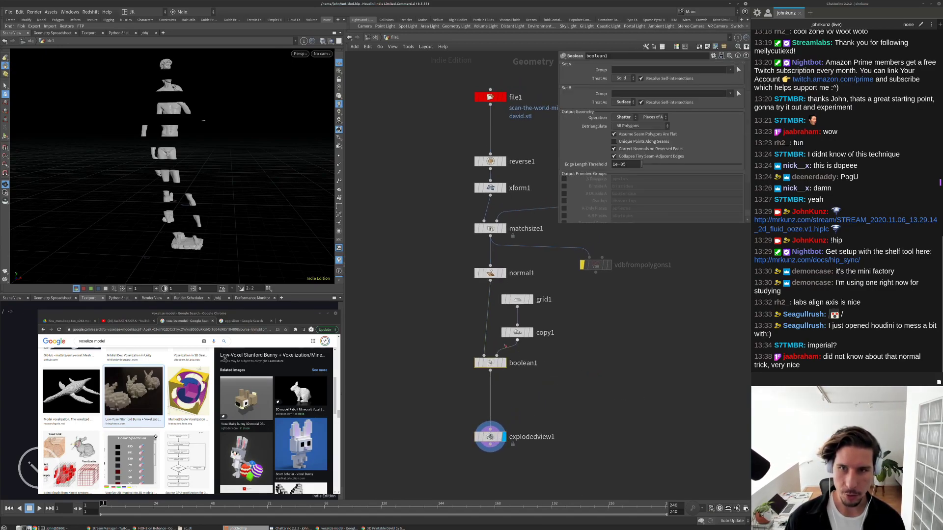
scroll(501, 282, "up", 2)
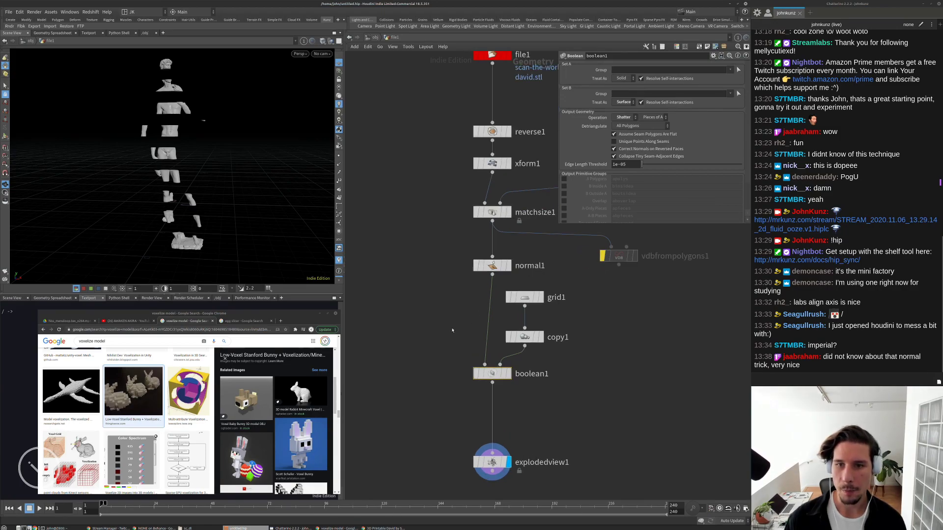
left_click_drag(513, 295, 559, 319)
left_click(492, 248)
left_click_drag(477, 250, 560, 355, "alt")
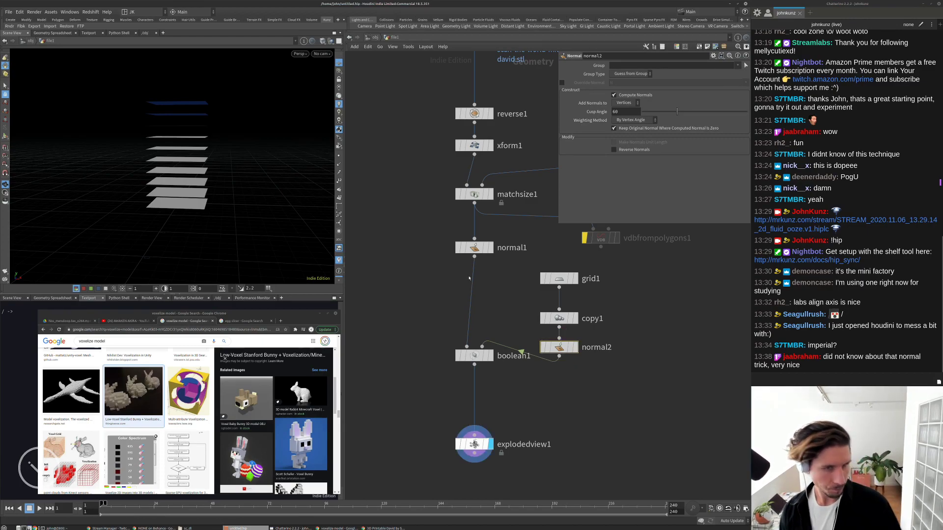
middle_click_drag(418, 174, 469, 292)
key("Tab")
mouse_move(463, 247)
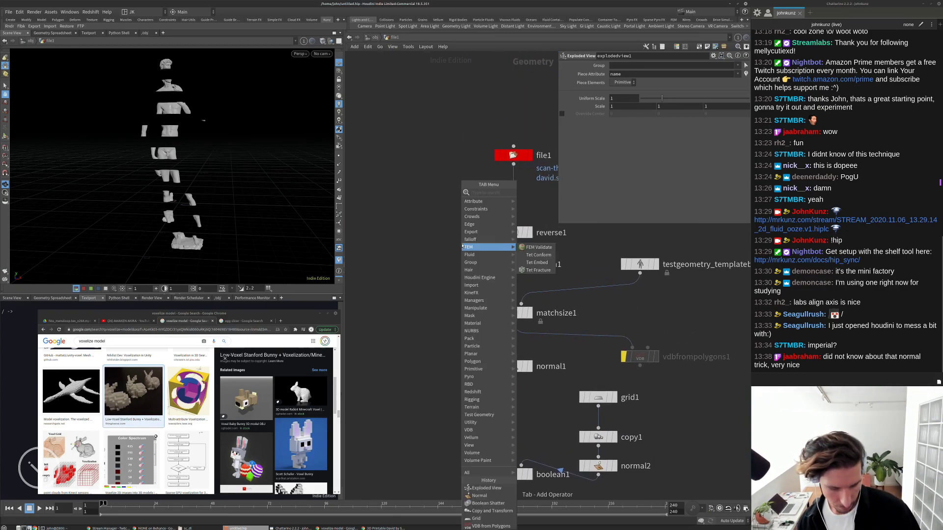
type("poi")
key("BackSpace")
key("BackSpace")
key("BackSpace")
key("BackSpace")
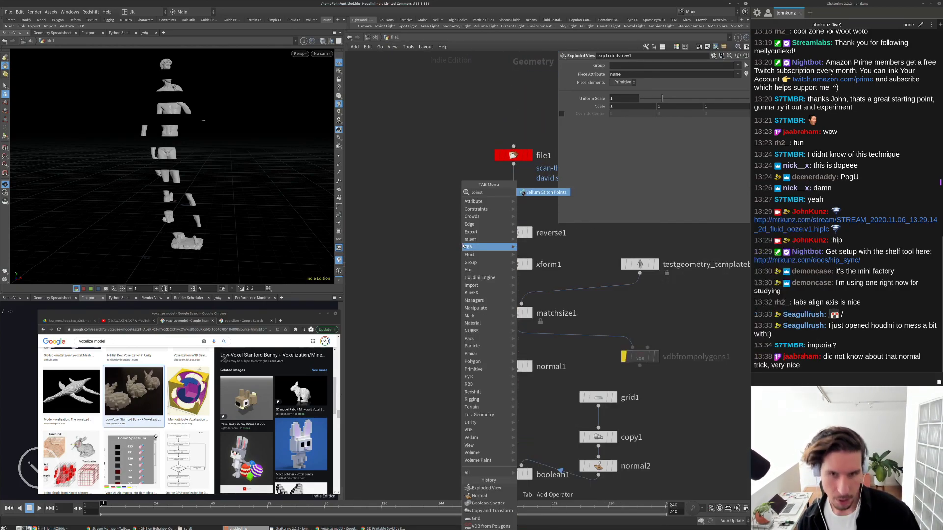
key("Escape")
key("Tab")
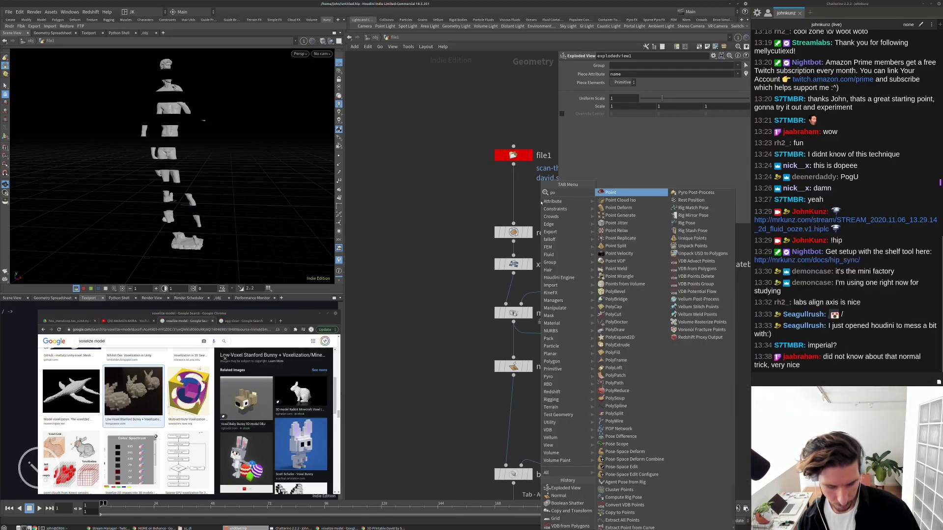
key("Escape")
Add a Points from Volume node in the empty area beside the statue's node chain.
key("Tab")
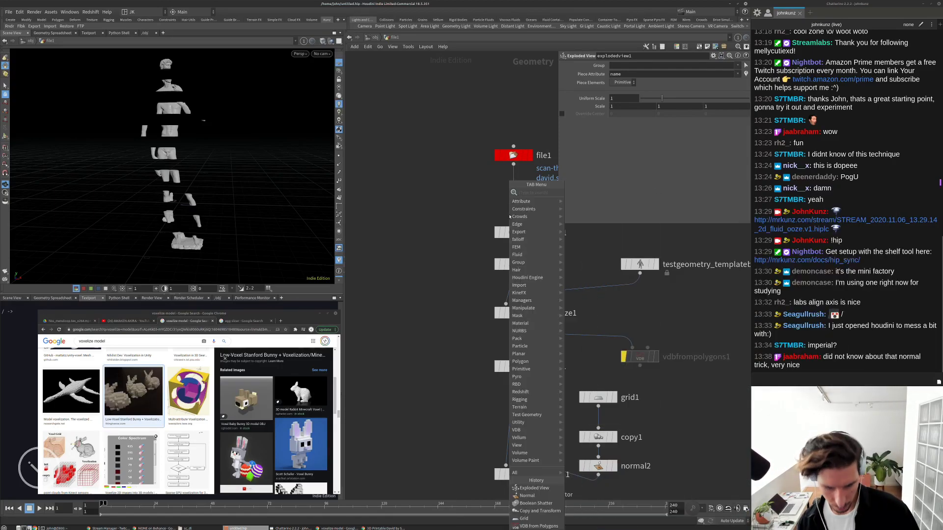
type("poin")
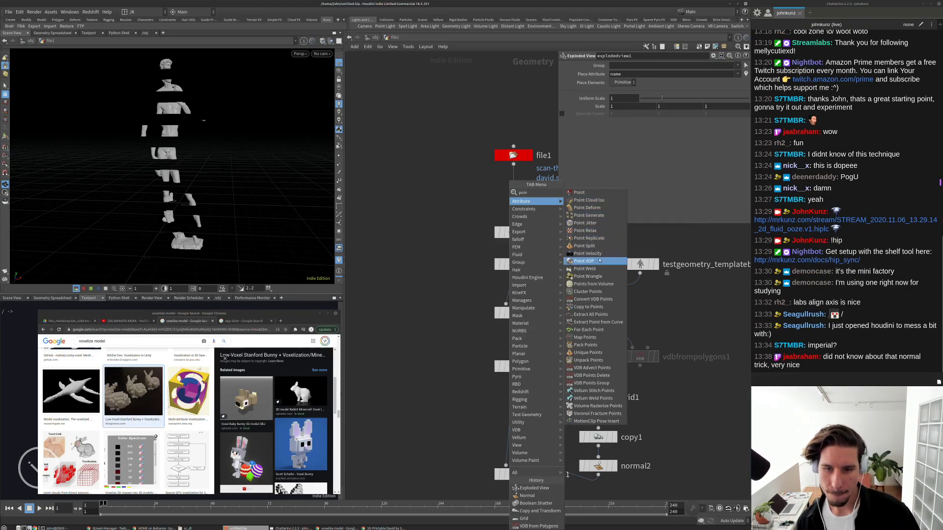
left_click(593, 284)
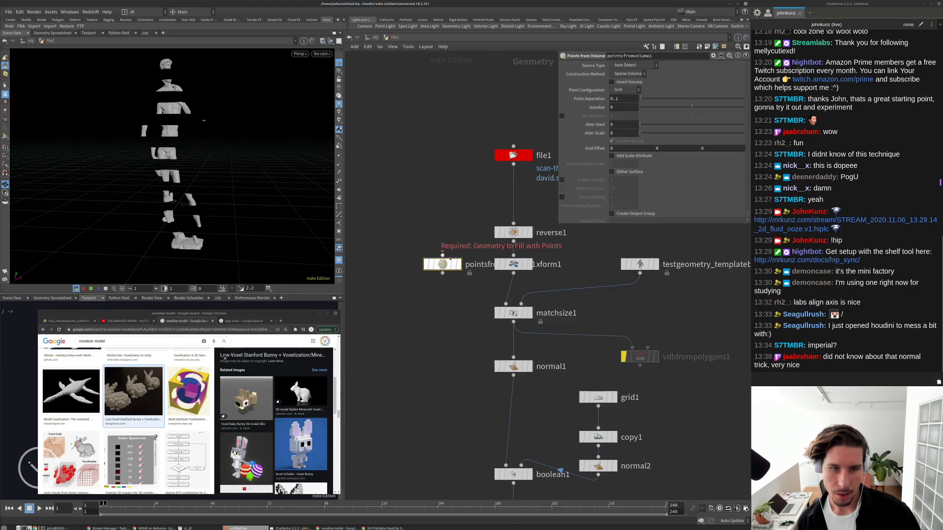
left_click(389, 272)
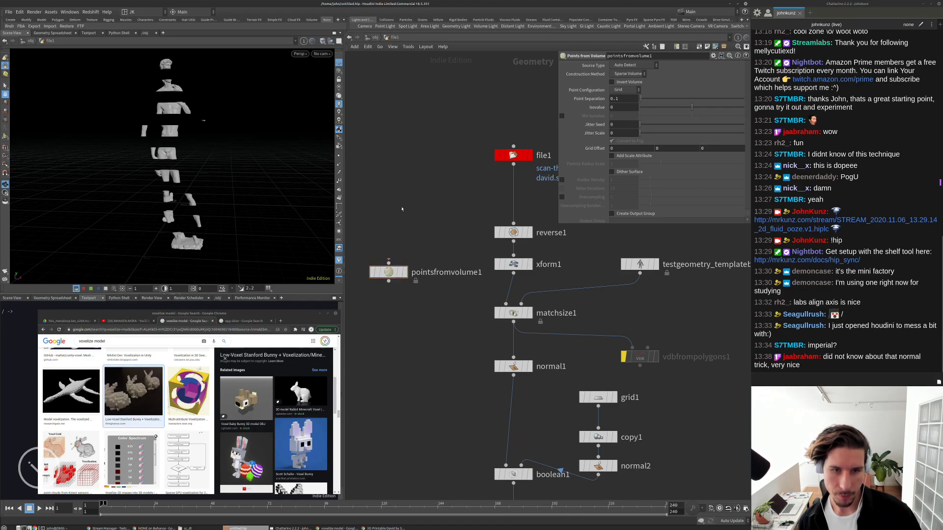
Add a Bound node fed by Match Size, connect it to Points from Volume, and display the resulting points.
key("Tab")
type("bou")
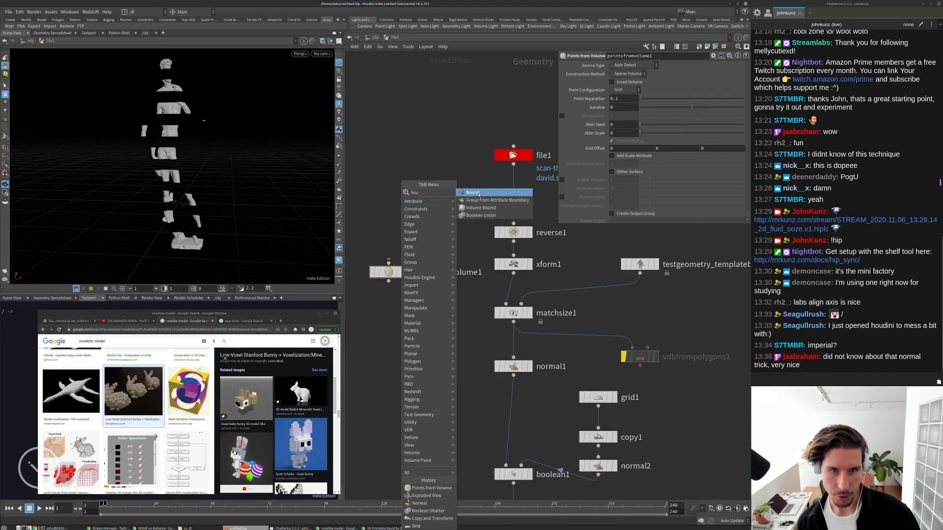
left_click(479, 193)
left_click(418, 224)
left_click(418, 215)
left_click(513, 322)
left_click_drag(418, 233, 408, 274)
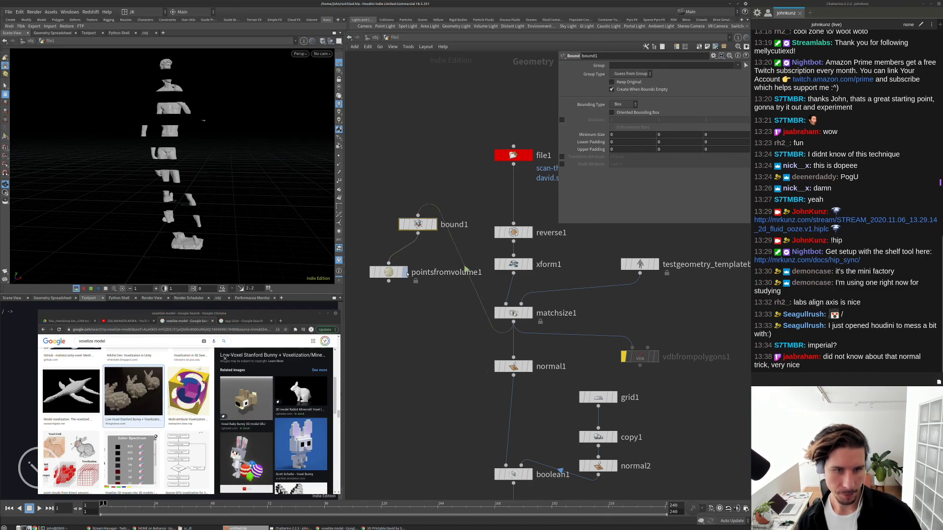
left_click(406, 273)
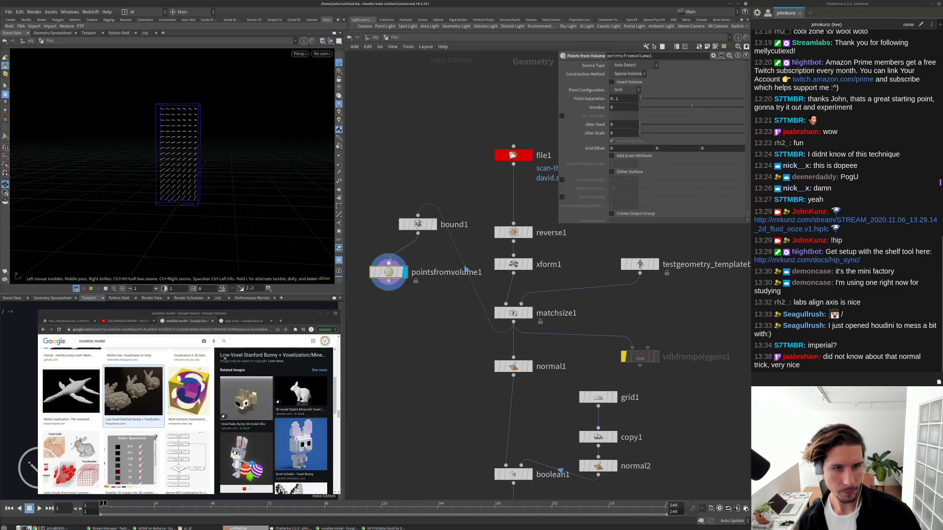
Set the Points from Volume node's point separation to 0.2.
middle_click(405, 273)
left_click(445, 253)
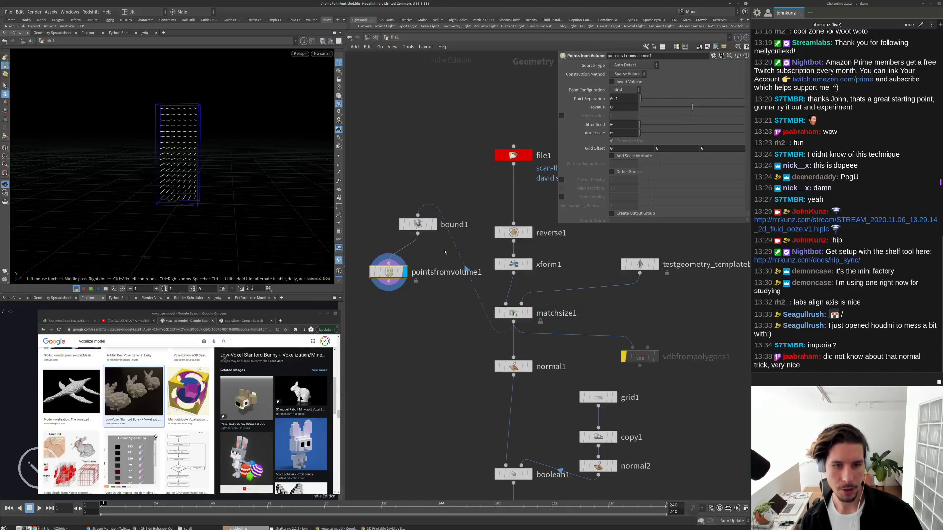
type("2")
key("Return")
middle_click_drag(420, 353, 432, 311)
key("Tab")
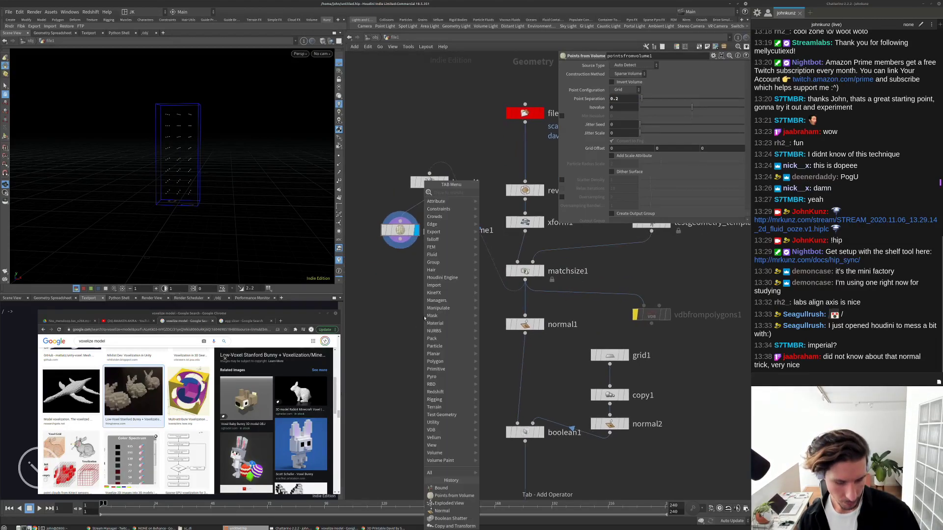
mouse_move(425, 318)
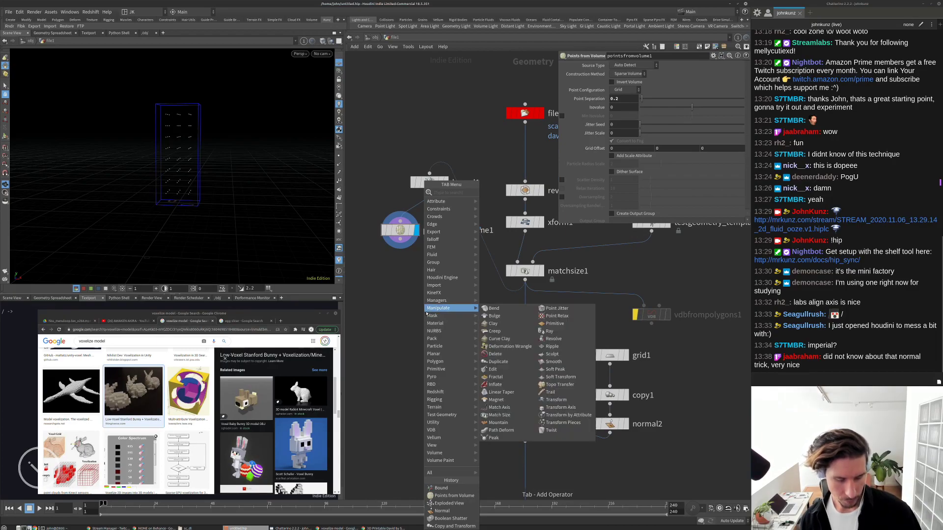
type("tet")
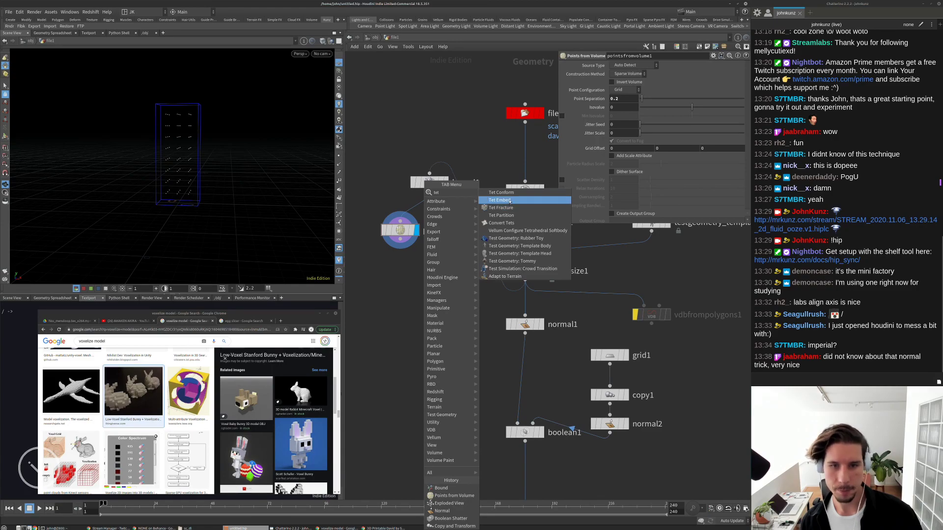
key("Escape")
Add a Voronoi Fracture node to the network near the Bound and Points from Volume nodes.
key("Tab")
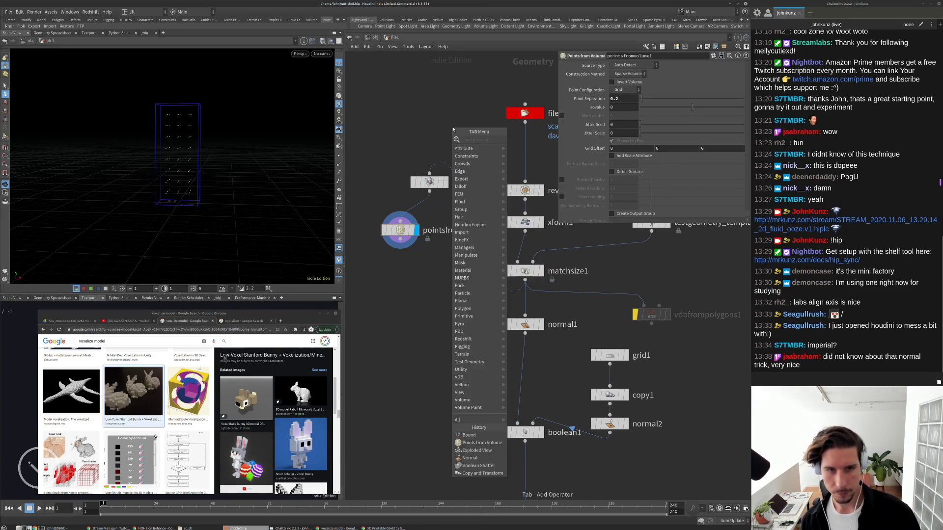
type("frac")
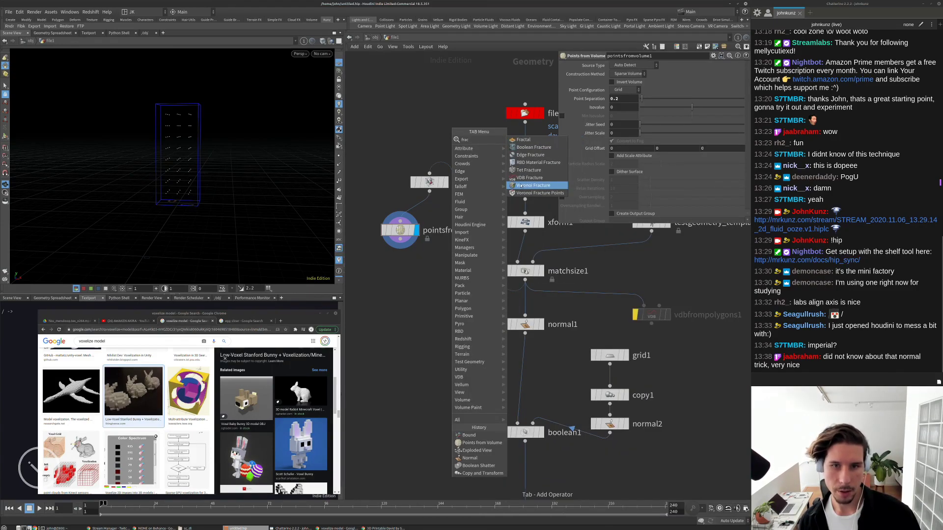
left_click(533, 186)
left_click(382, 129)
Open the Voronoi Fracture node's internal network and examine how its cutting nodes are set up.
key("Return")
middle_click_drag(465, 226, 406, 320)
scroll(493, 230, "up", 5)
middle_click_drag(470, 237, 479, 263)
middle_click_drag(459, 314, 457, 186)
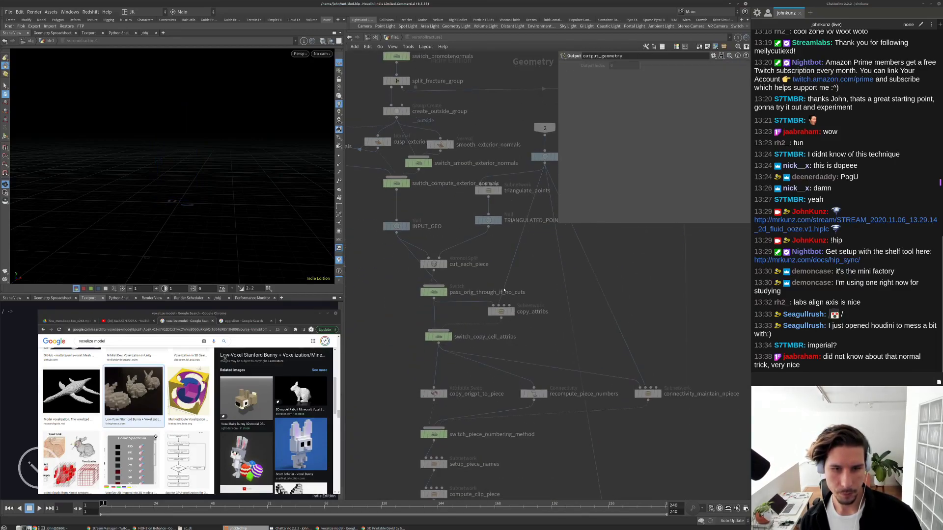
Inspect the triangulate_3d node inside the triangulate_points subnetwork, and return to the statue's main geometry network.
middle_click_drag(494, 293, 491, 326)
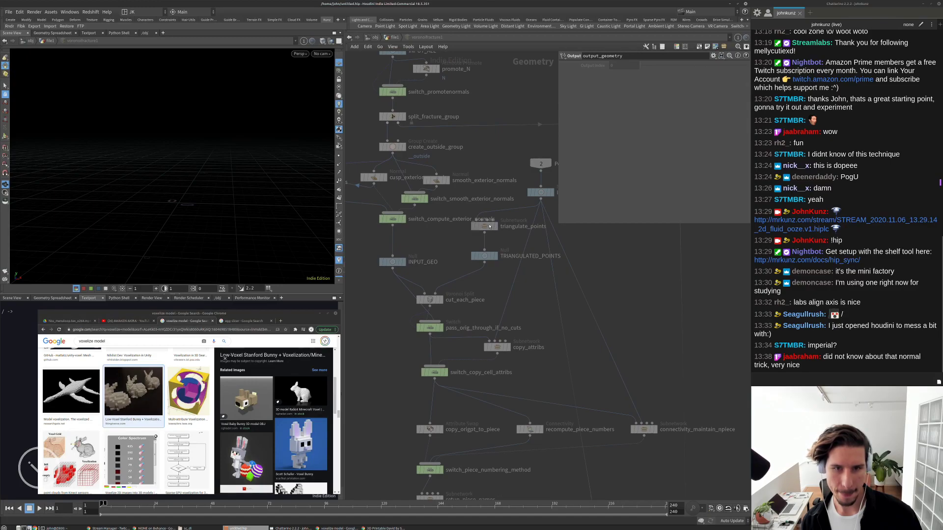
double_click(485, 225)
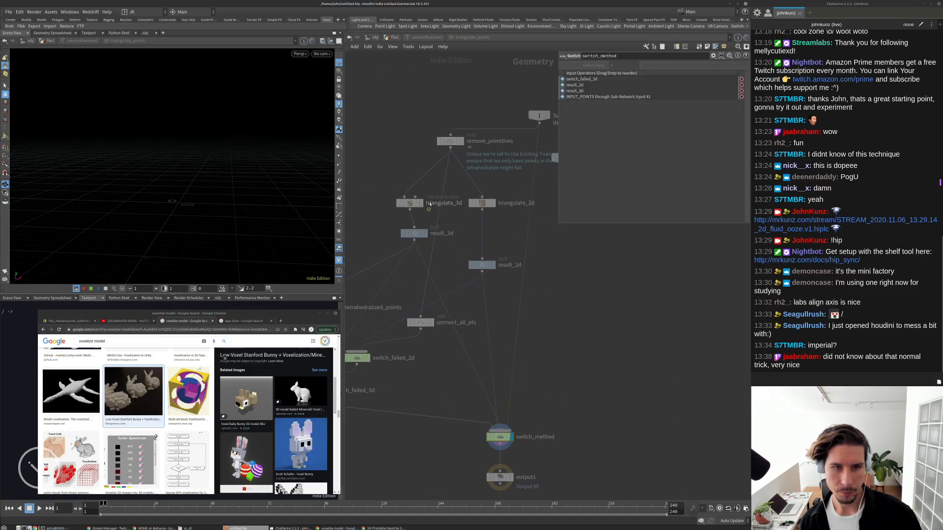
left_click(409, 203)
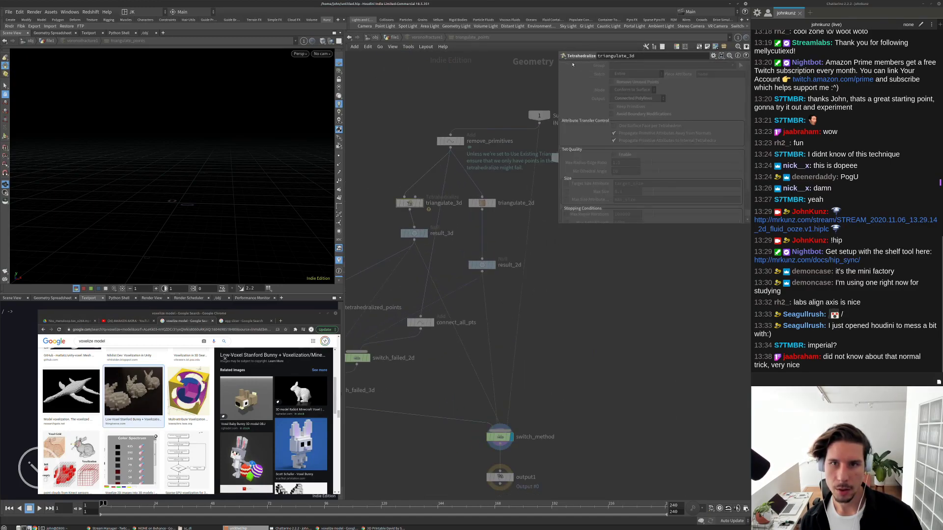
left_click(388, 37)
Try adding a Convert Tets node above the Voronoi Fracture node.
key("Tab")
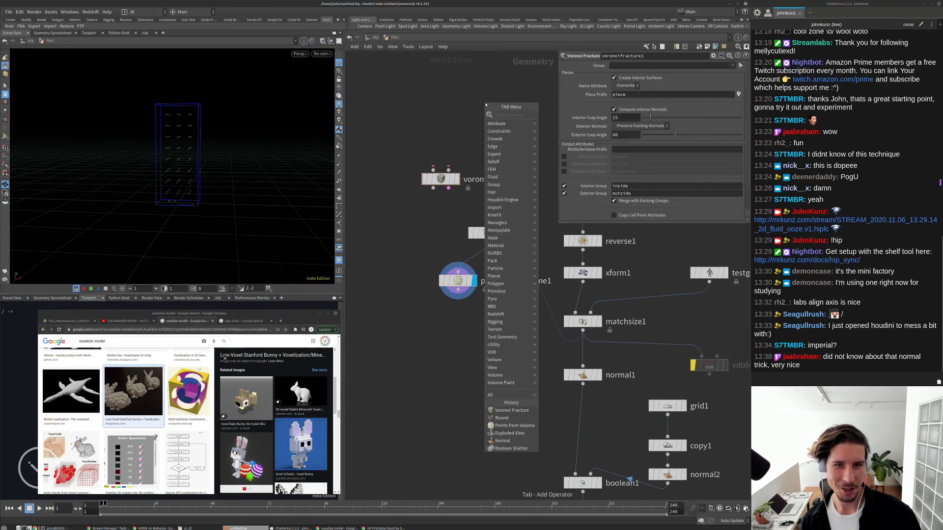
type("tetr")
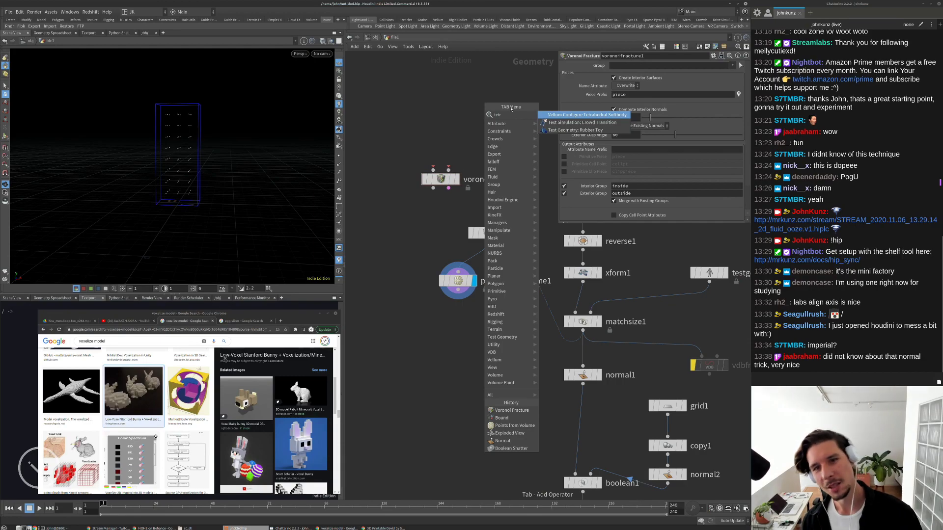
key("BackSpace")
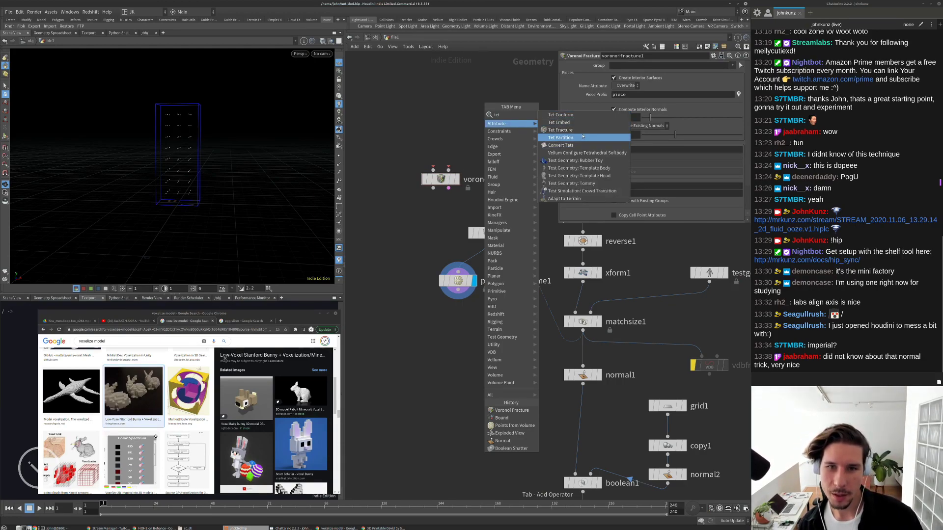
left_click(561, 145)
left_click(482, 145)
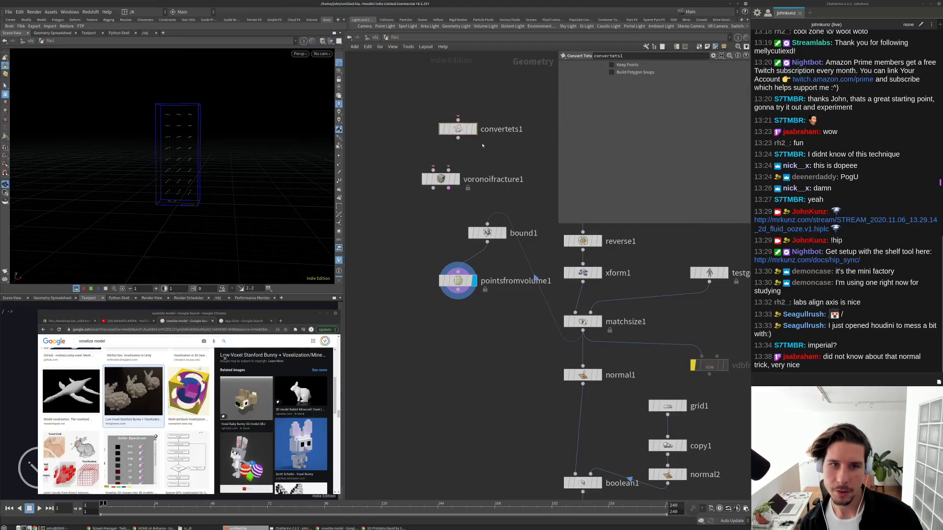
Try a Tet Conform node as the tetrahedralizing operator, placing it above the Convert Tets node.
key("Tab")
type("tetr")
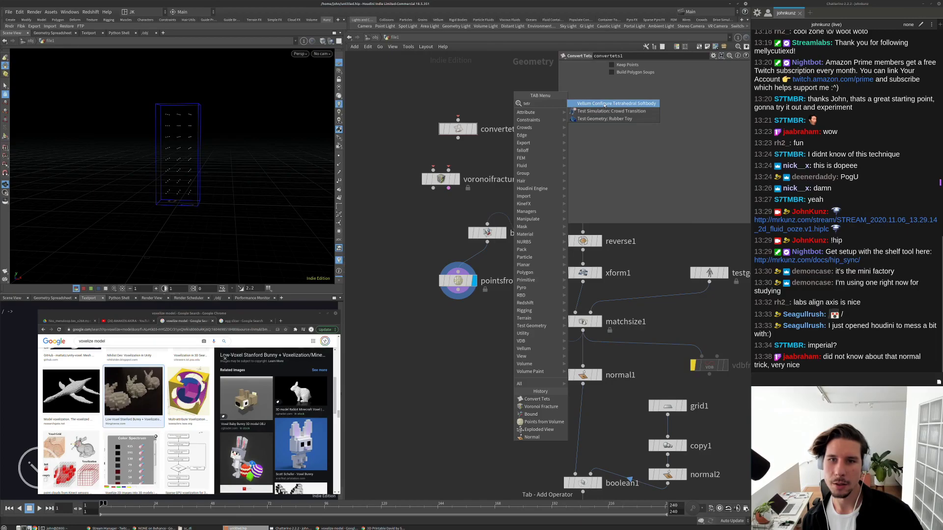
key("BackSpace")
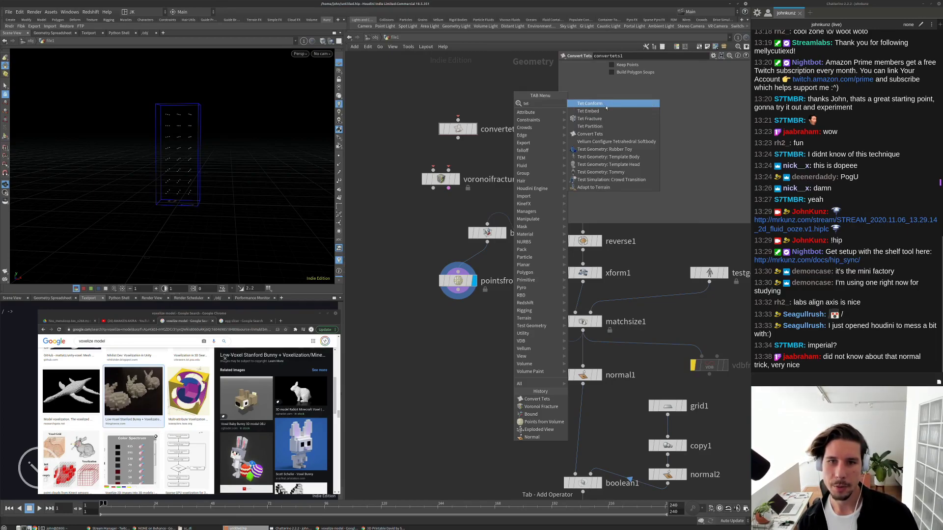
left_click(606, 107)
left_click(466, 100)
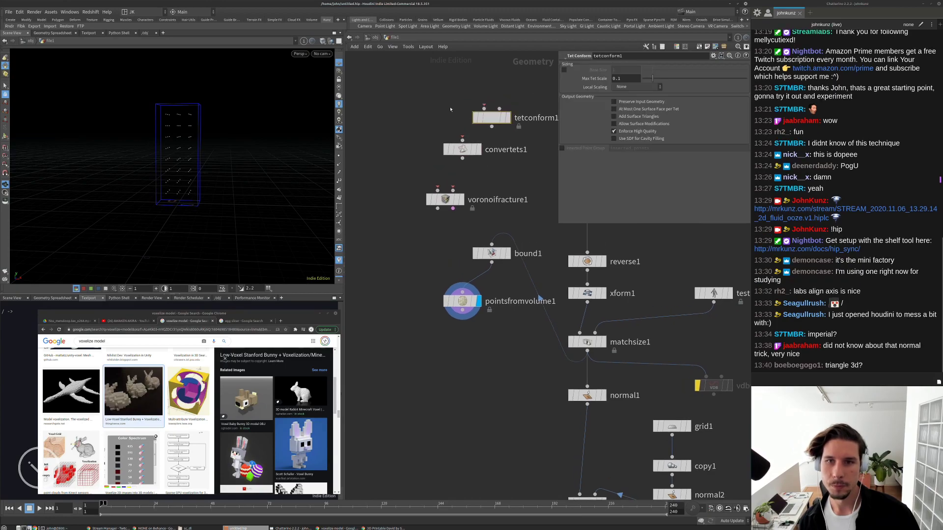
Try adding a Triangulate 2D node above the Tet Conform node.
key("Tab")
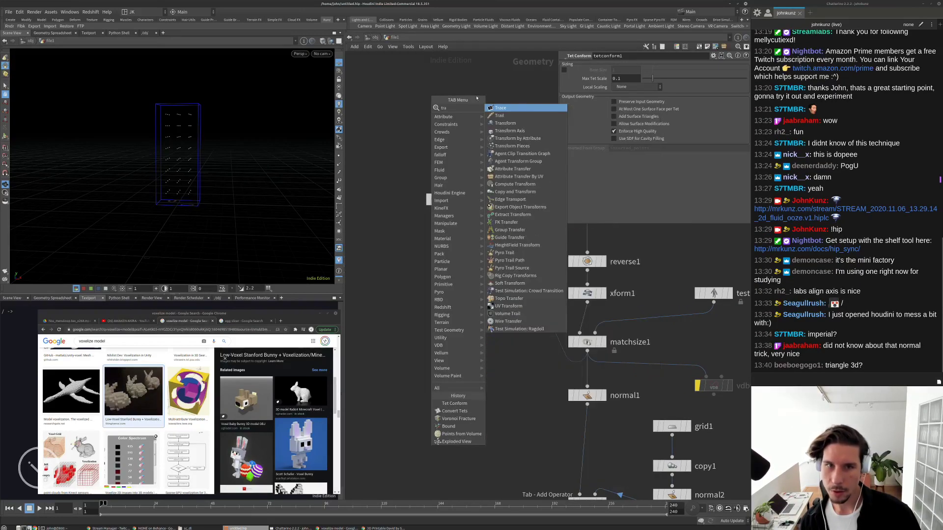
key("Escape")
key("Tab")
type("trian")
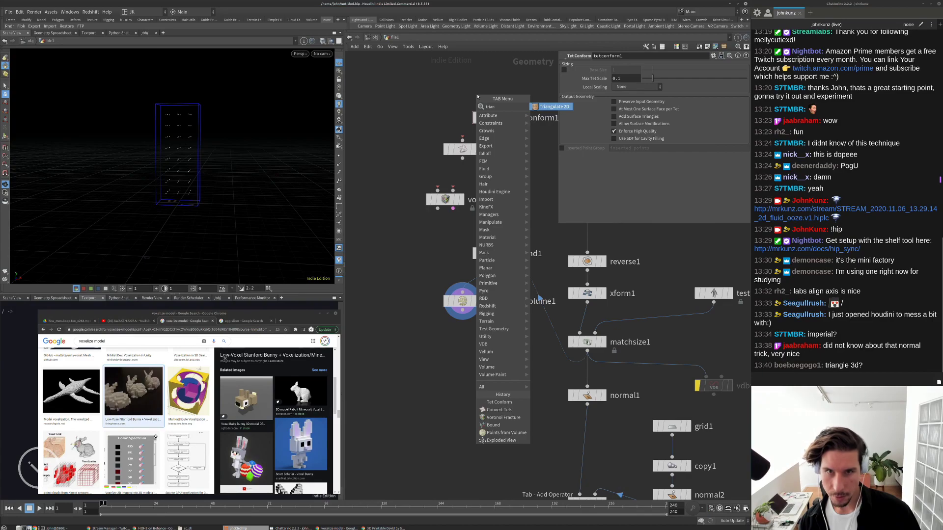
key("Return")
left_click(457, 105)
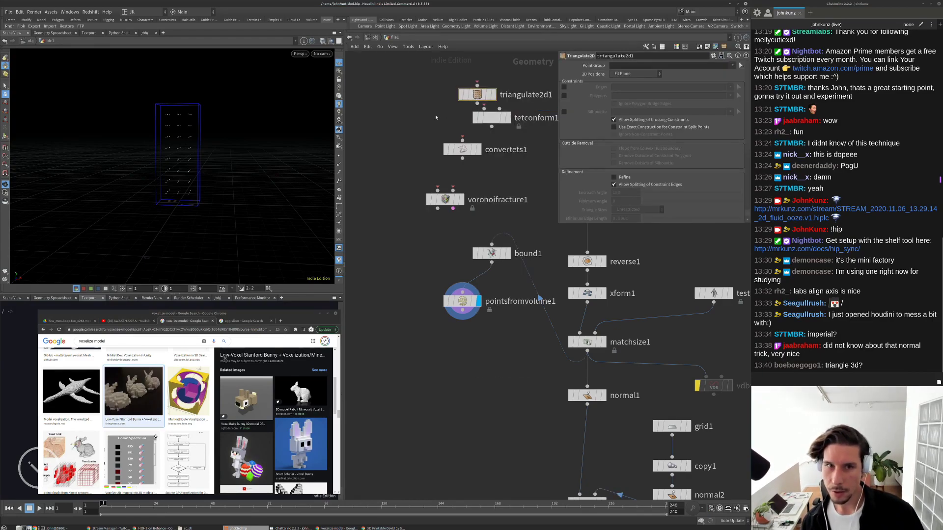
Search the available operators for a 3D triangulation node using the term "tri", and close the list without adding anything.
middle_click_drag(423, 111, 431, 96)
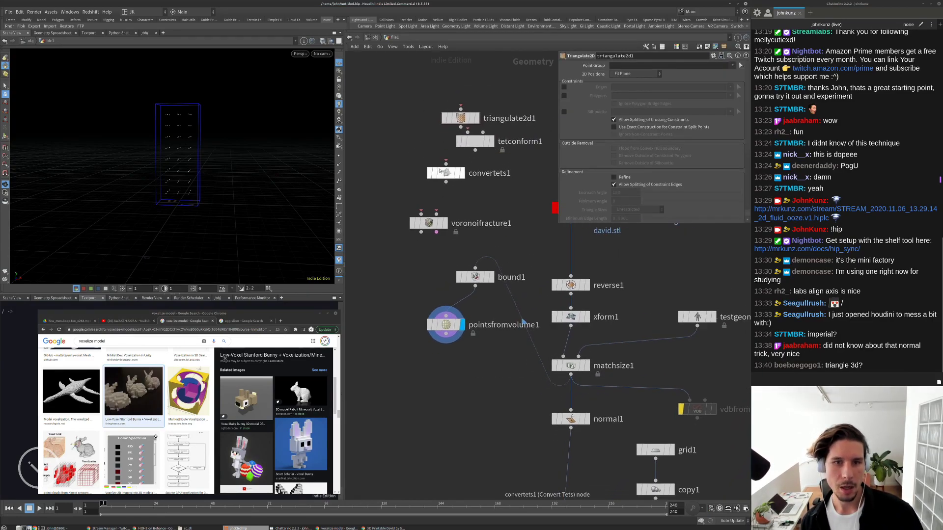
key("Tab")
type("trian")
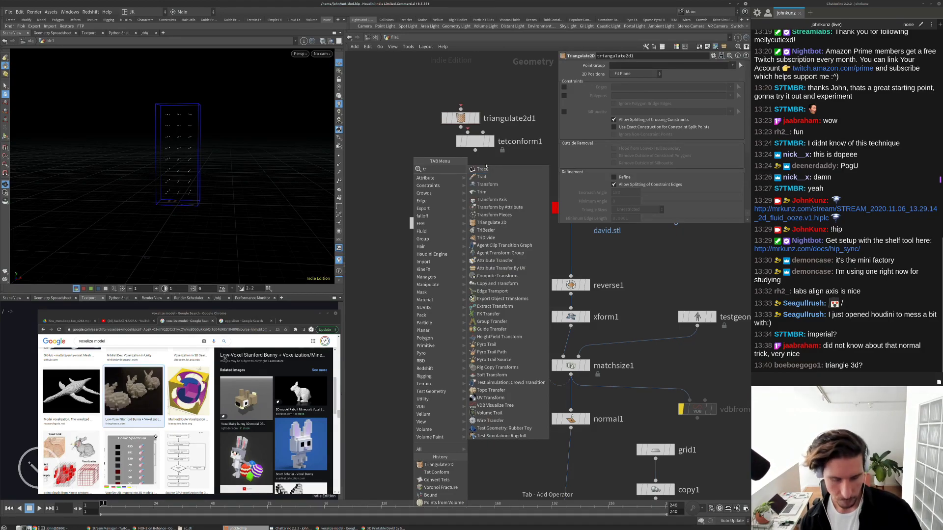
key("BackSpace")
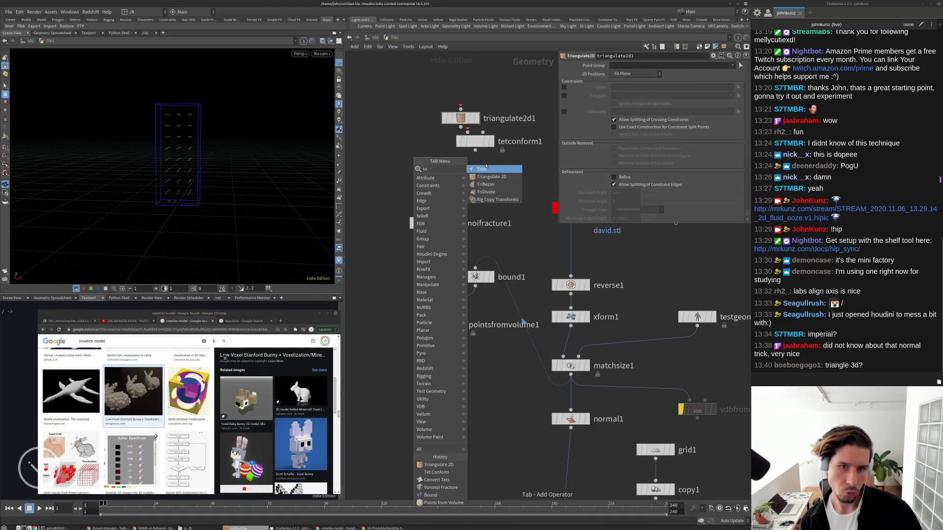
key("Down")
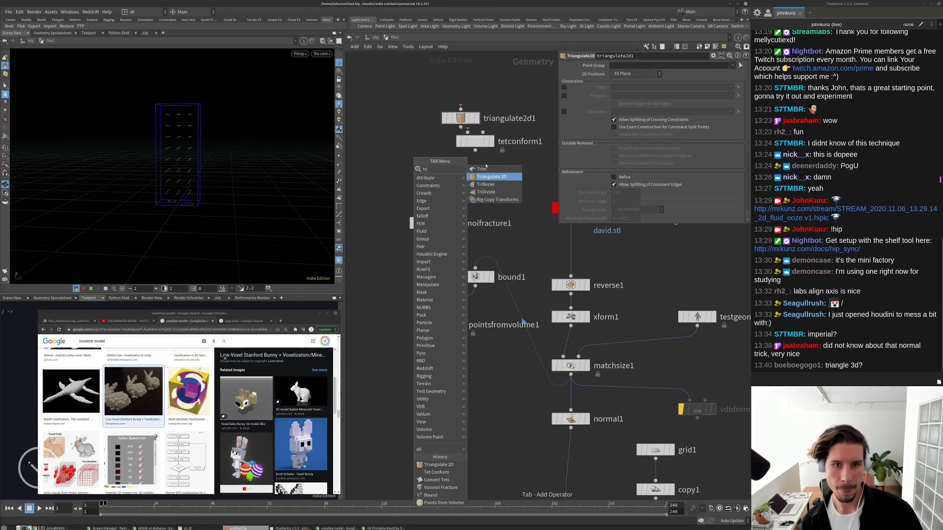
key("Down")
key("Down")
key("Escape")
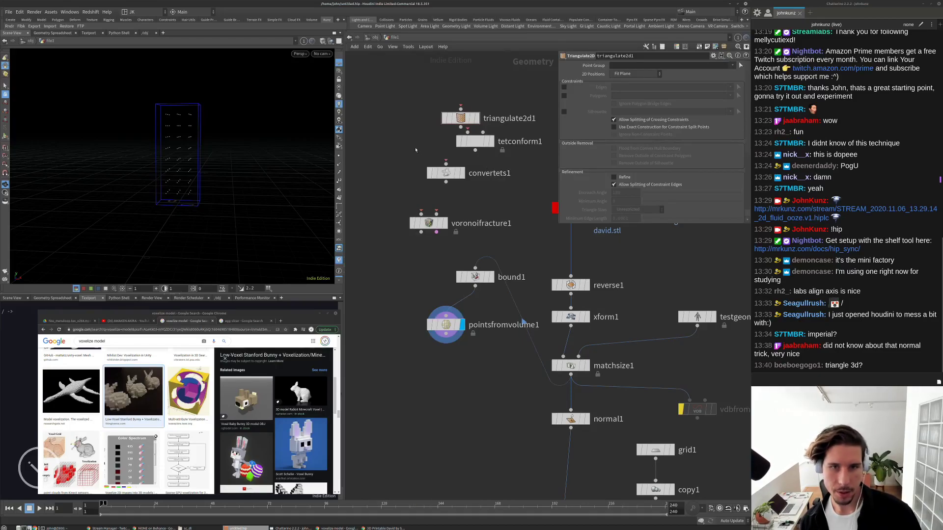
Try adding a Tet Embed node beside the Triangulate 2D node.
key("Tab")
type("tet")
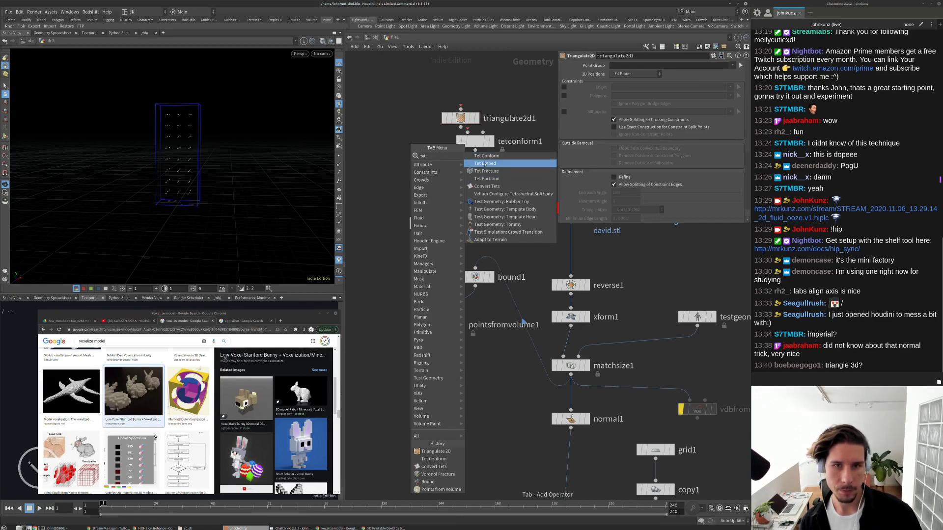
left_click(485, 164)
left_click(418, 139)
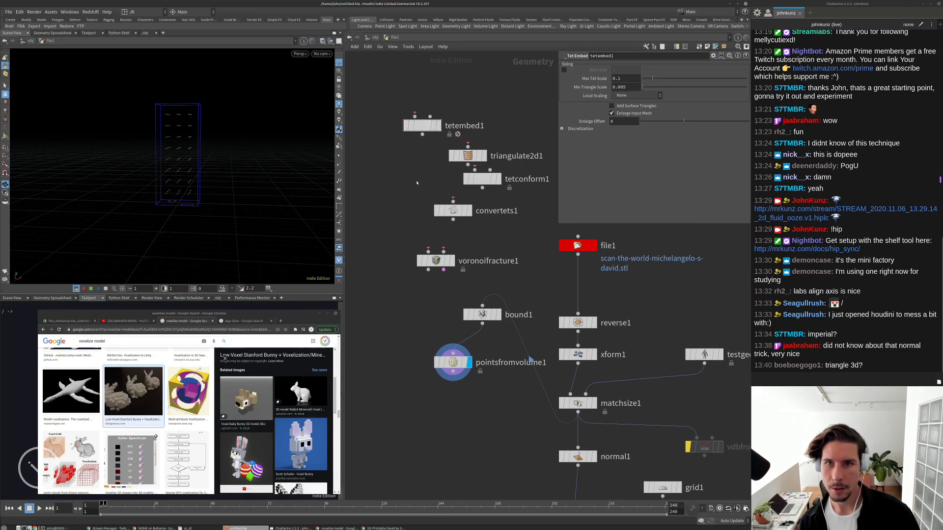
Try a Vellum Configure Tetrahedral Softbody setup, and move its Tet Conform and Vellum Constraints nodes upward clear of their neighbours.
key("Tab")
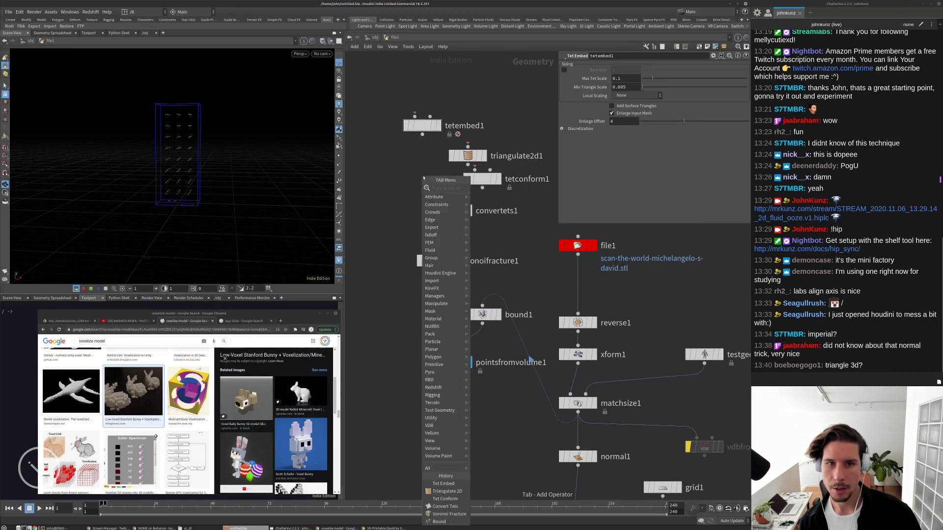
type("tet")
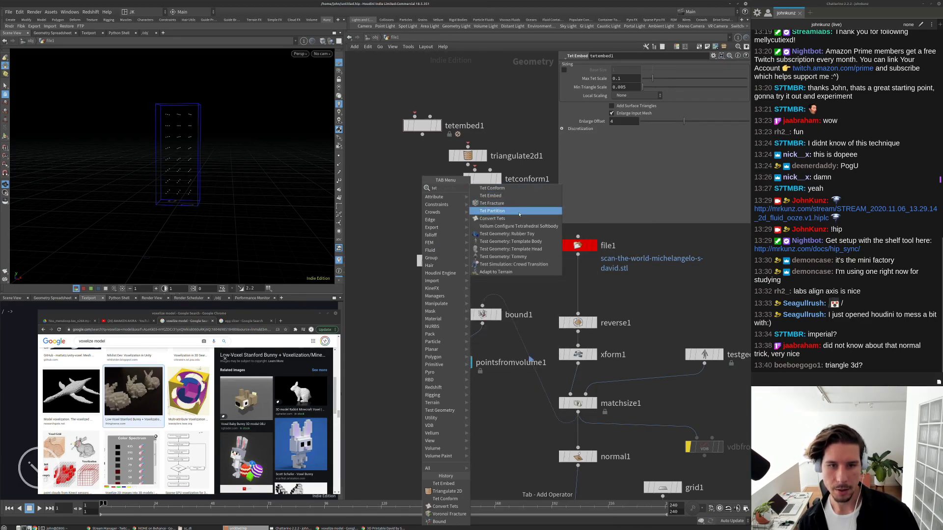
left_click(486, 219)
left_click(485, 227)
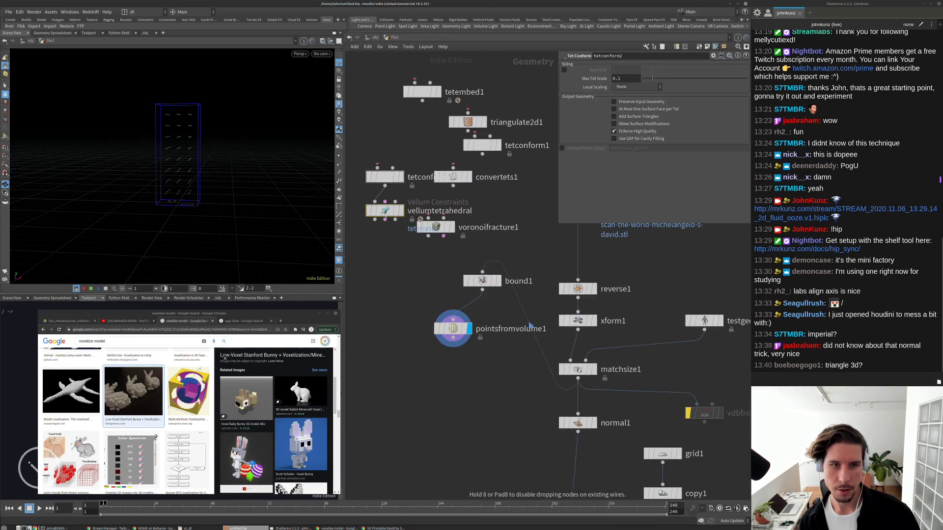
left_click_drag(383, 173, 383, 149)
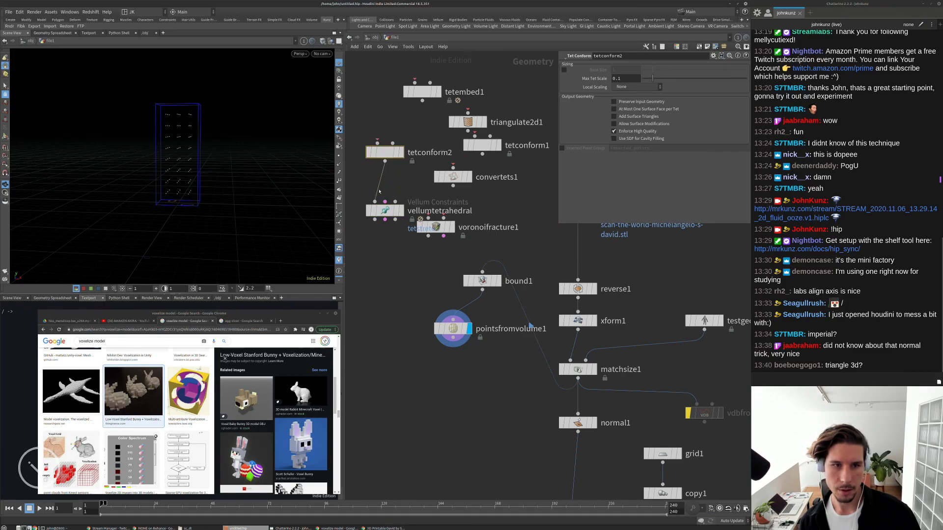
left_click(385, 211)
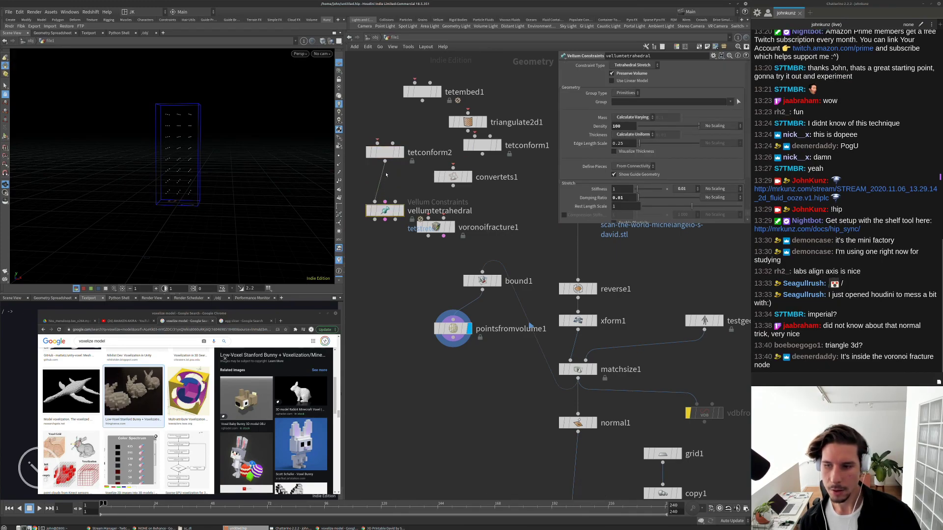
left_click_drag(395, 212, 395, 187)
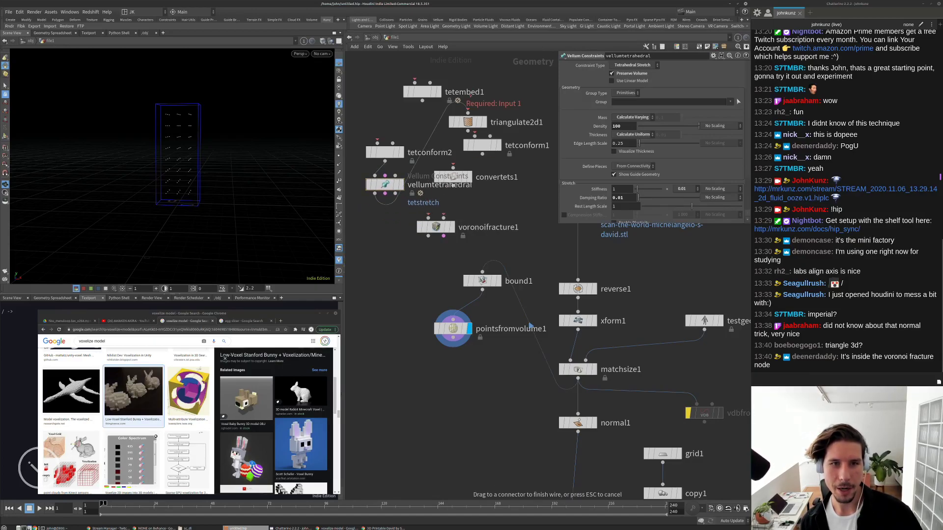
Delete all the trial tet, triangulate and vellum nodes above the Voronoi Fracture node.
left_click(364, 80)
left_click_drag(363, 80, 498, 214)
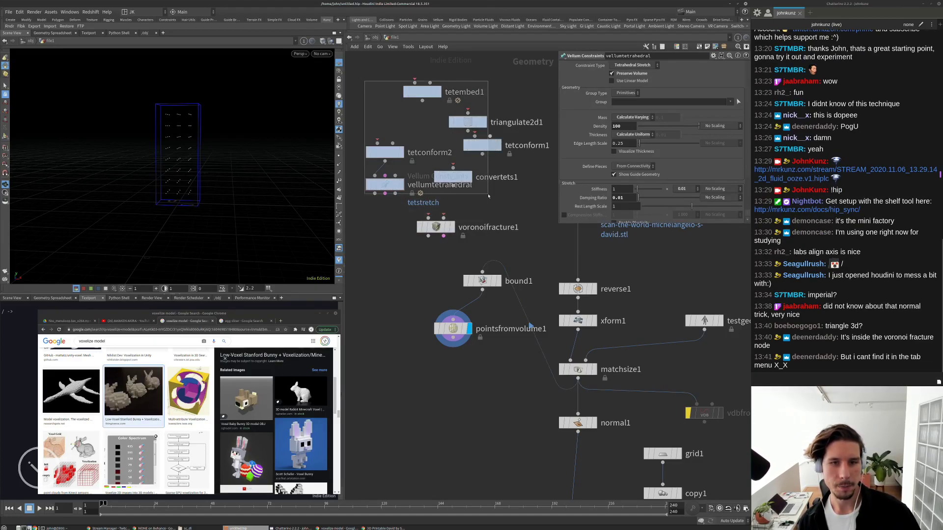
key("Delete")
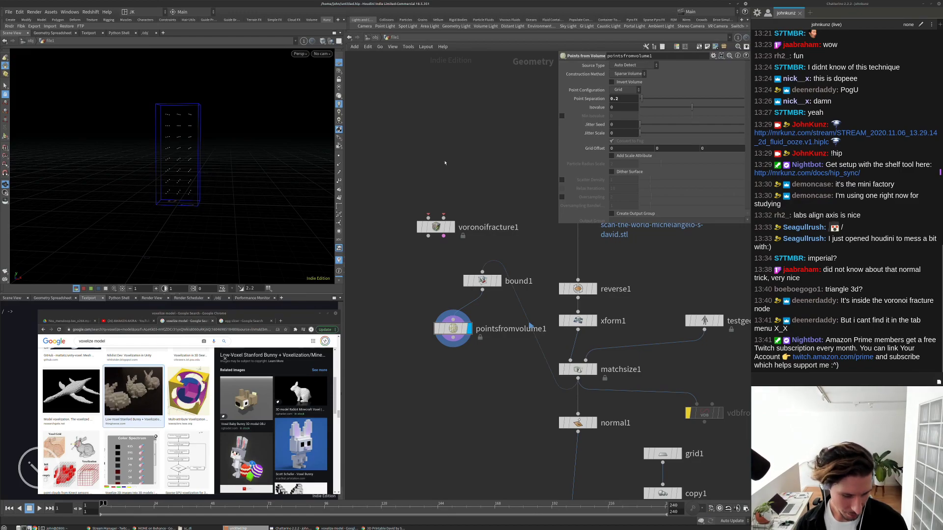
Open a floating textport, run opunhide to list the hidden operators, and look through the list.
key("alt+shift+t")
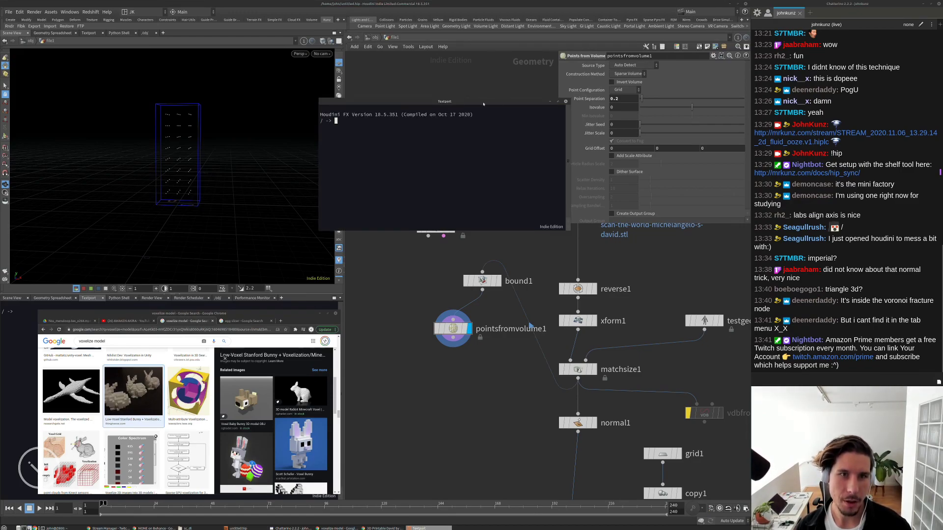
left_click_drag(486, 102, 478, 74)
type("op")
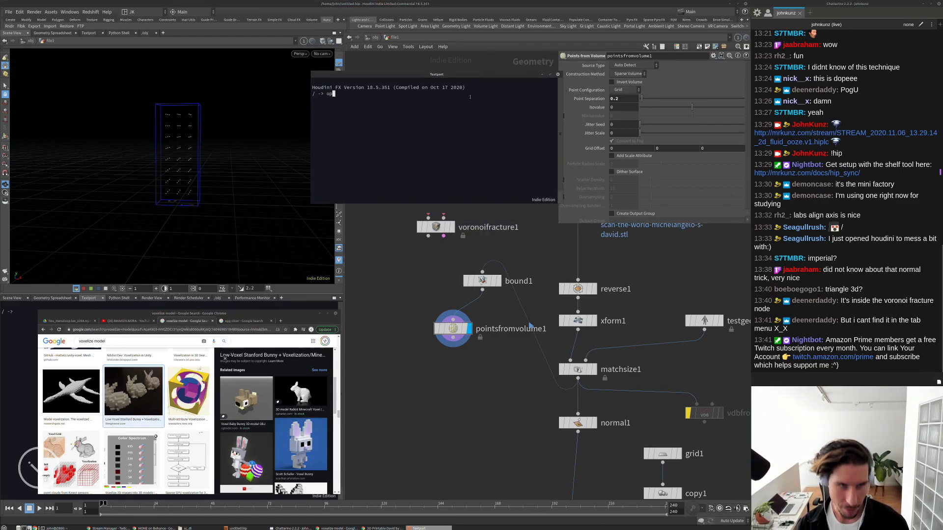
key("Tab")
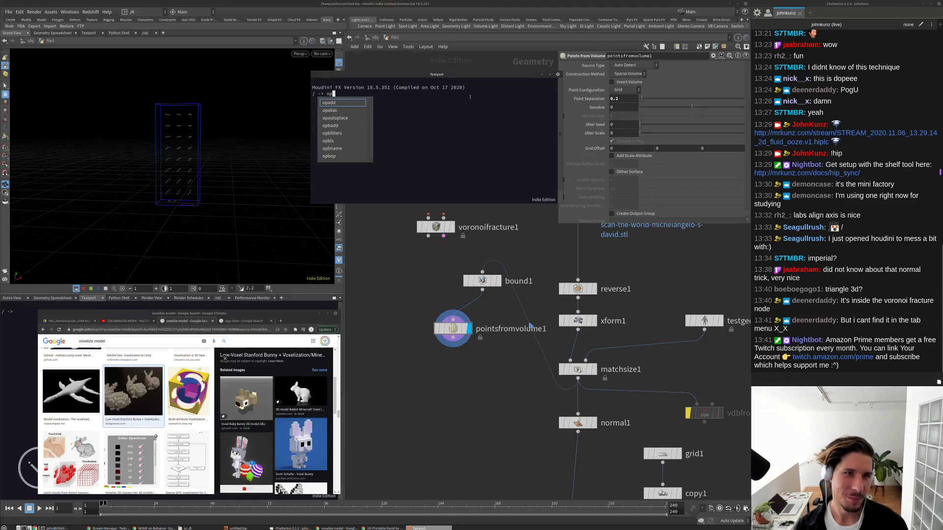
type("unhide")
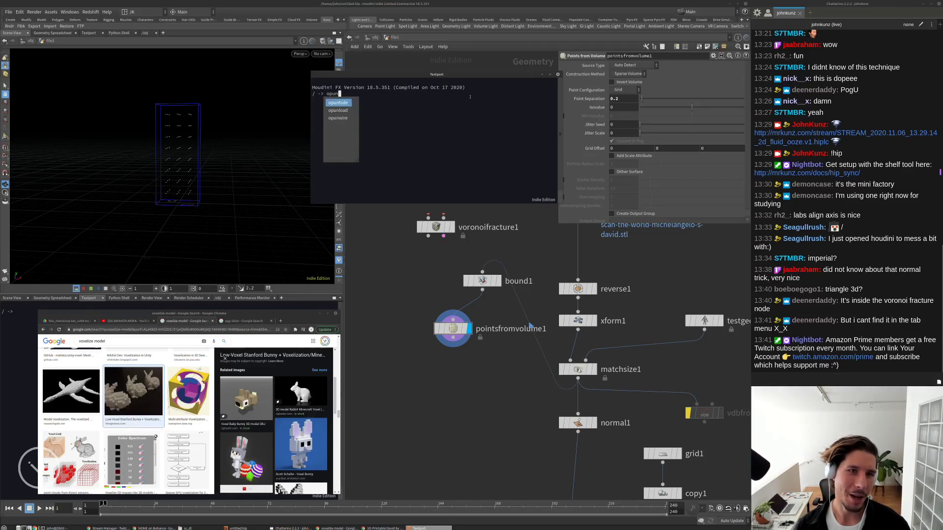
key("Return")
scroll(470, 97, "up", 20)
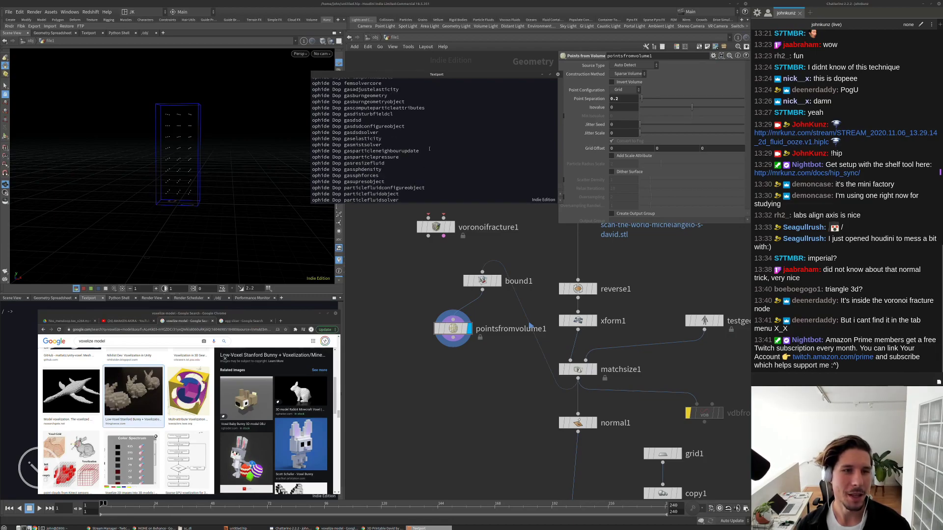
scroll(435, 156, "down", 9)
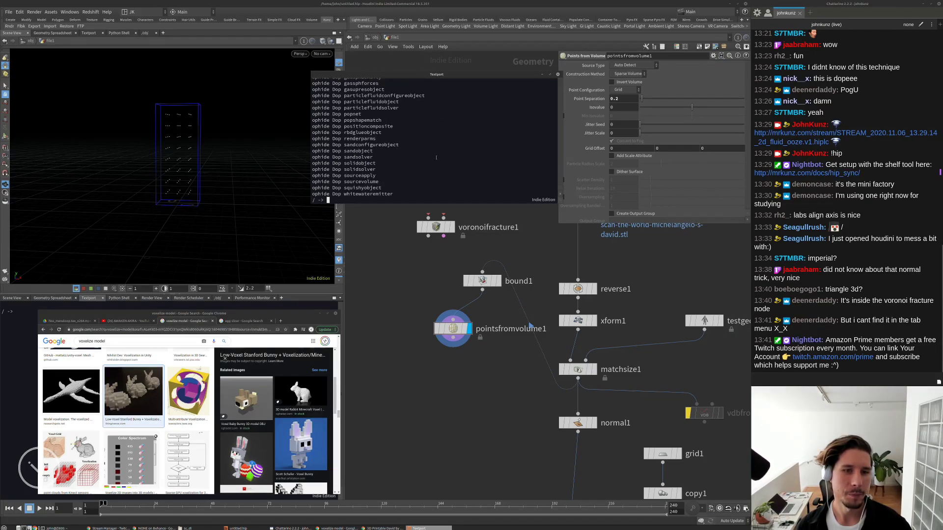
Try to filter the hidden operators in the textport with opunhide -k tet and opunhide -k Sop.
key("Up")
type("-k")
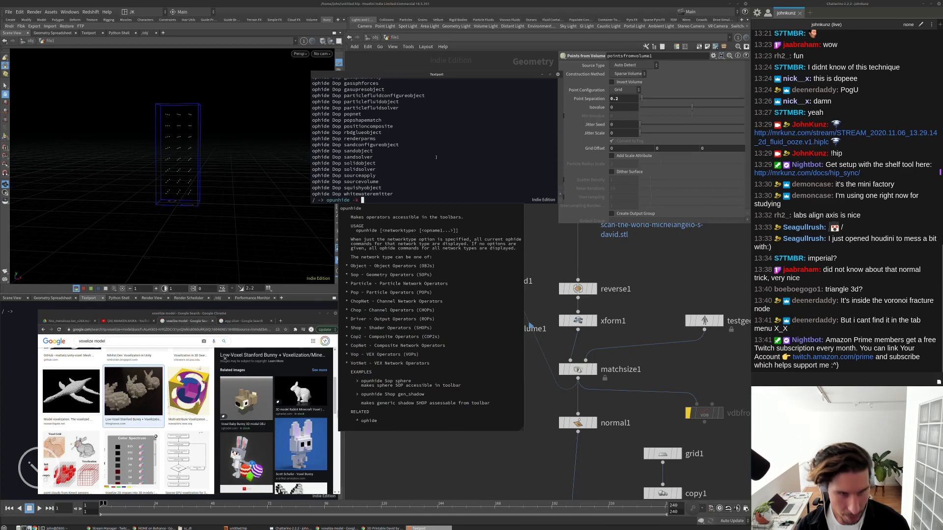
type(" tet")
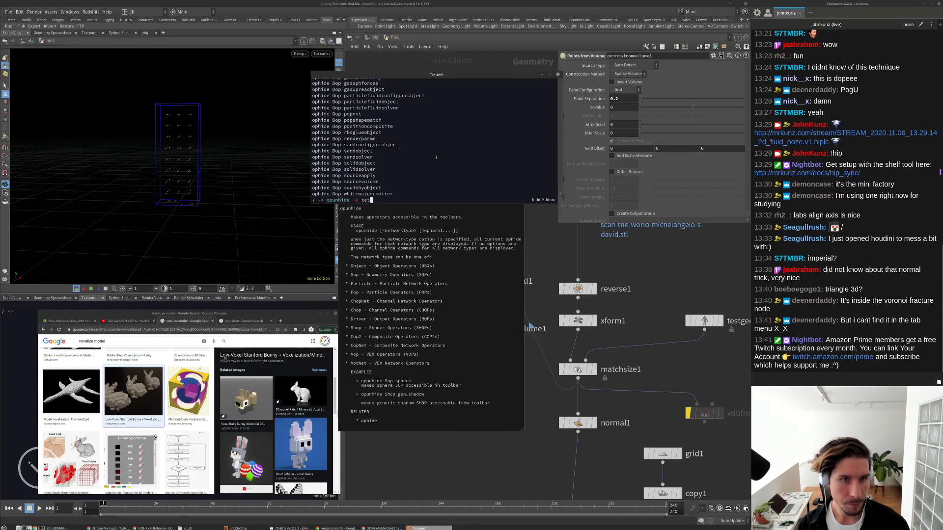
key("Return")
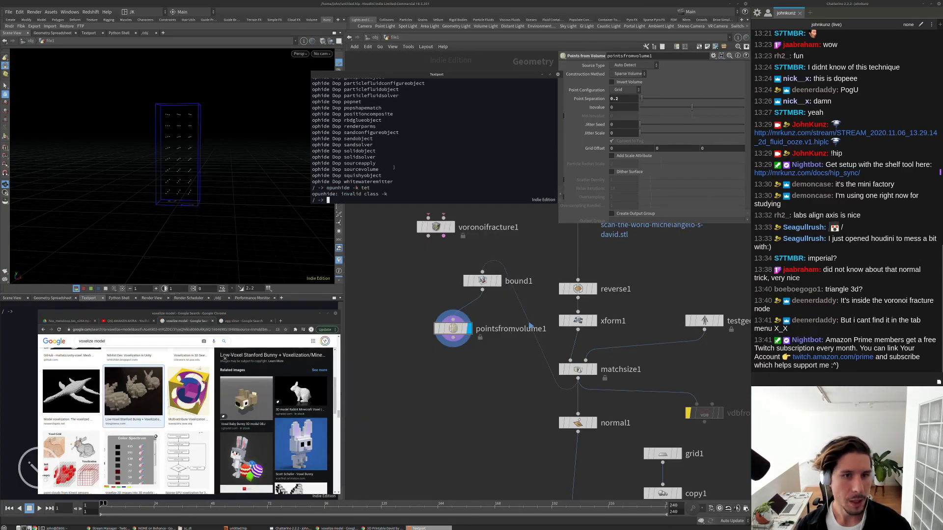
key("Up")
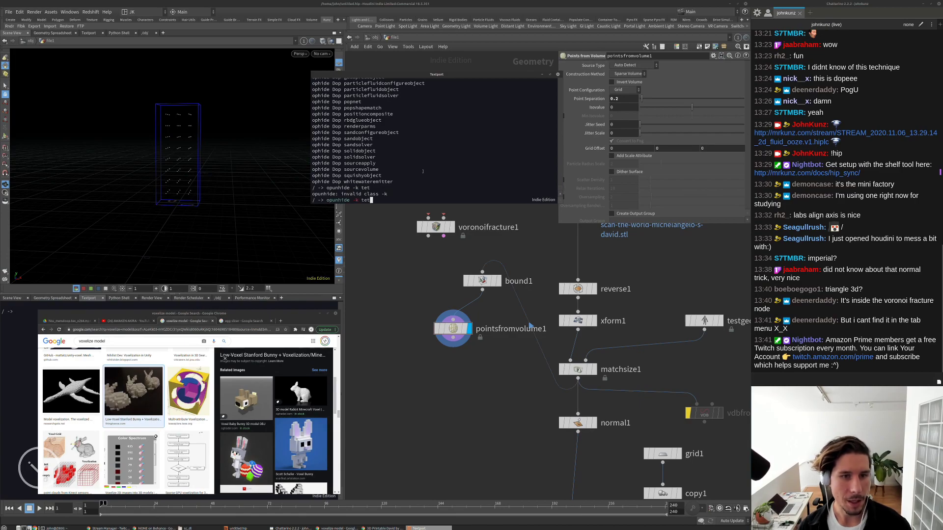
key("BackSpace")
key("BackSpace")
key("BackSpace")
type("Sop")
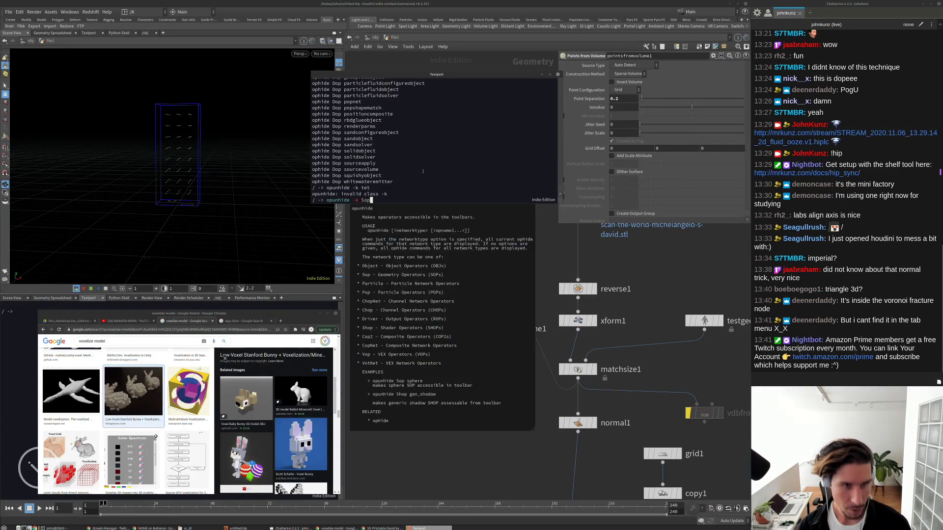
key("Return")
Look through the textport's list of hidden operators for the tetrahedralize Sop entry and the listing's overall structure.
key("Up")
key("Up")
key("Up")
key("Return")
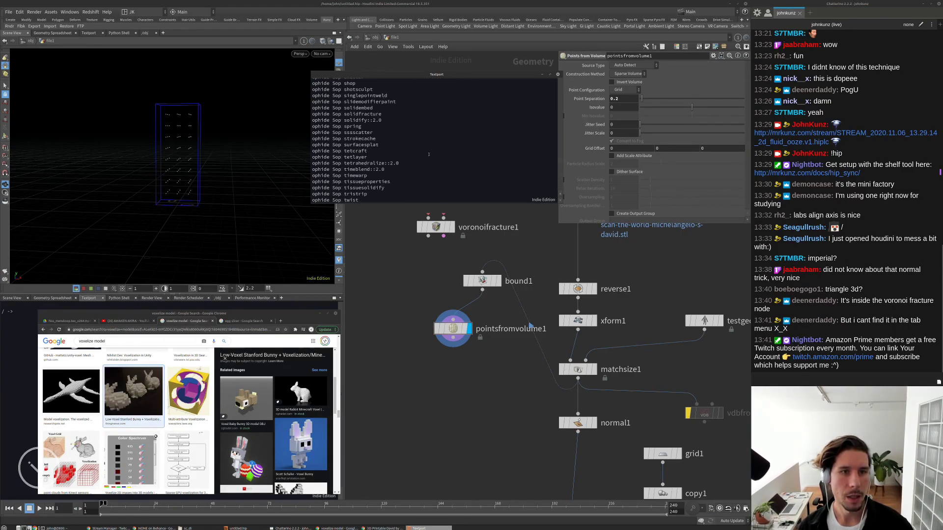
scroll(420, 154, "up", 4)
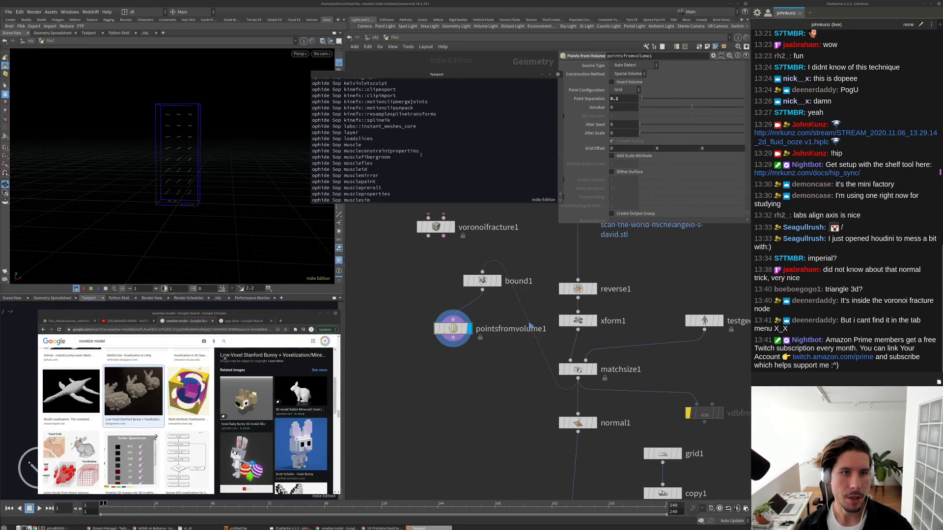
scroll(369, 158, "up", 15)
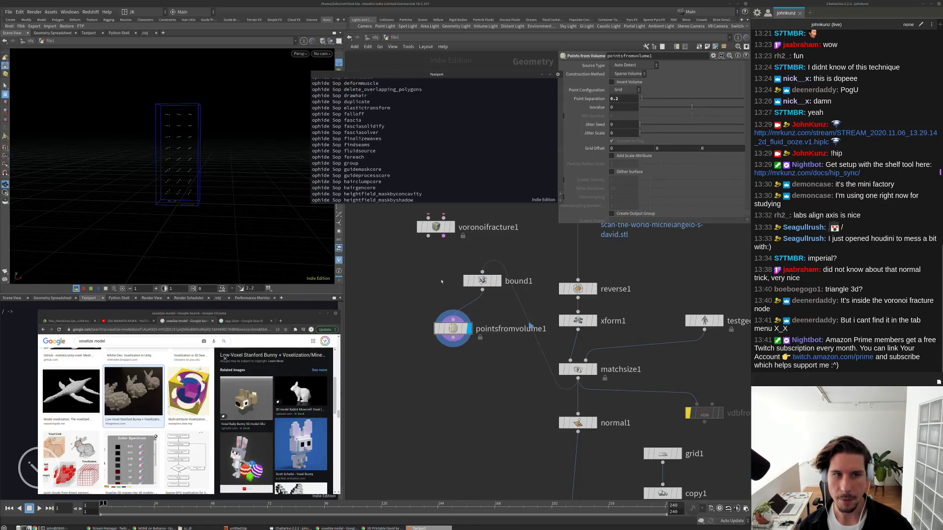
scroll(377, 152, "down", 20)
scroll(377, 154, "down", 3)
left_click_drag(403, 145, 314, 145)
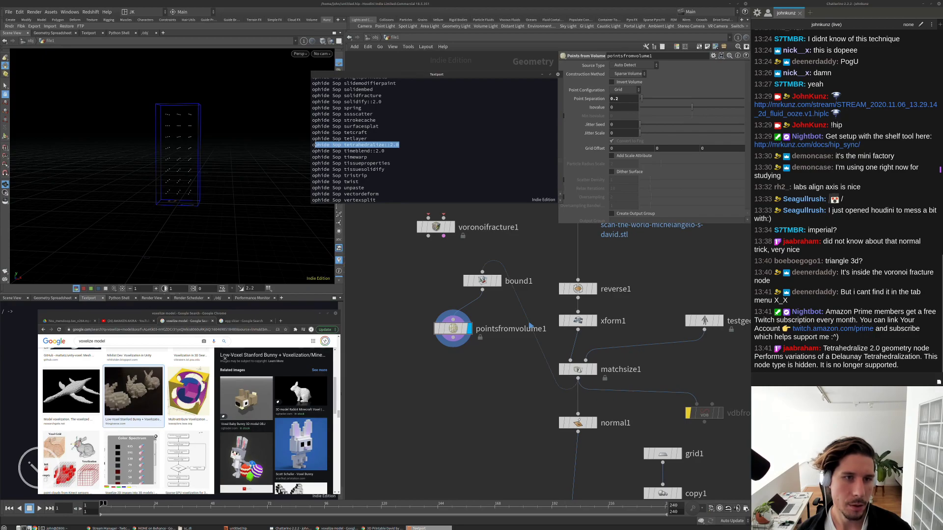
right_click(313, 145)
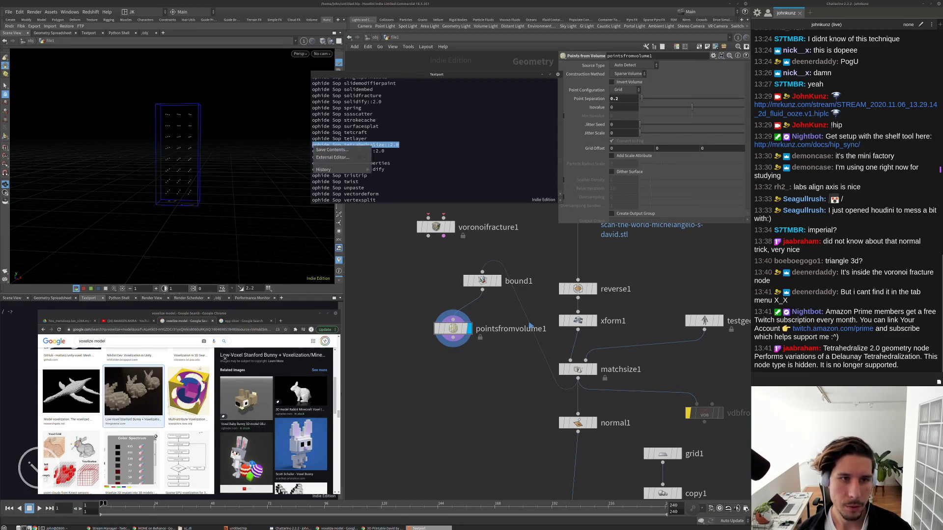
left_click(334, 147)
scroll(406, 153, "up", 3)
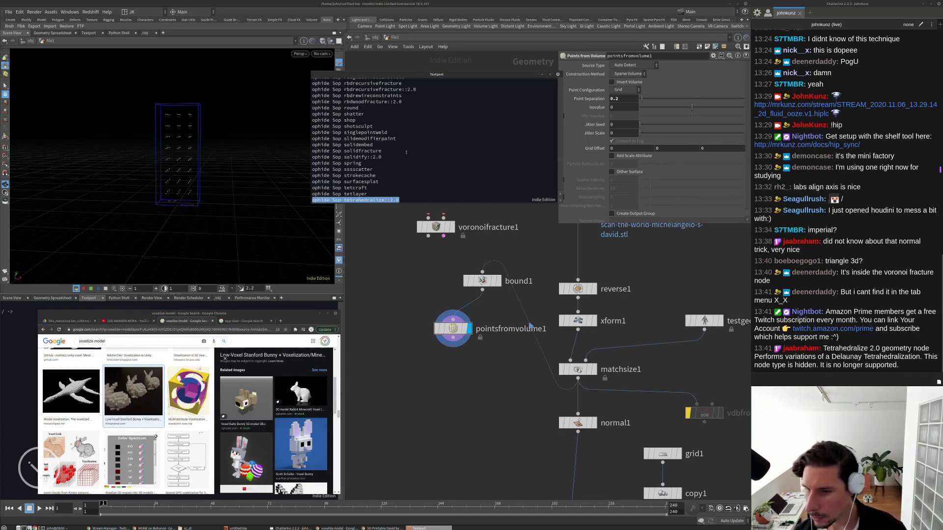
scroll(406, 152, "up", 20)
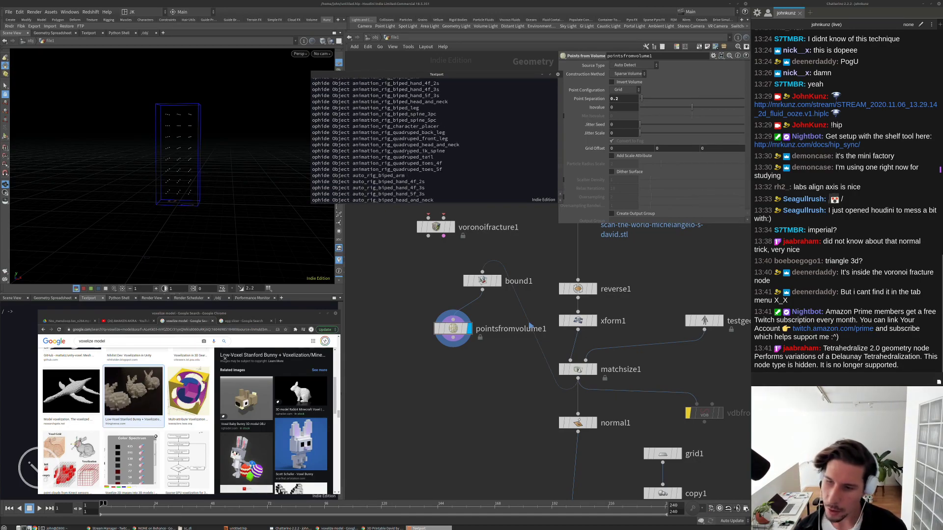
scroll(408, 151, "down", 20)
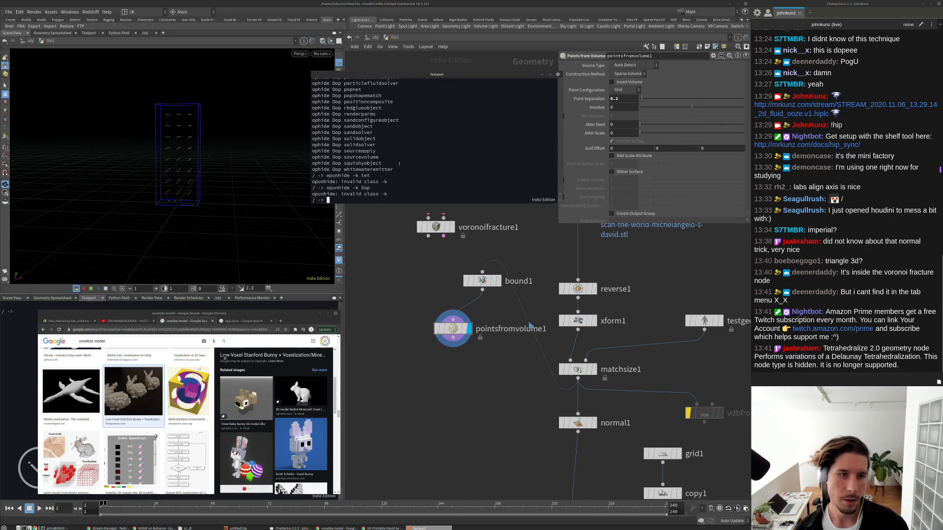
key("Tab")
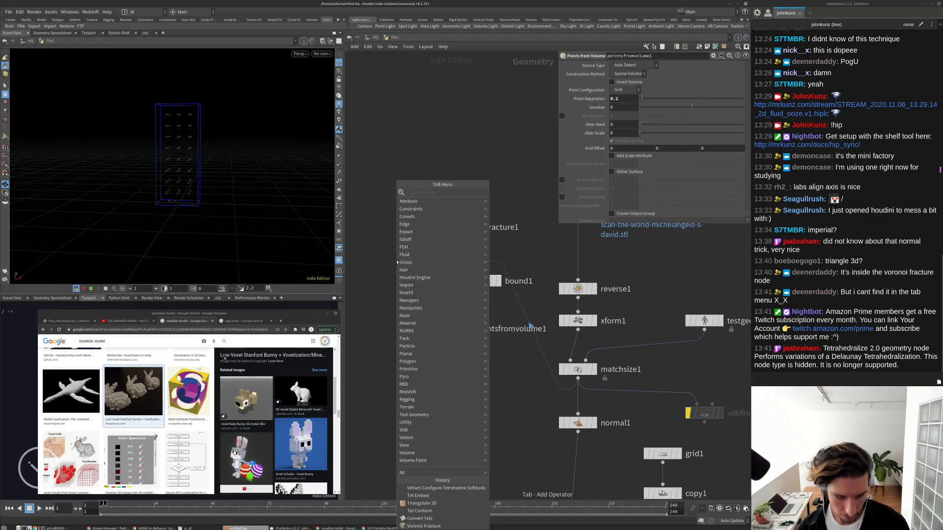
type("polu")
key("BackSpace")
key("BackSpace")
key("BackSpace")
key("BackSpace")
type("conn")
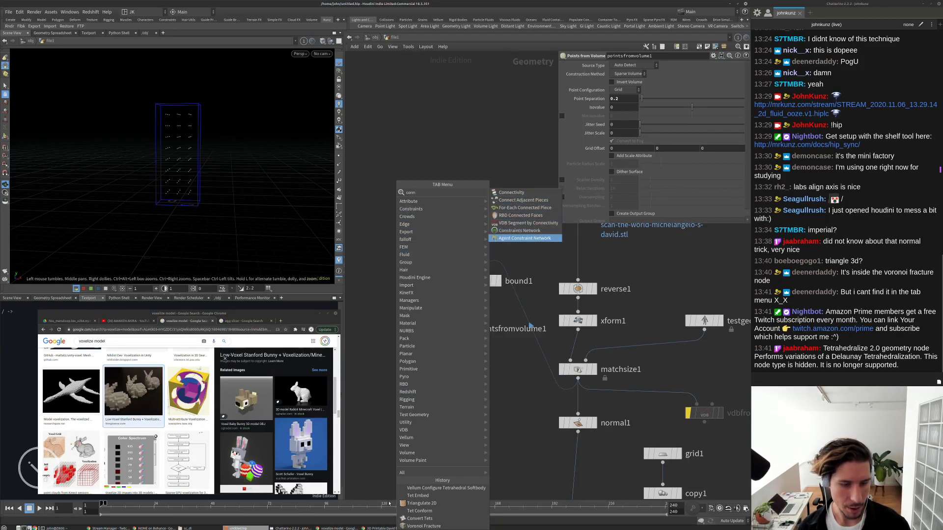
key("Escape")
Unhide the tetrahedralize operator by running opunhide Sop tetrahedralize::2.0 in the textport, copying the operator name from the list.
key("alt+shift+t")
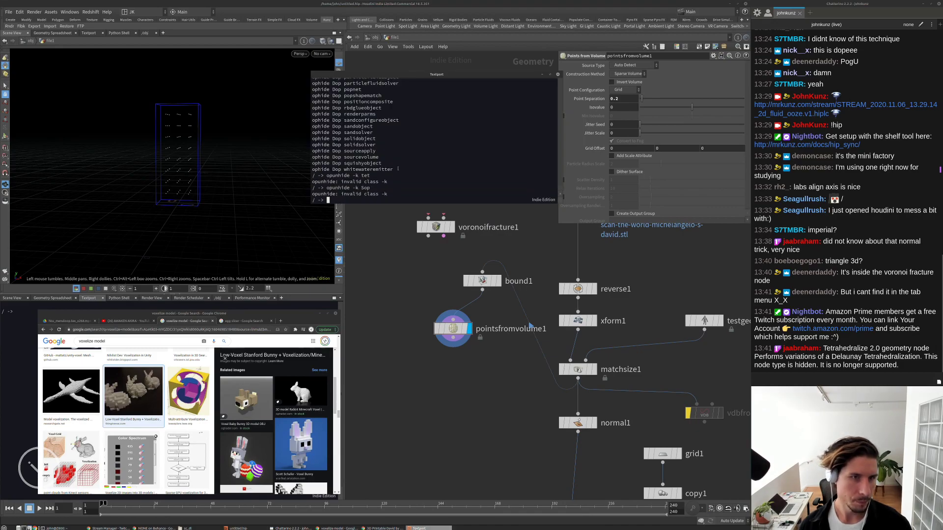
type("opunhide")
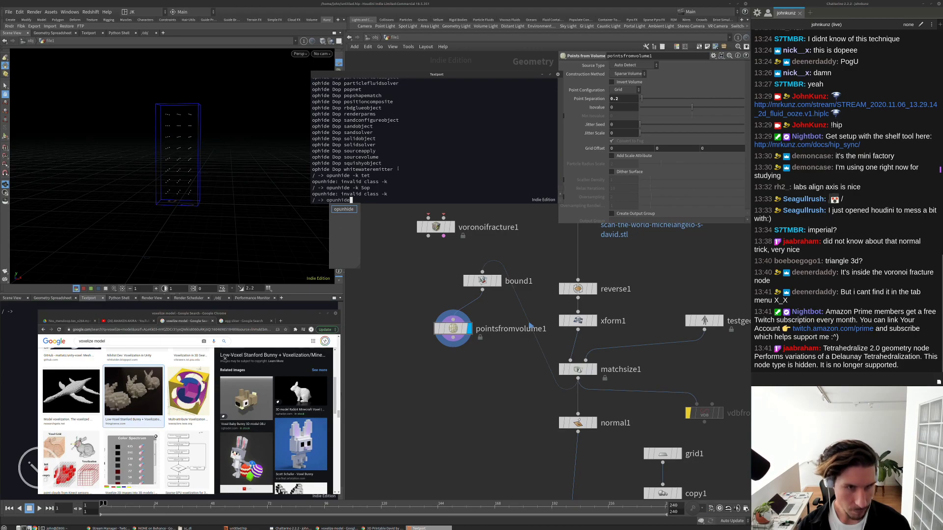
type(" Sop")
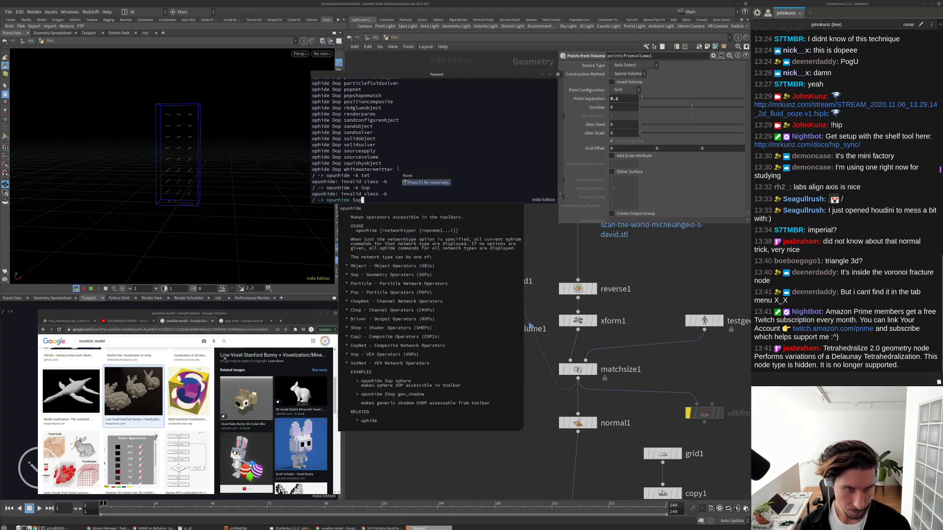
key("Return")
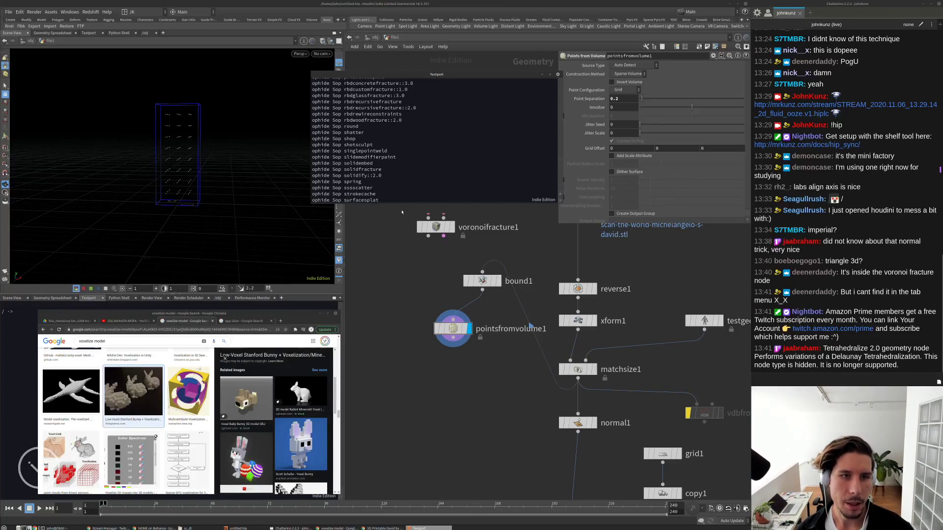
scroll(410, 120, "up", 3)
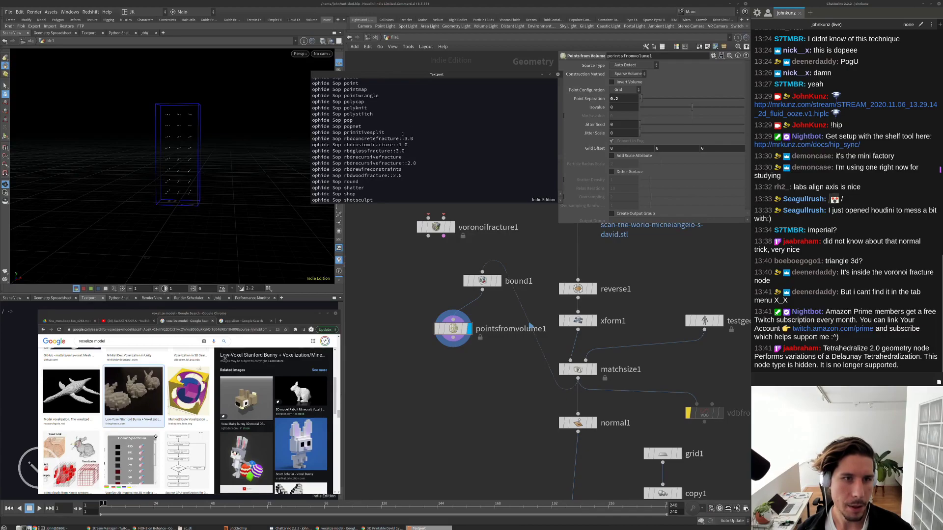
scroll(403, 134, "down", 7)
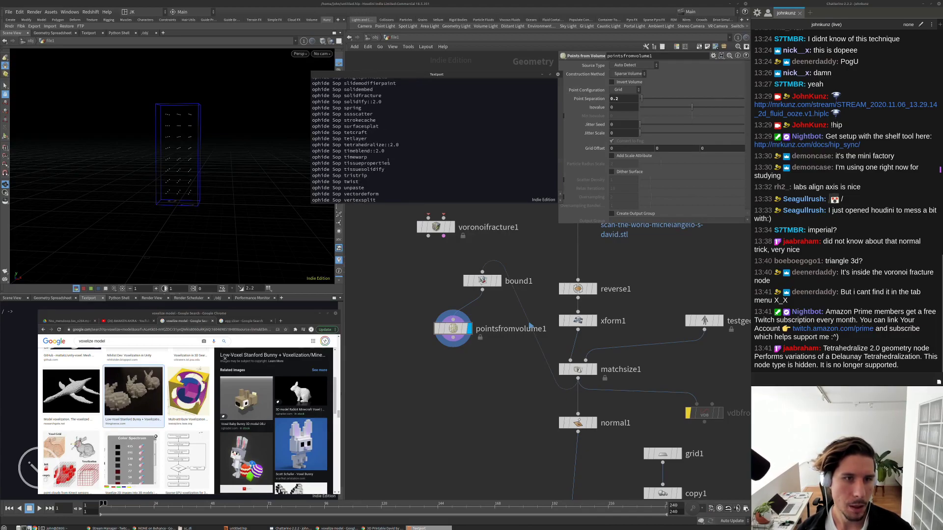
left_click_drag(399, 145, 343, 145)
scroll(354, 147, "down", 1)
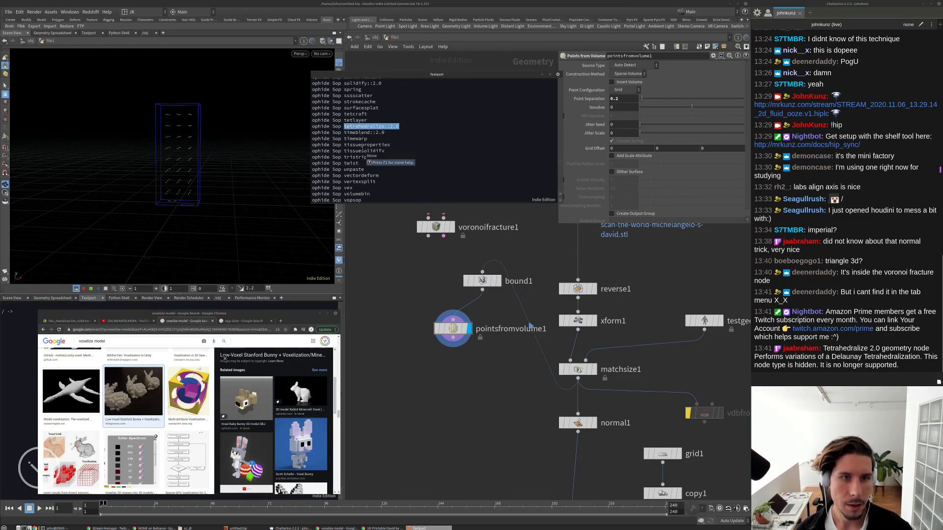
scroll(364, 152, "down", 10)
middle_click(364, 151)
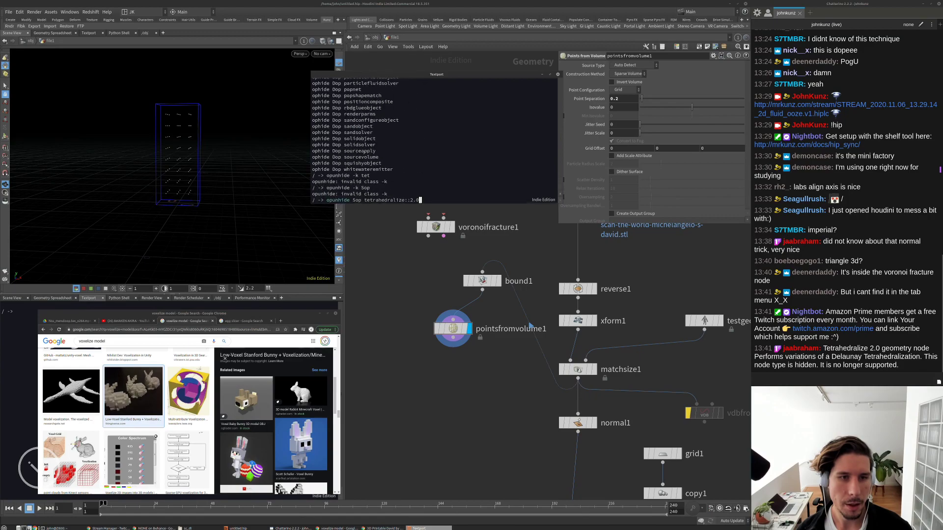
key("Return")
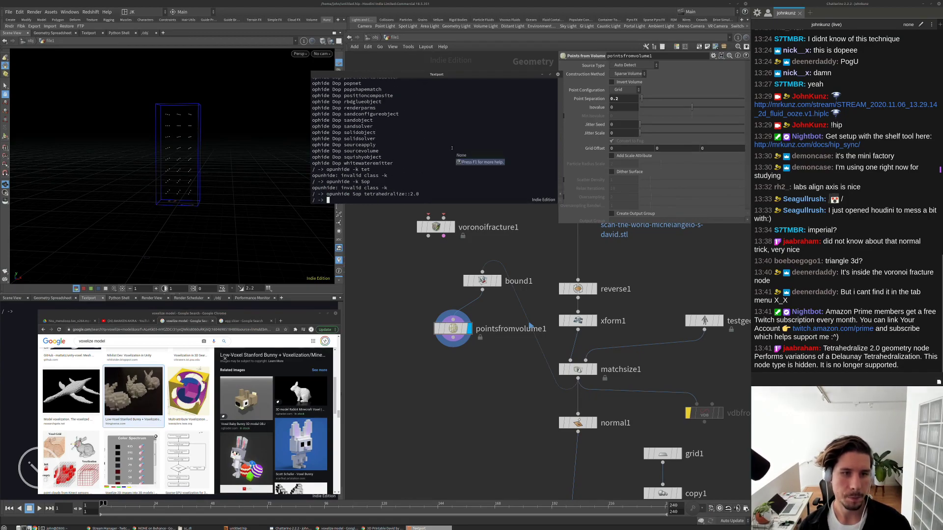
Close the textport and add a Tetrahedralize node near the Points from Volume node.
key("alt+shift+t")
key("Tab")
type("tetra")
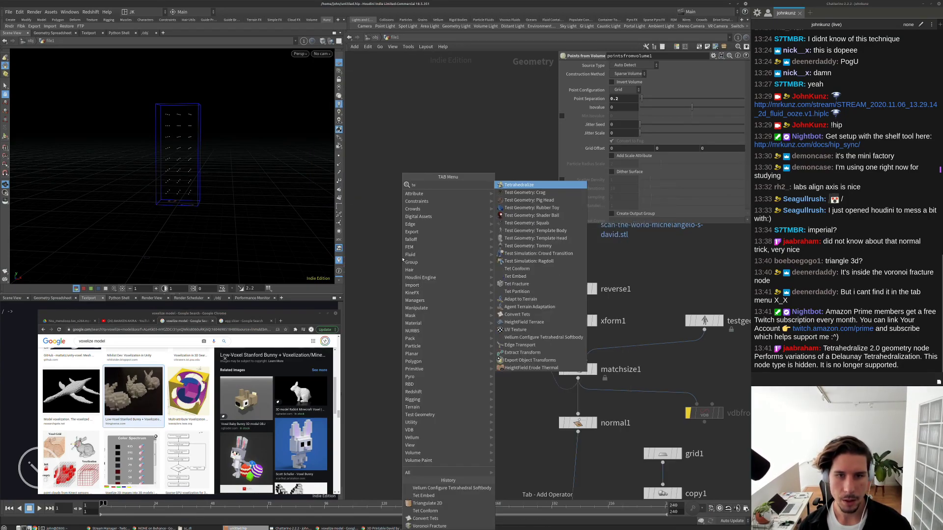
key("Return")
key("Escape")
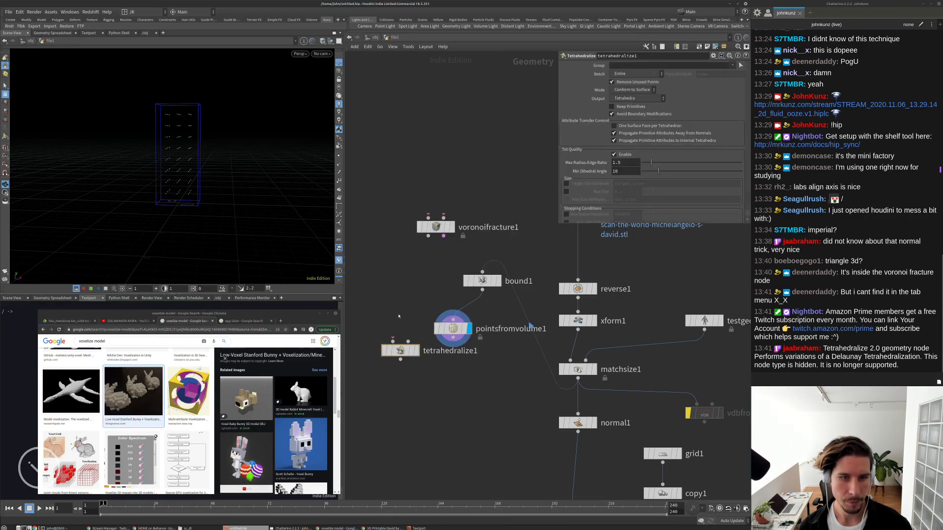
Look over the network inside the Voronoi Fracture node and return to the parent geometry network.
double_click(436, 227)
scroll(436, 242, "down", 6)
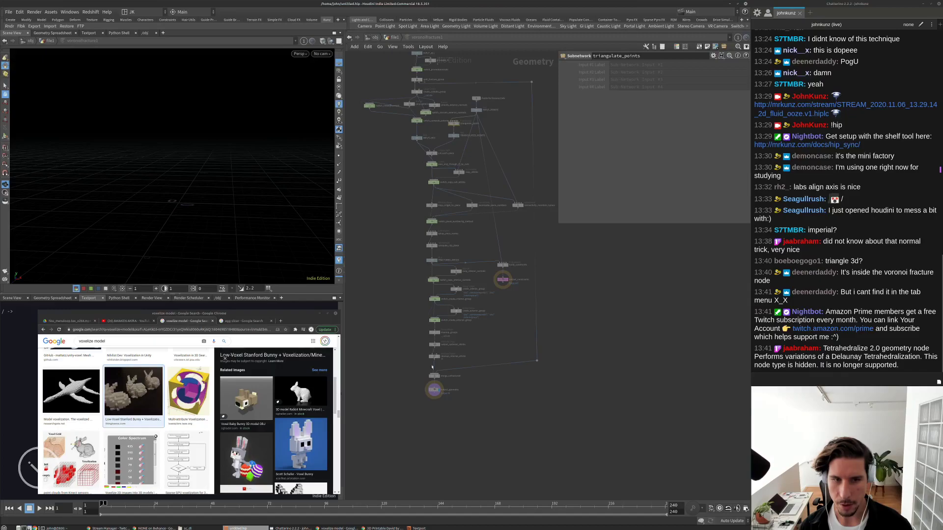
scroll(439, 238, "up", 5)
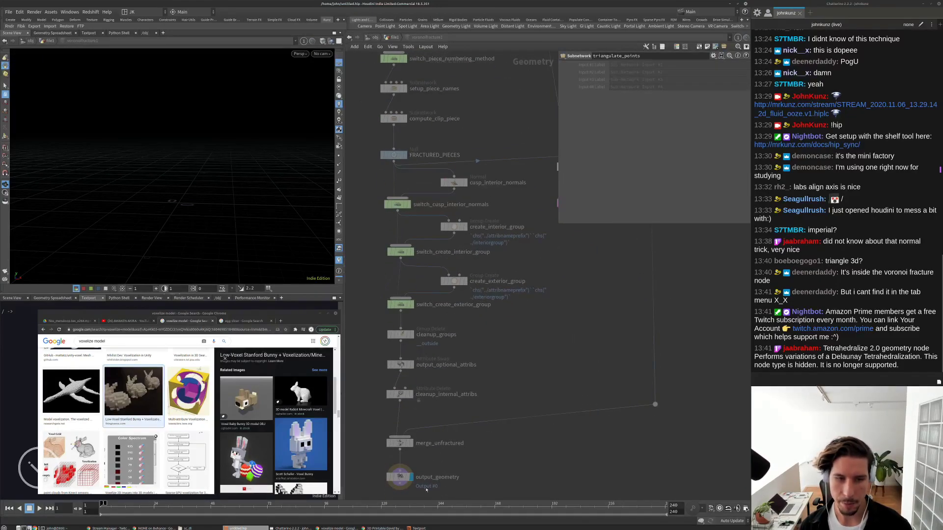
left_click(393, 38)
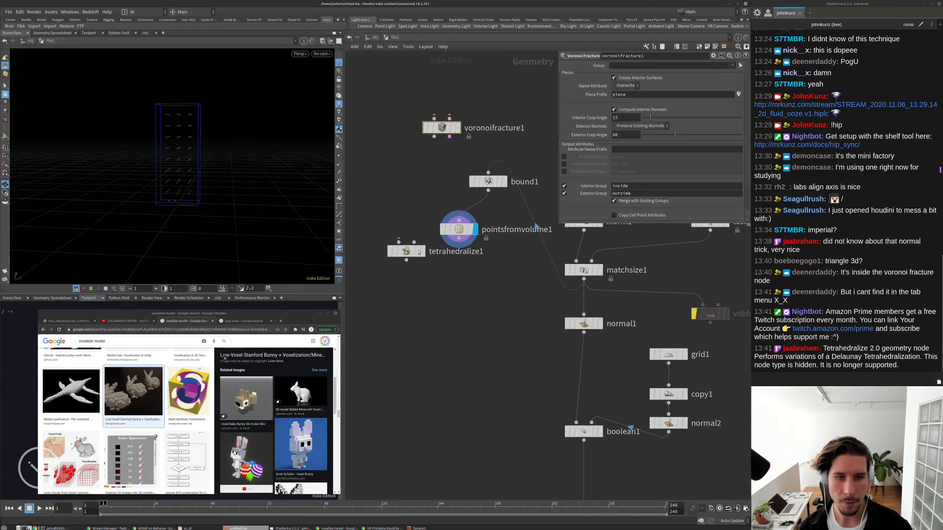
Connect the Tetrahedralize node to the Points from Volume output, place it directly beneath, and display its result.
left_click_drag(459, 239, 451, 296)
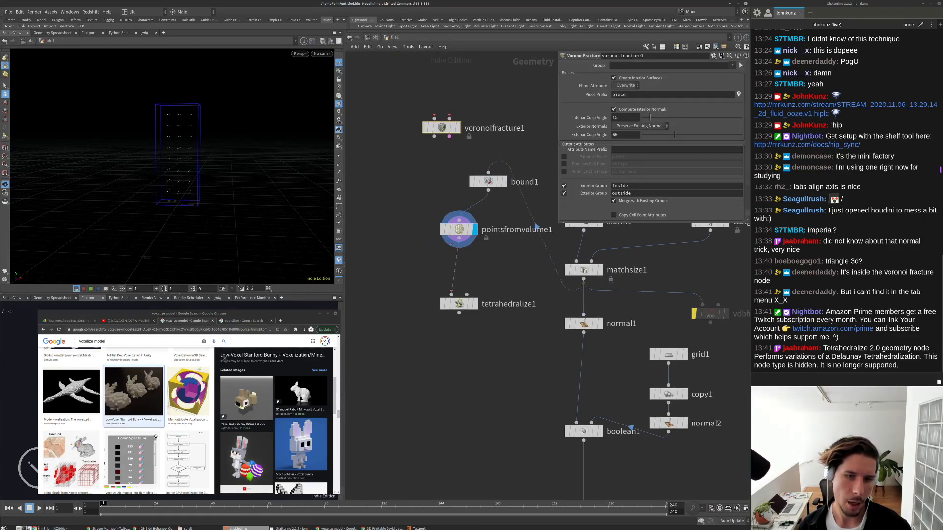
left_click(469, 305)
left_click(463, 272)
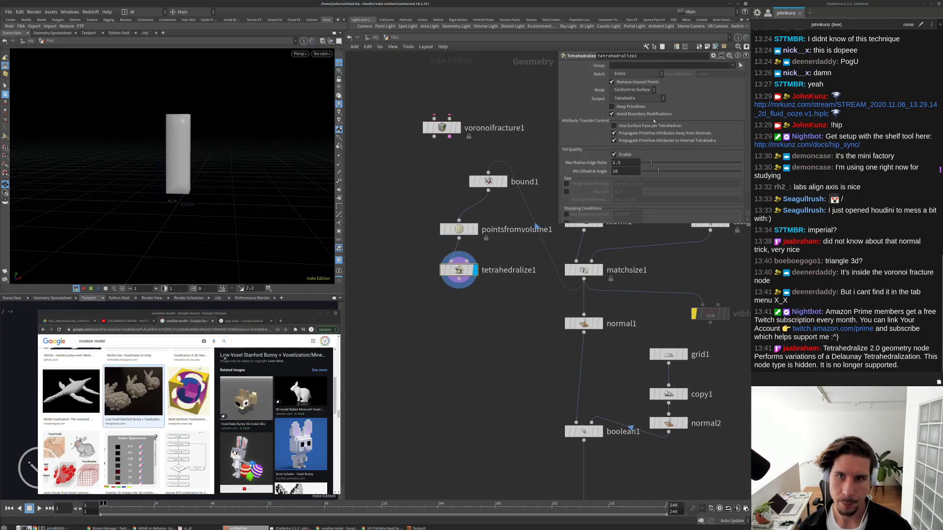
Try the Connected Components batch option on the Tetrahedralize node and restore Entire.
left_click(638, 74)
left_click(630, 91)
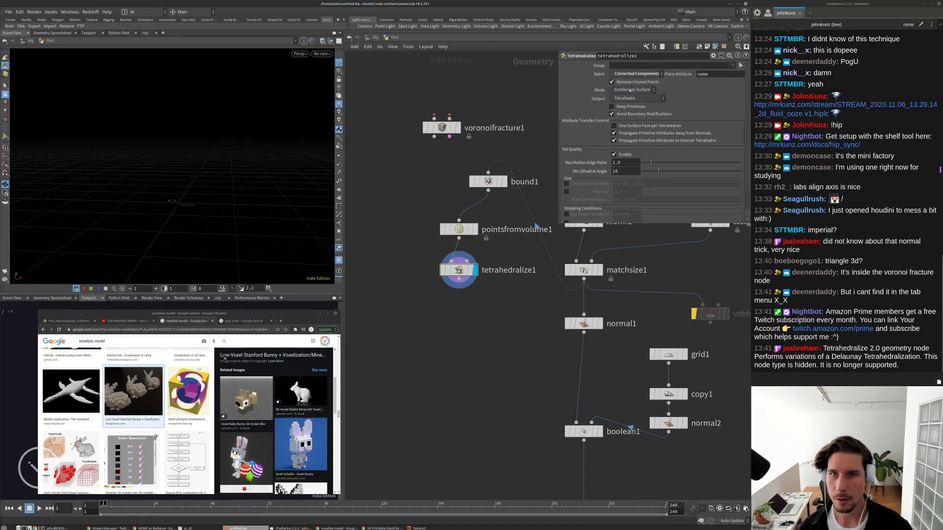
left_click(634, 74)
left_click(624, 67)
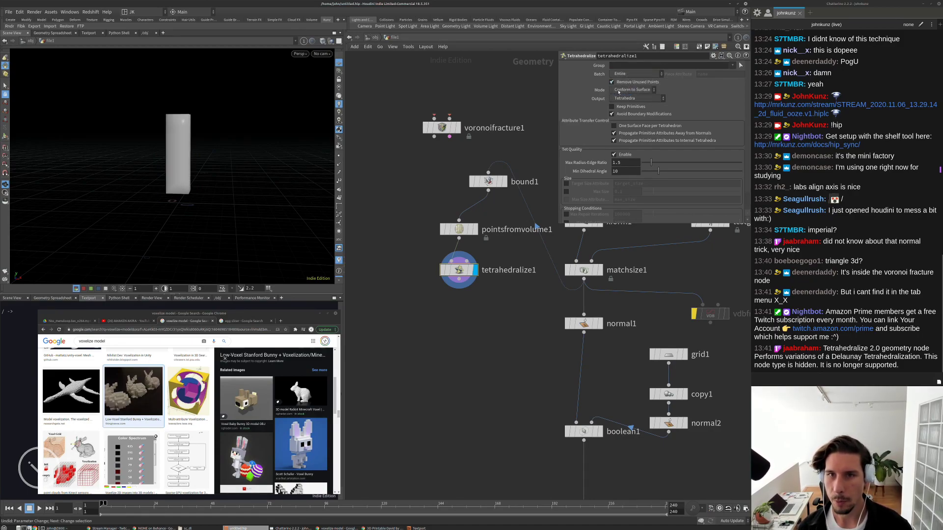
Keep the Tetrahedralize mode at Conform to Surface and set its output to Connected Polylines.
left_click(631, 89)
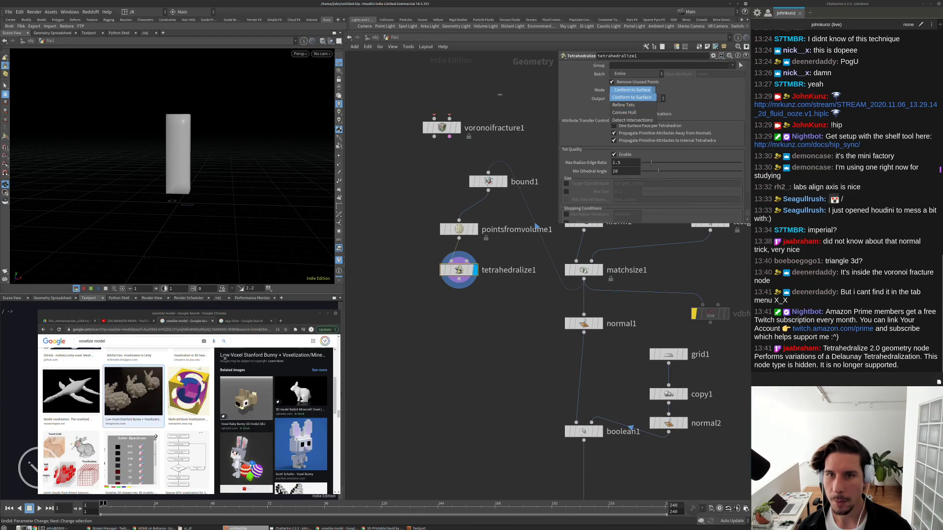
left_click(619, 98)
left_click(633, 99)
left_click(634, 114)
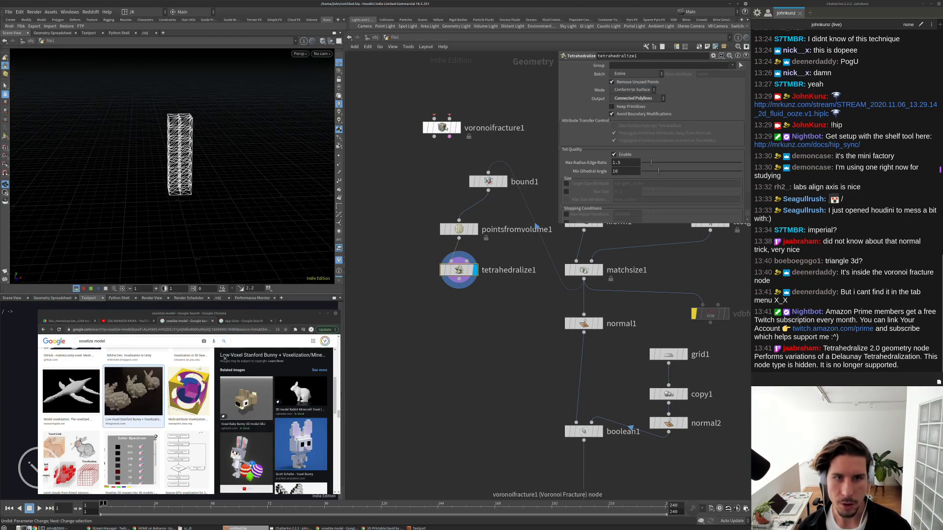
Add a Voronoi Split node below Tetrahedralize, feeding the normal1 geometry into its first input and tetrahedralize1 into its second.
middle_click_drag(491, 343, 490, 332)
key("Tab")
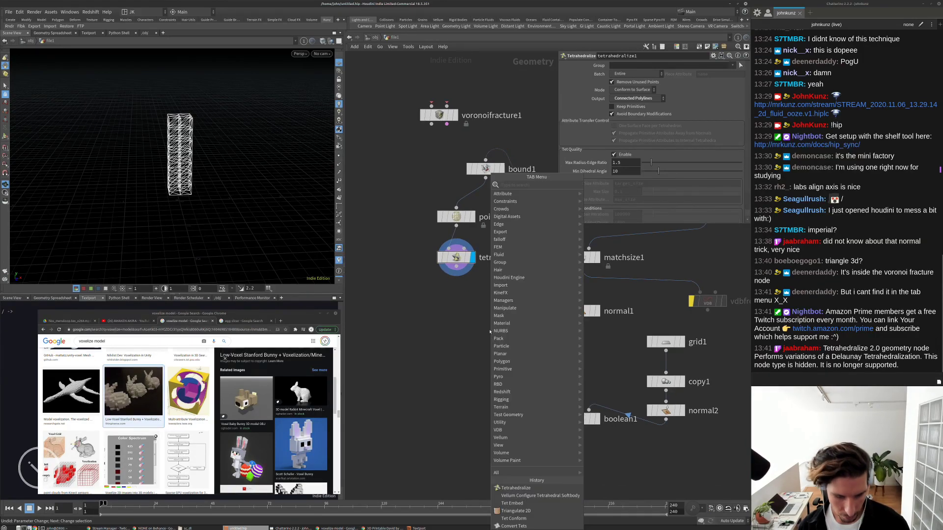
type("split")
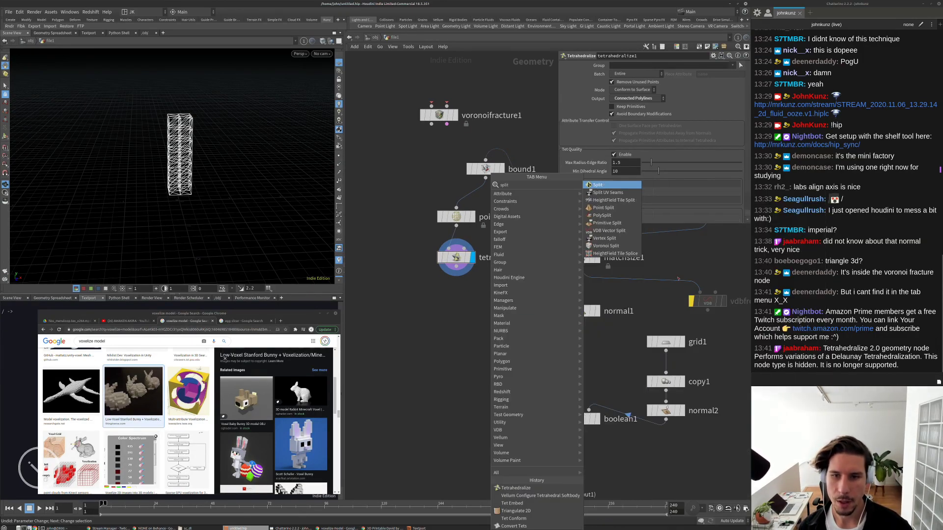
left_click(605, 246)
left_click(456, 316)
middle_click_drag(525, 296, 525, 322)
left_click_drag(449, 333, 581, 349)
left_click_drag(456, 295, 456, 349)
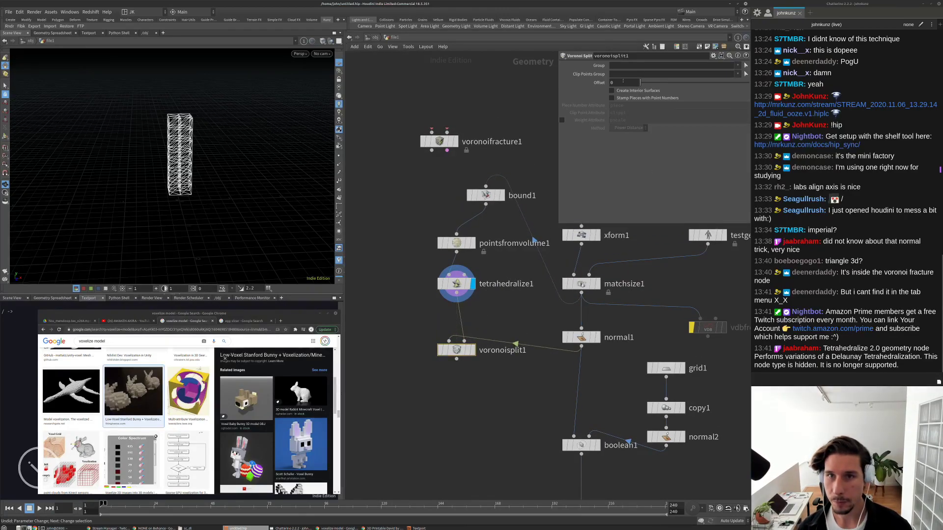
Enable Create Interior Surfaces and Stamp Pieces with Point Numbers on the Voronoi Split node and display its result.
left_click(623, 91)
left_click(612, 105)
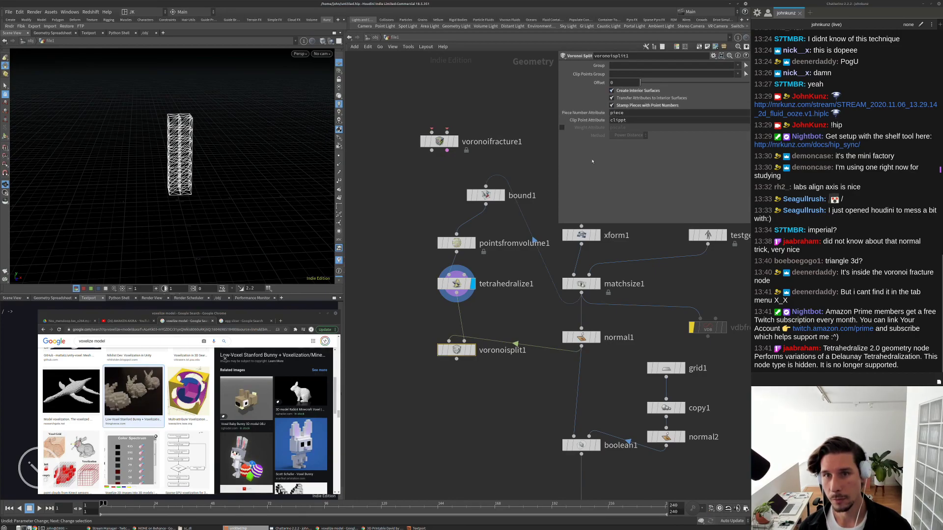
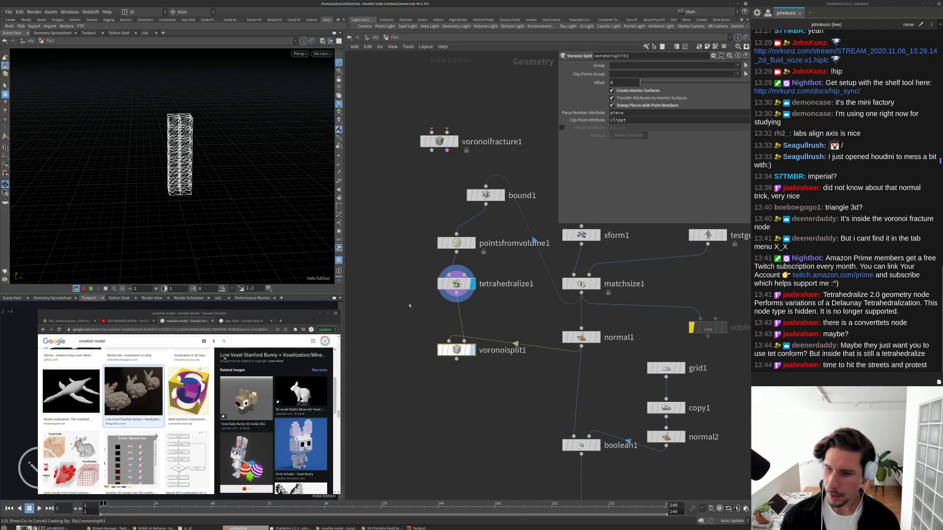
key("ctrl+z")
key("ctrl+z")
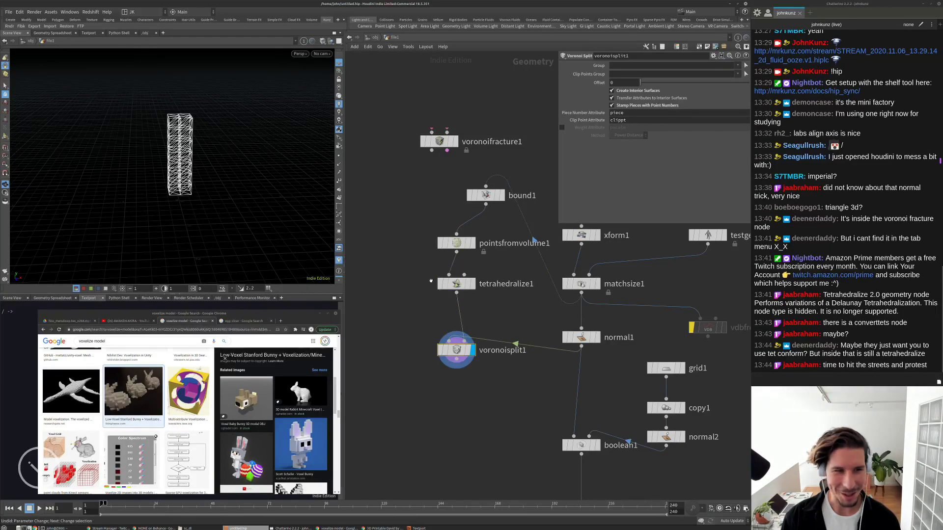
Add an Exploded View node below the Voronoi Split, connect it to the split's output, and display the separated statue pieces.
key("Tab")
mouse_move(491, 384)
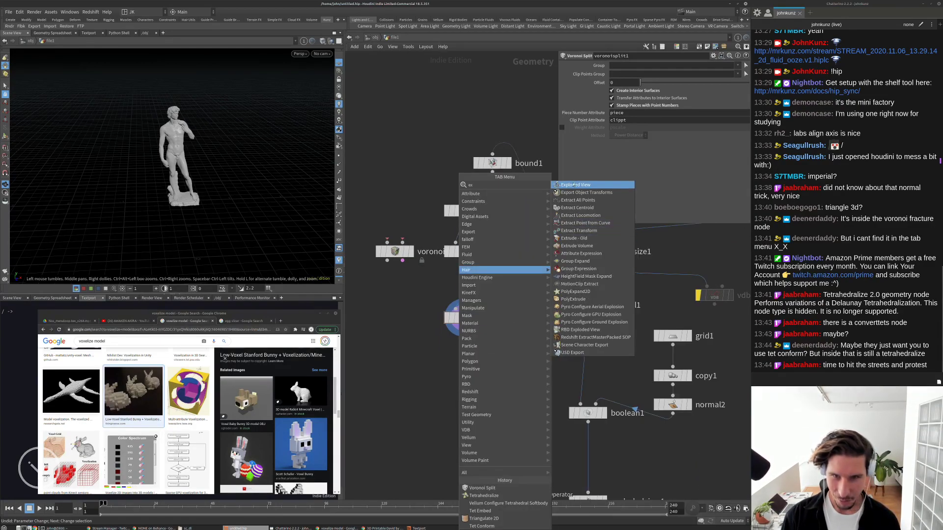
left_click(589, 222)
left_click(406, 375)
left_click_drag(406, 366, 463, 329)
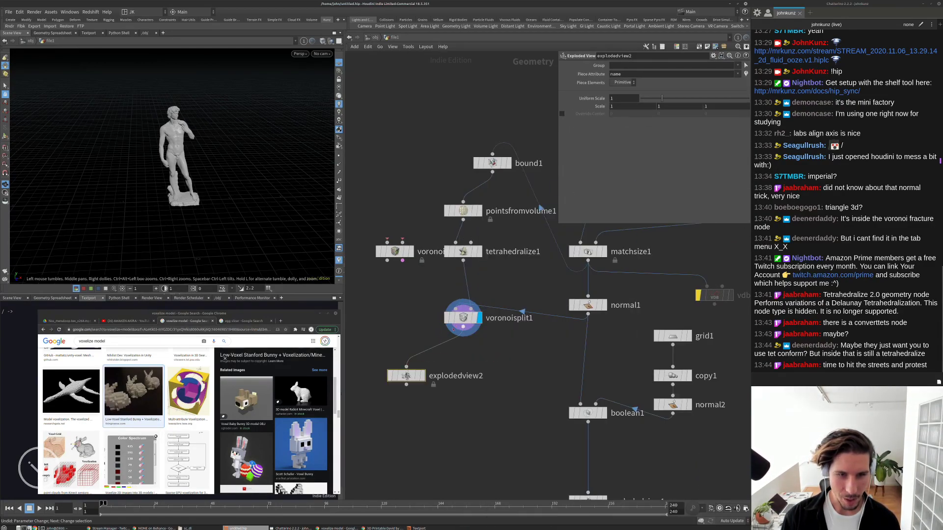
left_click(423, 376)
left_click_drag(252, 262, 186, 142)
scroll(190, 130, "up", 6)
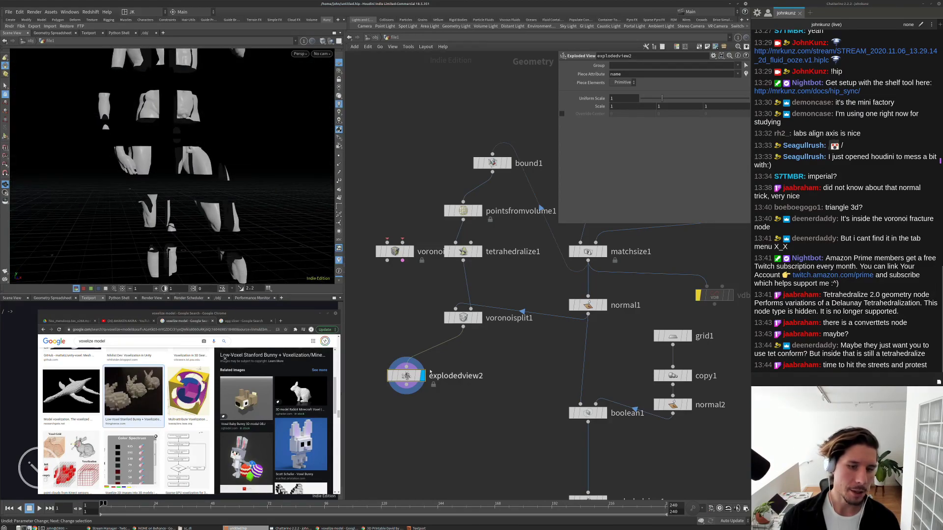
Set the new Exploded View's uniform scale to 0.06 and check the node info of Points from Volume.
left_click_drag(662, 98, 641, 100)
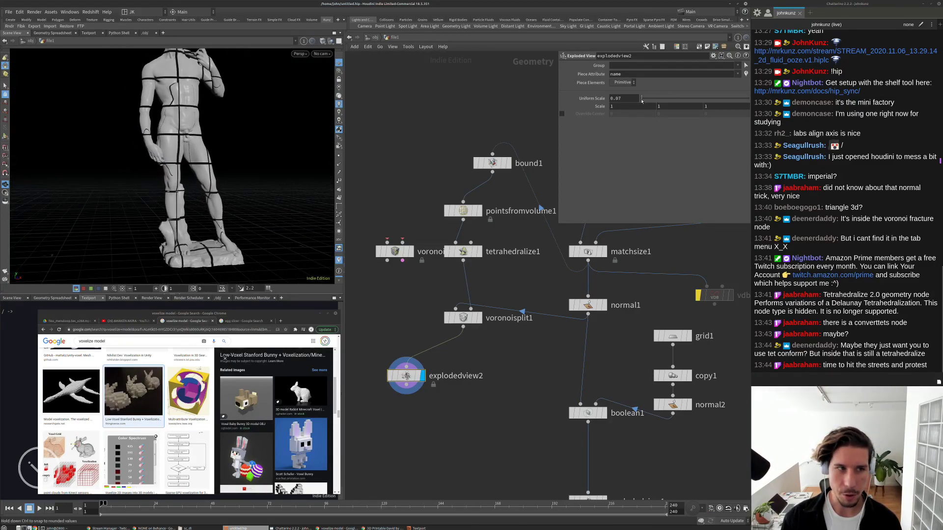
left_click_drag(187, 123, 173, 69)
scroll(173, 69, "down", 3)
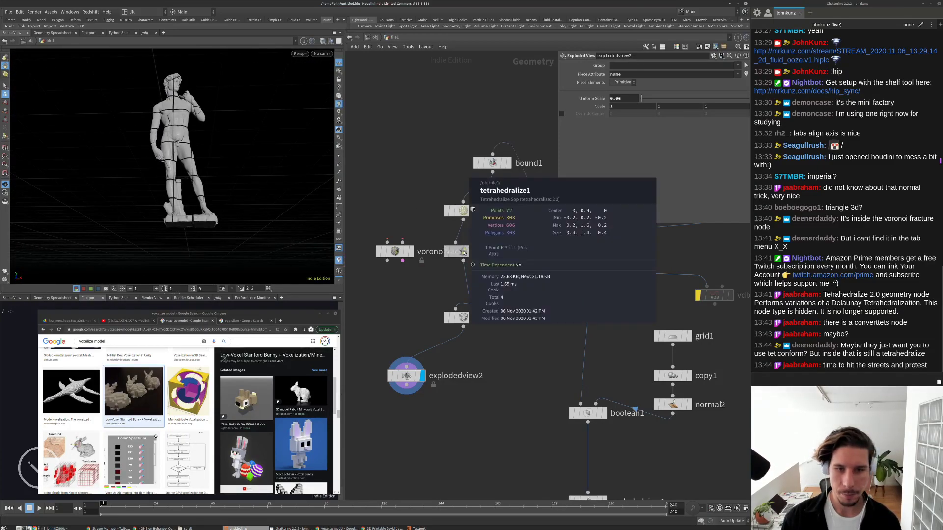
middle_click(463, 211)
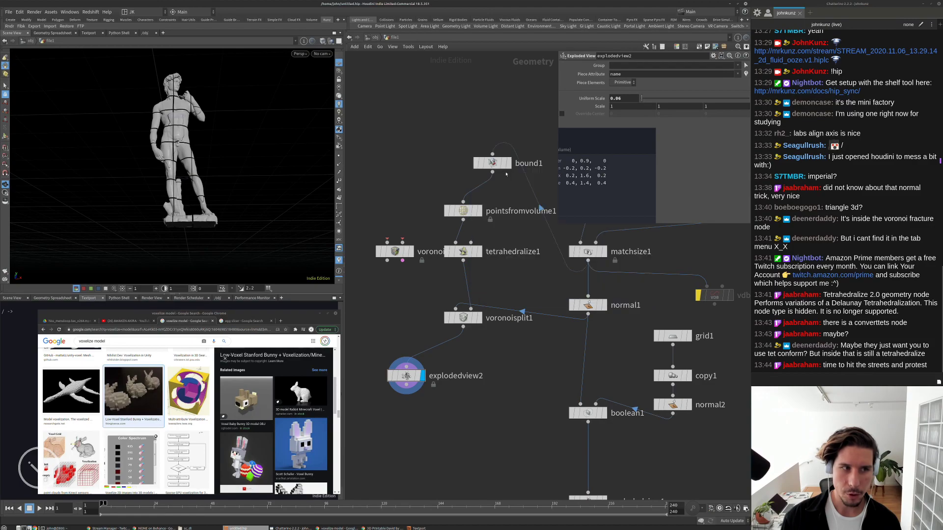
Display the boolean branch's exploded view, followed by the stack of cutting planes from normal2, to compare the slicing setup.
middle_click_drag(525, 411, 469, 282)
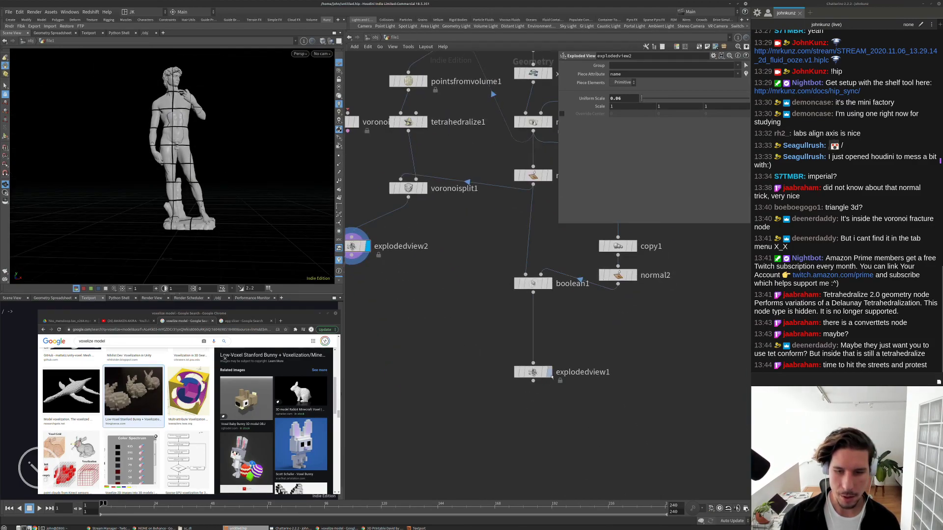
left_click(549, 372)
middle_click_drag(724, 263, 620, 290)
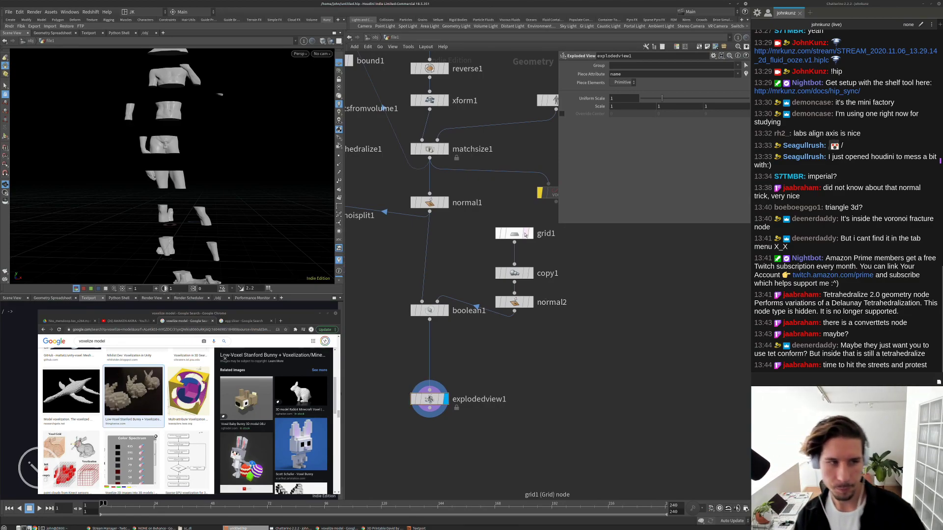
left_click(531, 302)
left_click(519, 301)
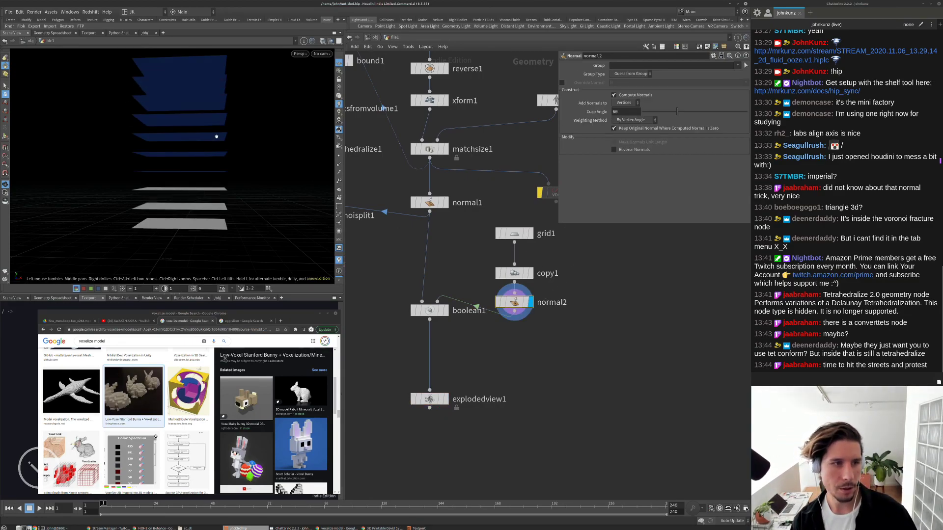
left_click_drag(221, 134, 223, 121)
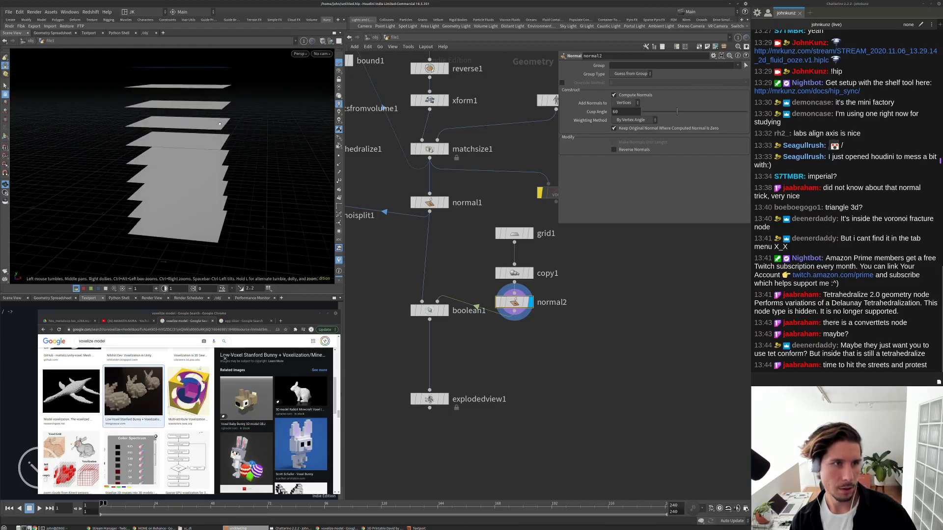
Duplicate the grid1, copy1 and normal2 node chain beside the original.
scroll(507, 340, "down", 1)
left_click_drag(557, 332, 502, 244)
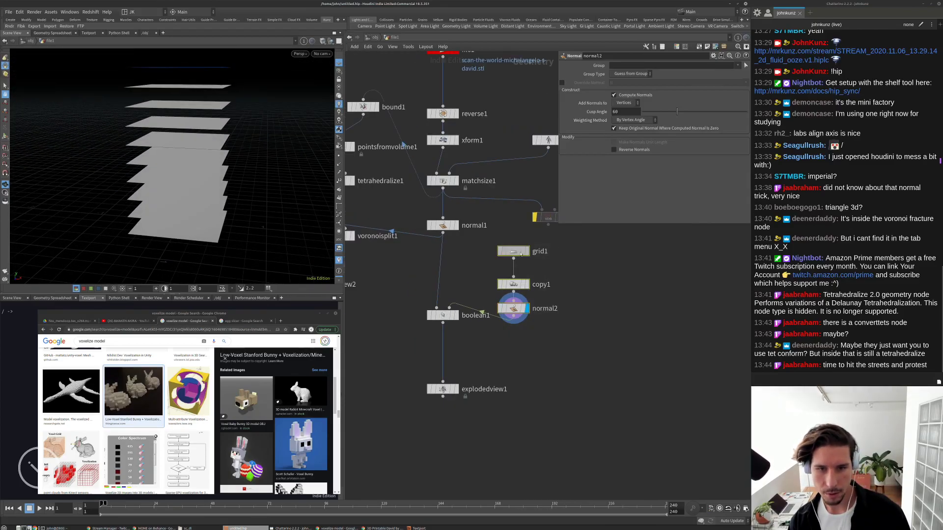
key("ctrl+c")
key("ctrl+v")
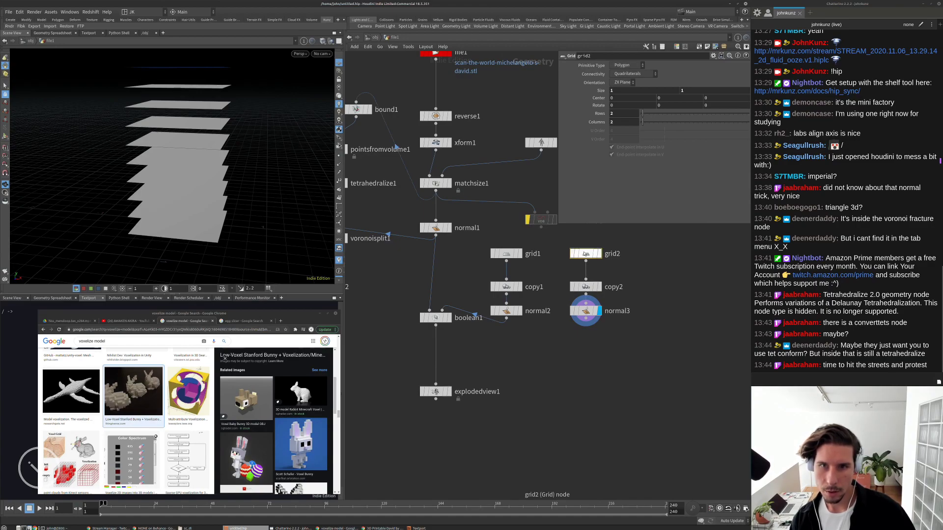
Insert a Transform node between copy2 and normal3 and set its Z rotation to 90 degrees.
key("Tab")
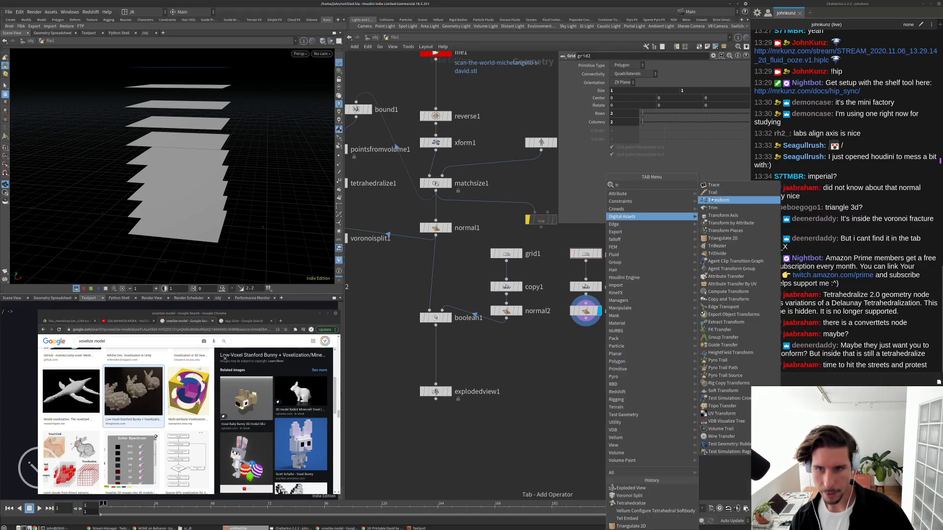
left_click(680, 277)
left_click_drag(680, 283, 586, 316)
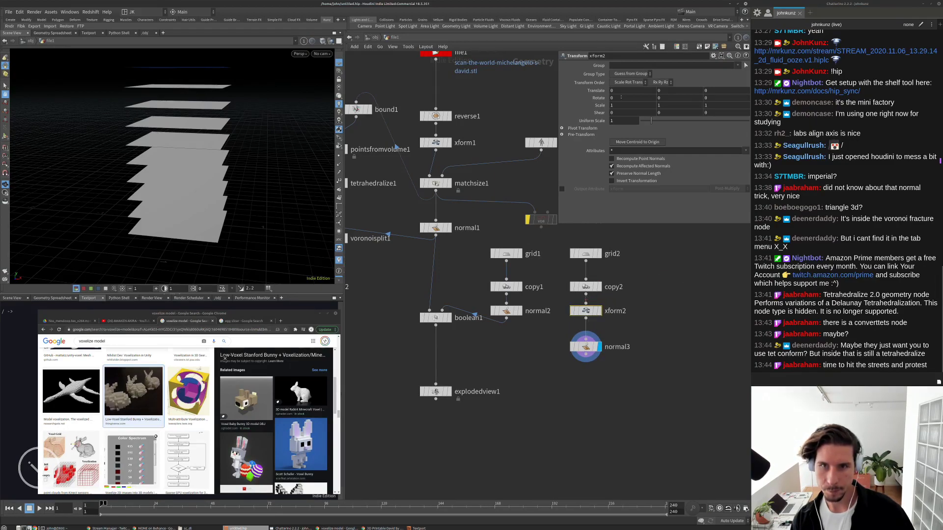
left_click(621, 97)
left_click(705, 98)
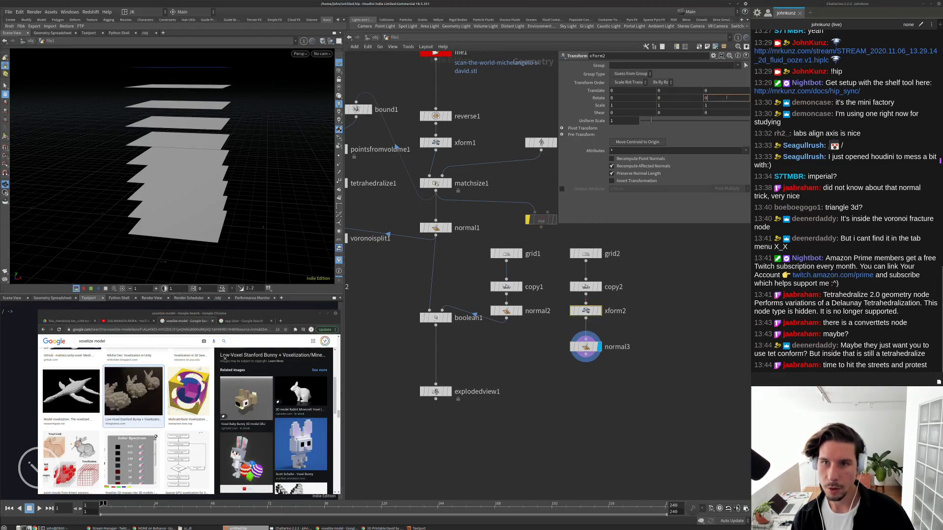
type("90")
key("Return")
Try a Match Size node between xform2 and normal3, referencing the normal1 geometry, with Scale to Fit enabled.
key("Tab")
type("mat")
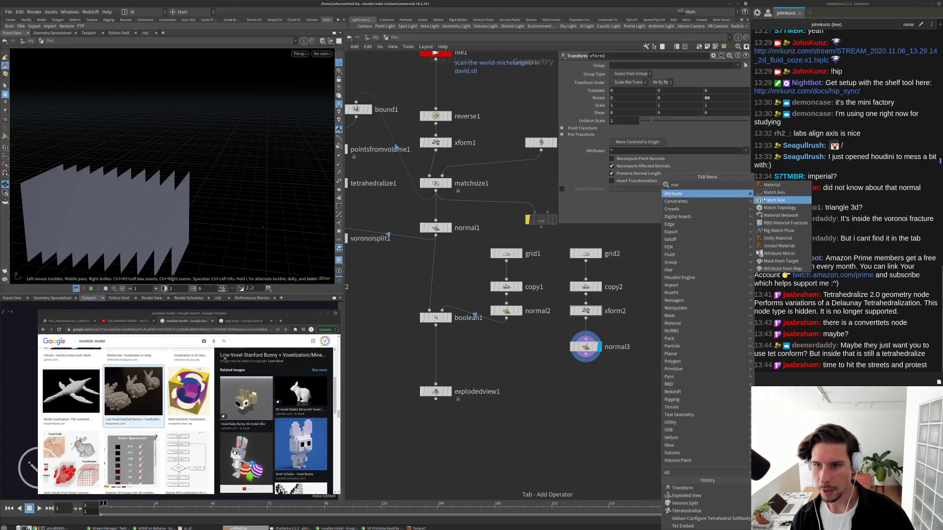
left_click(764, 200)
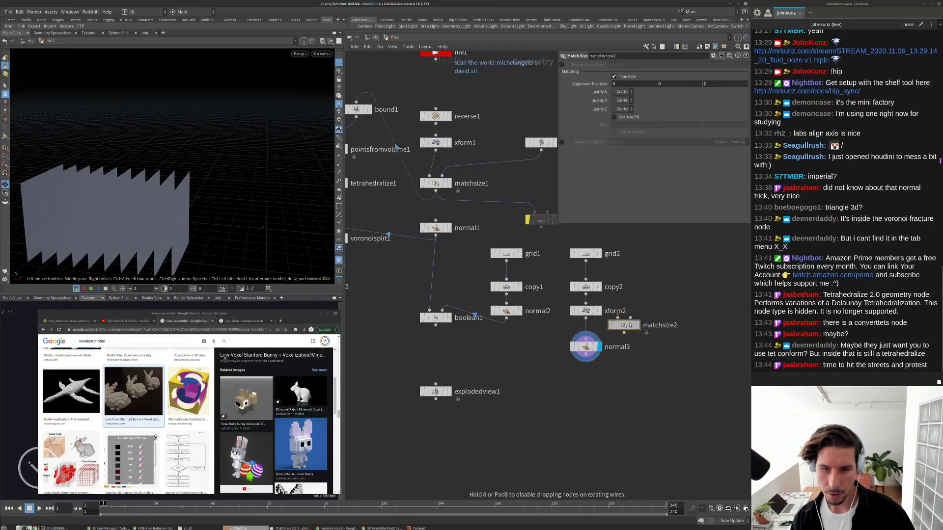
left_click(633, 329)
left_click_drag(634, 324, 435, 238)
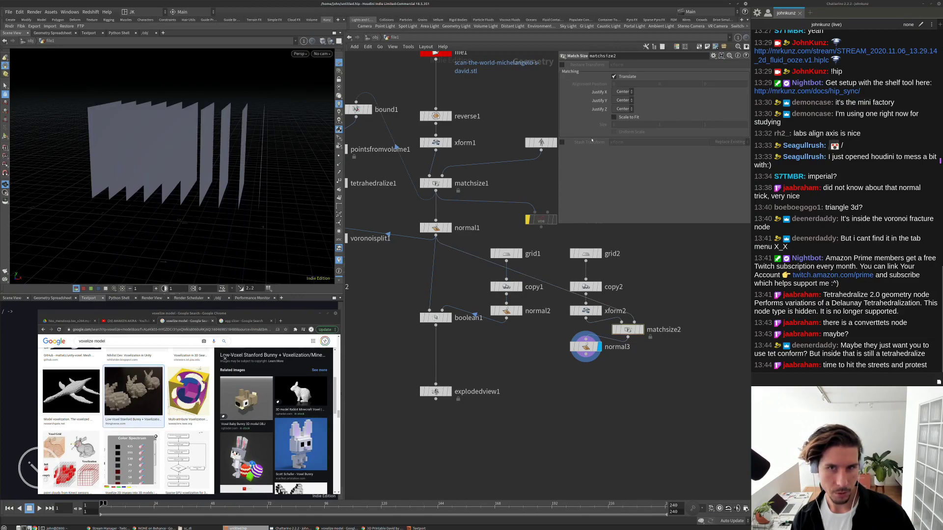
left_click(614, 118)
left_click_drag(276, 152, 259, 136)
Show the normal2 planes as a template for comparison and delete the Match Size node below xform2.
left_click(516, 311)
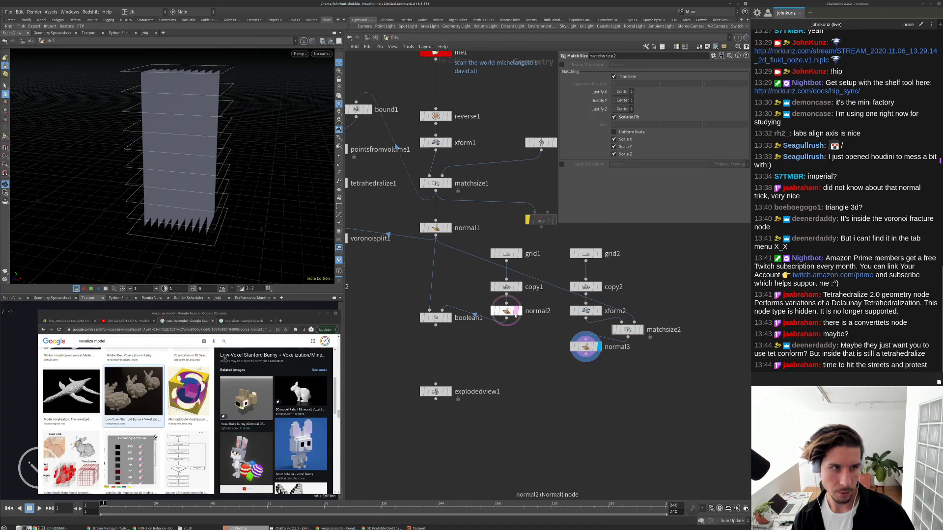
left_click_drag(221, 162, 251, 159)
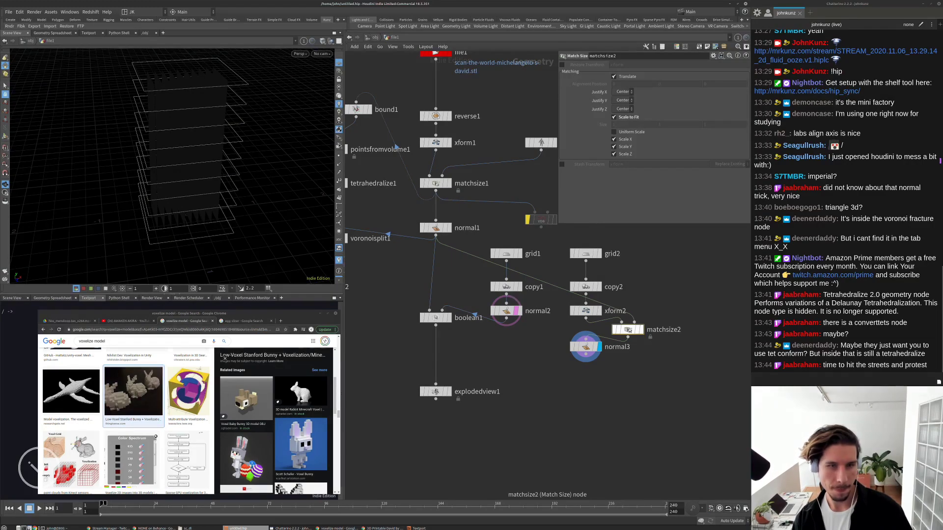
key("Delete")
key("Tab")
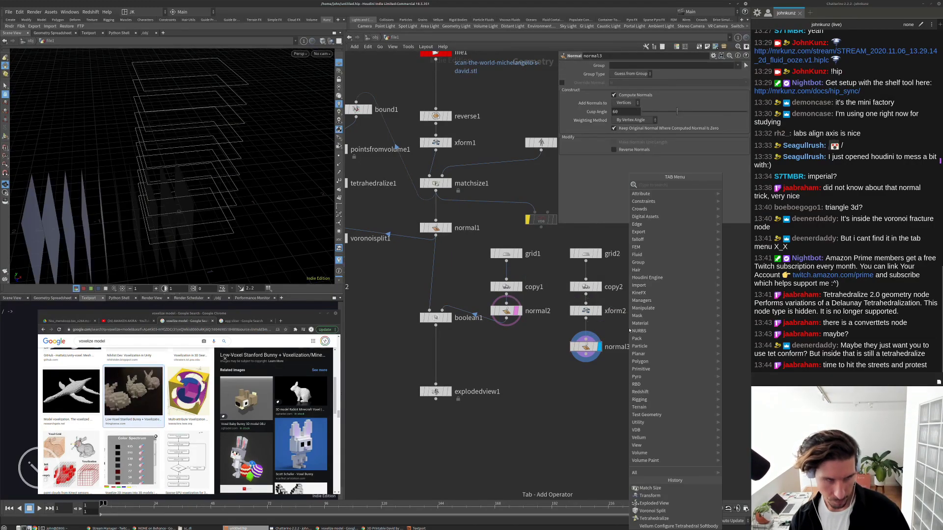
key("Escape")
Try an X translation of -5 on the xform2 node and restore it to 0.
left_click(585, 311)
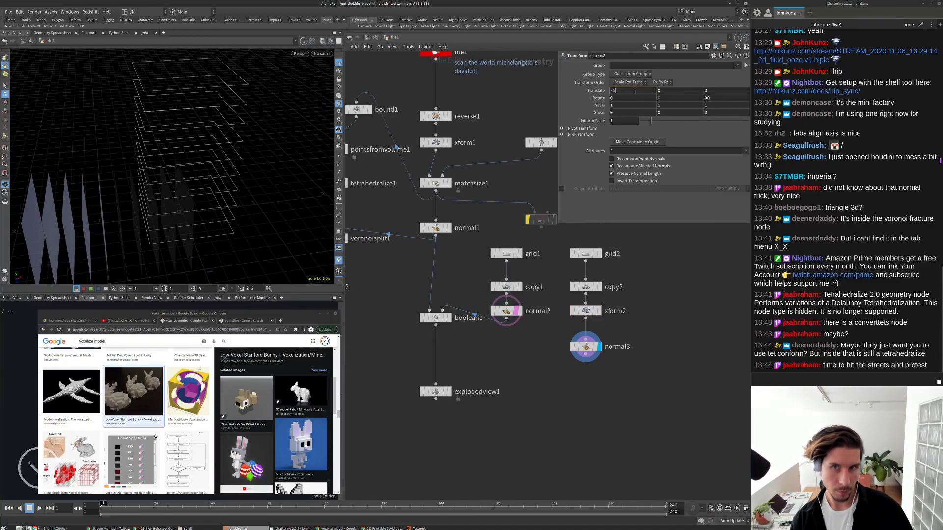
left_click(635, 91)
type("-5")
key("Return")
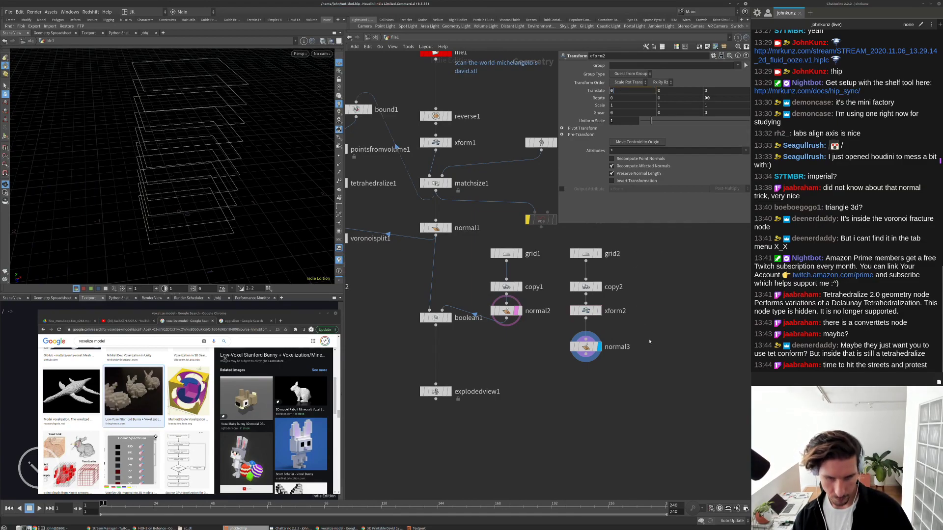
key("Return")
Insert a Match Size node between xform2 and normal3 to center the rotated planes at the origin.
key("Tab")
type("mat")
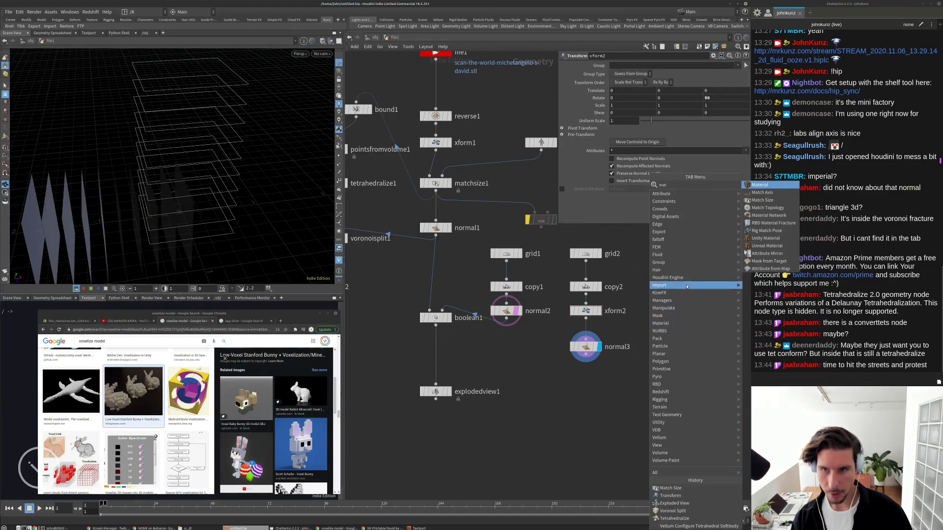
left_click(762, 200)
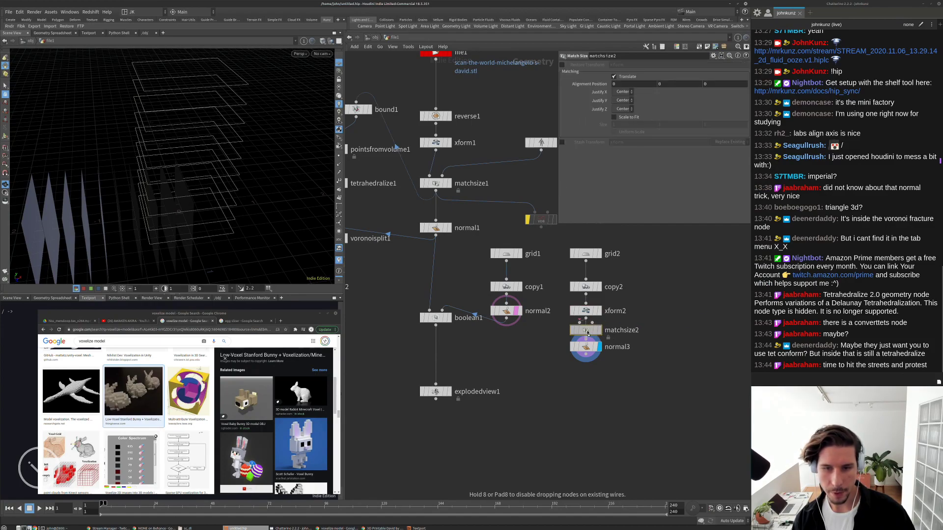
left_click(587, 333)
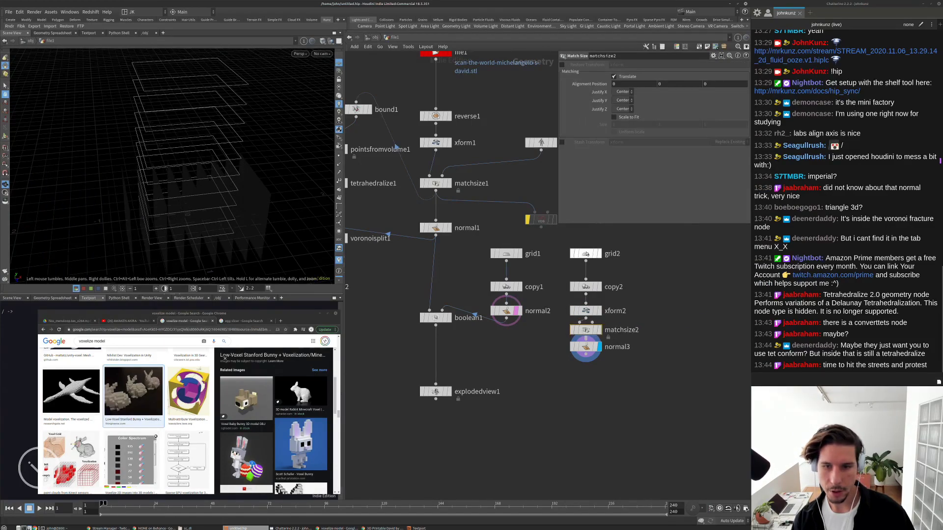
Try a size of 10 by 10 on the duplicated grid node.
left_click(586, 253)
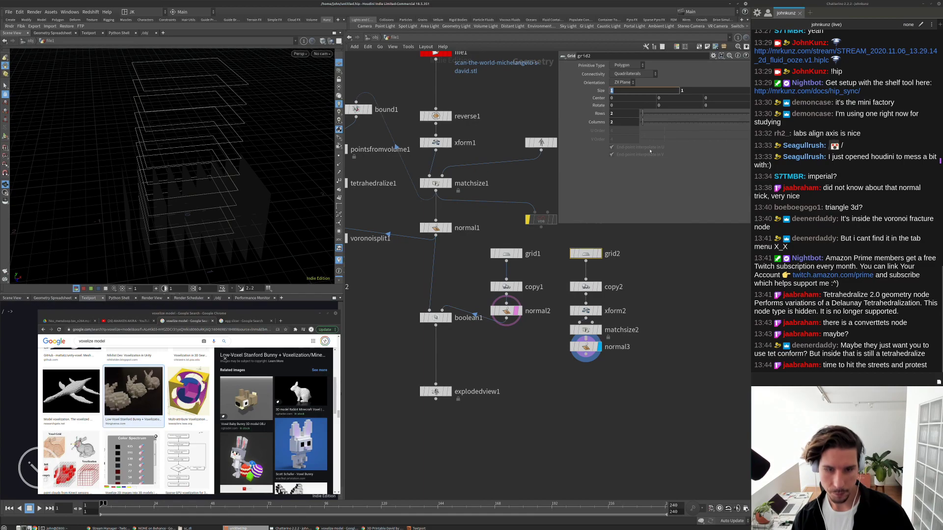
type("0")
key("Tab")
key("Return")
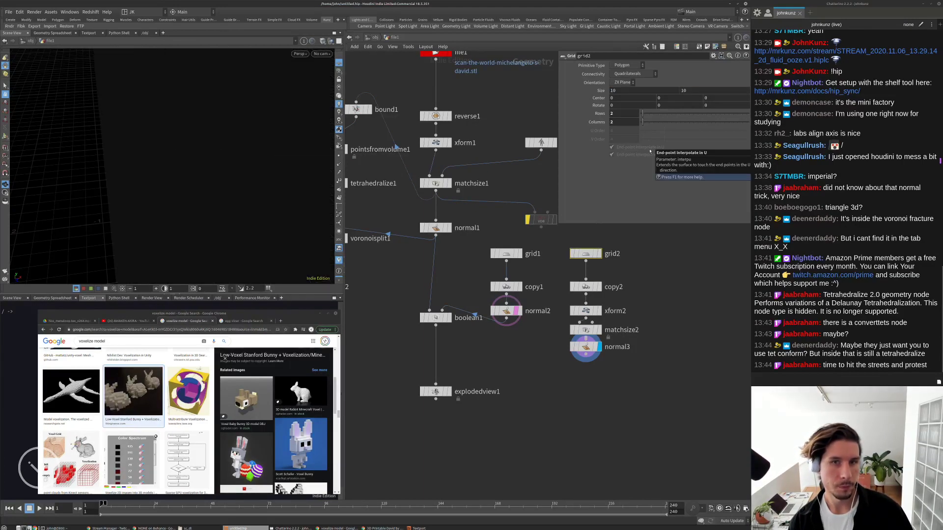
Set the duplicated grid's size to 6 by 6.
double_click(616, 90)
type("6")
key("Tab")
type("6")
key("Return")
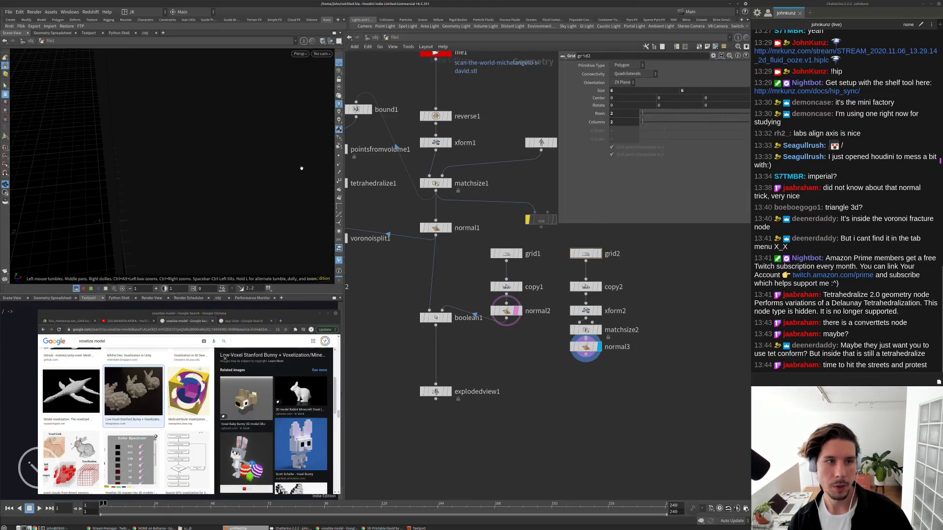
Add a Merge node combining normal2 and normal3, feeding boolean1 as the cutting geometry.
key("space+g")
left_click_drag(203, 216, 260, 211)
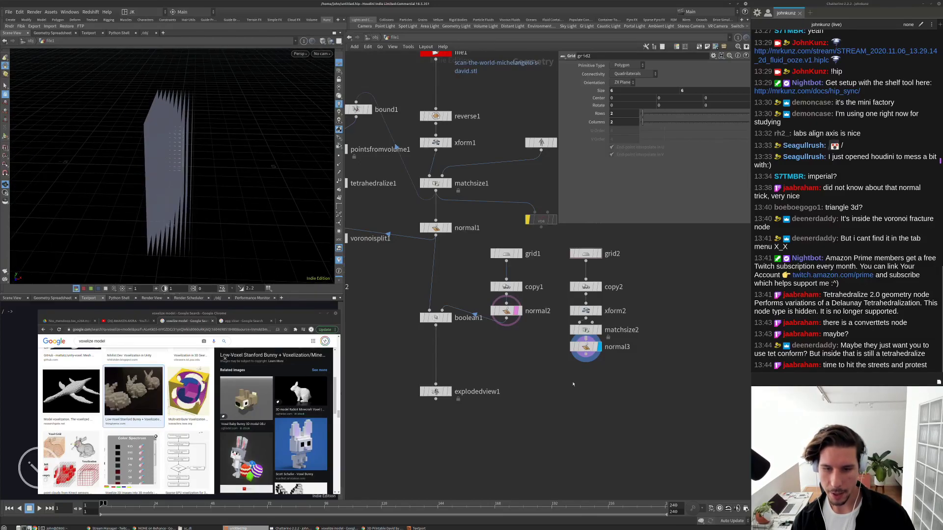
key("Tab")
type("merge")
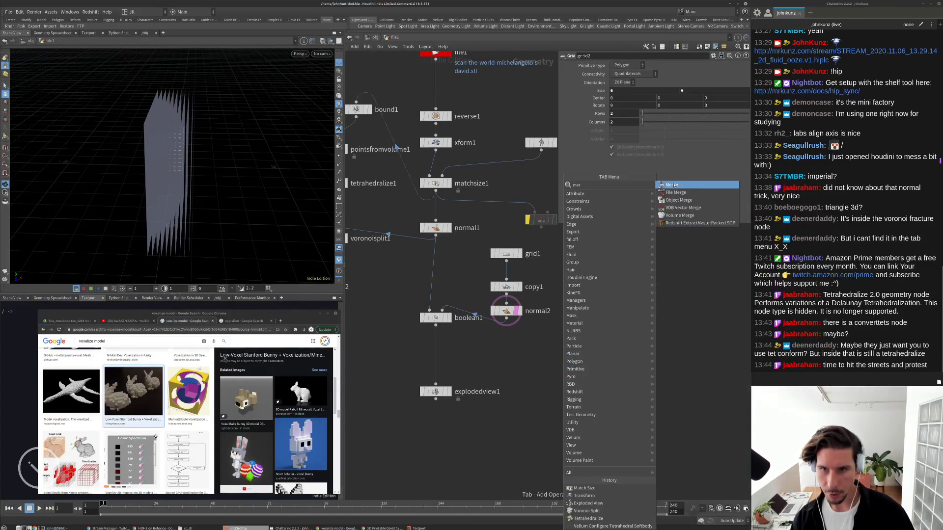
key("Return")
left_click(507, 353)
left_click_drag(507, 347, 585, 346)
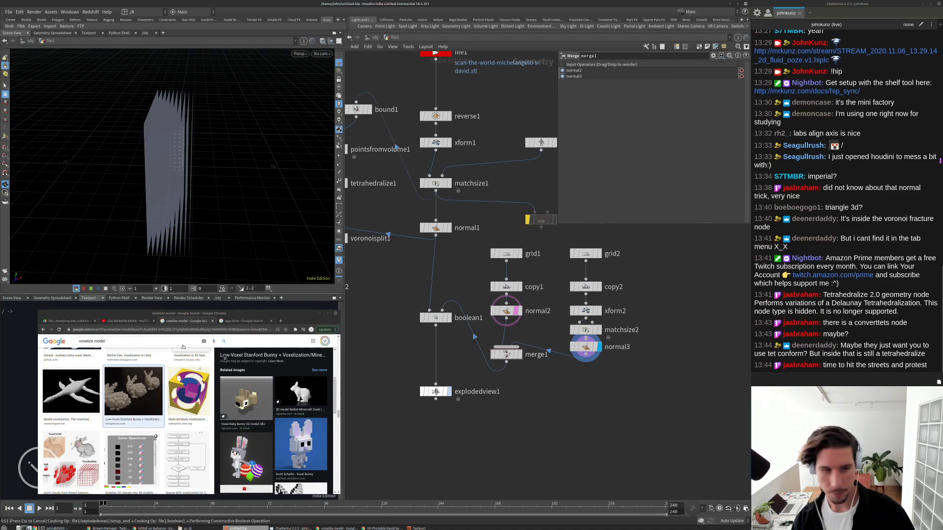
Switch to Chrome and browse the egg slicer image results, previewing an egg slicer picture as a slicing reference.
left_click(216, 321)
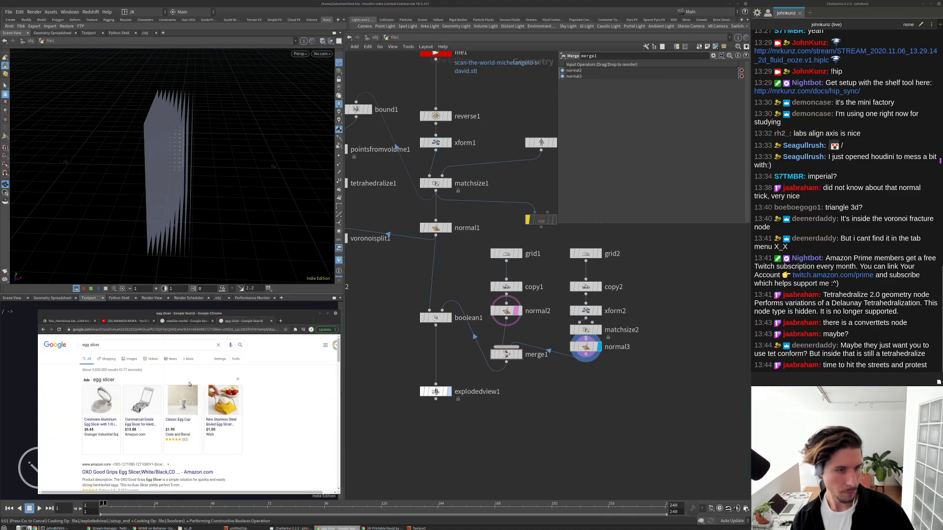
left_click(130, 363)
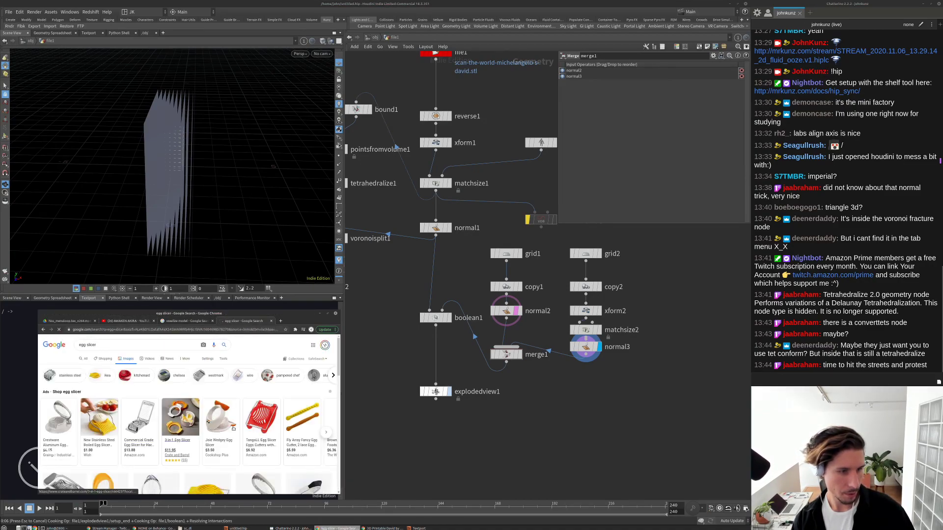
scroll(275, 440, "down", 2)
left_click(116, 410)
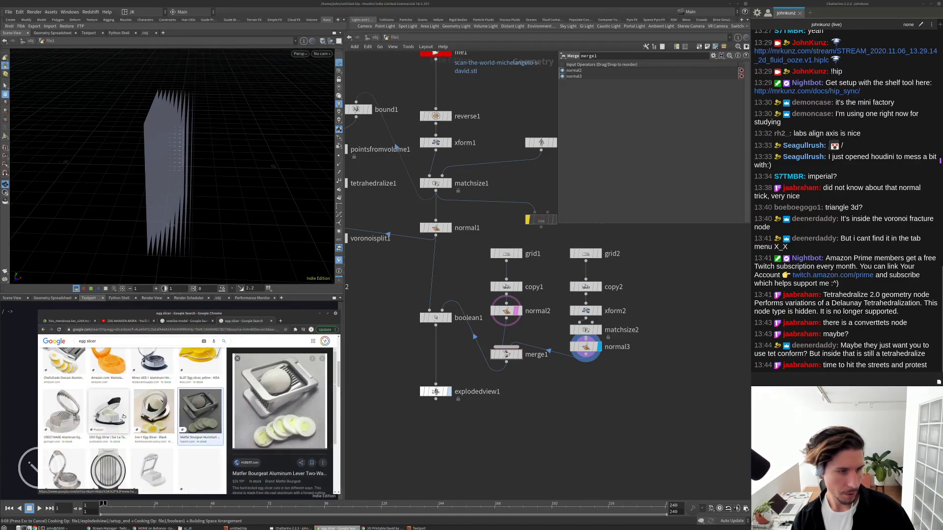
scroll(175, 398, "down", 3)
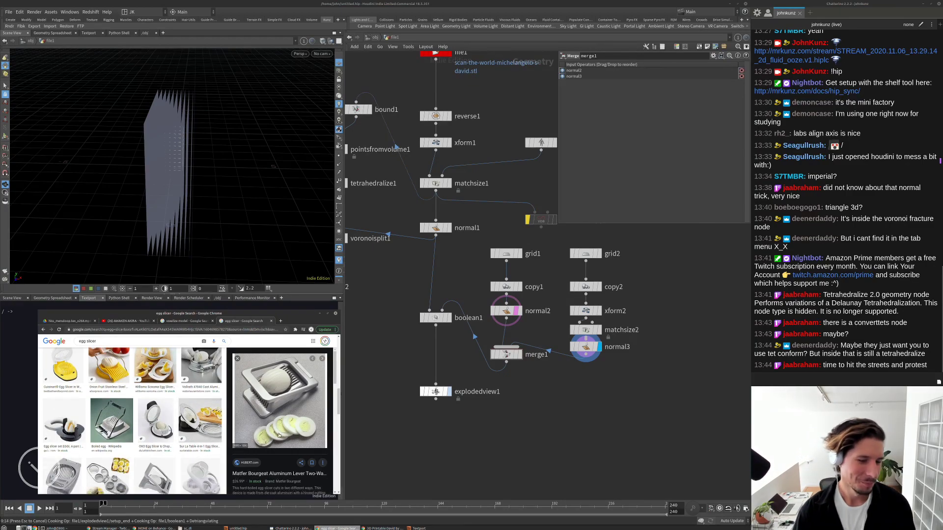
Return to Houdini and duplicate the xform2 node with its input from copy2, and display the duplicate.
key("g")
left_click_drag(195, 194, 263, 134)
middle_click_drag(599, 347, 564, 357)
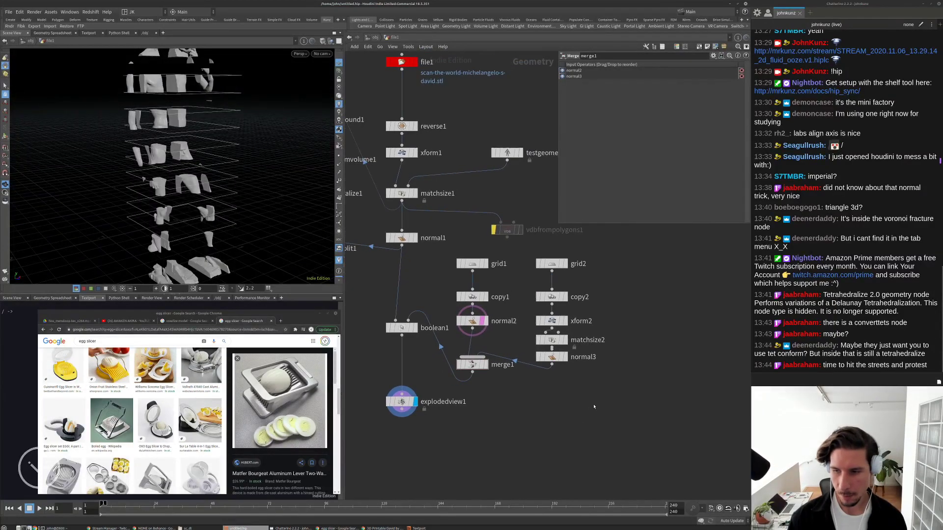
left_click(565, 357)
left_click(552, 321)
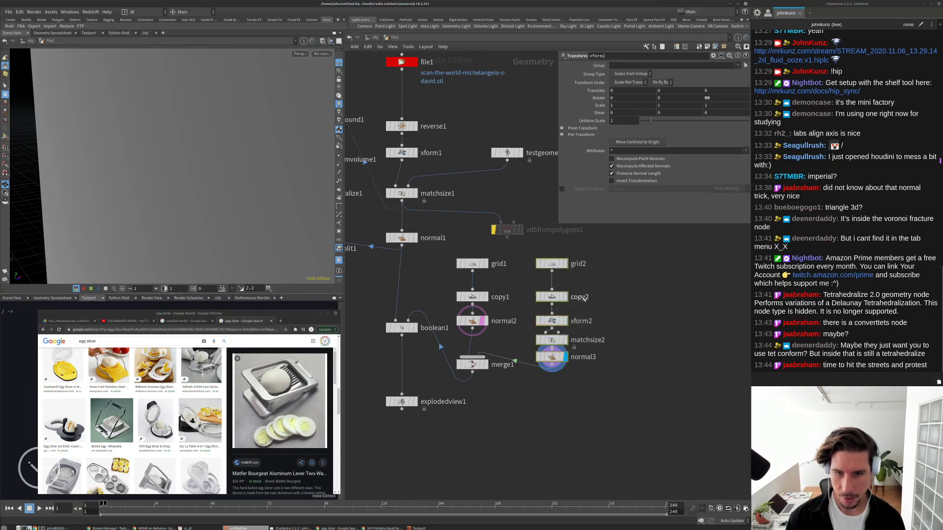
left_click_drag(551, 320, 639, 324, "alt")
left_click(648, 321)
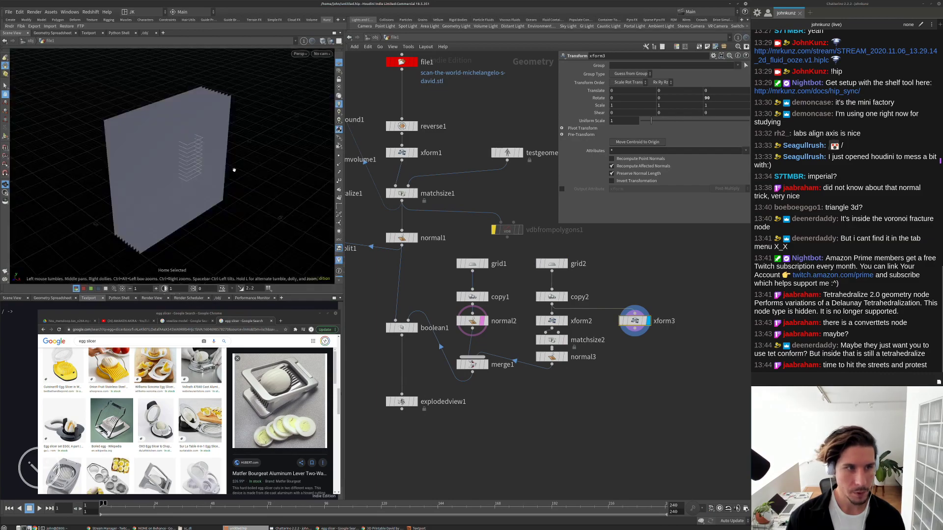
Set the xform3 rotation to 90 on X, with Y and Z at 0.
left_click(707, 98)
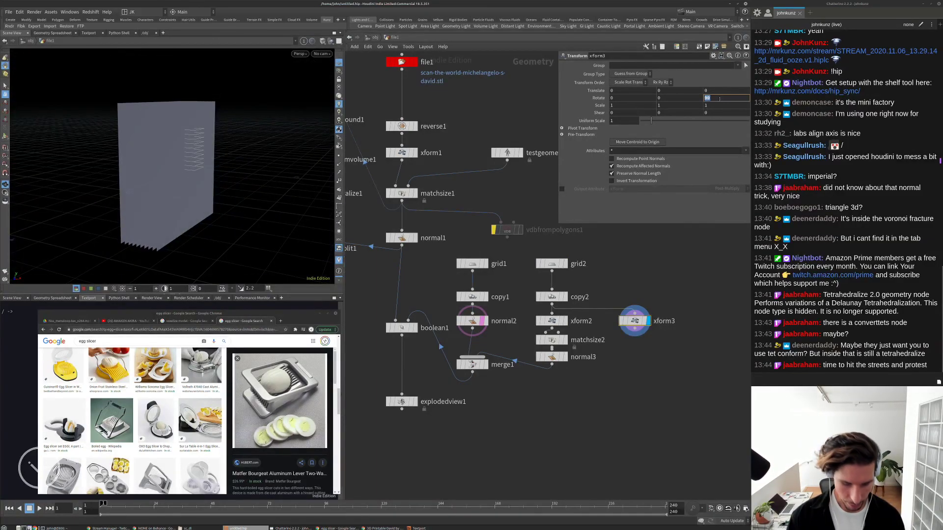
type("0")
key("Return")
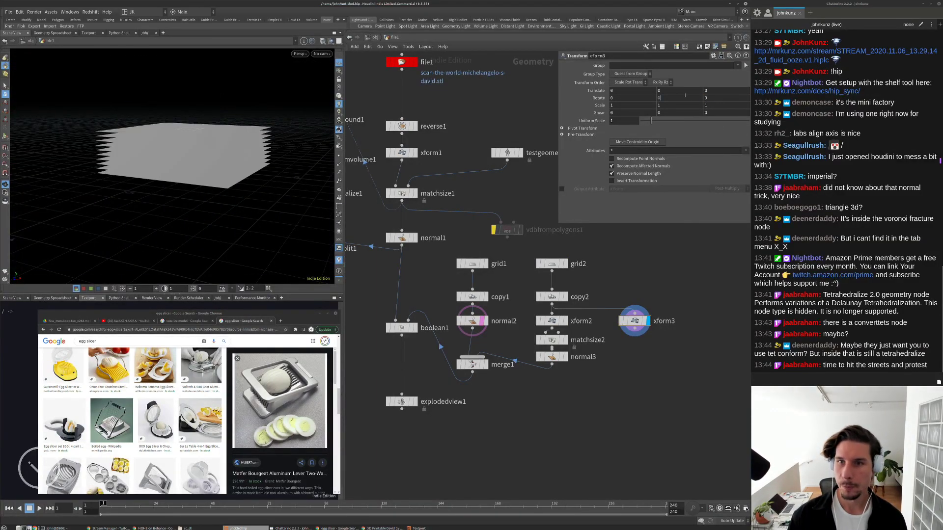
type("90")
key("Return")
left_click(615, 98)
key("Return")
left_click_drag(274, 158, 227, 200)
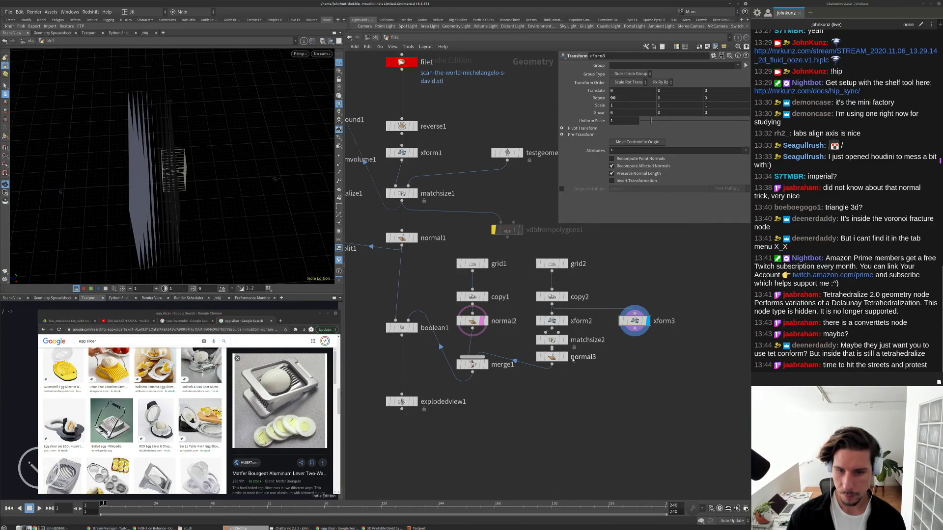
Duplicate the matchsize2 and normal3 nodes beneath xform3 and connect this third plane branch to merge1.
left_click_drag(574, 386, 545, 340)
left_click_drag(551, 344, 617, 361, "alt")
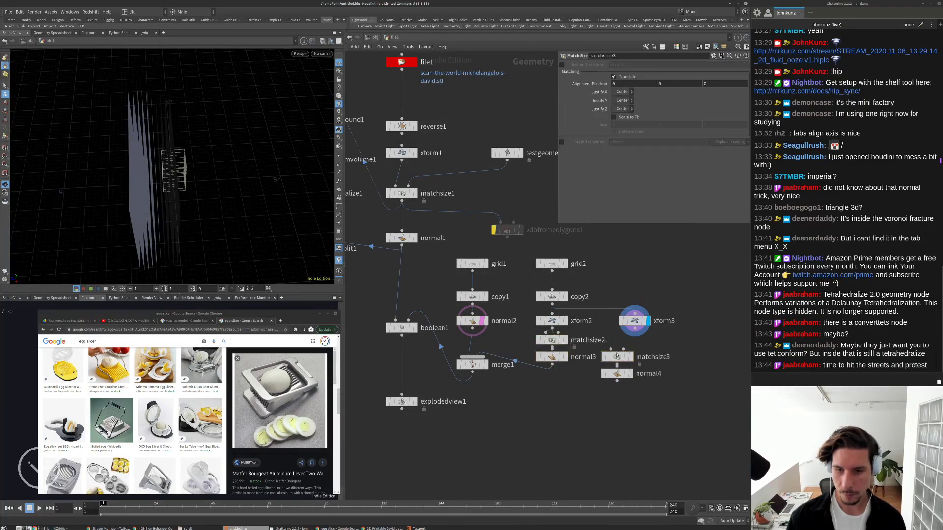
key("l")
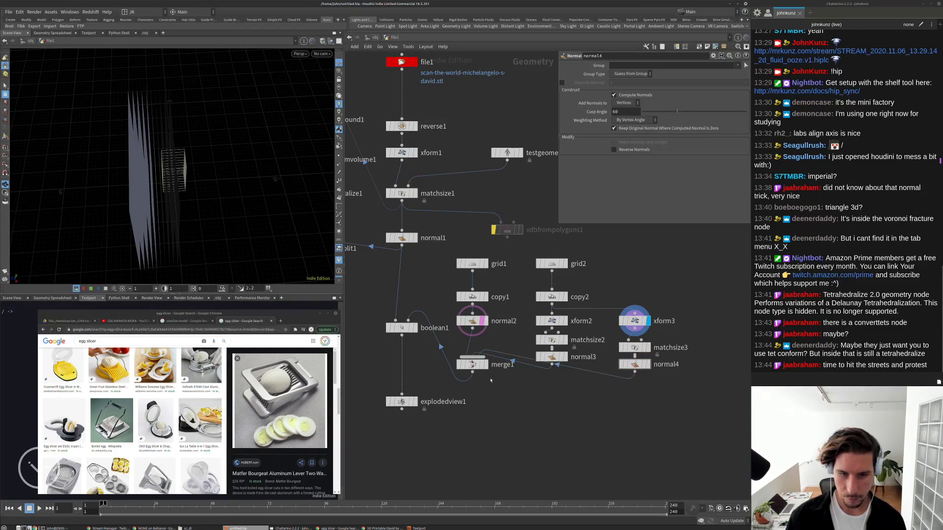
left_click_drag(473, 365, 551, 396)
left_click_drag(226, 204, 245, 225)
middle_click_drag(539, 450, 571, 436)
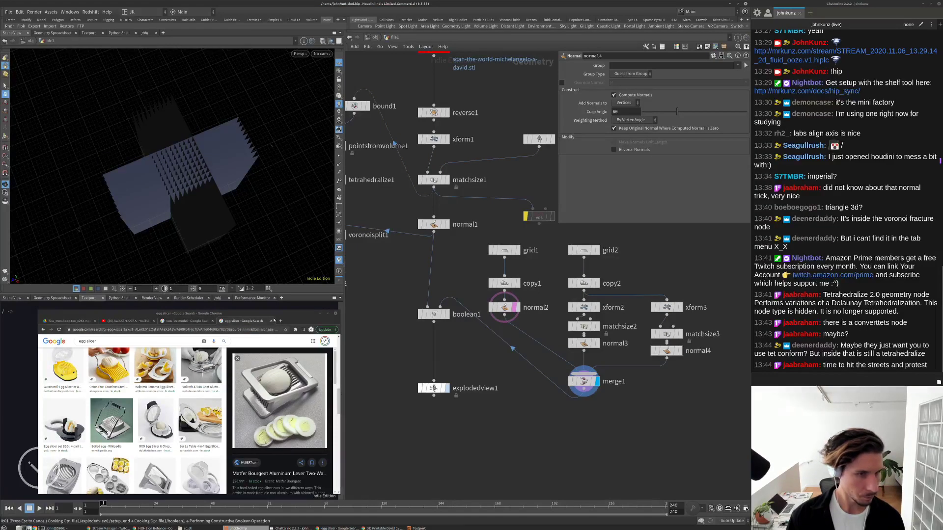
Switch to Chrome and browse the "voxelize model" image results, previewing the voxelized dragon and the stylized 3D models.
left_click(271, 321)
scroll(172, 373, "down", 5)
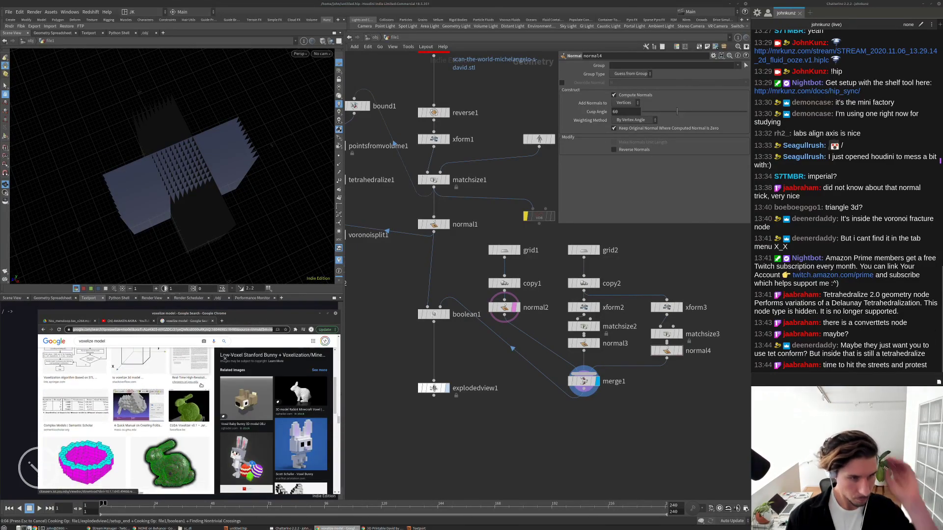
scroll(162, 397, "down", 5)
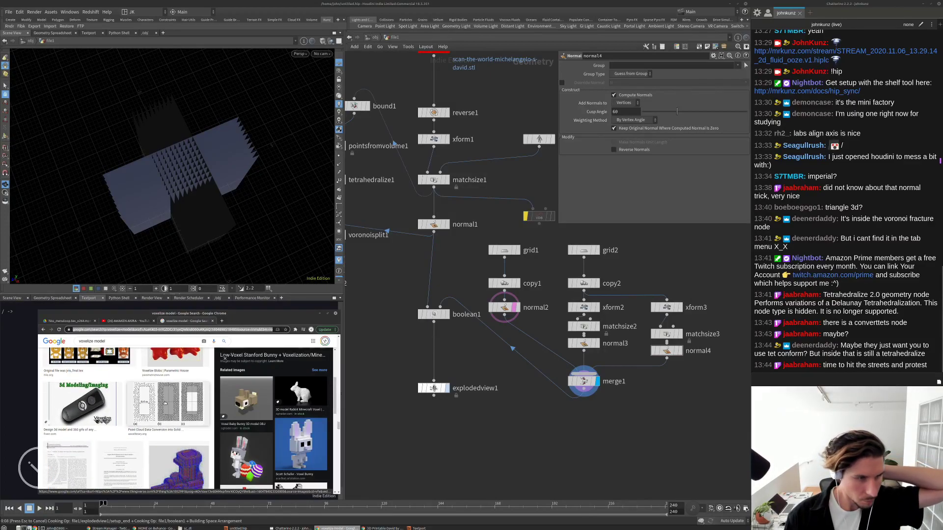
scroll(165, 404, "down", 10)
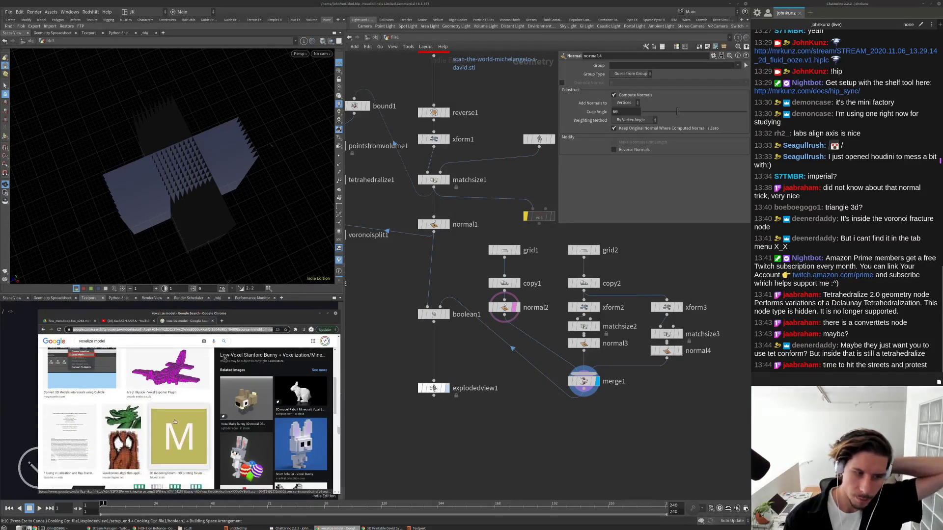
left_click(123, 415)
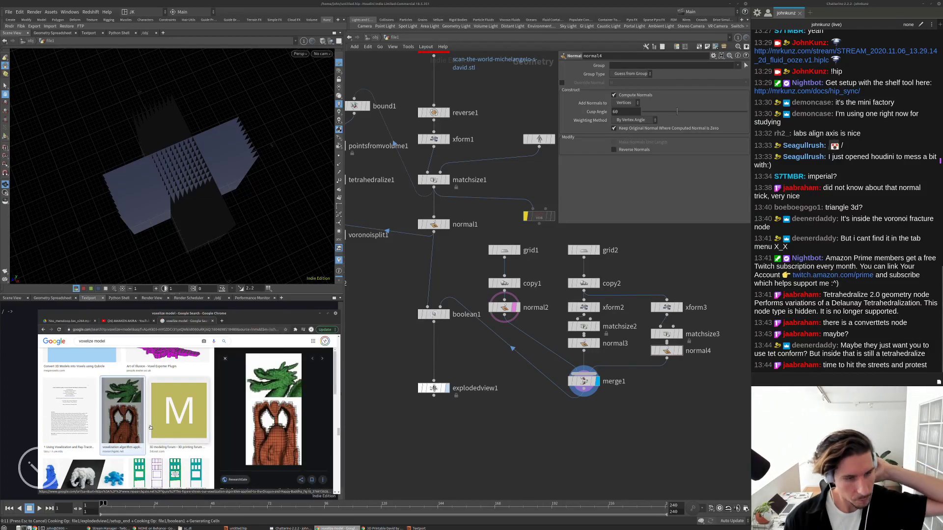
scroll(168, 436, "down", 1)
left_click(83, 437)
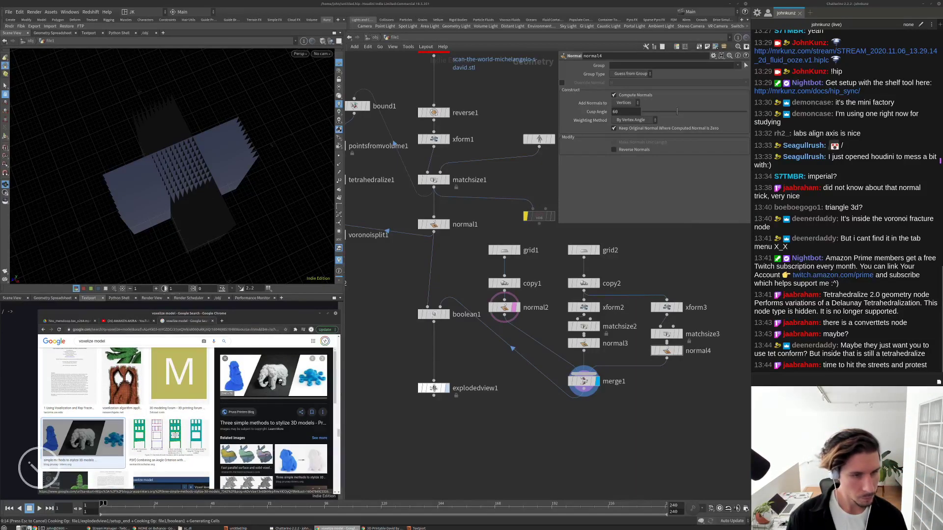
scroll(287, 409, "down", 3)
scroll(286, 409, "down", 3)
Return to Houdini, display explodedview1 and examine the statue cut along all three axes.
key("h")
left_click_drag(232, 195, 248, 166)
key("h")
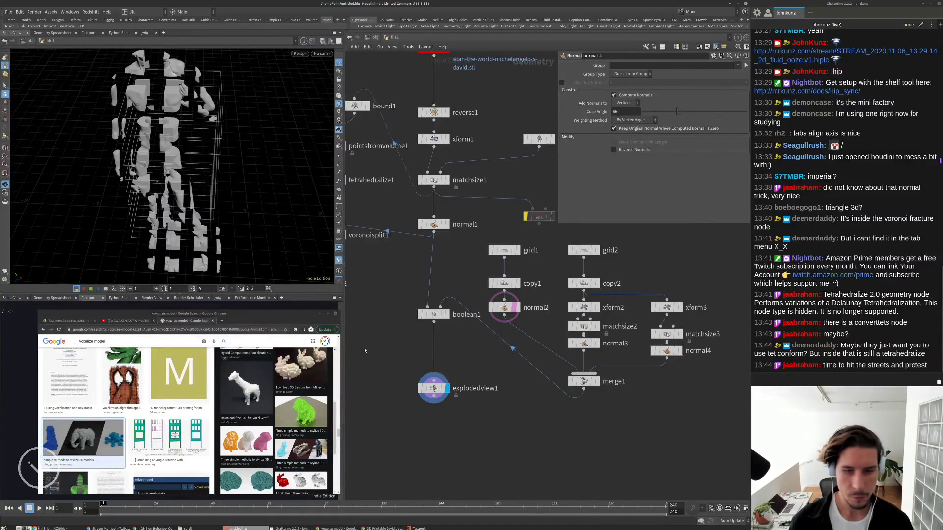
mouse_move(231, 113)
left_mouse_down()
mouse_move(255, 112)
mouse_move(217, 110)
left_mouse_up()
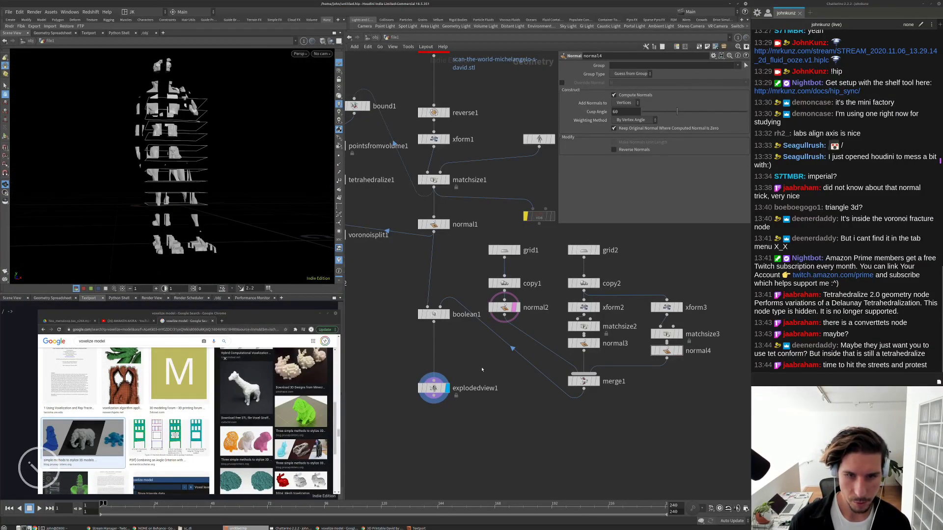
Set copy1's Y translation to 0.05 and raise its total number past 35 until the planes clear the statue's head.
middle_click_drag(482, 371, 415, 367)
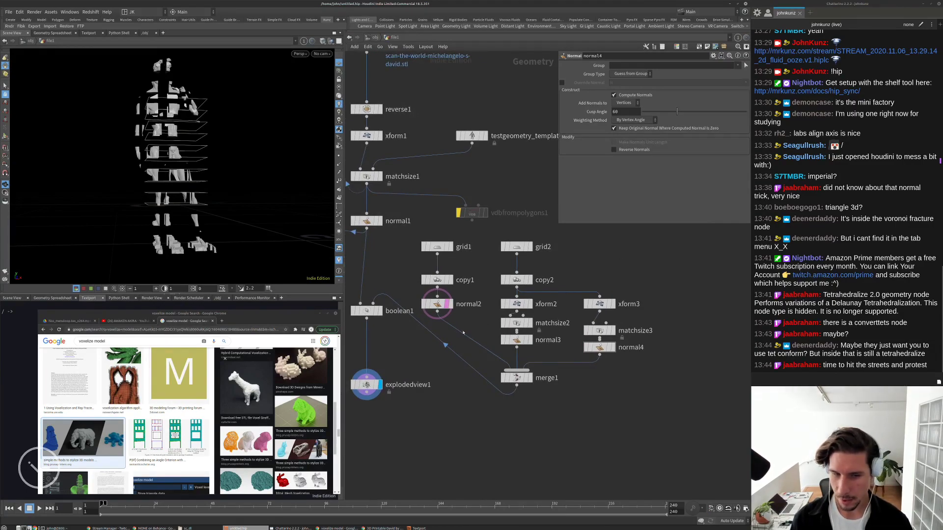
left_click(449, 280)
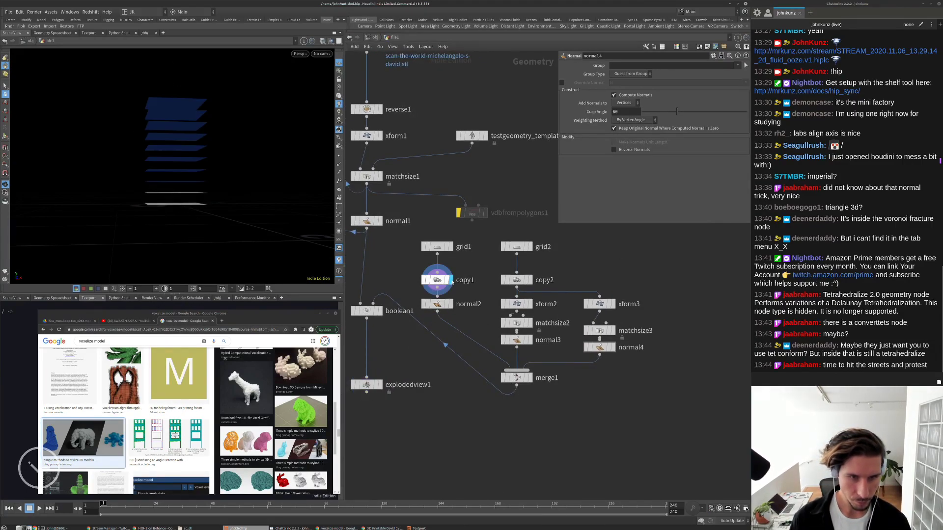
left_click(440, 281)
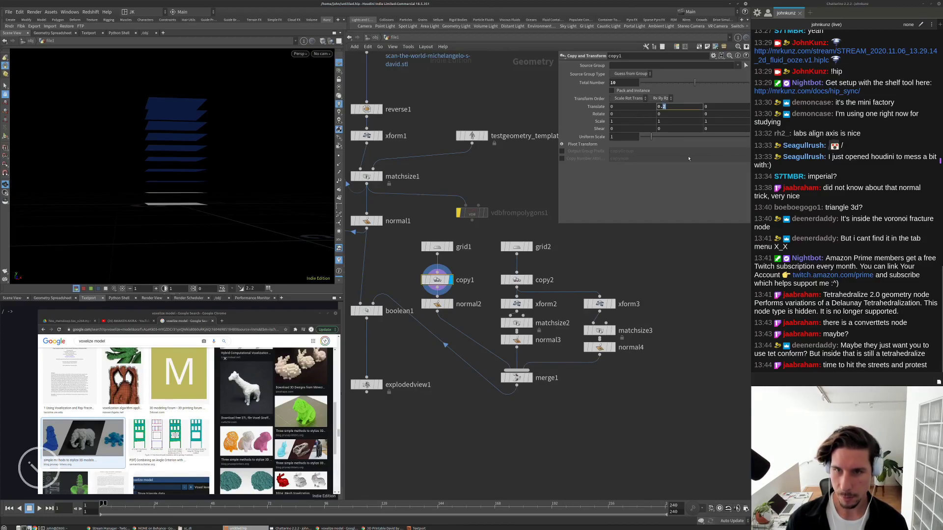
type("0.0")
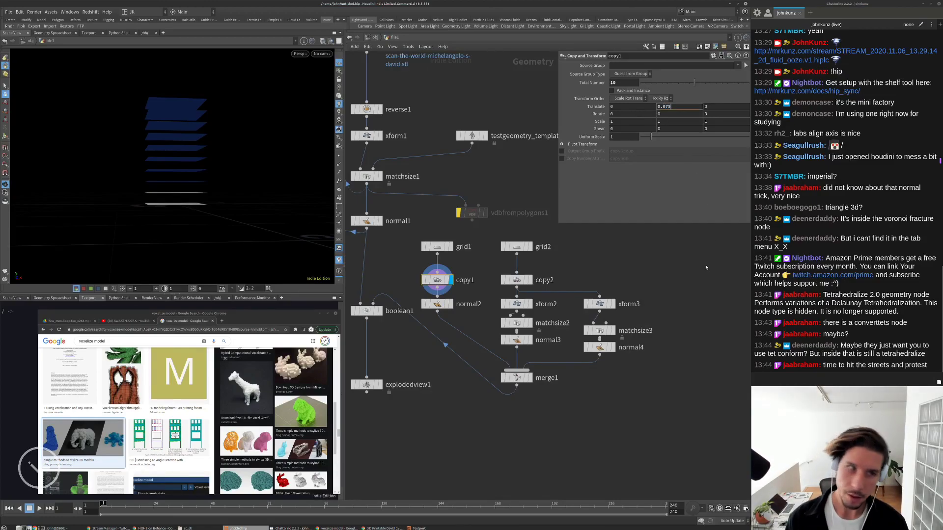
type("75")
key("Return")
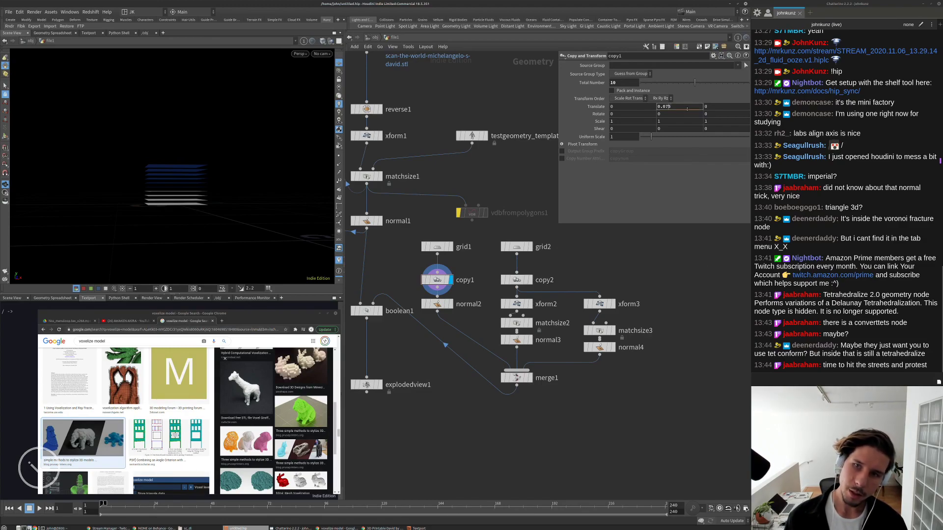
key("Return")
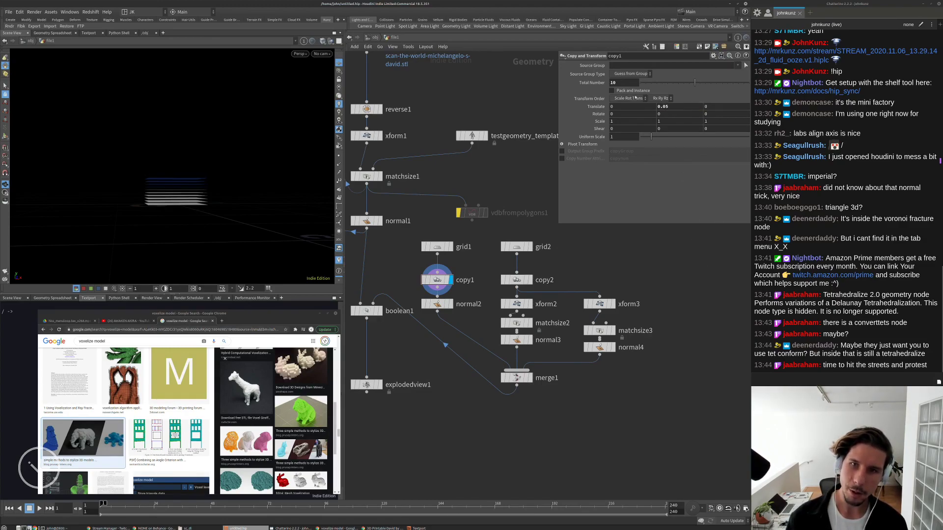
type("35")
key("Return")
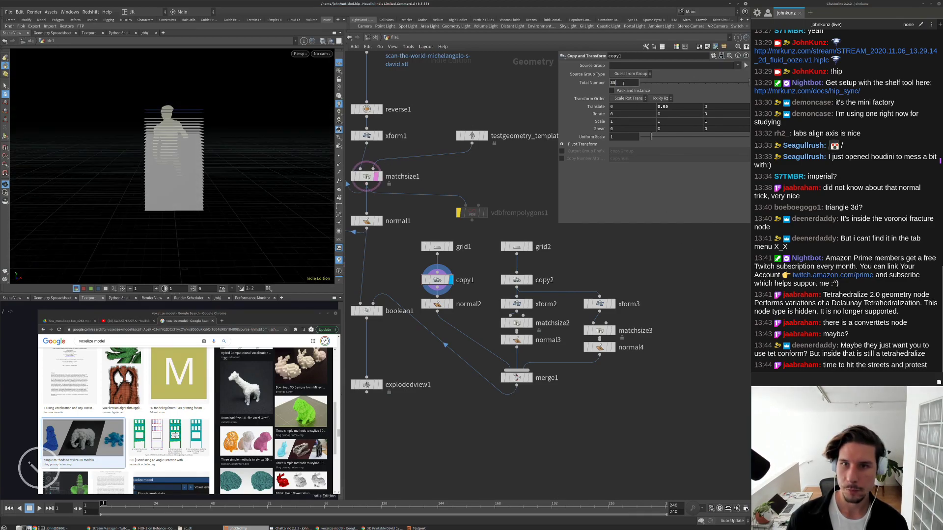
key("Return")
Set copy2 to a Y translation of 0.05 with 40 copies, and display the combined planes from merge1.
left_click(517, 280)
type("0.05")
key("Return")
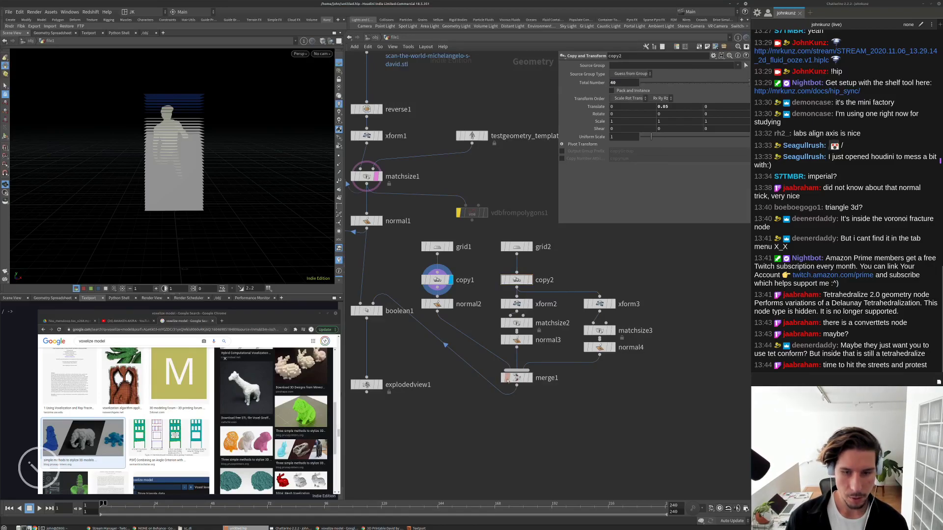
left_click(531, 378)
left_click(516, 378)
key("g")
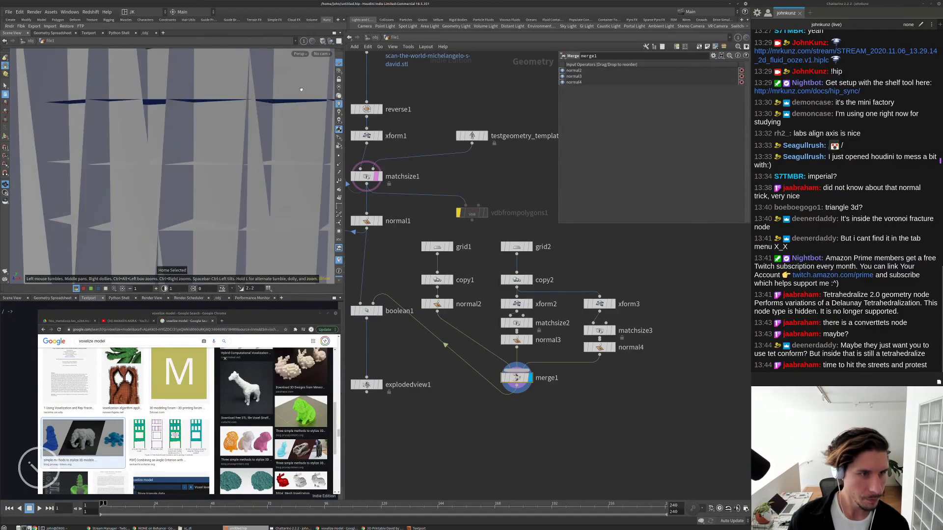
middle_click_drag(409, 413, 430, 388)
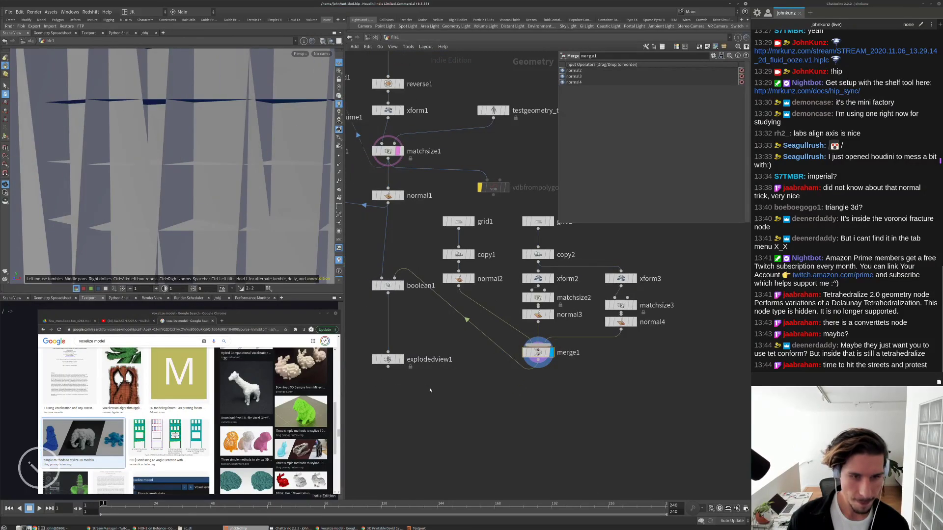
Save the scene as statue_voxel_morph.v1.hip in /mnt/data/stream/2020_11_06/scenes/.
left_click(430, 388)
left_click(8, 12)
left_click(22, 73)
left_click(402, 235)
double_click(402, 235)
type("statue_voxel_morph.v1.hip")
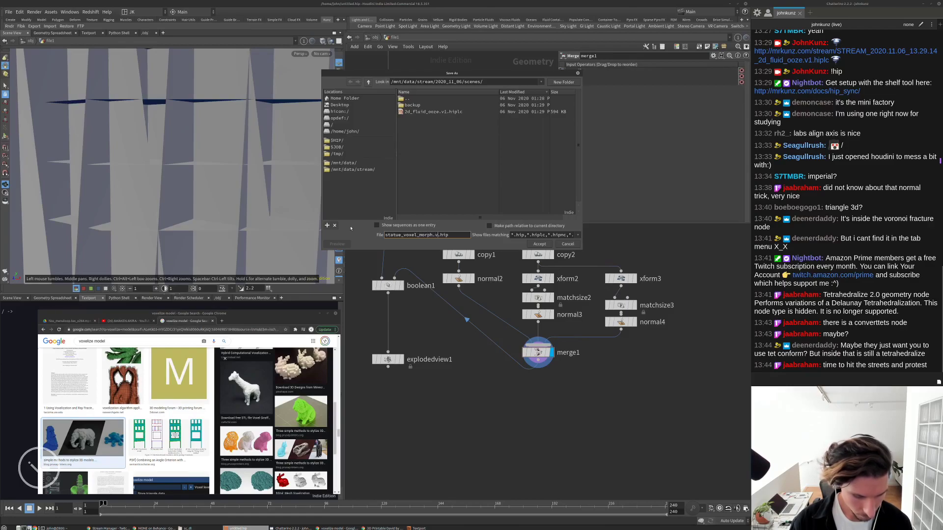
key("Return")
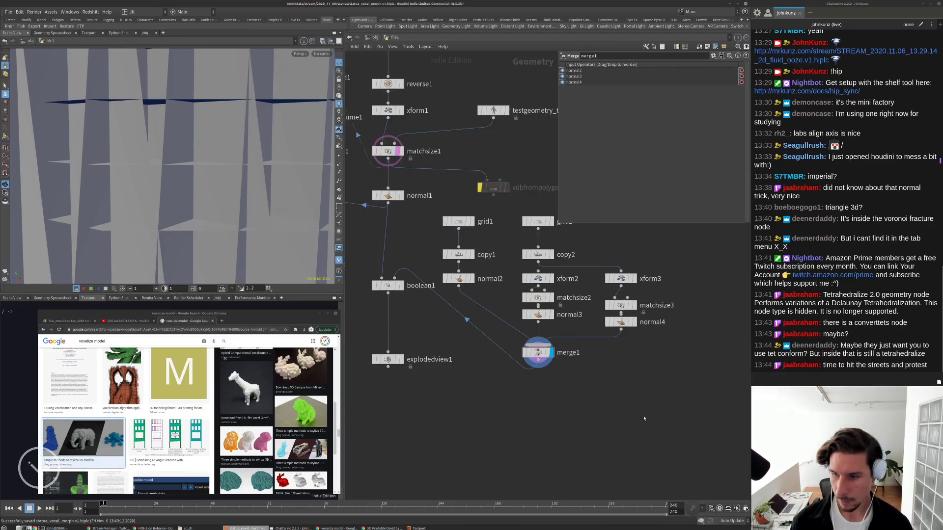
Display explodedview1 and browse the voxelize model image results, opening the octree-based sparse voxelization image, while it cooks.
middle_click_drag(644, 418, 643, 400)
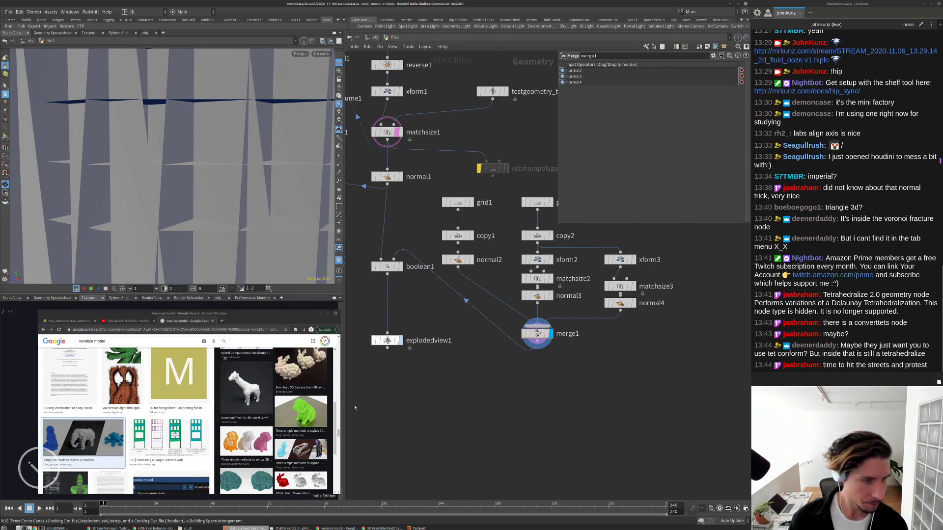
left_click(169, 438)
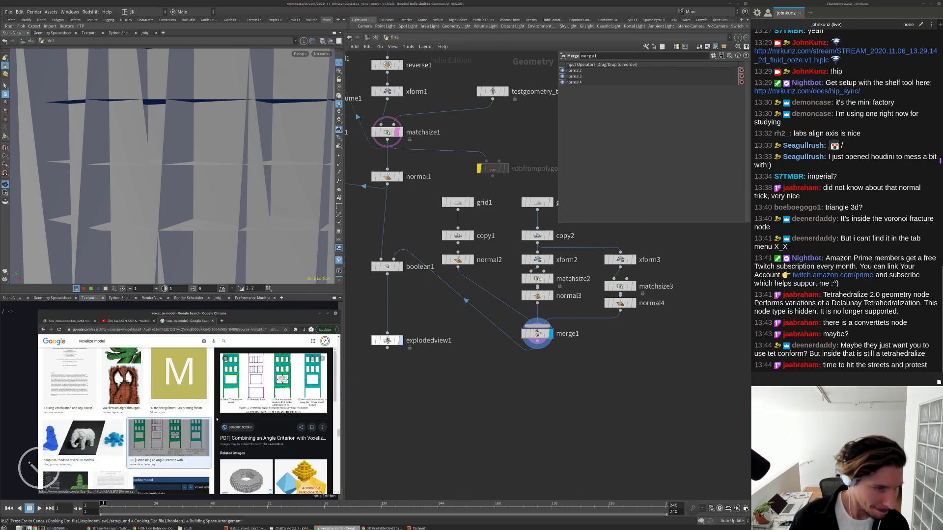
scroll(250, 456, "down", 4)
scroll(198, 441, "down", 2)
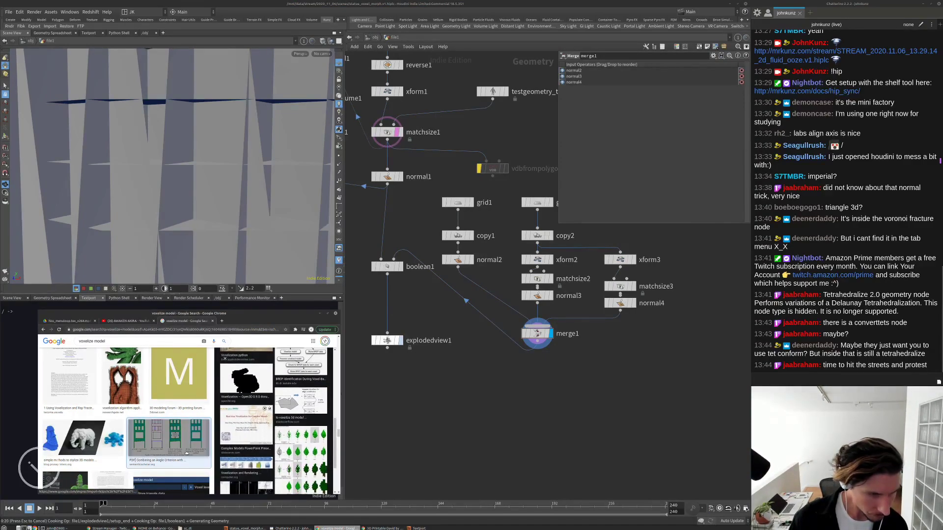
scroll(199, 441, "down", 5)
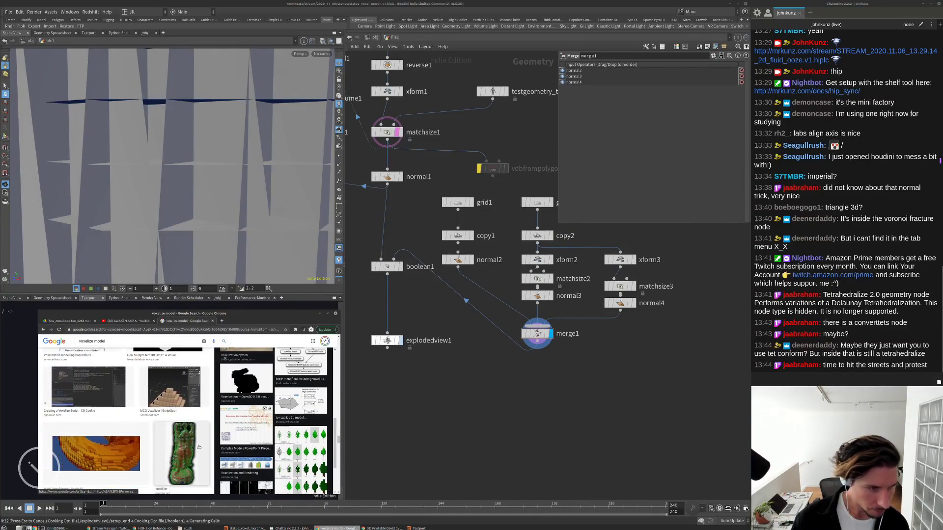
scroll(198, 447, "down", 3)
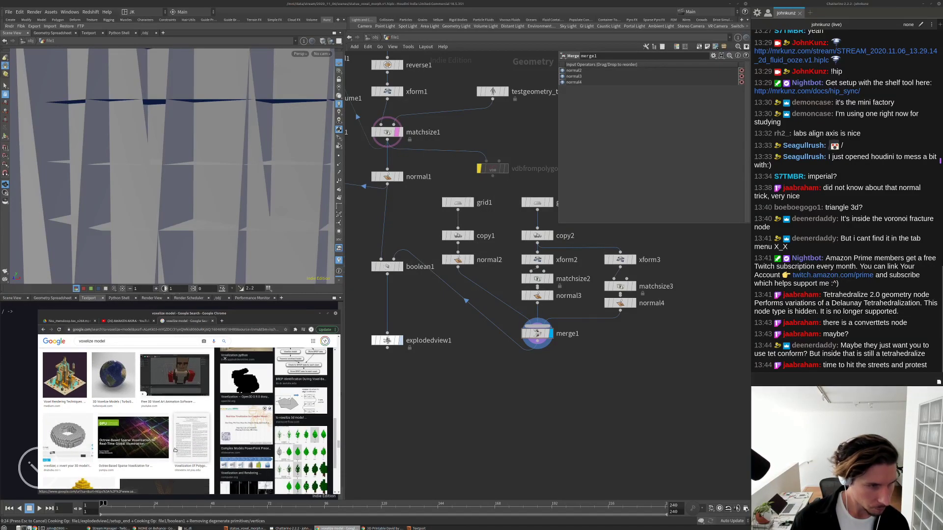
left_click(133, 438)
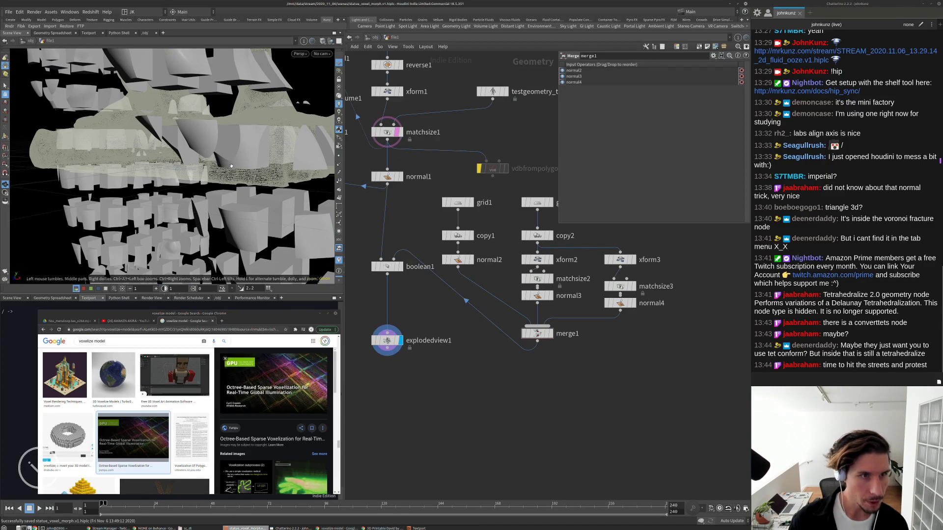
Examine the exploded statue blocks from several angles in the viewport with explodedview1 selected.
key("g")
scroll(213, 180, "up", 5)
left_click_drag(216, 172, 256, 157)
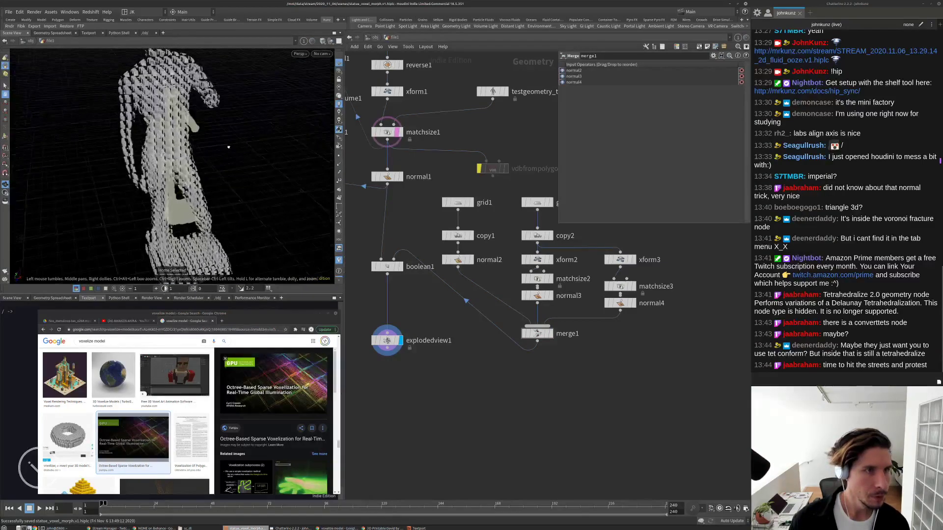
left_click(387, 340)
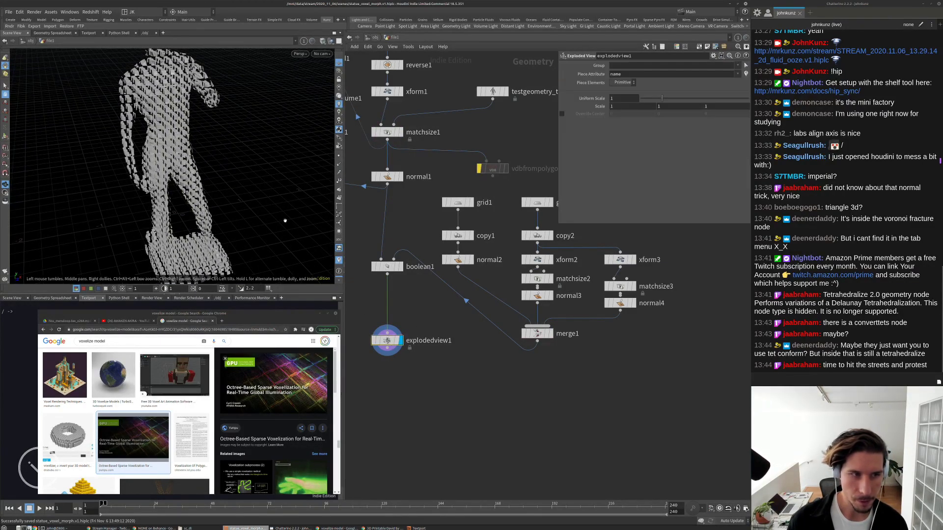
right_click_drag(151, 150, 231, 149)
left_click_drag(231, 148, 112, 192)
right_click_drag(184, 190, 183, 169)
left_click_drag(178, 135, 233, 138)
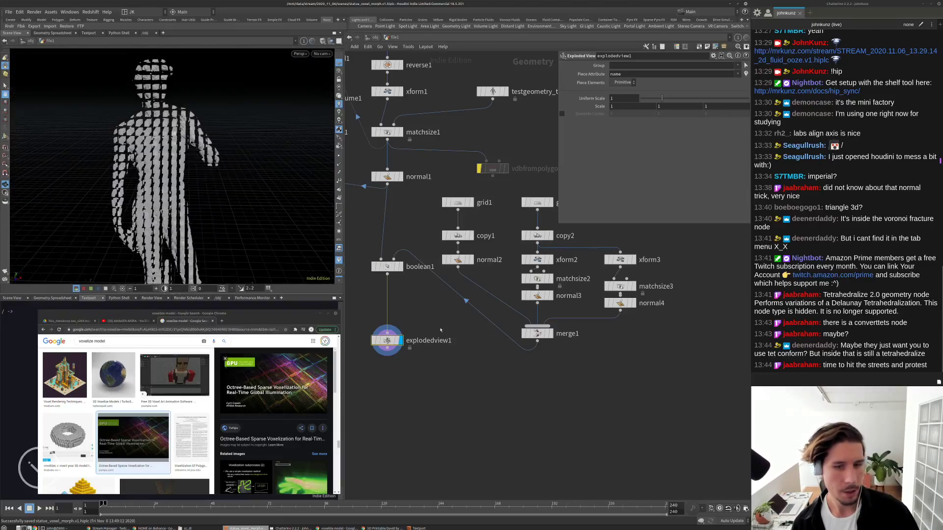
Insert an Assemble node between boolean1 and explodedview1 and display it.
middle_click_drag(441, 327, 469, 286)
middle_click(420, 228)
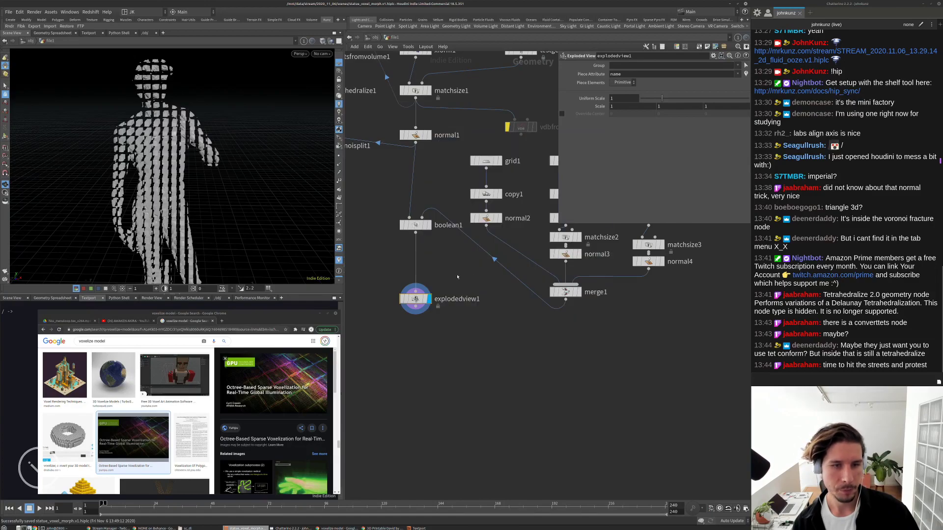
scroll(491, 197, "down", 2)
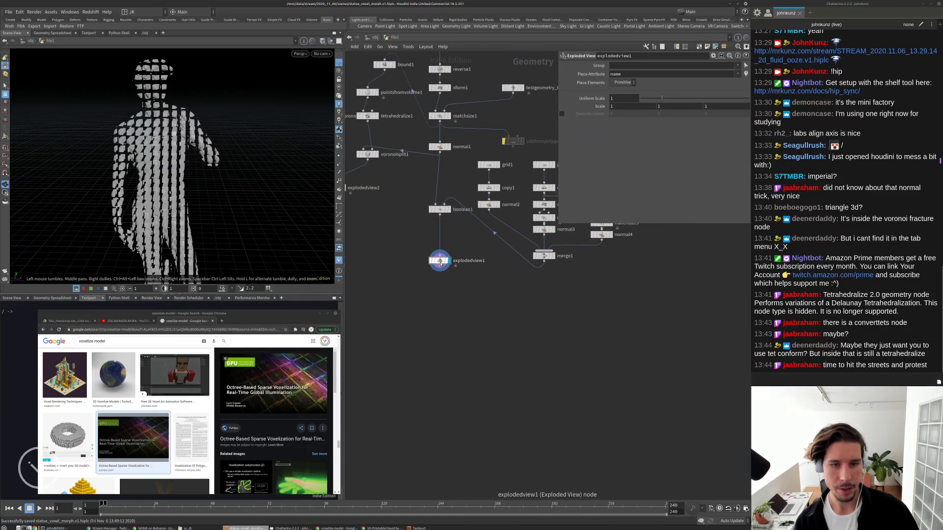
scroll(431, 229, "up", 5)
key("Tab")
type("as")
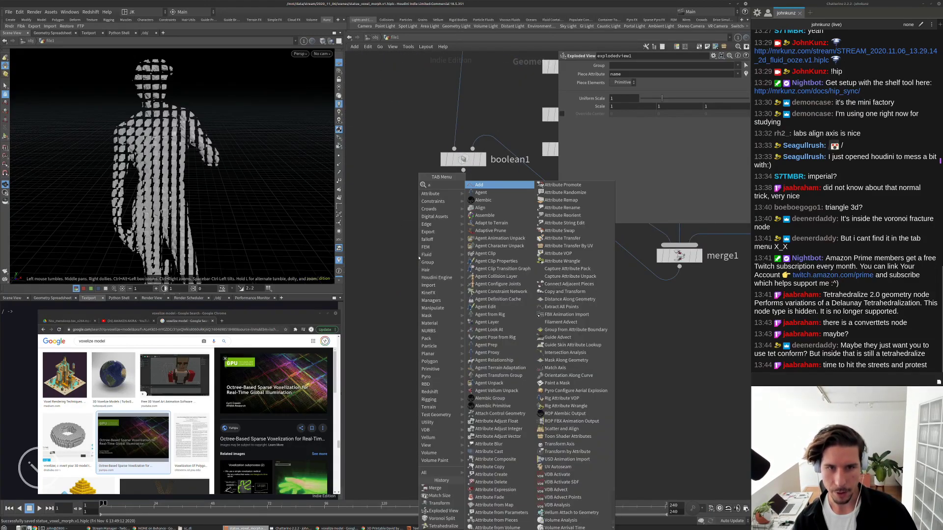
left_click(508, 188)
left_click(488, 214)
left_click(464, 234)
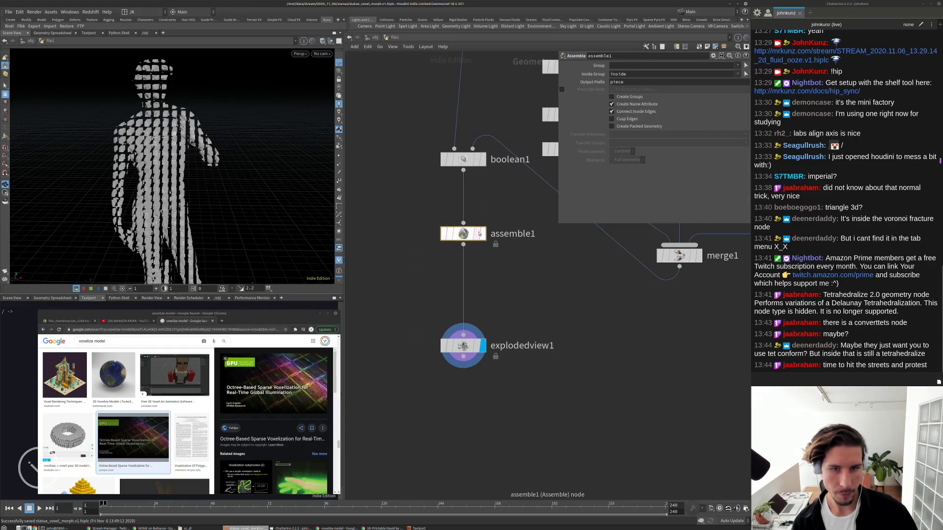
left_click(482, 234)
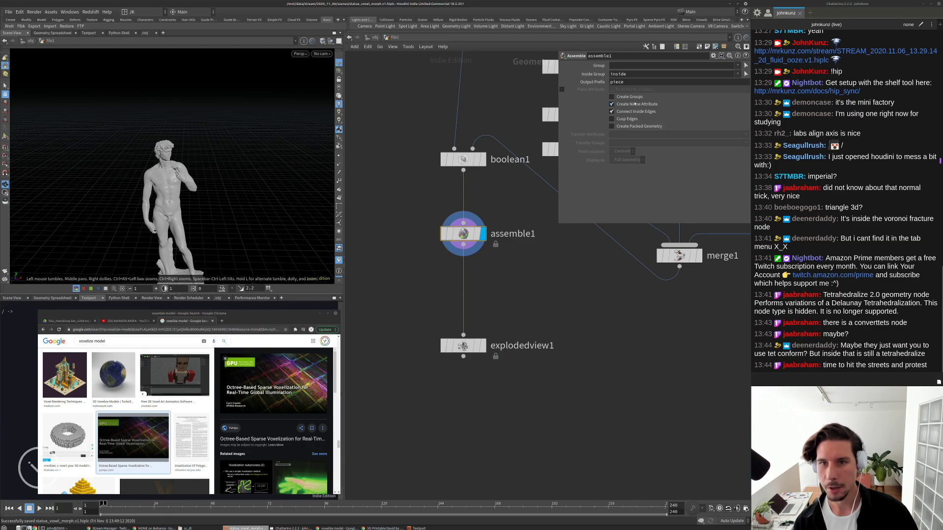
Enable Create Packed Geometry on assemble1, then check its node info and inspect the statue's torso.
left_click(622, 126)
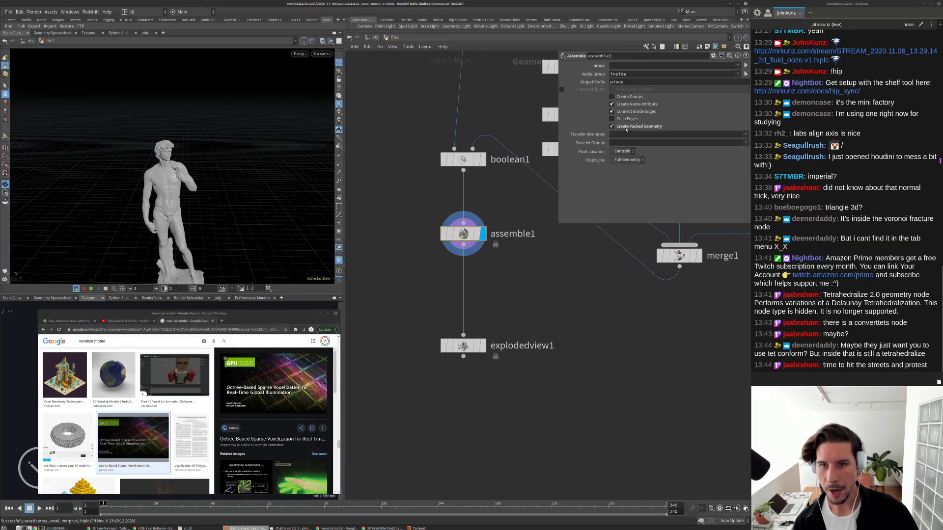
middle_click(459, 237)
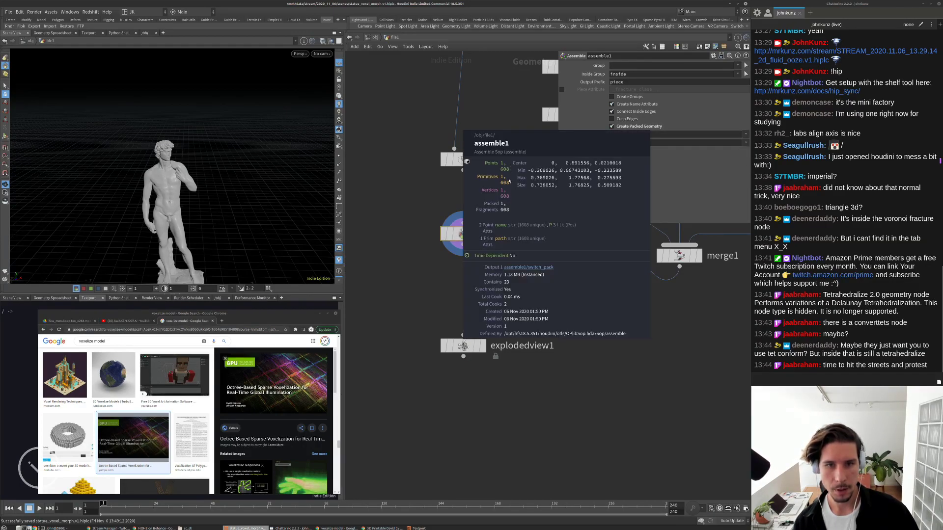
scroll(254, 148, "up", 8)
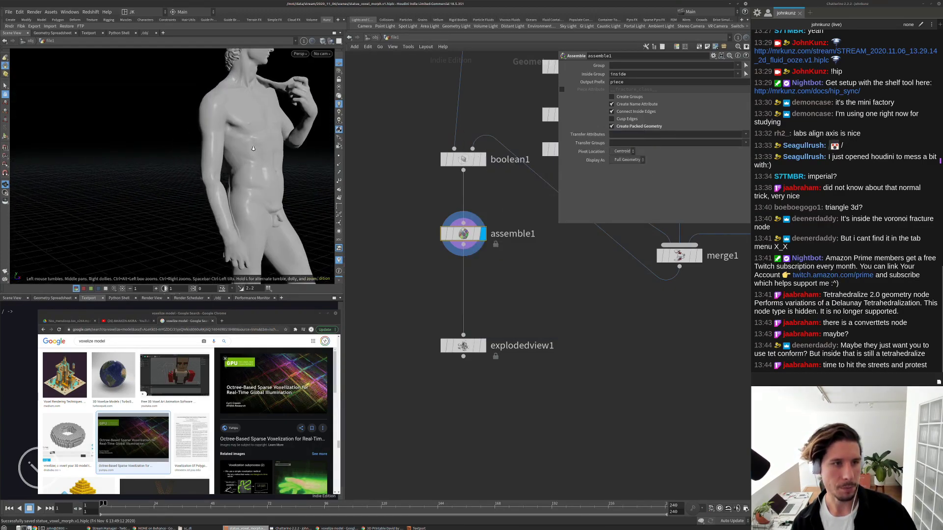
scroll(253, 149, "up", 6)
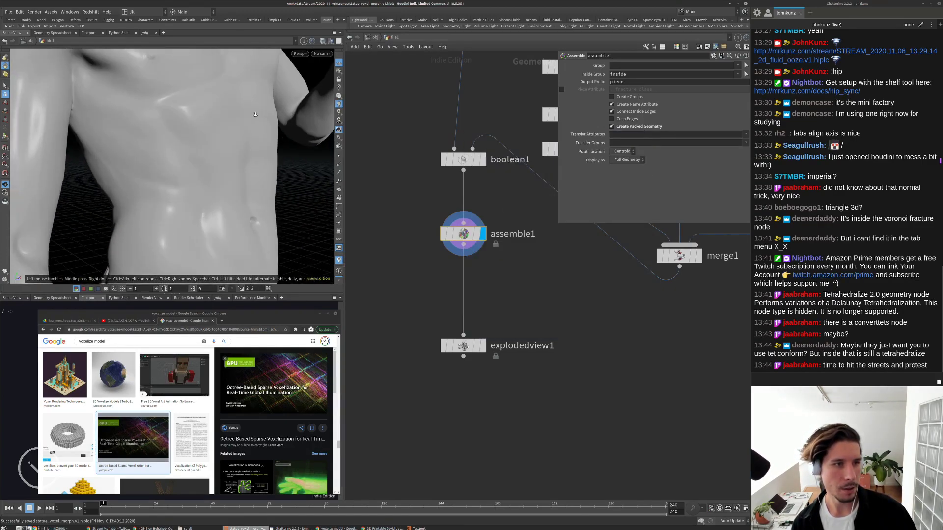
Add a Point Jitter node branching off assemble1 and display it.
key("Tab")
type("jitter")
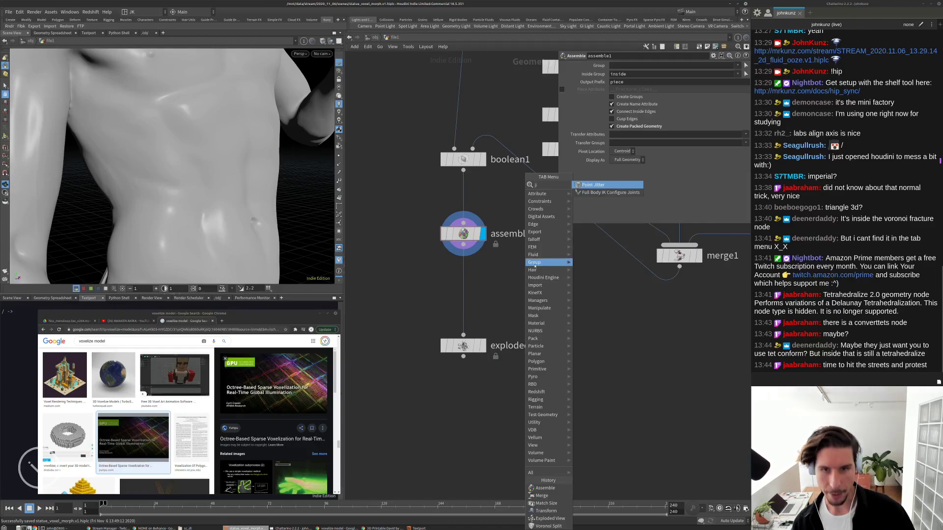
key("Return")
left_click(510, 248)
left_click_drag(510, 253, 473, 240)
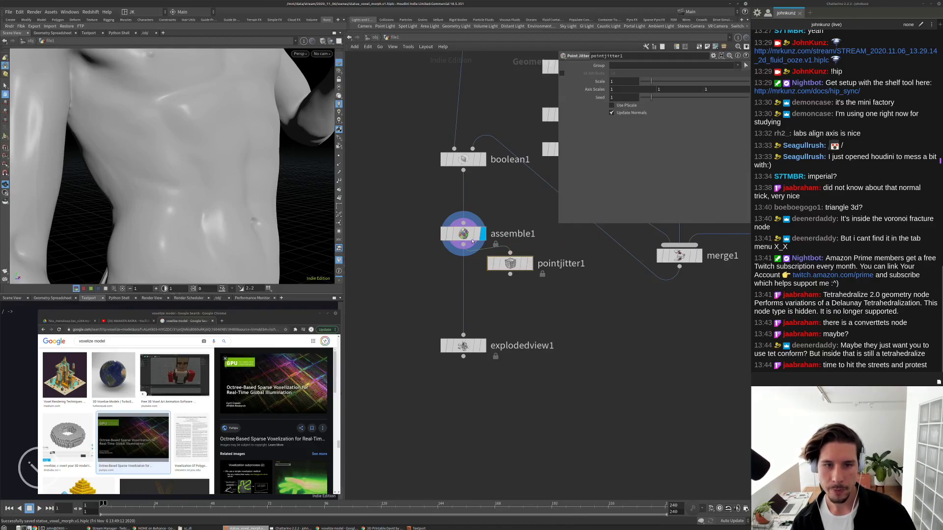
left_click(531, 267)
left_click_drag(513, 265, 523, 282)
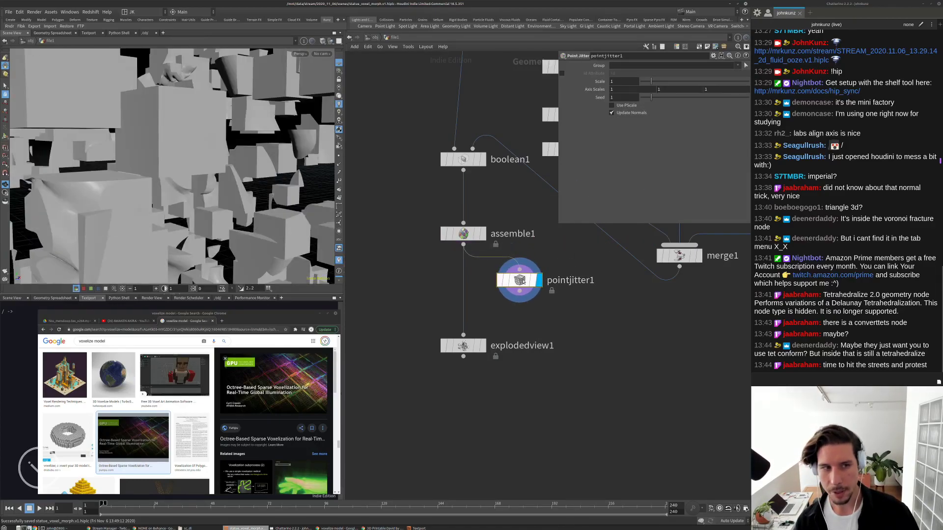
Set pointjitter1's scale to 0.05 and inspect the scattered blocks around the statue's head and torso.
middle_click(463, 235)
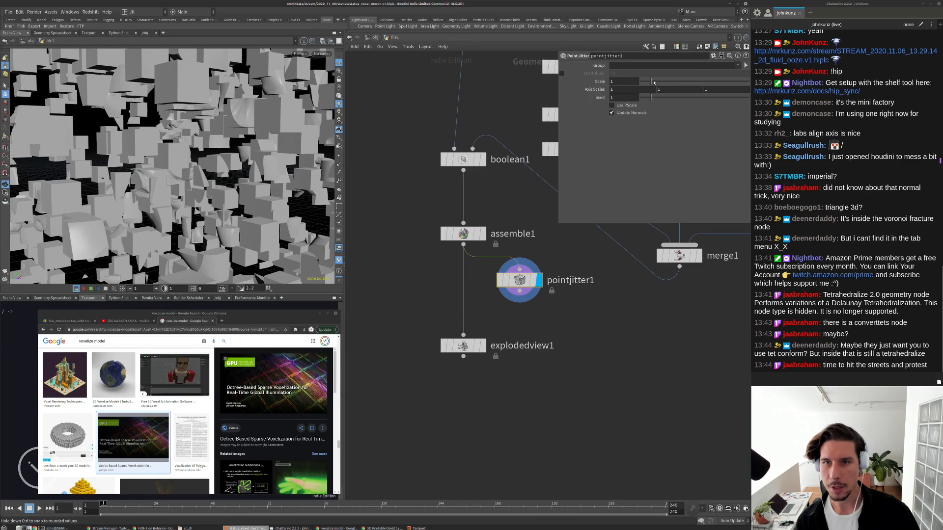
left_click_drag(644, 83, 642, 84)
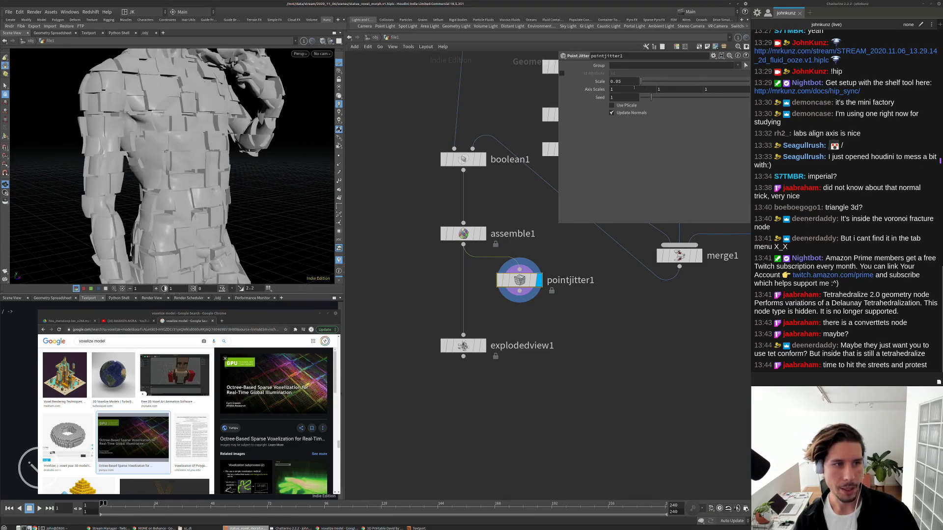
left_click_drag(165, 170, 160, 165)
left_click_drag(208, 121, 199, 186)
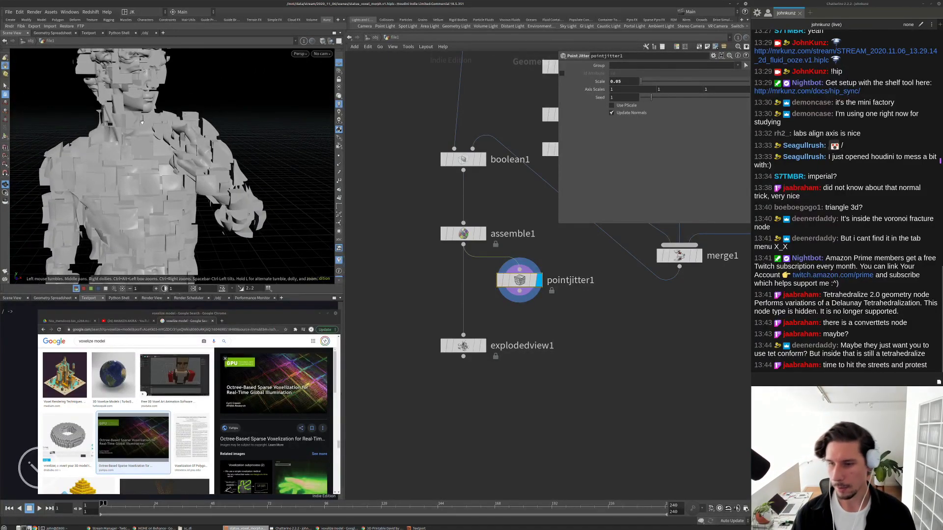
left_click_drag(130, 139, 168, 105)
left_click_drag(236, 101, 285, 203)
scroll(209, 149, "up", 5)
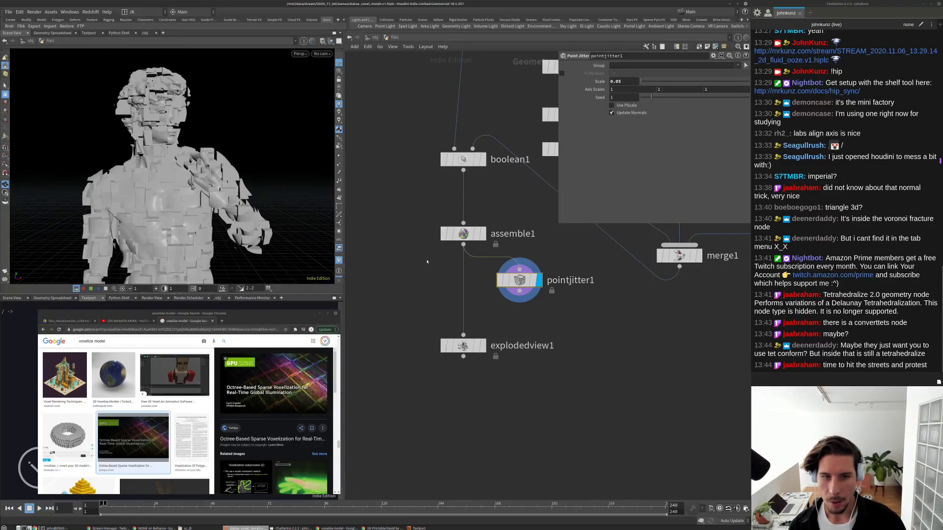
Switch the display back to assemble1 to compare the intact statue with the jittered one.
middle_click_drag(430, 258, 459, 238)
scroll(462, 236, "down", 1)
right_click_drag(172, 189, 195, 198)
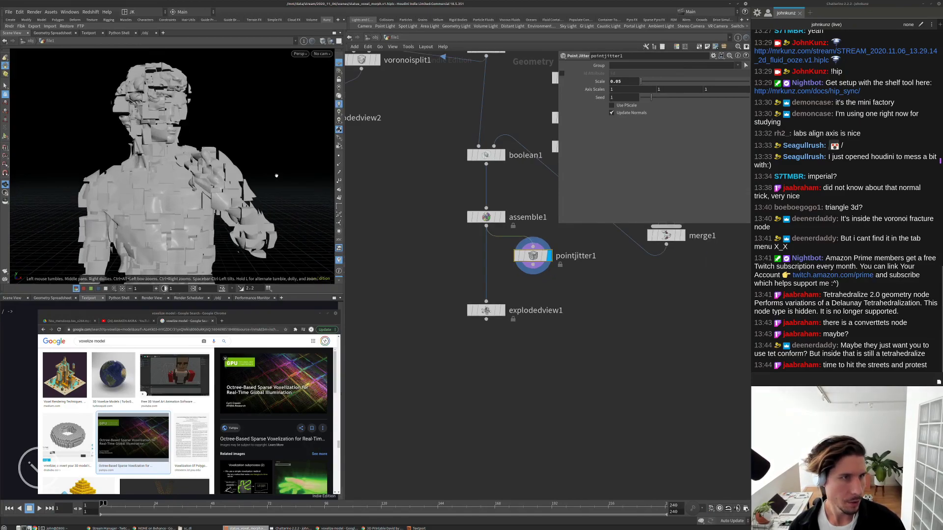
left_click(501, 217)
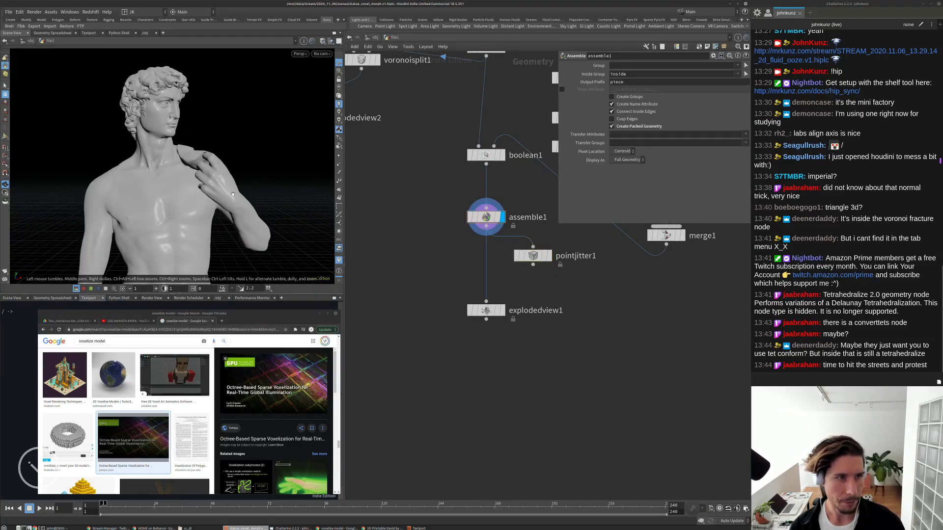
Add a Sphere node beside assemble1 and display it.
middle_click_drag(496, 295, 520, 276)
key("Tab")
type("sphere")
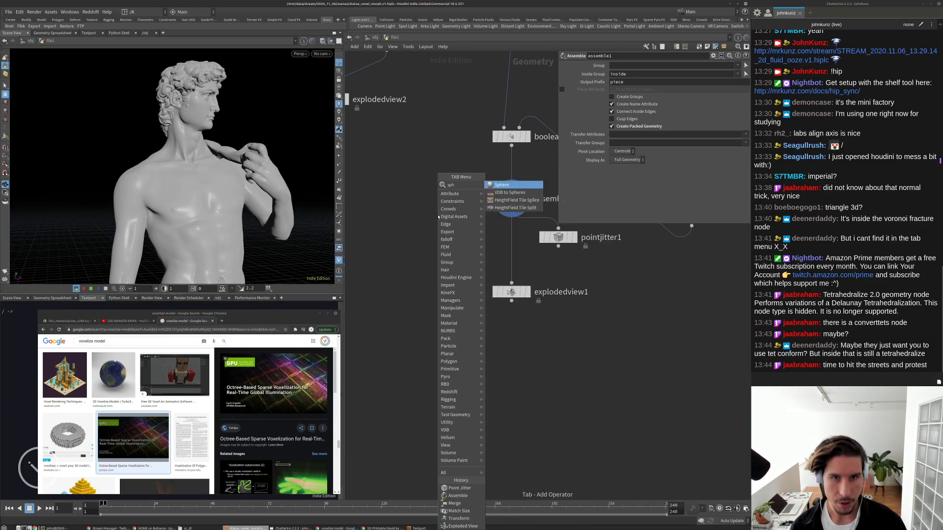
key("Return")
left_click(439, 217)
left_click(453, 217)
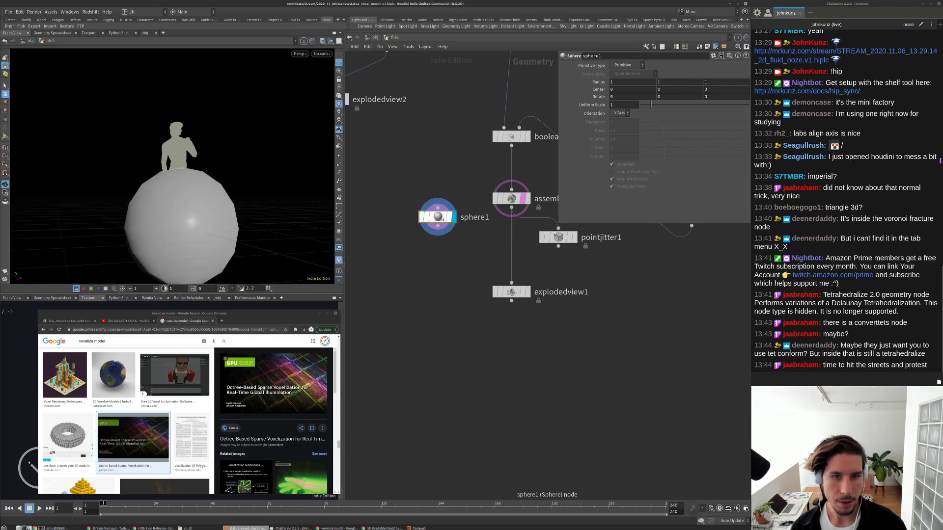
Set sphere1's center to -0.1, 1.1, 0.3 and its uniform scale to 0.18, placing it in front of the statue.
double_click(665, 89)
type("1.1")
key("Return")
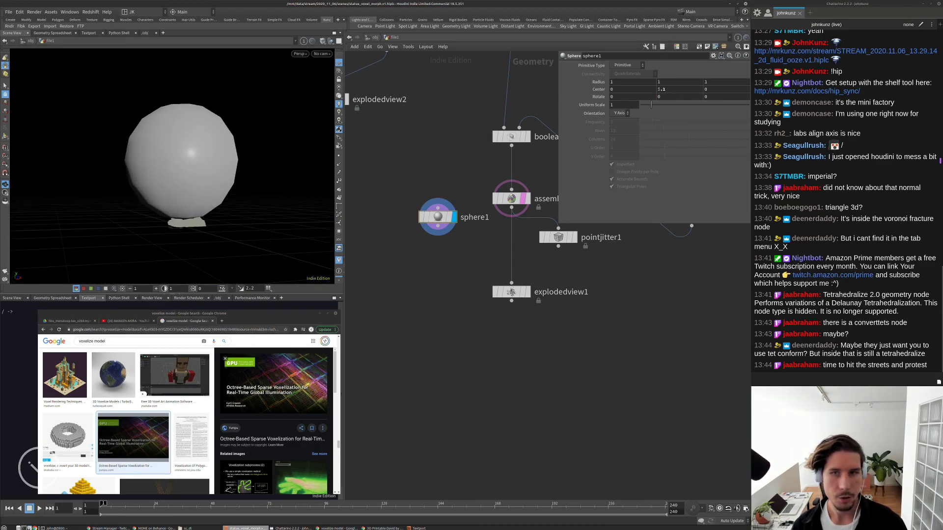
left_click_drag(646, 104, 642, 105)
left_click_drag(187, 147, 195, 147)
scroll(195, 147, "up", 3)
mouse_move(628, 89)
middle_mouse_down()
mouse_move(599, 89)
mouse_move(623, 89)
middle_mouse_up()
mouse_move(711, 90)
middle_mouse_down()
mouse_move(697, 90)
mouse_move(728, 93)
middle_mouse_up()
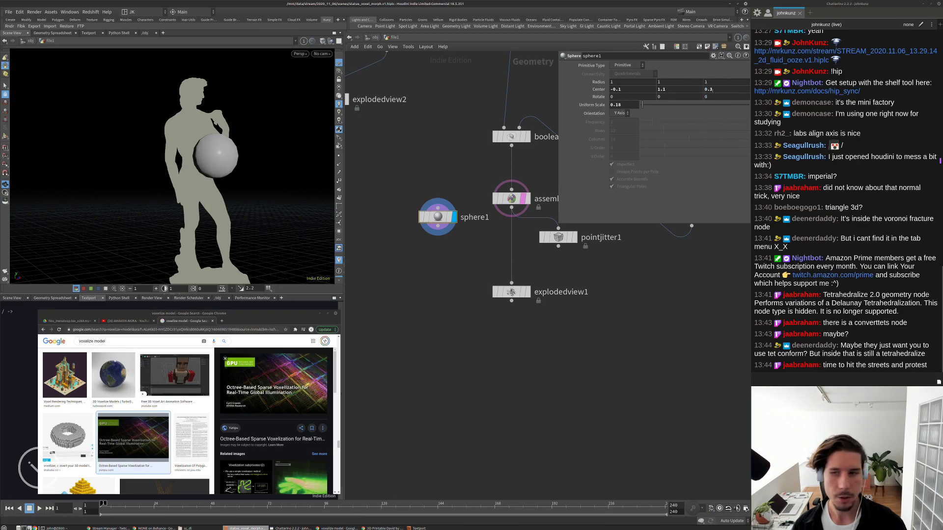
left_click_drag(224, 177, 260, 178)
right_click_drag(261, 179, 279, 219)
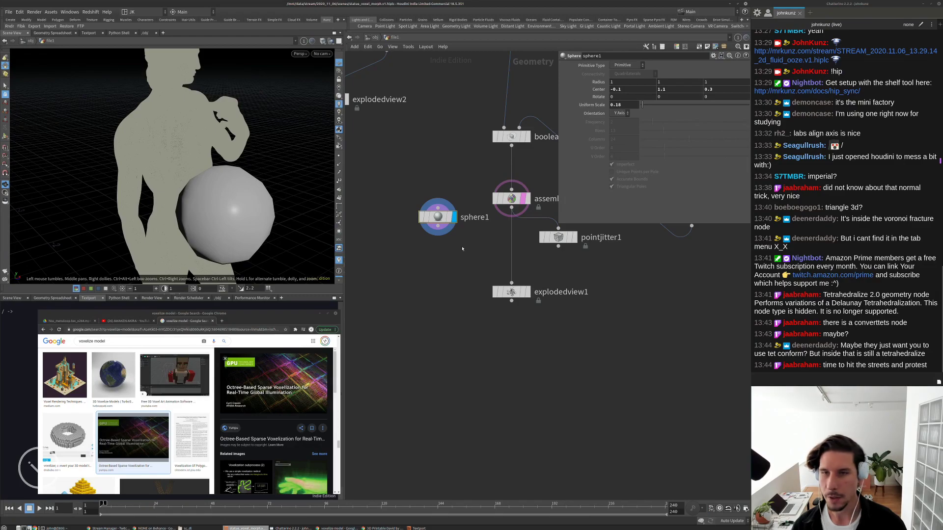
Add an Attribute Noise node below sphere1, connected to its output.
left_click_drag(437, 220, 429, 213)
key("Tab")
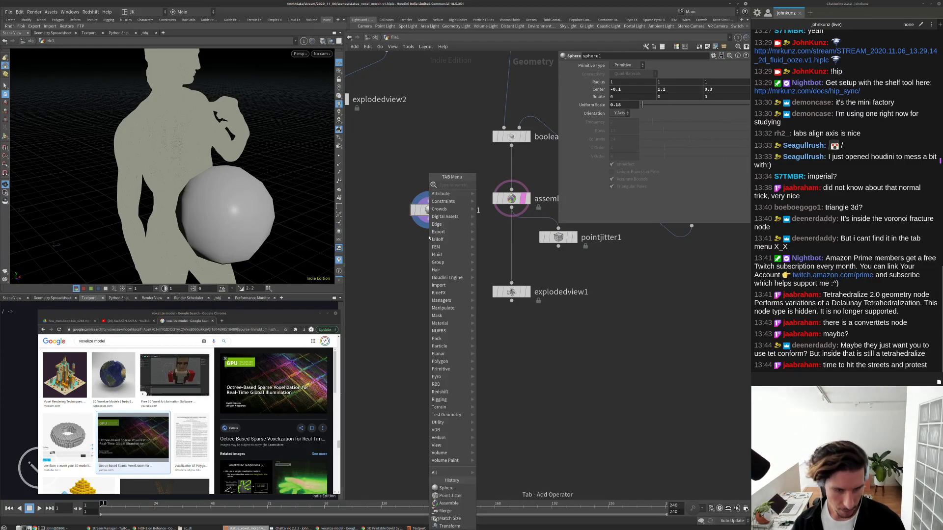
type("noi")
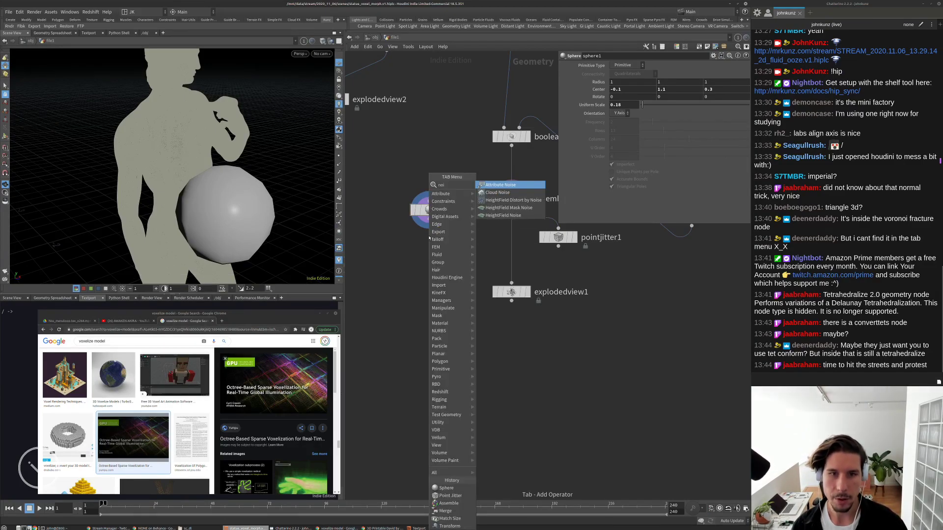
key("Return")
left_click(442, 258)
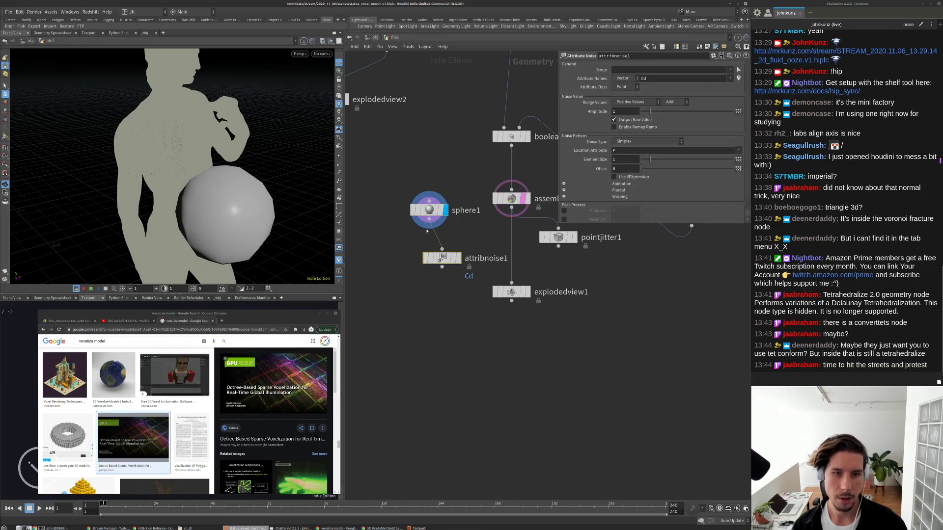
Display attribnoise1 directly below sphere1 and make it act on the P attribute.
left_click(458, 258)
left_click_drag(443, 261, 430, 241)
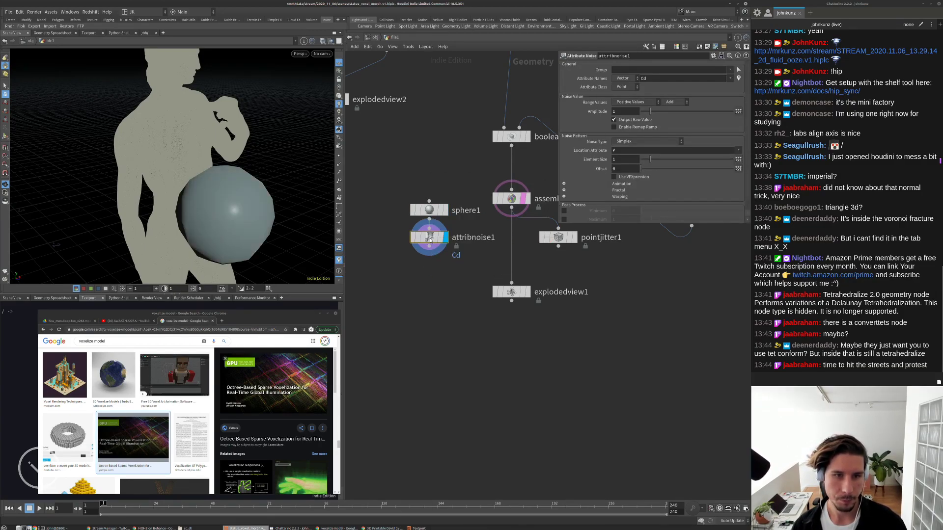
left_click(653, 77)
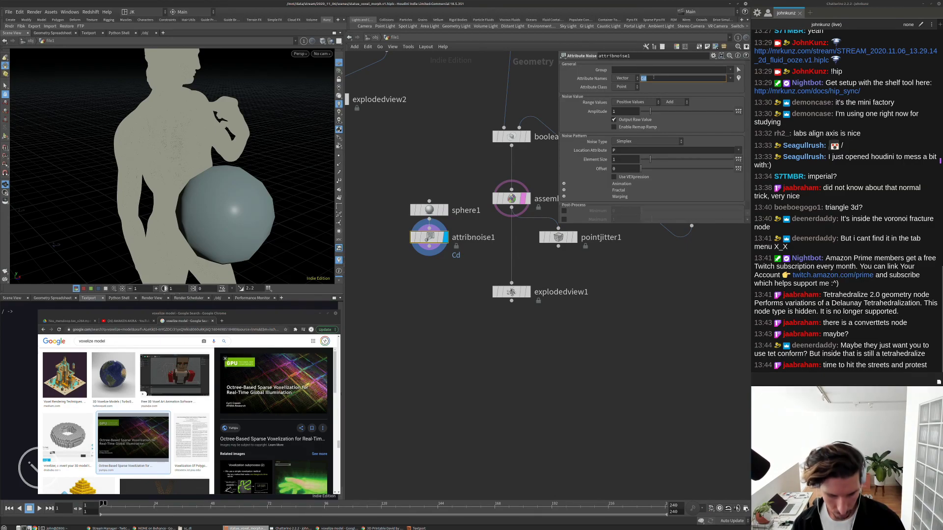
type("P")
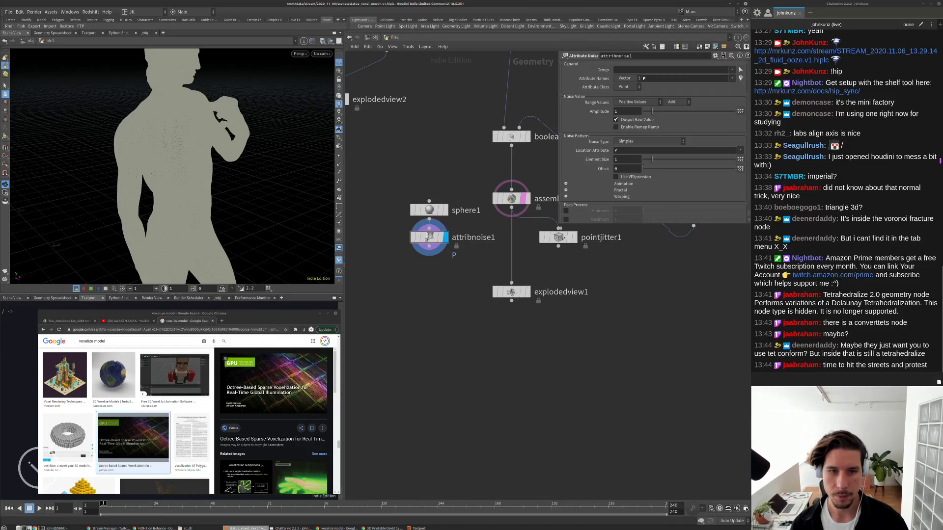
Set attribnoise1's range values to Zero Centered Values.
left_click_drag(560, 222, 564, 281)
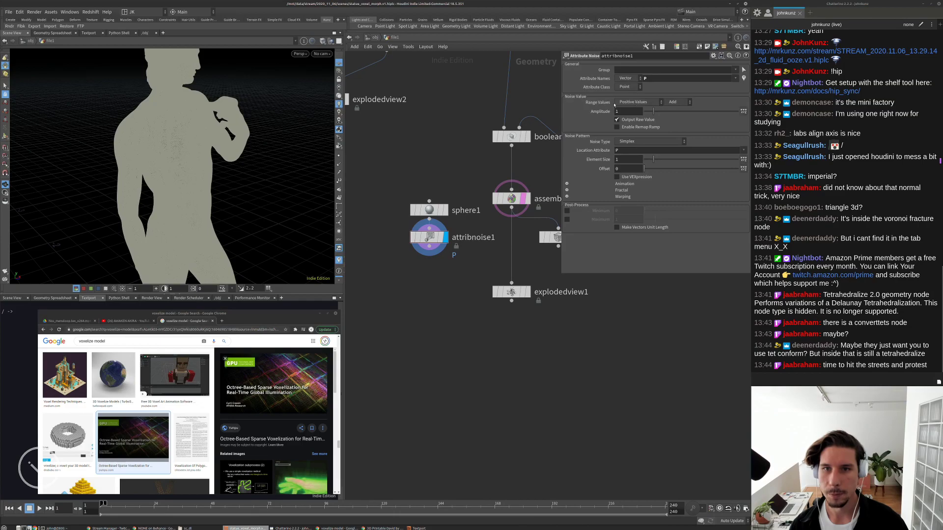
left_click(645, 102)
left_click(643, 118)
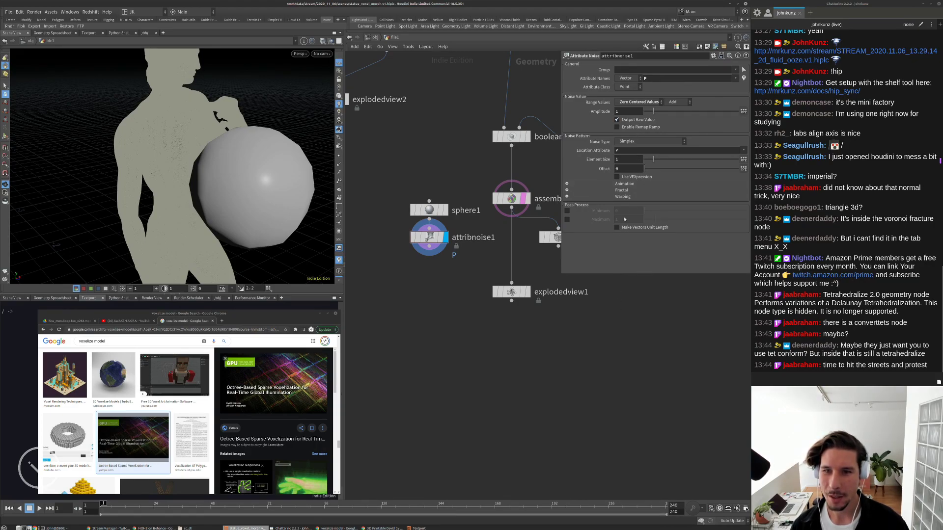
Enable Animate Noise on attribnoise1, play the animation to check the sphere's motion around the statue, and rewind.
left_click(567, 184)
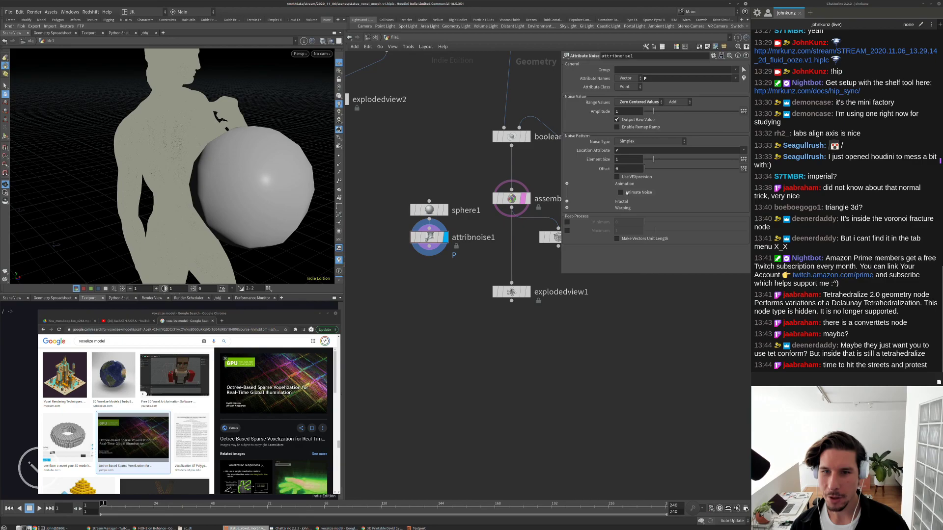
left_click(621, 192)
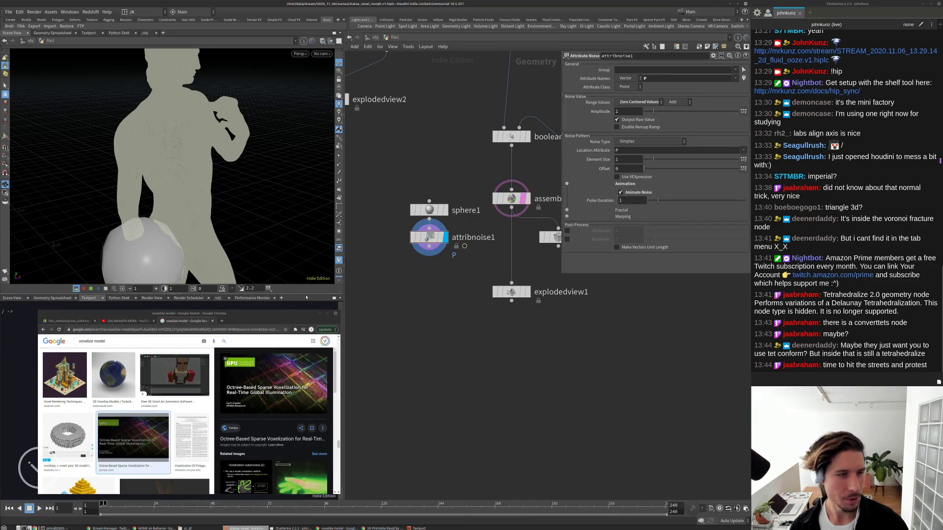
key("Up")
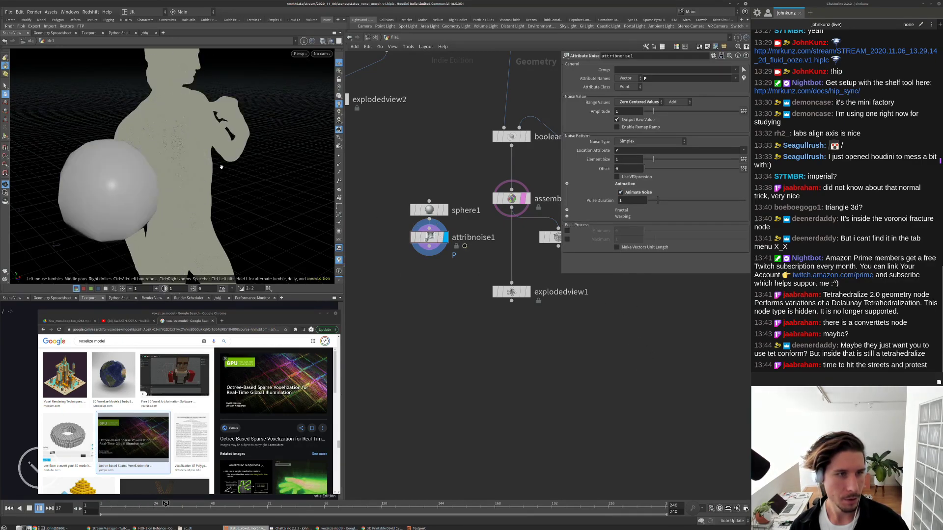
scroll(219, 193, "down", 5)
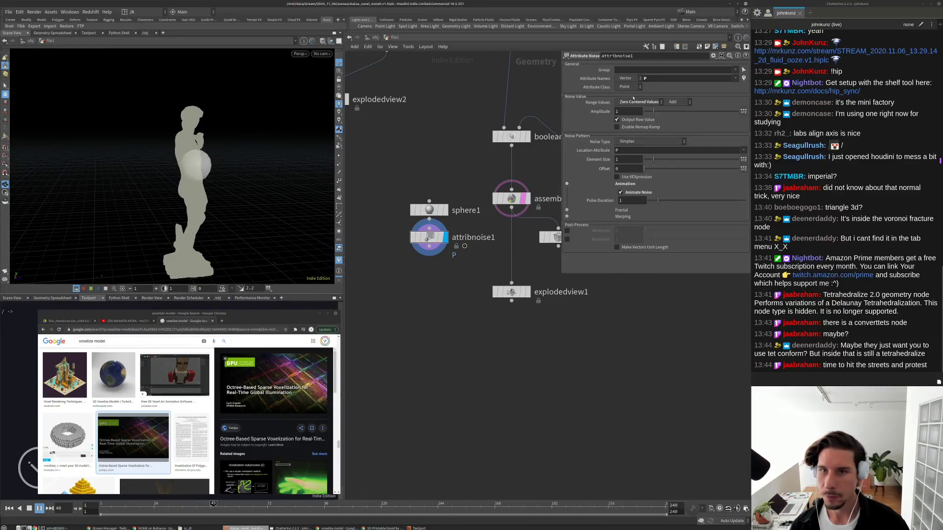
key("ctrl+Up")
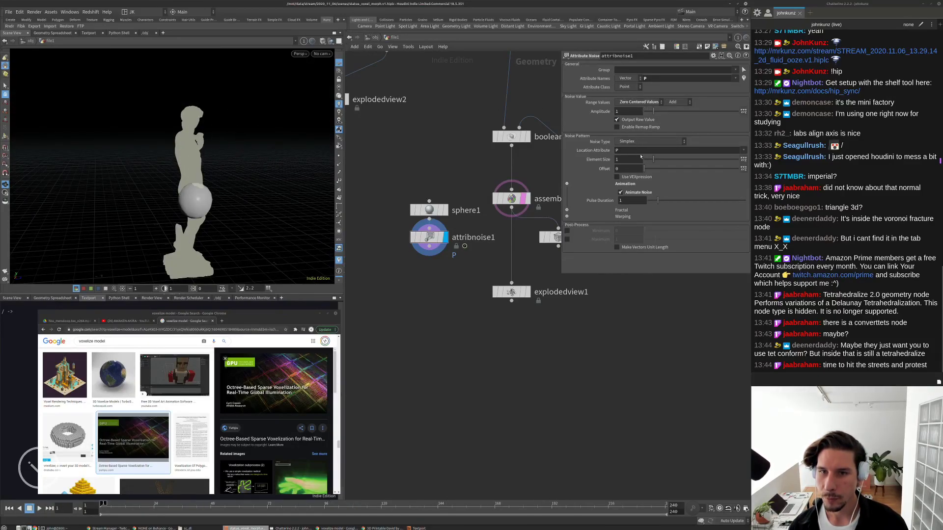
Try an element size of 2.69 and a fractal roughness of 0.202 on attribnoise1, and play the animation.
left_click_drag(659, 161, 669, 161)
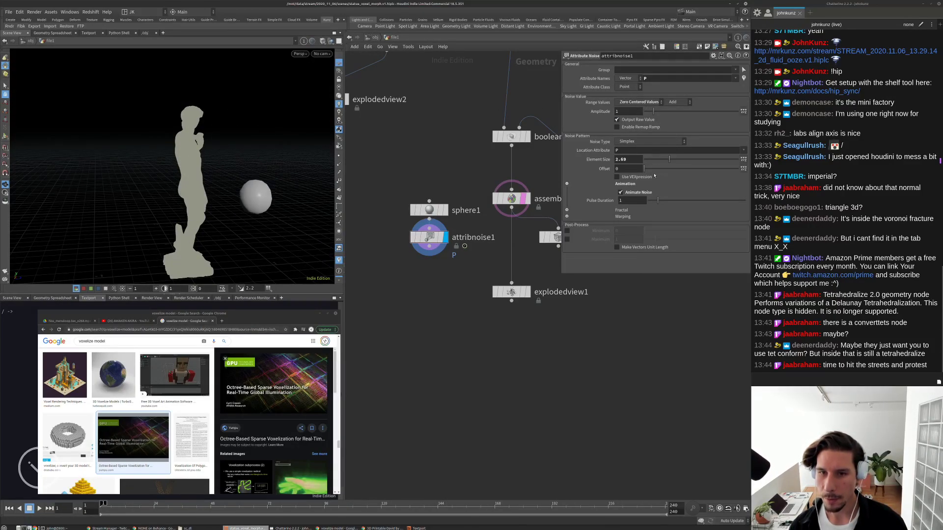
left_click(566, 211)
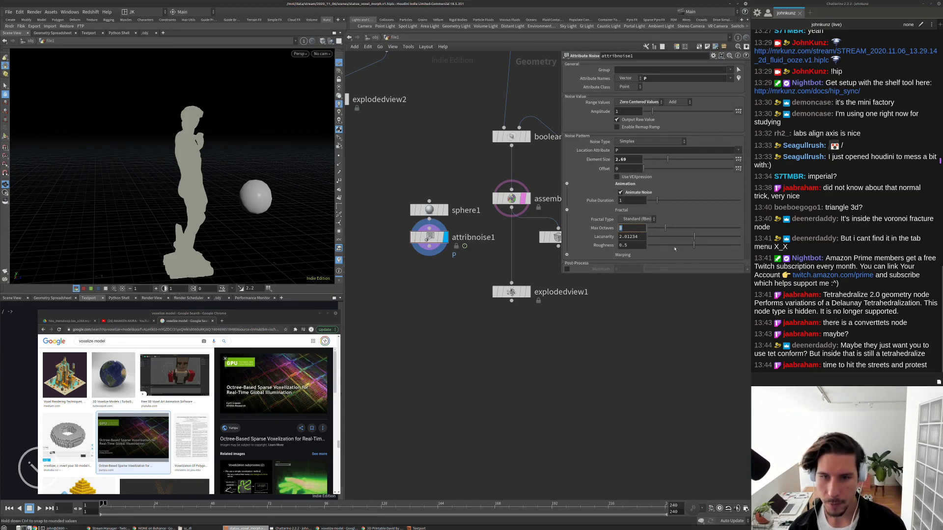
left_click(675, 246)
left_click_drag(666, 247, 666, 246)
key("Up")
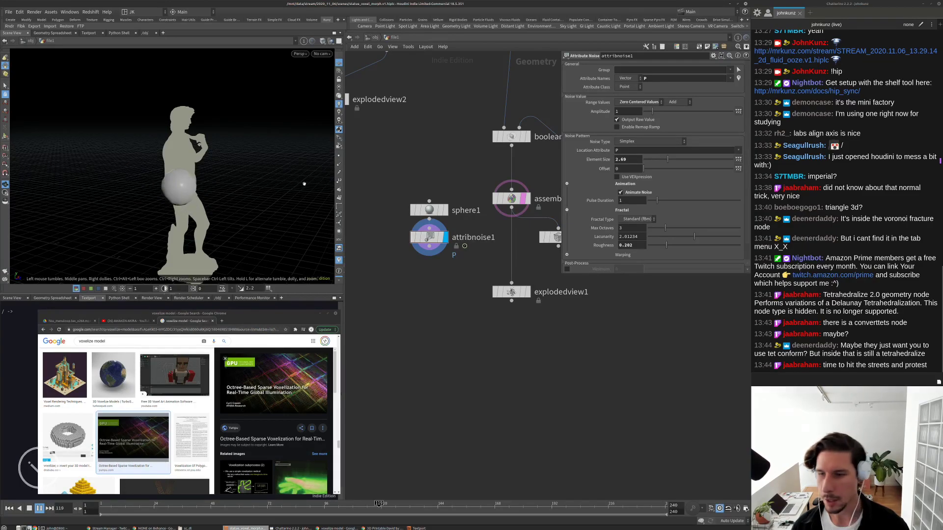
Try a noise amplitude of 0.5 with an element size of 5 during playback.
left_click(632, 245)
left_click(629, 112)
type(".5")
key("Return")
left_click(629, 159)
type("5")
key("Return")
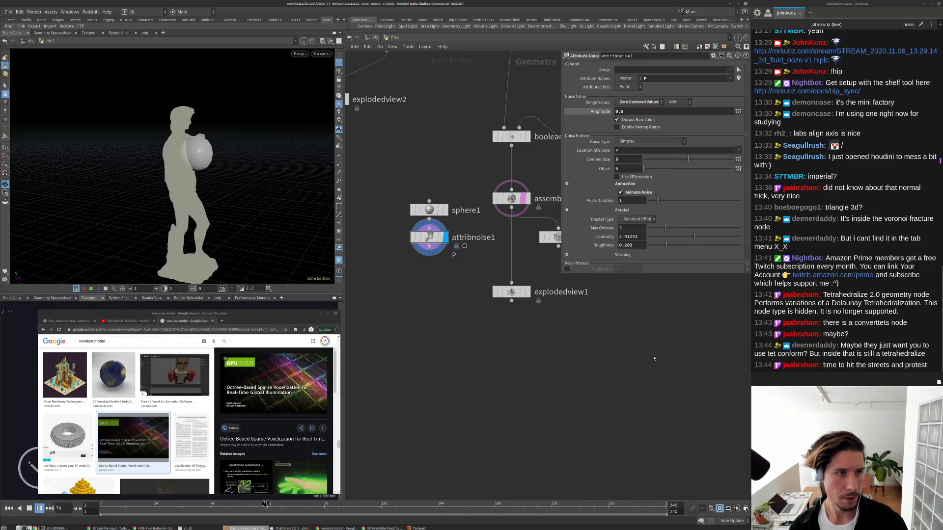
Set the noise pulse duration to 4 and the element size to 2.
left_click(632, 201)
type("4")
key("Return")
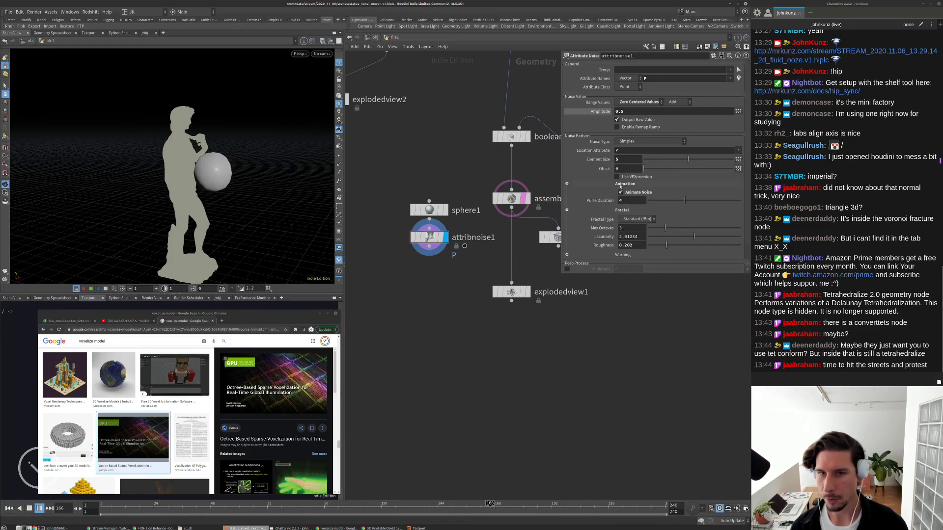
left_click(622, 160)
type("2")
key("Return")
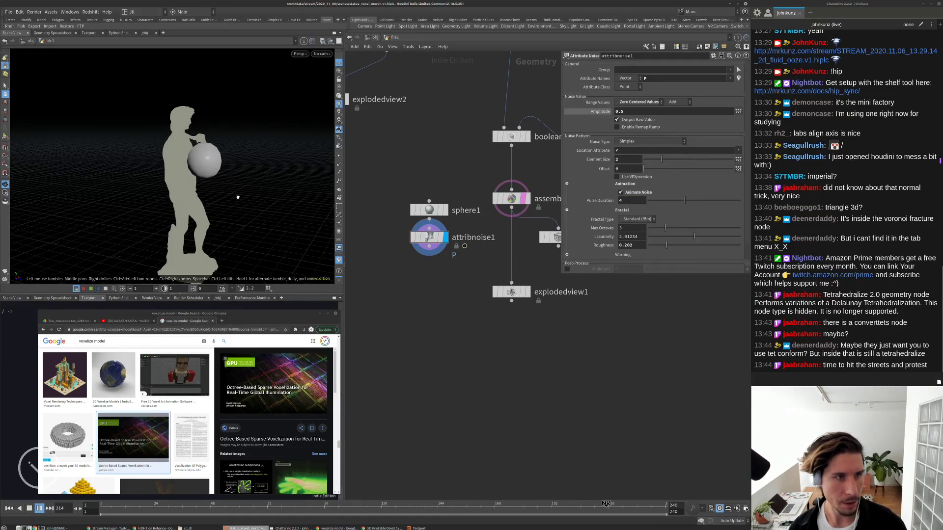
Set the fractal roughness to 0.35, try a noise amplitude of 2, and settle on an amplitude of 1.
left_click(630, 245)
type("0.35")
key("Return")
left_click(631, 112)
type("2")
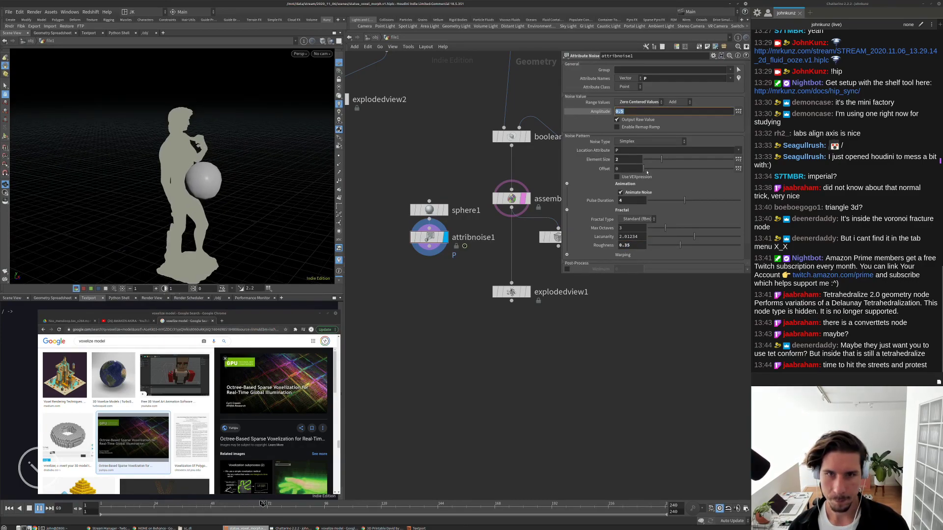
key("Return")
left_click(683, 112)
type("1")
key("Return")
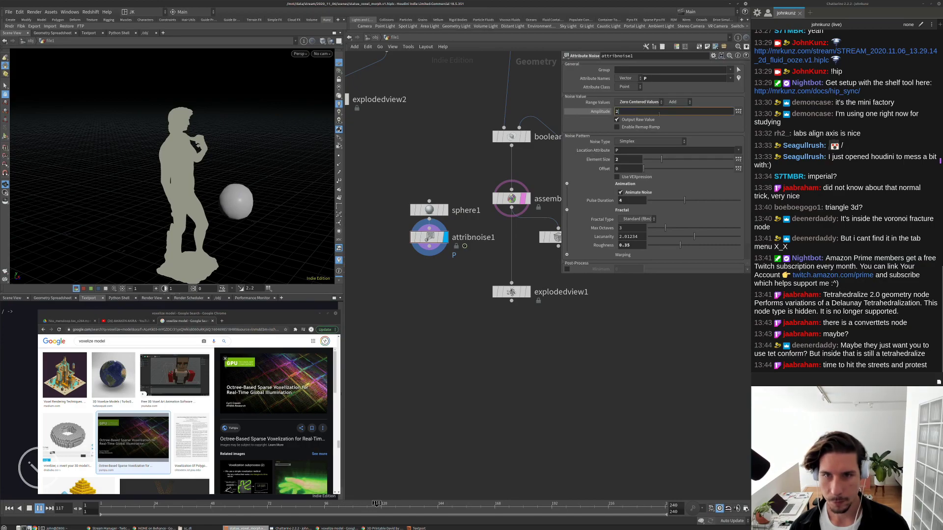
left_click_drag(162, 177, 207, 173)
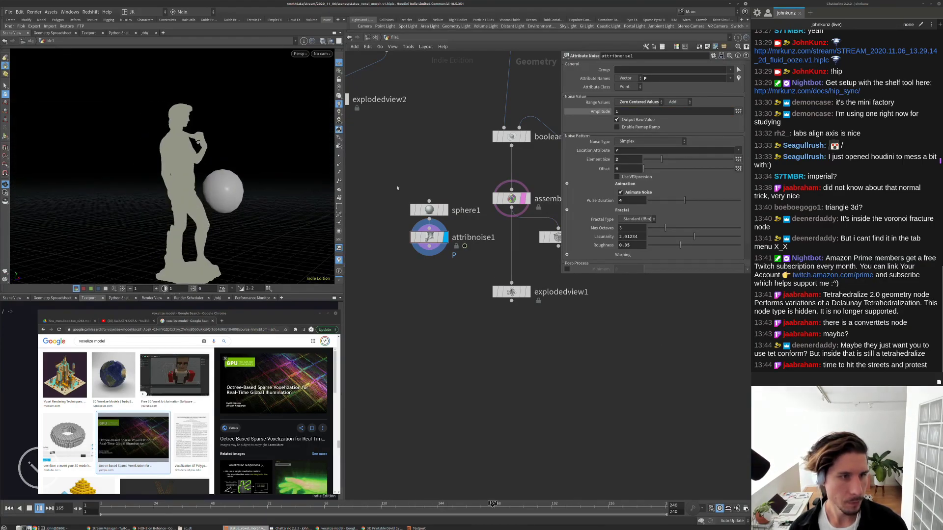
Restart the animation and try a noise offset of 25, settling on 256.
key("ctrl+Up")
left_click(631, 165)
type("25")
key("Return")
key("Up")
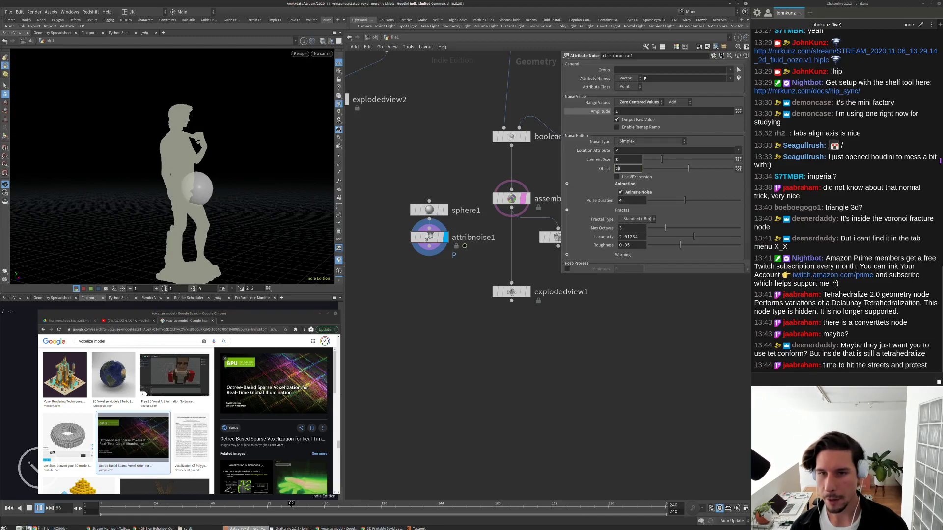
type("6")
key("Return")
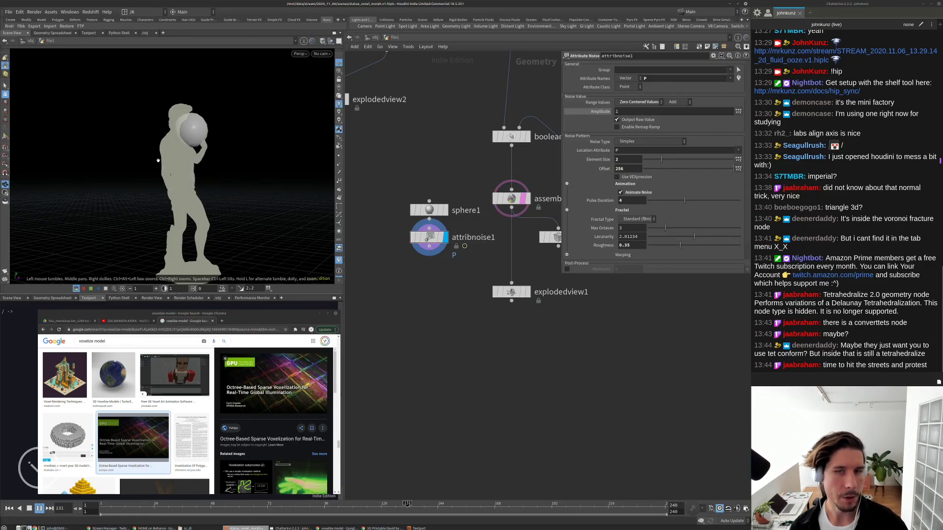
Stop and rewind the animation, and set sphere1's uniform scale to 0.25.
key("Down")
left_click(429, 209)
key("ctrl+Up")
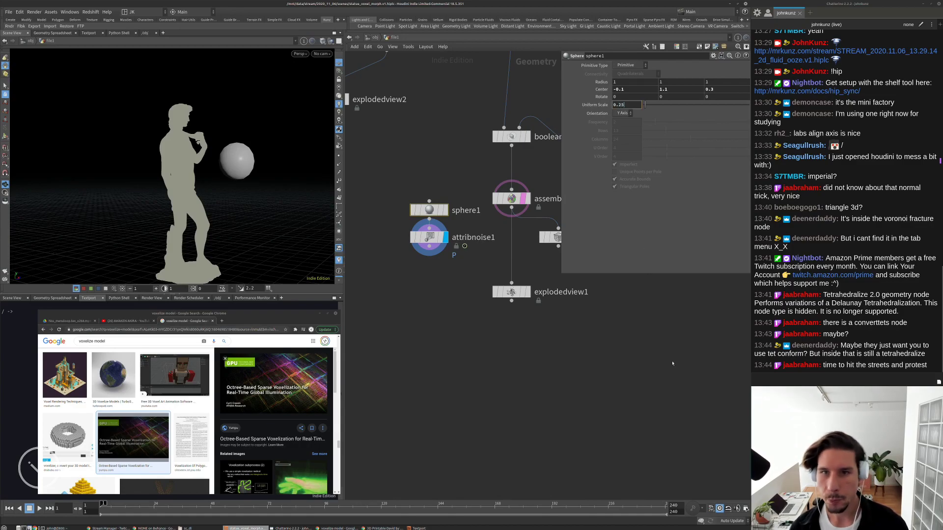
key("Return")
Space sphere1 and attribnoise1 further apart vertically to make room between them.
left_click_drag(431, 236, 431, 260)
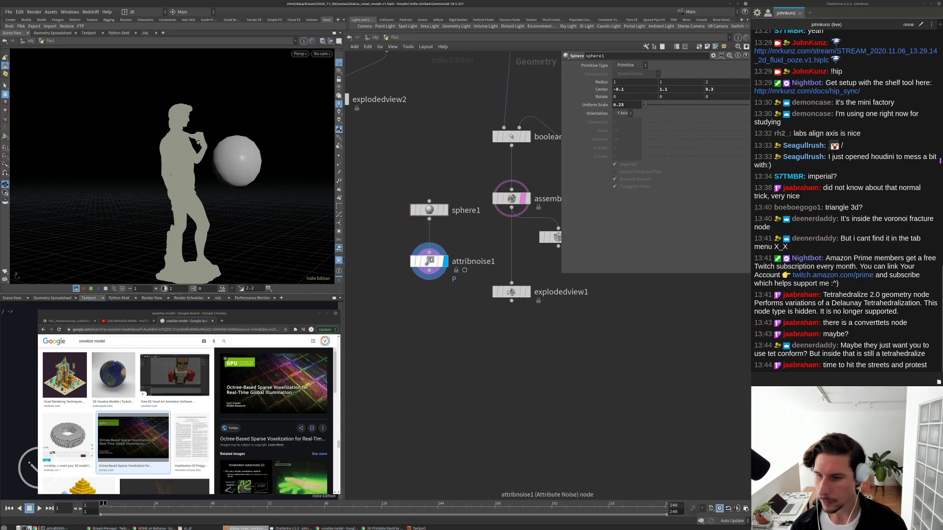
middle_click_drag(407, 243, 410, 268)
left_click_drag(433, 236, 432, 225)
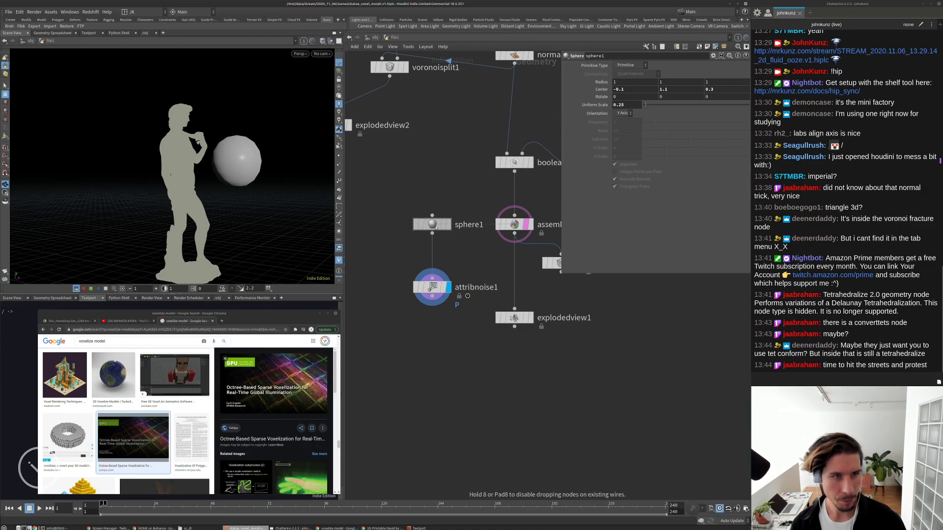
Search the operator list for "vdbfr" to pick a VDB conversion node for the sphere branch.
key("Tab")
type("vdbfr")
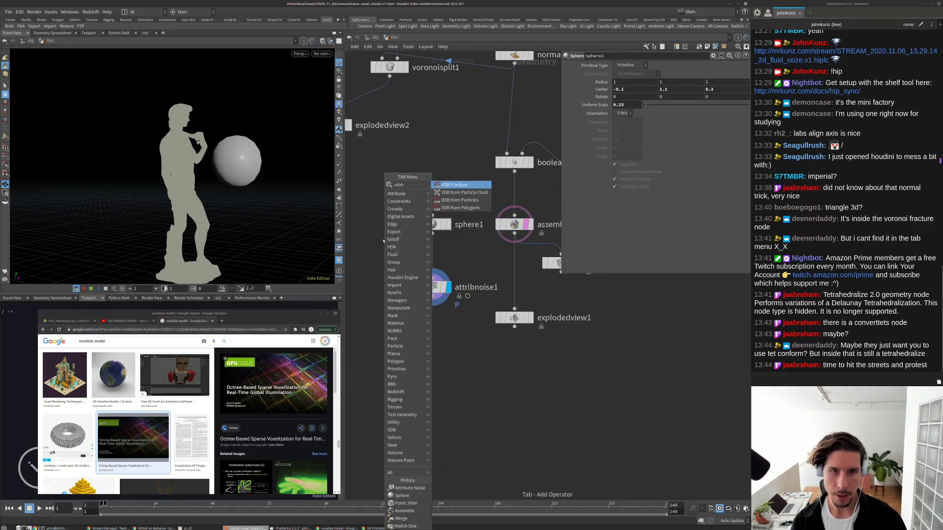
key("Down")
key("Down")
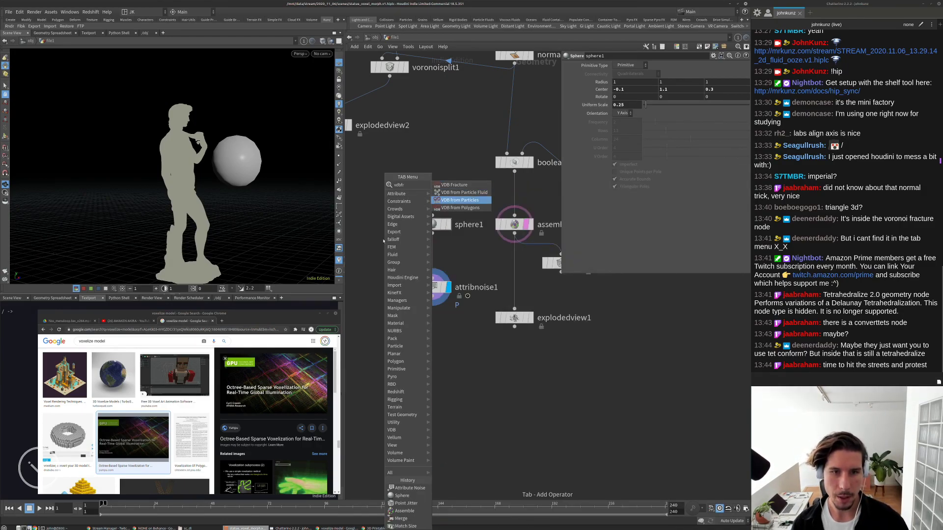
Insert a VDB from Polygons node between sphere1 and attribnoise1.
key("Down")
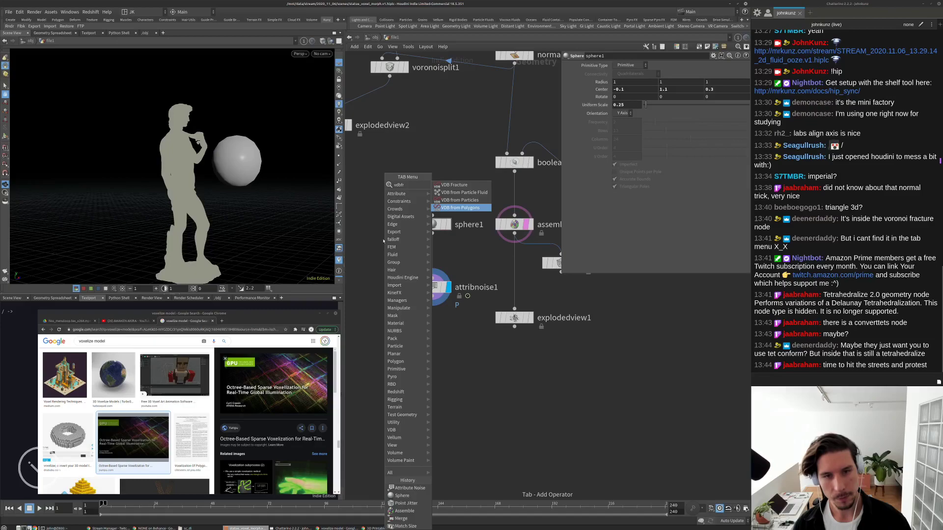
key("Return")
left_click(375, 231)
left_click_drag(421, 249, 432, 253)
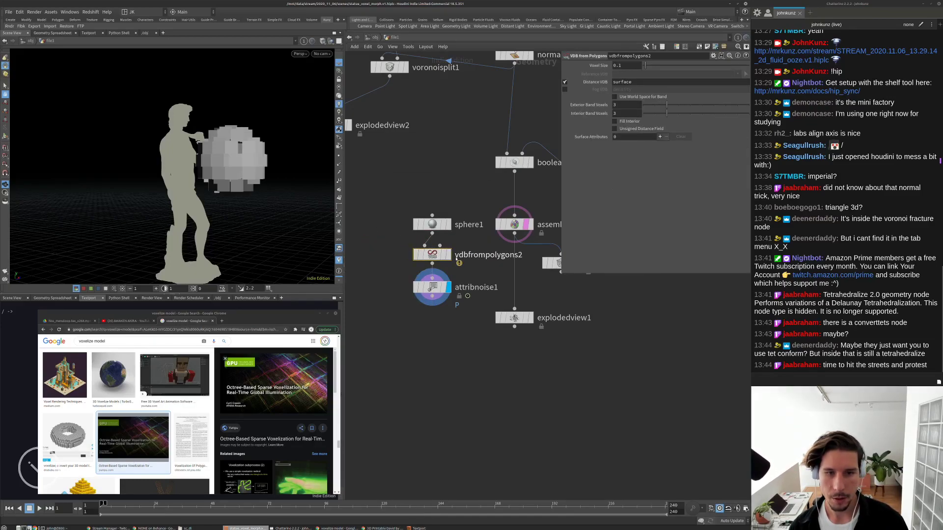
Set the voxel size of vdbfrompolygons2 to 0.05 and inspect the node's geometry info.
left_click(448, 255)
double_click(620, 65)
type("05")
key("Return")
middle_click_drag(421, 361, 470, 355)
middle_click(477, 248)
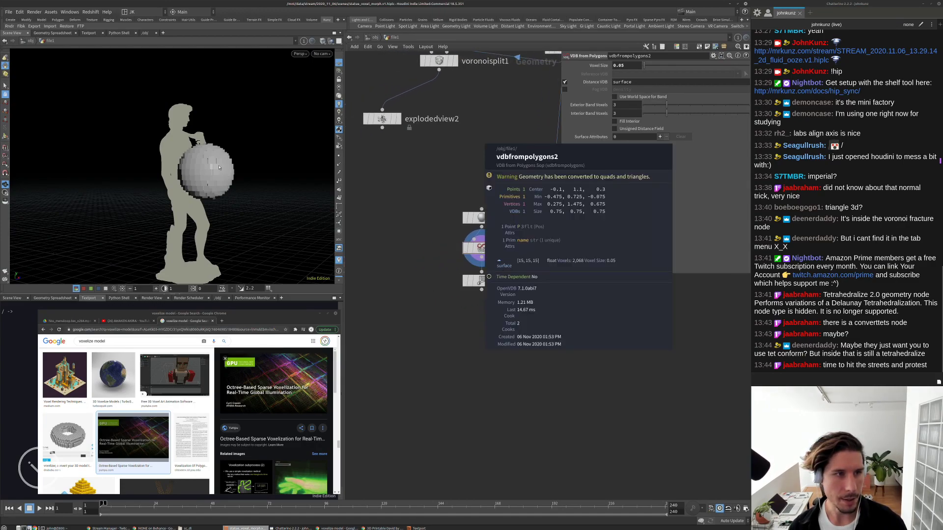
Add a Volume Slice node fed by vdbfrompolygons2 and display its result.
scroll(184, 187, "up", 6)
mouse_move(185, 187)
left_mouse_down()
mouse_move(221, 181)
mouse_move(189, 187)
left_mouse_up()
key("Tab")
type("sli")
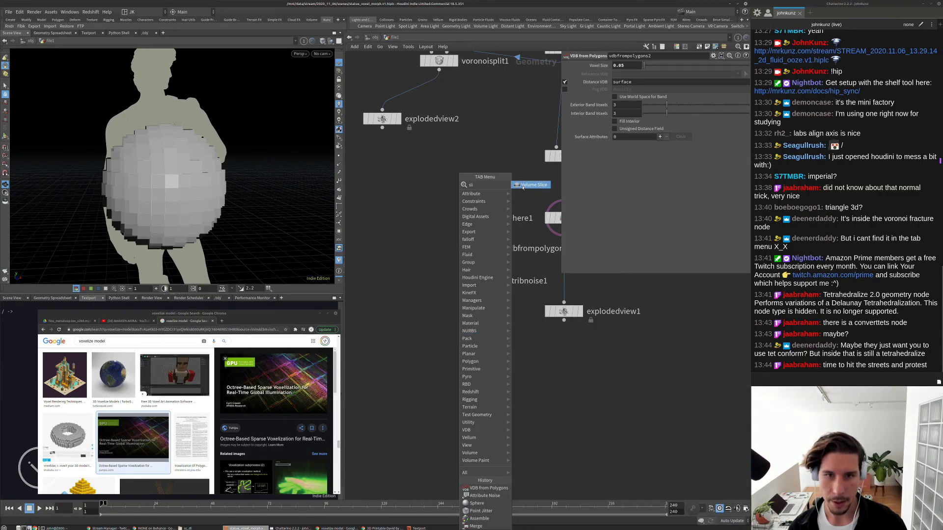
left_click(533, 185)
left_click(432, 262)
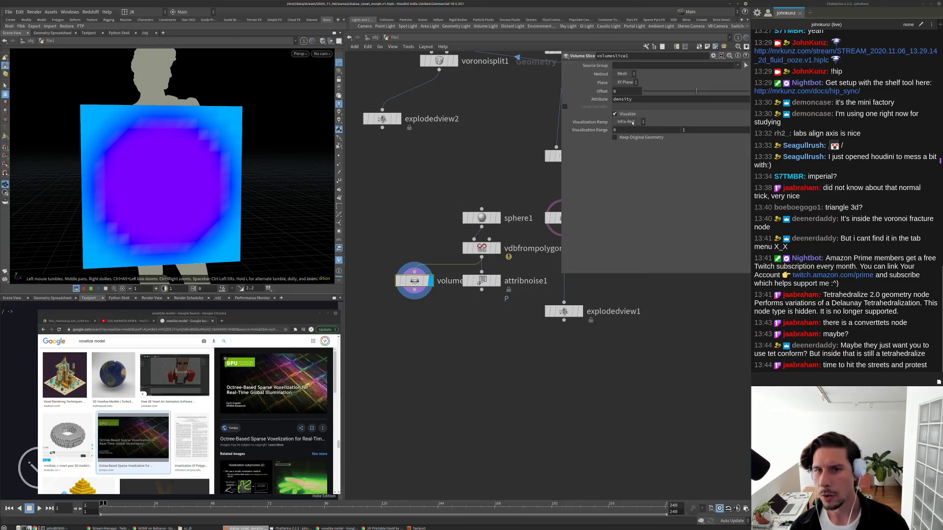
Set the volume slice's visualization ramp to No Mapping and its visualization range to -0.3 through 1.7.
left_click(628, 121)
left_click(628, 118)
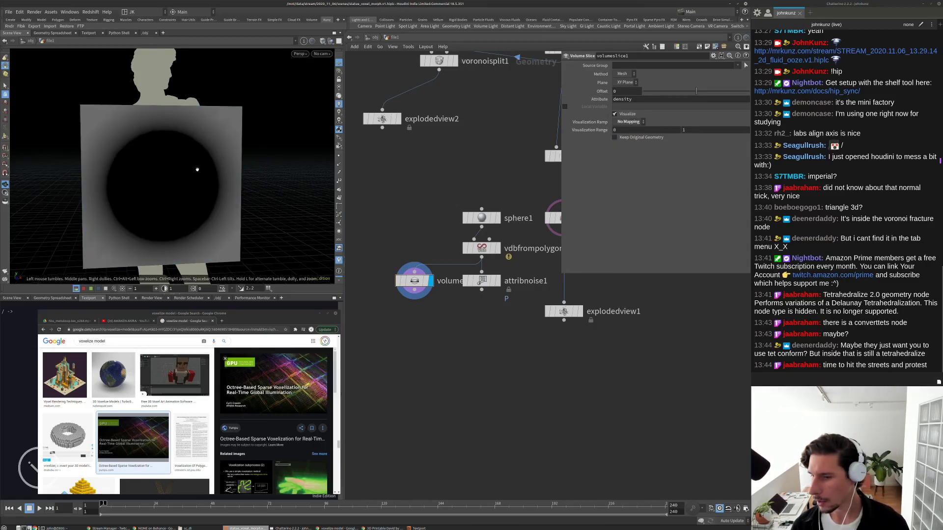
left_click_drag(197, 169, 159, 149)
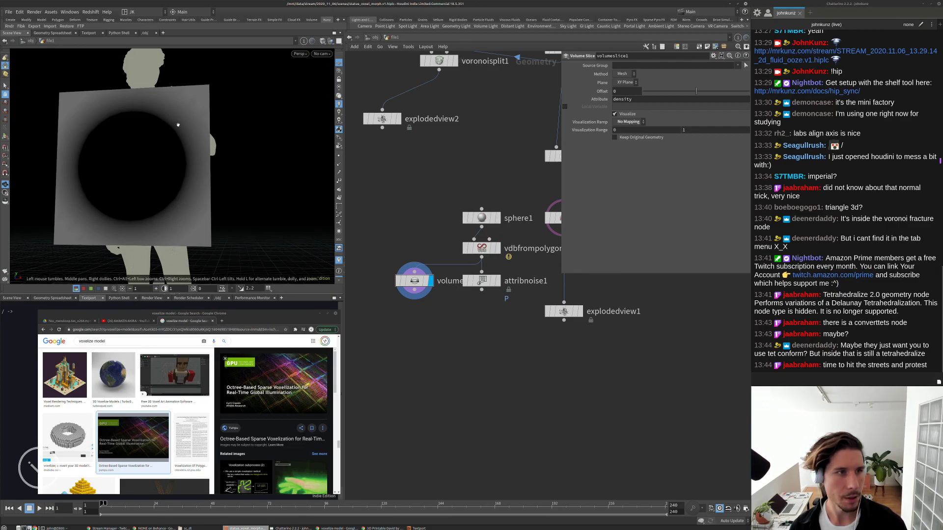
scroll(170, 135, "up", 2)
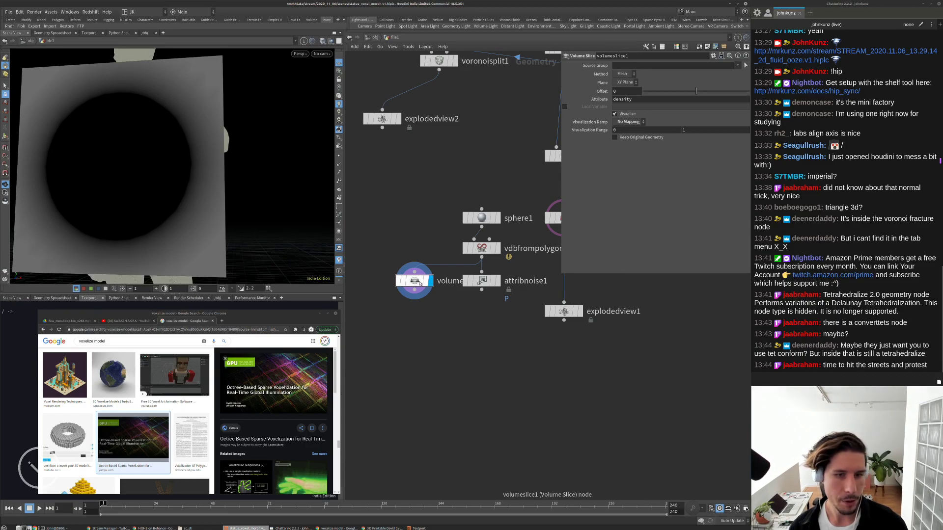
mouse_move(636, 129)
middle_mouse_down()
mouse_move(661, 130)
mouse_move(619, 131)
middle_mouse_up()
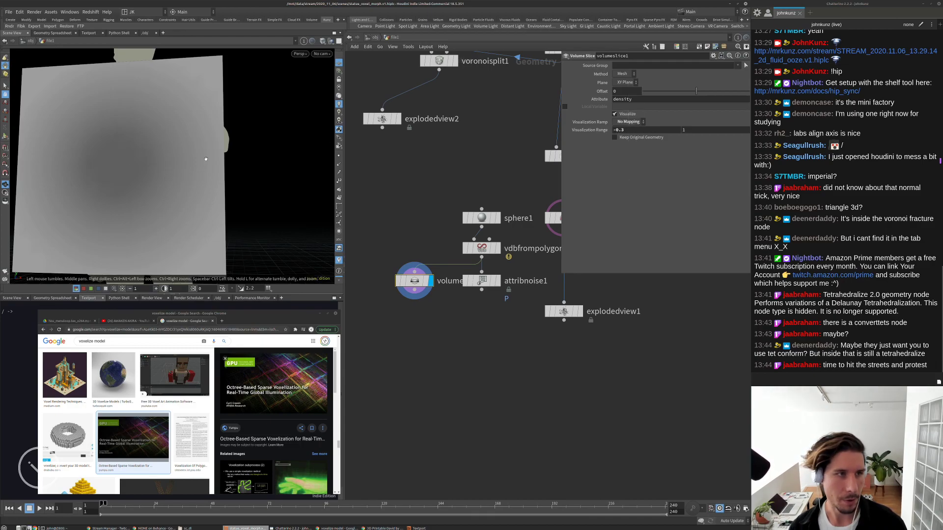
middle_click_drag(693, 130, 709, 131)
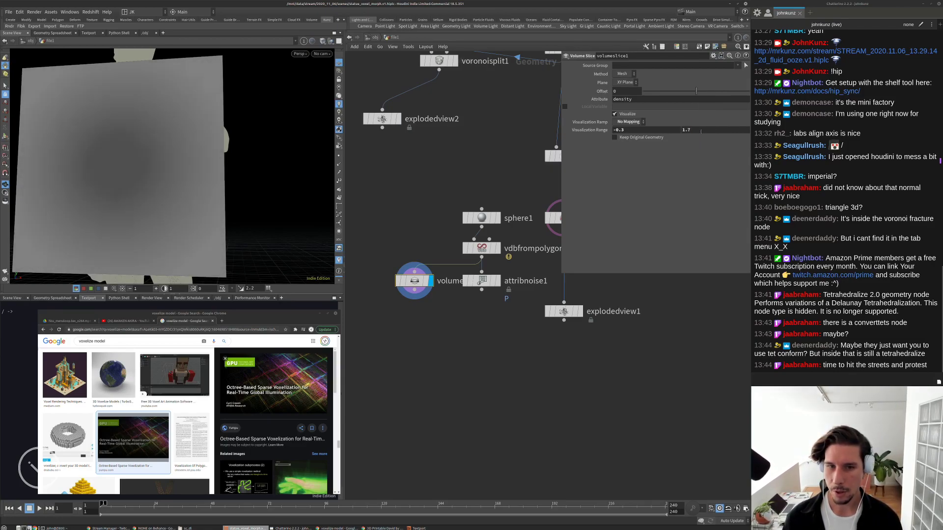
Add an IsoOffset node, connect it to sphere1 and display its result.
left_click(476, 254)
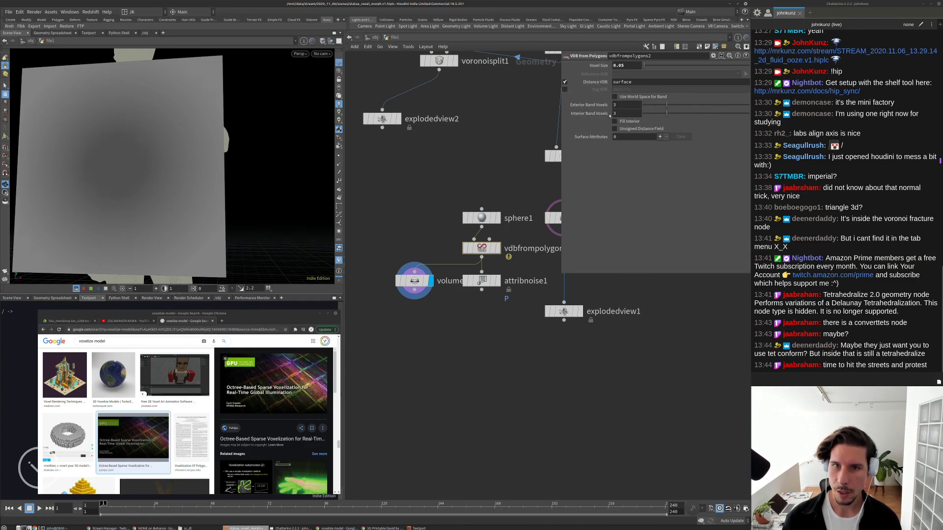
middle_click_drag(440, 203, 430, 187)
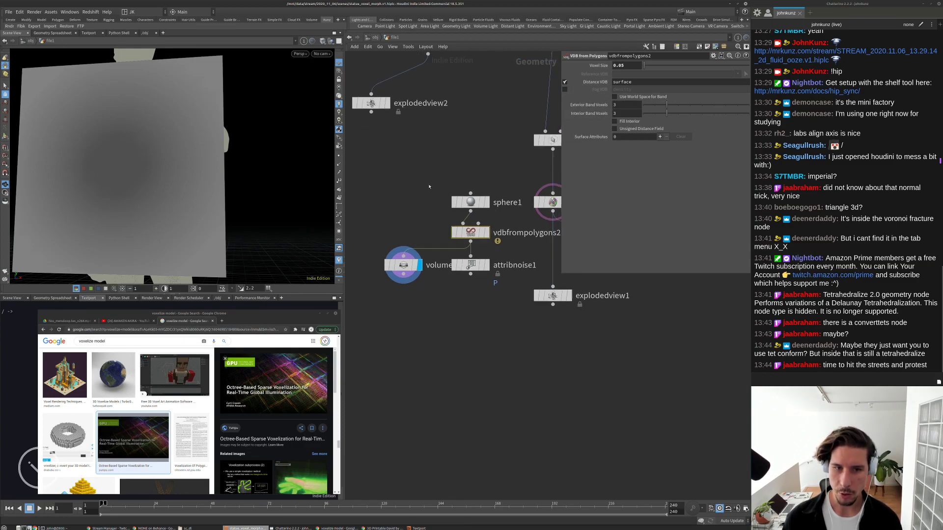
key("Tab")
type("iso")
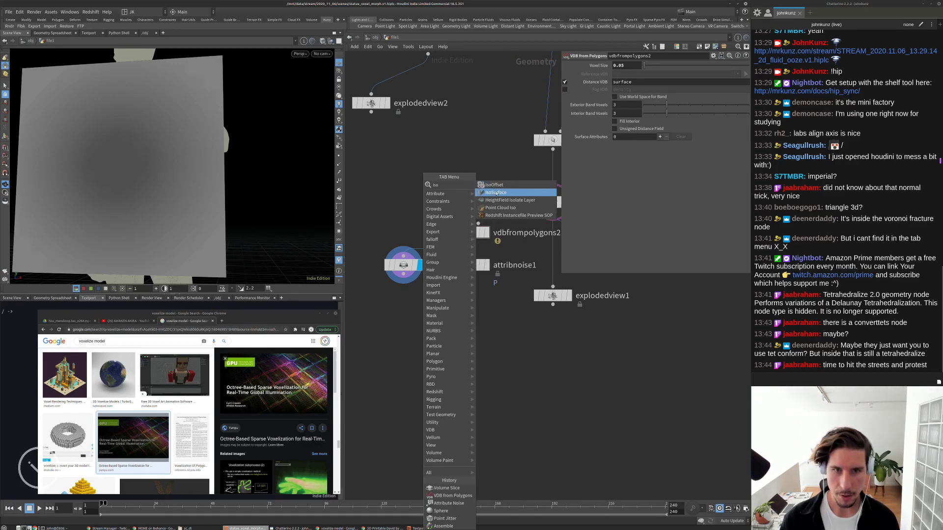
left_click(493, 185)
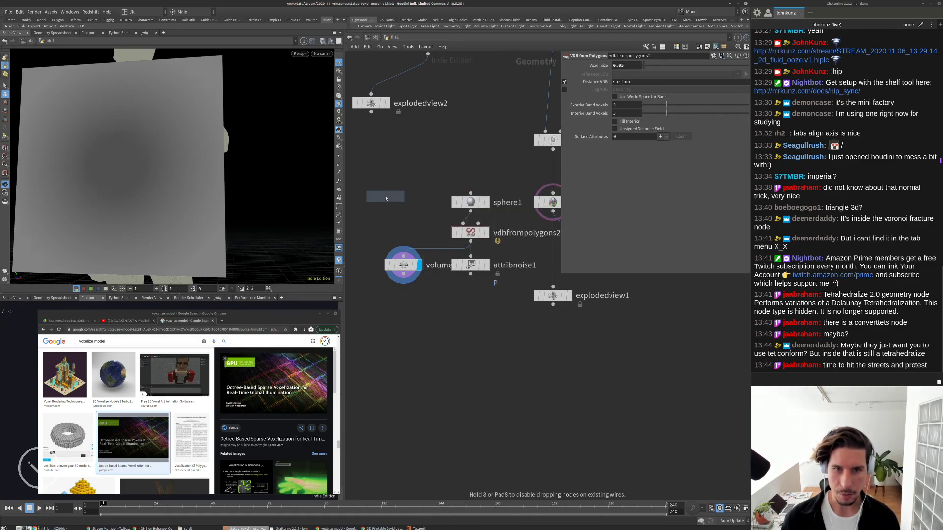
left_click(403, 221)
left_click_drag(403, 212, 471, 210)
left_click(420, 220)
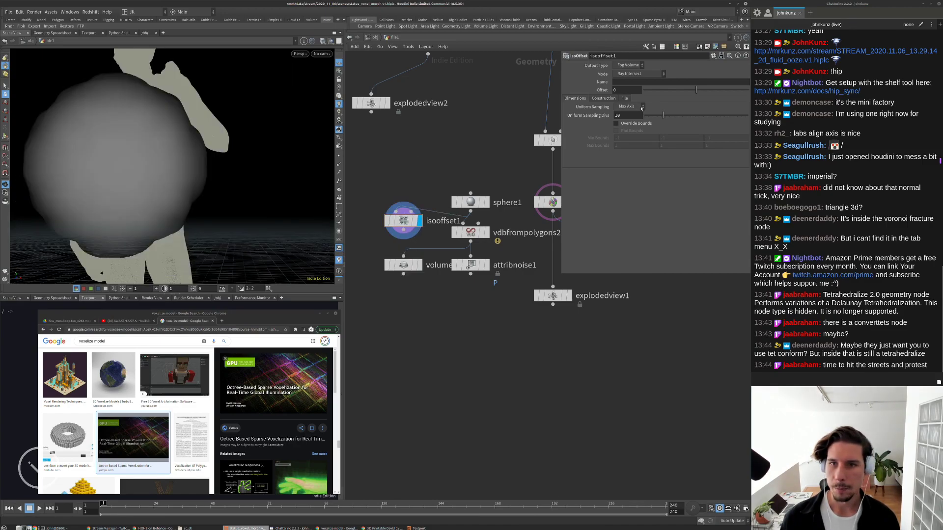
Set the IsoOffset output type to SDF Volume and name the volume "surface".
left_click(633, 64)
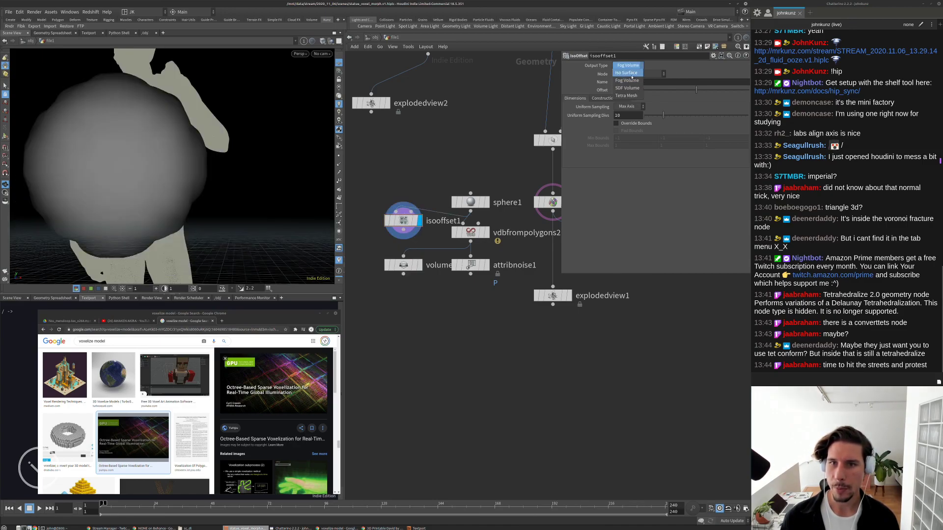
left_click(627, 88)
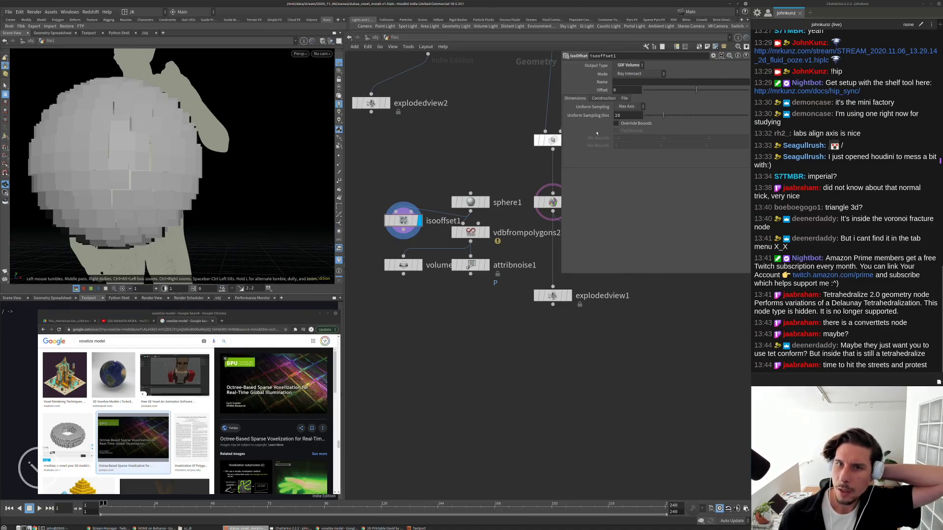
left_click(610, 100)
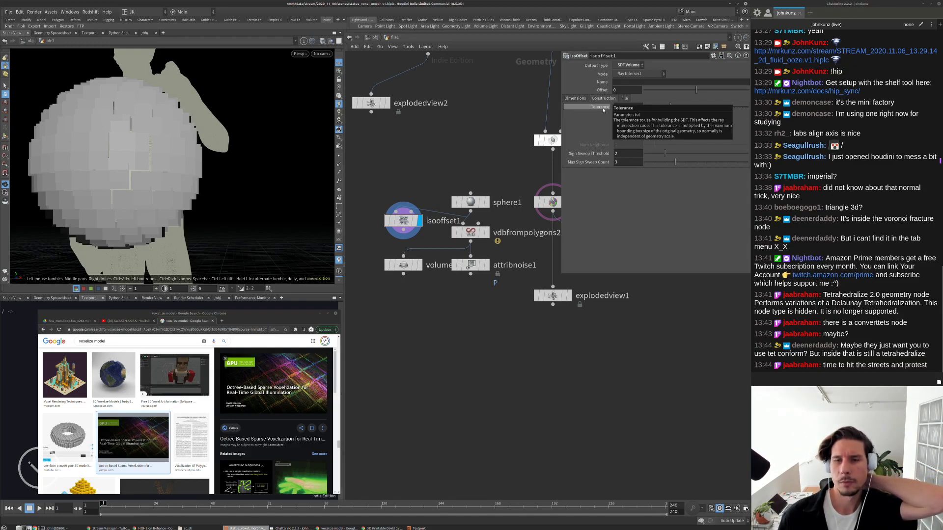
middle_click_drag(459, 164, 490, 139)
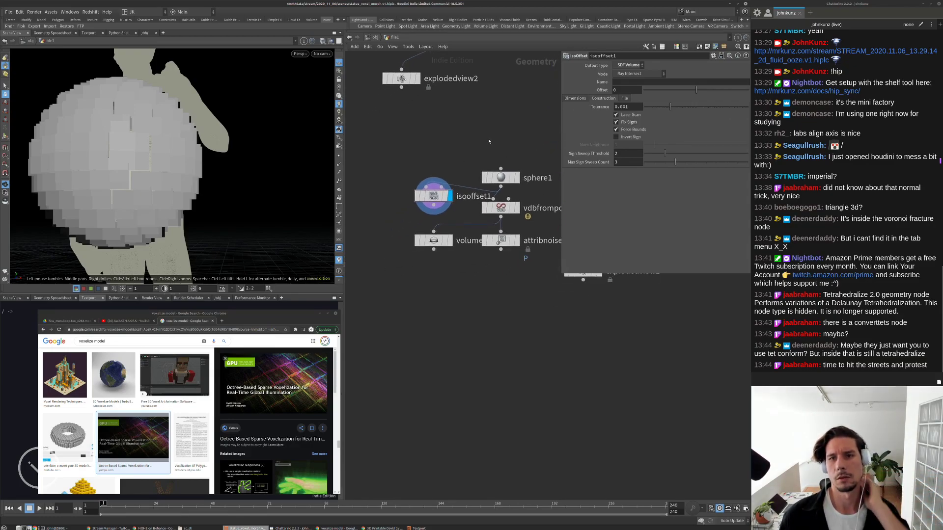
left_click(622, 82)
type("surface")
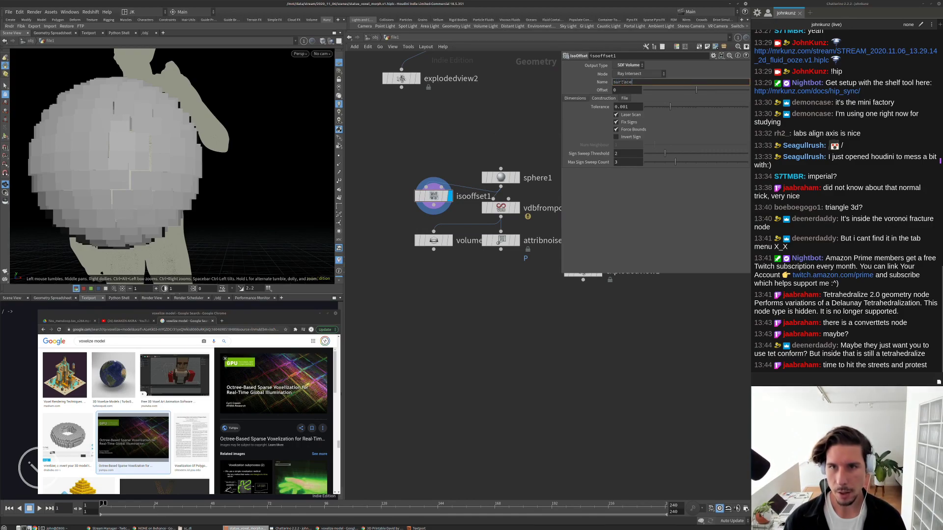
key("Return")
Add a Primitive node below the IsoOffset branch of the network.
key("Tab")
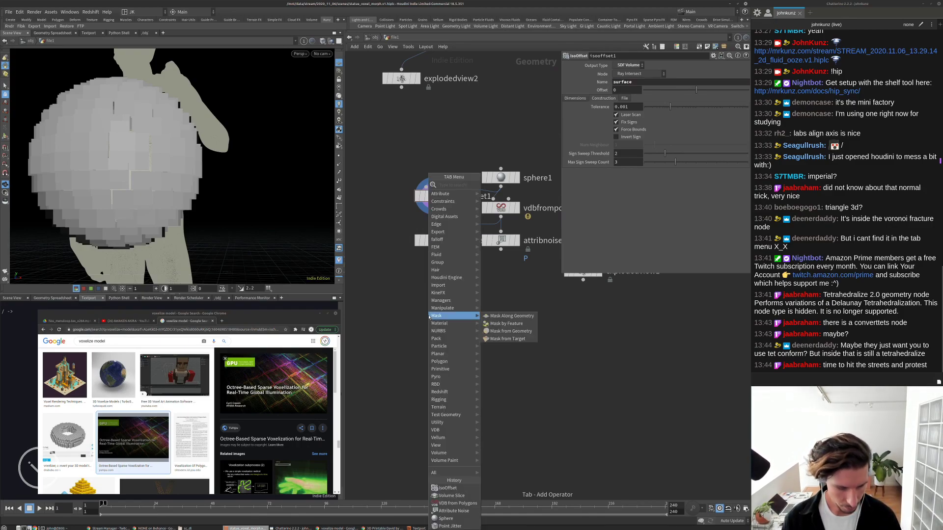
mouse_move(429, 316)
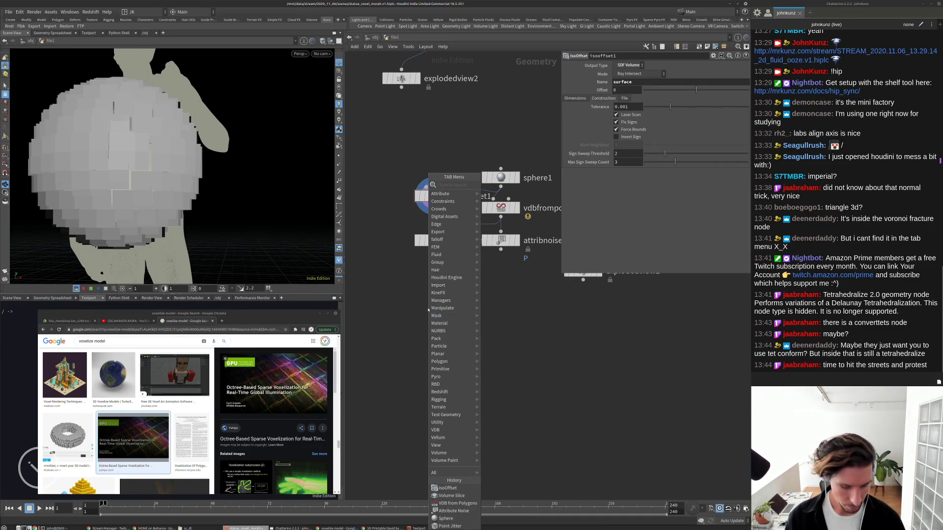
type("conv")
key("Up")
key("Up")
key("Up")
key("Up")
key("Up")
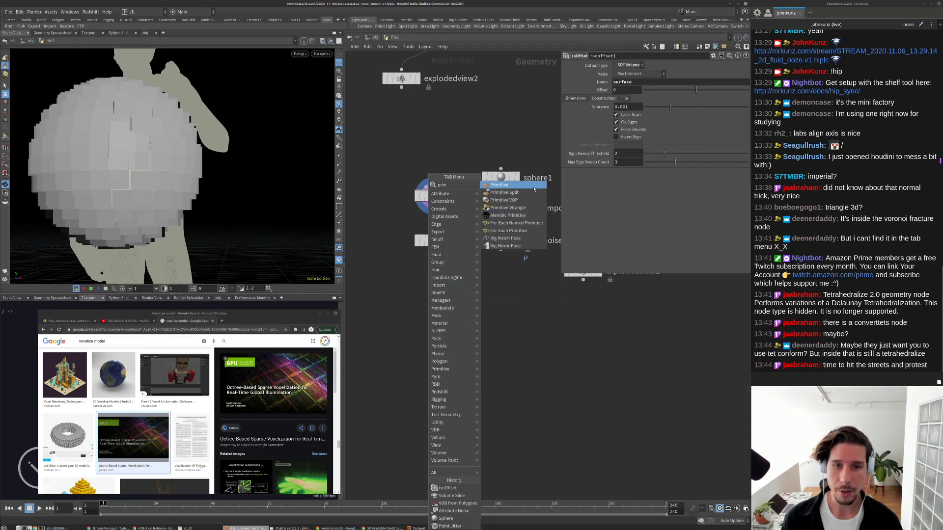
key("Return")
left_click(438, 304)
Enable border adjustment with border type SDF on primitive1, then wire the node after isooffset1 and display it.
left_click(685, 83)
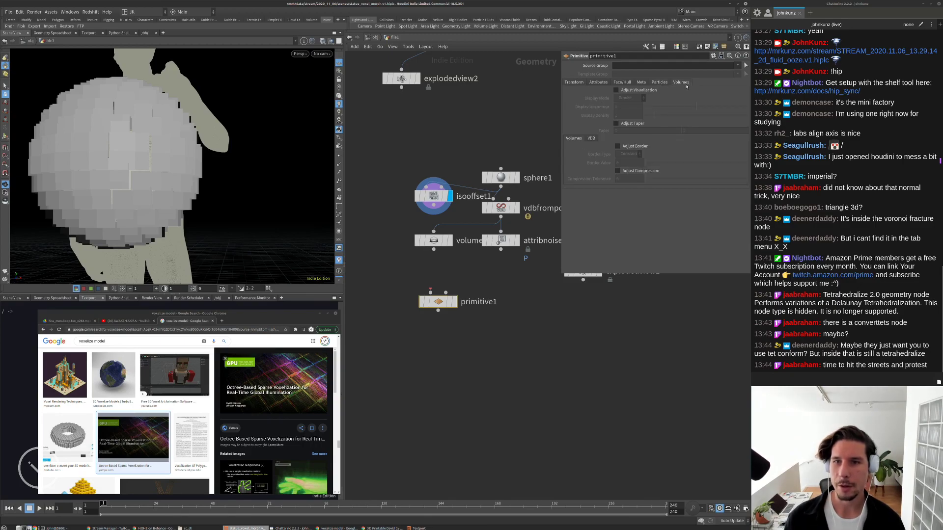
left_click(641, 147)
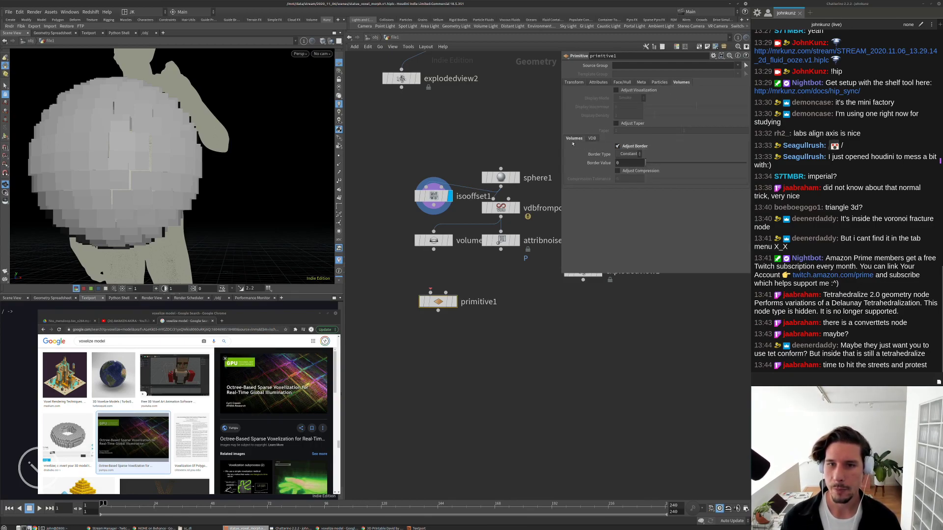
left_click(624, 154)
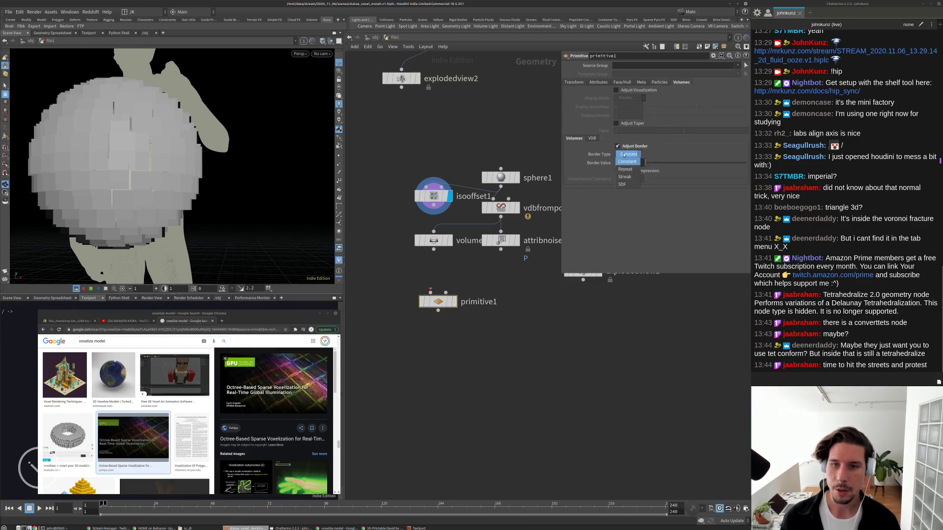
left_click(630, 185)
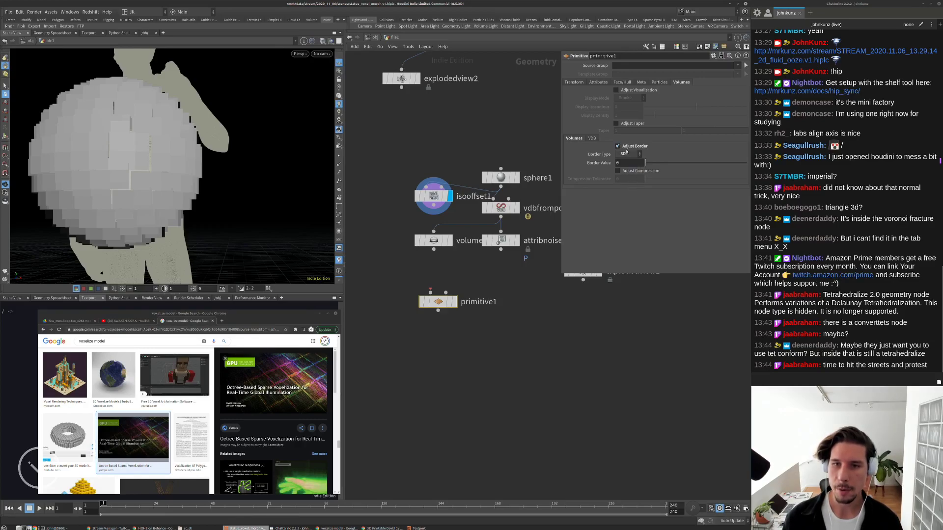
left_click_drag(434, 250, 410, 230)
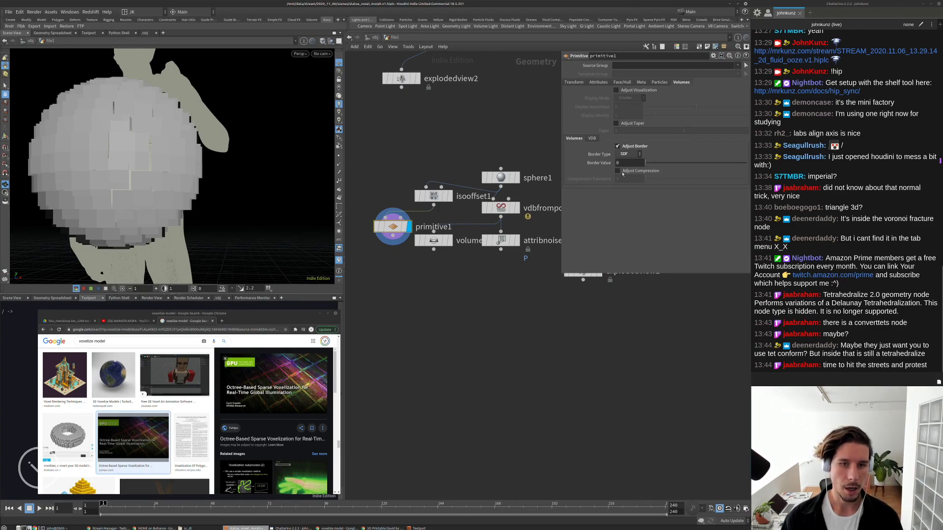
Rewire volumeslice1 to take primitive1 as its input, place it below that node and display the slice.
left_click(501, 207)
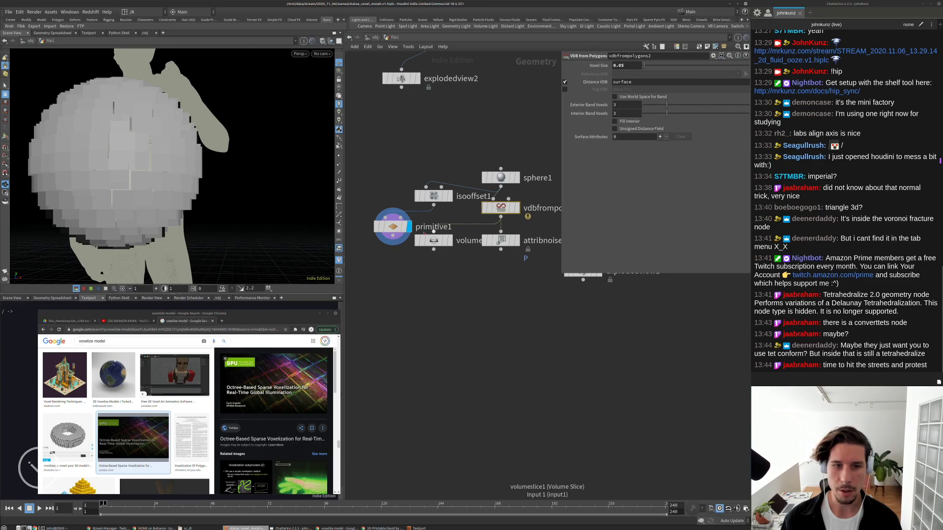
left_click(438, 244)
left_click_drag(439, 244, 426, 316)
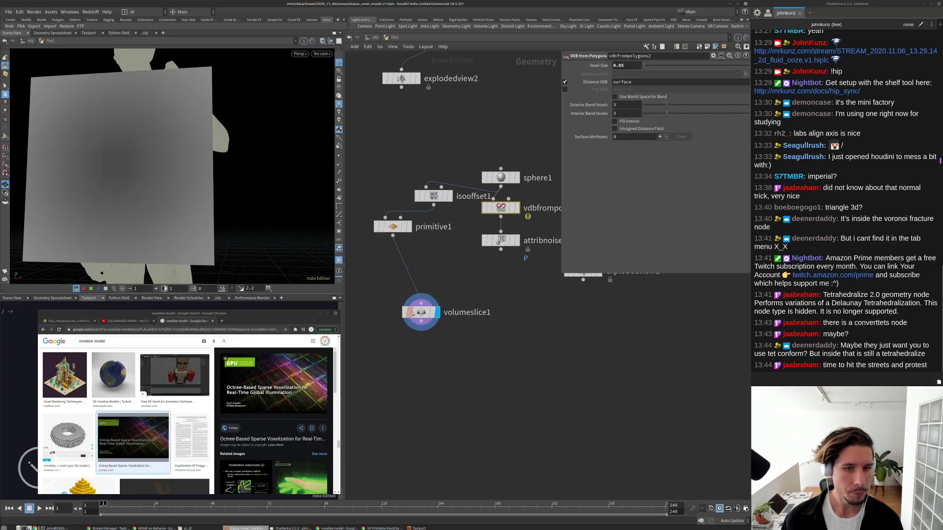
scroll(278, 226, "down", 5)
middle_click_drag(468, 293, 512, 290)
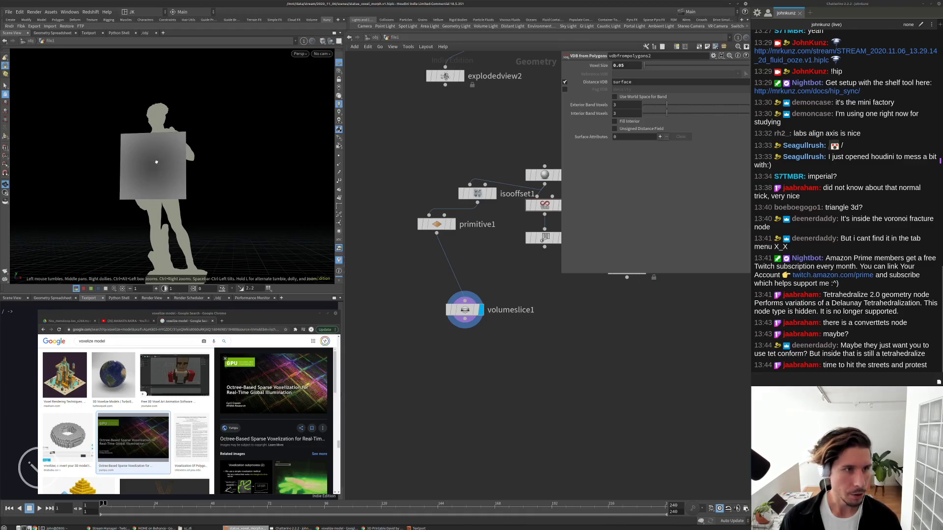
scroll(156, 161, "down", 3)
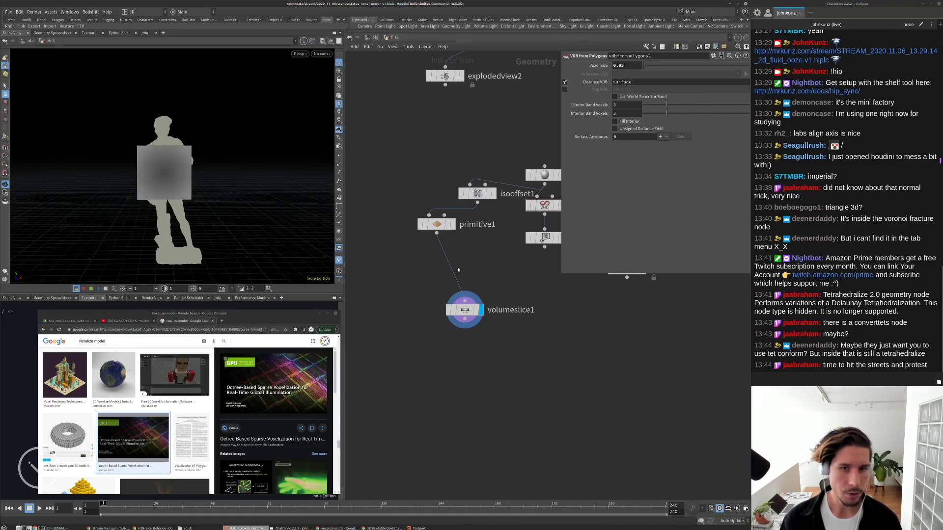
Add an Attribute from Volume node in the empty space below explodedview1.
scroll(458, 270, "down", 4)
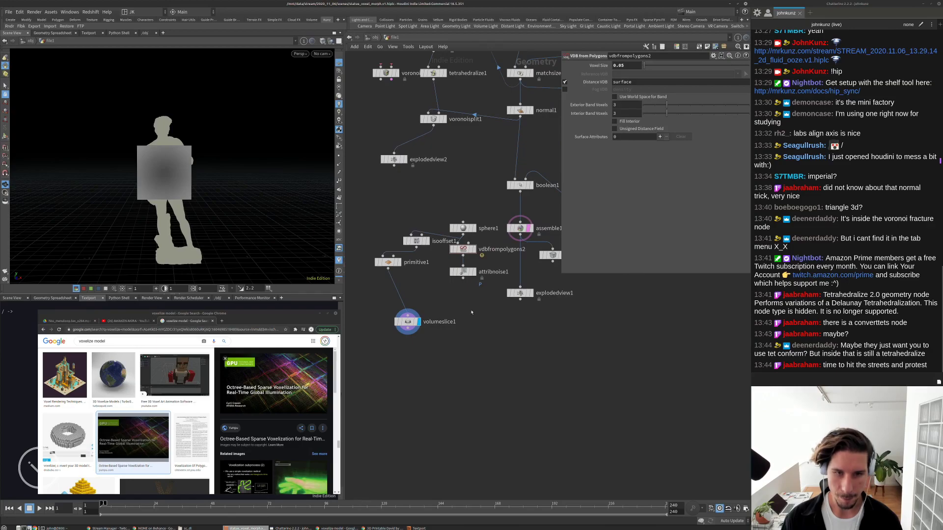
key("Tab")
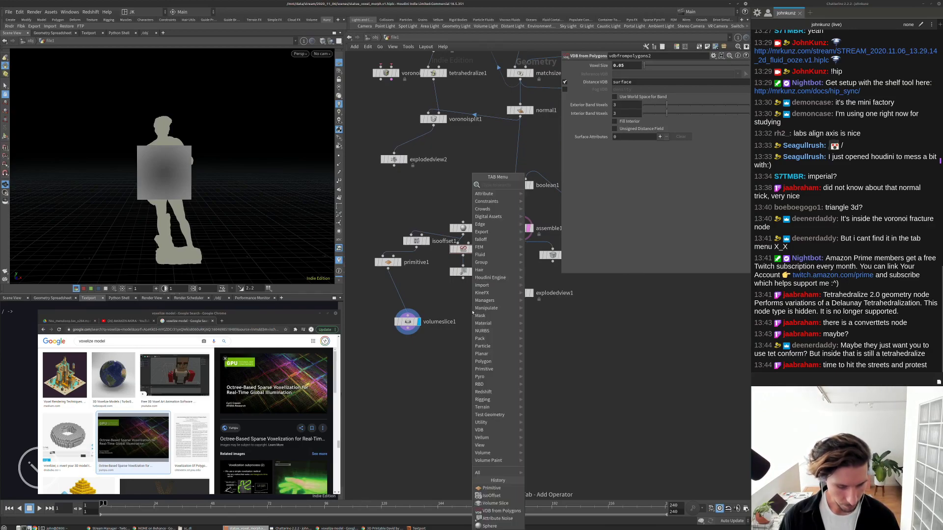
type("attr")
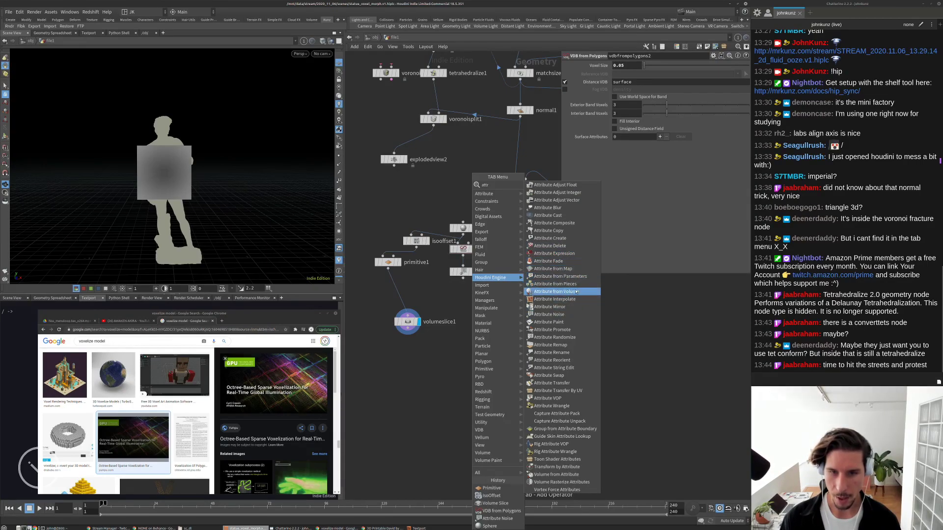
left_click(556, 291)
left_click(501, 340)
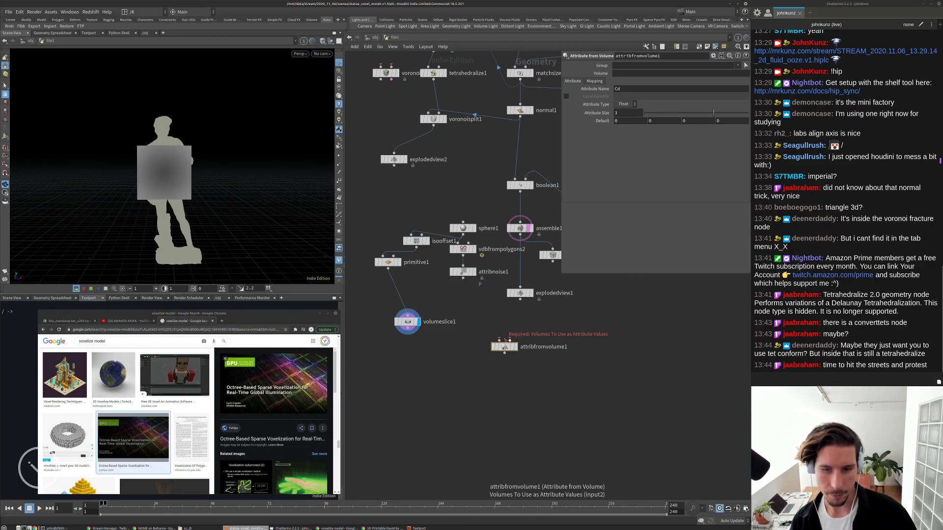
Wire boolean1 into the first input of attribfromvolume1 and primitive1 into its volume input, and display the node.
left_click(503, 338)
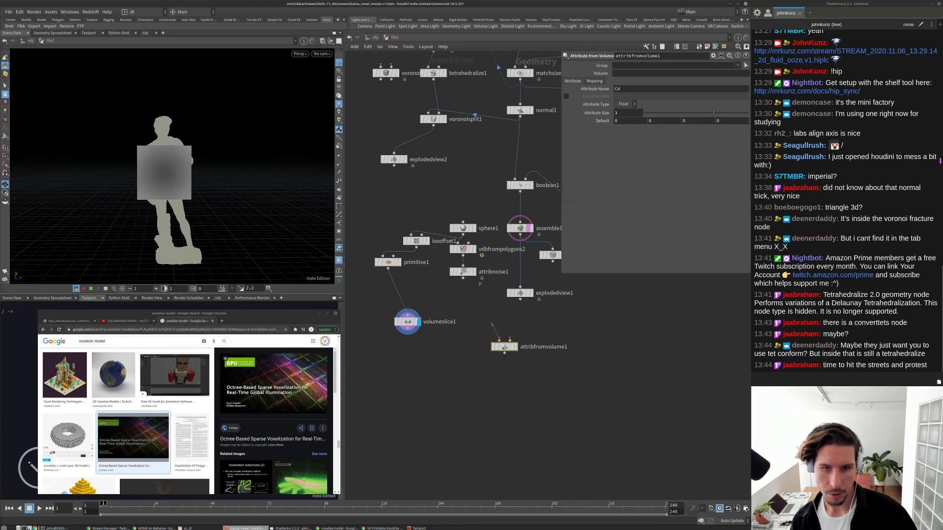
left_click(520, 193)
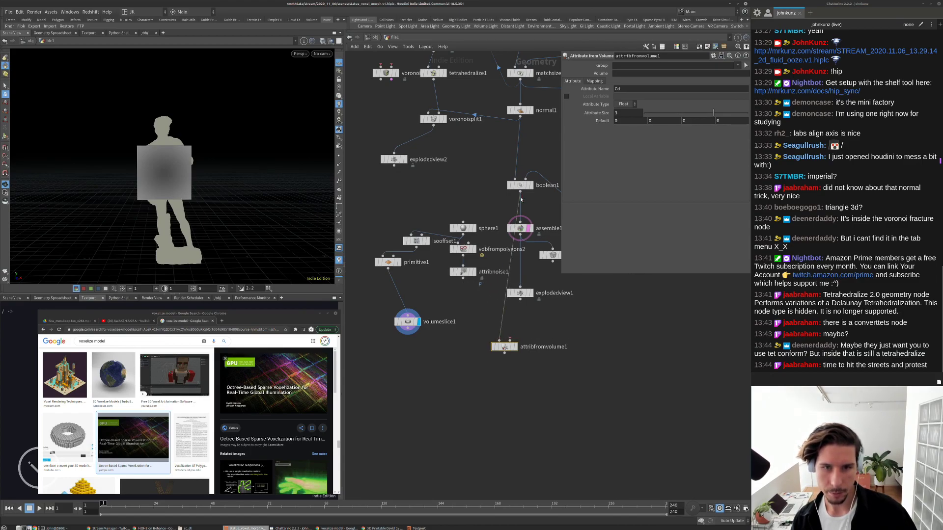
left_click(510, 340)
left_click(388, 269)
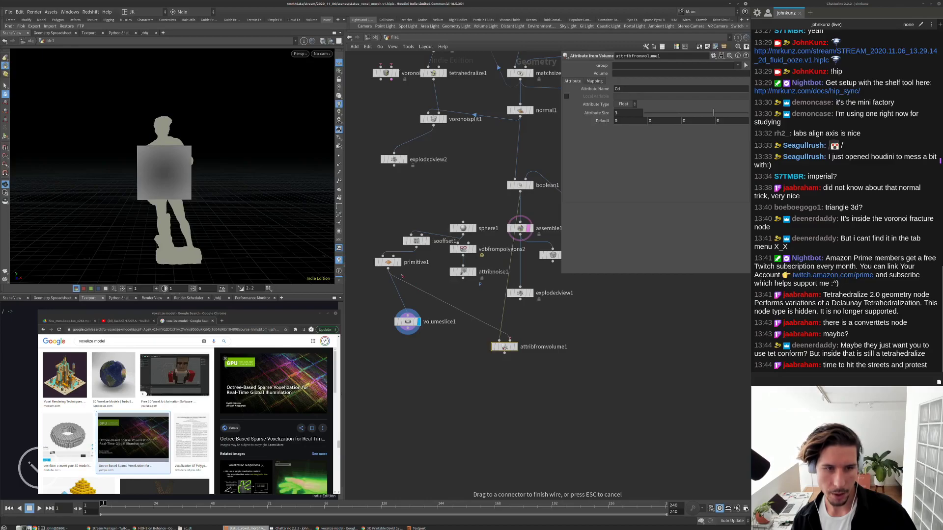
left_click(514, 348)
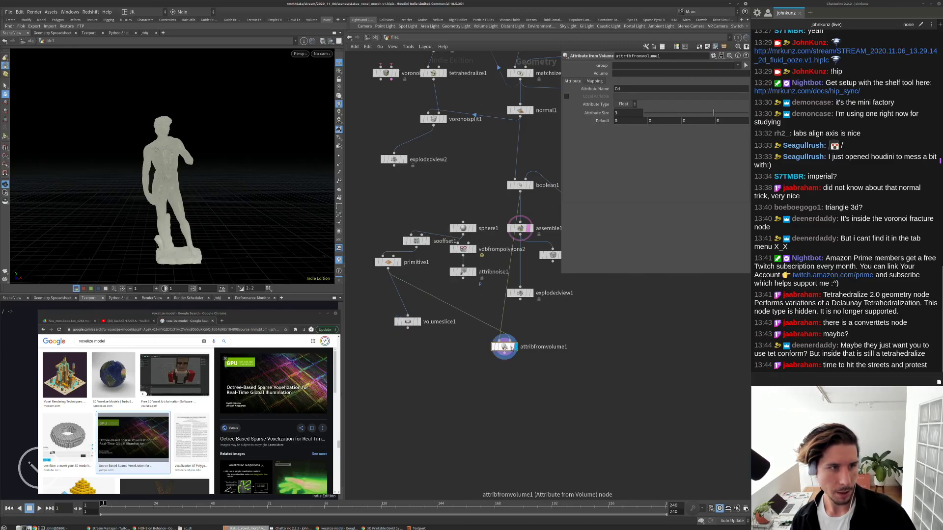
Hide the point display in the viewport and examine the shading on the statue's torso and legs.
left_click(323, 41)
left_click(332, 109)
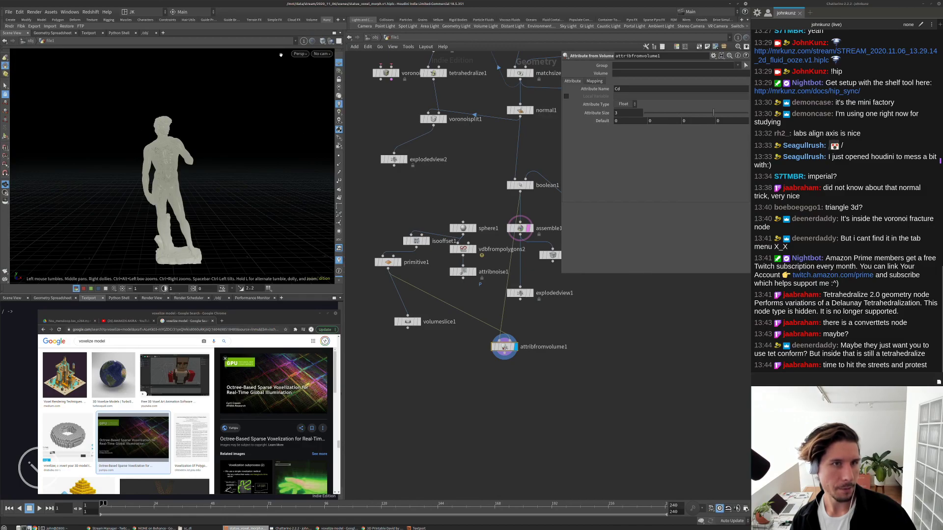
scroll(272, 106, "up", 6)
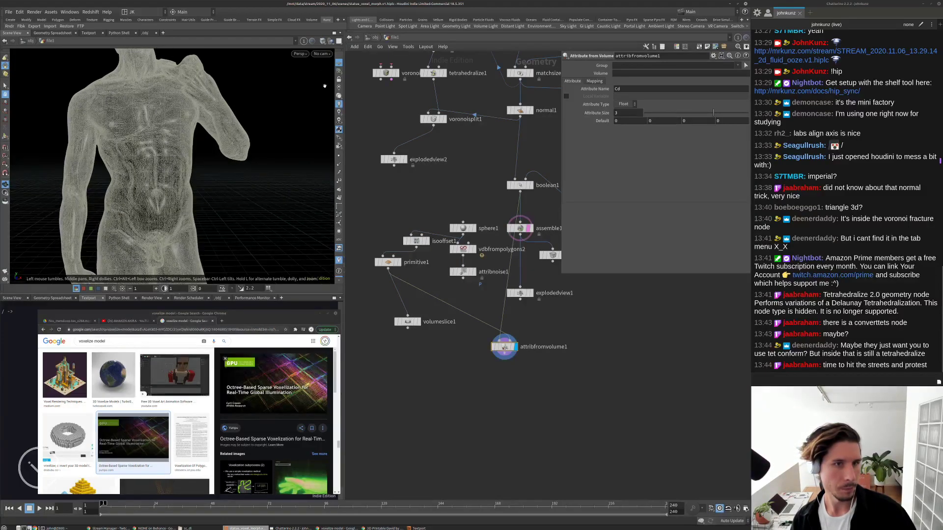
scroll(163, 202, "down", 5)
scroll(163, 202, "down", 4)
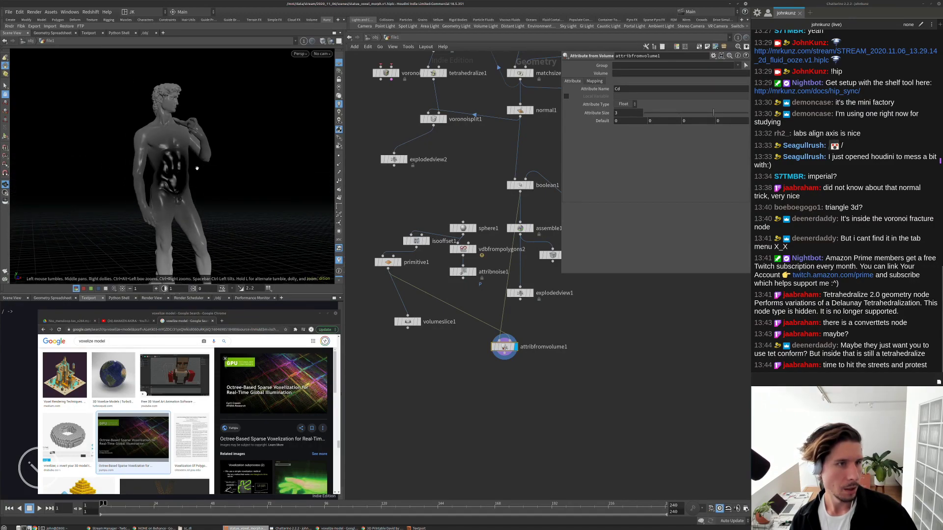
left_click_drag(223, 183, 221, 160)
left_click_drag(168, 94, 174, 187)
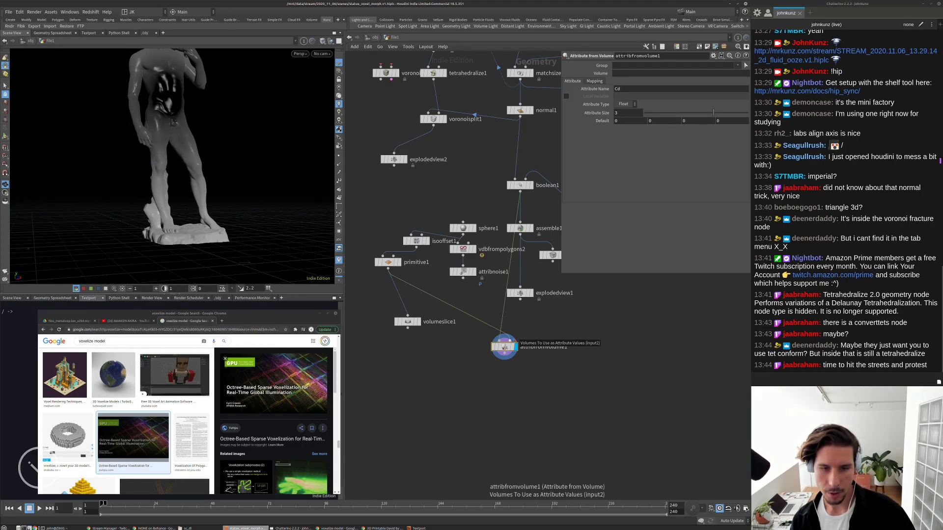
Feed vdbfrompolygons2 into attribfromvolume1's volume input and set its exterior and interior band voxels to 10.
left_click_drag(503, 339, 473, 260)
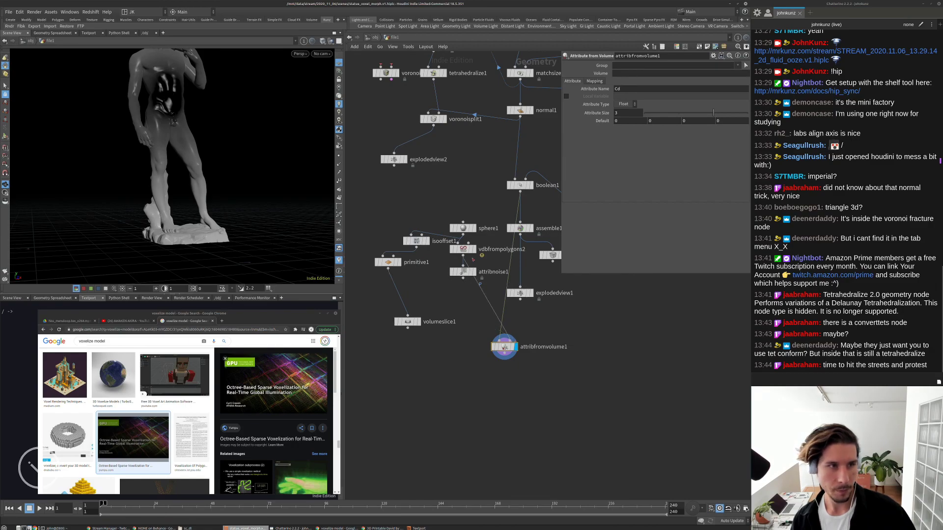
left_click_drag(276, 162, 153, 113)
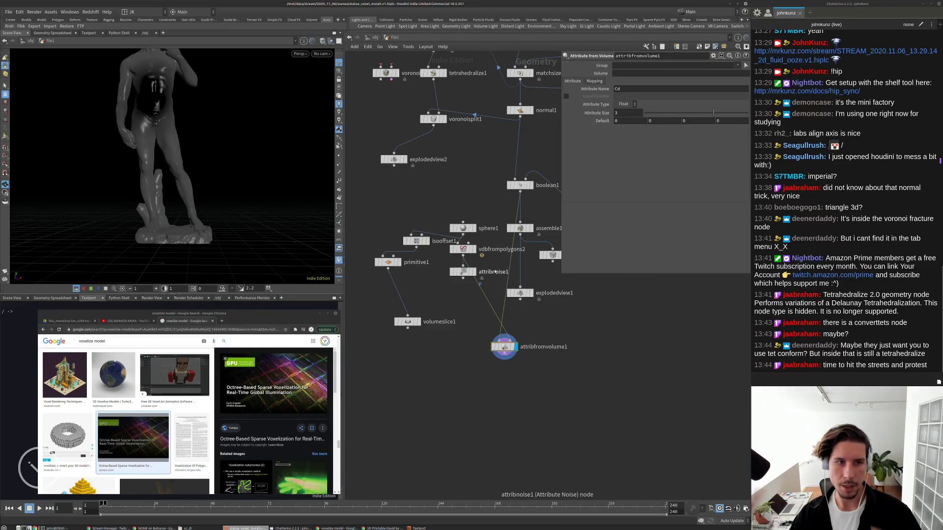
left_click(463, 249)
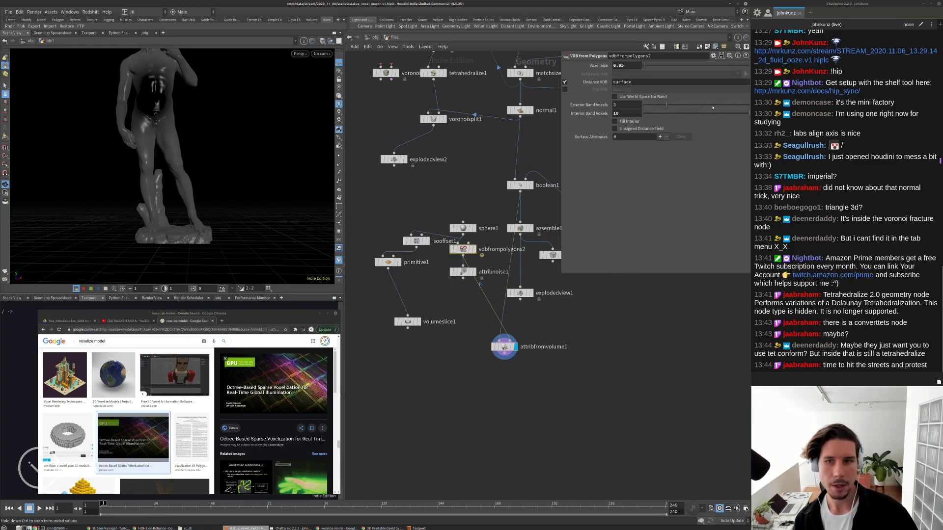
left_click_drag(702, 105, 749, 105)
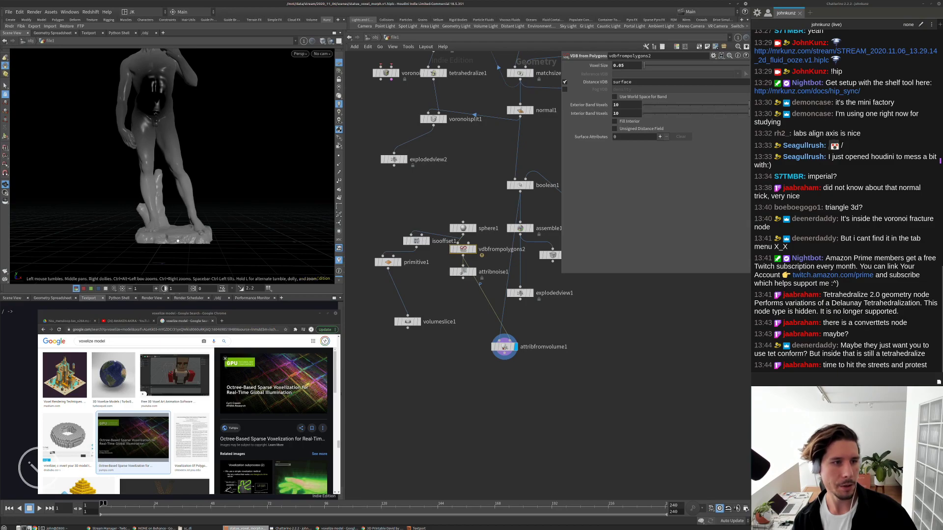
Move primitive1 directly below isooffset1 and rename it sdf_border.
scroll(451, 263, "up", 2)
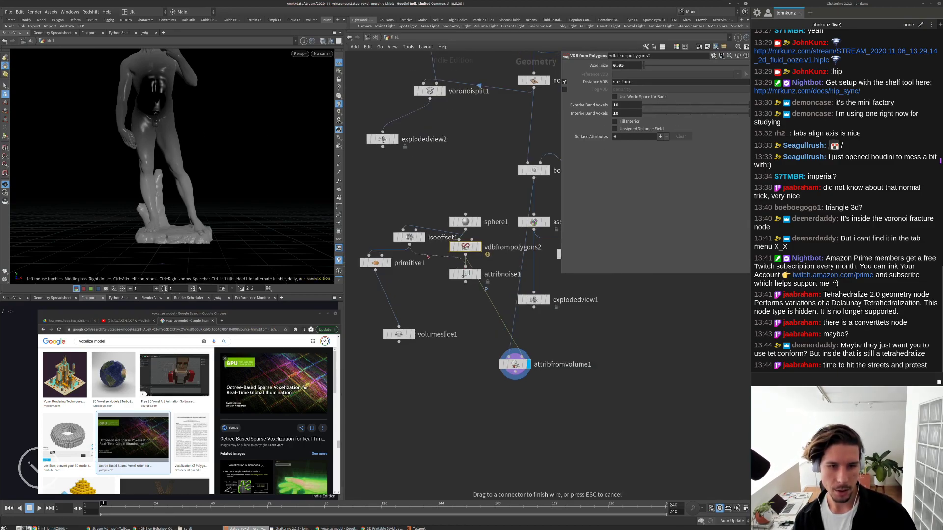
left_click_drag(375, 263, 409, 260)
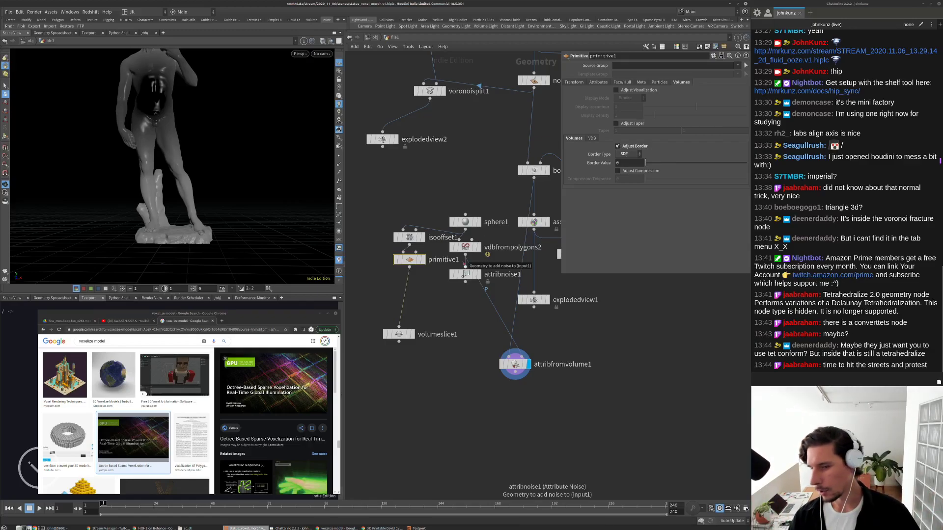
double_click(441, 260)
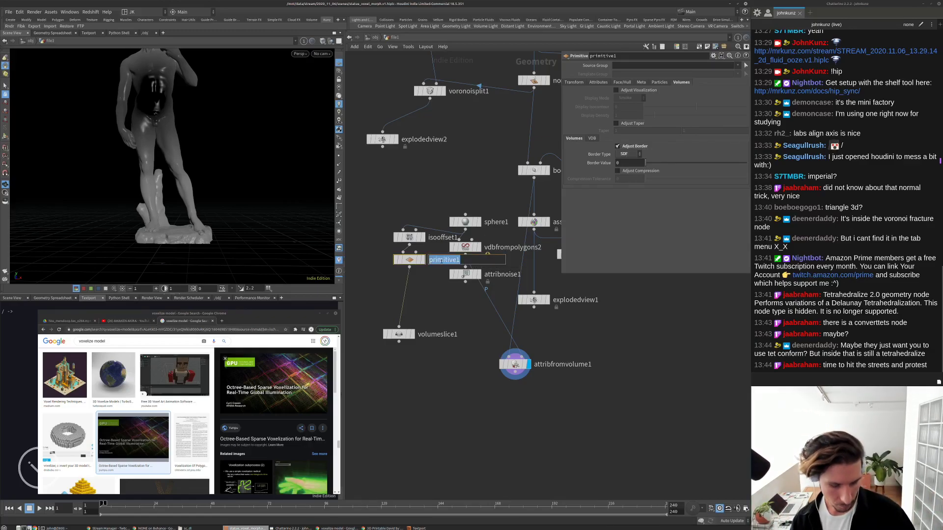
type("sdf_bo")
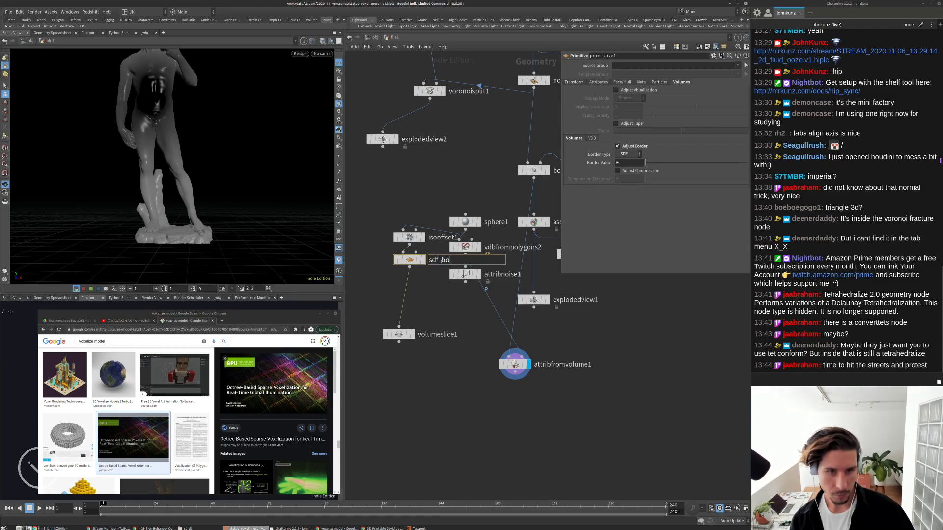
type("rder")
key("Return")
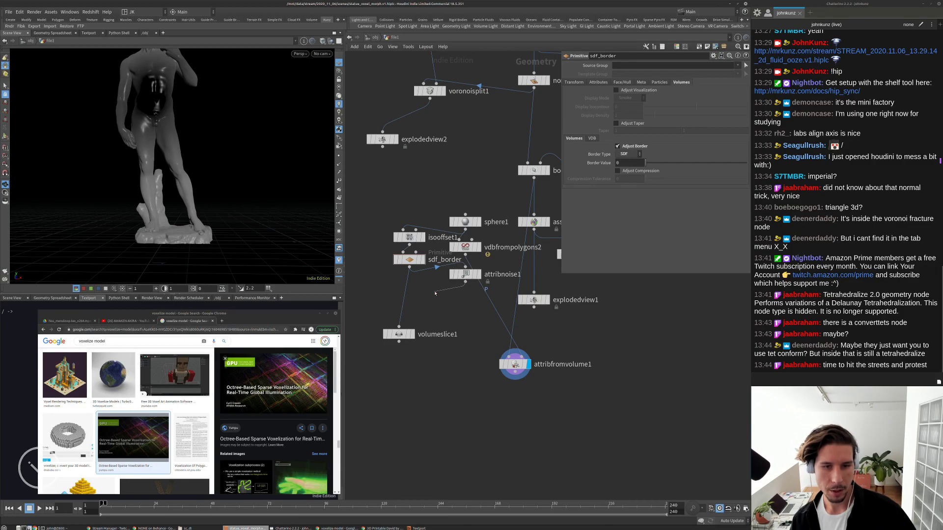
Place attribnoise1 after sdf_border, wire it into attribfromvolume1's volume input, and scrub the timeline towards the end.
left_click(446, 322)
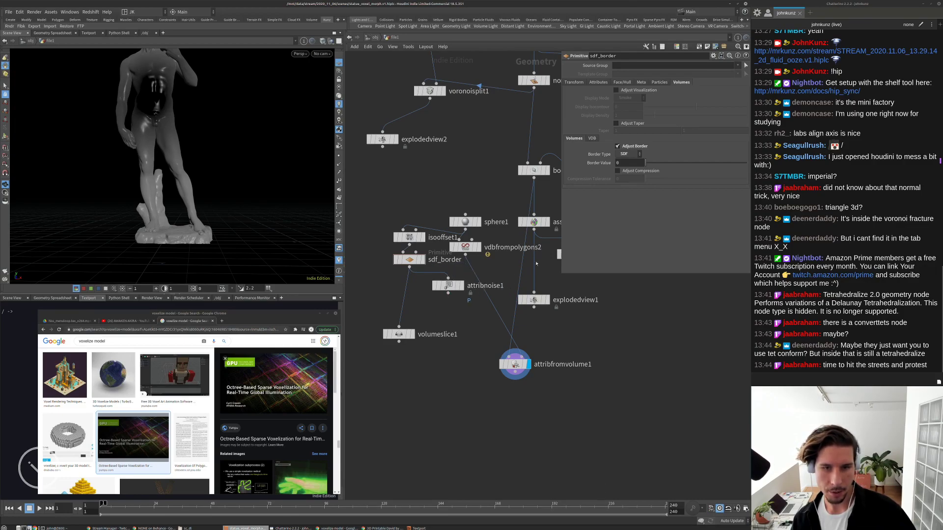
left_click_drag(525, 355, 448, 294)
key("Up")
mouse_move(111, 506)
left_mouse_down()
mouse_move(664, 497)
mouse_move(229, 491)
mouse_move(648, 495)
left_mouse_up()
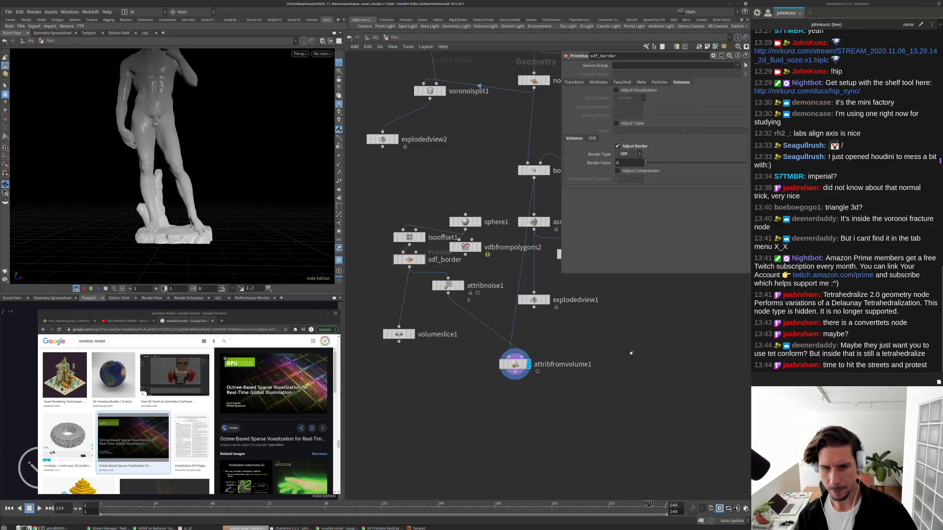
Try out a Ray node using the Minimum Distance method with Point Intersection Distance enabled, and delete it.
middle_click_drag(629, 382, 624, 403)
key("Tab")
type("ra")
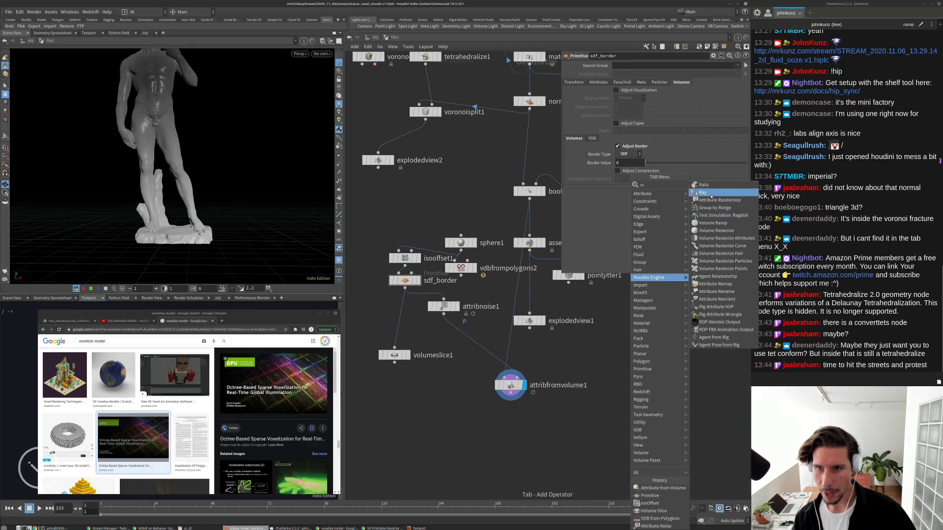
left_click(702, 192)
left_click(660, 355)
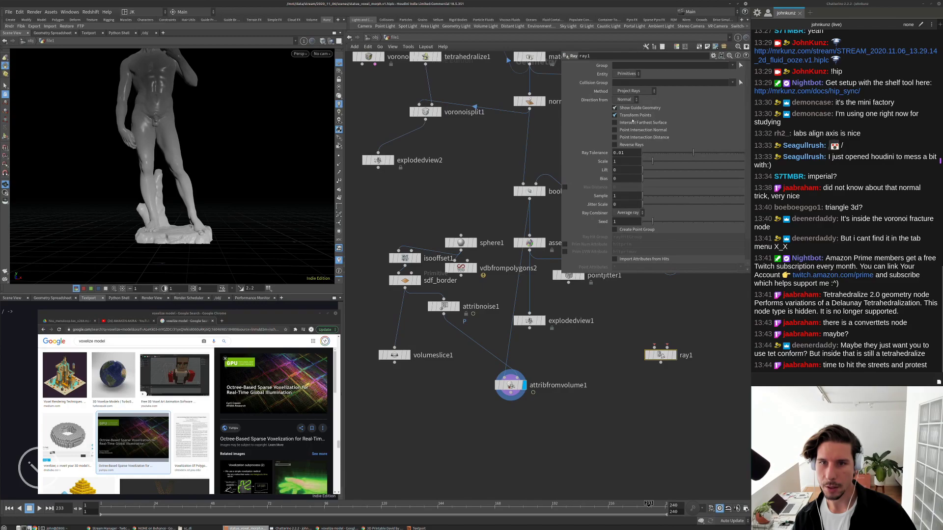
left_click(653, 138)
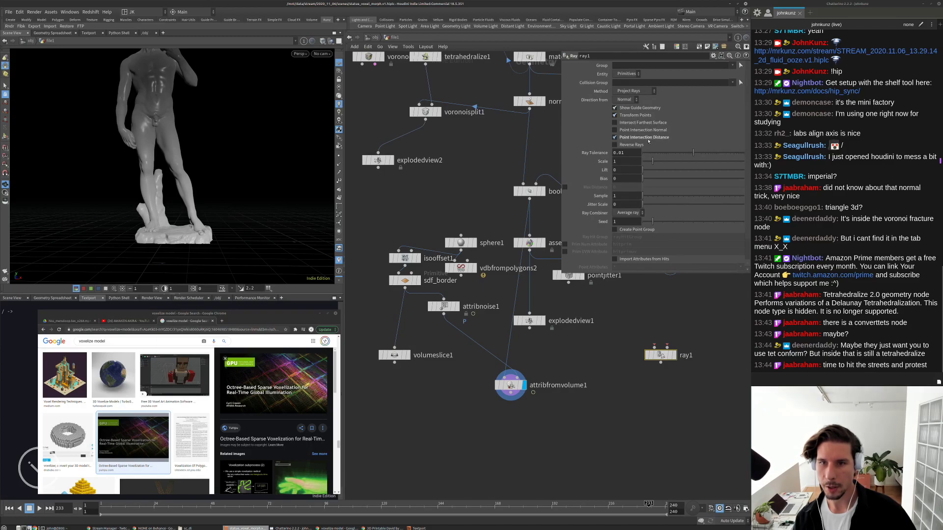
left_click(629, 91)
left_click(630, 98)
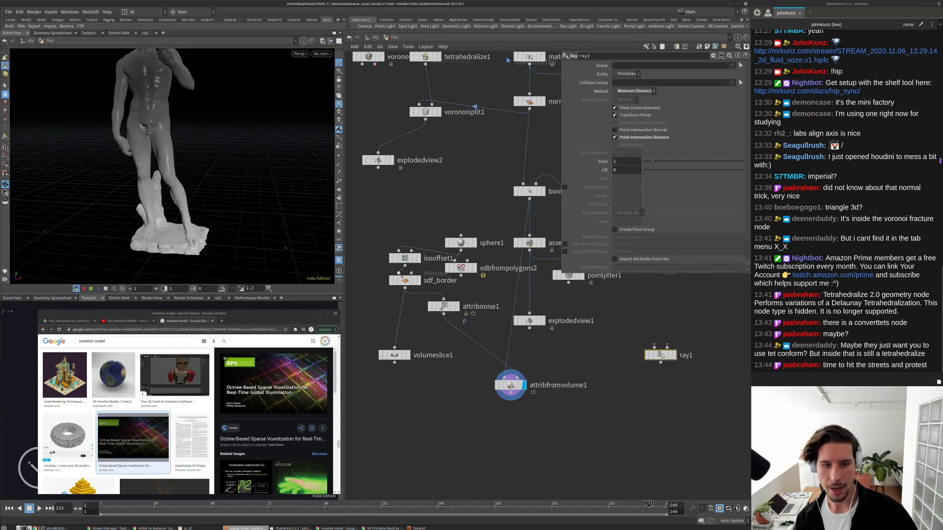
key("Delete")
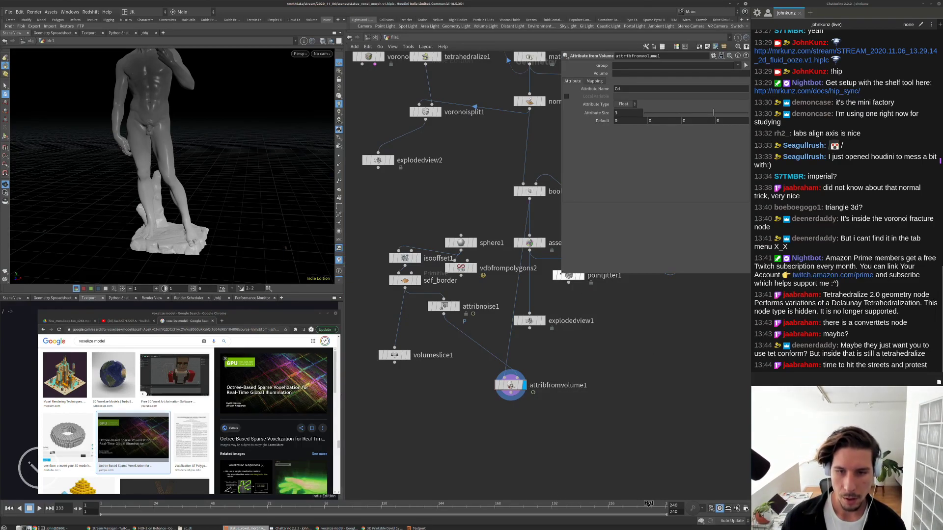
Shrink the parameter overlay and move attribfromvolume1 down to sit below attribnoise1.
left_click_drag(561, 273, 586, 241)
middle_click_drag(600, 338, 608, 324)
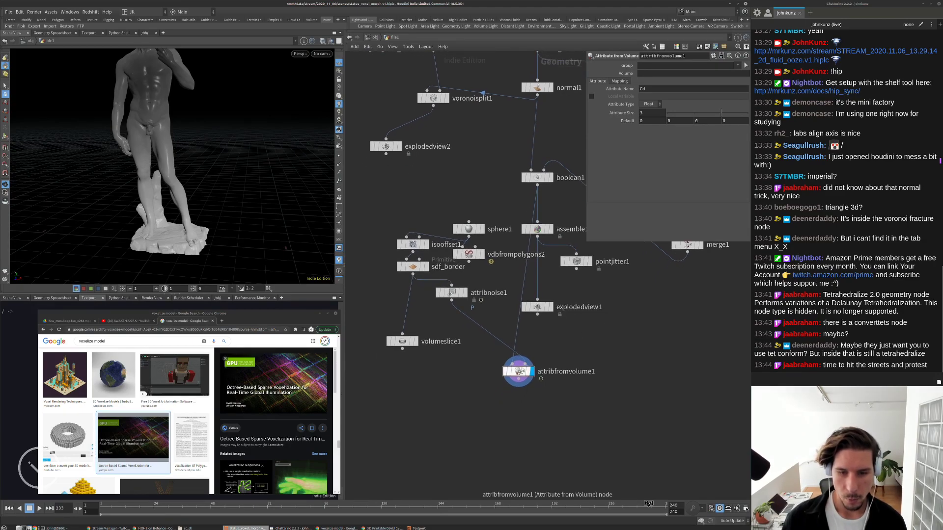
left_click_drag(522, 370, 487, 386)
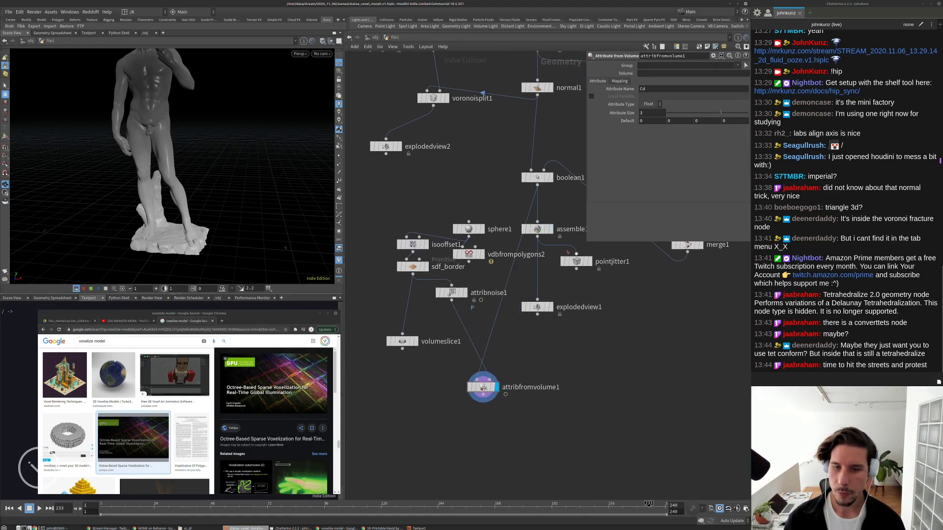
Display the assemble1 node and check its geometry info.
left_click(544, 231)
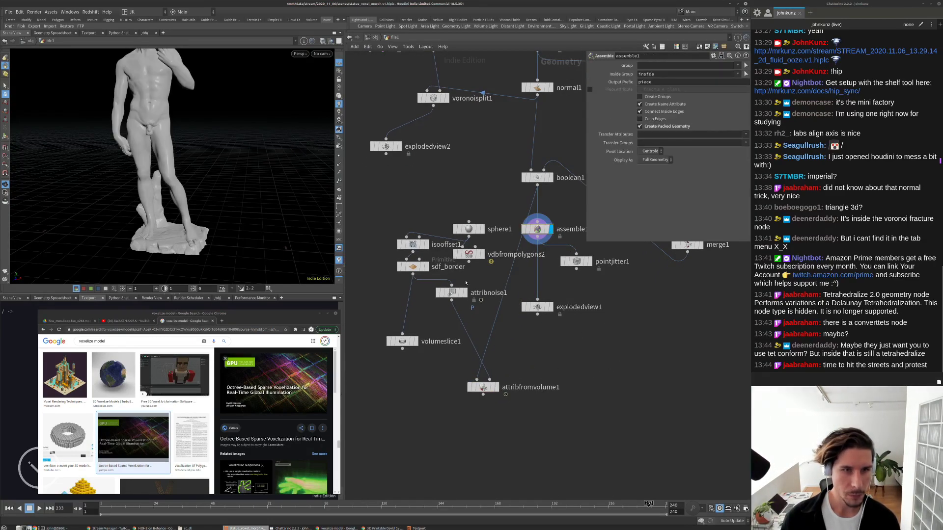
middle_click_drag(554, 228, 511, 230)
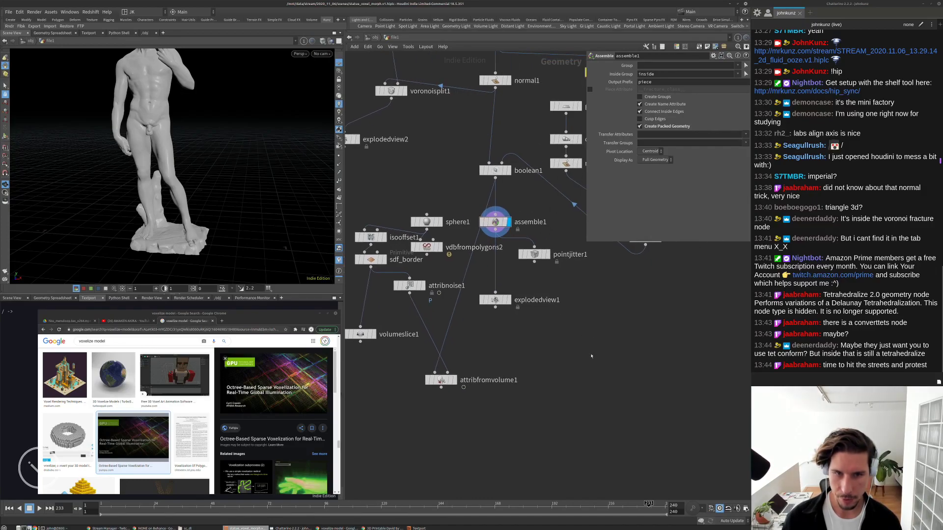
middle_click(496, 222)
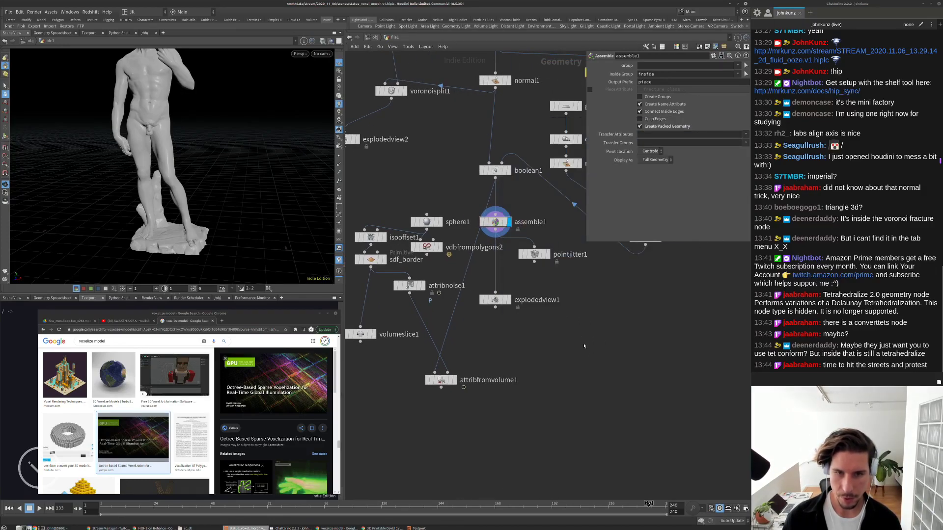
Add an Attribute Wrangle taking the assembled pieces as first input and attribnoise1 as second, and display it.
key("Tab")
left_click(669, 189)
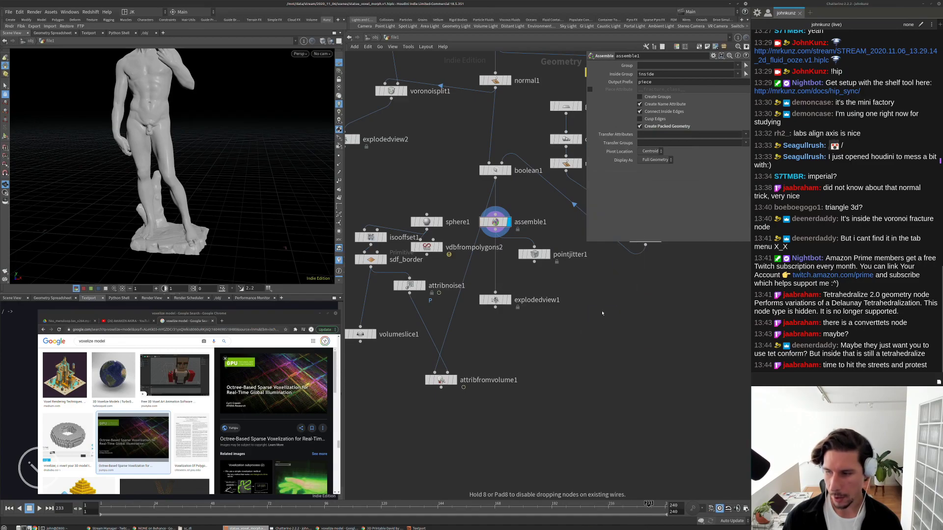
left_click(602, 312)
left_click(598, 304)
left_click(409, 293)
left_click(614, 311)
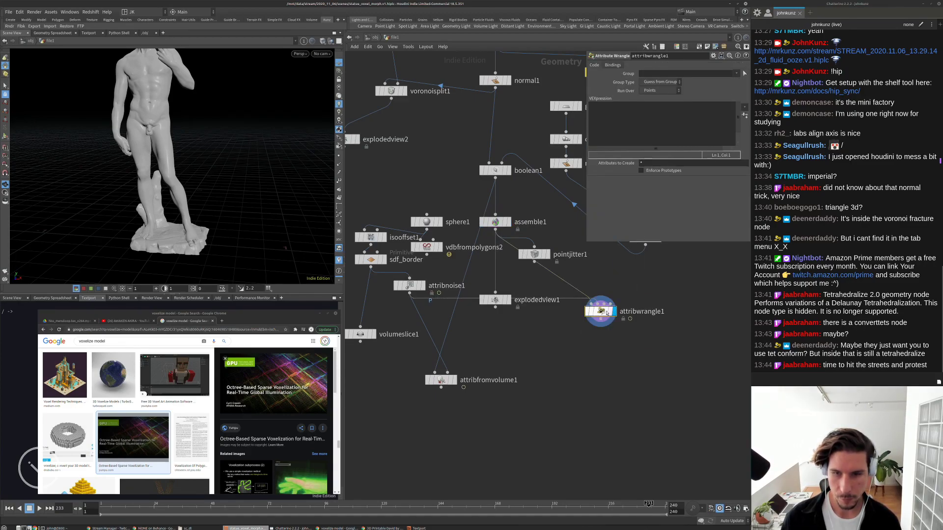
Begin attribwrangle1's VEXpression with a volumesample call that reads primitive 0 of input 1.
left_click(645, 134)
type("volumesampl")
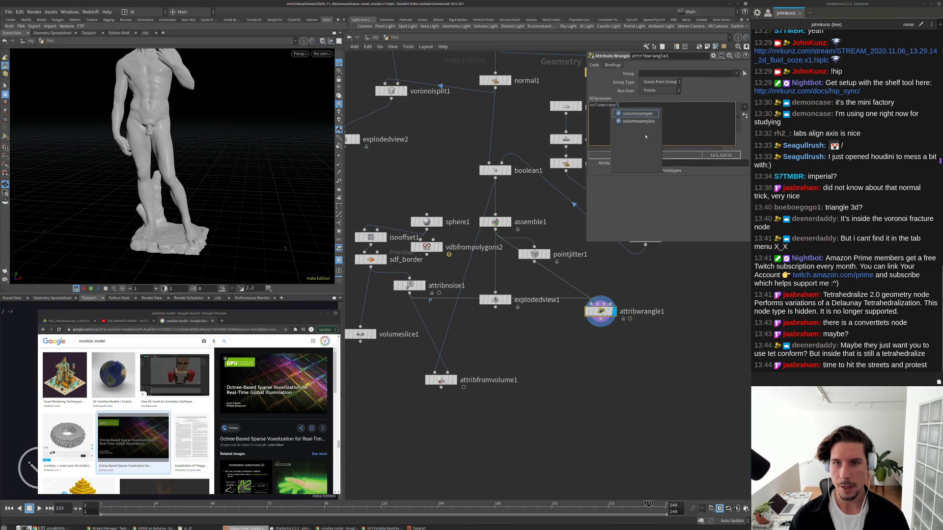
type("e(@P")
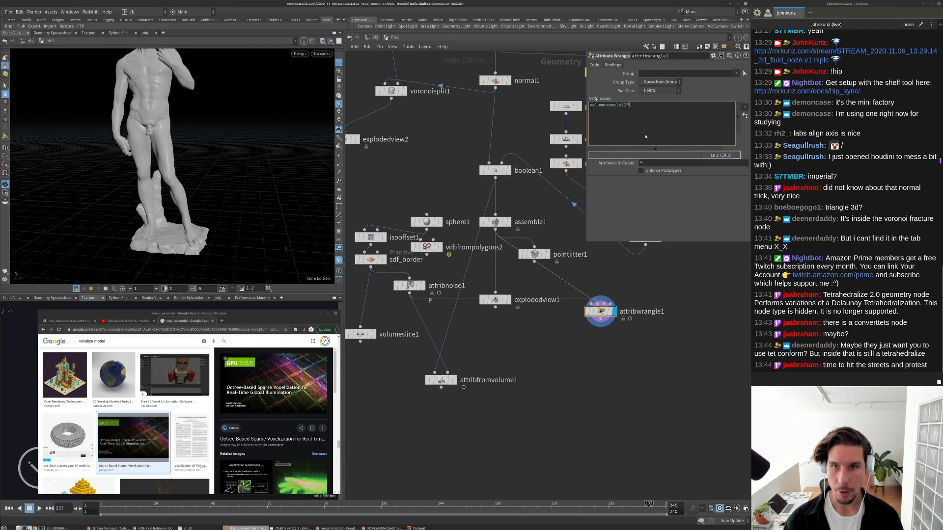
key("BackSpace")
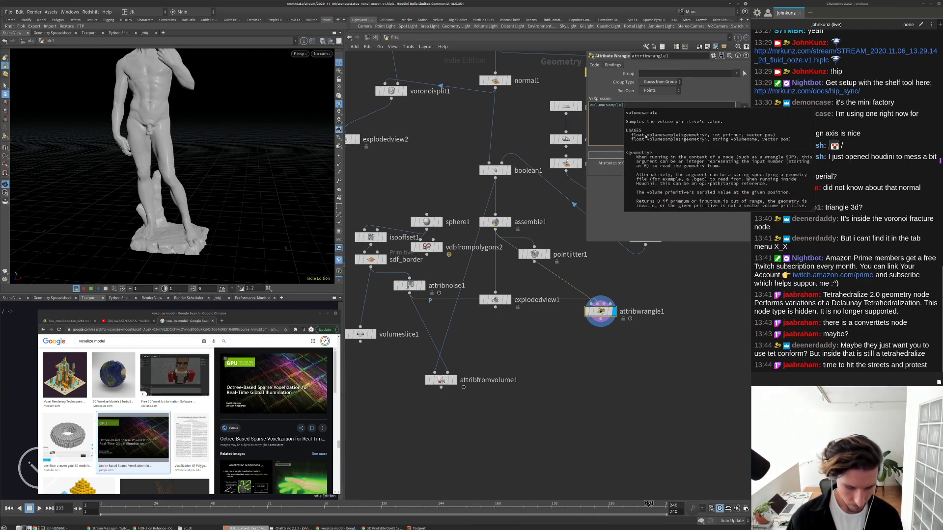
type("1")
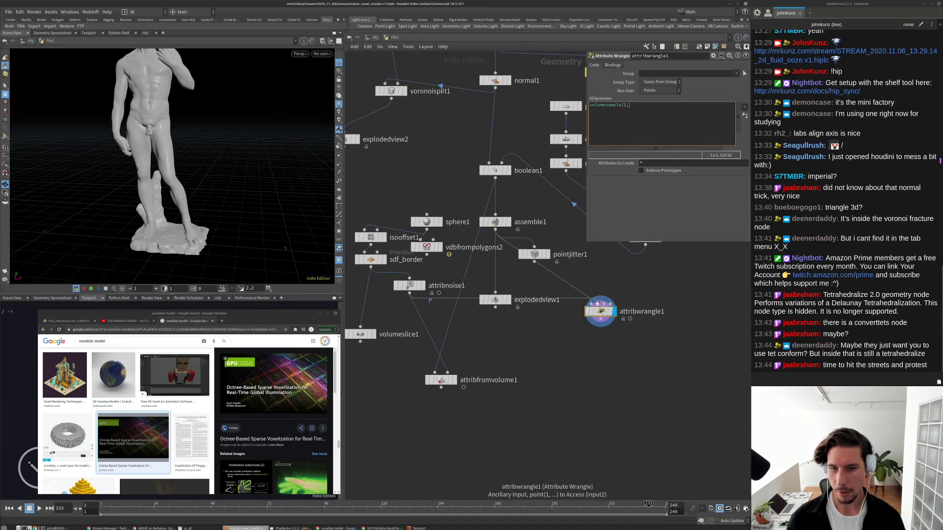
type(", 0")
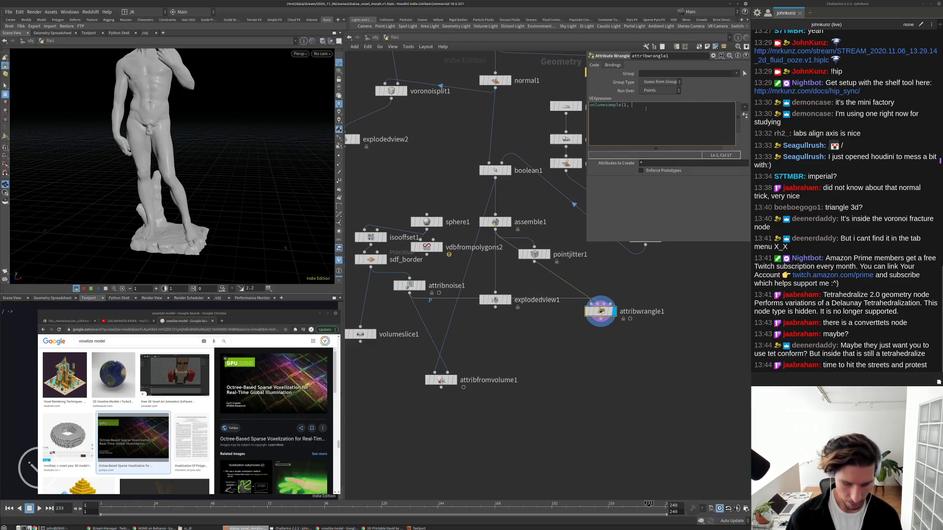
Check attribnoise1's volume primitive in the geometry spreadsheet, moving the browser window off the list.
middle_click(410, 286)
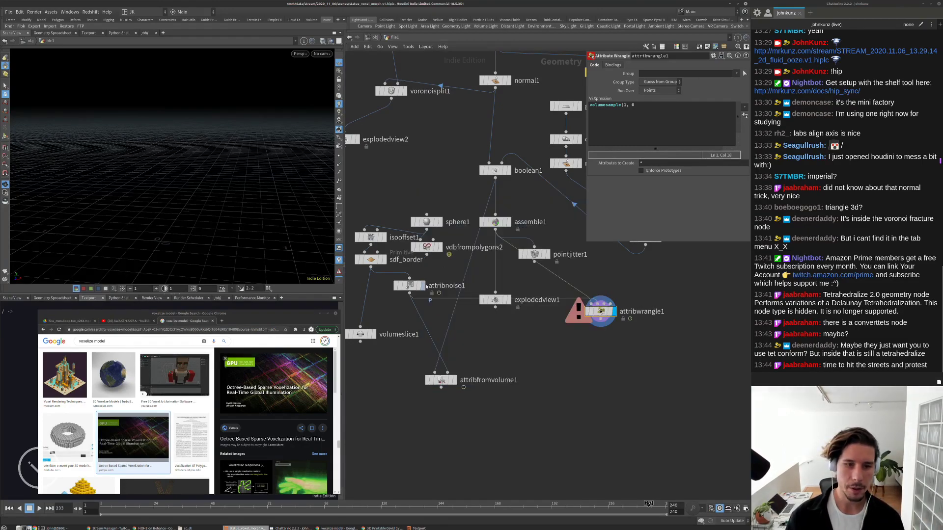
left_click(414, 289)
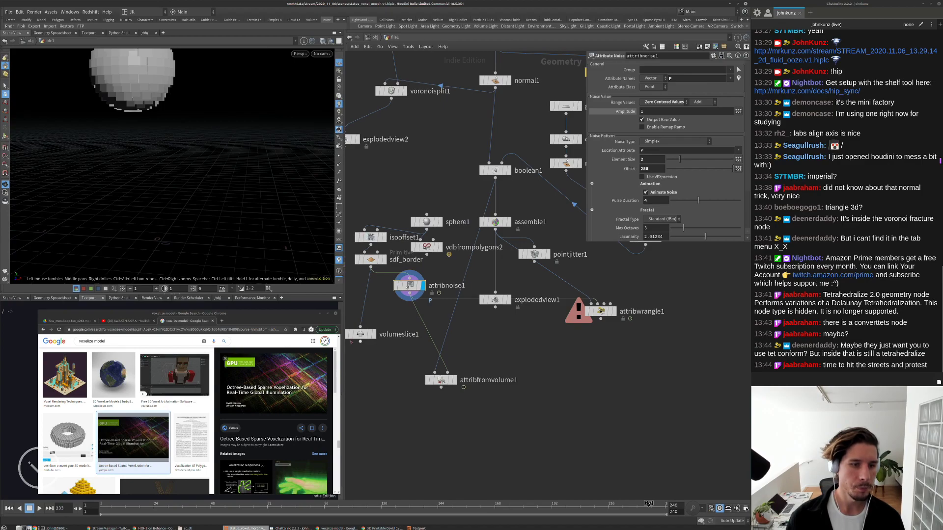
left_click(55, 298)
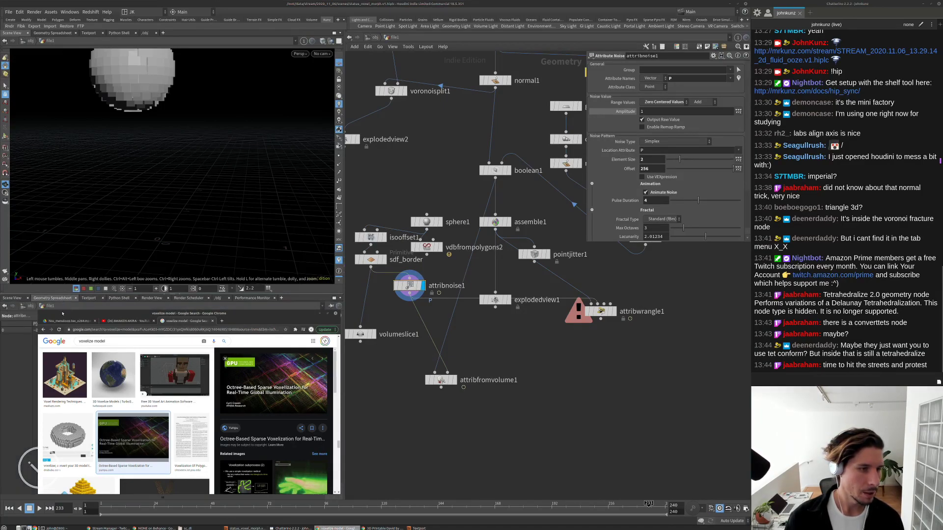
left_click(70, 316)
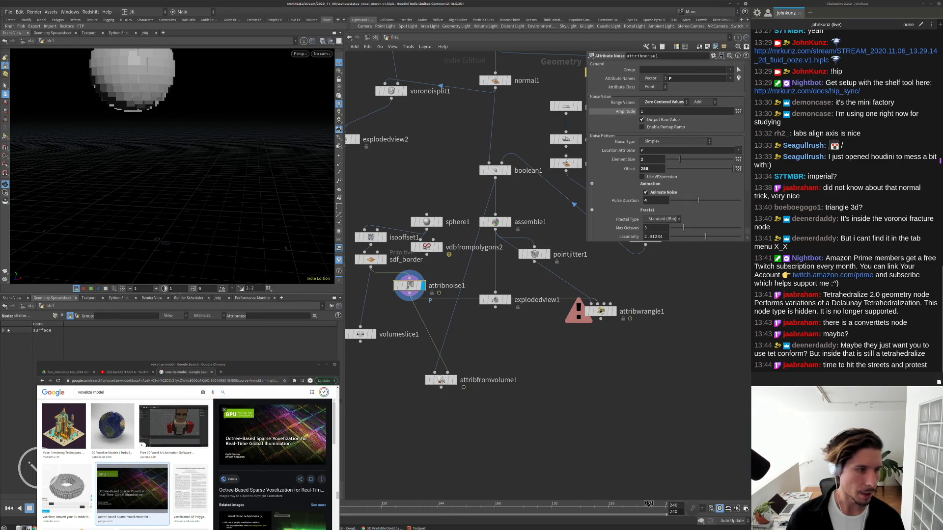
Complete the attribwrangle1 code as volumesample(1, 0, @P); and assign its result to v@Cd.
left_click(613, 311)
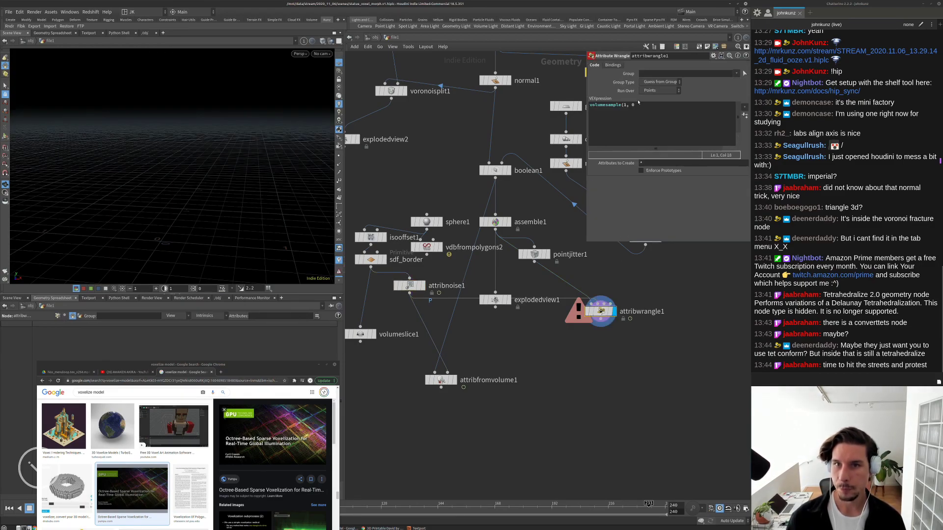
type(", @")
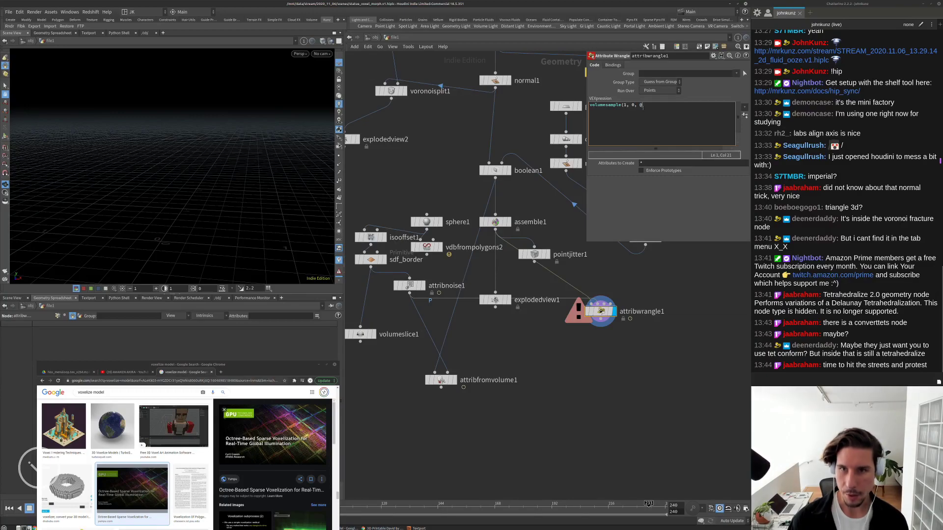
type("P);")
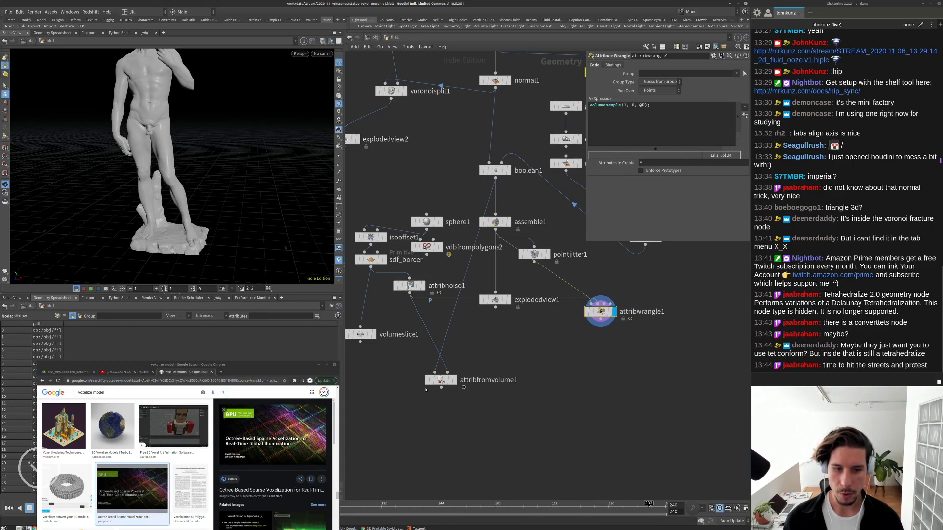
left_click(441, 379)
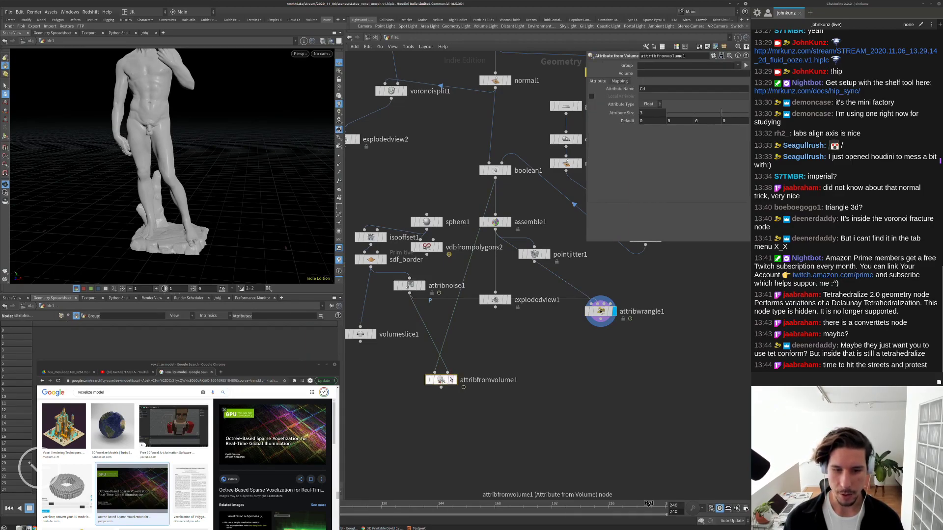
left_click(601, 313)
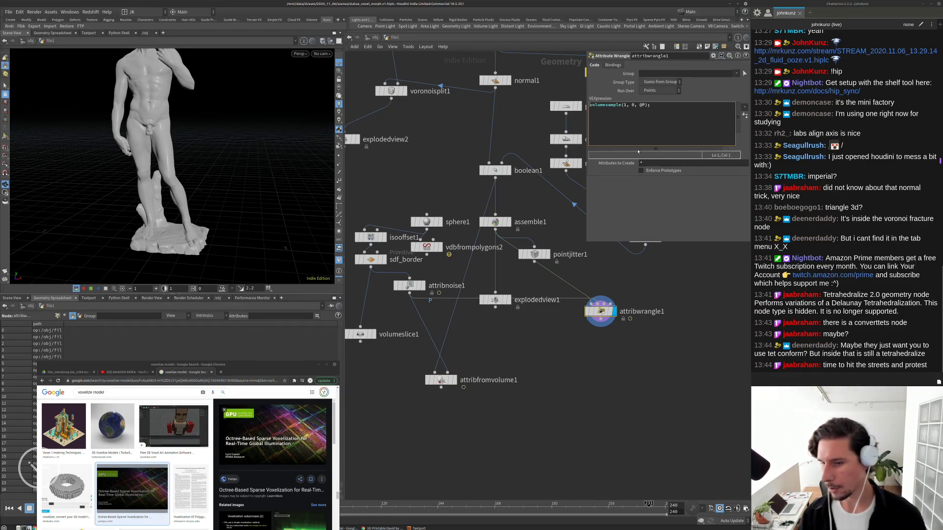
type("v@Cd =")
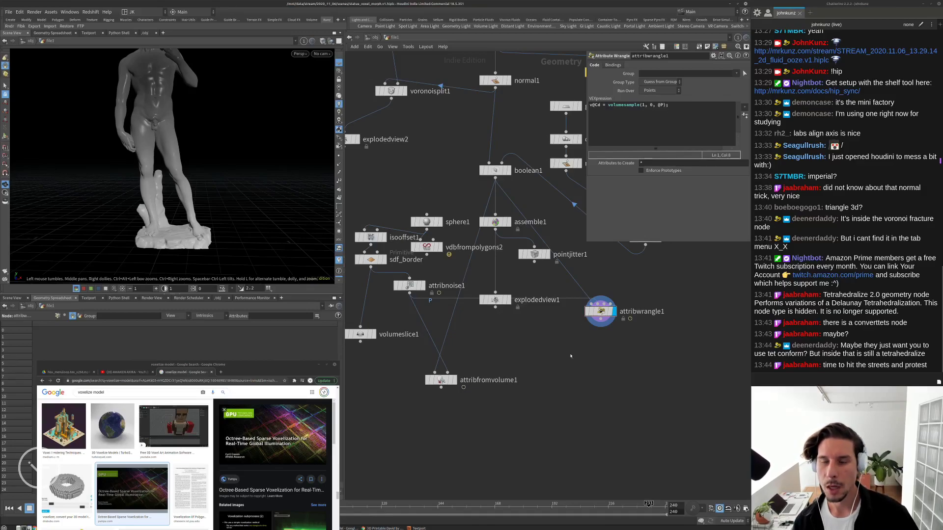
middle_click_drag(607, 316, 592, 339)
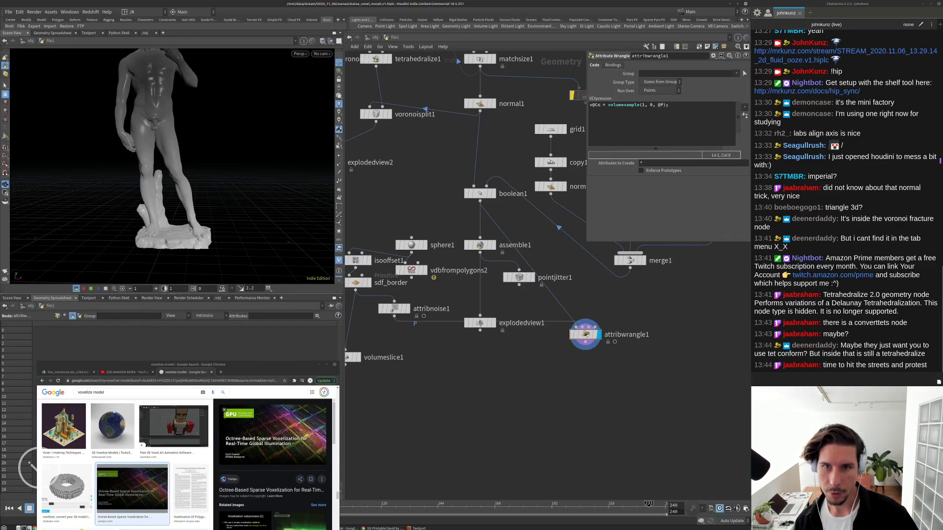
Store the volume sample in a variable declared as float dist instead of v@Cd, and add new lines below it.
left_click_drag(600, 105, 574, 107)
type("float dist")
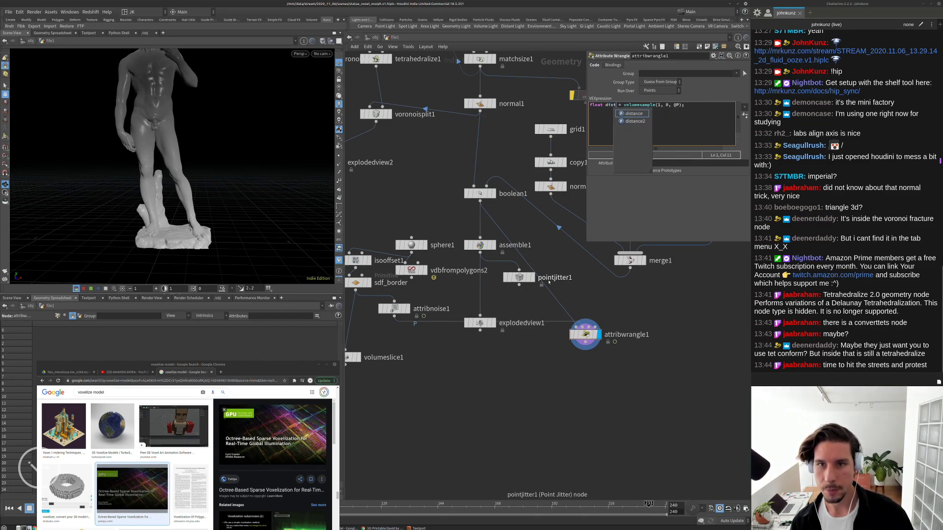
left_click(692, 113)
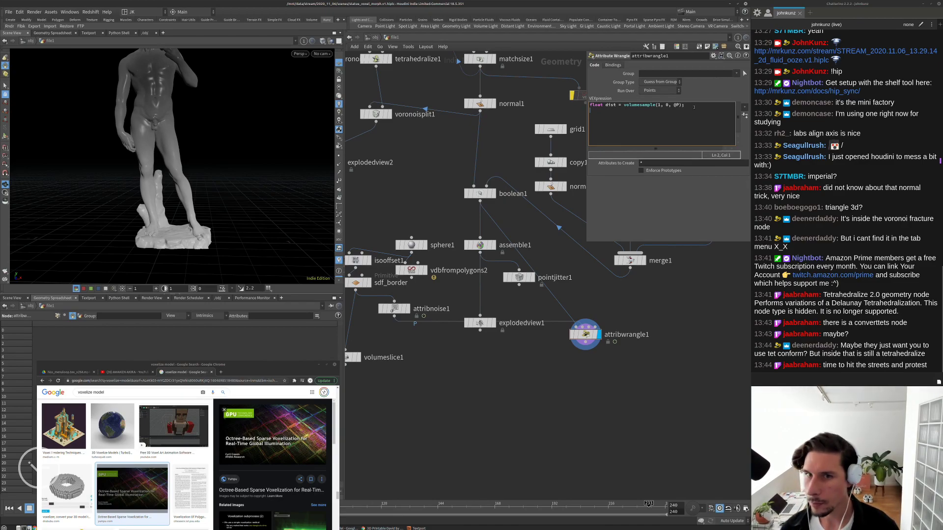
key("Return")
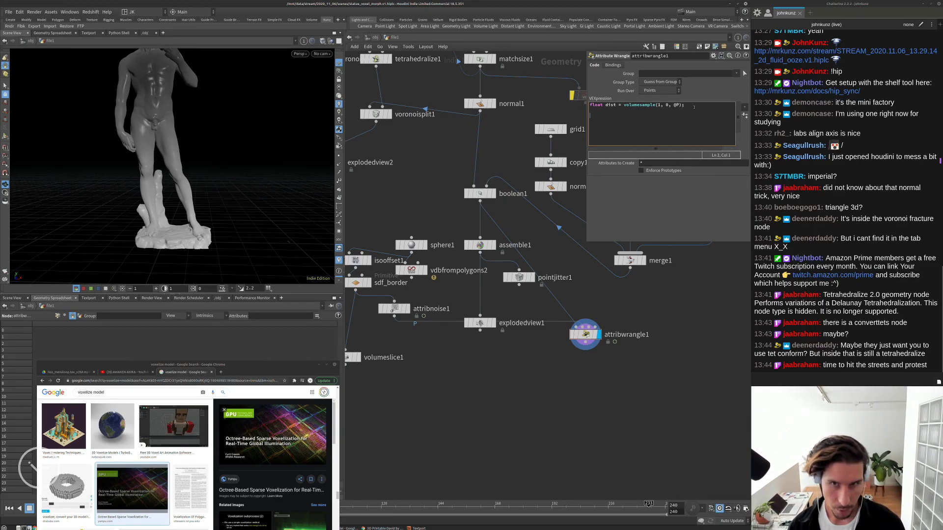
left_click(444, 212)
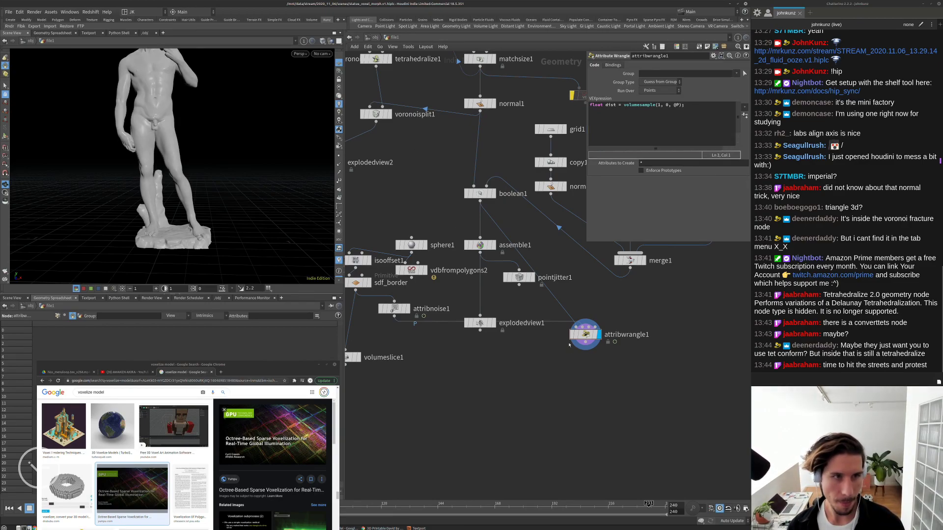
middle_click_drag(210, 122, 209, 185)
right_click_drag(210, 185, 139, 142)
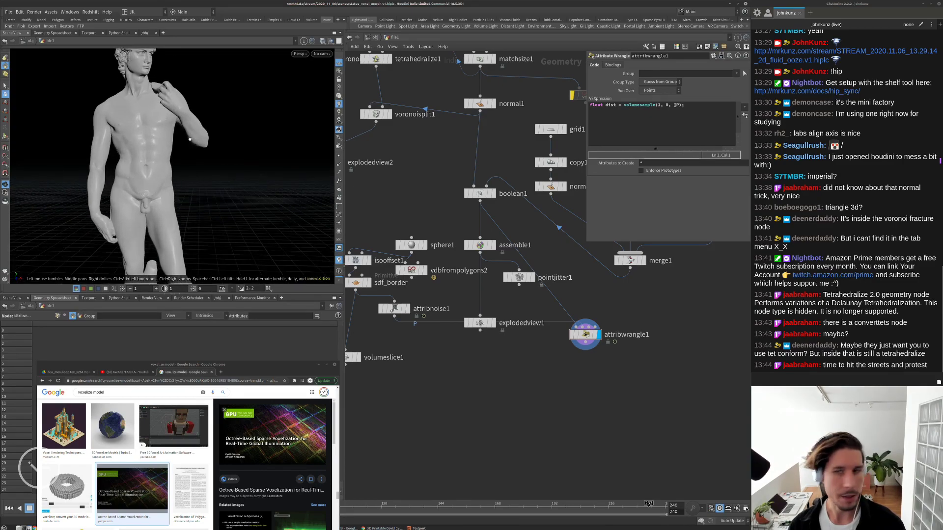
left_click(654, 135)
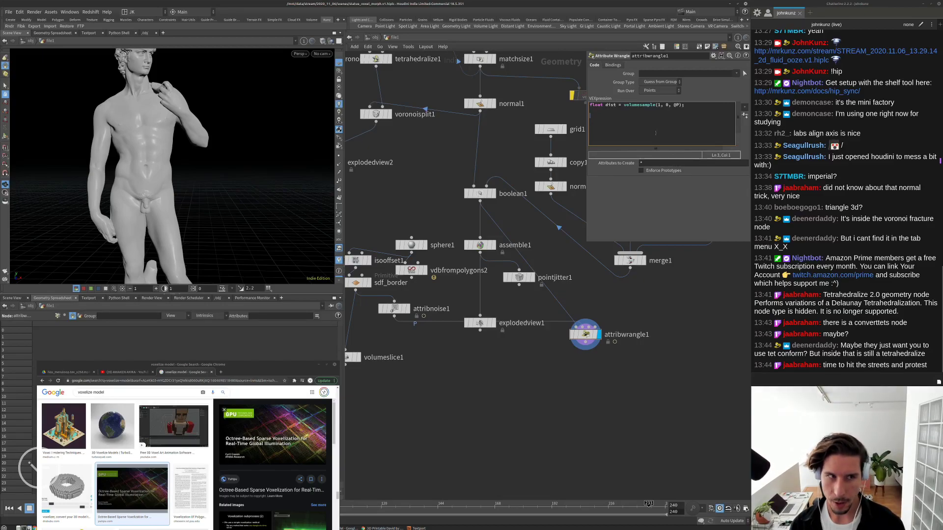
Uncover the geometry spreadsheet and show the transform intrinsic for attribwrangle1's packed pieces.
left_click(304, 366)
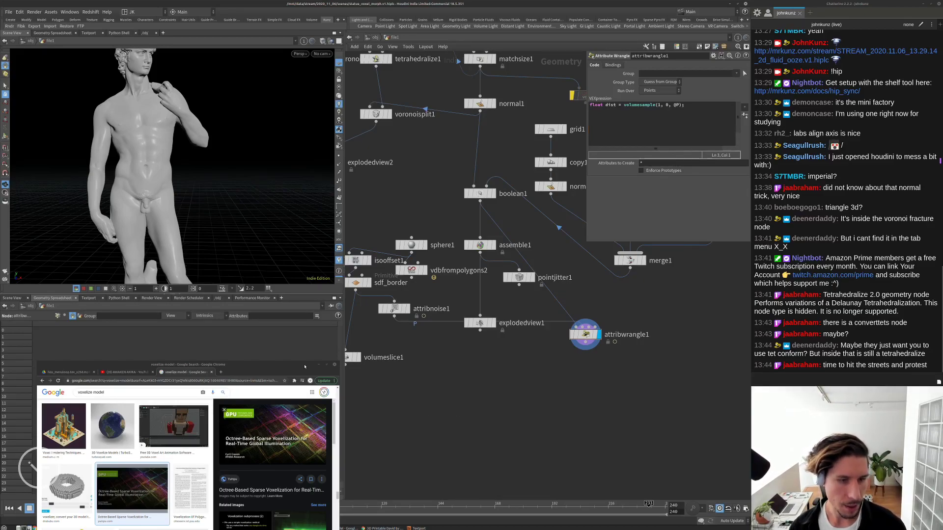
left_click_drag(313, 367, 298, 395)
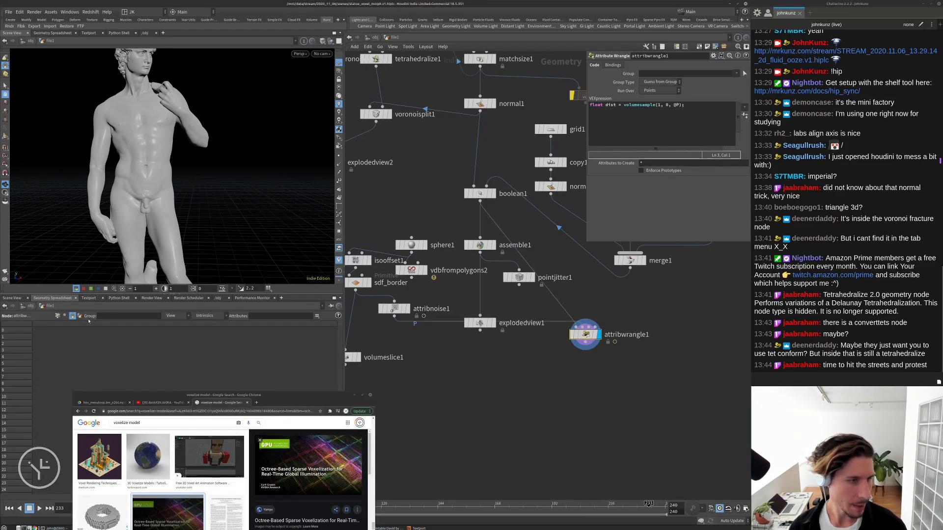
left_click(215, 317)
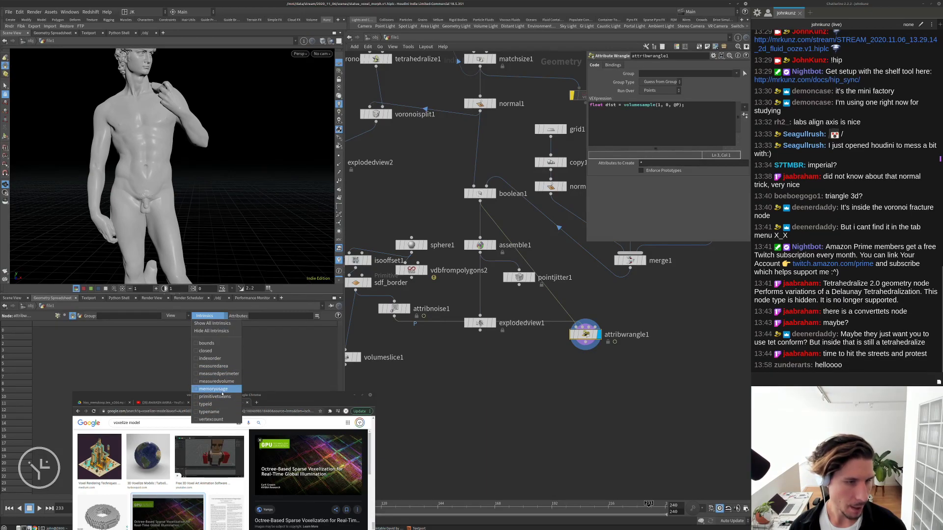
left_click(213, 316)
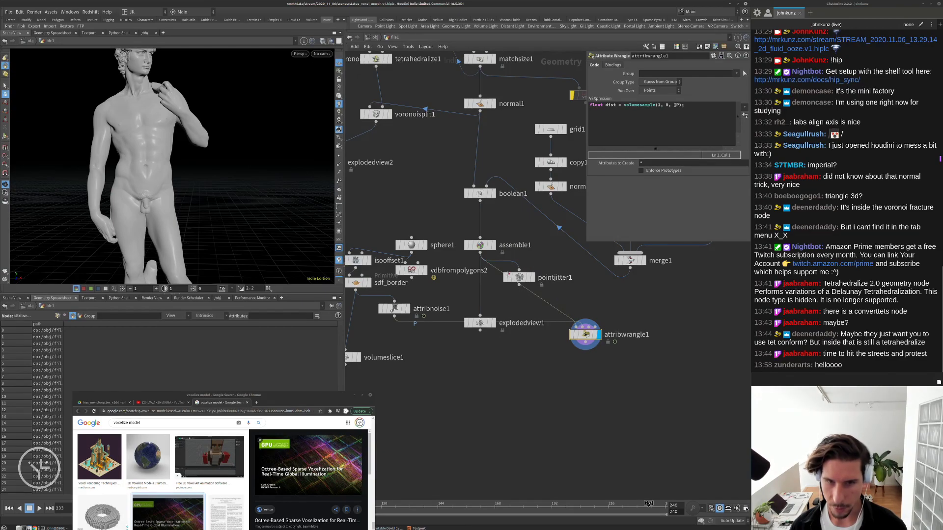
key("Return")
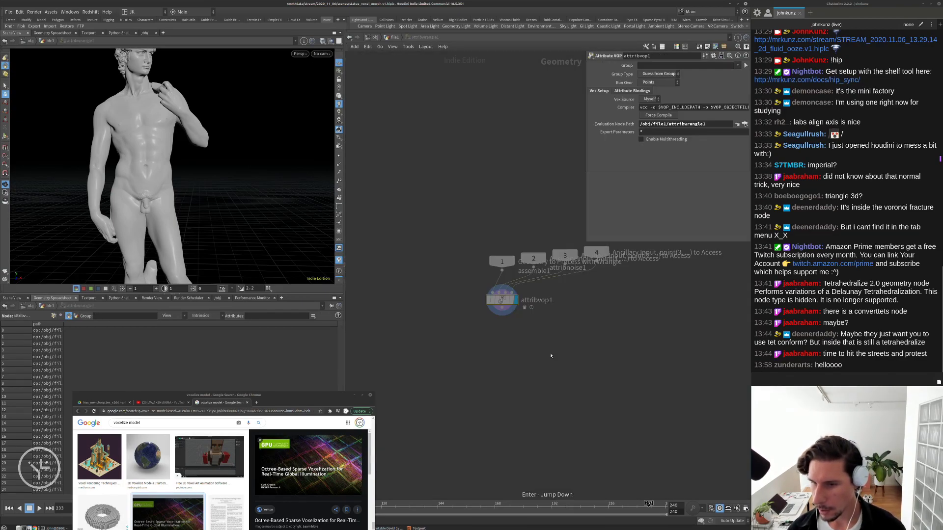
left_click(394, 37)
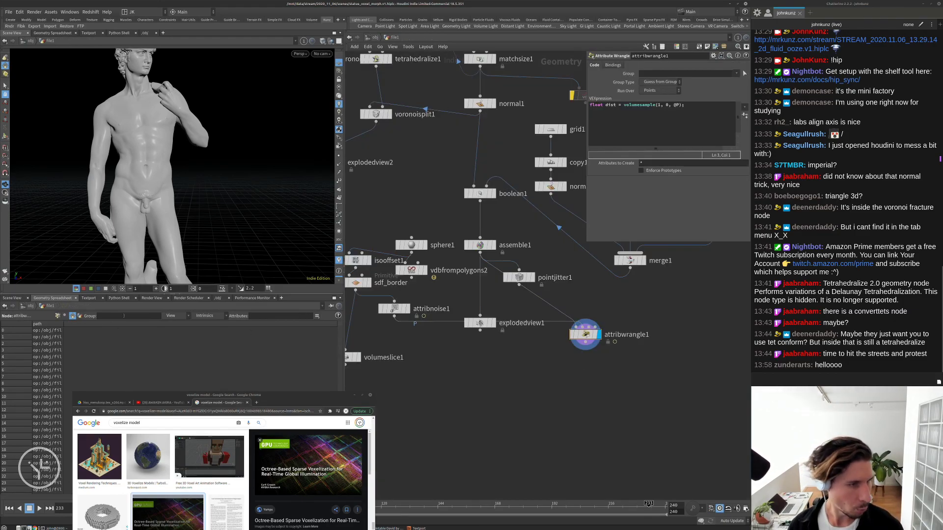
left_click(205, 315)
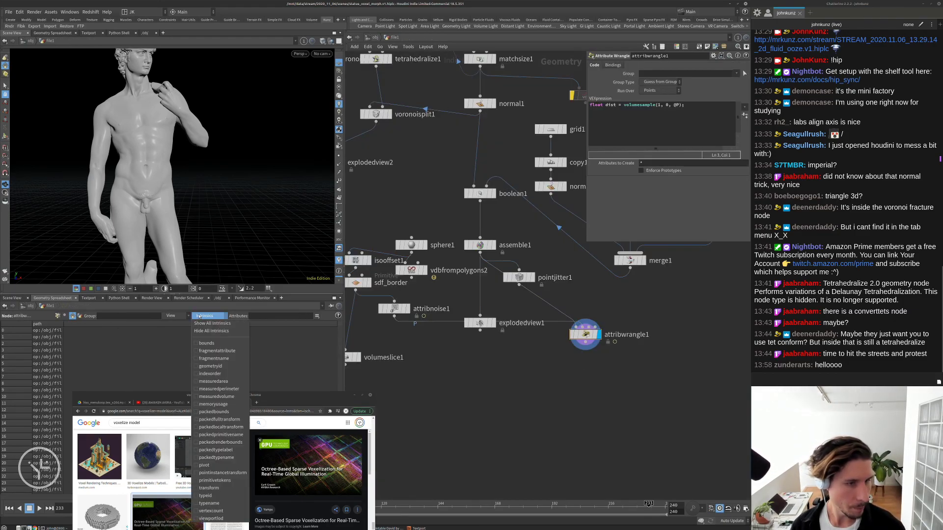
left_click(218, 488)
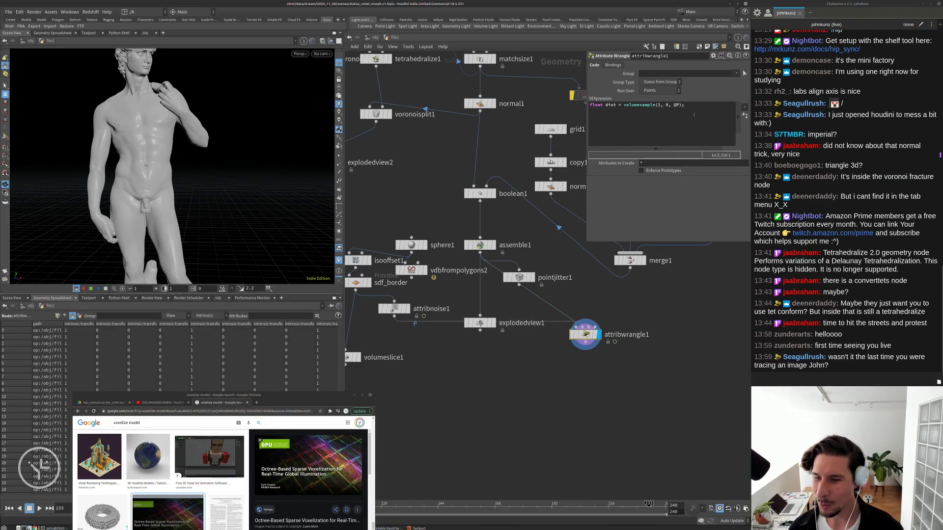
Move the floating browser window over the lower rows of the geometry spreadsheet and reselect attribwrangle1.
left_click(710, 110)
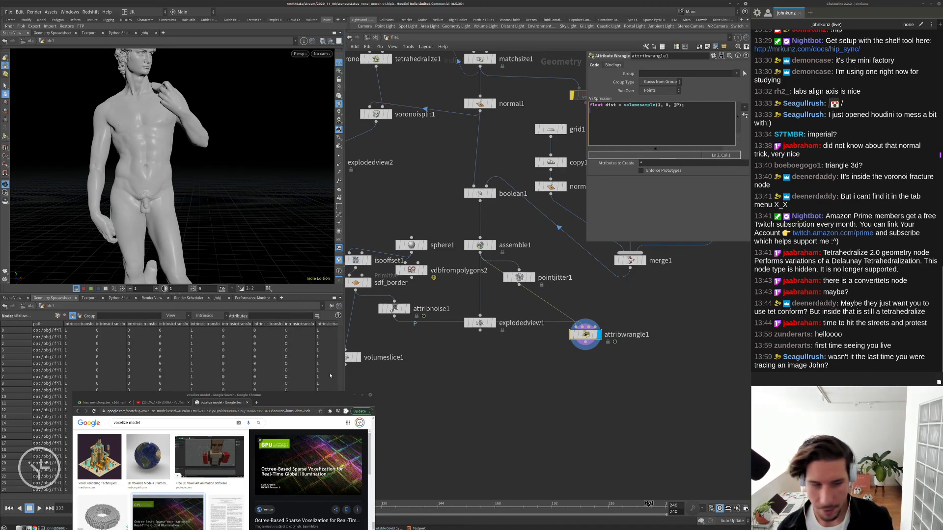
left_click_drag(272, 396, 253, 392)
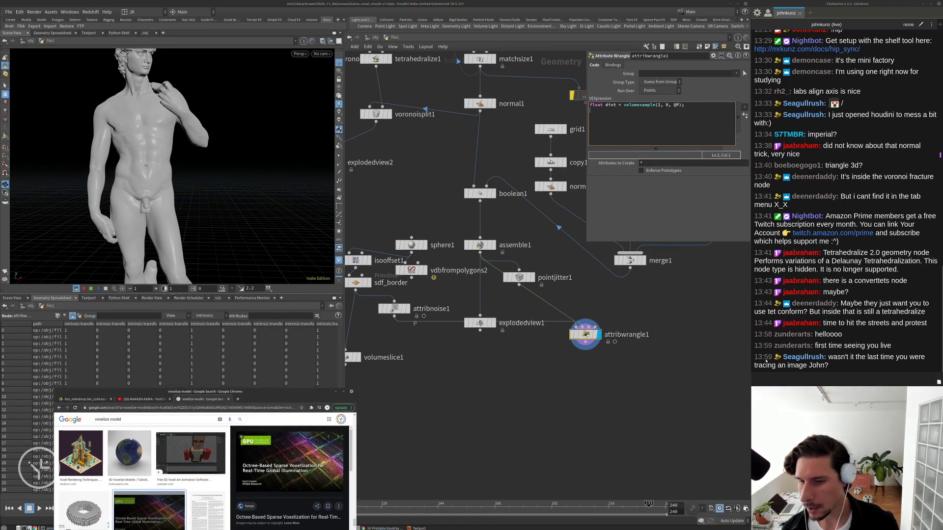
left_click_drag(310, 394, 262, 362)
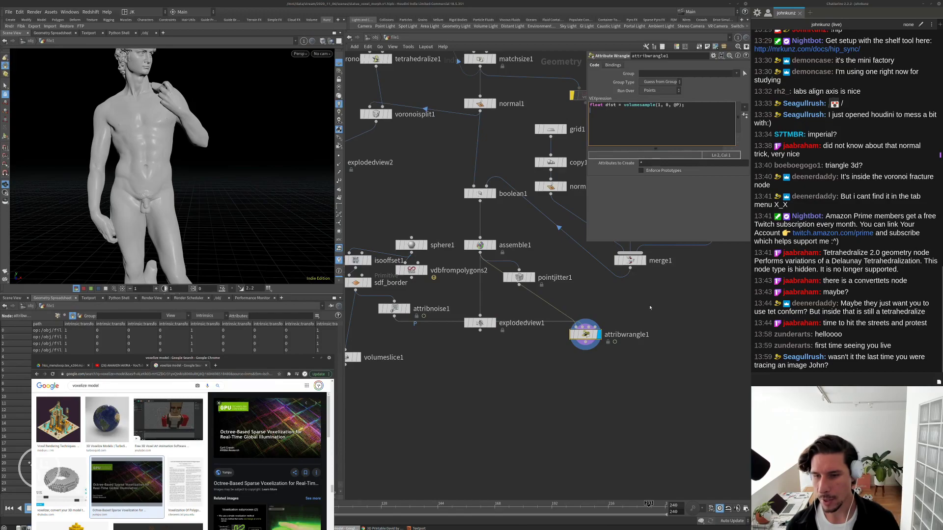
left_click(586, 334)
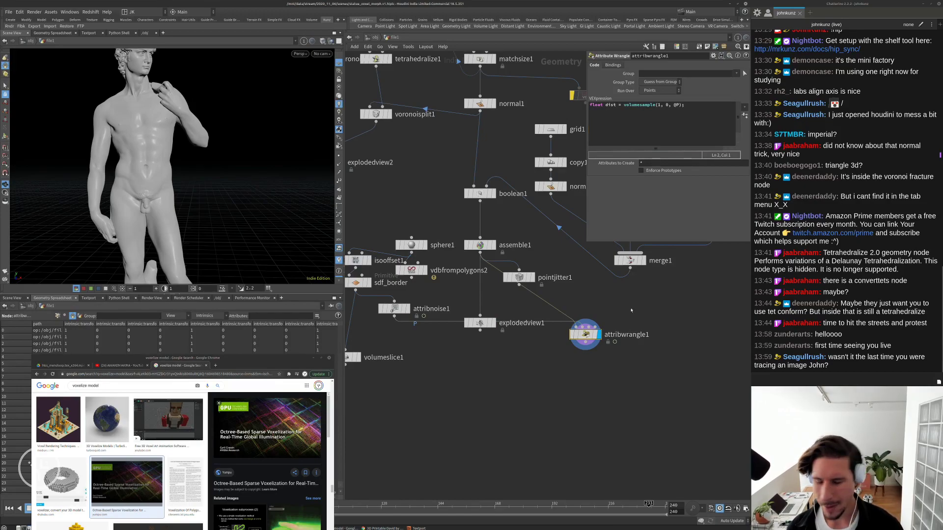
mouse_move(632, 310)
middle_mouse_down()
mouse_move(624, 340)
mouse_move(632, 303)
middle_mouse_up()
left_click(624, 340)
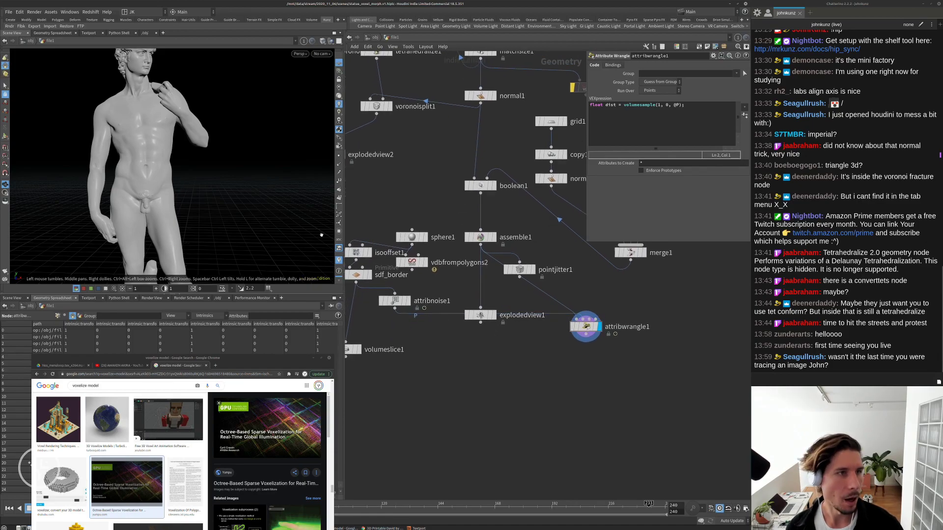
Move the attribwrangle1 node further down the network and return to its VEX code.
scroll(282, 202, "down", 6)
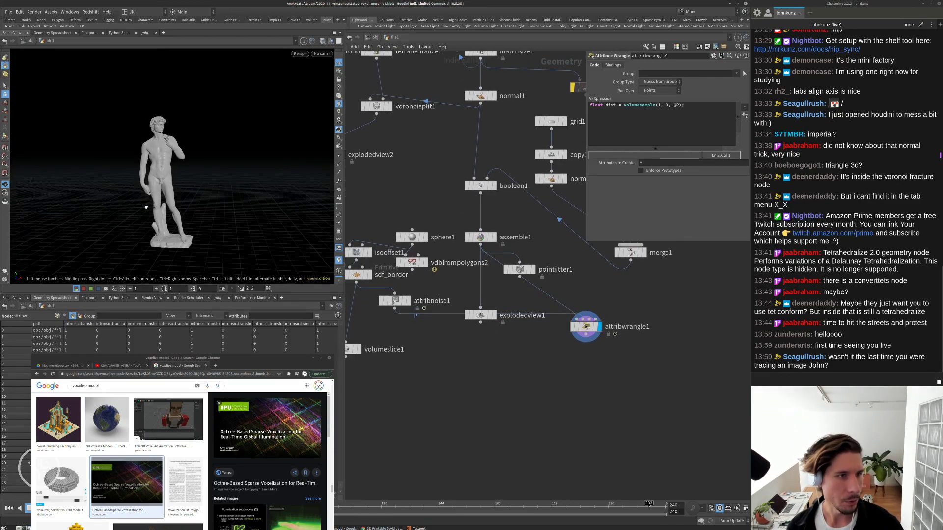
left_click_drag(586, 326, 600, 393)
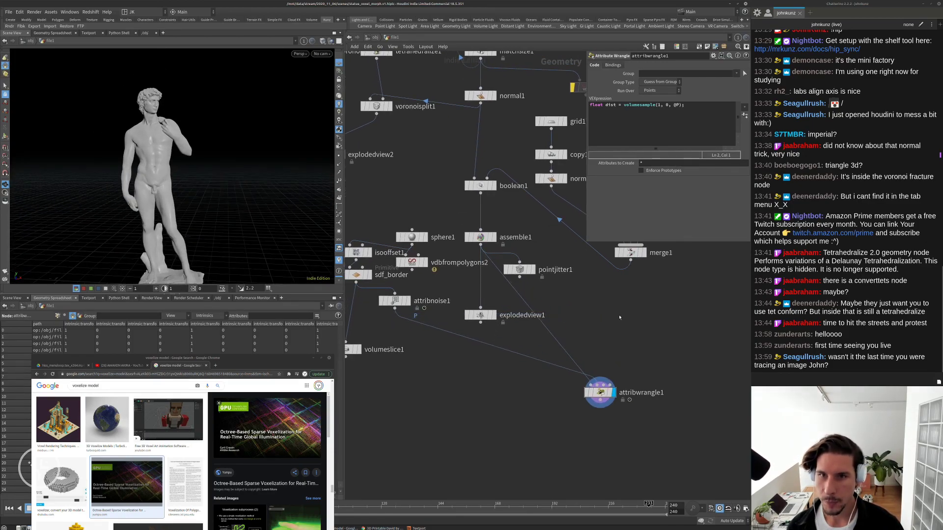
left_click(702, 122)
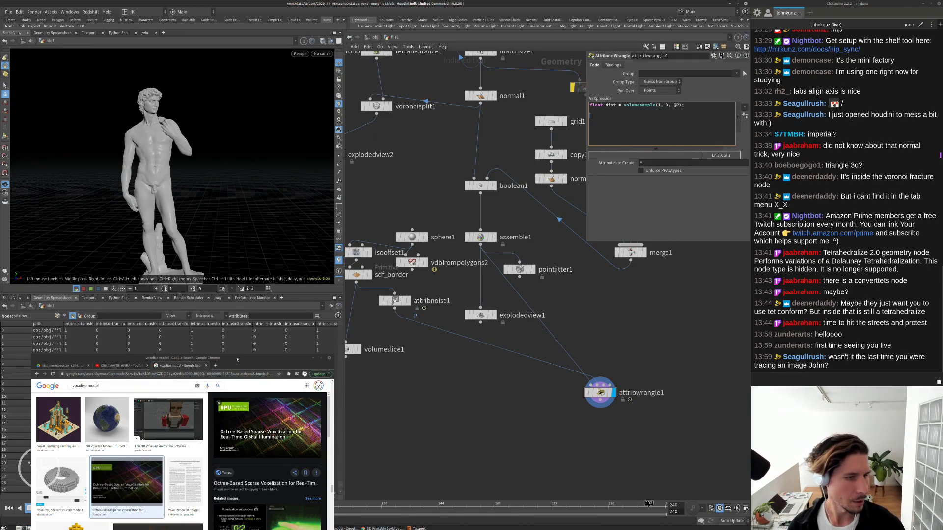
Switch to the floating Chrome window and load the streamer's own YouTube channel in a new tab.
left_click_drag(237, 359, 225, 248)
left_click(173, 262)
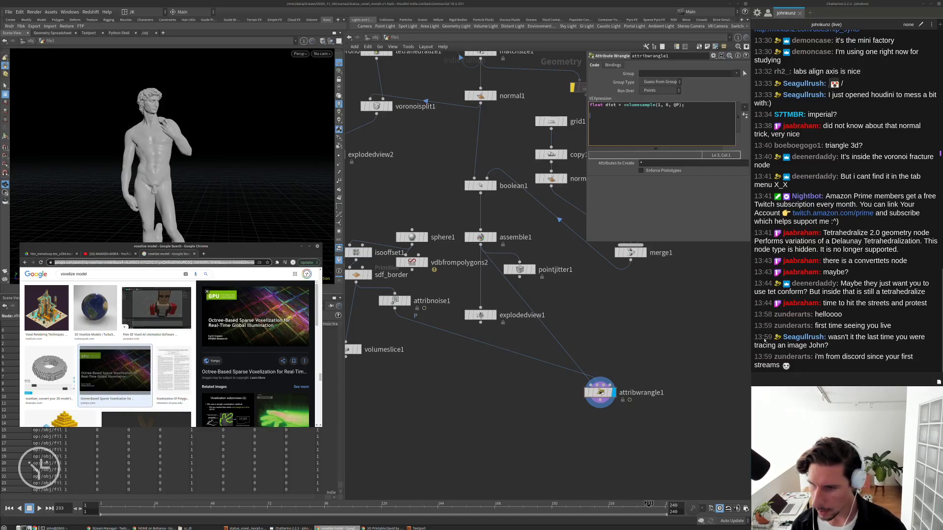
left_click_drag(276, 248, 381, 276)
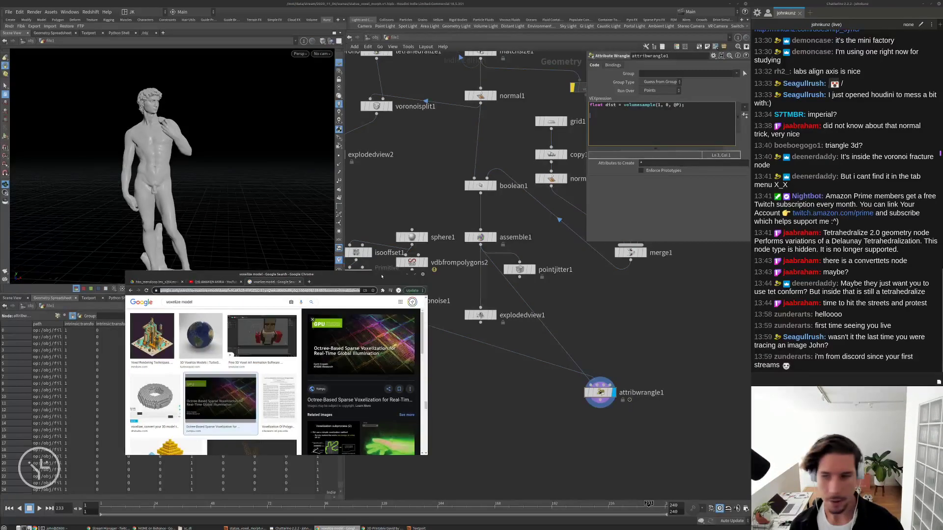
key("ctrl+t")
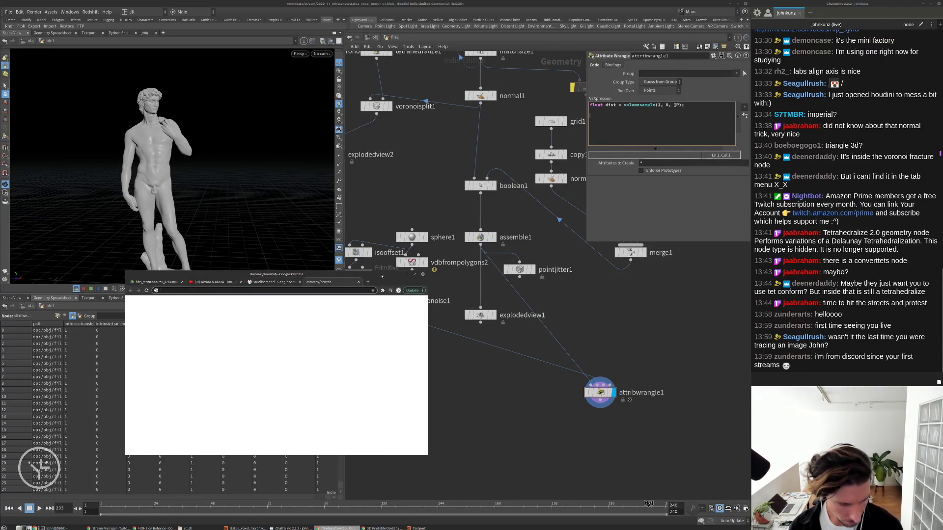
type("youtube.com/")
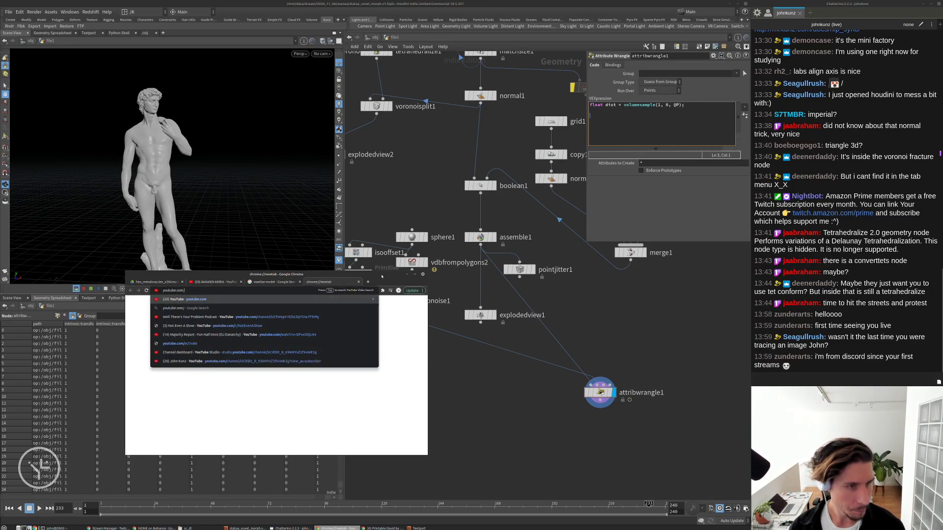
type("johnkunz")
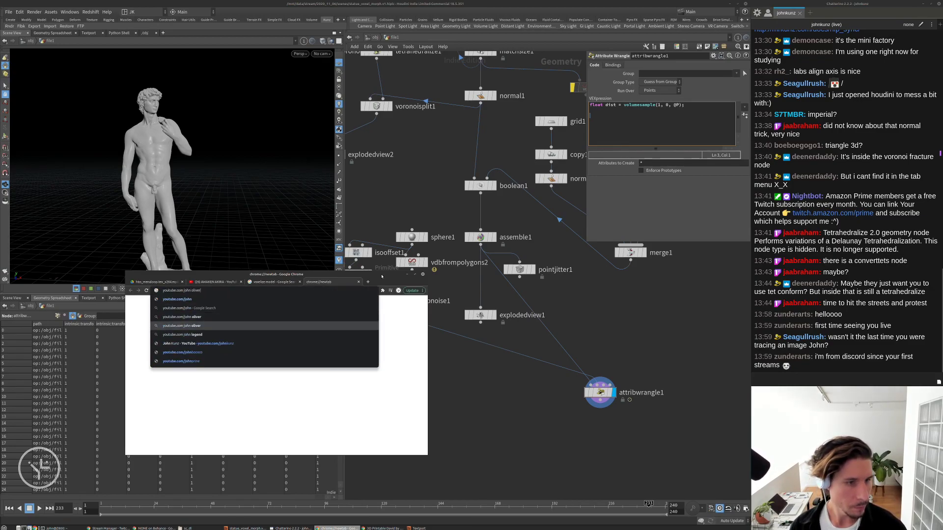
key("Return")
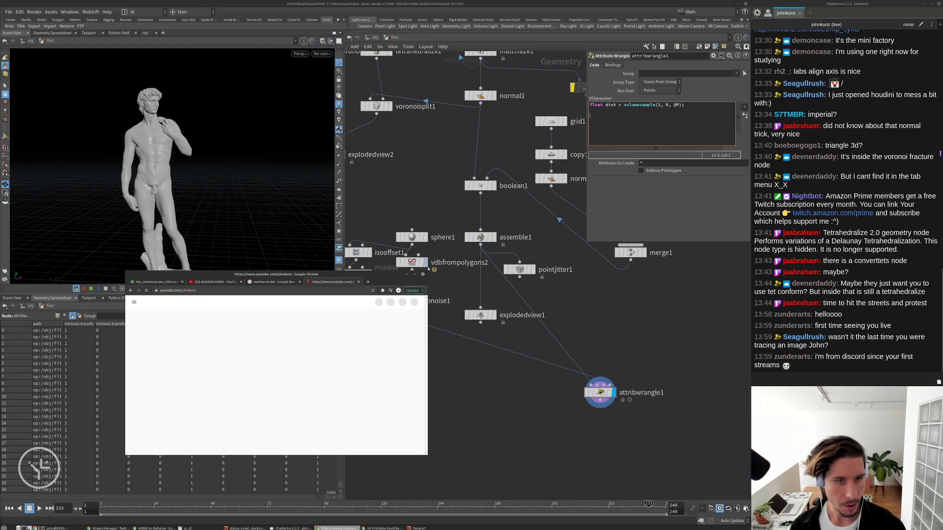
left_click_drag(386, 273, 400, 272)
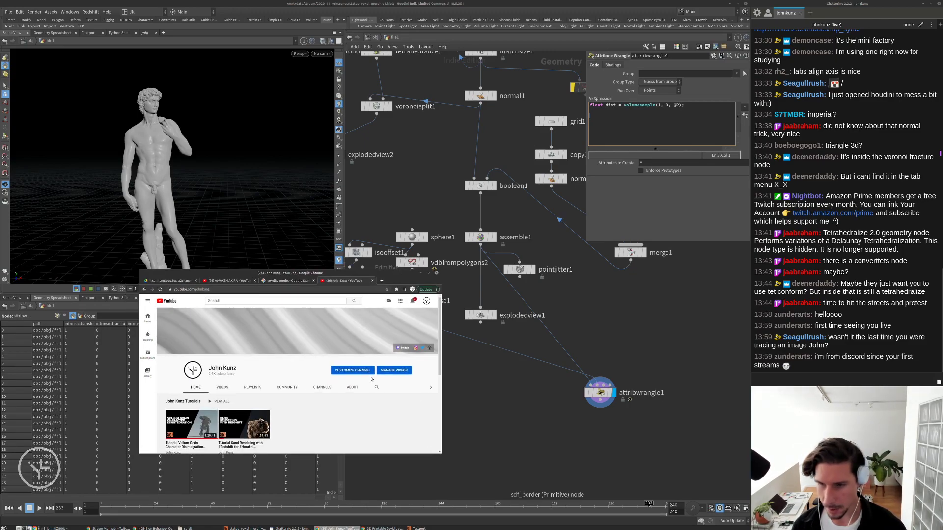
Browse the channel's uploaded videos for the Packed Transform Manipulation stream.
scroll(372, 379, "down", 3)
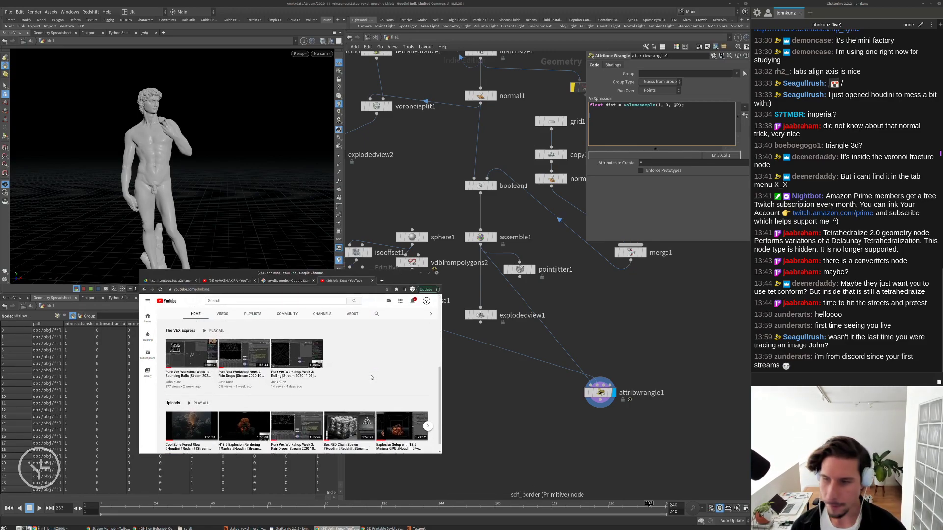
left_click(173, 391)
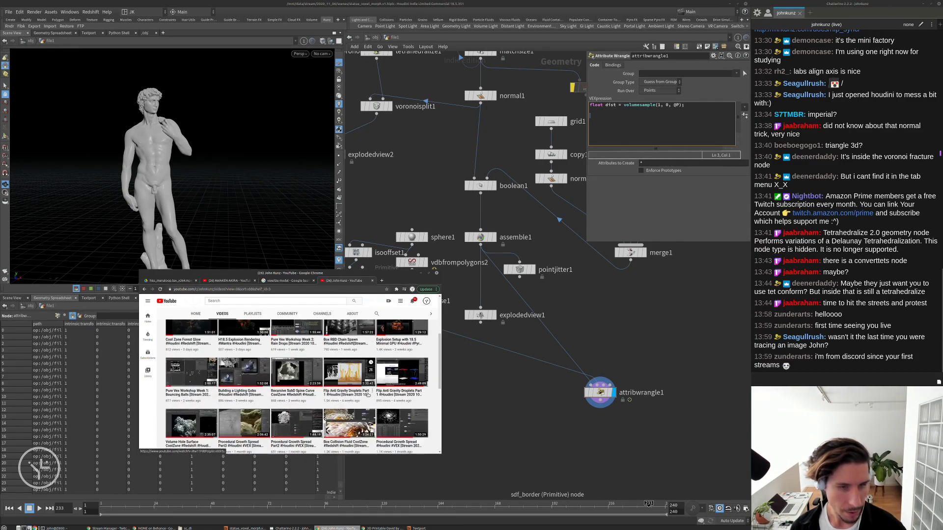
scroll(394, 372, "down", 2)
scroll(388, 379, "down", 2)
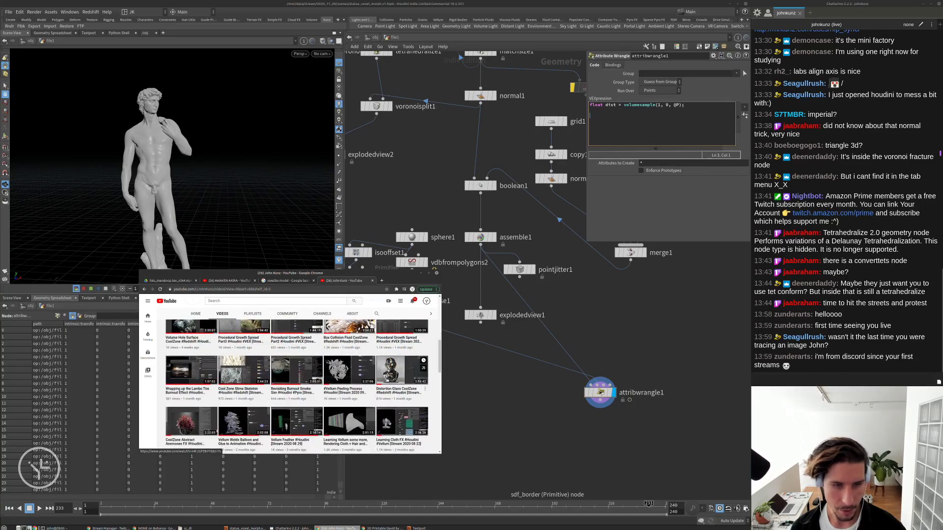
scroll(387, 379, "down", 2)
scroll(387, 379, "down", 2)
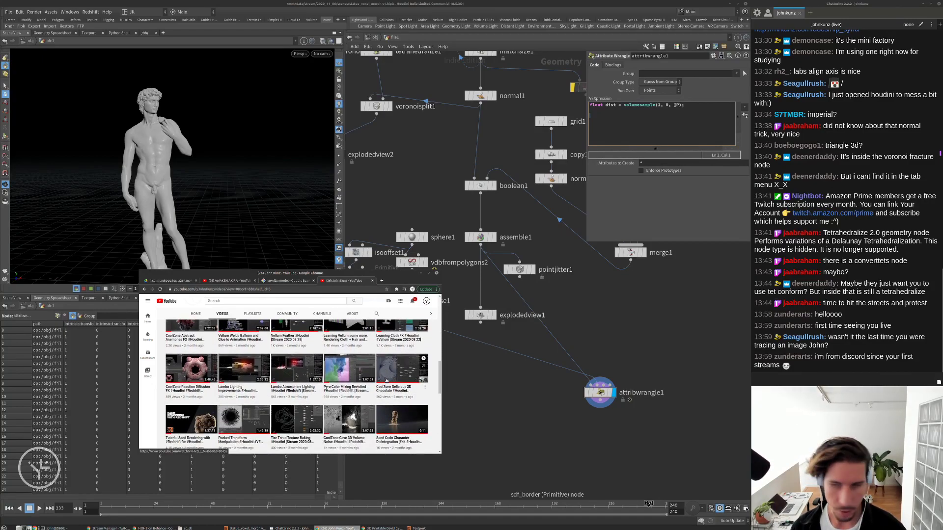
Copy the link of the Packed Transform Manipulation video and post it in the stream chat.
right_click(227, 443)
left_click(259, 482)
left_click(814, 377)
key("ctrl+v")
key("Return")
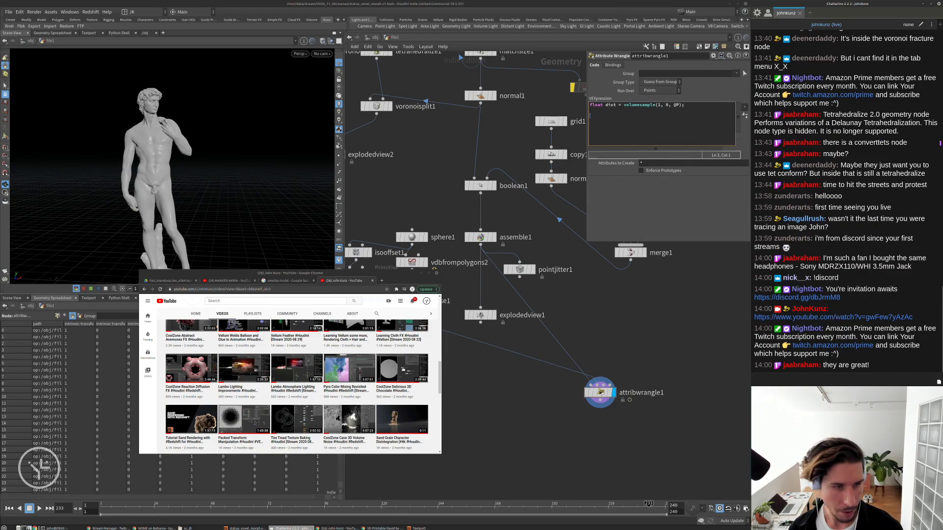
Move the browser window off the node network and over the geometry spreadsheet.
scroll(238, 420, "down", 1)
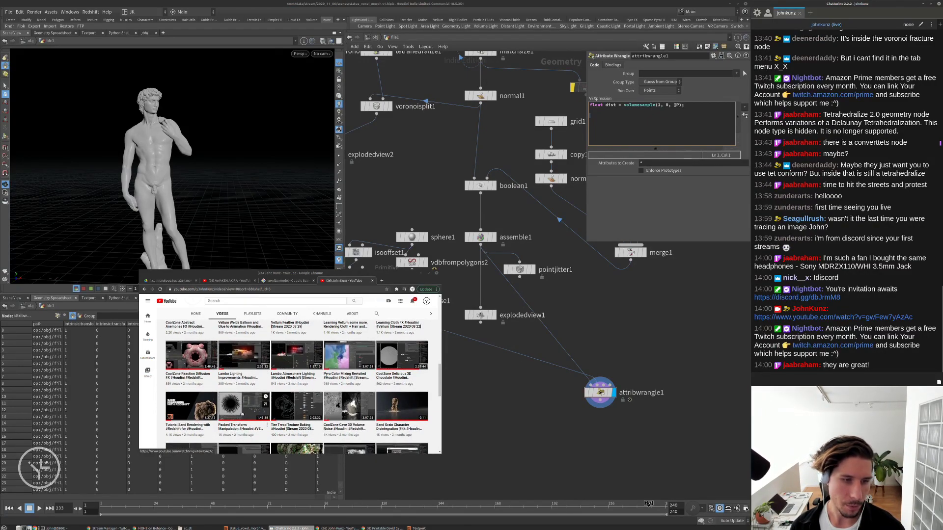
left_click(502, 361)
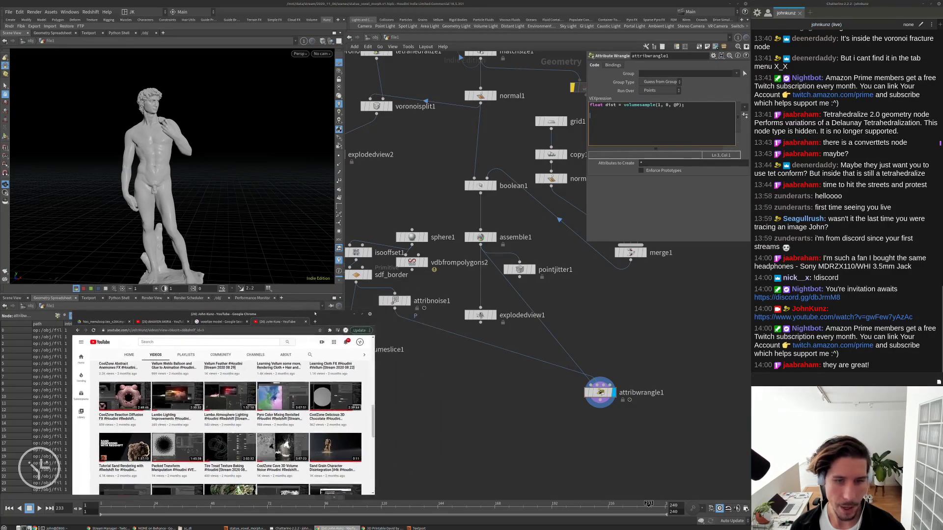
left_click_drag(325, 315, 273, 317)
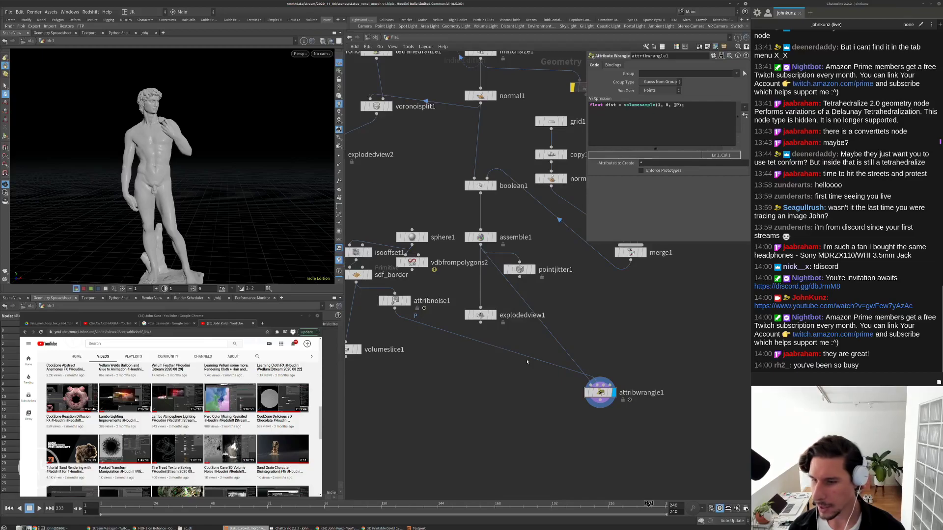
middle_click_drag(582, 348, 585, 324)
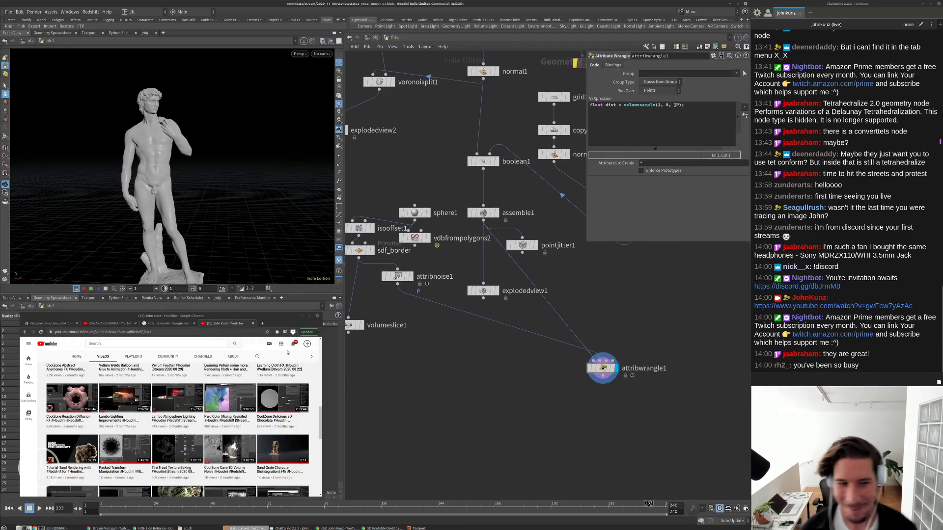
Return to the channel's home page, view The VEX Express workshop series, and switch back to Houdini's network.
scroll(203, 442, "down", 1)
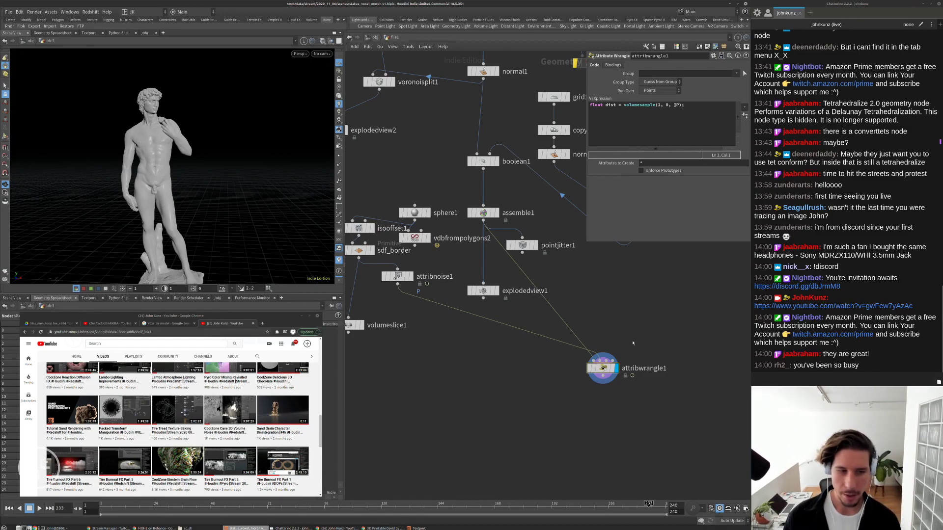
left_click(25, 332)
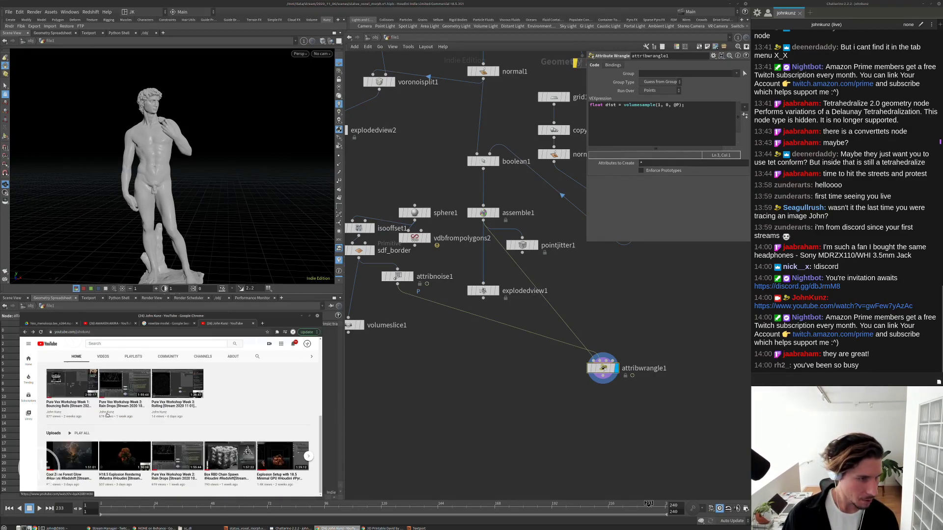
scroll(93, 393, "up", 1)
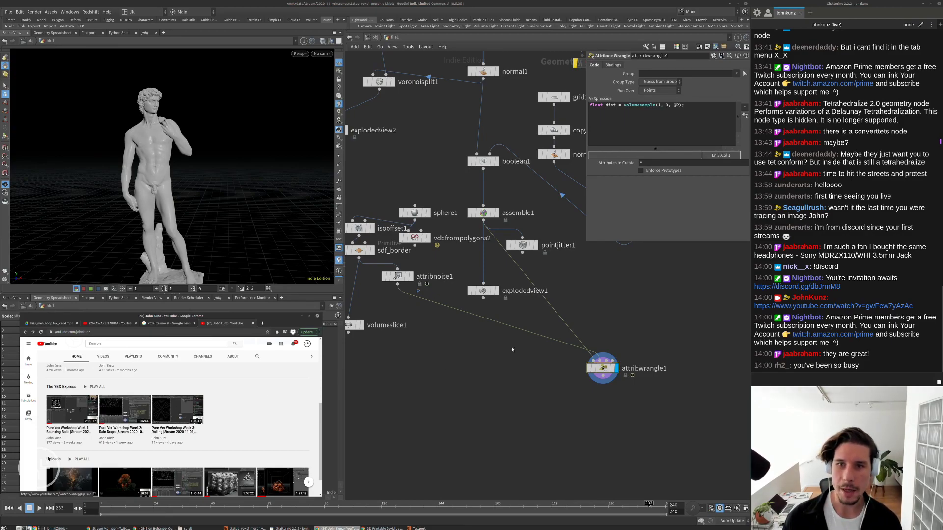
left_click(483, 390)
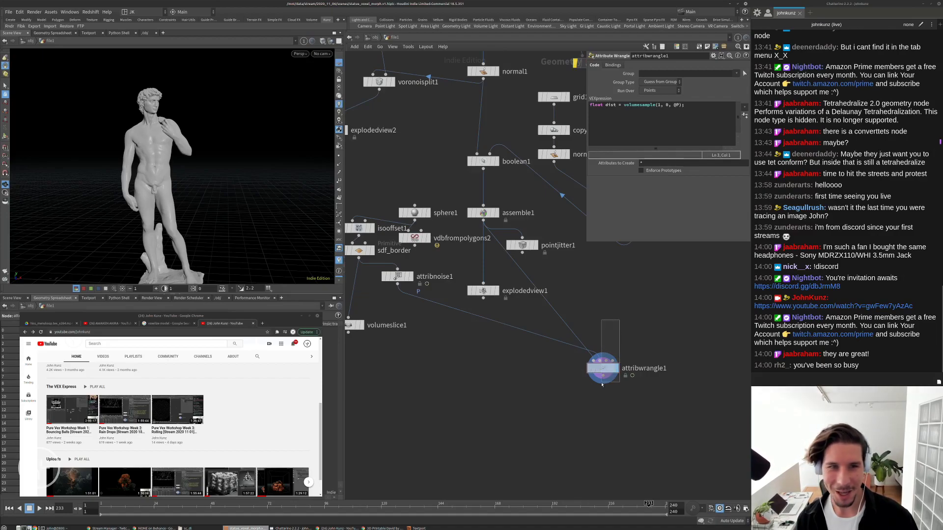
On line 3 of attribwrangle1's code, start a setprimintrinsic call with 0 as the geometry handle.
left_click(698, 107)
key("Down")
key("Down")
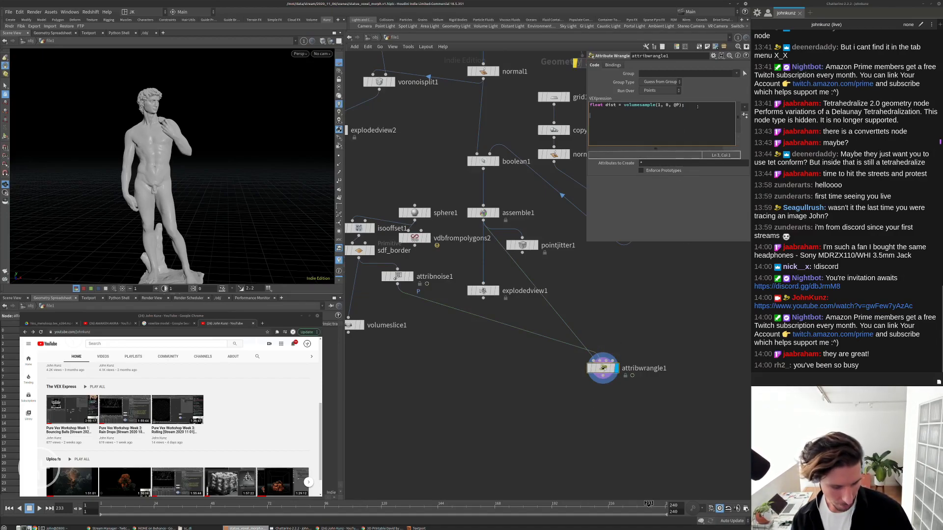
type("se")
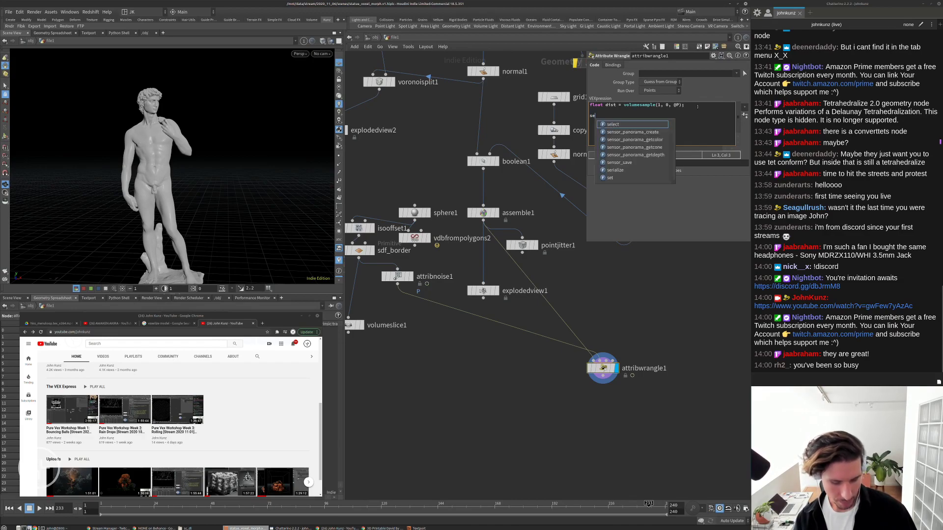
type("tpri")
key("Down")
key("Down")
key("Return")
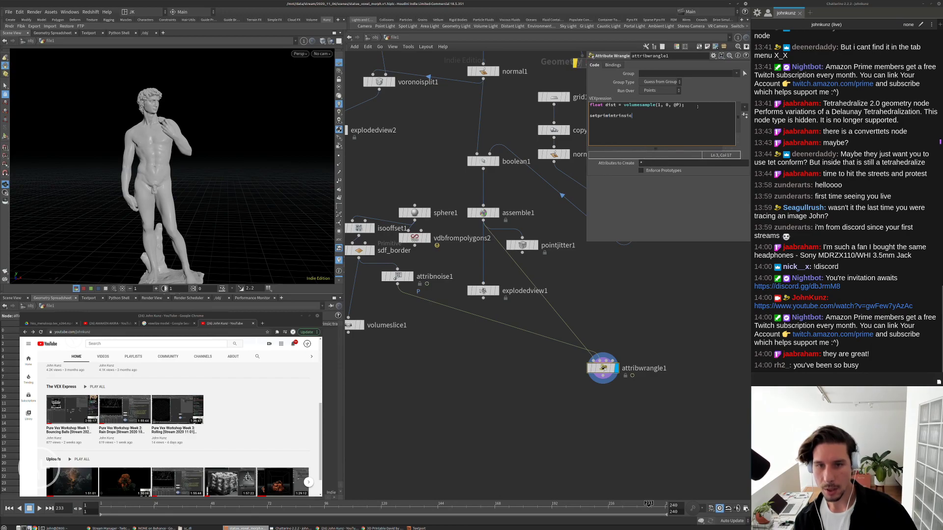
type("(")
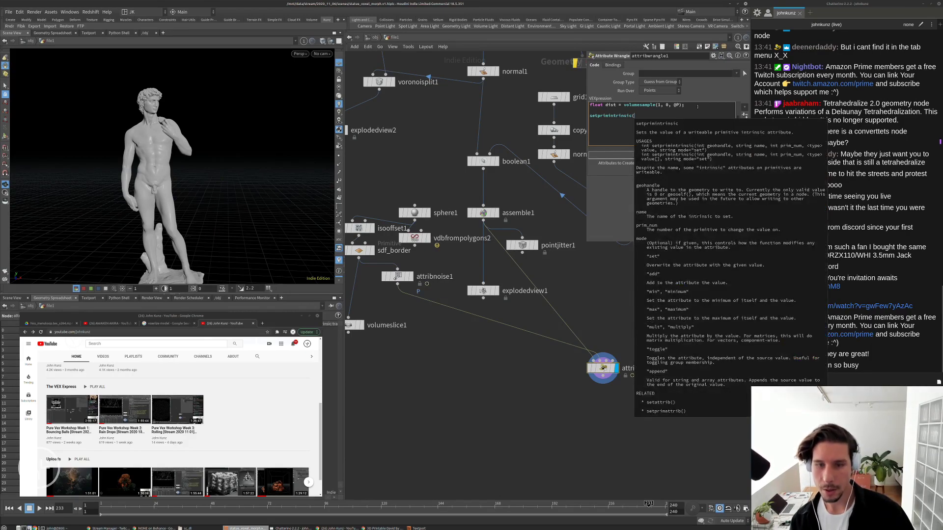
type("0, 'transform', i@primnum,")
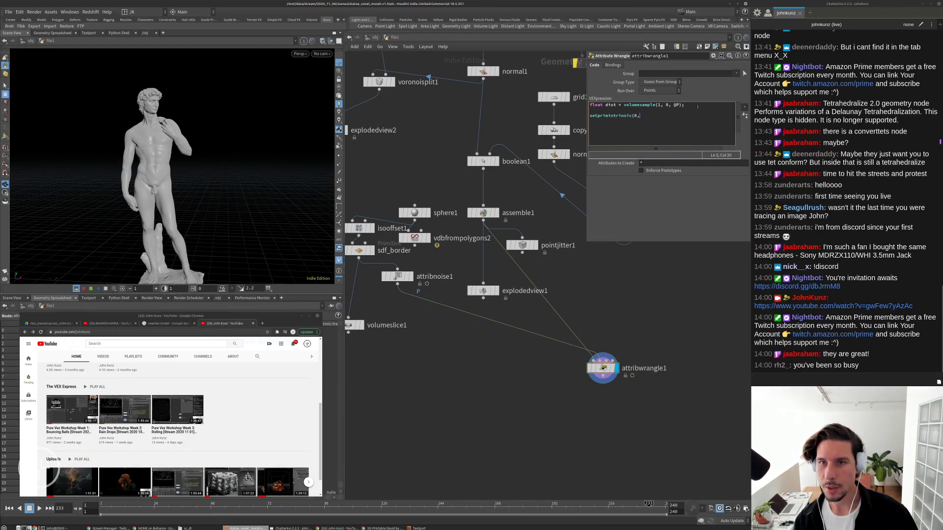
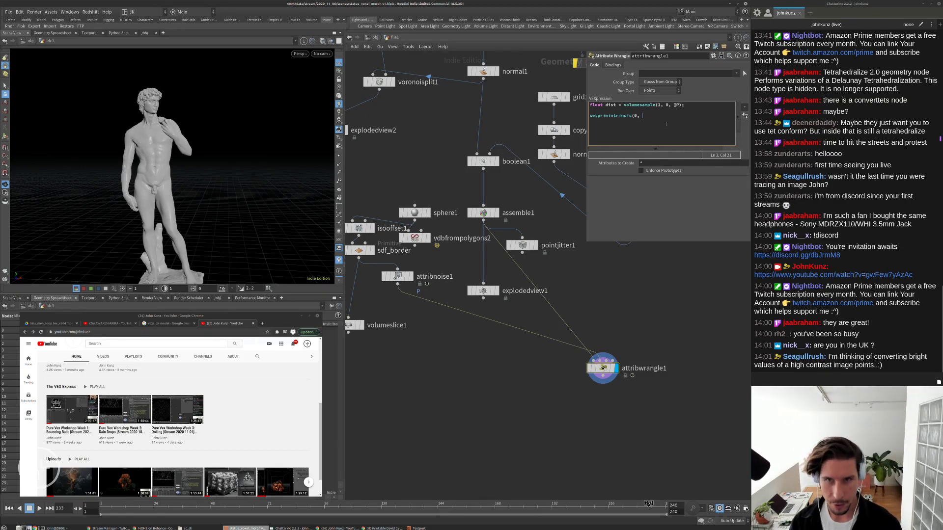
Add 'transform' and i@primnum as the next arguments of the setprimintrinsic call, followed by a comma.
type("transform',")
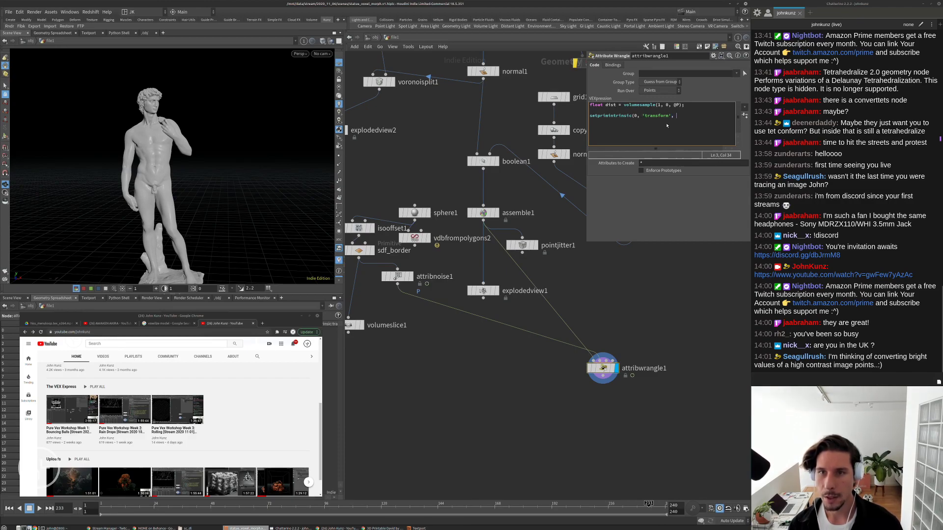
type("i@primnum")
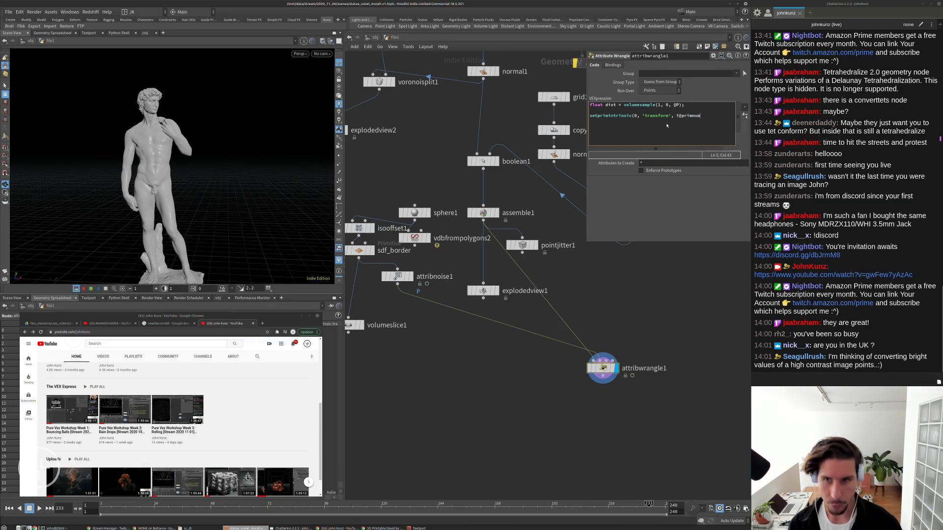
type(",")
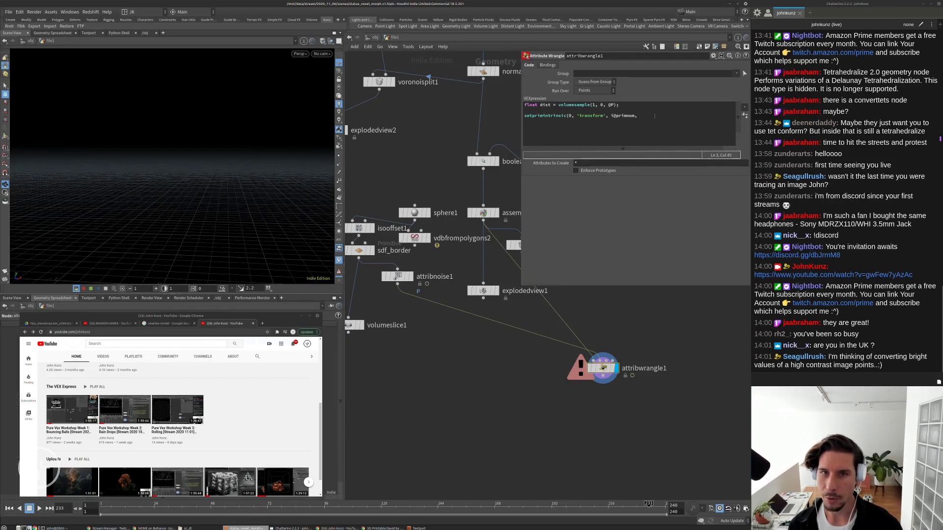
On the empty line 2 of attribwrangle1's code, start declaring a matrix3 variable named xform.
double_click(589, 116)
left_click(652, 109)
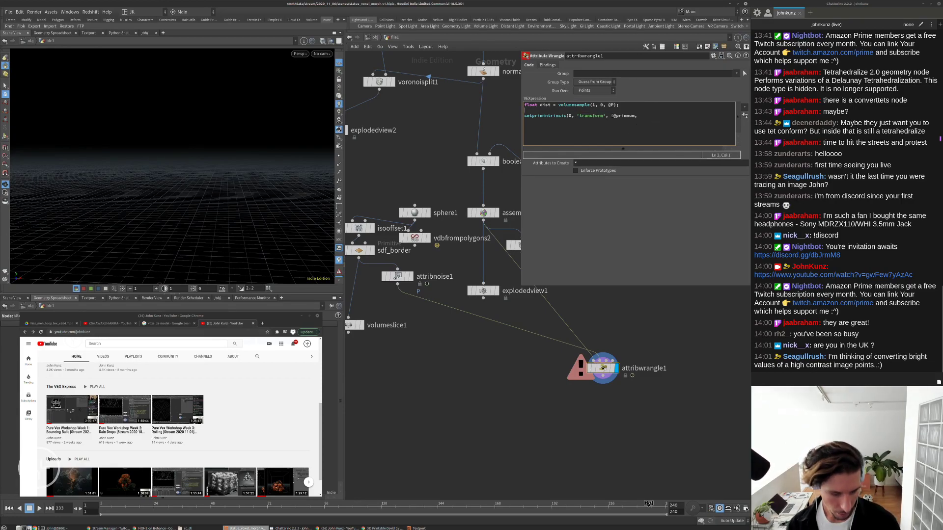
type(",atr")
key("BackSpace")
key("BackSpace")
key("BackSpace")
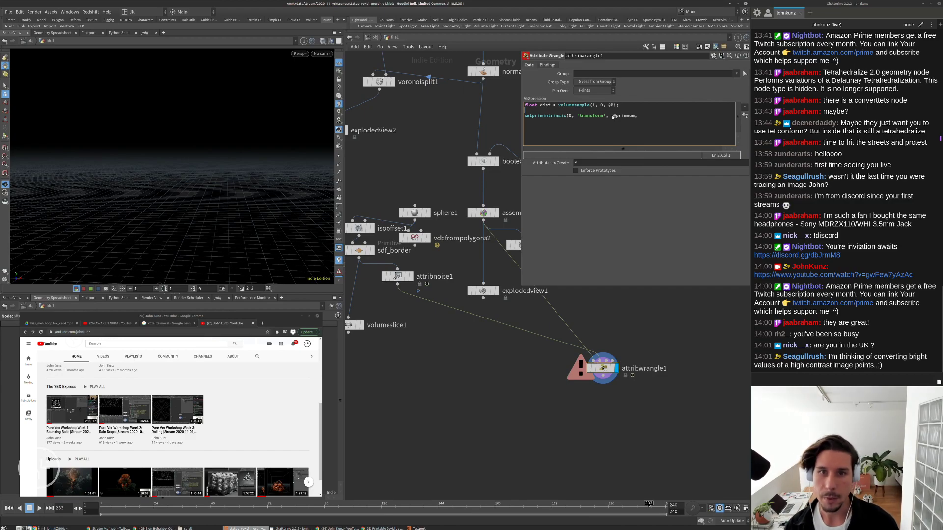
type("matr")
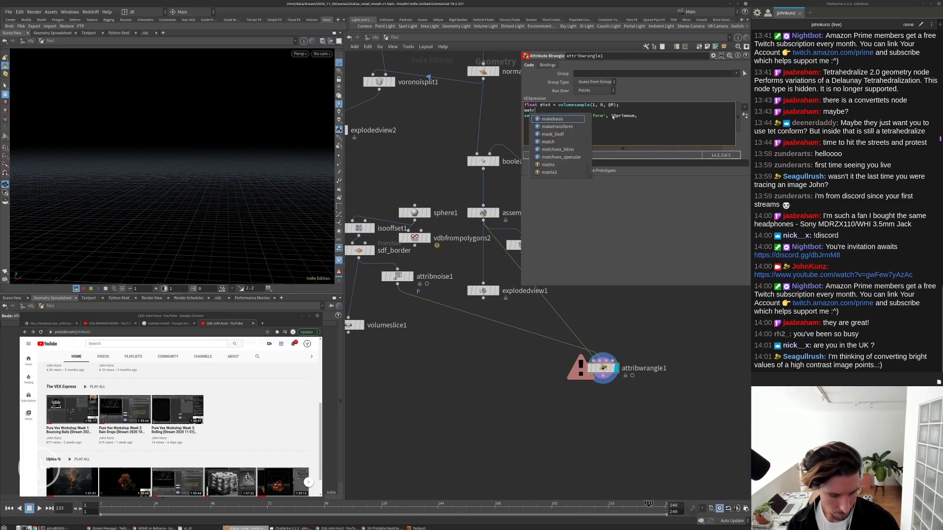
type("ix3 xform = ")
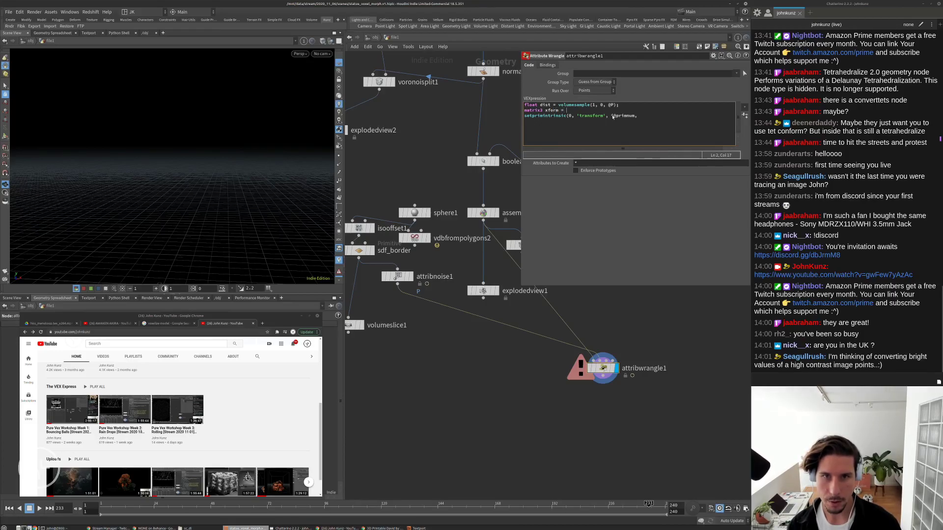
Assign primintrinsic(0,'transform',i@primnum) to xform and complete the setprimintrinsic call with xform as its value.
type("prim")
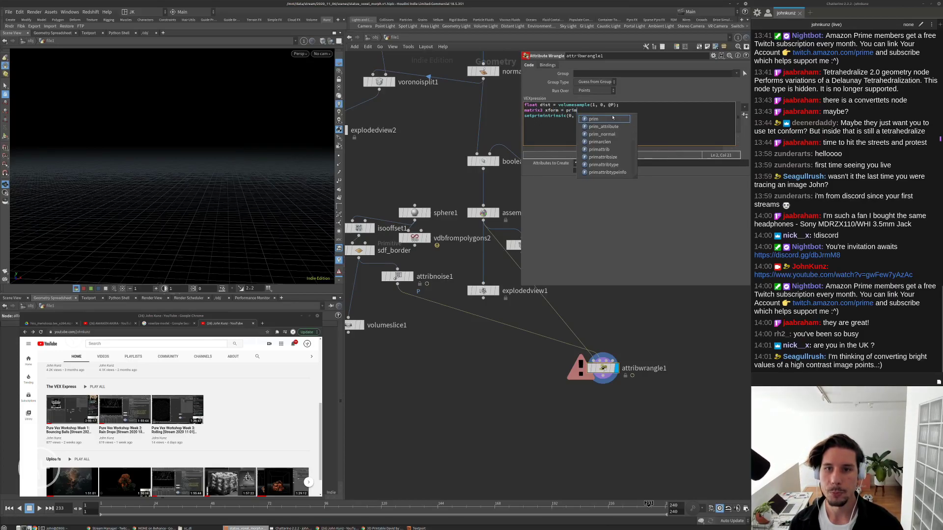
type("intrinsic(")
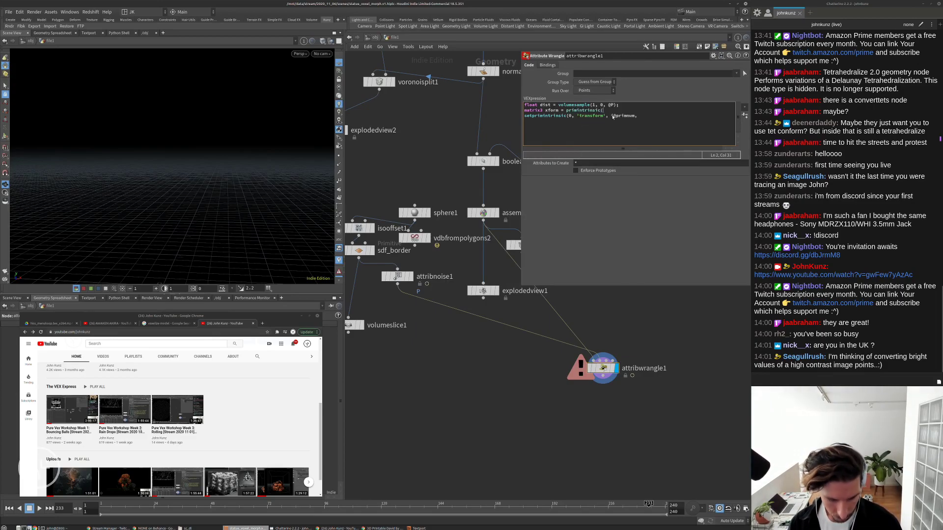
type("0, ")
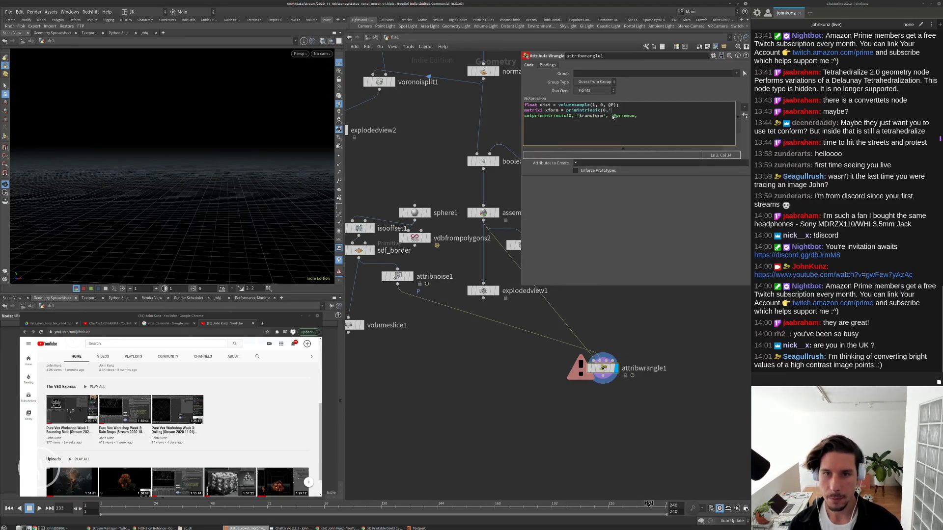
type("trans")
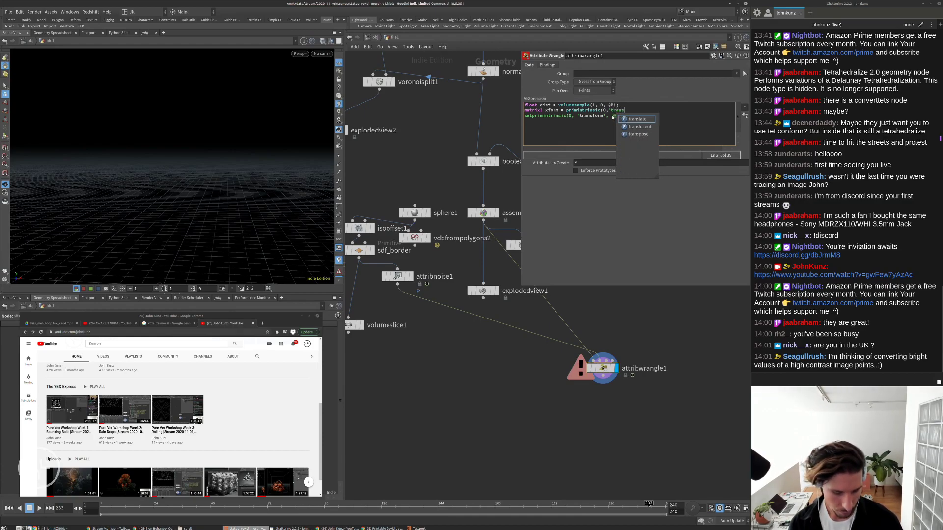
type("form''")
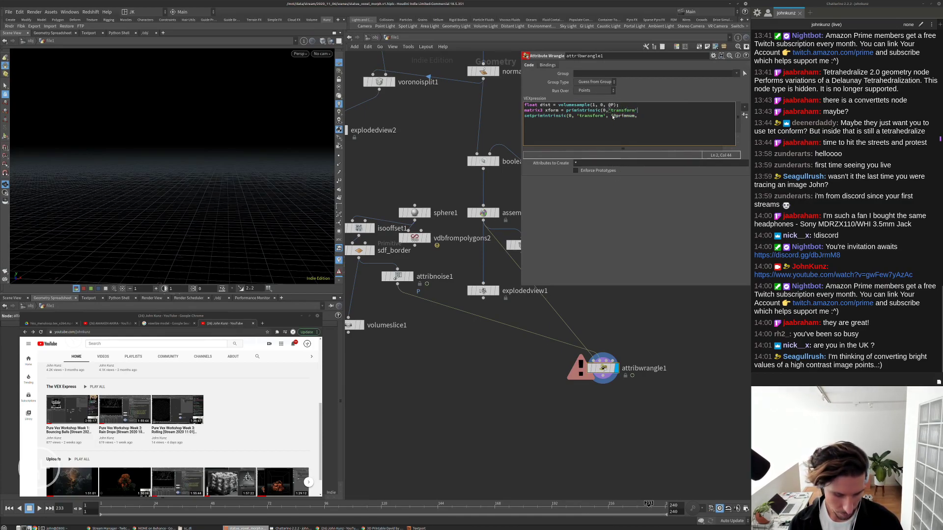
type(",i")
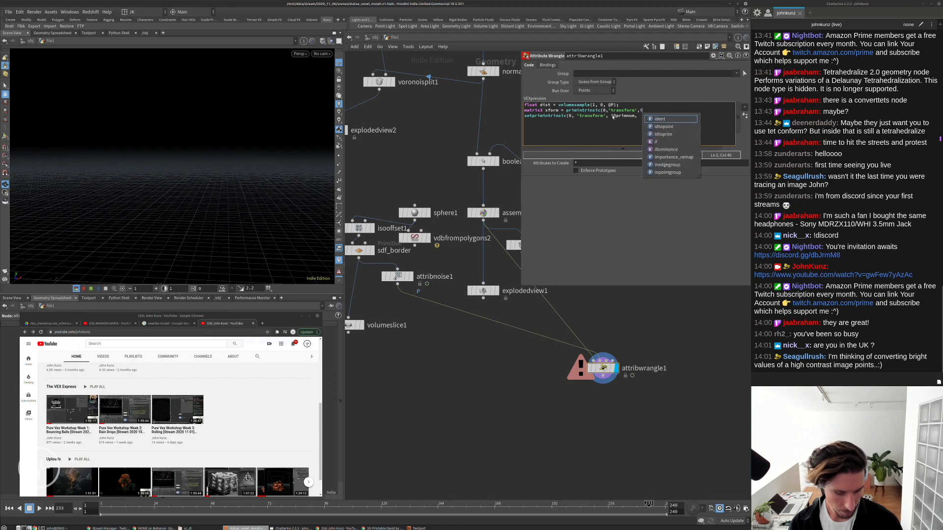
type("@primnum);")
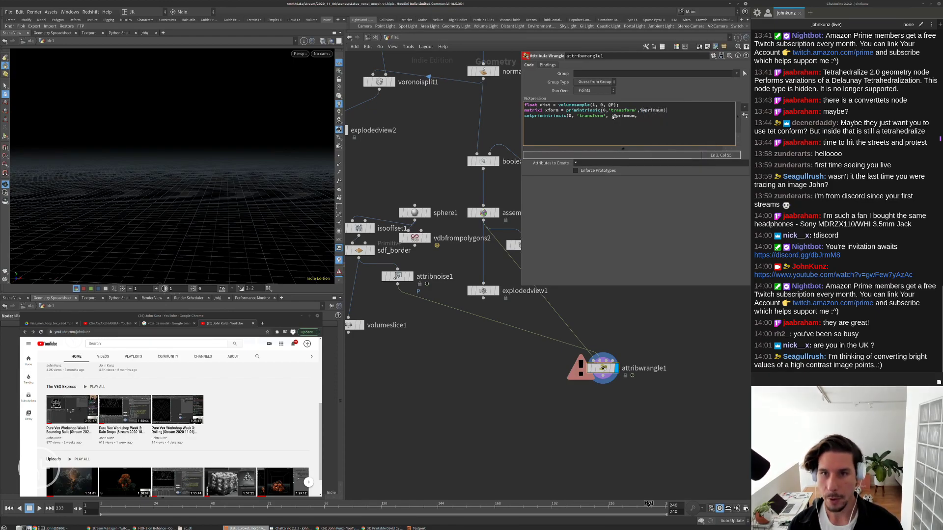
left_click(637, 116)
type("xform);")
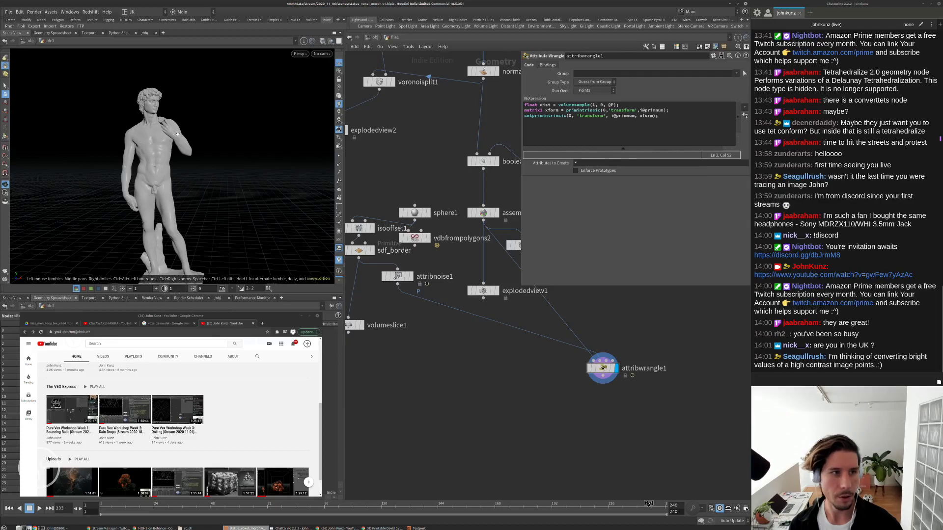
Insert the line scale(xform, vector(0.5)); before the setprimintrinsic call and apply the code.
left_click(681, 110)
key("Return")
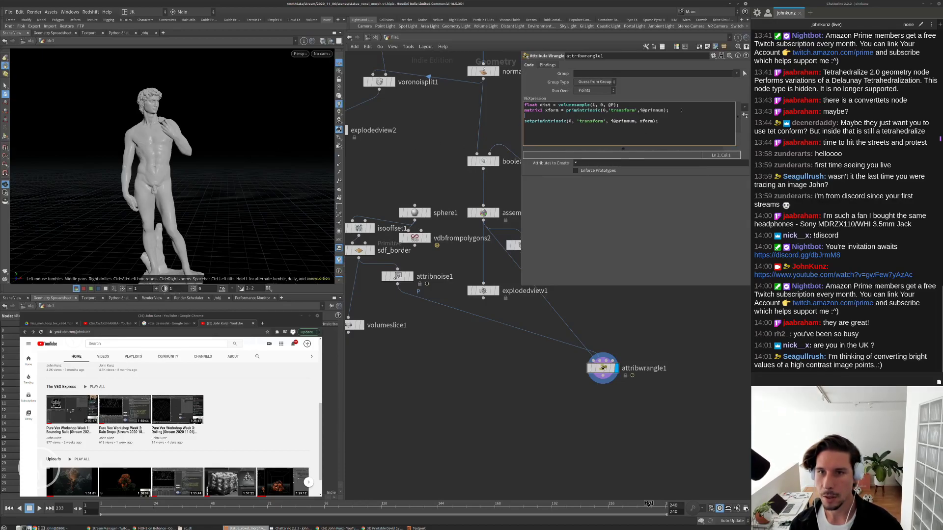
type("scale")
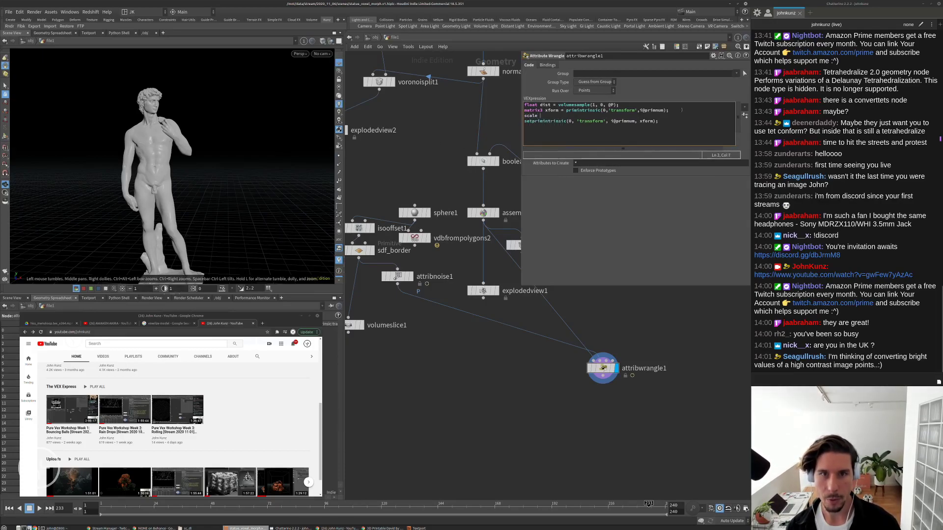
type(" xform")
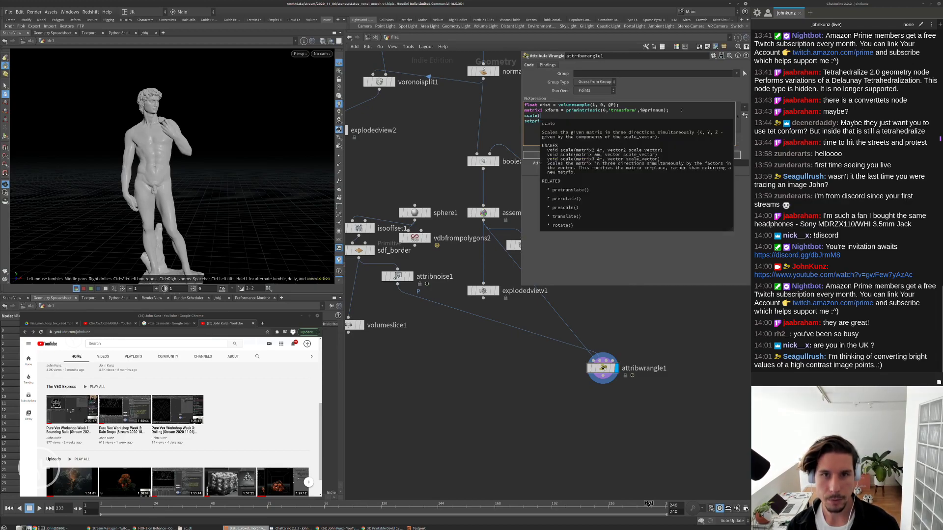
type(", ve")
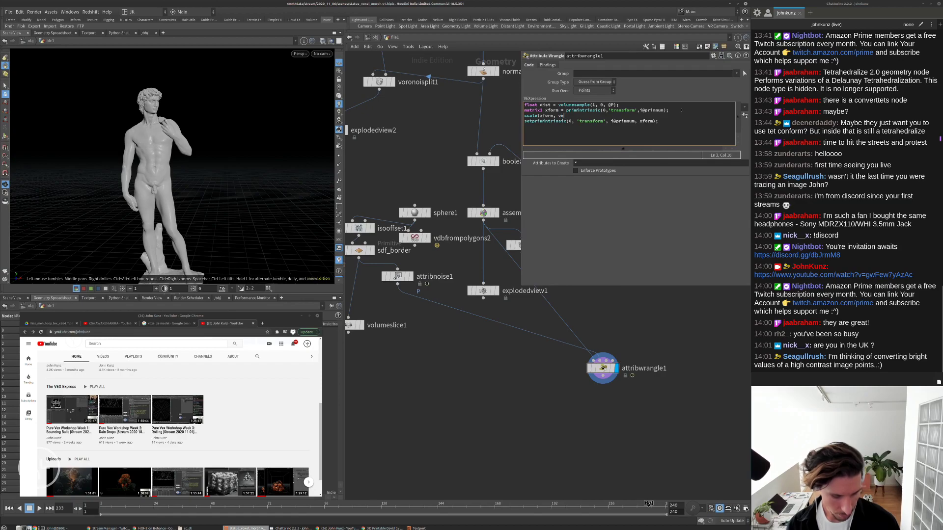
type("ctor(")
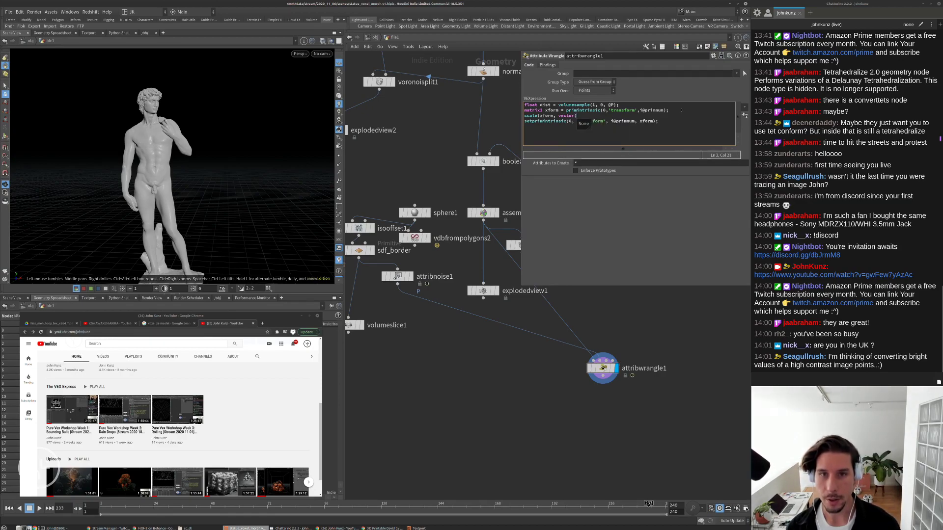
type(") );")
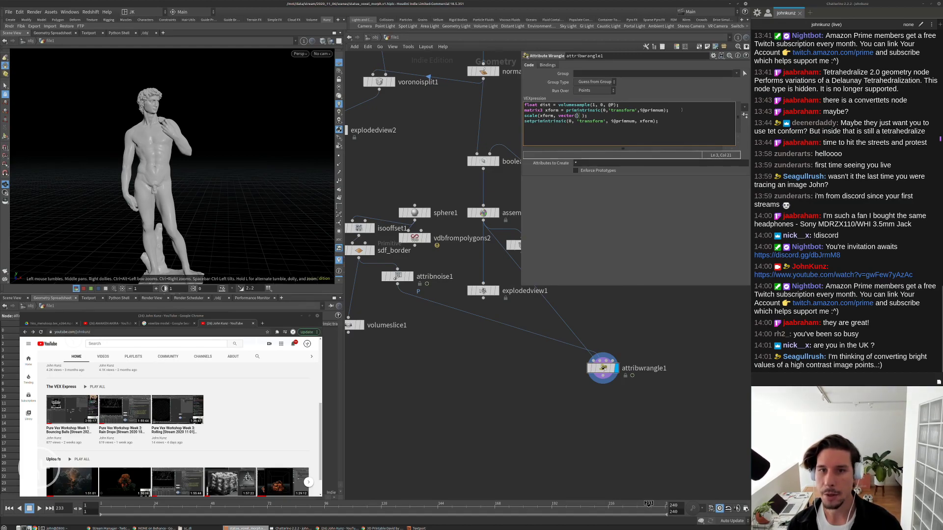
key("Left")
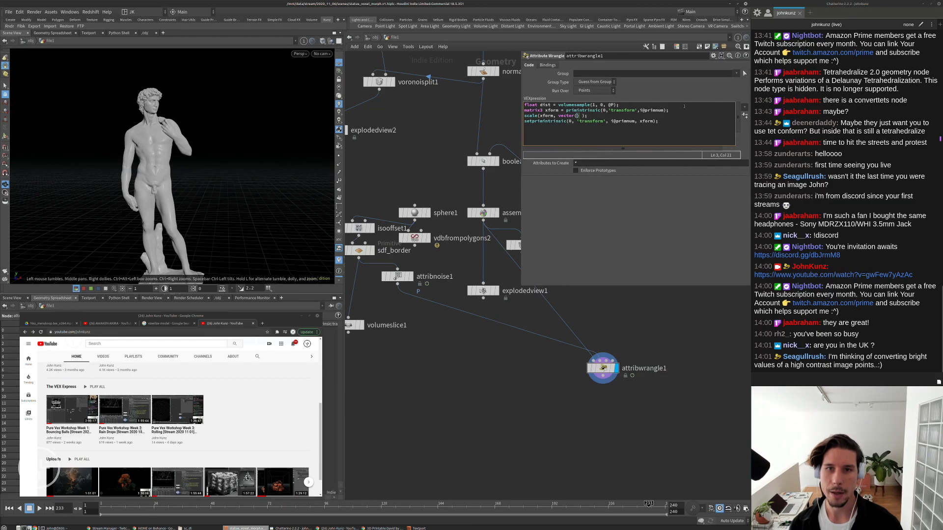
type("0.5")
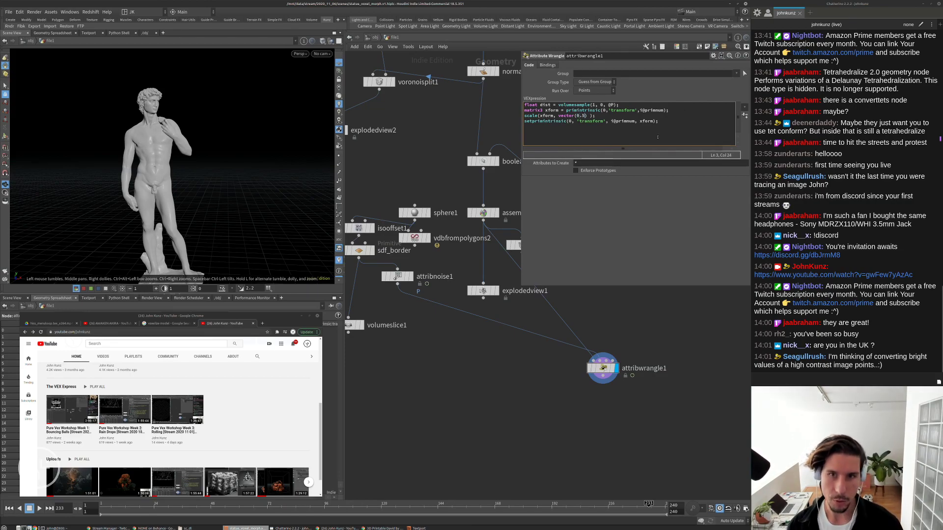
key("ctrl+Return")
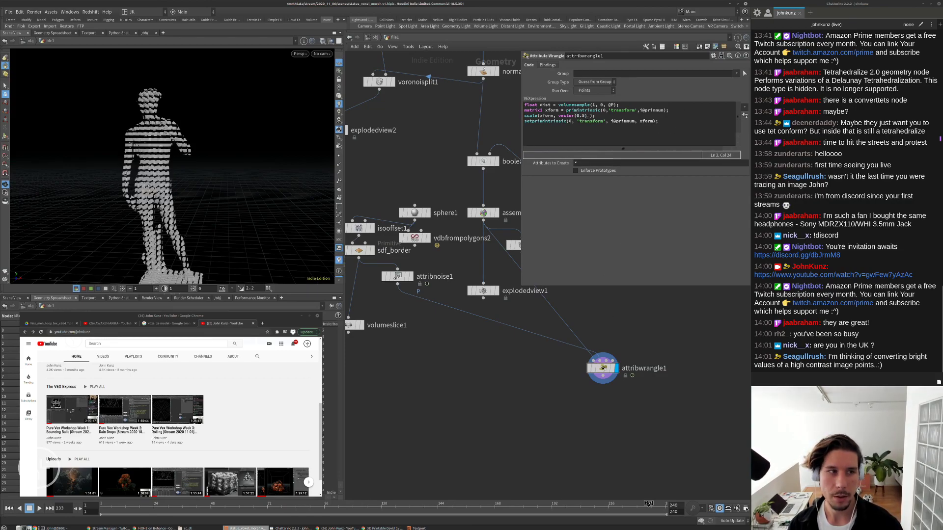
Replace the 0.5 inside the scale call's vector with the dist variable and apply the code.
mouse_move(572, 117)
left_mouse_down()
mouse_move(558, 116)
mouse_move(585, 116)
left_mouse_up()
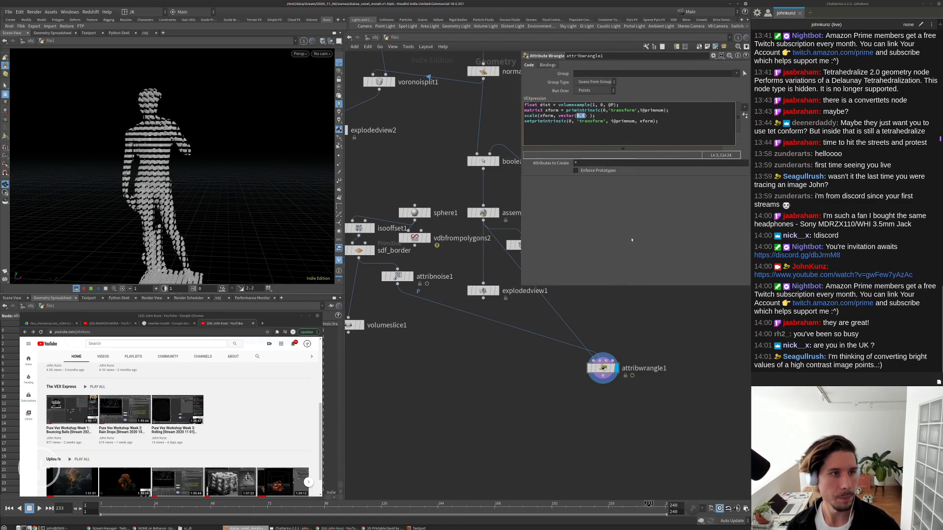
scroll(249, 120, "up", 5)
left_click_drag(249, 120, 221, 127)
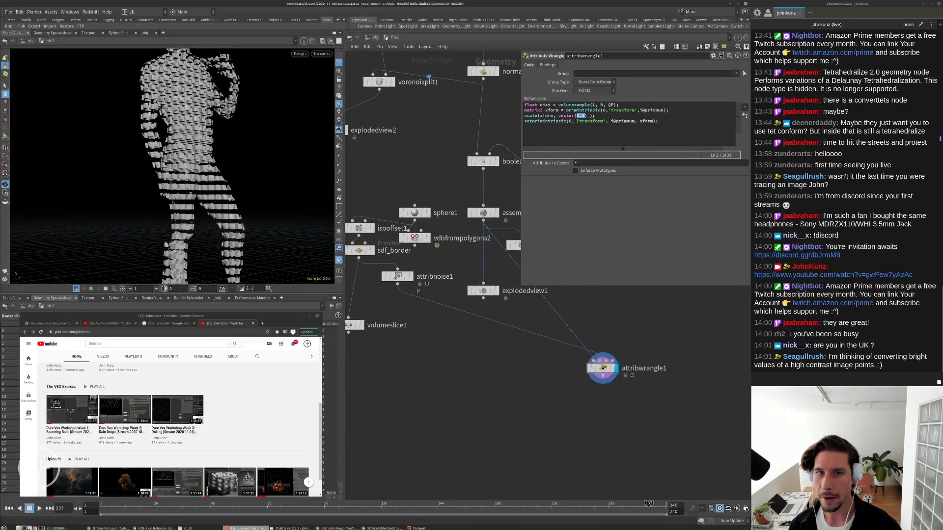
middle_click_drag(650, 307, 581, 343)
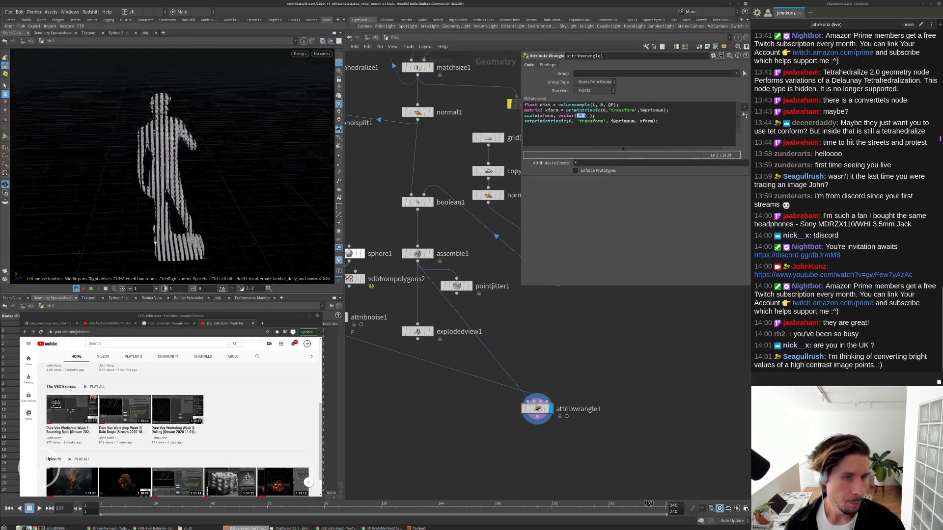
middle_click_drag(462, 305, 511, 293)
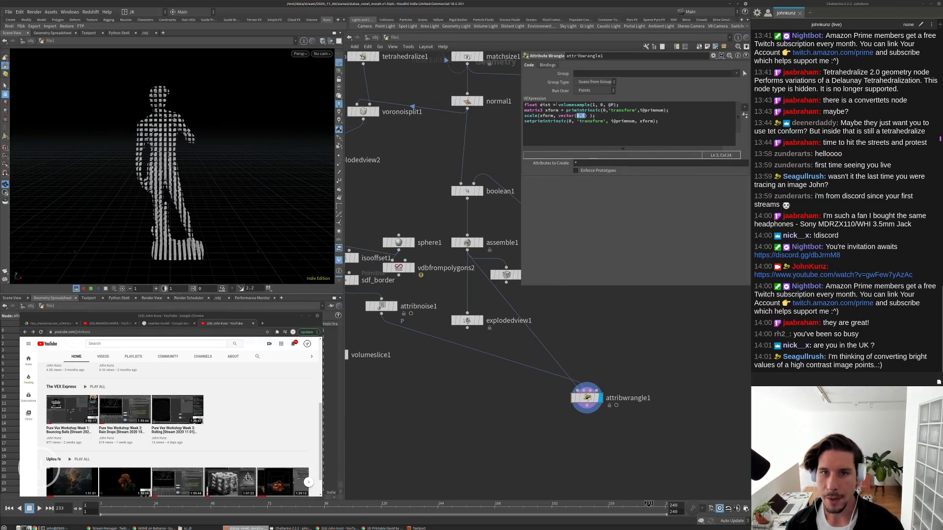
double_click(545, 105)
key("ctrl+c")
left_click_drag(585, 116, 576, 116)
key("ctrl+v")
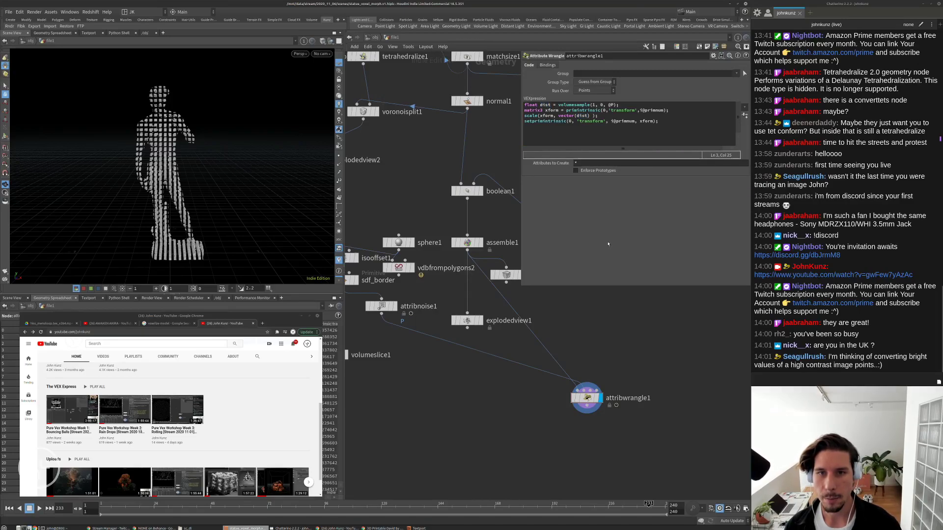
Examine the dist-scaled statue pieces from several angles and at different frames, ending at frame 200.
scroll(215, 180, "up", 3)
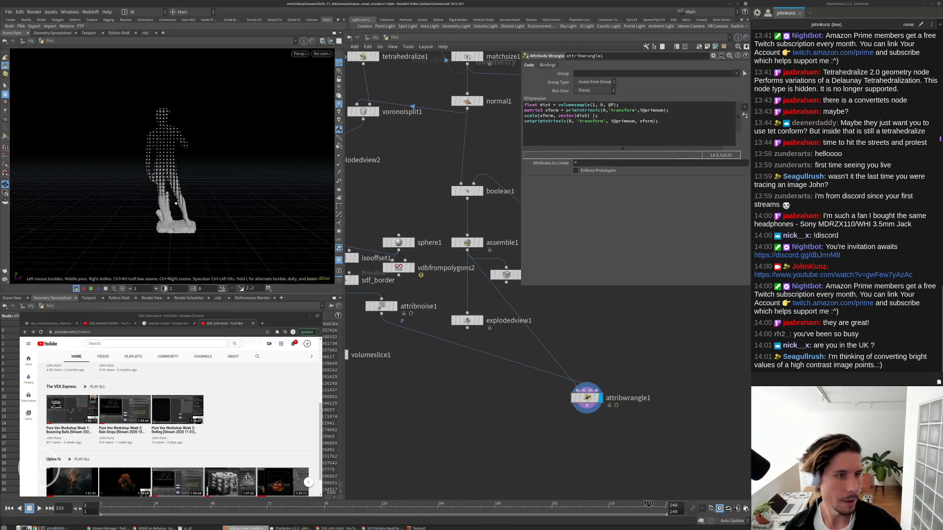
left_click_drag(215, 180, 195, 164)
scroll(191, 148, "down", 2)
key("Up")
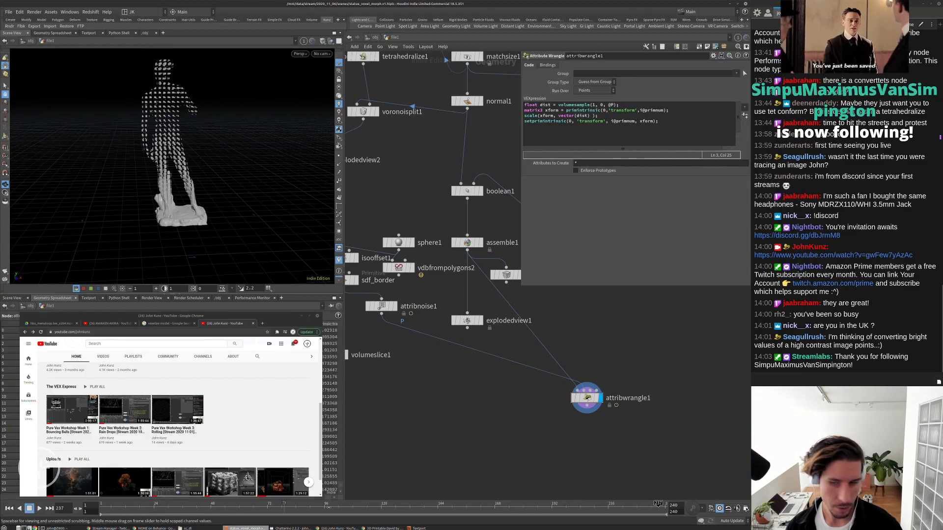
left_click(329, 505)
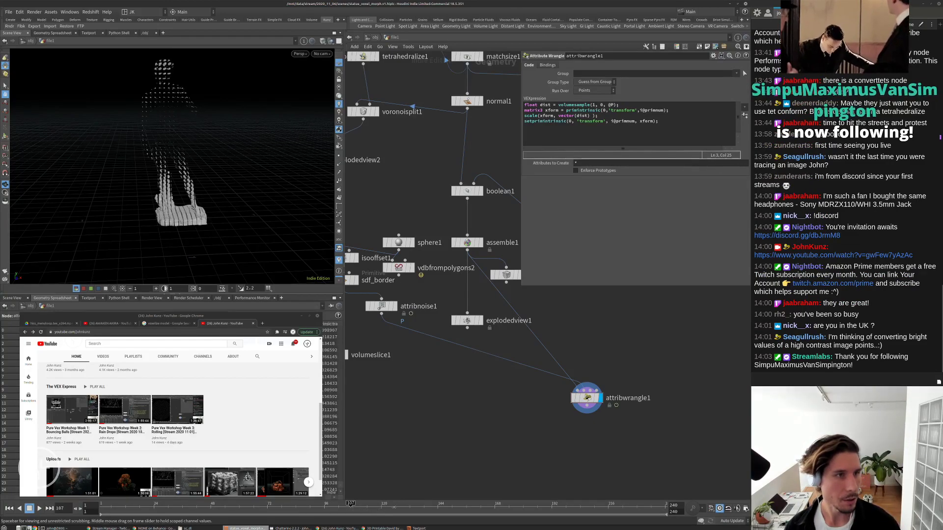
middle_click_drag(409, 259, 456, 267)
left_click(456, 249)
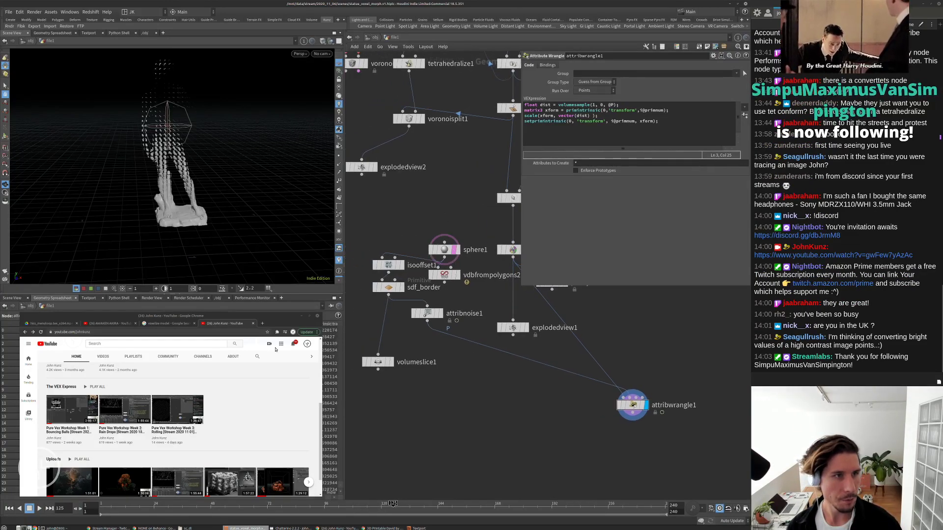
left_click(570, 510)
left_click_drag(211, 146, 235, 152)
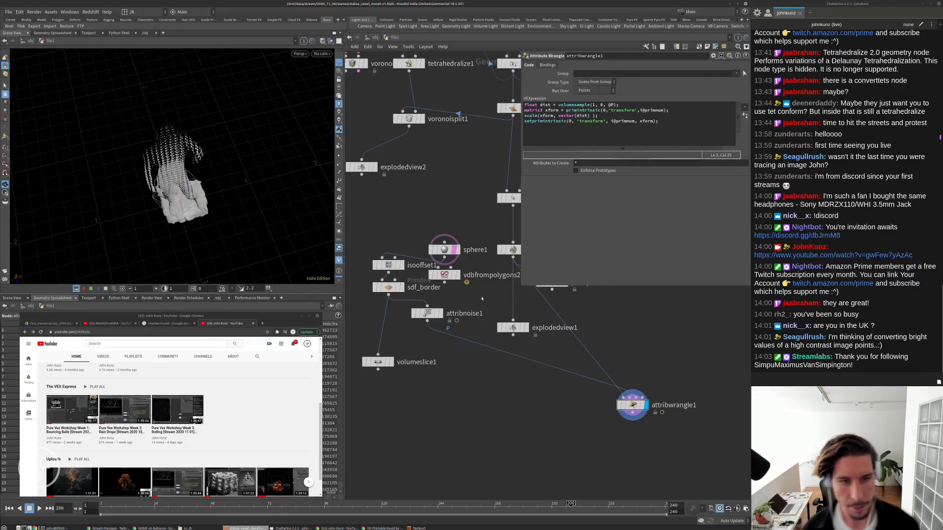
Tidy the network by moving sphere1 above its two branches and aligning vdbfrompolygons2 beside isooffset1.
scroll(482, 278, "up", 2)
left_click_drag(447, 244, 426, 222)
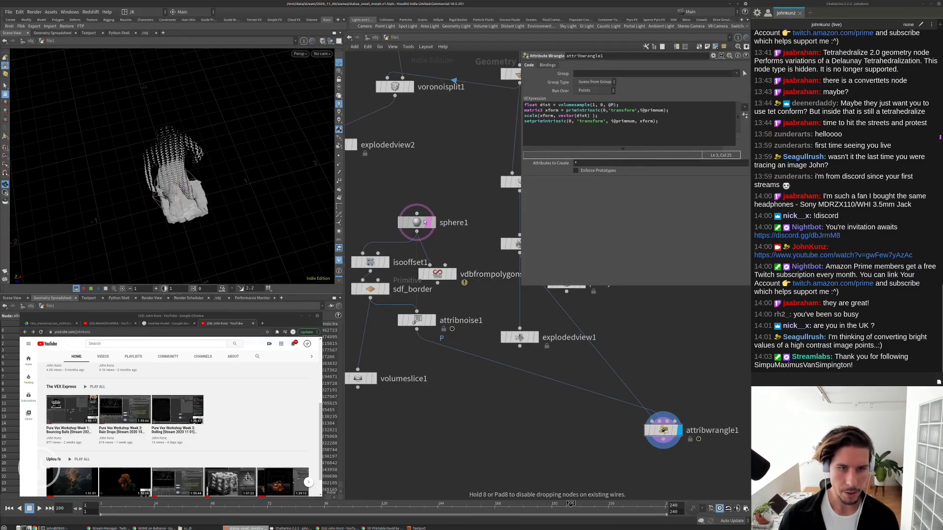
left_click_drag(443, 277, 456, 266)
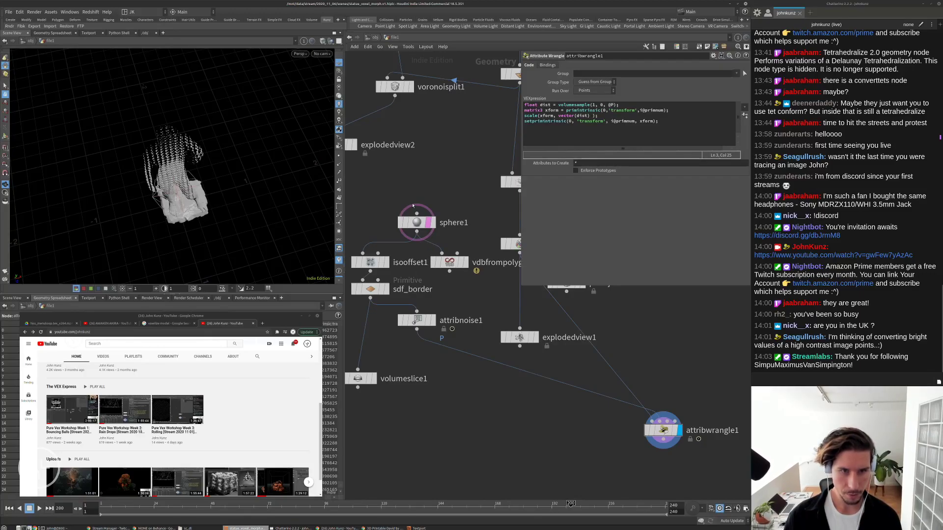
Add a Convert node fed by attribnoise1 and show it as a template overlay at frame 220.
left_click(426, 322)
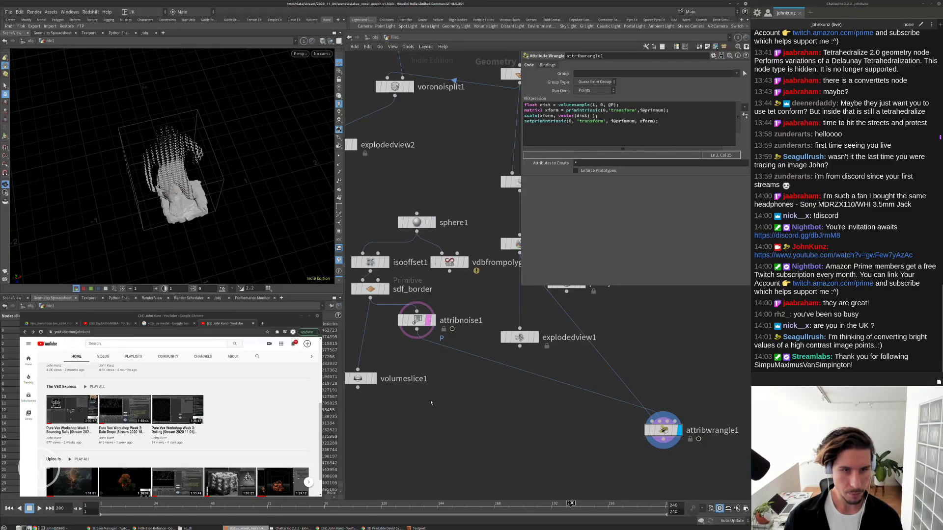
key("Tab")
type("con")
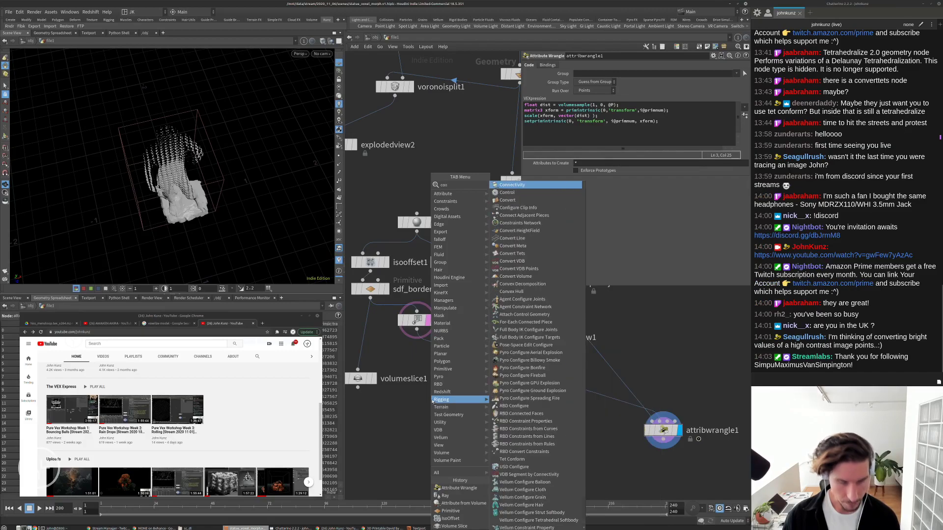
left_click(526, 201)
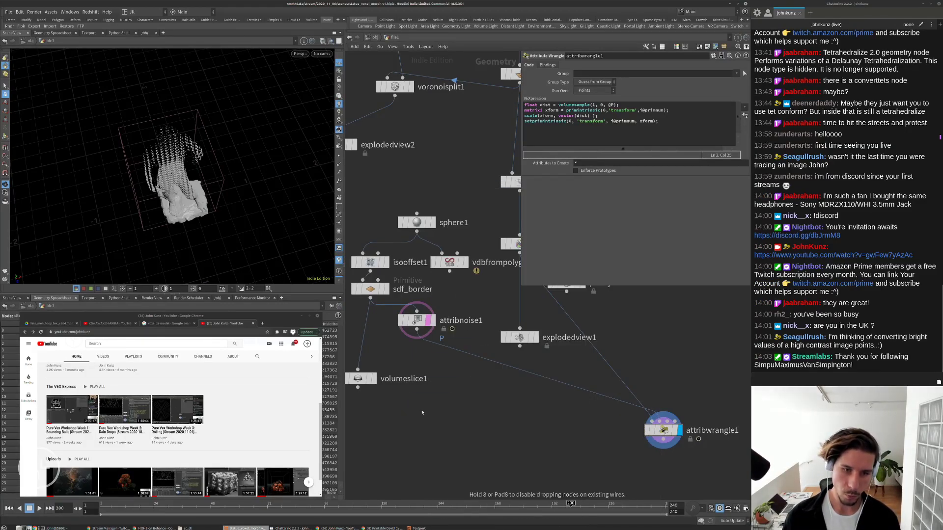
left_click(422, 412)
left_click_drag(417, 329, 412, 401)
left_click(437, 412)
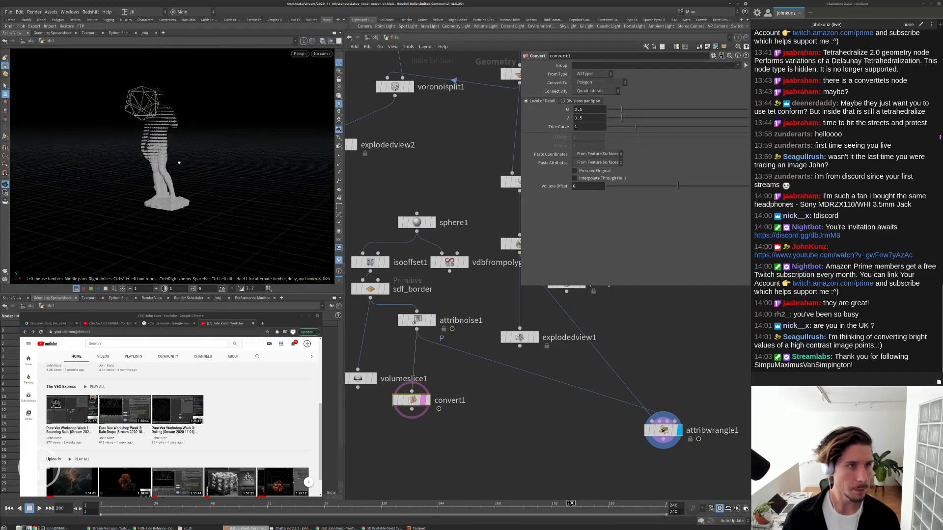
left_click(244, 506)
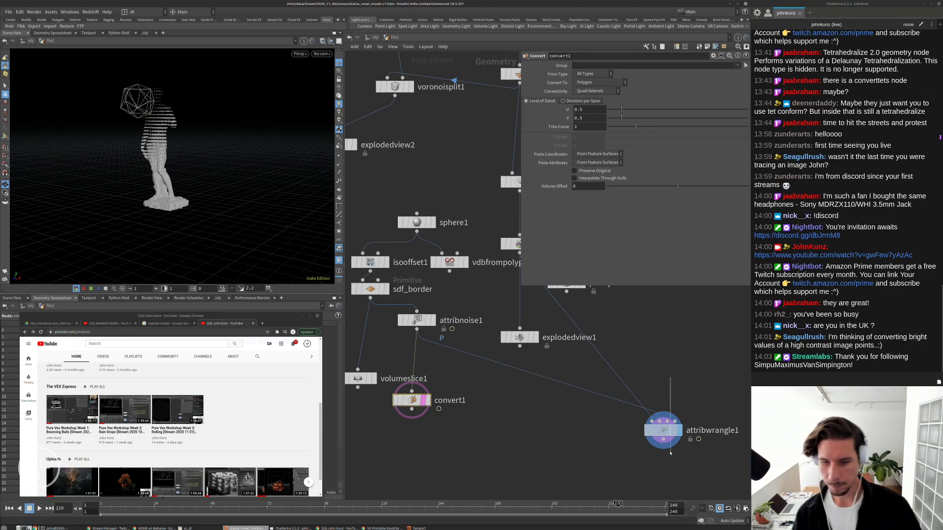
Add the line dist = fit(dist); below the volumesample line in attribwrangle1's code.
left_click(658, 430)
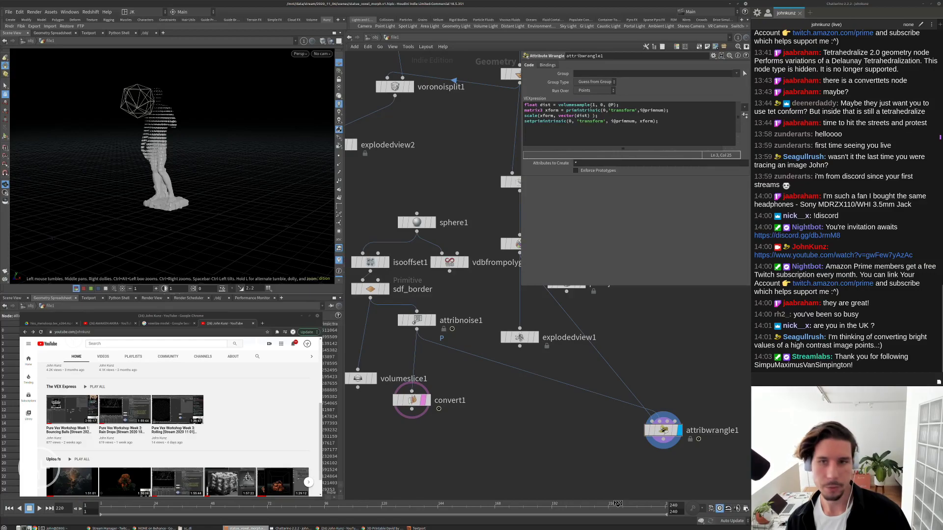
double_click(545, 104)
key("End")
key("Return")
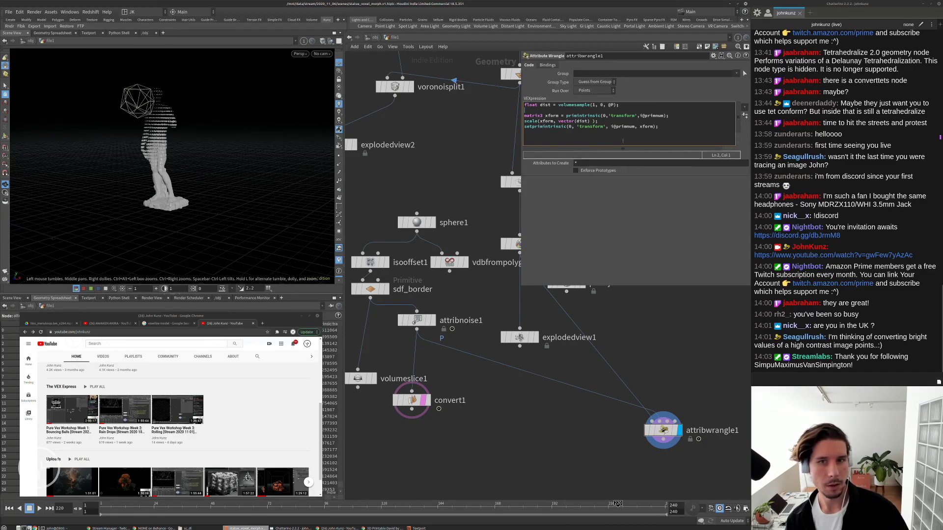
type("dist ")
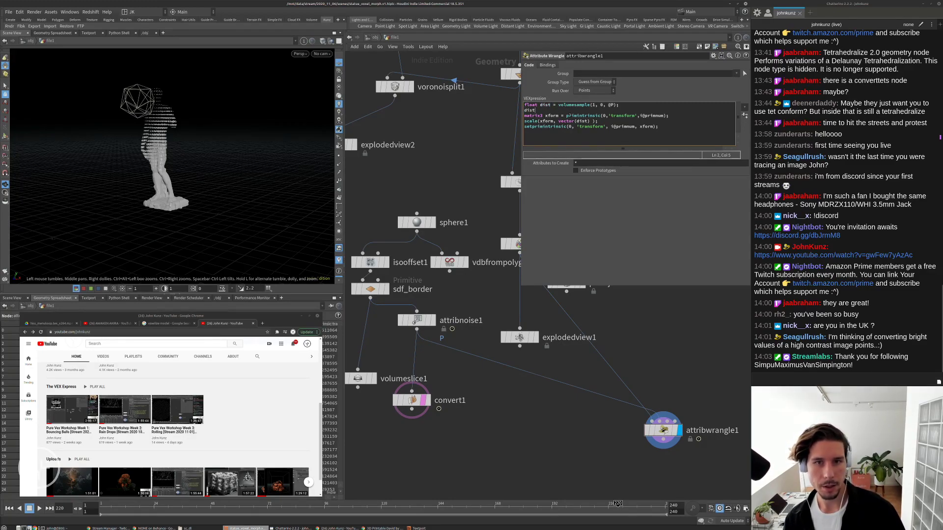
type("= ")
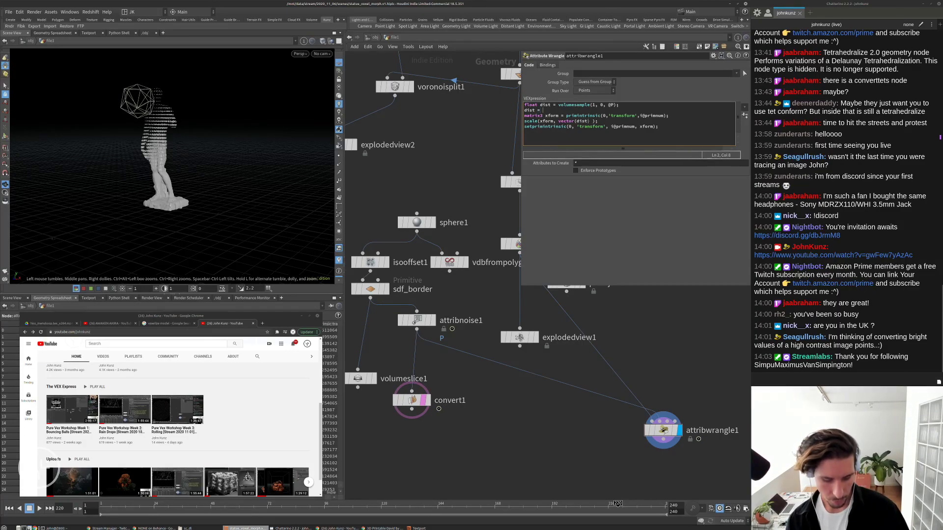
type("fit")
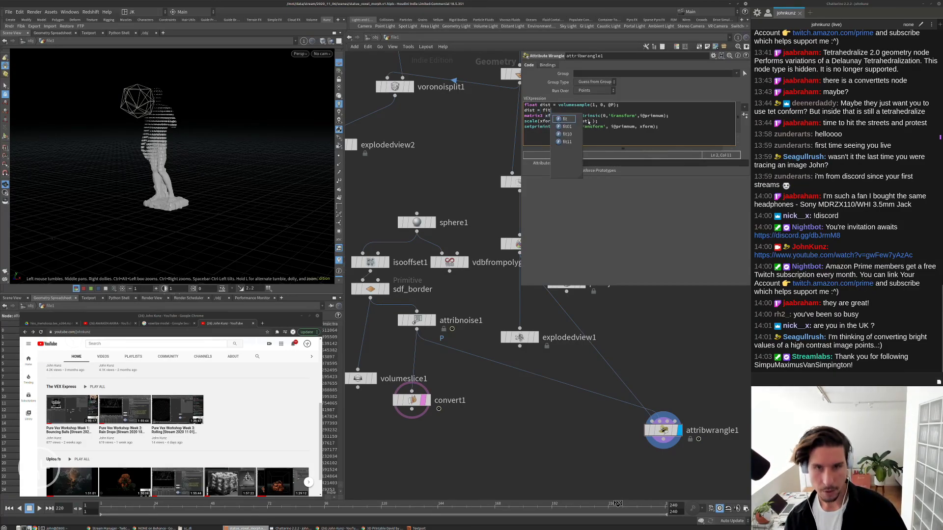
type("();")
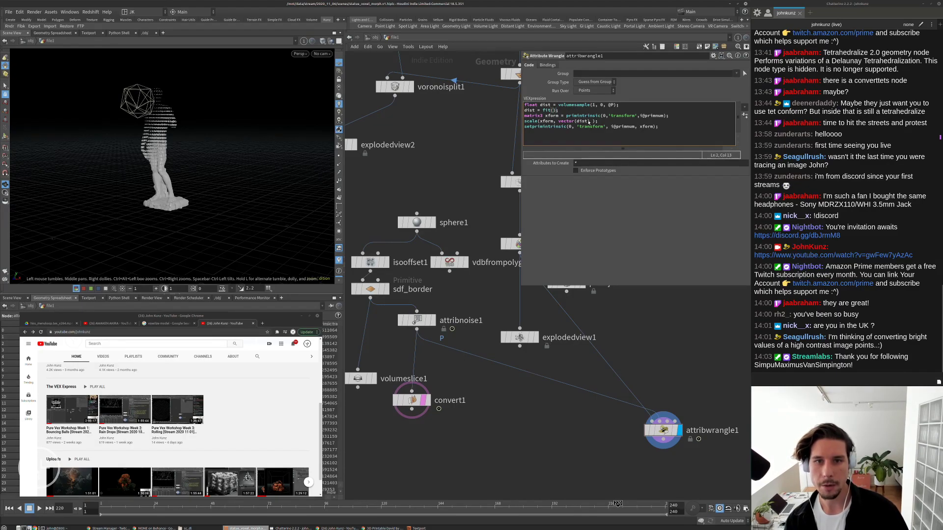
key("Left")
type("dist")
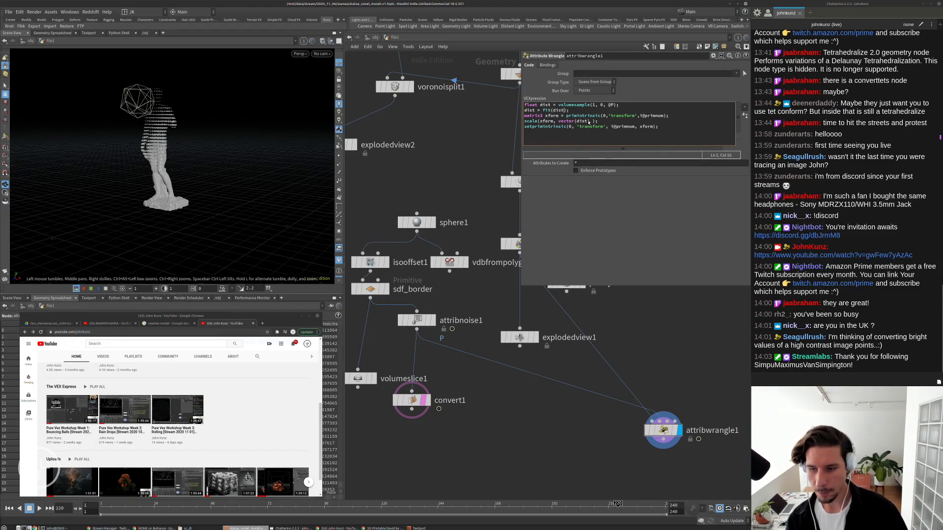
Complete the fit call with the range arguments -0.5, .15, 0, 1 and apply the code.
type(",")
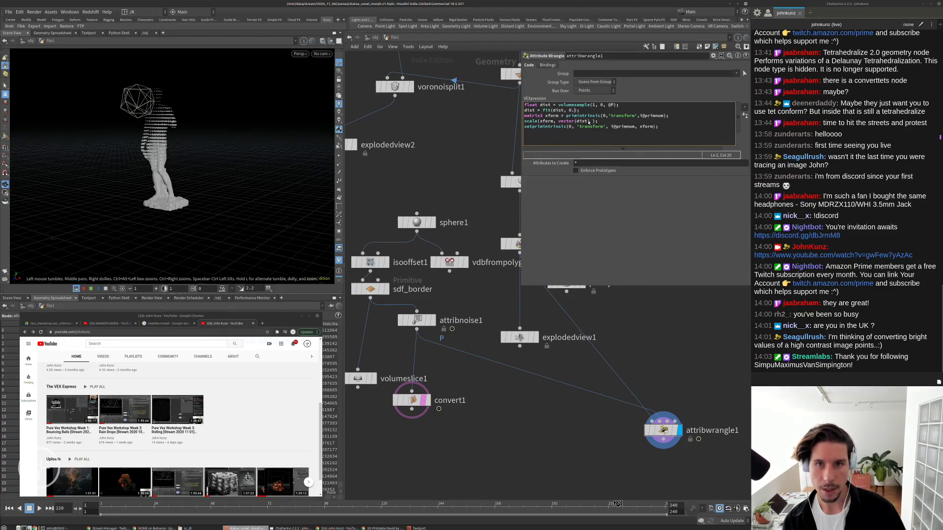
type("-0.5")
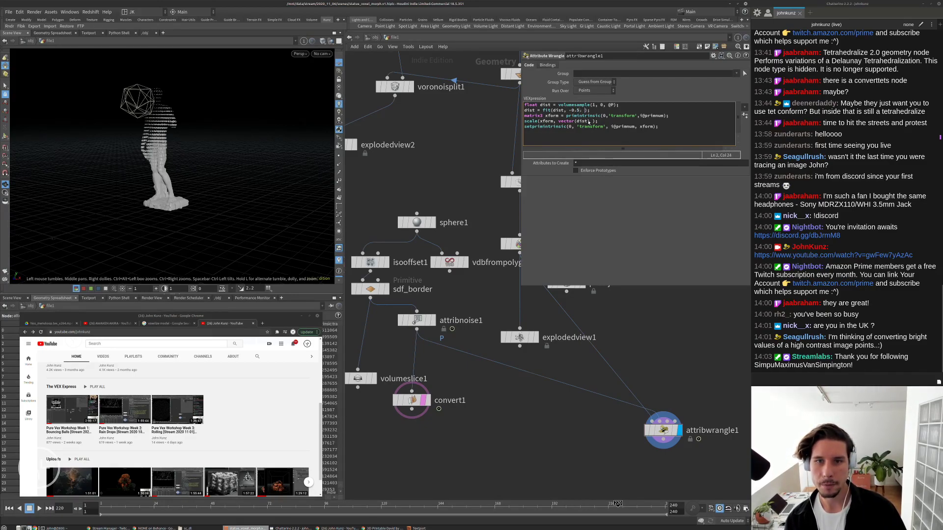
key("BackSpace")
key("BackSpace")
type(",")
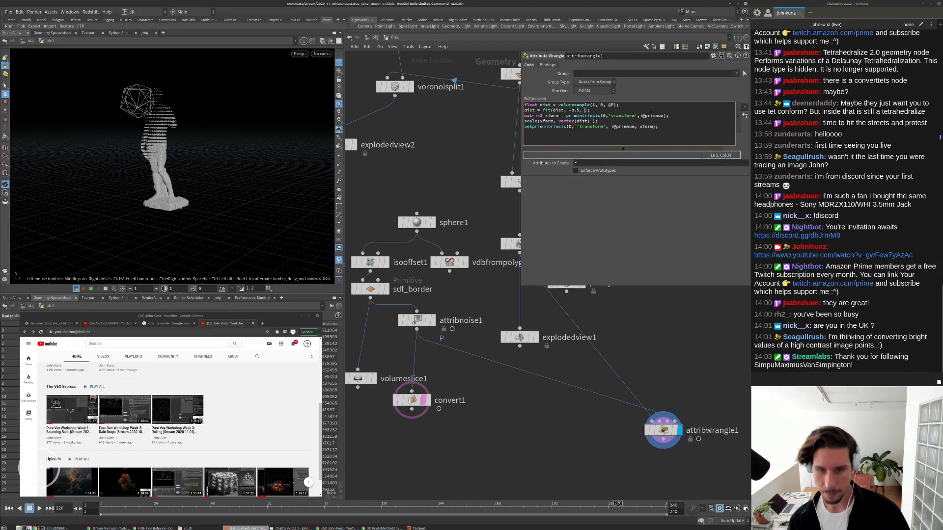
type(".")
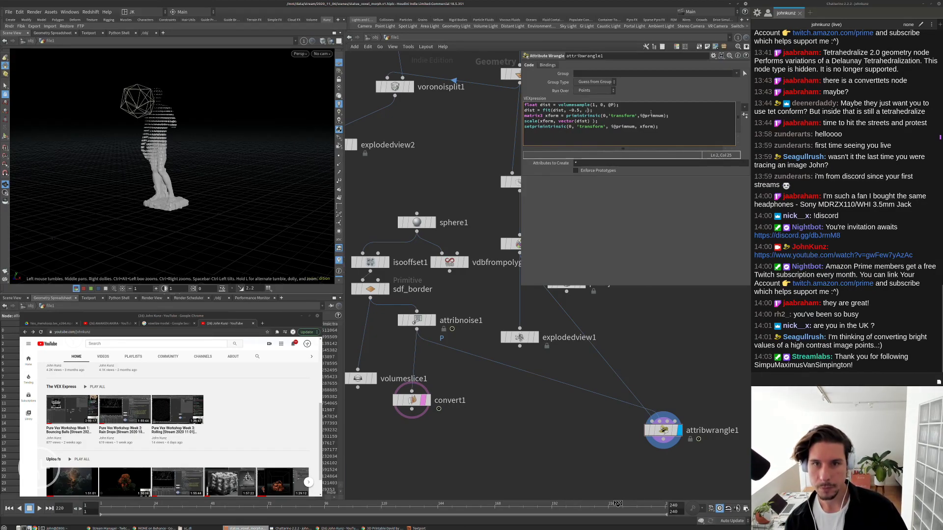
type("5")
key("Left")
type("15,")
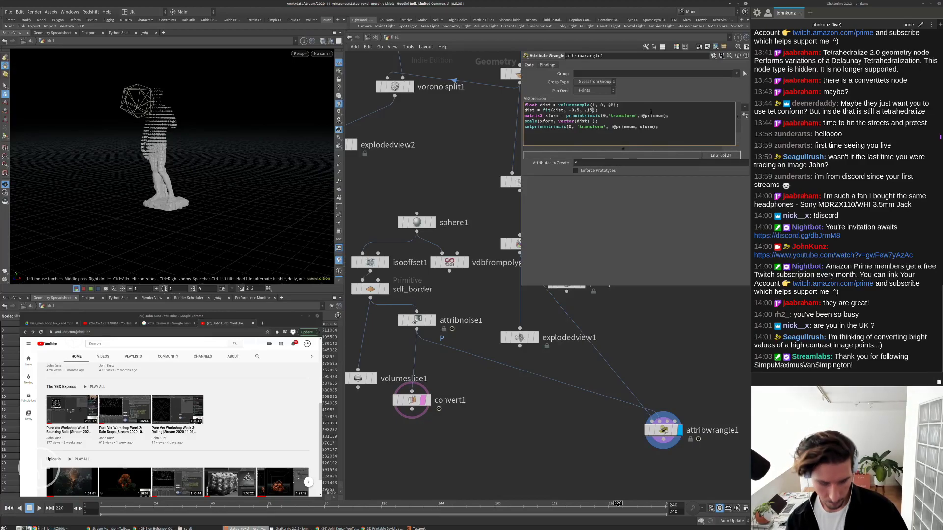
type(" 0")
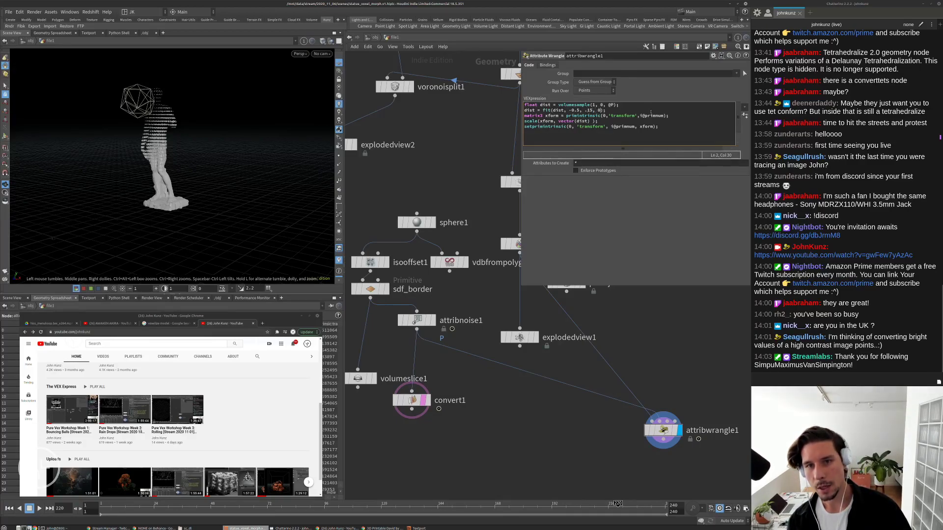
type(", 1")
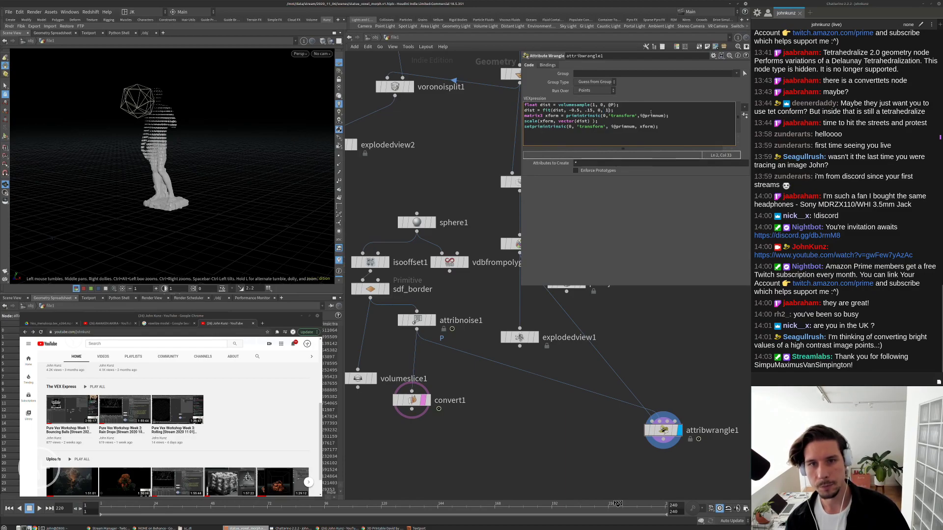
left_click(677, 335)
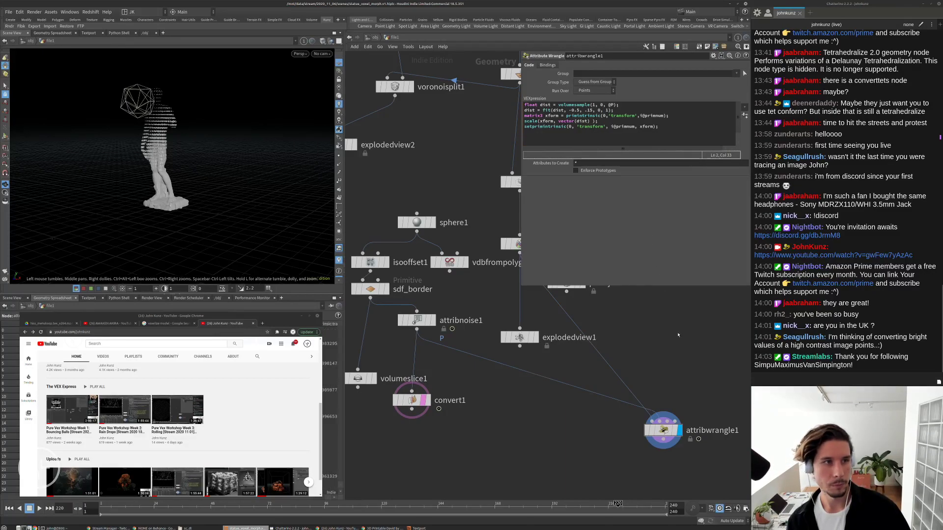
Go to frame 118 and set the fit call's source minimum to -0.15, applying the code.
scroll(227, 126, "up", 5)
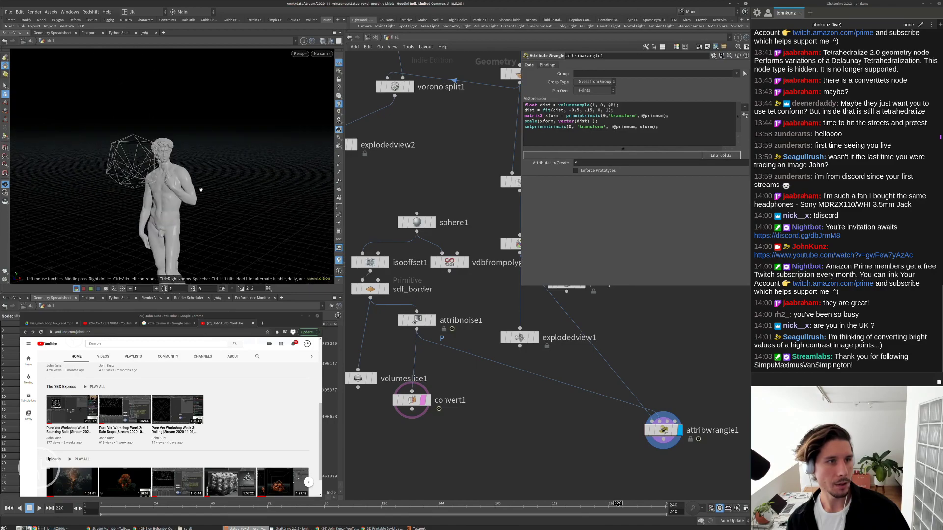
left_click_drag(227, 125, 180, 156)
left_click(376, 504)
mouse_move(170, 156)
left_mouse_down()
mouse_move(268, 162)
mouse_move(175, 163)
left_mouse_up()
scroll(175, 162, "up", 4)
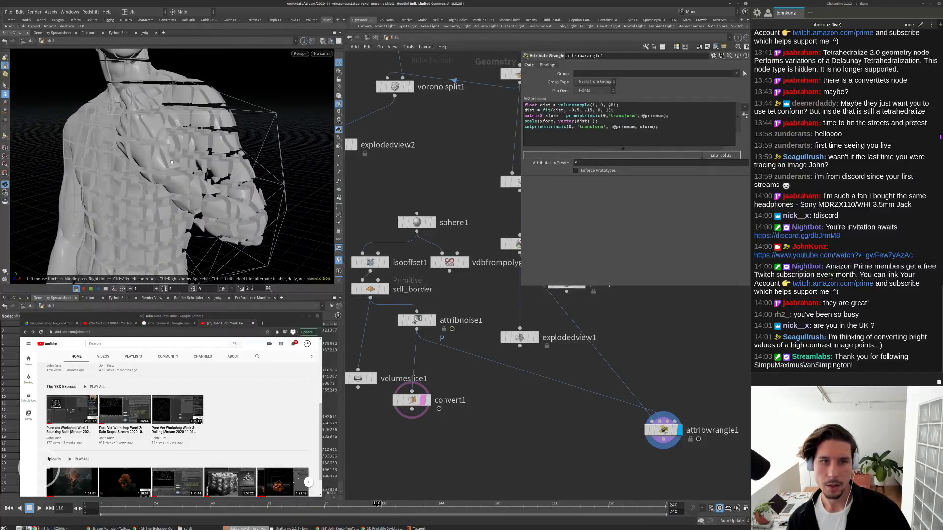
scroll(175, 163, "down", 2)
left_click(577, 110)
type("1")
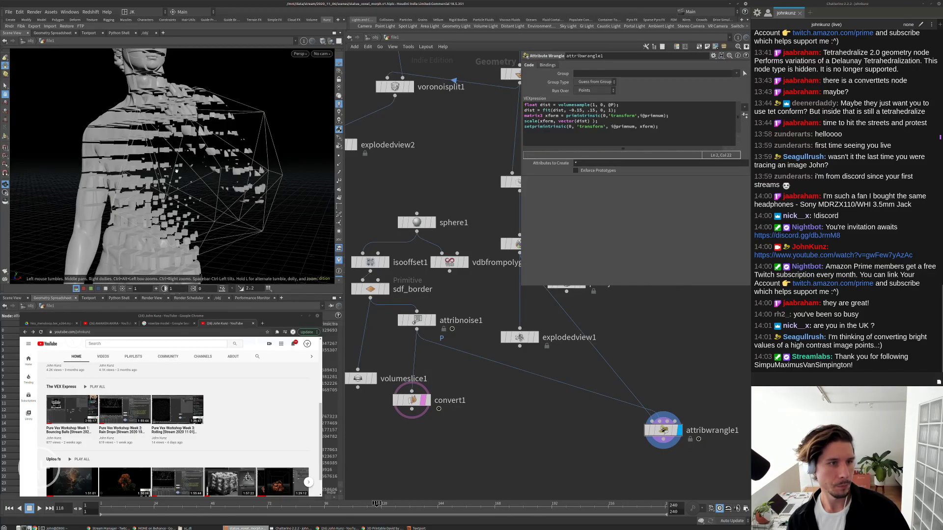
Set the fit call's source maximum to 0.015 and apply the code.
left_click_drag(179, 175, 240, 131)
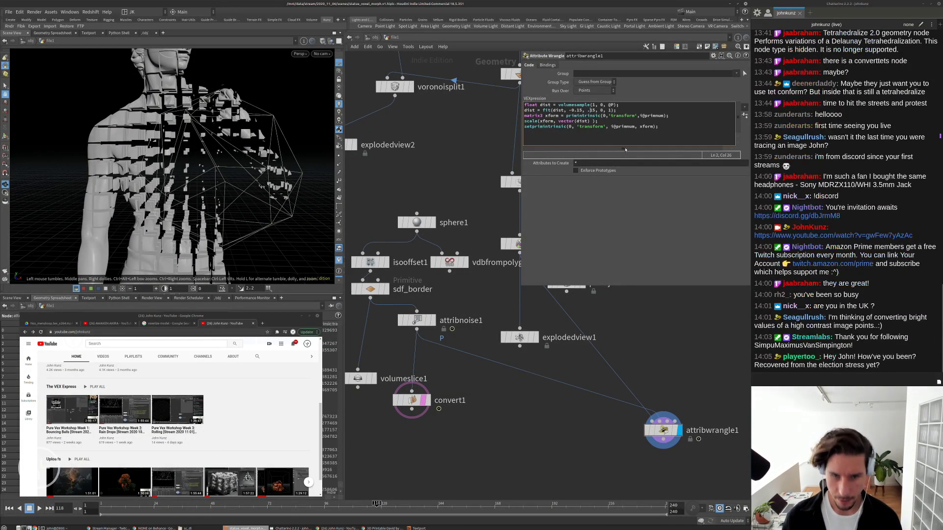
type("0")
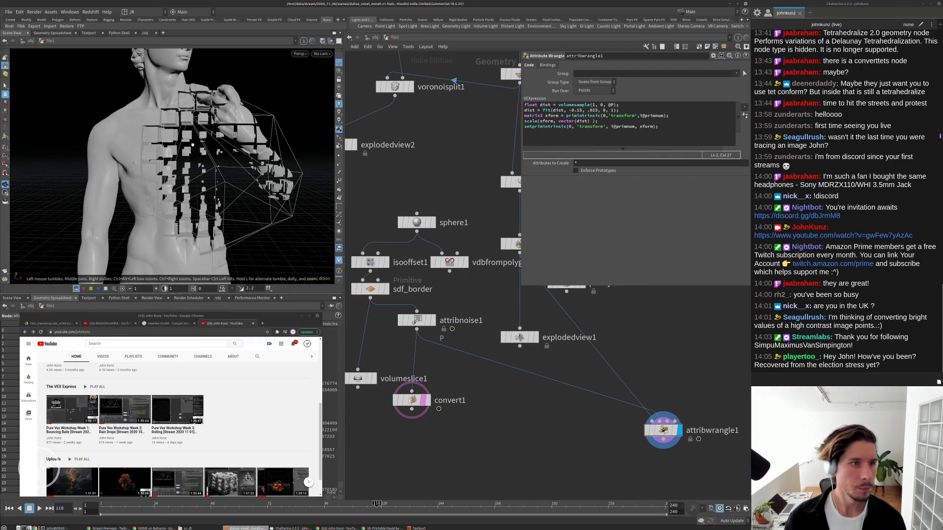
left_click_drag(174, 137, 108, 150)
type("3")
key("ctrl+z")
key("Left")
key("Left")
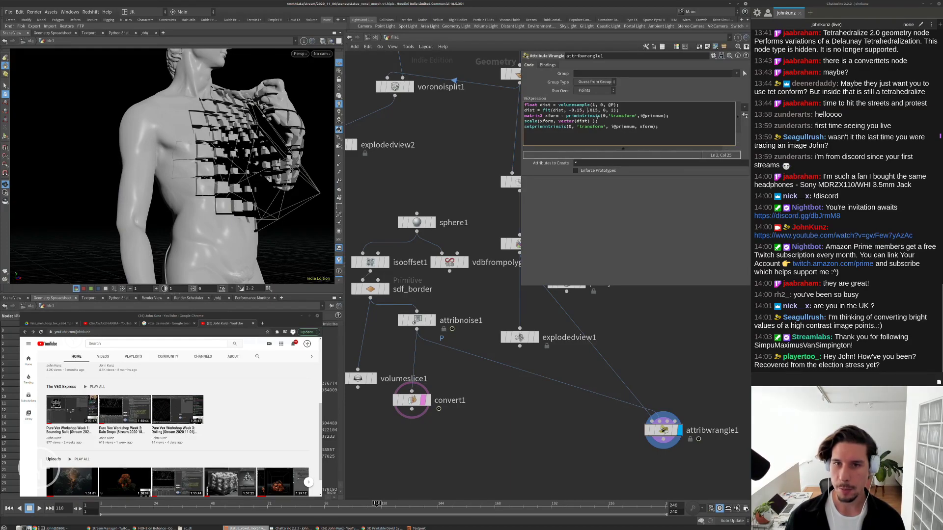
type("0")
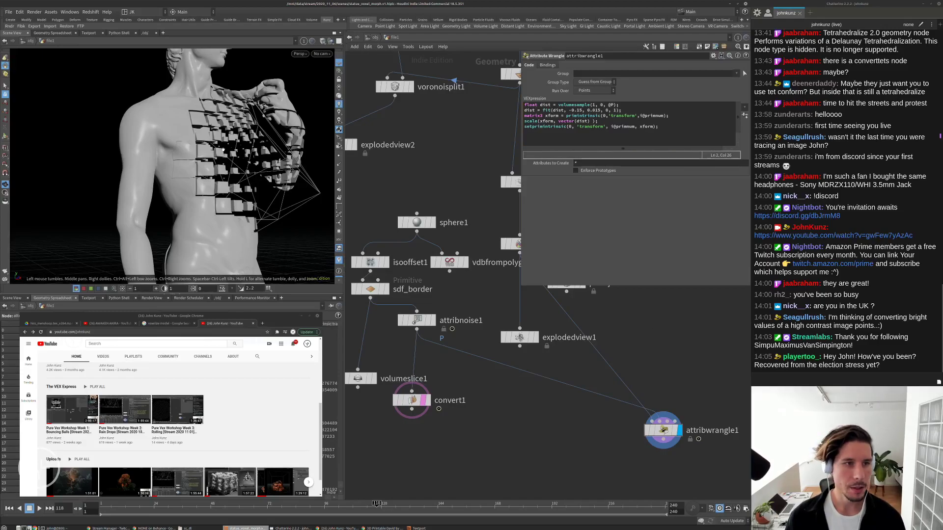
Examine the scaled statue pieces around the template sphere from several angles and distances, and look over the node network.
left_click_drag(255, 171, 128, 142)
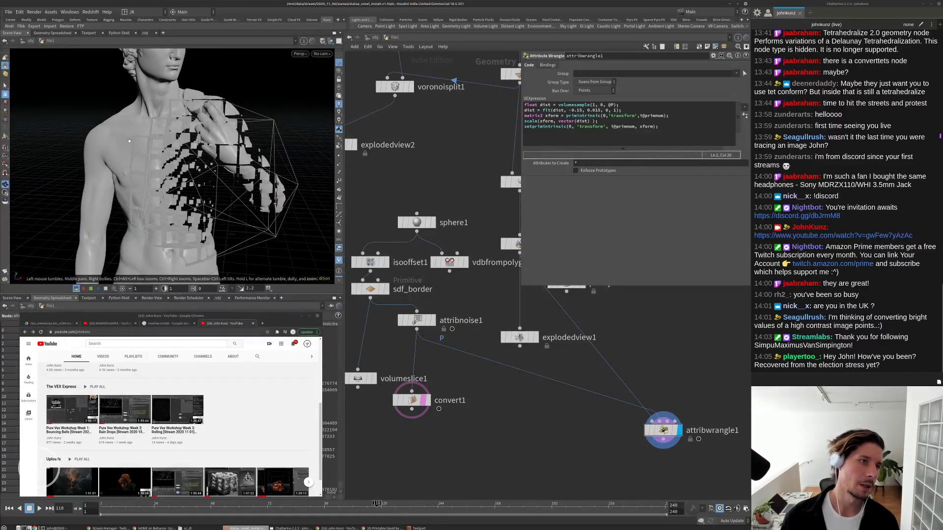
scroll(99, 166, "down", 5)
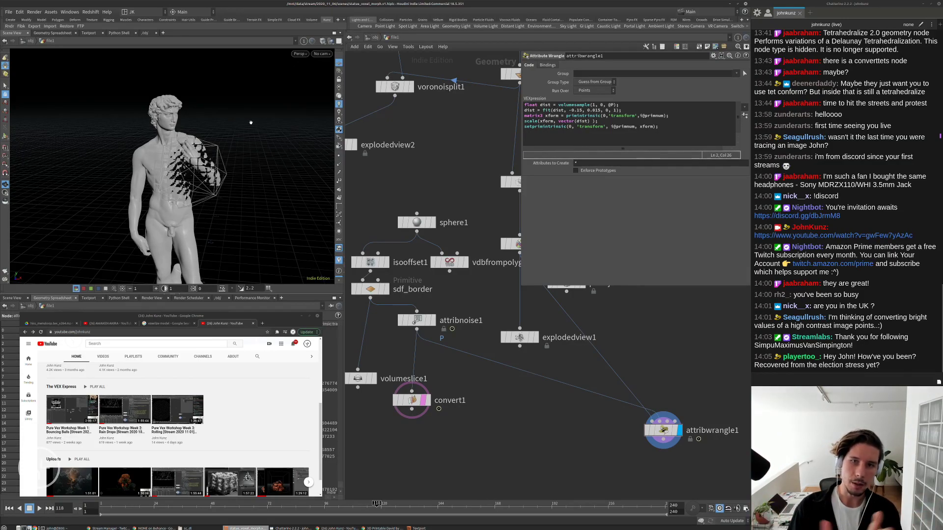
scroll(131, 137, "up", 5)
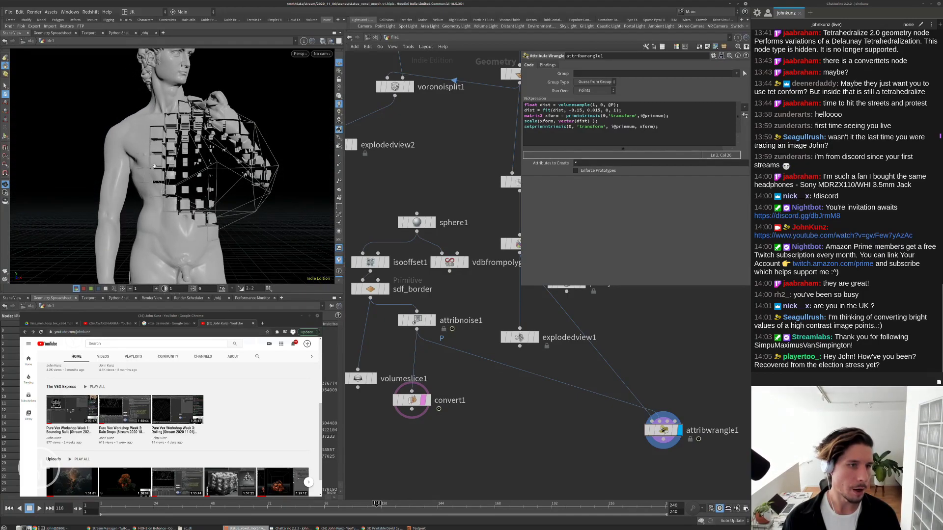
left_click_drag(154, 166, 313, 175)
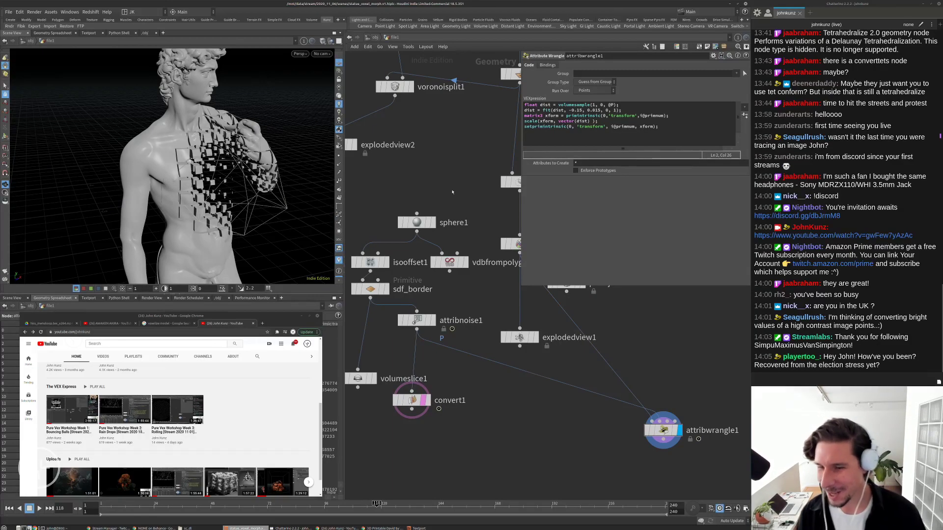
middle_click_drag(452, 193, 542, 352)
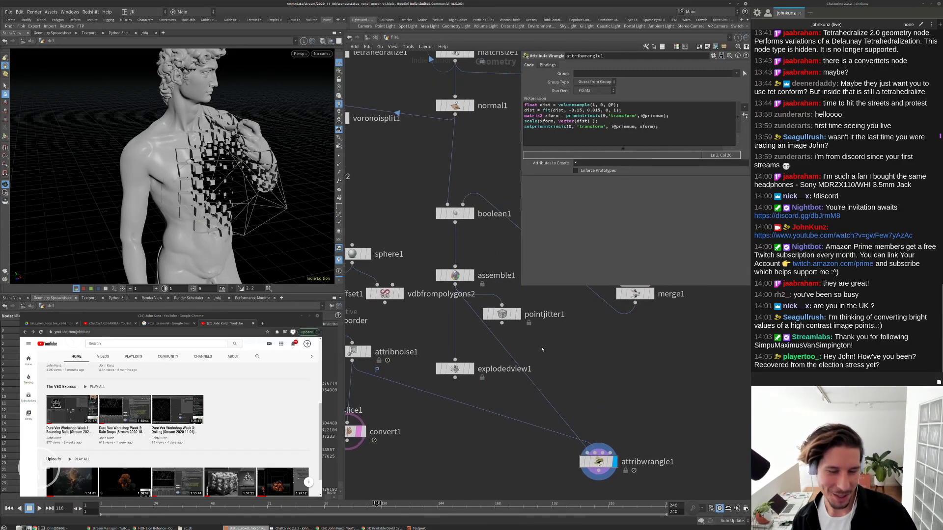
scroll(541, 346, "down", 5)
scroll(479, 332, "up", 3)
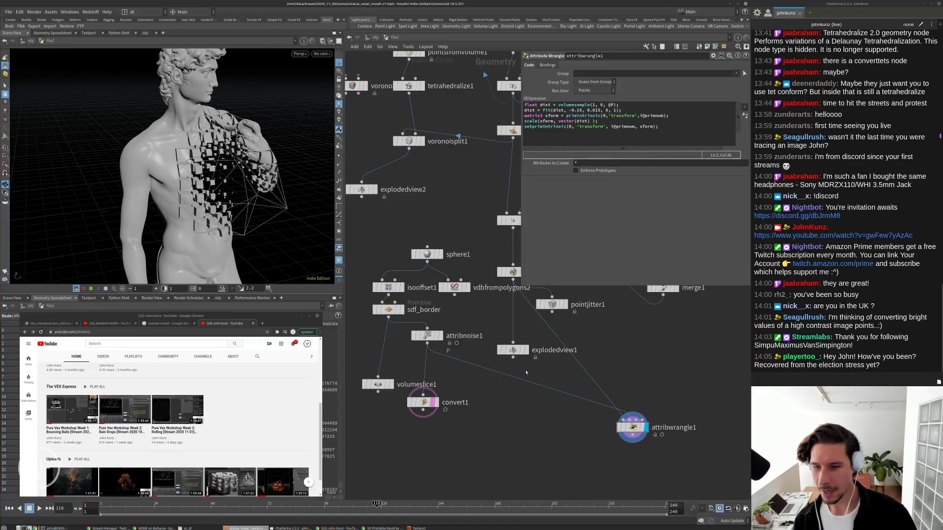
middle_click_drag(485, 380, 486, 354)
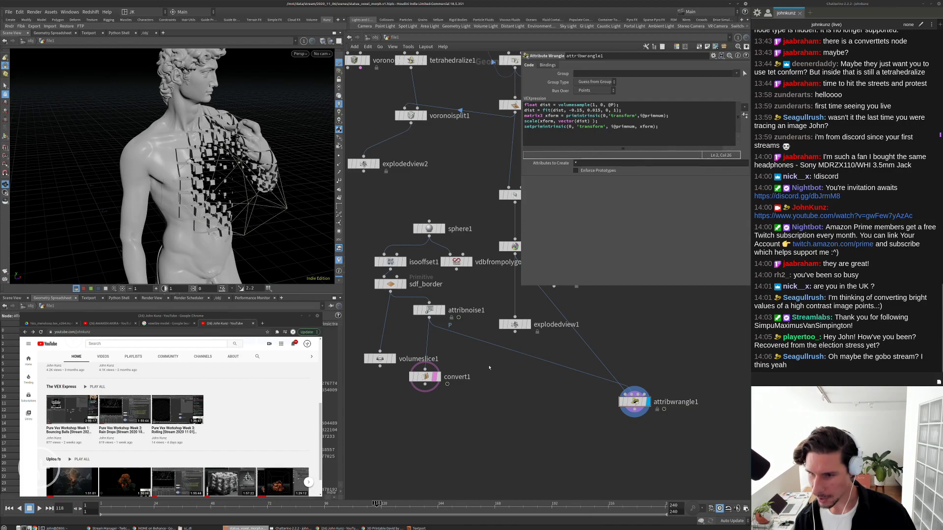
middle_click_drag(499, 372, 502, 402)
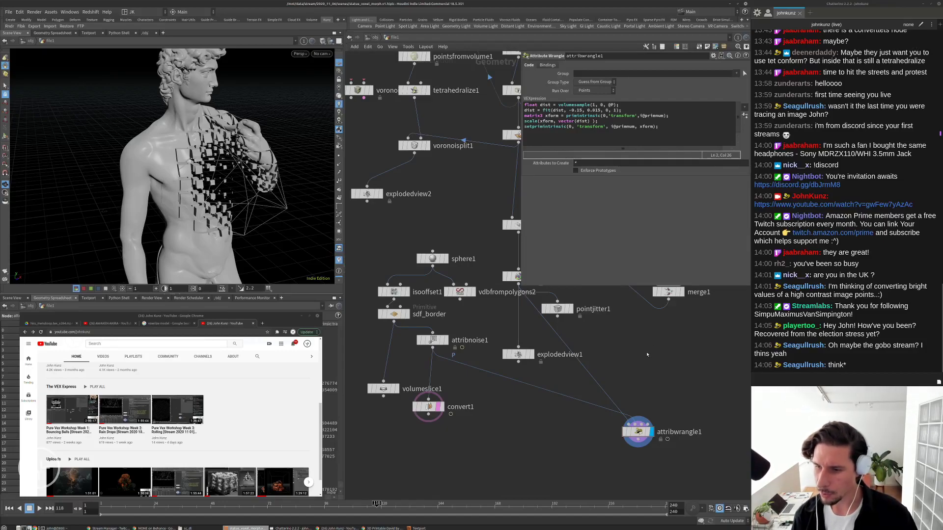
Examine the scaled statue pieces from other angles and look over the node network around the attribute wrangle.
scroll(647, 355, "up", 2)
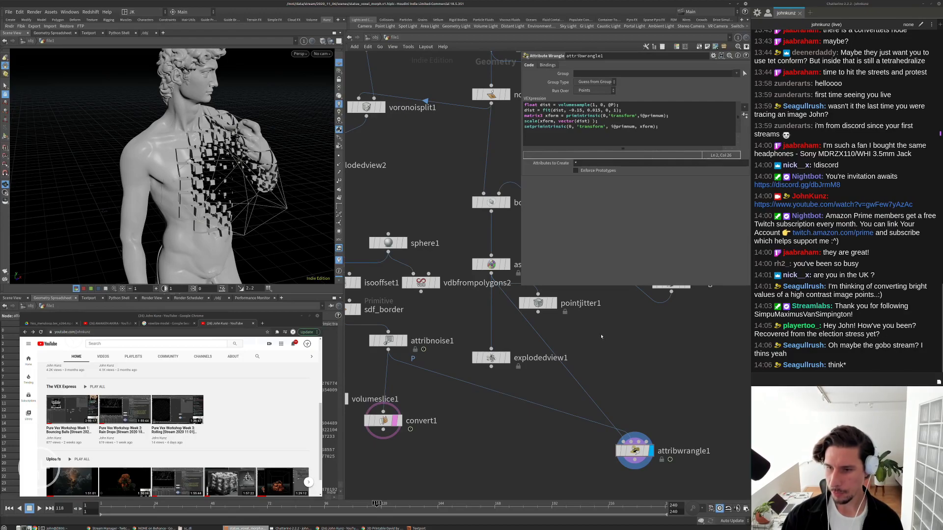
middle_click_drag(603, 354, 599, 386)
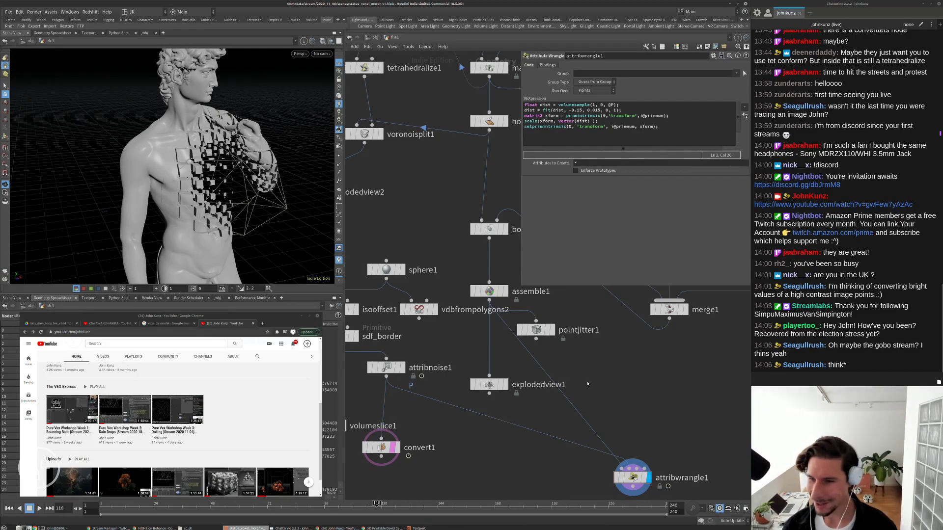
middle_click_drag(589, 386, 638, 370)
left_click_drag(226, 220, 175, 197)
mouse_move(176, 196)
right_mouse_down()
mouse_move(224, 159)
mouse_move(167, 209)
right_mouse_up()
left_click_drag(169, 198, 97, 160)
scroll(518, 366, "down", 1)
Display boolean1's result, comparing it with normal1, and enable the Boolean's A Polygons output primitive group, apolys.
middle_click_drag(481, 176, 440, 317)
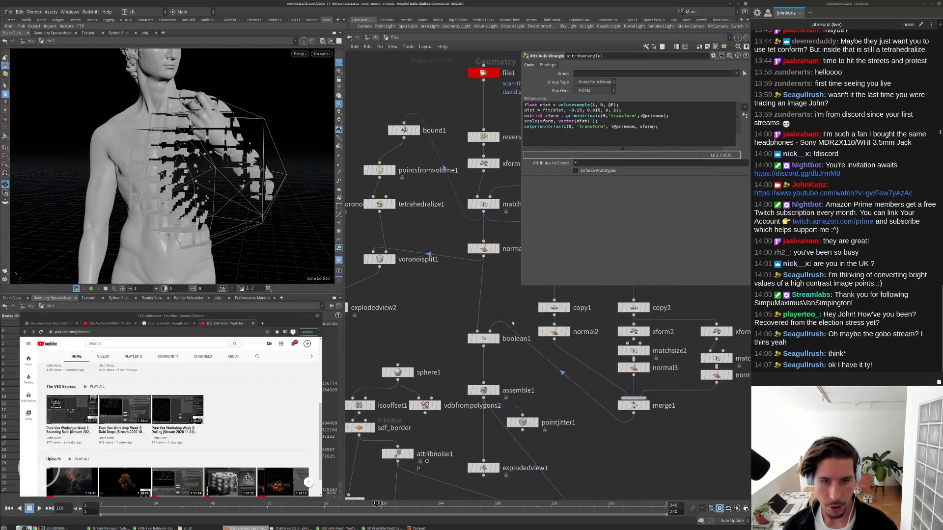
scroll(509, 329, "up", 2)
left_click(488, 341)
left_click(478, 345)
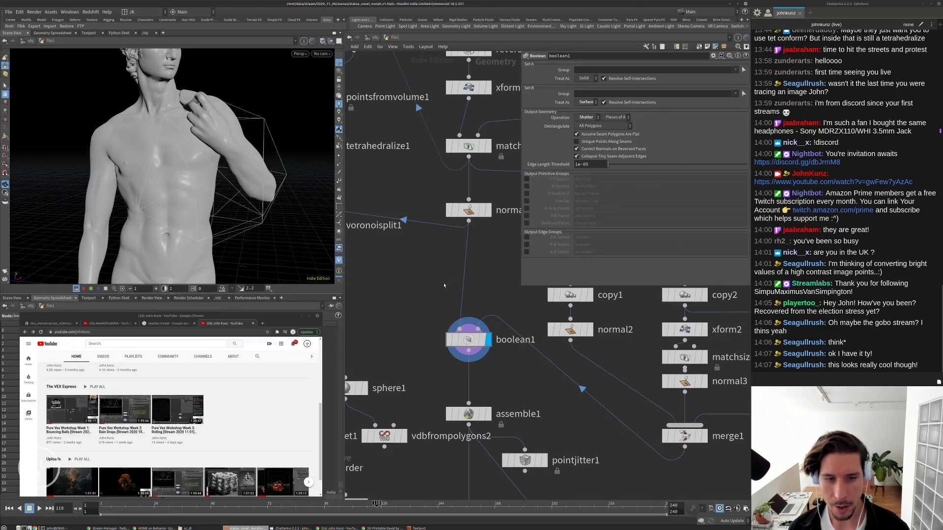
left_click(486, 211)
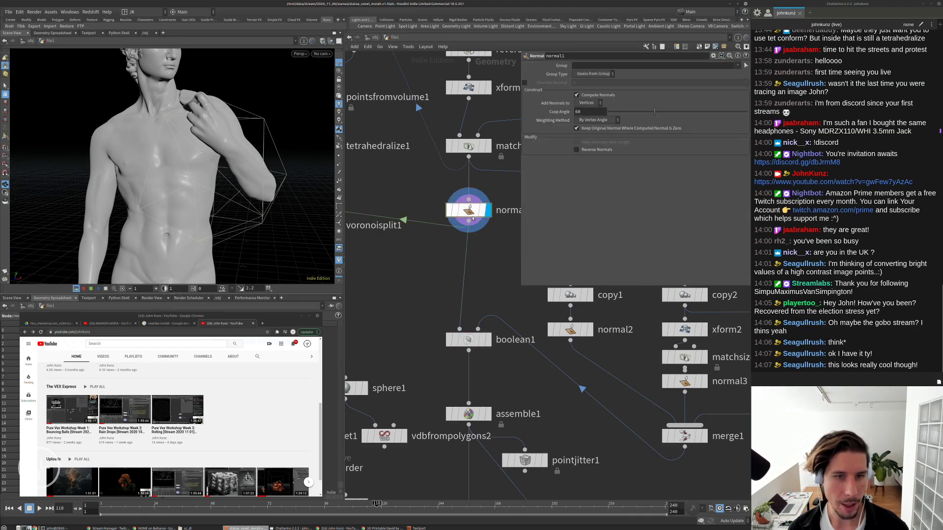
left_click(461, 337)
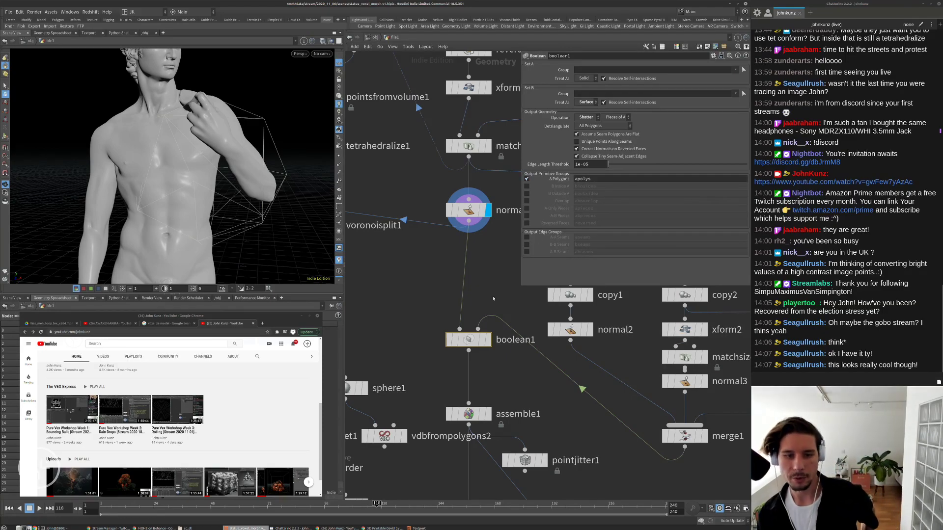
left_click(487, 340)
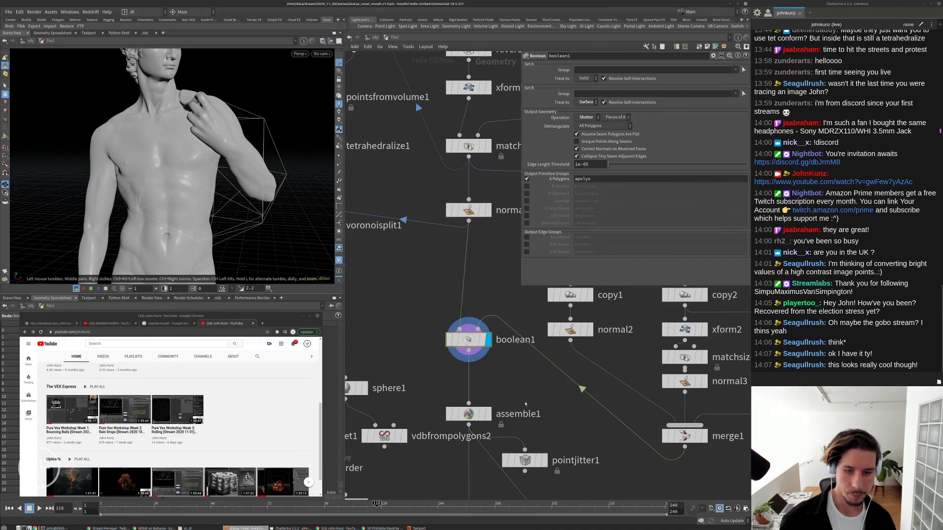
Return the viewport display to the attribwrangle1 node's result.
middle_click_drag(528, 404, 540, 312)
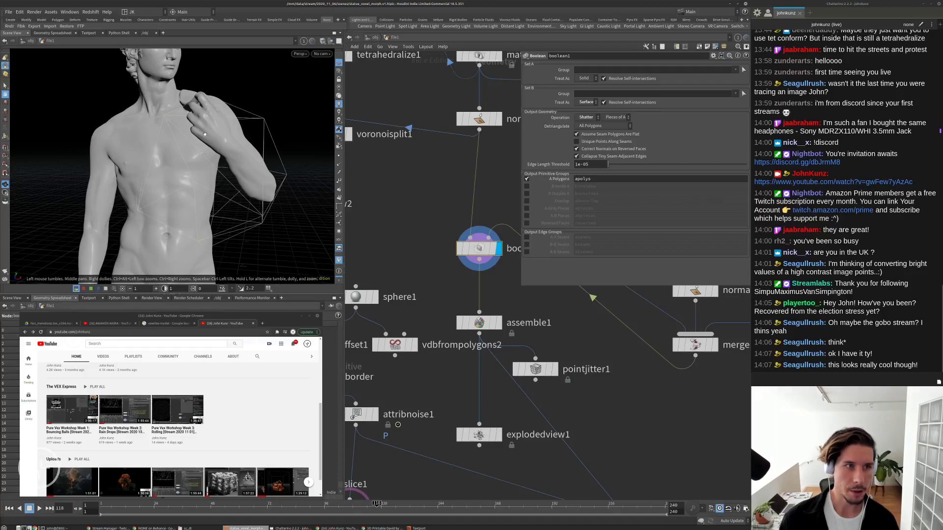
middle_click_drag(496, 418, 448, 359)
scroll(478, 275, "down", 1)
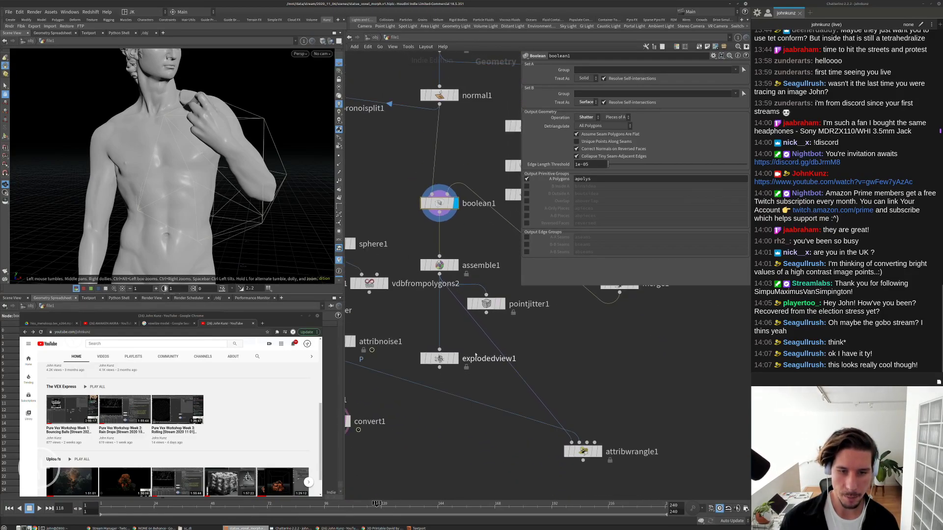
middle_click_drag(501, 375, 499, 336)
left_click(596, 413)
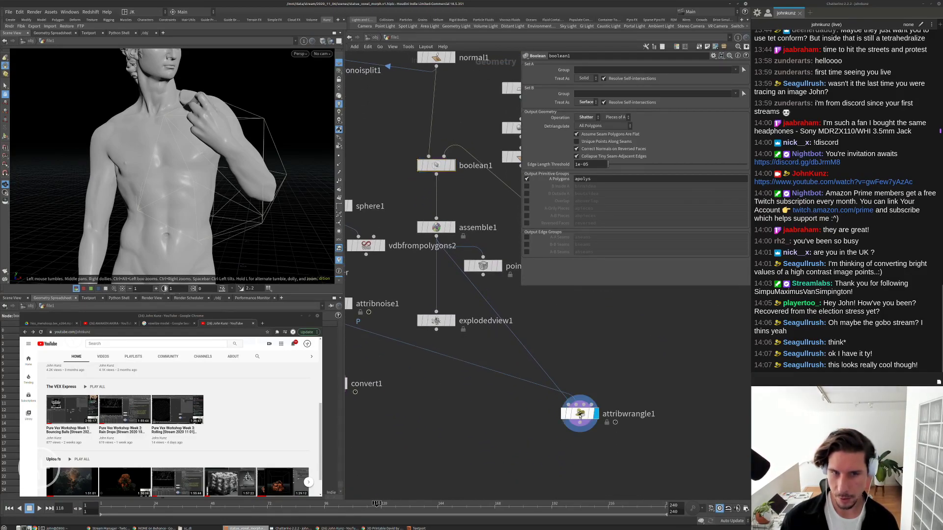
Add a Color node set to magenta (1, 0, 1) and insert it on the wire between boolean1 and assemble1.
key("Tab")
type("colo")
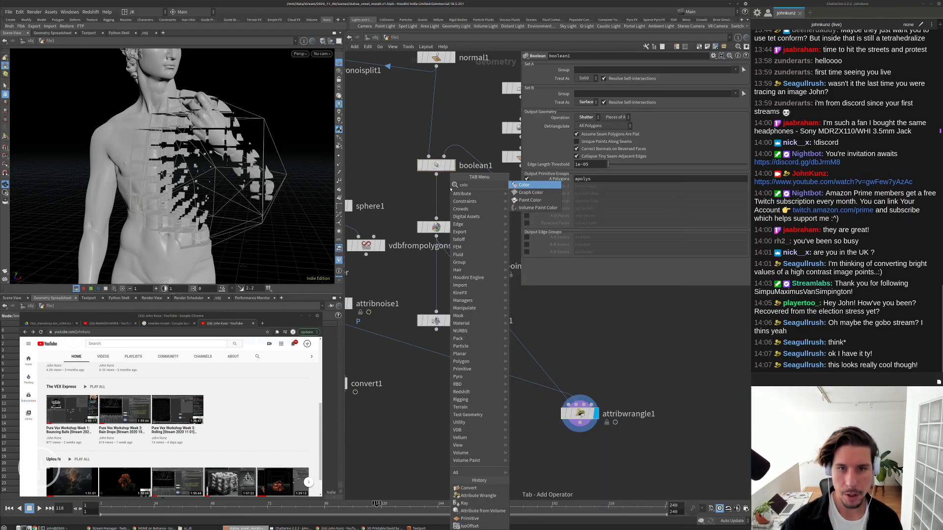
key("Return")
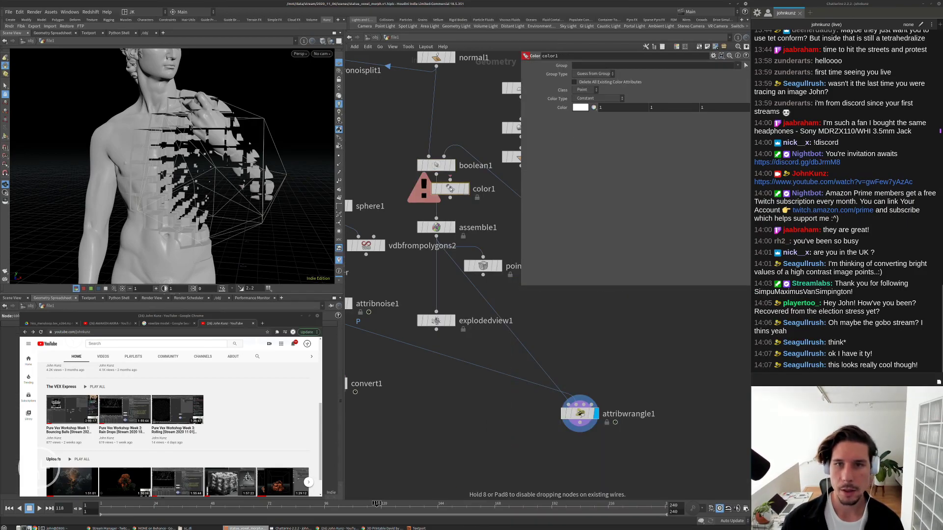
left_click(656, 108)
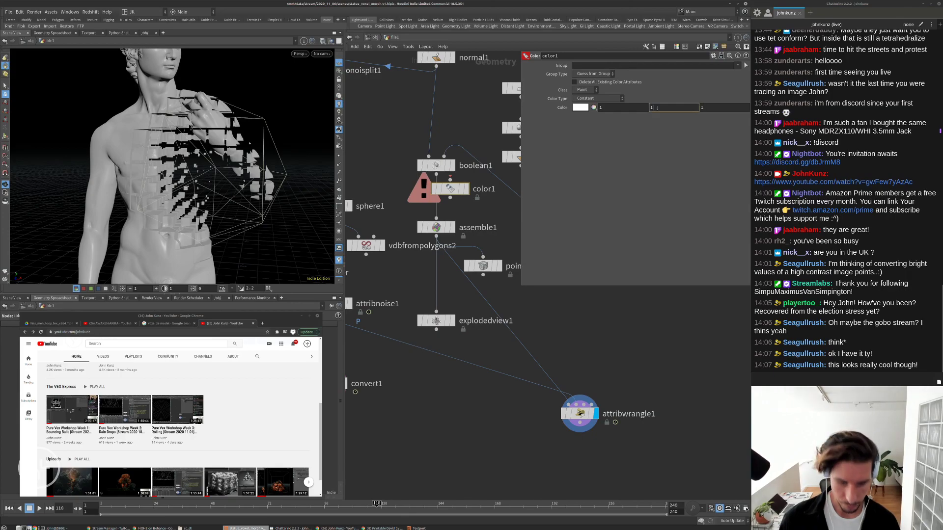
key("BackSpace")
type("0")
key("Return")
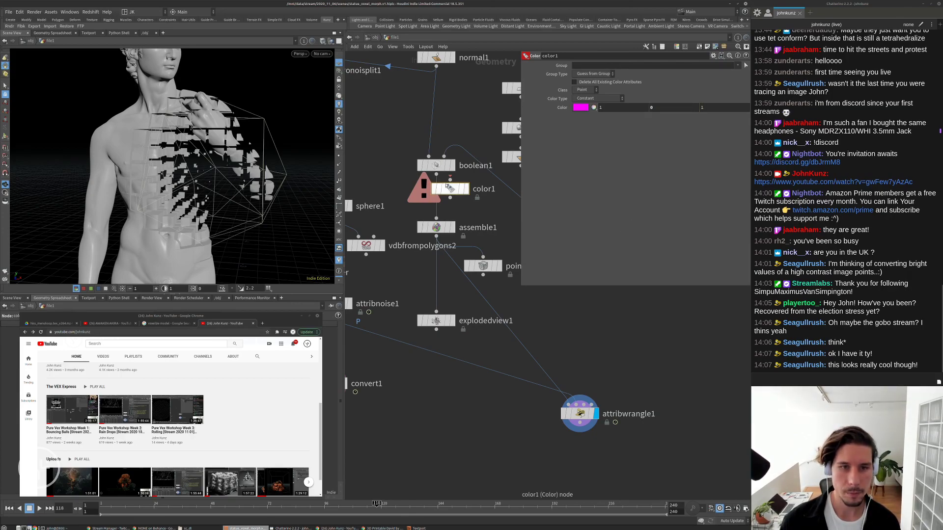
left_click(433, 199)
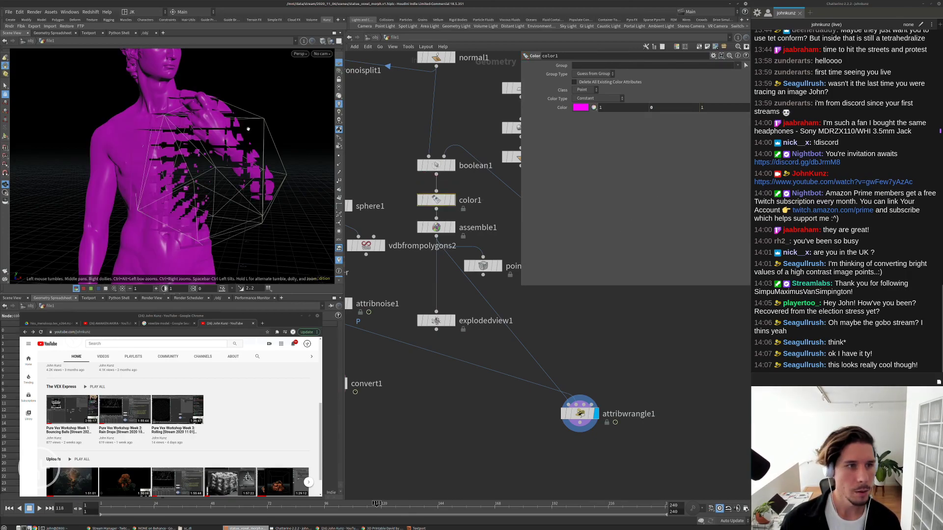
Limit the Color node to the apolys group and invert it to !apolys, so that only the inner cut faces are colored.
left_click(737, 65)
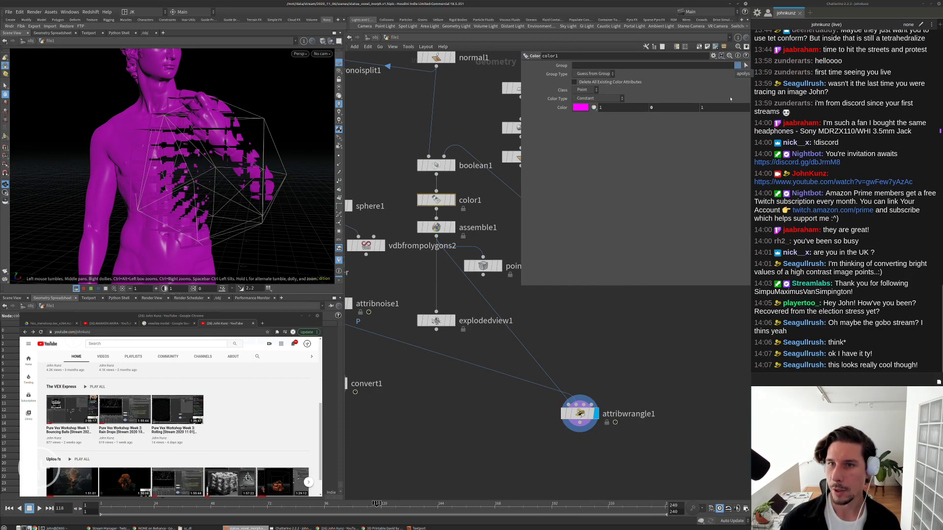
left_click(741, 74)
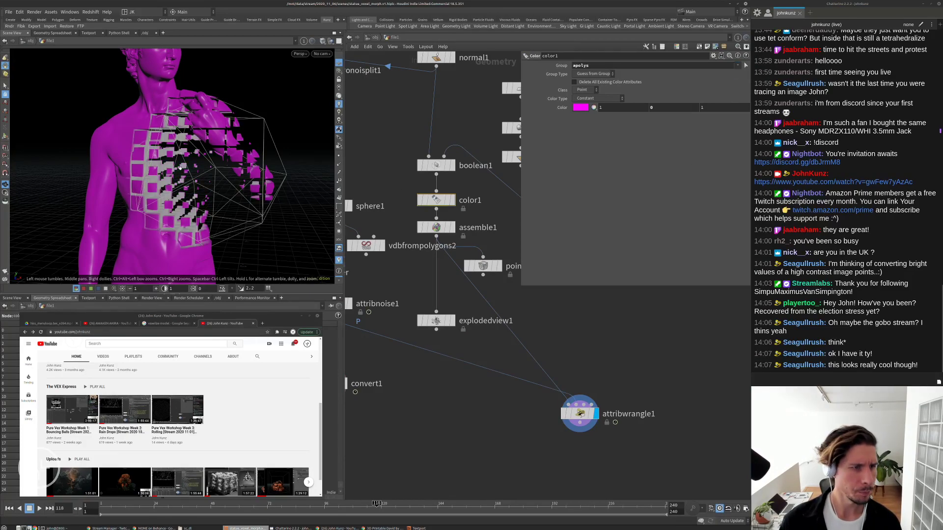
left_click_drag(173, 147, 270, 158, "alt")
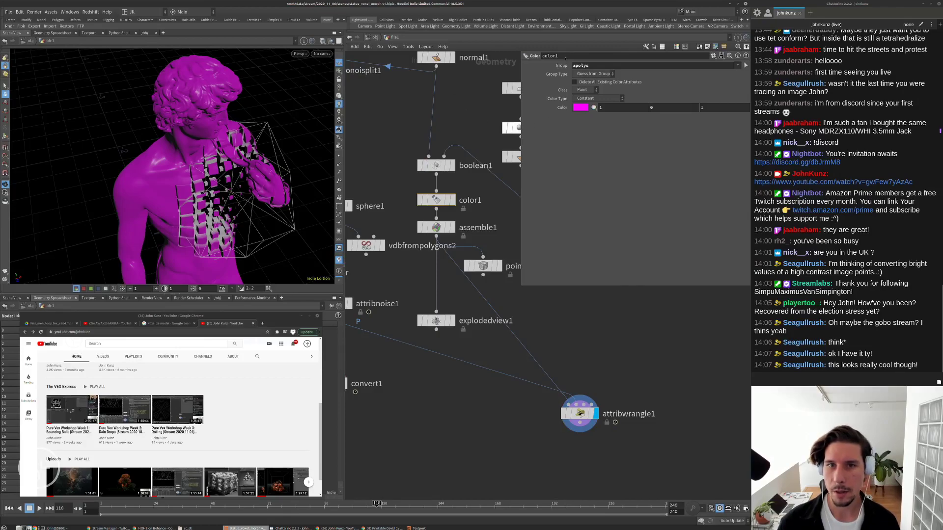
left_click(573, 65)
type("!")
key("Return")
left_click_drag(177, 128, 224, 127)
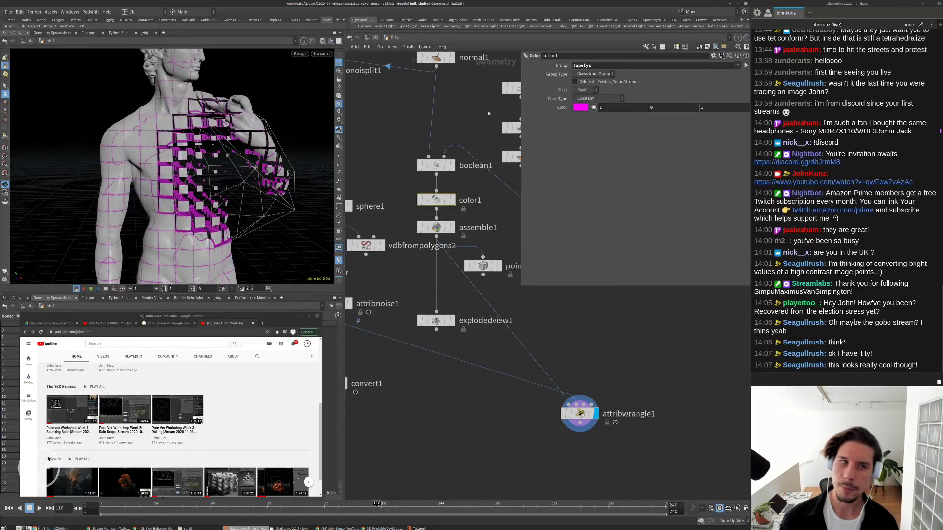
Try the Primitive class on the Color node, set it to Vertex, and inspect the color borders on the pieces.
scroll(157, 161, "up", 10)
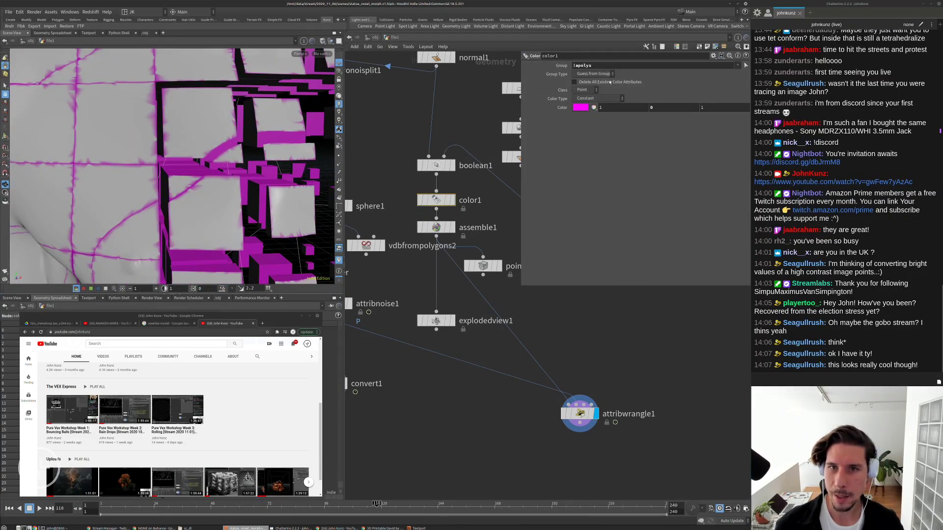
left_click(595, 90)
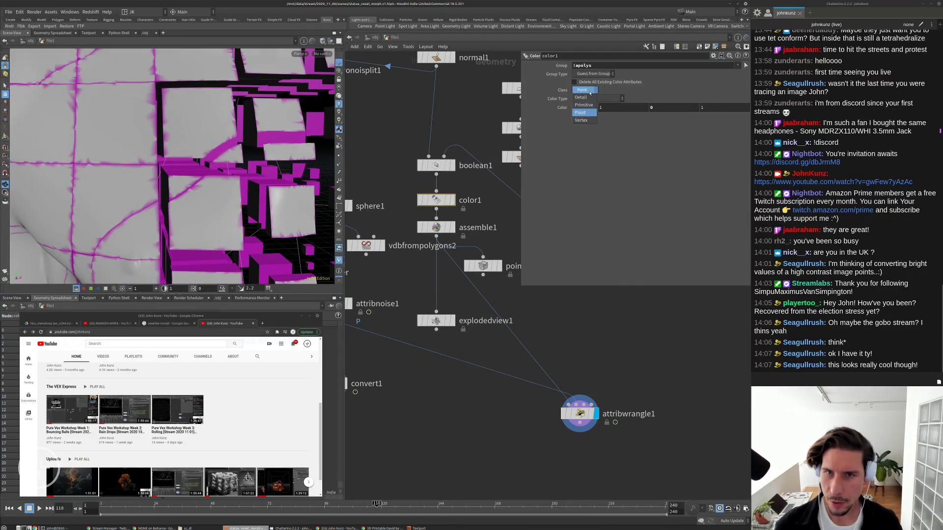
left_click(587, 104)
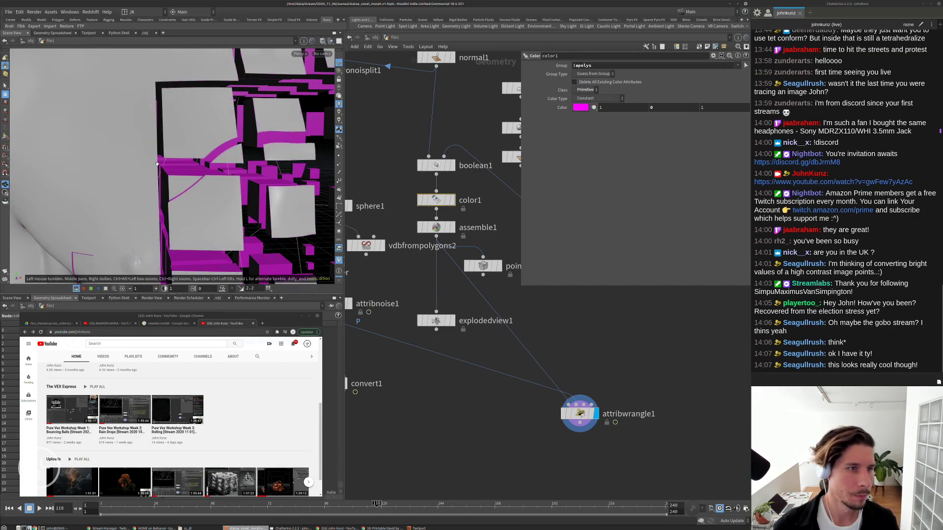
left_click(588, 90)
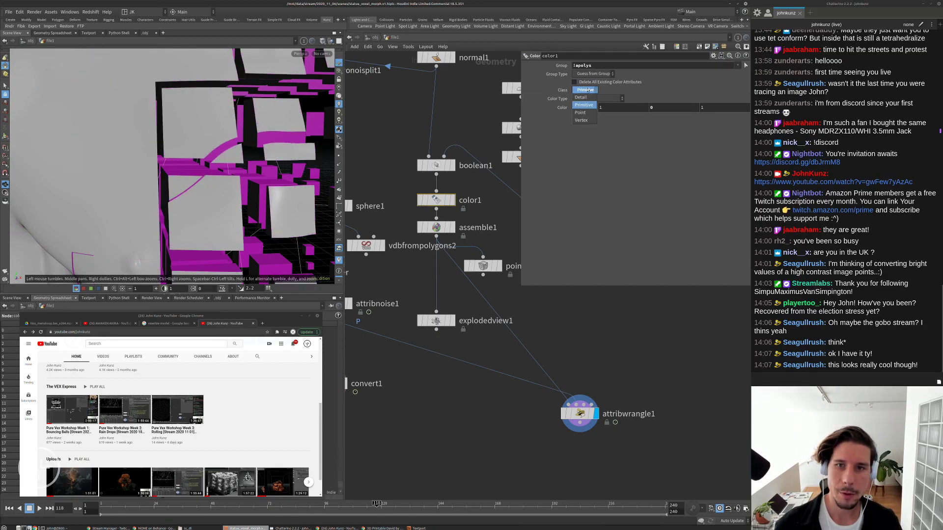
left_click(585, 120)
left_click_drag(153, 149, 103, 137)
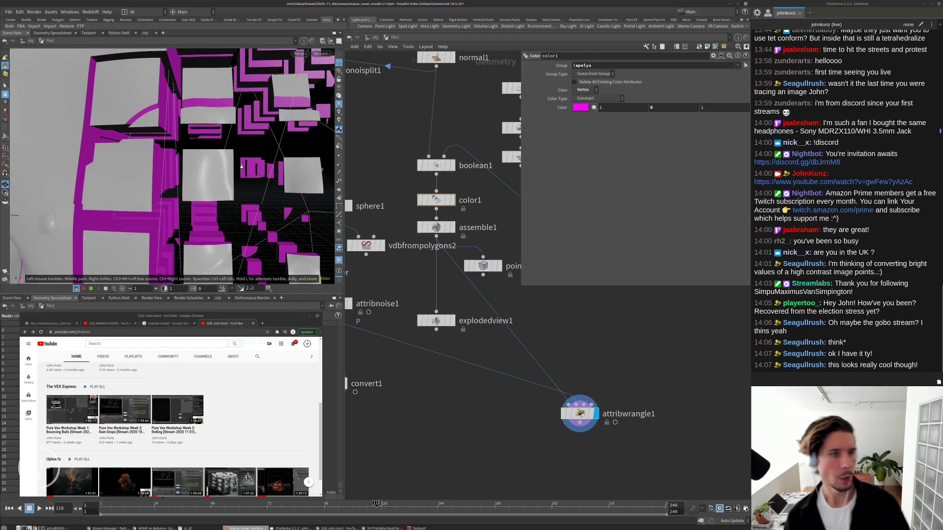
scroll(120, 228, "down", 10)
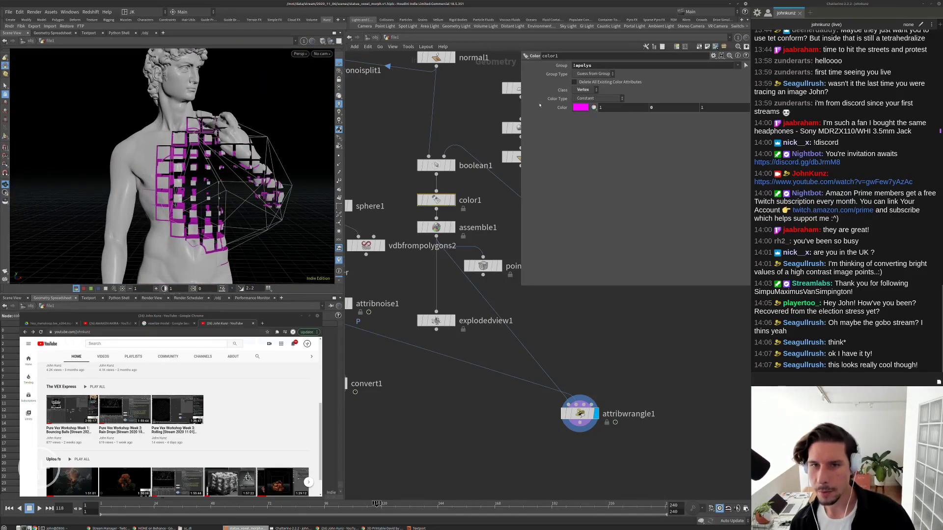
left_click_drag(231, 160, 197, 182)
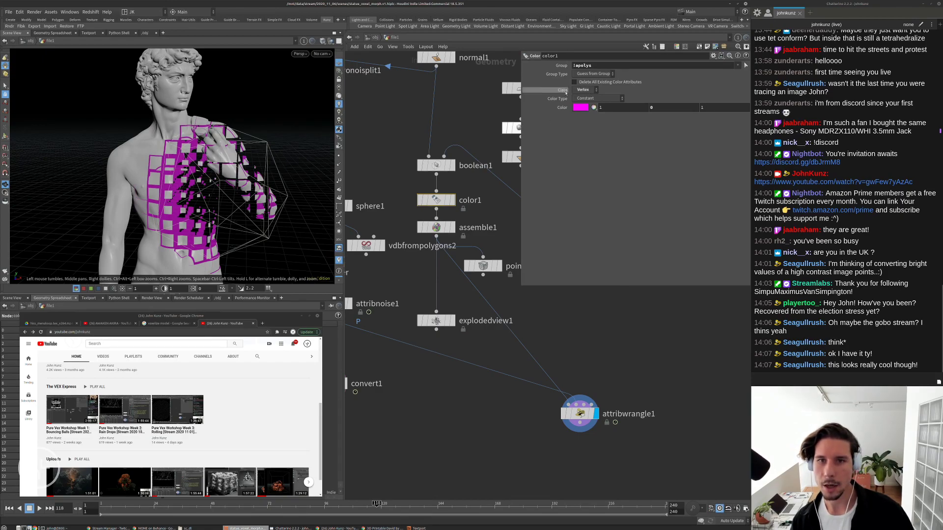
scroll(206, 162, "down", 3)
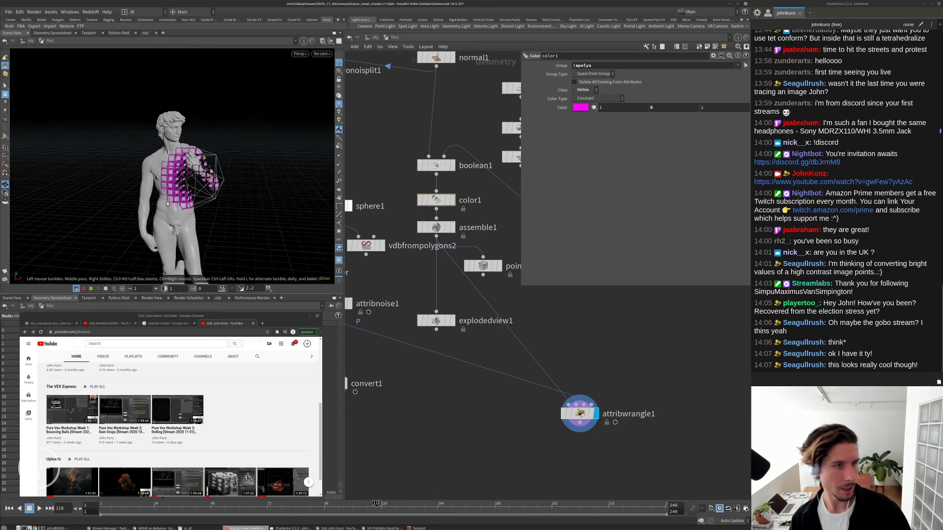
Switch the Color node's class to Point to compare the color bleeding up close, and return it to Vertex.
left_click_drag(206, 162, 221, 148)
scroll(231, 123, "up", 8)
left_click(585, 90)
left_click(586, 91)
scroll(222, 116, "up", 8)
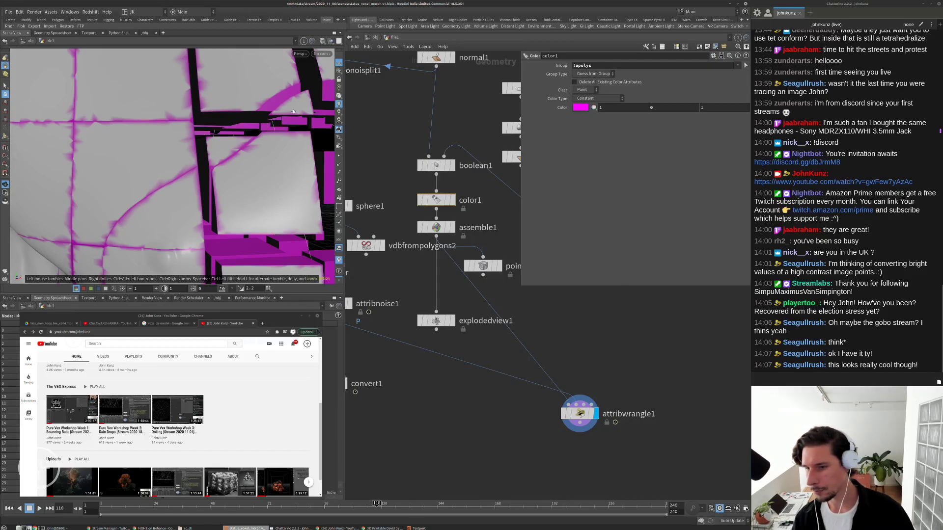
middle_click_drag(220, 94, 213, 121)
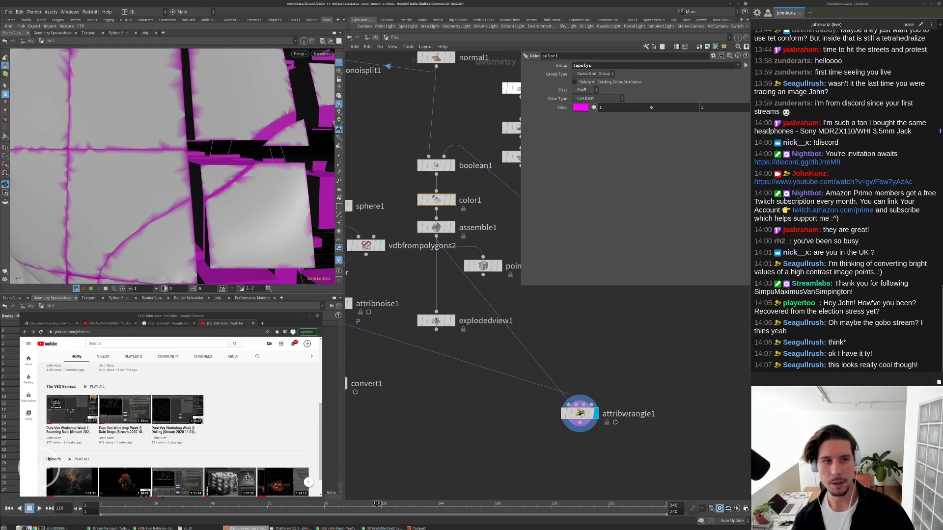
left_click(584, 91)
left_click(583, 123)
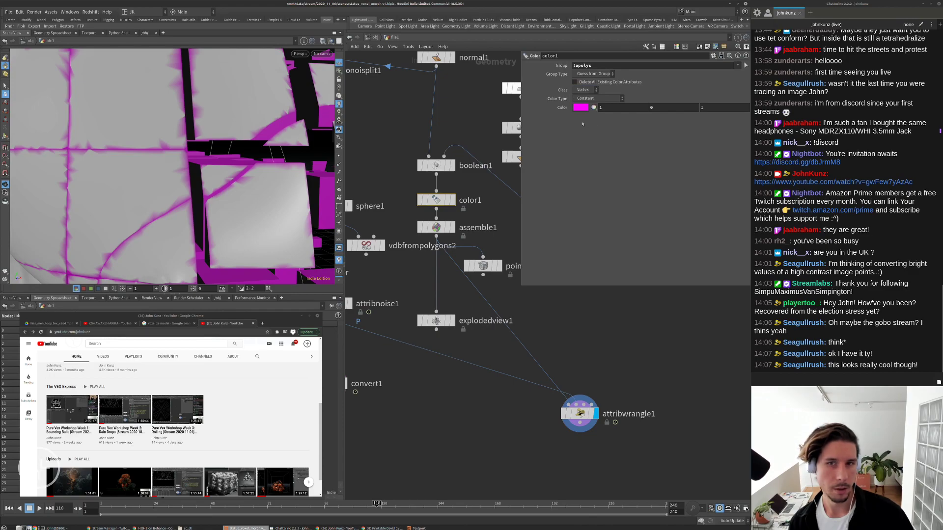
left_click_drag(317, 141, 144, 159)
left_click_drag(212, 141, 251, 165)
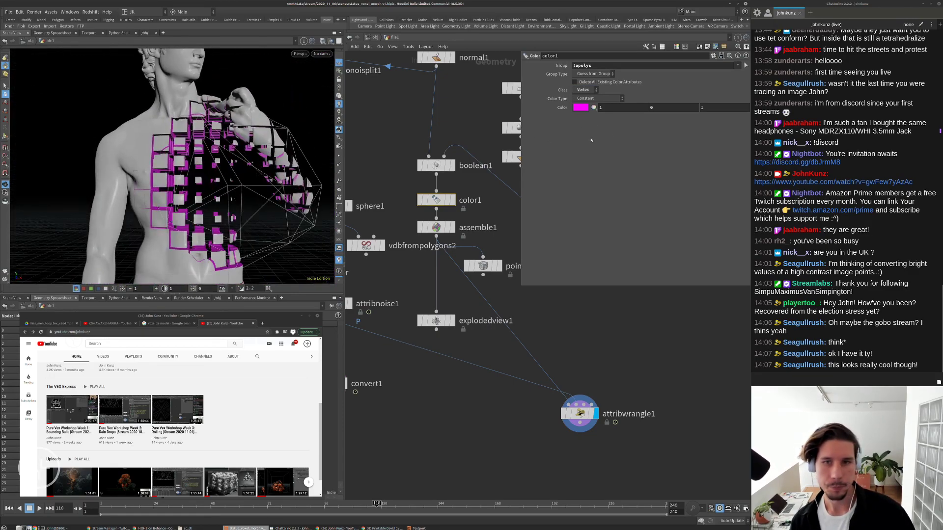
Set the Color node's red component to 0 for a pure blue and view the pieces from another angle.
left_click(636, 109)
type("0")
key("Return")
left_click_drag(167, 189, 157, 202)
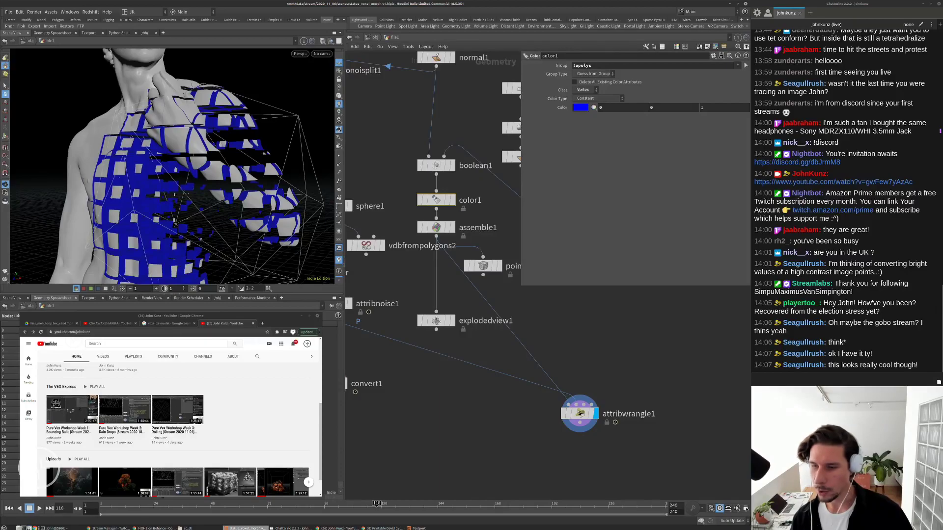
Switch to the browser, search Google for "yves klein blue" as a color reference, and move its window over the network editor.
left_click(166, 332)
type("yve")
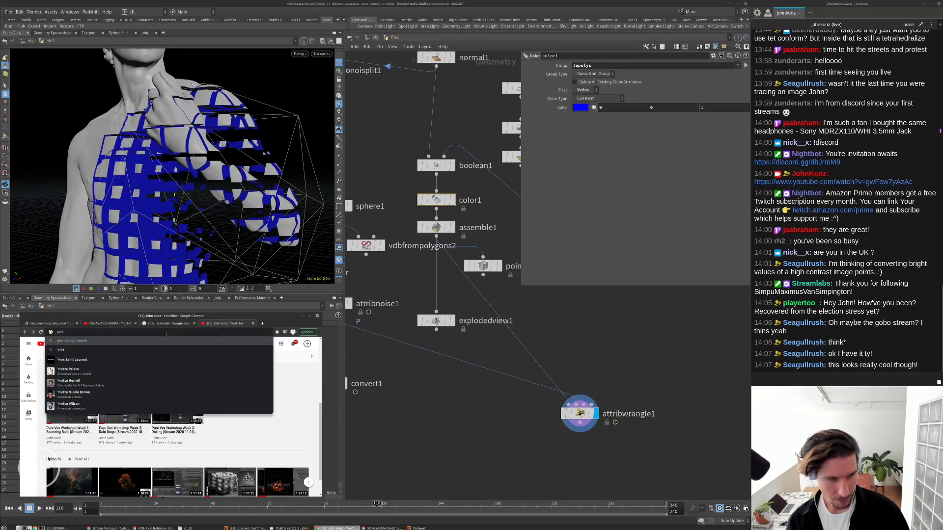
type("ss kl")
key("Down")
key("Down")
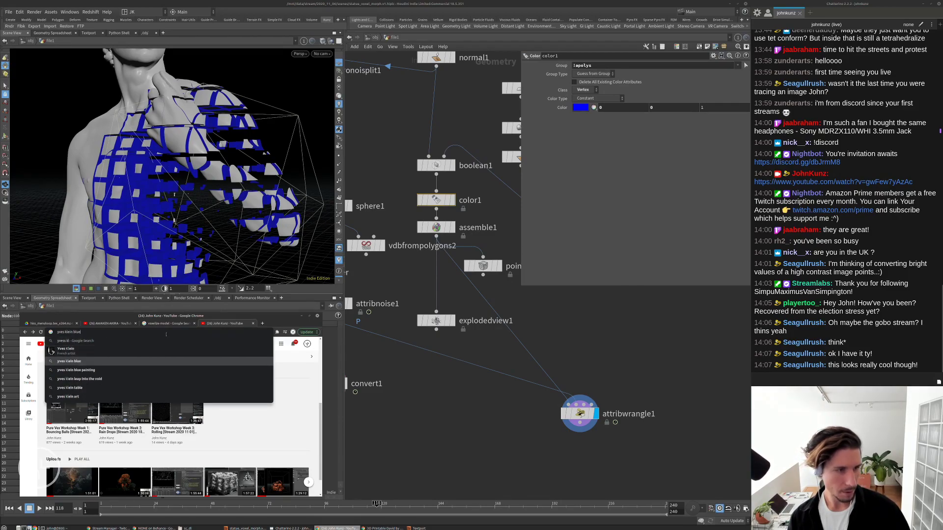
key("Return")
left_click_drag(217, 316, 416, 255)
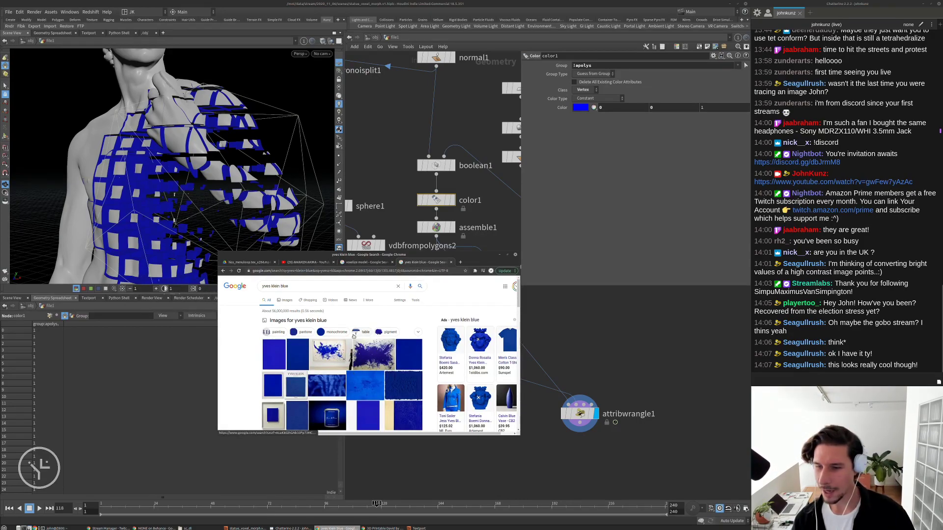
Browse the Google image results for "yves klein blue" and examine the blue torso sculpture and its related images.
scroll(283, 366, "up", 2)
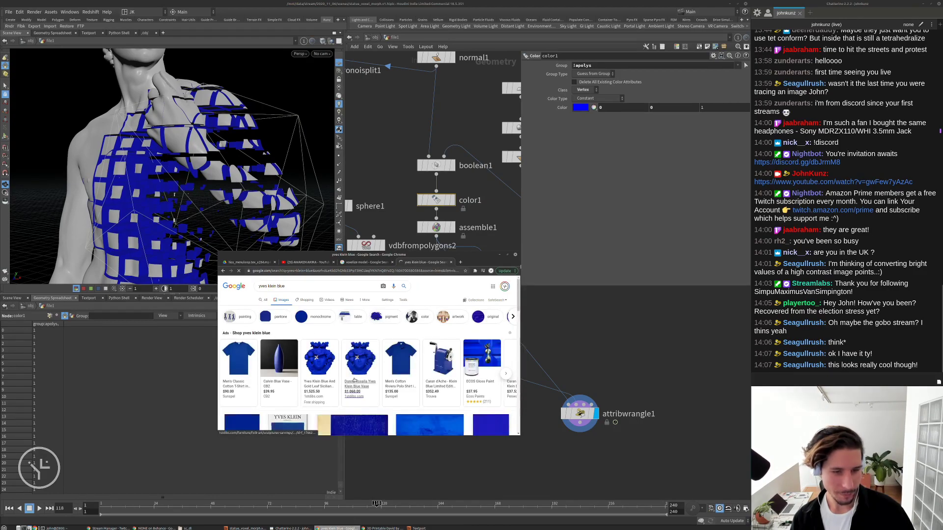
scroll(354, 381, "down", 5)
scroll(351, 367, "down", 4)
scroll(351, 367, "up", 4)
left_click(352, 364)
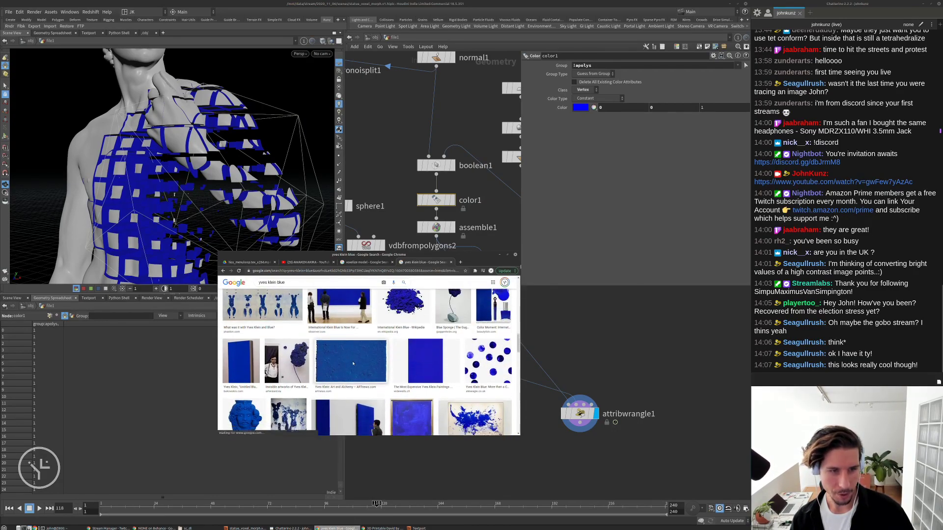
scroll(353, 364, "down", 4)
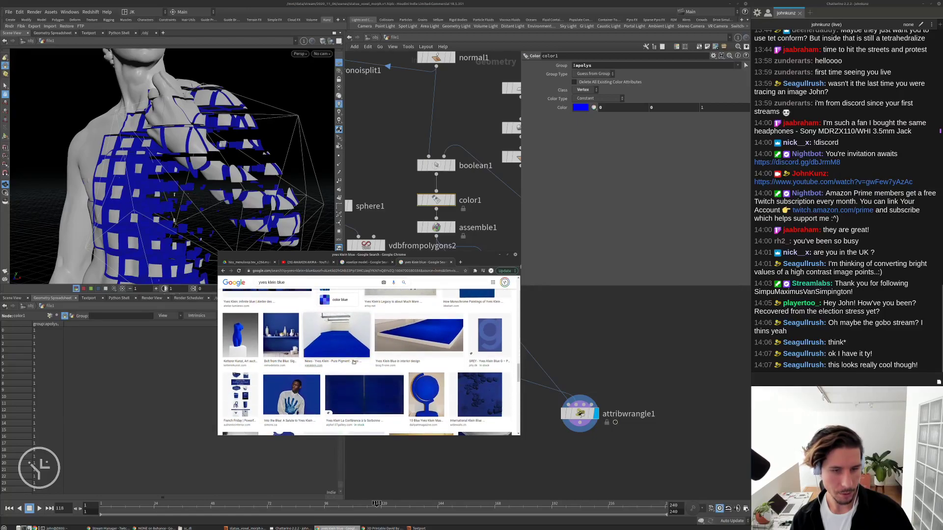
left_click(235, 347)
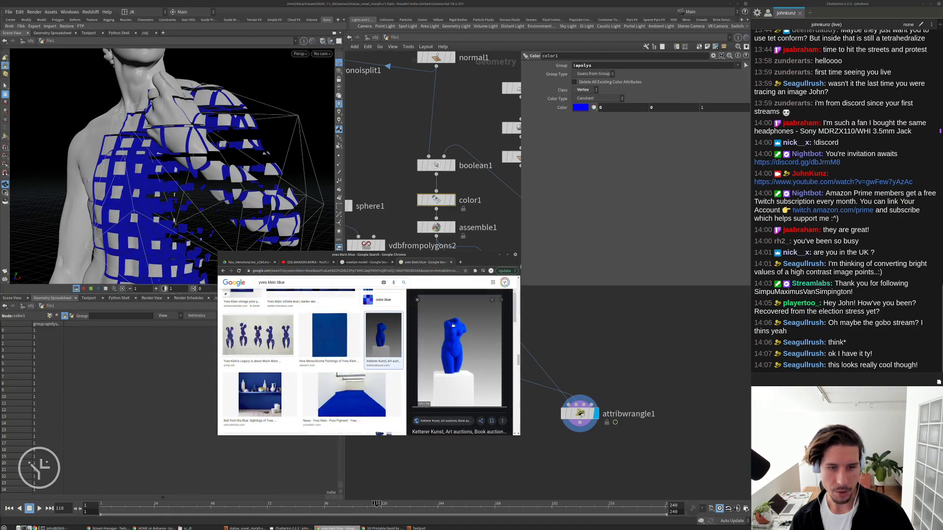
scroll(458, 350, "down", 5)
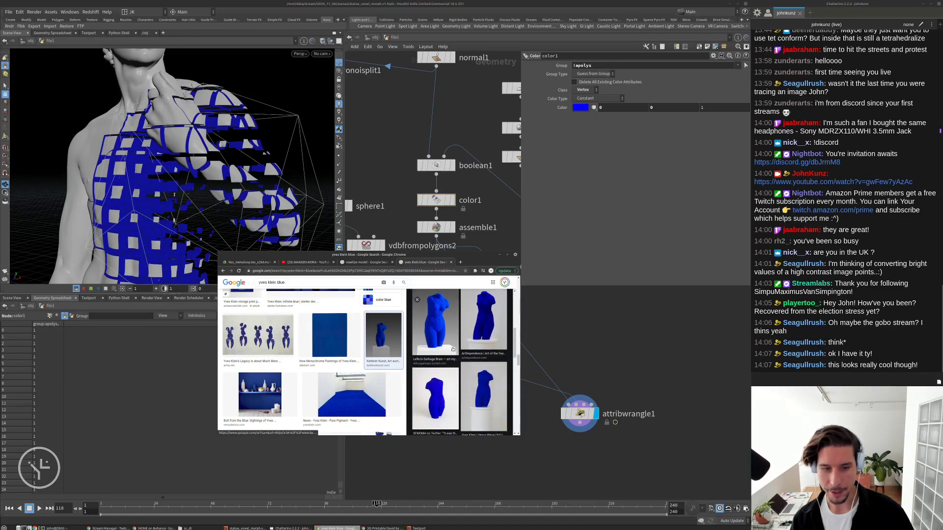
scroll(451, 349, "down", 3)
scroll(345, 372, "down", 5)
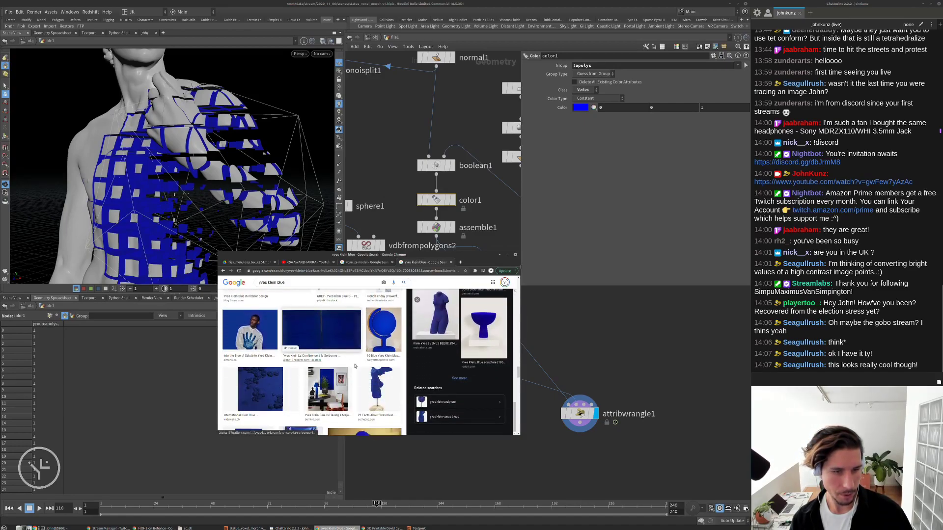
scroll(346, 371, "down", 6)
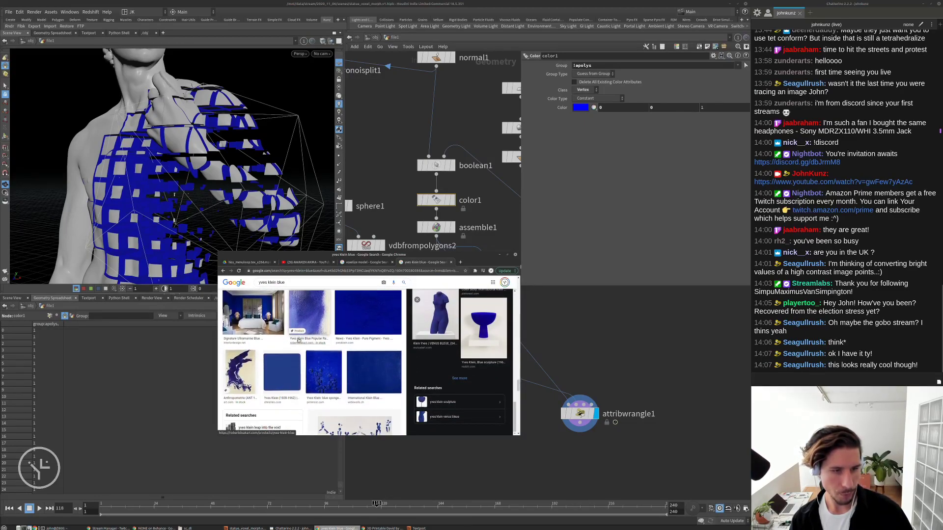
scroll(300, 338, "down", 1)
Search Google for "jeff koons reflection" in a new browser tab.
key("ctrl+t")
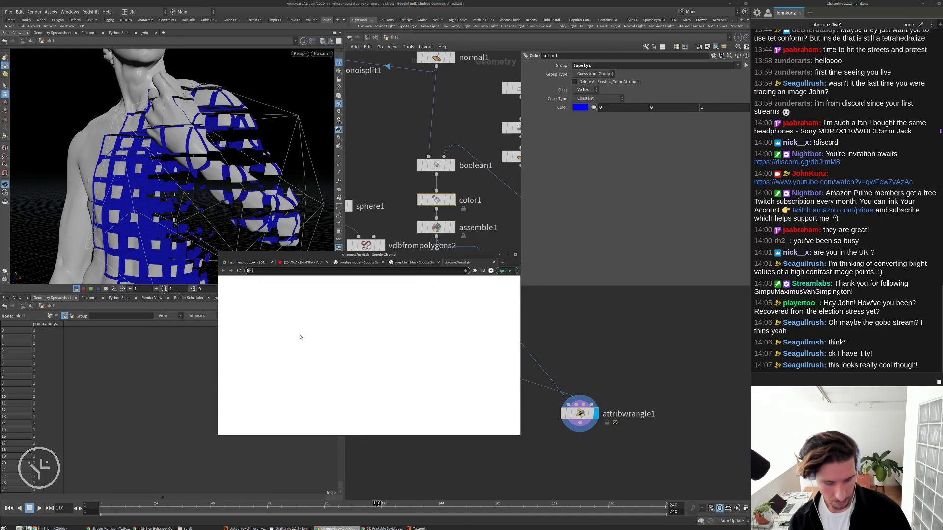
type("jeff k")
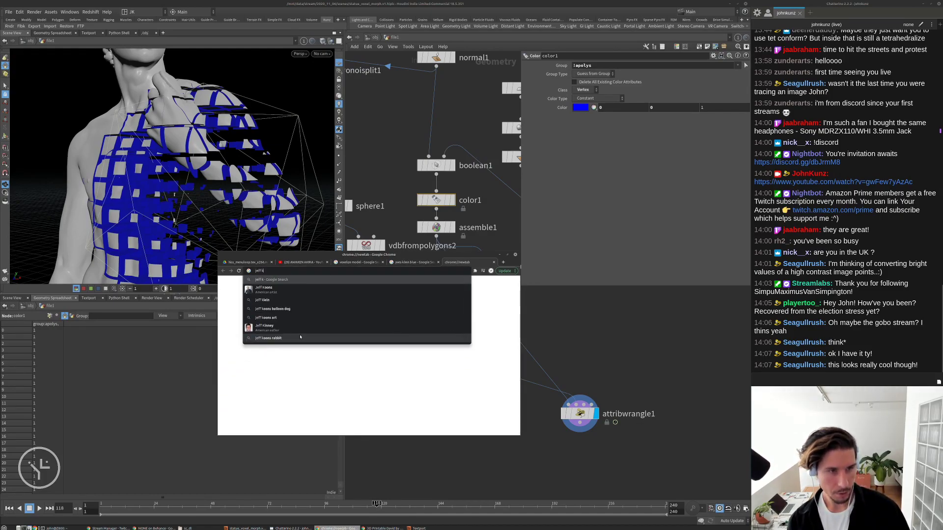
type("ont")
key("BackSpace")
key("BackSpace")
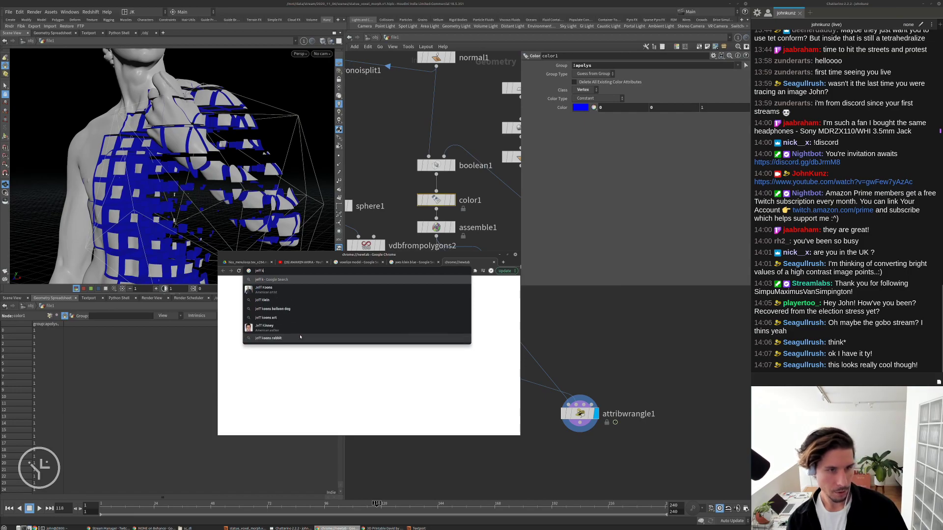
type("ont")
key("BackSpace")
type("s")
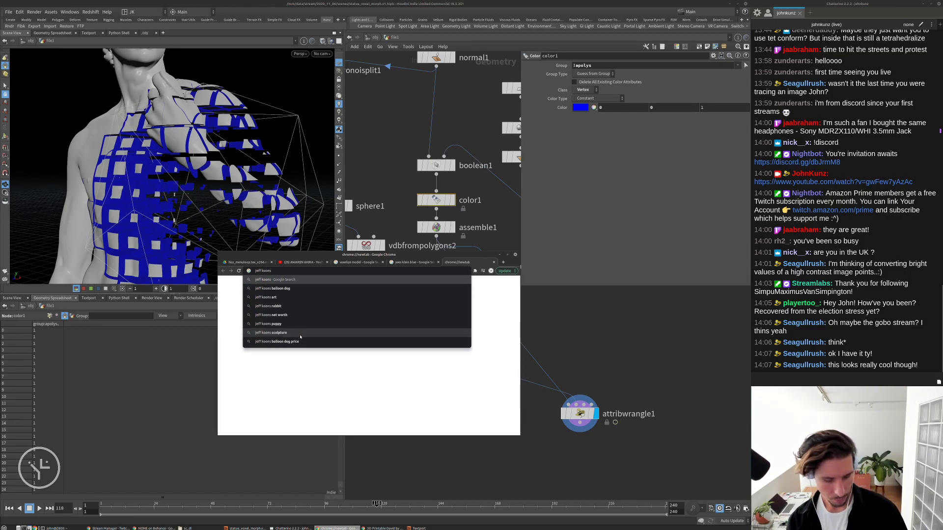
type(" refle")
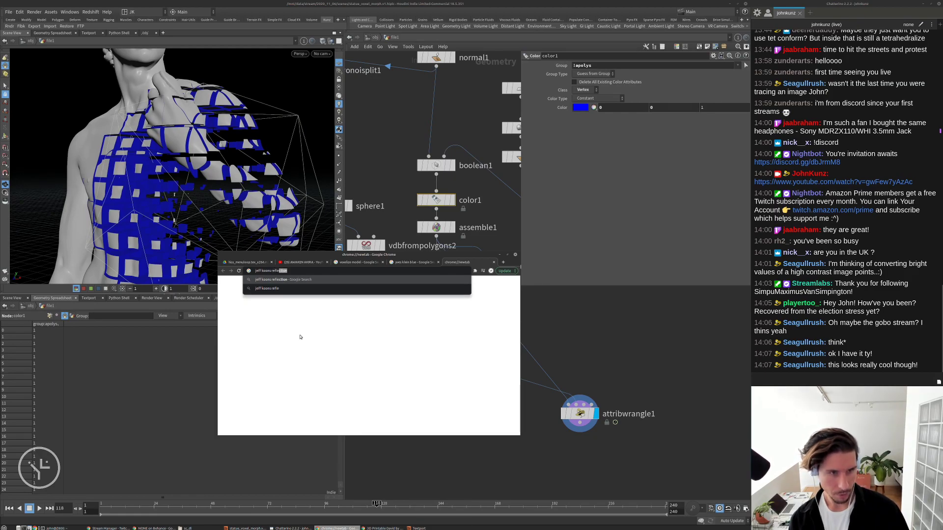
key("Return")
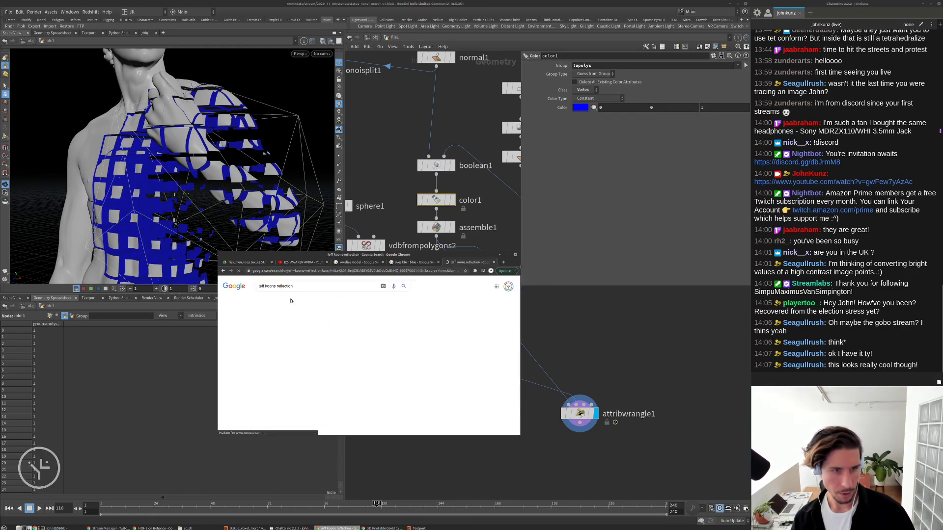
Examine the Jeff Koons image results showing reflective blue gazing balls on white plaster sculptures.
scroll(343, 334, "down", 2)
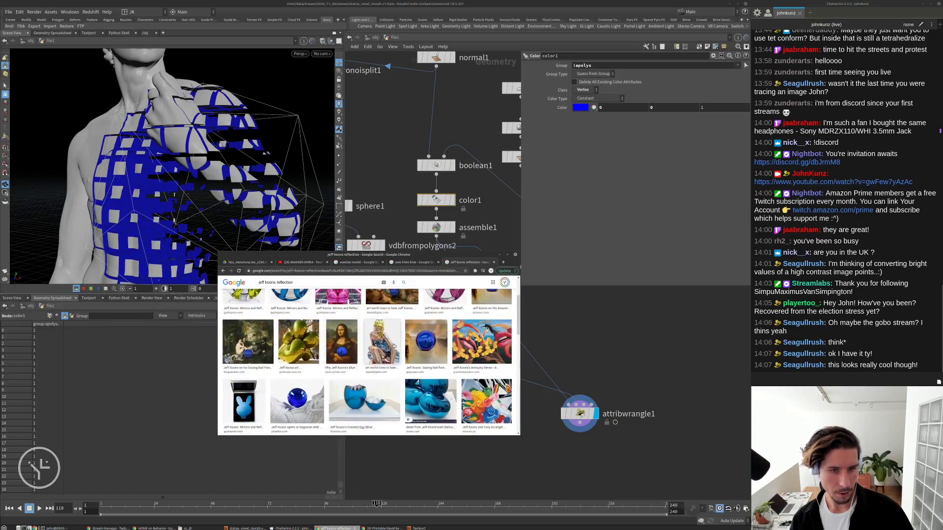
left_click(297, 400)
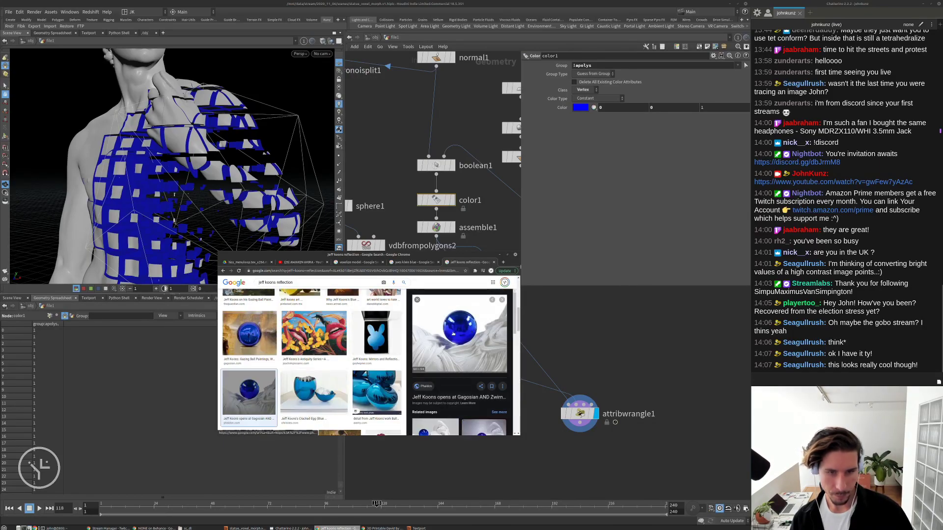
scroll(471, 339, "down", 2)
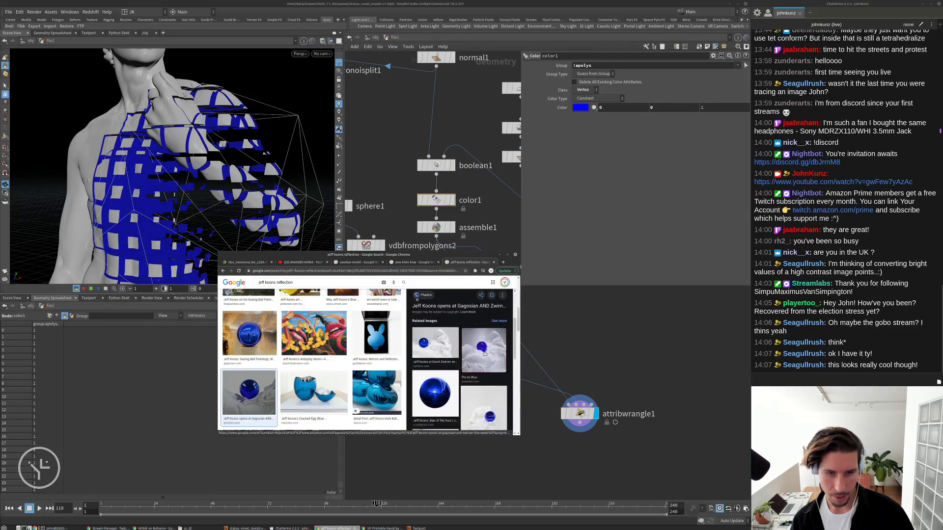
left_click(444, 328)
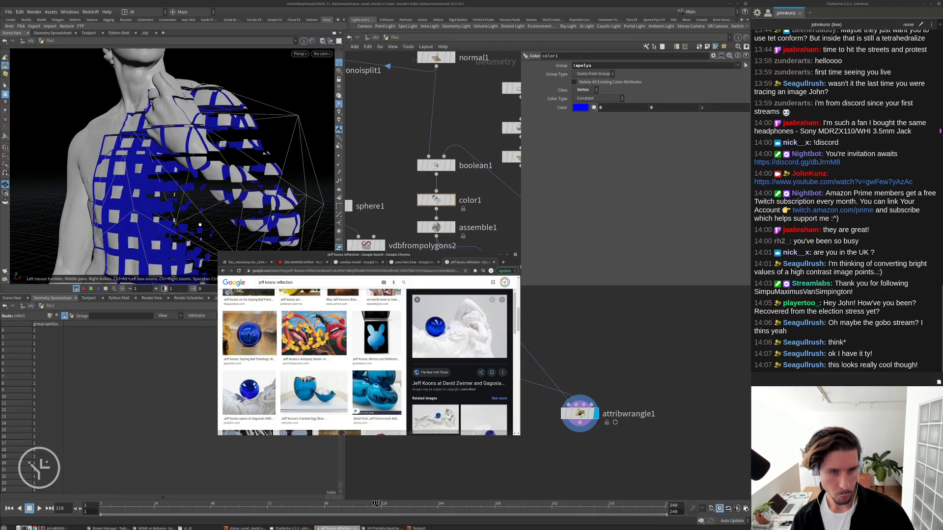
scroll(494, 388, "down", 2)
scroll(497, 394, "down", 3)
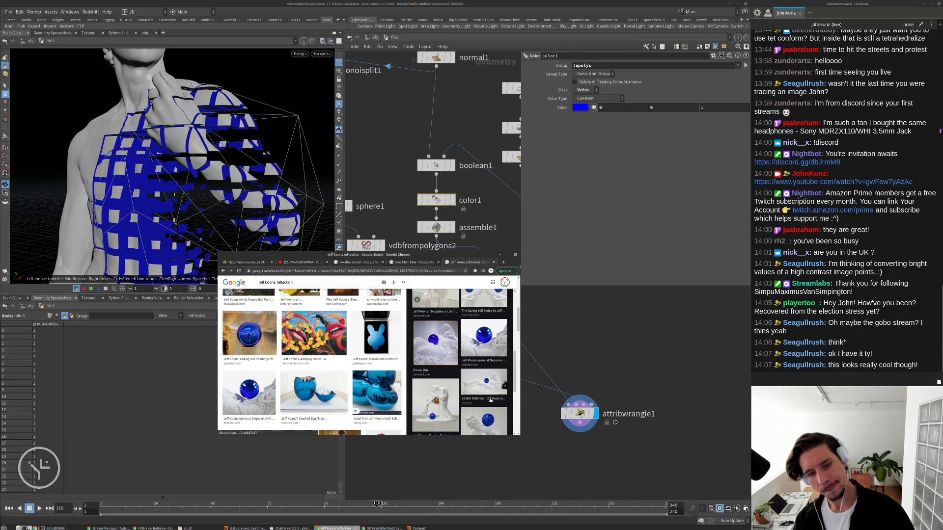
left_click(444, 394)
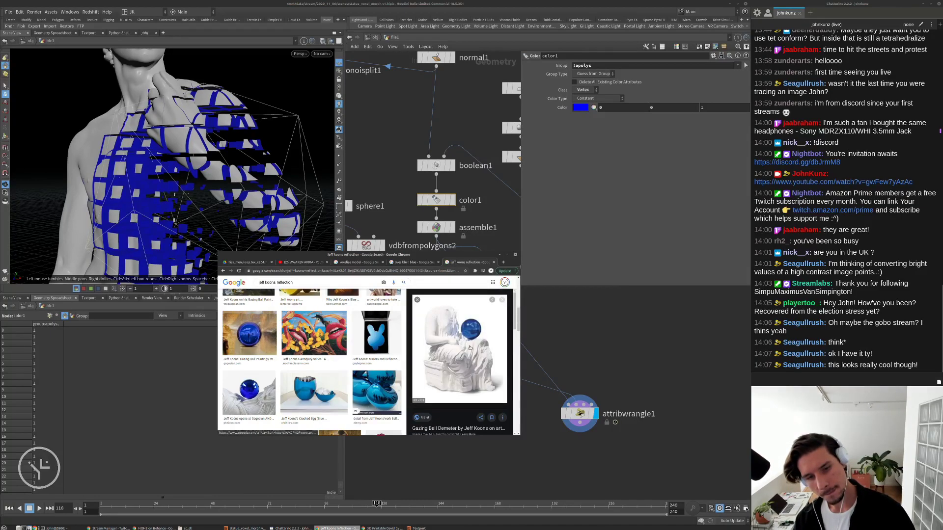
left_click(233, 387)
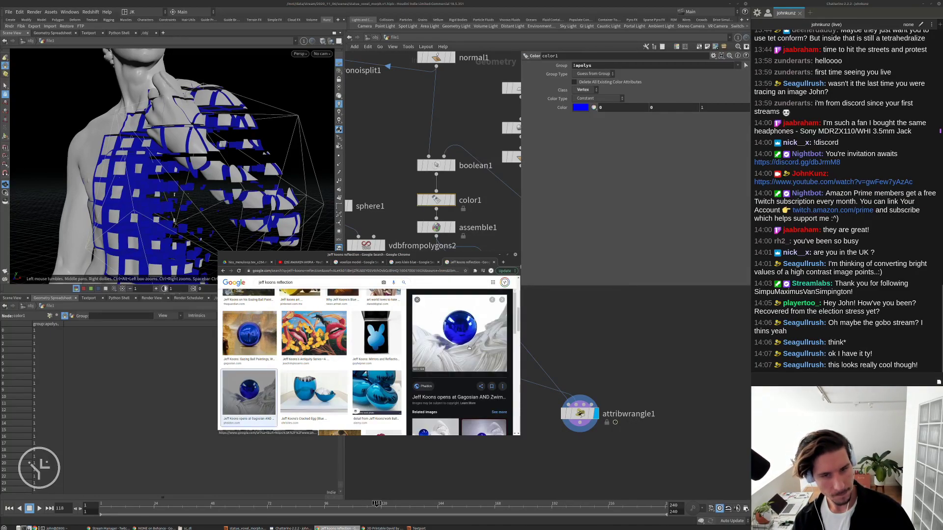
Move the browser off the node network and examine more Koons works, including the Florence statue, blue balloon dog and white centaur sculpture.
left_click_drag(446, 254, 310, 298)
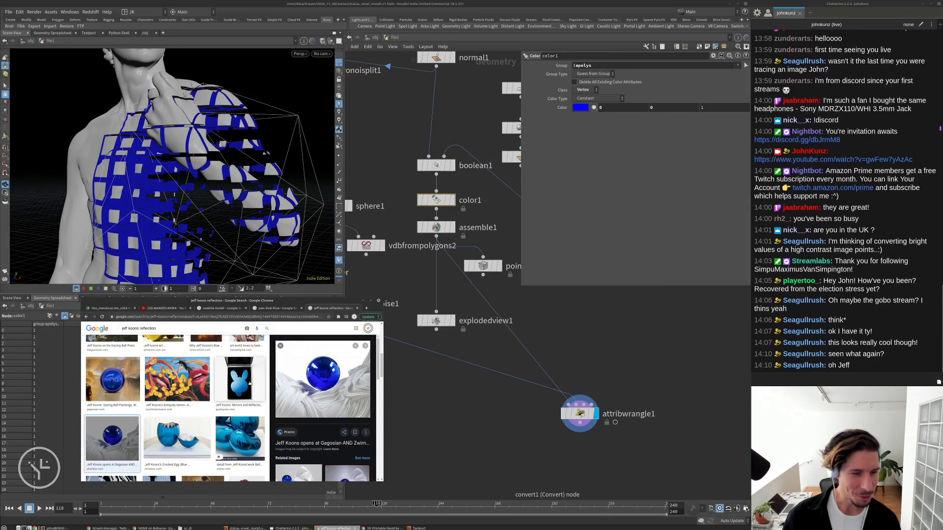
scroll(187, 439, "down", 2)
left_click(189, 439)
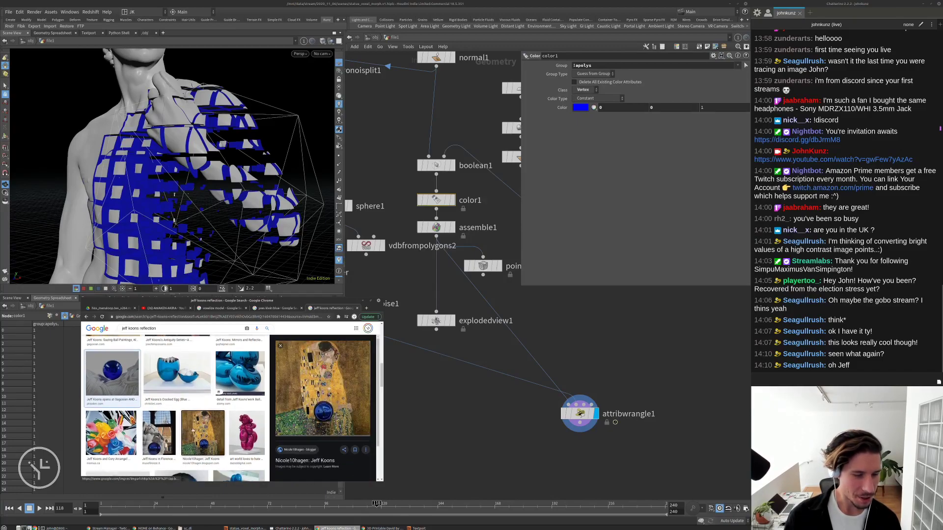
left_click(159, 434)
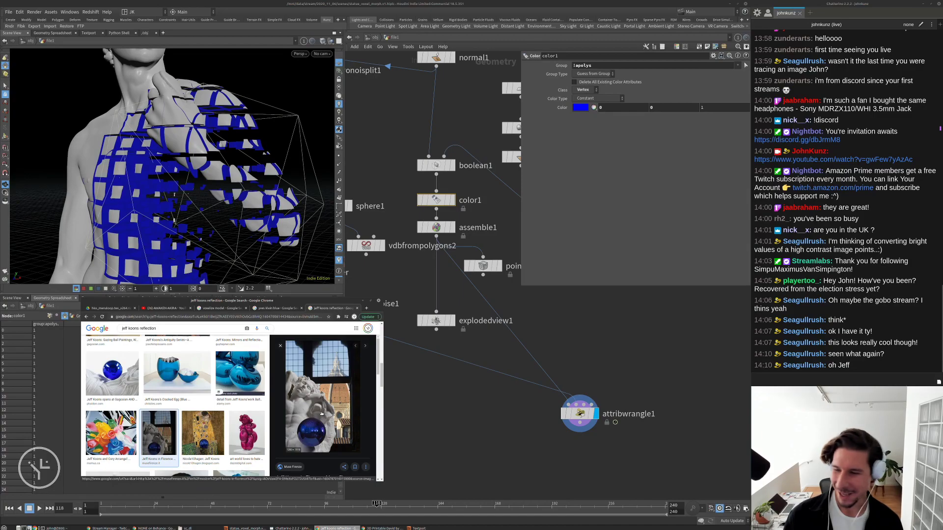
scroll(323, 404, "down", 5)
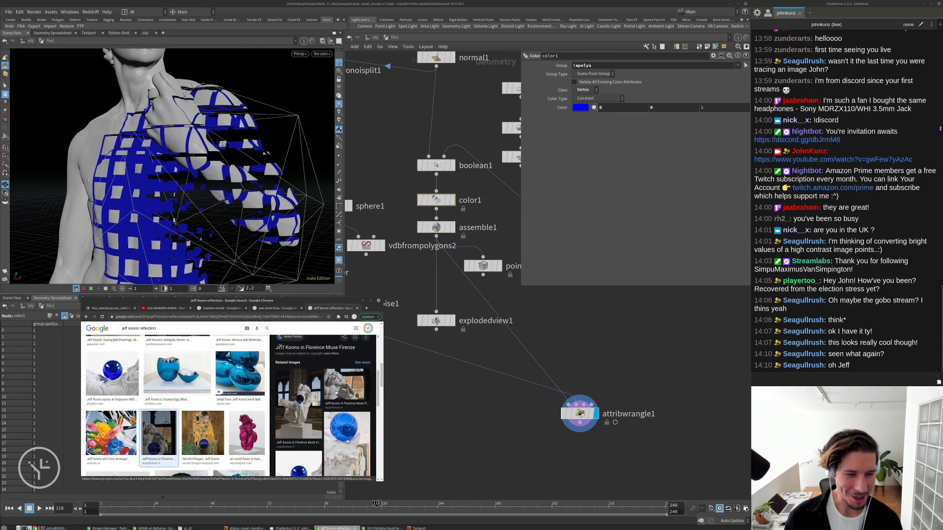
scroll(297, 415, "down", 2)
scroll(256, 406, "down", 3)
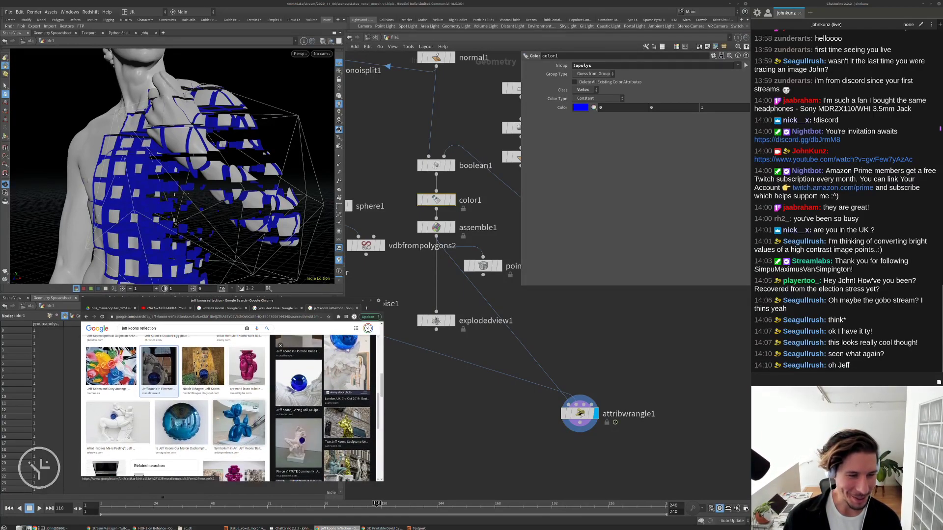
left_click(252, 406)
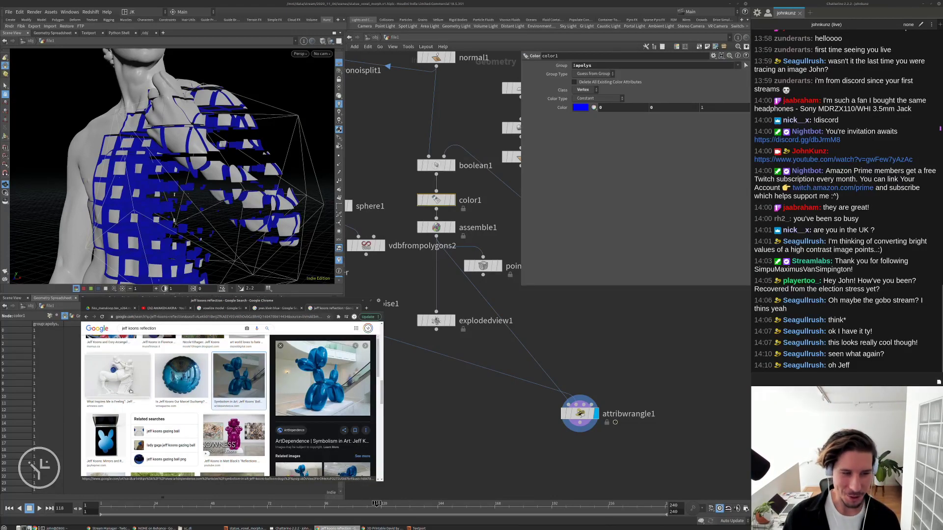
left_click(118, 376)
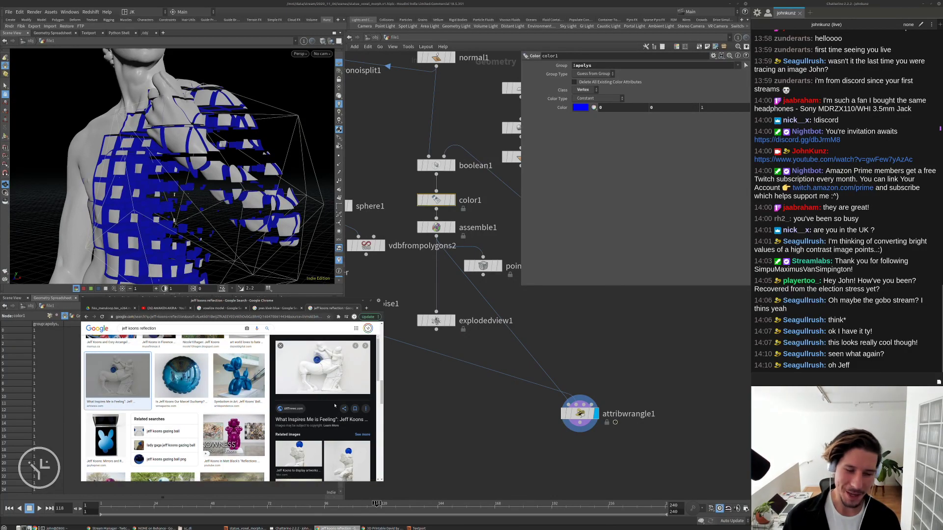
scroll(323, 401, "down", 5)
scroll(322, 401, "down", 1)
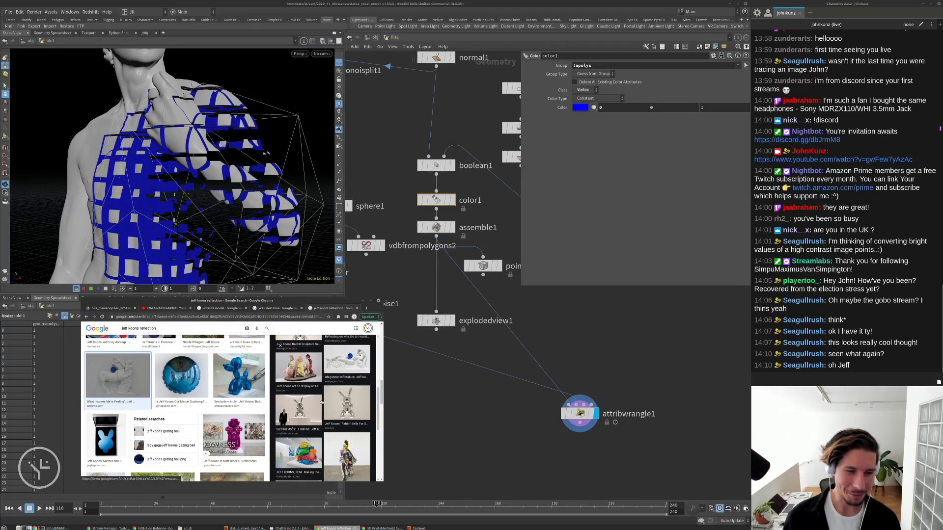
scroll(318, 407, "down", 5)
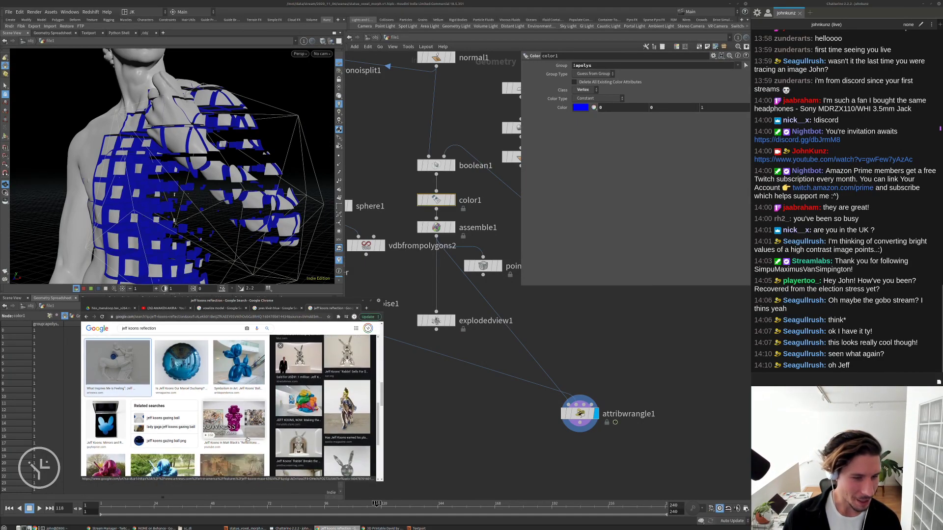
Move the browser window over the geometry spreadsheet so the node network stays uncovered.
left_click(570, 343)
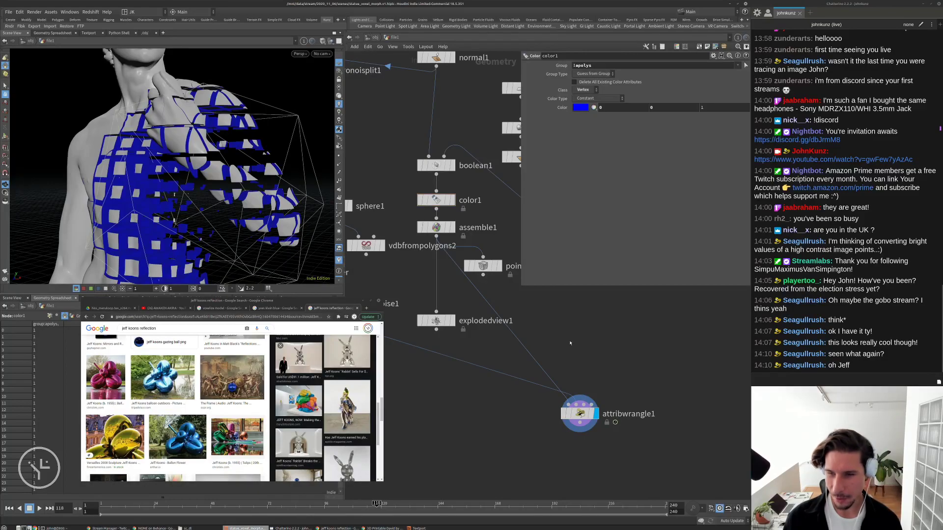
left_click_drag(294, 302, 232, 314)
left_click(576, 324)
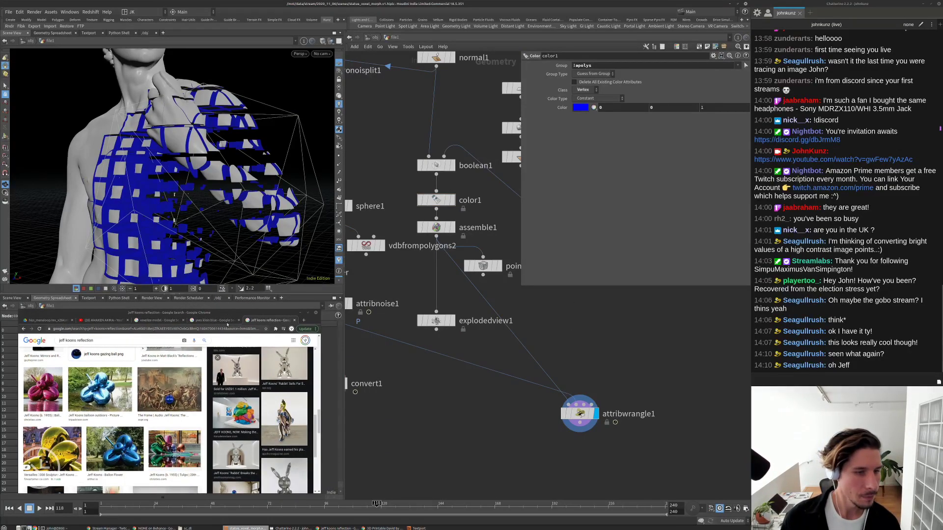
Return to the "yves klein blue" image results and preview the textured blue "Yves Klein: A Career Survey" artwork as a color reference.
left_click(226, 320)
scroll(187, 406, "down", 5)
scroll(188, 405, "down", 5)
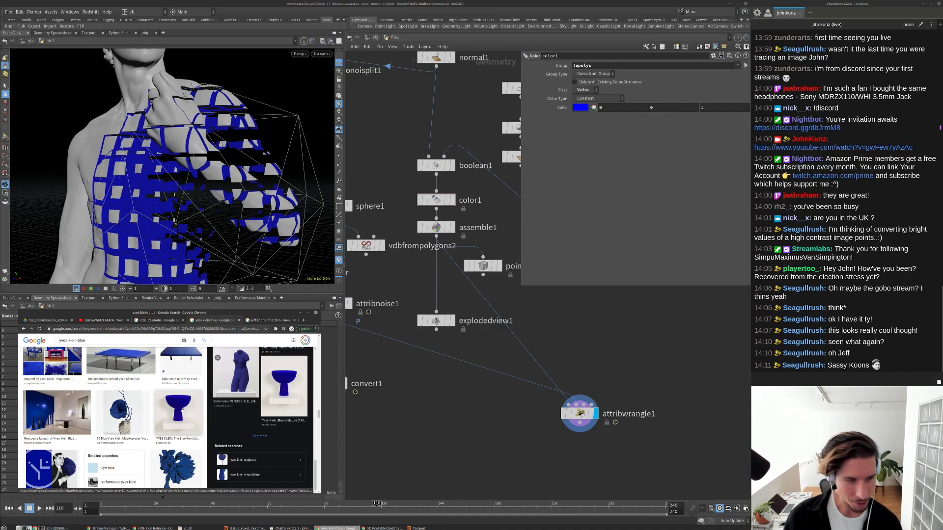
scroll(61, 425, "down", 2)
left_click(57, 429)
scroll(254, 394, "down", 3)
scroll(254, 394, "down", 3)
left_click(291, 423)
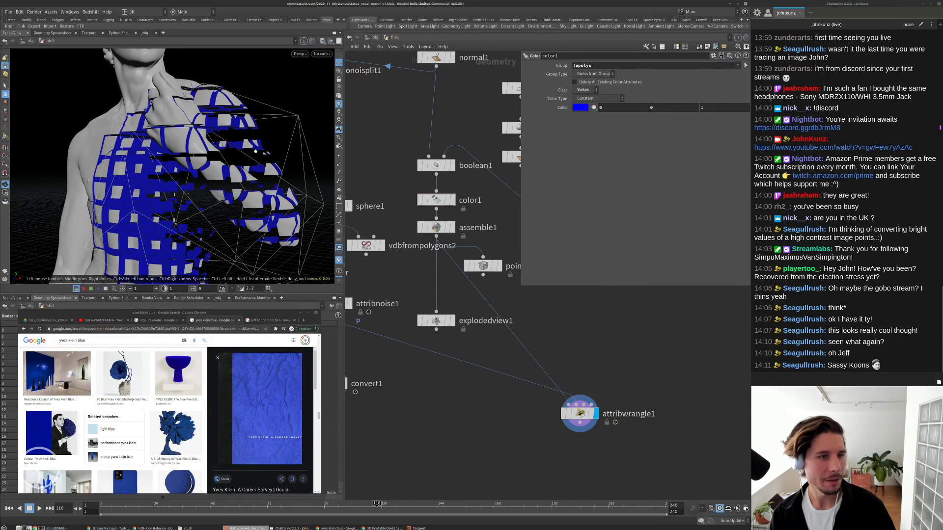
Change the color1 node's color to a deep violet blue with hue 245.9 and value 0.631.
scroll(247, 159, "down", 5)
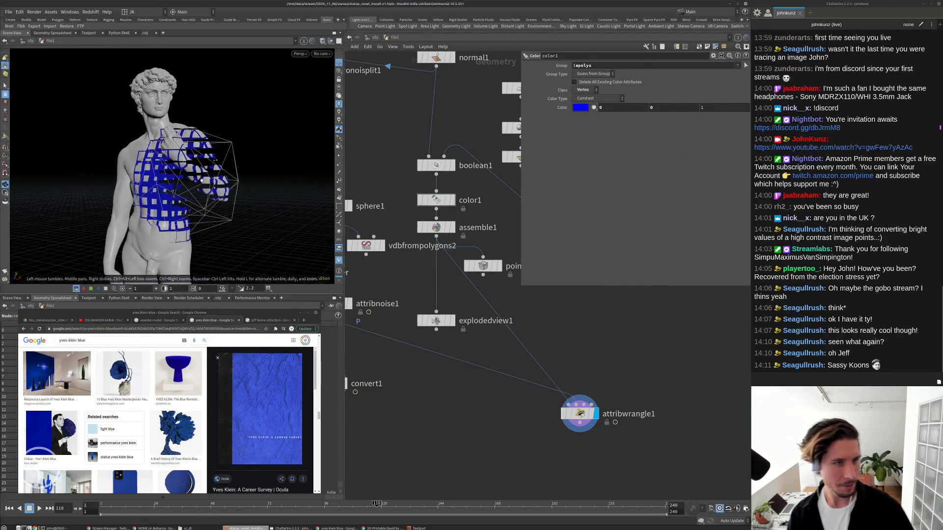
left_click(593, 107)
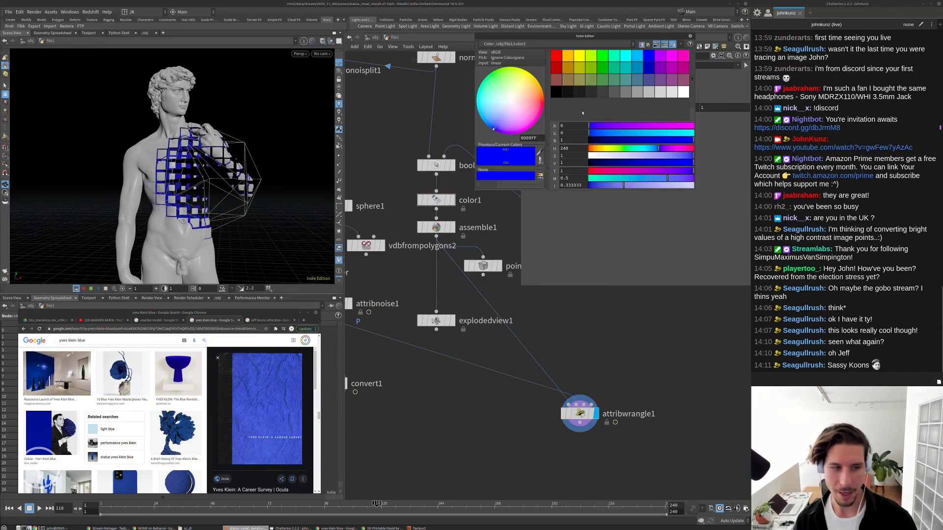
left_click(662, 149)
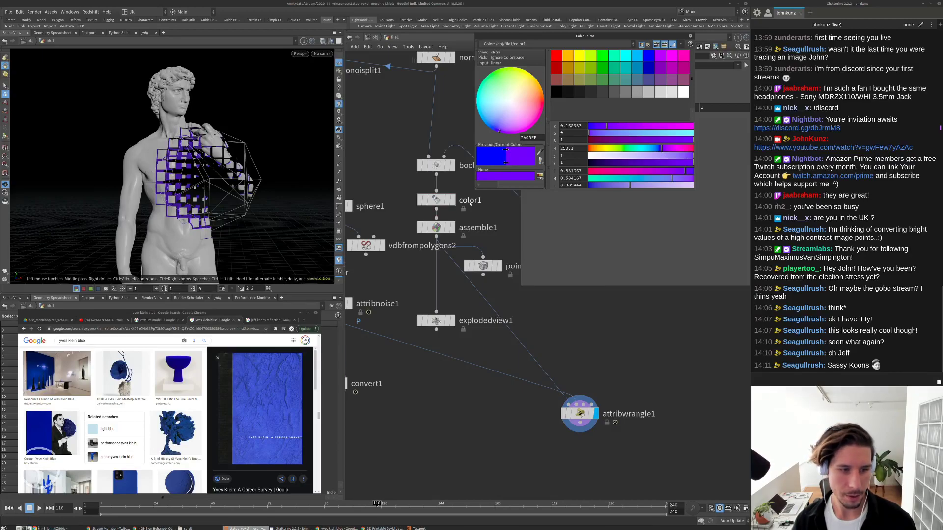
left_click(661, 150)
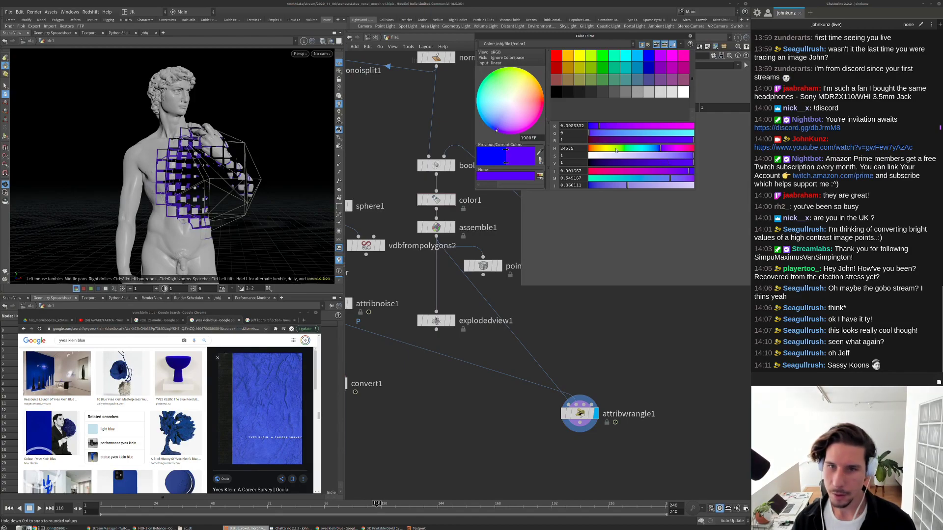
left_click(655, 162)
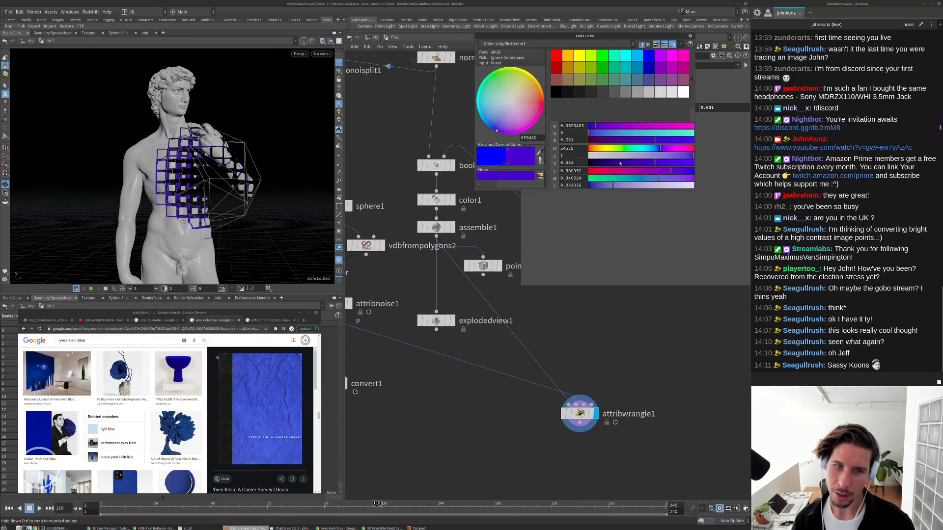
left_click_drag(175, 197, 266, 228)
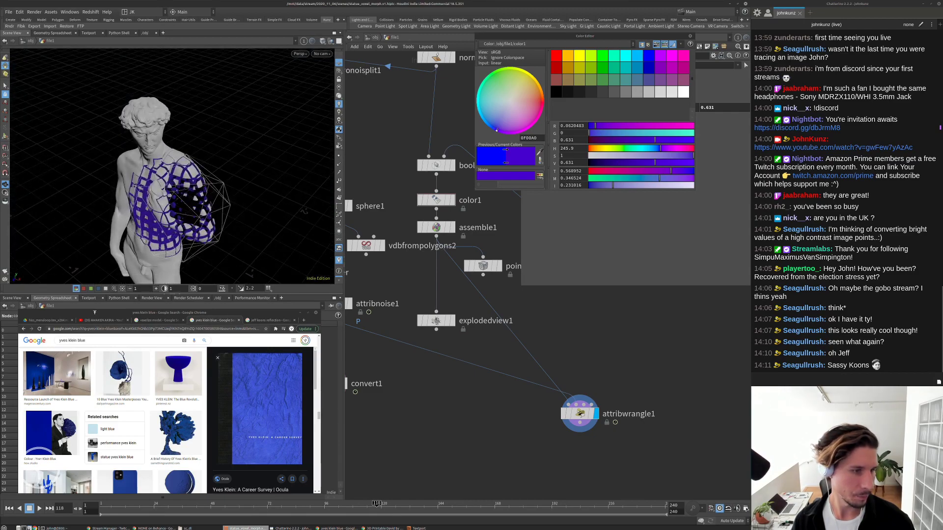
left_click(690, 37)
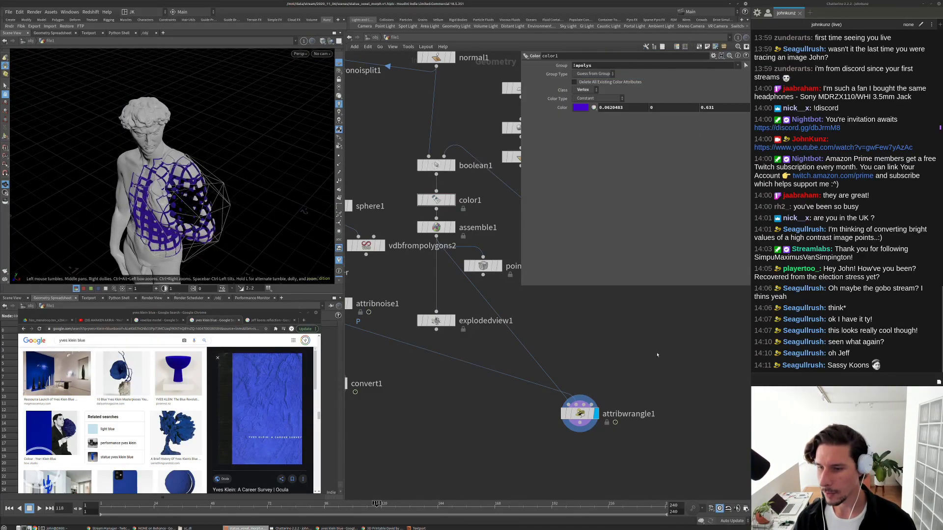
left_click_drag(177, 161, 138, 139)
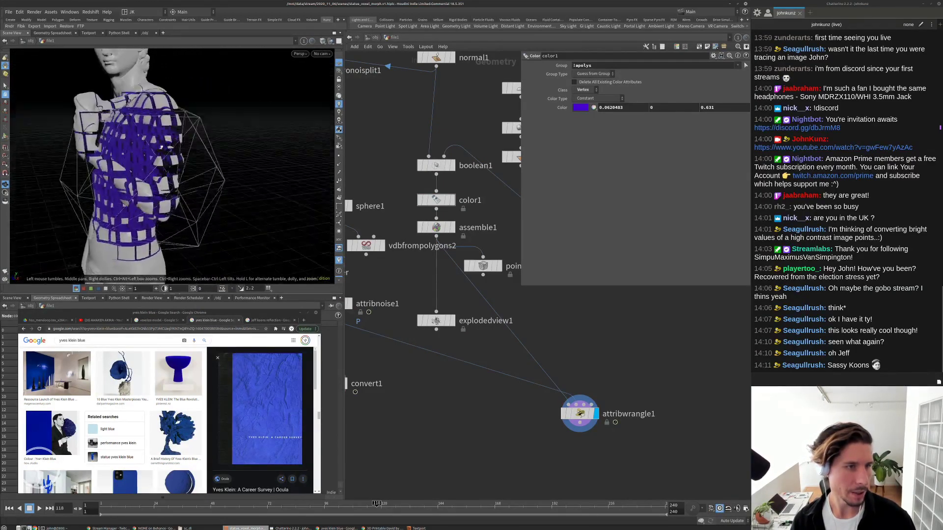
Set the uniform scale of sphere1 to 0.1.
key("h")
scroll(566, 346, "down", 3)
left_click(435, 251)
key("BackSpace")
key("BackSpace")
type("1")
key("Return")
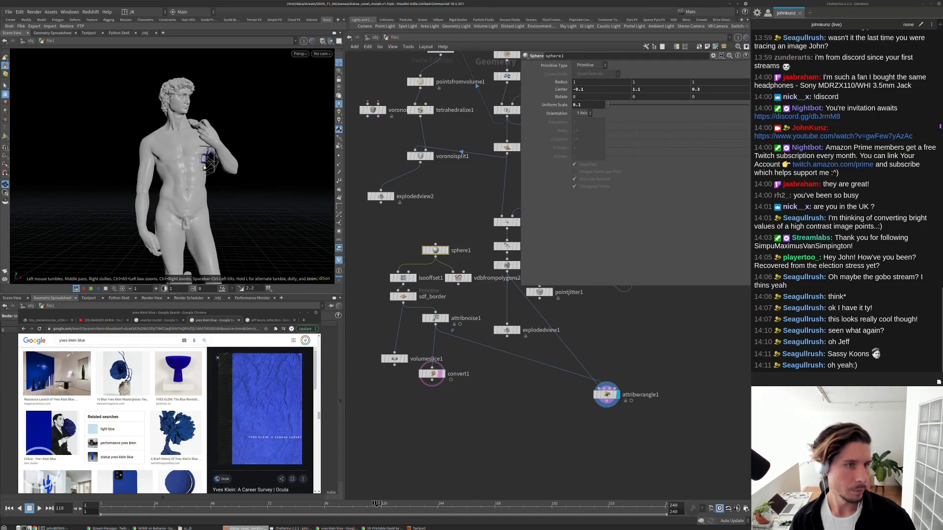
scroll(243, 151, "up", 5)
In attribwrangle1's VEX code, set the lower input bound of the distance fit to -0.015 and raise its upper input bound.
middle_click_drag(647, 329, 610, 357)
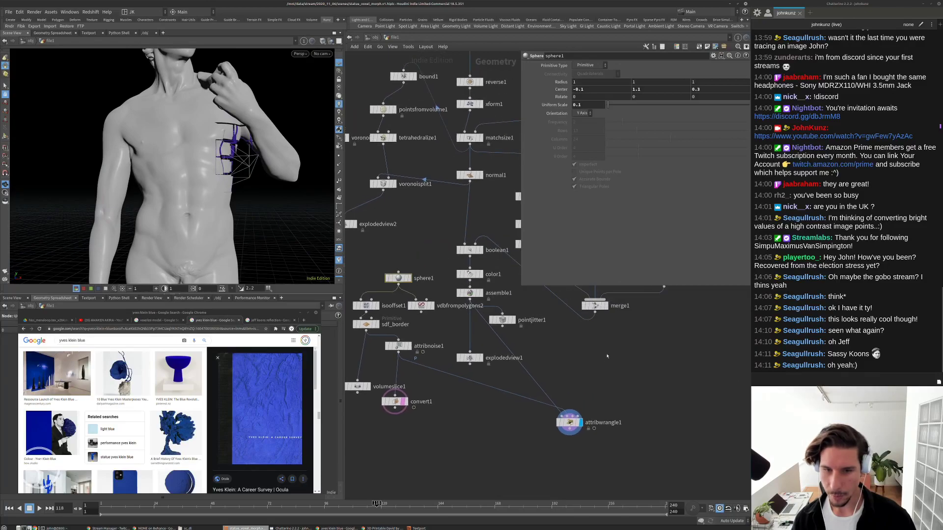
left_click(568, 422)
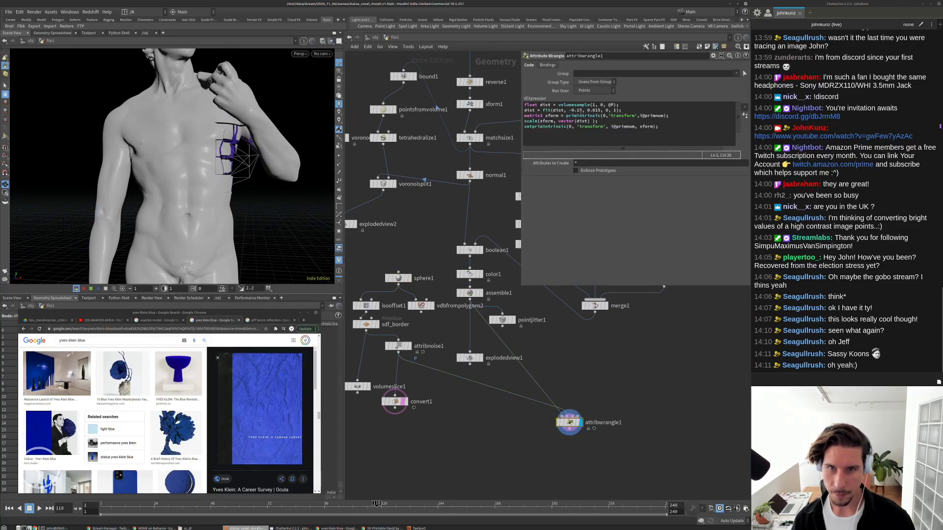
left_click(577, 110)
type("0")
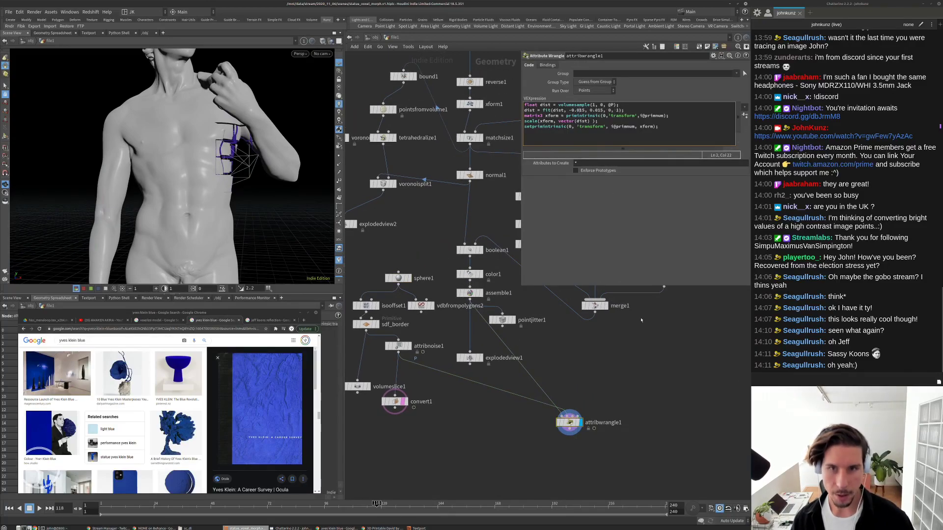
left_click_drag(189, 141, 229, 167)
left_click(599, 110)
type("3")
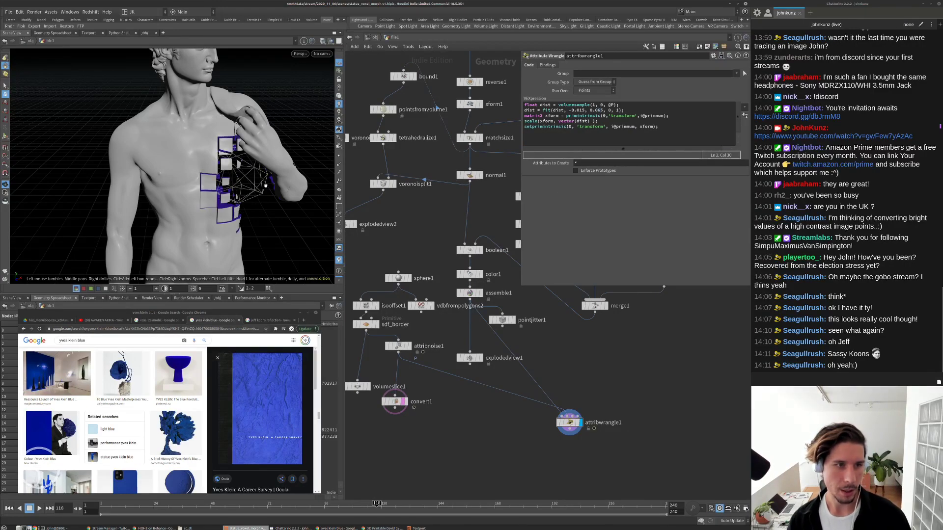
left_click_drag(162, 129, 184, 118)
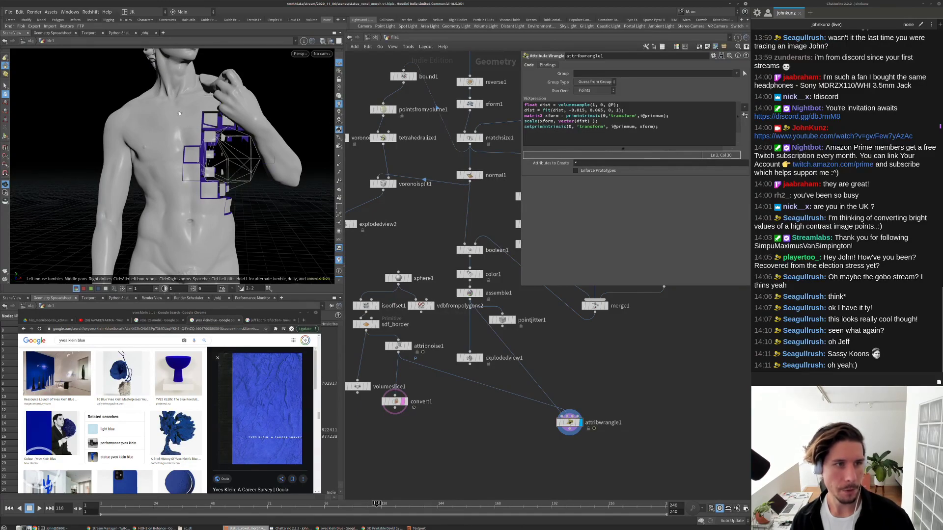
right_click_drag(225, 142, 261, 125)
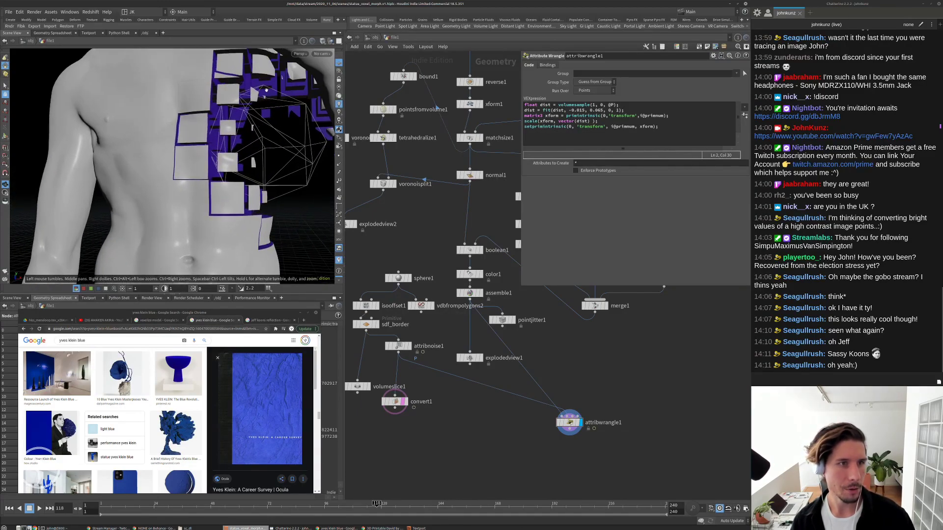
left_click_drag(283, 110, 219, 140)
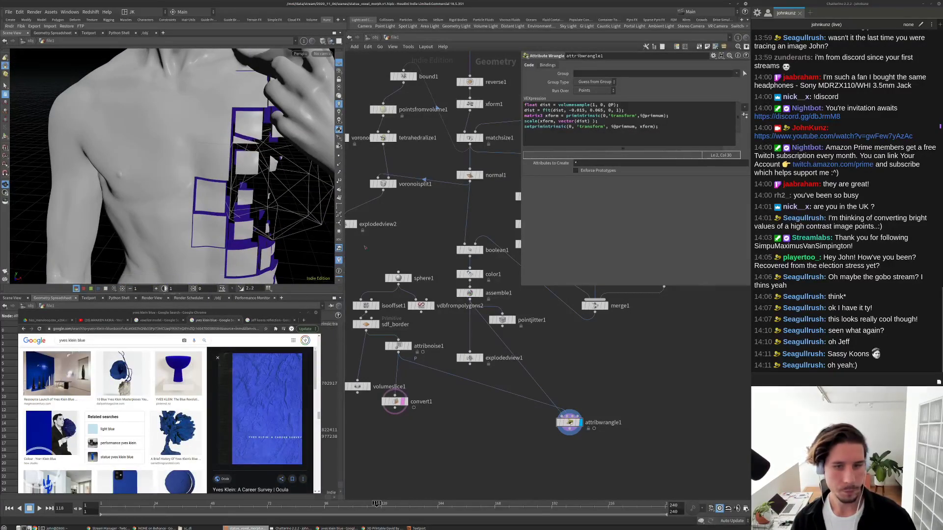
Display normal2's stacked grids and set copy1 to 80 copies with a Y translation of 0.025.
scroll(486, 328, "down", 5)
scroll(589, 280, "up", 6)
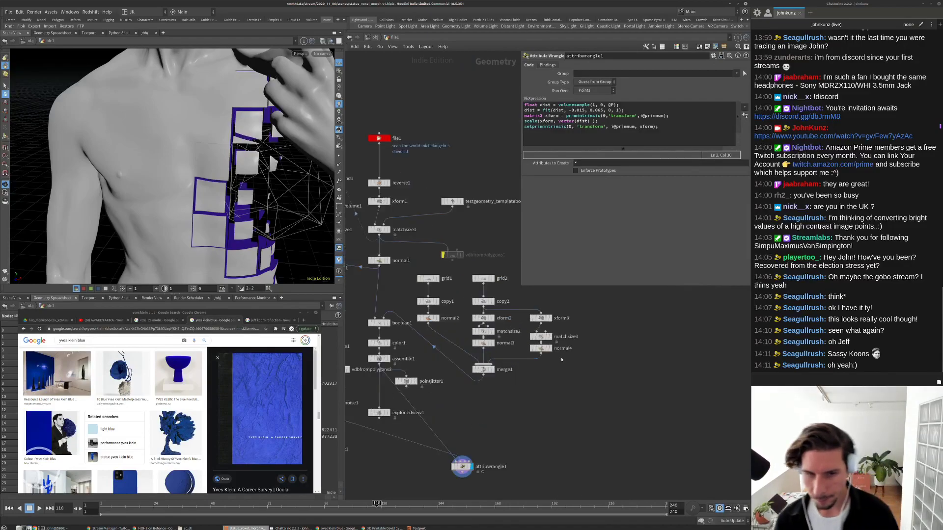
left_click(376, 305)
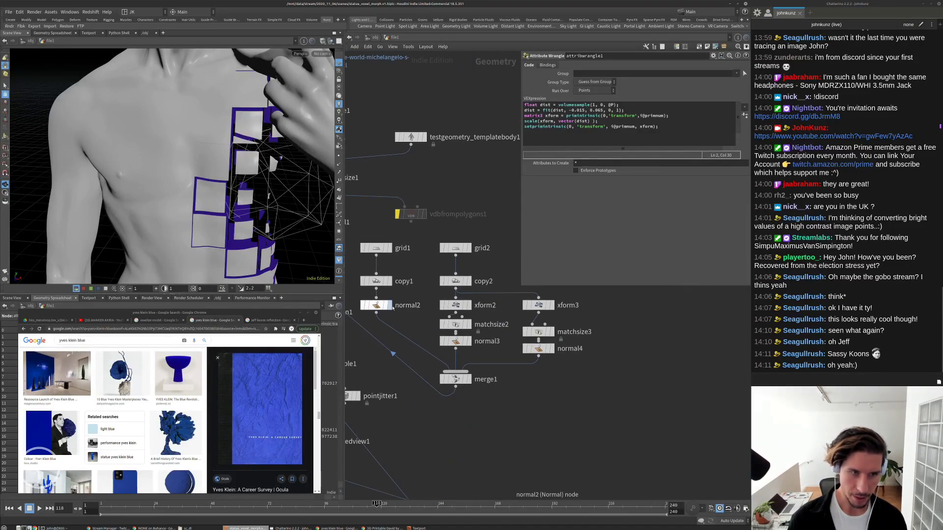
left_click(389, 305)
key("h")
middle_click_drag(371, 282, 421, 258)
left_click(422, 257)
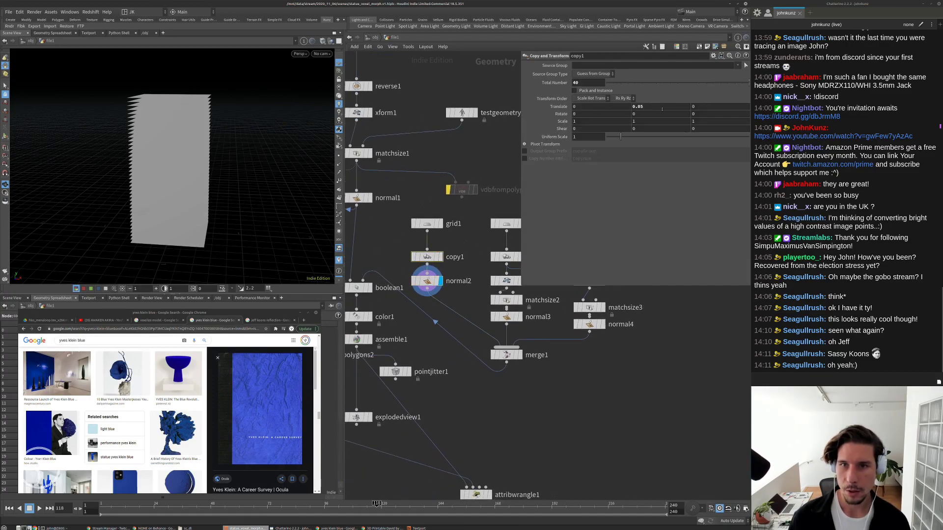
left_click(641, 107)
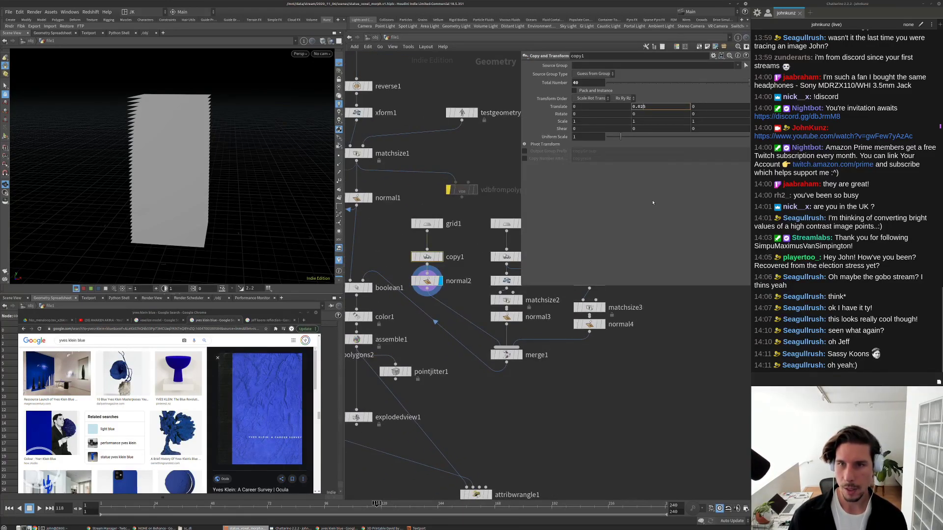
key("Return")
left_click(585, 84)
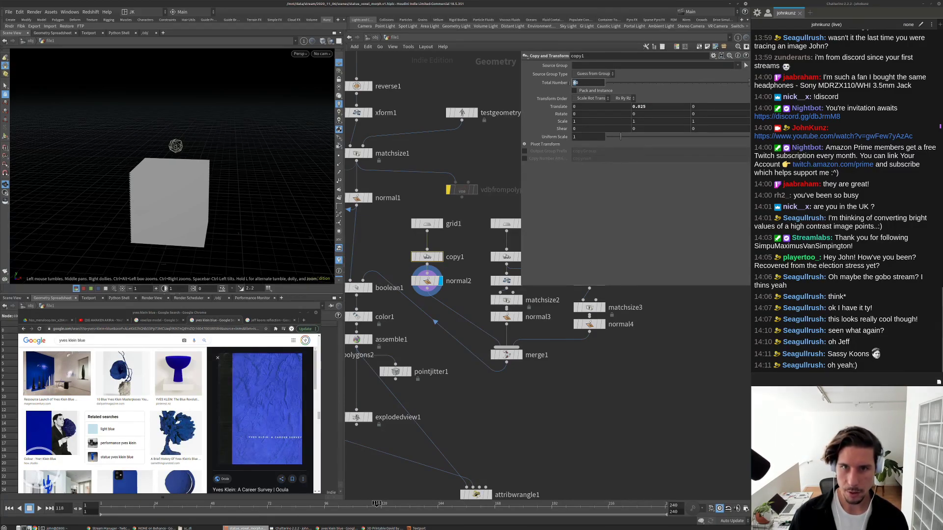
key("Return")
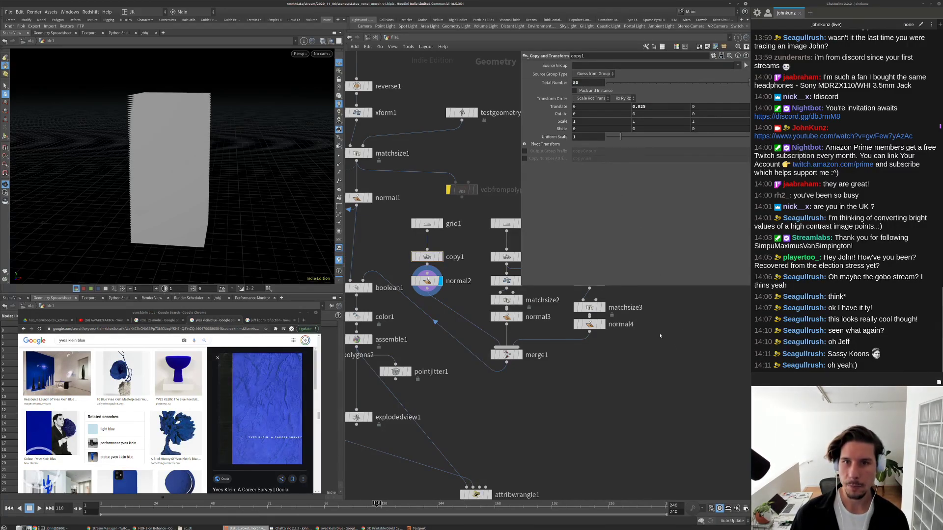
Set copy2 to 80 copies with a Y translation of 0.025, matching copy1.
middle_click_drag(470, 235, 427, 237)
left_click(462, 258)
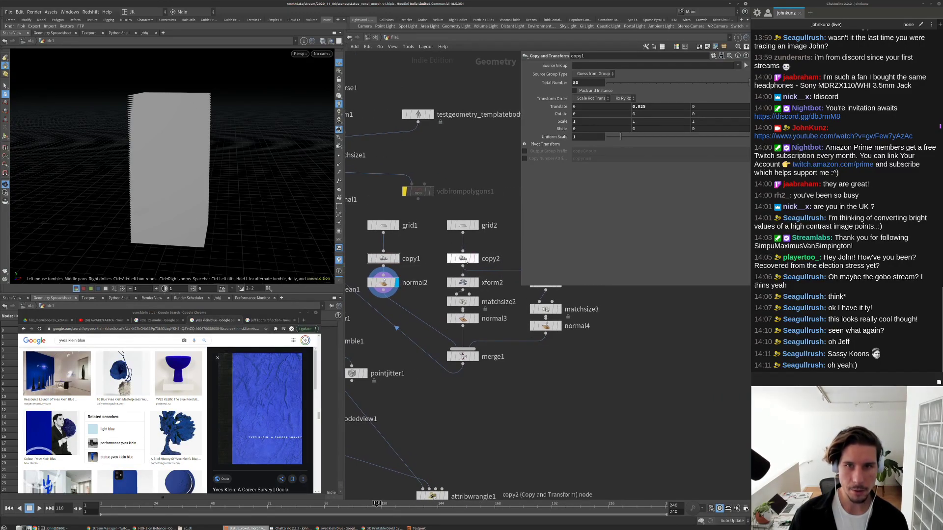
double_click(585, 83)
type("80")
key("Return")
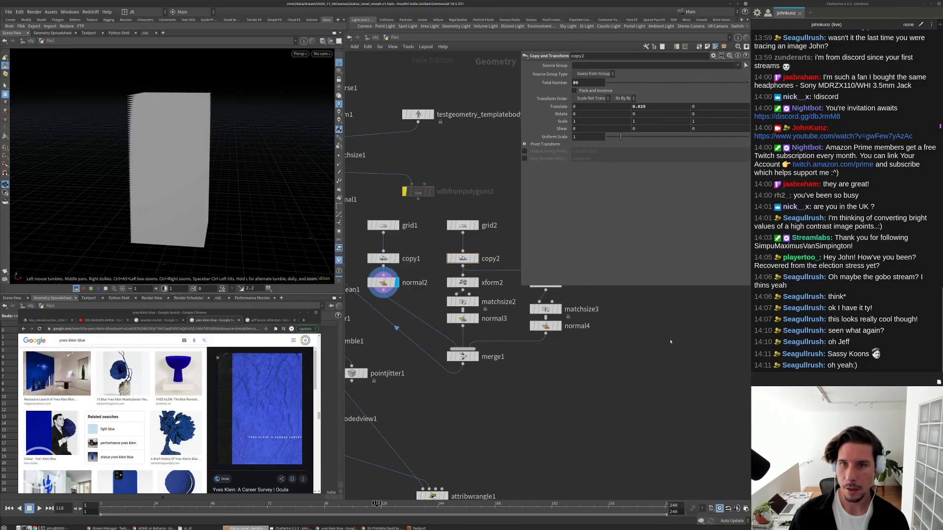
Display attribwrangle1's result, check boolean1's geometry and cook-time information, and inspect the finer voxel pieces on the statue's chest.
scroll(531, 413, "down", 3)
middle_click_drag(531, 412, 582, 384)
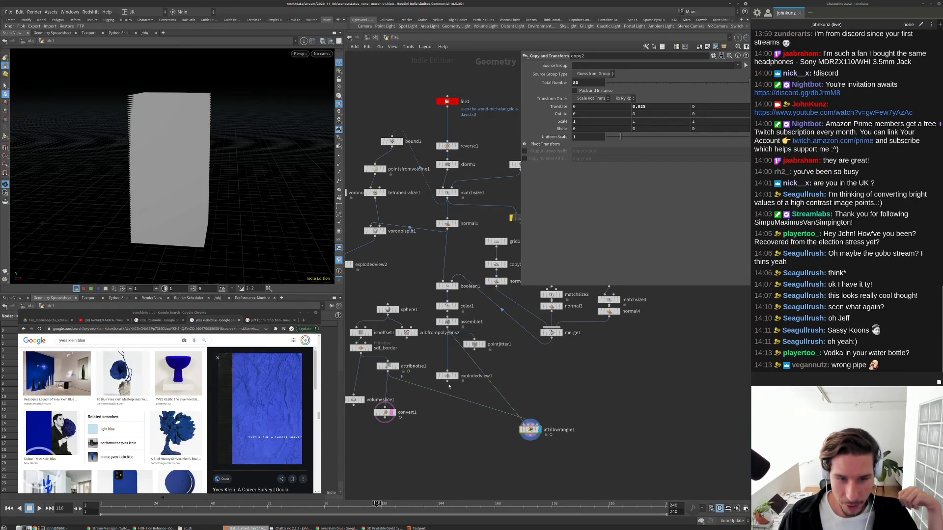
scroll(447, 287, "up", 3)
middle_click(446, 288)
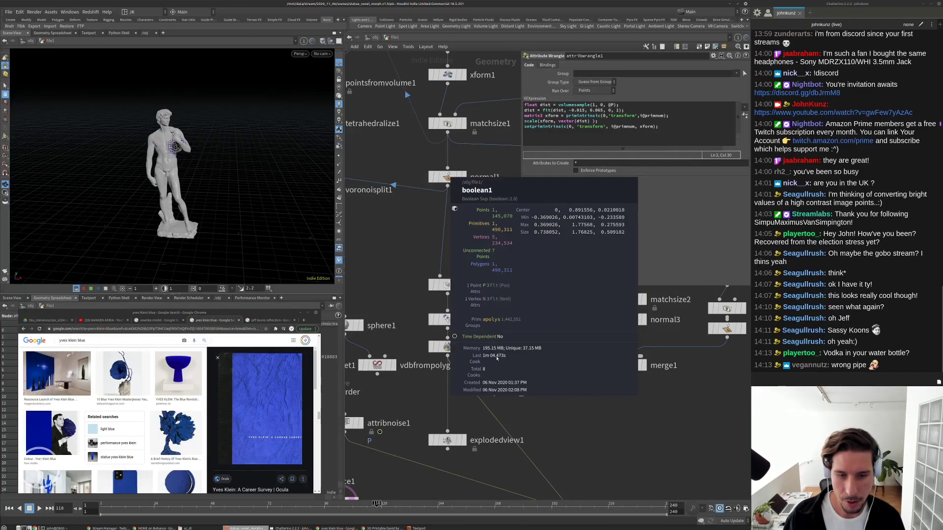
scroll(500, 393, "down", 3)
scroll(230, 115, "up", 5)
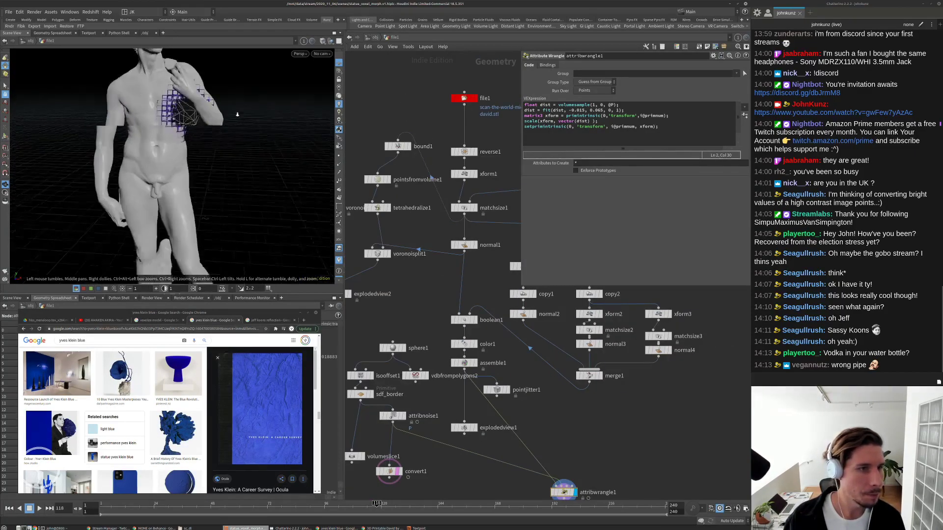
left_click_drag(230, 116, 228, 182)
middle_click_drag(463, 444, 576, 389)
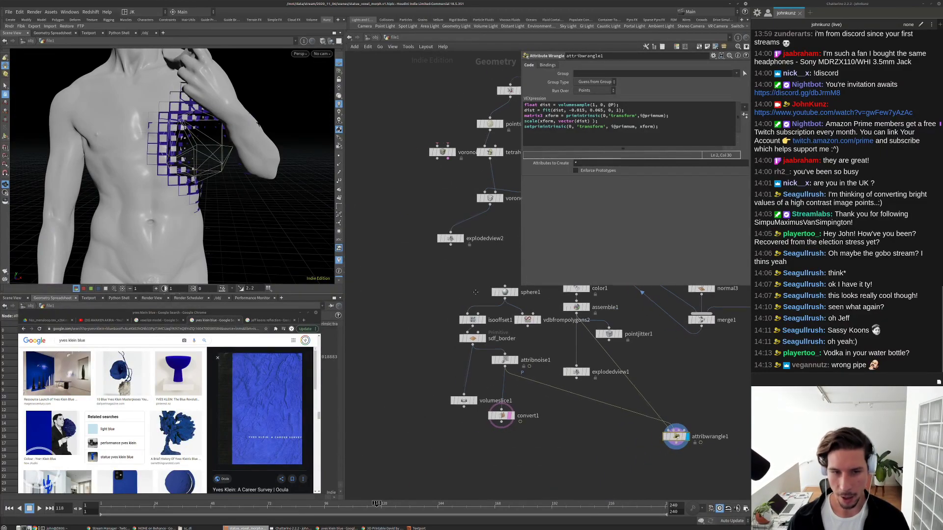
Select sphere1 in the distance volume branch and display its output on its own.
scroll(476, 293, "up", 2)
left_click_drag(485, 299, 448, 278)
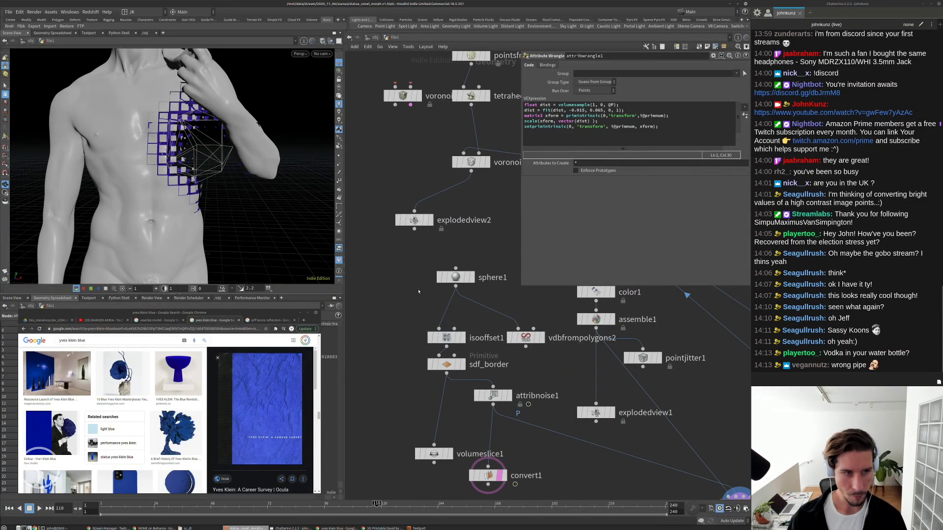
scroll(429, 287, "down", 1)
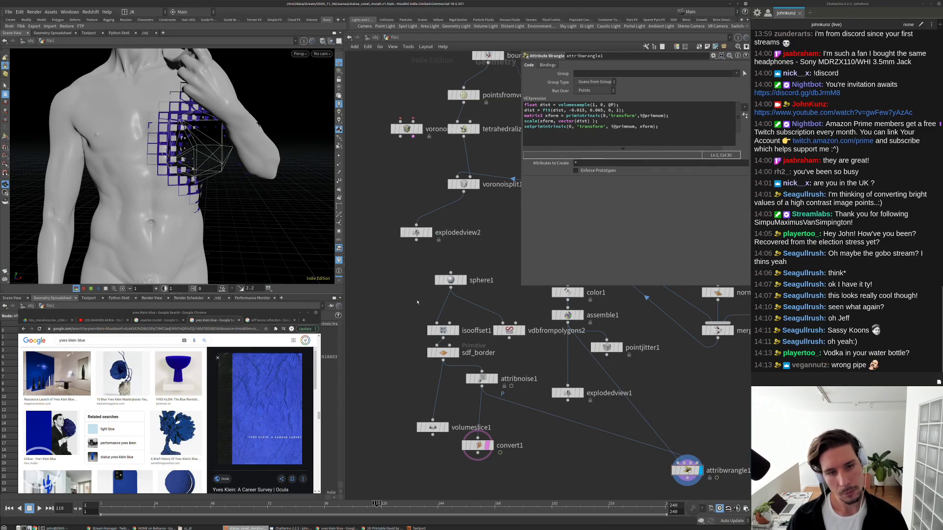
middle_click_drag(411, 308, 417, 296)
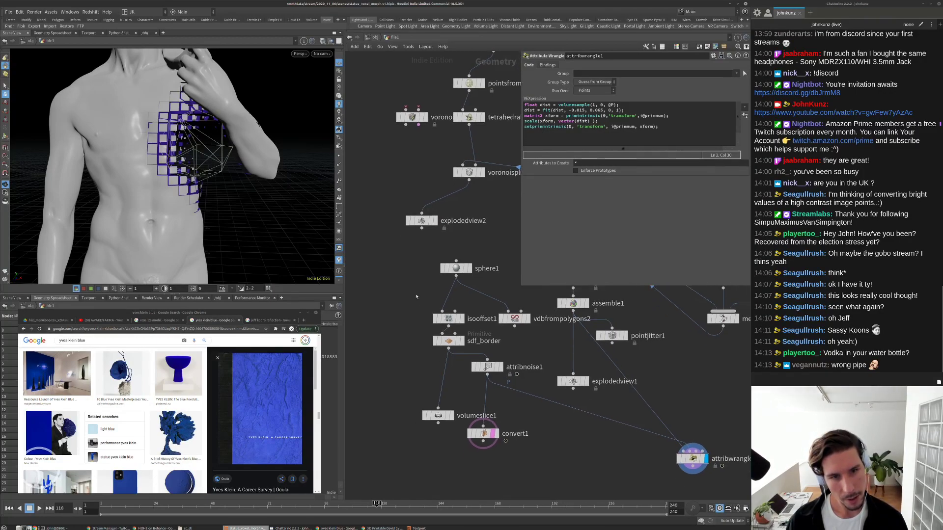
left_click(470, 269)
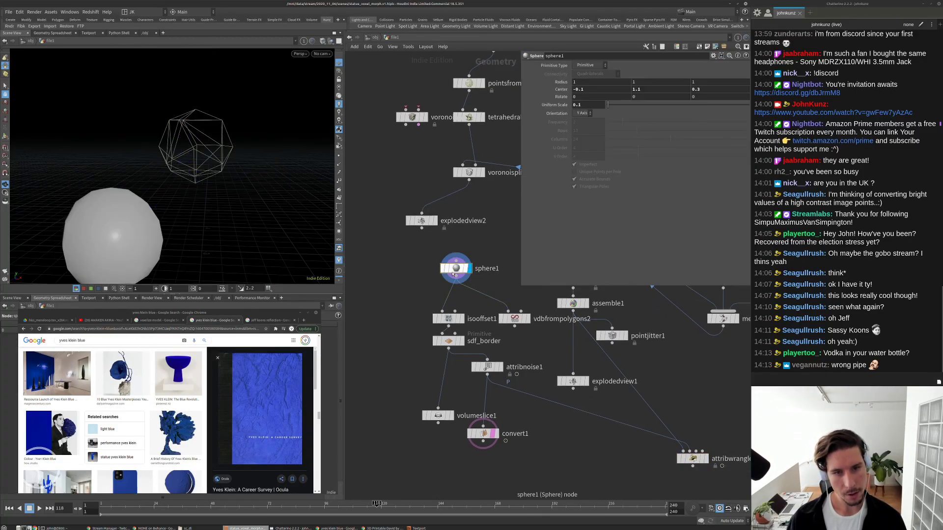
key("Tab")
type("copy")
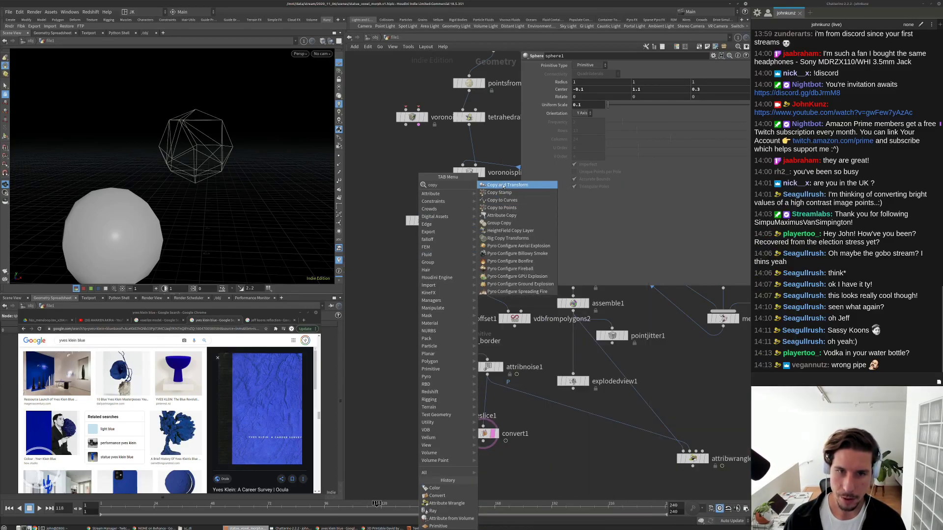
key("Escape")
middle_click_drag(394, 279, 388, 330)
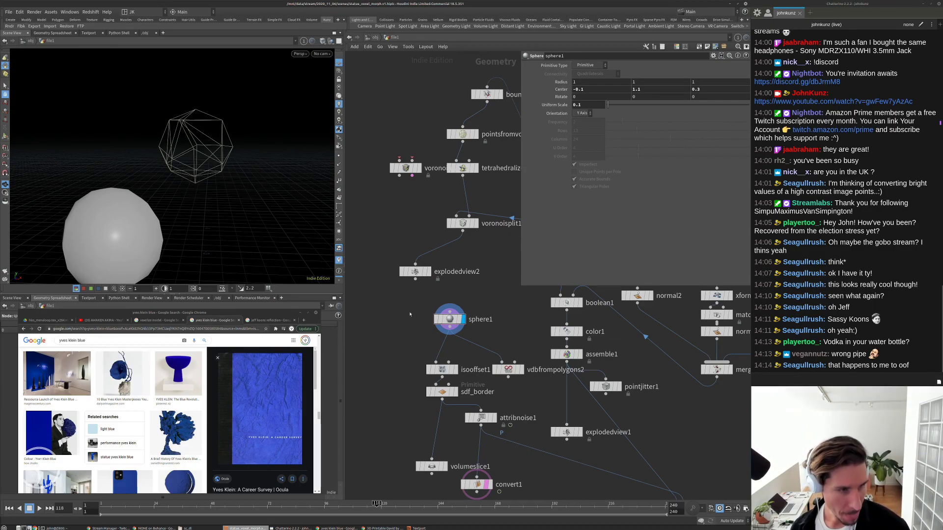
middle_click_drag(407, 315, 394, 334)
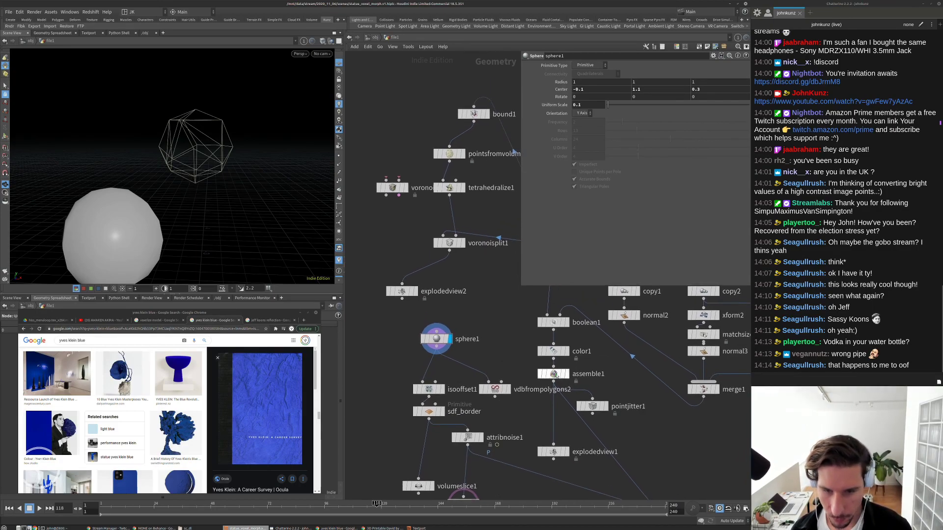
Add a Scatter node on the statue geometry, place it beside sphere1 in the distance volume branch, and display its points.
middle_click_drag(505, 334, 506, 366)
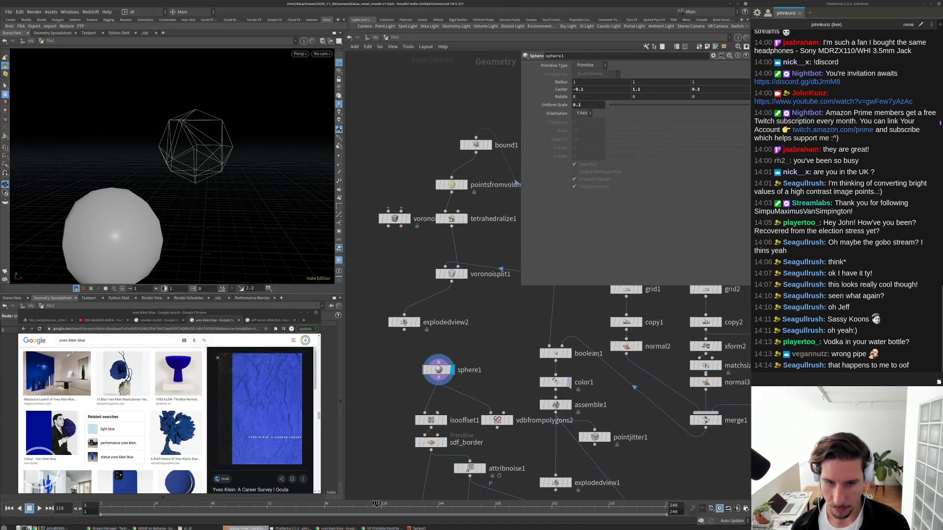
left_click(568, 353)
key("Tab")
mouse_move(521, 354)
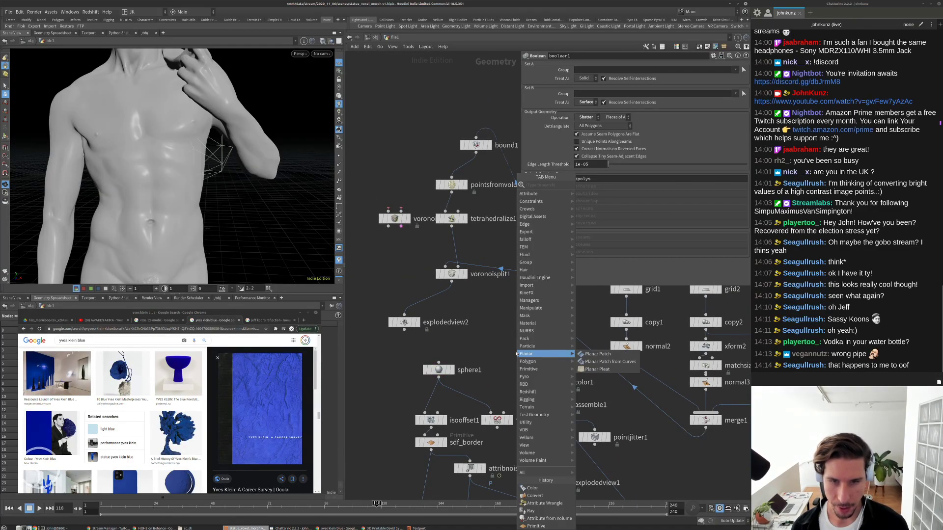
type("scatter")
key("Return")
left_click(476, 322)
left_click_drag(476, 314, 539, 366)
middle_click_drag(510, 360, 556, 338)
left_click_drag(522, 300, 410, 349)
left_click(430, 349)
left_click(425, 349)
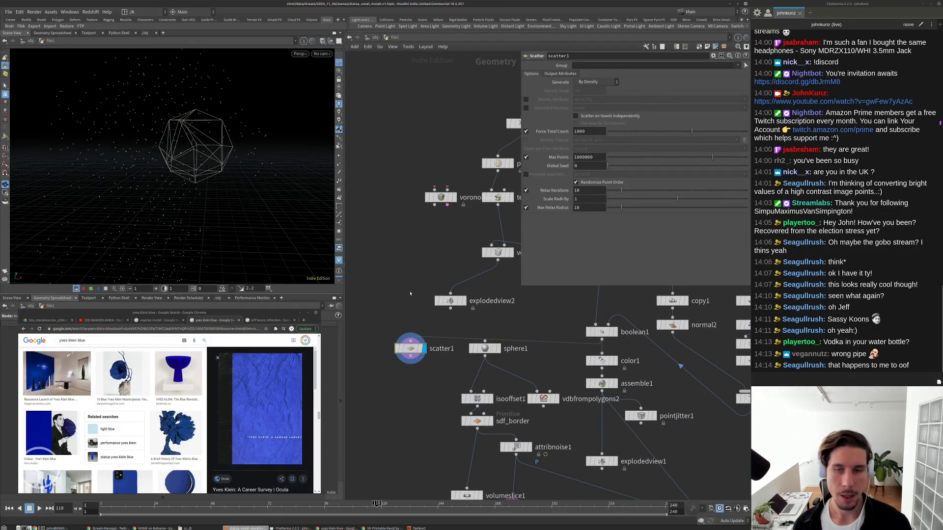
Set scatter1's forced total count to 21 and turn off its relax iterations.
left_click(589, 131)
type("21")
key("Return")
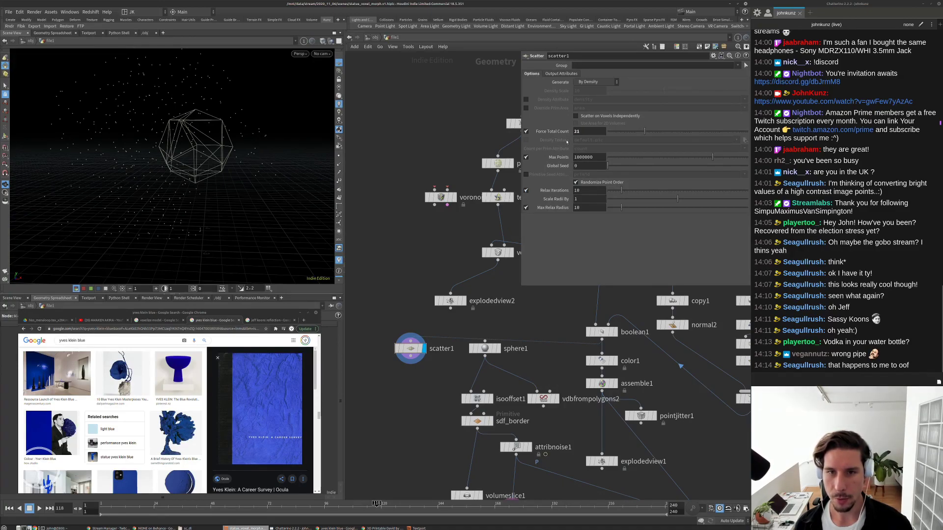
left_click(526, 190)
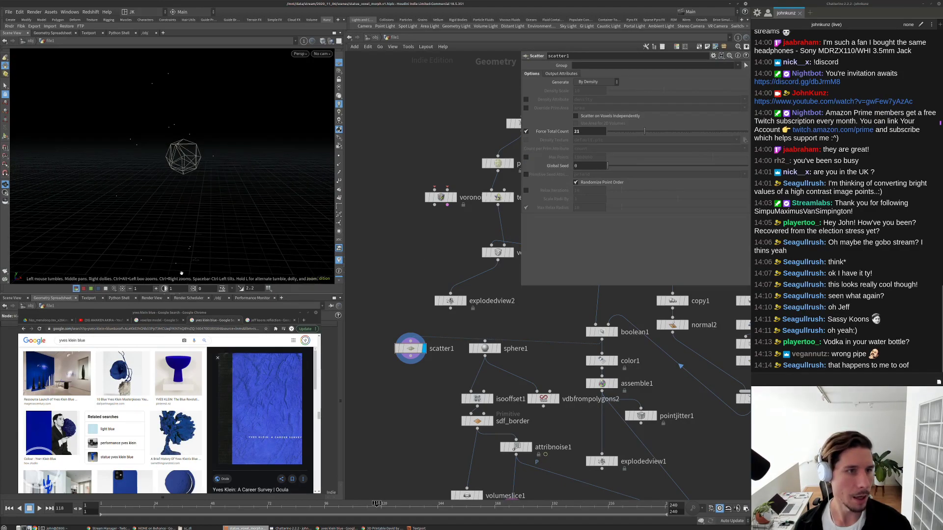
Add a Copy to Points node below scatter1.
middle_click_drag(421, 298, 424, 236)
key("Tab")
type("cop")
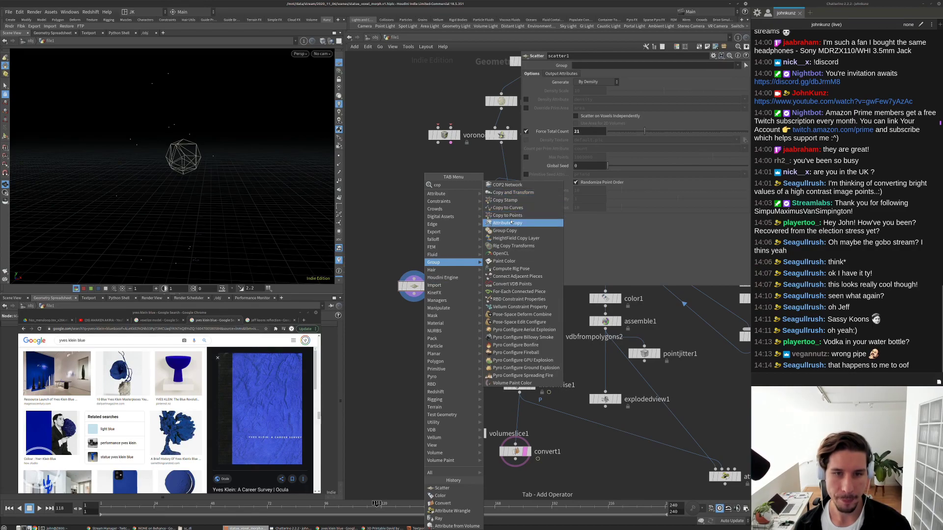
left_click(507, 215)
left_click(417, 321)
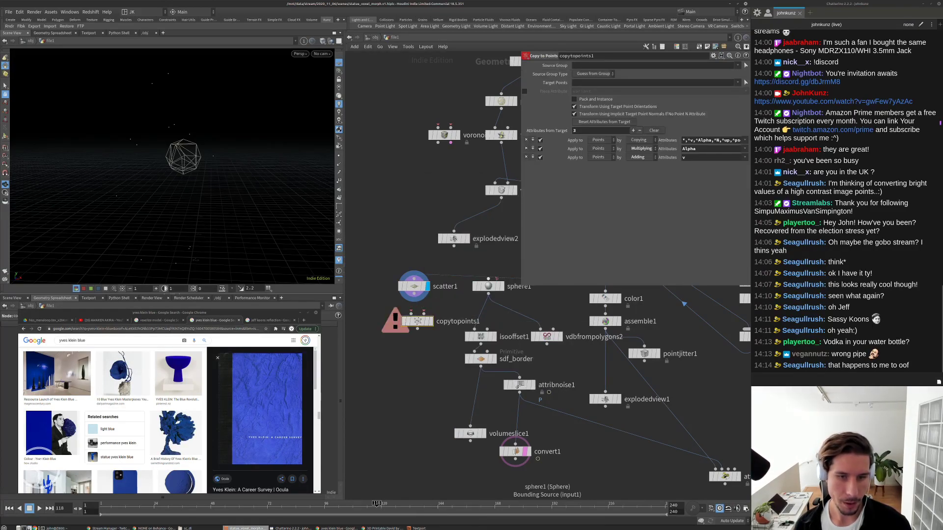
Duplicate sphere1, revert the copy's center to defaults, and feed it with scatter1 into copytopoints1, whose output replaces sphere1 as isooffset1's input.
left_click_drag(487, 287, 385, 301, "alt")
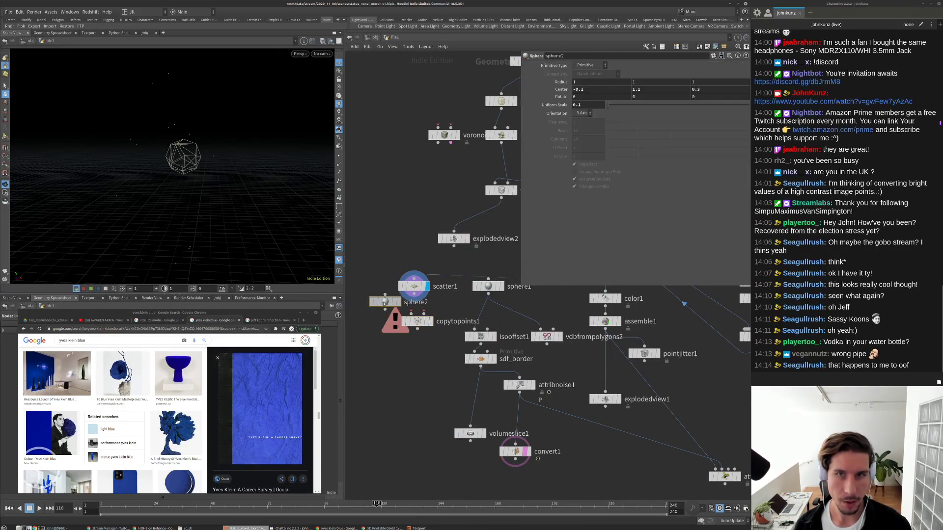
right_click(560, 90)
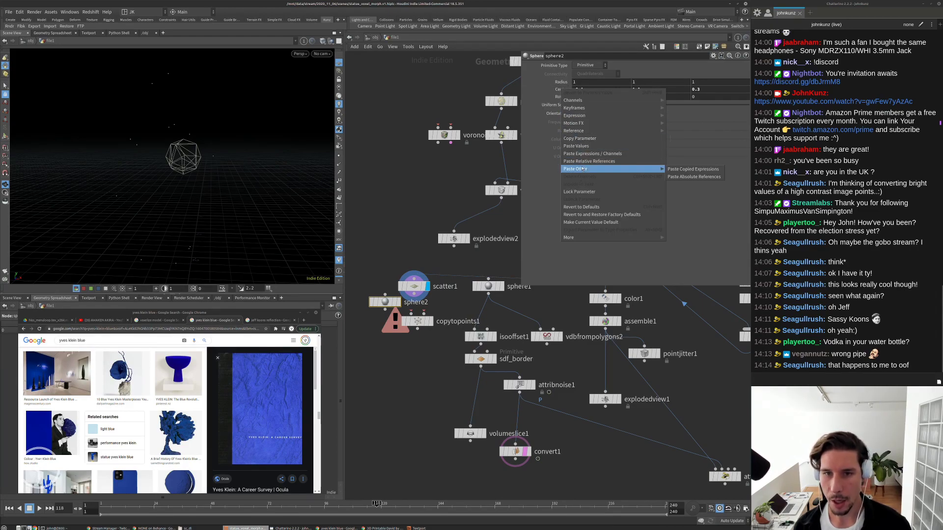
left_click(581, 207)
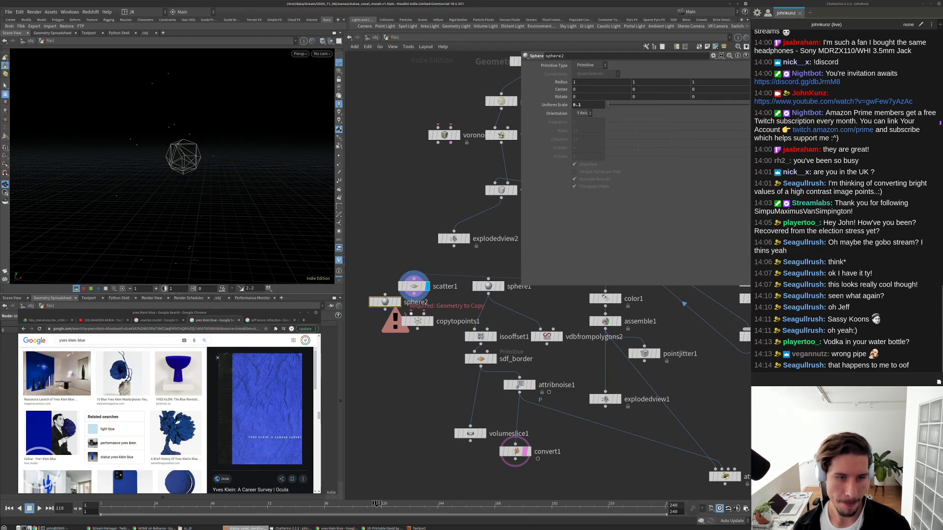
left_click_drag(424, 314, 414, 294)
left_click_drag(474, 330, 418, 329)
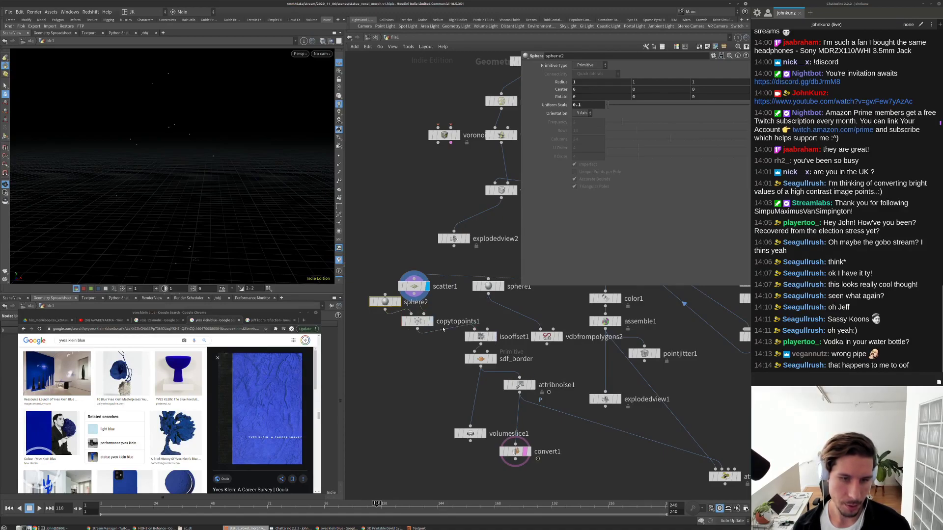
Compare the outputs of attribnoise1, copytopoints1 and isooffset1 to examine how the copied spheres convert into a volume.
left_click(532, 384)
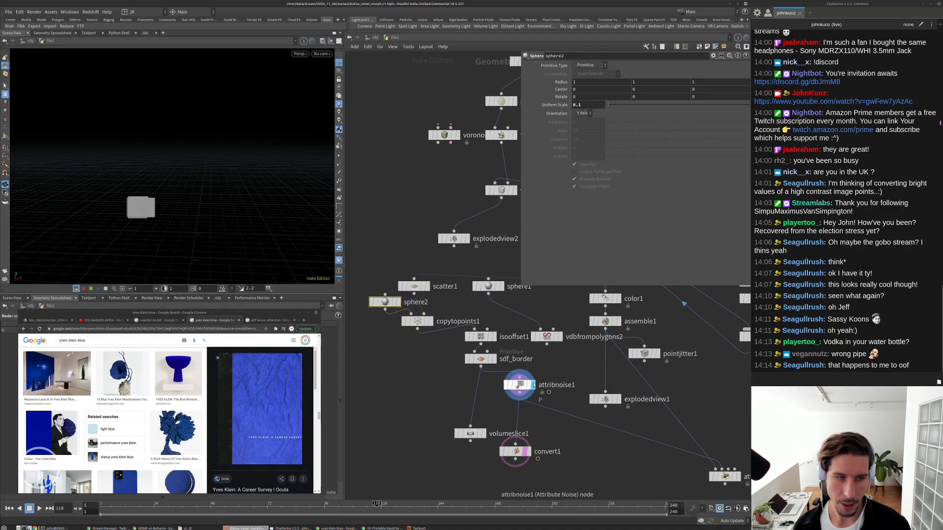
left_click(519, 384)
left_click(431, 321)
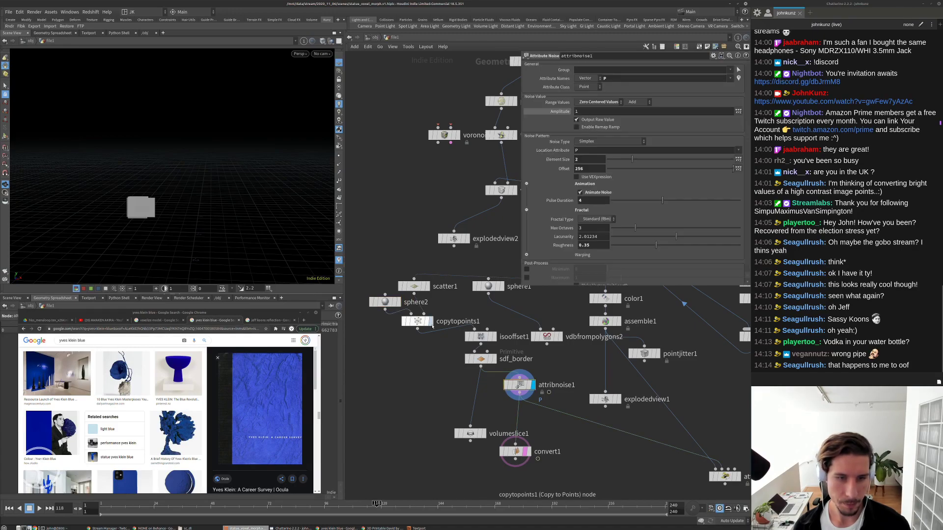
left_click(418, 321)
left_click(493, 336)
left_click(480, 336)
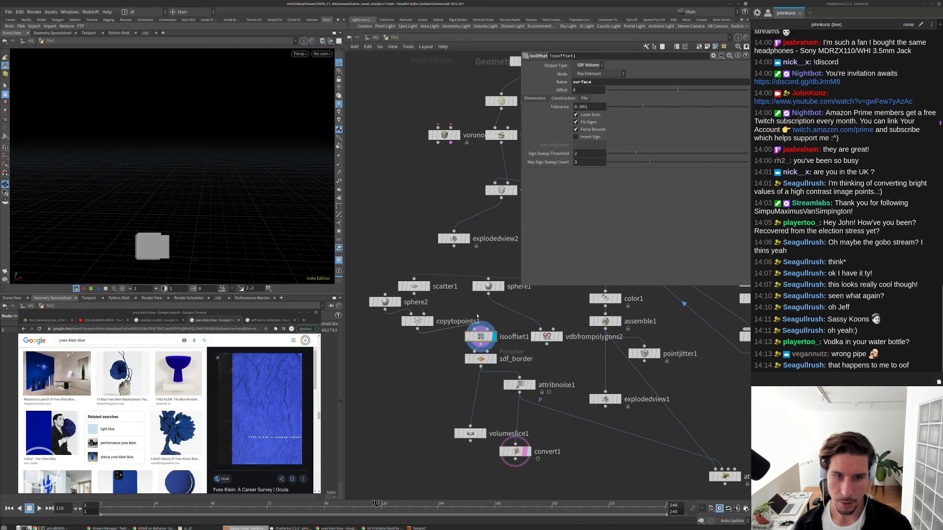
left_click(432, 321)
left_click(418, 321)
left_click(494, 336)
left_click(481, 338)
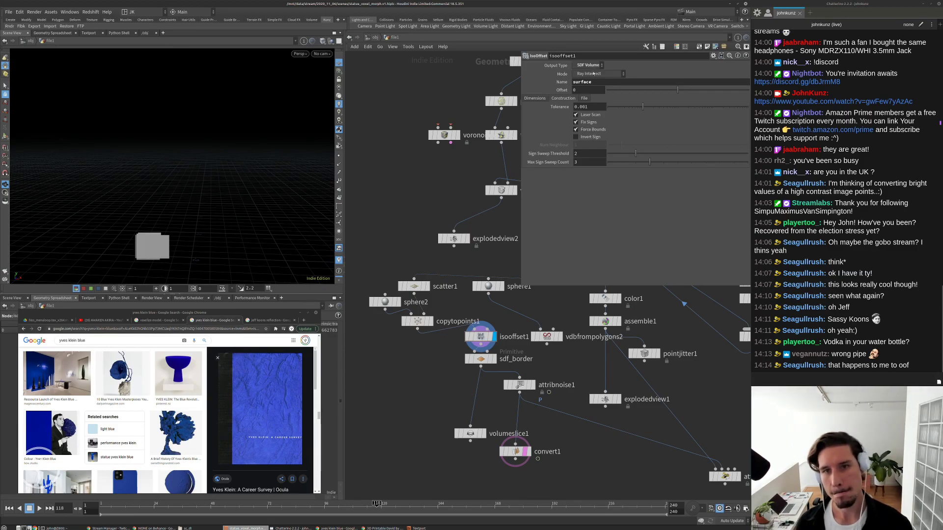
Set isooffset1's uniform sampling divisions to 125 in its dimensions settings.
left_click(535, 98)
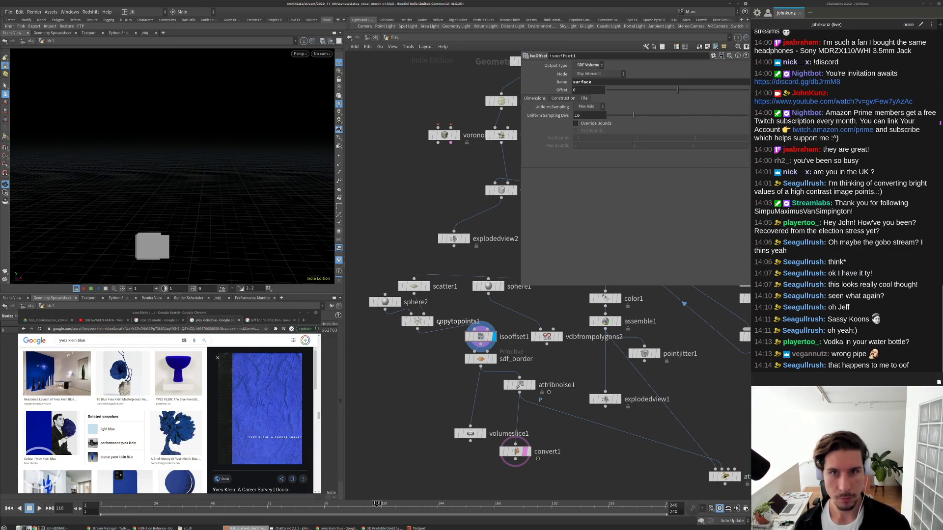
left_click(586, 116)
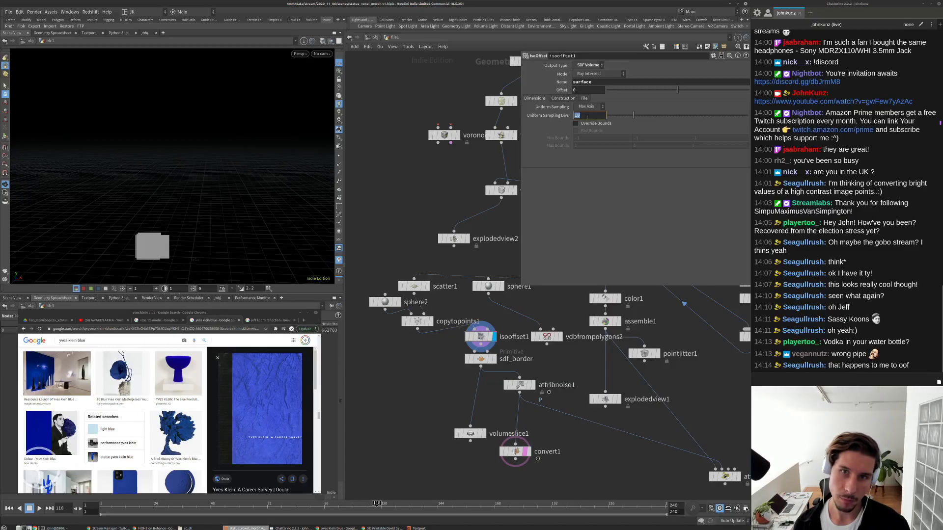
type("50")
key("Return")
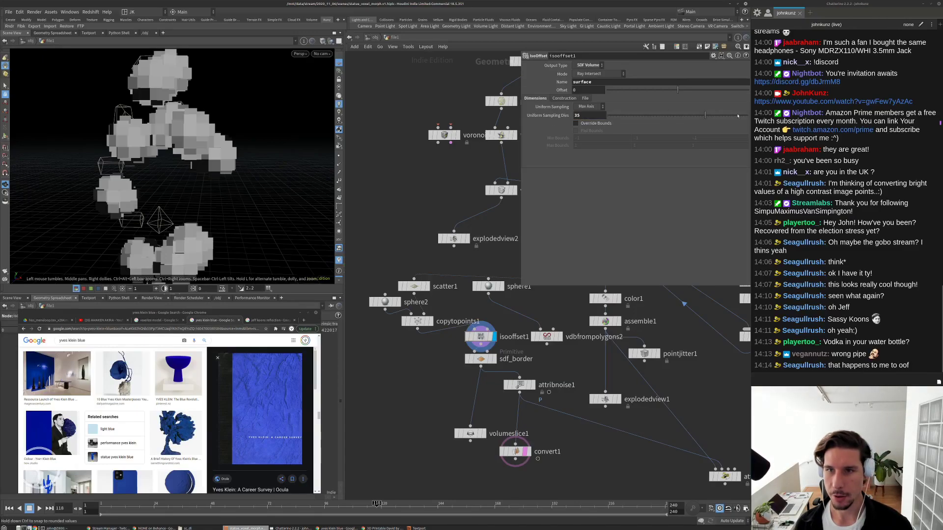
left_click(578, 115)
type("125")
key("Return")
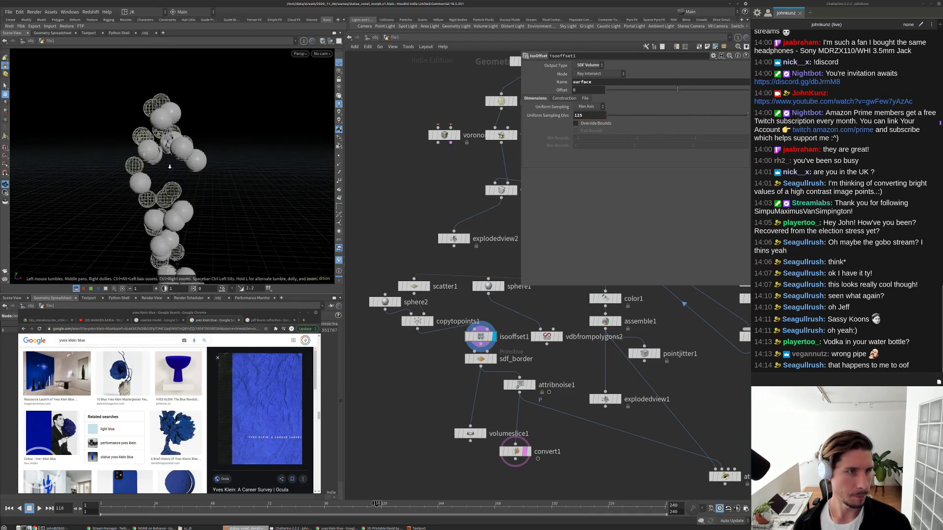
Move attribnoise1 between copytopoints1 and isooffset1, display the noisy spheres, and play the animation before returning to the first frame.
middle_click_drag(372, 217, 395, 192)
middle_click_drag(456, 352, 423, 354)
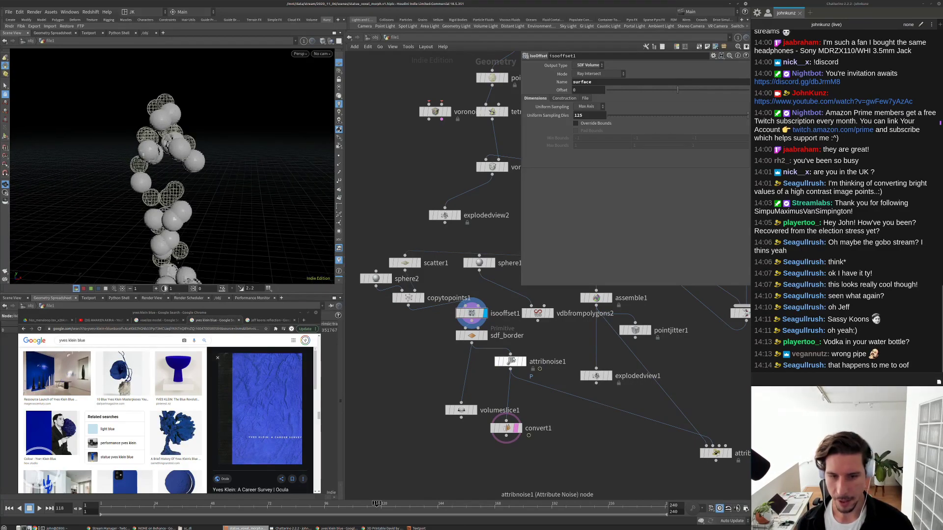
left_click_drag(509, 363, 409, 323)
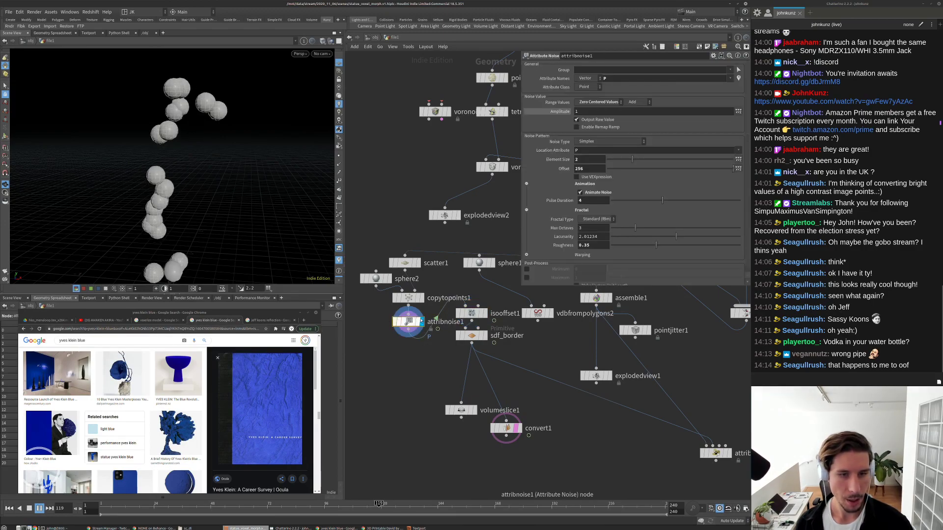
key("Up")
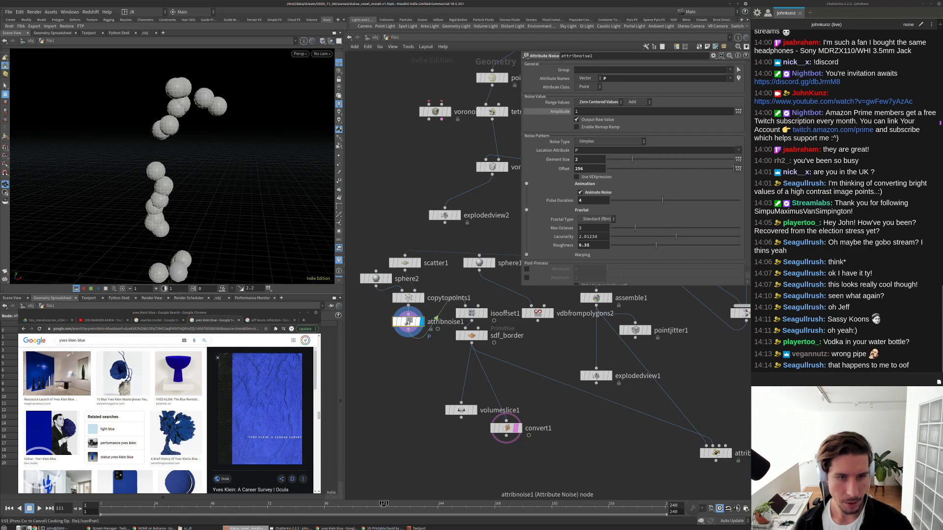
key("ctrl+Up")
left_click_drag(390, 278, 384, 279)
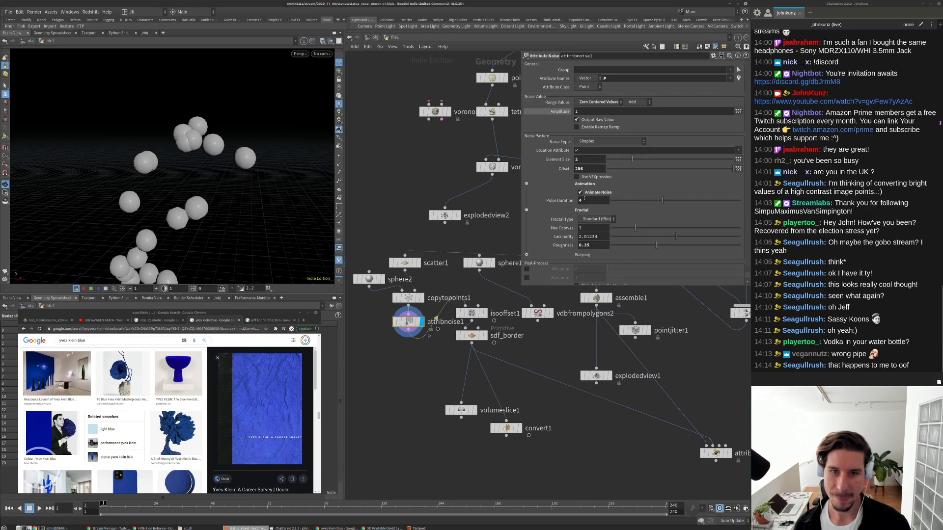
Try an element size of 1 on attribnoise1 and play the sphere motion from the first frame.
left_click(584, 160)
type("1")
key("Return")
key("Up")
key("ctrl+Up")
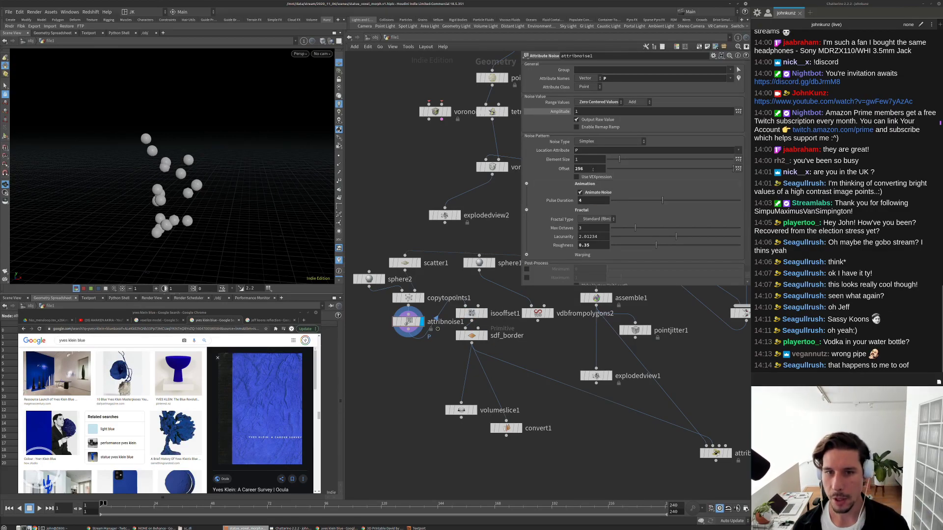
Try an amplitude of 2 on attribnoise1 and play back the stronger displacement.
double_click(592, 114)
type("2")
key("Return")
key("Up")
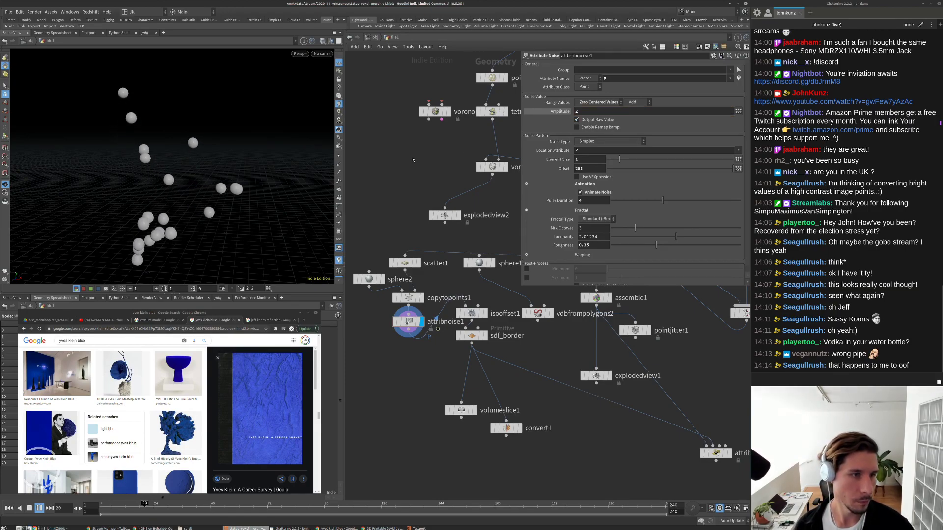
key("ctrl+Up")
Set attribnoise1's element size to 0.6 and amplitude to 1, and play the sphere motion.
double_click(590, 160)
type("0.6")
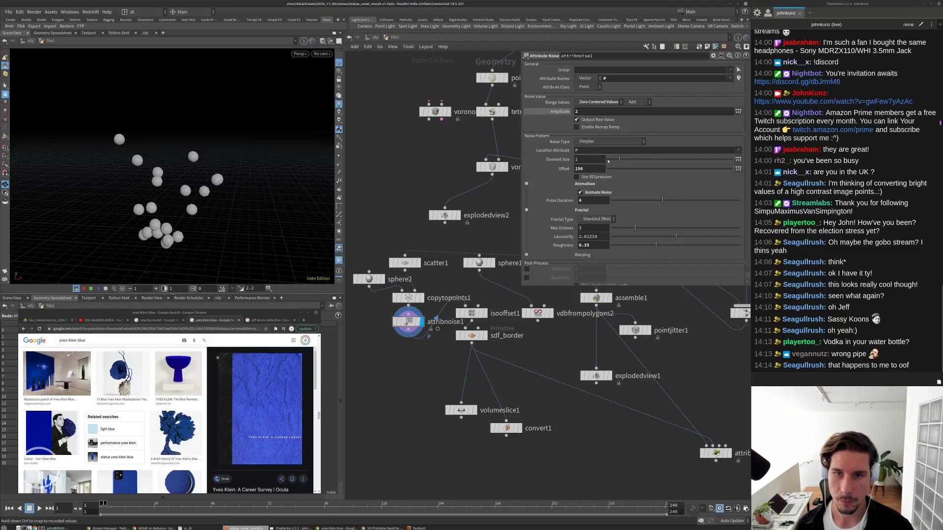
key("Return")
type("1")
key("Return")
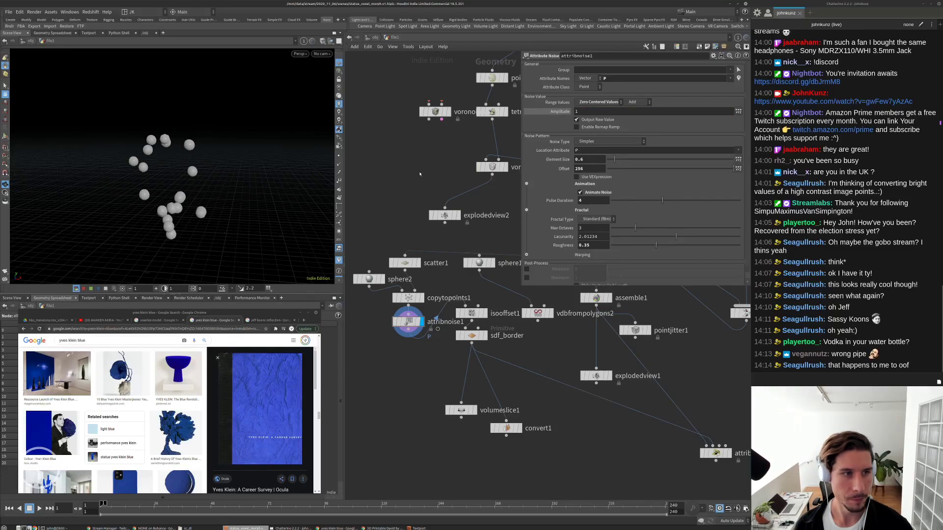
key("Up")
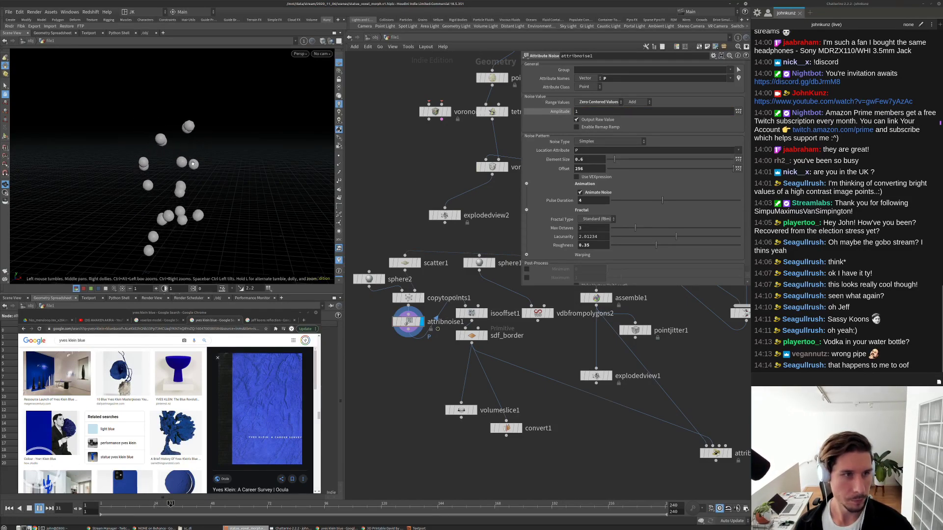
left_click(29, 508)
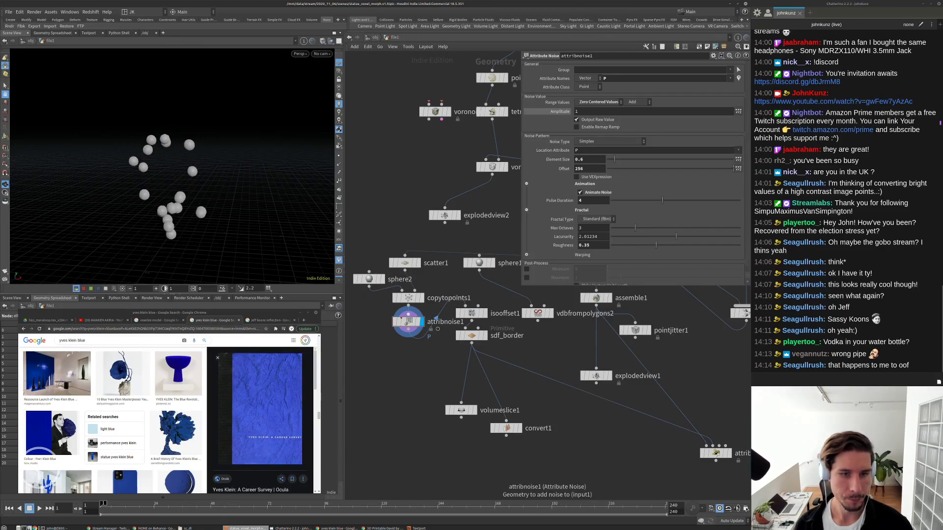
Display isooffset1, set its uniform sampling divisions to 45, and play the animated volume.
left_click(471, 313)
double_click(583, 113)
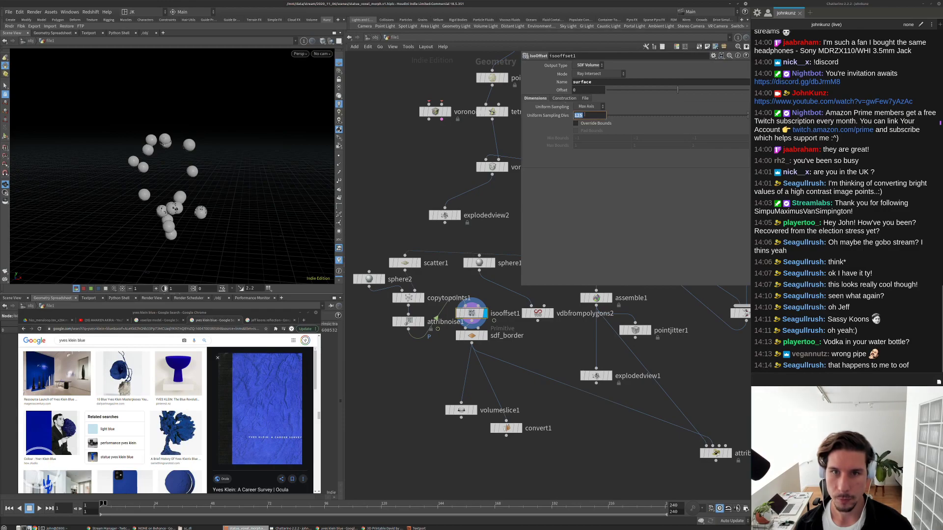
key("Return")
middle_click_drag(446, 146, 445, 126)
key("Up")
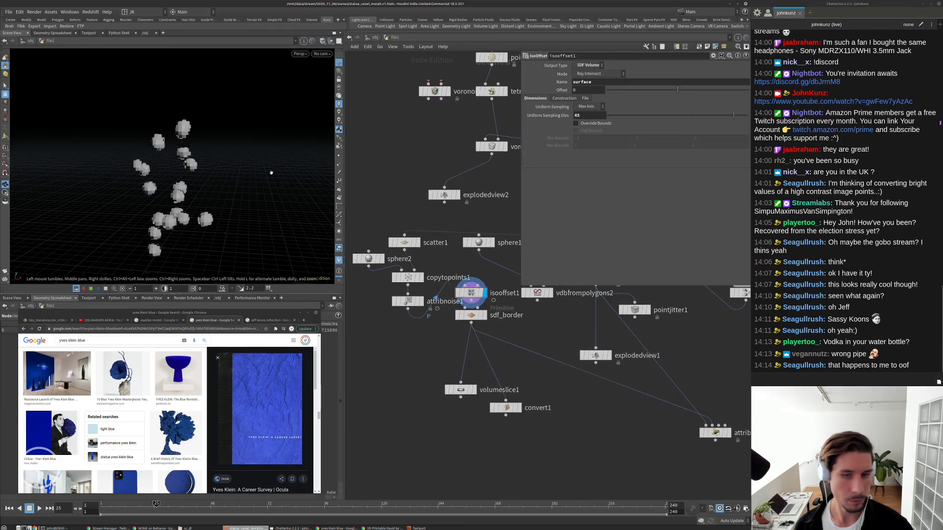
key("Down")
Display attribwrangle1's result and play the first frames of the statue morph.
middle_click_drag(727, 457, 644, 433)
scroll(675, 435, "up", 3)
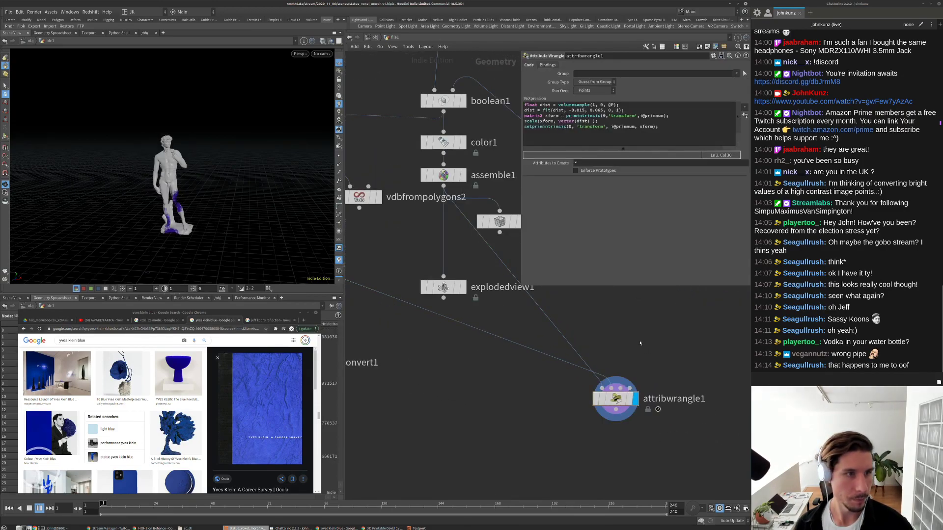
key("Escape")
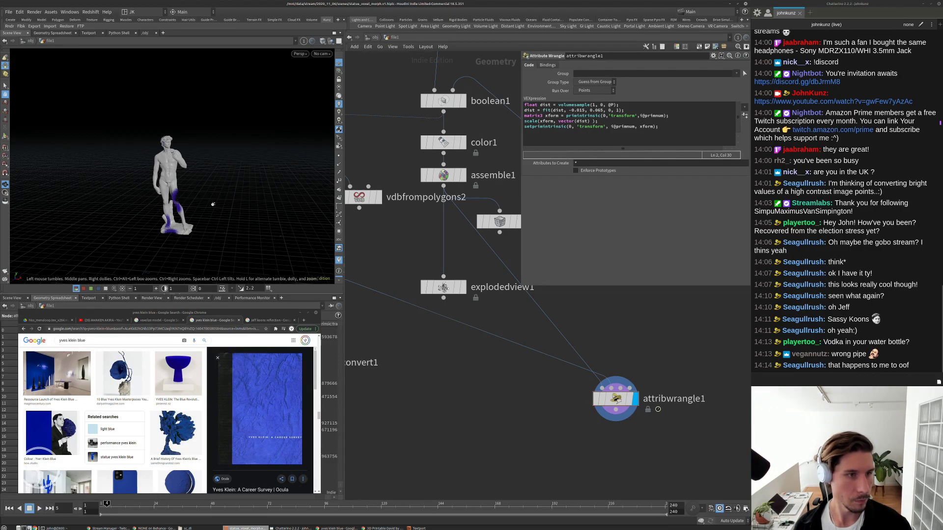
Examine the blue voxel areas on the statue's head and legs from several angles, and review the whole node network.
left_click_drag(200, 210, 198, 196)
right_click_drag(197, 196, 255, 185)
left_click_drag(255, 186, 217, 177)
middle_click_drag(217, 177, 221, 160)
right_click_drag(221, 160, 233, 170)
middle_click_drag(233, 170, 233, 160)
left_click_drag(233, 160, 218, 160)
right_click_drag(218, 161, 194, 175)
left_click_drag(194, 175, 211, 167)
scroll(461, 355, "down", 5)
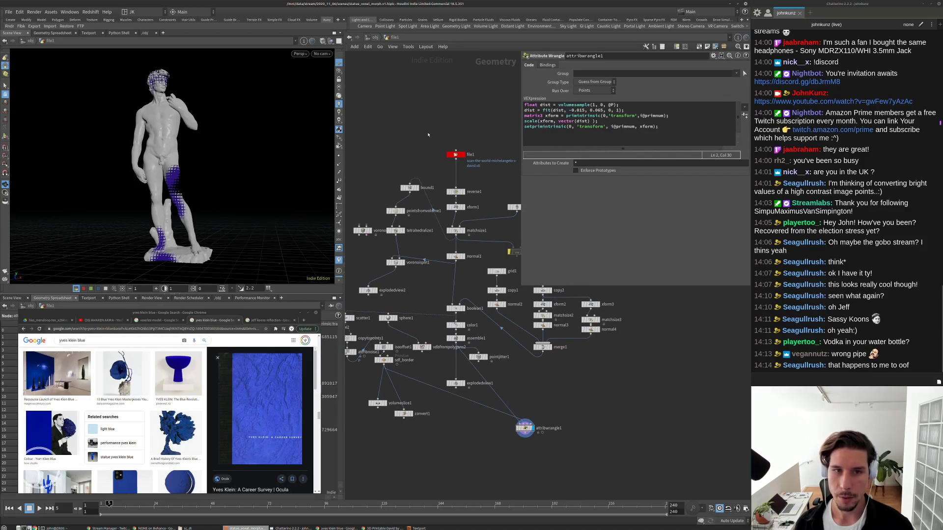
middle_click_drag(423, 125, 412, 178)
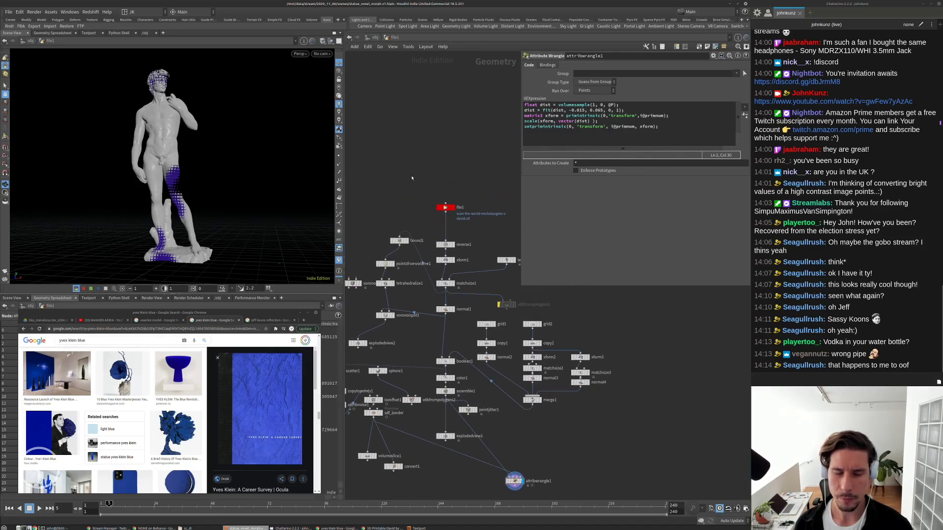
Save the statue voxel morph scene.
left_click(6, 12)
left_click(64, 60)
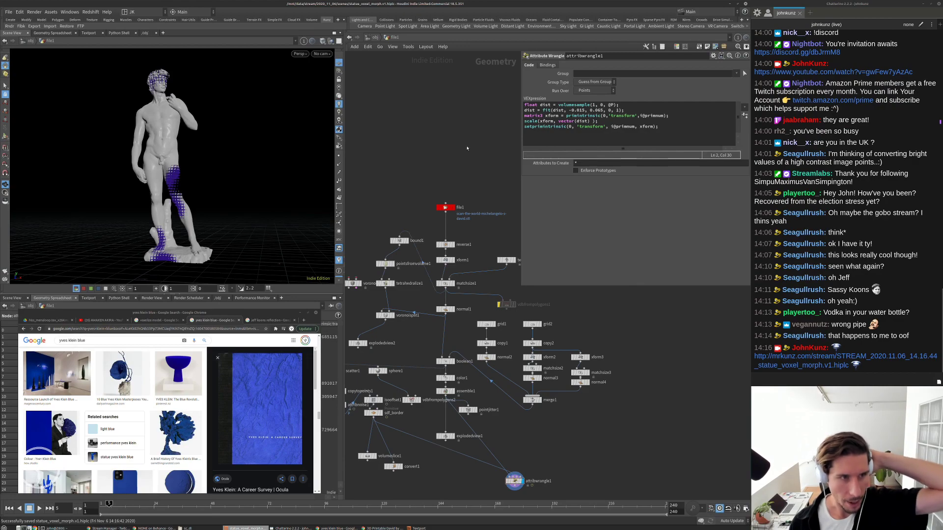
Open the viewport flipbook settings, turn off the custom resolution, and bring up the frame range and output options.
left_click(5, 273)
left_click(69, 237)
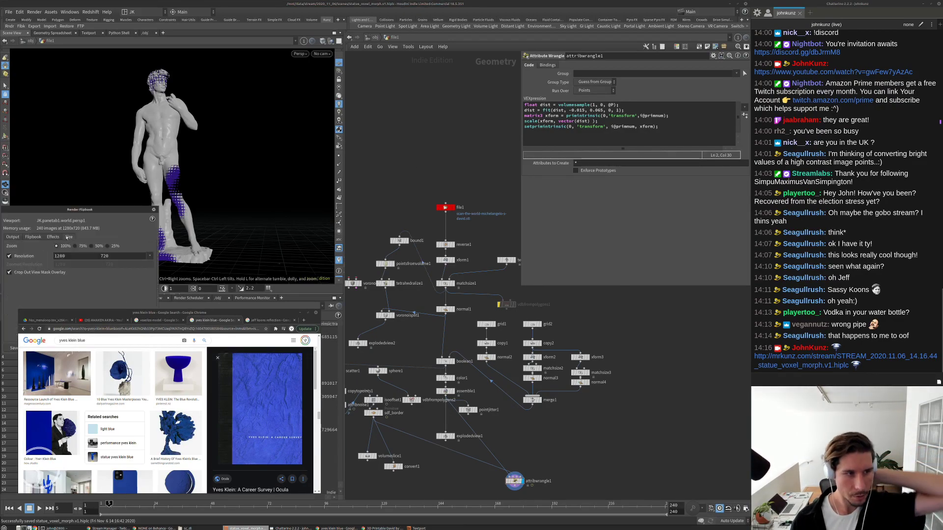
left_click(40, 256)
left_click_drag(50, 209, 390, 155)
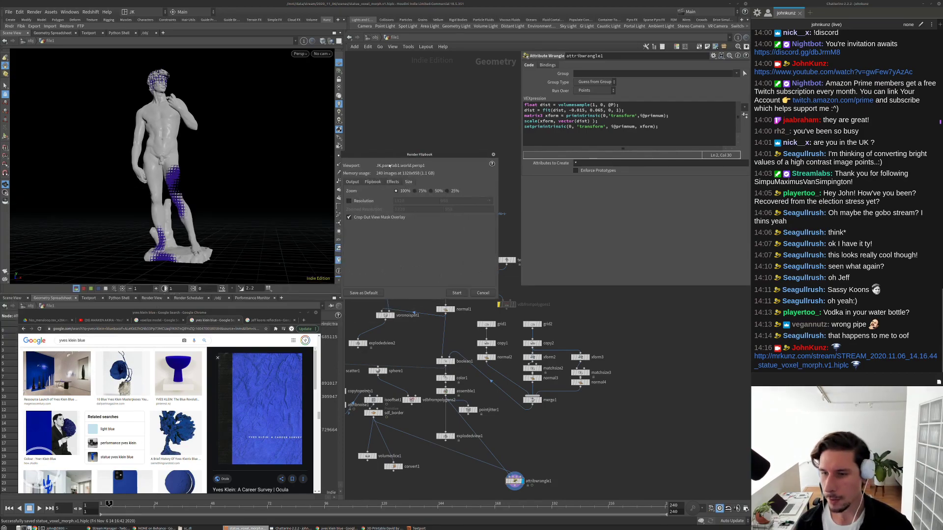
left_click(353, 182)
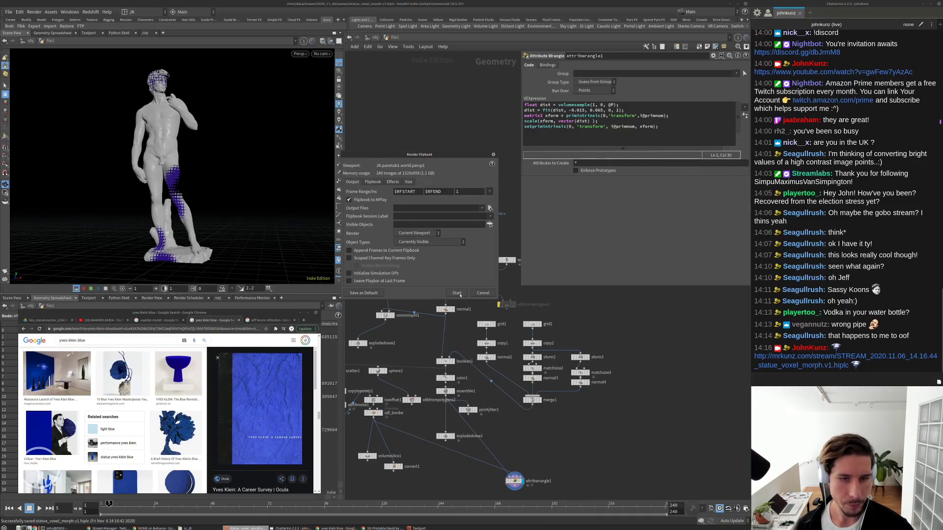
Template attribnoise1 so its spheres overlay the statue, and start rendering the flipbook.
scroll(431, 418, "up", 2)
scroll(381, 393, "up", 2)
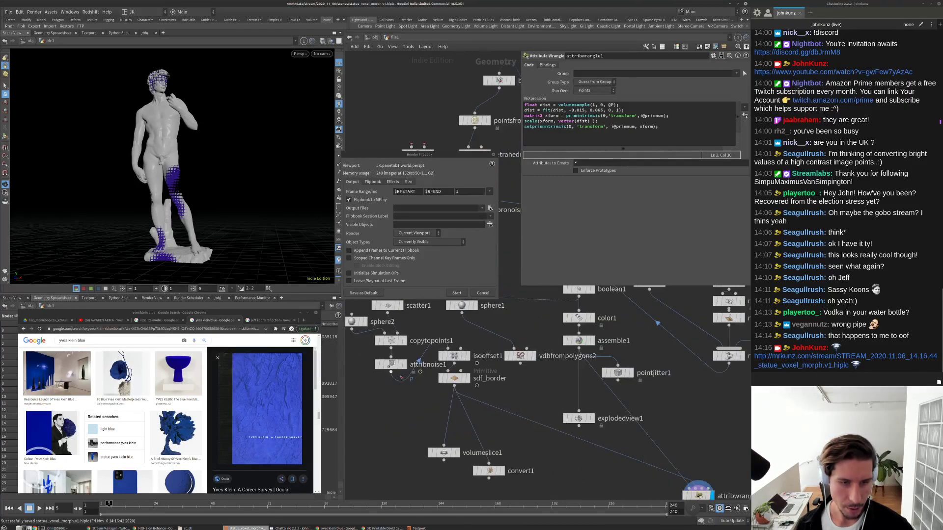
left_click(403, 365)
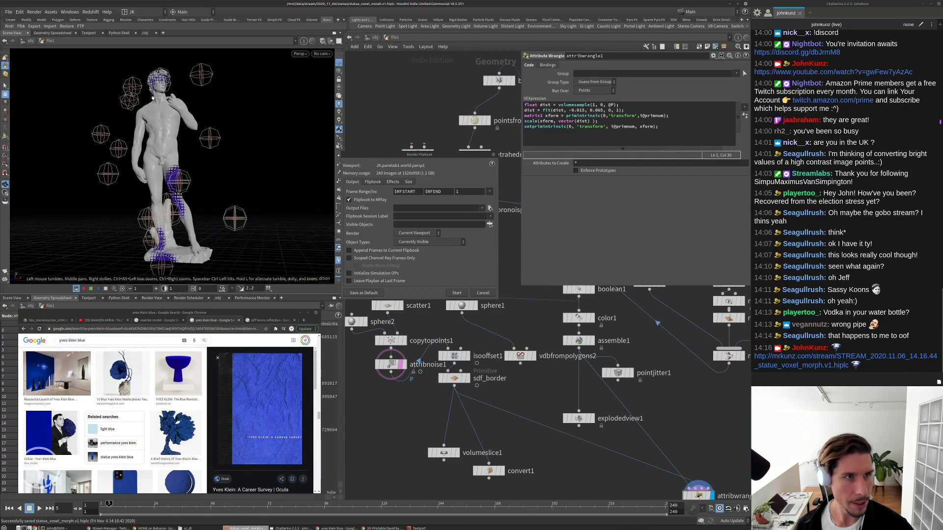
left_click(457, 293)
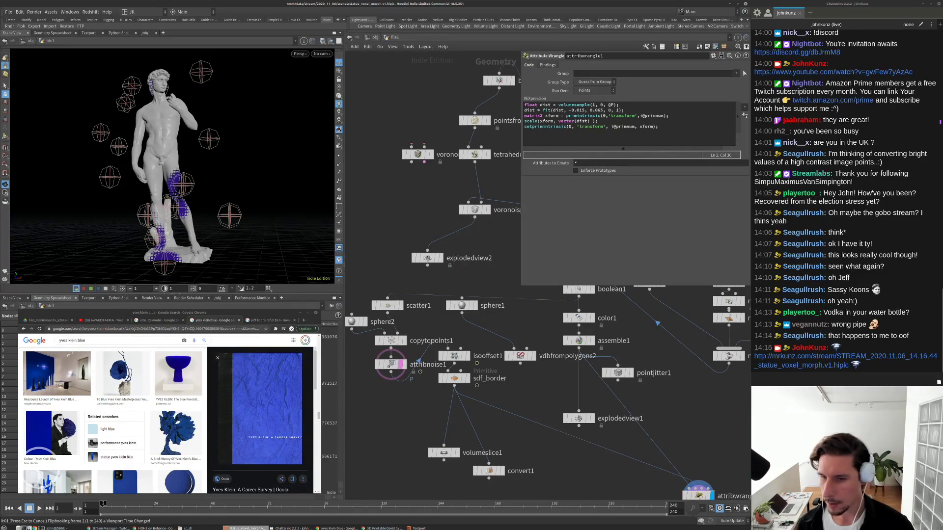
Switch to Chrome, load MyMiniFactory's Scan the World page in a new tab, and open the full David statue's model page.
left_click(210, 329)
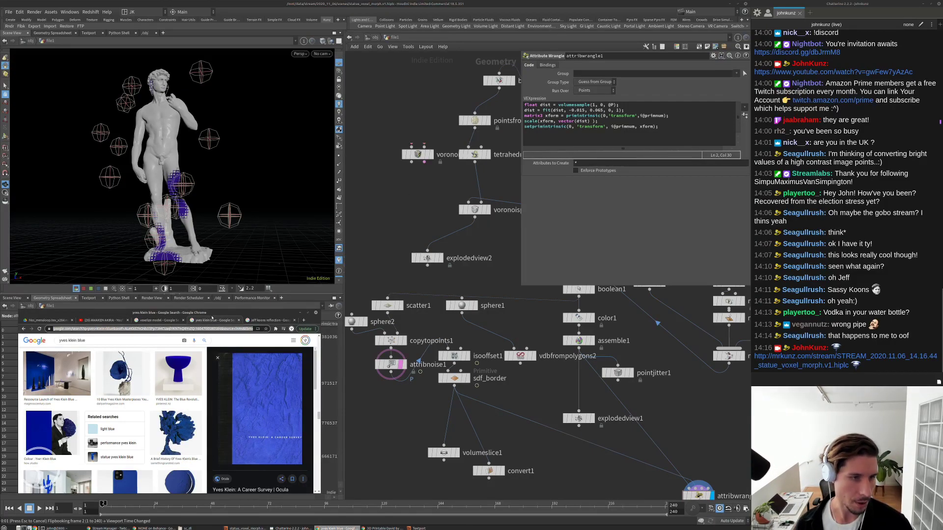
left_click(210, 328)
key("ctrl+t")
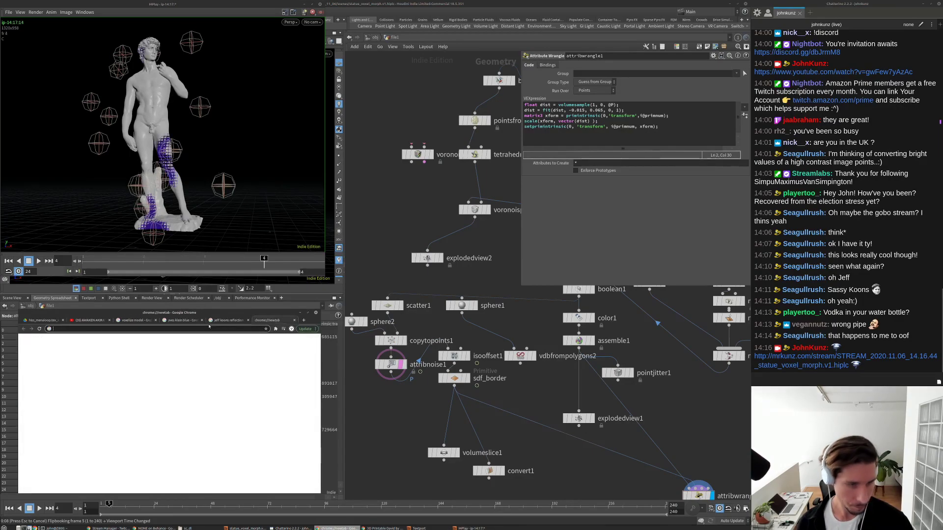
type("my")
key("Return")
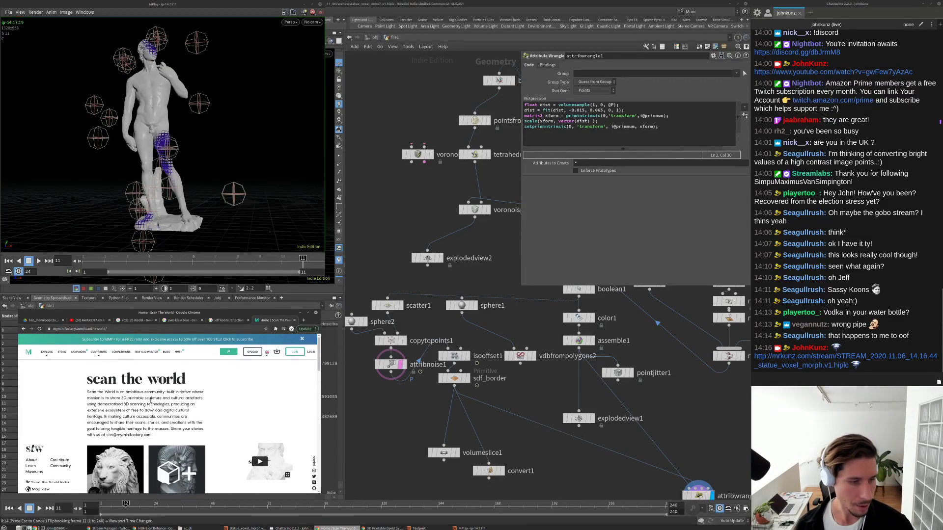
scroll(182, 421, "down", 5)
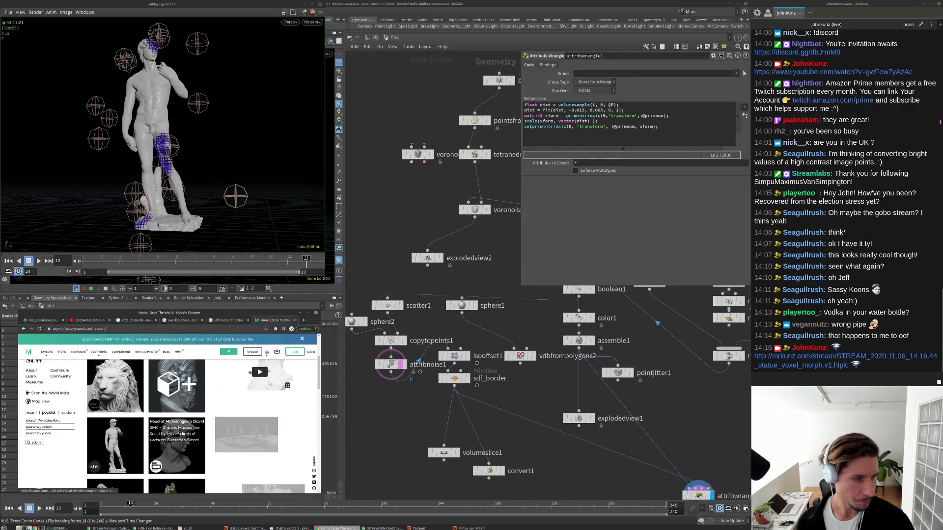
scroll(181, 421, "down", 1)
left_click(136, 382)
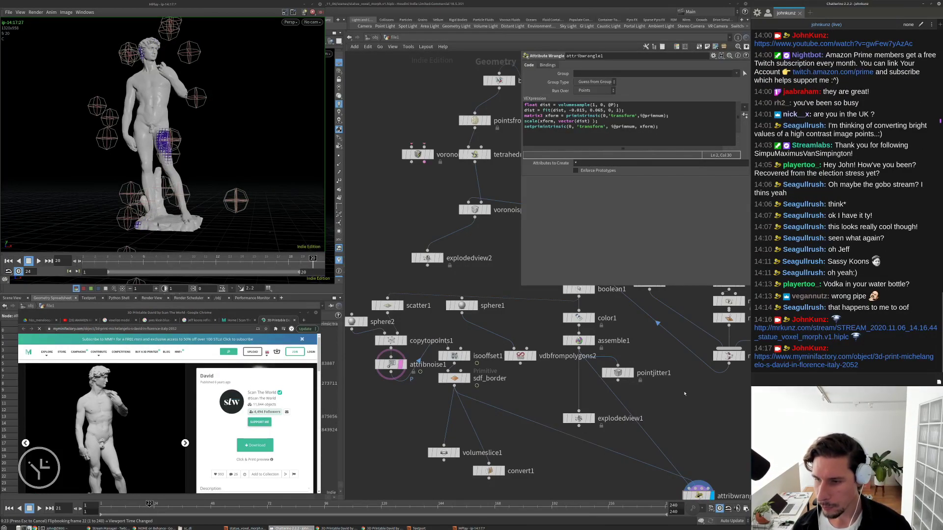
Examine the David model's description and download options, and return to the flipbook preview.
scroll(285, 408, "down", 2)
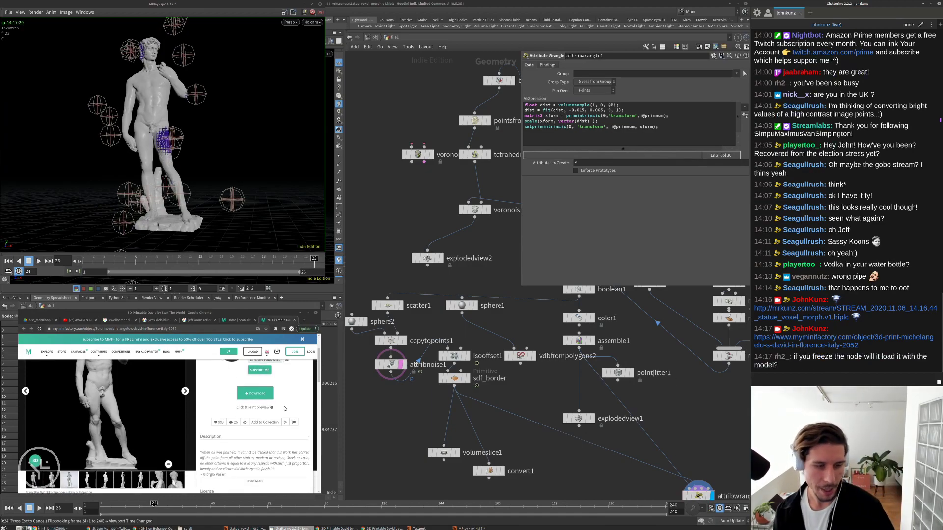
scroll(285, 409, "down", 1)
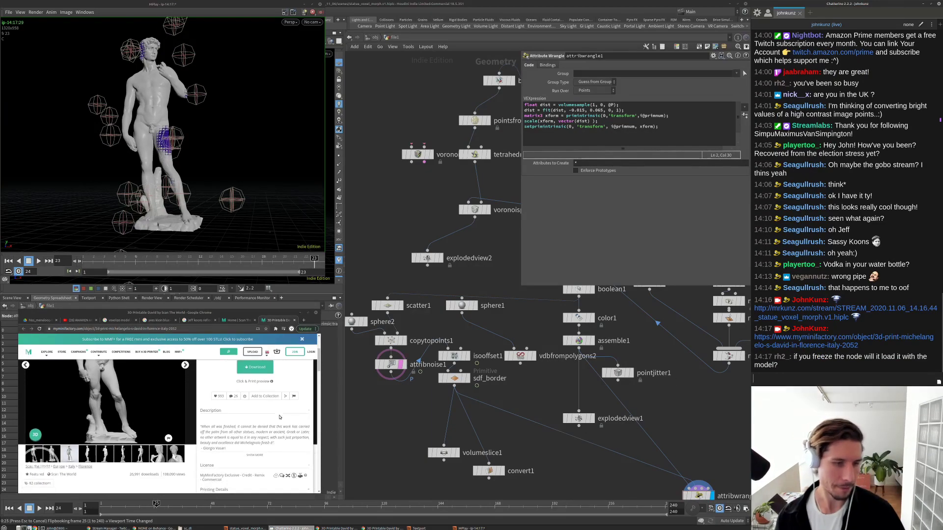
left_click(265, 367)
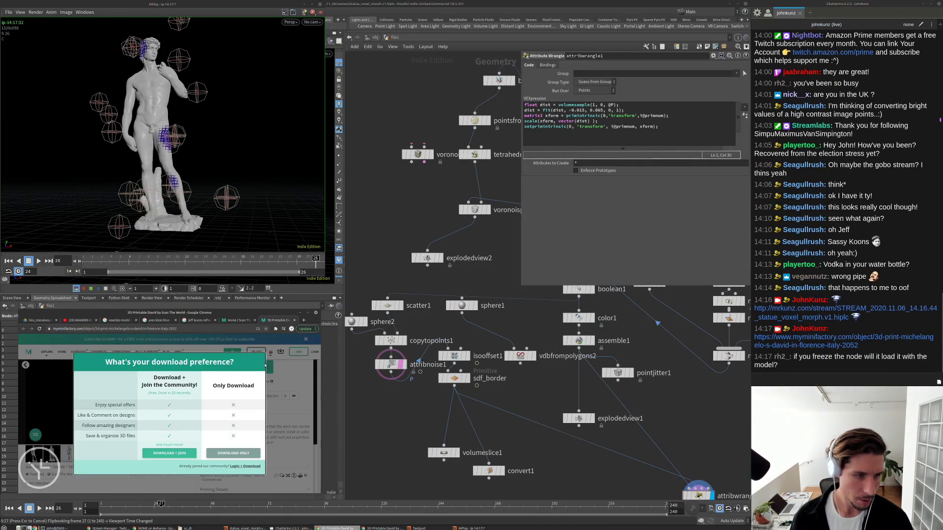
right_click(235, 455)
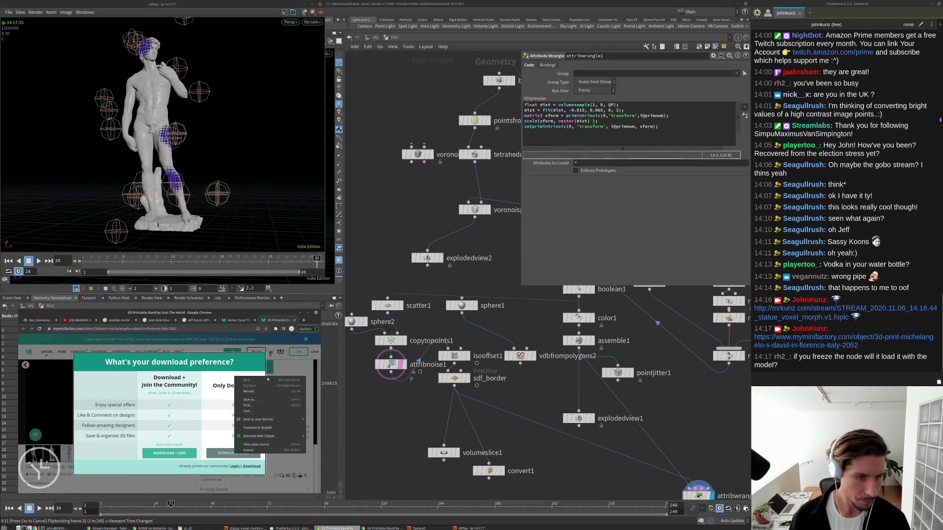
left_click(256, 410)
left_click(282, 369)
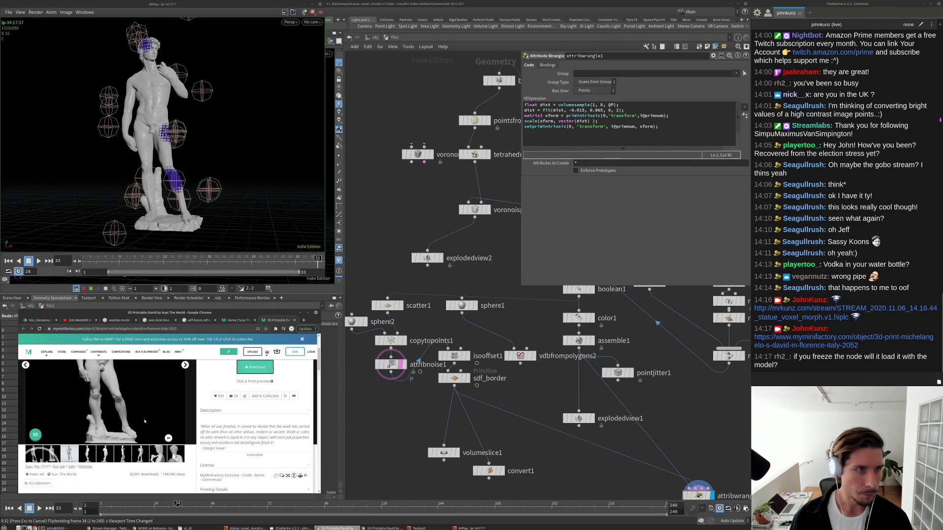
left_click(219, 224)
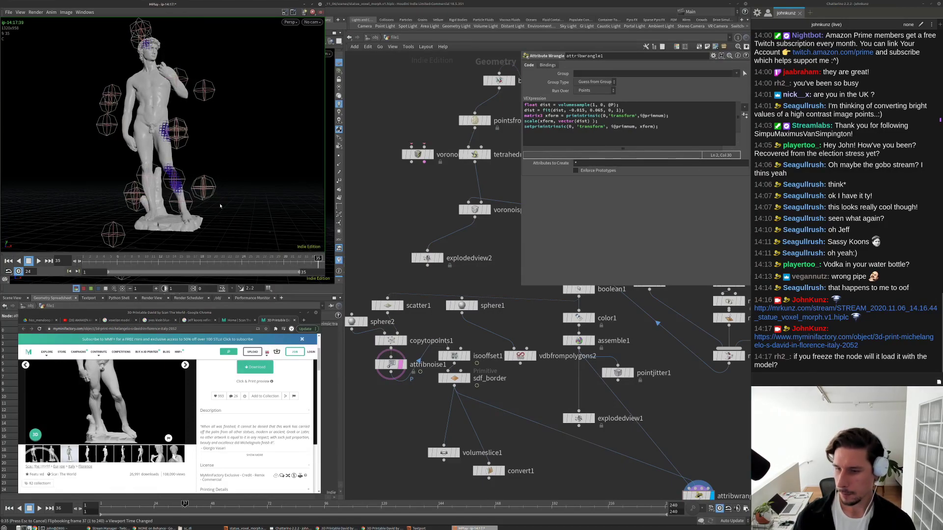
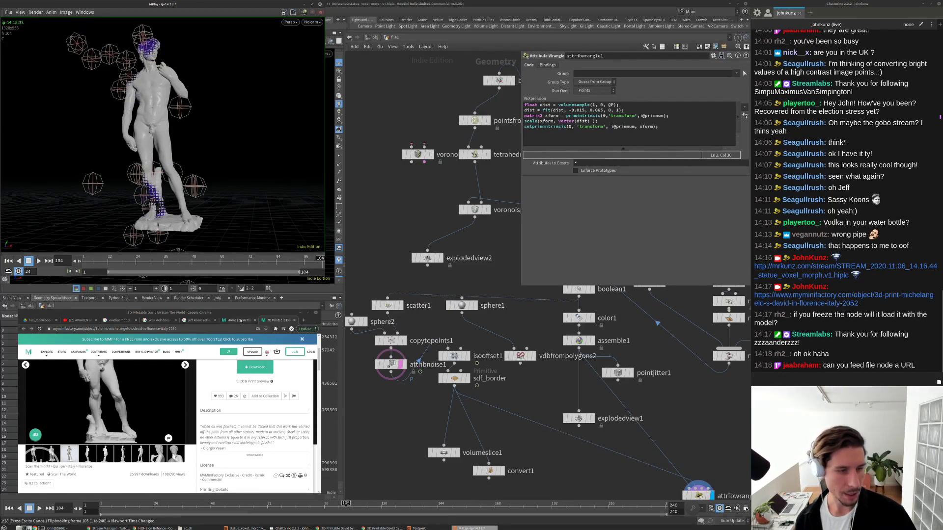
Try the download-only option for the David model in Chrome, and close that page.
left_click(241, 315)
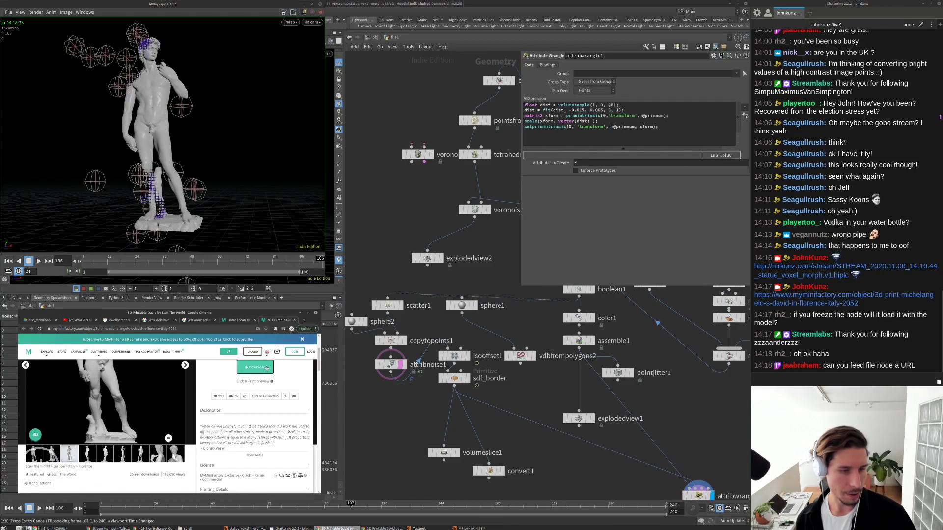
right_click(249, 368)
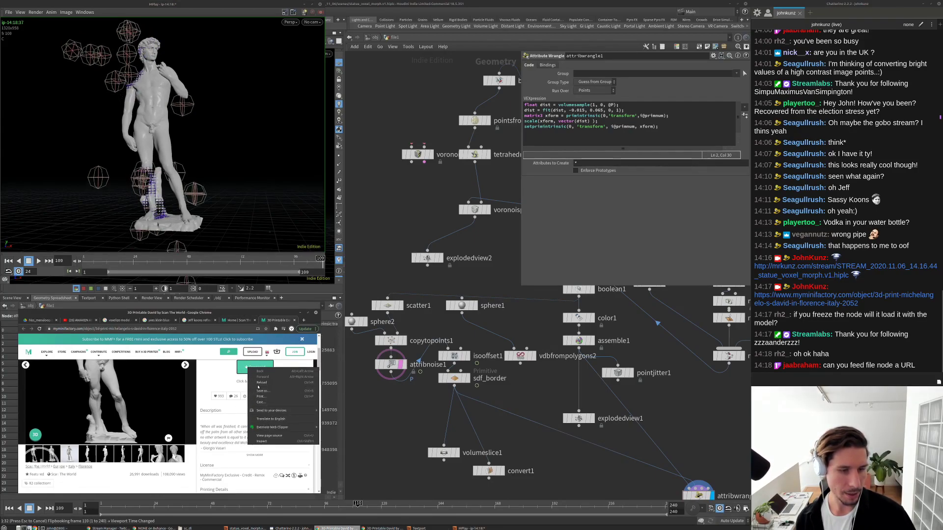
key("Escape")
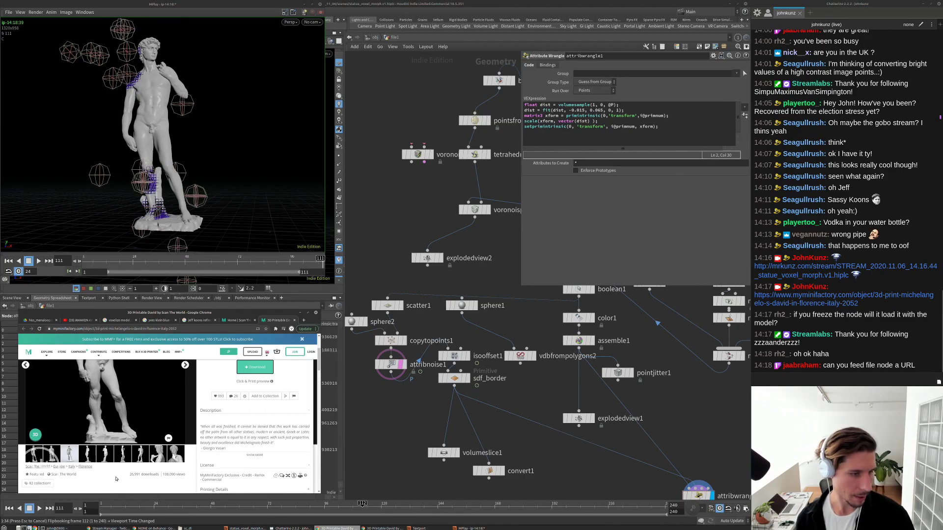
left_click(266, 369)
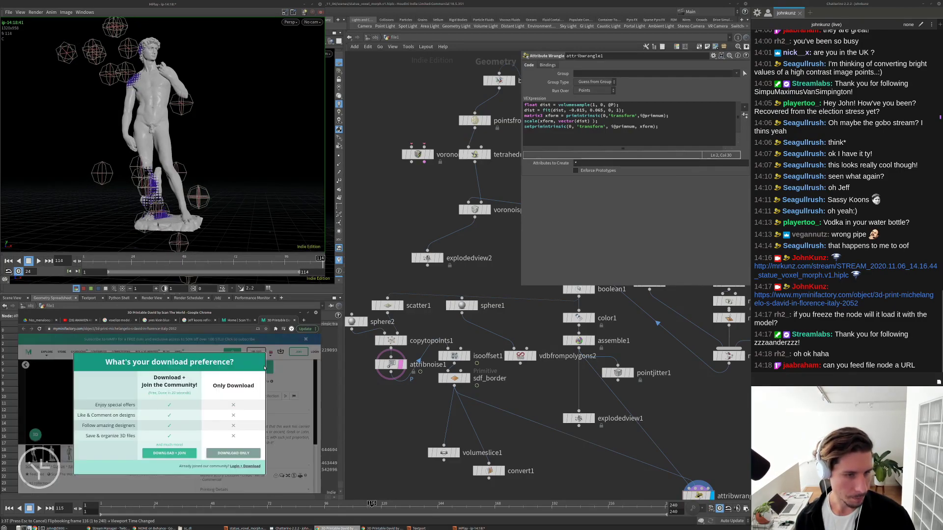
left_click(244, 453)
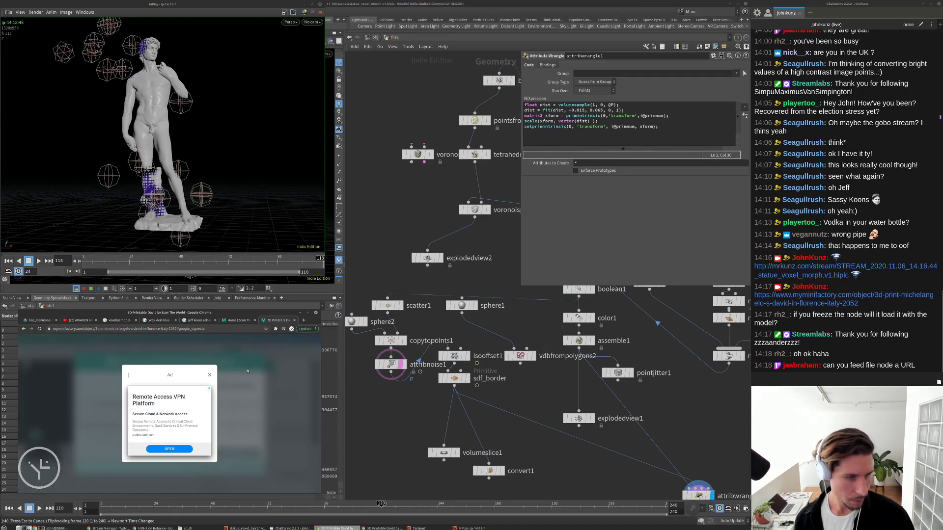
left_click(294, 320)
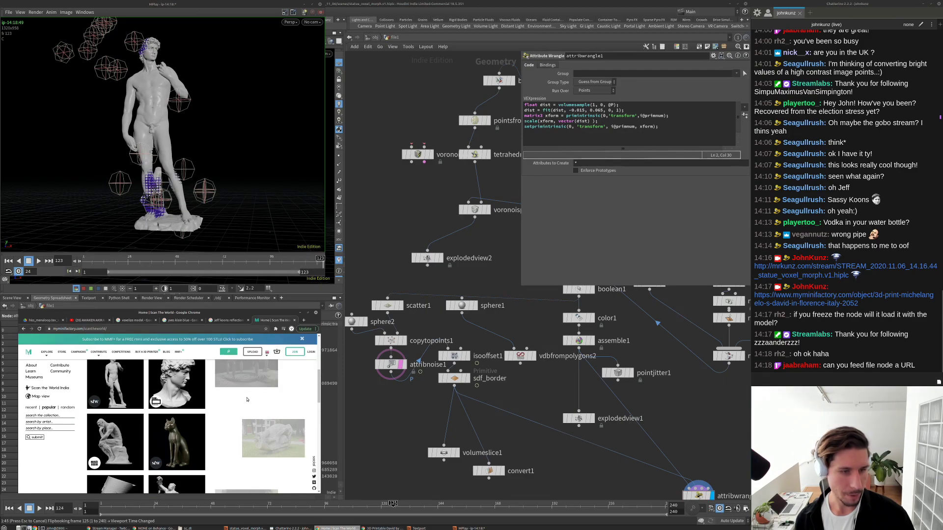
Reopen the David model from the Scan the World collection and download it into the Downloads folder without joining the community.
left_click(126, 444)
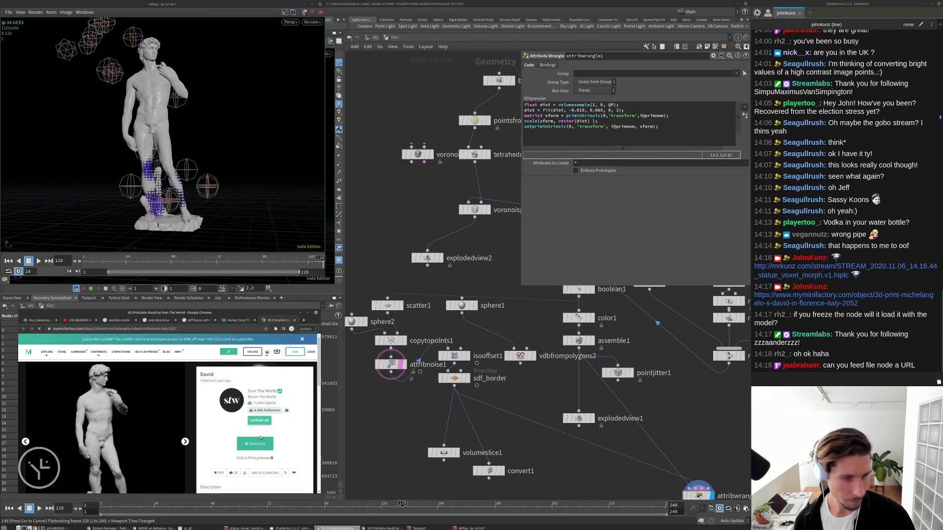
left_click(254, 441)
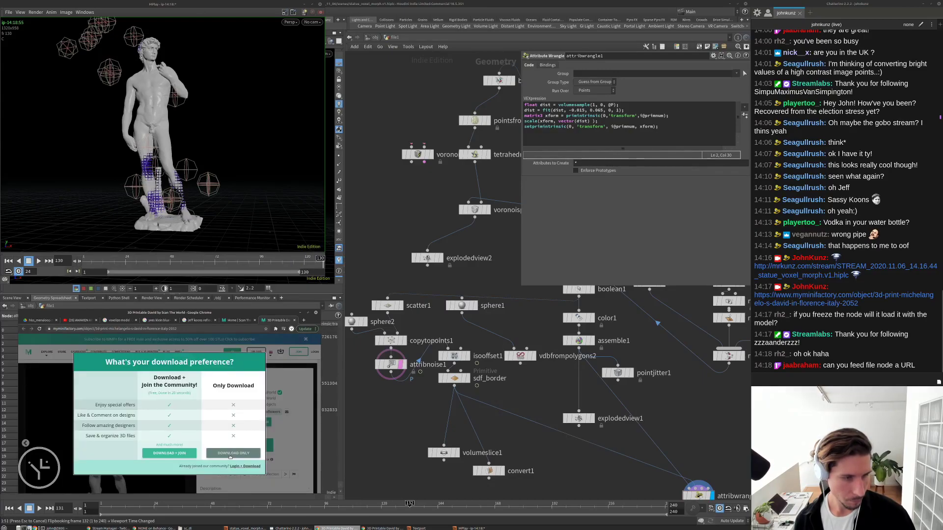
left_click(230, 453)
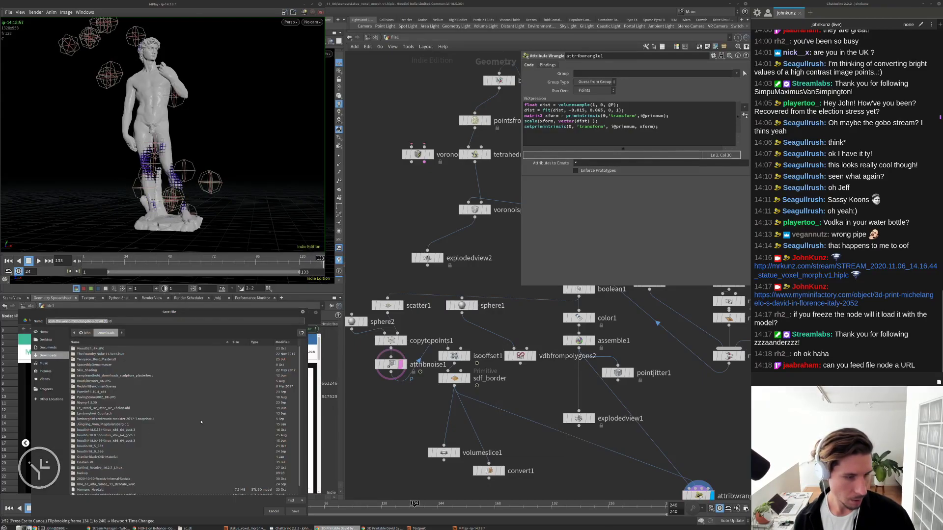
key("Return")
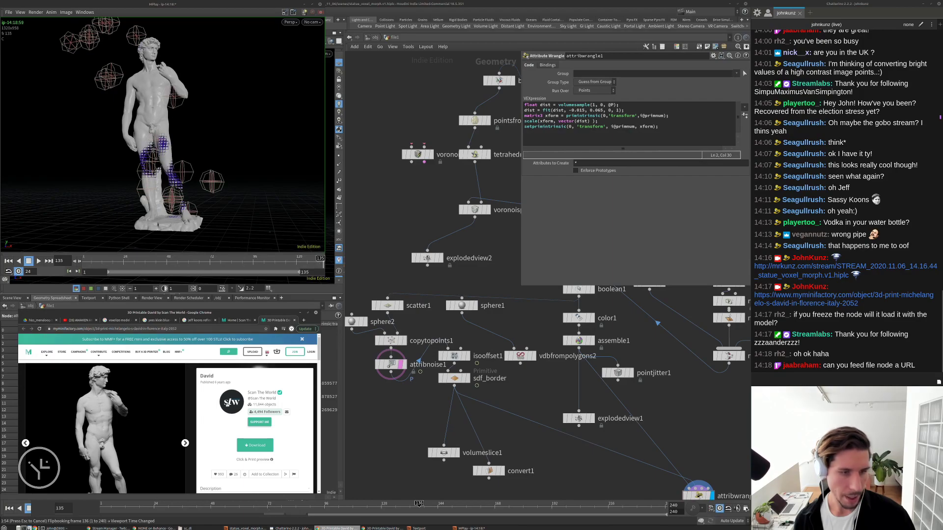
scroll(169, 427, "down", 3)
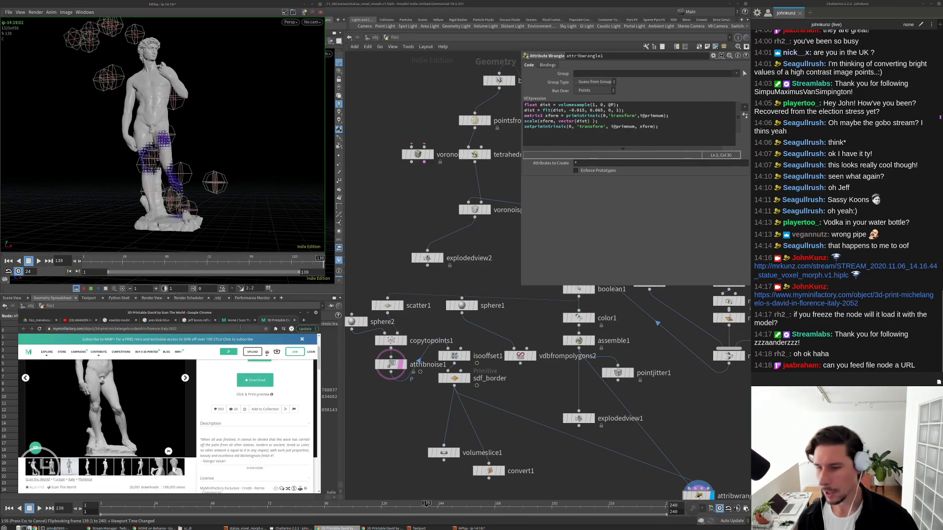
Switch to MPlay, play the rendered flipbook frames, and examine the blue voxels on the statue's legs up close.
left_click(286, 163)
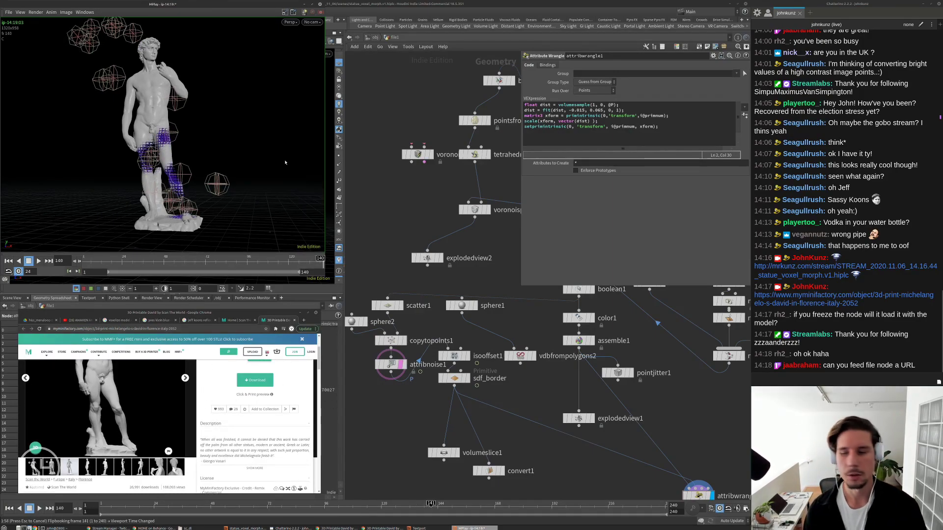
key("Up")
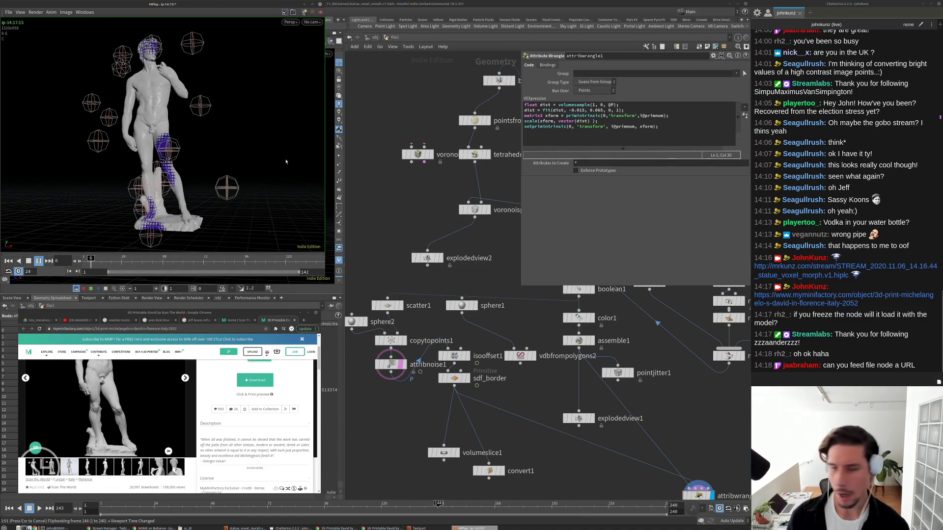
left_click_drag(236, 10, 367, 42)
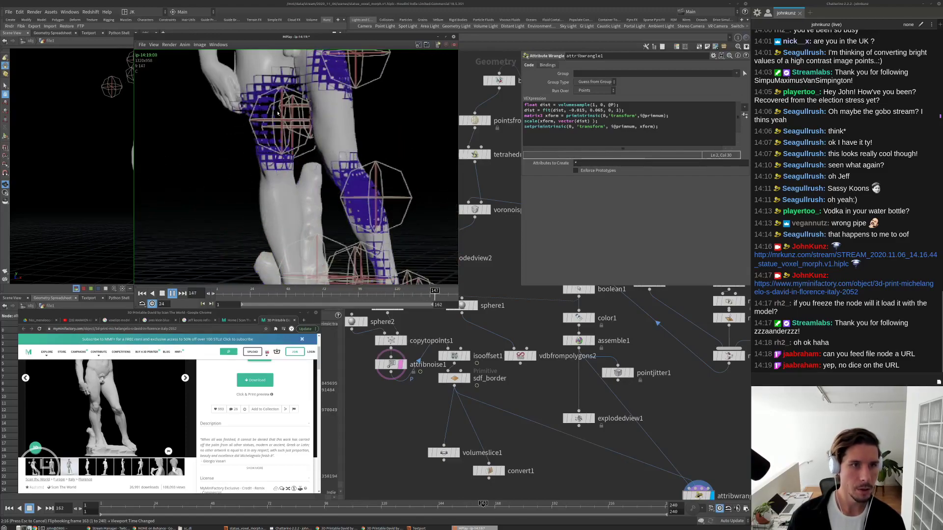
Stop the running flipbook render of the viewport animation.
left_click(698, 407)
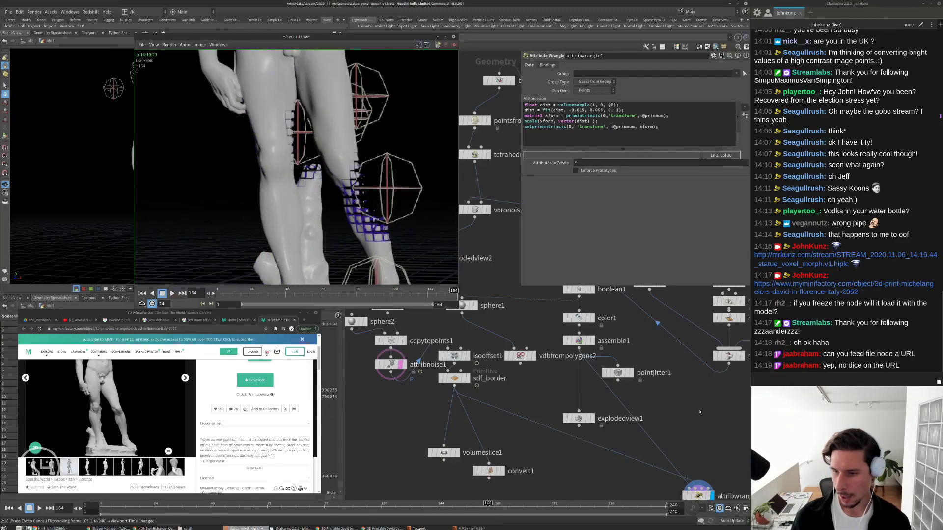
key("Escape")
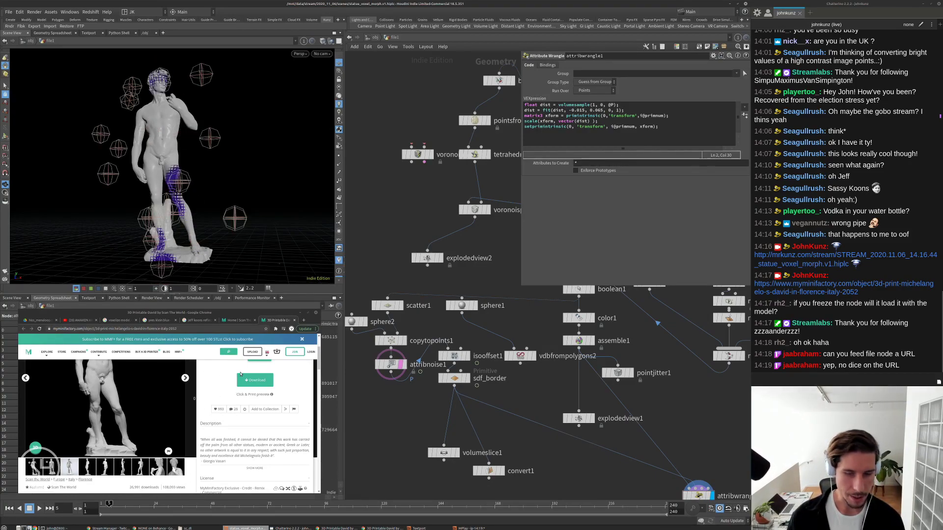
Move the attribwrangle1 node further down below the explodedview1 branch in the network.
scroll(607, 386, "down", 2)
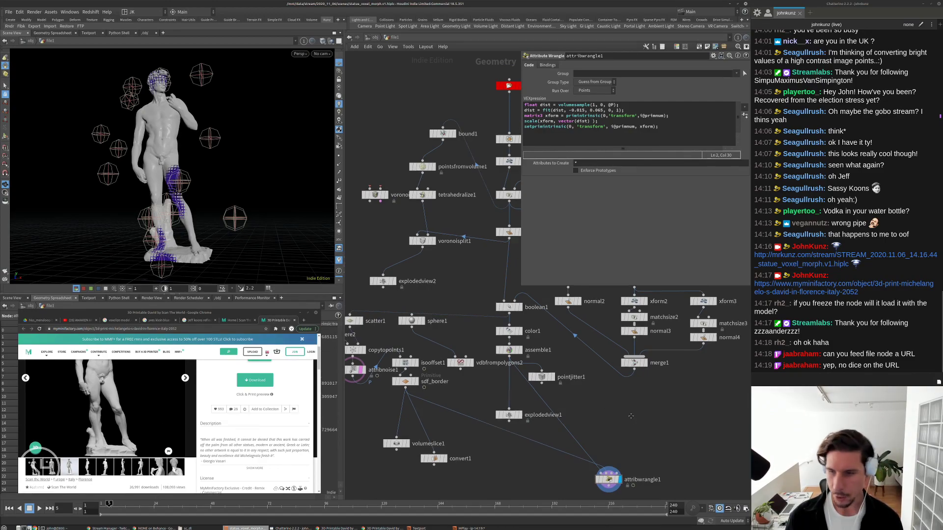
middle_click_drag(632, 420, 601, 403)
scroll(601, 403, "up", 2)
scroll(567, 365, "down", 1)
left_click_drag(551, 393, 548, 449)
middle_click_drag(557, 390, 547, 372)
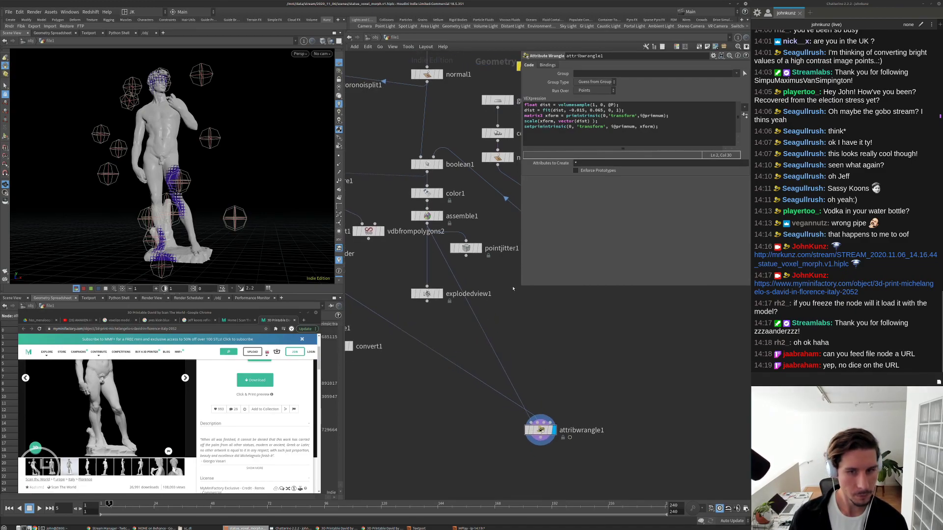
middle_click_drag(530, 338, 549, 323)
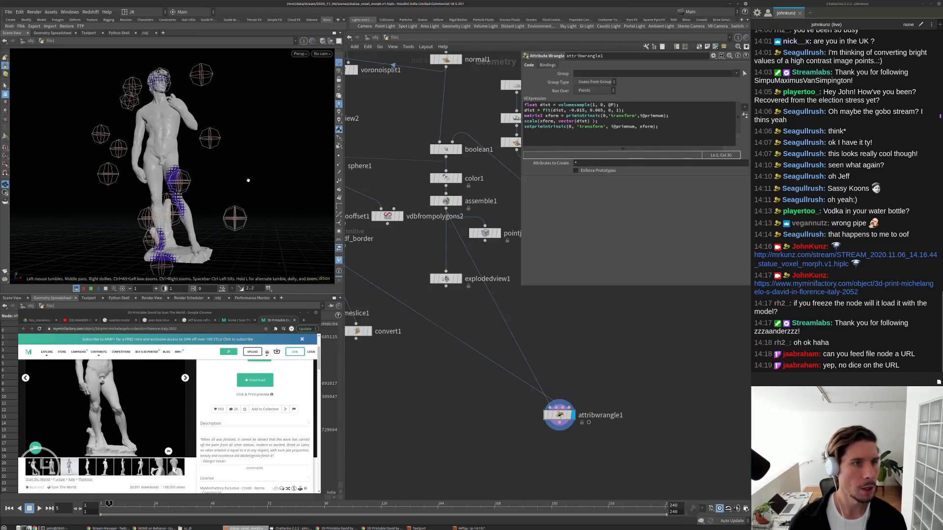
Zoom in on the statue and play back the rendered flipbooks to review the voxel effect on its legs.
scroll(305, 214, "up", 5)
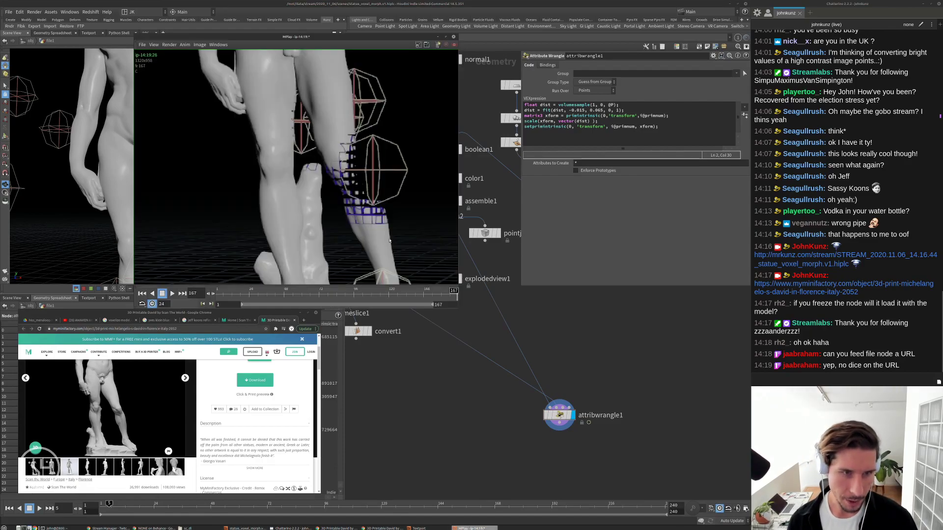
key("Down")
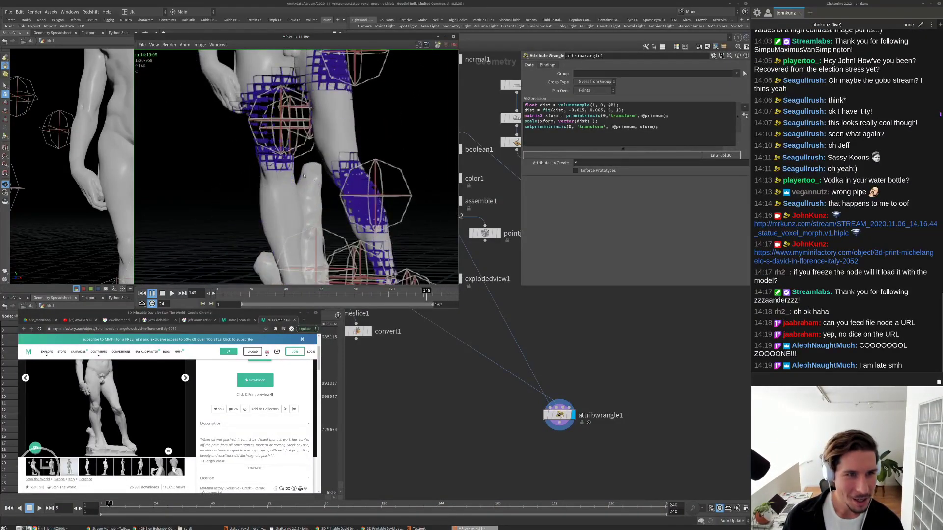
key("Up")
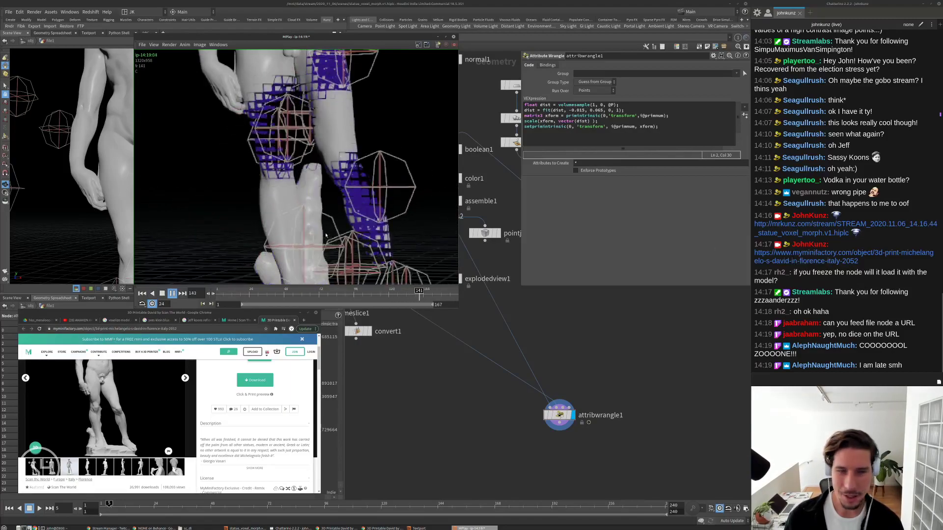
key("ctrl+Up")
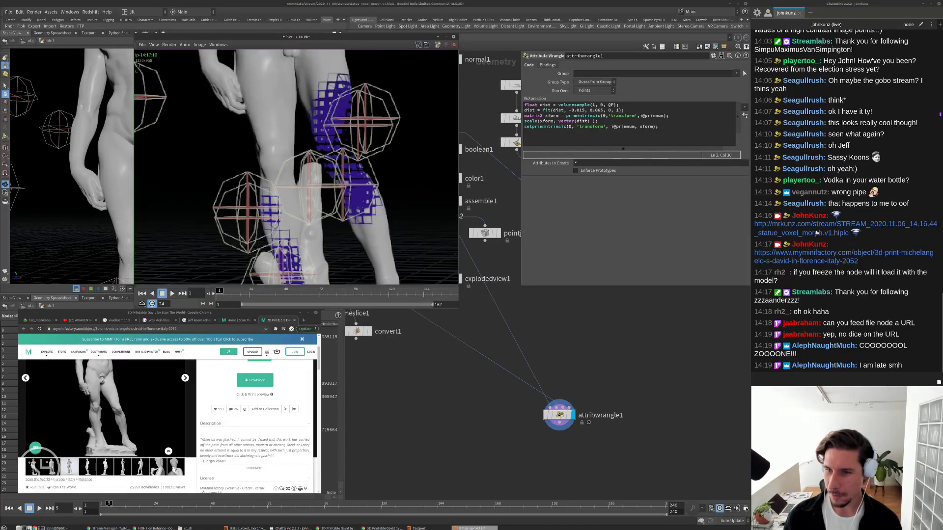
Repost the statue_voxel_morph.v1.hiplc project file link in the stream chat.
left_click(820, 227)
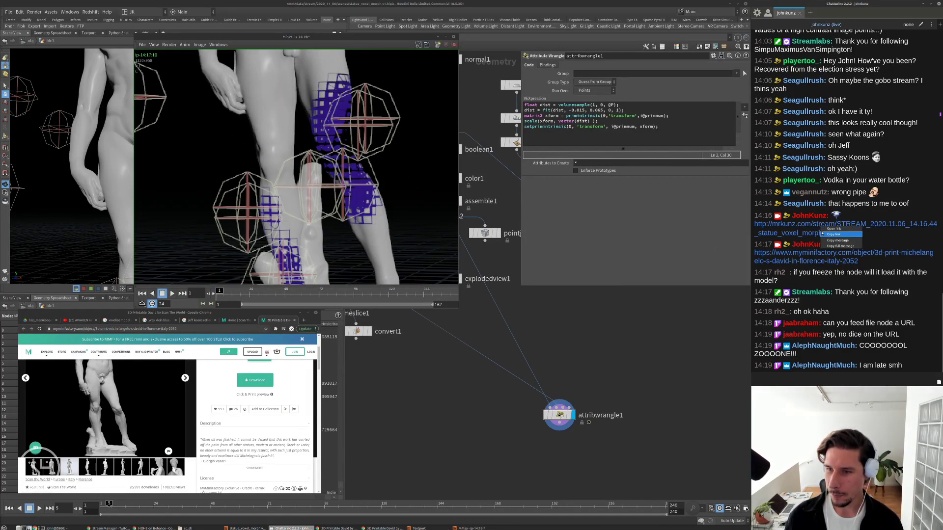
type("http://mrkunz.com/stream/STREAM_2020.11.06_14.16.44_statue_voxel_morph.v1.hiplc")
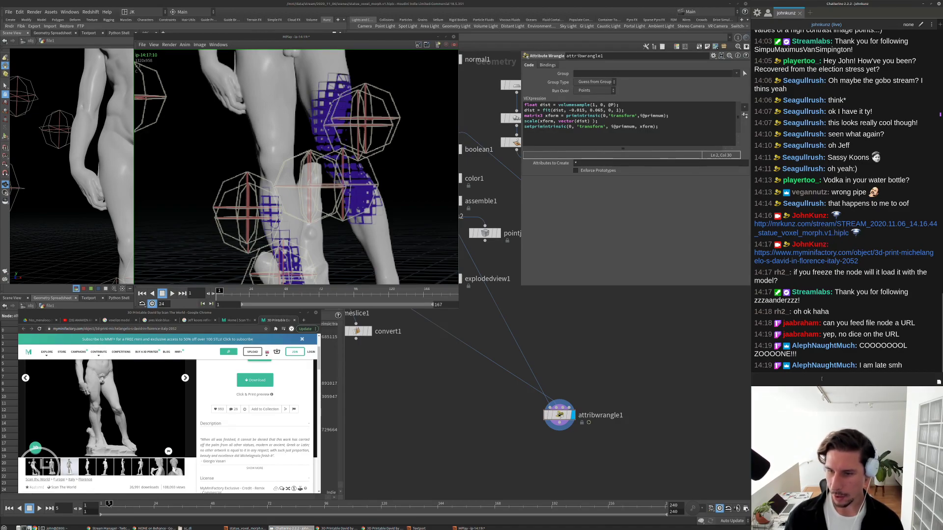
key("Return")
Copy the MyMiniFactory page address of the David statue model and post it in the stream chat.
left_click(271, 182)
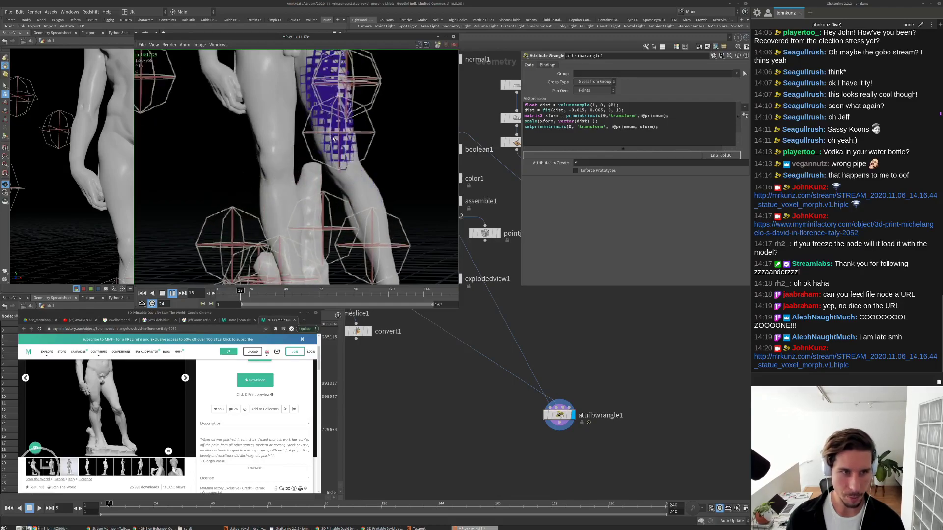
left_click(192, 330)
key("ctrl+c")
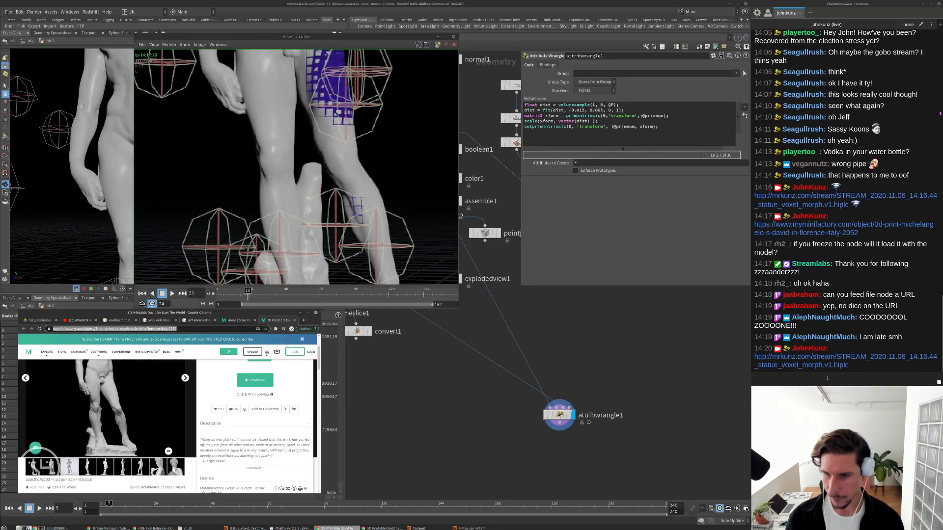
left_click(786, 378)
key("ctrl+v")
key("Return")
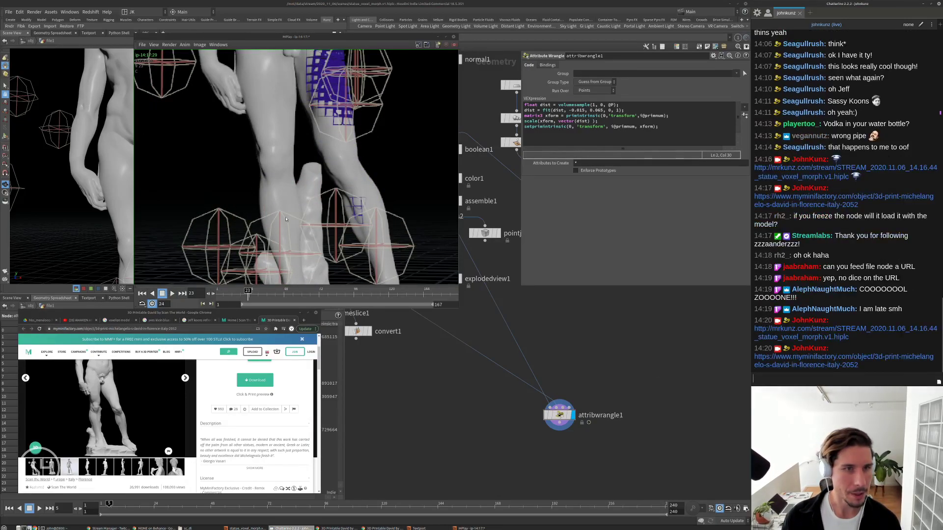
Review the flipbook playback and display the attribnoise1 node with its parameters.
left_click(323, 180)
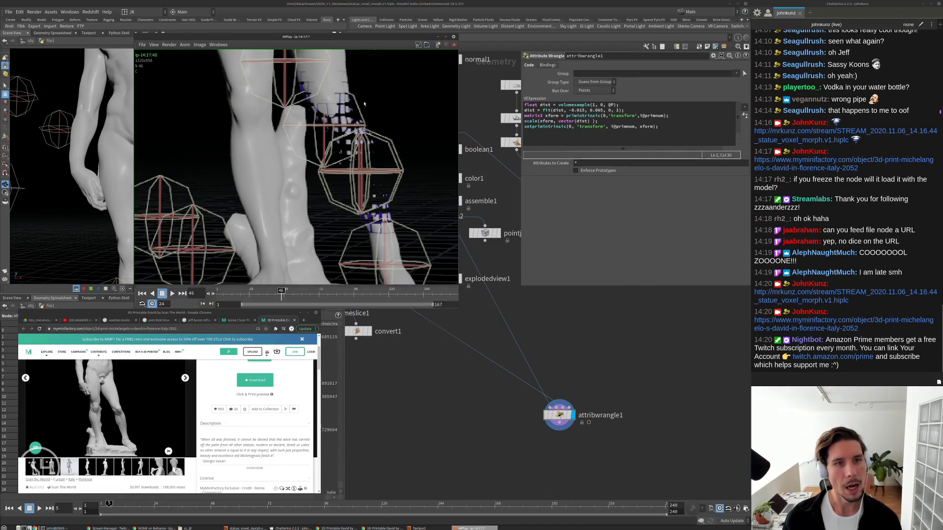
left_click_drag(368, 36, 276, 238)
middle_click_drag(344, 265, 447, 299)
left_click(457, 253)
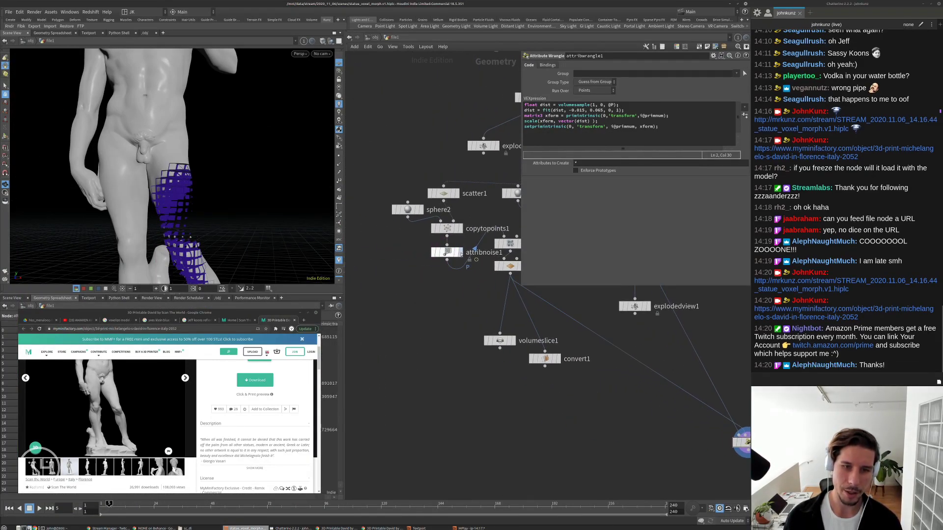
left_click(460, 253)
left_click(447, 253)
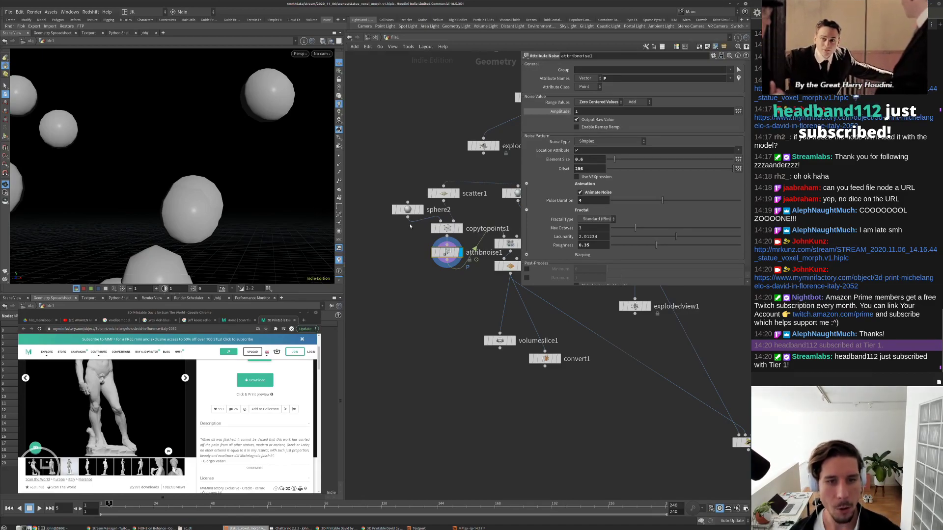
Display the copytopoints1 spheres and examine the noise pattern and fractal settings of attribnoise1.
left_click(461, 229)
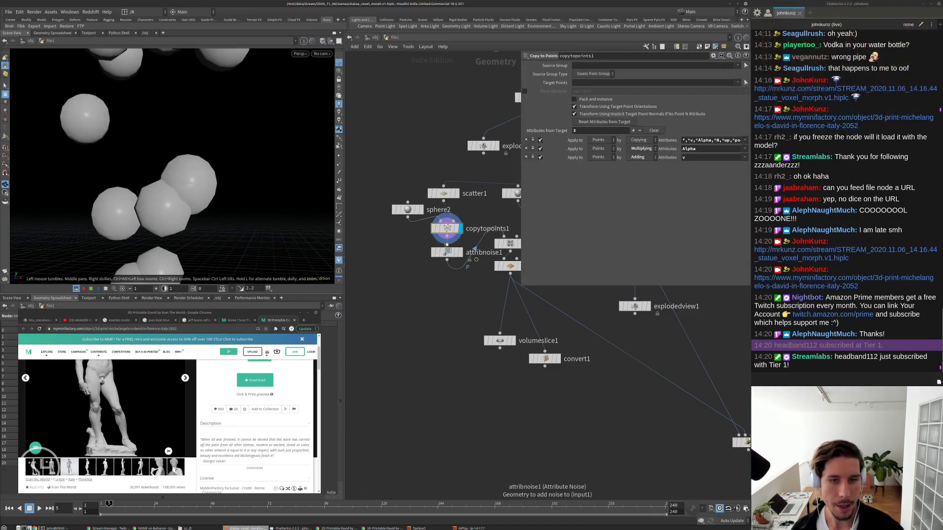
left_click(450, 252)
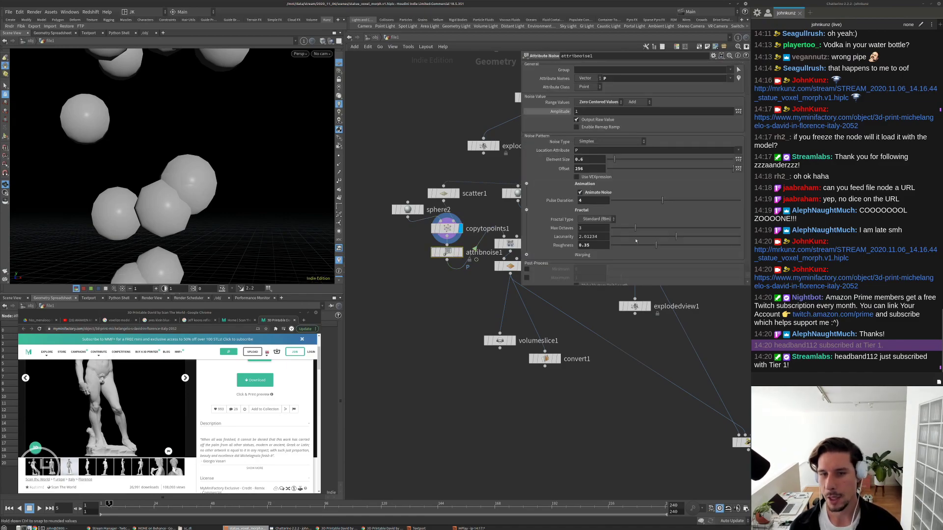
scroll(576, 249, "down", 1)
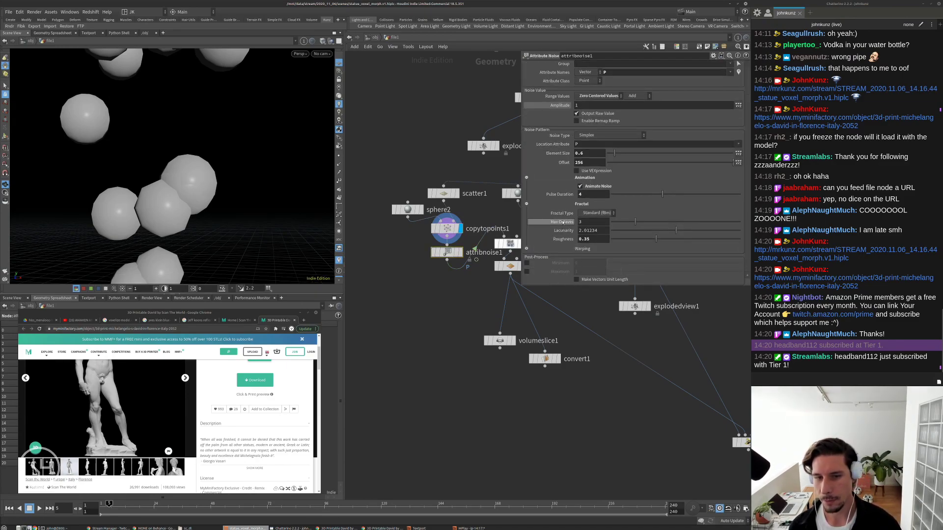
middle_click_drag(434, 292, 438, 327)
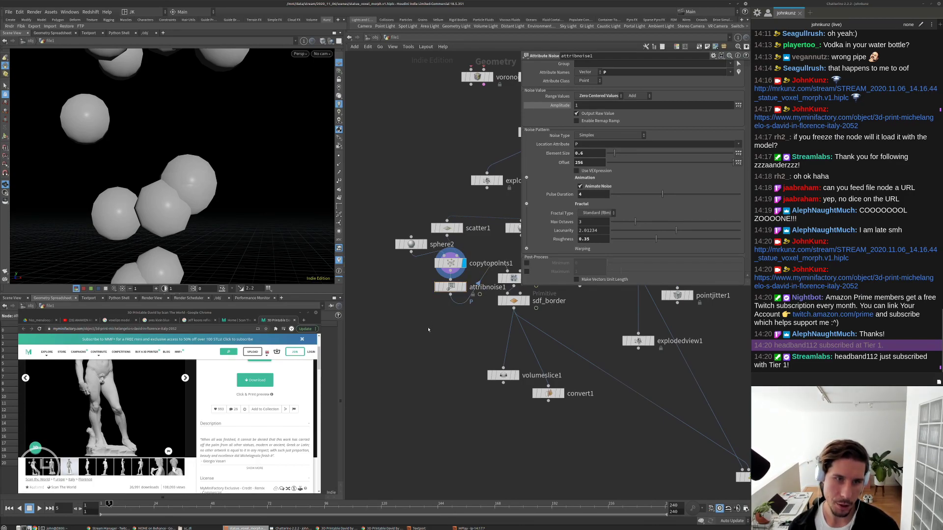
Display the scatter1 node and examine its scattered points in the viewport.
left_click(460, 228)
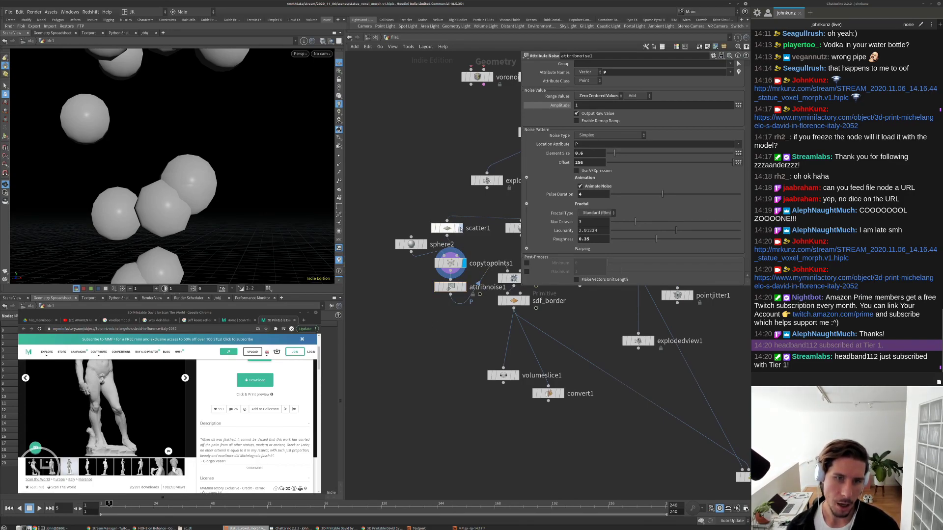
left_click(446, 229)
left_click_drag(154, 204, 227, 219)
Add a Solver node to the network above attribwrangle1.
middle_click_drag(492, 181, 448, 162)
middle_click_drag(739, 394, 609, 377)
key("Tab")
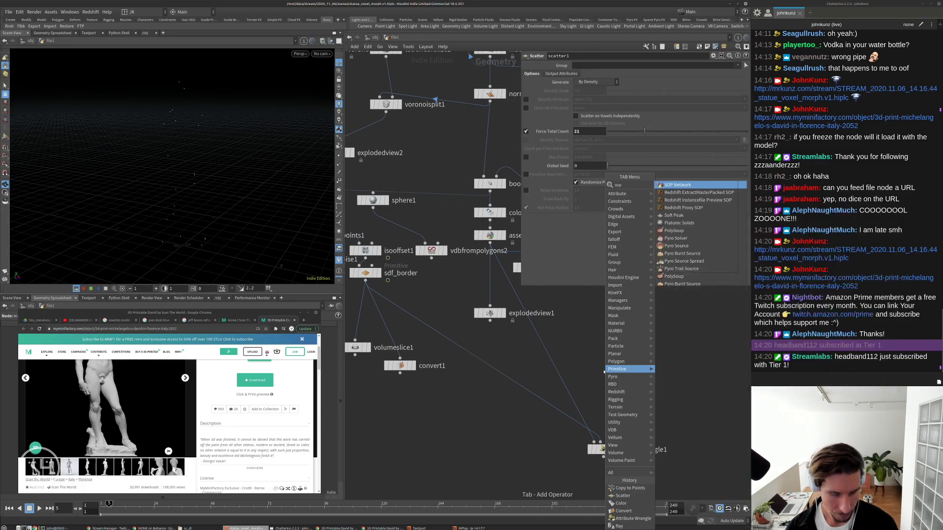
key("Escape")
key("Tab")
type("sor")
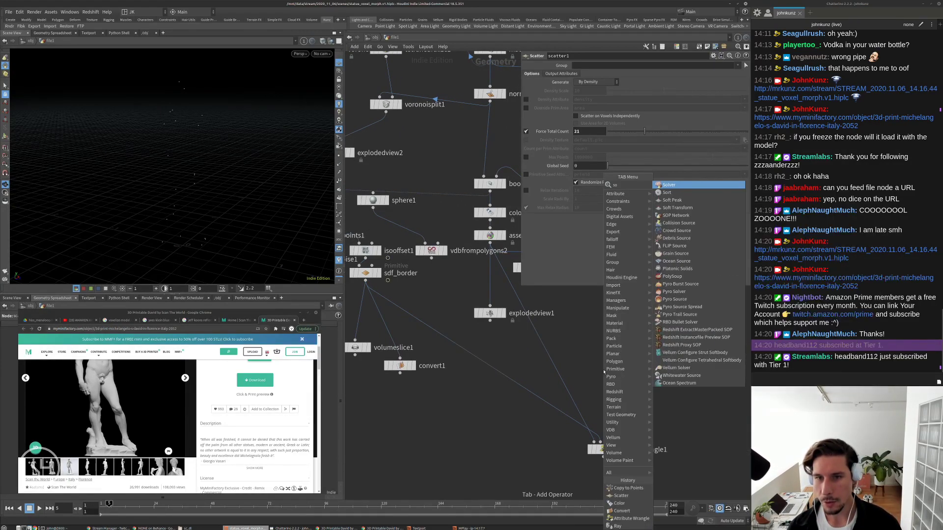
key("Return")
left_click(604, 372)
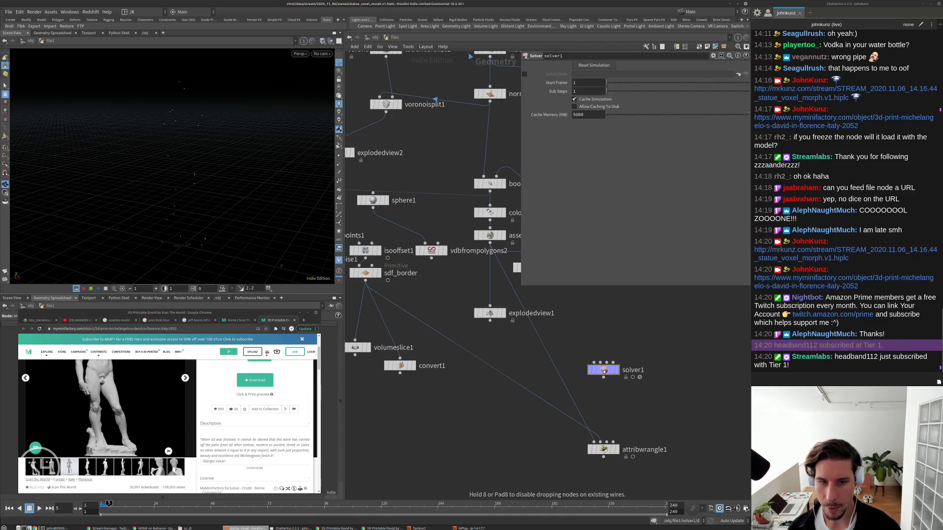
Reposition the solver1 node so it sits just above and to the right of attribwrangle1.
middle_click_drag(604, 372, 606, 361)
left_click_drag(606, 361, 554, 440)
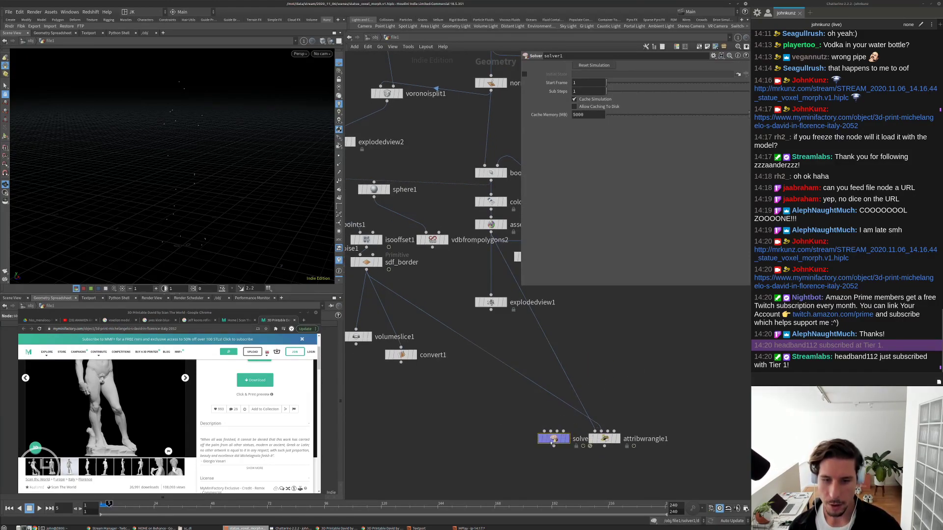
middle_click_drag(553, 441, 560, 417)
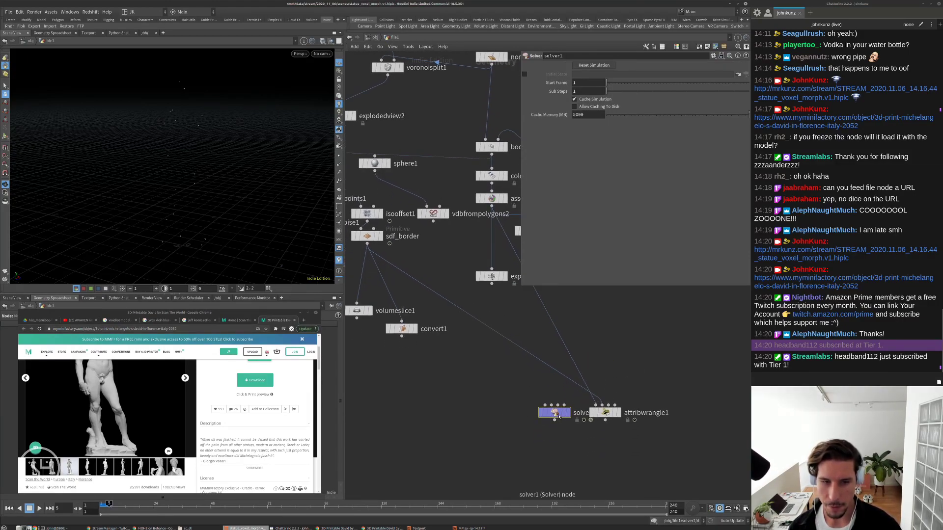
middle_click_drag(398, 311, 451, 340)
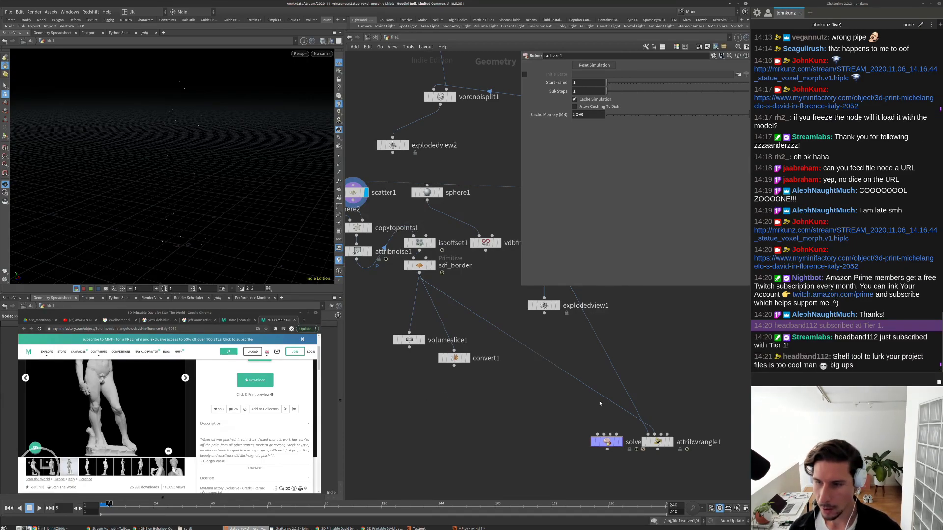
middle_click_drag(590, 403, 569, 407)
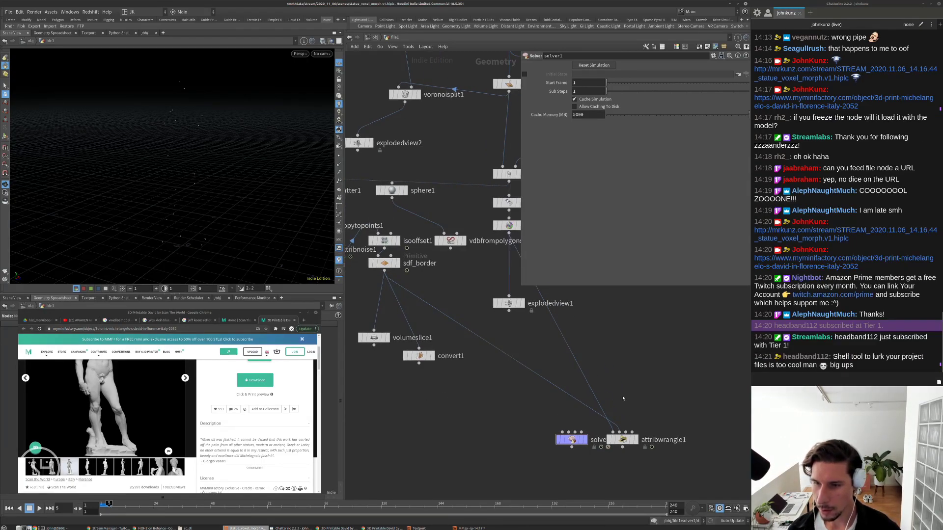
middle_click_drag(623, 397, 627, 378)
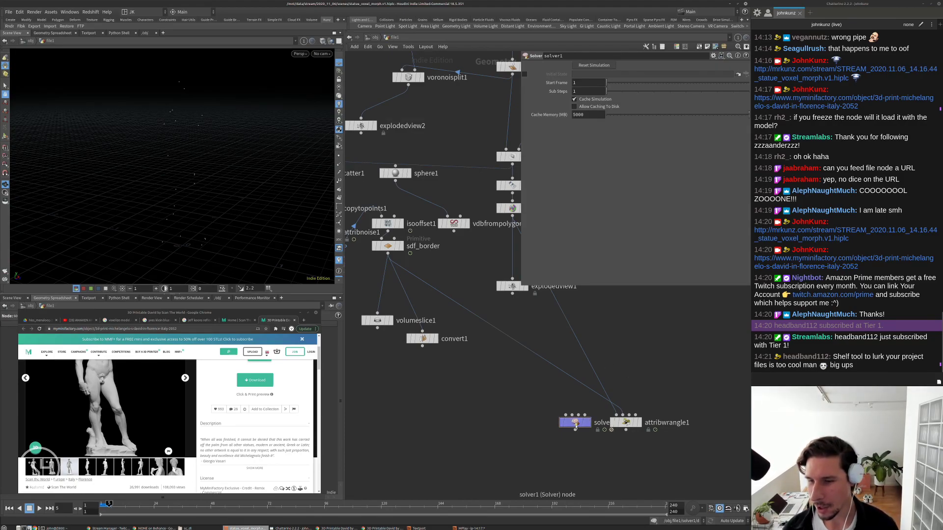
left_click_drag(575, 423, 653, 370)
middle_click_drag(652, 336, 638, 369)
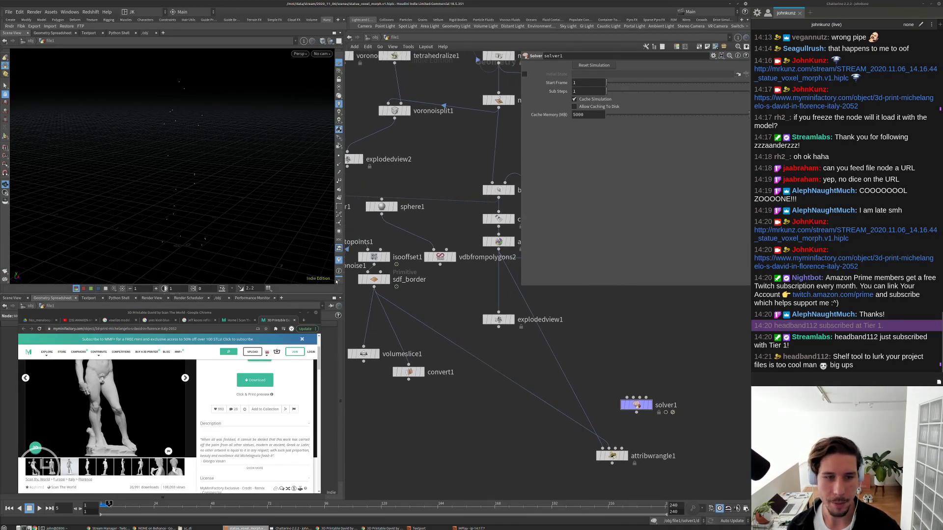
Examine the border settings of the sdf_border node and its connection to attribwrangle1.
left_click(374, 279)
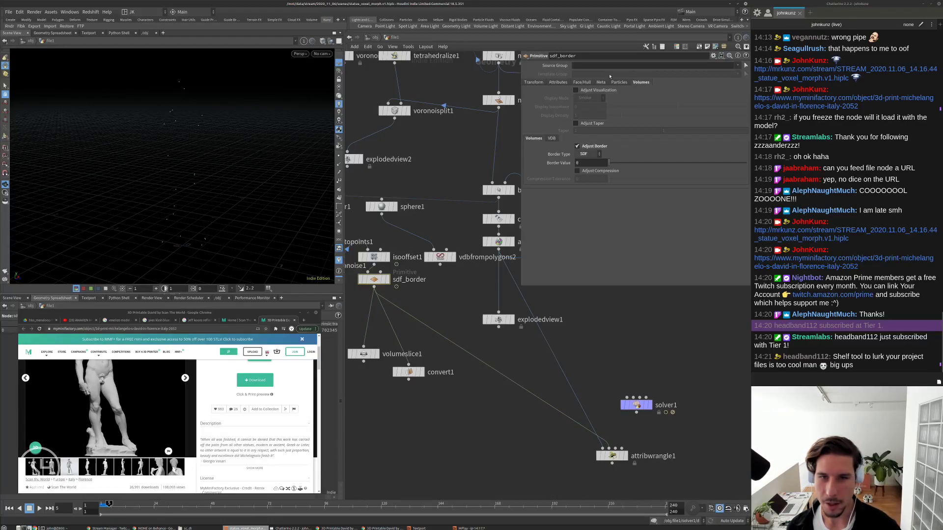
middle_click_drag(625, 330, 607, 299)
middle_click_drag(591, 340, 586, 329)
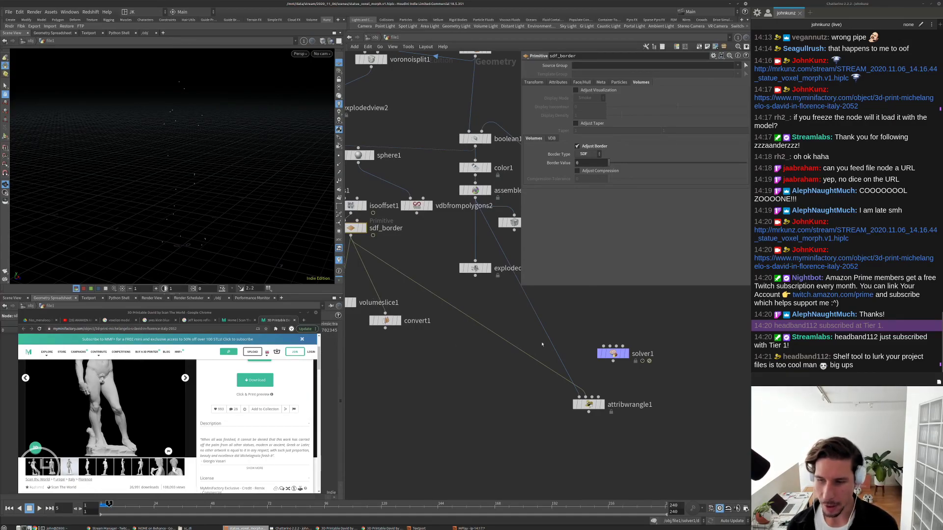
scroll(535, 390, "up", 3)
scroll(539, 374, "down", 3)
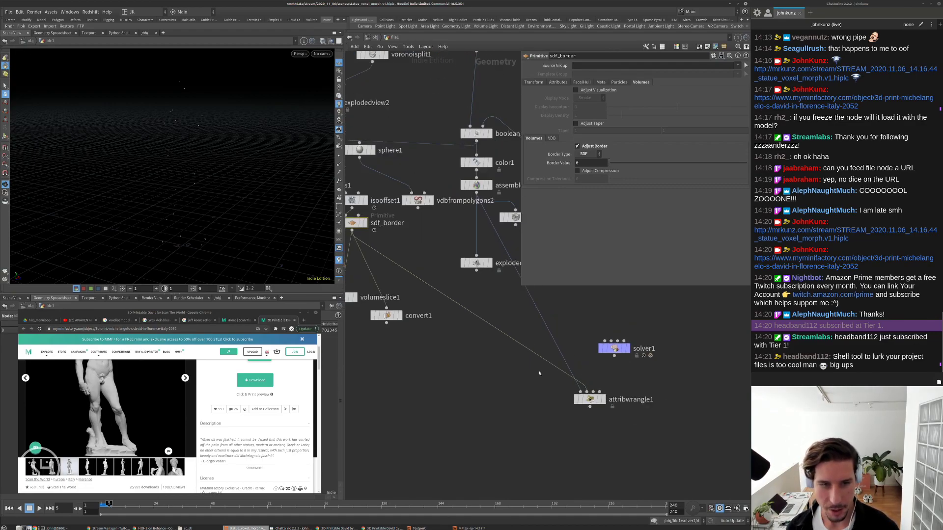
middle_click_drag(542, 363, 537, 342)
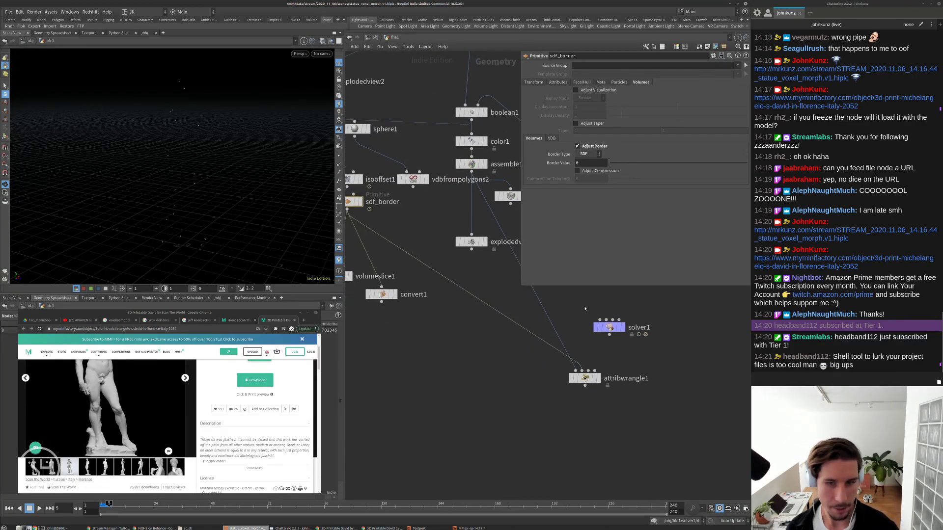
Insert solver1 on the wire from assemble1 to attribwrangle1 and make it the displayed node.
left_click_drag(609, 327, 628, 335)
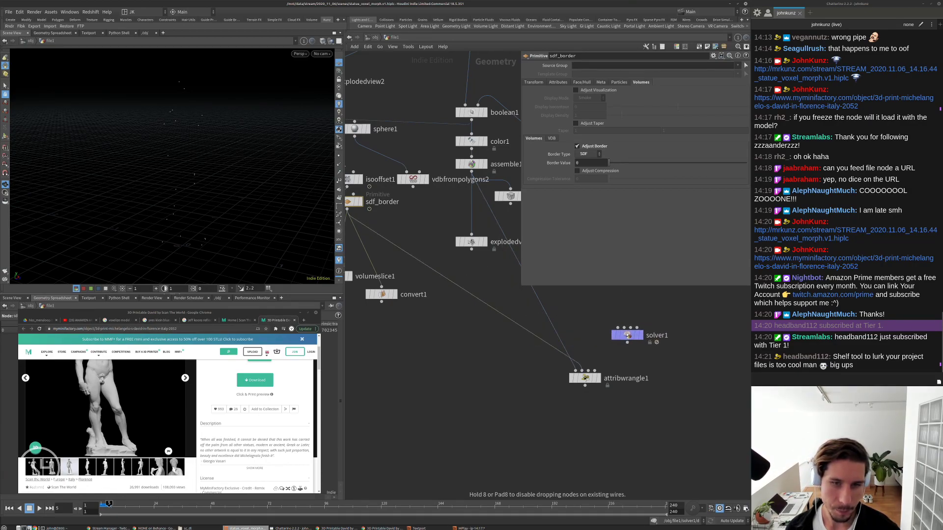
middle_click_drag(541, 274, 507, 293)
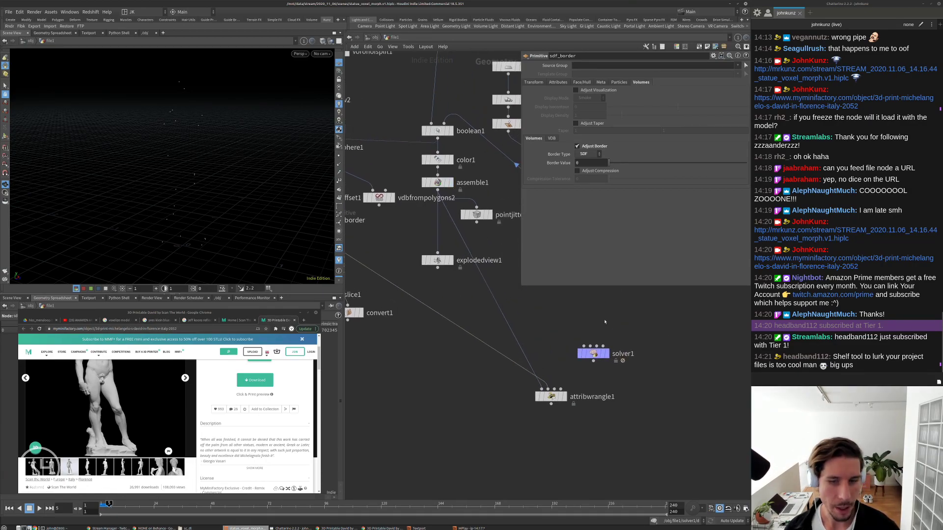
left_click_drag(614, 355, 534, 338)
left_click(534, 337)
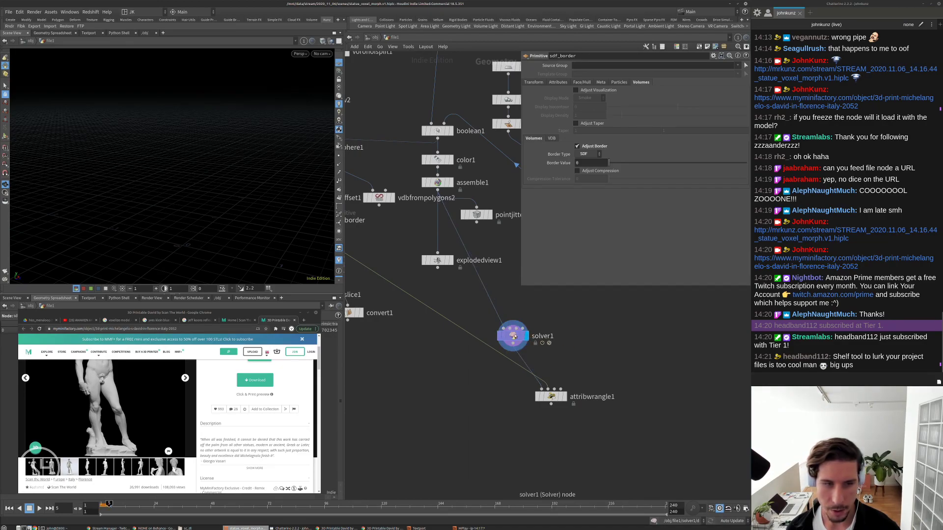
Connect the output of sdf_border to the second input of solver1.
middle_click_drag(342, 234, 439, 294)
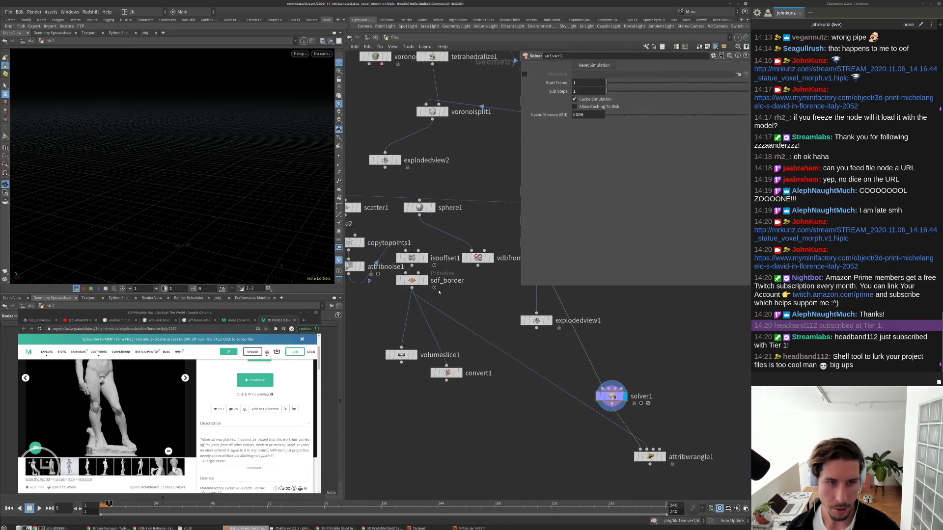
left_click_drag(412, 288, 608, 389)
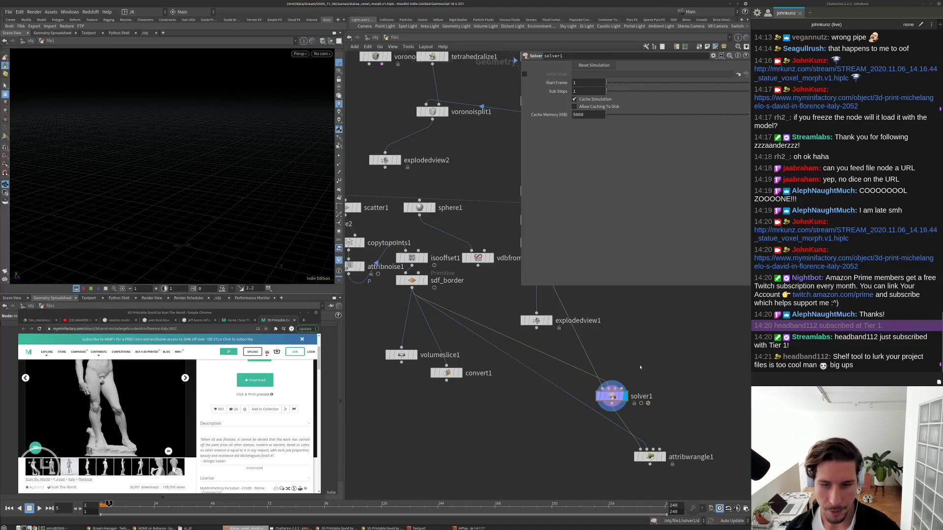
middle_click_drag(660, 373, 636, 370)
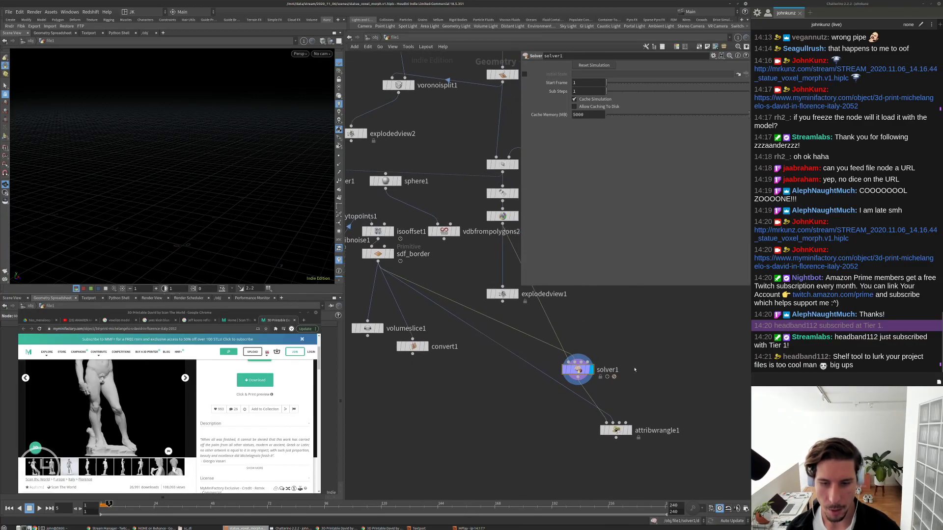
Move attribwrangle1 out of the main network and into the network inside solver1.
left_click_drag(616, 430, 565, 432)
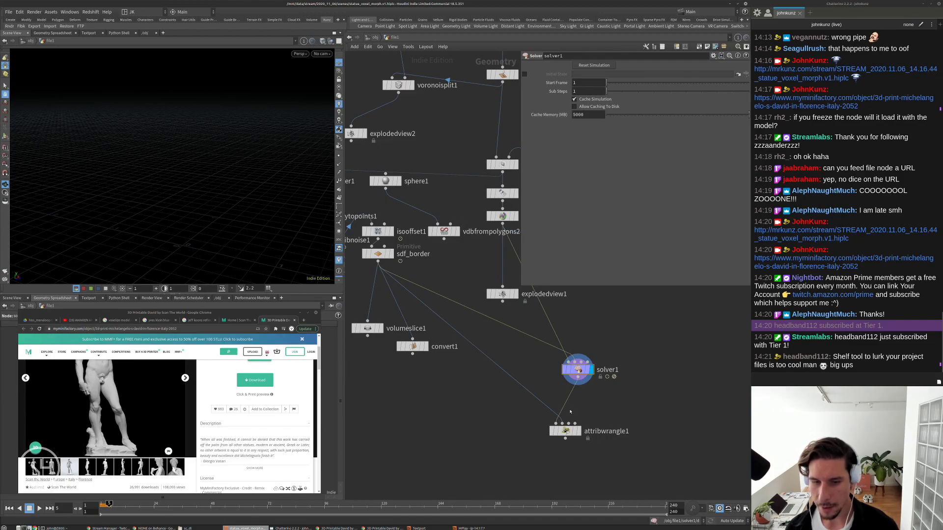
left_click(567, 431)
key("ctrl+x")
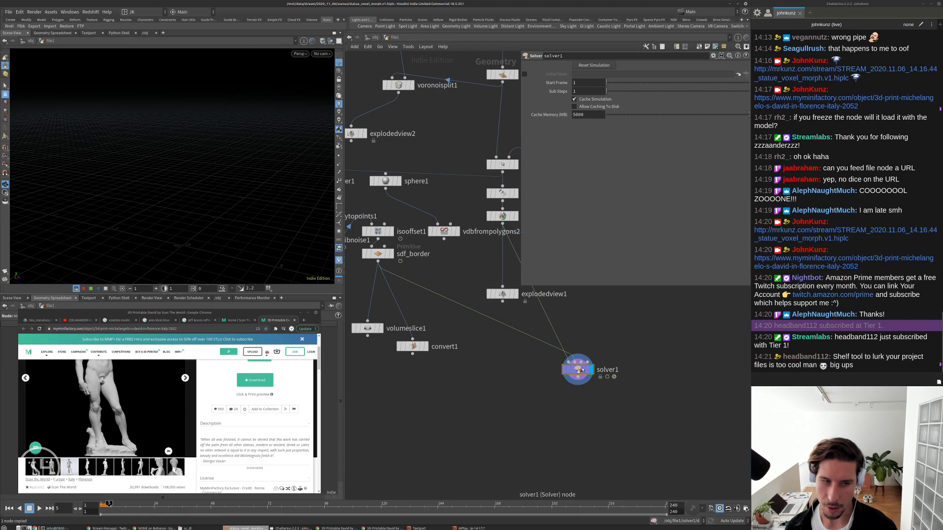
double_click(578, 369)
key("ctrl+v")
Wire Prev_Frame into the wrangle's first input and Input_2 into its second input, and display the wrangle.
middle_click_drag(508, 365, 493, 393)
mouse_move(493, 392)
left_mouse_down()
mouse_move(461, 364)
mouse_move(429, 299)
left_mouse_up()
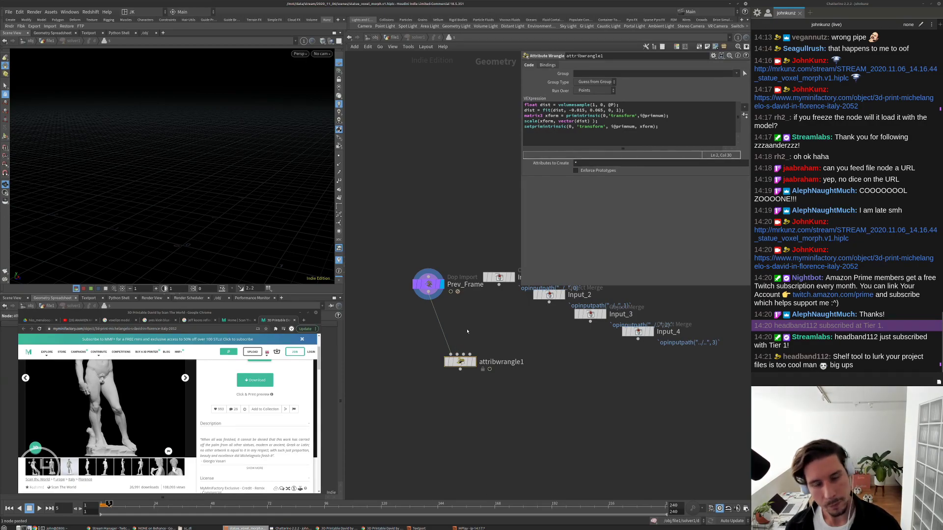
middle_click_drag(468, 330, 451, 372)
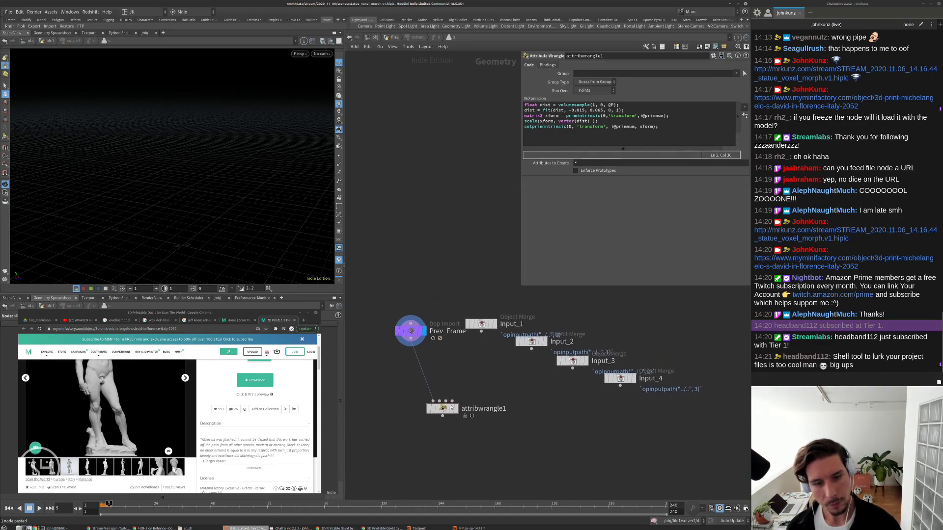
left_click_drag(439, 401, 531, 348)
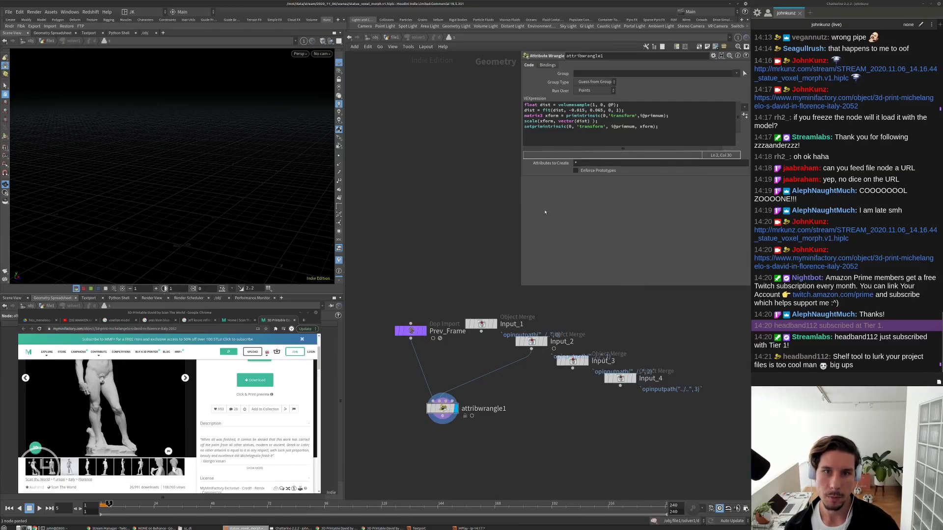
Add an empty first line to the wrangle's code and turn the float dist declaration into the attribute f@dist.
left_click(524, 105)
key("Return")
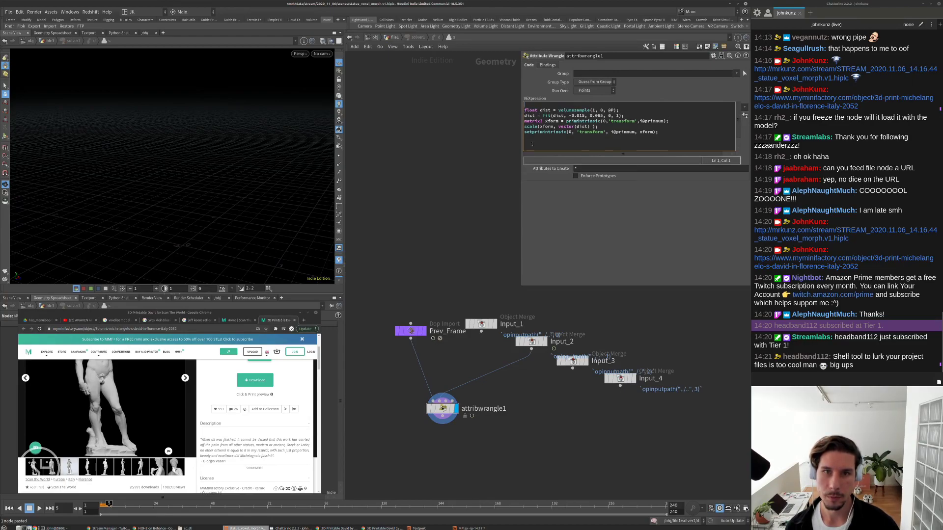
left_click_drag(538, 110, 518, 110)
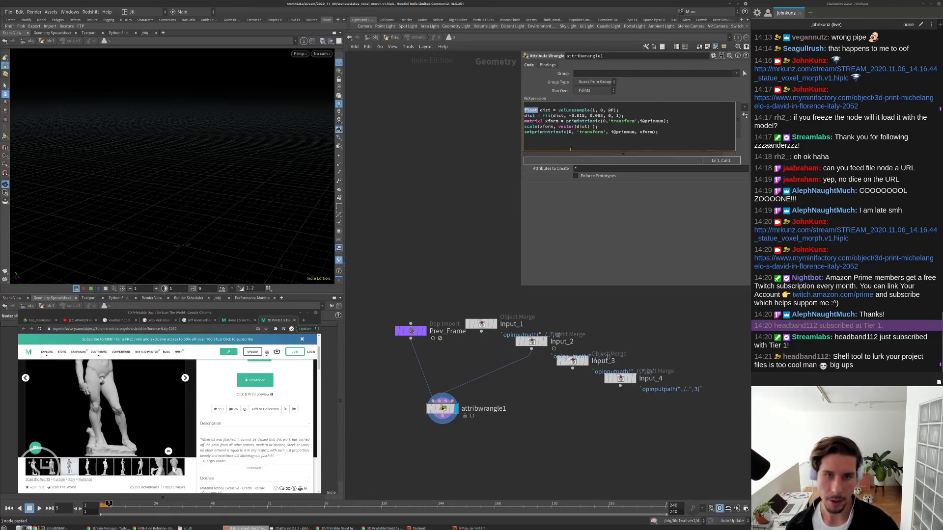
type("f@")
key("Delete")
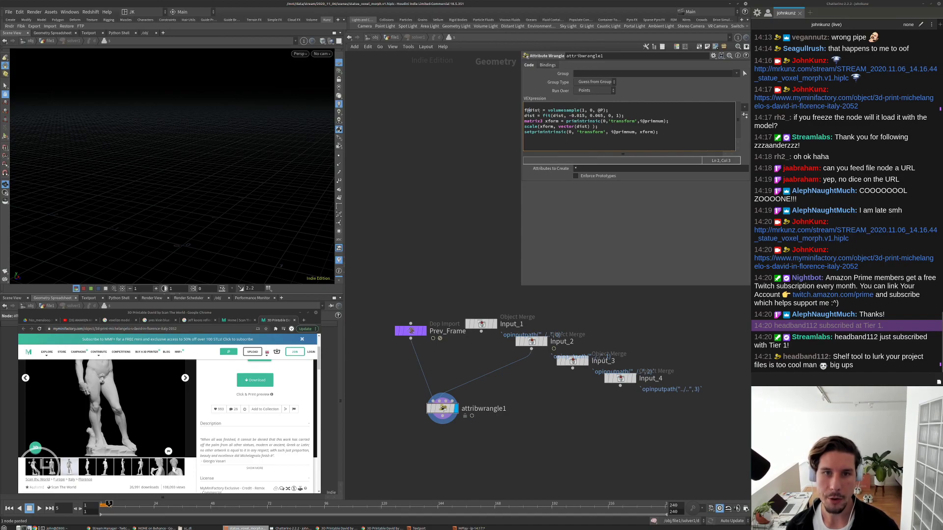
Replace the remaining dist references in the fit and scale lines with f@dist.
left_click_drag(540, 110, 525, 111)
key("ctrl+c")
double_click(530, 116)
key("ctrl+v")
double_click(565, 116)
key("ctrl+v")
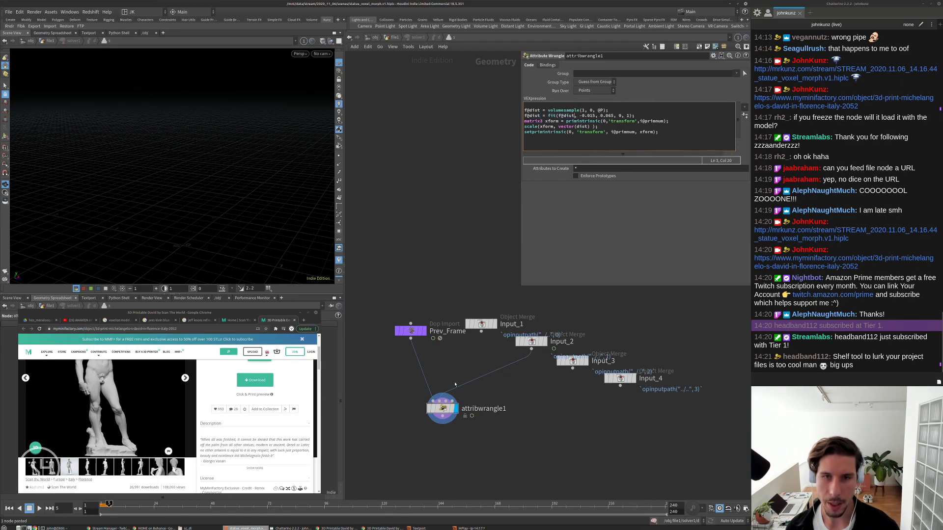
double_click(585, 127)
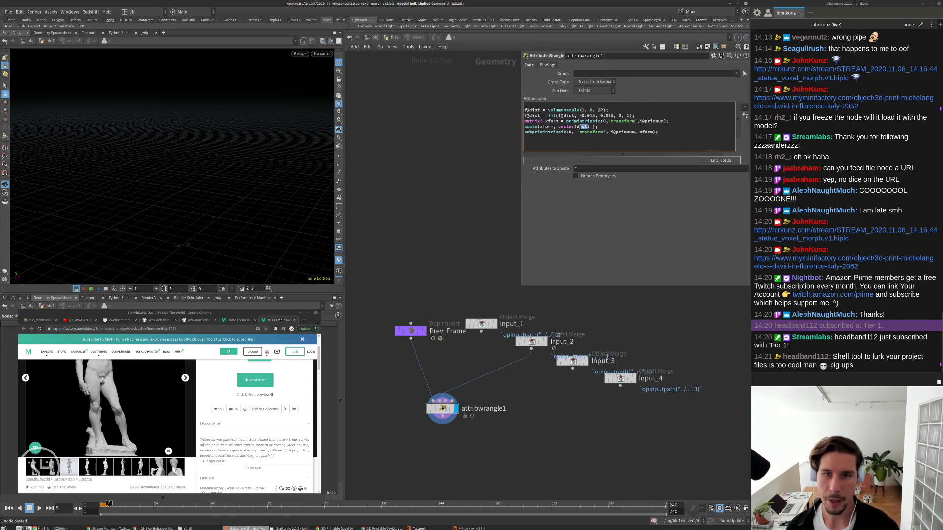
key("ctrl+v")
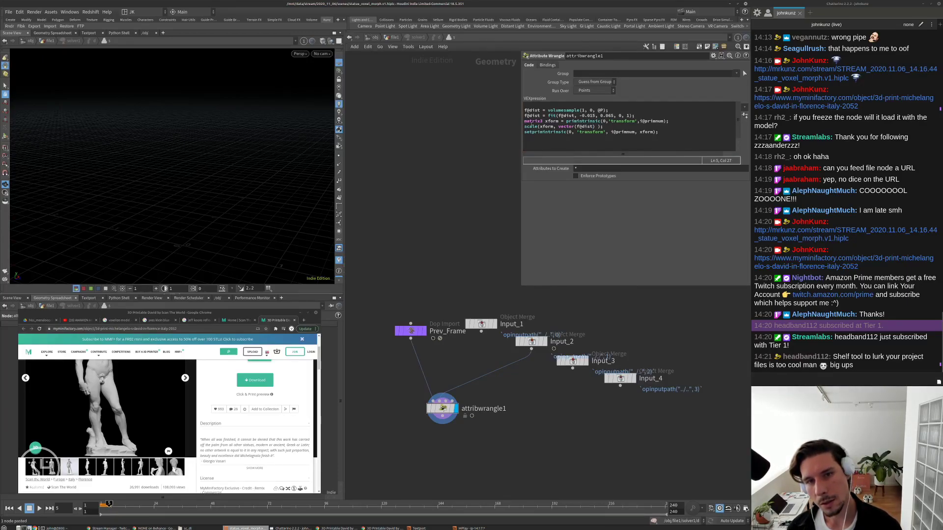
Store the fit result in a new variable, float uni_scale, and use uni_scale as the vector in the scale call.
left_click_drag(541, 116, 524, 116)
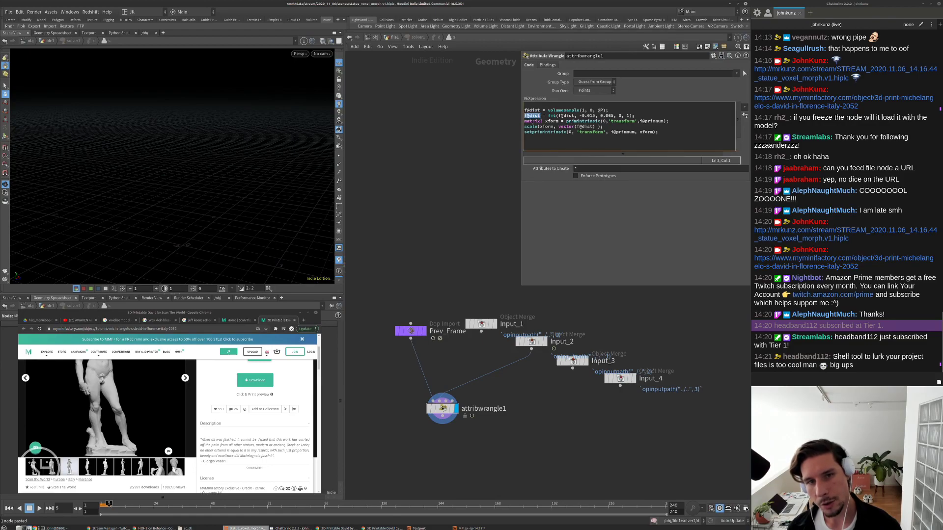
type("float")
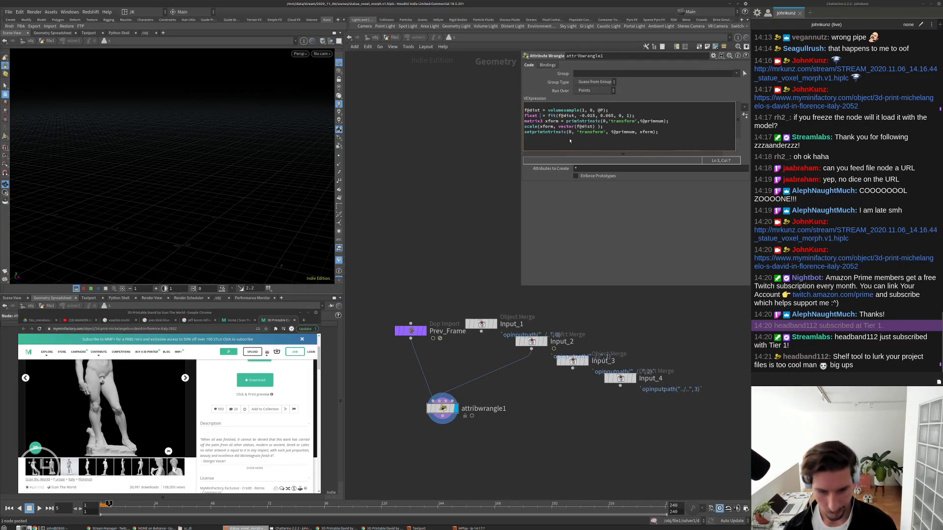
type("uni")
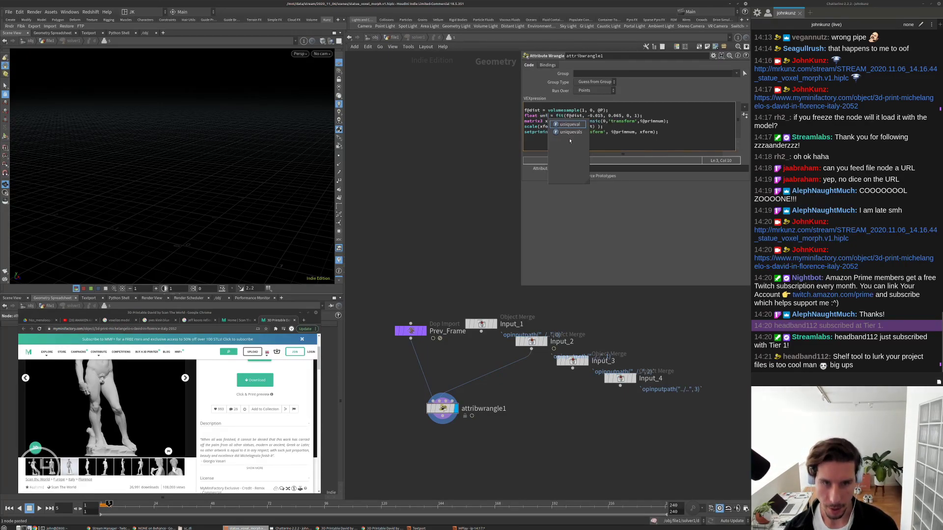
type("_scale")
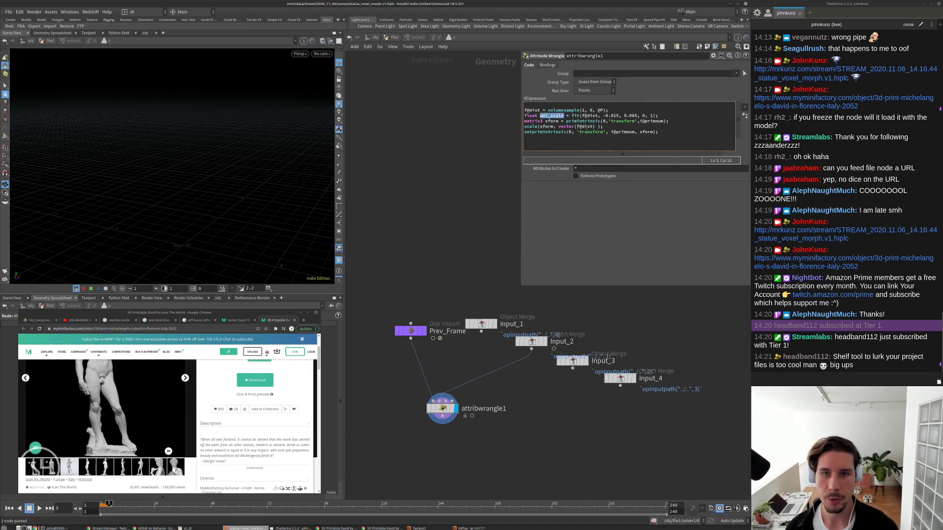
left_click_drag(593, 127, 576, 126)
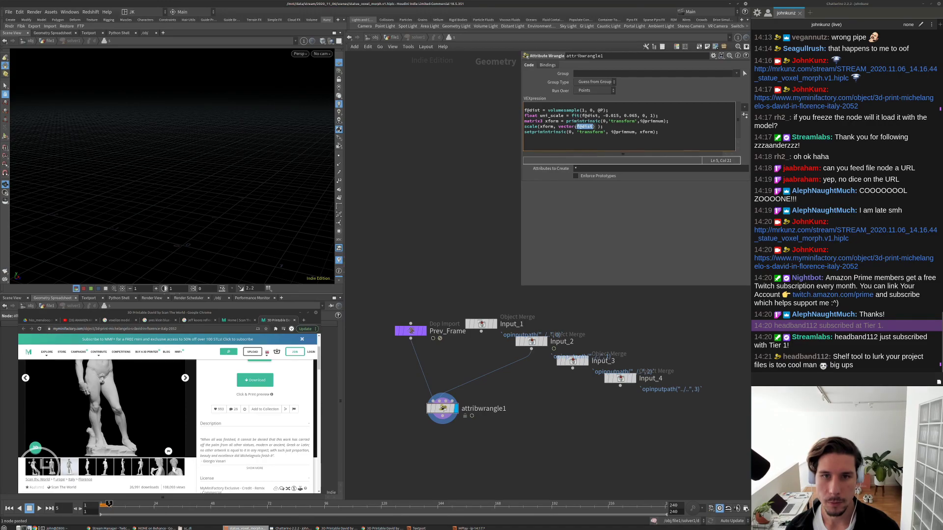
key("ctrl+v")
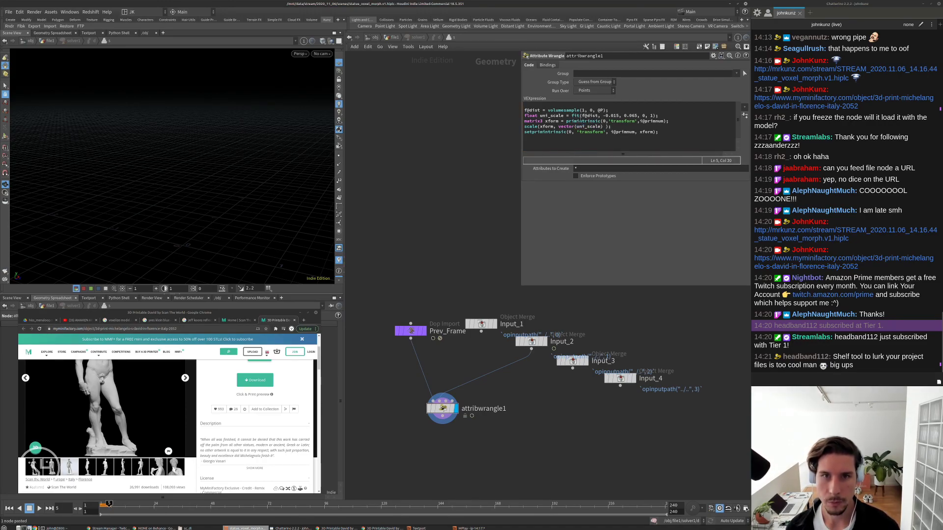
Move attribwrangle1 slightly further below the solver's input nodes.
left_click_drag(541, 110, 515, 112)
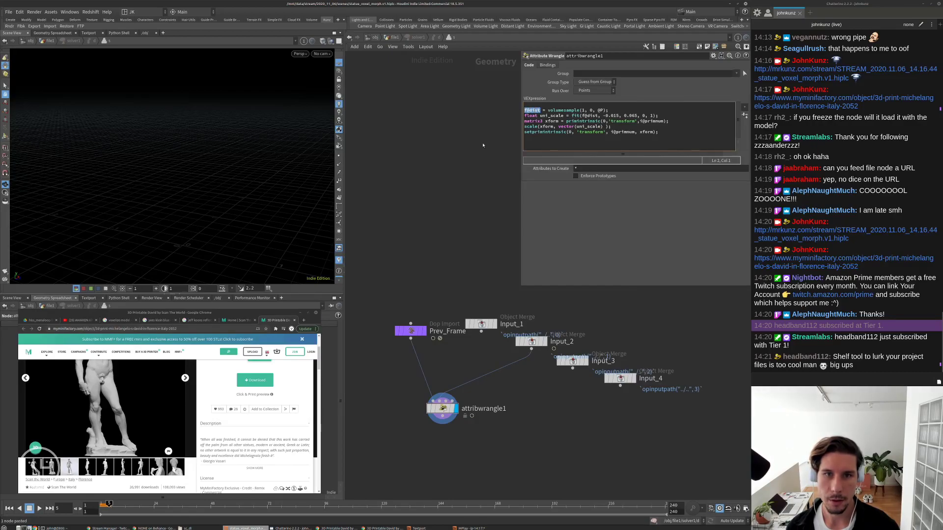
middle_click_drag(438, 294, 426, 259)
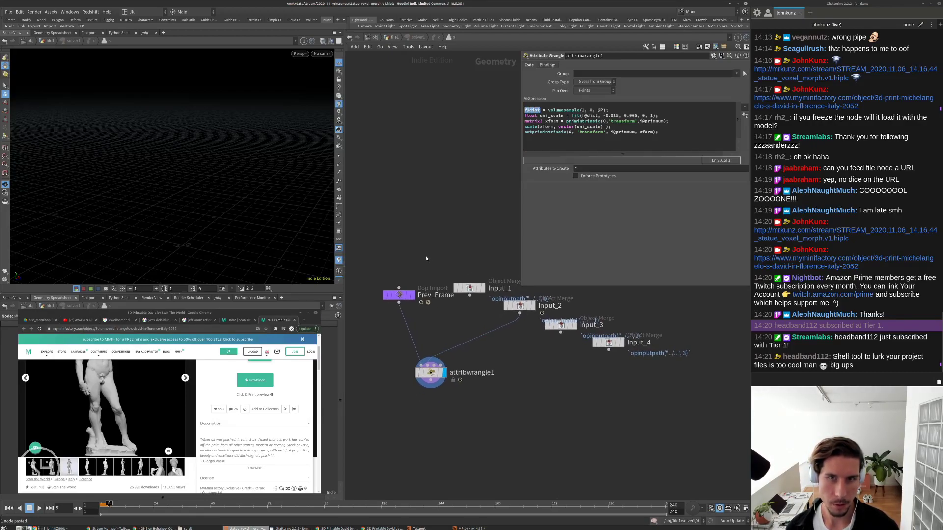
left_click_drag(431, 373, 447, 394)
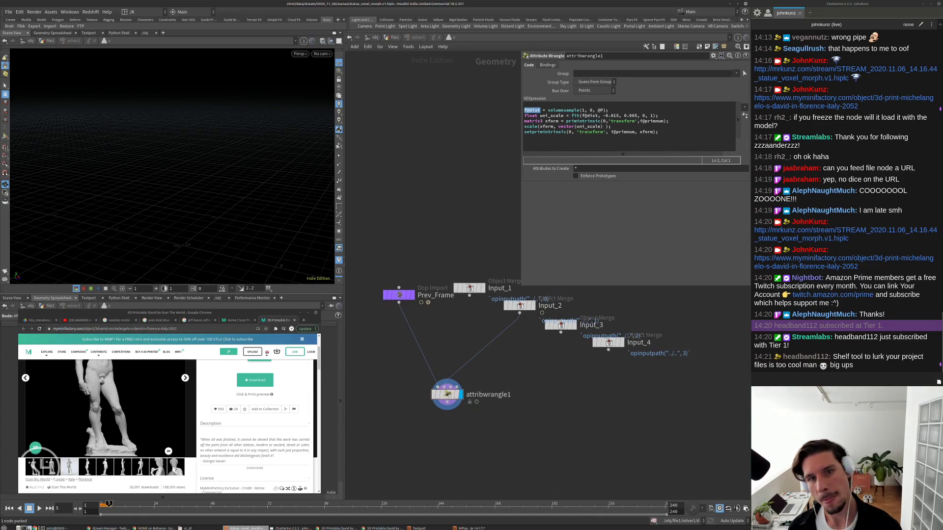
left_click(548, 111)
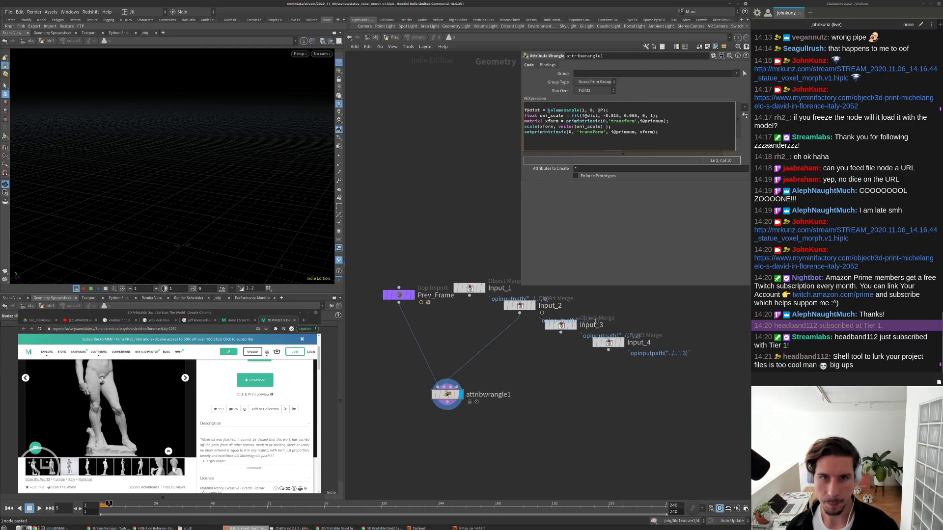
middle_click_drag(482, 236, 466, 225)
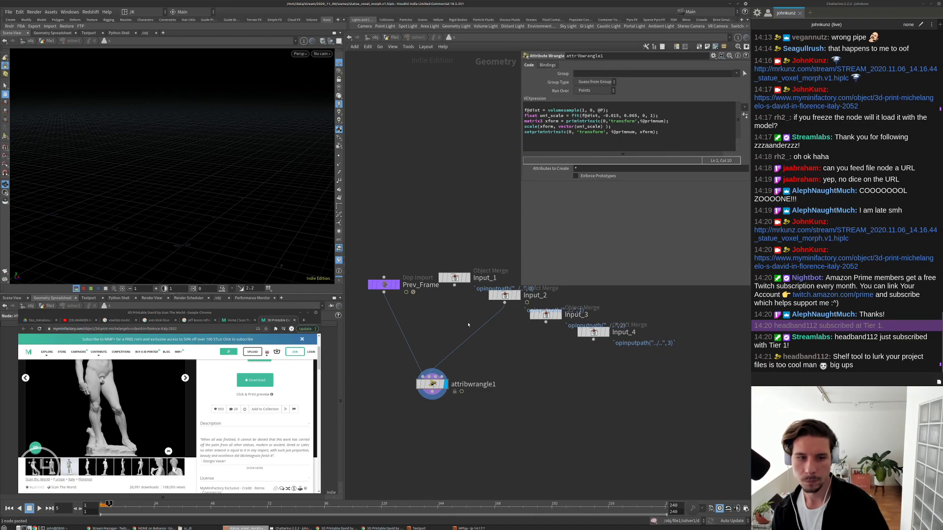
Rewire the wrangle's first input so that it comes from Input_1 instead of Prev_Frame.
left_click(433, 399)
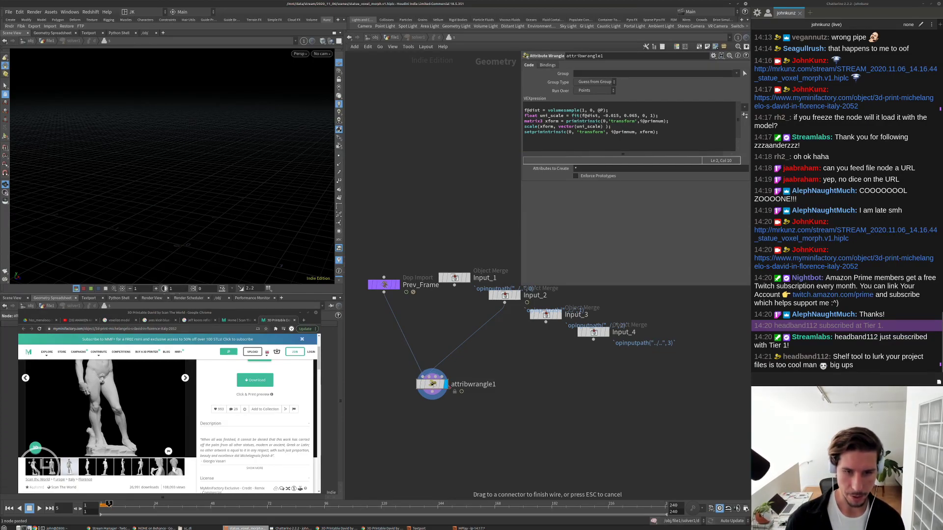
left_click_drag(449, 388, 442, 390)
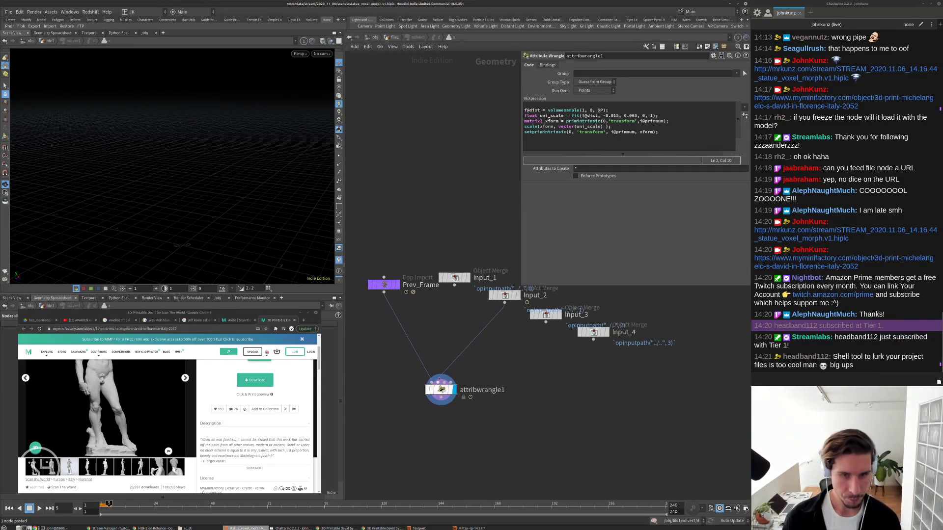
left_click(432, 377)
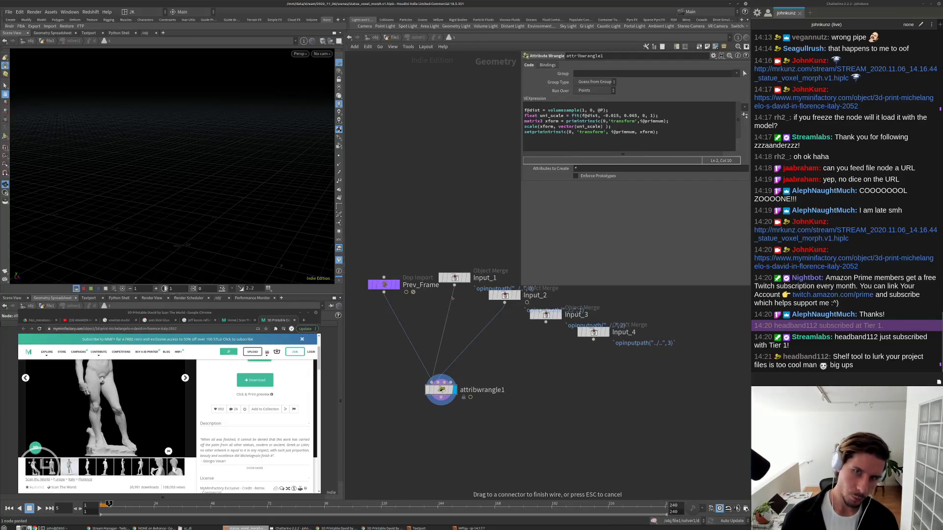
left_click(453, 299)
middle_click_drag(429, 322, 425, 309)
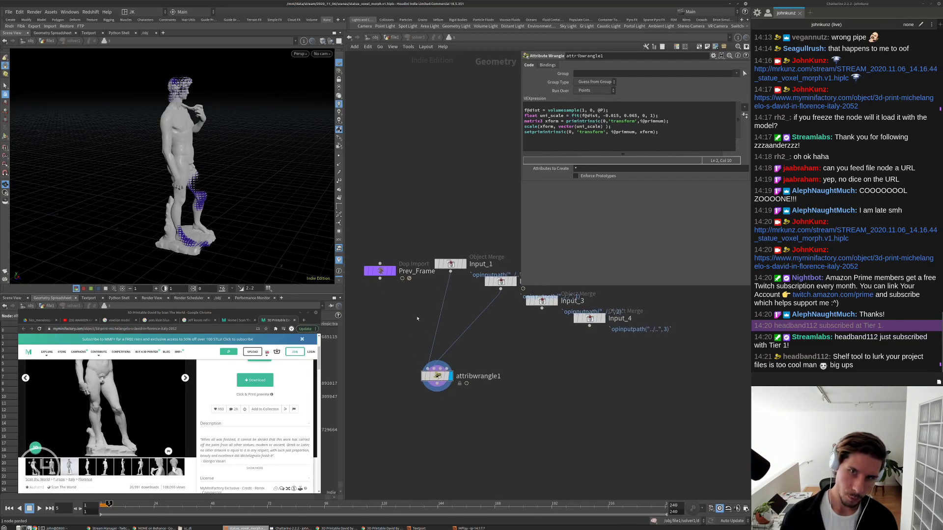
Connect Prev_Frame to a free input of attribwrangle1 and place Prev_Frame just beside the wrangle.
left_click_drag(440, 379, 382, 272)
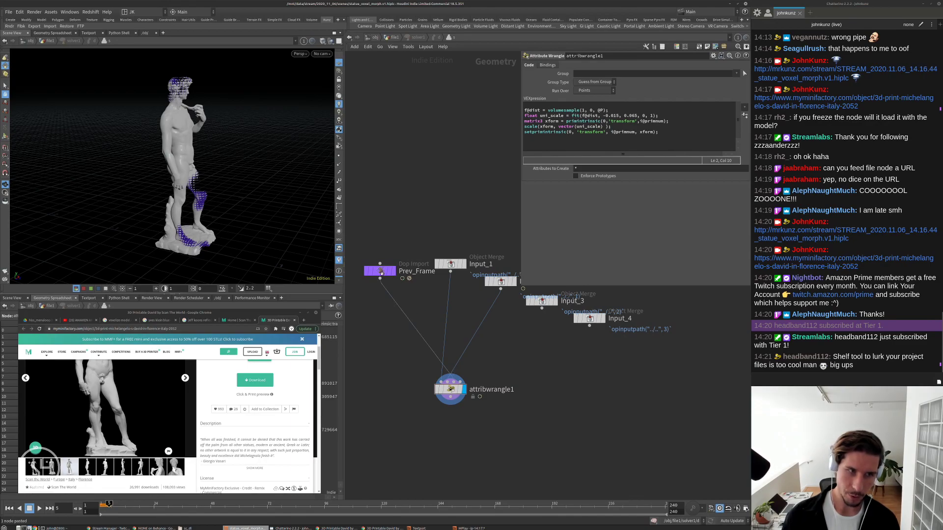
middle_click_drag(375, 315, 386, 296)
left_click_drag(392, 251, 520, 349)
middle_click_drag(512, 401, 486, 382)
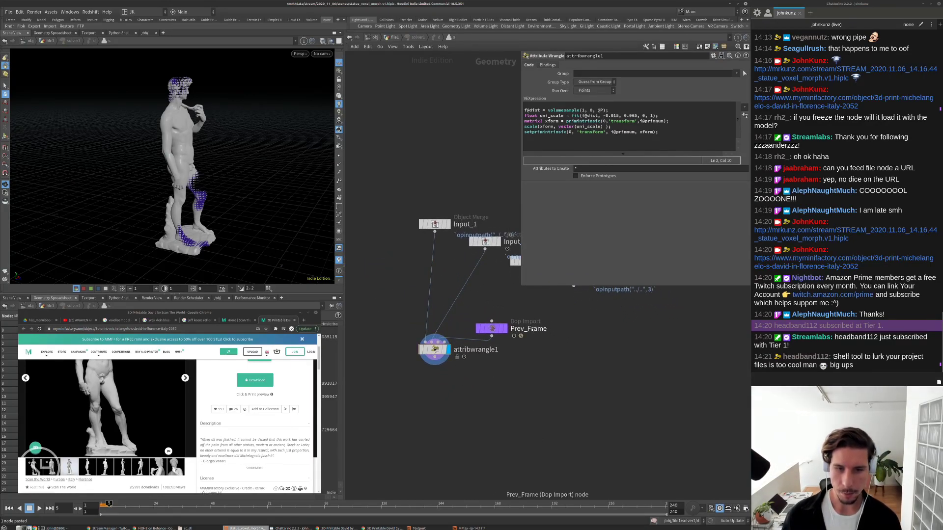
left_click(543, 110)
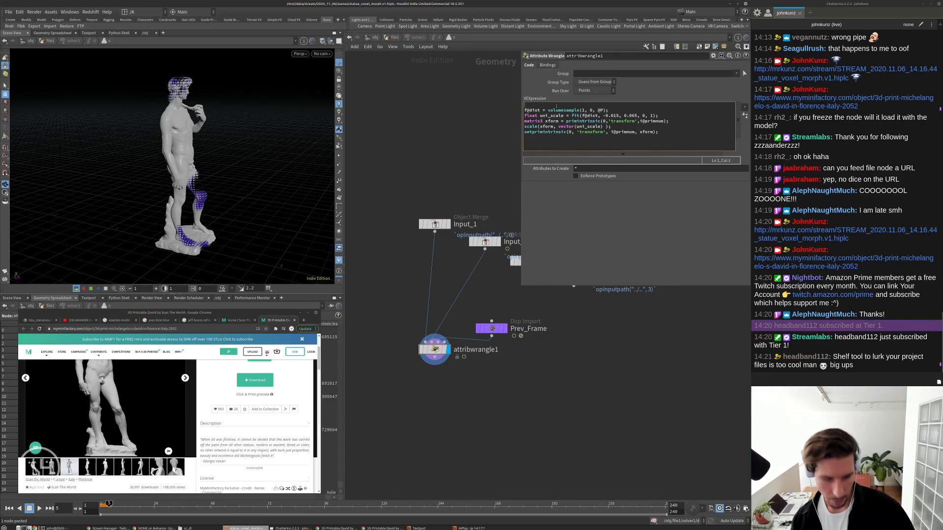
type("loat prev")
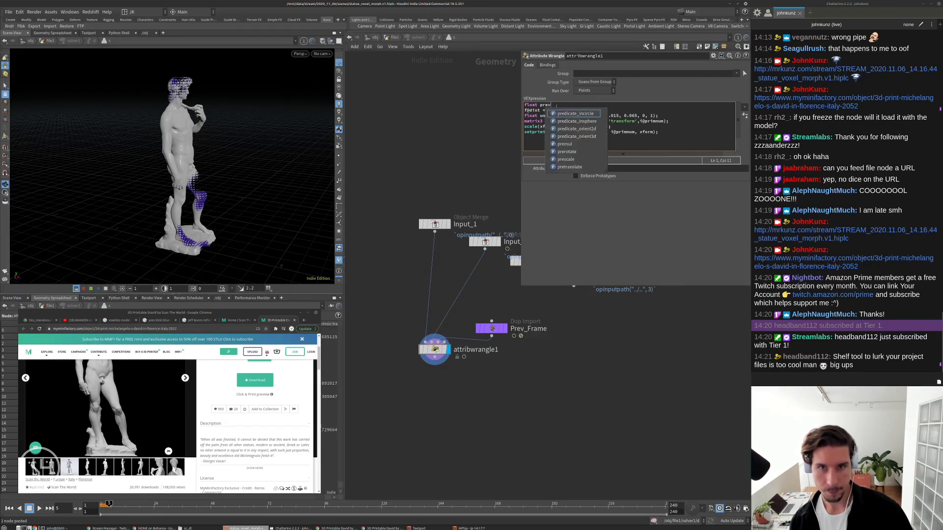
key("Escape")
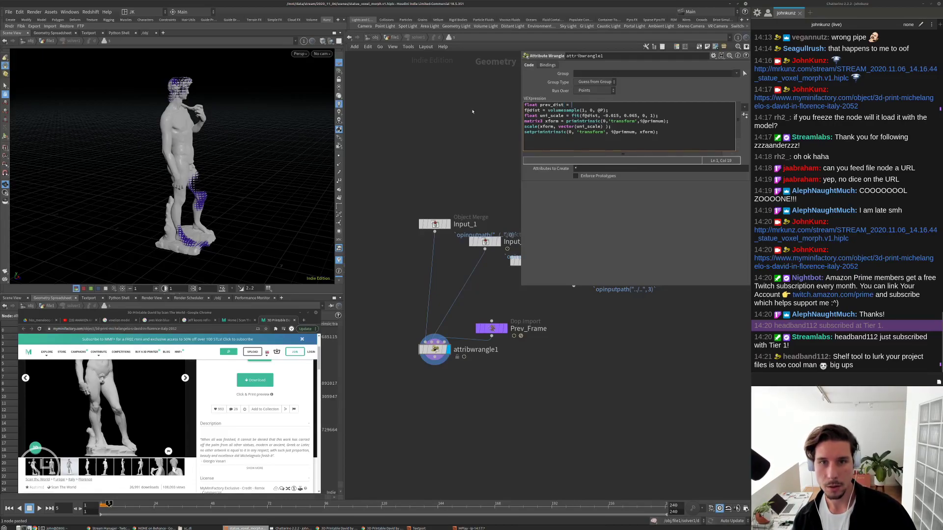
type("opinput2")
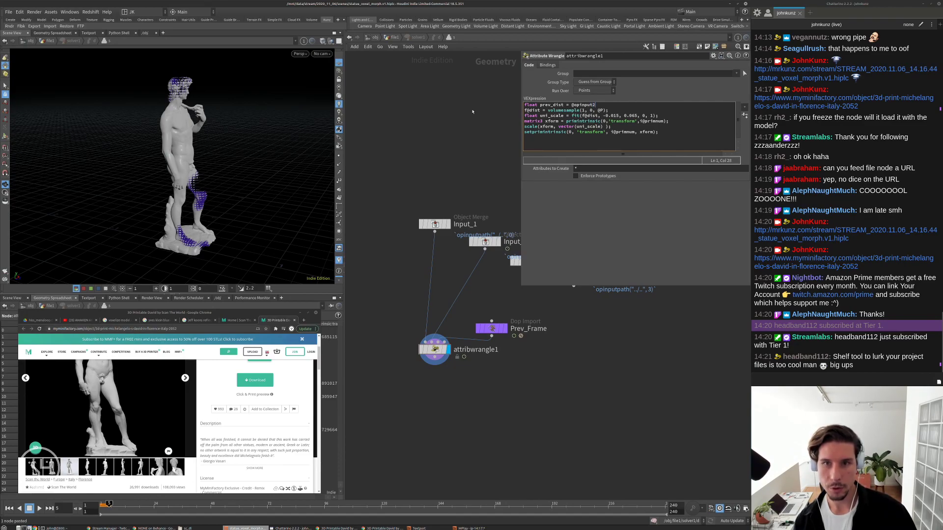
type("dist;")
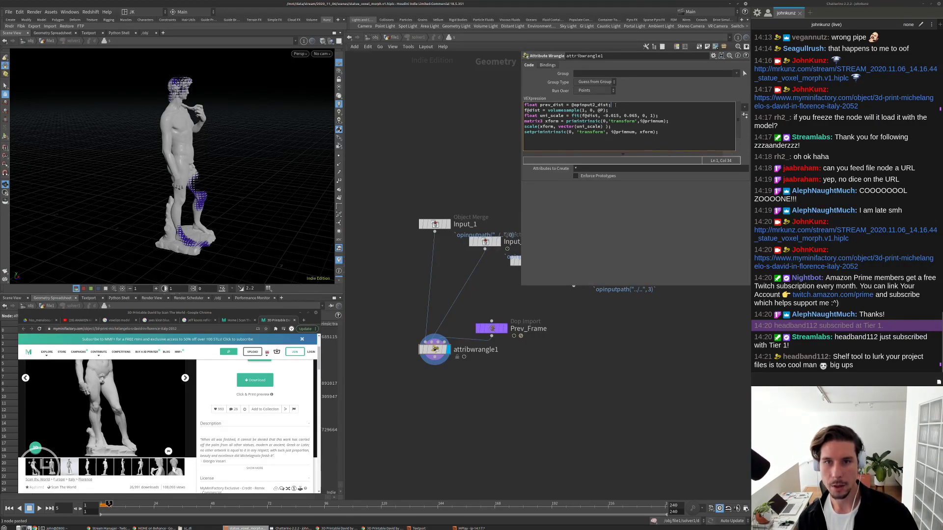
double_click(549, 106)
left_click(627, 104)
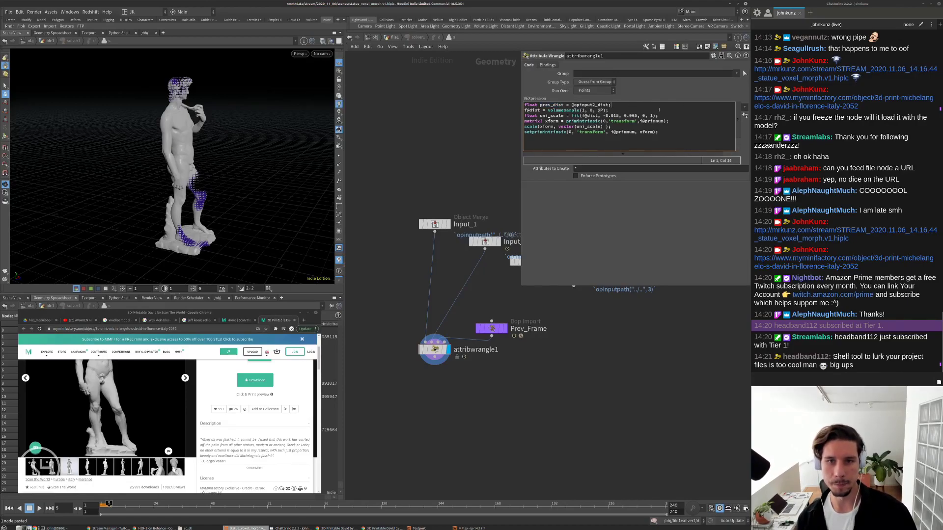
Below the volumesample line, add a new line that assigns f@dist from an empty lerp() call.
left_click_drag(541, 110, 524, 110)
key("ctrl+c")
left_click(613, 110)
key("Return")
key("ctrl+v")
type("= le")
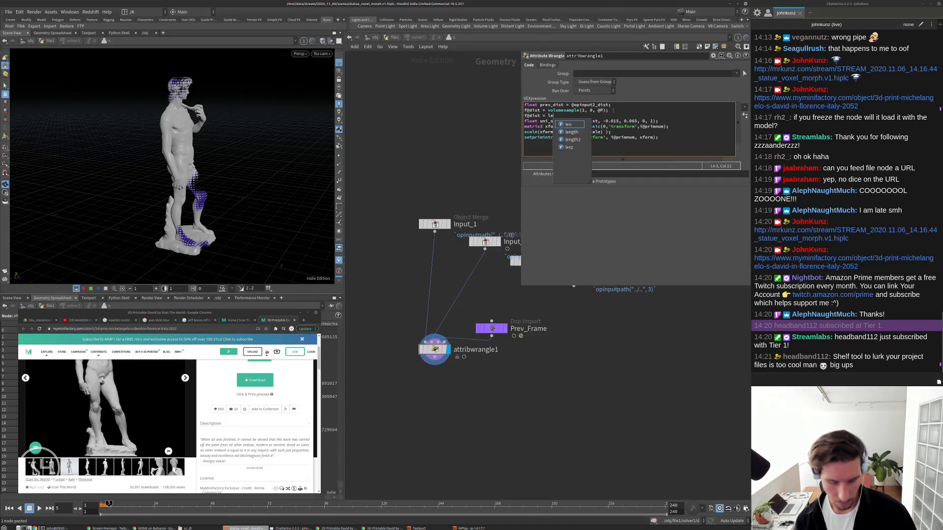
type("rp();")
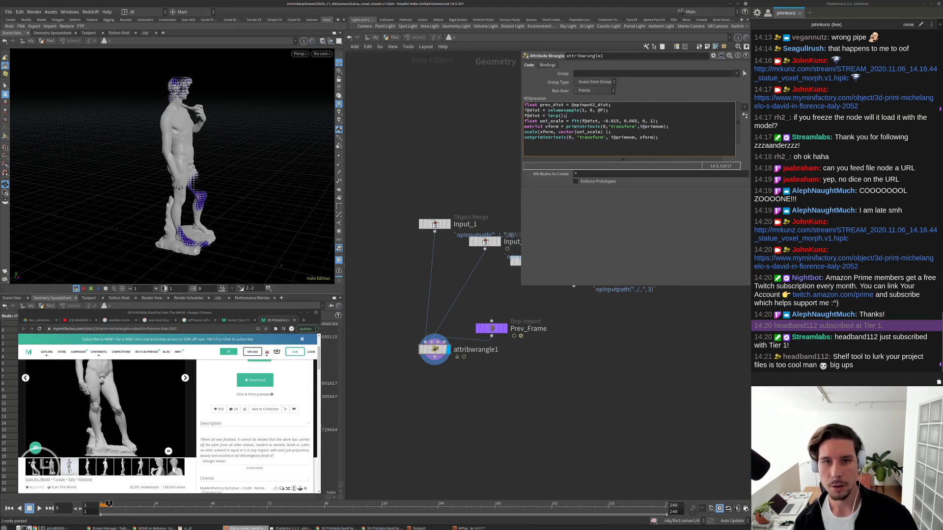
Fill in f@dist and prev_dist as the first two arguments of the lerp call.
left_click_drag(541, 110, 523, 110)
key("ctrl+c")
left_click(561, 116)
key("ctrl+v")
double_click(558, 104)
left_click_drag(548, 111, 610, 111)
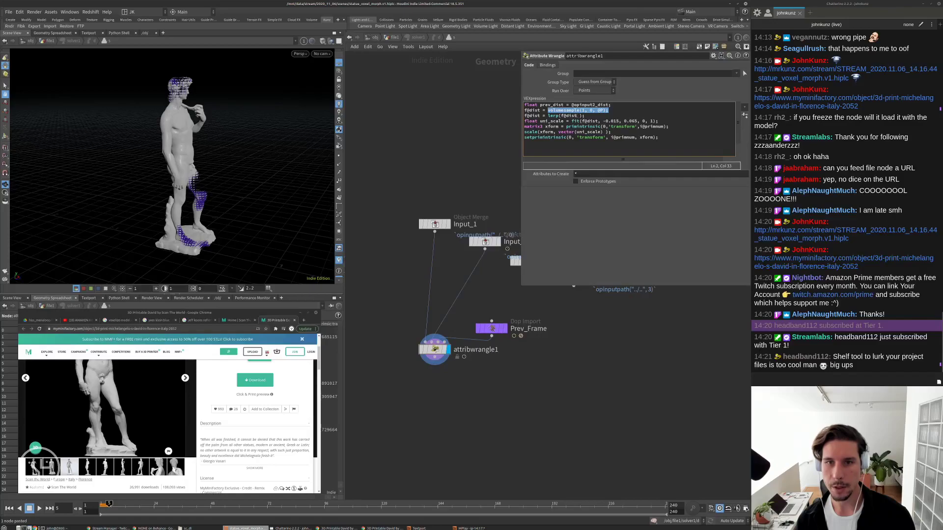
left_click(578, 116)
type(", prev_dist,")
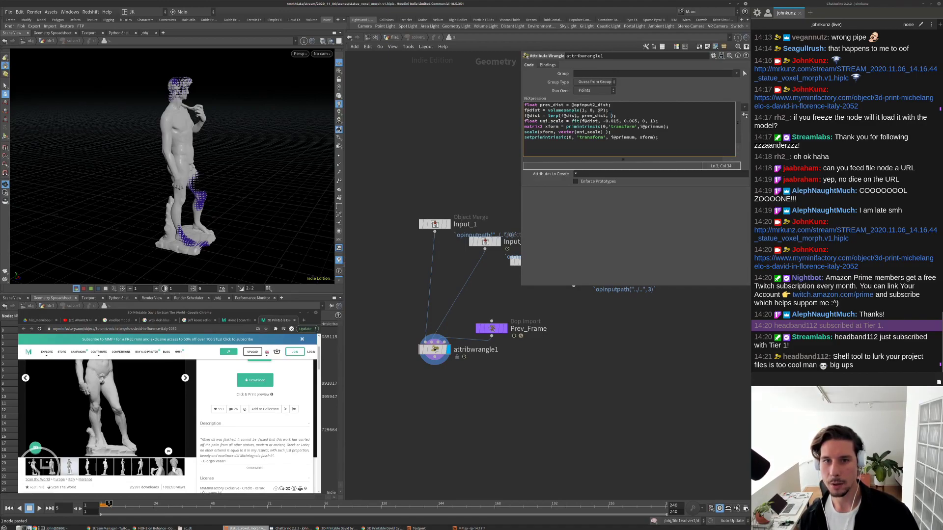
Set the lerp's blend amount to 0.85, apply the code and inspect the voxel statue up close.
left_click_drag(582, 116, 607, 116)
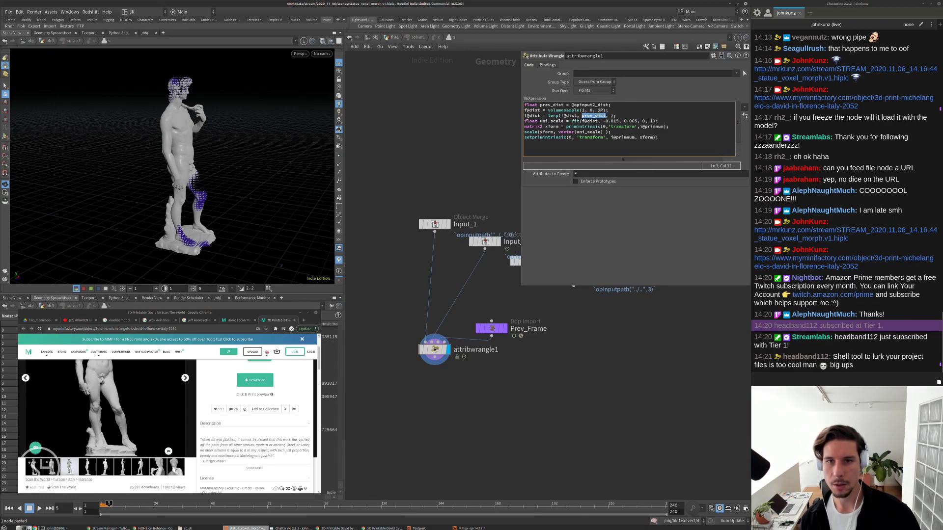
left_click(610, 116)
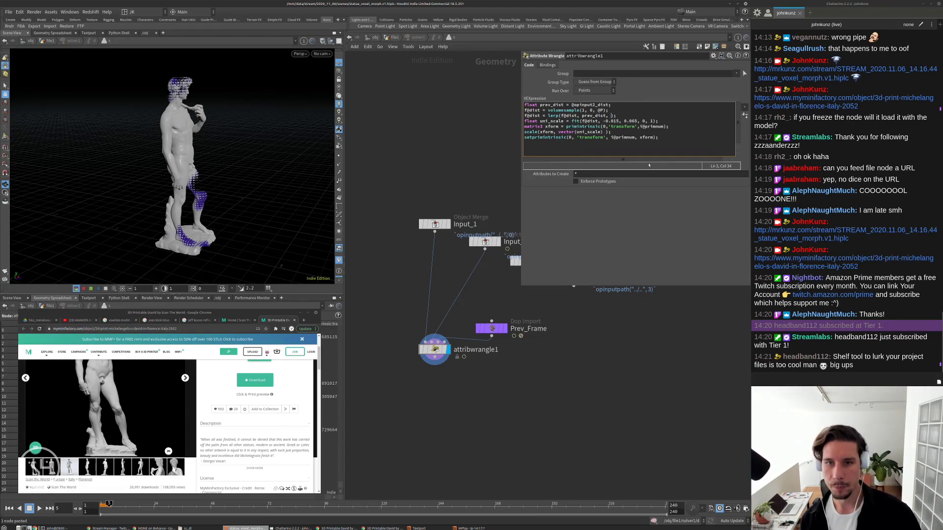
type(".5")
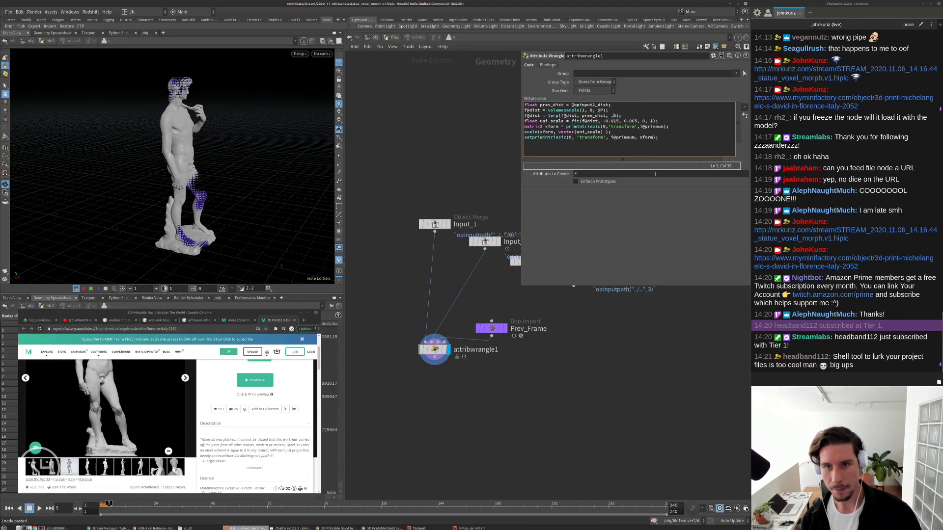
type("0")
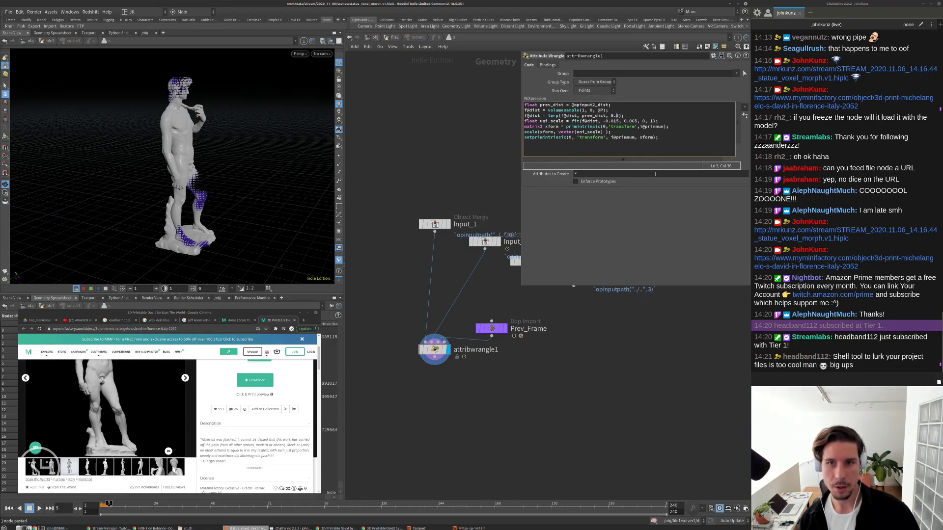
type("8")
left_click(642, 172)
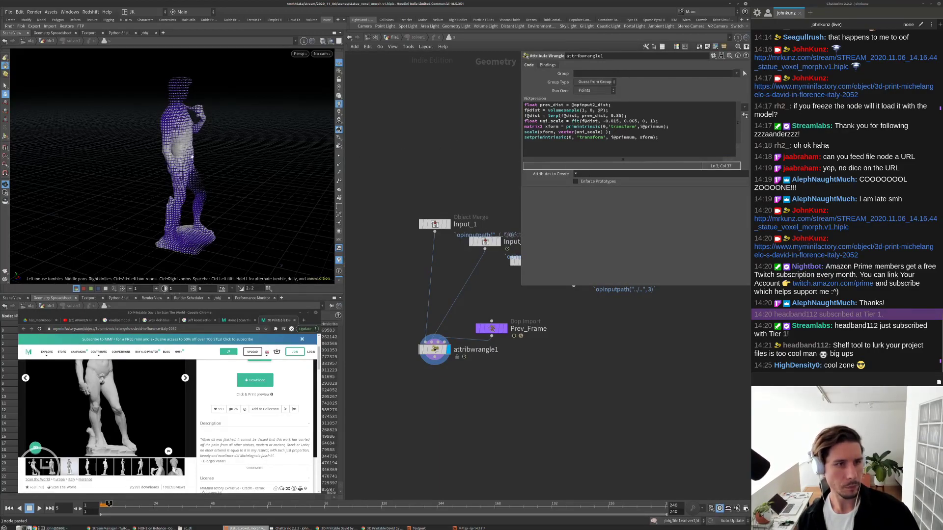
left_click_drag(185, 156, 221, 156)
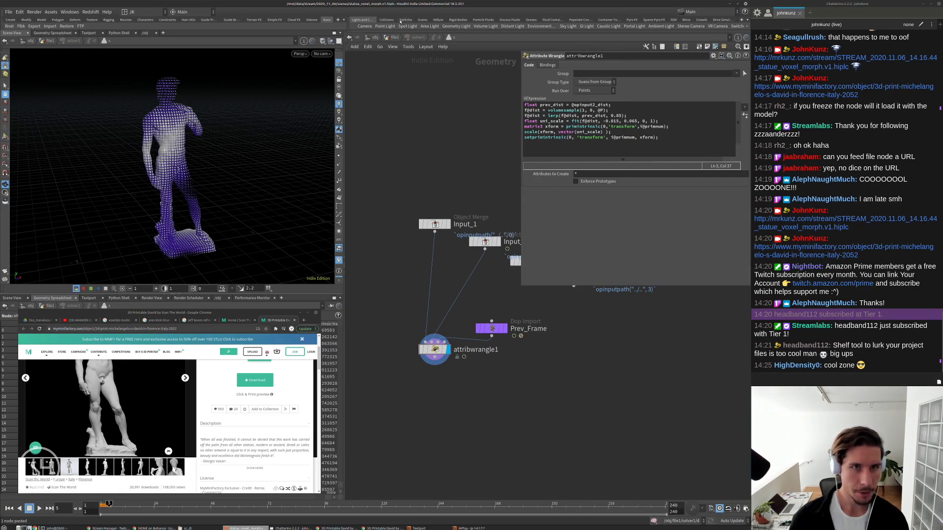
scroll(215, 133, "up", 4)
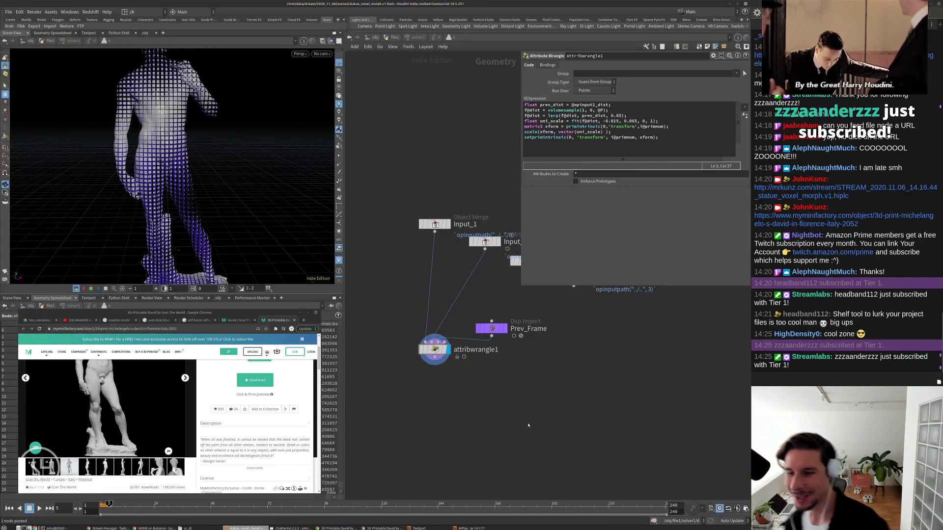
Tidy the solver network by moving Prev_Frame slightly up and closer to the wrangle, and attribwrangle1 slightly down.
middle_click_drag(486, 334, 484, 372)
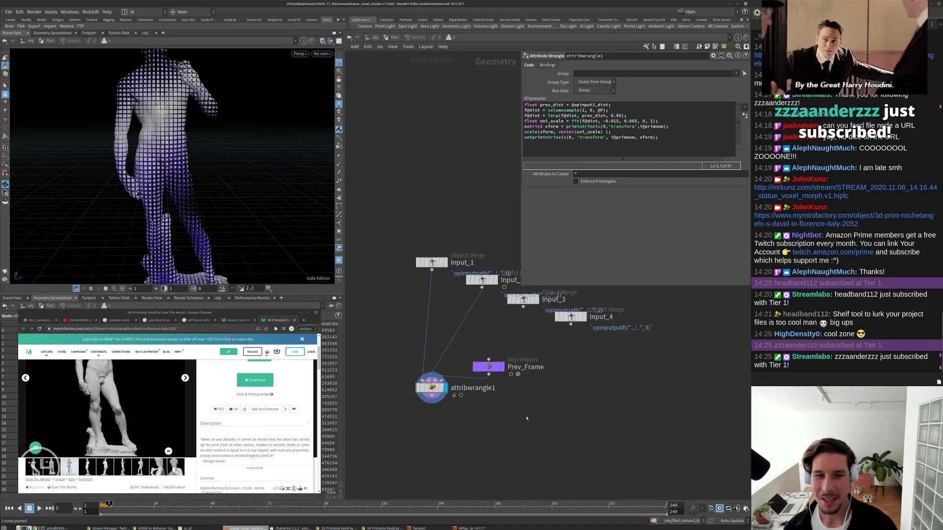
left_click_drag(484, 372, 477, 357)
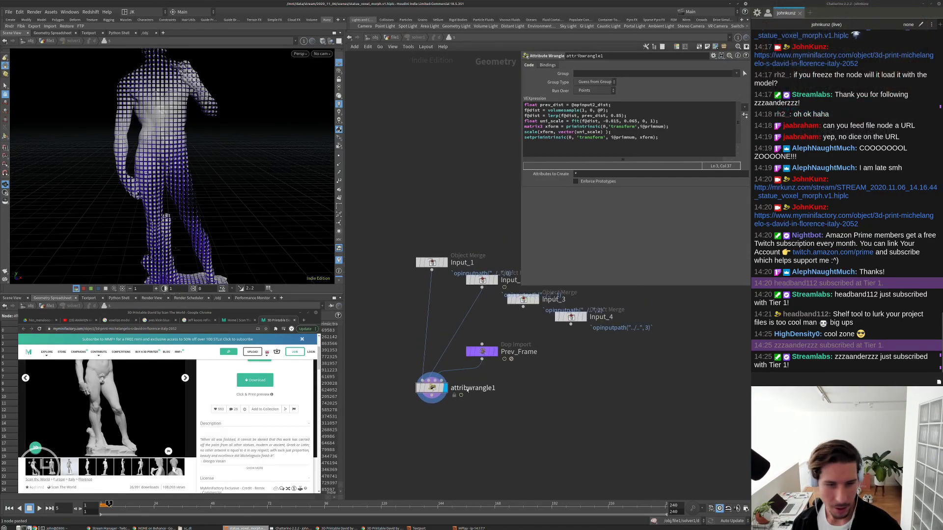
left_click_drag(442, 389, 442, 396)
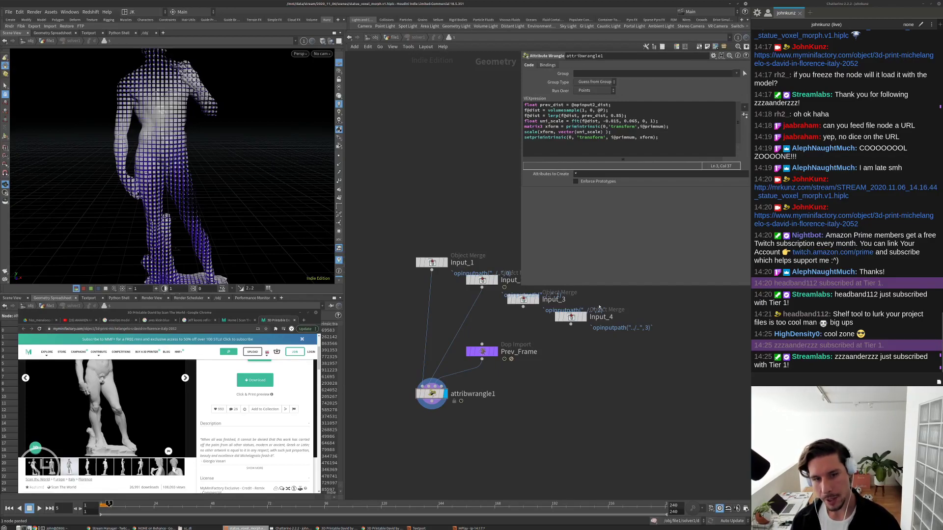
middle_click_drag(547, 415, 553, 395)
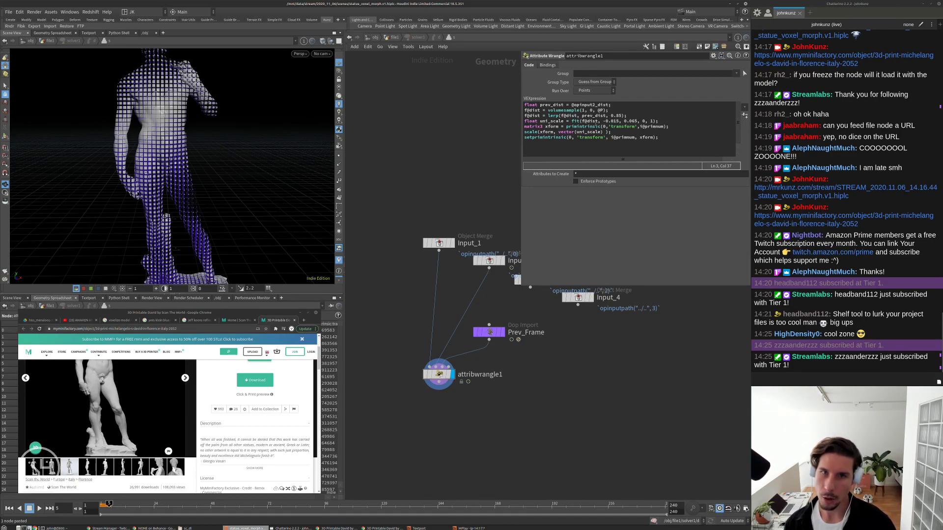
Make the lerp line conditional by adding if( f@Frame > 1 ) above it and indenting it beneath.
left_click(612, 111)
key("Return")
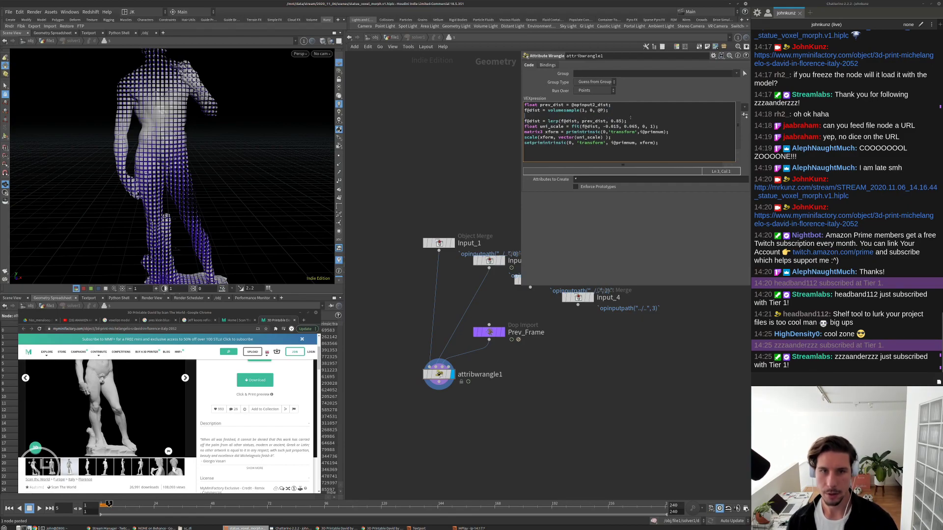
type("if( ")
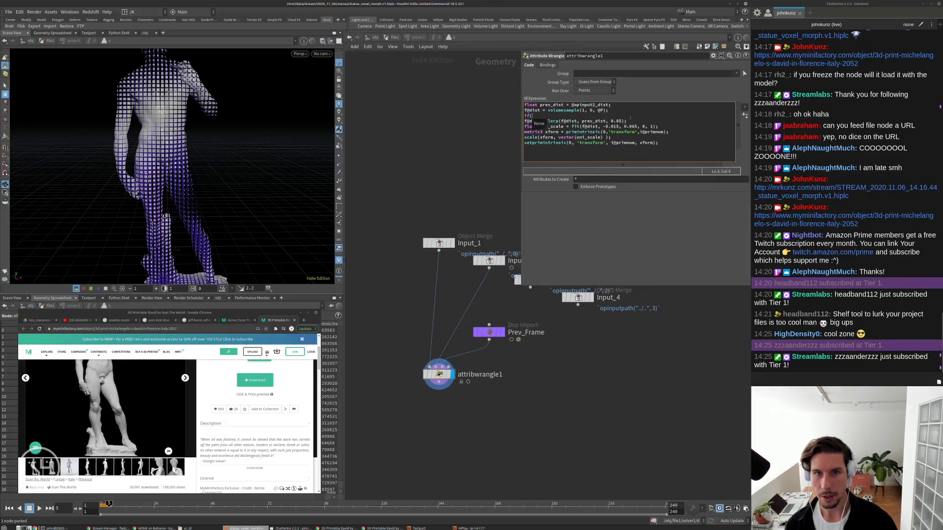
type("f")
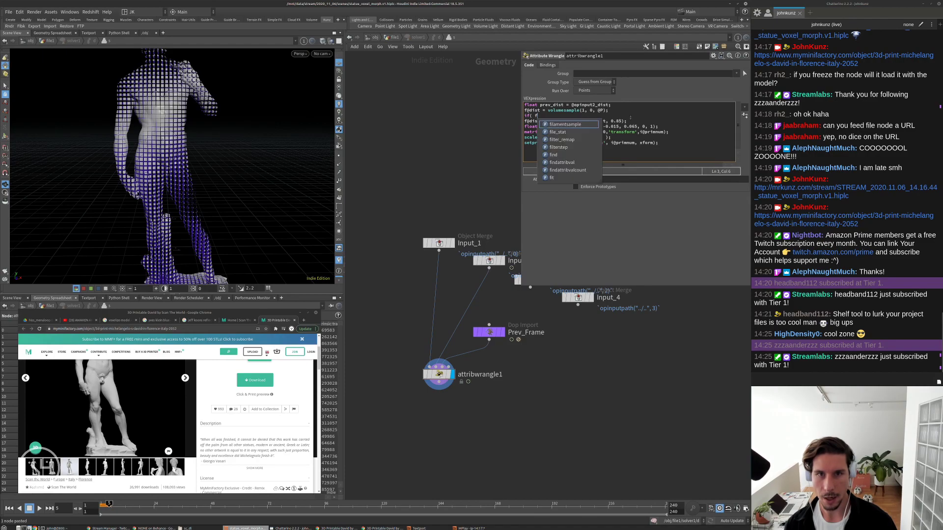
type("@Frame > 1")
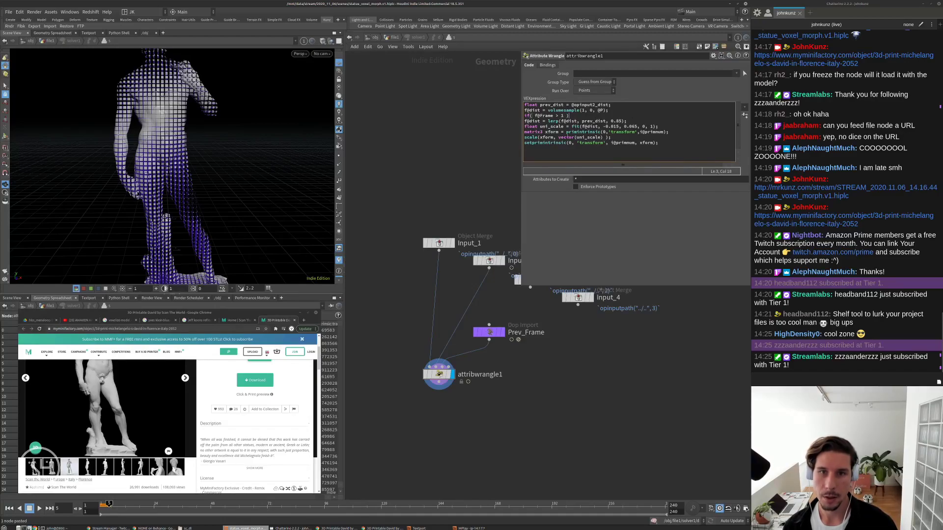
key("Right")
key("Tab")
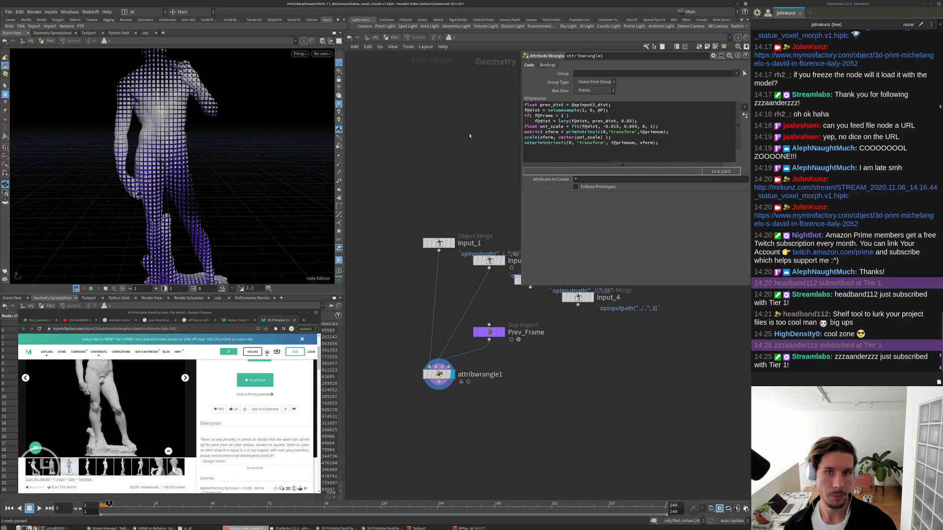
Return the timeline to frame 1 and check the statue in the viewport.
middle_click_drag(468, 139, 463, 153)
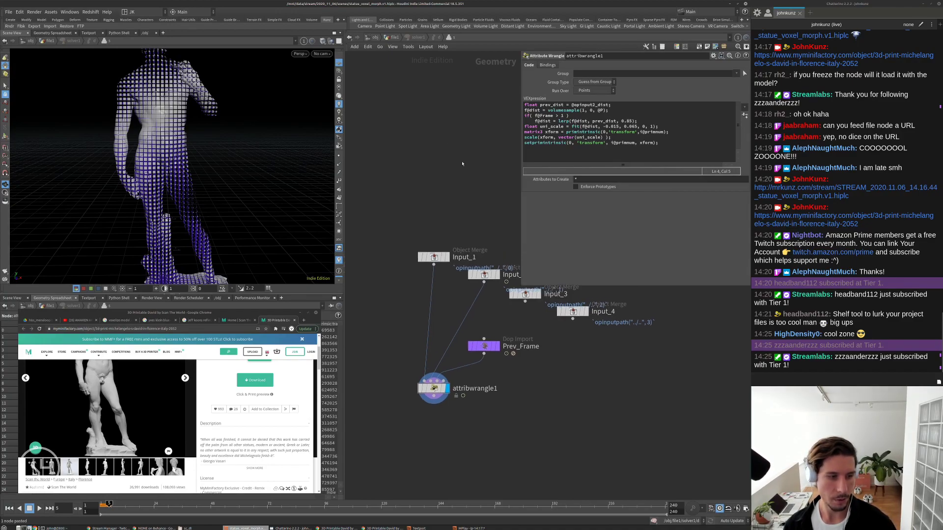
key("ctrl+Up")
left_click_drag(151, 153, 293, 223)
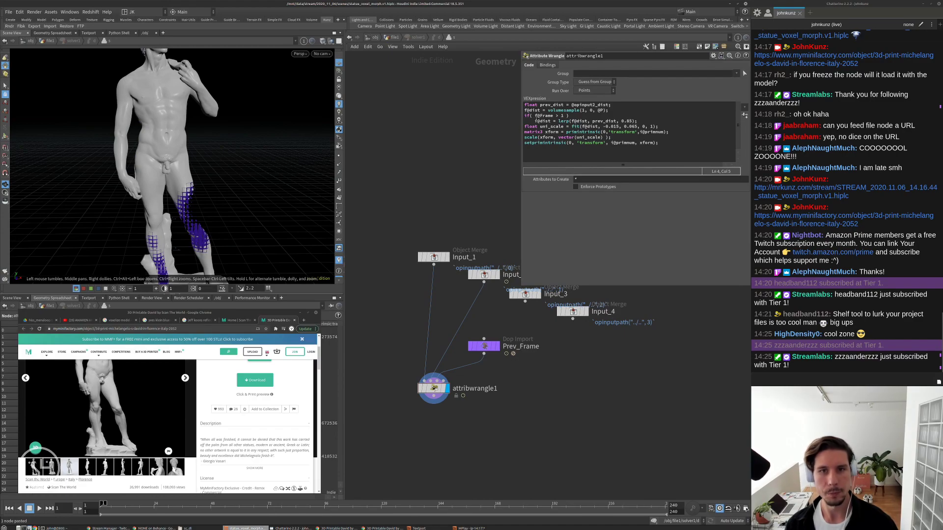
Comment out the if( f@Frame > 1 ) condition and place the lerp line unindented so it runs on every frame.
left_click_drag(701, 120, 534, 121)
key("ctrl+c")
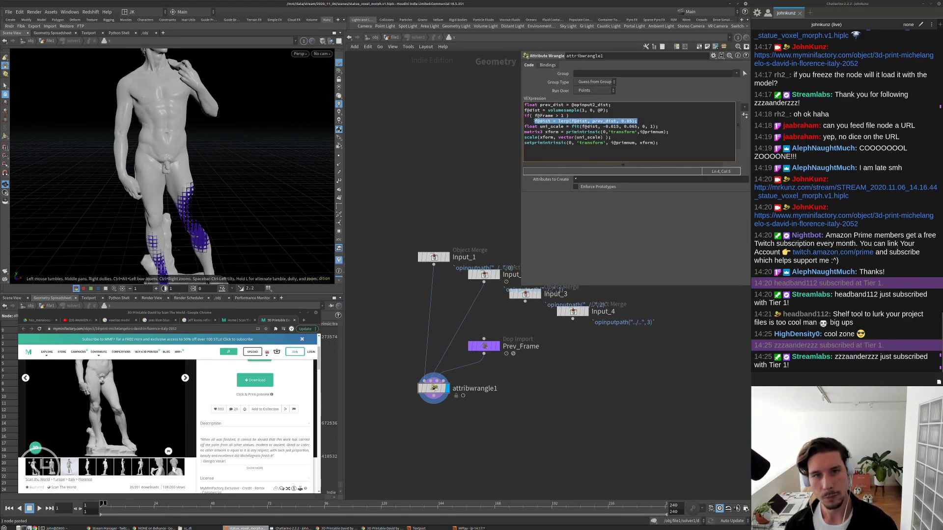
key("BackSpace")
left_click(524, 116)
type("//")
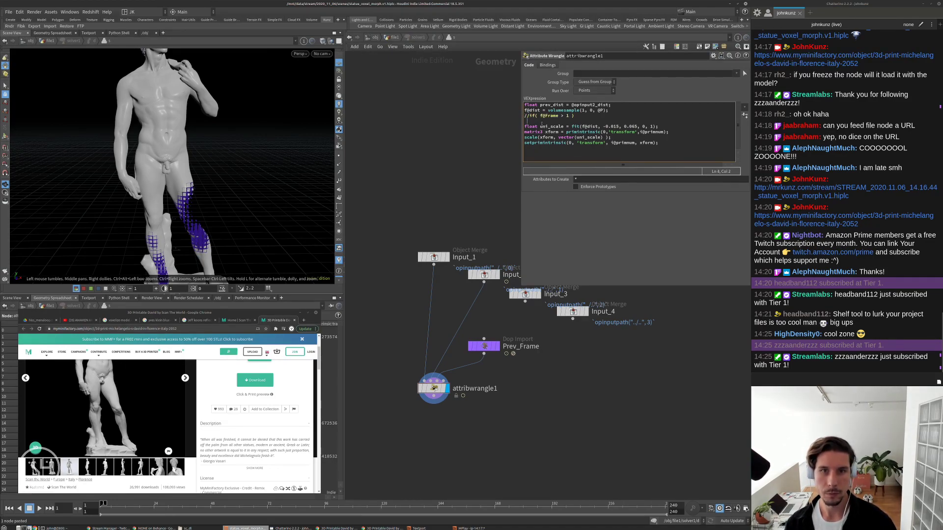
key("ctrl+v")
left_click(461, 163)
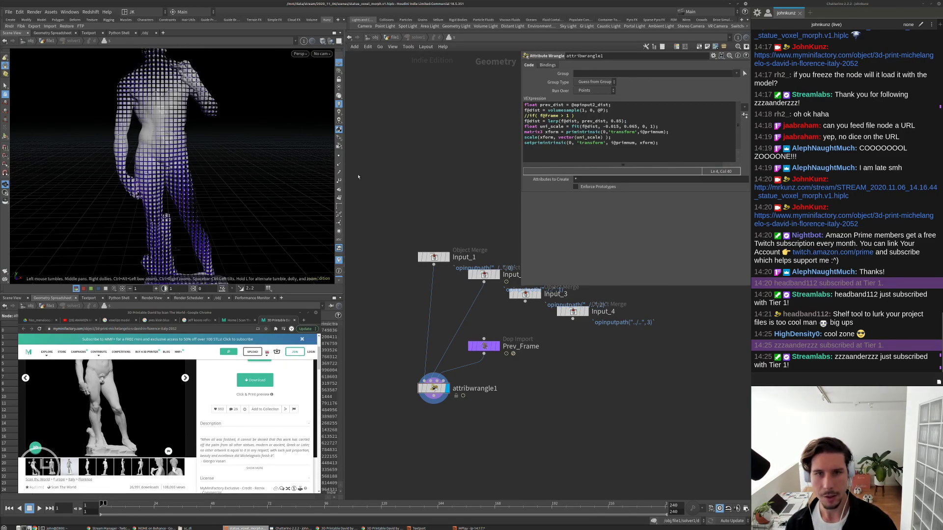
Reactivate the if( f@Frame > 1 ) condition, indent the lerp line beneath it again and apply the code.
left_click(525, 121)
key("Tab")
left_click(529, 116)
key("BackSpace")
key("BackSpace")
left_click(428, 139)
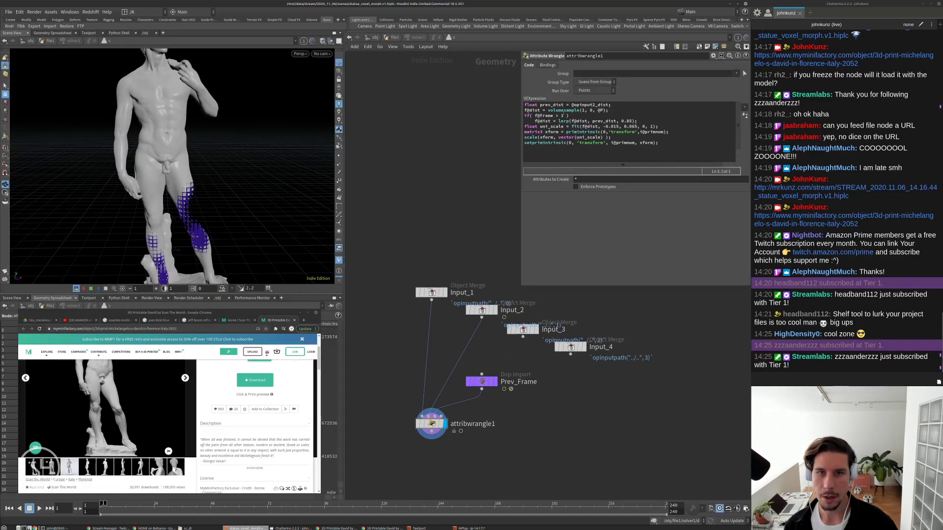
left_click_drag(535, 110, 535, 116)
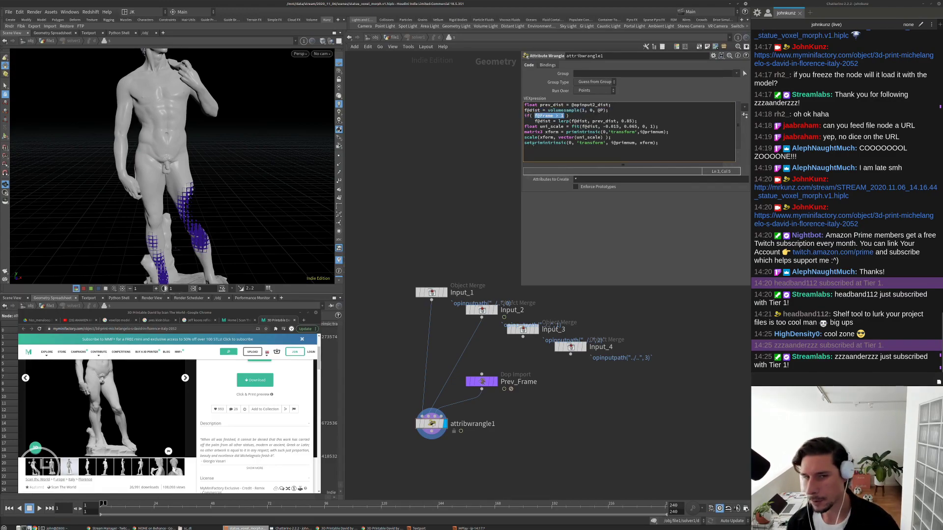
left_click_drag(560, 121, 655, 121)
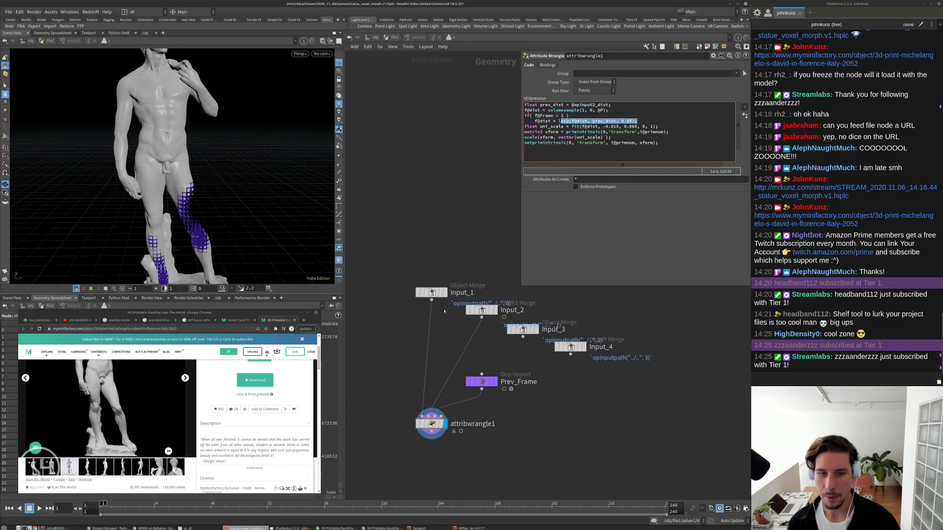
scroll(482, 417, "up", 3)
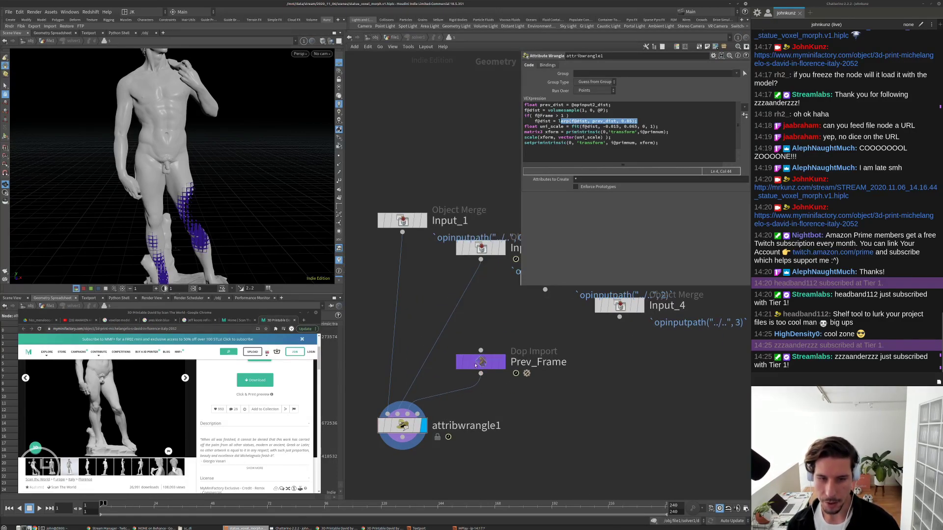
Go up to the file1 network and preview the solver's result as a flipbook, stopping it after checking the morph.
scroll(469, 332, "down", 1)
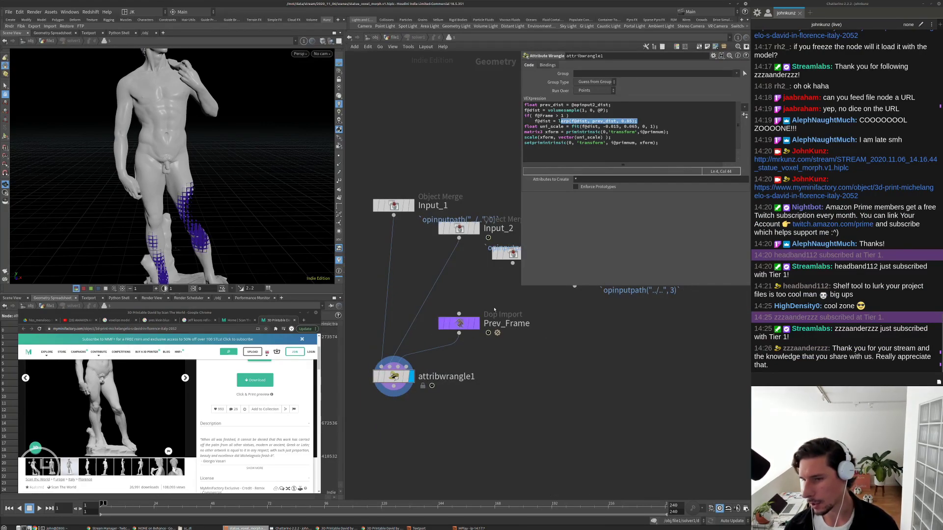
left_click(394, 37)
scroll(484, 415, "down", 1)
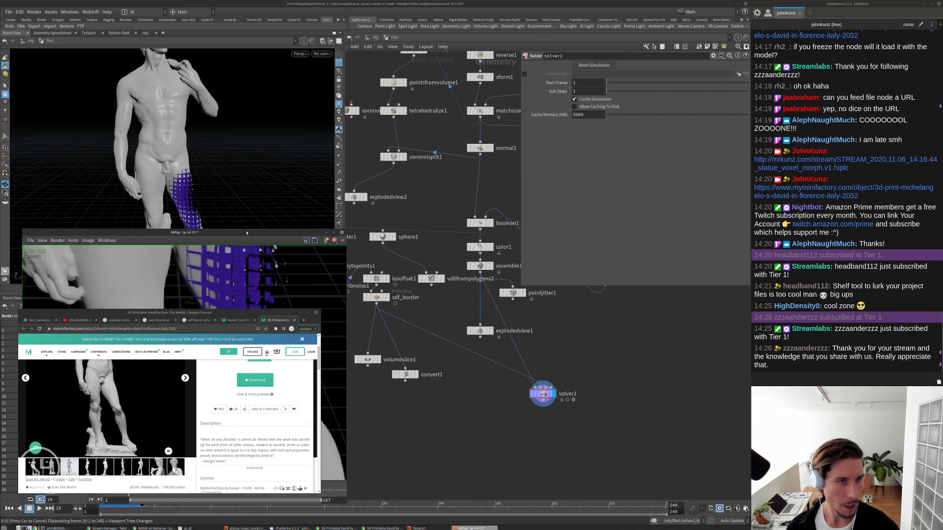
left_click_drag(260, 231, 542, 168)
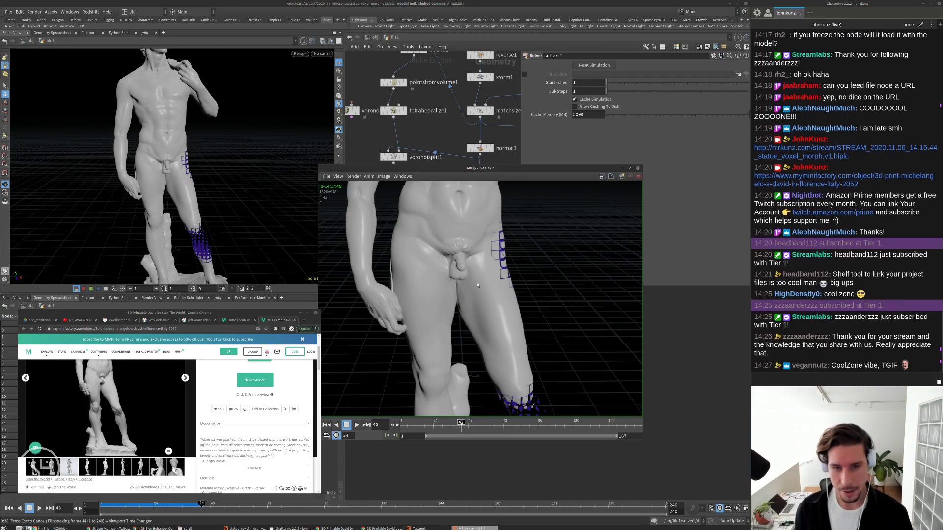
left_click(681, 347)
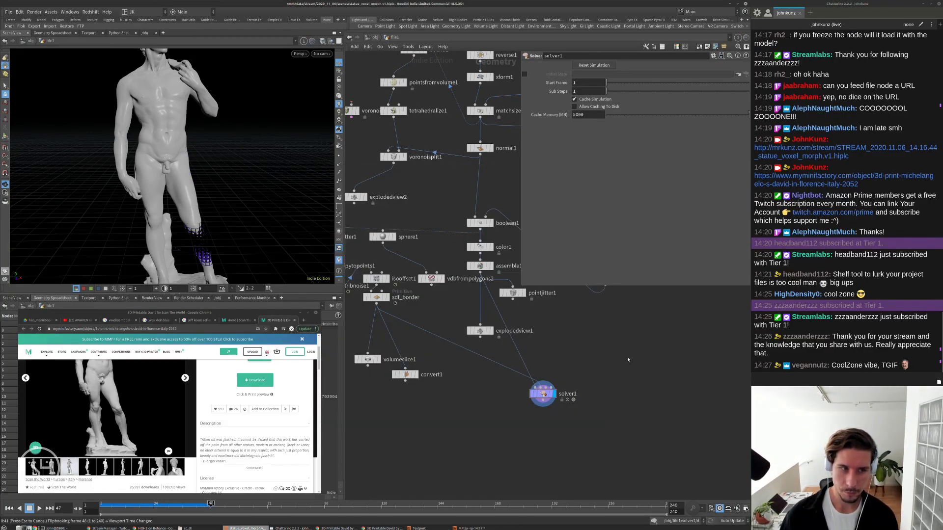
key("Escape")
middle_click_drag(628, 360, 660, 351)
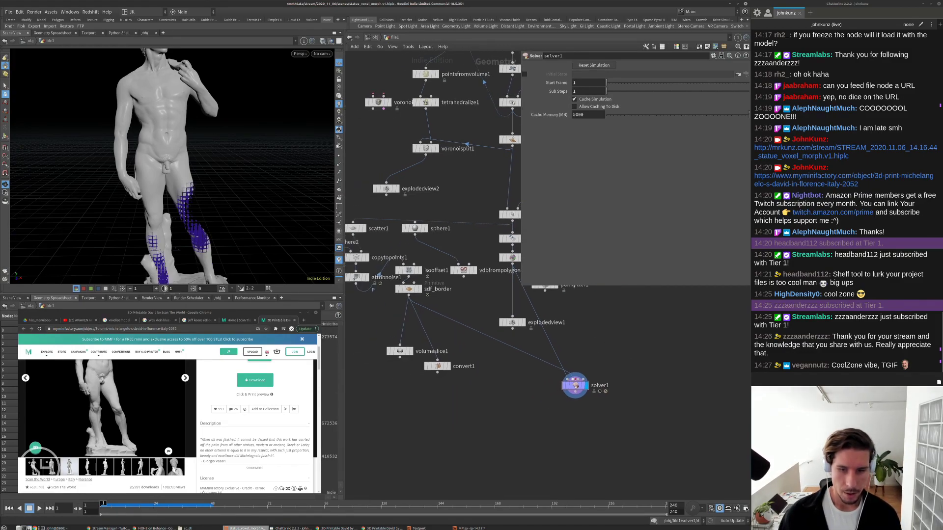
In the wrangle inside solver1, replace the lerp's second argument with min(f@dist, prev_dist).
double_click(576, 385)
left_click(393, 376)
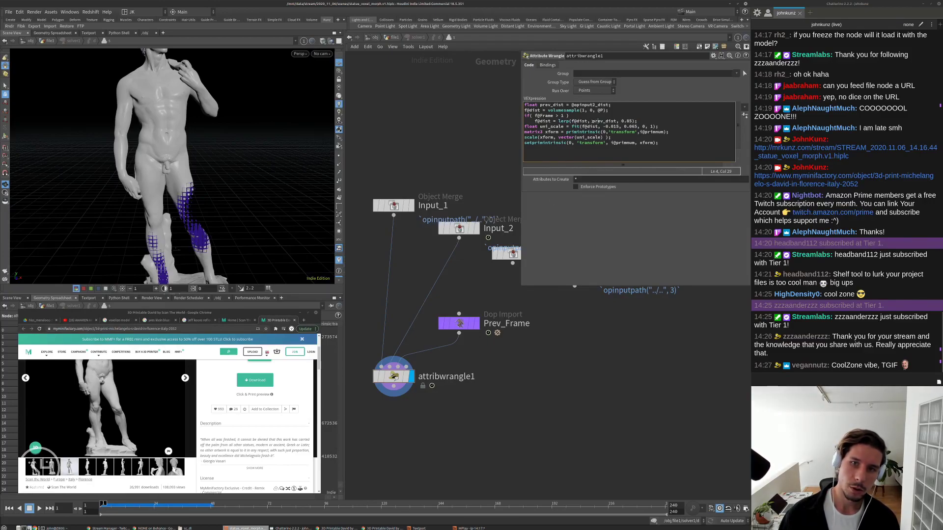
left_click_drag(592, 121, 571, 121)
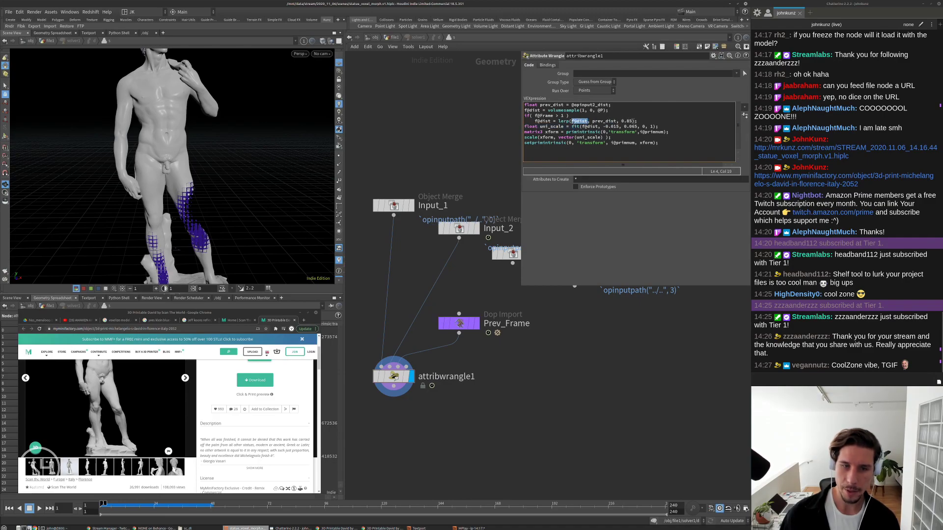
left_click(592, 121)
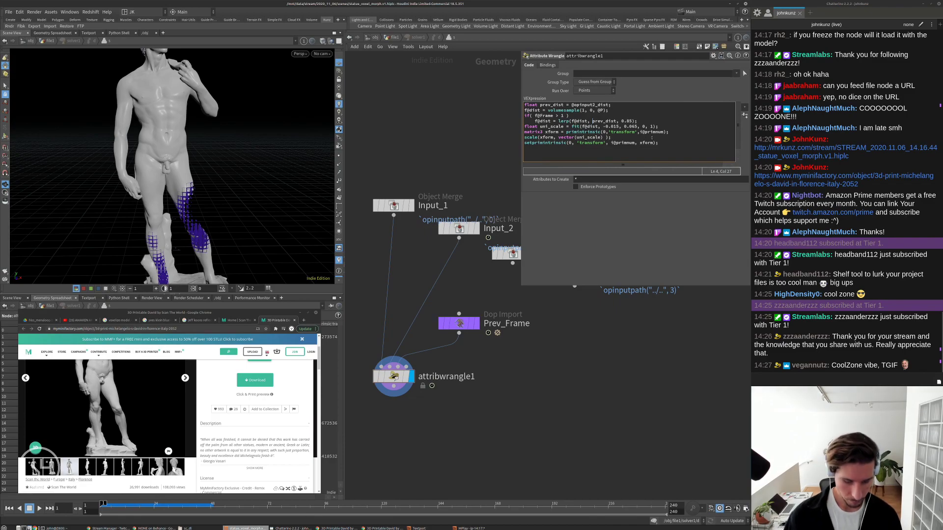
type("min(")
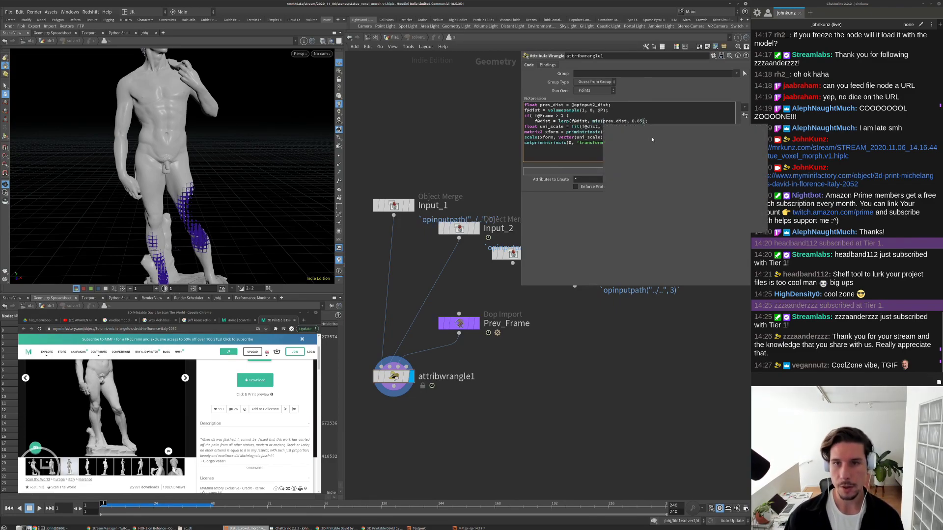
type("f@dist")
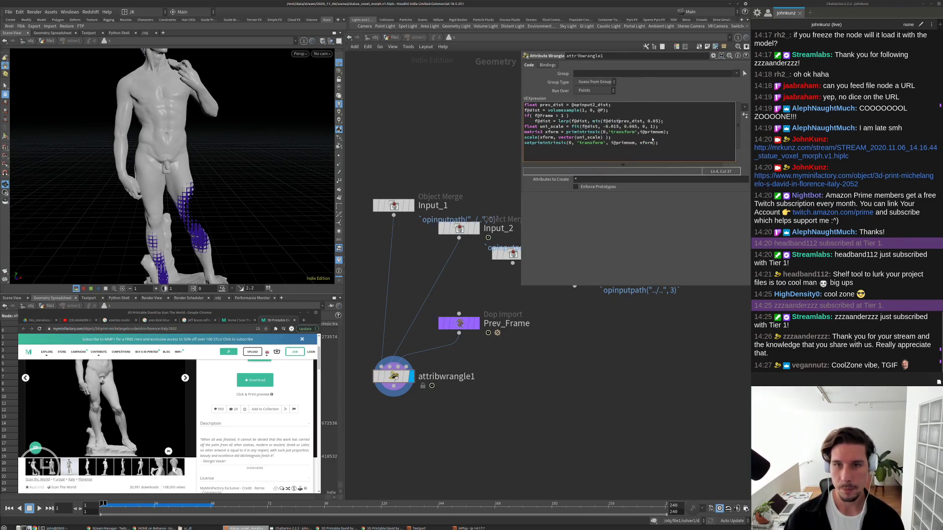
type(", prev_dist")
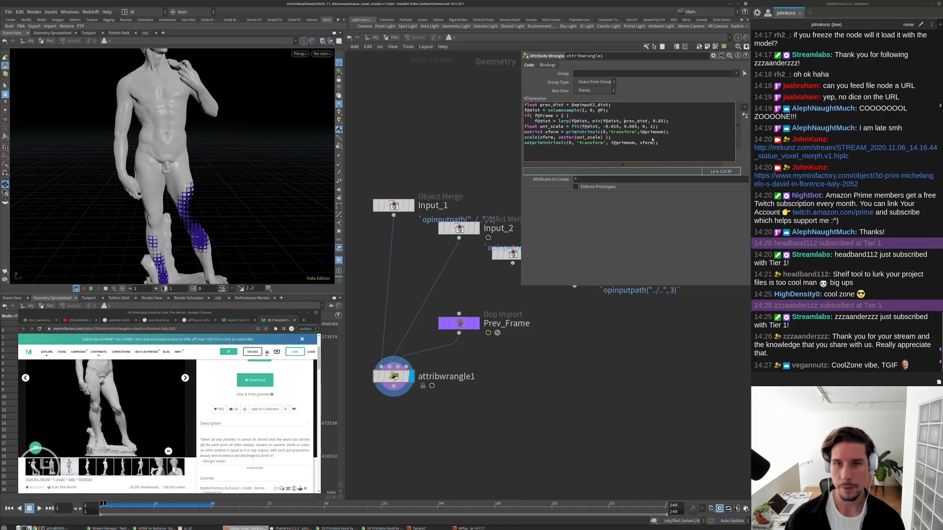
type(")")
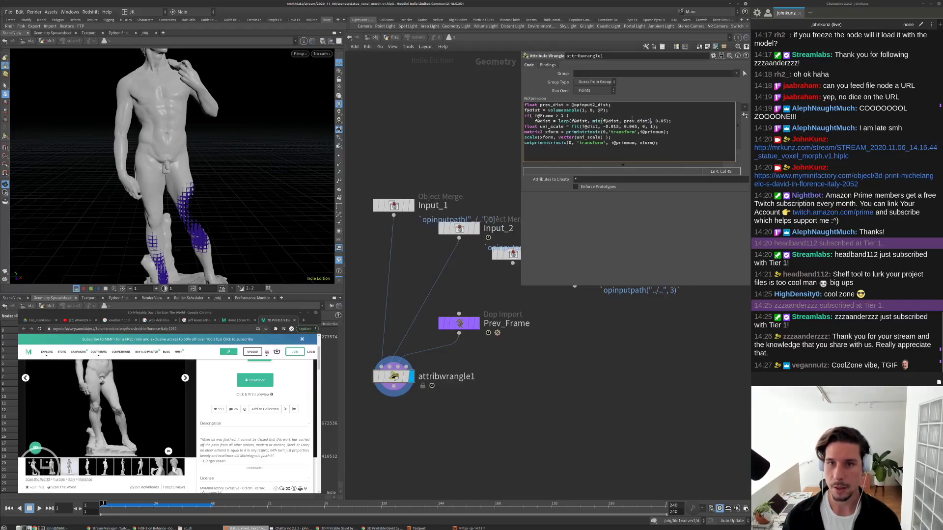
left_click(601, 329)
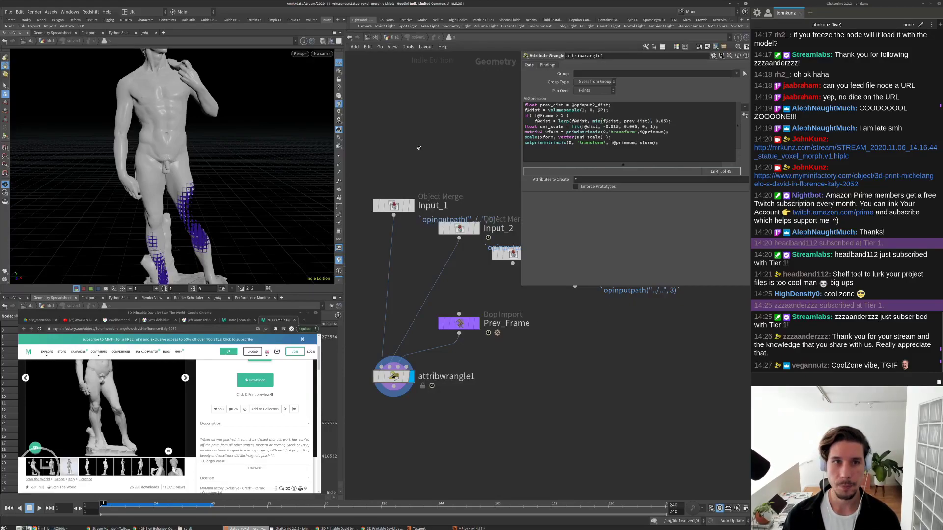
Flipbook the solver from the file1 network again, examine the voxel morph on the whole statue, and stop the flipbook.
left_click(391, 37)
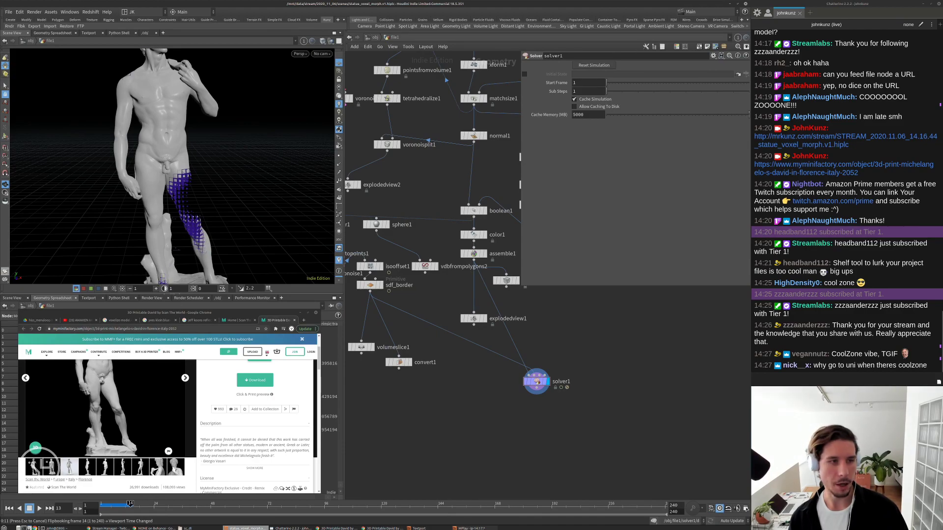
left_click(469, 528)
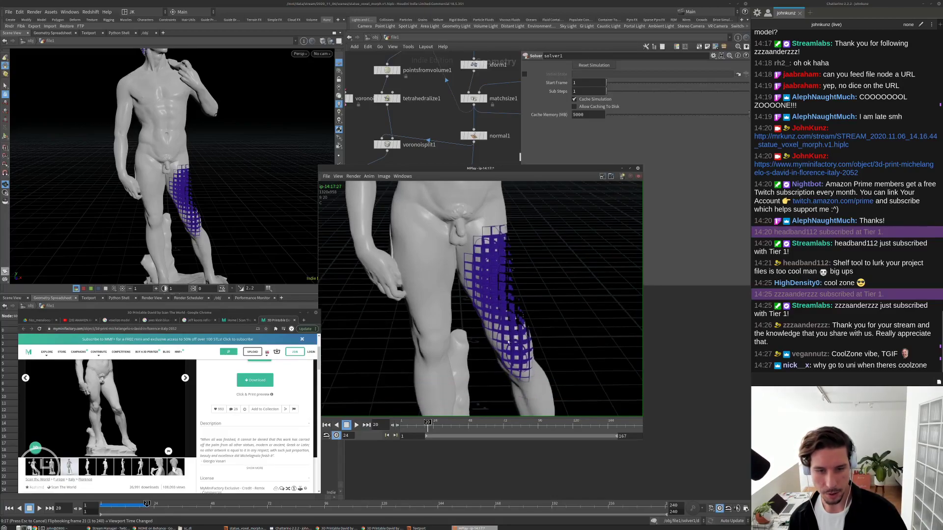
scroll(511, 331, "up", 2)
middle_click_drag(515, 290, 504, 329)
scroll(504, 329, "up", 3)
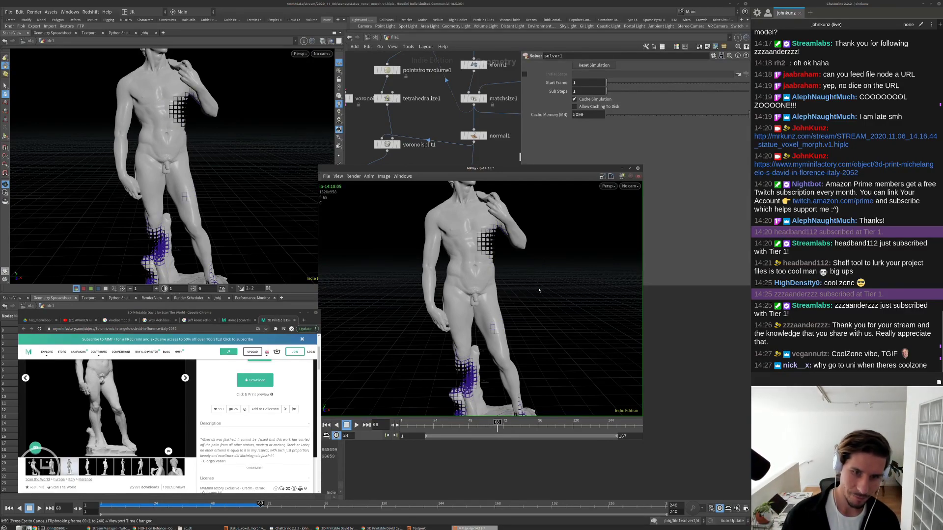
left_click(670, 352)
key("Escape")
middle_click_drag(613, 360, 609, 399)
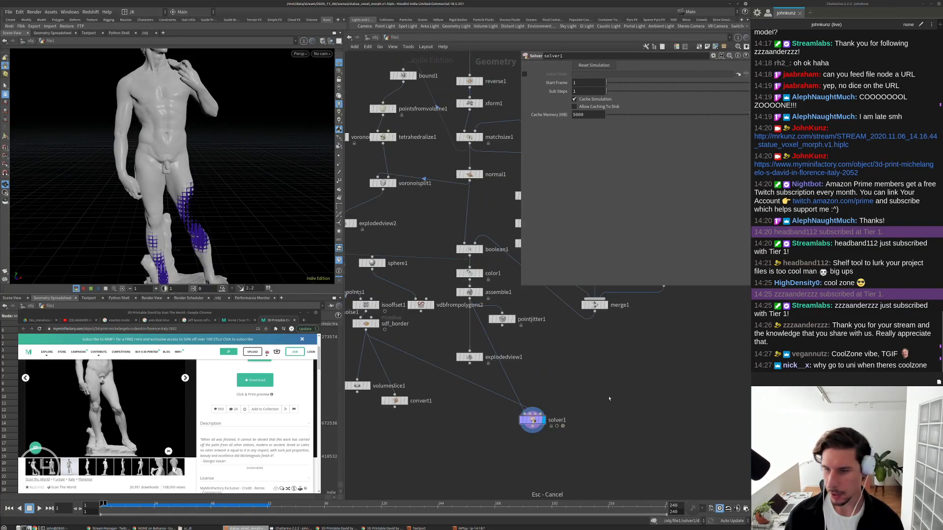
Inside solver1, remove the wrangle's if( f@Frame > 1 ) condition and comment out the unindented lerp line.
double_click(521, 420)
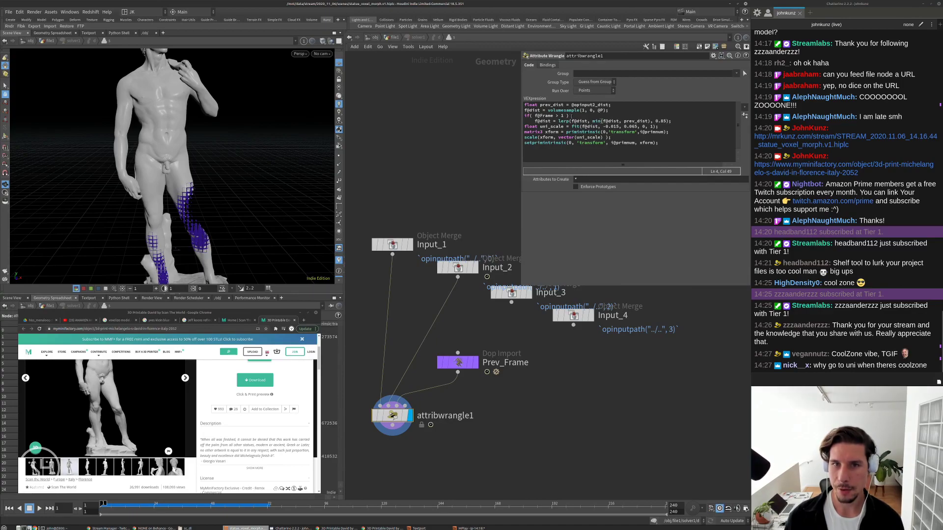
left_click_drag(584, 116, 506, 117)
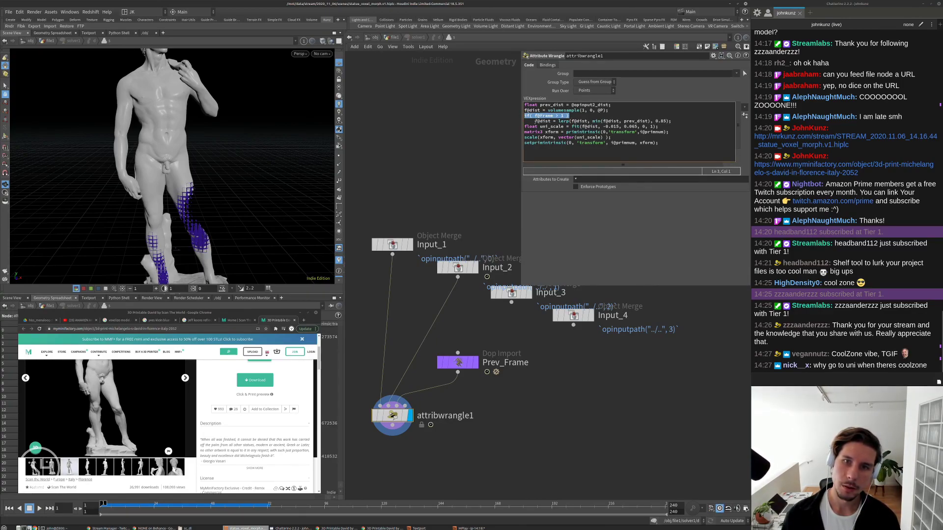
key("BackSpace")
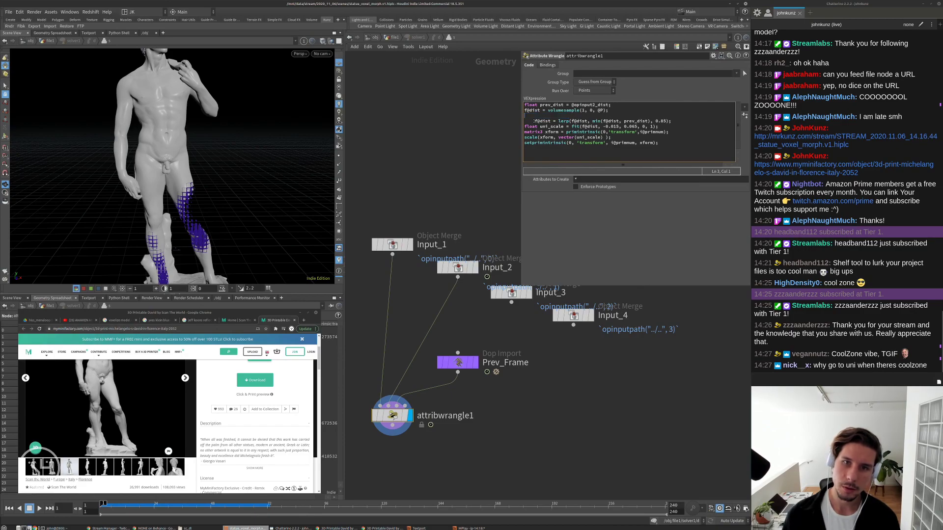
key("Delete")
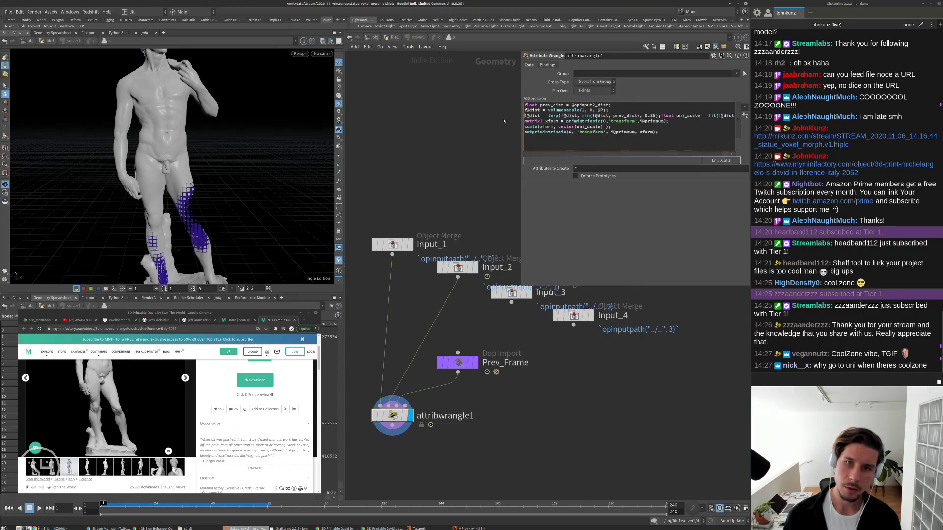
type("//")
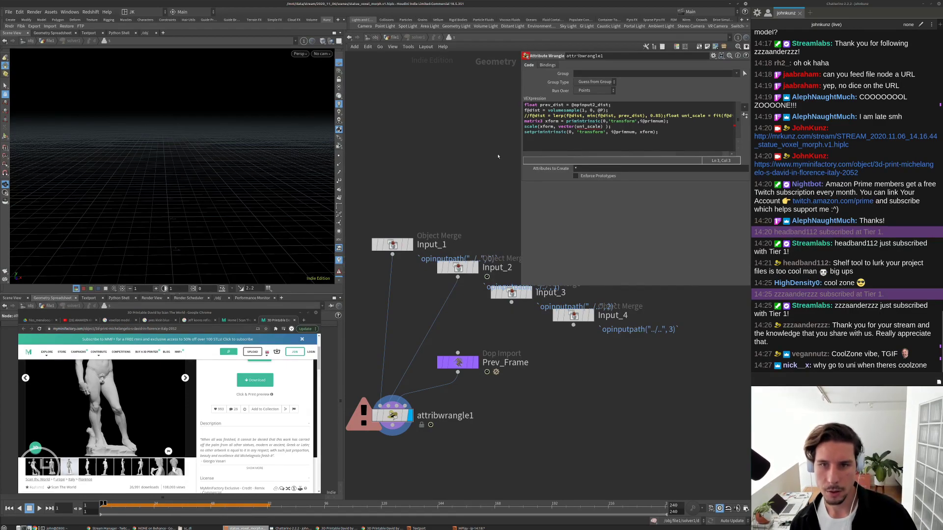
Widen the wrangle's parameter area, uncomment the lerp line and check where uni_scale is used in the code.
left_click_drag(521, 286, 393, 219)
key("BackSpace")
key("BackSpace")
left_click(461, 126)
key("Right")
key("Right")
key("Right")
key("Right")
key("Right")
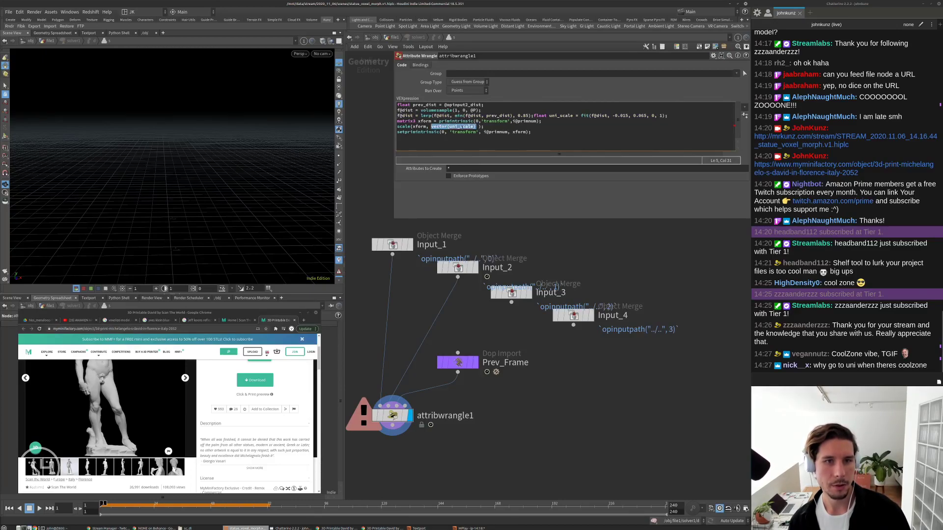
left_click(461, 127)
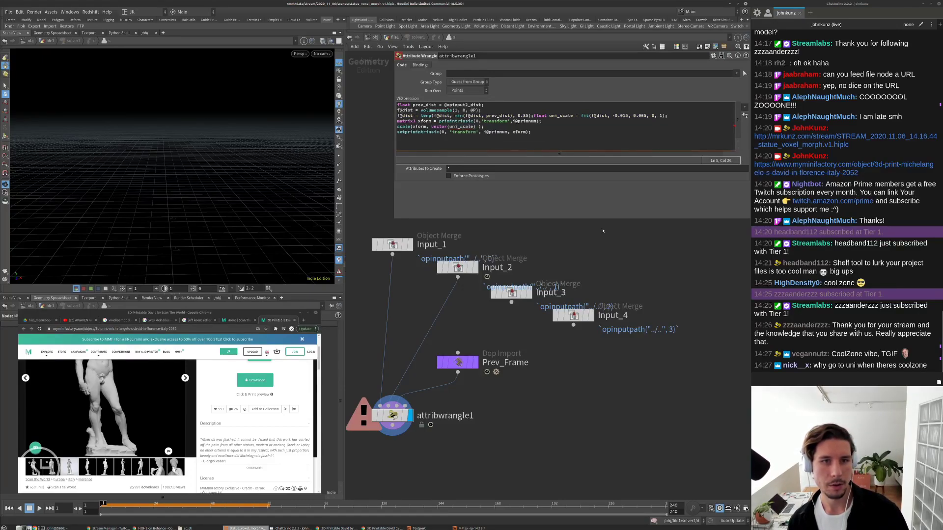
Undo the recent wrangle edits back to the if( f@Frame > 1 ) condition with the indented lerp line.
key("ctrl+z")
key("ctrl+z")
key("ctrl+z")
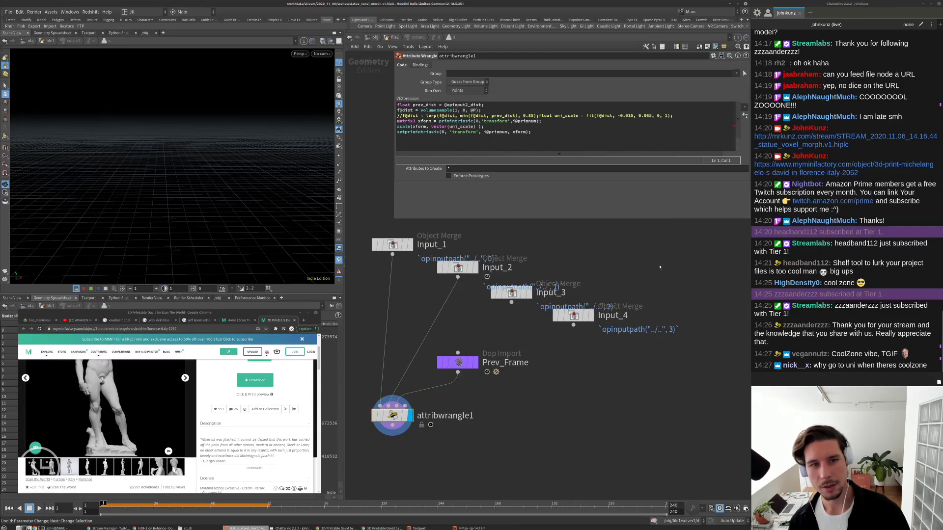
key("ctrl+z")
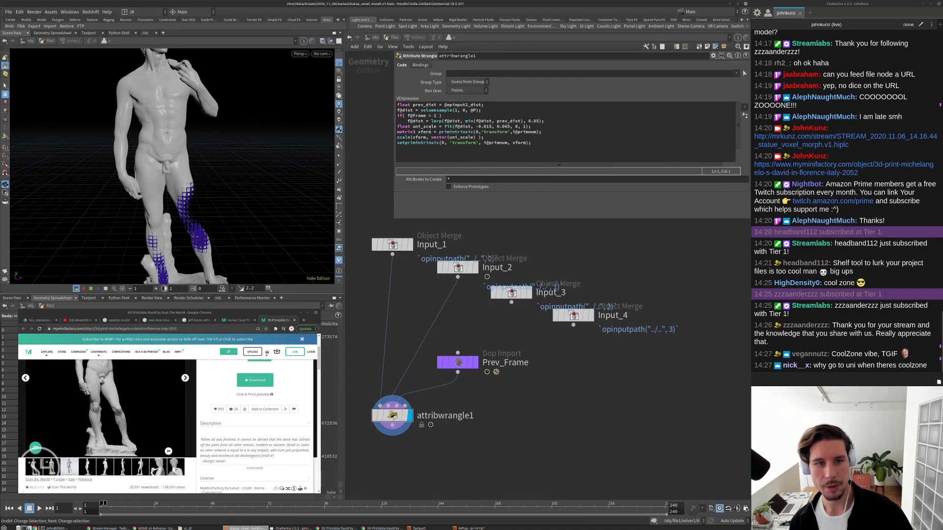
Delete the if( f@Frame > 1 ) condition and the lerp line, leaving a blank line above uni_scale.
left_click_drag(544, 122, 391, 116)
key("Delete")
key("Delete")
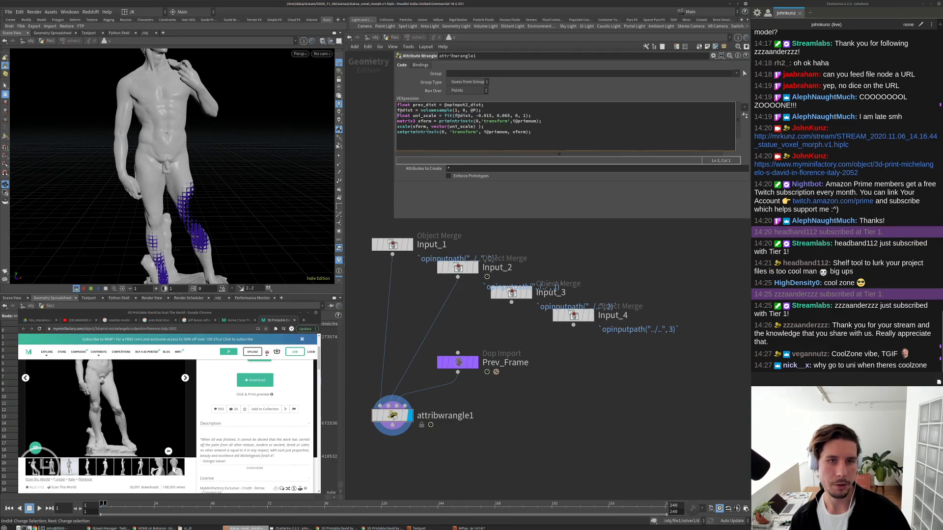
key("Return")
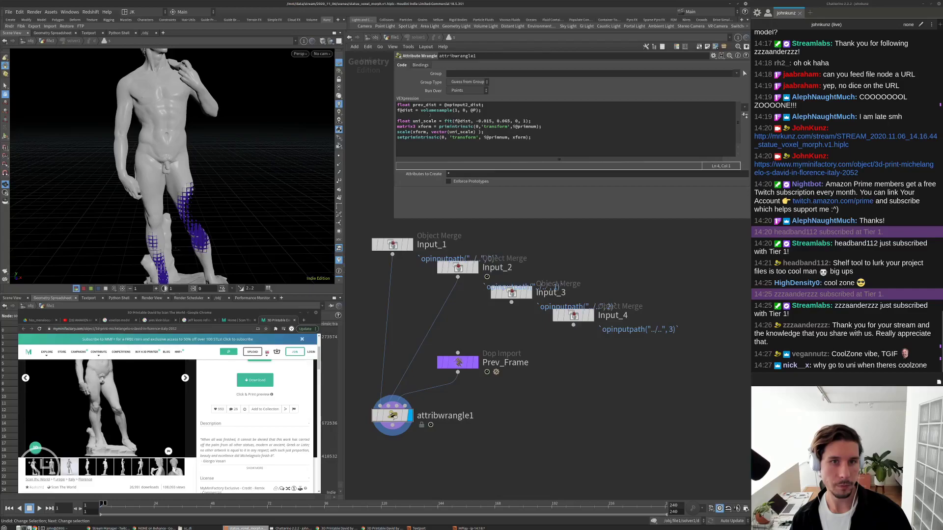
Add the float prefix to the prev_dist source so it reads f@opinput2_dist.
left_click_drag(444, 105, 479, 105)
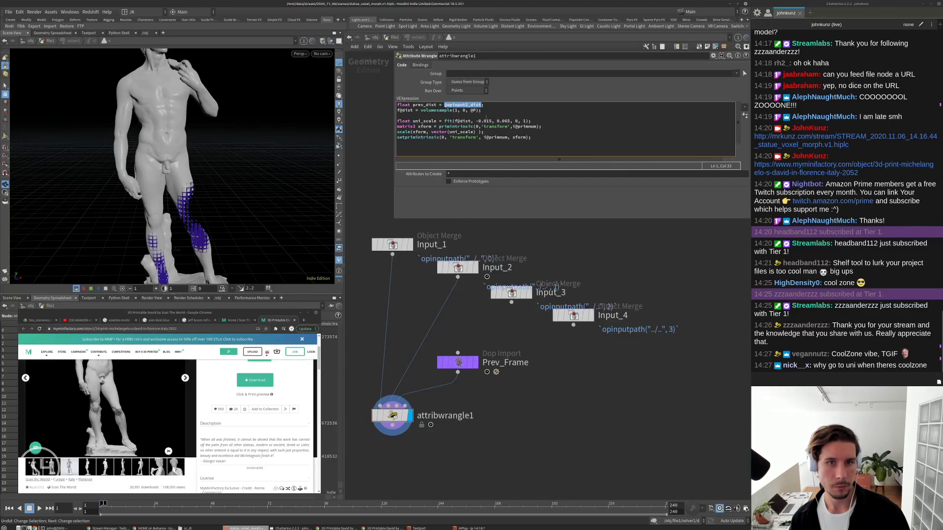
left_click(486, 109)
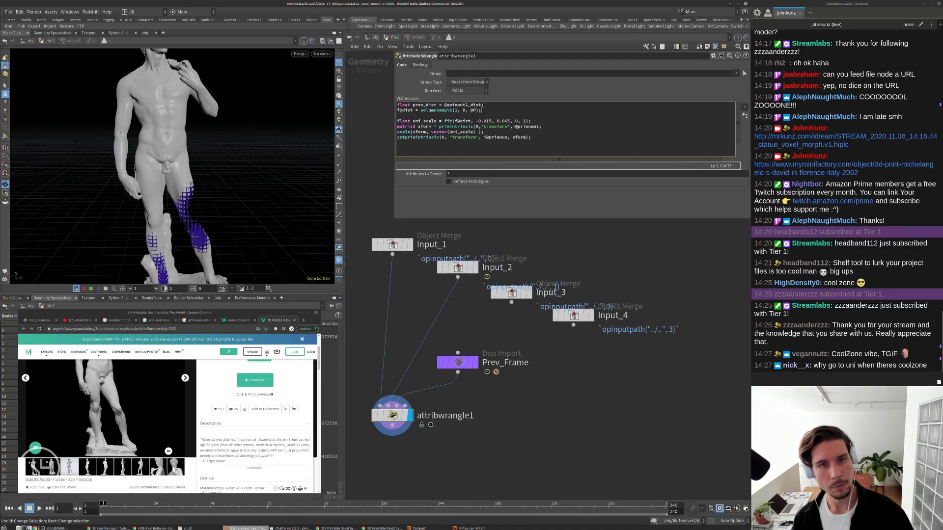
type("f")
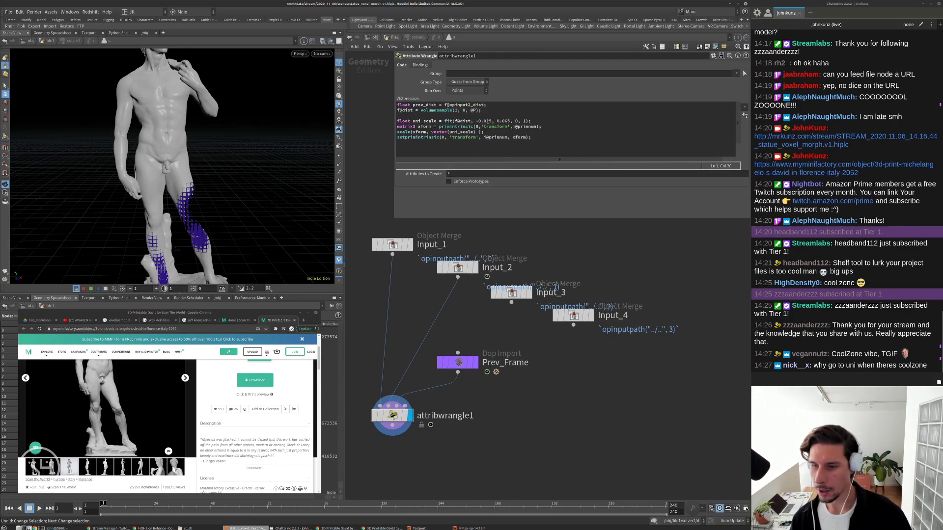
Set f@dist to min(volumesample(1, 0, @P), f@opinput2_dist), reusing the attribute reference from the prev_dist line.
left_click(421, 111)
type("min(")
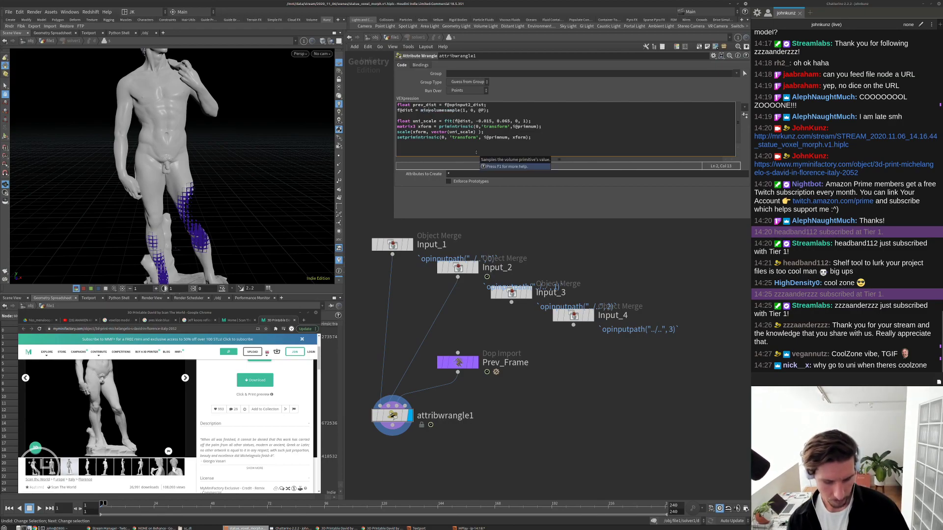
left_click(463, 105)
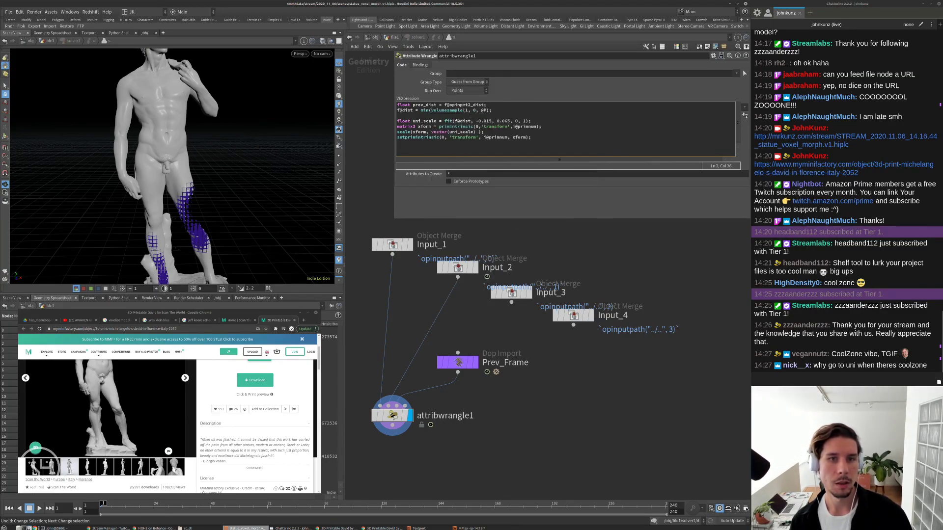
left_click_drag(485, 105, 444, 105)
key("ctrl+c")
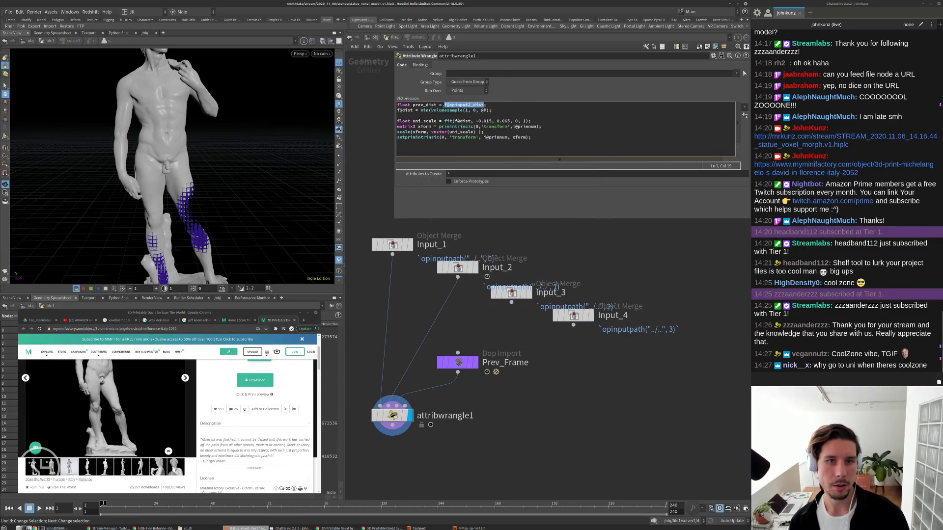
left_click(486, 110)
type(",")
key("ctrl+v")
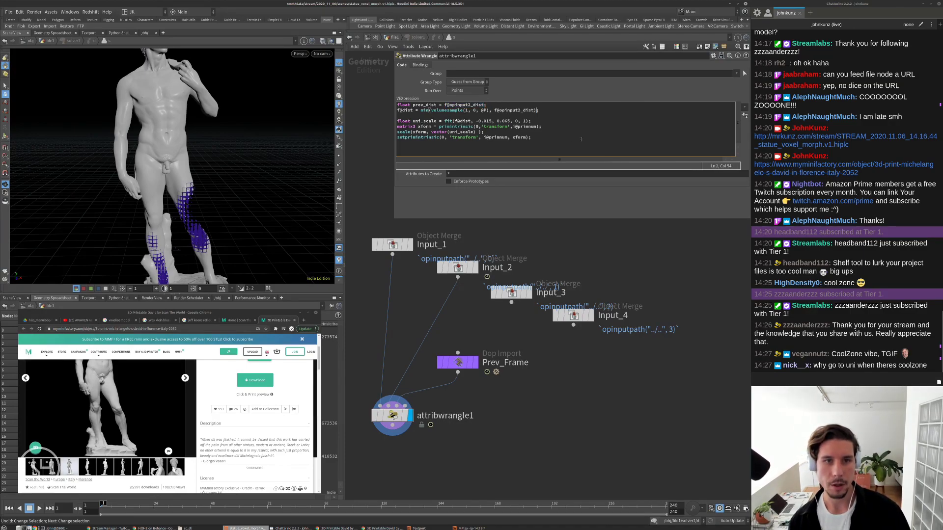
Apply the edited code, and in attribwrangle1 inside the solver set the upper input bound of the uni_scale fit to 0.0.
left_click(599, 244)
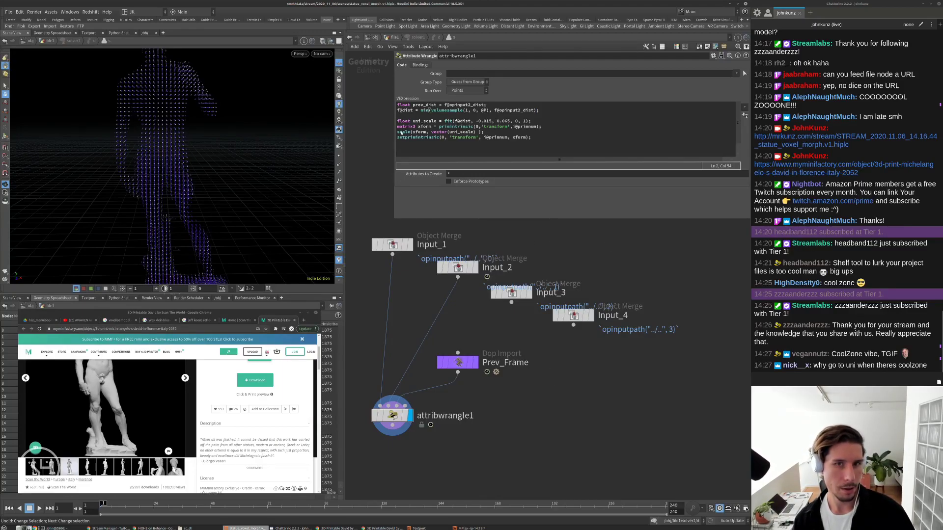
left_click(395, 37)
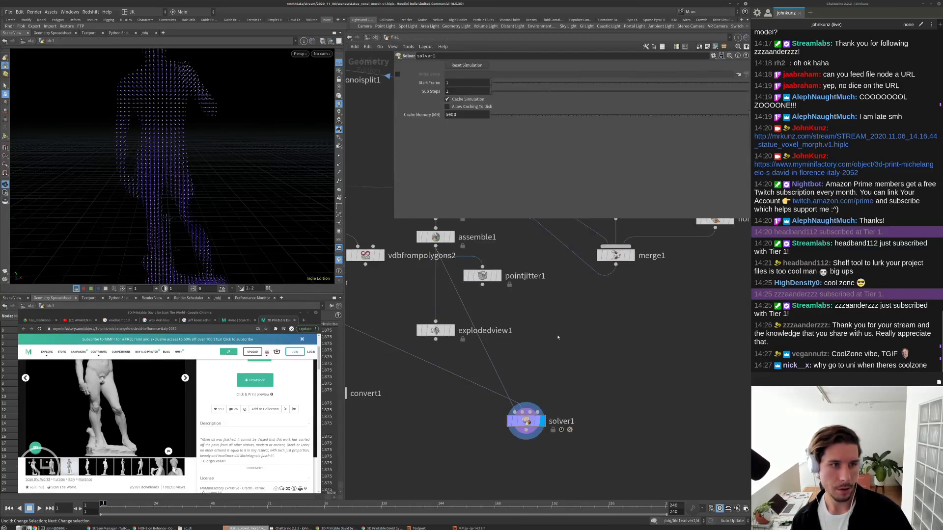
double_click(526, 421)
left_click(398, 416)
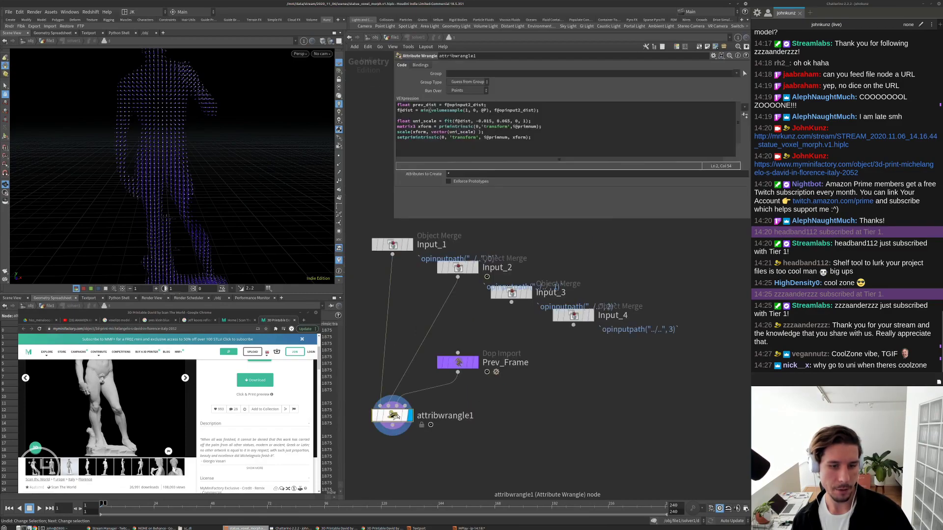
left_click(505, 121)
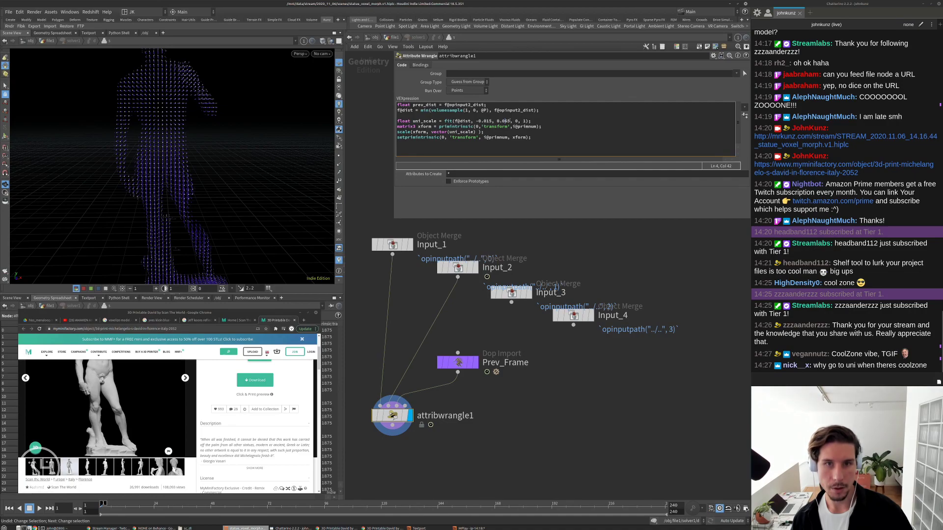
key("BackSpace")
key("BackSpace")
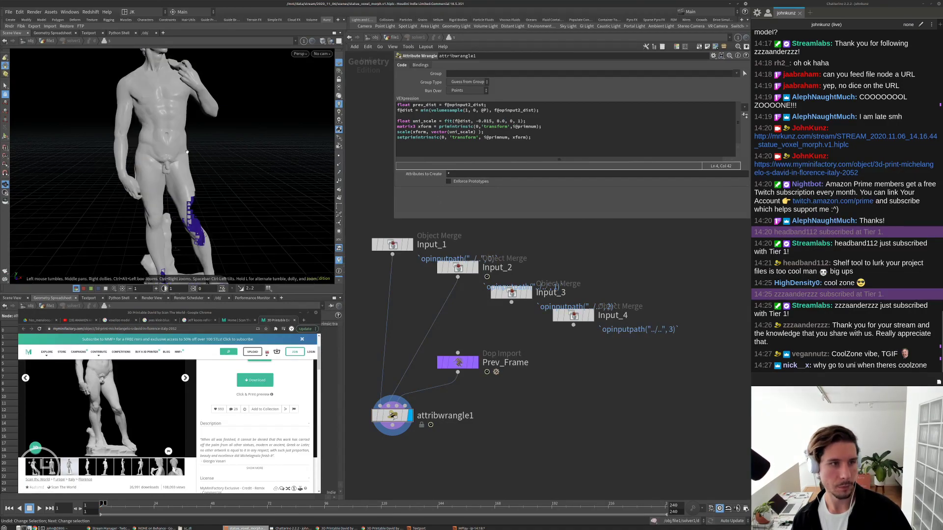
Return to the file1 network, play the solver simulation, scrub back to frame 14 to examine the leg voxels, and rewind to the first frame.
middle_click_drag(208, 210, 208, 163)
key("Up")
key("Up")
key("u")
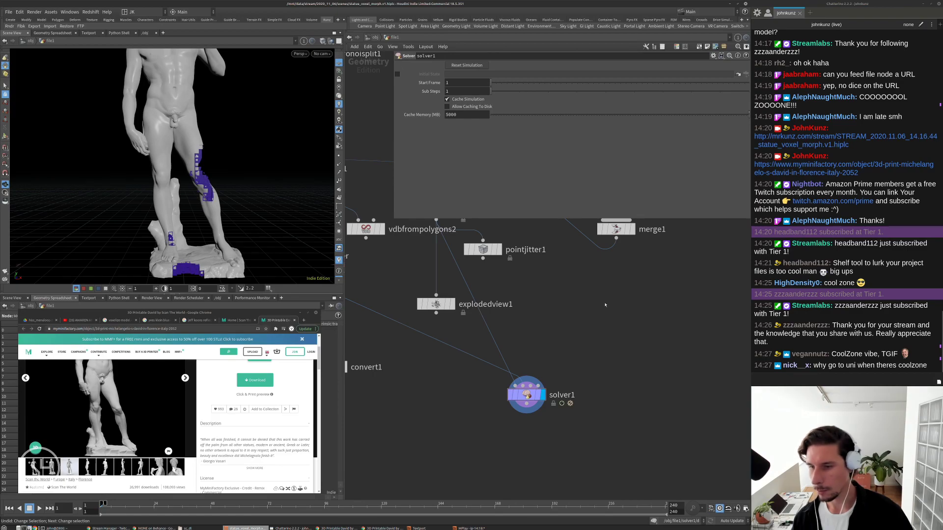
key("Up")
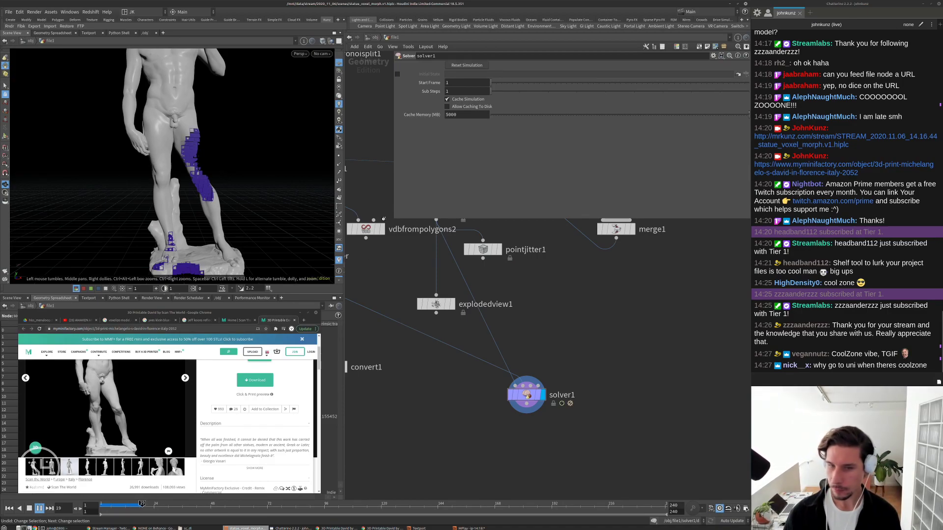
left_click(129, 505)
left_click(131, 505)
scroll(226, 181, "down", 6)
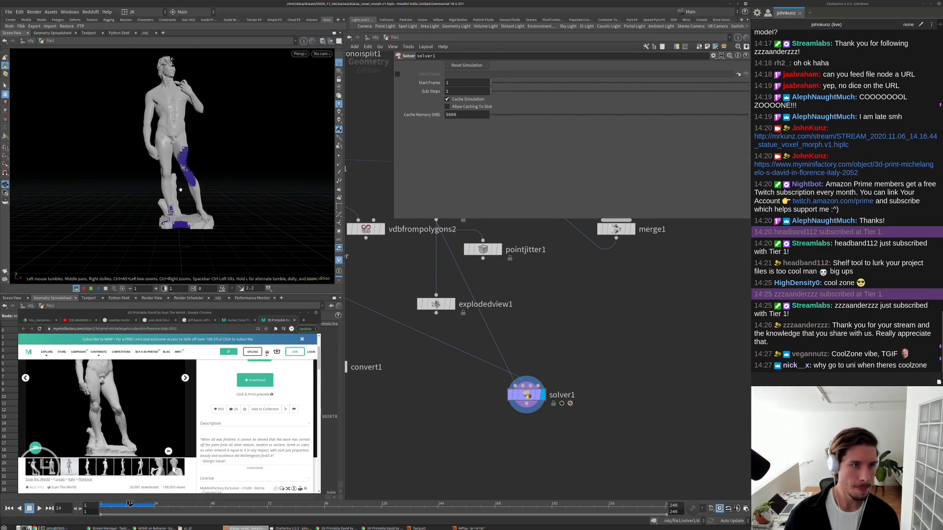
scroll(225, 187, "up", 2)
key("ctrl+Up")
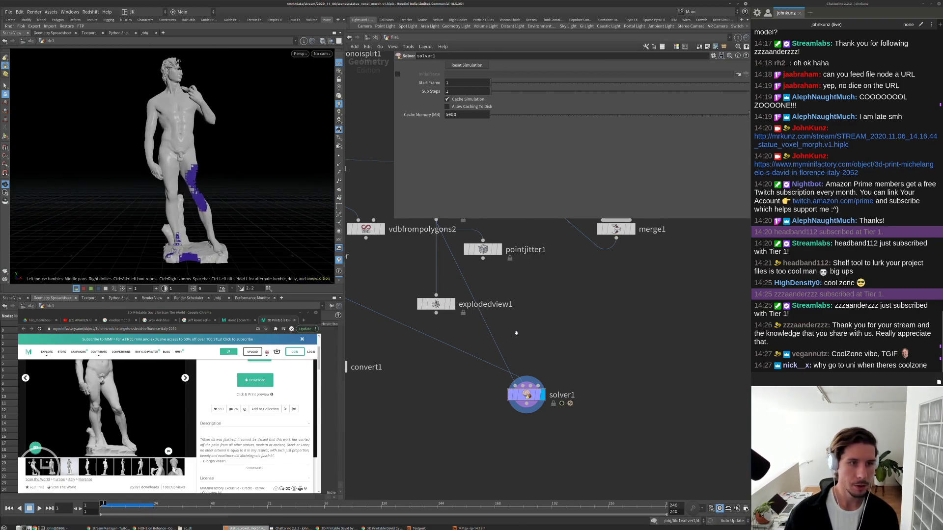
Scrub the timeline to frame 15 and examine the voxelized leg from the statue's side.
middle_click_drag(511, 338, 529, 350)
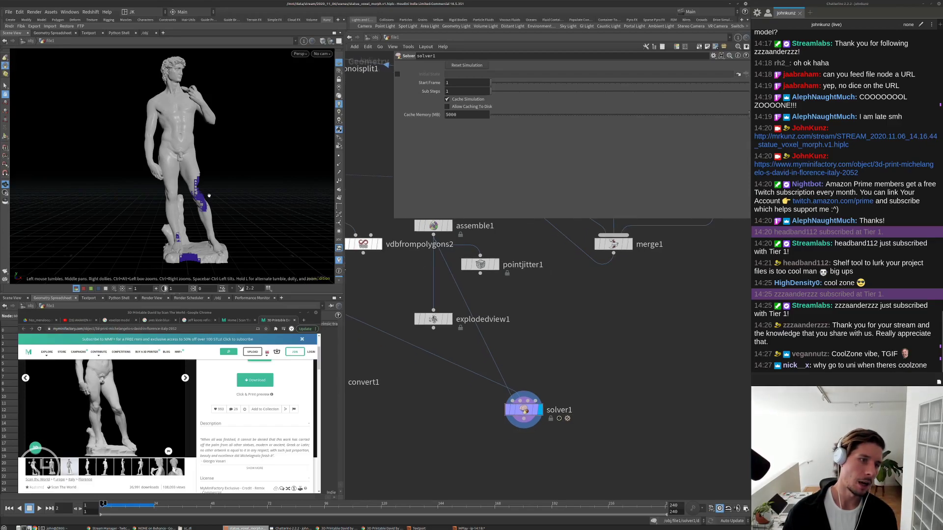
left_click(121, 510)
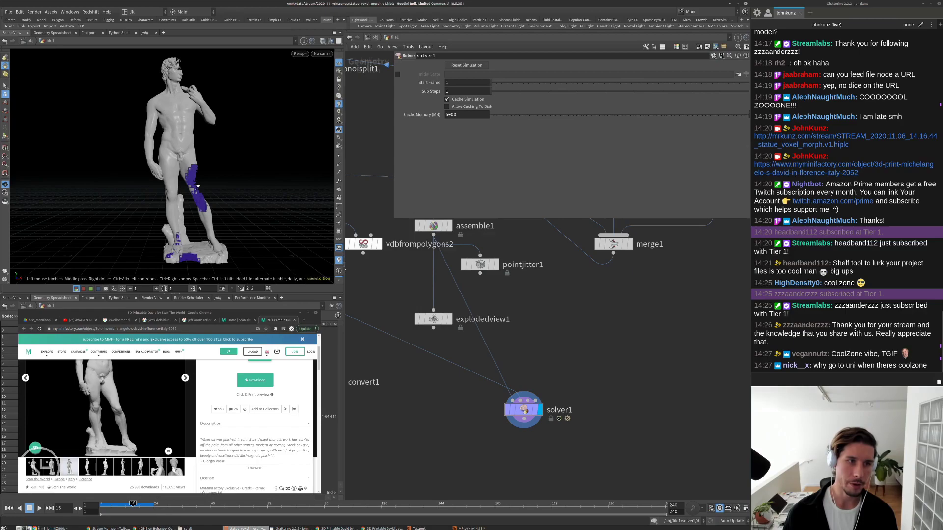
left_click_drag(181, 165, 229, 141)
right_click_drag(228, 141, 254, 135)
left_click_drag(254, 136, 242, 173)
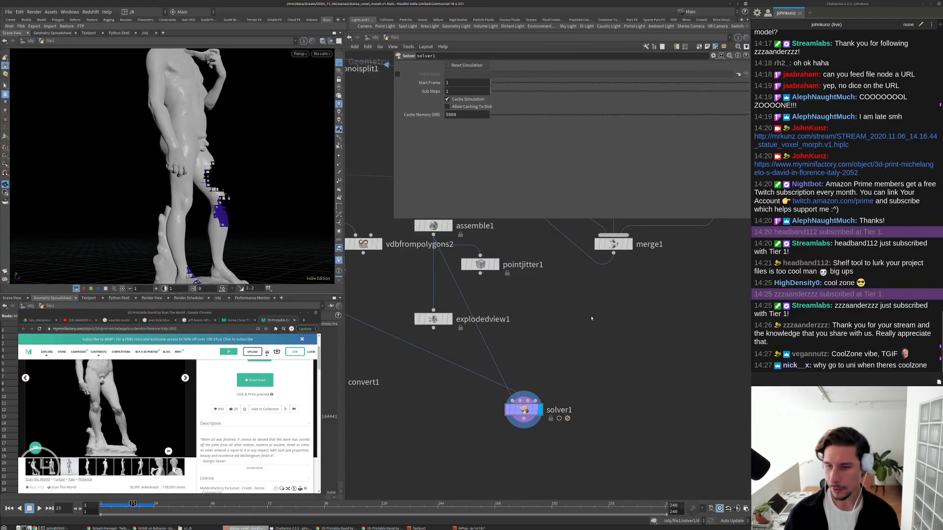
Rewind to the first frame and open the network inside solver1.
key("ctrl+Up")
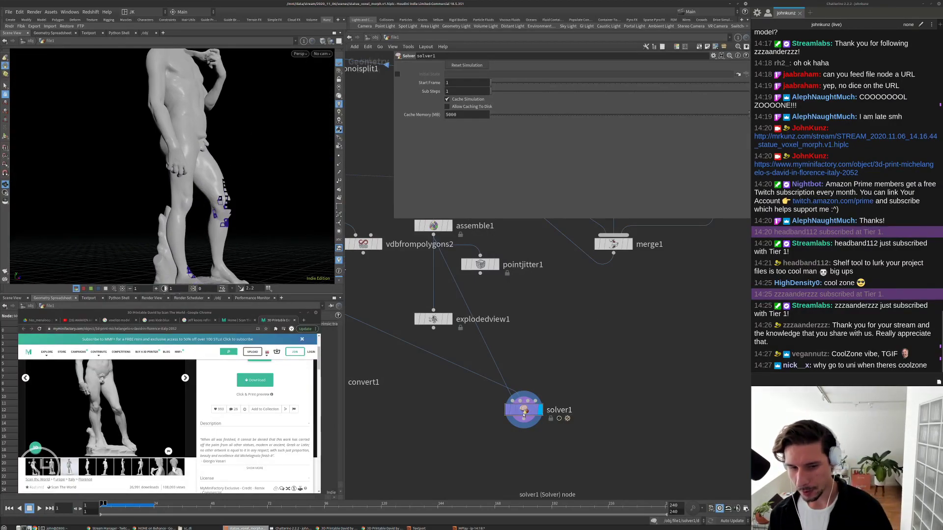
double_click(524, 412)
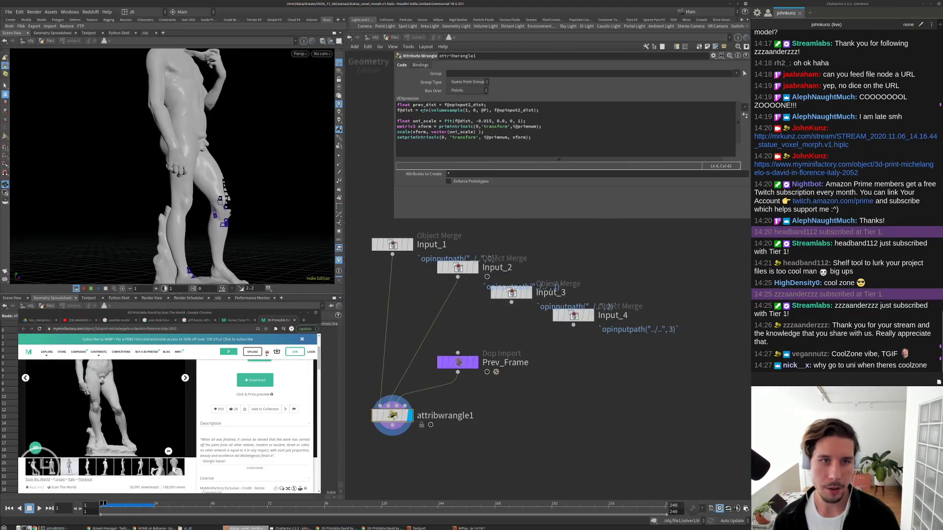
double_click(405, 110)
middle_click(402, 115)
key("BackSpace")
key("BackSpace")
key("BackSpace")
key("BackSpace")
key("BackSpace")
key("BackSpace")
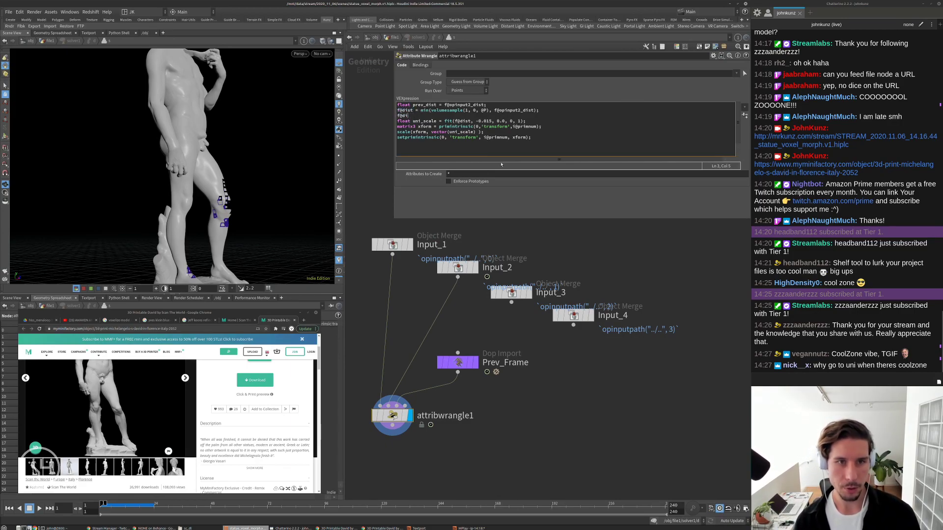
Append the line f@dist += 0.05; at the end of the attribwrangle1 code, separated by a blank line, and apply it.
left_click(543, 142)
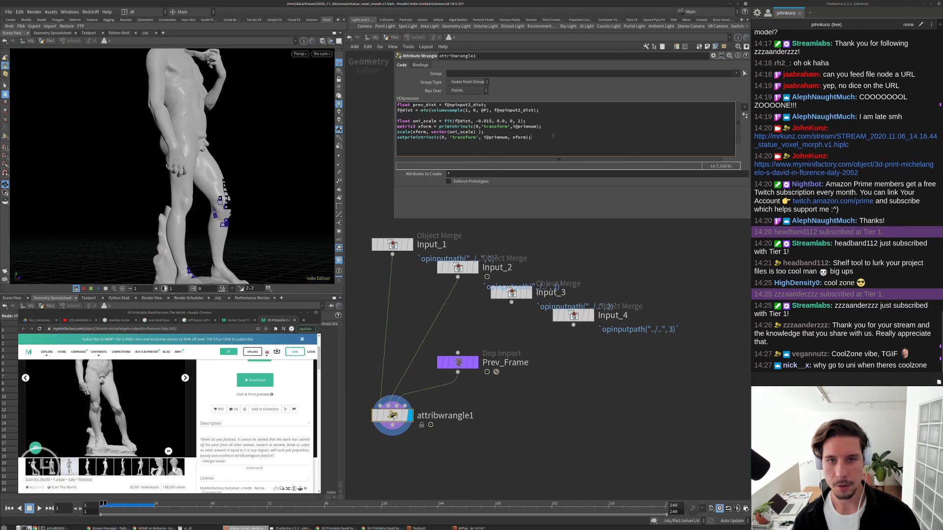
key("Return")
key("Return")
type("f@dist")
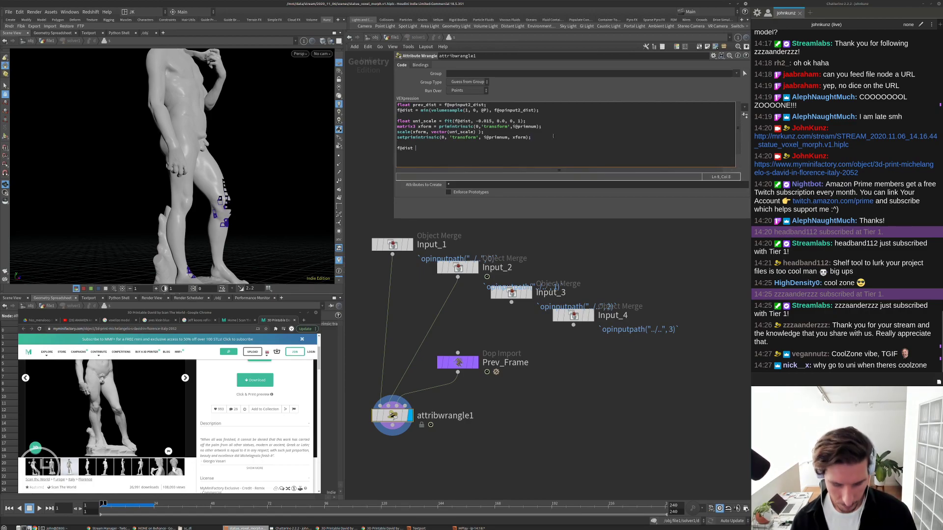
type(" +=")
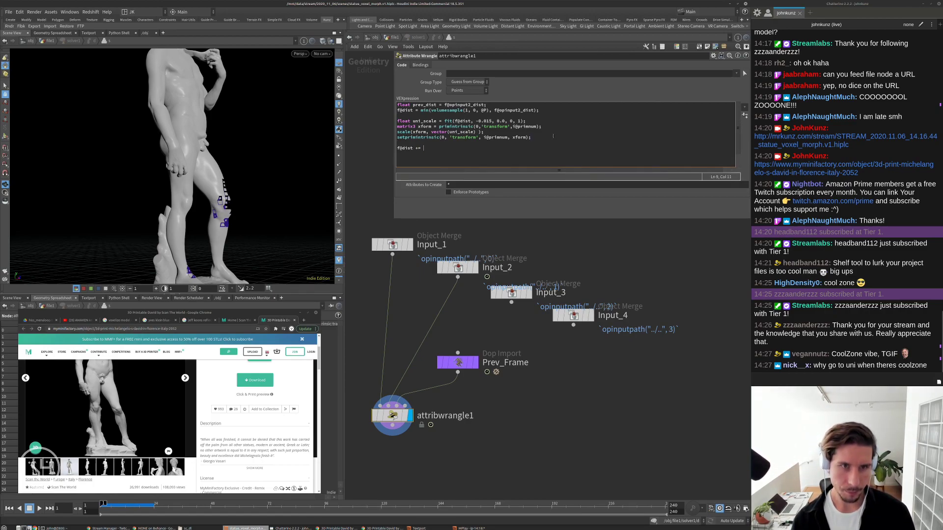
type(" 0.05;")
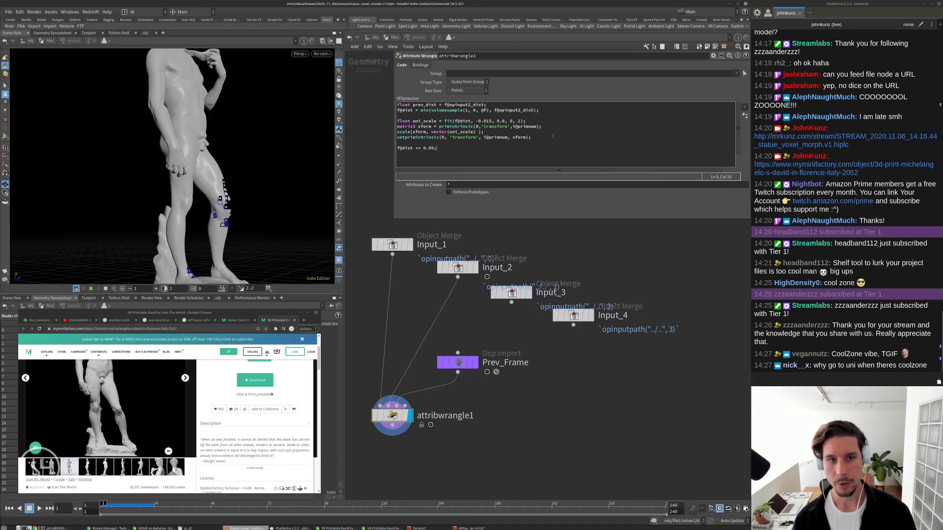
key("ctrl+Return")
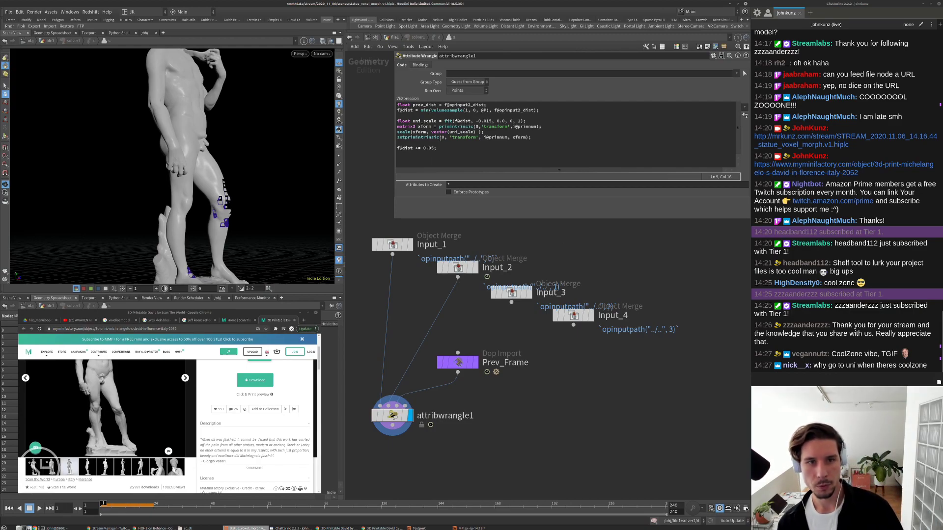
Return to the file1 network, play the solver simulation to check the leg voxels from the front, and rewind to the first frame.
left_click(394, 38)
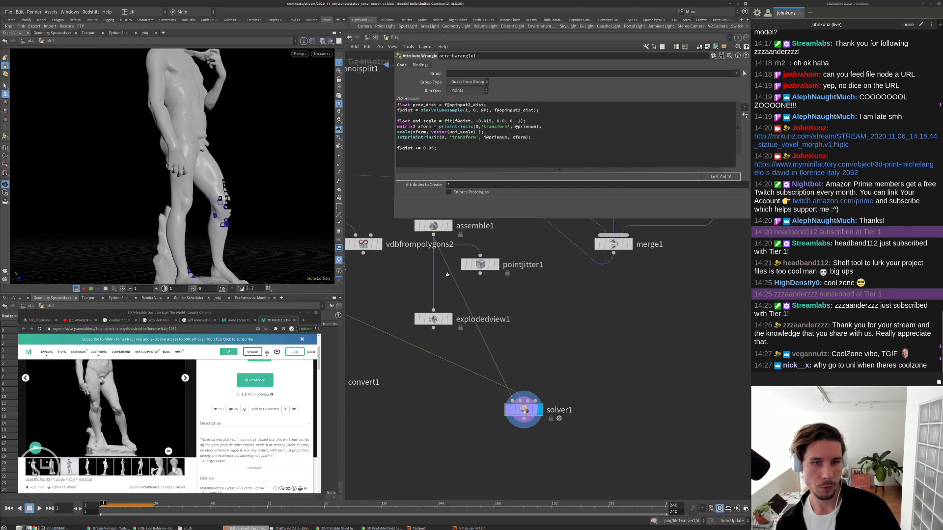
left_click_drag(256, 217, 234, 203)
key("Up")
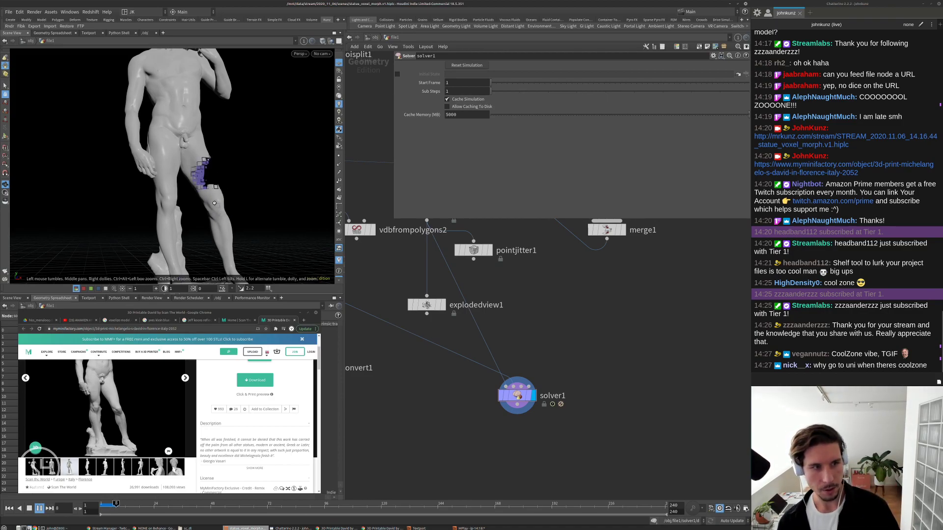
key("ctrl+Up")
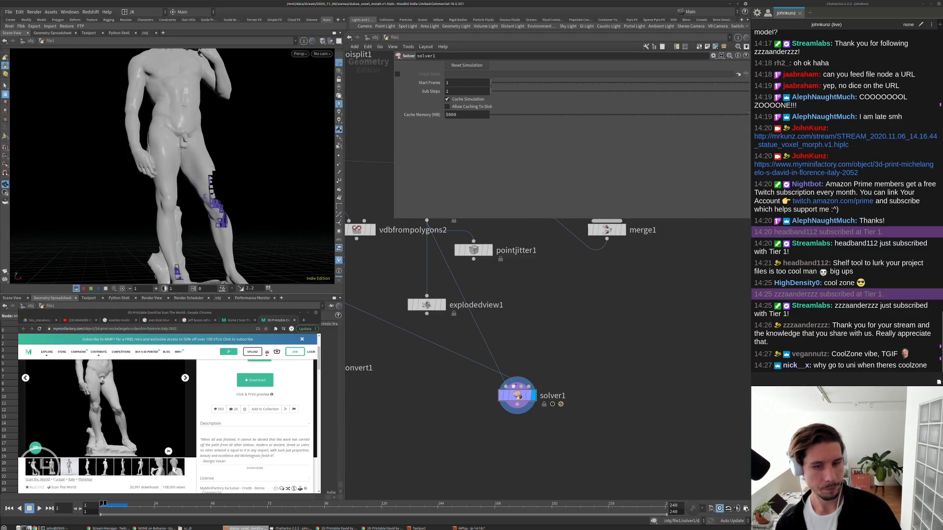
Change the f@dist increment on the last line of the solver's wrangle to 0.015.
double_click(516, 396)
left_click(430, 148)
type("15")
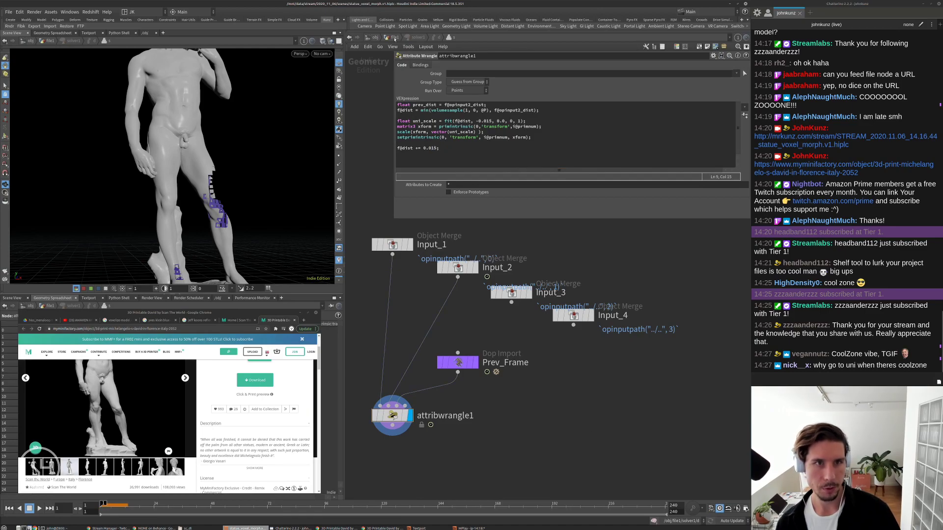
Play the simulation from the file1 network up to frame 7, examine the leg voxels up close, and rewind to the first frame.
type("uh")
key("Up")
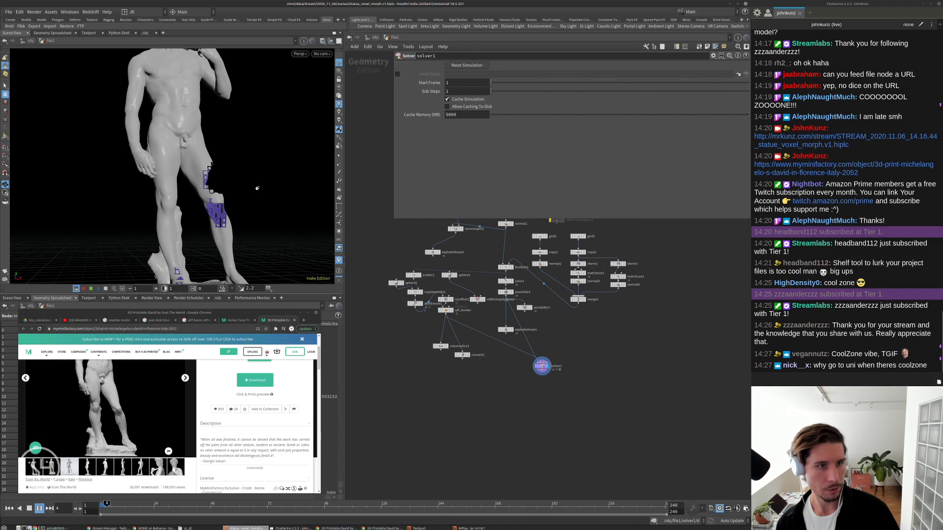
key("Up")
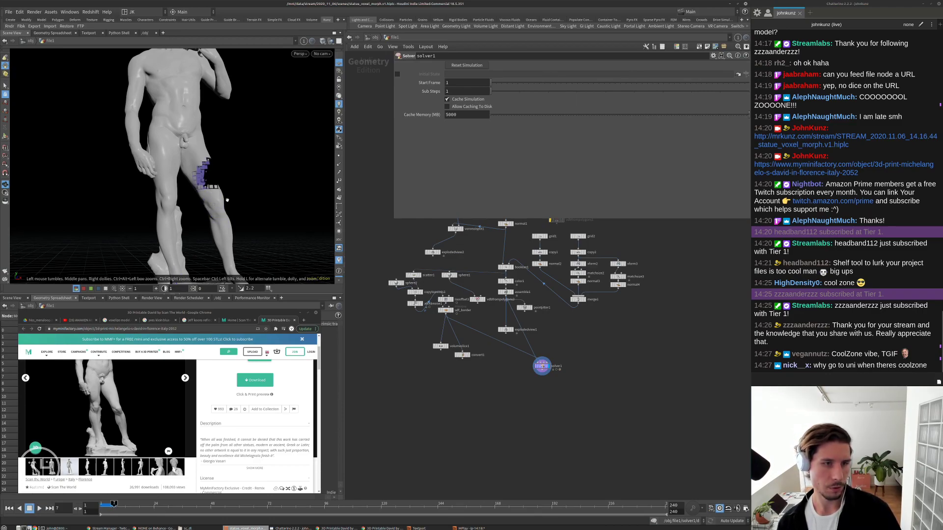
left_click_drag(258, 204, 196, 209)
scroll(196, 208, "up", 5)
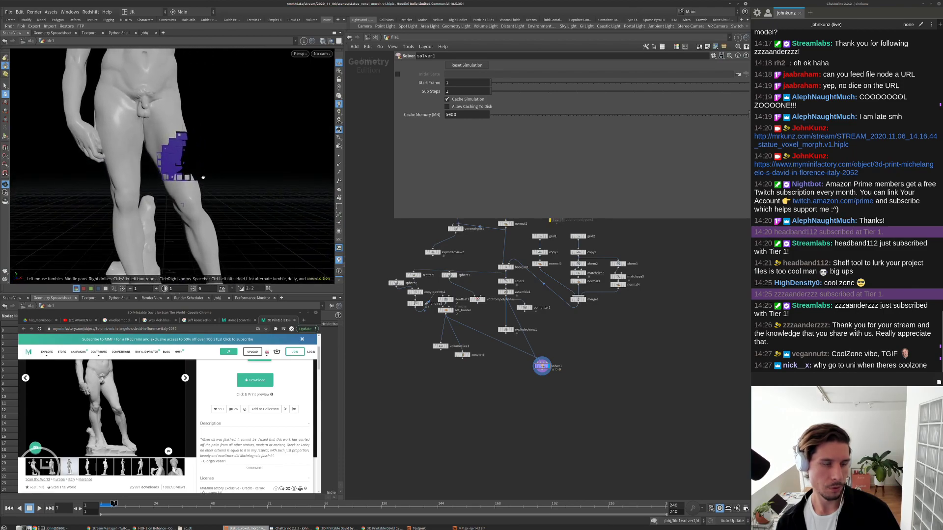
key("ctrl+Up")
Inside solver1, reposition Input_2, Prev_Frame and attribwrangle1 to space out the node layout, and return to the file1 network.
double_click(549, 372)
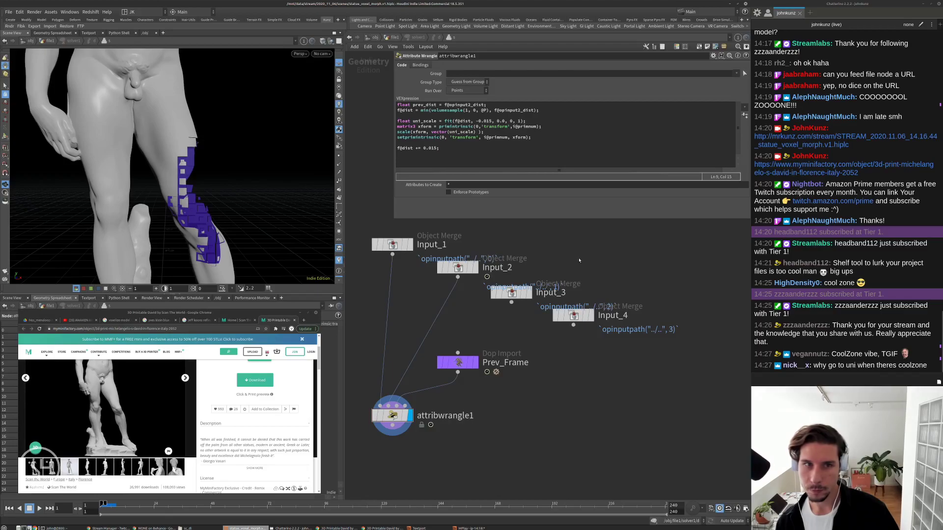
middle_click_drag(578, 258, 582, 284)
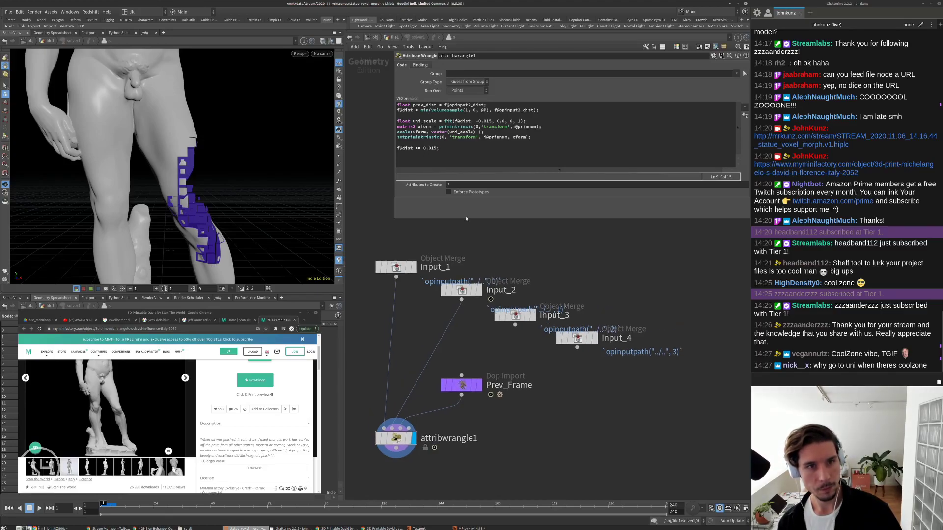
scroll(468, 246, "down", 3)
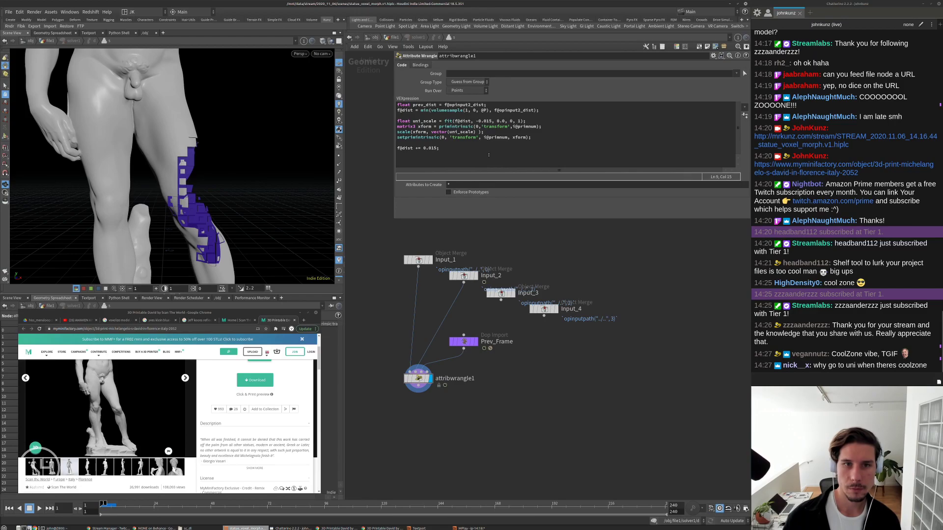
left_click_drag(464, 276, 452, 308)
middle_click_drag(463, 340, 439, 329)
left_click_drag(439, 329, 477, 348)
middle_click_drag(504, 386, 502, 368)
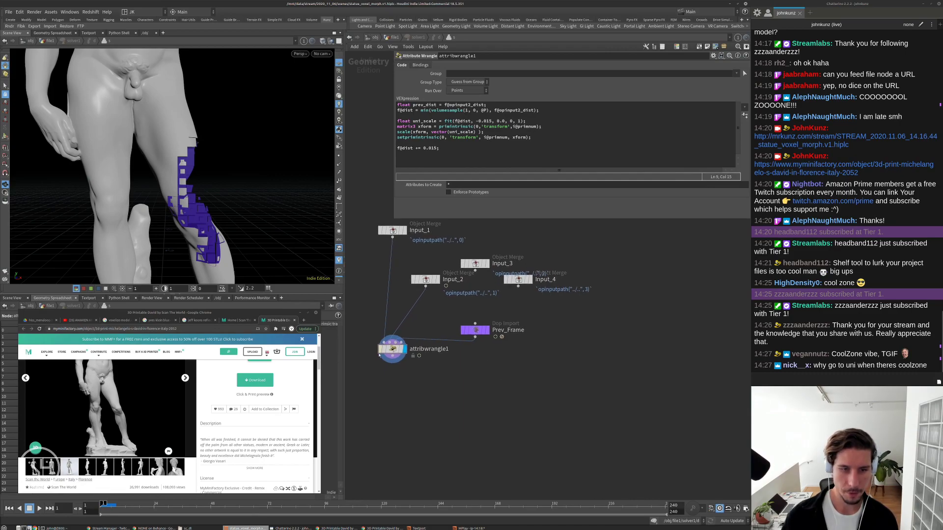
left_click_drag(394, 351, 394, 356)
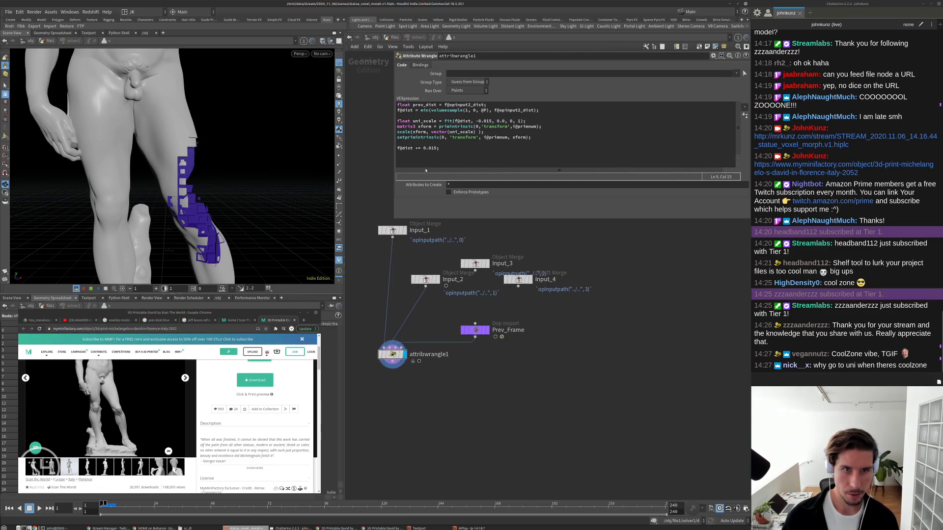
scroll(374, 319, "down", 2)
middle_click_drag(374, 319, 426, 343)
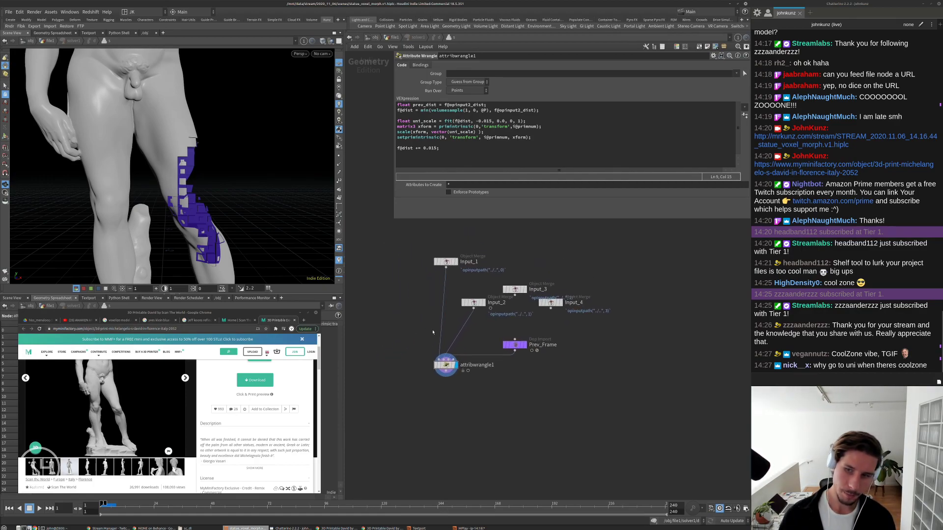
scroll(434, 330, "down", 1)
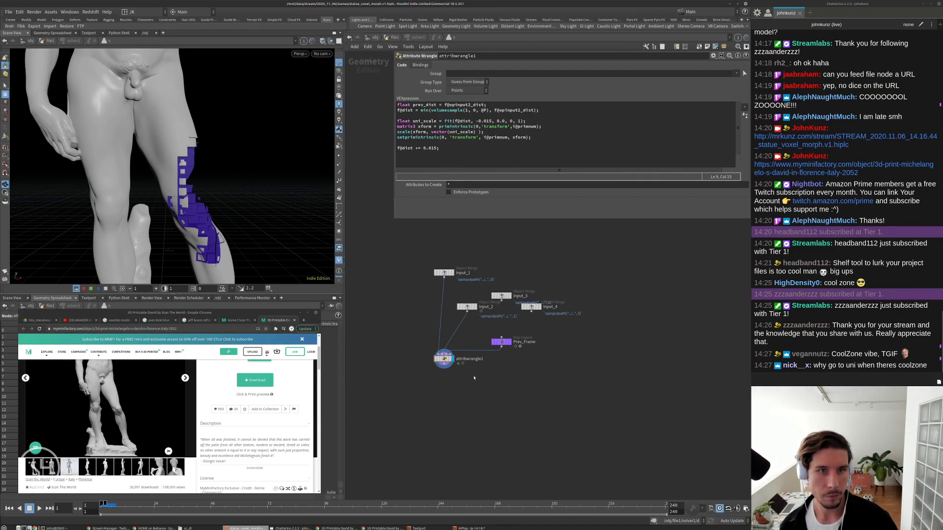
key("u")
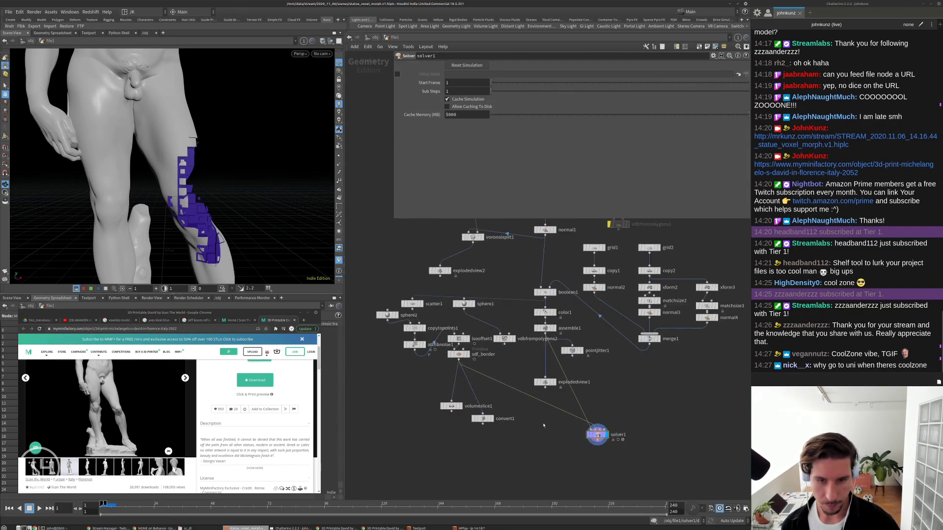
In the file1 network, move explodedview1 and pointjitter1 off to the side and place solver1 below assemble1.
left_click_drag(548, 375, 611, 368)
left_click_drag(578, 340, 612, 339)
middle_click_drag(601, 439, 583, 391)
left_click_drag(582, 392, 527, 397)
Inside solver1, cut the four uni_scale and transform lines out of attribwrangle1's VEX code.
double_click(527, 397)
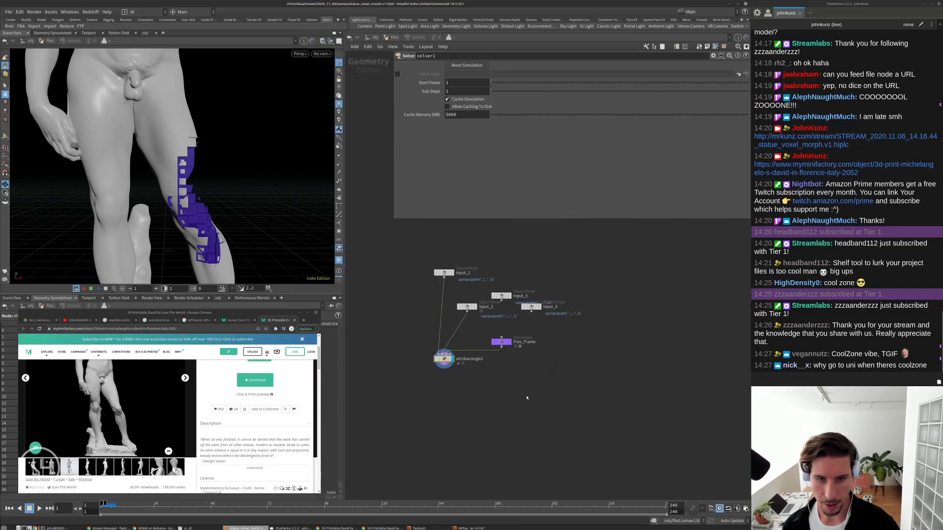
scroll(467, 344, "up", 2)
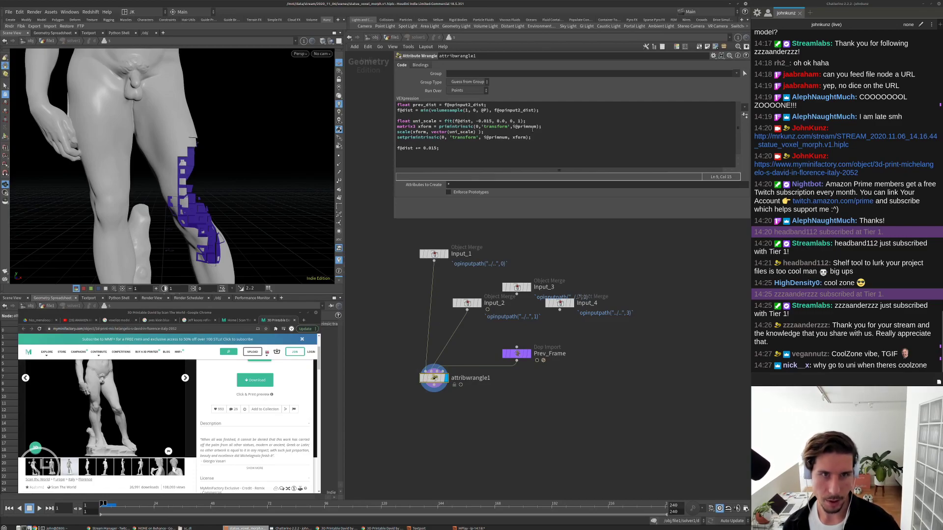
left_click_drag(531, 137, 386, 118)
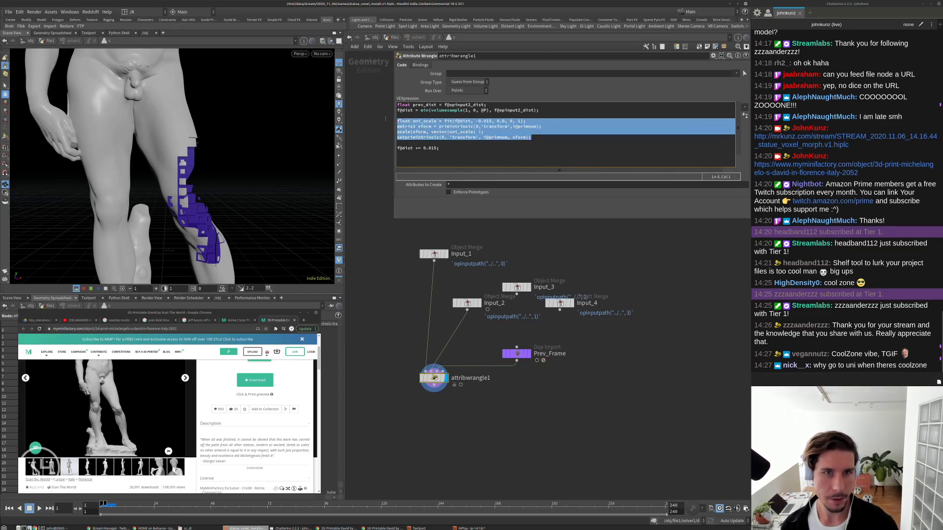
key("BackSpace")
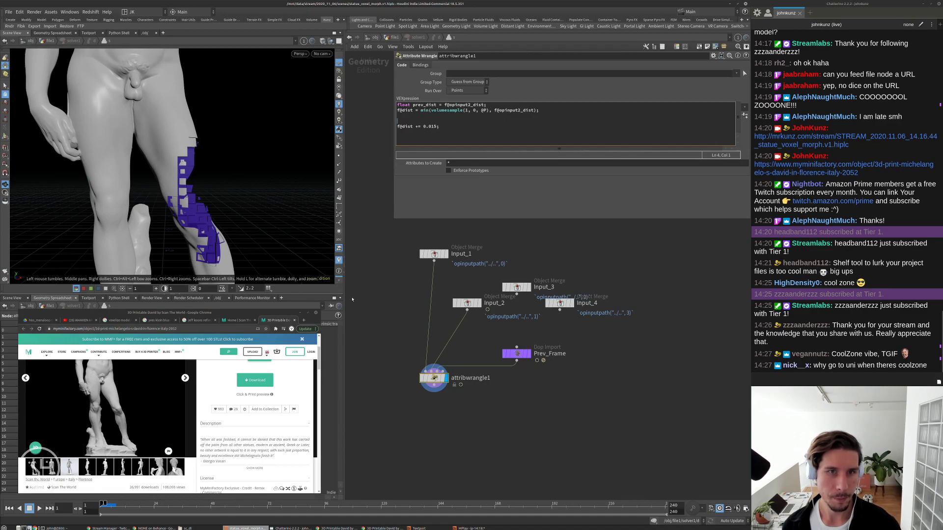
middle_click_drag(378, 347, 394, 305)
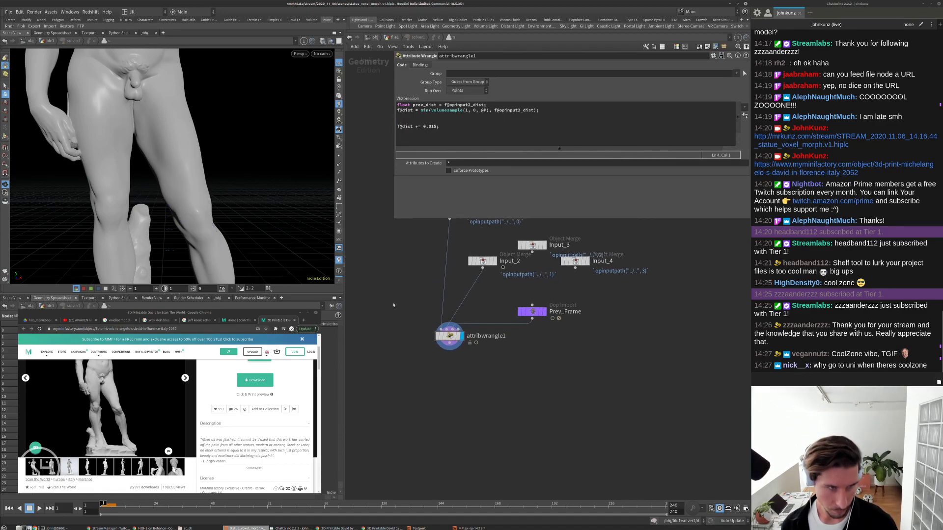
Back in the file1 network, add an Attribute Wrangle below solver1 and connect it to the solver's output.
key("u")
key("Tab")
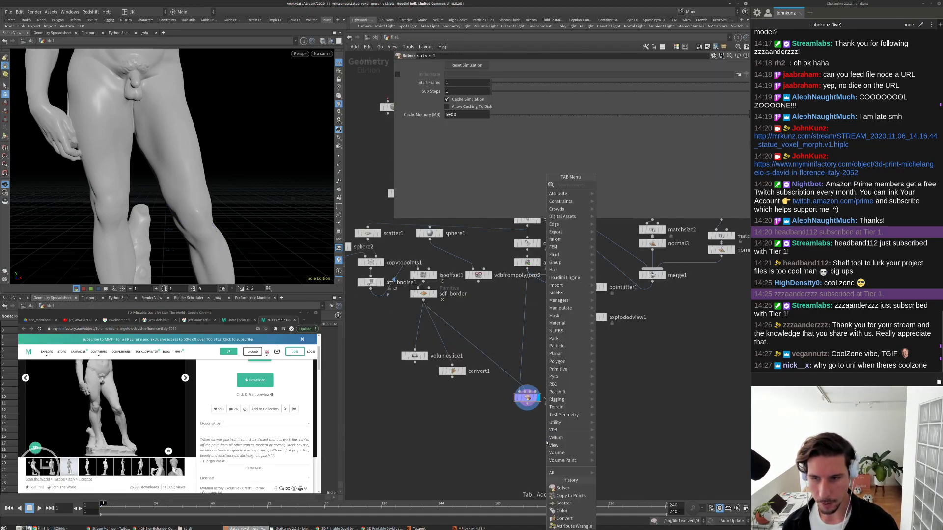
type("wr")
left_click(623, 185)
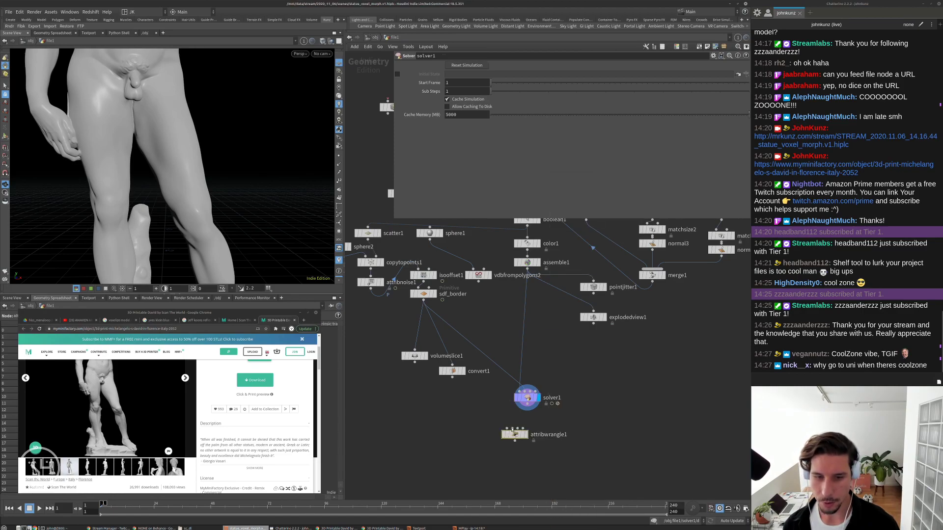
left_click(515, 433)
left_click_drag(516, 421, 534, 447)
Display the new wrangle and paste in the cut code that scales each piece's transform by uni_scale, fitted from f@dist.
left_click(525, 434)
type("float uni_scale = fit(f@dist, -0.015, 0.0, 0, 1); matrix3 xform = primintrinsic(0,'transform',i@primnum); scale(xform, vector(uni_scale) ); setprimintrinsic(0, 'transform', i@primnum, xform);")
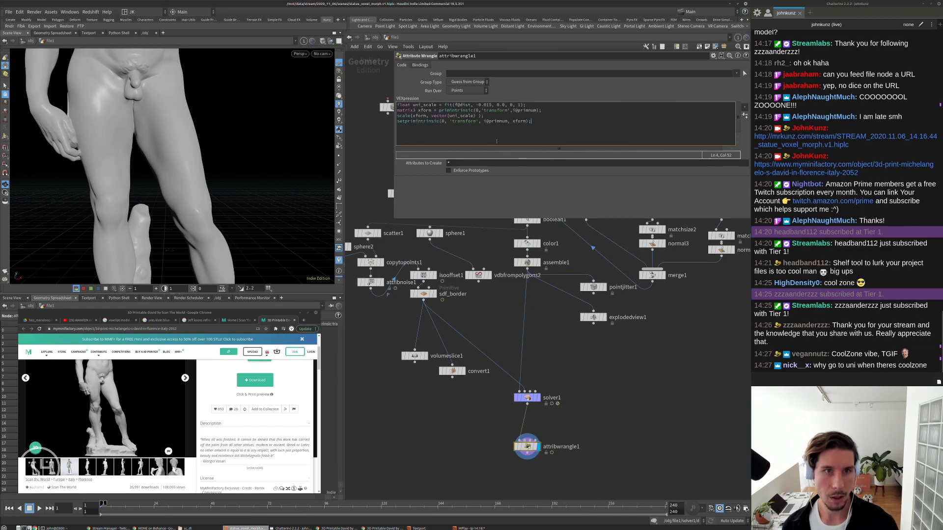
left_click(498, 188)
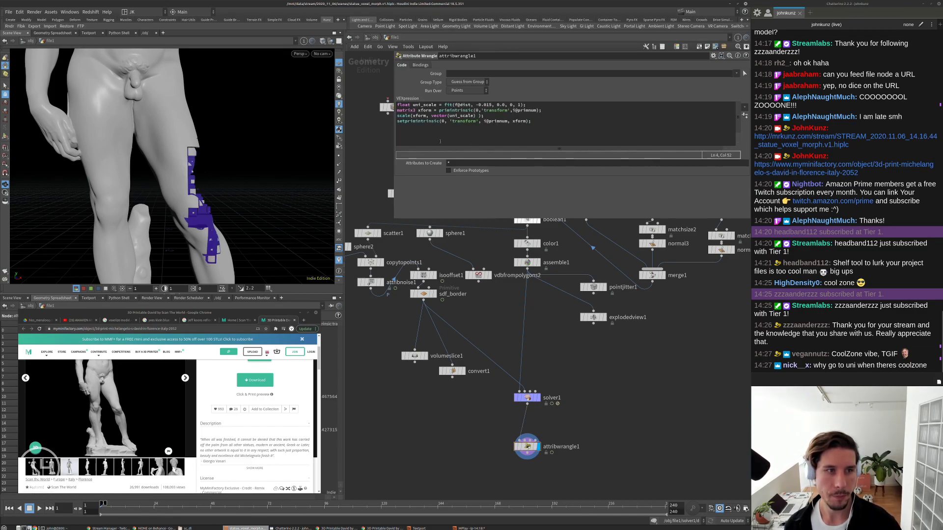
left_click_drag(470, 105, 455, 105)
left_click(438, 105)
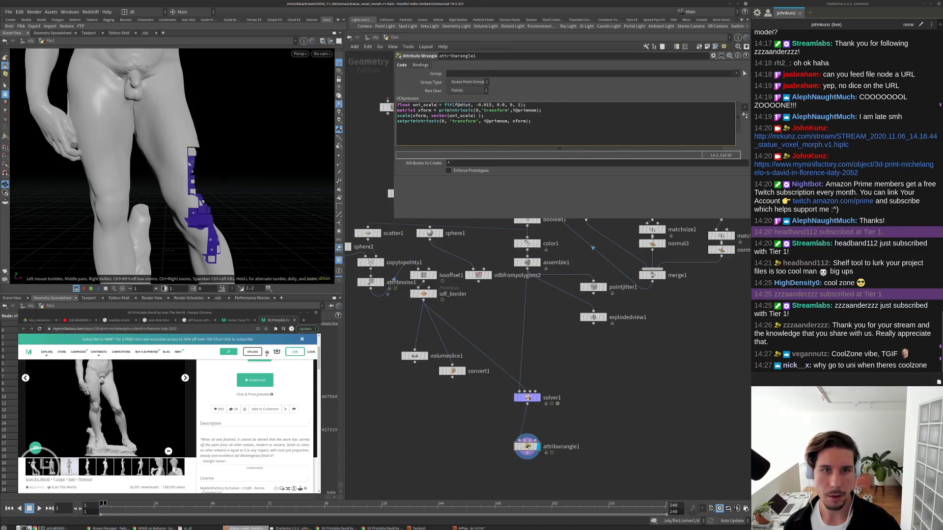
Display solver1, clear the browser from view, and show the solver's point attributes in the geometry spreadsheet.
left_click(527, 398)
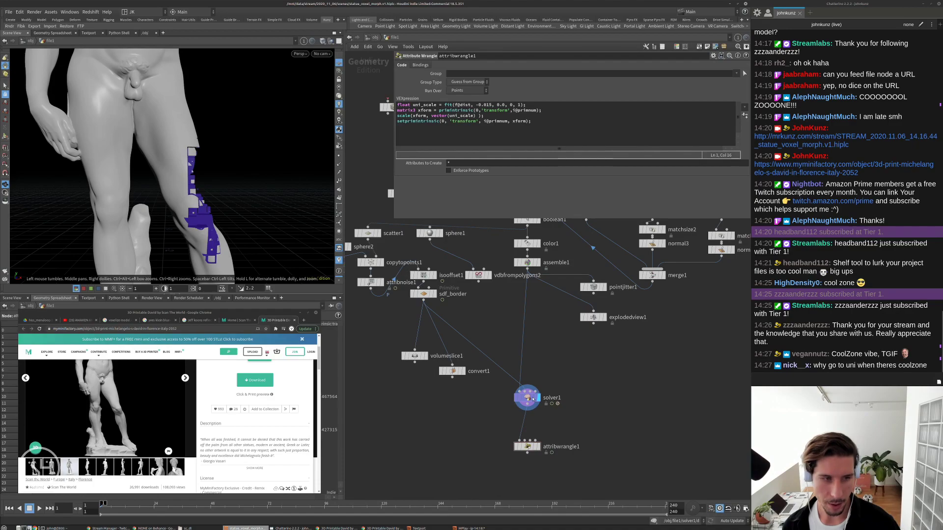
left_click(302, 313)
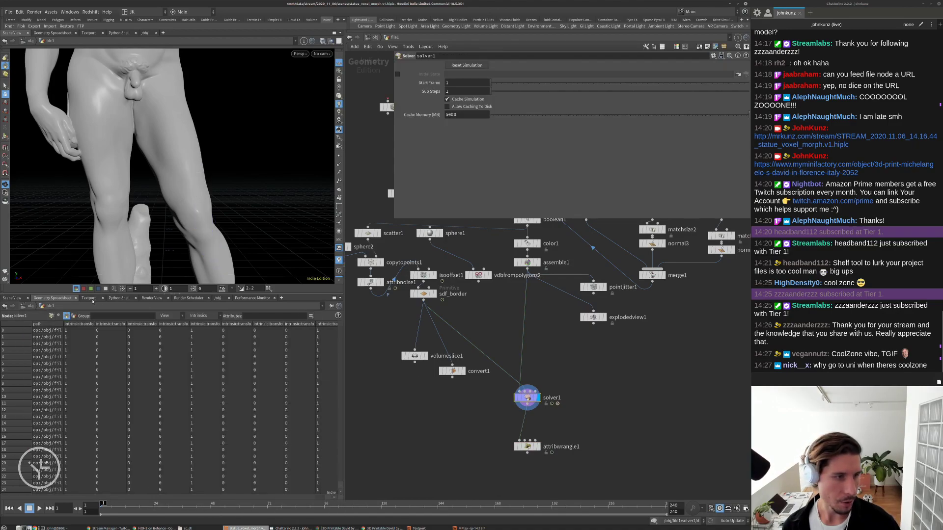
left_click(52, 315)
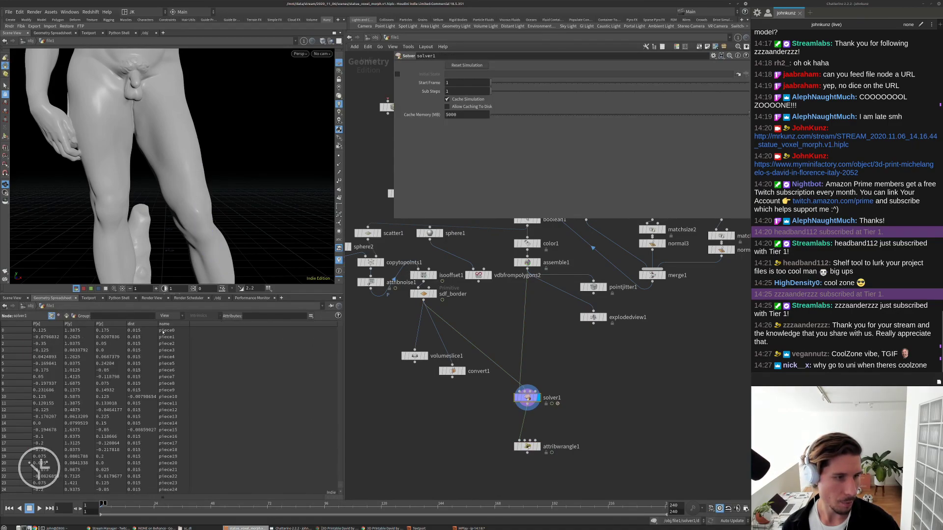
Inside solver1, rewire attribwrangle1 so Prev_Frame feeds its first input and Input_1 its third input.
double_click(527, 398)
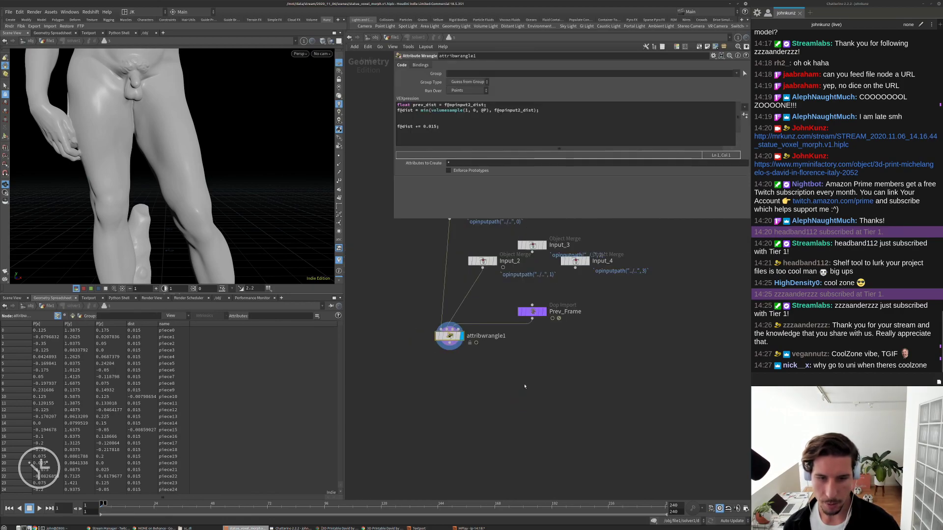
scroll(462, 396, "up", 5)
left_click_drag(462, 395, 395, 330)
scroll(510, 415, "down", 3)
left_click_drag(506, 408, 421, 401)
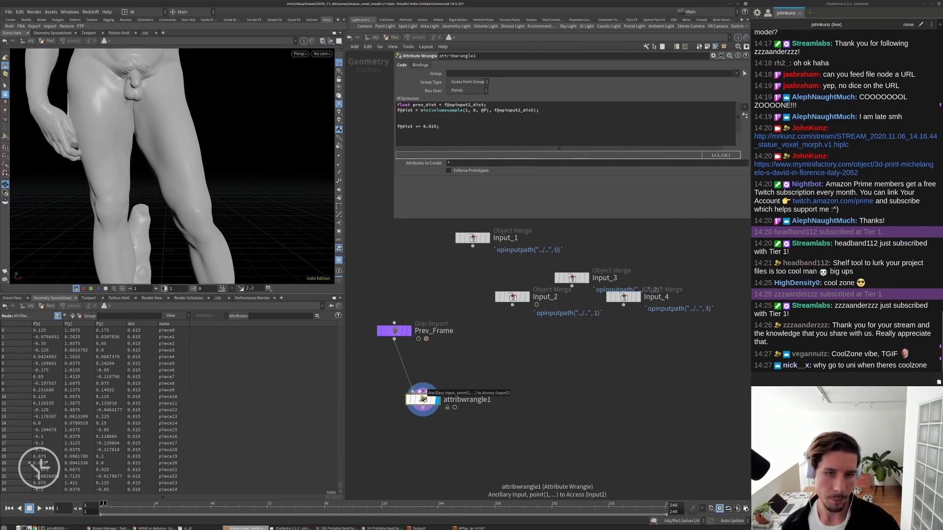
left_click(472, 246)
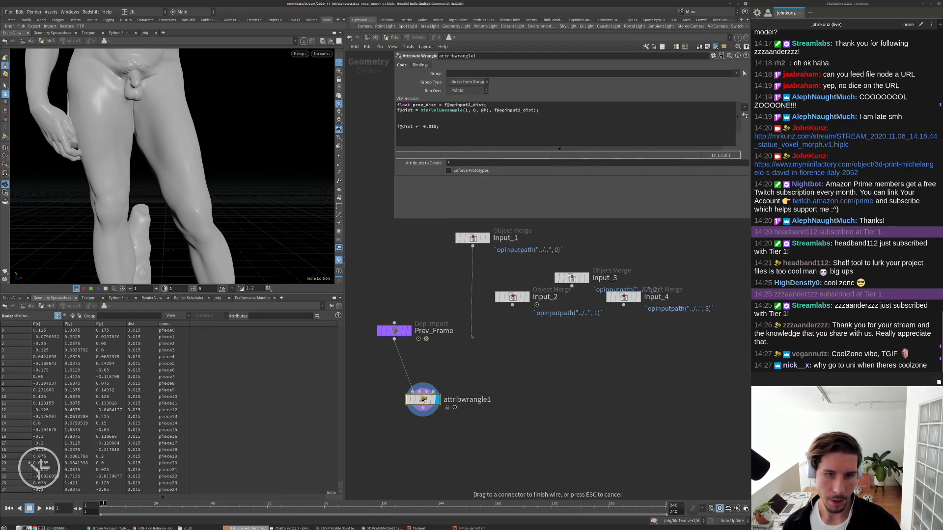
left_click(430, 383)
left_click_drag(481, 241, 425, 391)
left_click(423, 392)
Rename Input_1 as src_geo and Input_2 as volume_sdf.
double_click(527, 361)
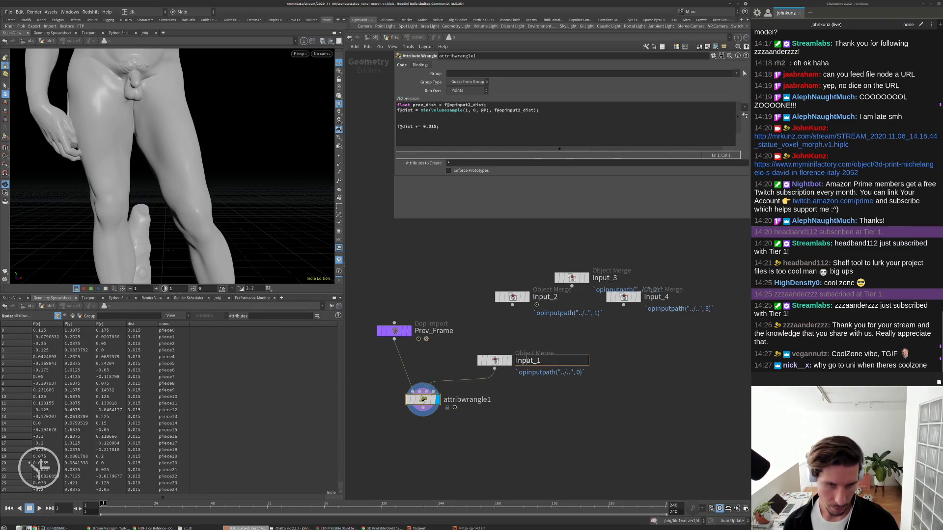
type("src_geo")
key("Return")
left_click_drag(512, 297, 446, 294)
double_click(480, 294)
type("vol")
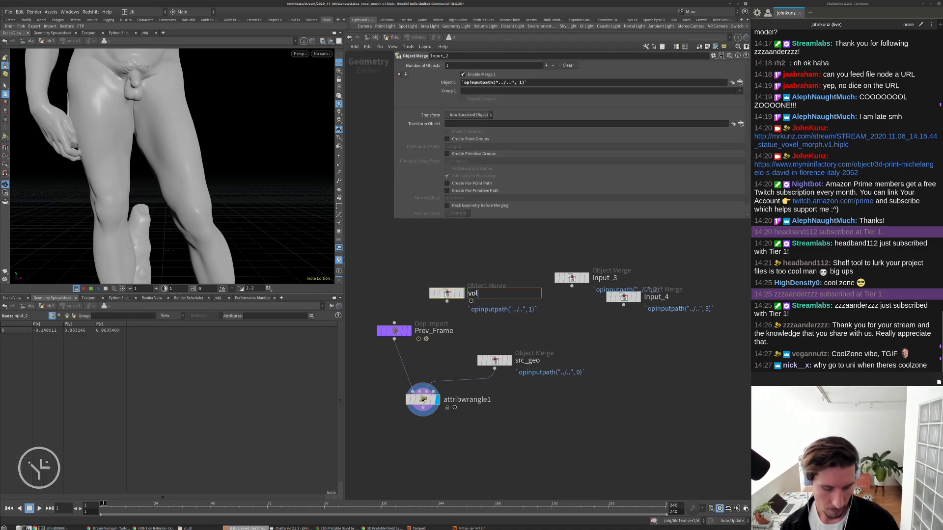
type("ume_sf")
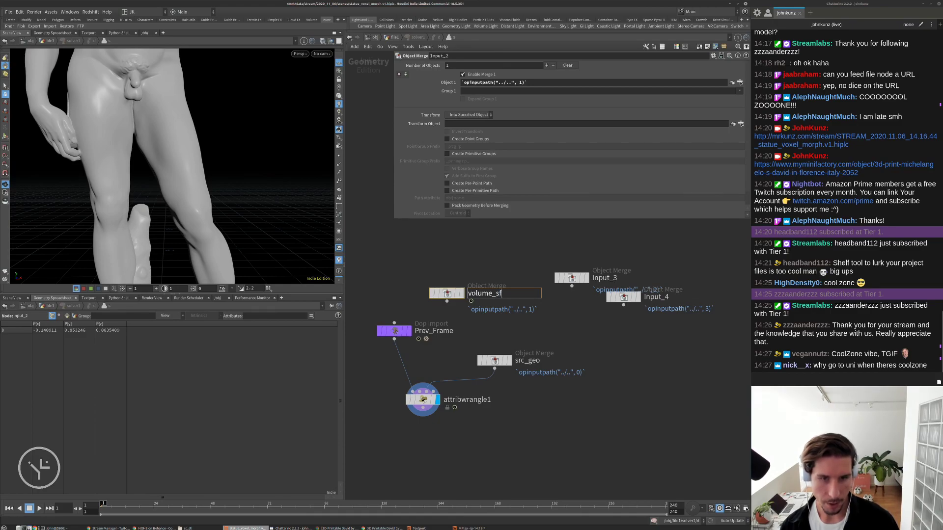
key("BackSpace")
type("df")
key("Return")
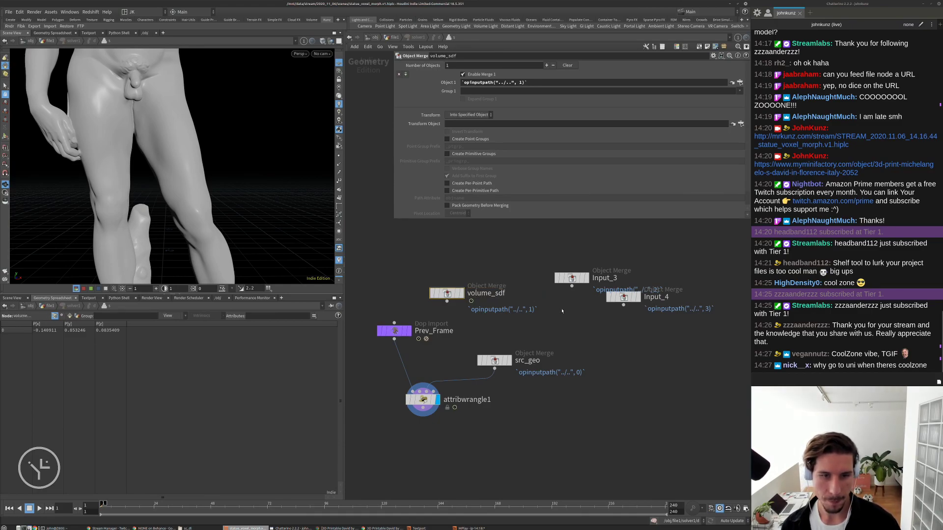
Connect volume_sdf to attribwrangle1's second input and arrange the three source nodes neatly above the wrangle.
left_click_drag(446, 301, 422, 399)
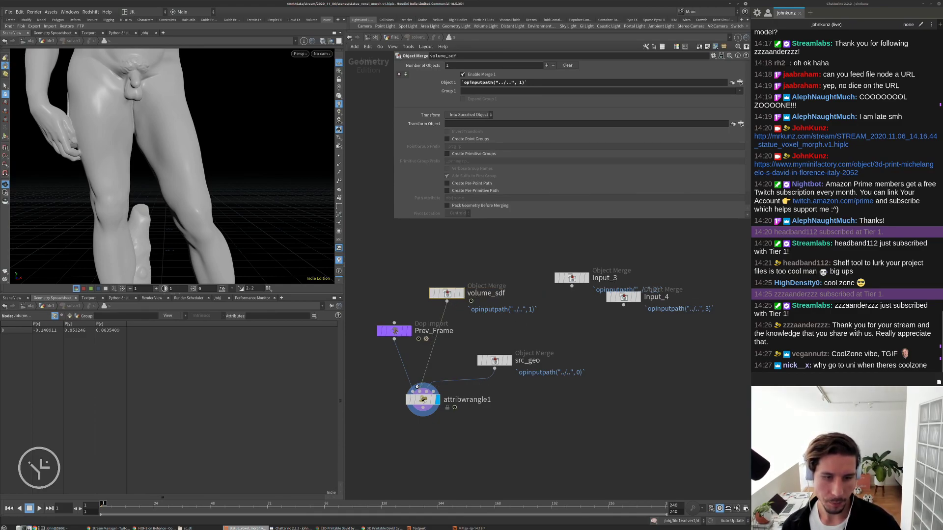
left_click(423, 400)
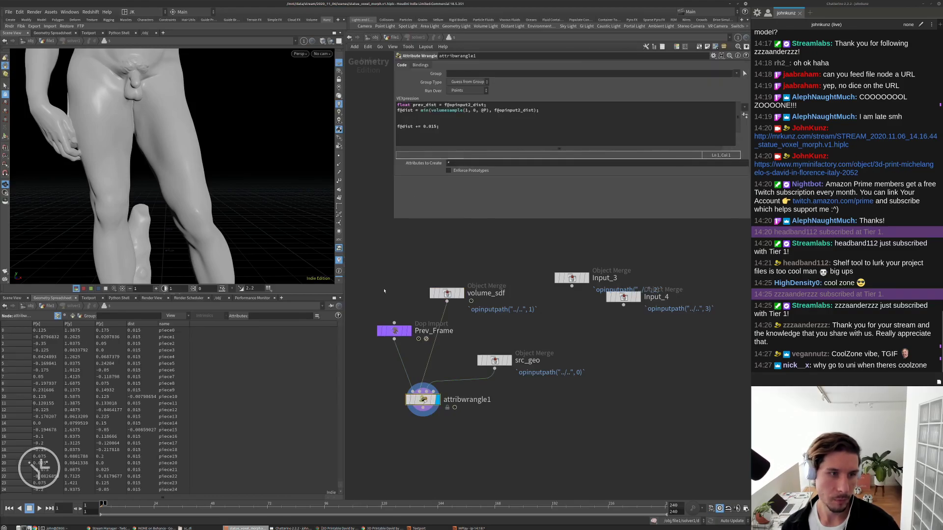
scroll(388, 284, "down", 2)
left_click_drag(401, 311, 386, 308)
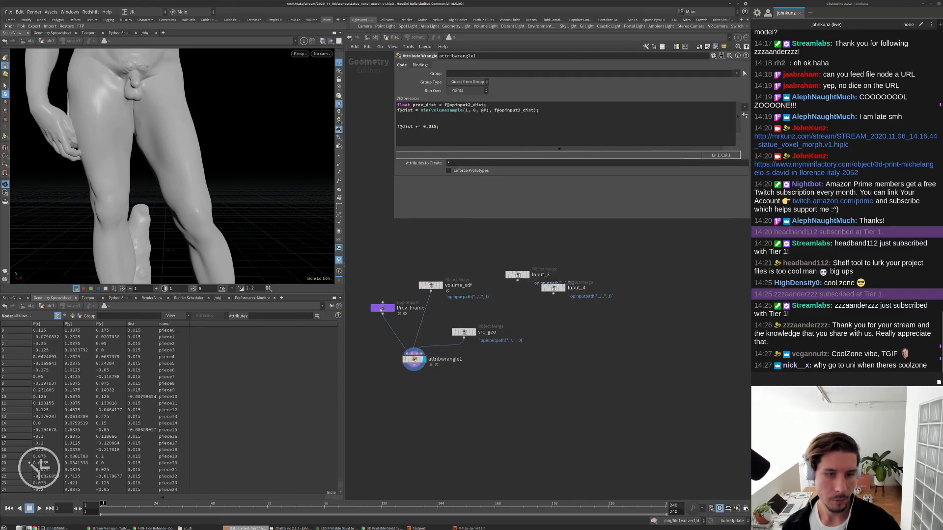
left_click_drag(431, 285, 467, 340)
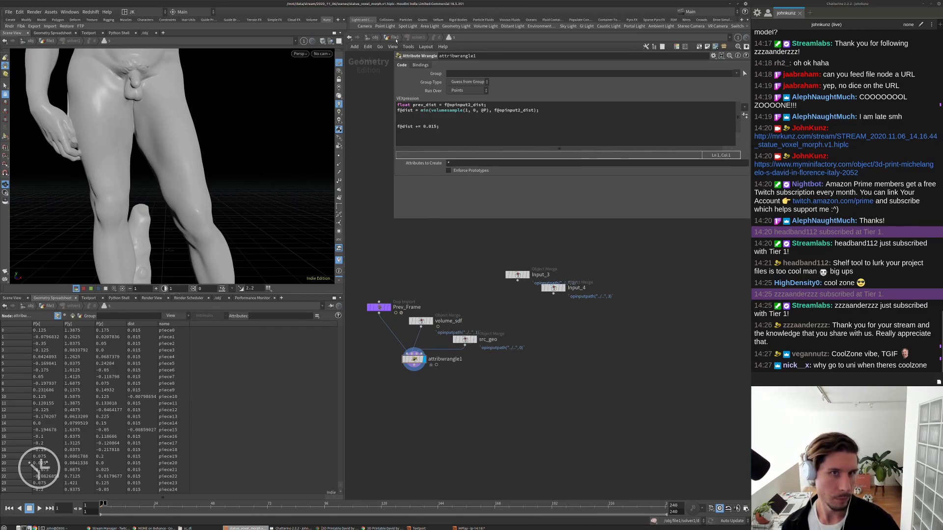
In the file1 network, play the simulation with attribwrangle1 displayed to check the leg voxels, and rewind to the first frame.
left_click(395, 38)
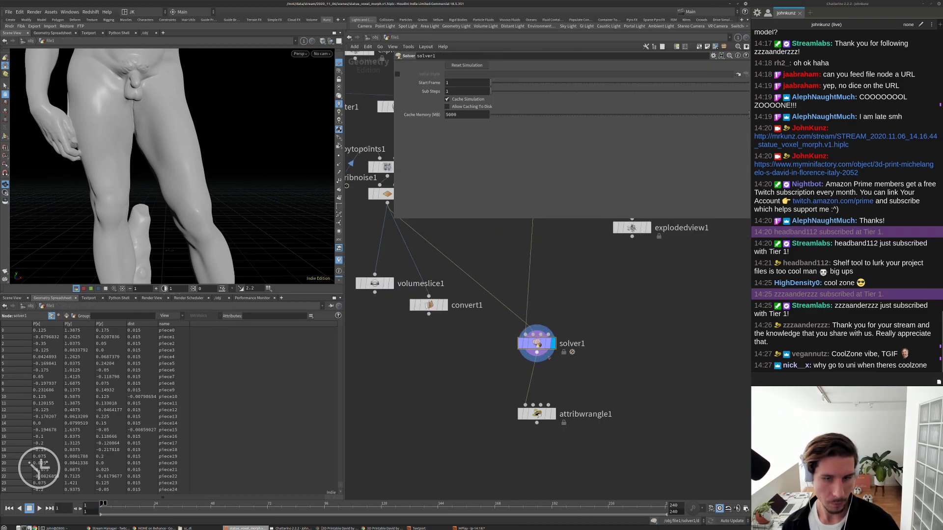
key("Up")
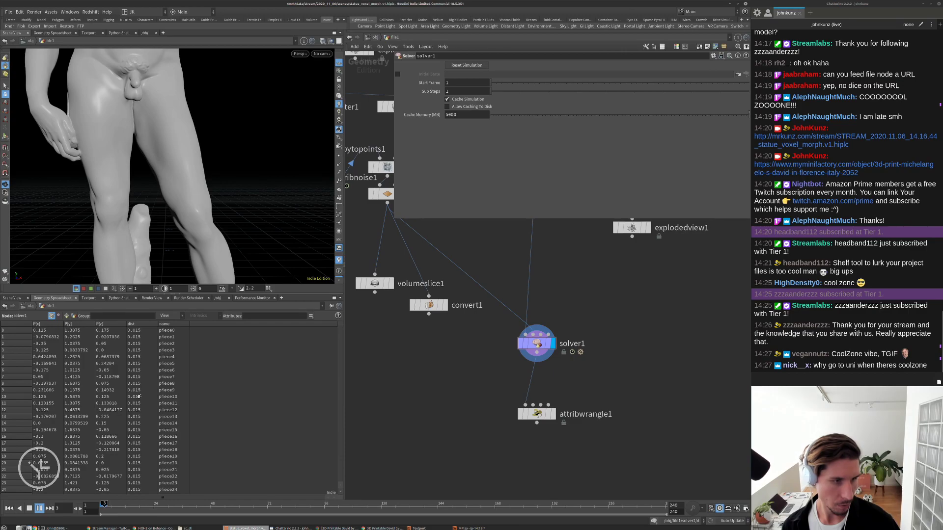
key("Up")
left_click(554, 417)
key("ctrl+Up")
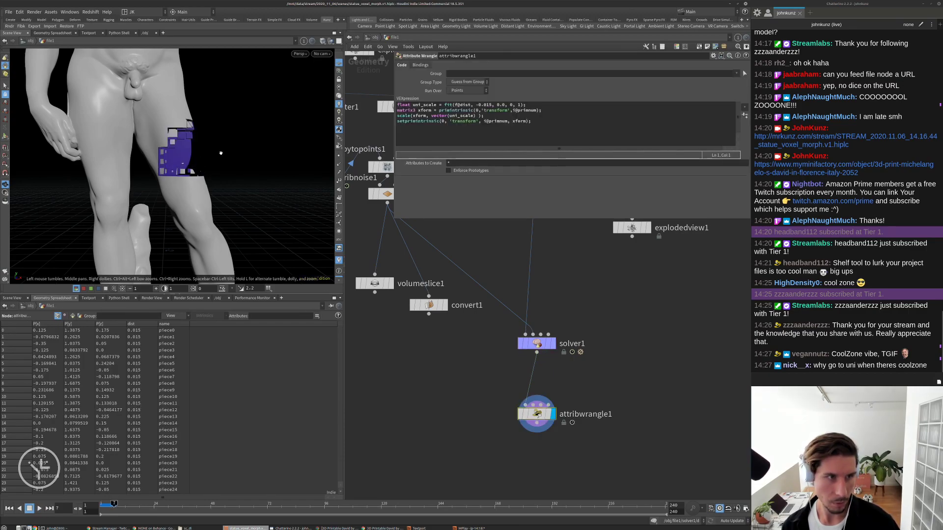
right_click_drag(217, 152, 214, 211)
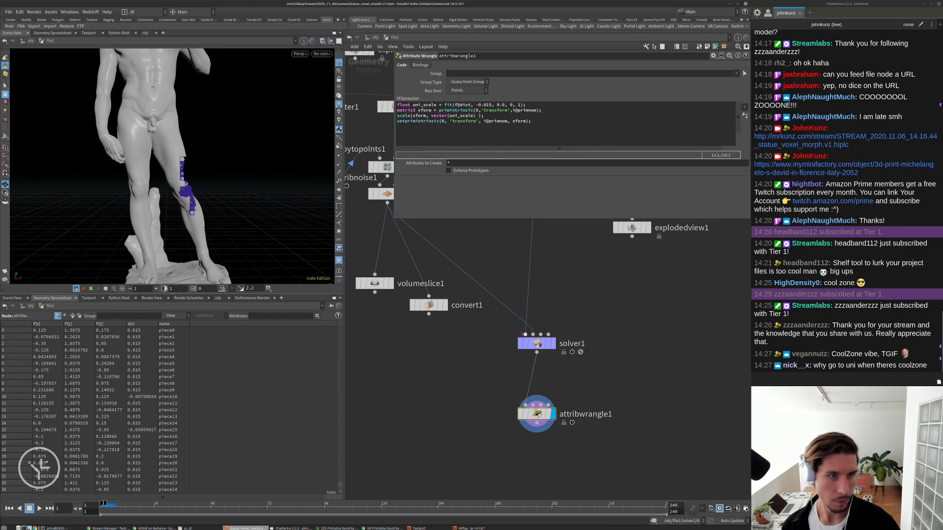
Change the f@dist increment in solver1's inner wrangle to 0.0005.
double_click(537, 344)
left_click(432, 127)
type("0.0005;")
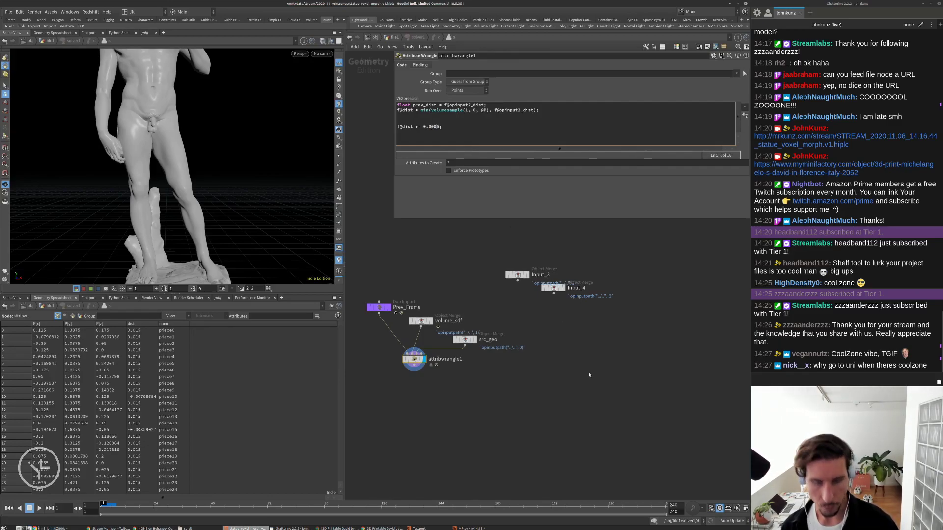
key("Delete")
type("0")
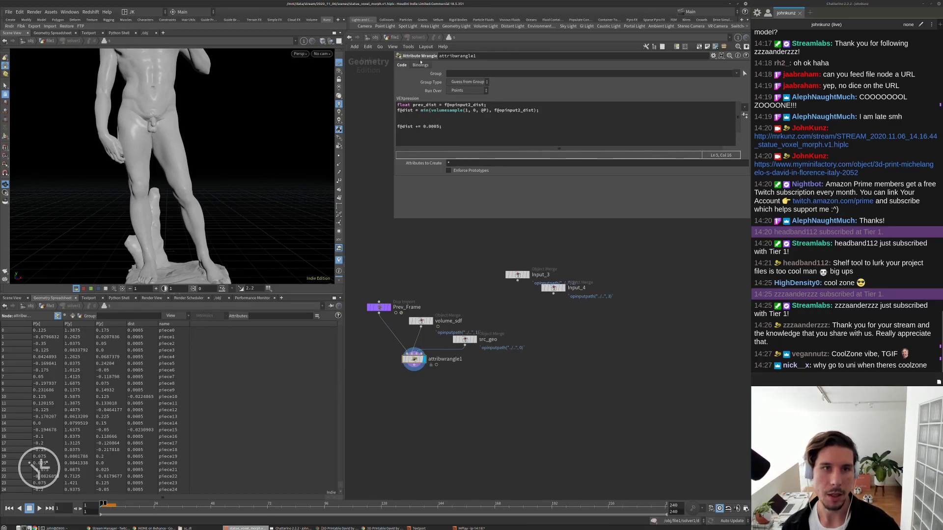
Return to the file1 network, play the simulation to examine the slower voxel recovery on the leg, and rewind.
left_click(409, 38)
key("u")
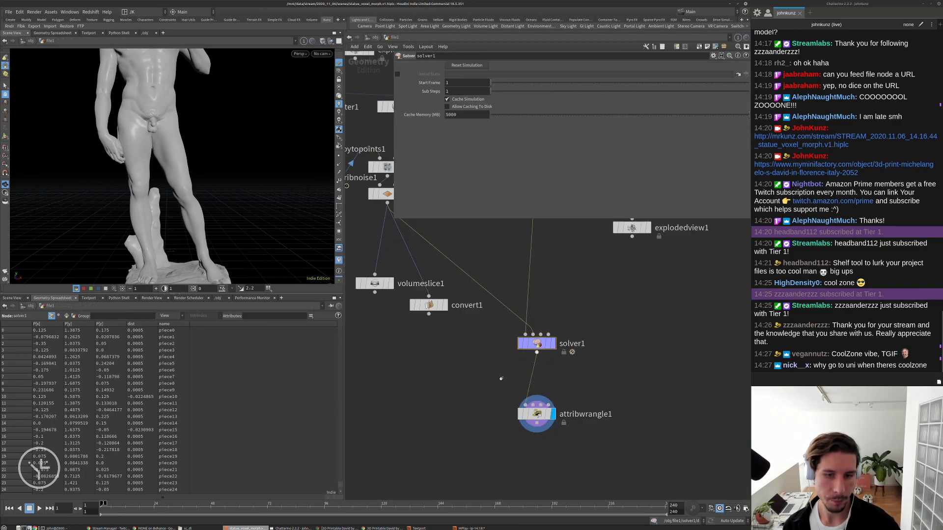
key("Up")
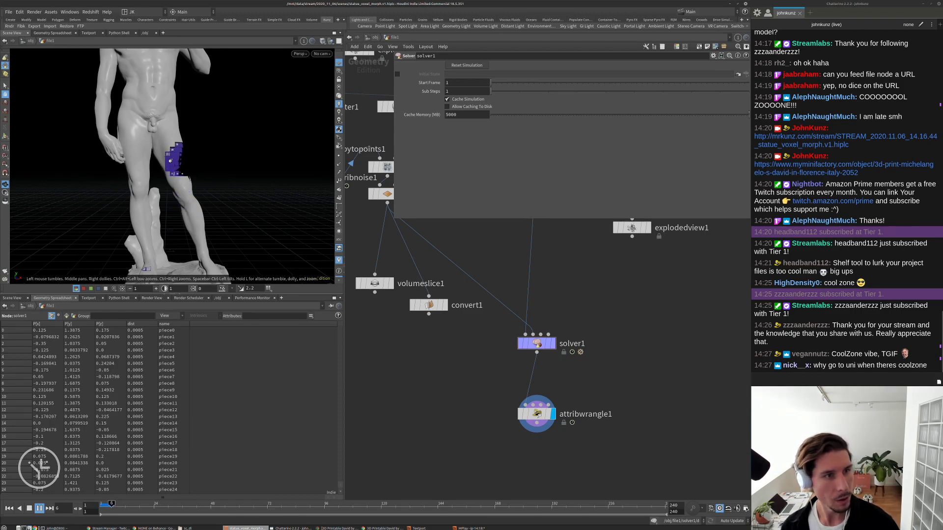
key("Down")
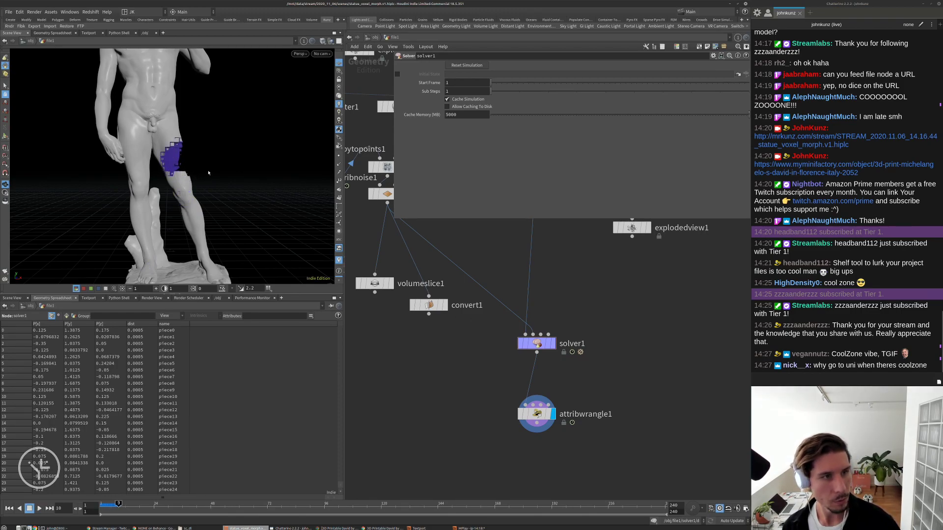
mouse_move(241, 176)
left_mouse_down()
mouse_move(101, 165)
mouse_move(222, 176)
left_mouse_up()
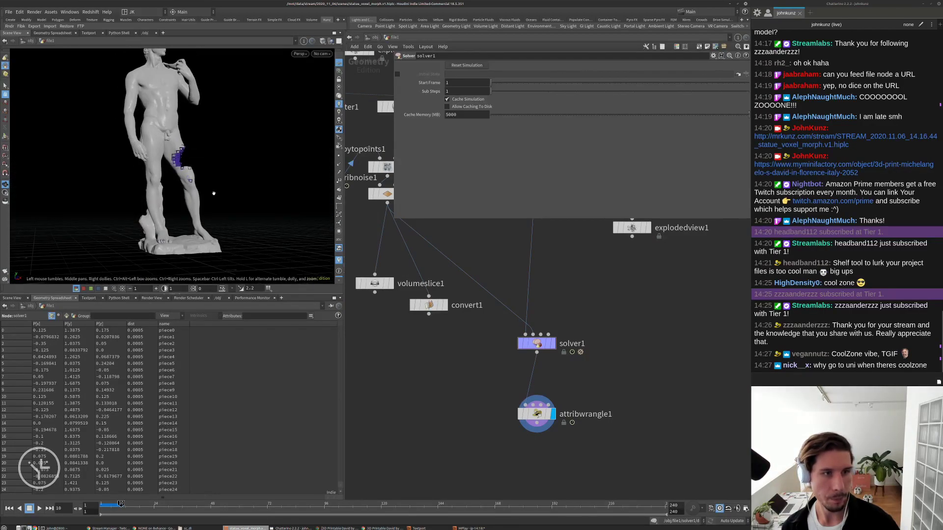
scroll(222, 177, "up", 5)
middle_click_drag(600, 281, 594, 309)
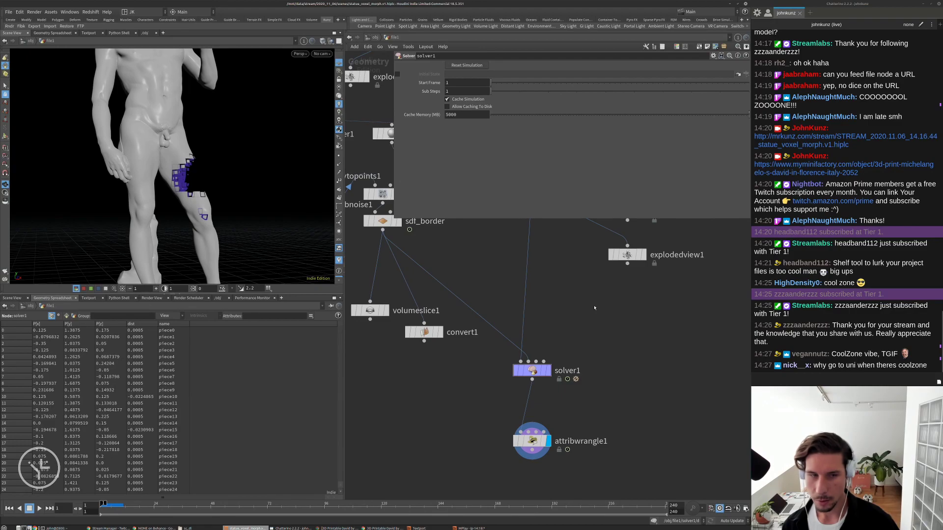
key("Tab")
type("c")
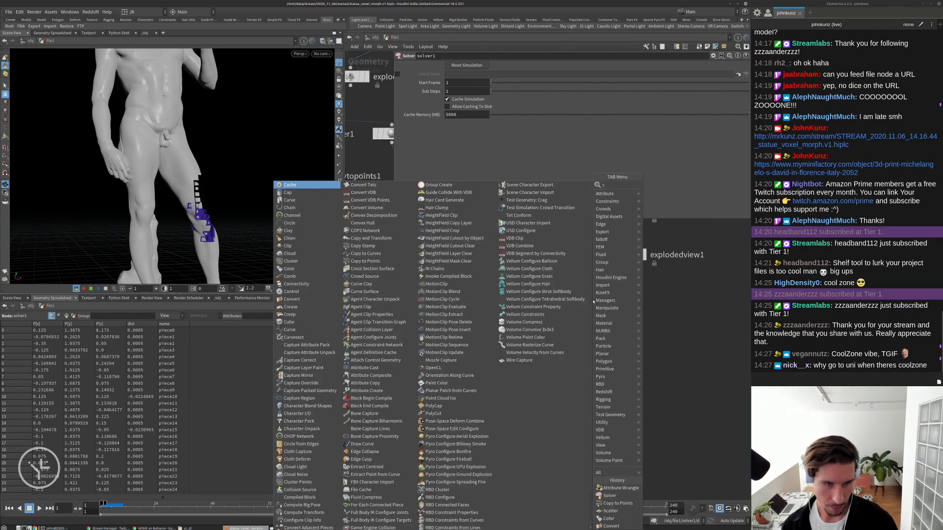
left_click(688, 284)
middle_click_drag(660, 313, 657, 337)
scroll(656, 339, "down", 1)
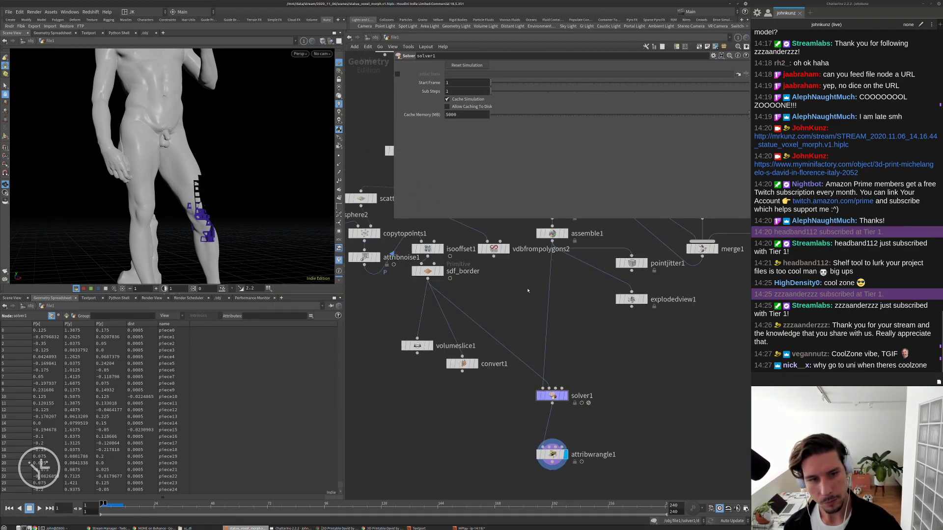
Display isooffset1 and sdf_border in turn while playing the timeline to examine the animated SDF volume.
middle_click(426, 249)
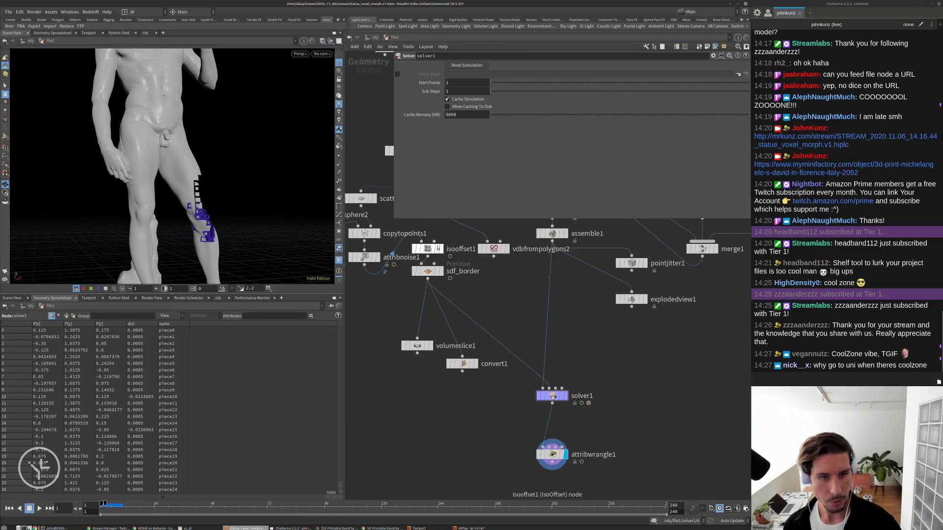
left_click(441, 249)
left_click(432, 250)
key("Up")
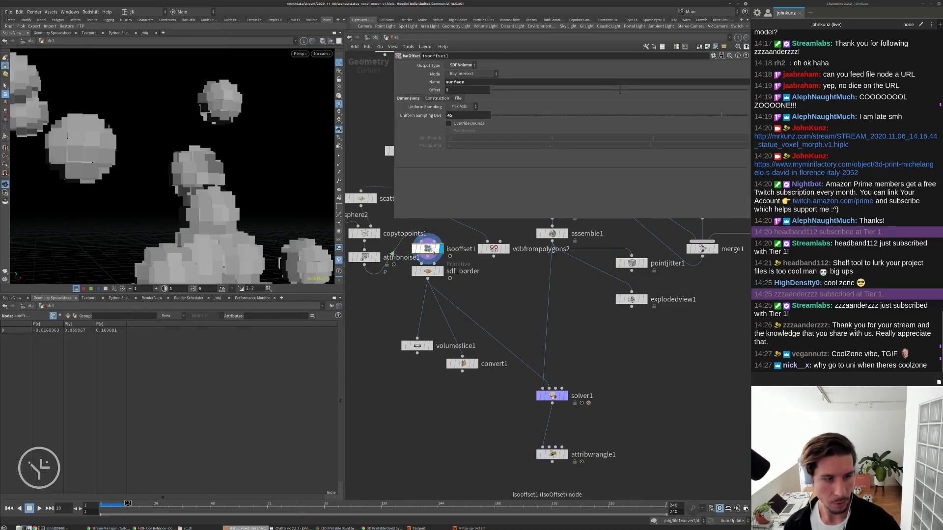
key("Up")
left_click(441, 271)
left_click(428, 273)
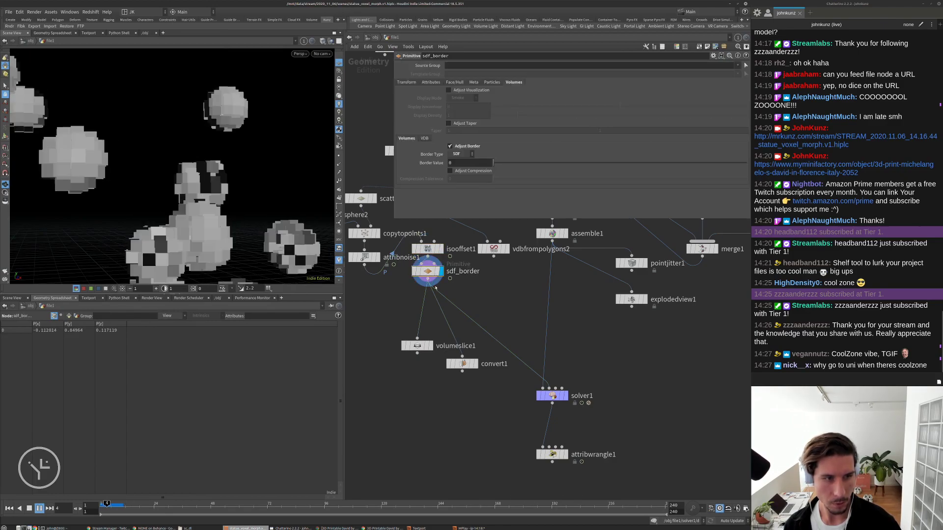
Display solver1, play a few frames to check its dist values and its assemble1 input, and rewind to the first frame.
left_click(552, 396)
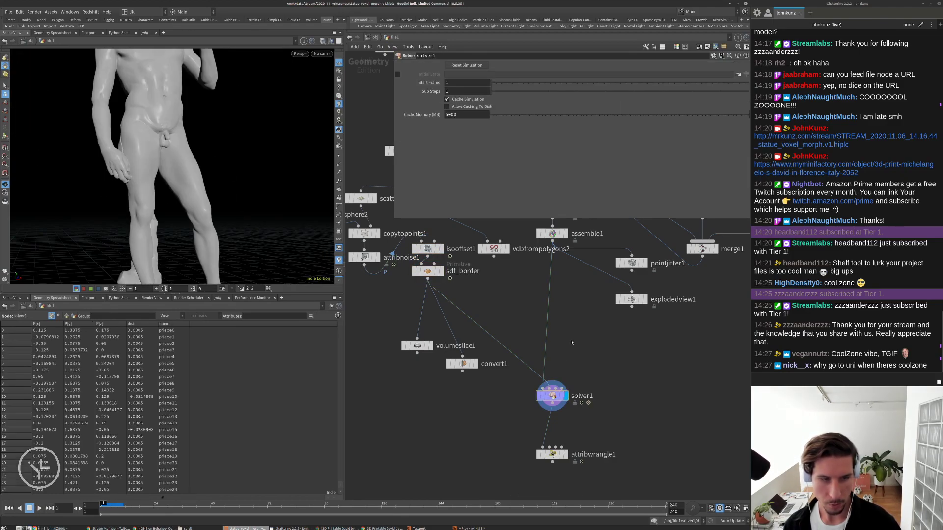
middle_click_drag(552, 396, 555, 380)
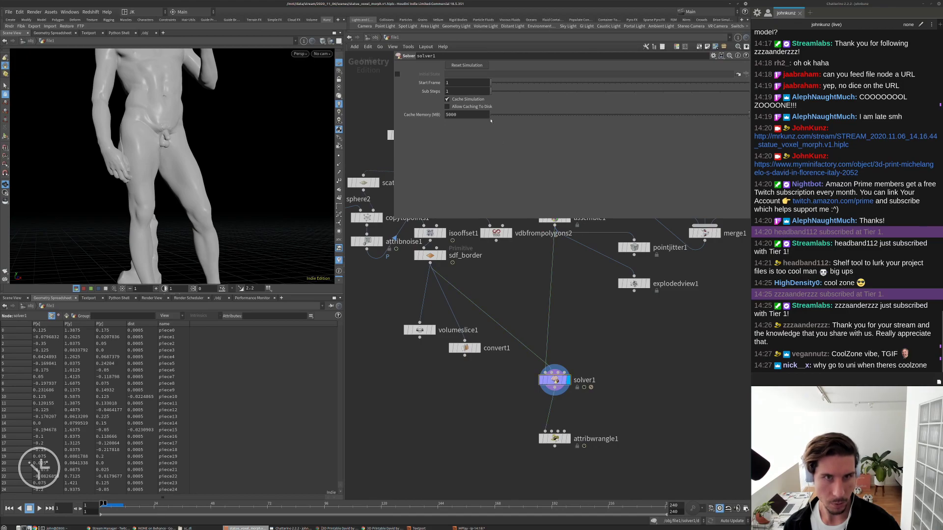
key("Up")
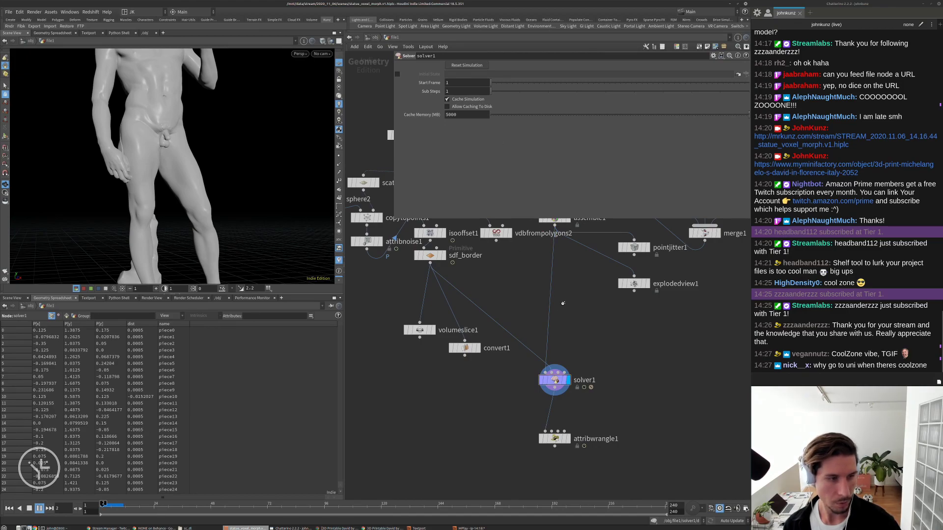
key("Up")
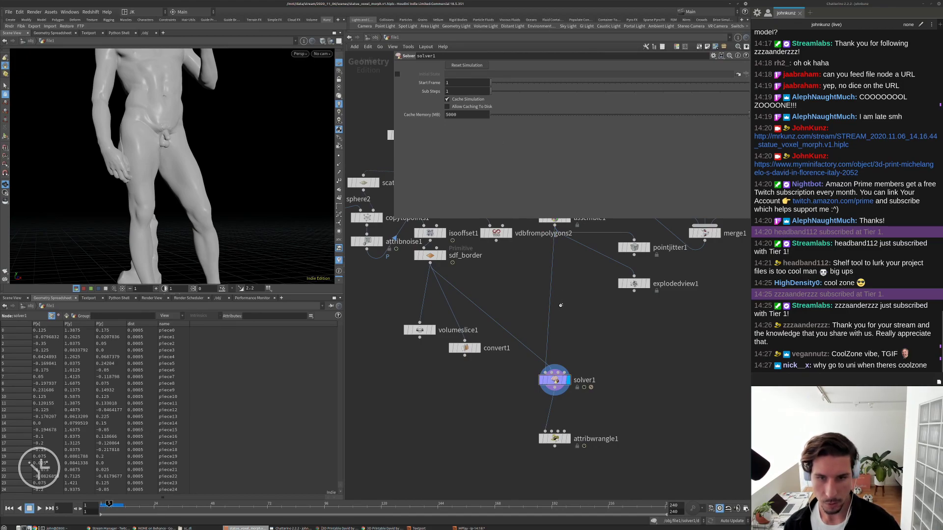
scroll(560, 329, "down", 3)
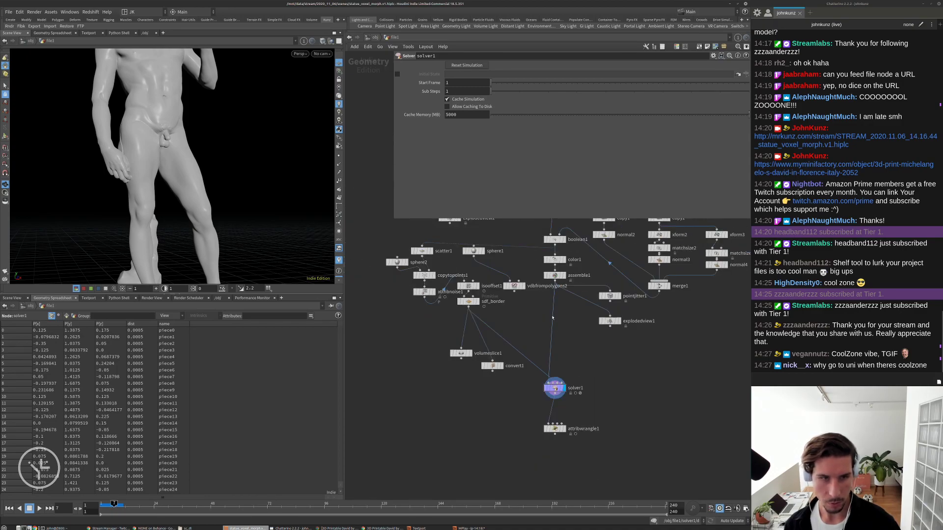
scroll(553, 317, "up", 3)
scroll(548, 312, "down", 2)
scroll(545, 308, "up", 2)
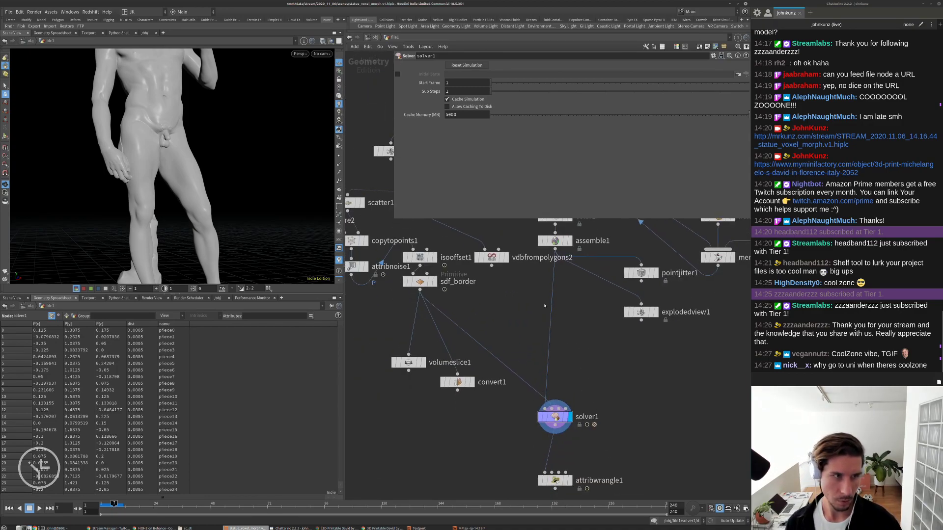
middle_click(555, 242)
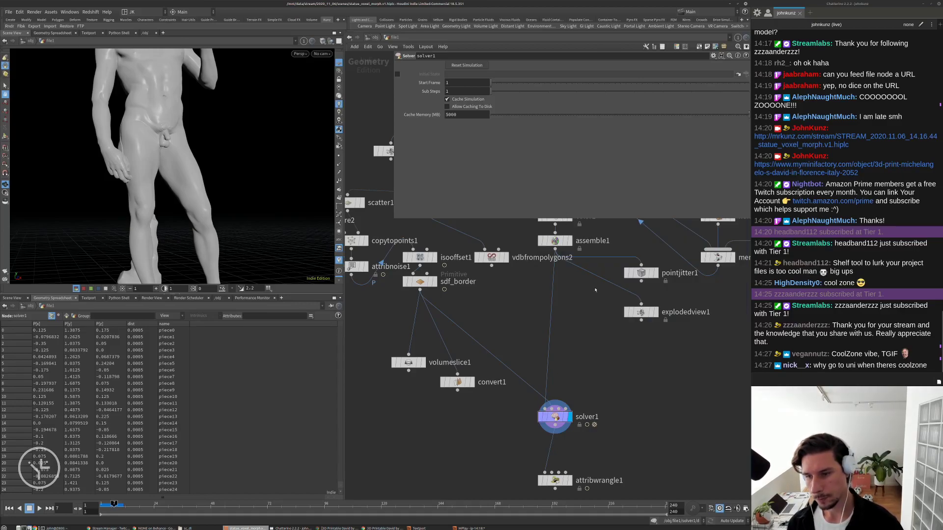
scroll(564, 223, "down", 2)
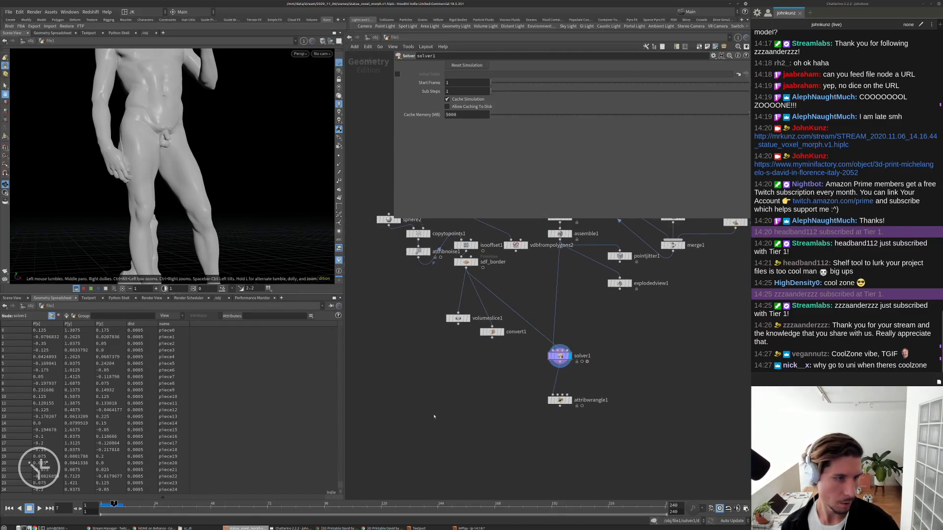
key("ctrl+Left")
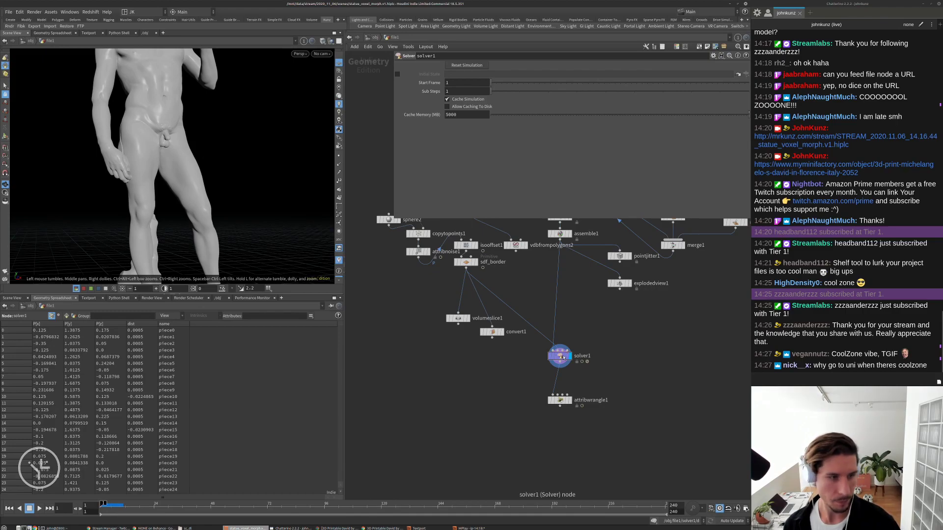
Inside solver1, move attribwrangle1 slightly down from its source nodes and delete the f@dist += 0.0005 line from its code.
double_click(560, 355)
scroll(431, 357, "up", 2)
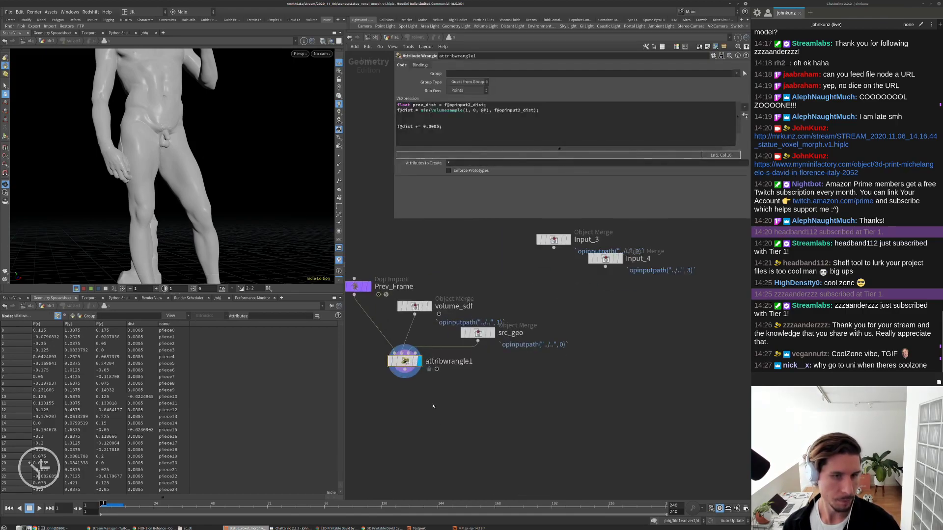
middle_click_drag(427, 402, 503, 375)
left_click_drag(475, 333, 460, 358)
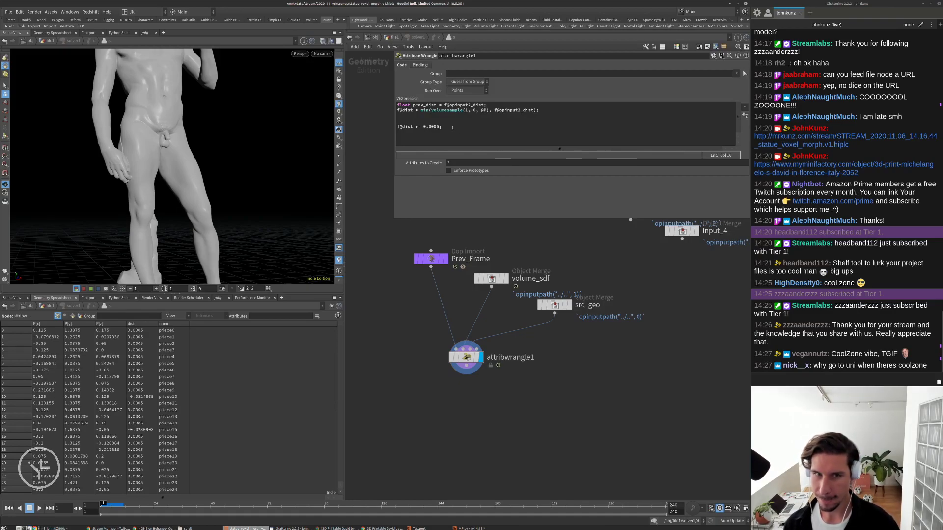
left_click_drag(443, 127, 397, 127)
key("BackSpace")
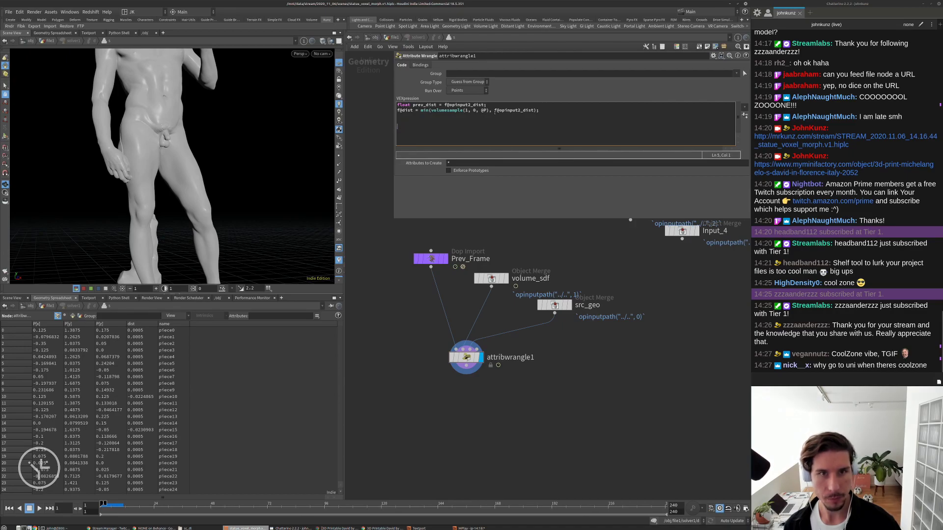
In the inner wrangle's f@dist line, replace min with lerp and add 0.75 as the third argument.
left_click_drag(421, 110, 471, 111)
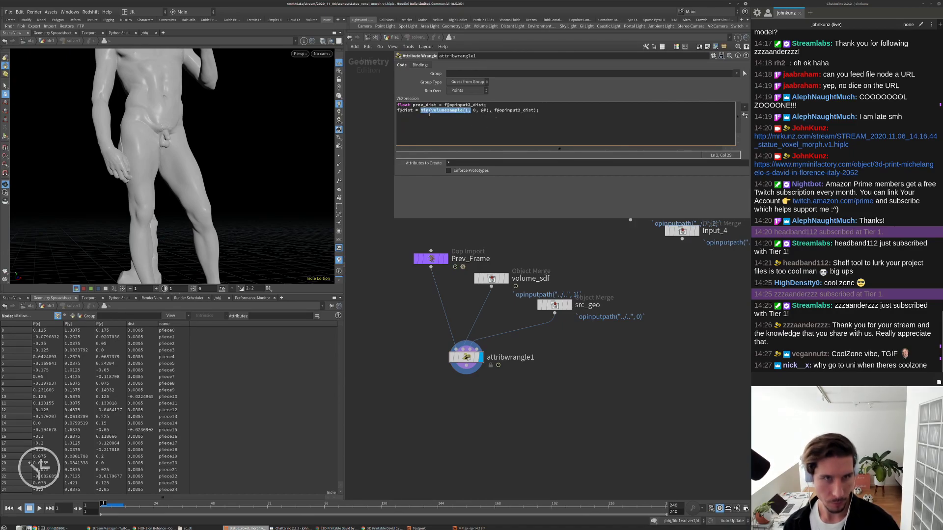
key("Left")
key("Left")
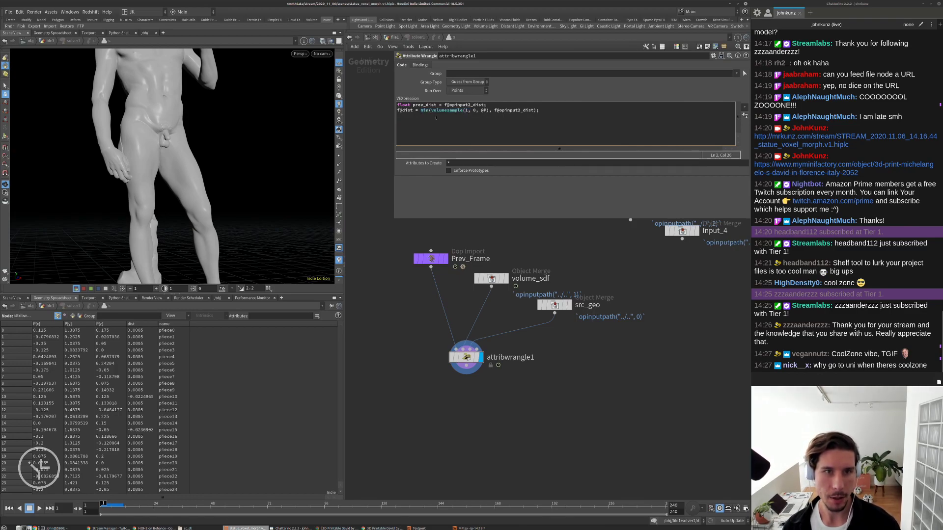
key("BackSpace")
key("BackSpace")
key("BackSpace")
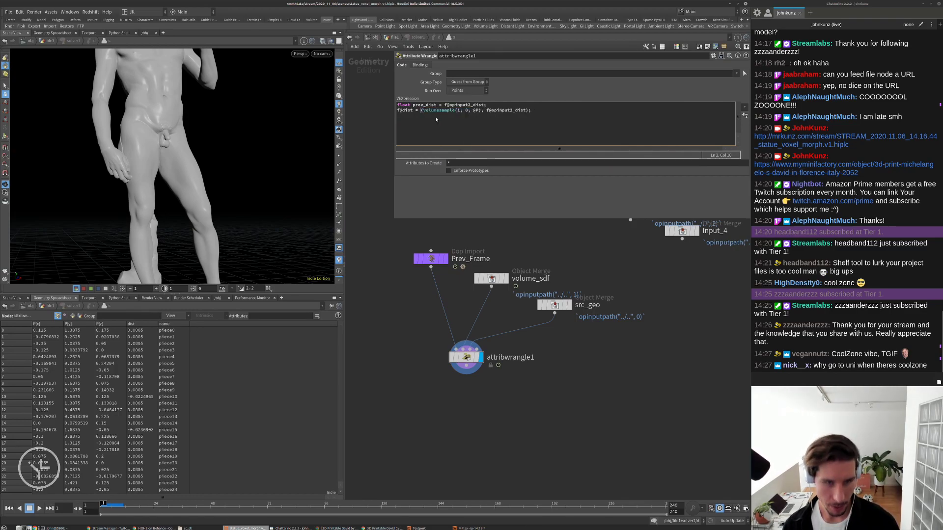
type("lerp")
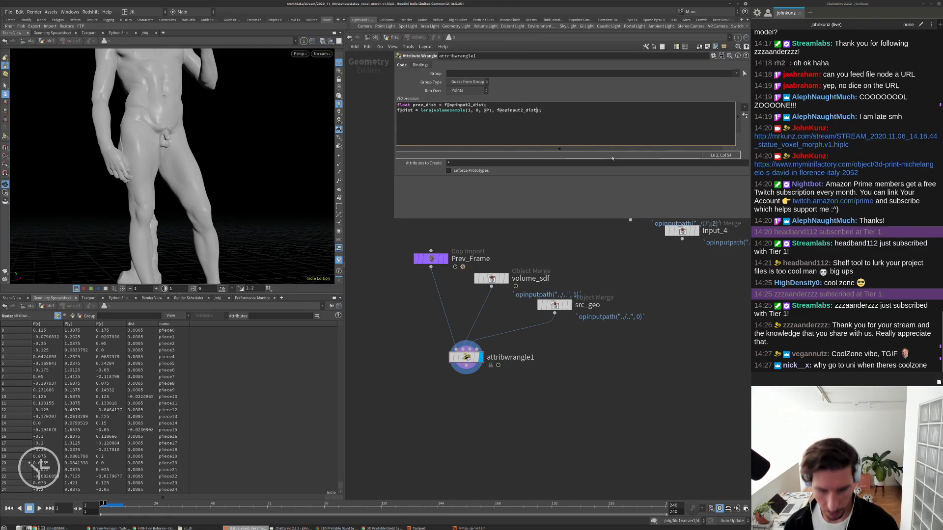
type(", 0.")
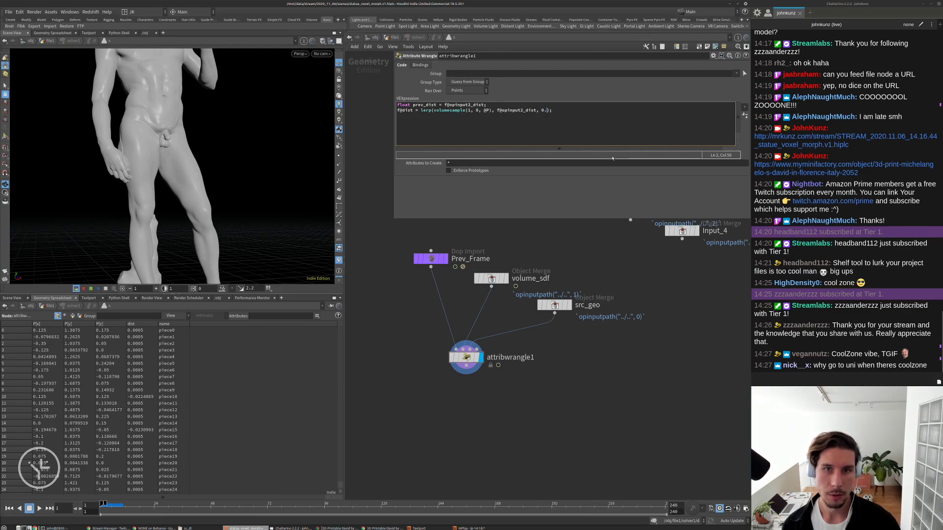
type("75")
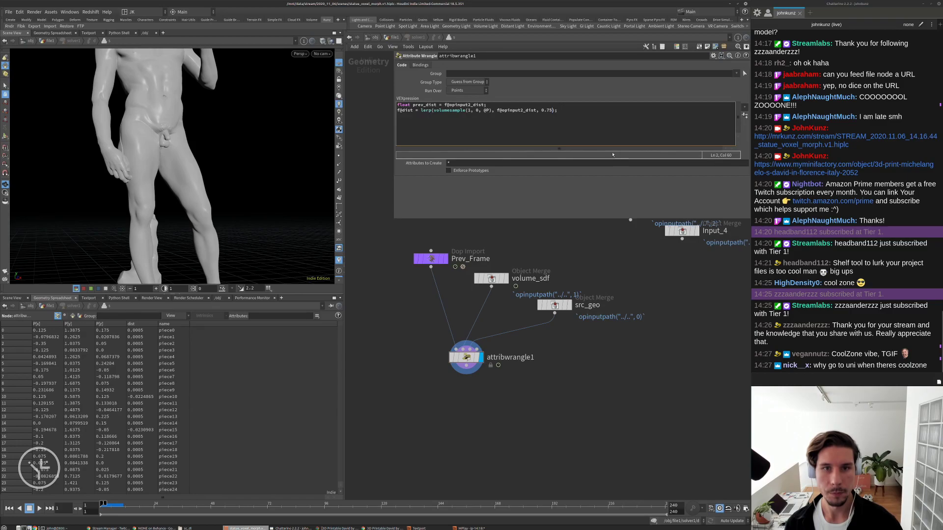
Replace f@opinput2_dist inside the lerp call with the prev_dist variable.
double_click(431, 105)
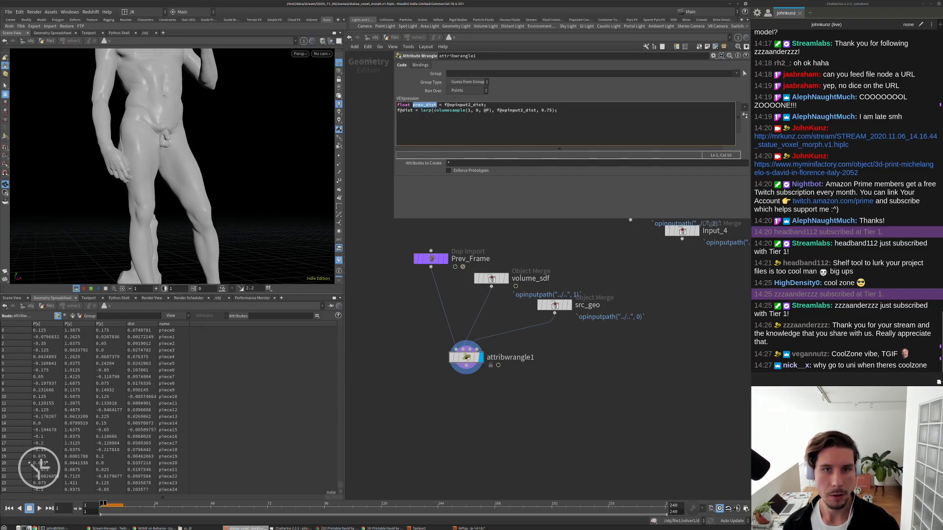
key("ctrl+c")
left_click_drag(537, 110, 497, 111)
key("ctrl+v")
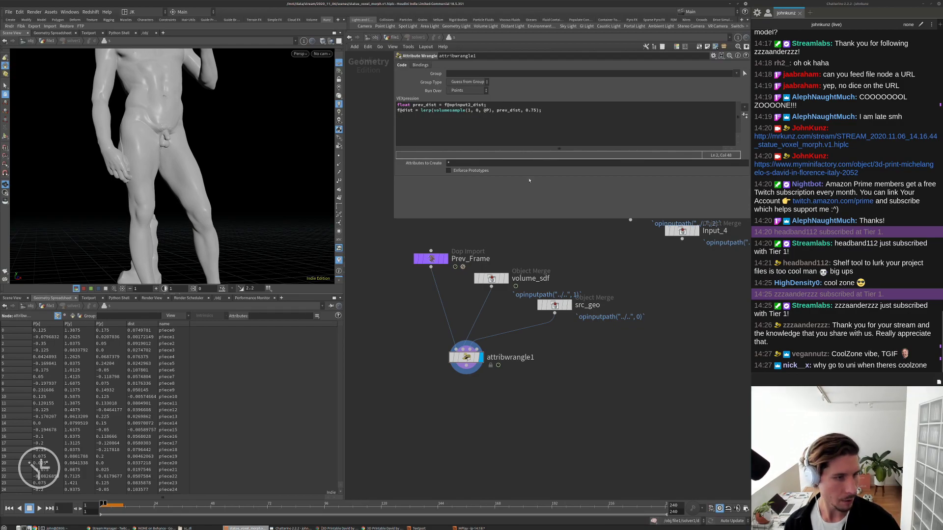
Return to the file1 network, display attribwrangle1 and play the simulation with the whole statue framed to examine the blended leg voxels.
middle_click_drag(590, 209, 592, 231)
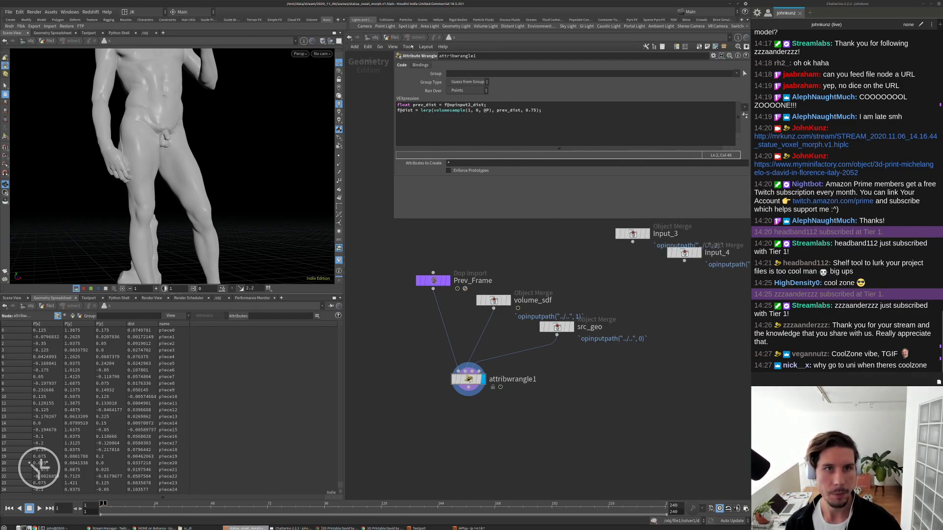
key("u")
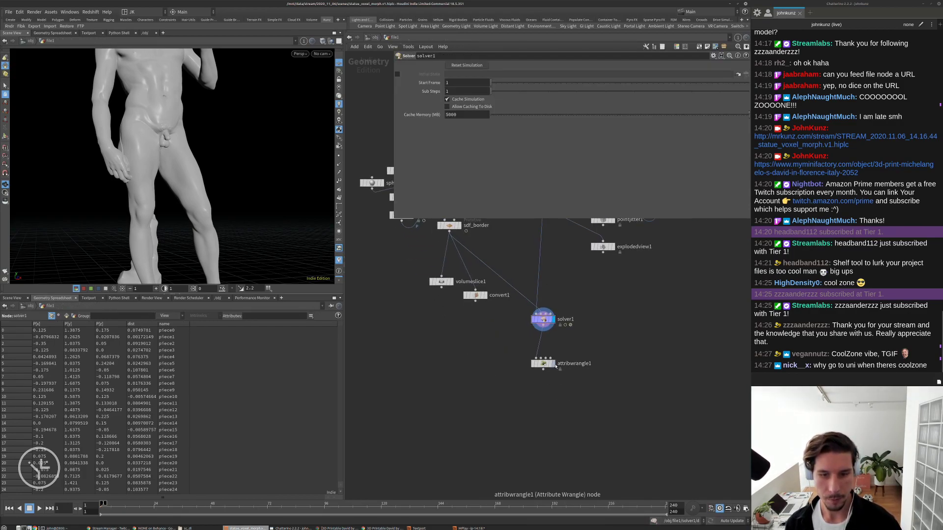
left_click(553, 364)
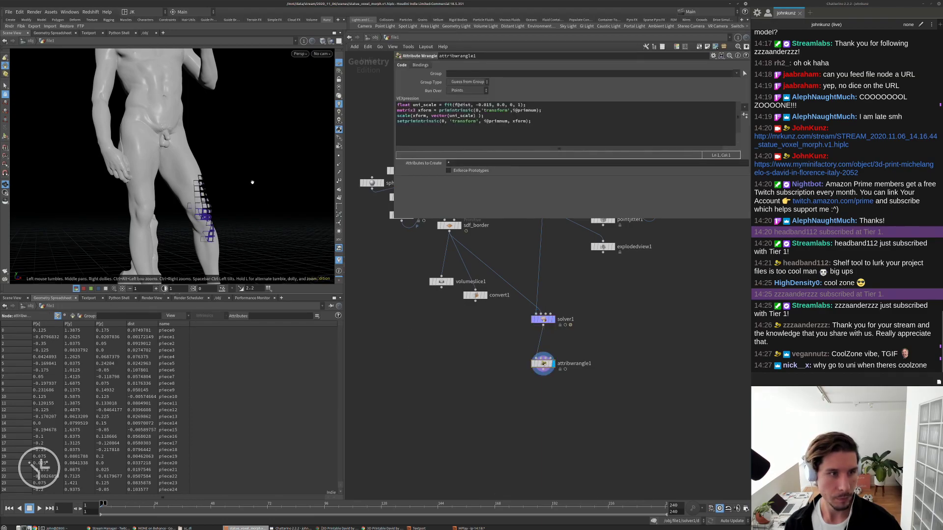
key("h")
key("Up")
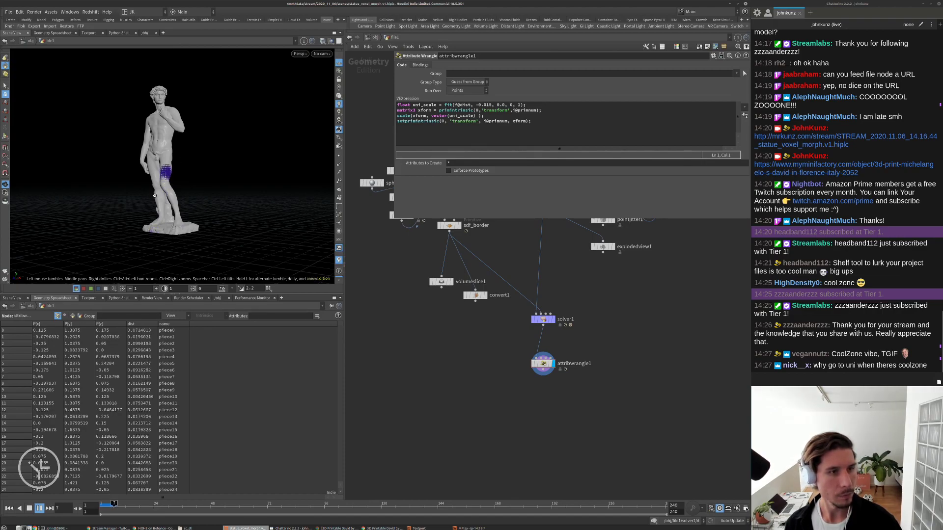
key("Escape")
scroll(217, 215, "up", 5)
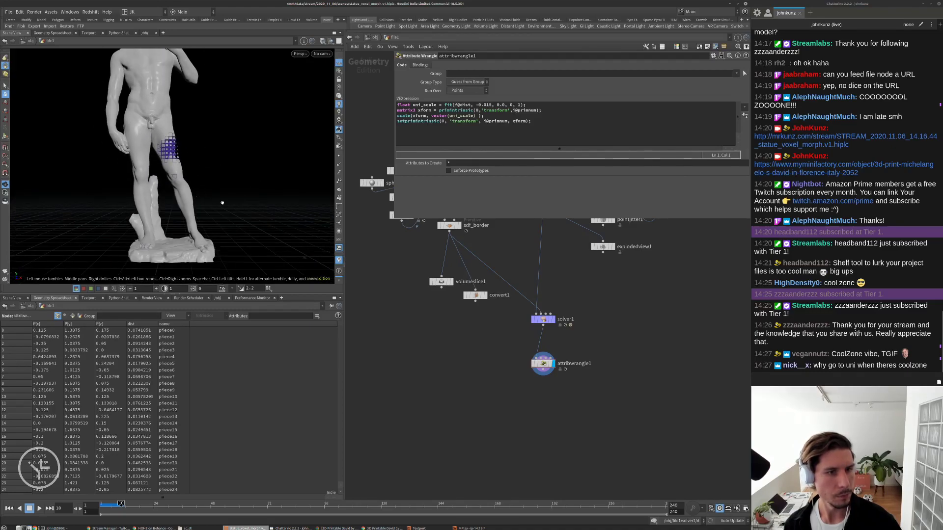
Display solver1 and insert an Add node on the wire between assemble1 and solver1.
scroll(544, 337, "down", 2)
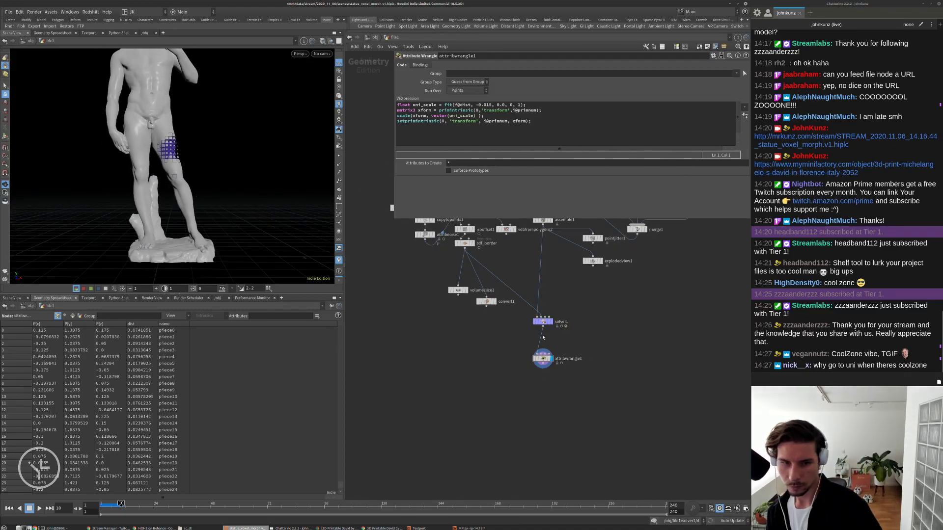
scroll(544, 338, "down", 2)
scroll(549, 328, "up", 2)
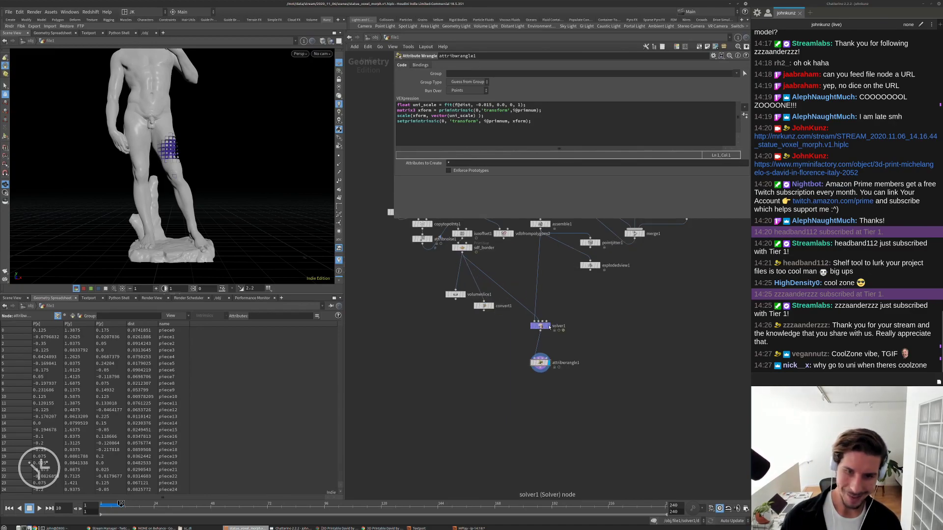
left_click(549, 328)
left_click(541, 326)
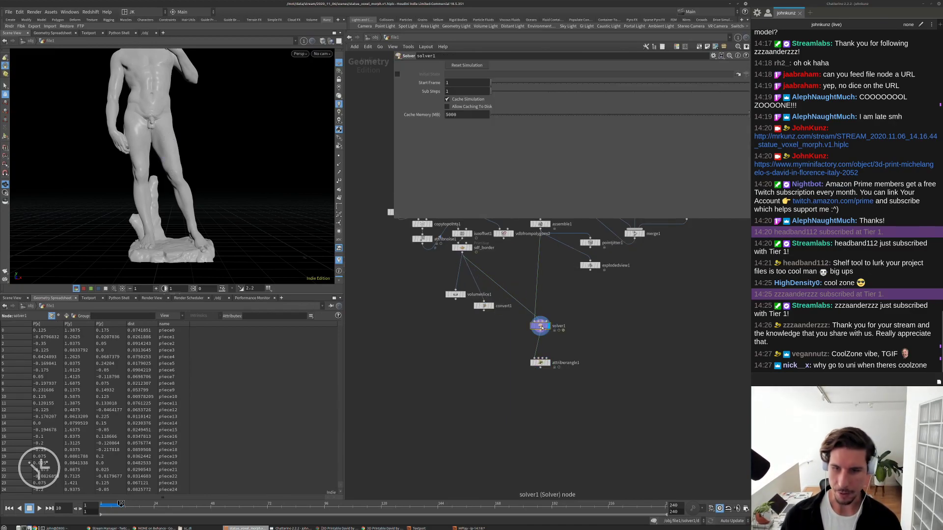
scroll(562, 306, "up", 4)
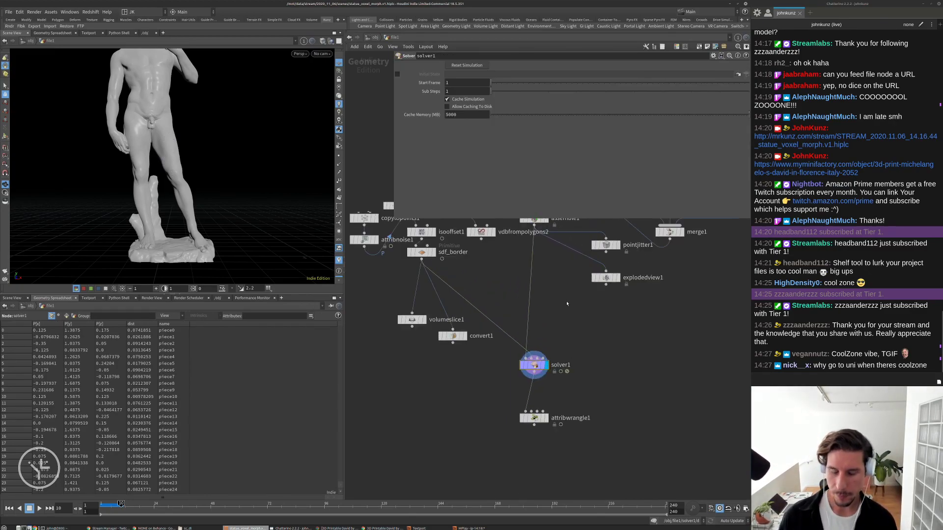
key("Tab")
type("add")
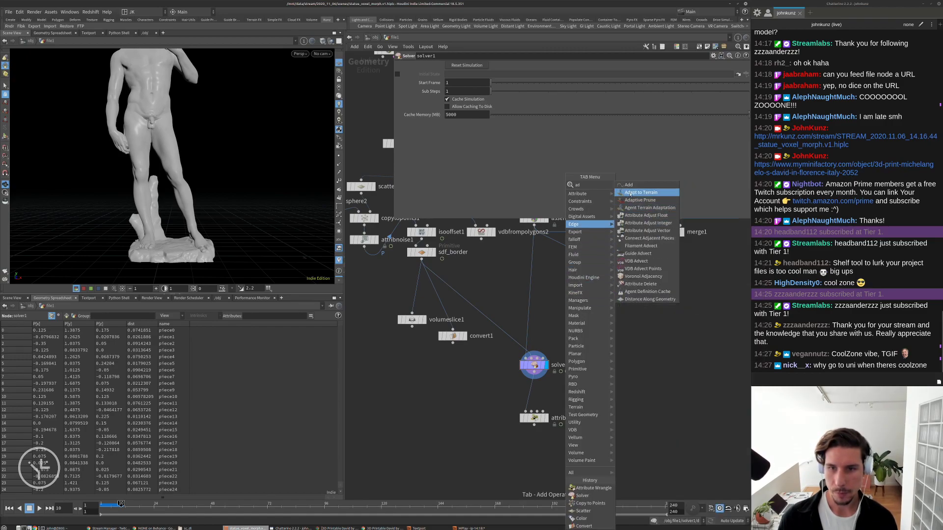
key("Return")
left_click(549, 296)
left_click_drag(550, 297, 535, 300)
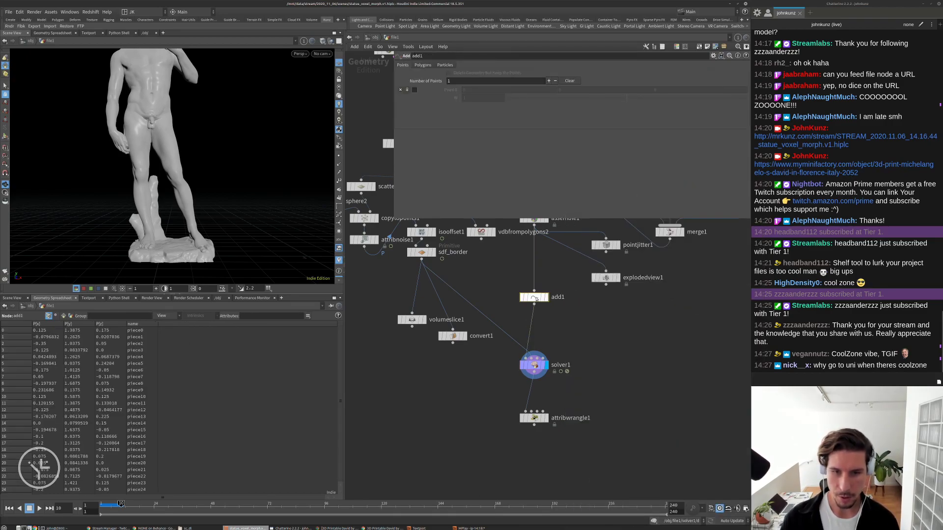
Display add1 and enable Delete Geometry But Keep the Points.
left_click(547, 297)
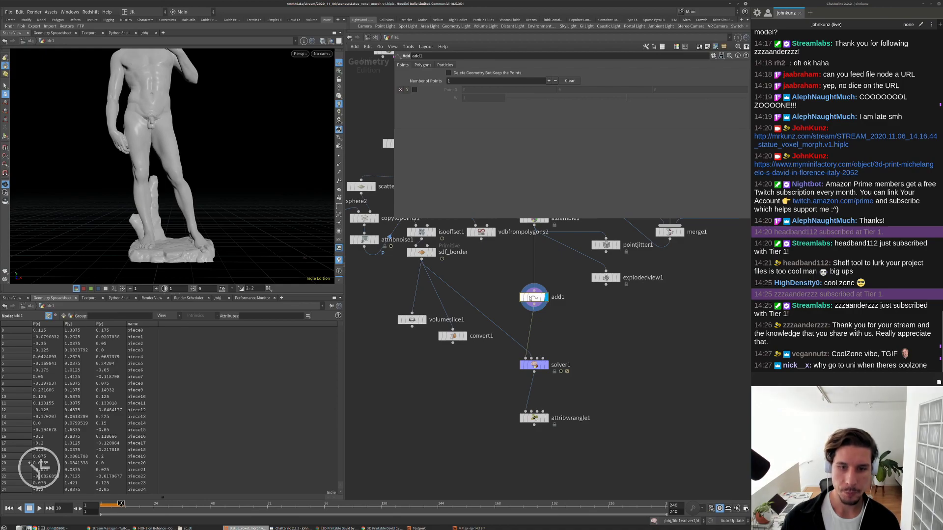
left_click(449, 73)
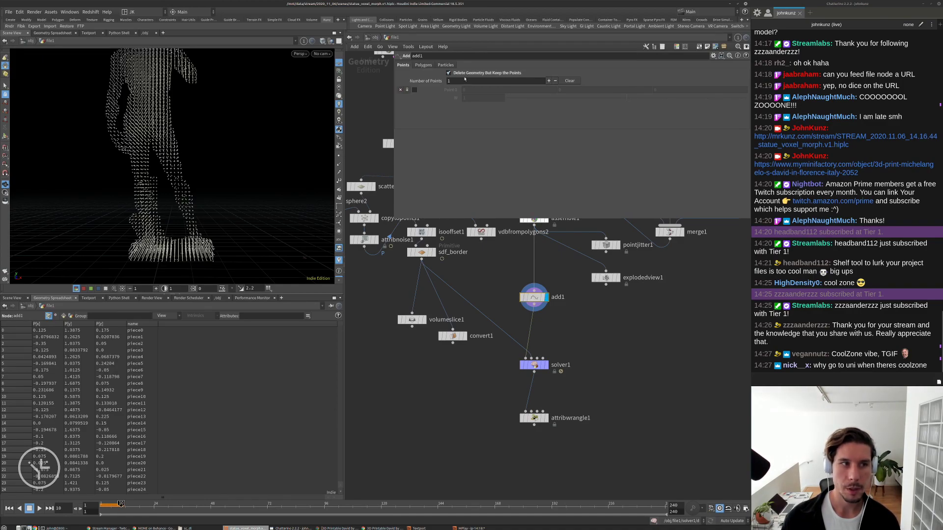
middle_click(536, 304)
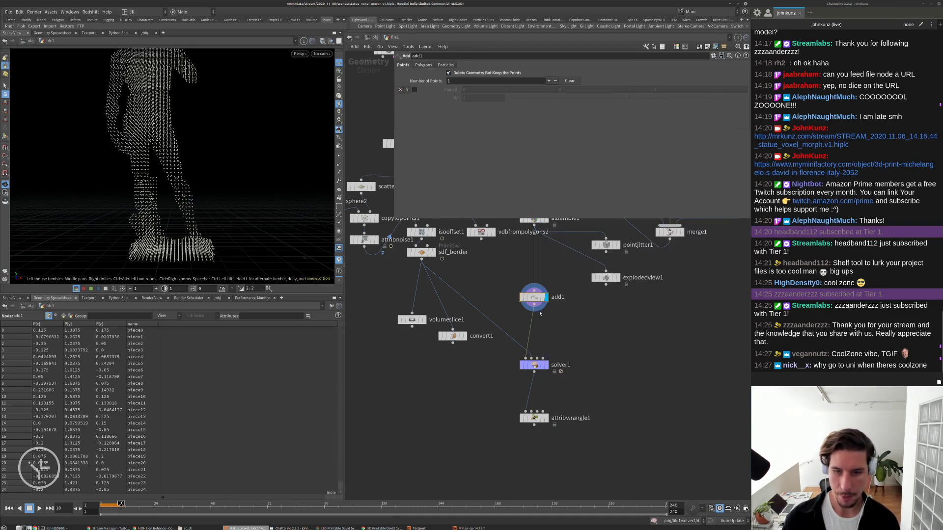
Display solver1, play the simulation on the bare points and return to the first frame.
left_click(546, 366)
key("Up")
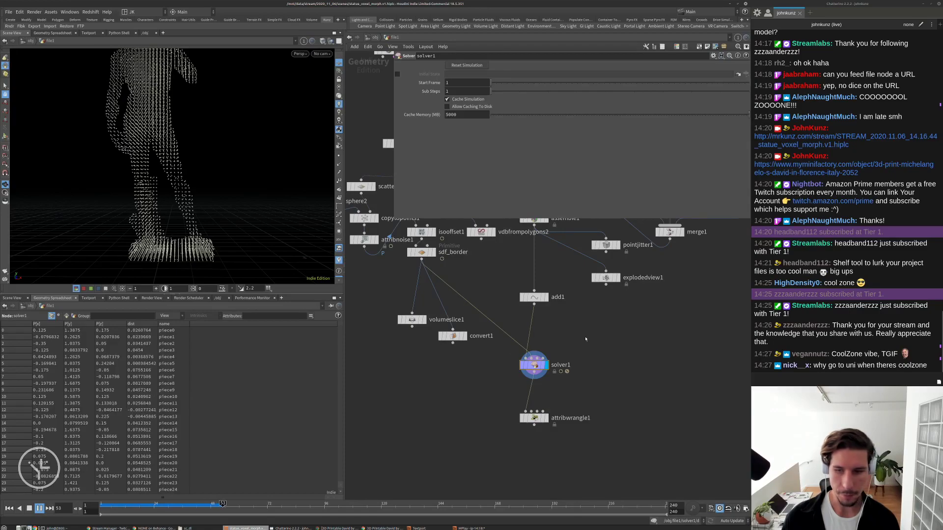
key("ctrl+Up")
Move add1 down closer to solver1 and shift attribwrangle1 sideways to make room beside the solver.
middle_click_drag(533, 357, 489, 376)
left_click_drag(498, 316, 497, 339)
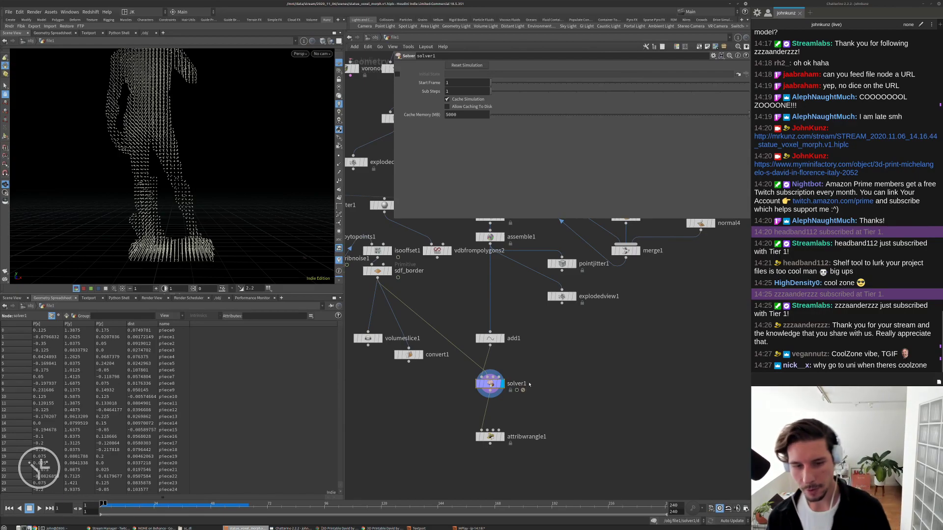
left_click_drag(490, 436, 540, 442)
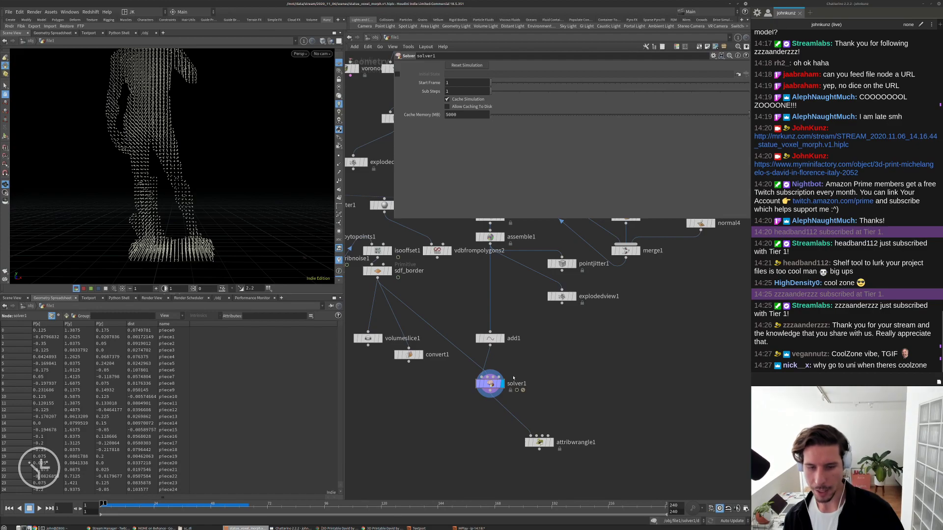
Add an Attribute Copy node beside solver1, wiring assemble1 into its first input and solver1 into its second.
key("Tab")
type("copy")
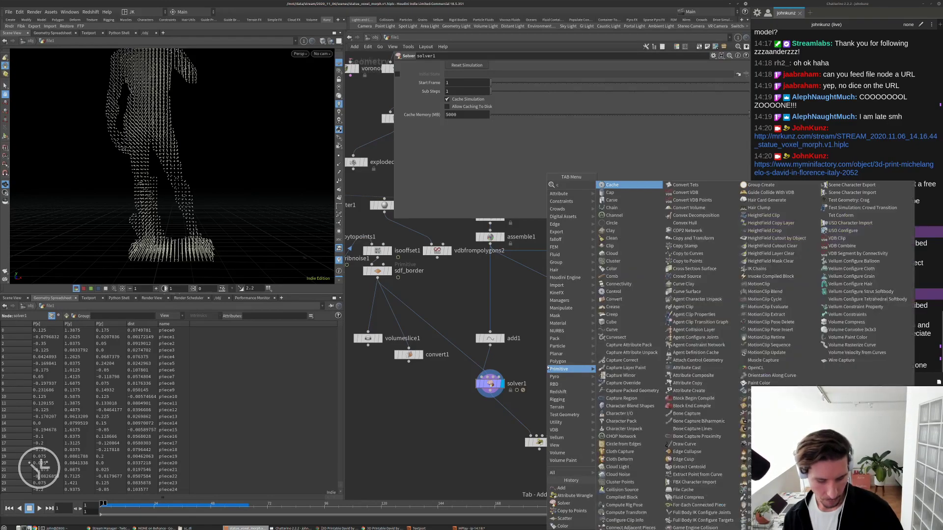
left_click(620, 215)
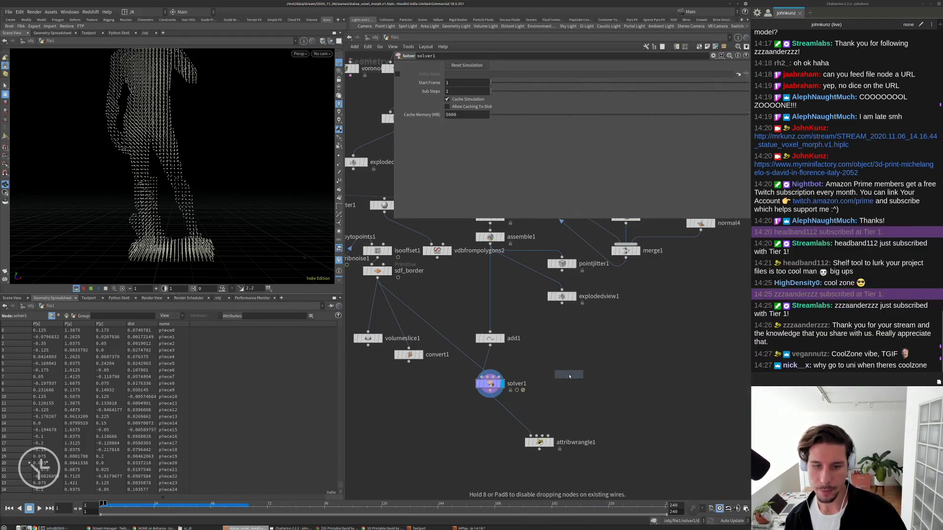
left_click(568, 374)
left_click_drag(562, 367, 498, 259)
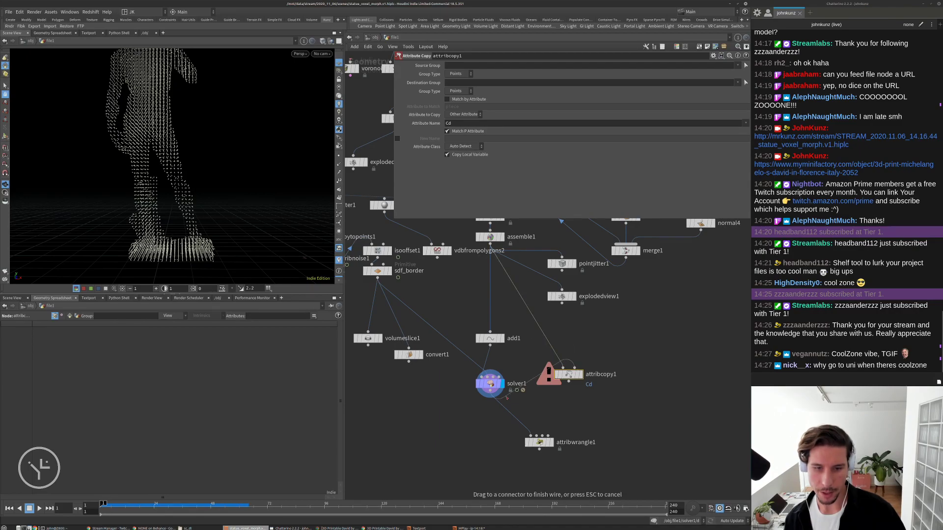
left_click(496, 256)
left_click(574, 368)
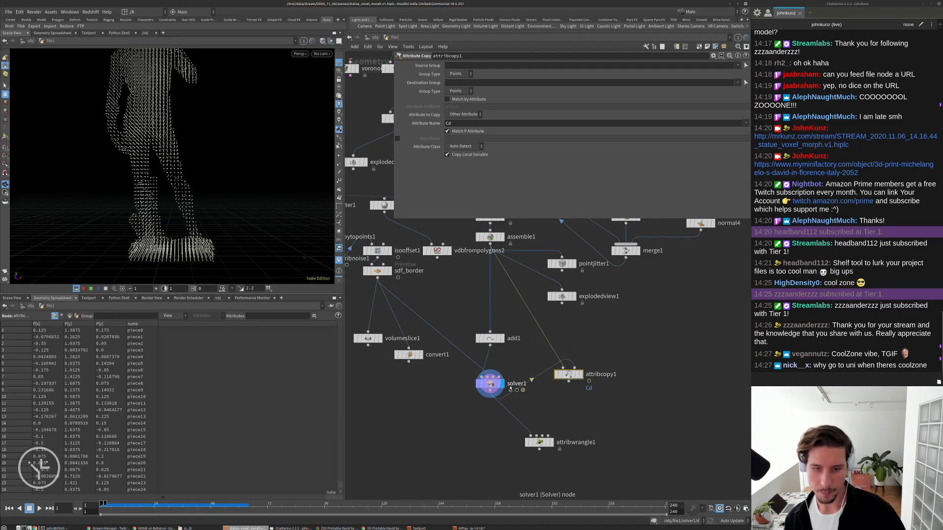
Position and display attribcopy1, set its Attribute Name to dist, and check the node info of assemble1.
left_click_drag(582, 377, 575, 395)
left_click(574, 393)
left_click(487, 123)
key("BackSpace")
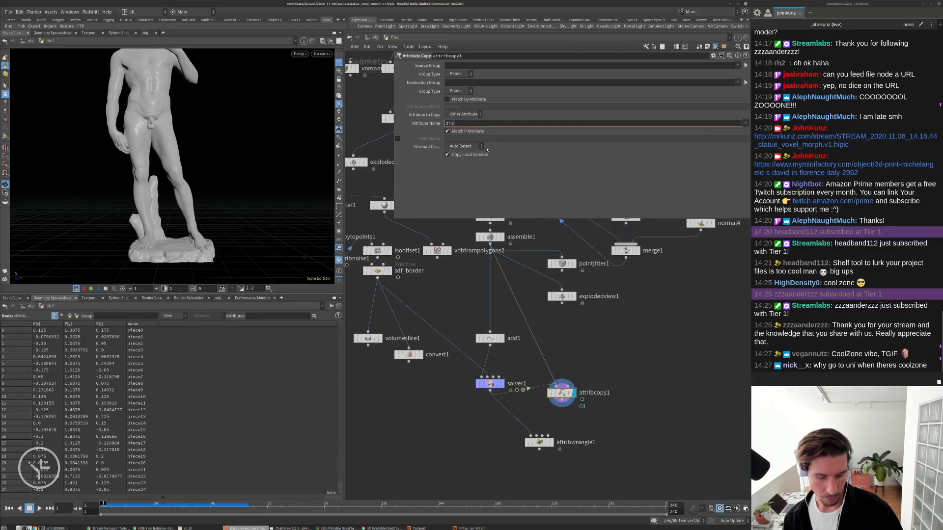
key("Return")
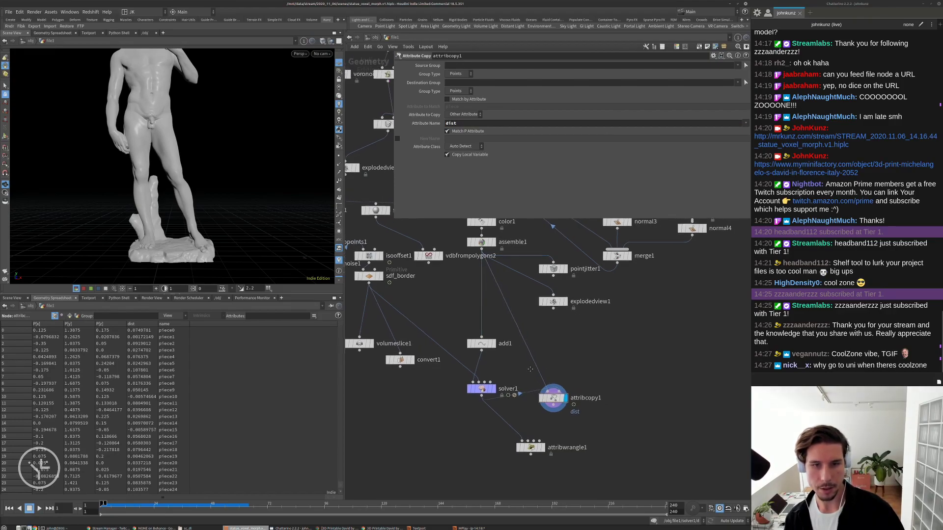
middle_click(499, 226)
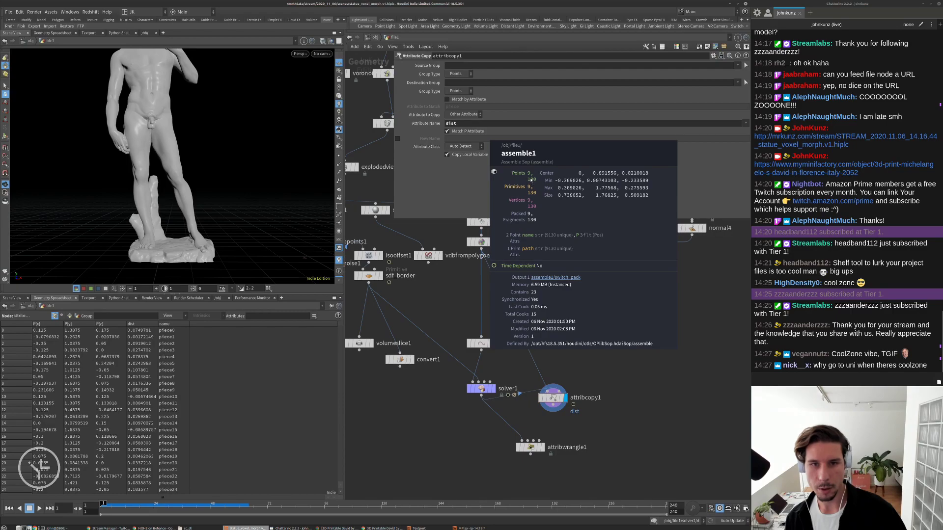
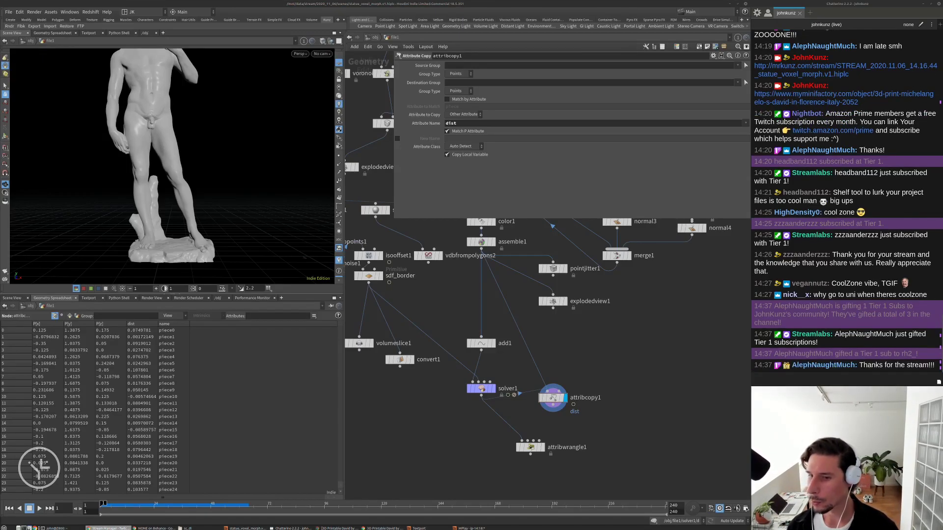
Rewire attribwrangle1 below attribcopy1 as its input, display the wrangle and move attribcopy1 slightly down.
middle_click_drag(668, 355, 669, 337)
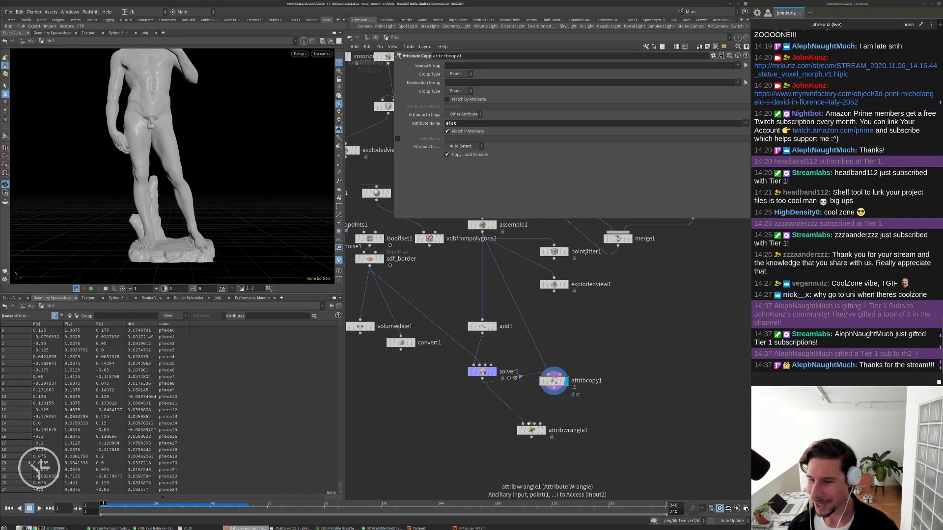
left_click_drag(531, 430, 554, 388)
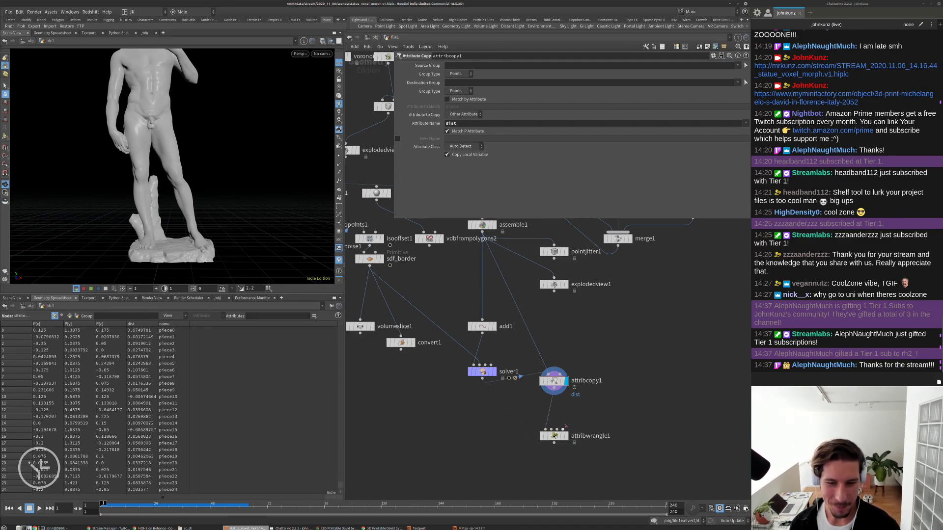
left_click(566, 436)
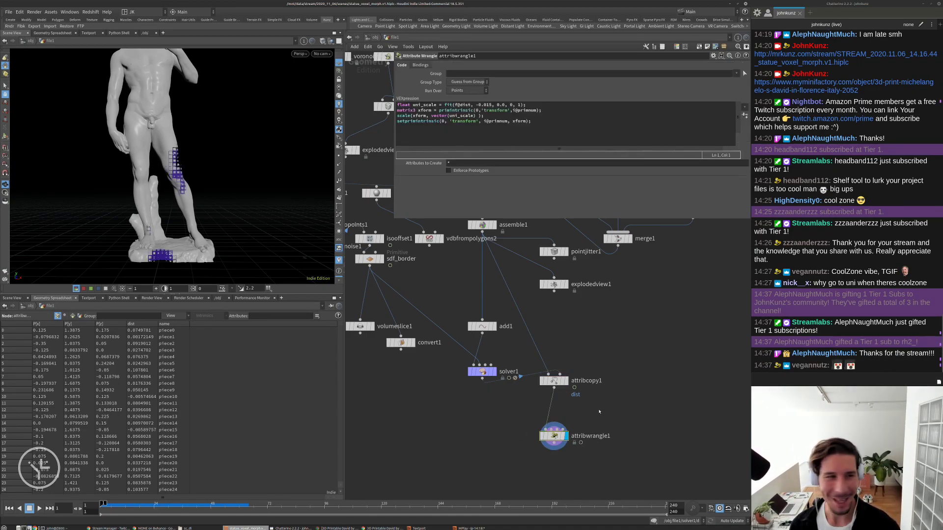
left_click_drag(554, 381, 552, 398)
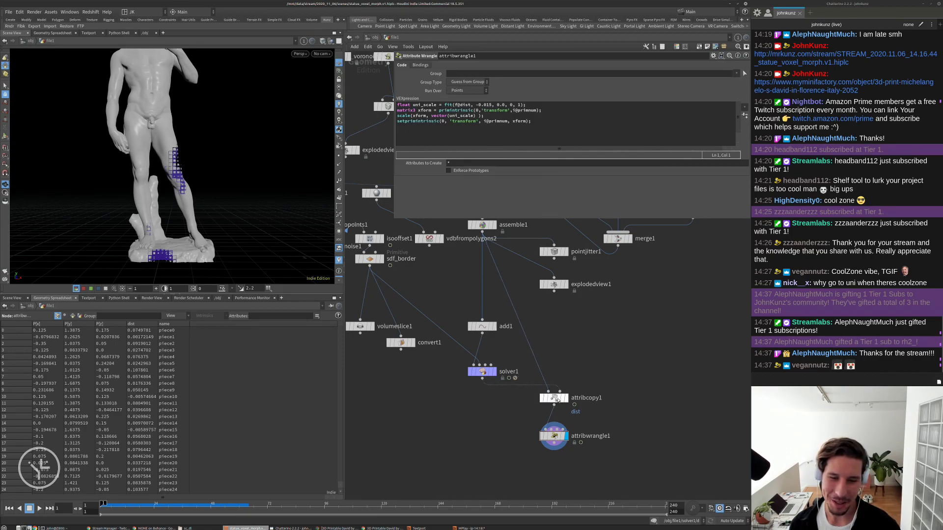
Display solver1, go inside it and replace lerp with min in the inner wrangle's f@dist line.
left_click(472, 372)
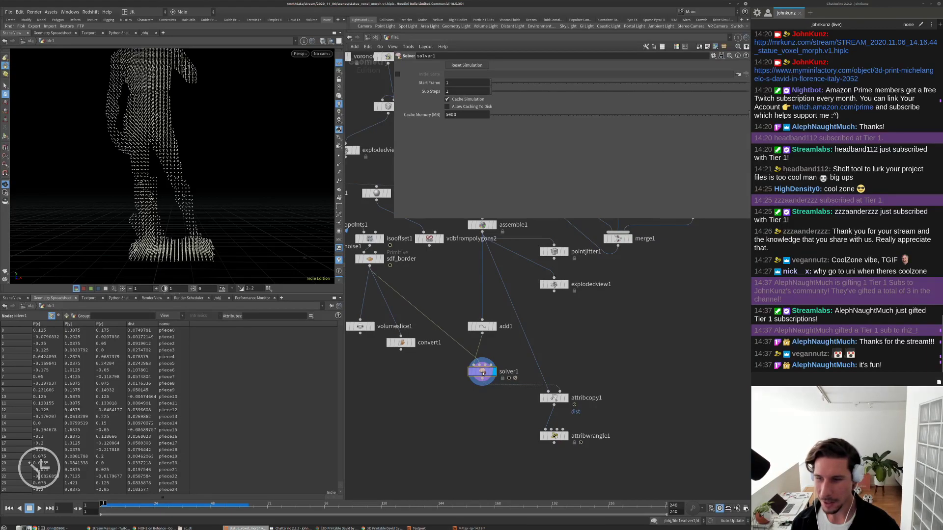
double_click(468, 376)
left_click_drag(467, 380, 497, 399)
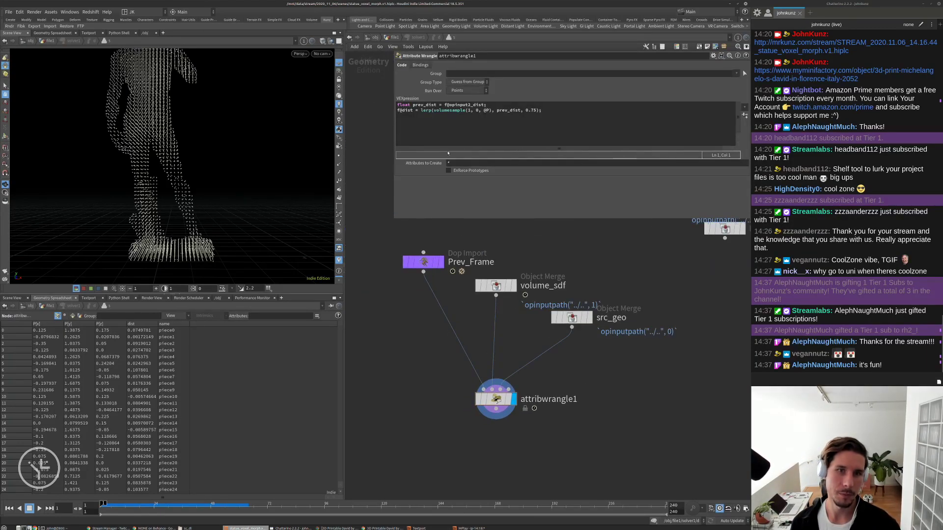
left_click_drag(421, 110, 474, 110)
left_click(447, 126)
left_click(432, 110)
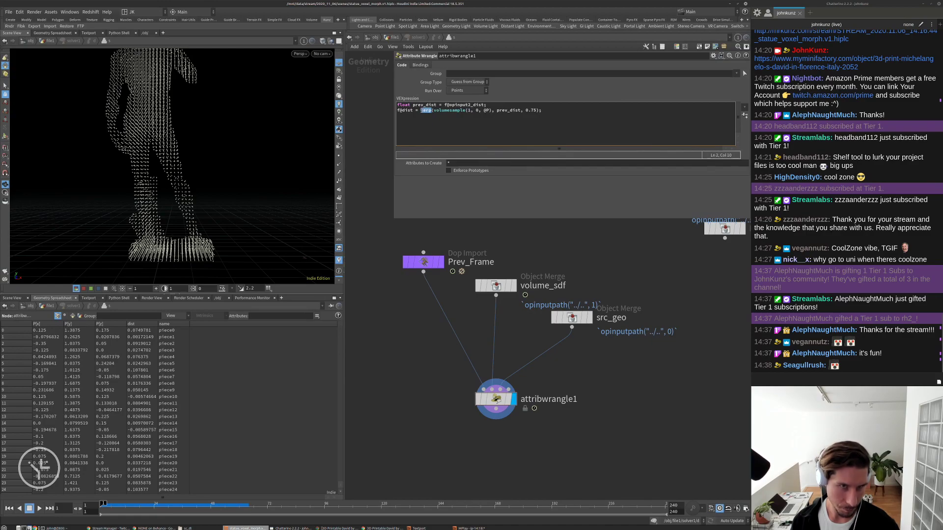
type("min")
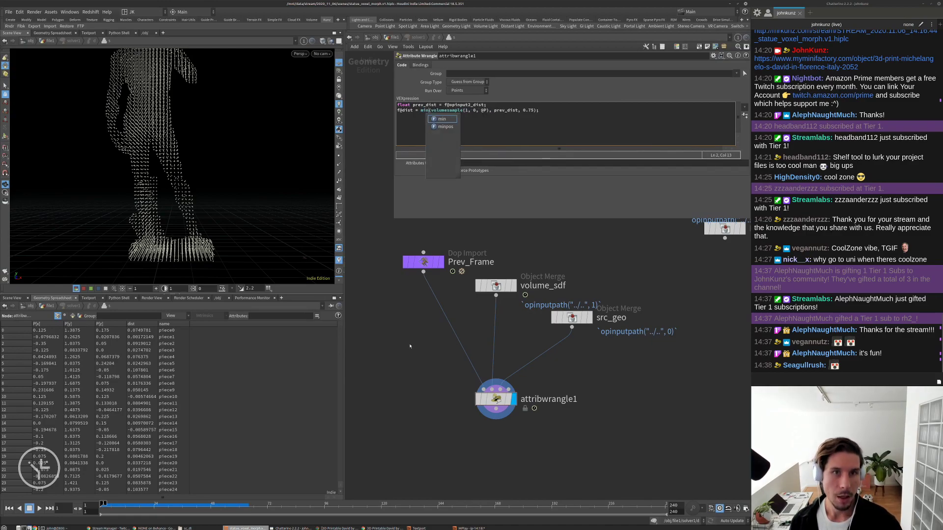
key("ctrl+Return")
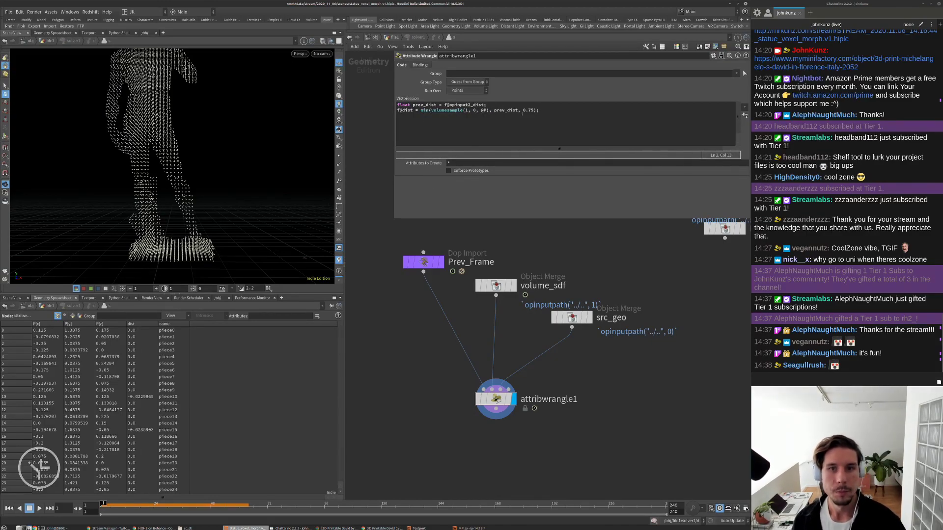
Remove the third argument 0.75 from the min call in the inner wrangle.
left_click(534, 111)
key("BackSpace")
key("BackSpace")
key("BackSpace")
key("BackSpace")
key("BackSpace")
key("BackSpace")
middle_click_drag(597, 259, 584, 292)
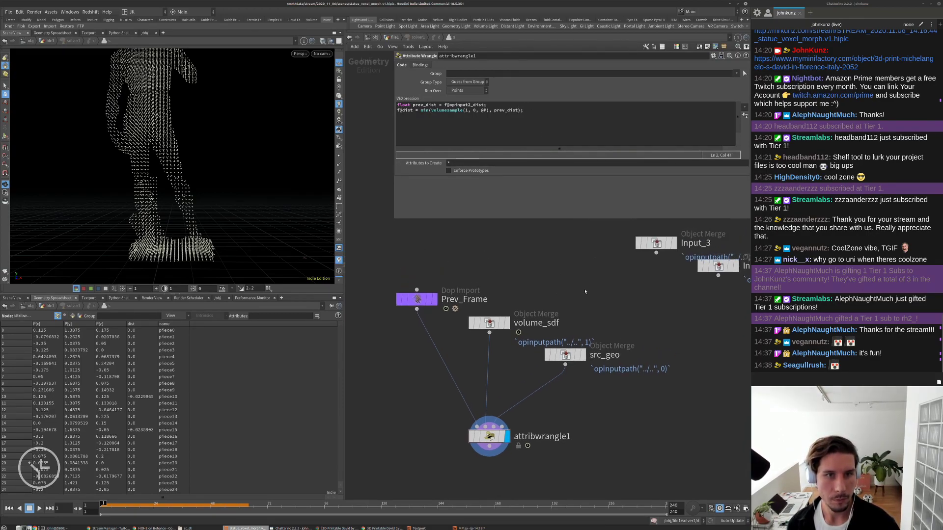
left_click_drag(485, 105, 444, 105)
type("point()")
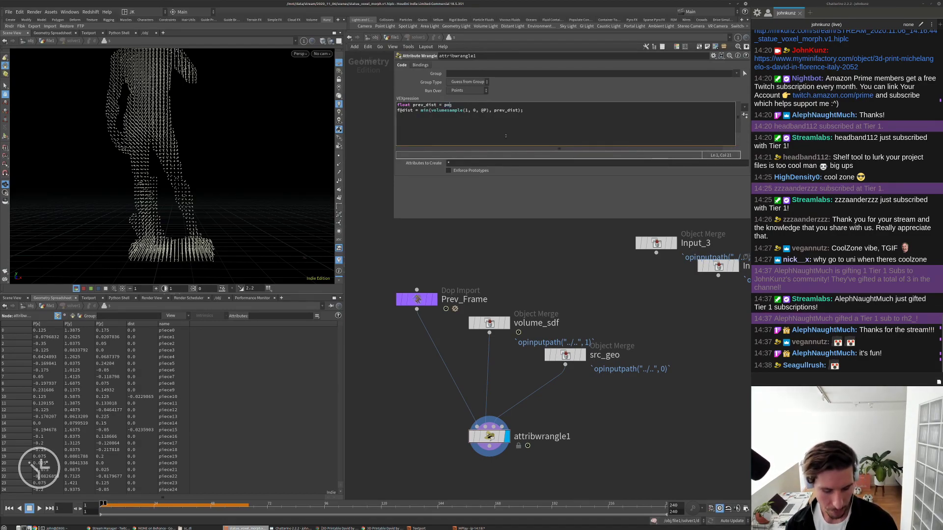
key("Left")
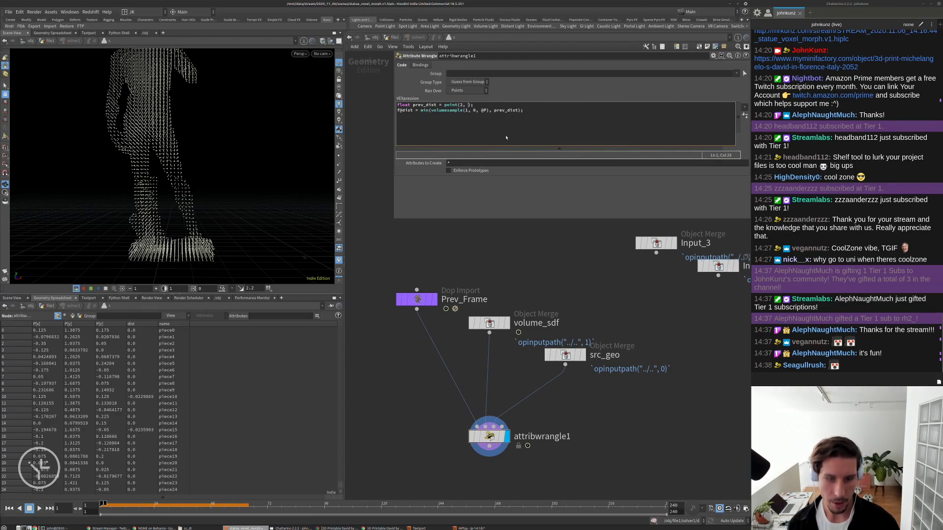
type("'dist',")
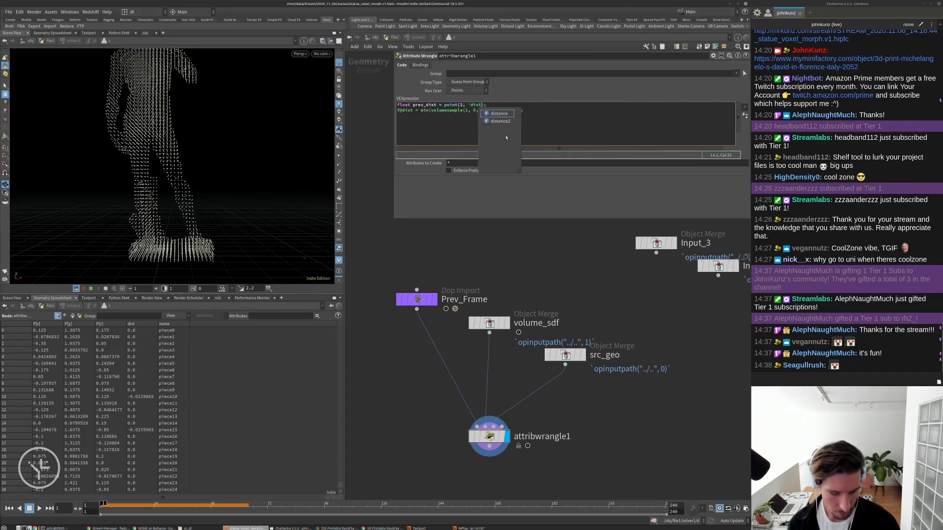
type(" @ptnum")
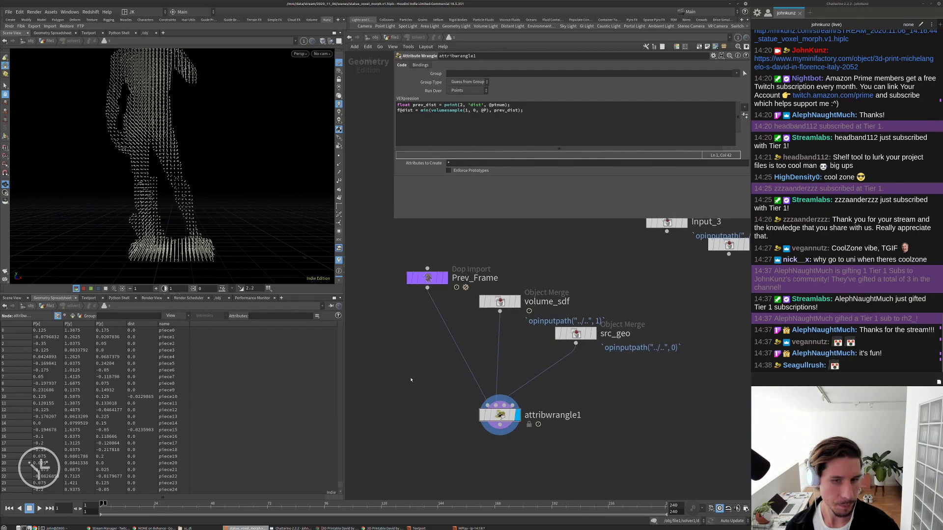
key("u")
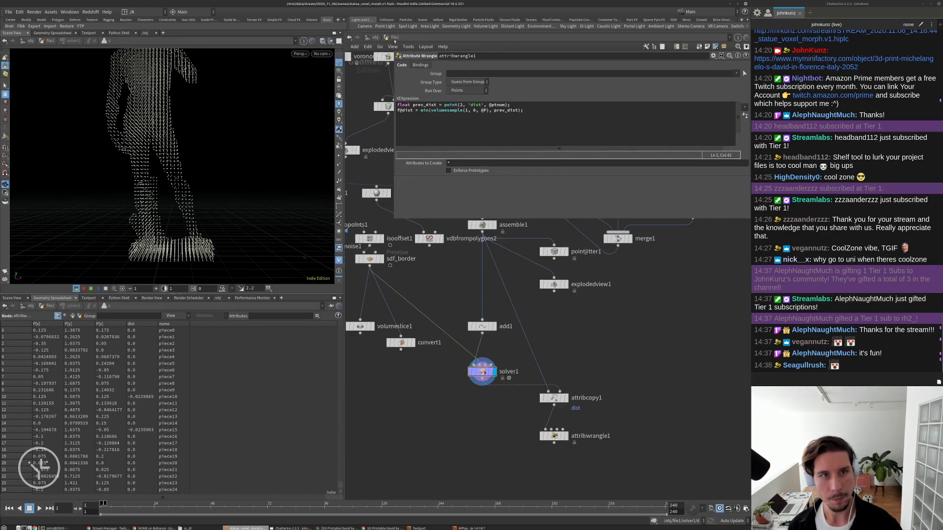
Insert an Attribute Create node between add1 and solver1.
left_click_drag(480, 301, 481, 284)
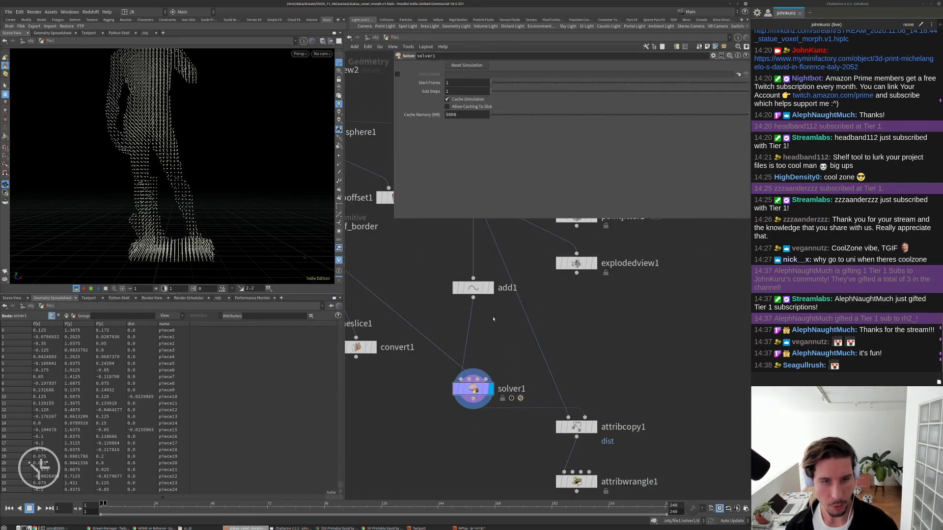
key("Tab")
left_click(565, 200)
left_click(501, 337)
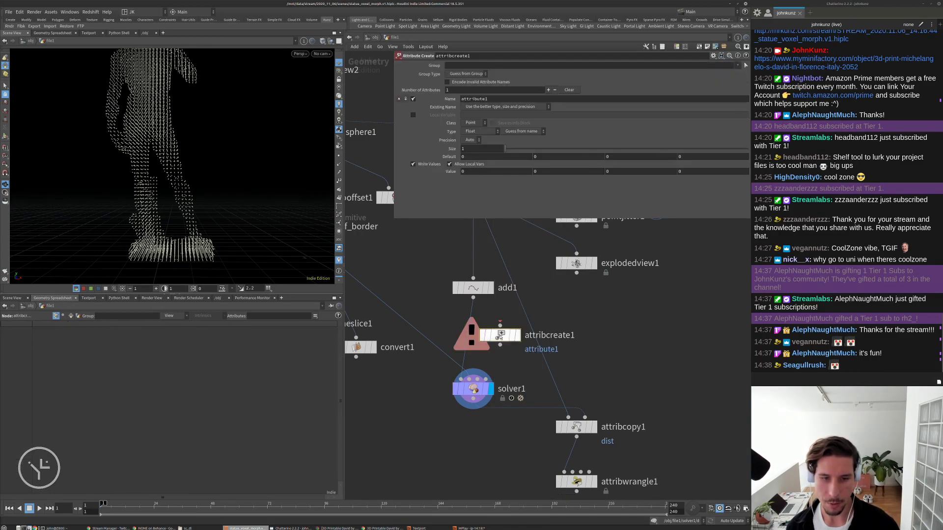
Name the attribcreate1 attribute dist and set its first value component to 1.
double_click(475, 98)
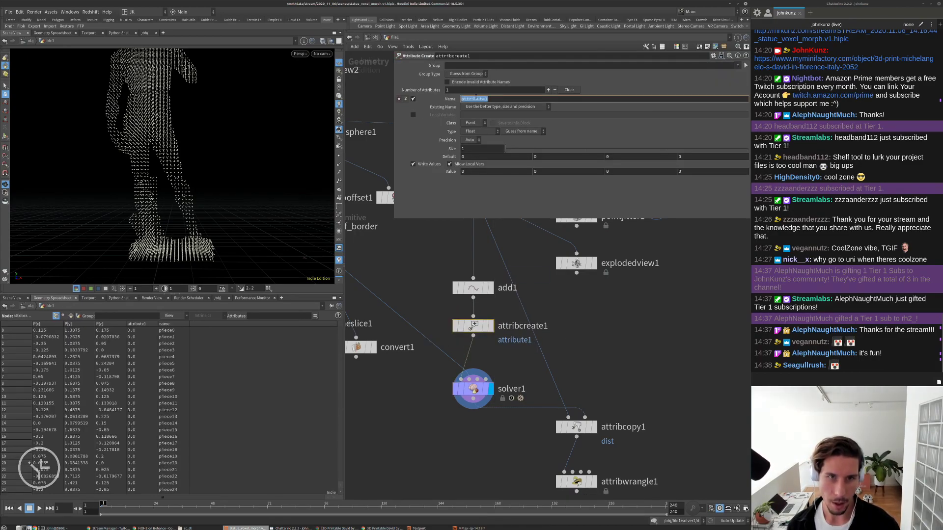
type("dist")
key("Return")
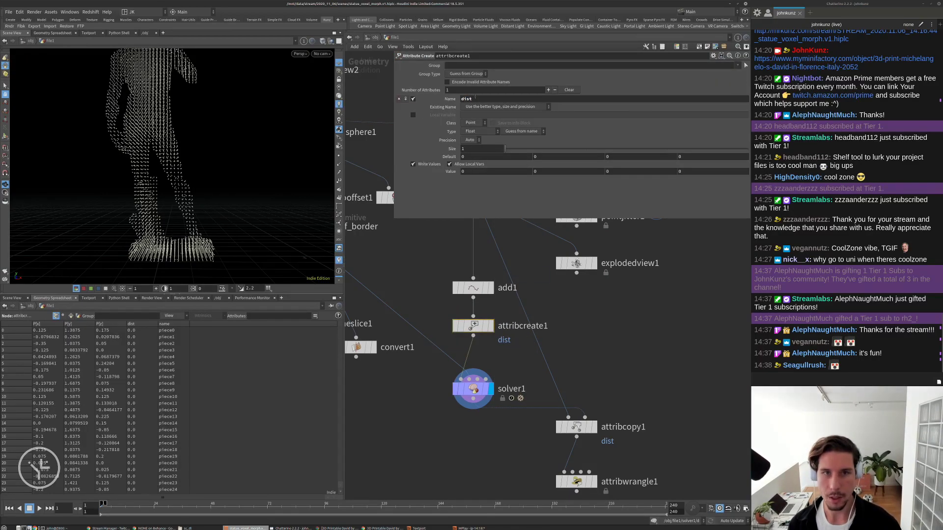
left_click(488, 170)
type("1")
key("Return")
Select solver1, play the simulation while checking the points' dist values in the spreadsheet, and rewind to the first frame.
scroll(141, 374, "down", 8)
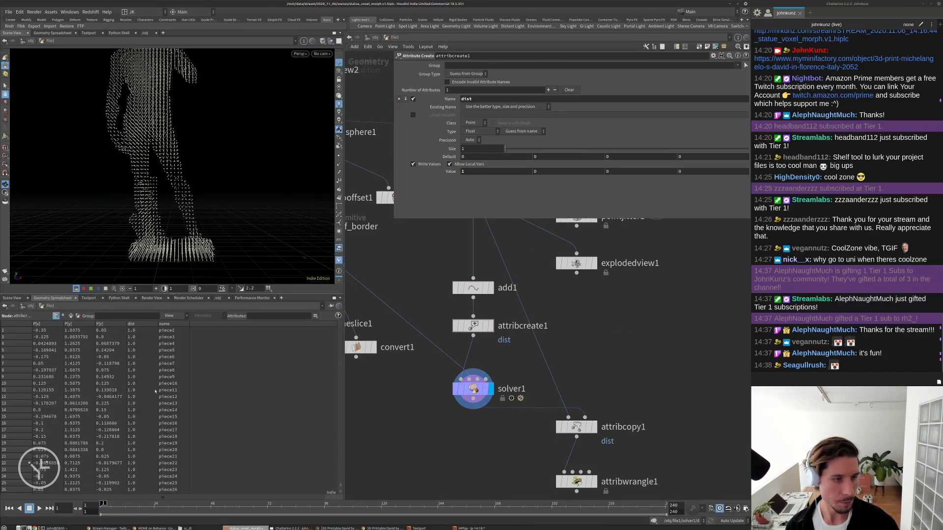
left_click(453, 390)
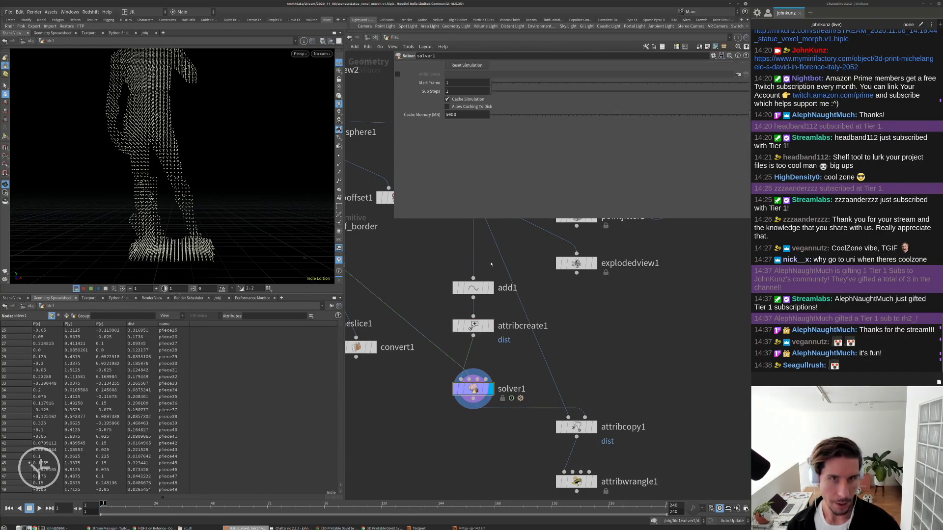
key("Up")
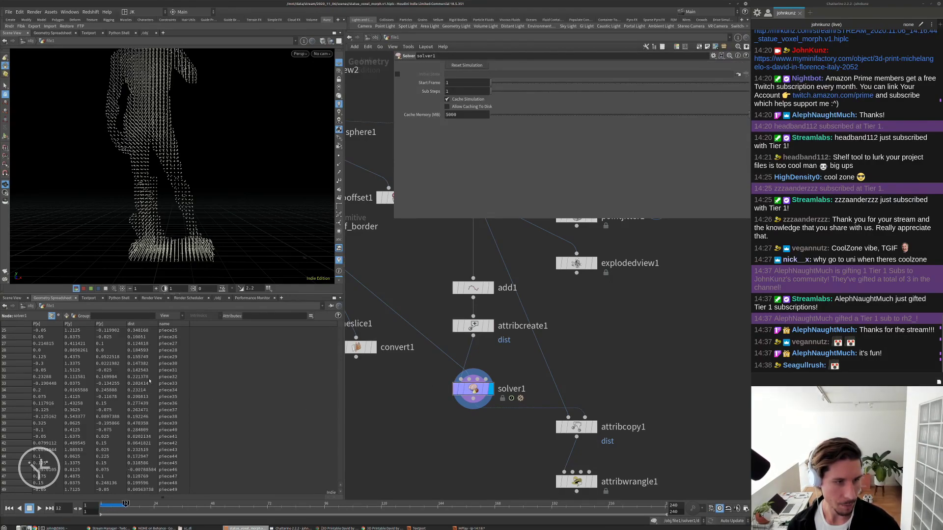
key("ctrl+Up")
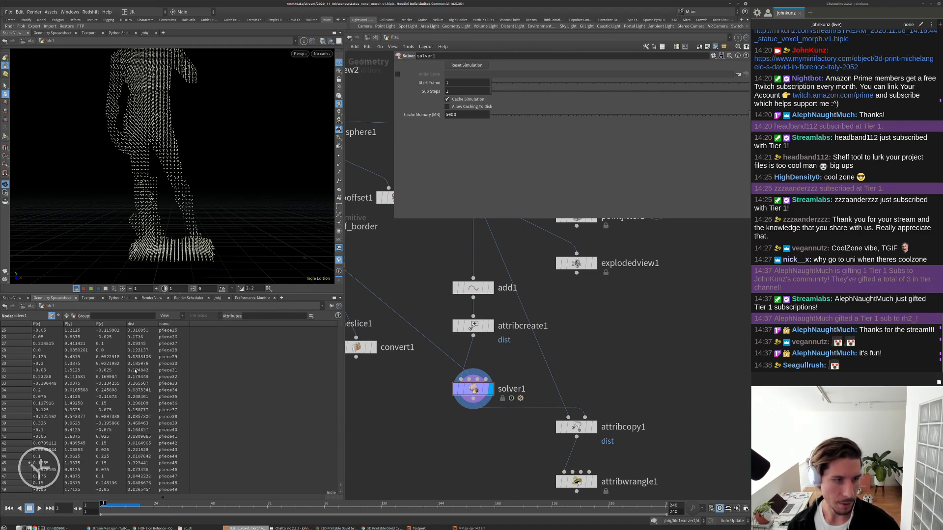
scroll(140, 400, "down", 5)
Display attribwrangle1 below attribcopy1 and play the simulation to inspect the scaled statue pieces.
middle_click_drag(598, 479, 564, 433)
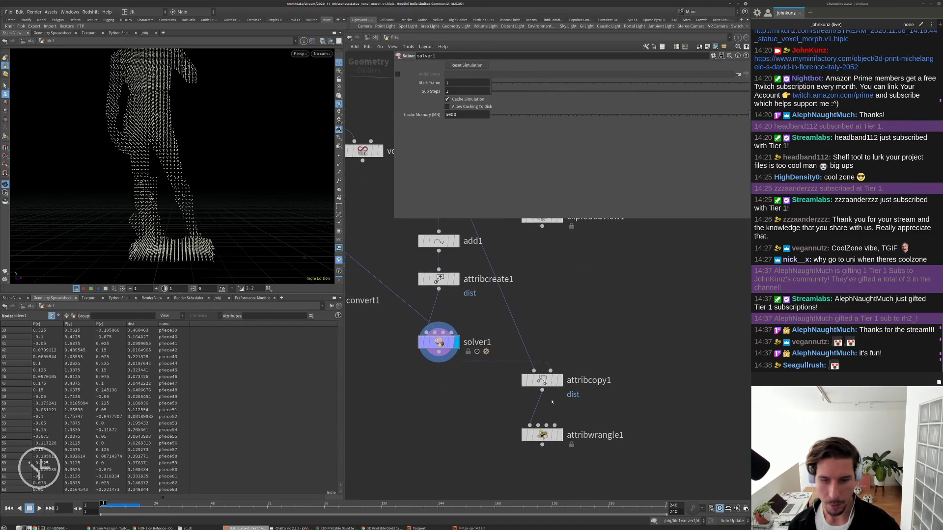
left_click(564, 433)
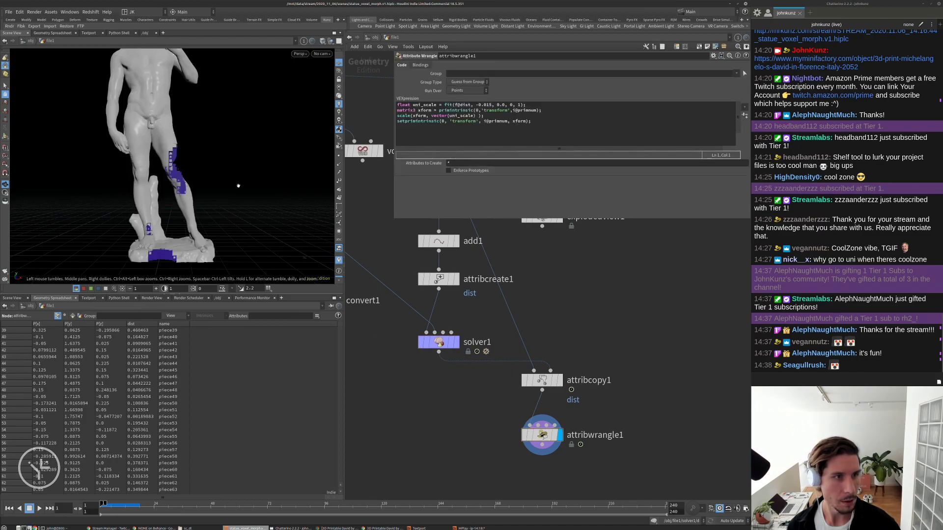
key("Up")
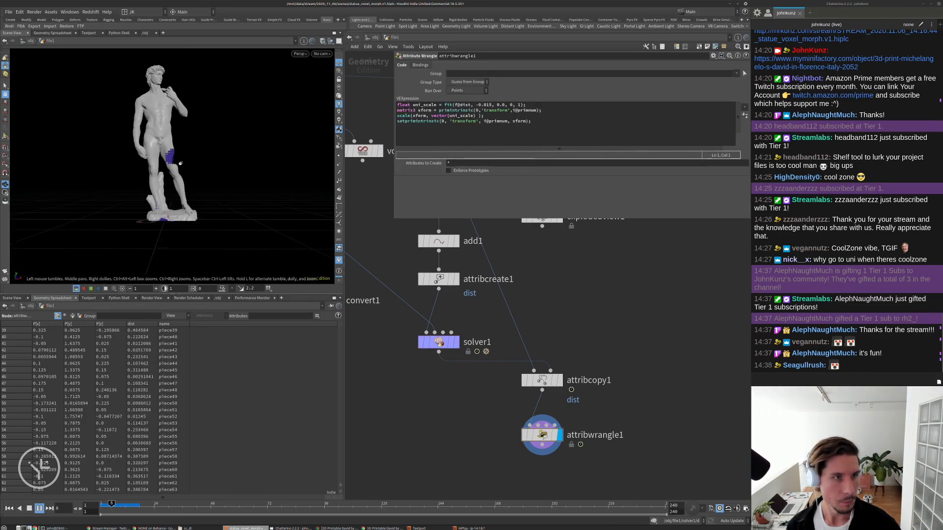
key("Up")
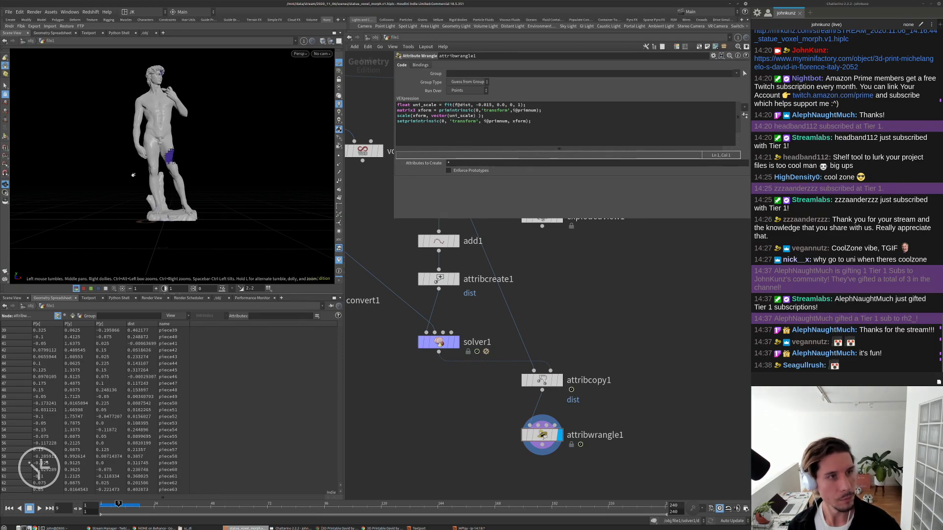
left_click_drag(133, 175, 305, 150)
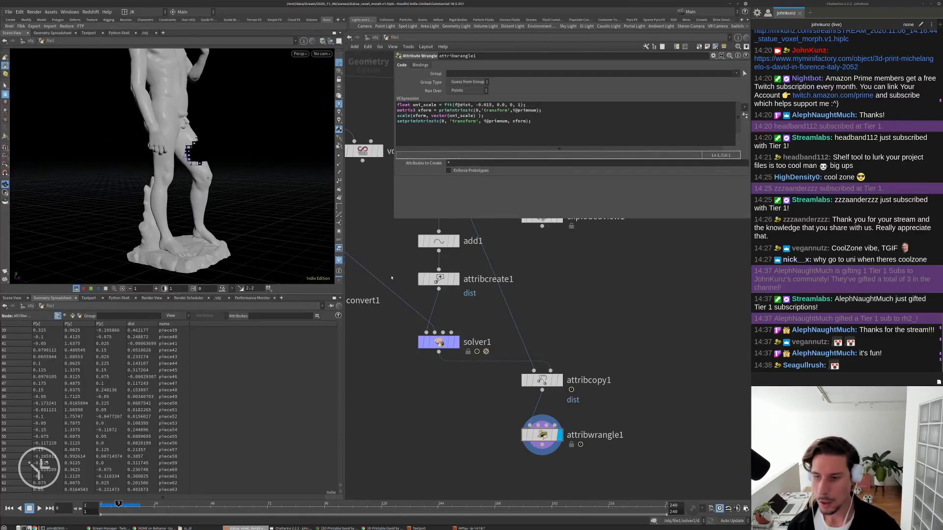
Inside solver1, replace prev_dist with f@dist in the wrangle's min call and delete the prev_dist declaration line.
double_click(439, 342)
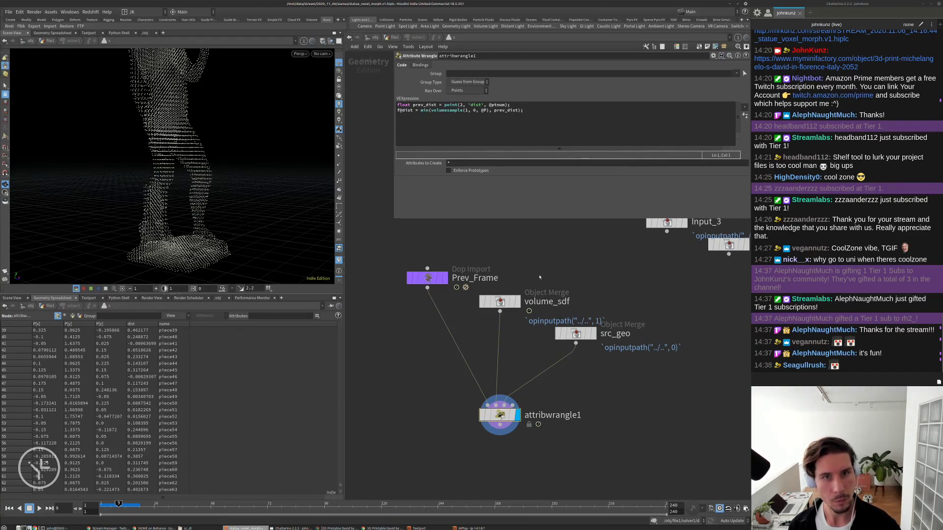
middle_click_drag(539, 271, 530, 291)
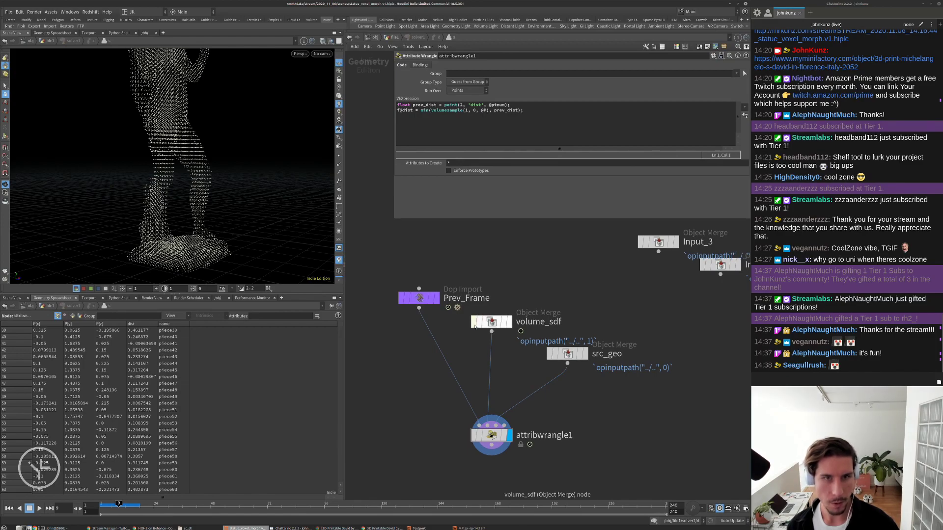
middle_click_drag(458, 354, 450, 313)
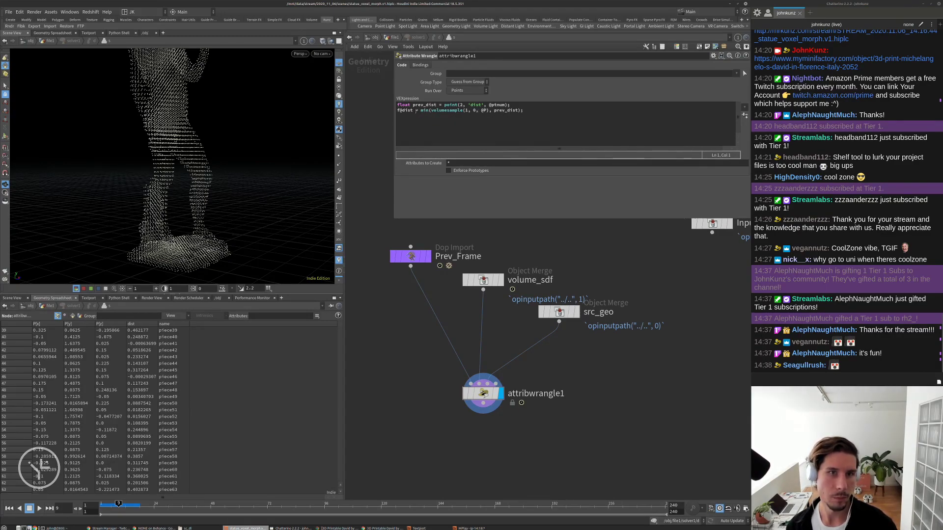
left_click_drag(415, 110, 387, 113)
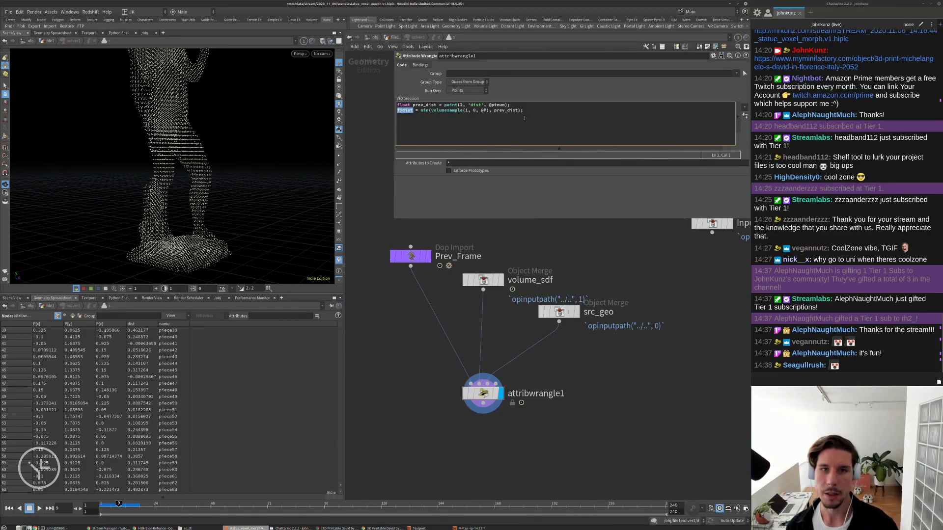
left_click(535, 132)
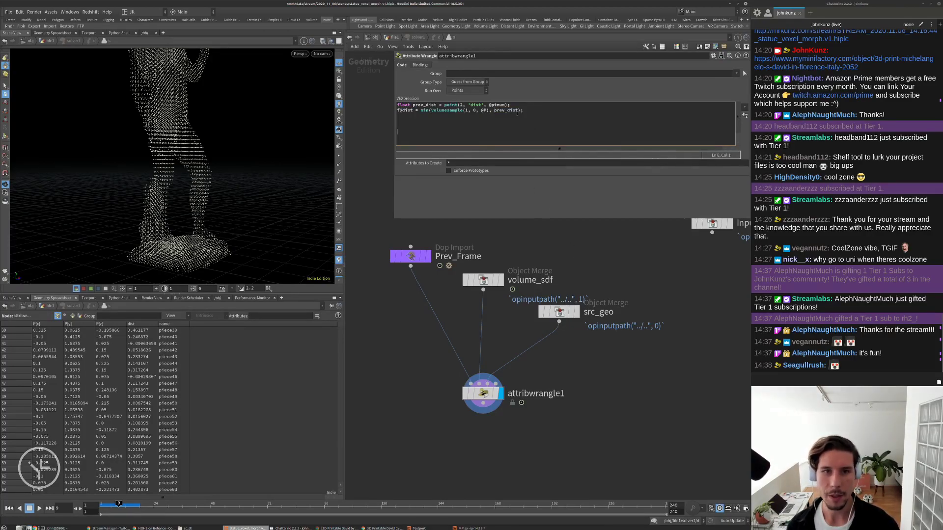
double_click(507, 110)
type("f@dist")
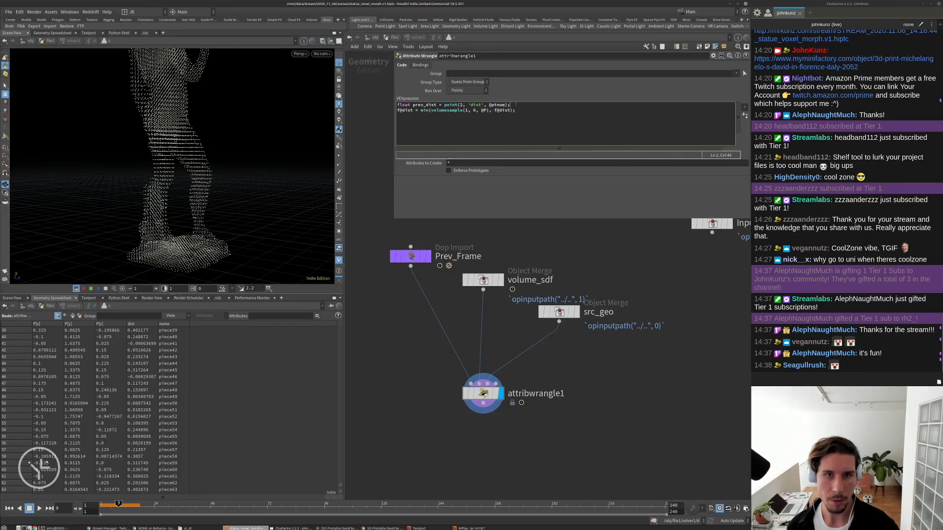
left_click_drag(522, 105, 385, 105)
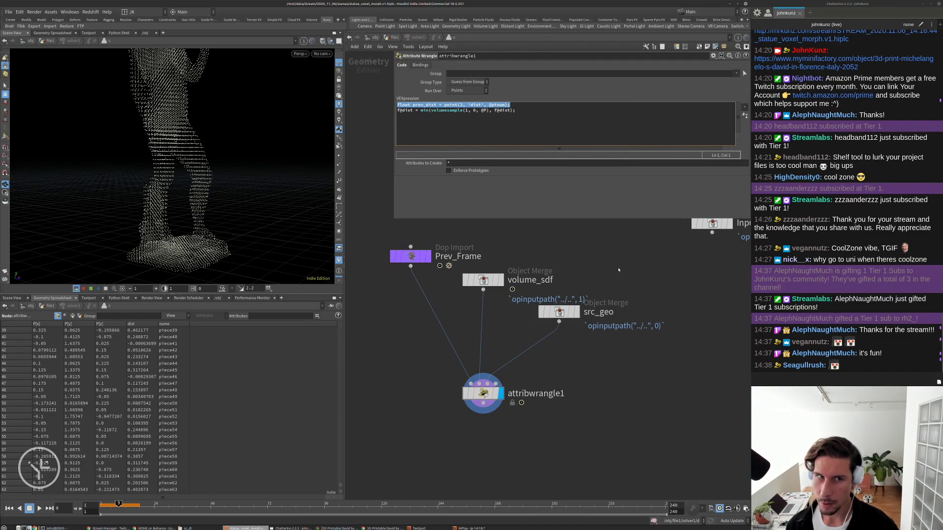
key("BackSpace")
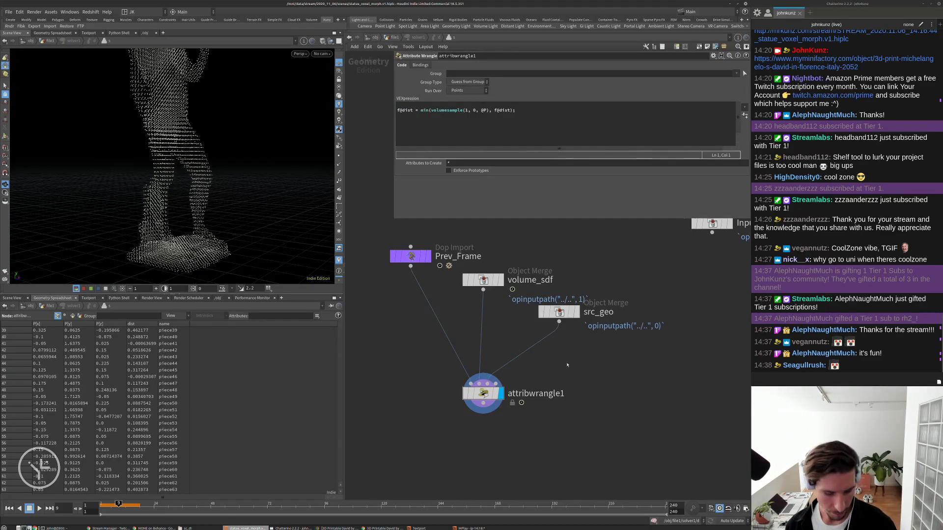
Disconnect src_geo from the inner wrangle and place it above Prev_Frame, shift volume_sdf aside, and return to the file1 network.
scroll(556, 317, "down", 2)
left_click_drag(555, 317, 453, 239)
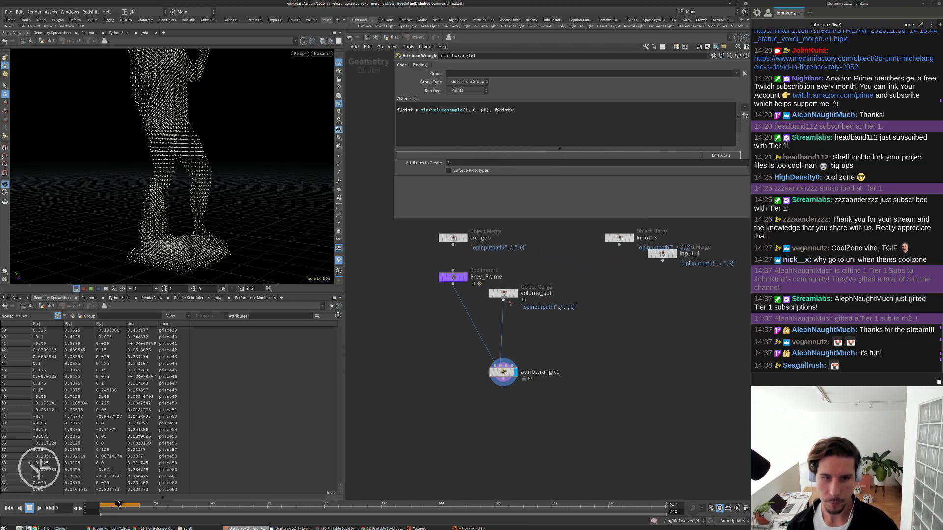
left_click_drag(505, 294, 548, 302)
key("u")
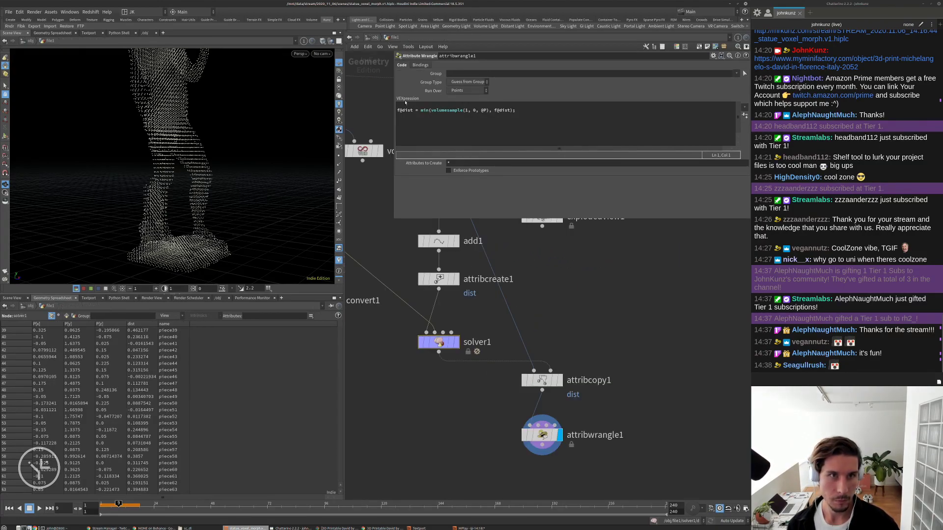
Play the simulation from the first frame, inspect the statue's leg pieces from several angles, and rewind.
scroll(447, 406, "down", 1)
middle_click_drag(447, 406, 444, 382)
key("ctrl+Up")
key("Up")
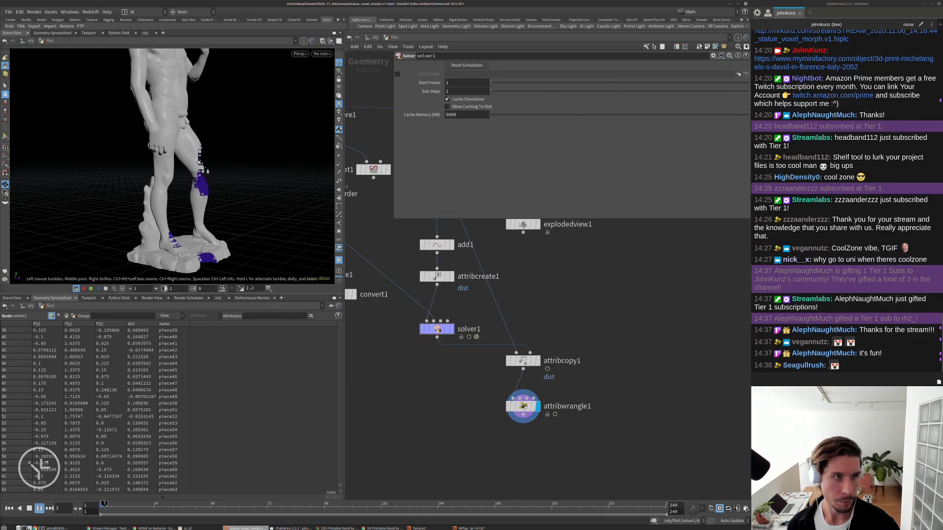
key("Up")
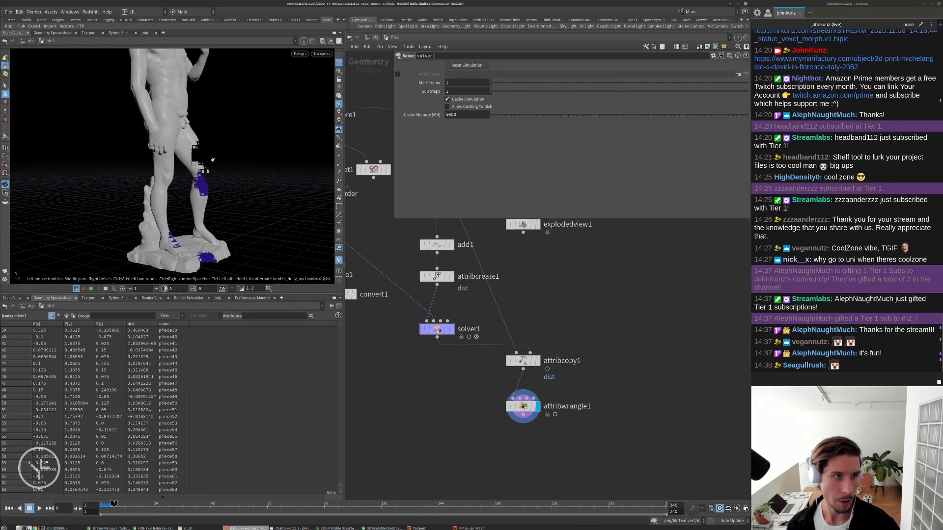
left_click_drag(236, 163, 176, 167)
right_click_drag(175, 167, 269, 139)
left_click_drag(269, 139, 88, 149)
key("ctrl+Up")
Inside solver1, add the line f@dist += 0.01; below the min line in the wrangle and return to the file1 network.
double_click(437, 330)
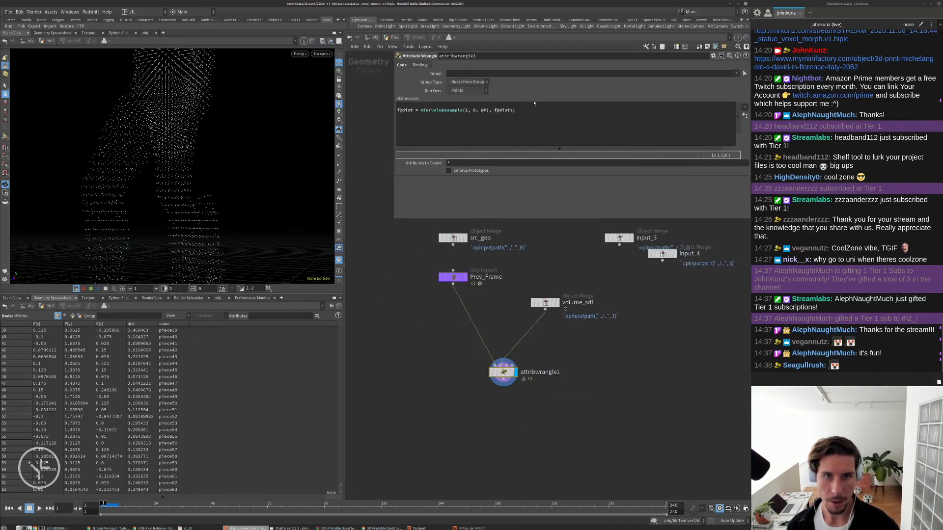
left_click_drag(413, 110, 383, 107)
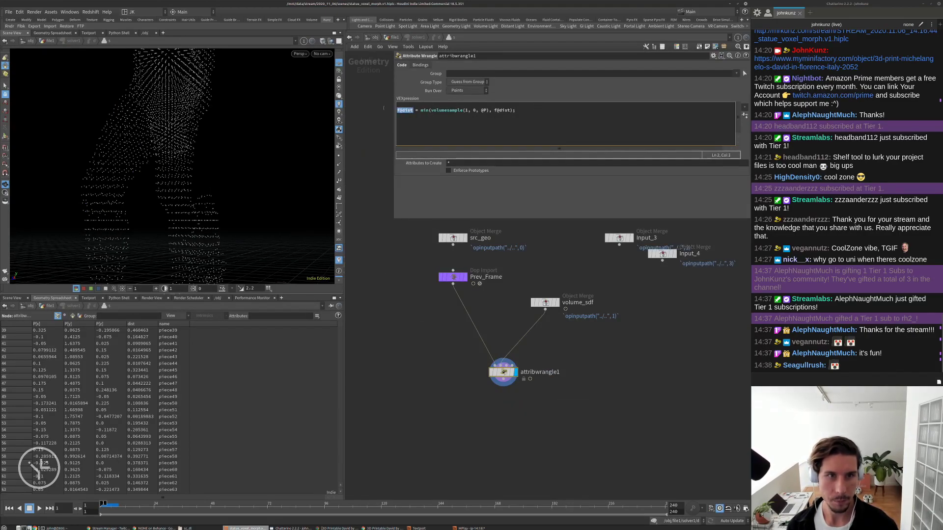
left_click(556, 114)
type("f@dist ")
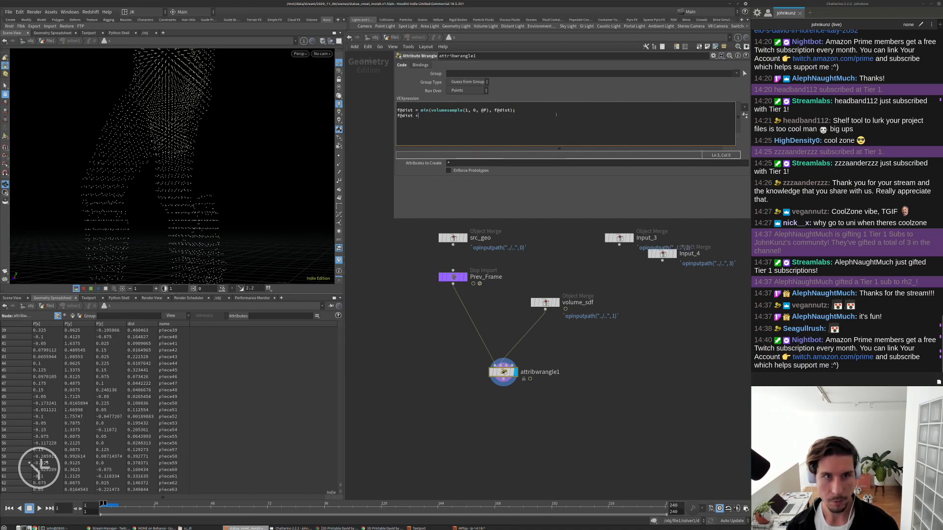
type("+= 0.")
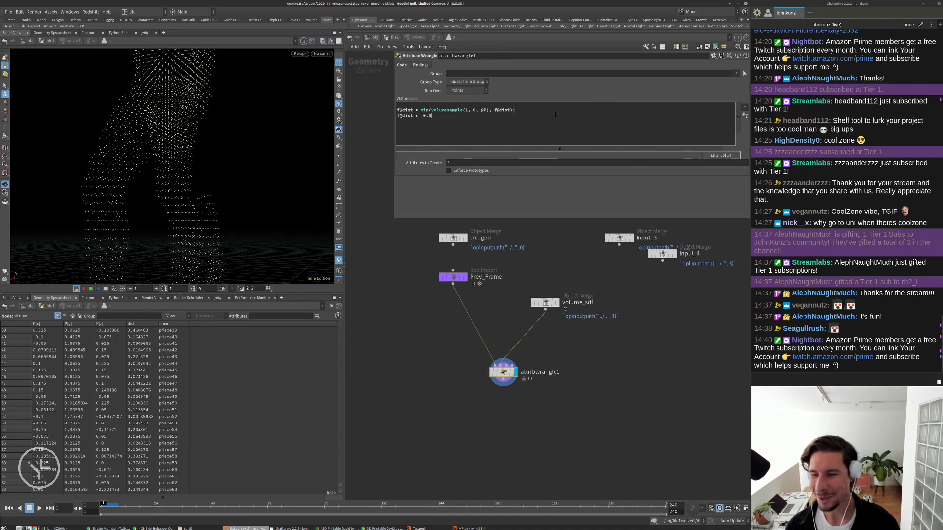
type("01;")
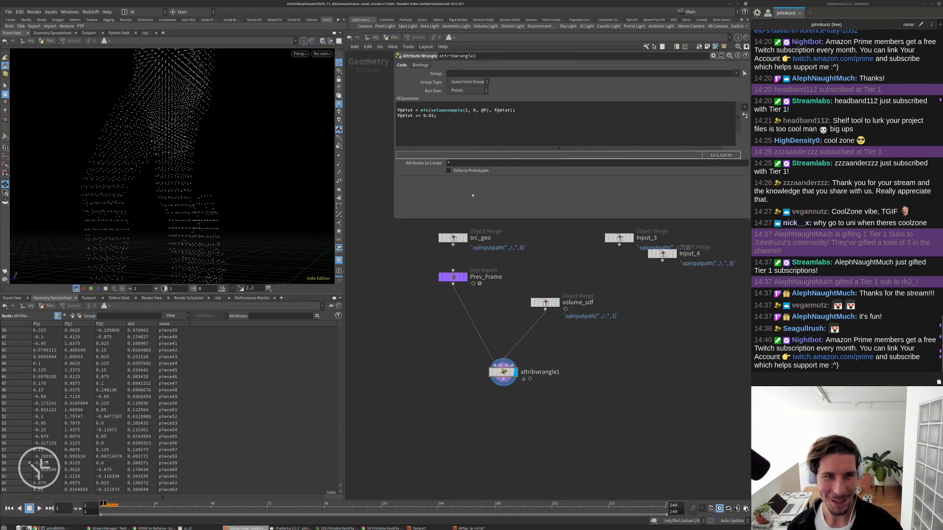
left_click(394, 38)
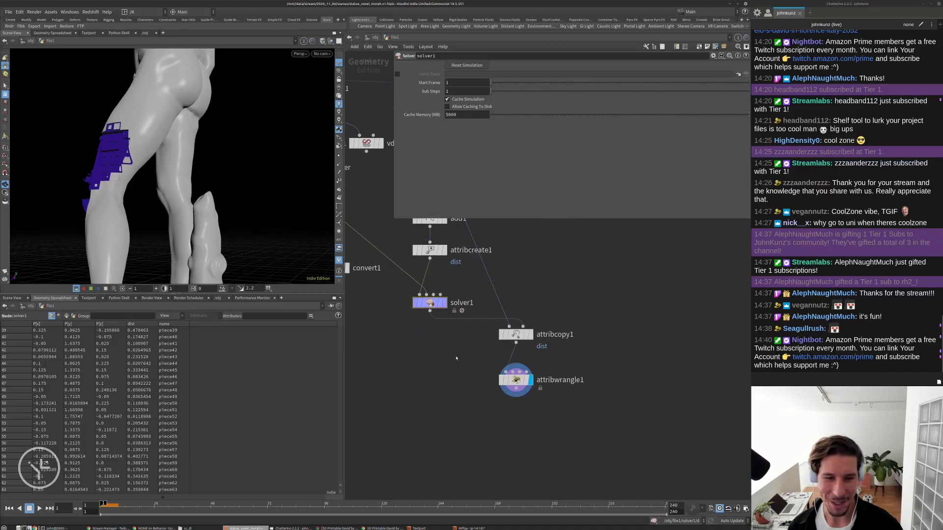
Play the simulation to examine how the leg pieces scale back over time, and rewind to the first frame.
left_click_drag(178, 171, 193, 216)
key("Up")
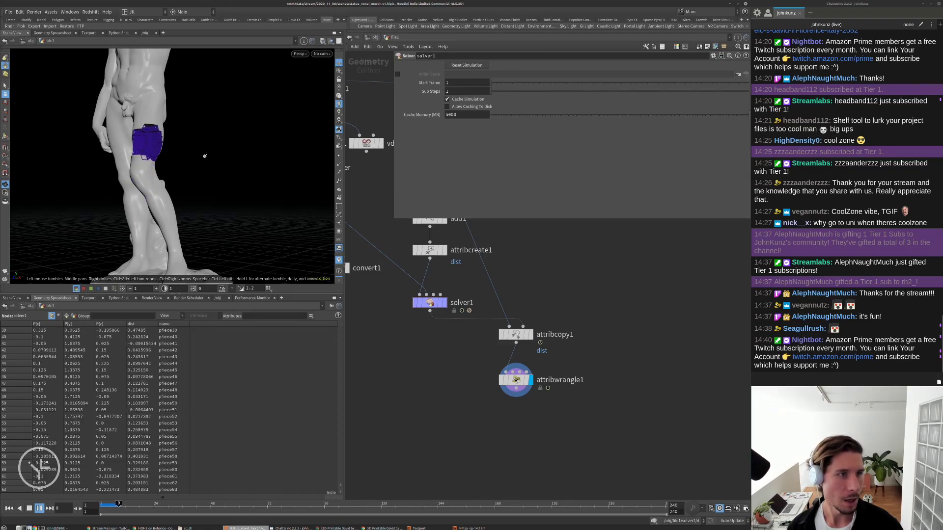
key("Up")
left_click_drag(231, 193, 148, 175)
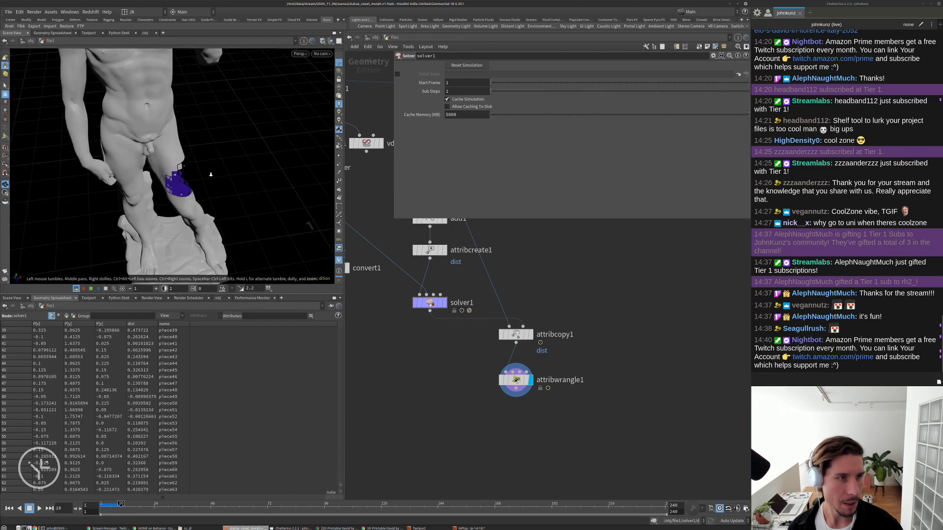
scroll(202, 178, "up", 5)
key("ctrl+Up")
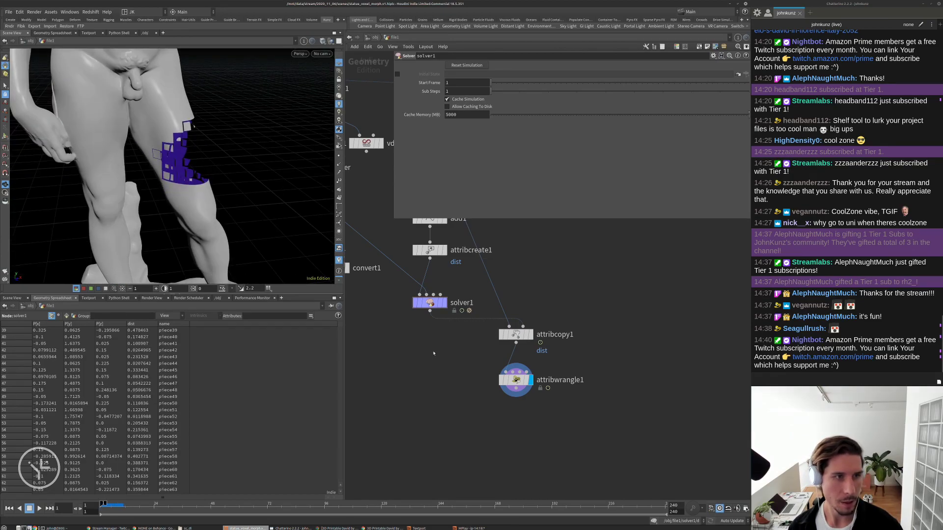
Go inside solver1 and change the wrangle's per-frame f@dist increment to 0.001.
scroll(434, 353, "down", 3)
double_click(430, 316)
left_click(432, 116)
left_click(475, 224)
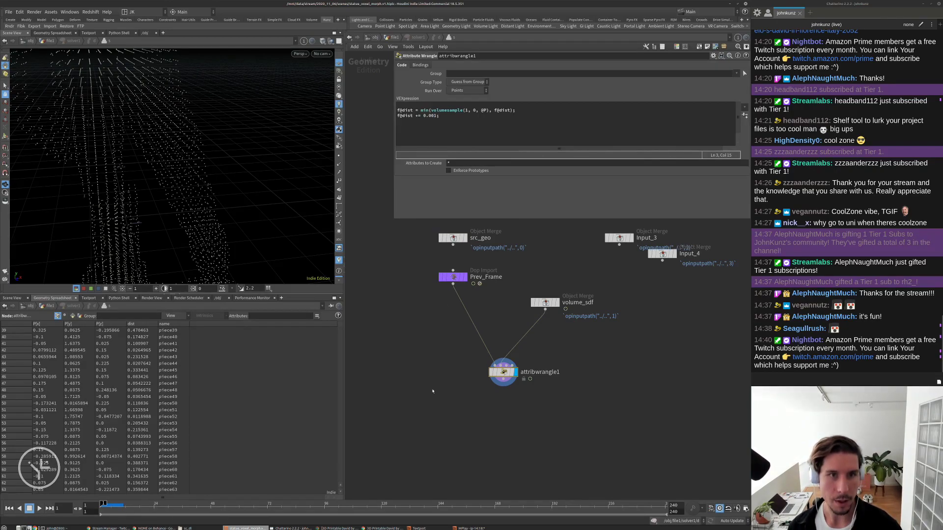
Return to the file1 network, play the simulation to examine the pieces' recovery on the leg, and rewind to the first frame.
left_click(400, 38)
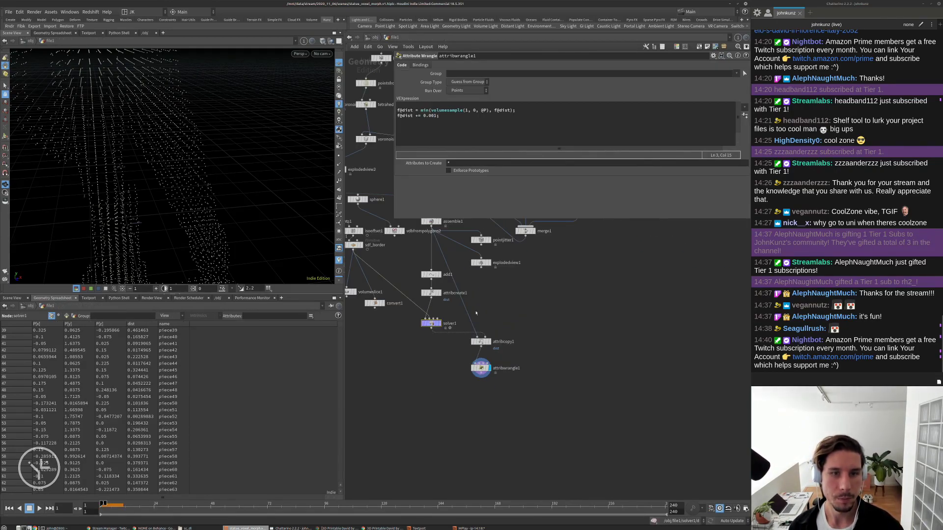
key("Up")
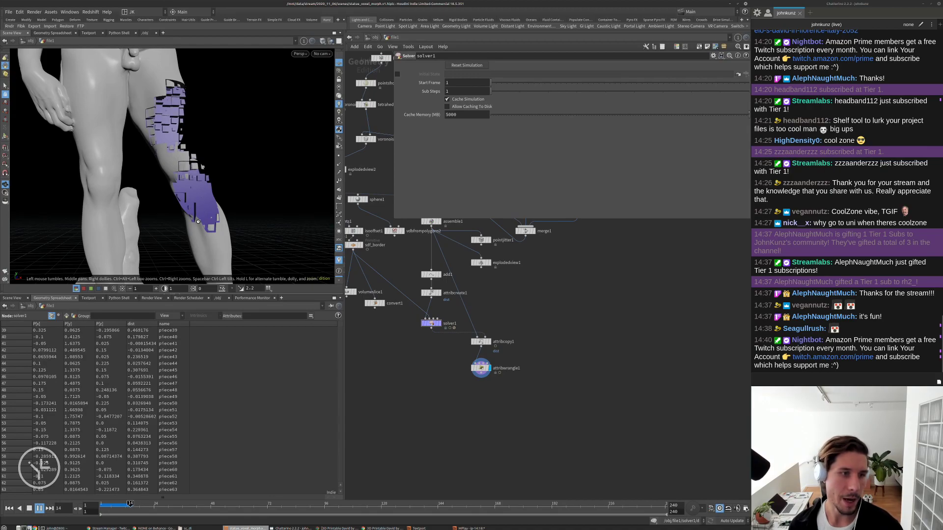
key("Escape")
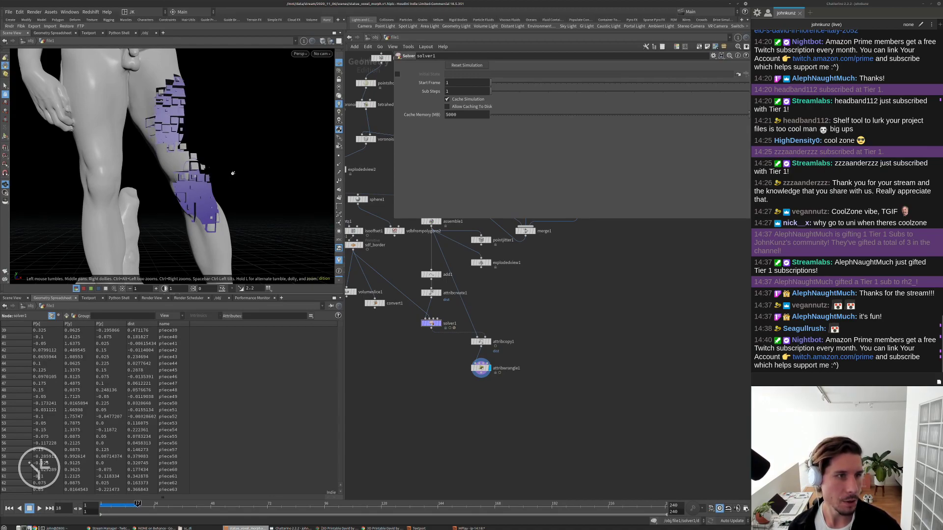
scroll(178, 213, "down", 3)
left_click_drag(177, 213, 89, 183)
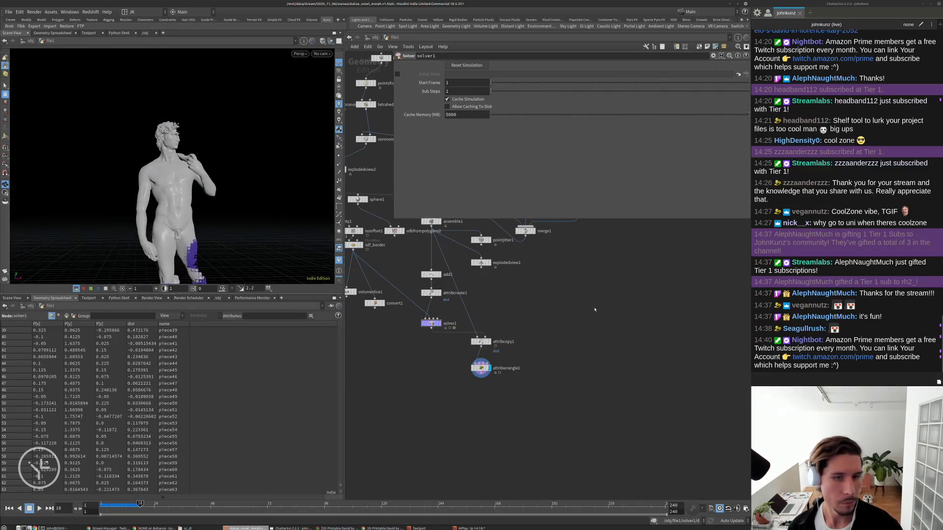
key("h")
key("ctrl+Up")
Set sphere2's Uniform Scale to 0.2.
scroll(451, 392, "up", 5)
left_click(382, 268)
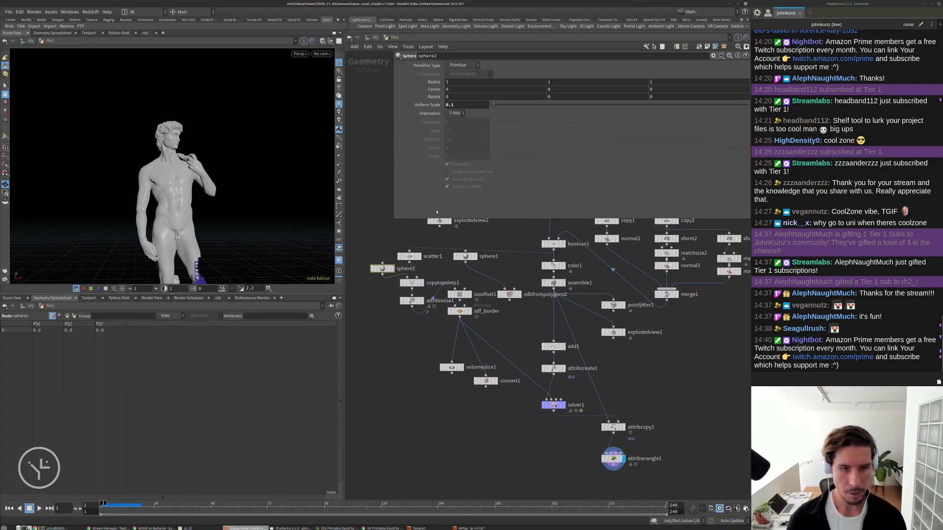
double_click(453, 105)
type("0.2")
key("Return")
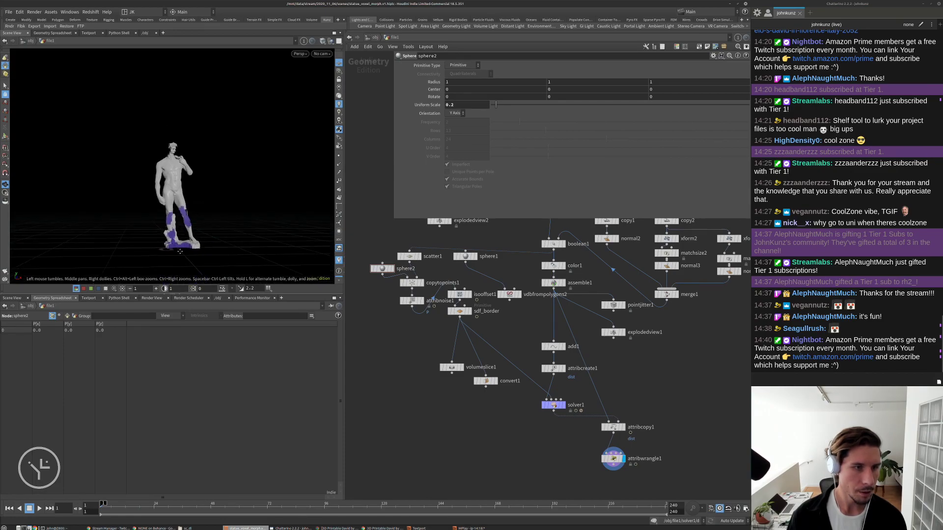
In the file1 network's attribwrangle1, change the fit() input minimum for uni_scale to -0.075.
scroll(493, 362, "up", 3)
double_click(525, 325)
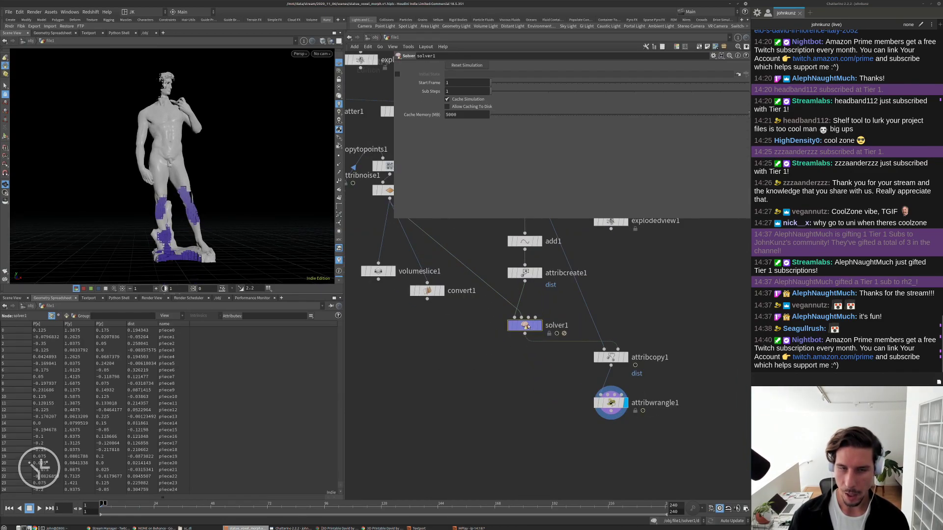
left_click(393, 37)
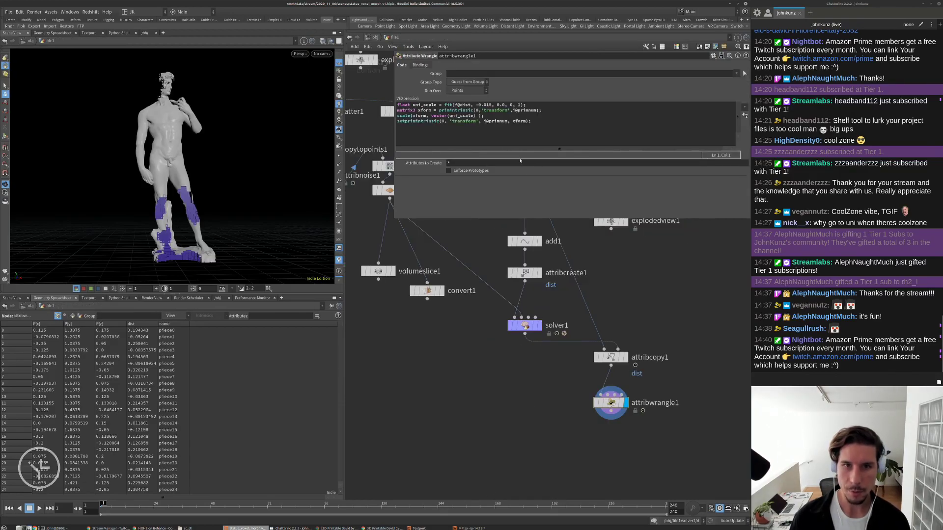
left_click(490, 105)
key("Delete")
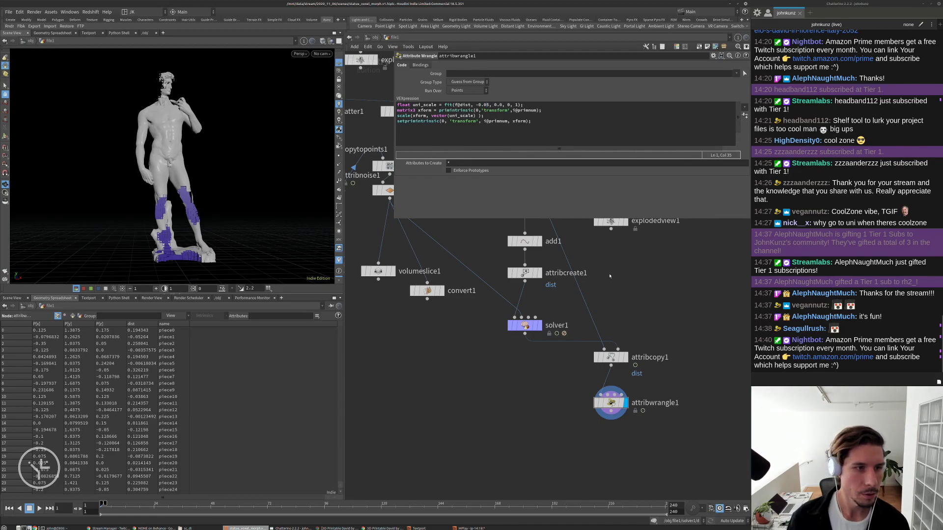
middle_click_drag(220, 211, 217, 191, "alt")
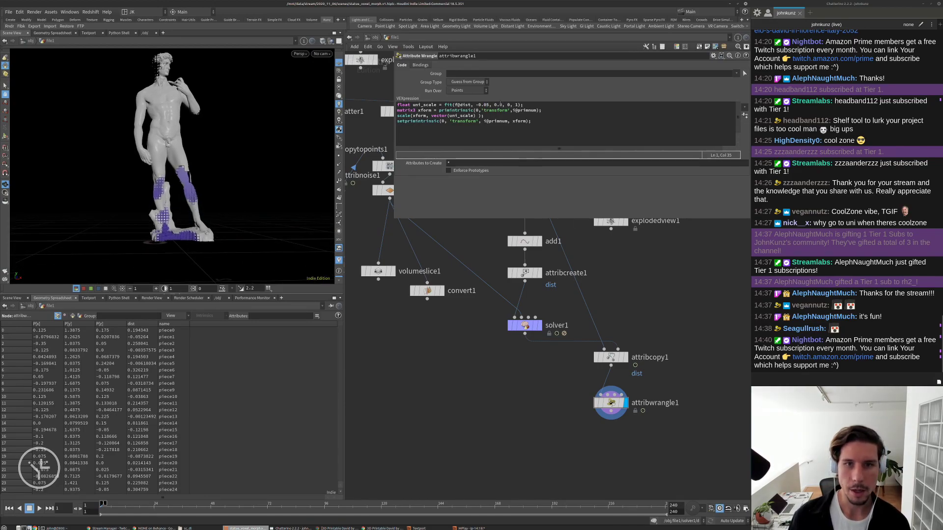
left_click(488, 105)
type("7")
Play the simulation and inspect the scaling pieces across the whole statue and close up on the head, and rewind.
left_click_drag(212, 147, 285, 151, "alt")
middle_click_drag(286, 151, 289, 185, "alt")
key("Up")
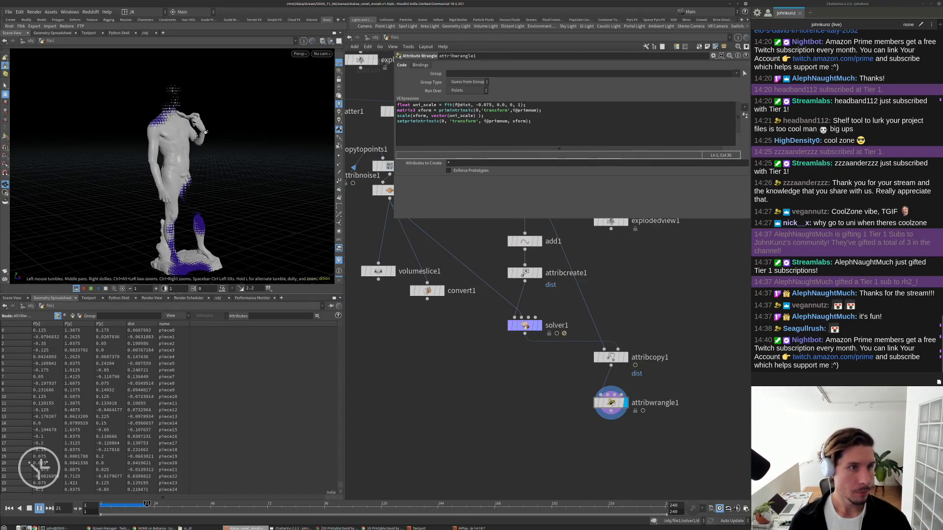
key("Up")
left_click_drag(239, 123, 119, 215)
right_click_drag(118, 215, 207, 100)
middle_click_drag(207, 100, 225, 155)
right_click_drag(225, 155, 182, 60)
middle_click_drag(182, 60, 199, 152)
key("ctrl+Up")
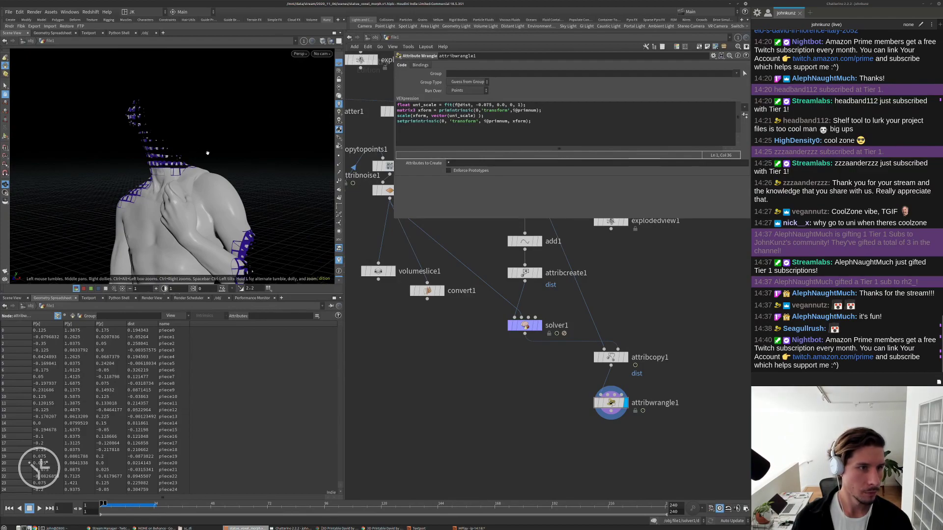
Replay the simulation from the first frame to examine the head and neck pieces, and rewind.
middle_click_drag(539, 402, 504, 382)
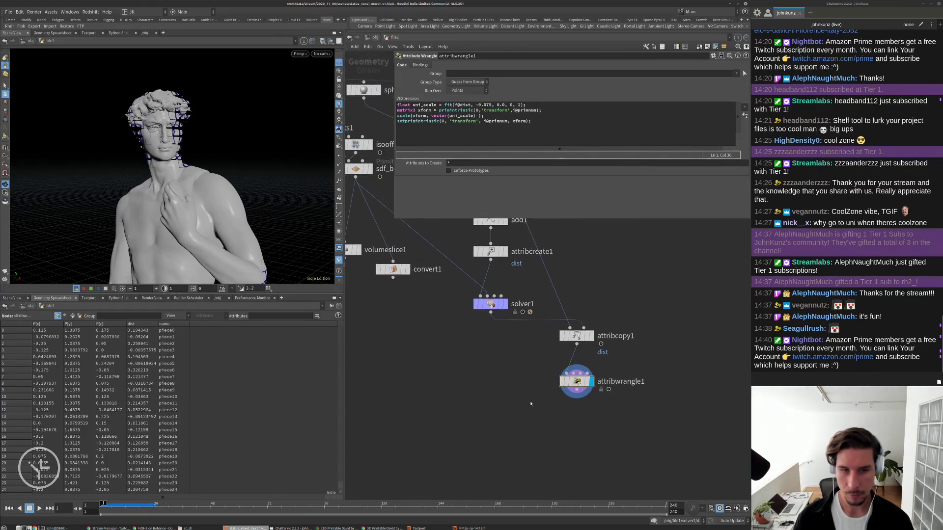
key("Up")
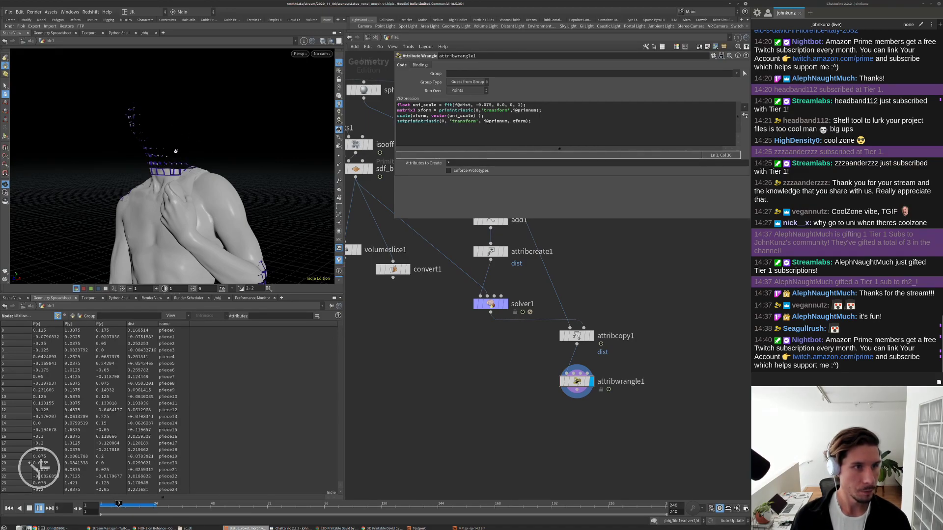
key("Escape")
key("ctrl+Up")
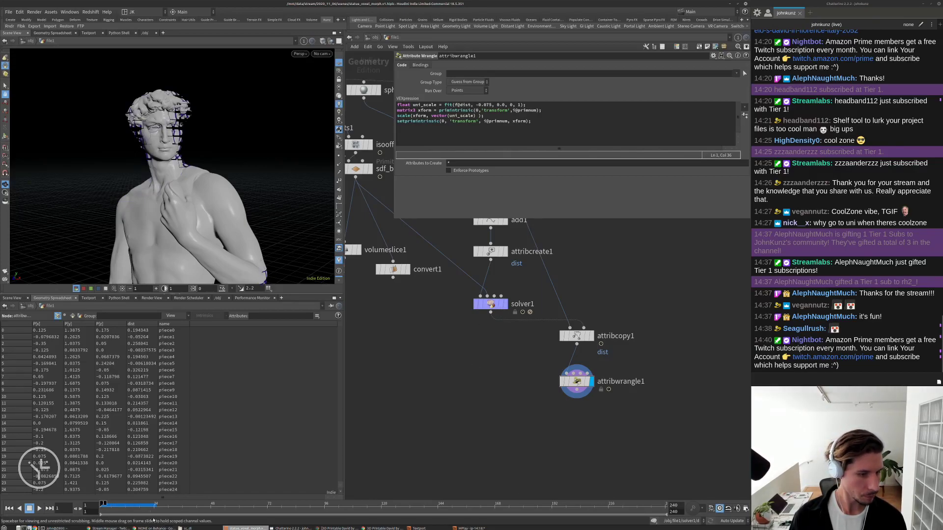
Show the Textport pane and place the browser window with the MyMiniFactory David statue page over it.
left_click(89, 298)
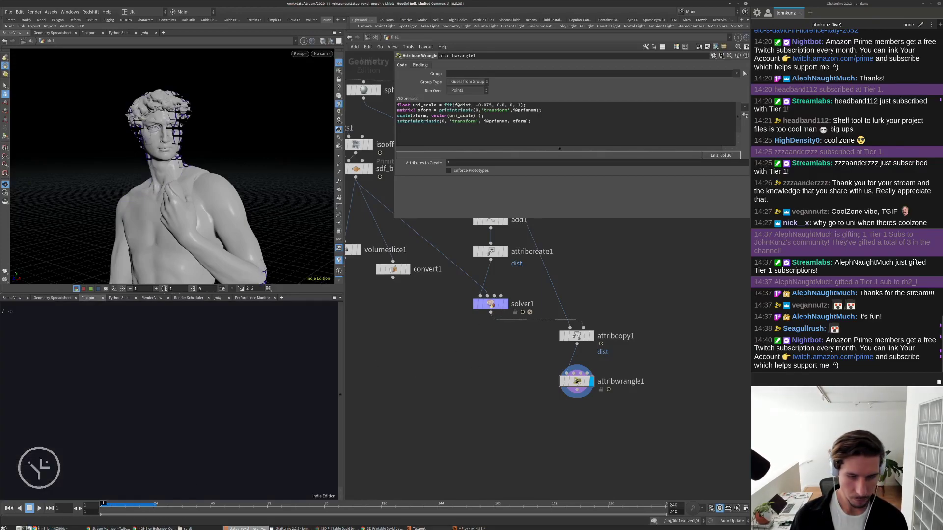
key("alt+Tab")
left_click_drag(572, 33, 220, 247)
left_click(409, 247)
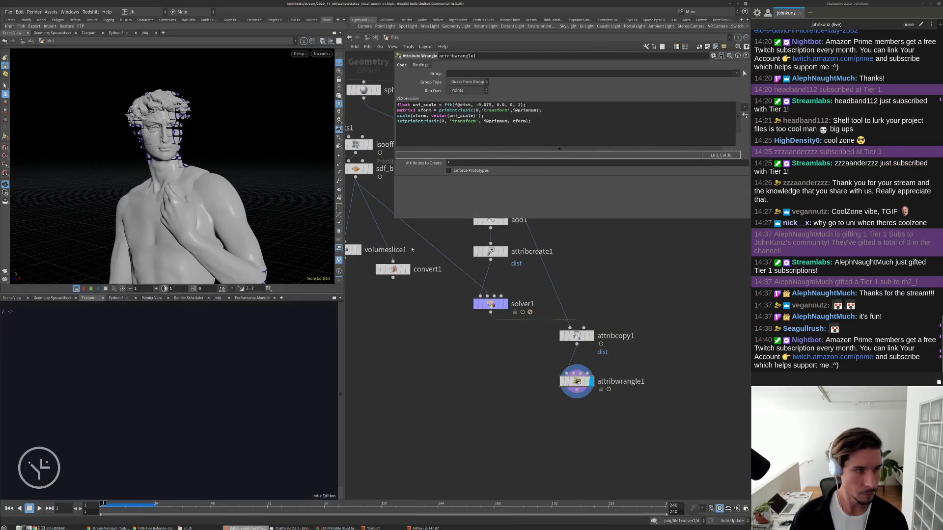
key("alt+Tab")
Inside solver1, change the wrangle's per-frame f@dist increment to 0.0075 and return to the file1 network.
middle_click_drag(627, 272, 637, 350)
double_click(501, 383)
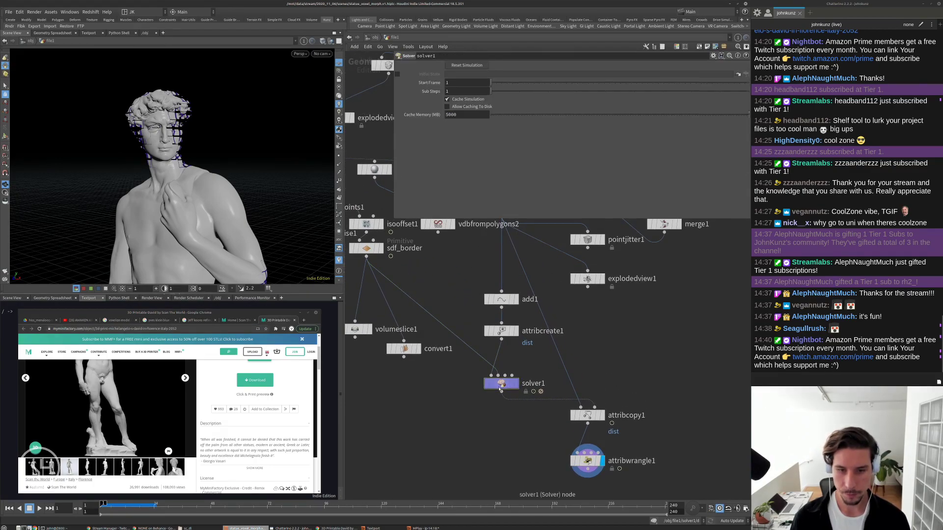
left_click(435, 116)
type("75;")
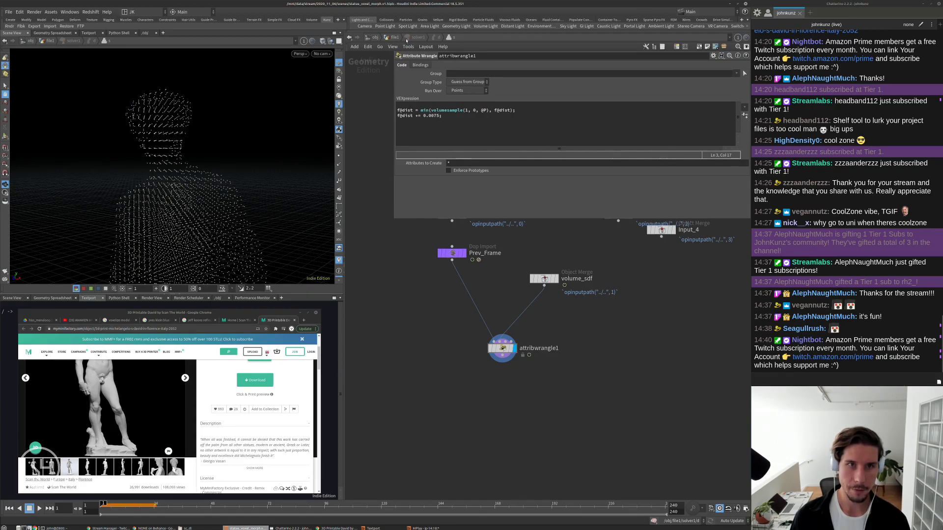
left_click(405, 39)
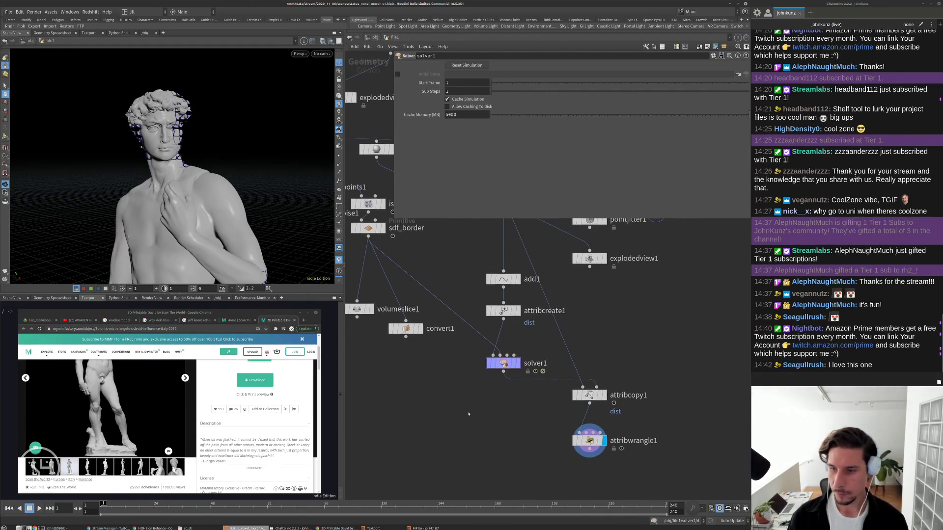
Frame the full statue from a three-quarter angle in the viewport and launch a flipbook render of the animation.
right_click_drag(211, 162, 189, 184)
left_click_drag(189, 184, 236, 167)
right_click_drag(236, 167, 203, 168)
left_click_drag(203, 168, 206, 147)
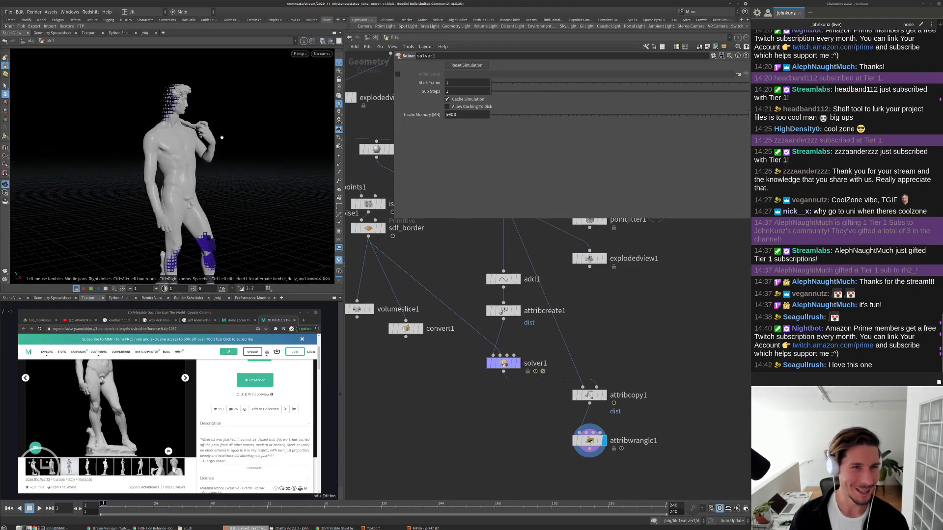
right_click_drag(216, 147, 206, 162)
left_click_drag(206, 162, 228, 150)
right_click_drag(229, 150, 206, 150)
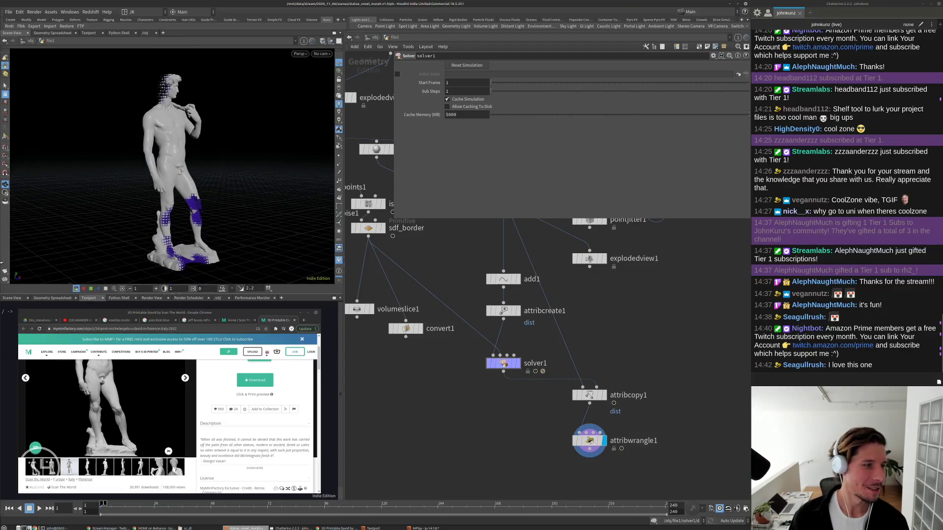
left_click(327, 207)
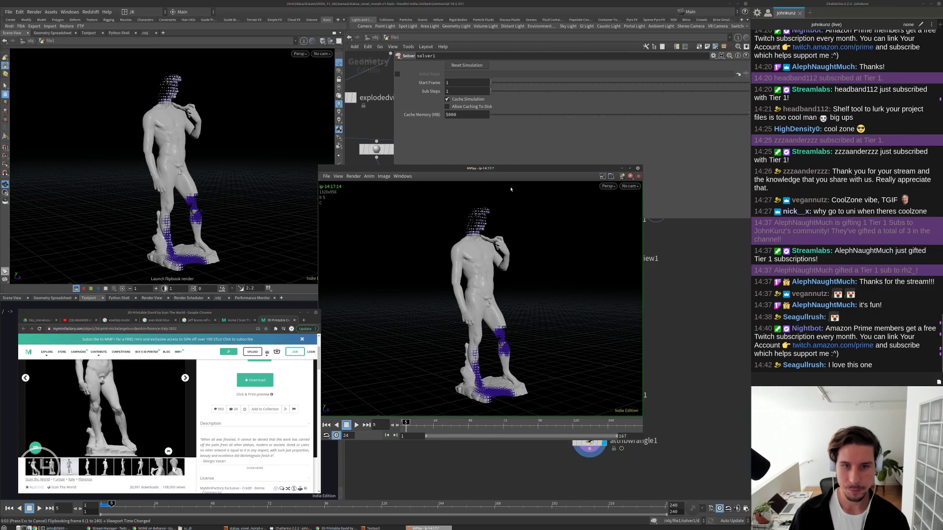
Examine the rendered flipbook frames in MPlay at different zoom levels, playing them back while rendering continues.
scroll(479, 225, "up", 3)
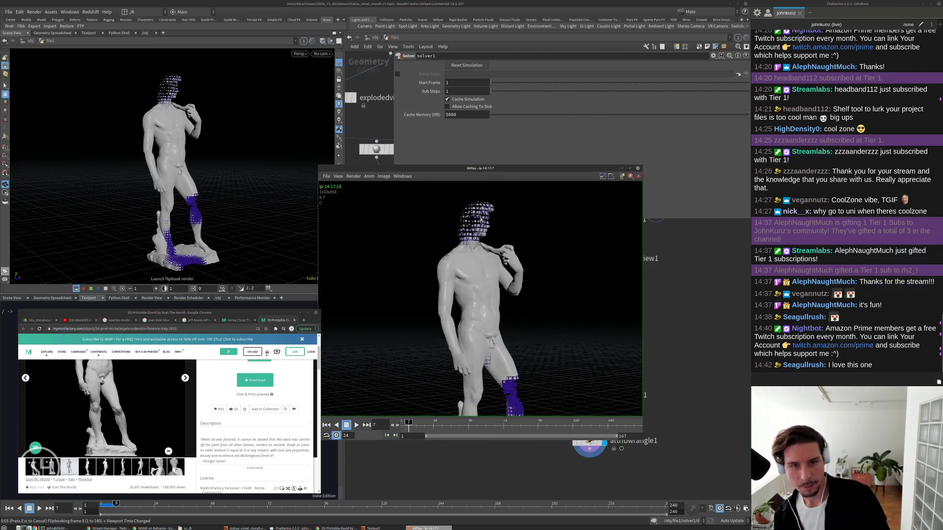
scroll(480, 216, "up", 2)
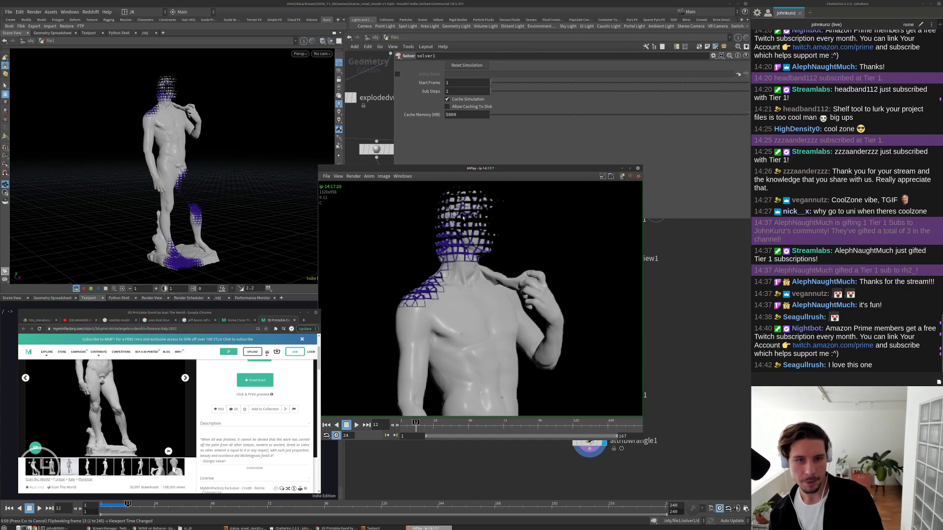
key("h")
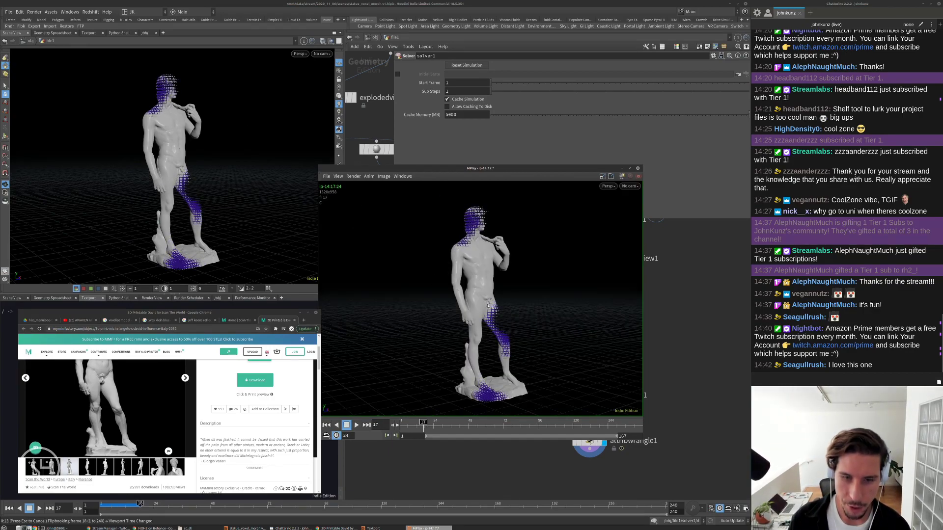
key("Up")
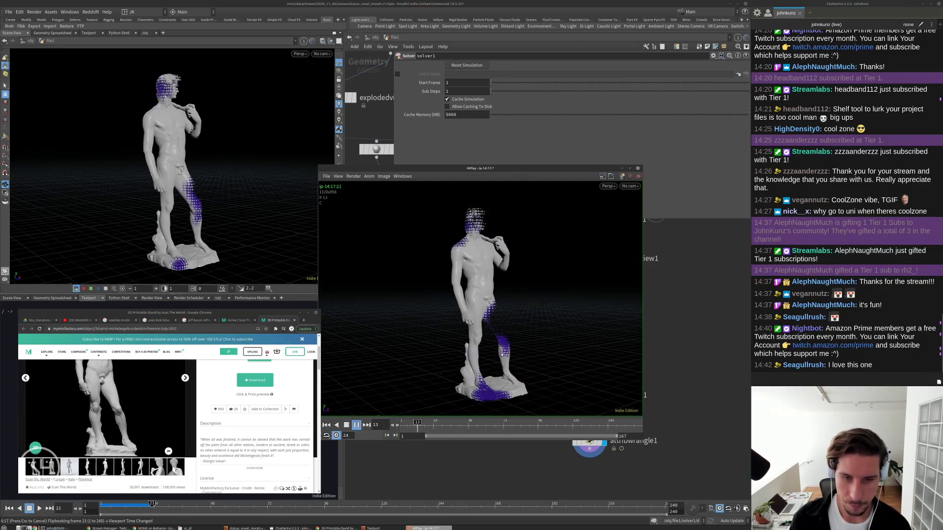
key("Up")
scroll(502, 354, "up", 3)
scroll(501, 355, "down", 4)
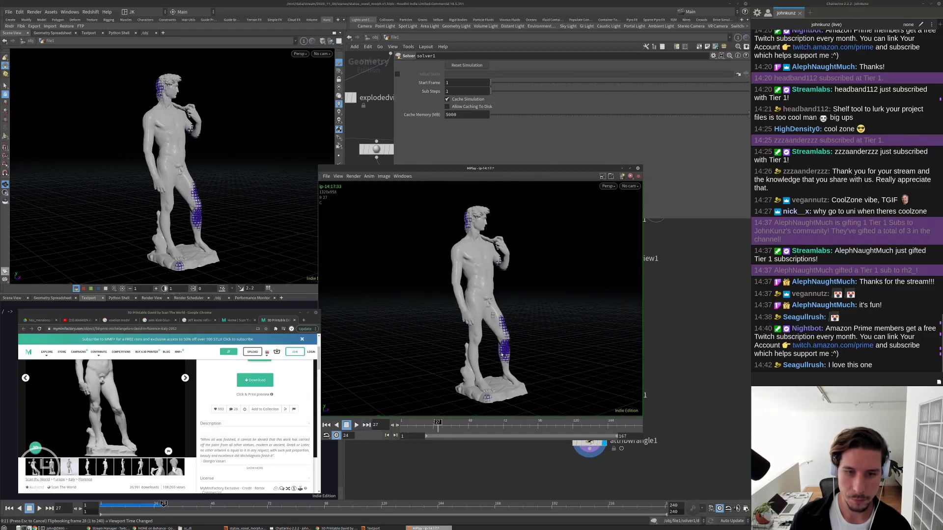
scroll(502, 354, "up", 3)
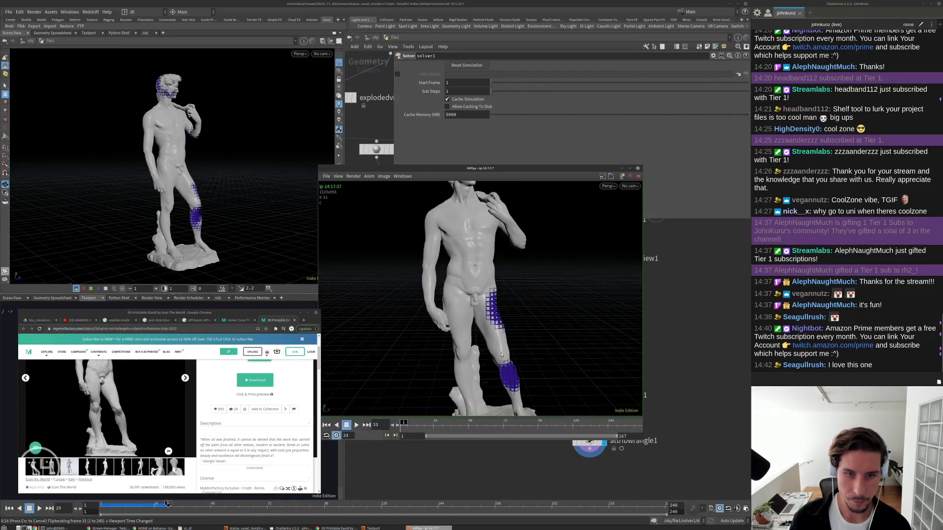
Replay the flipbook in MPlay to compare the piece scaling on the torso and legs, and cancel the remaining flipbook render.
key("Up")
scroll(508, 341, "down", 3)
key("Up")
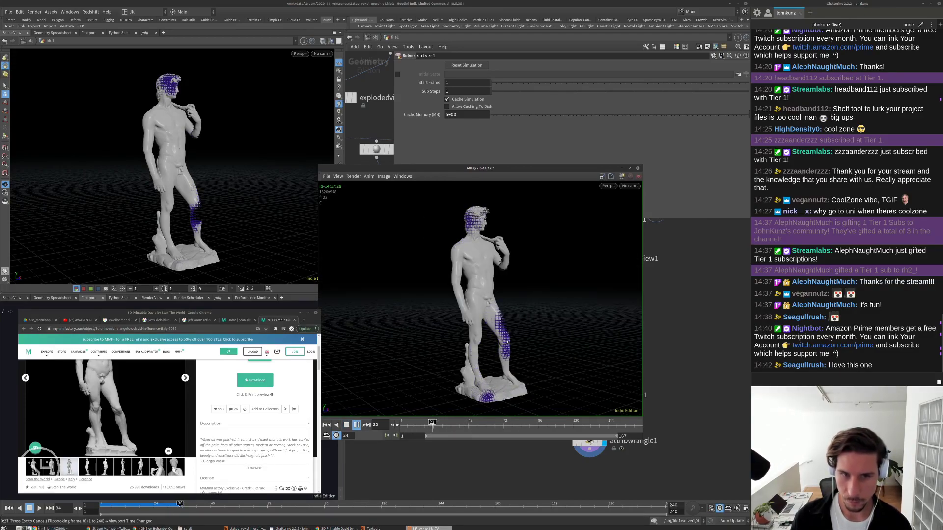
scroll(498, 240, "up", 3)
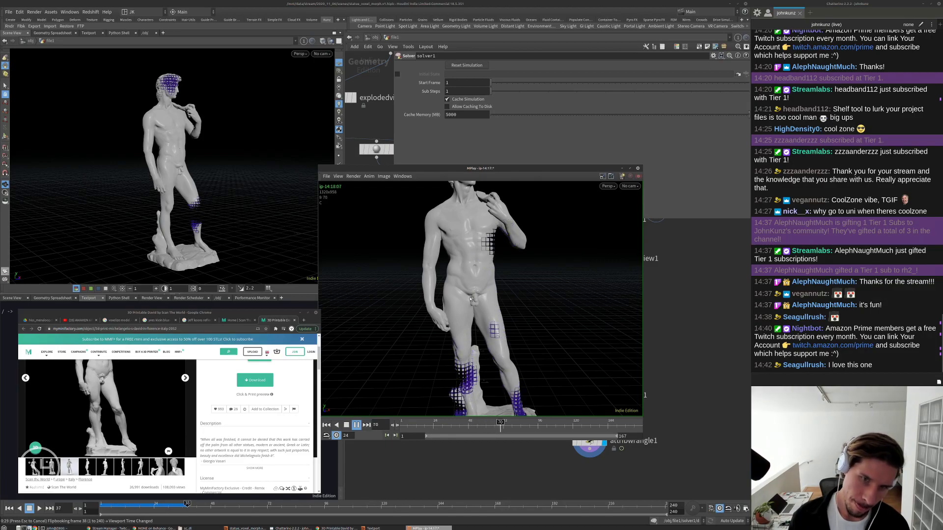
scroll(470, 299, "down", 3)
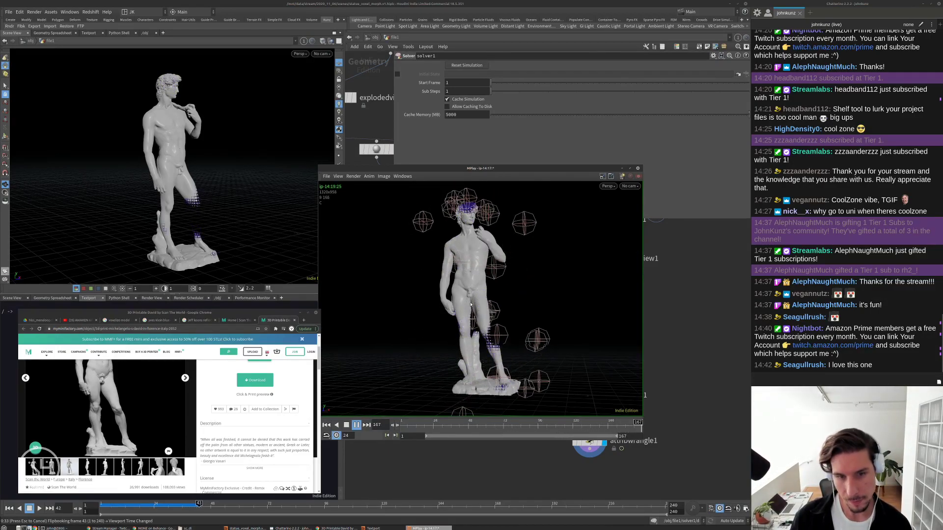
key("Up")
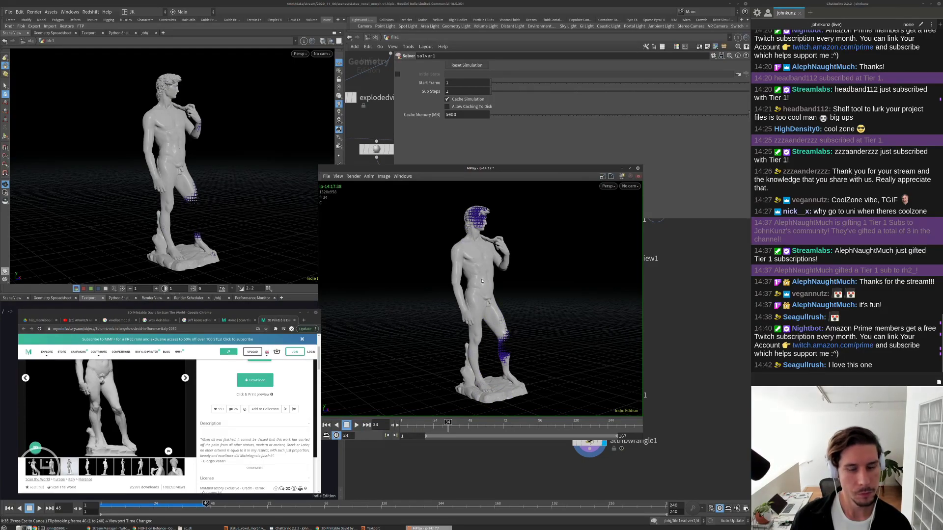
key("Up")
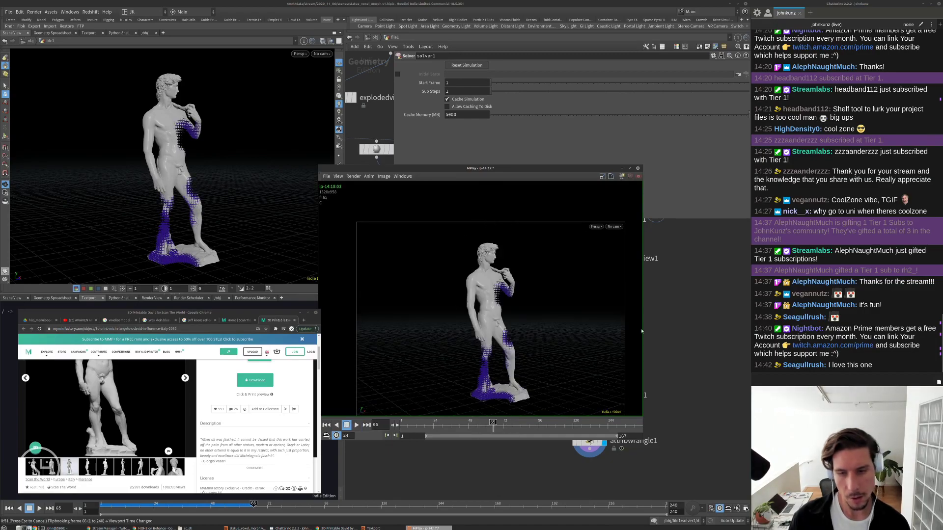
left_click(668, 309)
key("Escape")
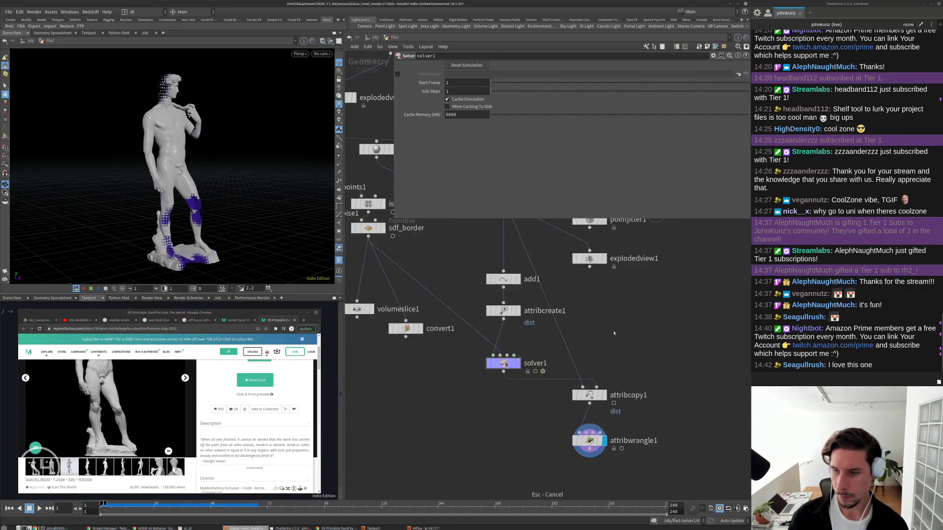
Switch isooffset1's Uniform Sampling from an axis-based count to By Size.
scroll(503, 348, "down", 3)
scroll(402, 287, "up", 2)
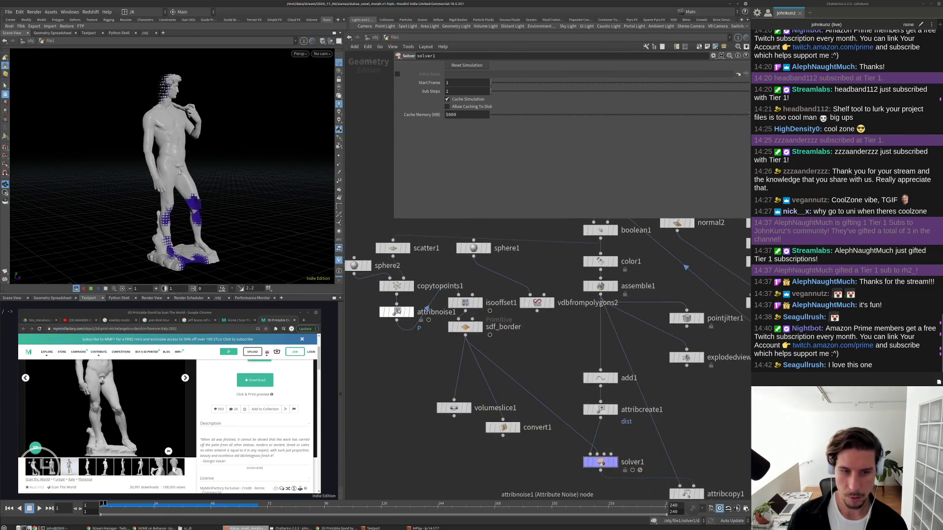
left_click(466, 305)
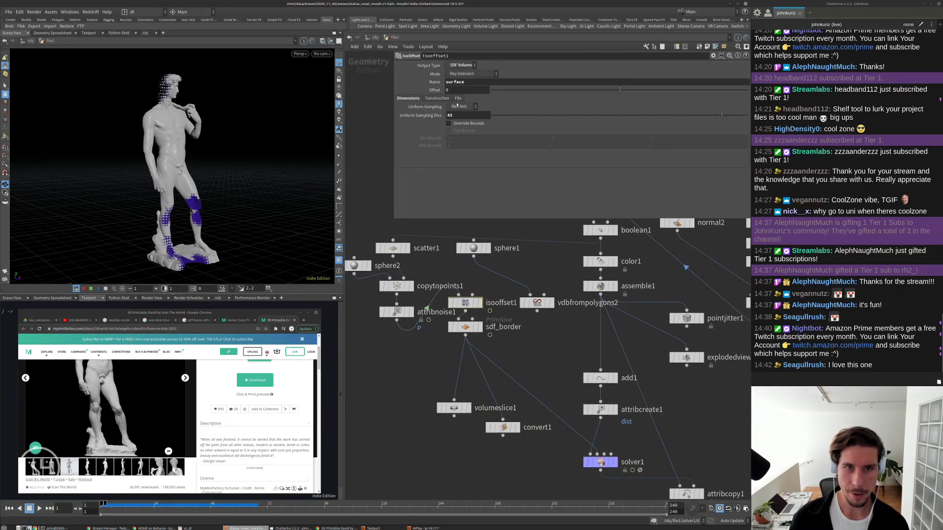
left_click(460, 106)
left_click(466, 152)
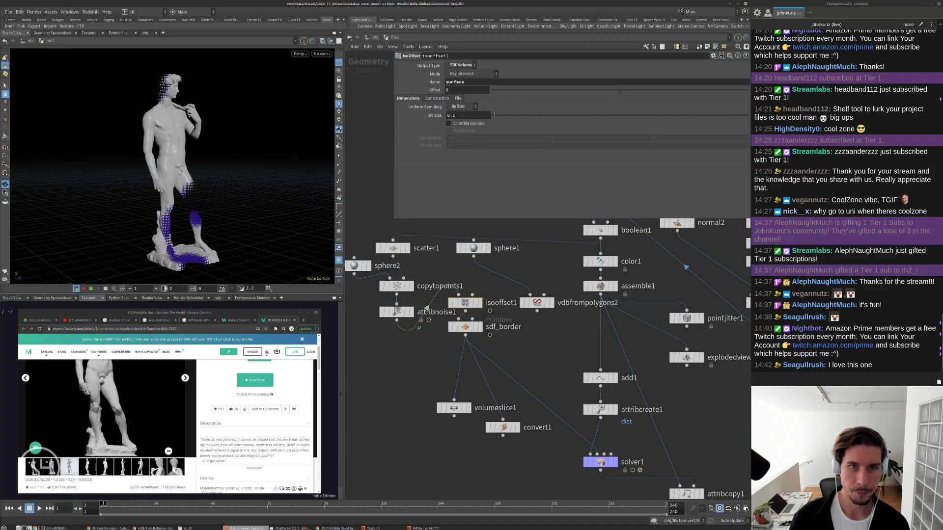
Display isooffset1 and refine its Div Size to 0.05 and then 0.025, playing the animation to preview the volume.
middle_click_drag(493, 337, 495, 317)
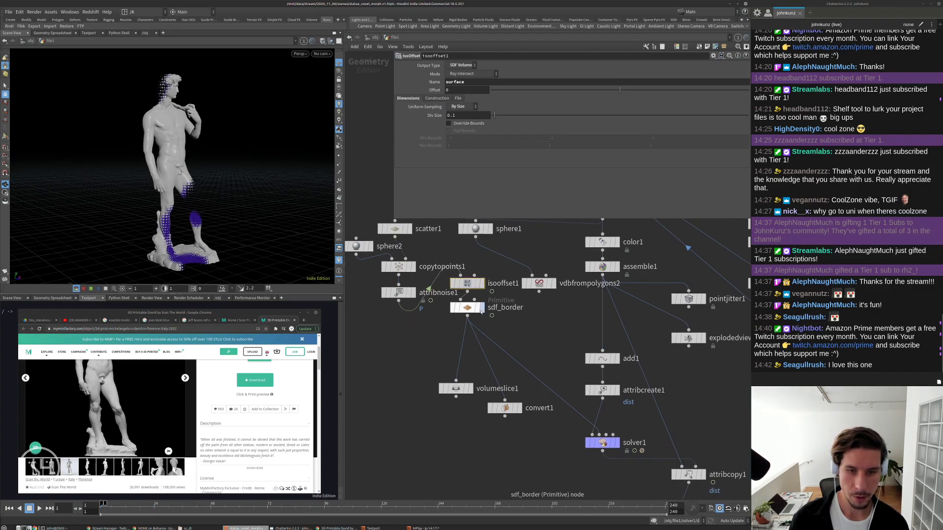
left_click(476, 284)
double_click(461, 116)
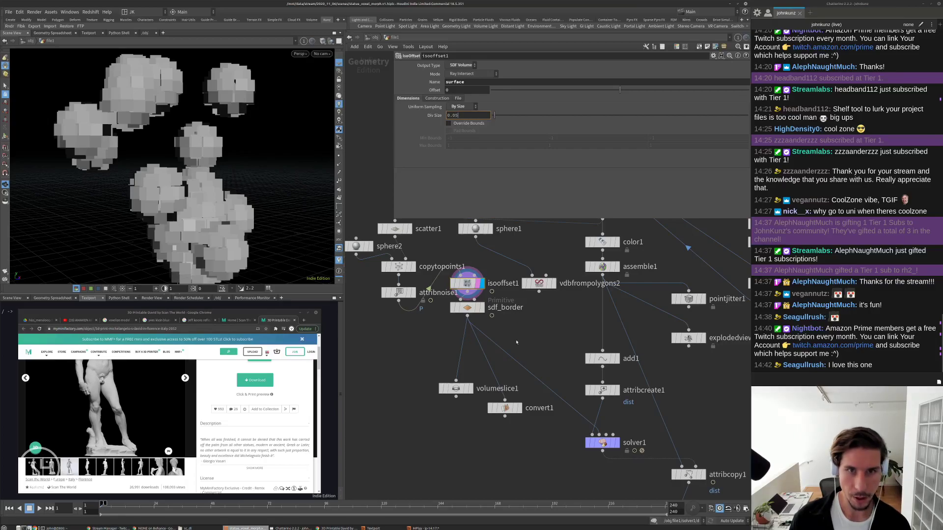
type("05")
key("Return")
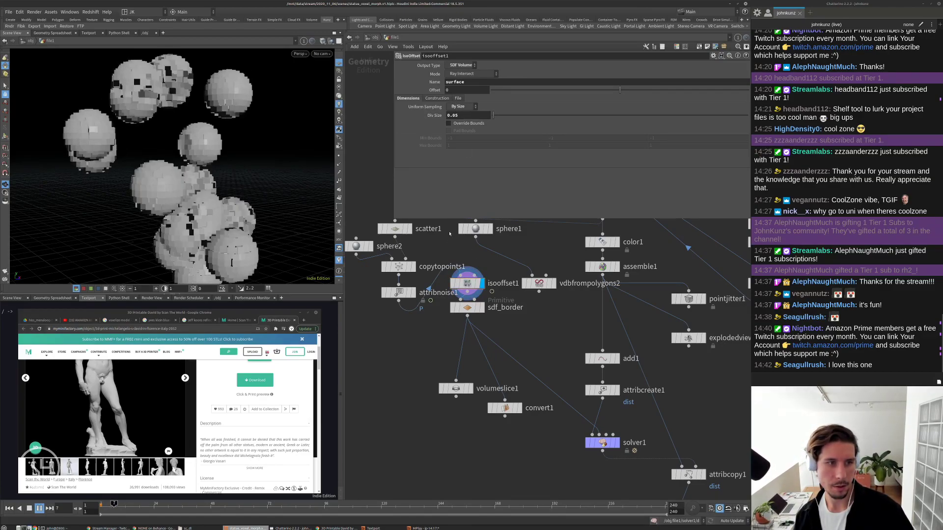
type("2")
key("Return")
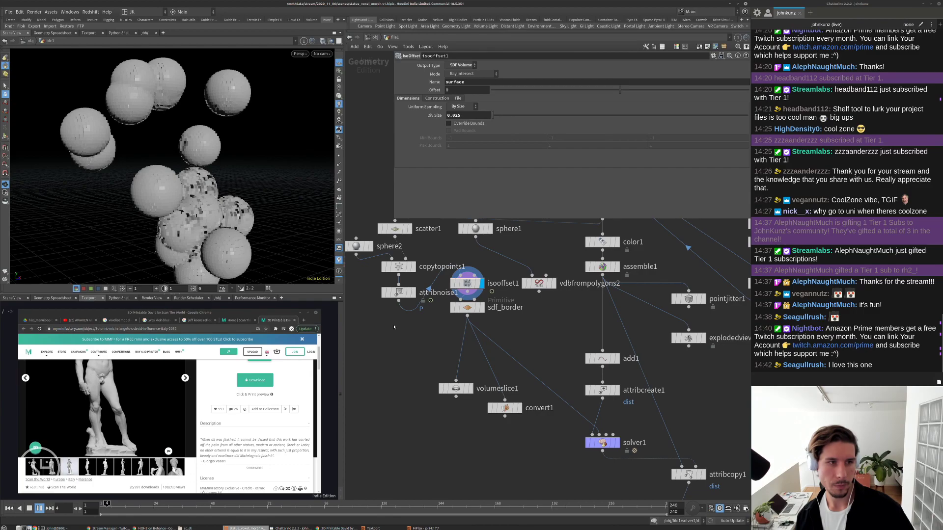
left_click(29, 509)
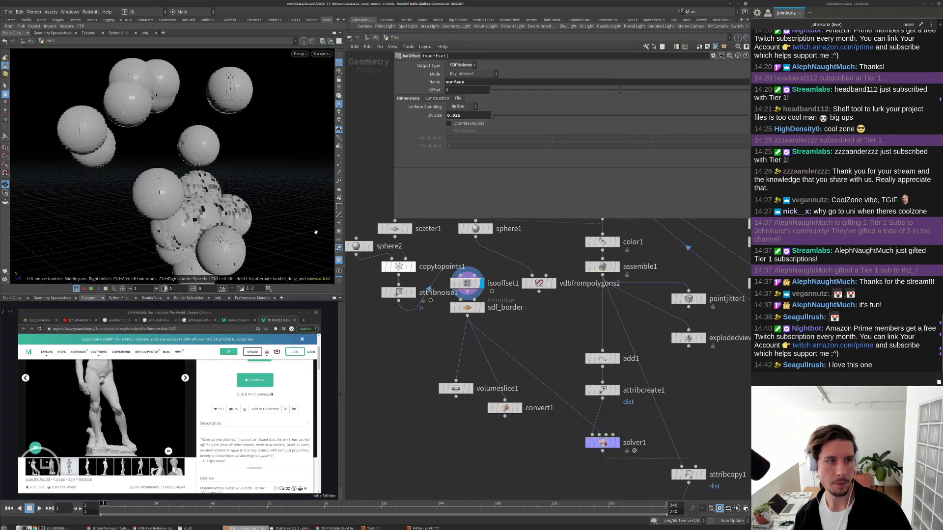
left_click(466, 107)
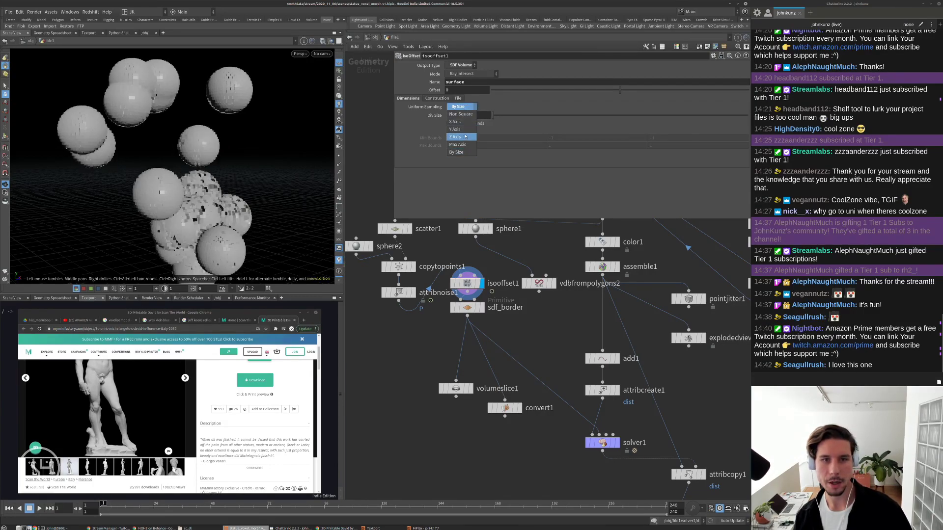
Display solver1 and then the final attribwrangle1, play the animation to check the statue's scaling, and return to the first frame.
middle_click_drag(618, 447, 571, 374)
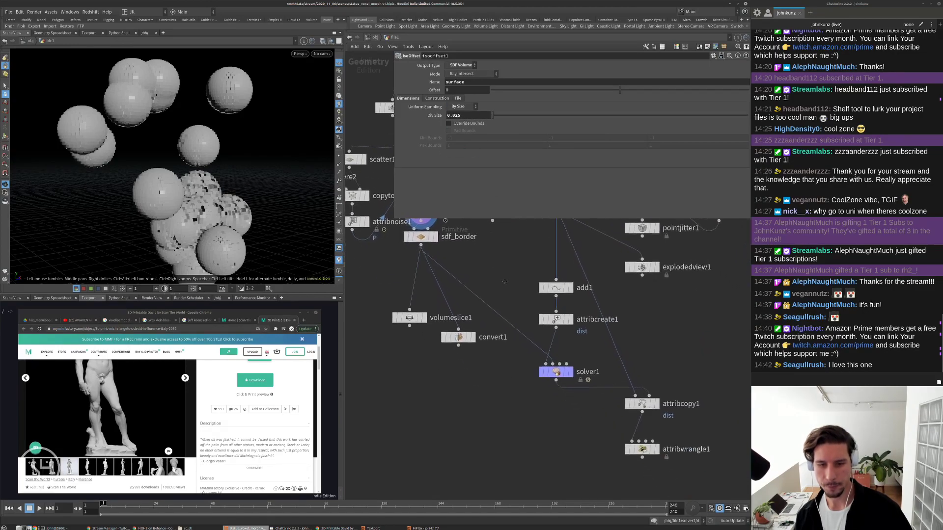
left_click(571, 374)
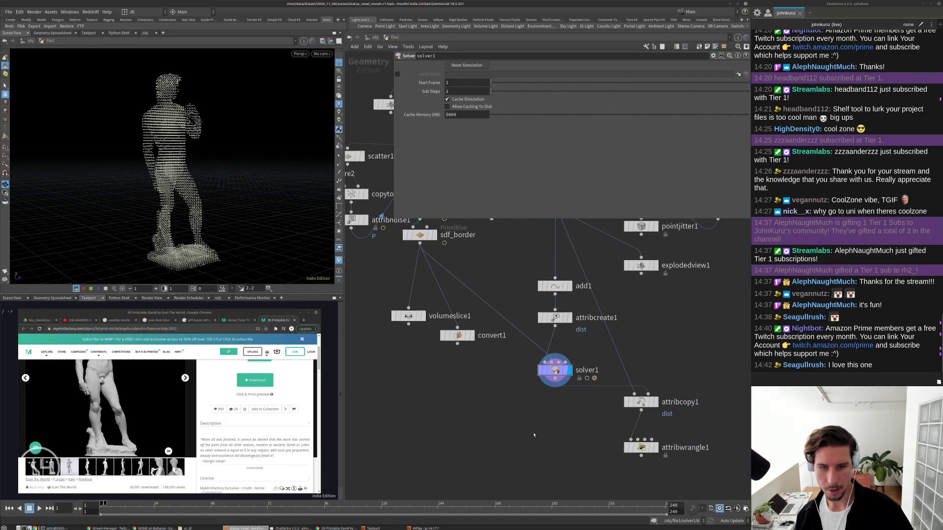
key("Up")
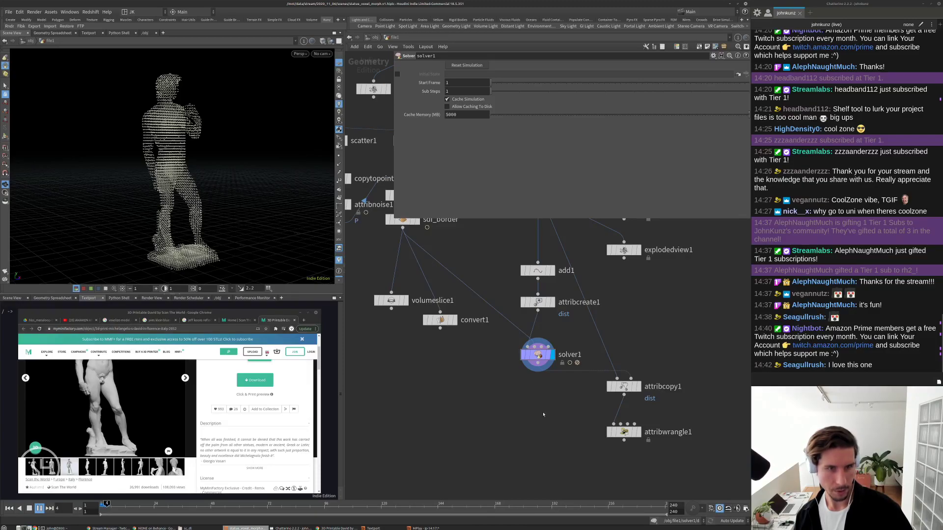
left_click(638, 432)
left_click(628, 433)
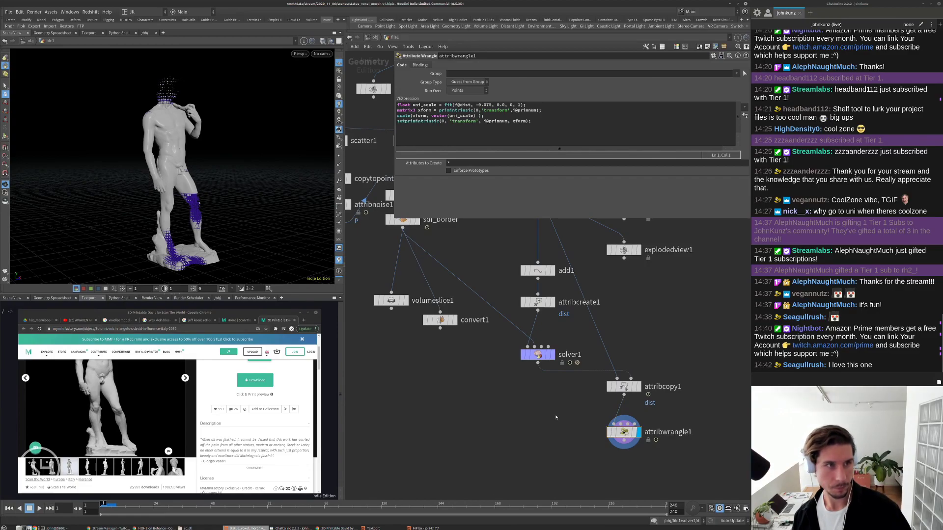
key("Up")
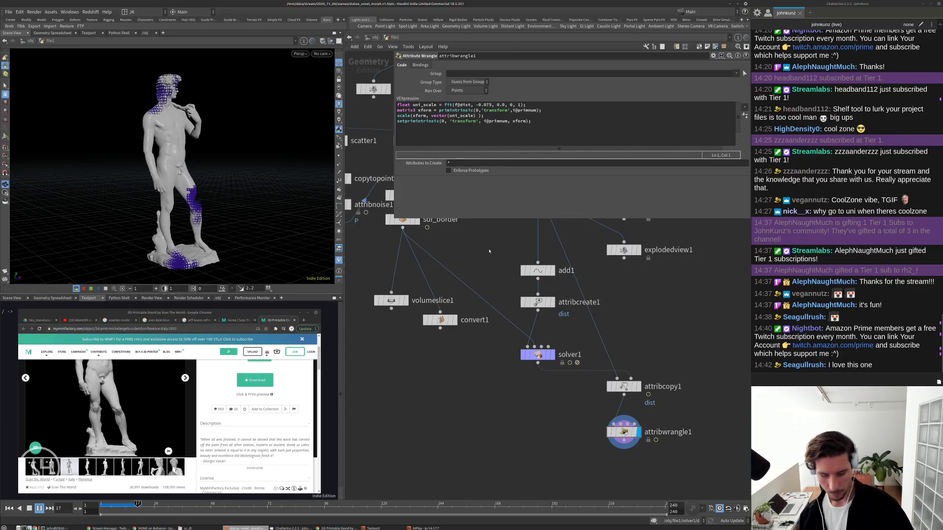
key("Escape")
middle_click_drag(489, 221, 487, 283)
scroll(494, 313, "down", 3)
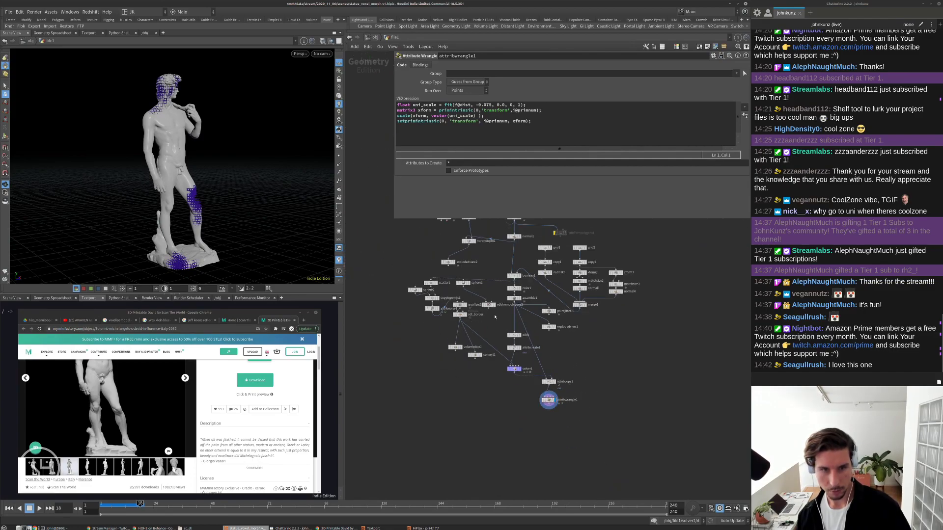
key("ctrl+Up")
Display the animated spheres at attribnoise1 and wire that node's output into solver1's second input.
middle_click_drag(487, 344, 496, 330)
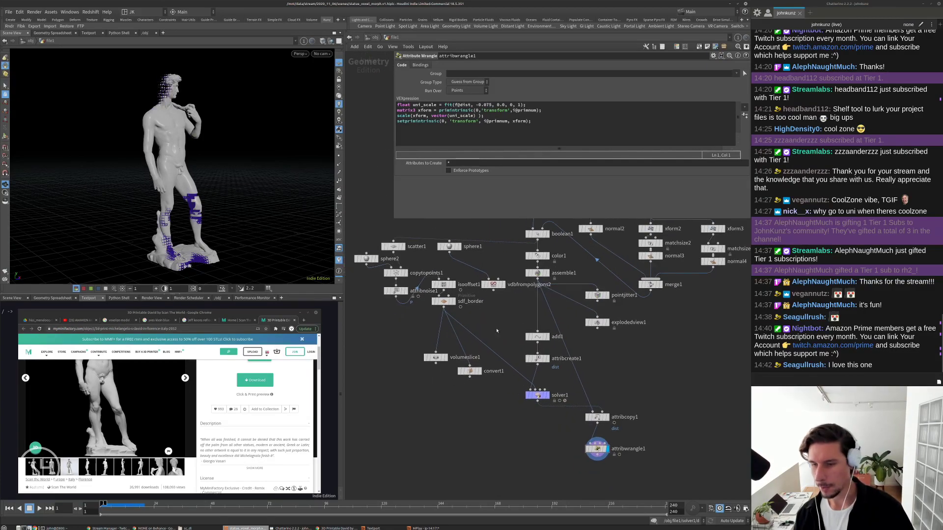
scroll(498, 344, "up", 2)
scroll(501, 354, "down", 2)
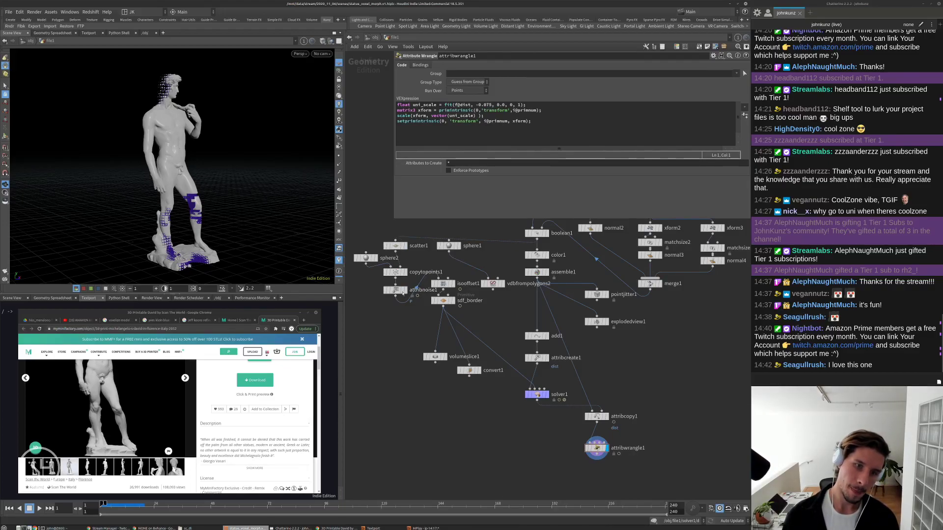
left_click(403, 293)
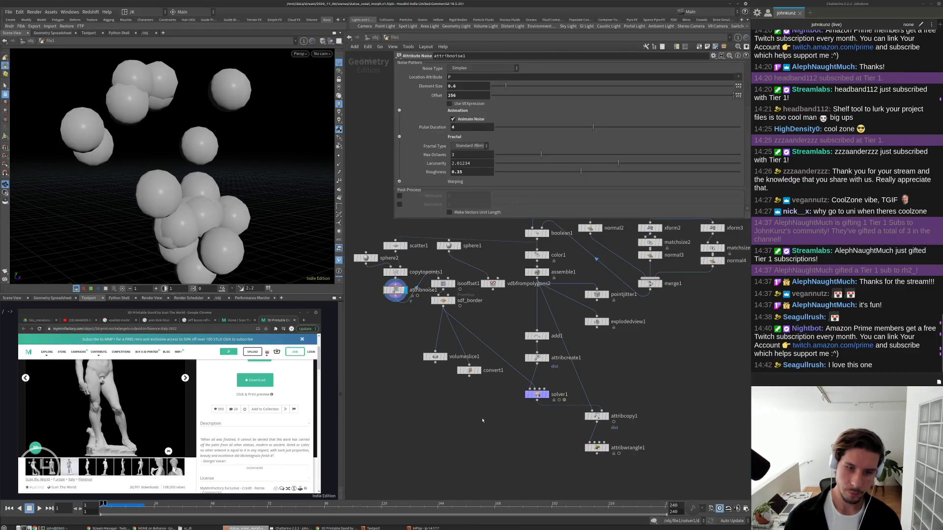
middle_click_drag(482, 421, 488, 396)
left_click_drag(540, 364, 402, 271)
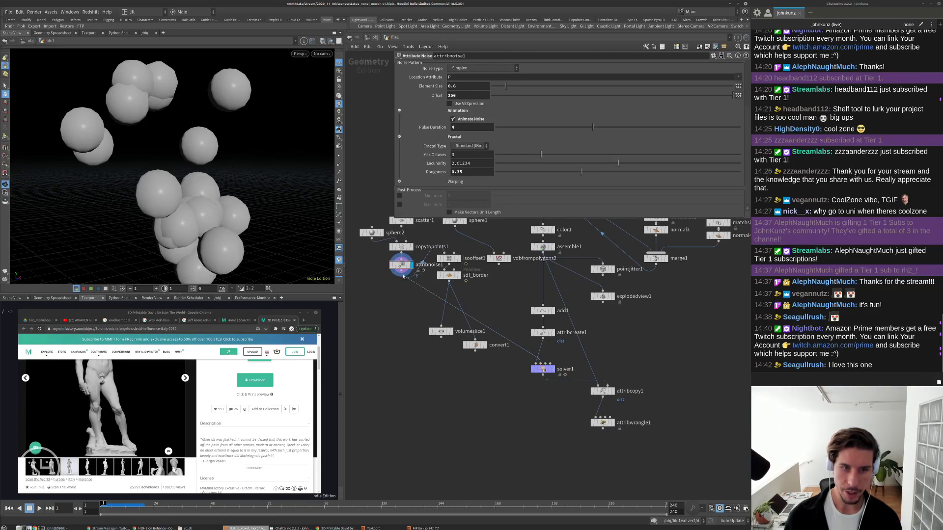
Inside solver1, remove the volumesample(1, 0, @P) call from the attribwrangle1 min expression.
left_click(542, 370)
left_click(543, 370)
double_click(543, 371)
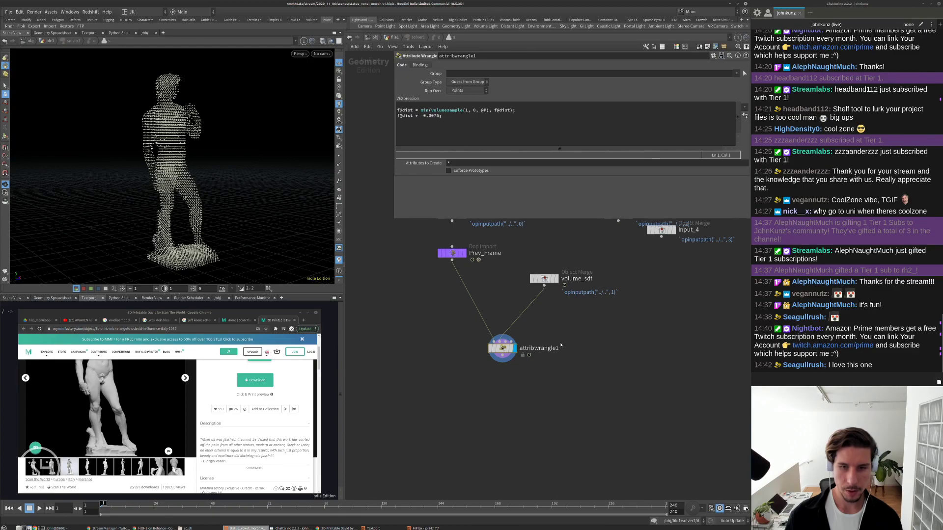
scroll(548, 305, "up", 2)
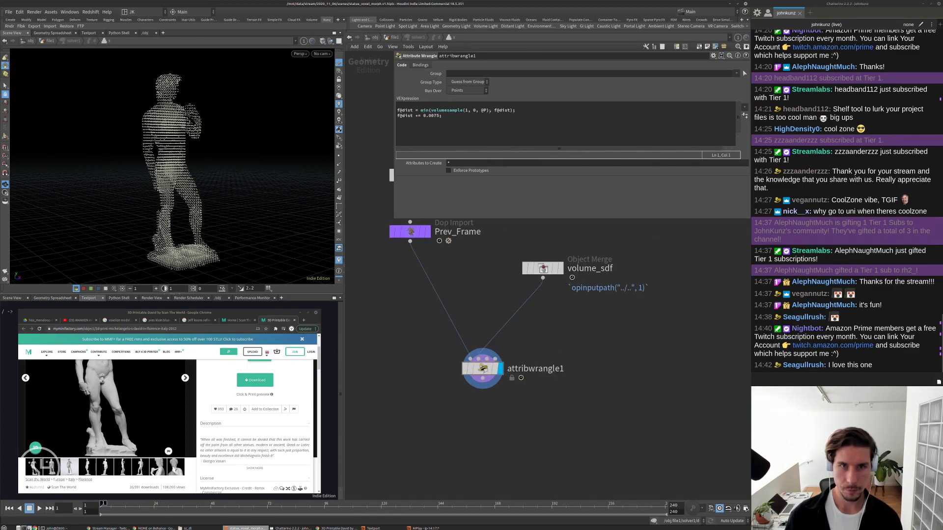
left_click_drag(489, 111, 432, 111)
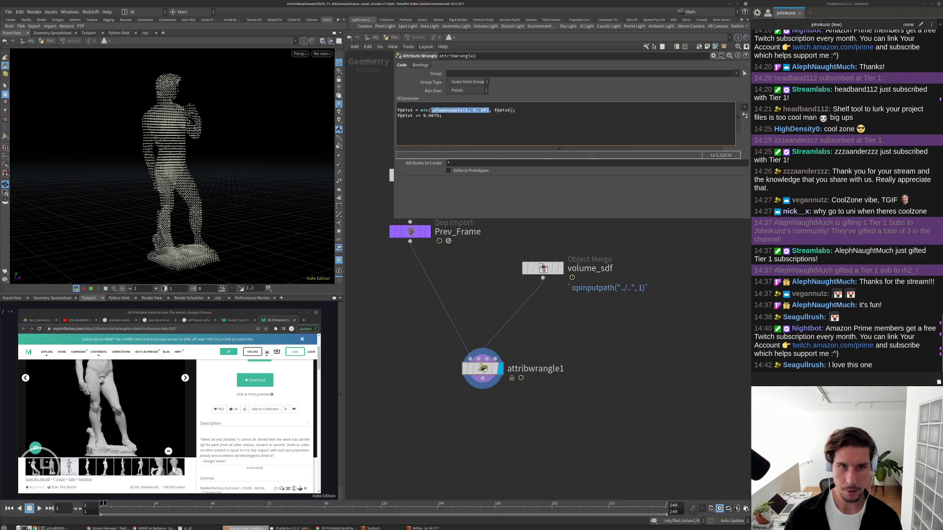
key("BackSpace")
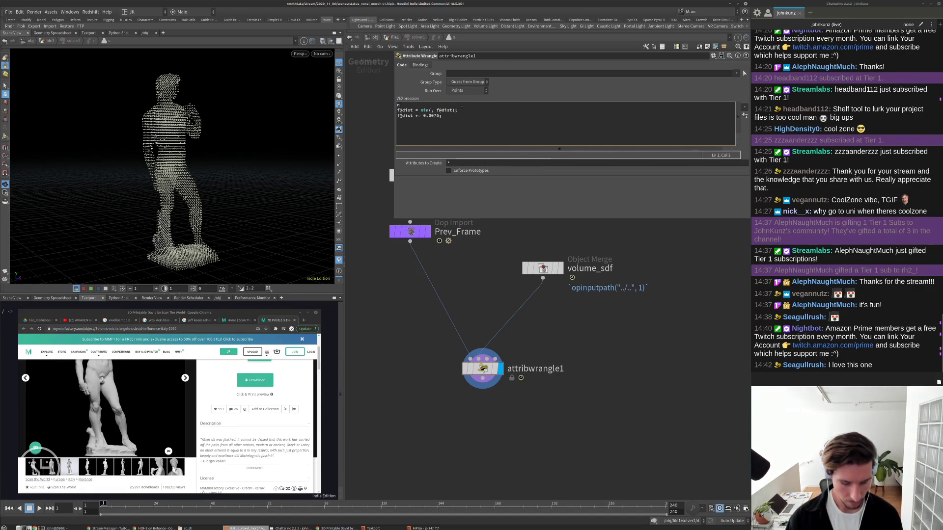
key("BackSpace")
type("int np = near")
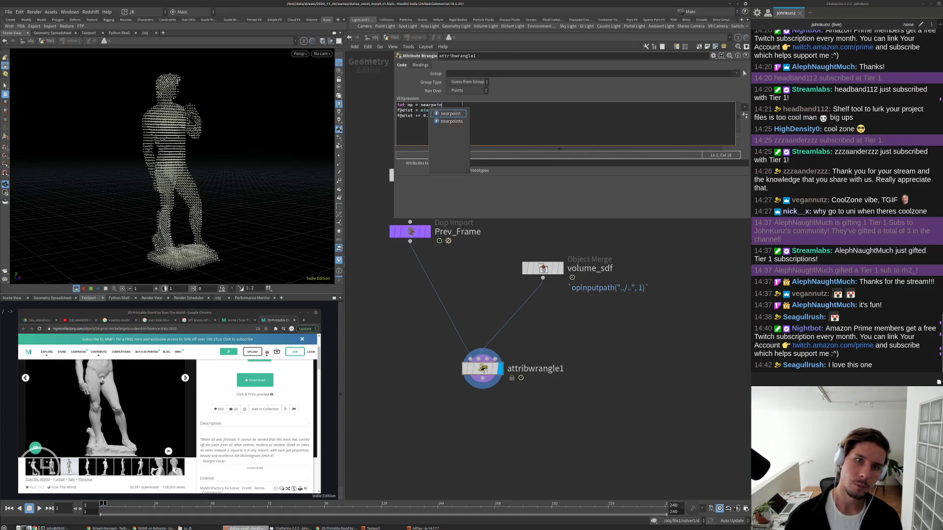
key("BackSpace")
key("BackSpace")
key("BackSpace")
key("BackSpace")
key("BackSpace")
key("BackSpace")
key("BackSpace")
key("BackSpace")
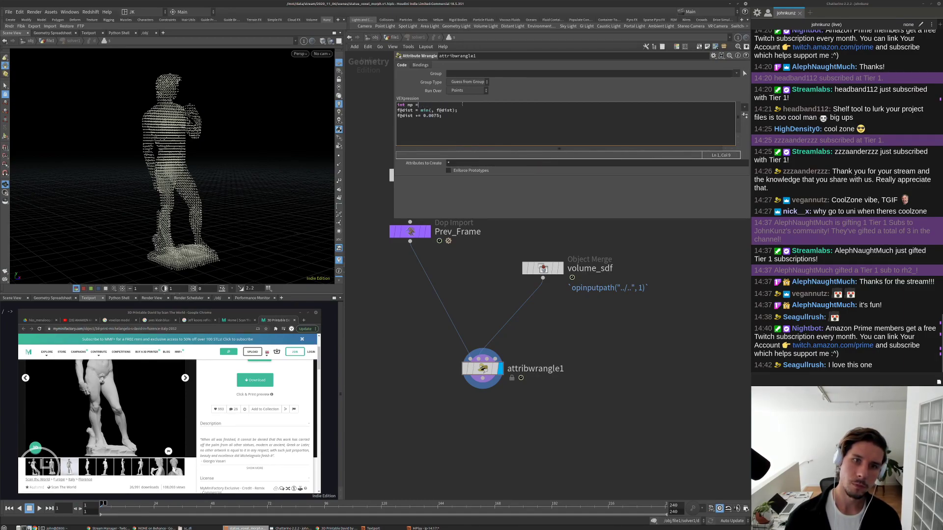
key("BackSpace")
key("BackSpace")
key("BackSpace")
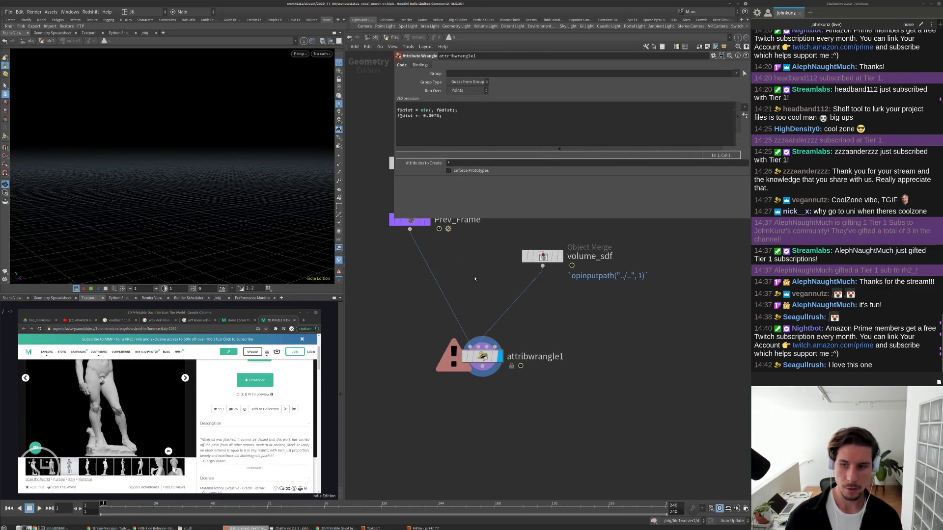
Insert a Ray node between Prev_Frame and attribwrangle1, with volume_sdf connected to its second input.
key("Tab")
type("d")
key("Escape")
key("Tab")
type("null")
key("Return")
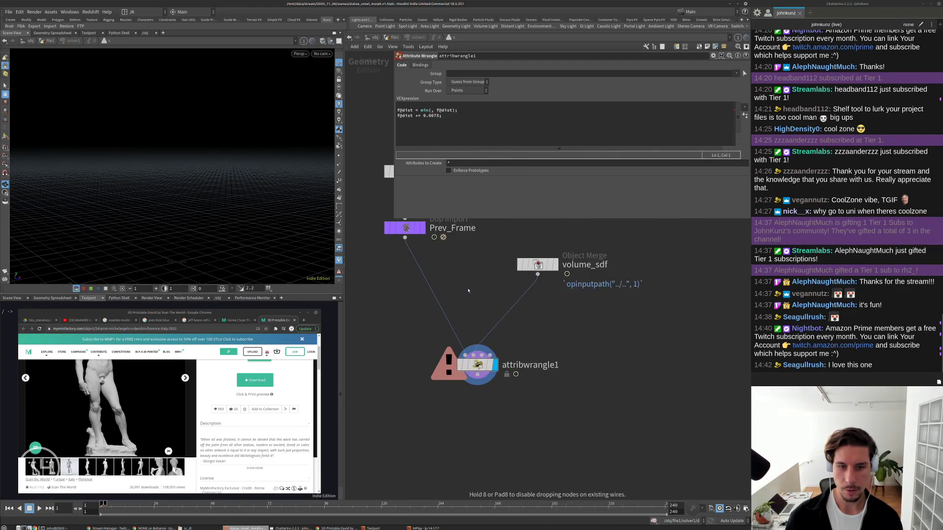
left_click(468, 290)
left_click_drag(469, 289, 450, 308)
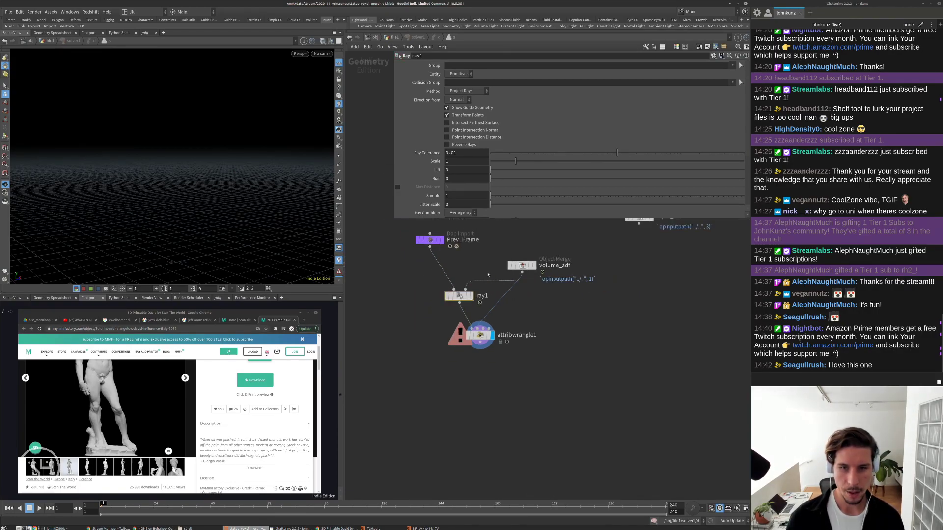
Rename the volume_sdf object merge inside the solver as pointcloud.
double_click(574, 266)
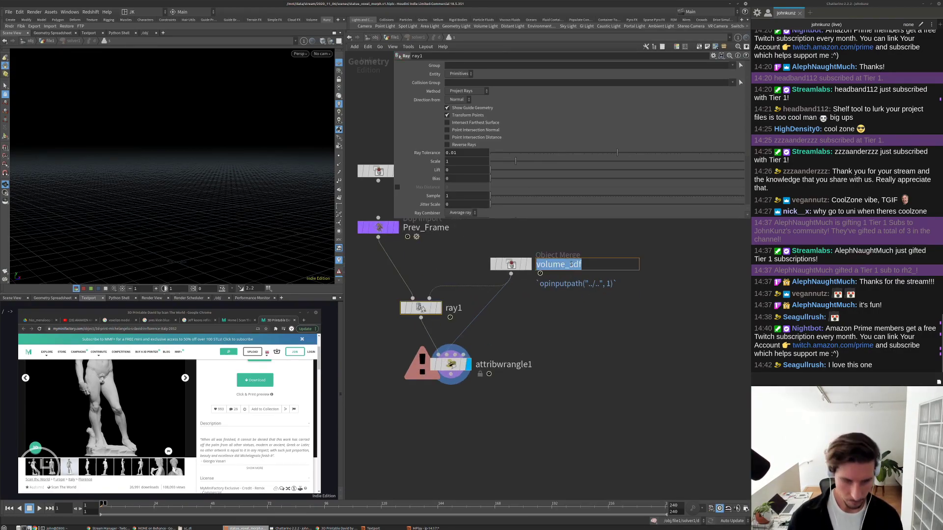
type("pointcloud")
key("Return")
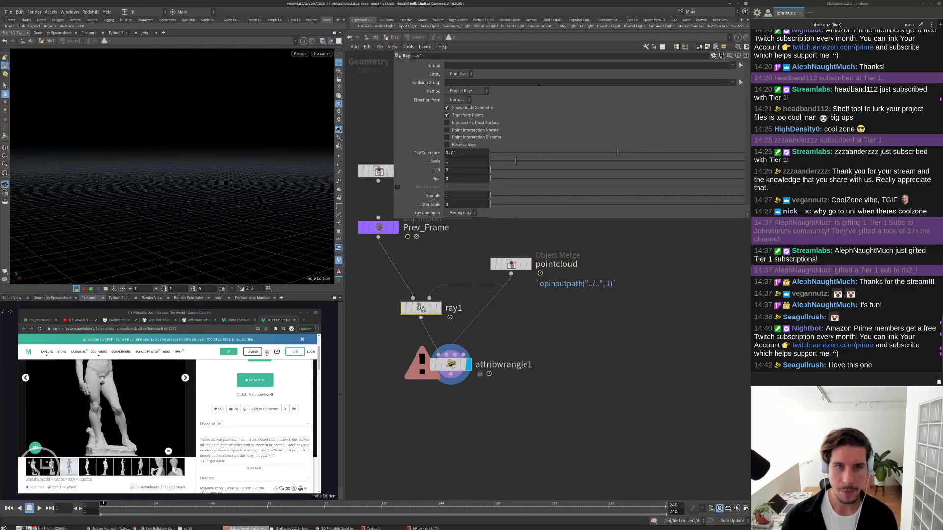
Set ray1 to Points and Minimum Distance, turn off Transform Points and Show Guide Geometry, and enable Point Intersection Distance.
left_click(457, 74)
left_click(458, 79)
left_click(461, 92)
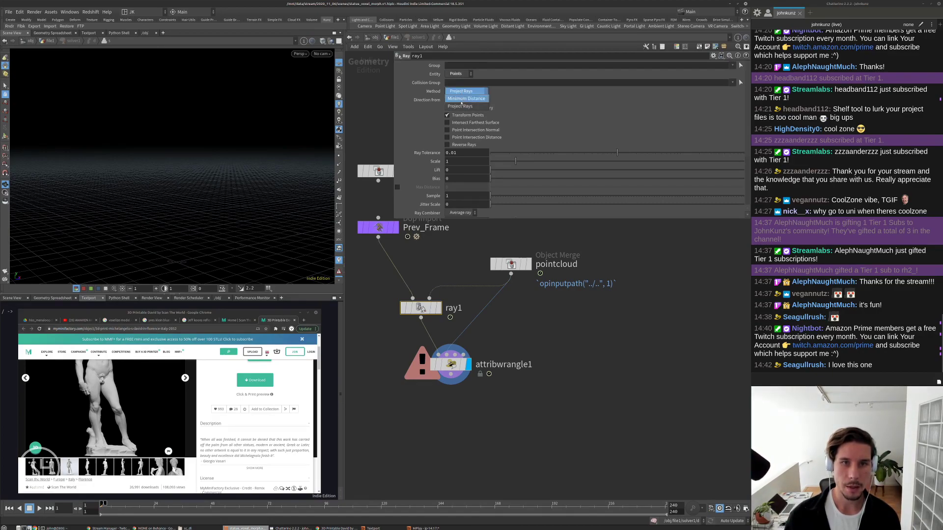
left_click(463, 96)
left_click(459, 114)
left_click(458, 108)
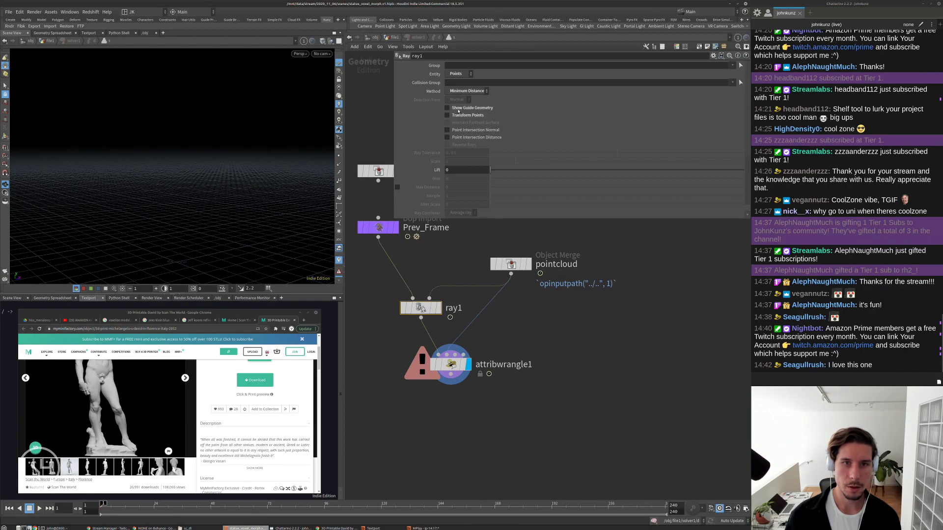
left_click(465, 138)
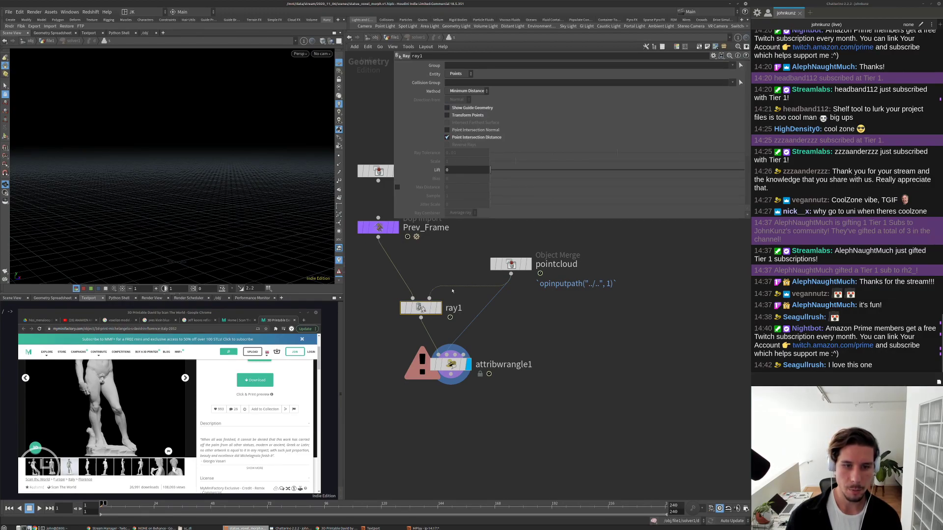
Display ray1's output and examine its point dist values in the geometry spreadsheet and its remaining parameters.
left_click(438, 307)
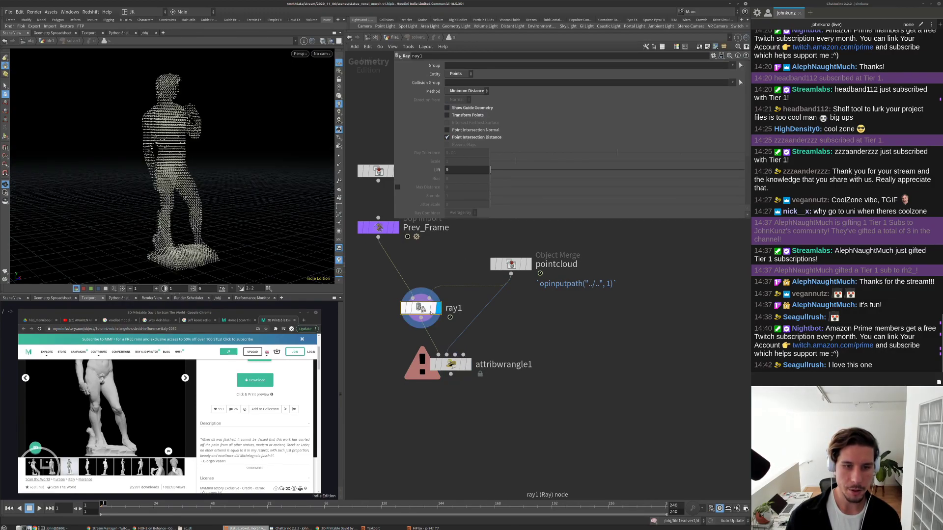
left_click(53, 299)
left_click(302, 313)
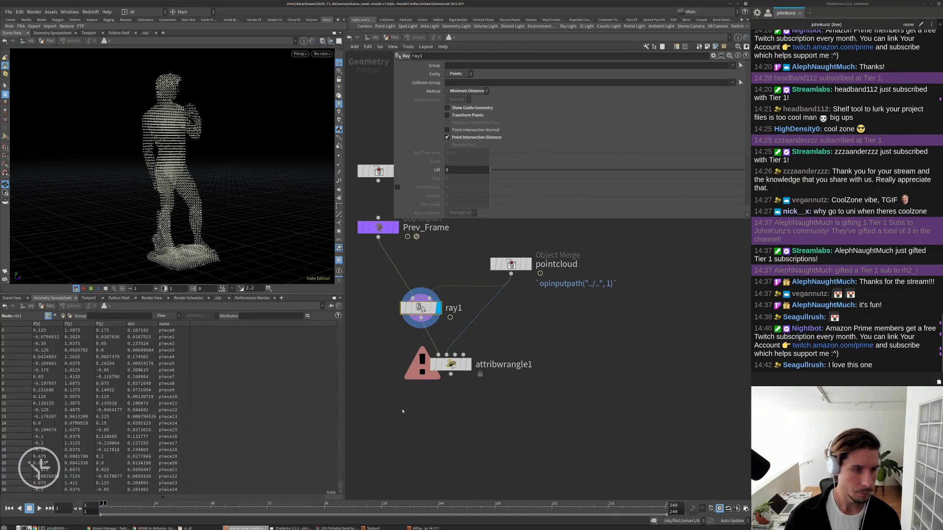
left_click(132, 326)
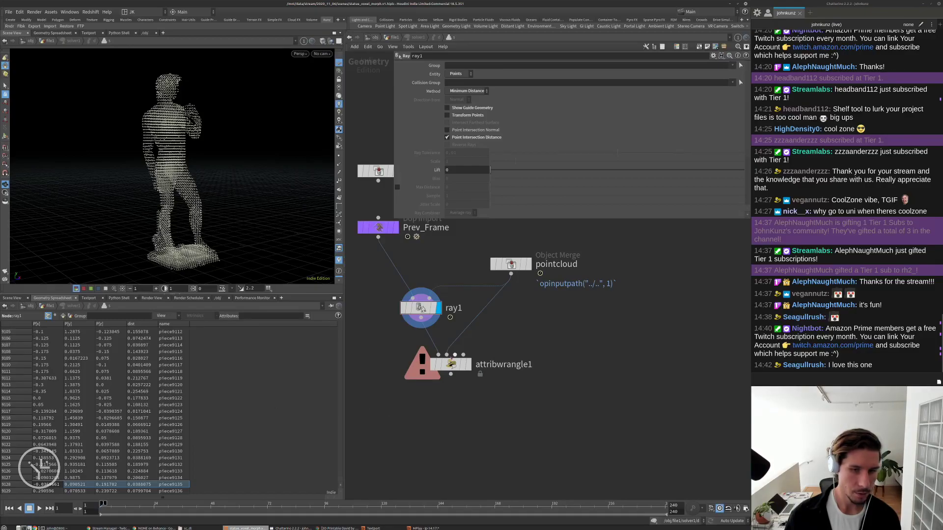
left_click_drag(430, 307, 431, 303)
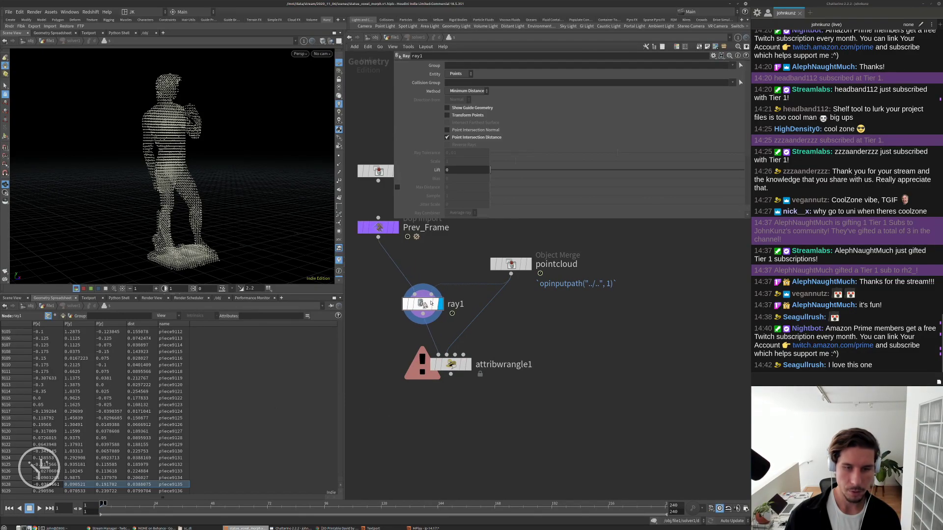
scroll(440, 200, "down", 2)
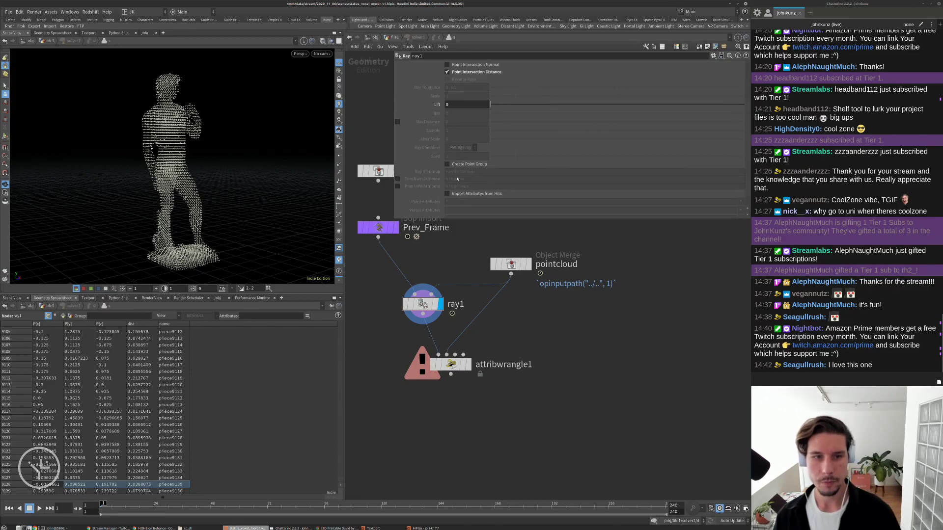
scroll(440, 199, "up", 2)
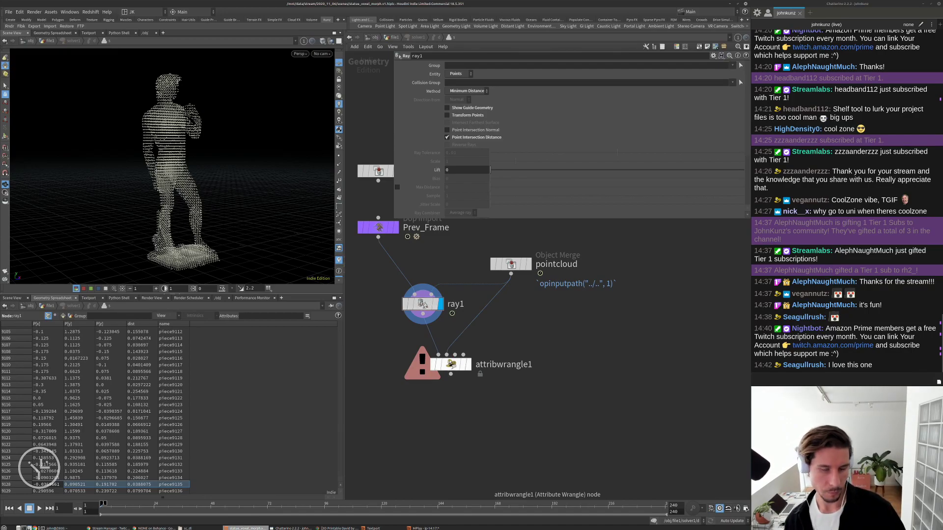
Wire Prev_Frame into attribwrangle1's first input and ray1 into its second, and display the wrangle.
left_click(451, 363)
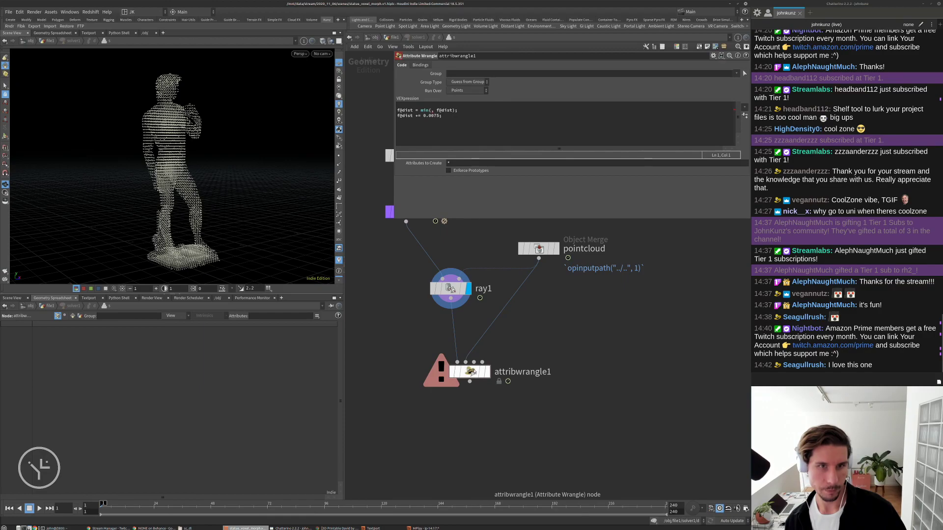
left_click_drag(474, 373, 439, 386)
left_click_drag(406, 222, 417, 402)
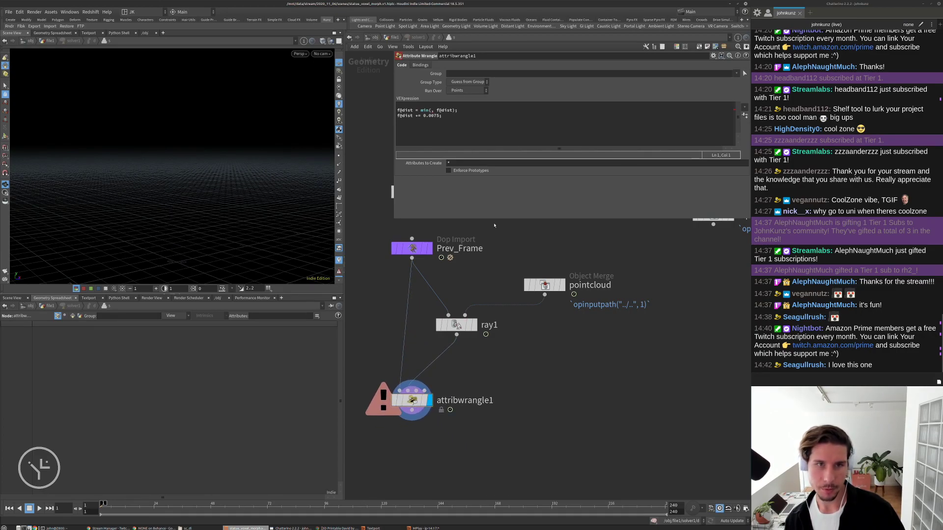
Complete the wrangle's min() expression with f@opinput2_dist as its first argument.
type("f@op")
type("input")
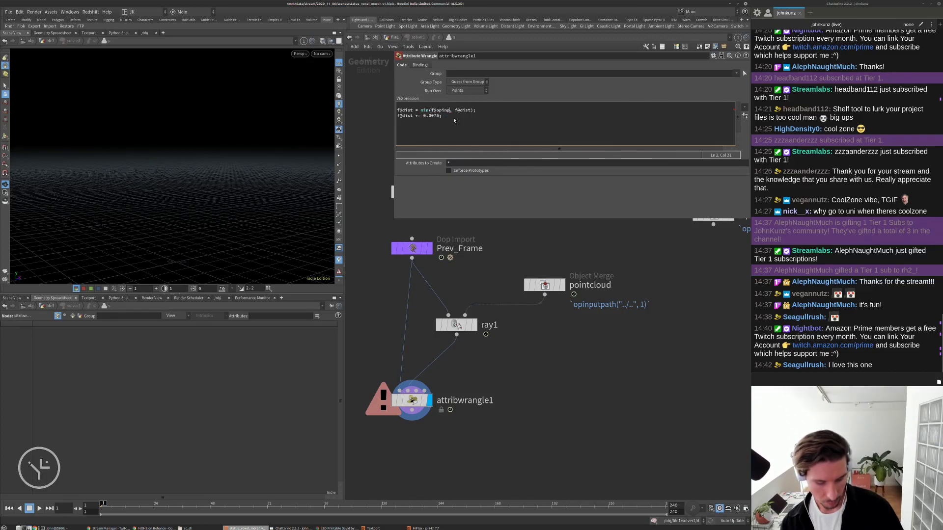
type("2_dist")
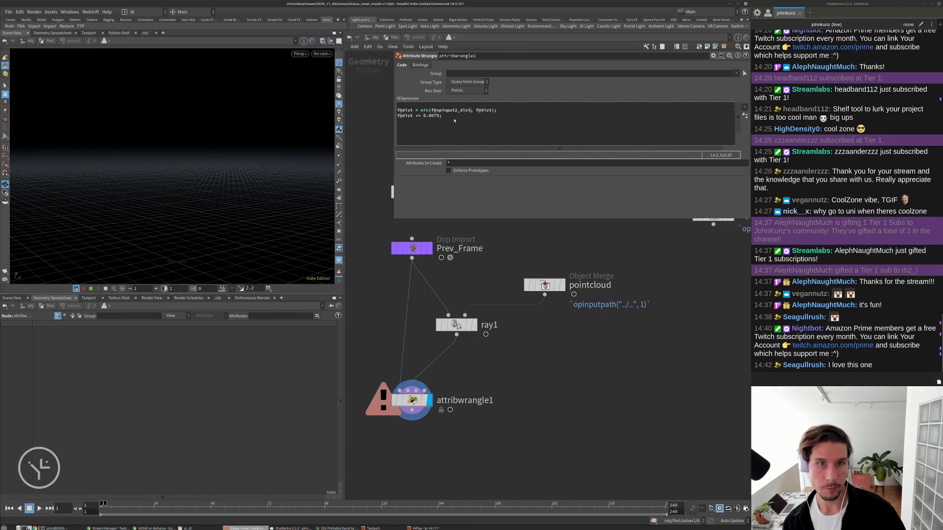
left_click(573, 367)
middle_click_drag(573, 367, 567, 341)
left_click(435, 117)
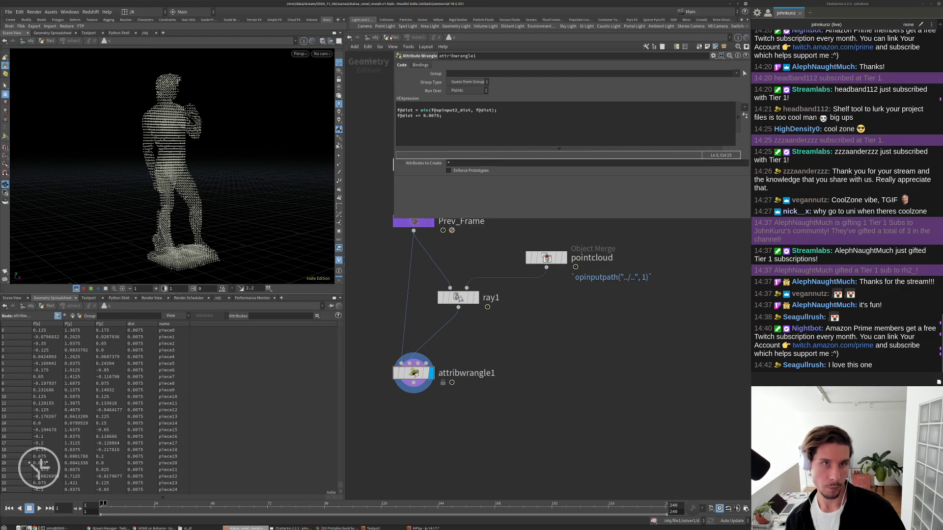
Return to the file1 network and take copytopoints1 out of the chain so scatter1 feeds attribnoise1 directly.
left_click(393, 37)
scroll(529, 365, "up", 2)
left_click(530, 355)
scroll(523, 382, "down", 2)
middle_click_drag(514, 385, 509, 412)
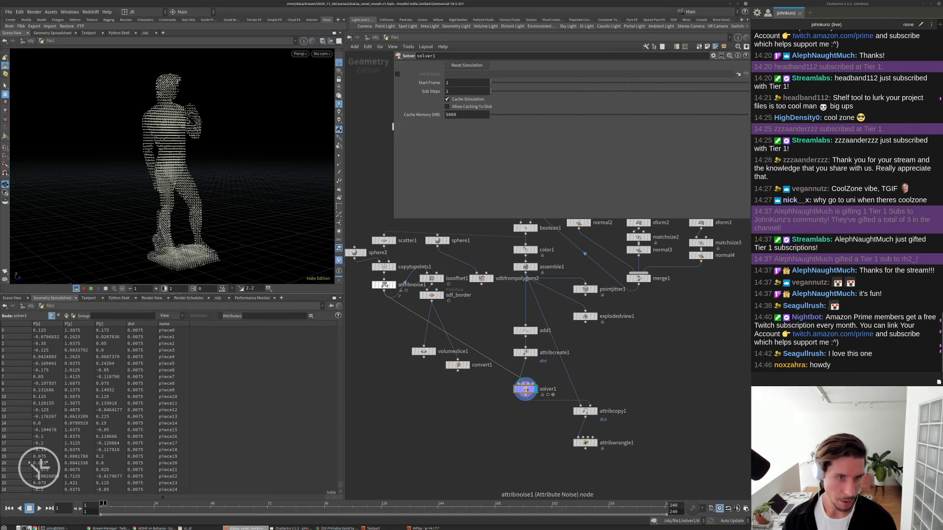
mouse_move(385, 267)
left_mouse_down()
mouse_move(368, 267)
mouse_move(389, 252)
mouse_move(384, 280)
left_mouse_up()
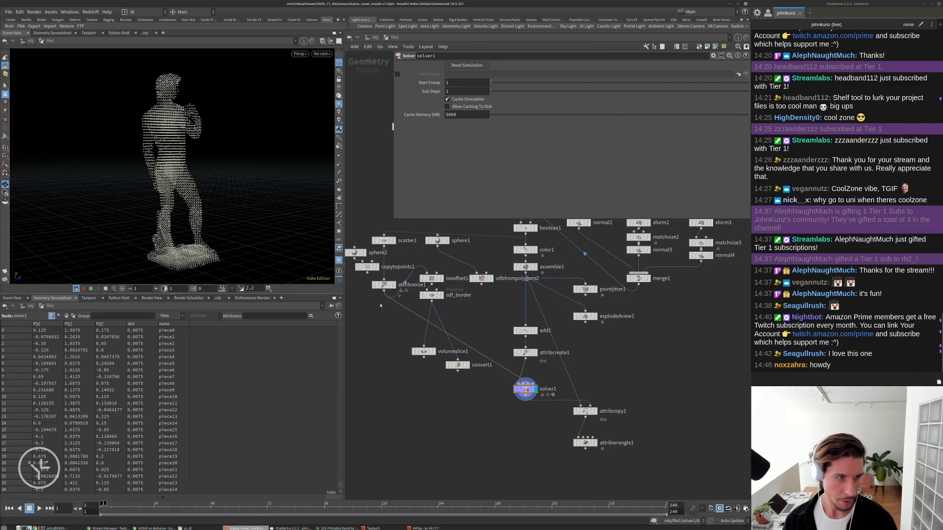
Play the simulation and check the output of attribnoise1 and of ray1 inside solver1.
scroll(376, 328, "down", 2)
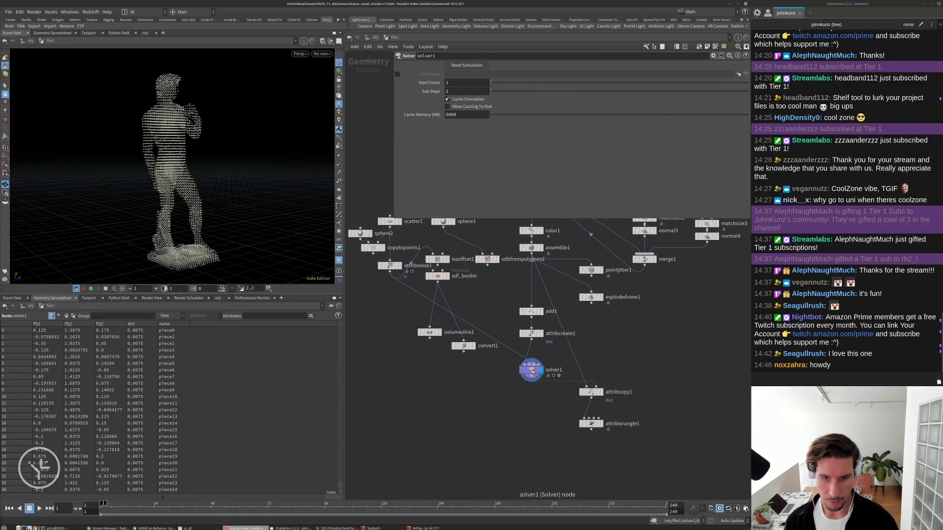
key("Up")
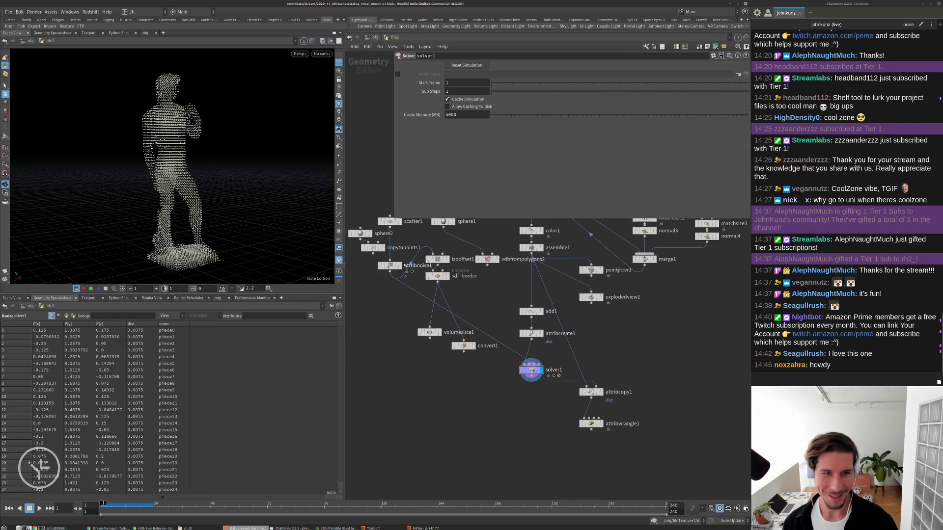
left_click(390, 266)
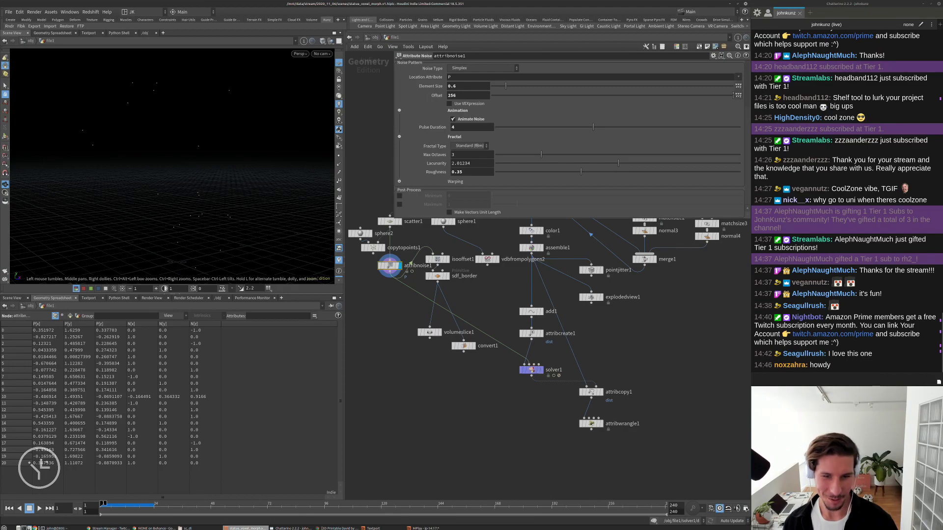
double_click(531, 369)
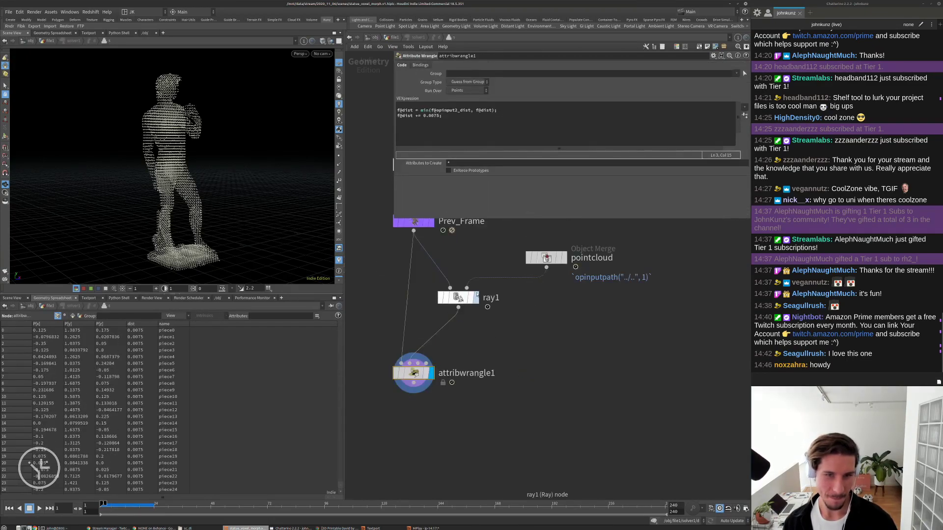
left_click(476, 296)
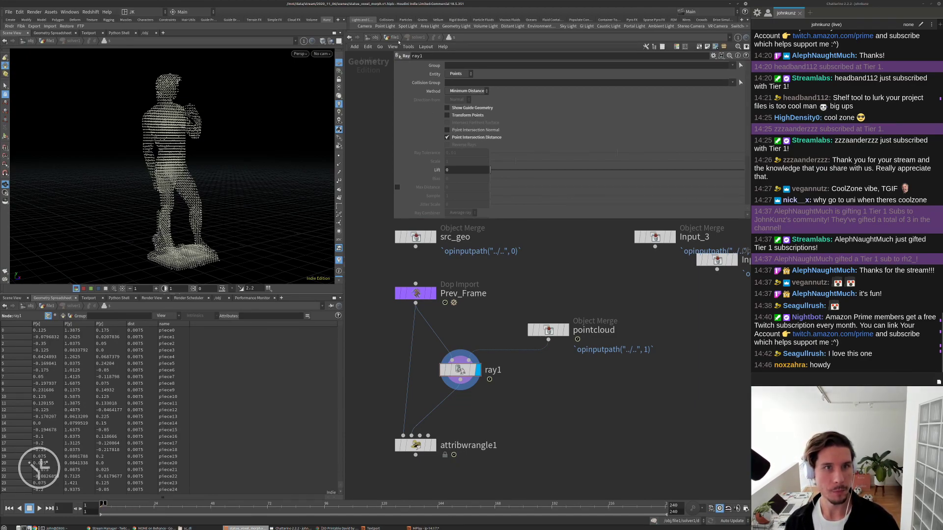
key("u")
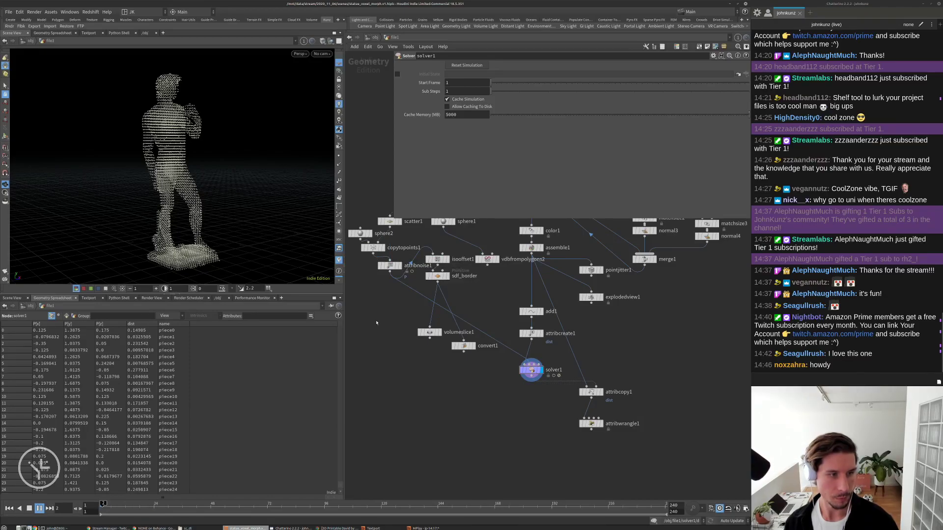
Set sphere2's uniform scale to 0.02 and show attribnoise1 as a template over the statue points.
left_click(360, 233)
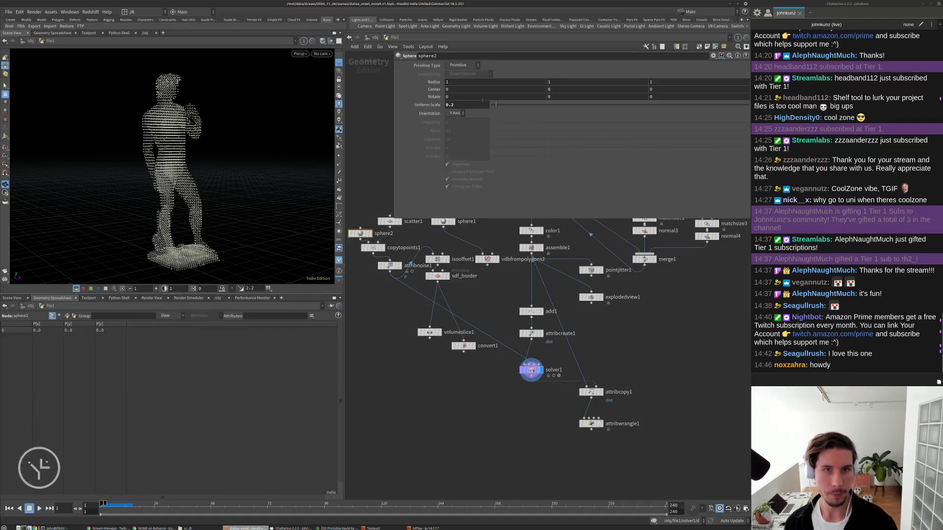
key("Return")
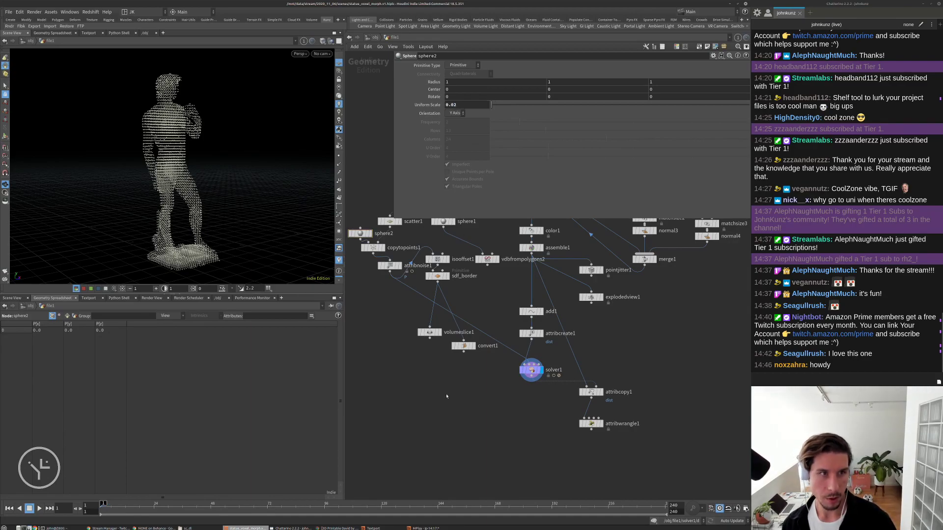
left_click(396, 265)
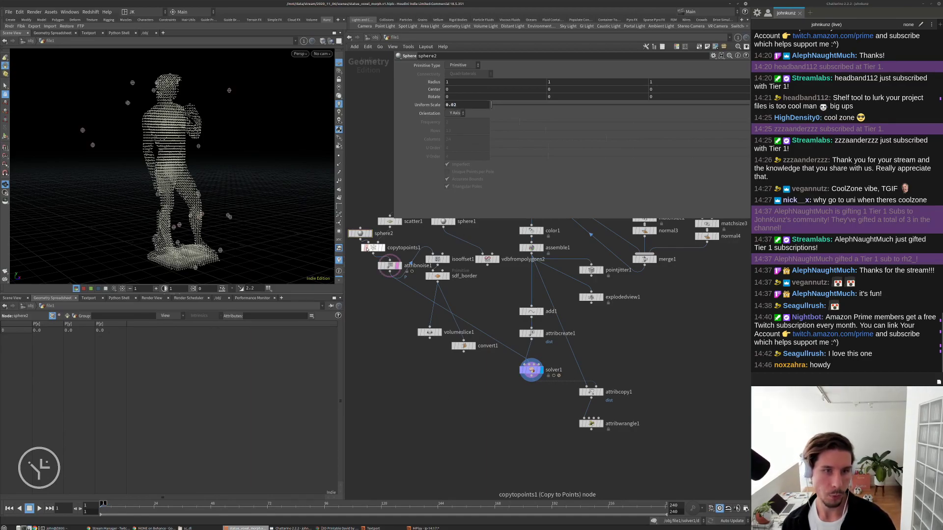
Play the simulation, examine solver1's dist values while the noise points move, and return to the first frame.
key("Up")
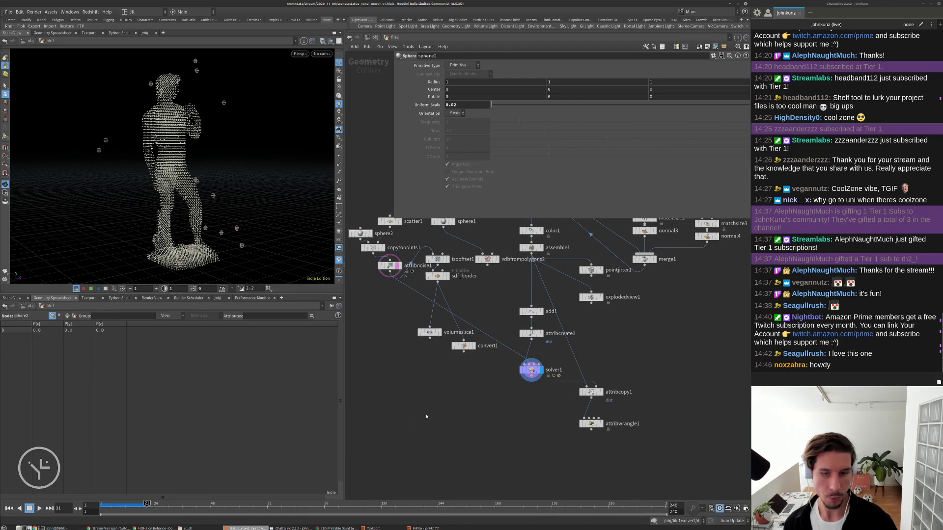
left_click(531, 369)
key("Up")
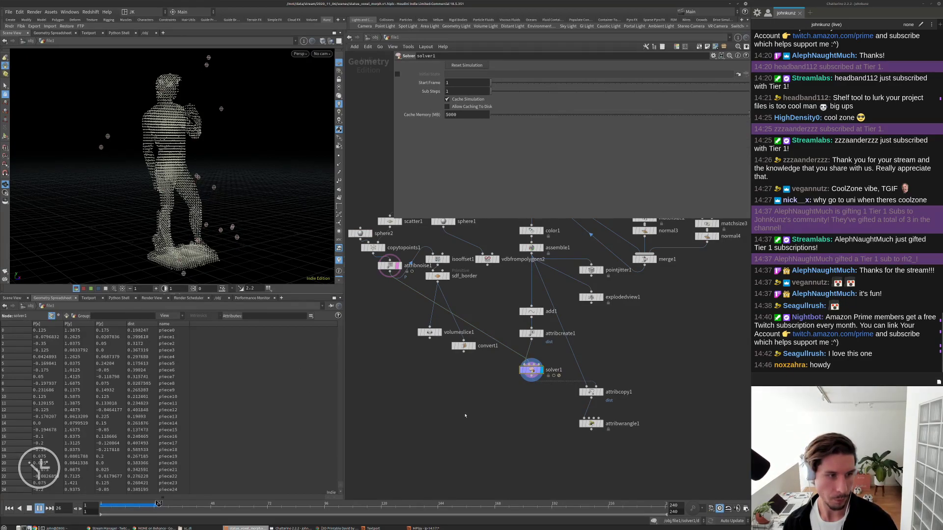
key("Up")
key("ctrl+Up")
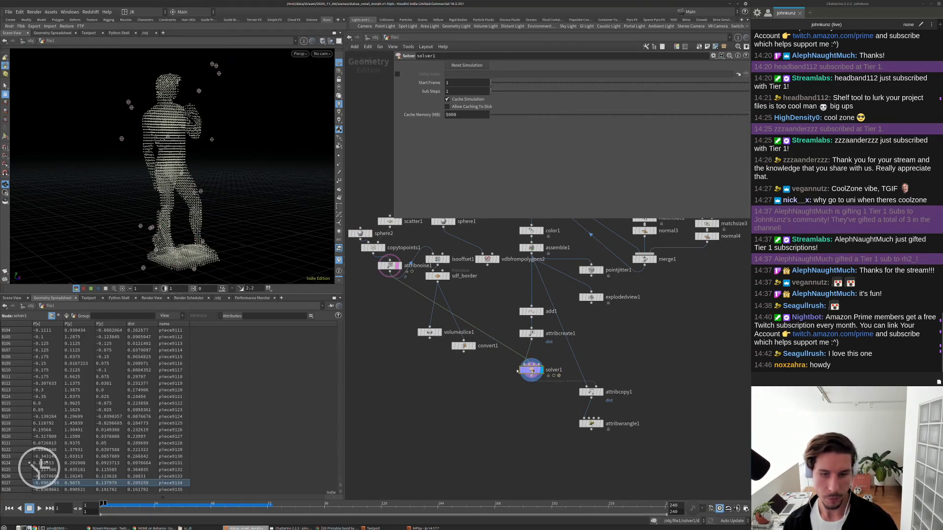
Inside solver1, make attribwrangle1 the displayed output instead of ray1 and check its expression.
double_click(534, 371)
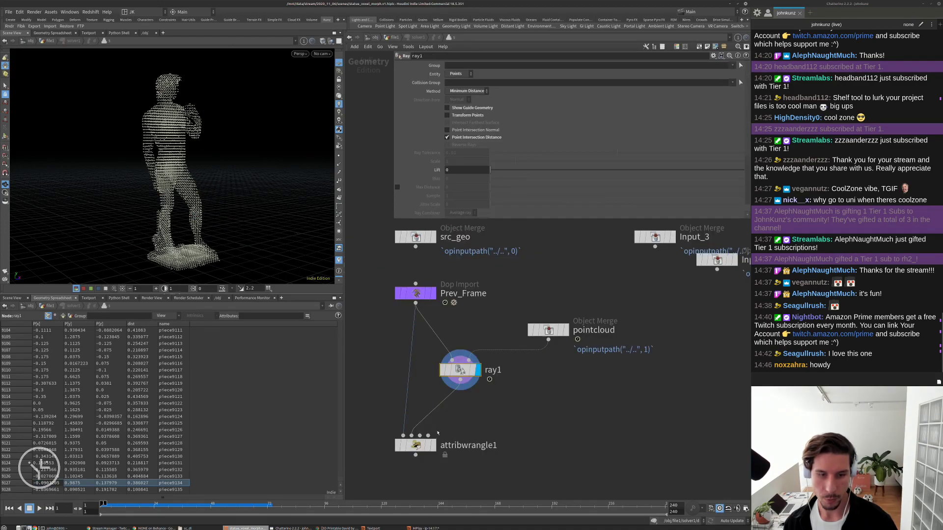
left_click(432, 445)
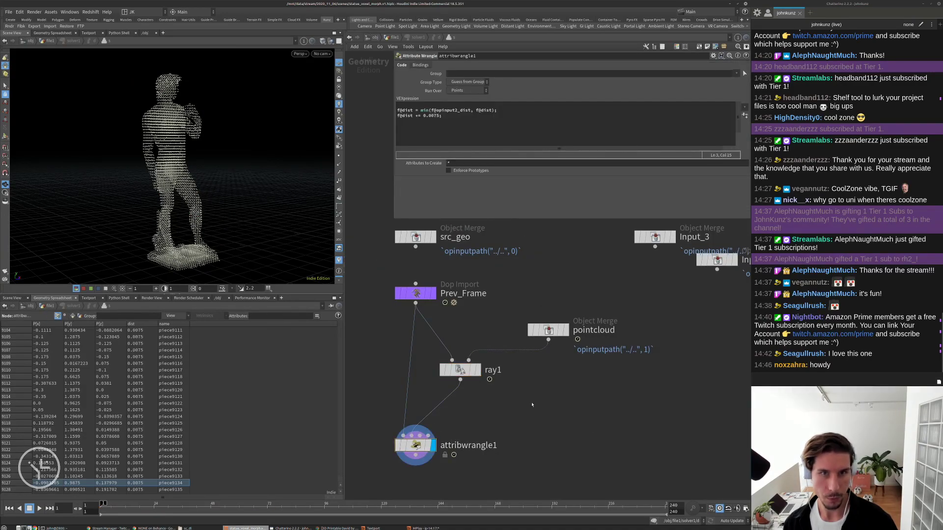
left_click(433, 117)
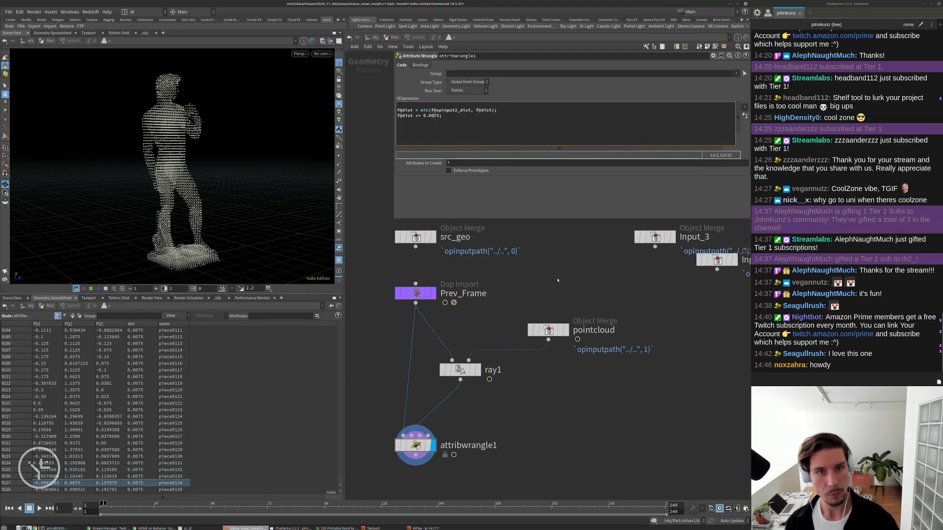
Return to the file1 network, display the attribwrangle1 below attribcopy1, and play the simulation.
left_click(395, 37)
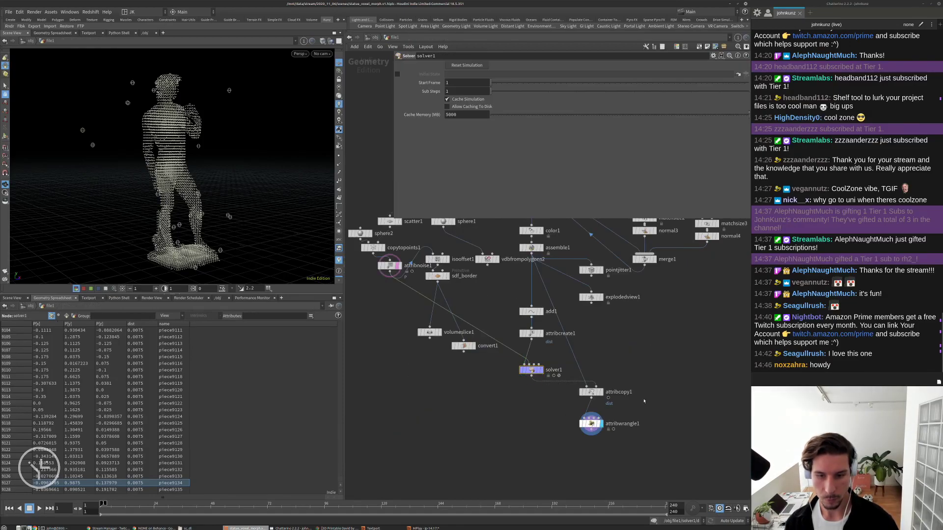
key("Up")
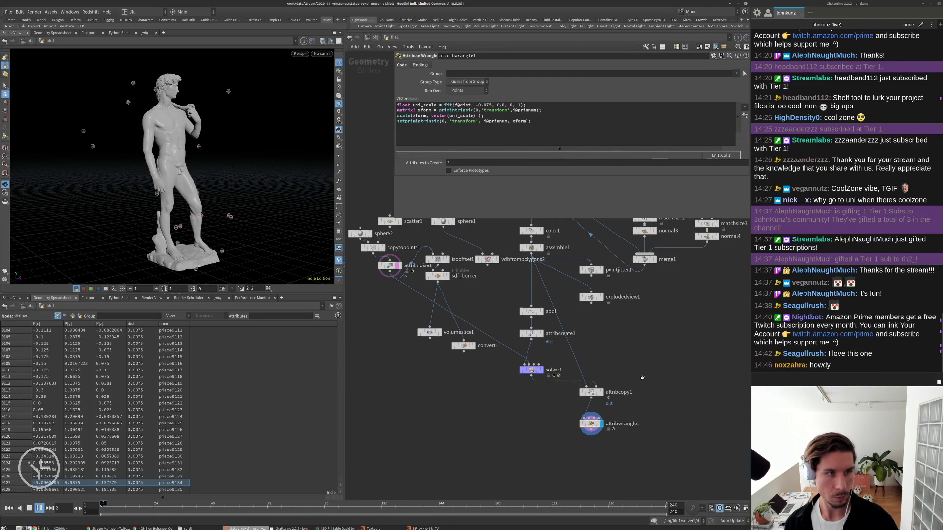
Stop playback and try subtracting 0.5, 0.15 and 0.015 from f@dist in attribwrangle1's fit expression, inspecting the statue pieces.
key("Up")
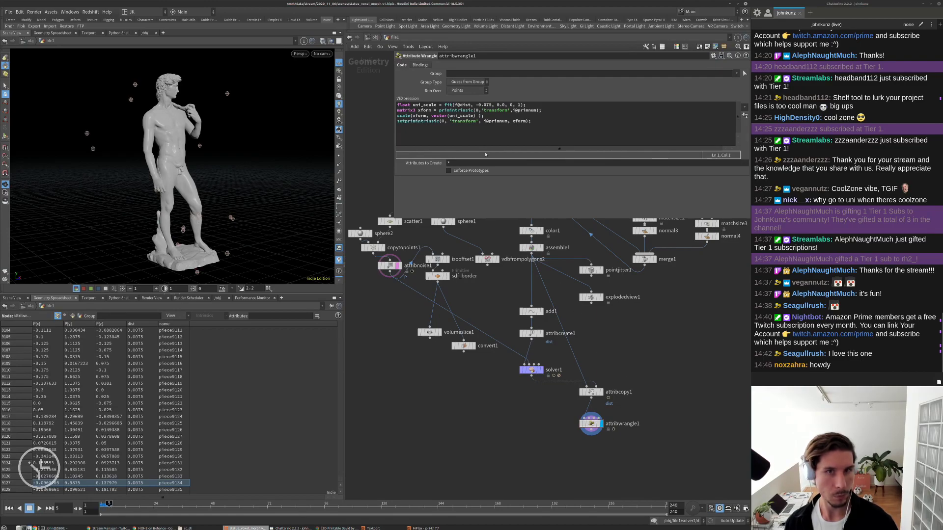
left_click(470, 104)
type("-0.5")
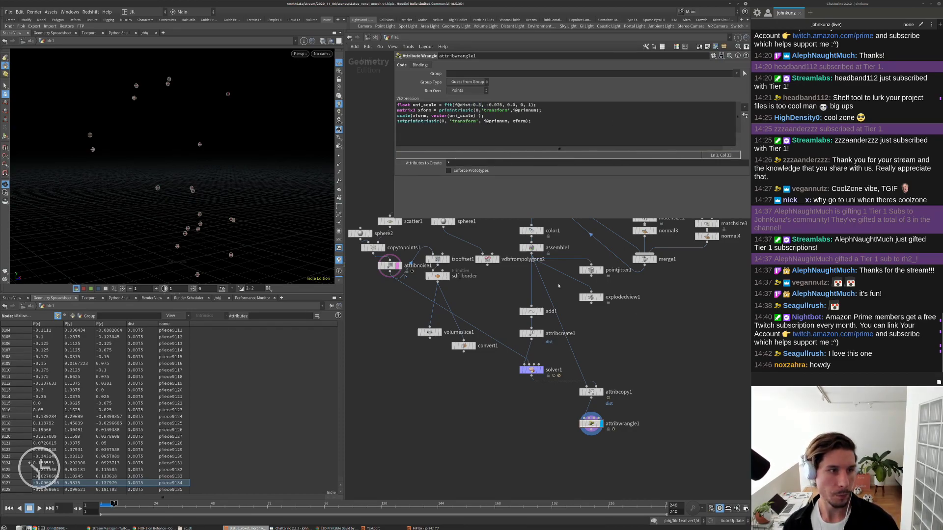
left_click(475, 105)
type("1")
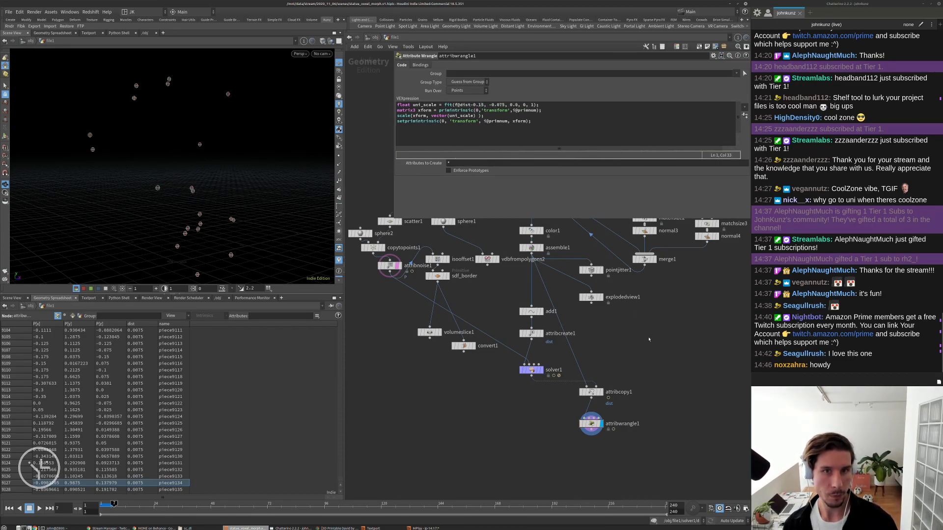
left_click(479, 105)
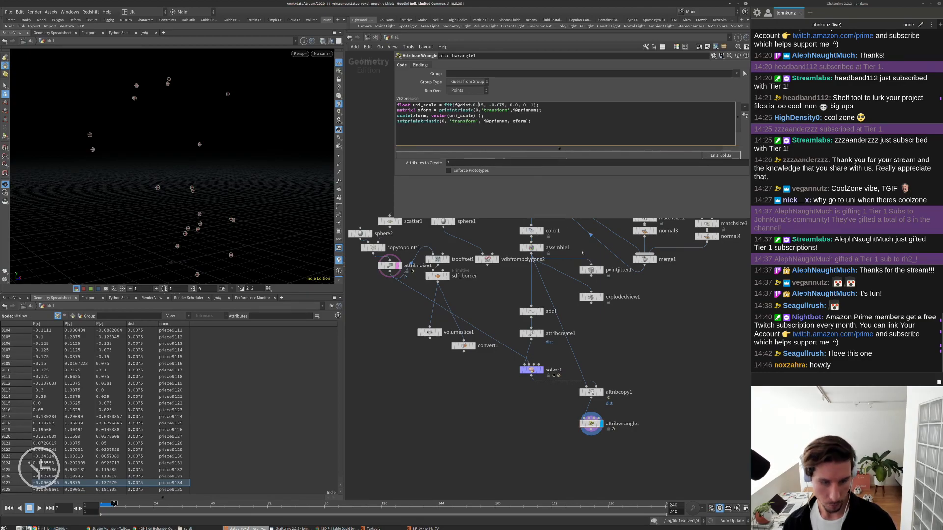
type("0")
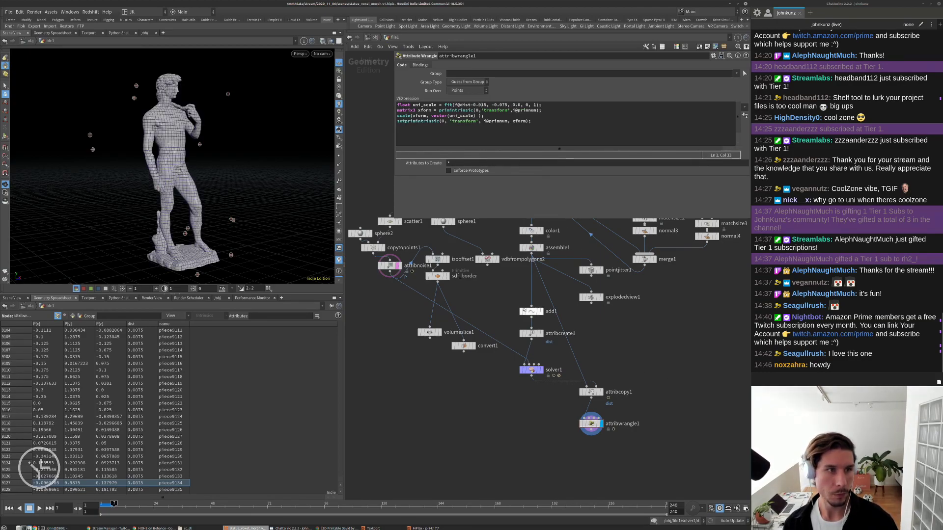
scroll(263, 136, "up", 5)
mouse_move(262, 136)
left_mouse_down()
mouse_move(275, 148)
mouse_move(261, 120)
mouse_move(251, 141)
left_mouse_up()
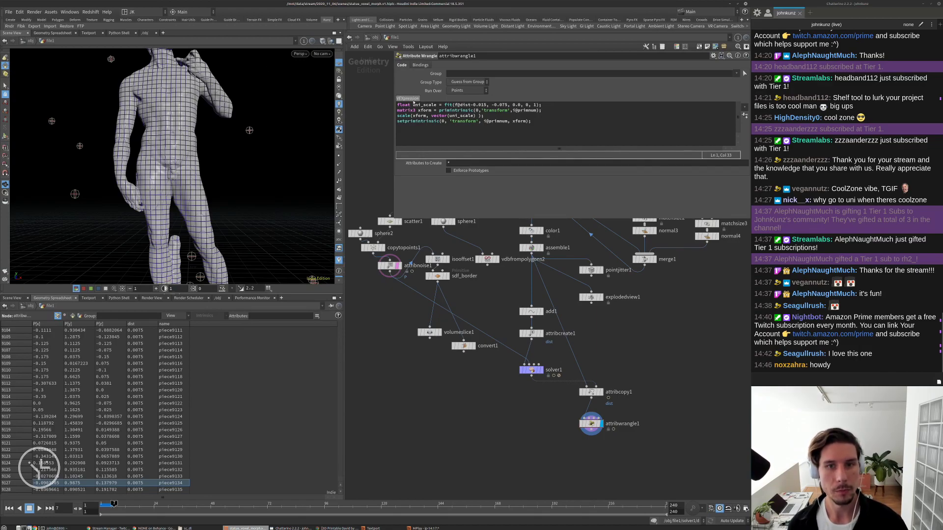
Remove the offset from f@dist in attribwrangle1 and set the fit function's input range to 0.05 to 0.1.
left_click(486, 105)
key("BackSpace")
key("BackSpace")
key("BackSpace")
key("BackSpace")
key("BackSpace")
key("BackSpace")
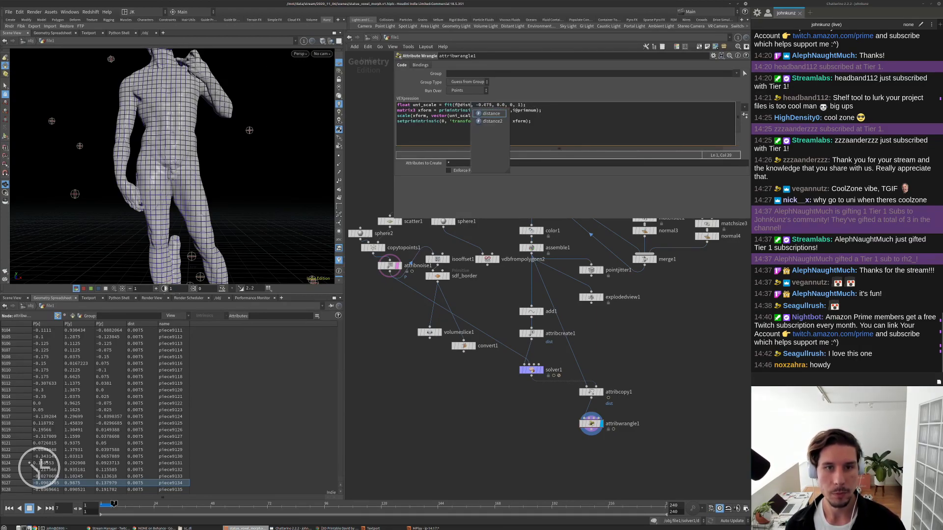
left_click(475, 105)
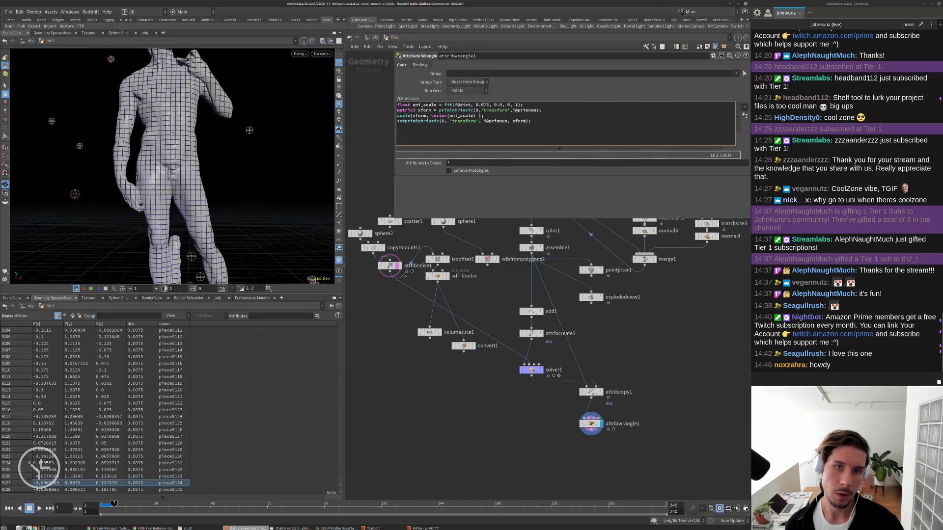
key("Delete")
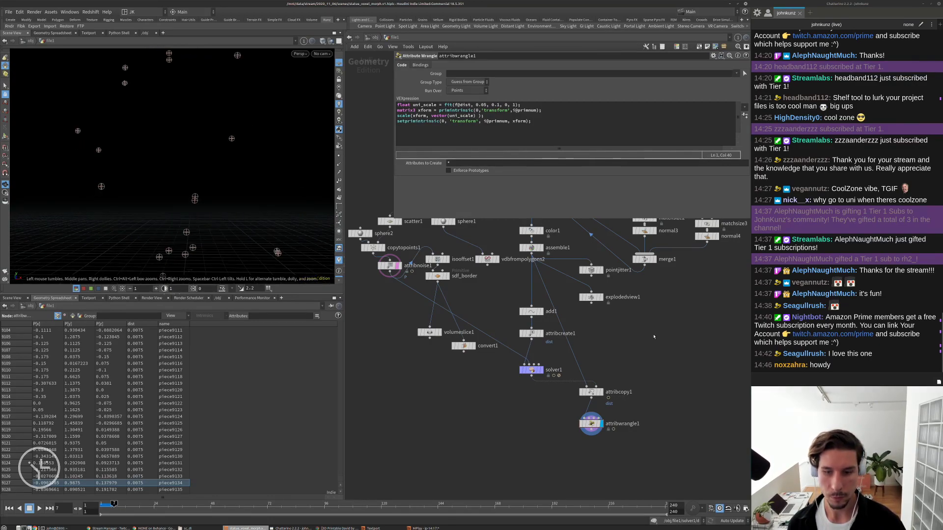
Compare the output of solver1 and attribwrangle1, advance solver1 through several frames, and return to the first frame.
middle_click_drag(654, 337, 655, 321)
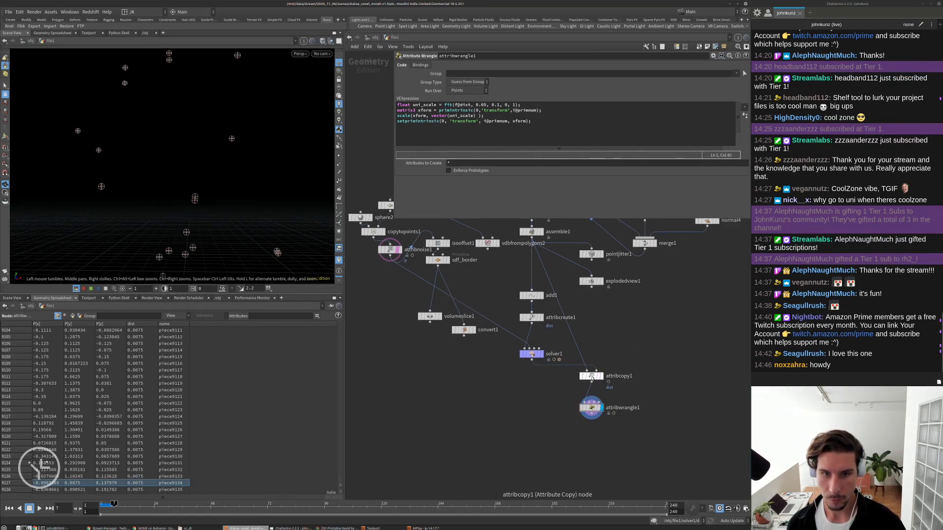
left_click(531, 354)
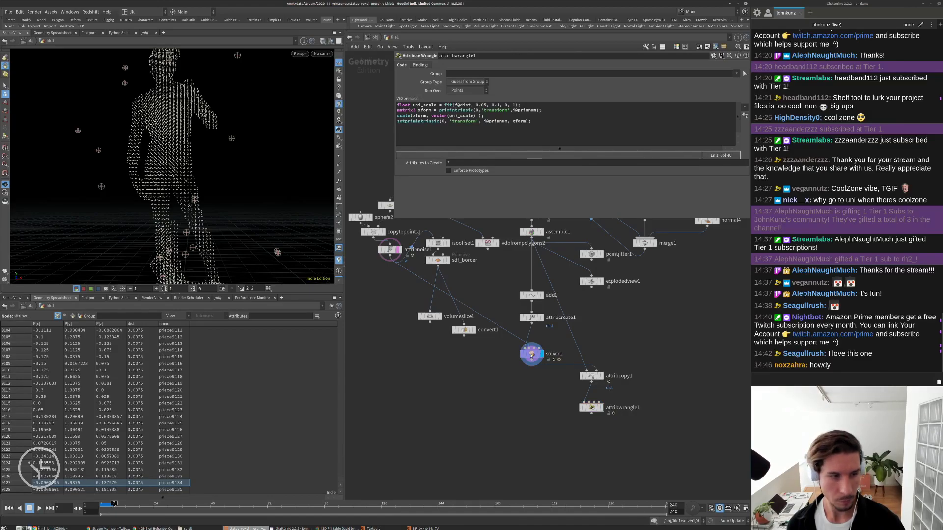
left_click(532, 353)
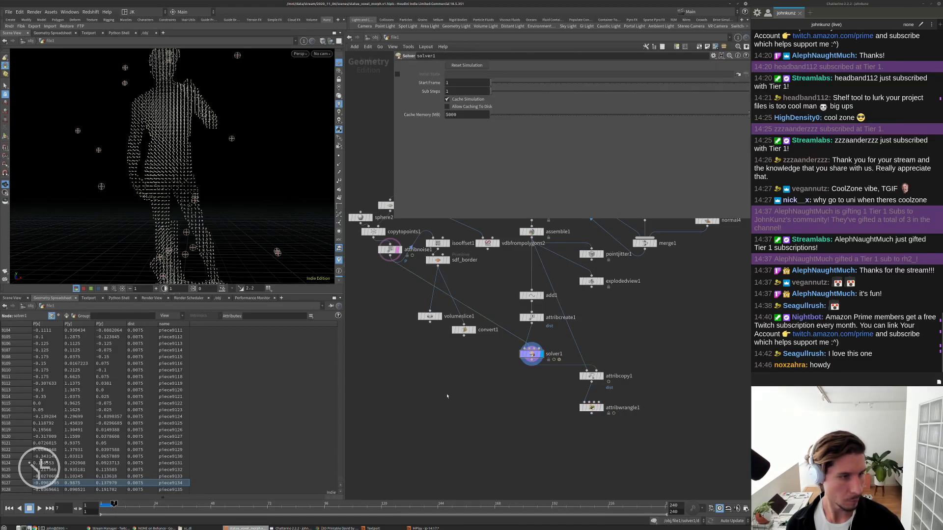
left_click(602, 409)
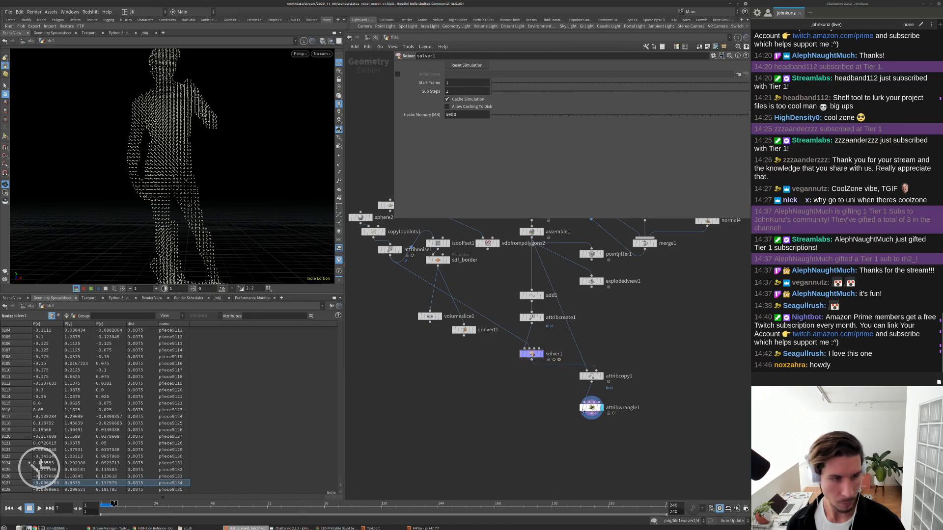
left_click(542, 354)
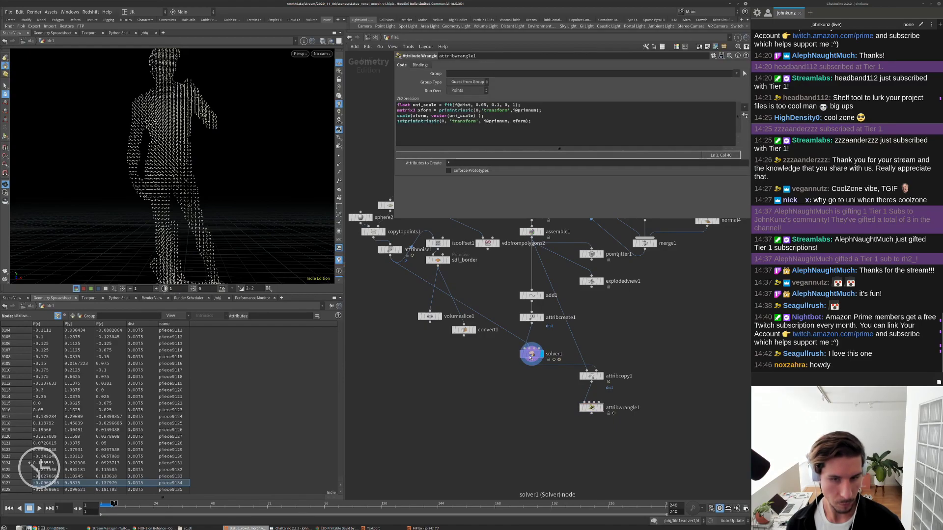
key("Right")
key("Right")
key("Right")
key("Right")
key("Right")
key("Right")
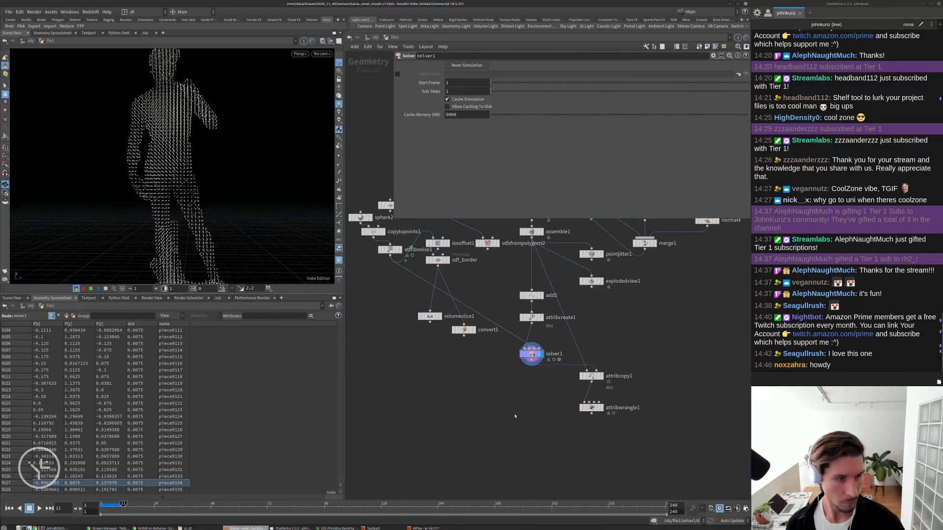
key("ctrl+Up")
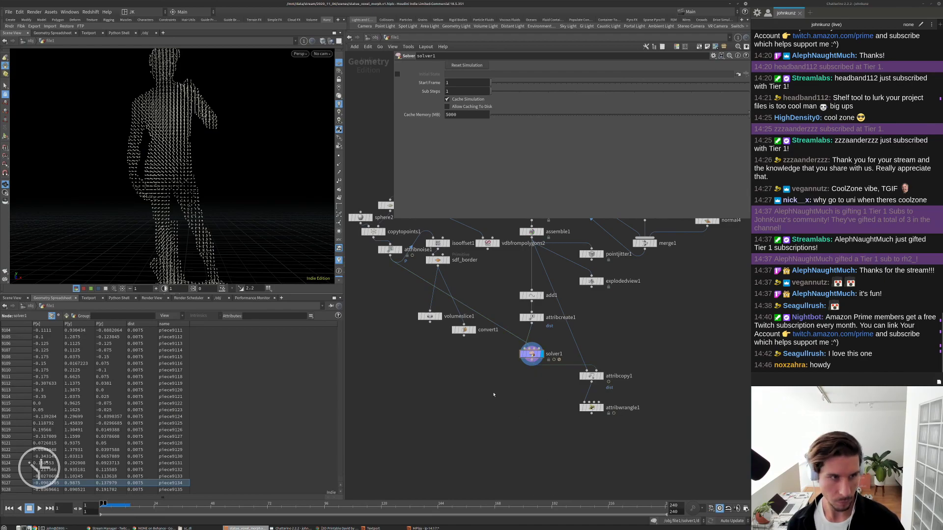
middle_click_drag(494, 393, 493, 414)
left_click_drag(171, 167, 182, 168)
right_click_drag(182, 169, 153, 203)
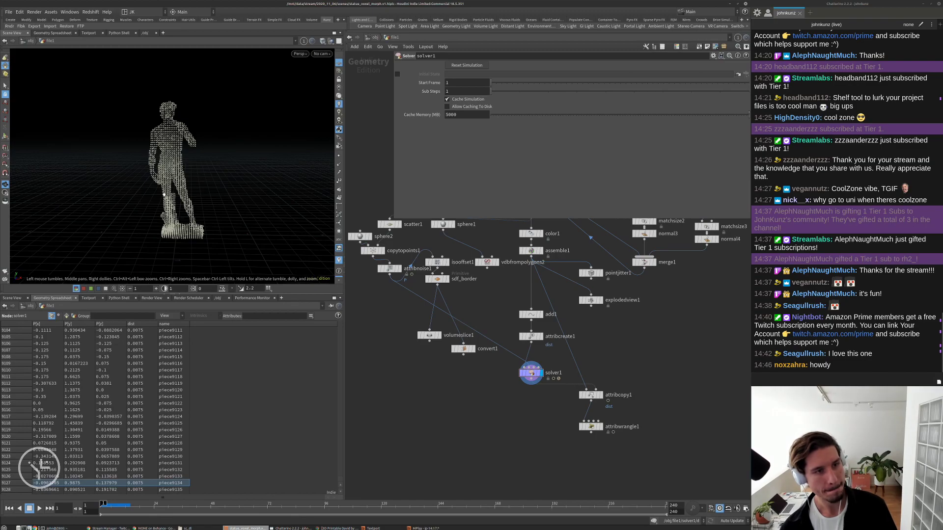
left_click_drag(165, 191, 168, 170)
right_click_drag(168, 170, 181, 158)
left_click_drag(182, 159, 181, 168)
right_click_drag(182, 168, 214, 137)
scroll(531, 372, "up", 3)
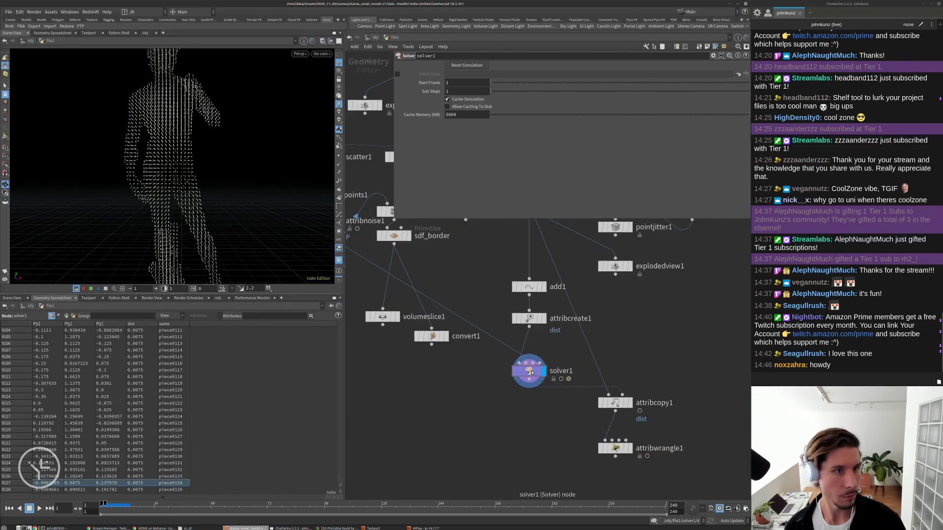
Inside solver1, set the f@dist increment in attribwrangle1 to 0.000175 and return to the file1 network.
double_click(531, 372)
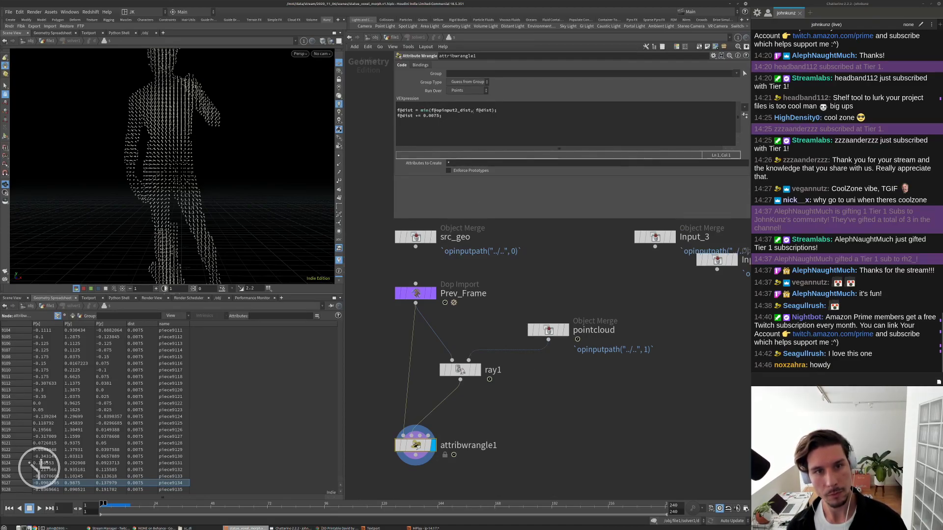
left_click(433, 116)
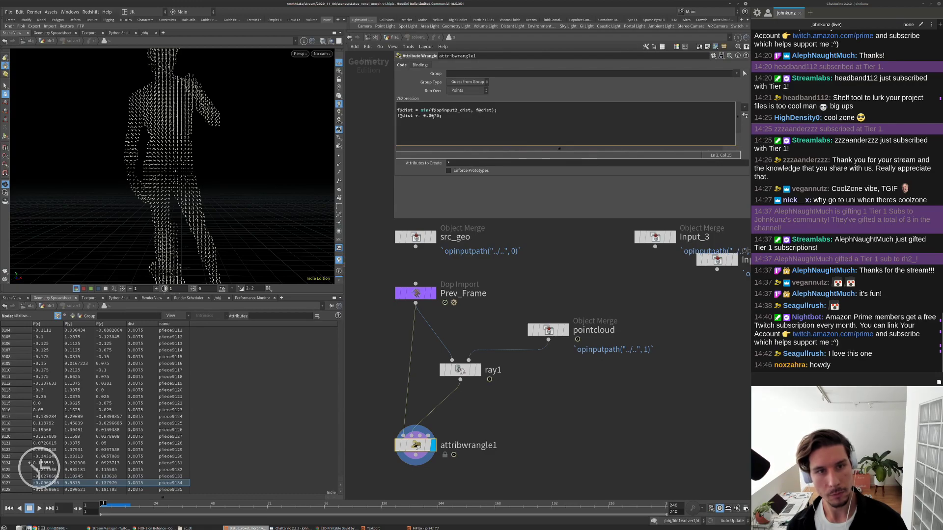
type("01")
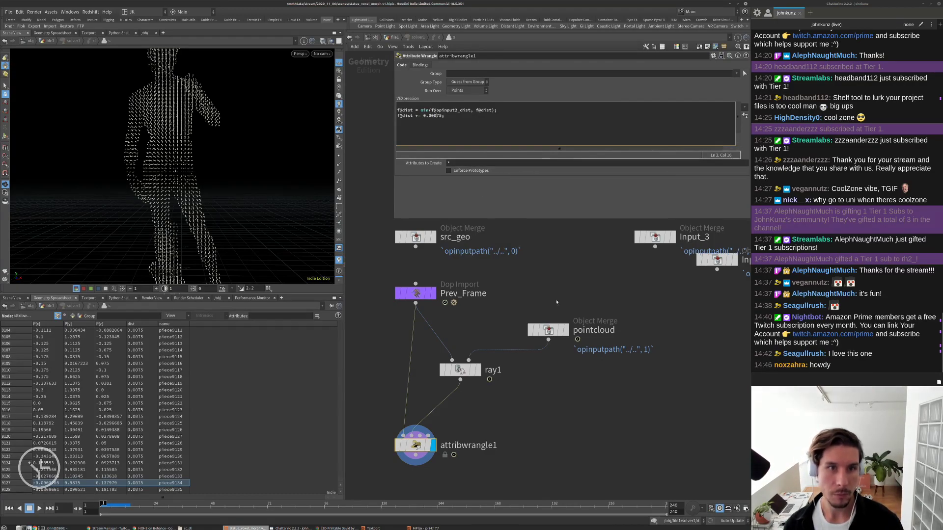
type("u")
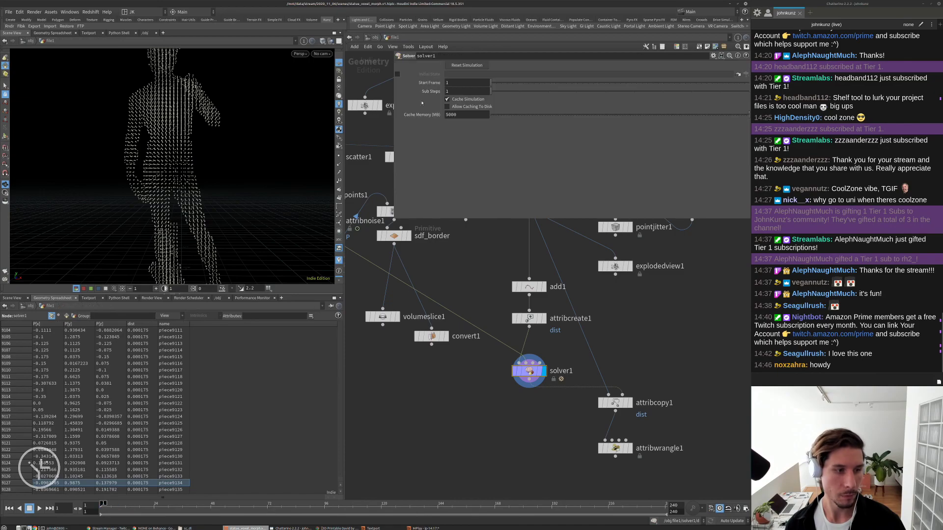
Display the attribwrangle1 below attribcopy1 and set its fit input range to 0.005 to 0.01.
left_click(621, 421)
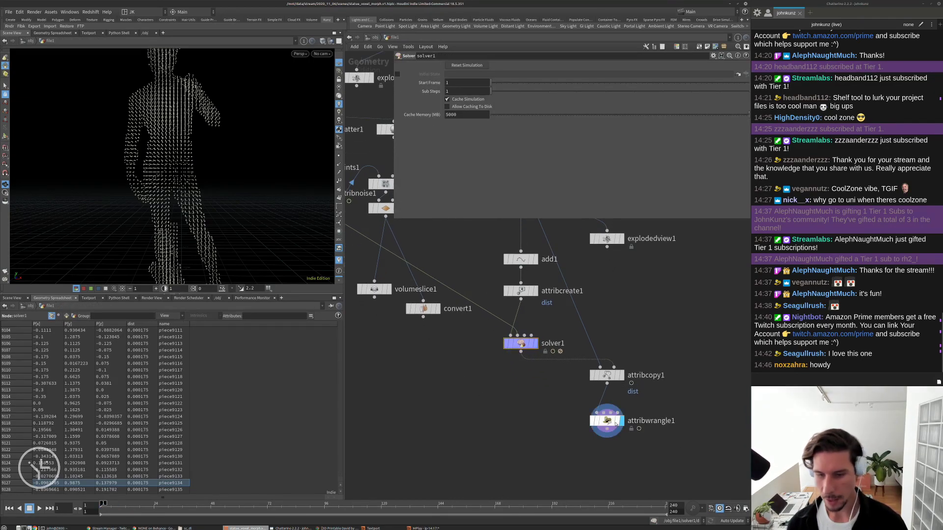
left_click(607, 421)
left_click(482, 104)
type("0.005, 0.1, 0, 1);")
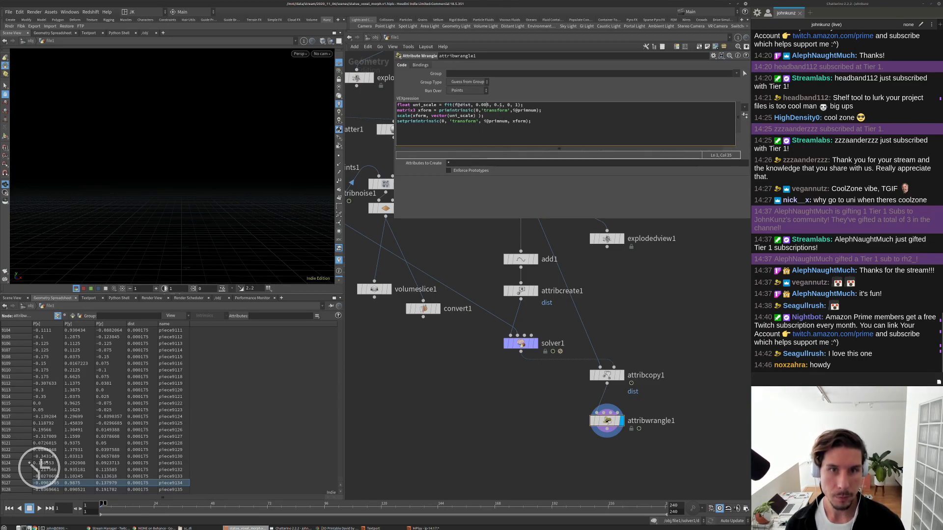
left_click(501, 104)
type("0")
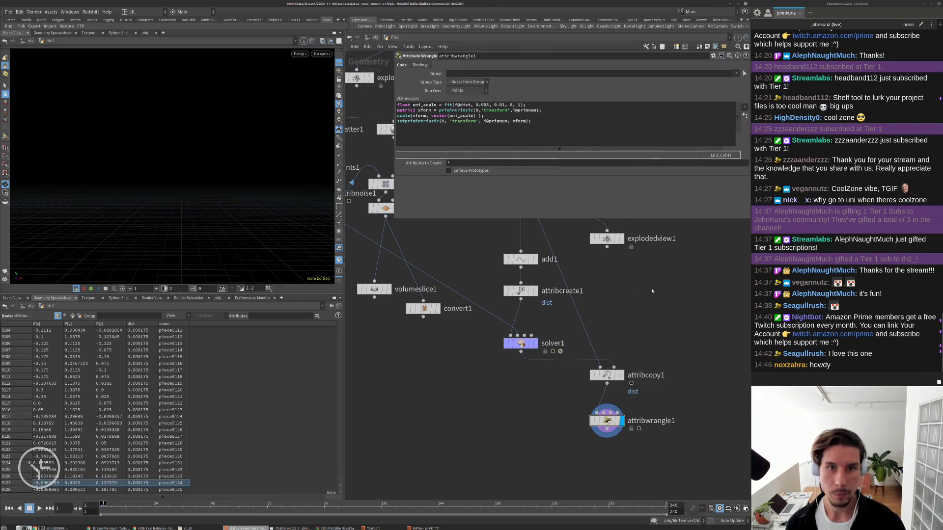
Play the simulation briefly, check attribcreate1's dist attribute settings, and return to the first frame.
middle_click_drag(652, 294, 641, 319)
key("Up")
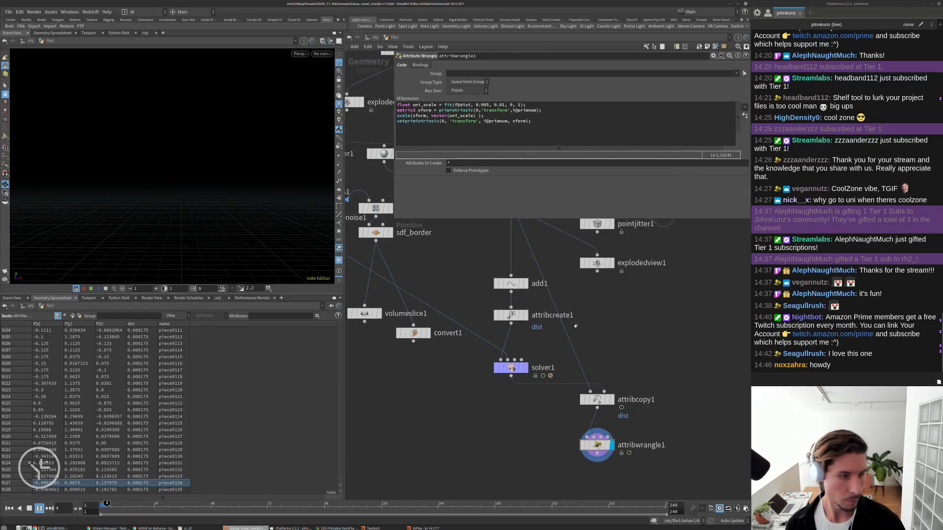
key("Down")
middle_click_drag(512, 344, 545, 322)
left_click(544, 294)
key("ctrl+Up")
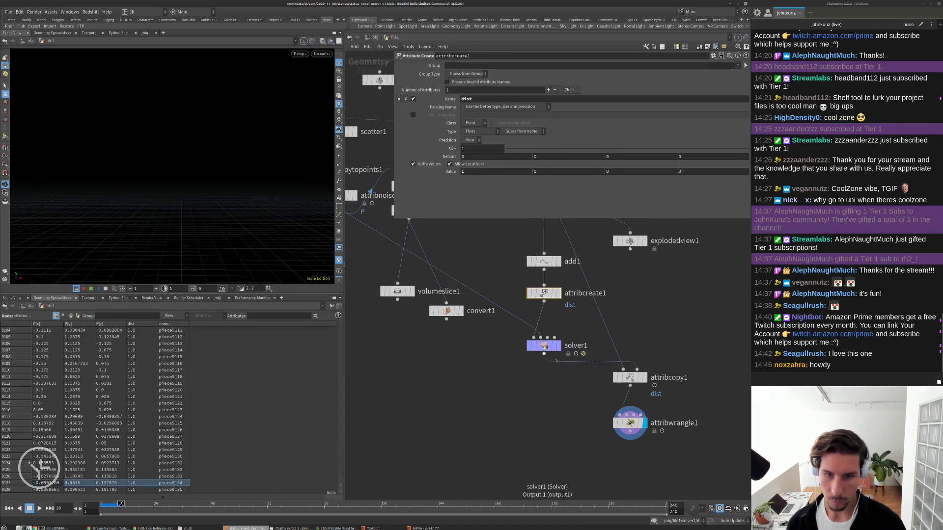
Display attribnoise1 and solver1, and inside the solver display ray1 to examine its dist values.
scroll(496, 381, "down", 2)
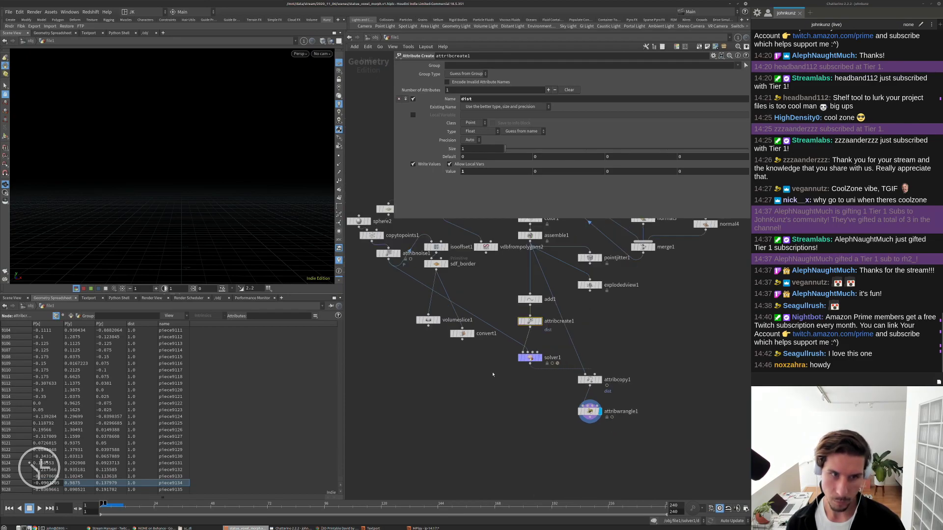
left_click(394, 254)
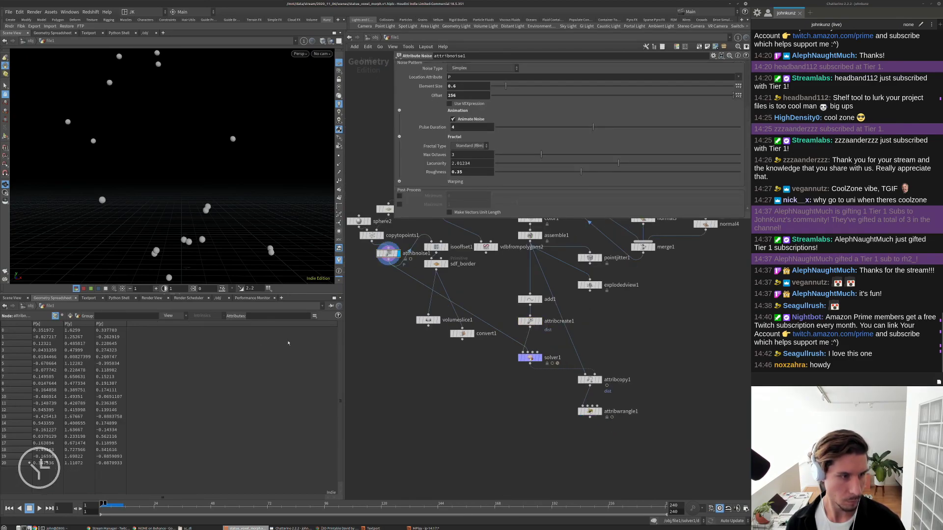
left_click(538, 357)
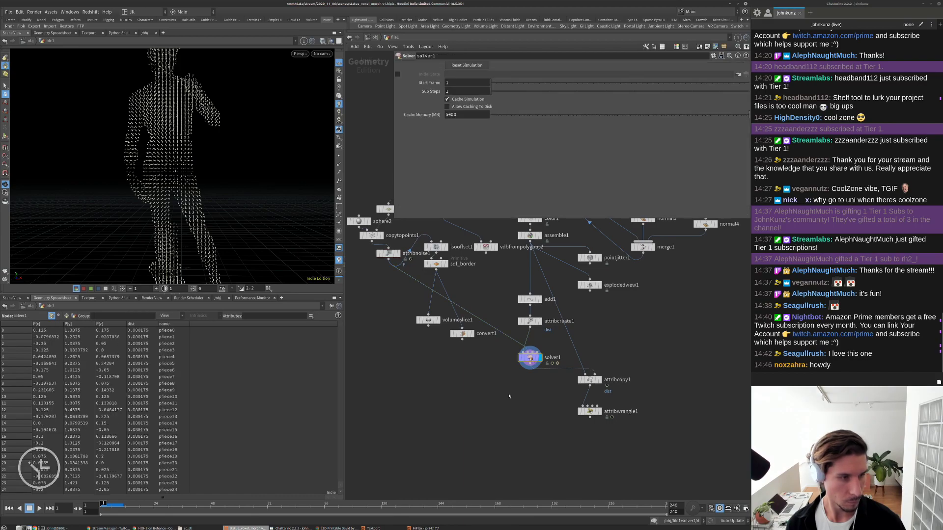
double_click(529, 357)
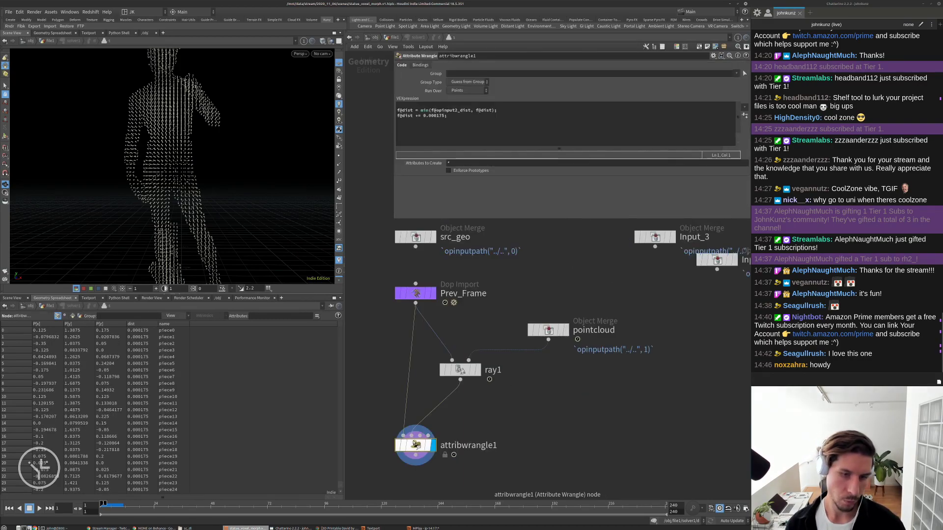
left_click(476, 370)
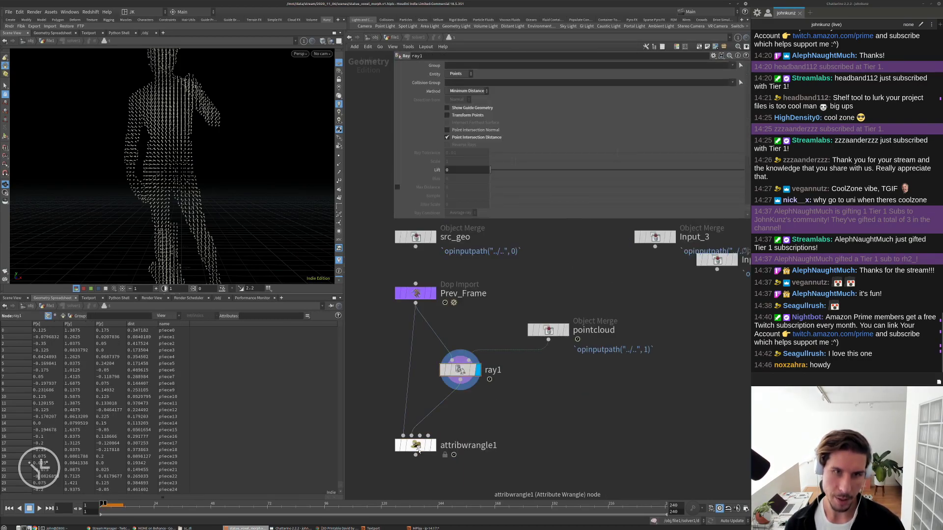
left_click(417, 446)
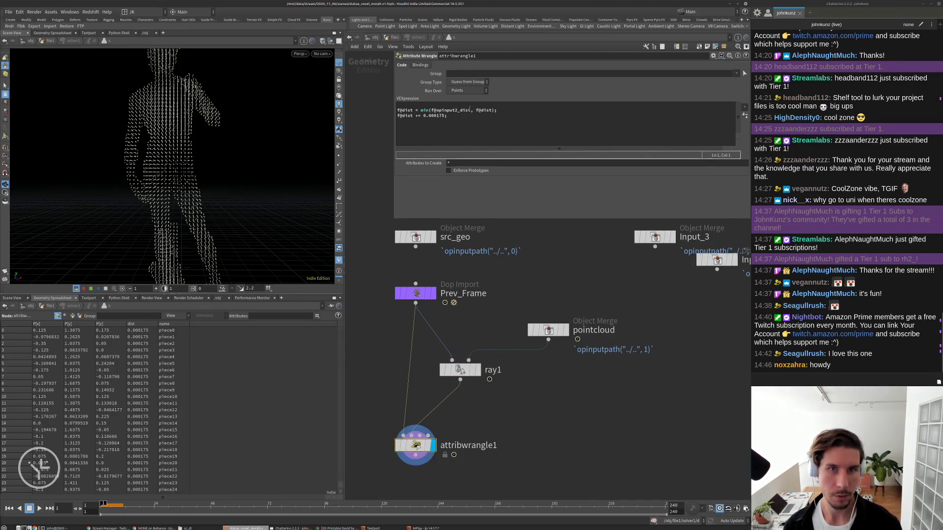
left_click_drag(472, 110, 431, 110)
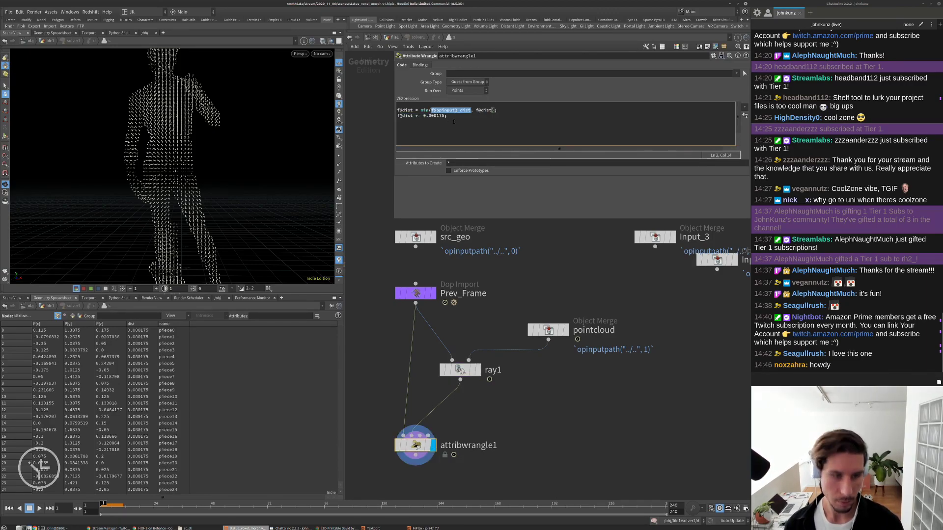
type("float(")
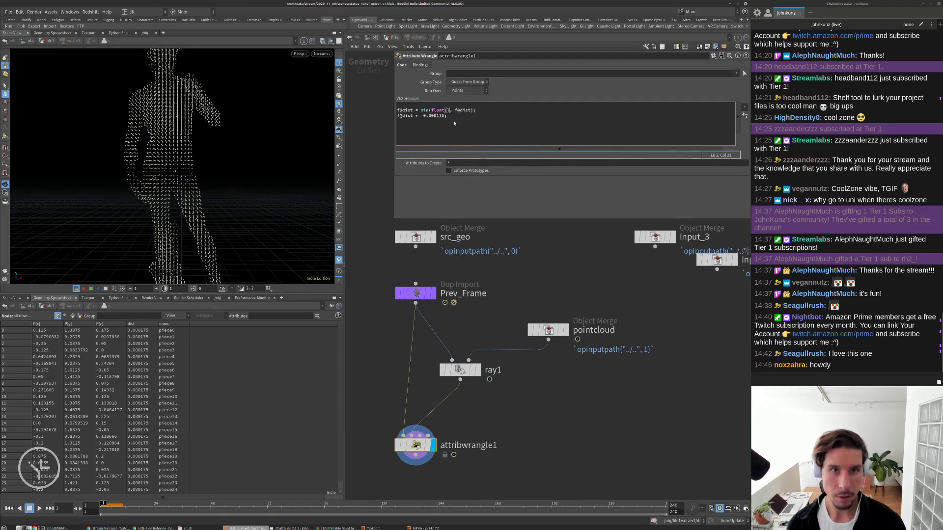
type("point")
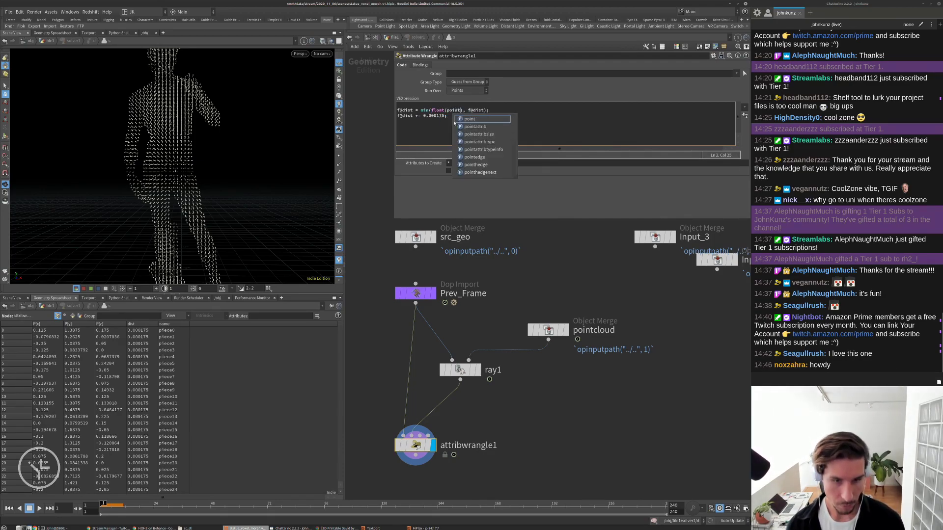
type("()")
type("2,\"")
type("dist")
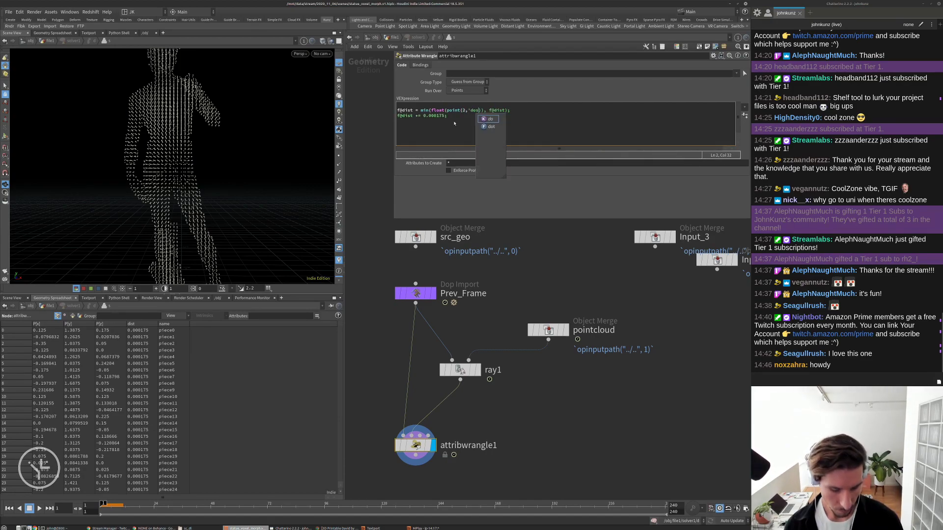
type("',@")
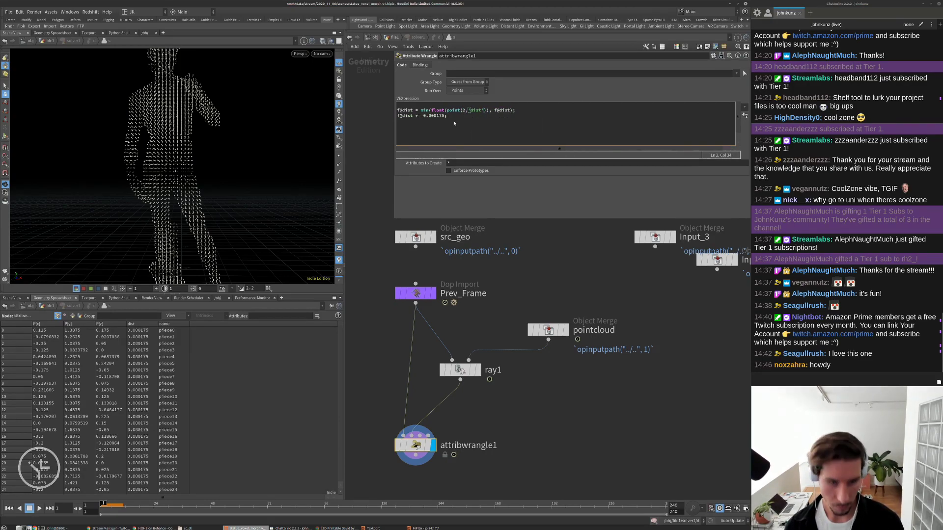
type("ptnum")
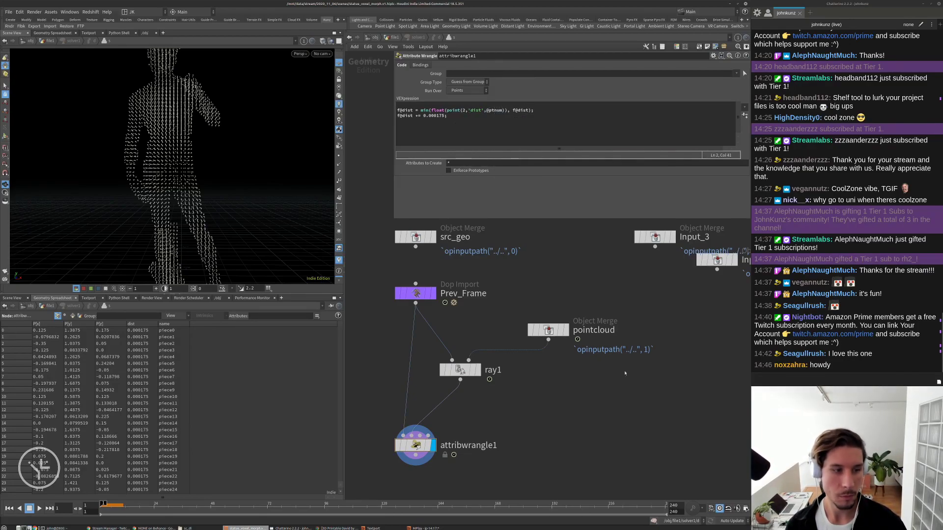
Check the ray1 and pointcloud nodes inside solver1, and play the simulation in the file1 network while watching the dist values.
middle_click_drag(630, 280, 635, 253)
left_click(395, 38)
key("Up")
key("ctrl+Up")
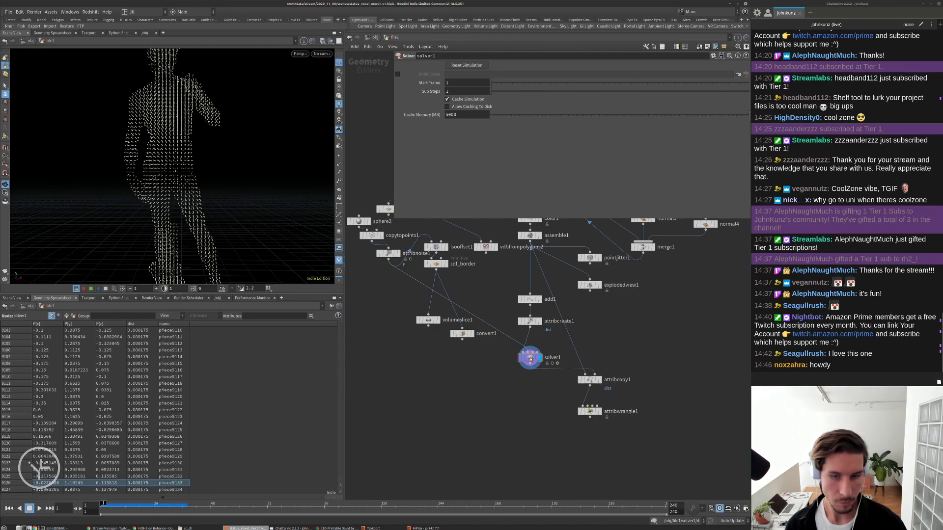
double_click(530, 357)
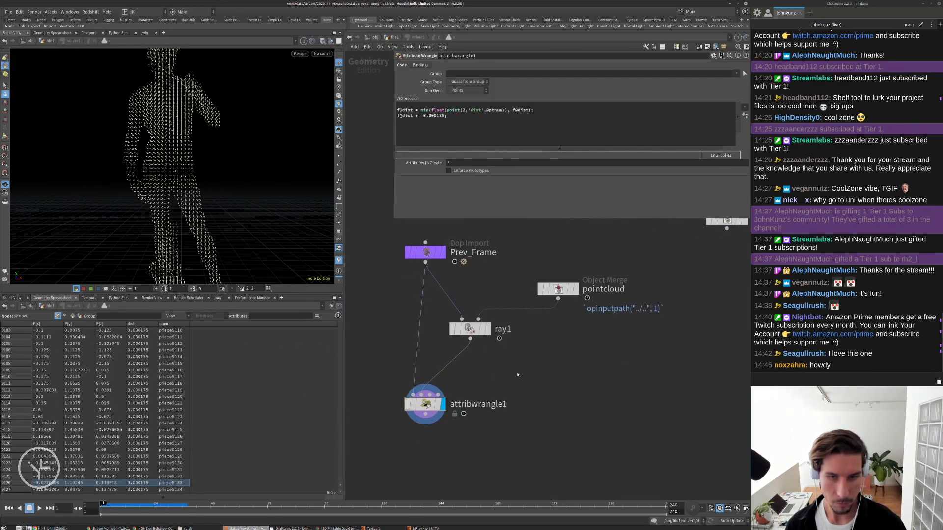
left_click(488, 329)
left_click(558, 289)
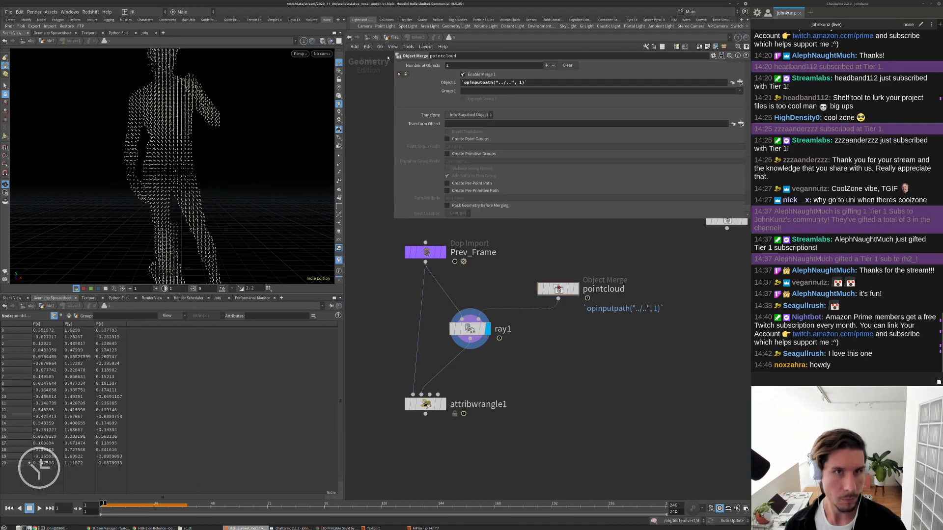
left_click(392, 38)
key("Up")
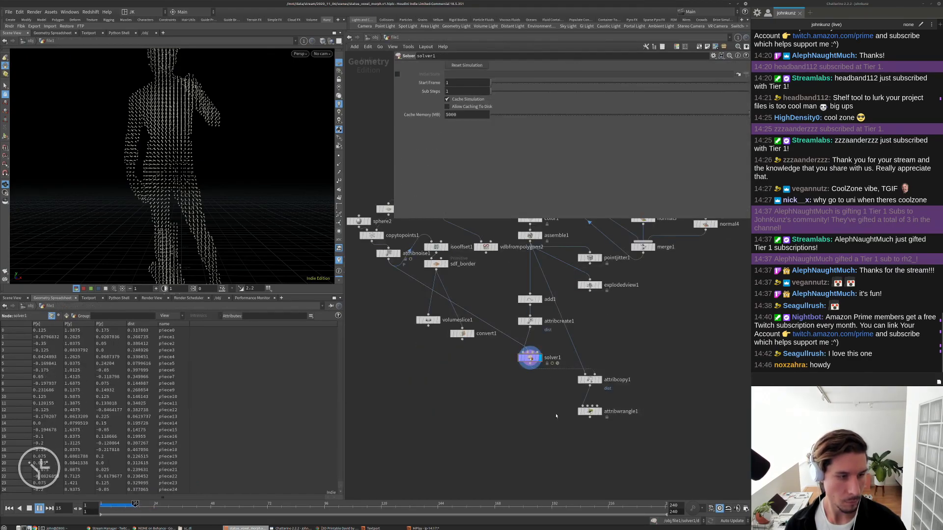
key("Up")
Display the attribwrangle1 below attribcopy1 and set its fit input range to 0.05 to 0.1.
left_click(599, 411)
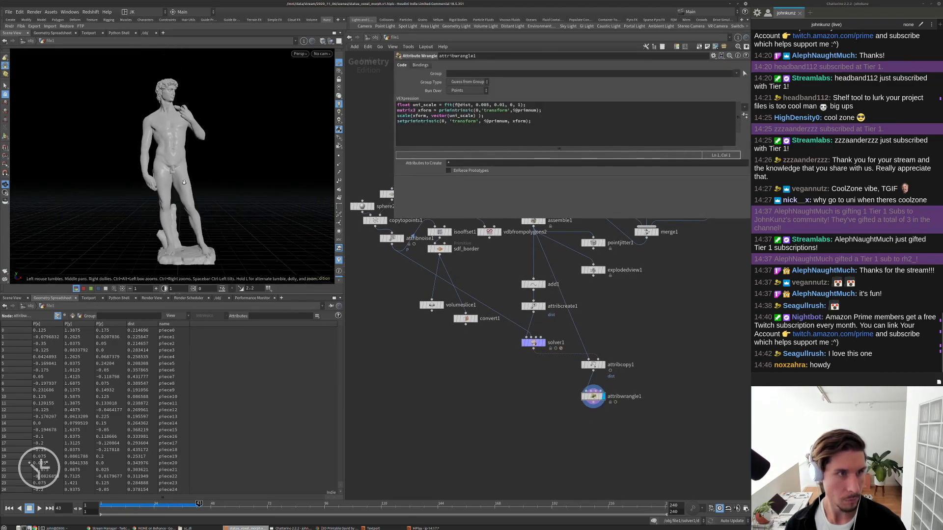
left_click(486, 105)
key("BackSpace")
key("ctrl+Return")
left_click(501, 105)
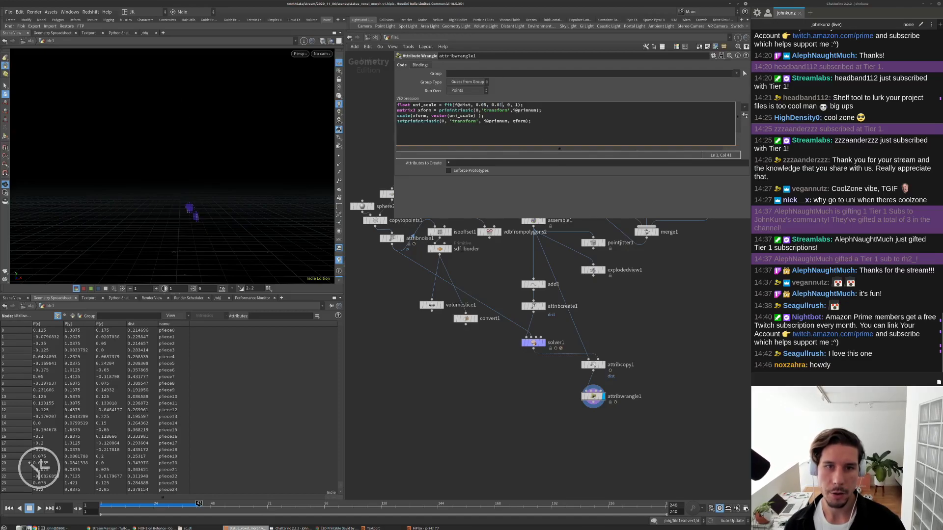
key("BackSpace")
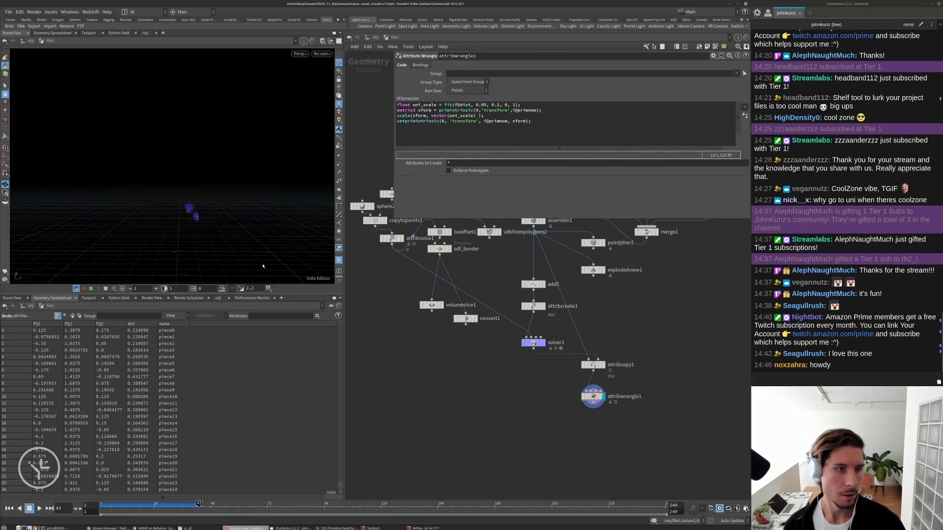
Play the simulation to inspect the scaled voxel pieces on the statue's legs, and return to the first frame.
scroll(167, 188, "up", 5)
key("Up")
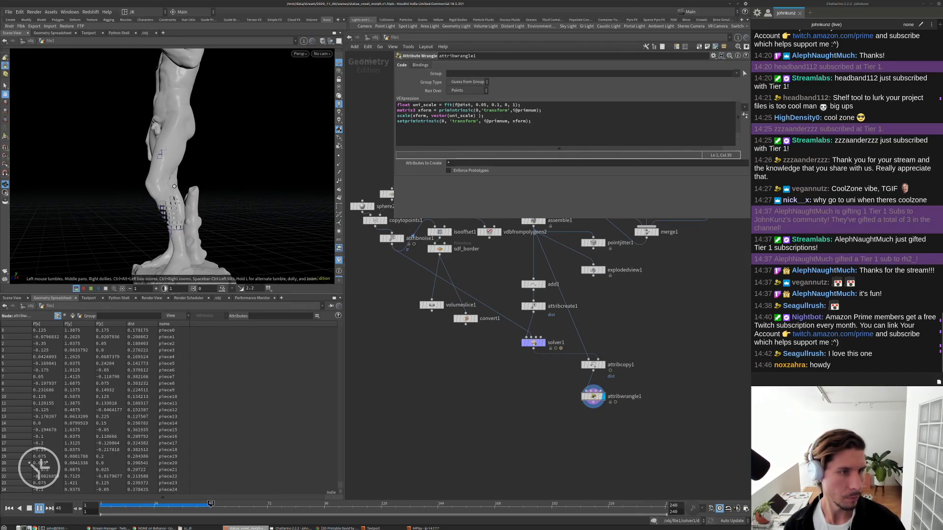
key("Up")
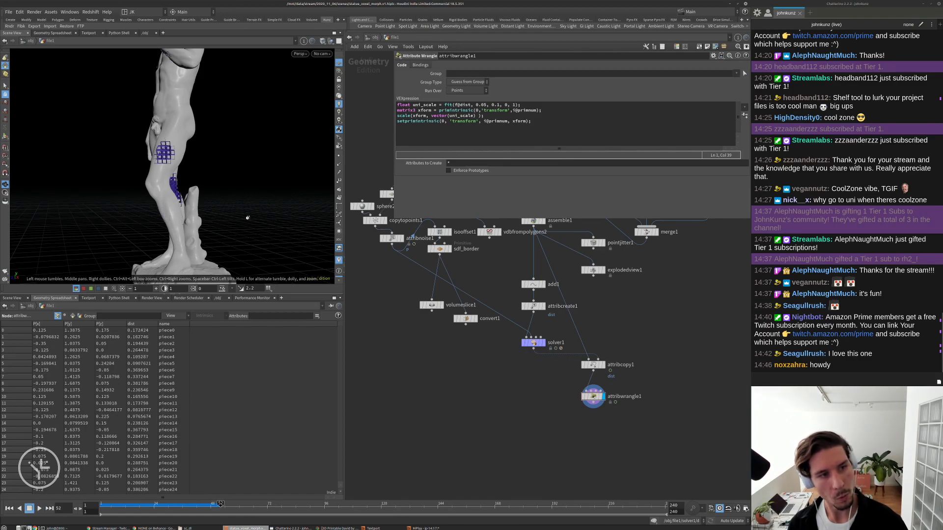
key("ctrl+Up")
left_click_drag(230, 176, 262, 186)
middle_click_drag(540, 347, 536, 330)
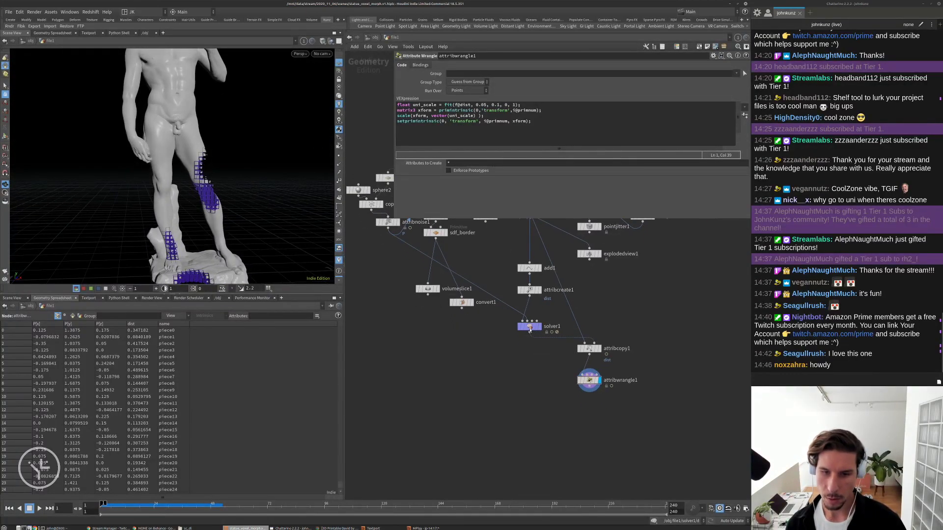
Inside solver1, add 0.000175 to f@dist within attribwrangle1's min function and comment out the separate increment line.
double_click(530, 327)
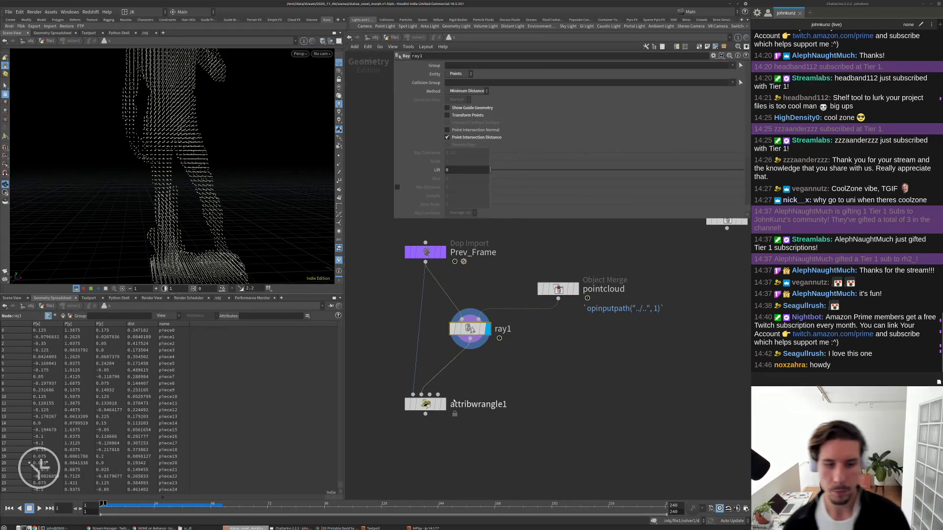
left_click(425, 404)
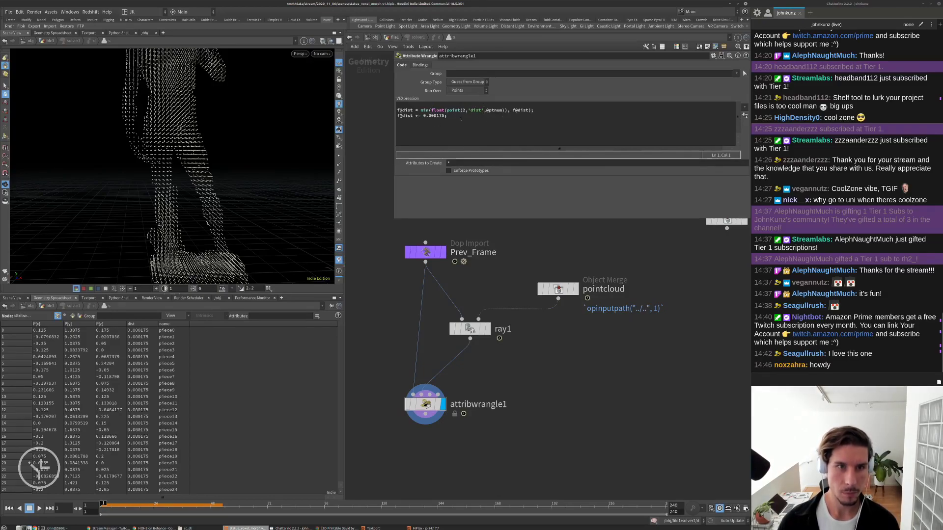
left_click_drag(446, 115, 424, 116)
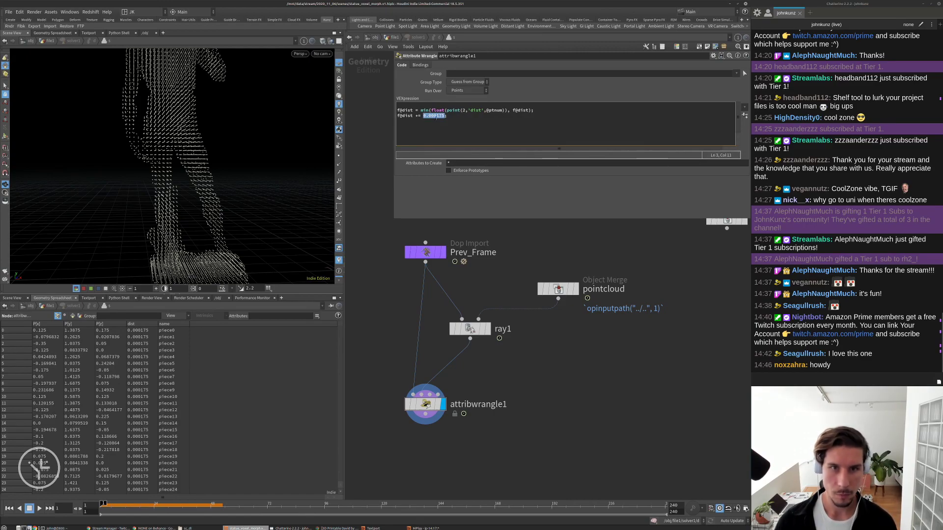
left_click(535, 110)
type("+")
type("0.000175")
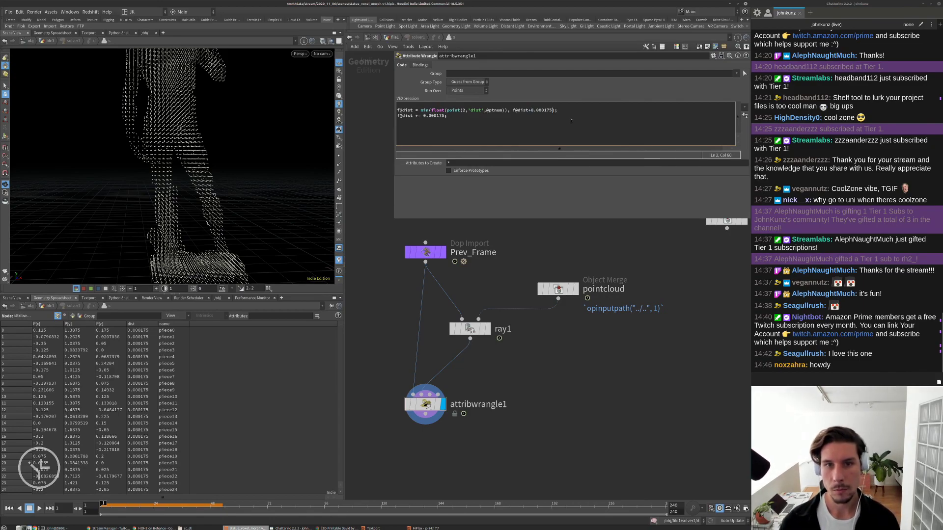
key("Down")
key("Home")
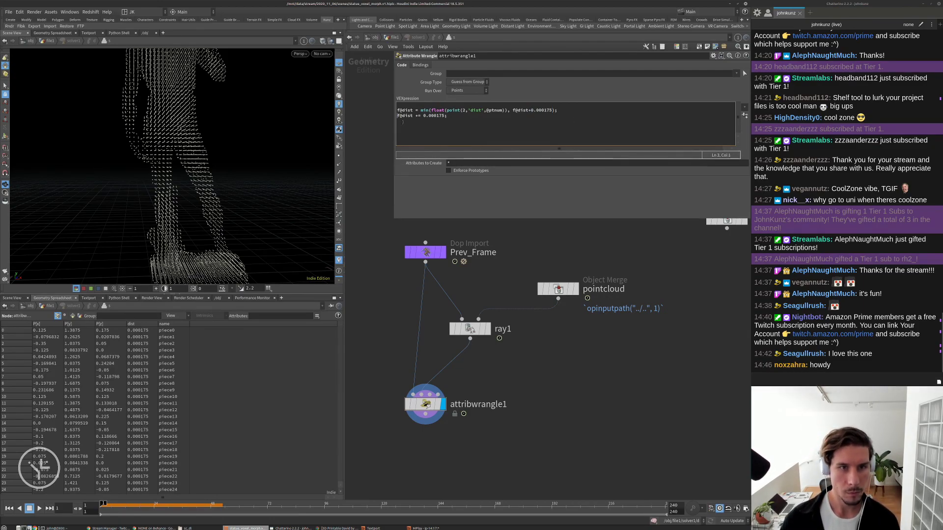
type("//")
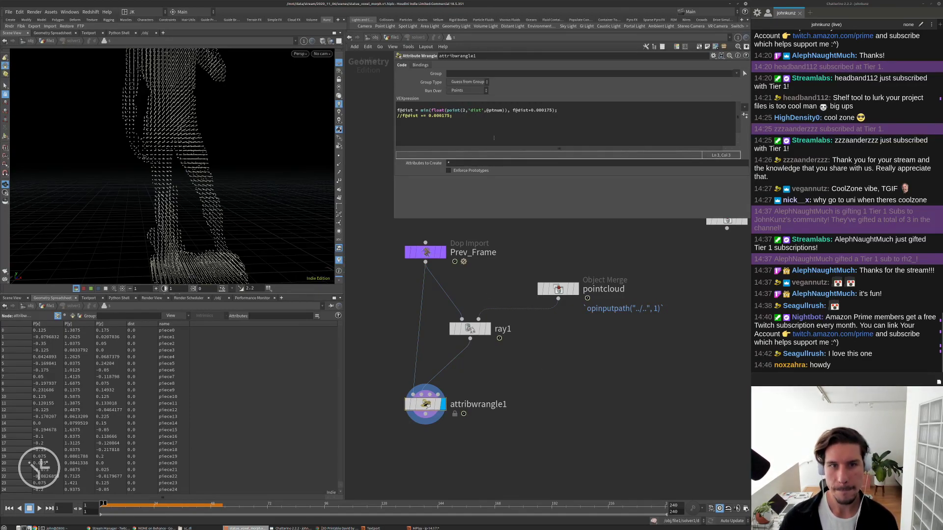
Display solver1 in the file1 network, play the simulation to check the dist values, and return to the first frame.
left_click(470, 329)
left_click(395, 38)
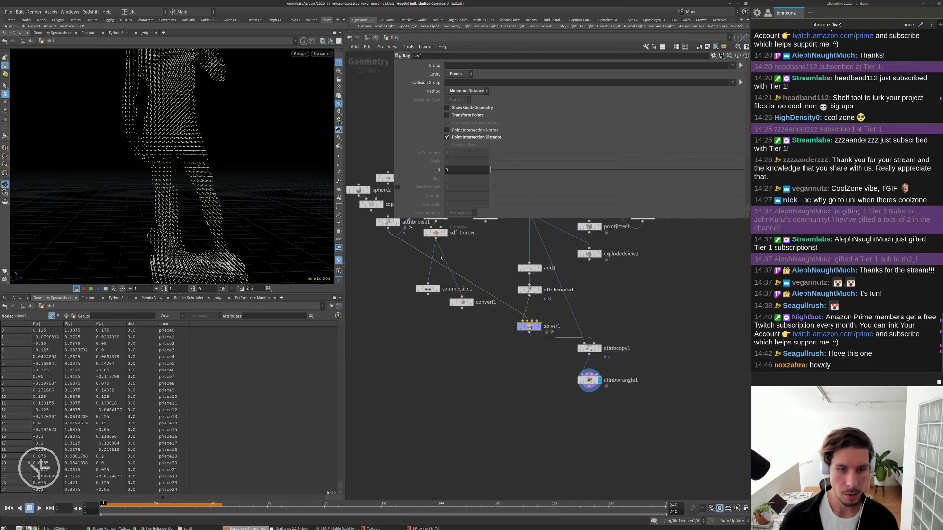
scroll(574, 357, "up", 2)
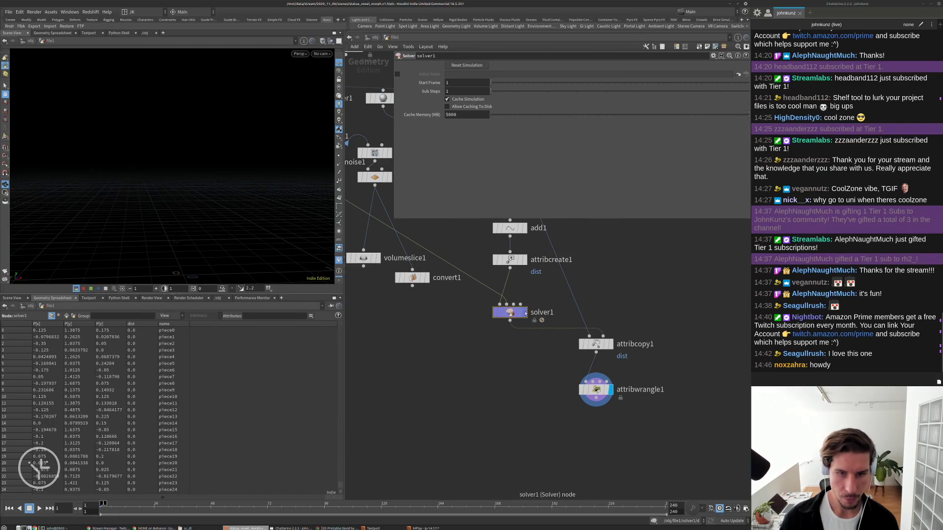
key("Up")
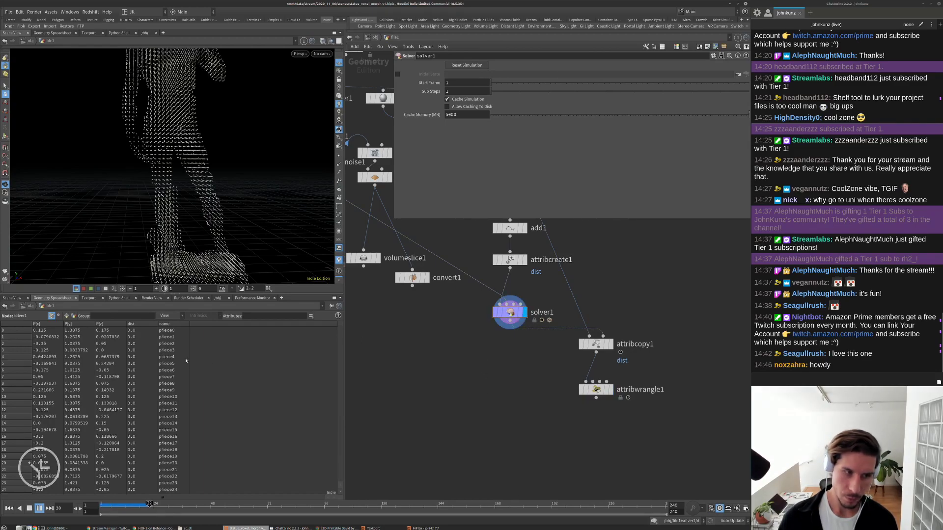
key("Up")
scroll(509, 317, "down", 2)
key("ctrl+Up")
Inside solver1, display pointcloud, ray1 and attribwrangle1 one after another to compare their geometry and dist values.
double_click(509, 315)
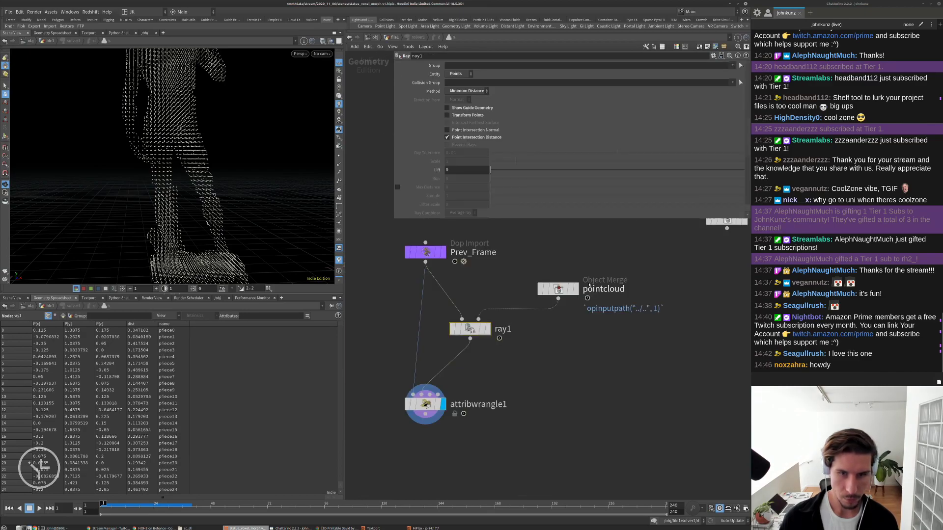
left_click(575, 290)
left_click(558, 290)
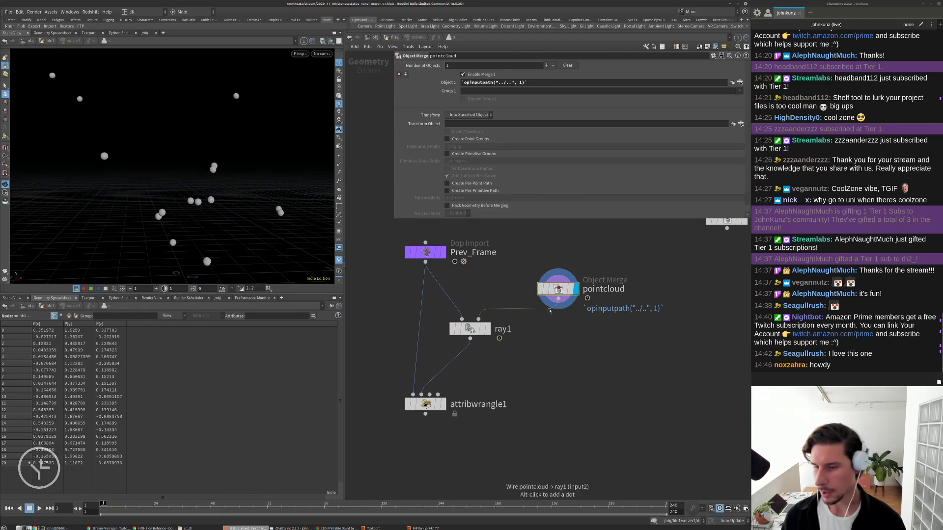
left_click(487, 329)
left_click(470, 328)
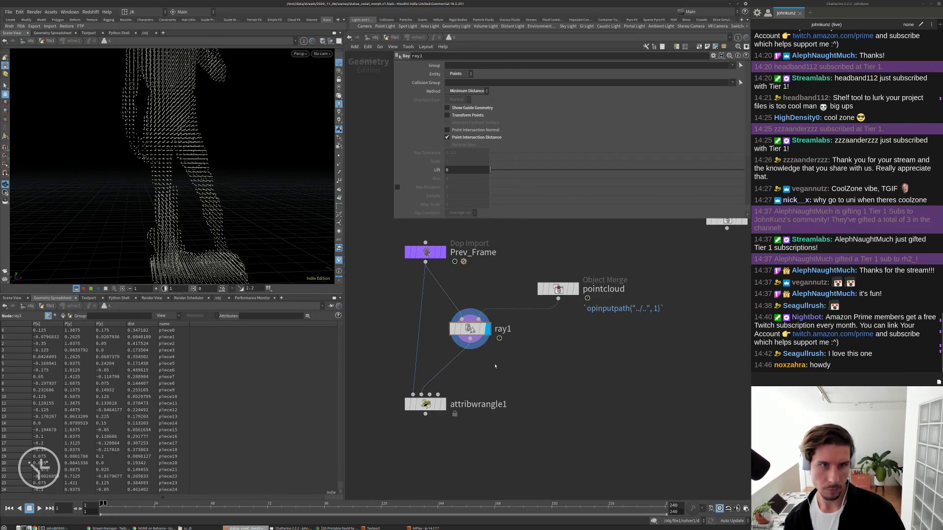
left_click(443, 404)
left_click(427, 403)
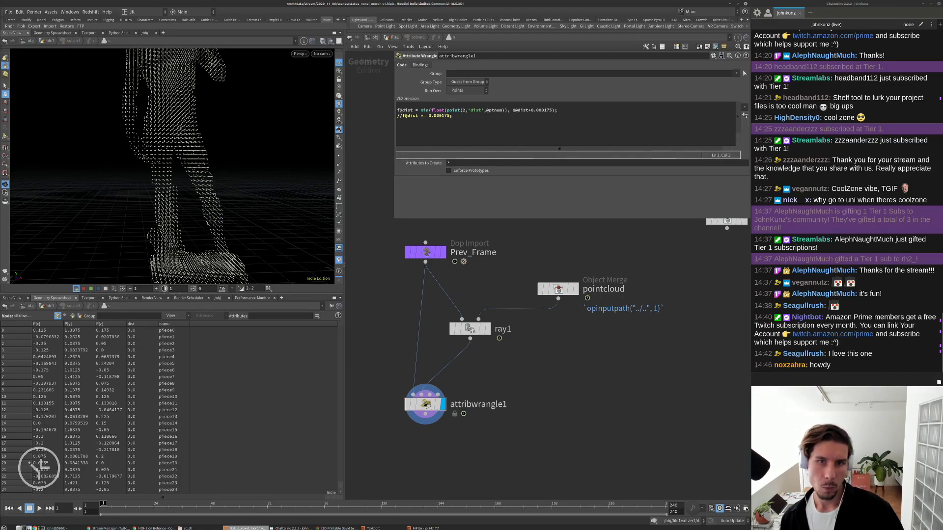
Set the increment in attribwrangle1's min function to 0.175 and compare its dist values with those of ray1.
left_click(544, 110)
key("BackSpace")
key("BackSpace")
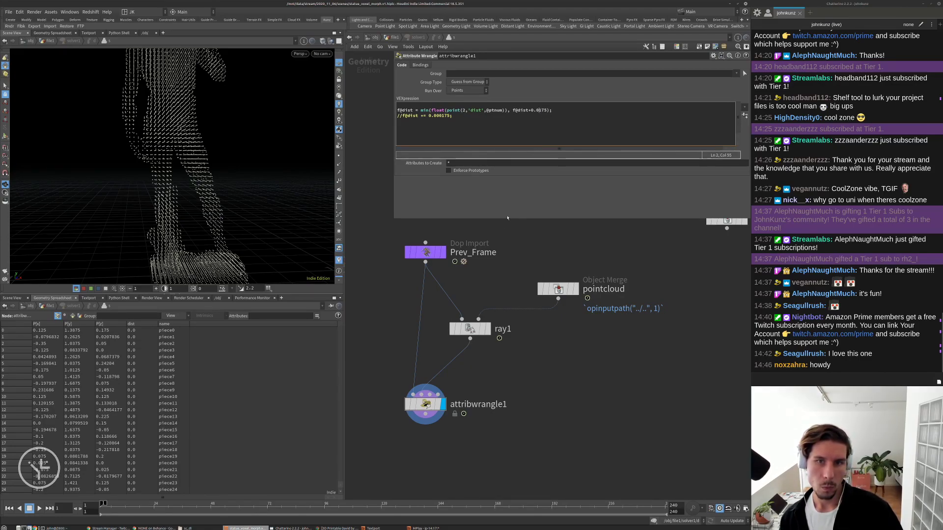
key("BackSpace")
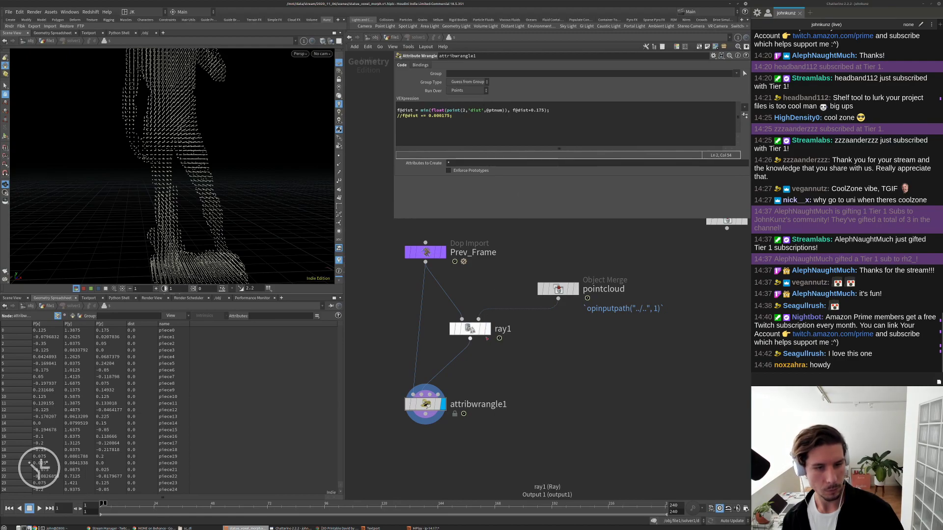
left_click(470, 329)
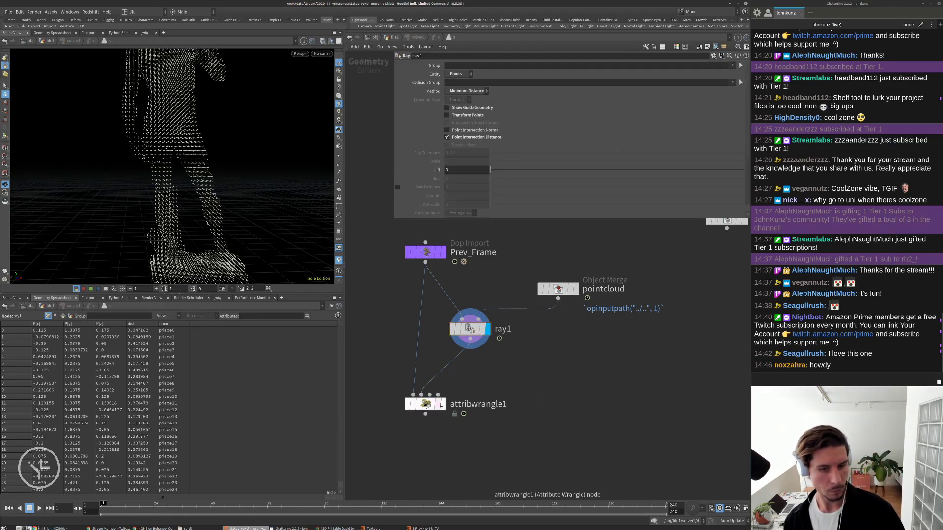
left_click(425, 404)
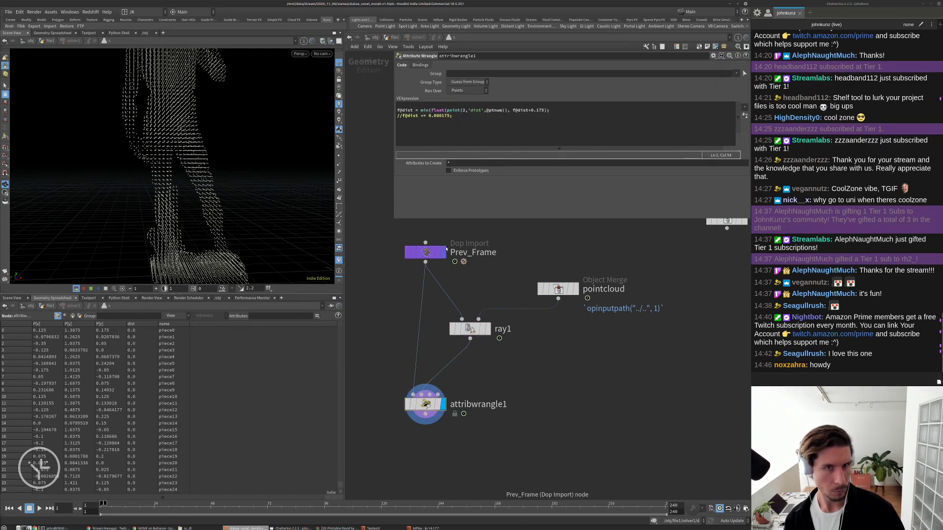
middle_click_drag(397, 278, 400, 309)
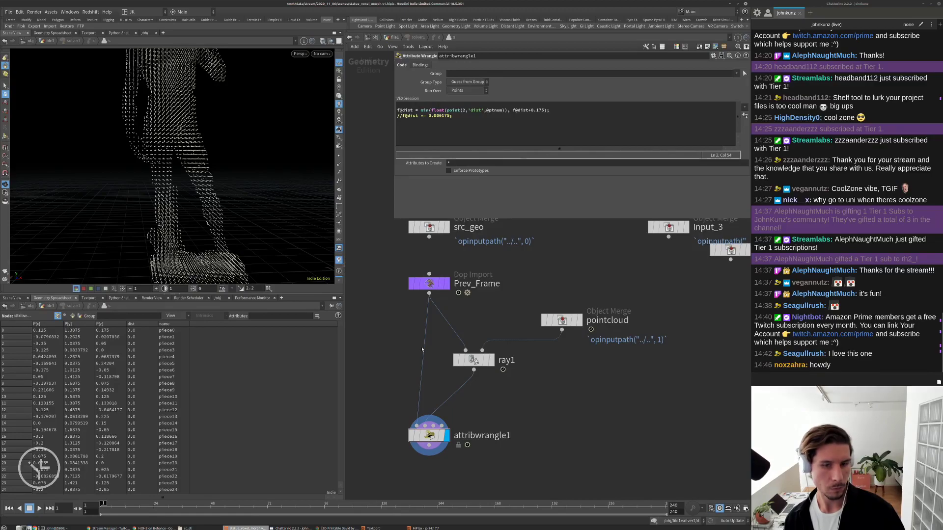
Inside solver1, make attribwrangle1's point function read dist from input 1 and return to the file1 network.
left_click_drag(466, 127, 463, 111)
left_click(462, 111)
left_click(543, 287)
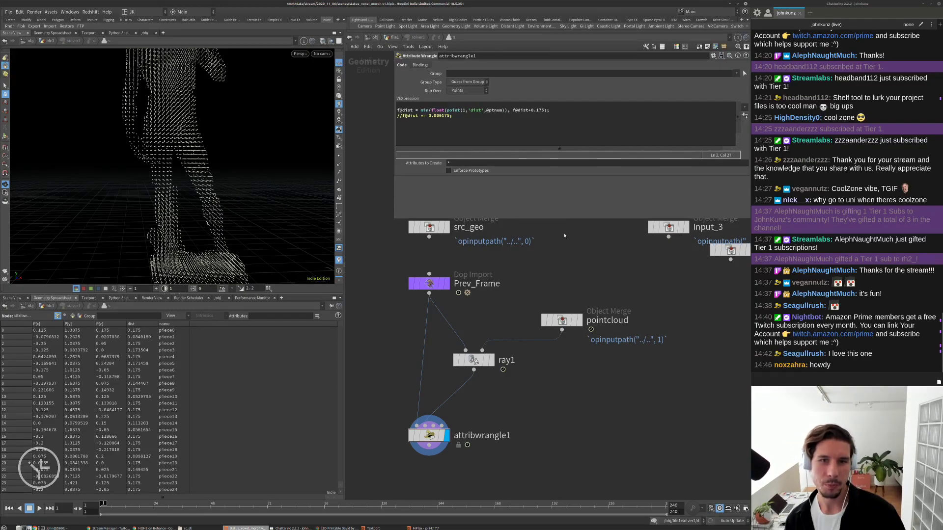
left_click(536, 110)
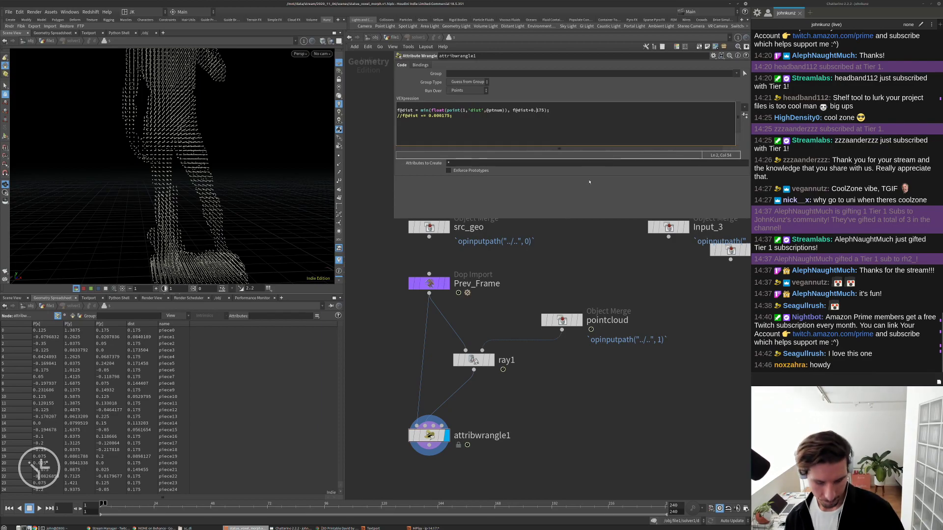
key("u")
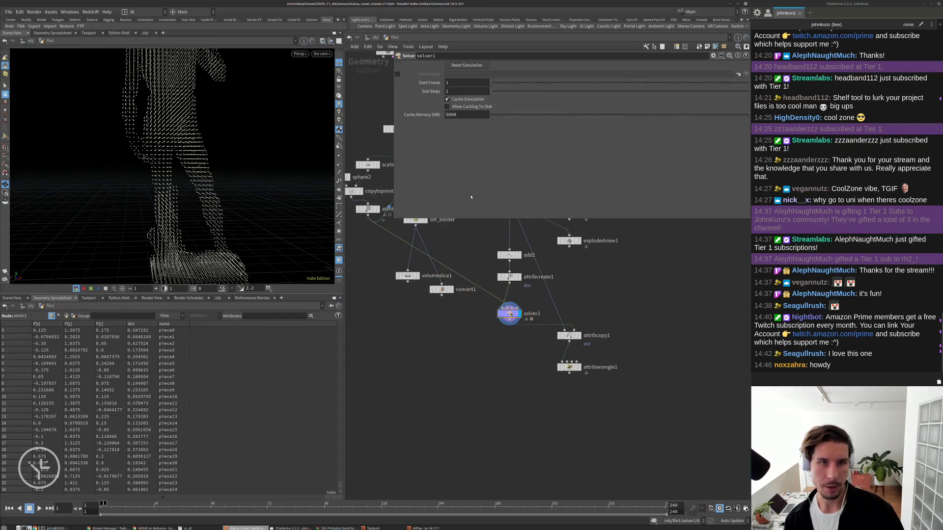
Display attribwrangle1 in the file1 network and play the simulation to watch the statue pieces scale around the leg.
middle_click_drag(494, 377, 474, 358)
left_click(559, 347)
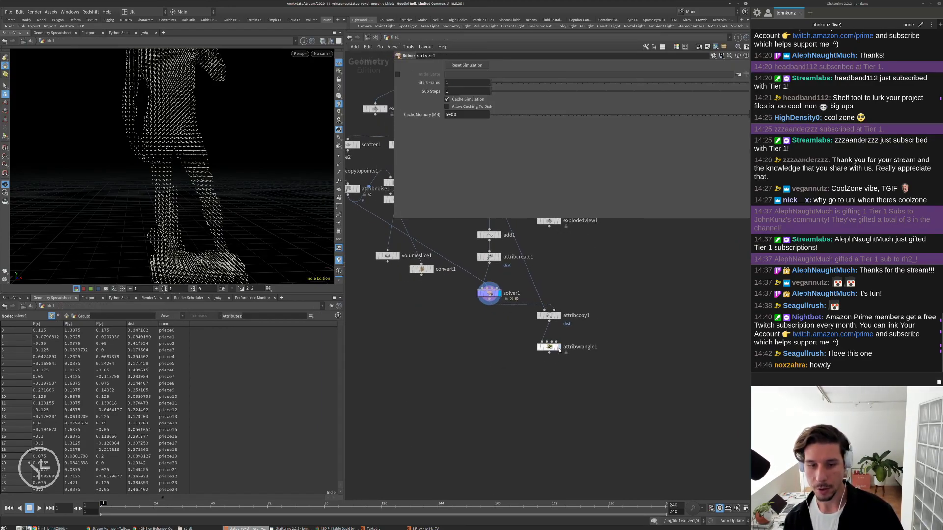
key("Up")
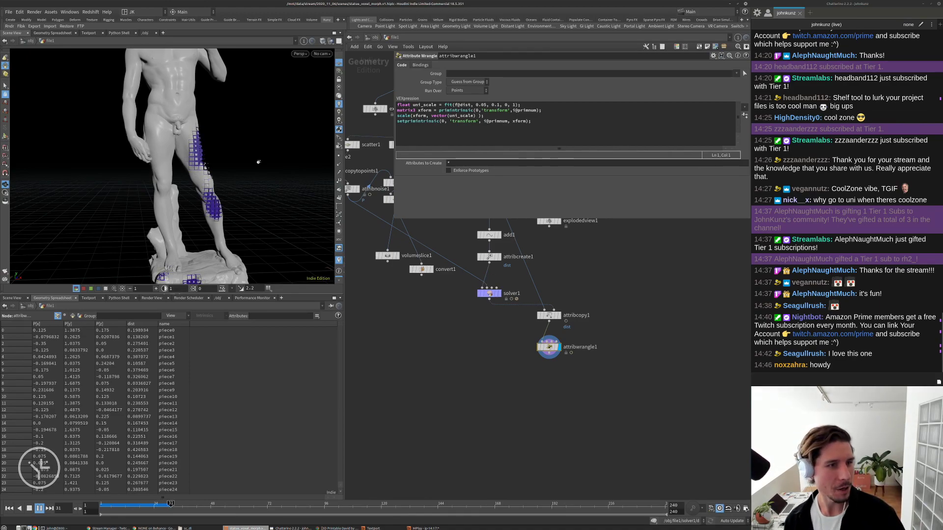
key("Up")
left_click_drag(222, 158, 286, 148)
key("ctrl+Left")
key("Up")
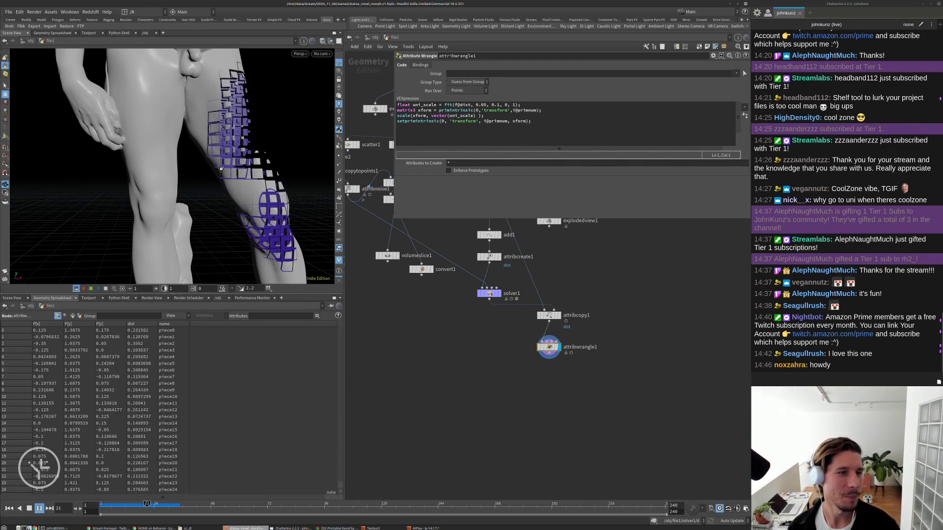
scroll(221, 171, "down", 3)
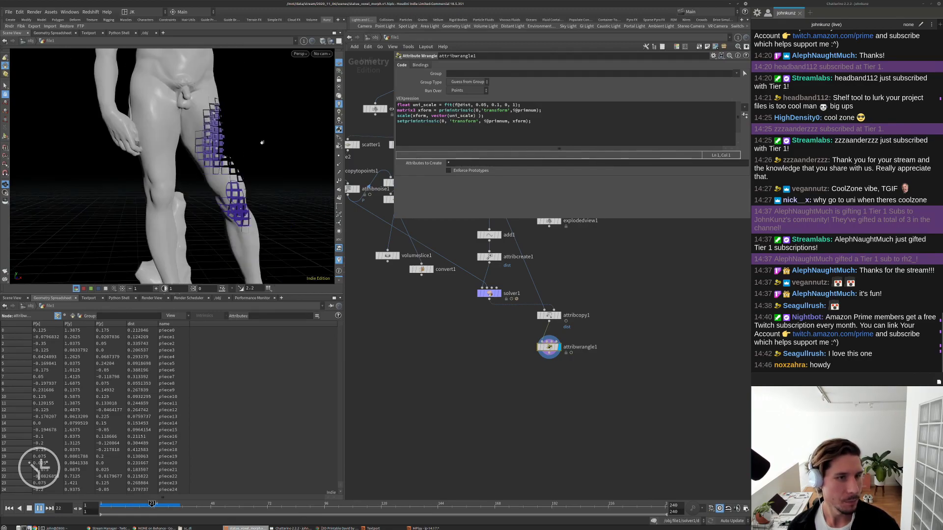
scroll(176, 212, "down", 2)
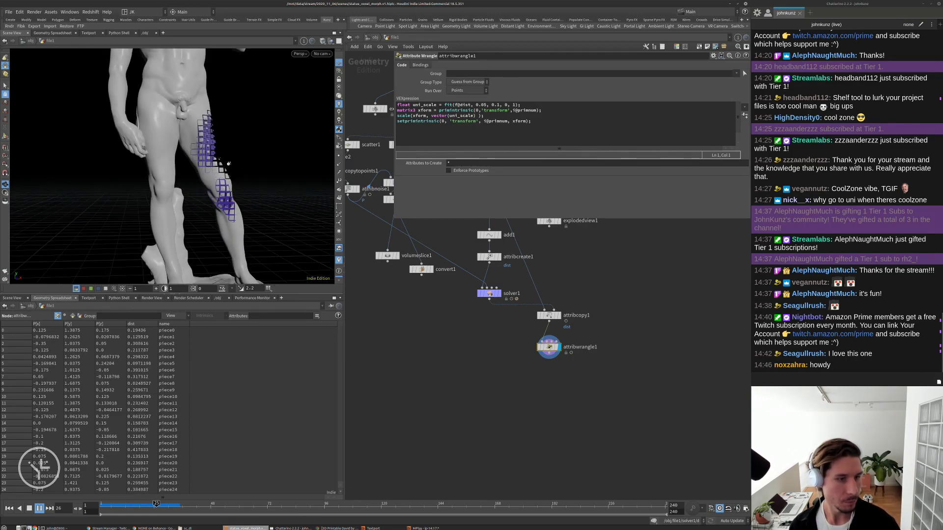
key("Escape")
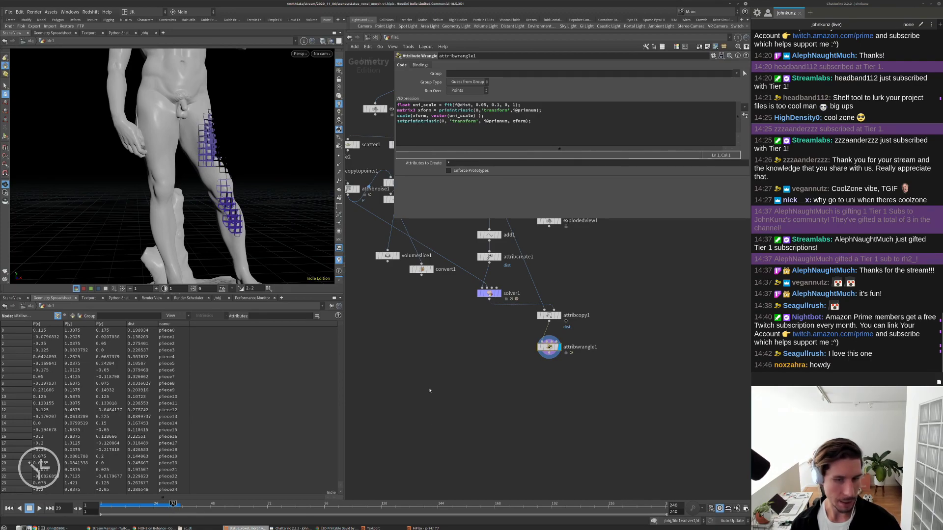
Show attribnoise1's moving points as a template alongside the scaled statue and inspect how they sit around it.
middle_click_drag(430, 391, 442, 457)
scroll(238, 194, "down", 4)
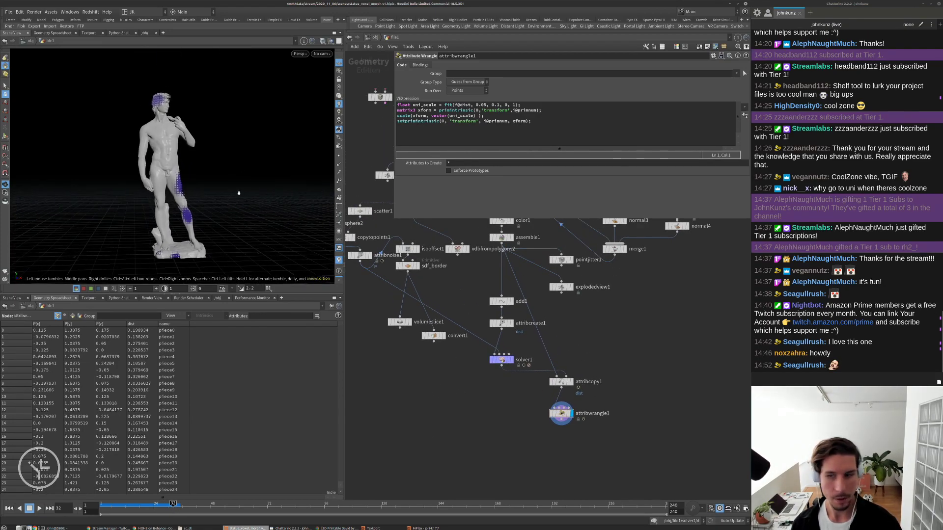
middle_click_drag(448, 398, 500, 433)
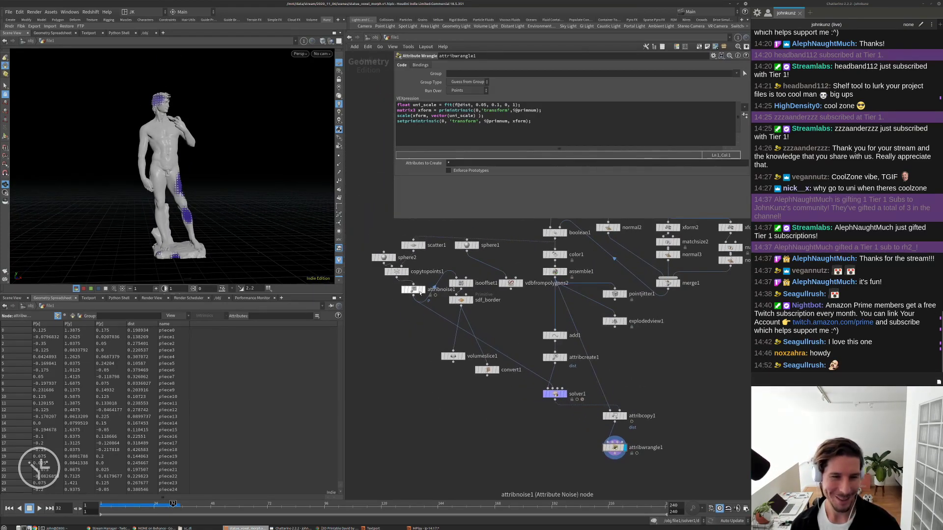
scroll(403, 291, "up", 2)
left_click(421, 289)
left_click_drag(173, 155, 219, 148)
scroll(228, 146, "up", 5)
scroll(229, 146, "down", 5)
scroll(222, 201, "up", 3)
left_click_drag(207, 209, 279, 154)
left_click_drag(178, 198, 240, 180)
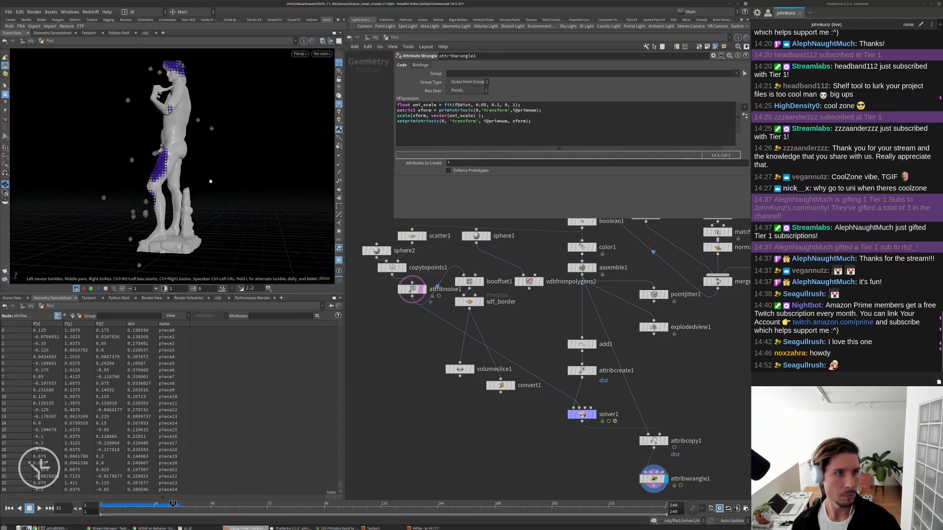
In attribwrangle1's fit function, set the source minimum to 0.015 and try 0.04 and 0.065 as the source maximum.
middle_click_drag(613, 493, 542, 455)
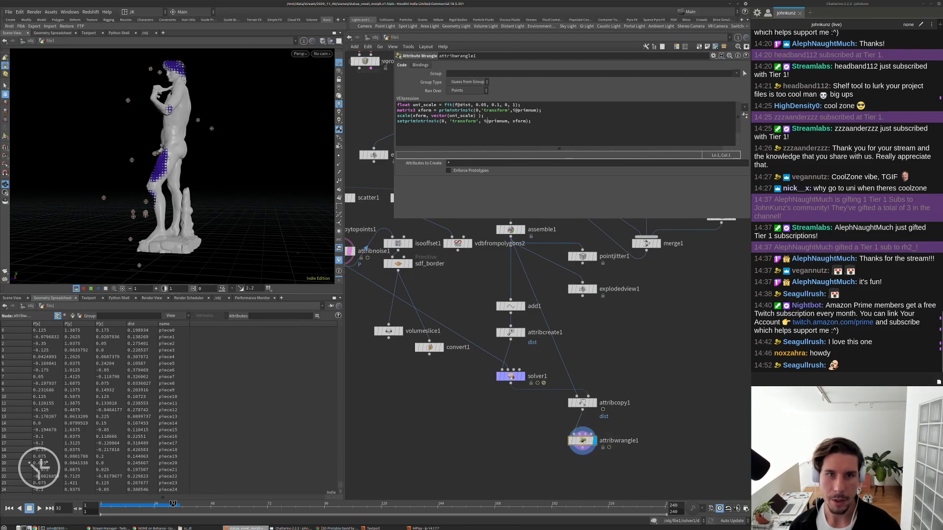
left_click(484, 105)
type("1")
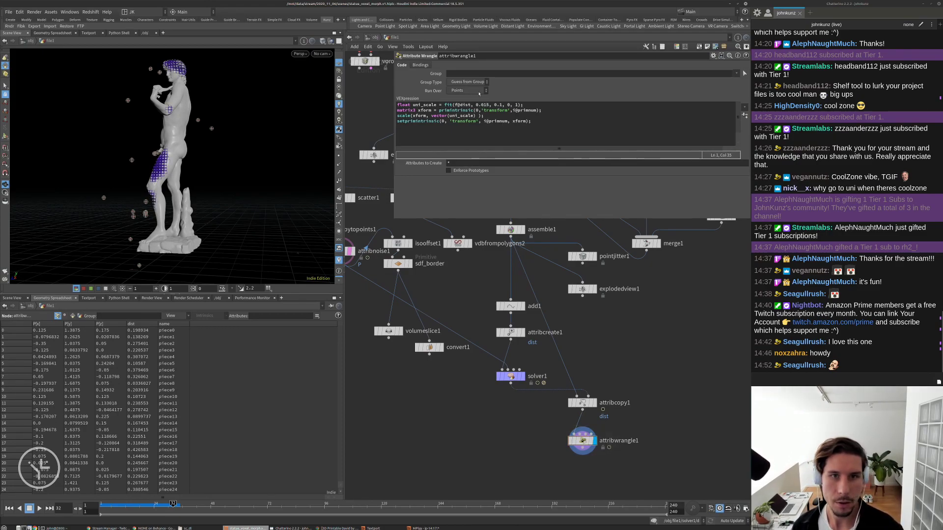
left_click(499, 104)
type("0")
key("Delete")
type("4")
left_click_drag(206, 167, 148, 169)
scroll(176, 166, "up", 6)
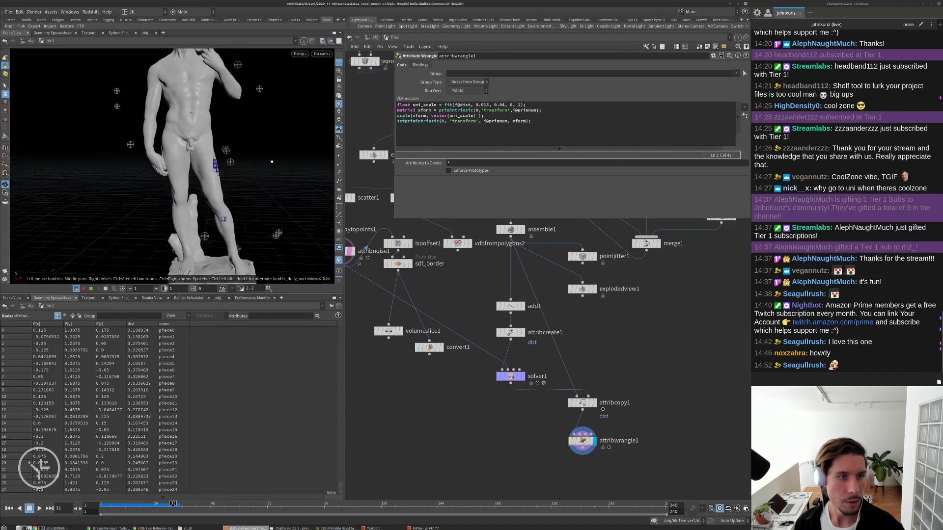
type("65")
key("ctrl+Return")
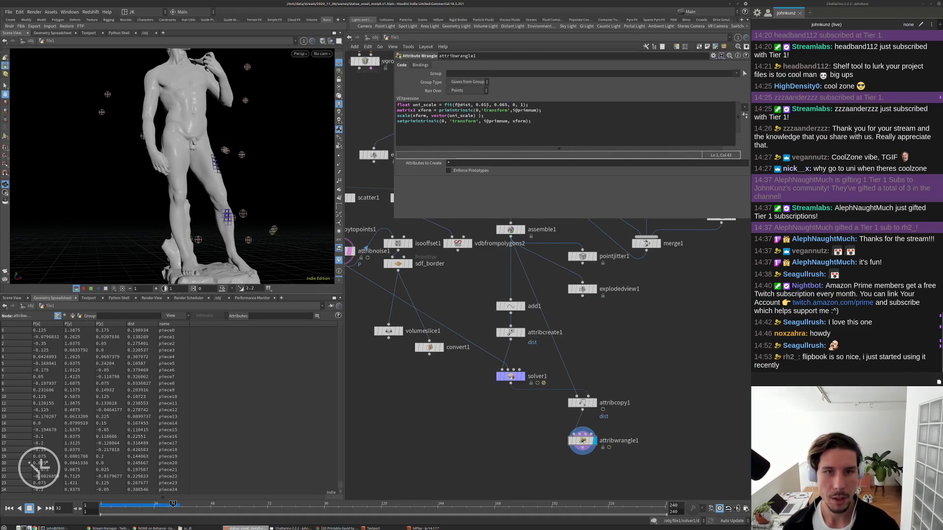
Lower the fit function's source minimum to 0.01 and further to 0.0025, checking the effect on the statue.
left_click(488, 106)
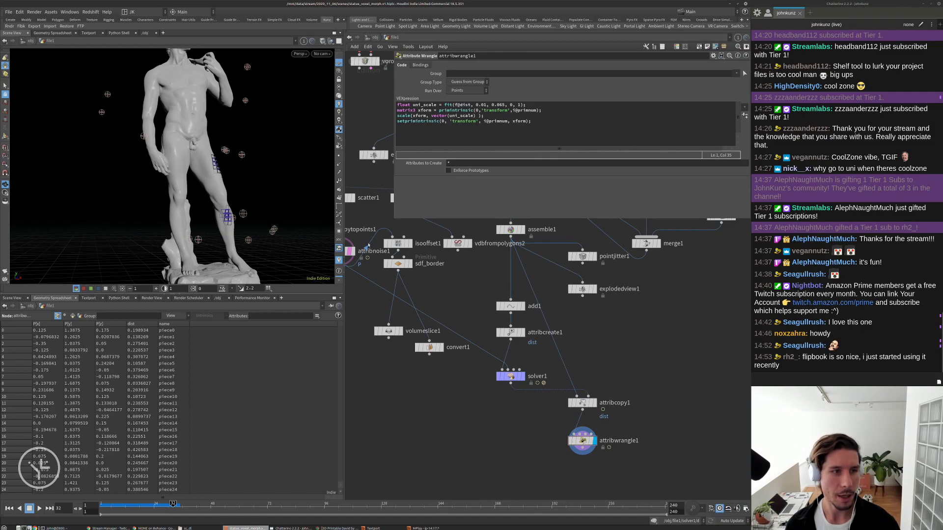
left_click_drag(250, 175, 255, 150)
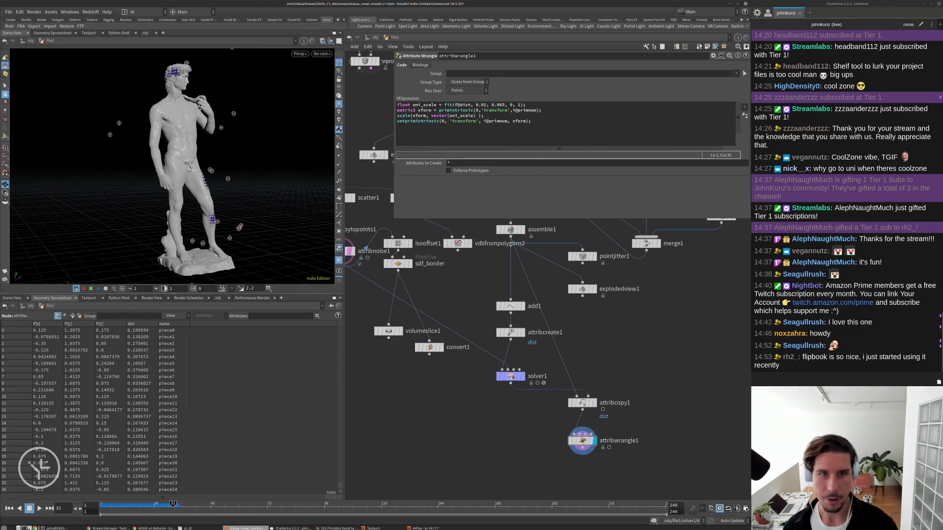
left_click(484, 105)
type("0")
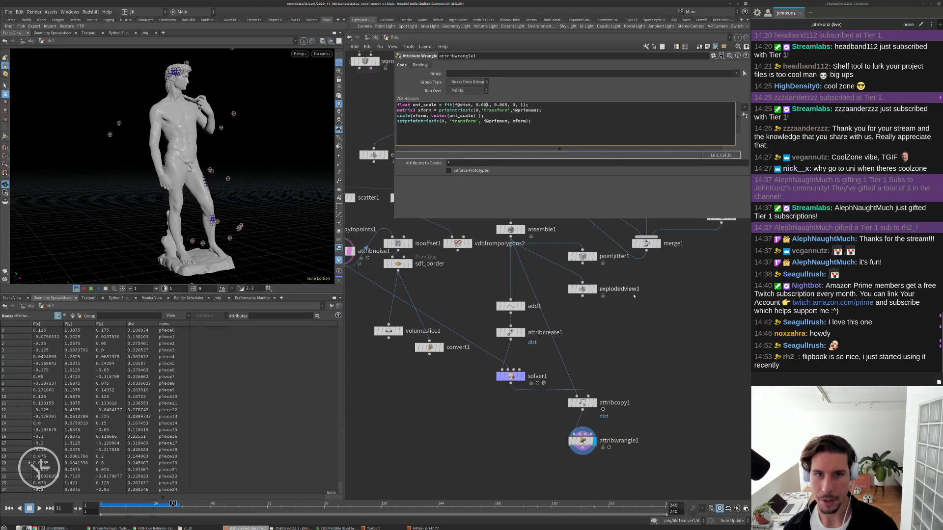
key("Delete")
type("25")
scroll(251, 157, "up", 6)
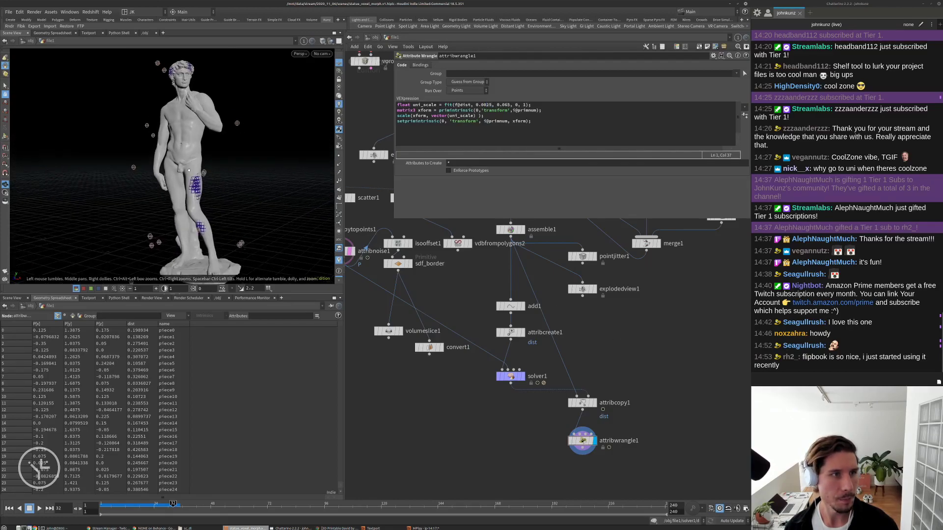
left_click_drag(242, 136, 275, 140)
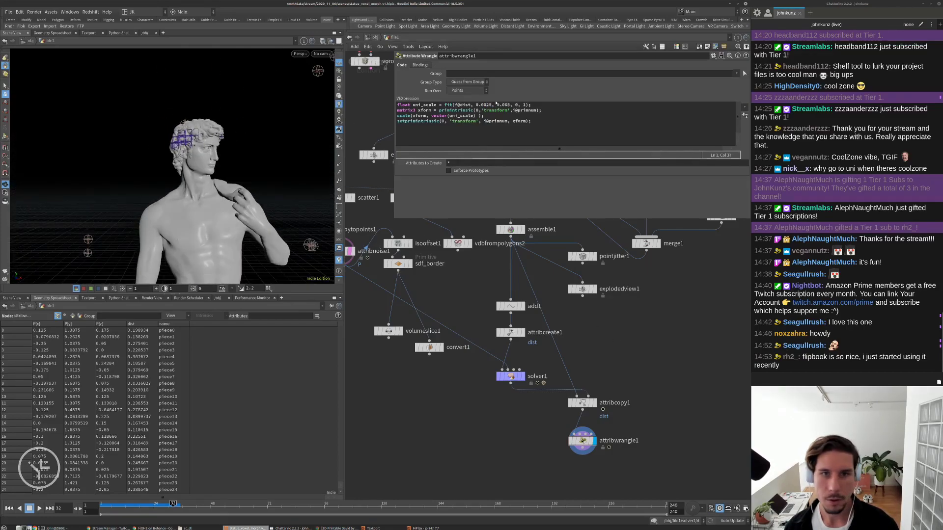
Try 0.025 and 0.075 as the fit function's source maximum and set its source minimum to 0.015.
left_click(504, 105)
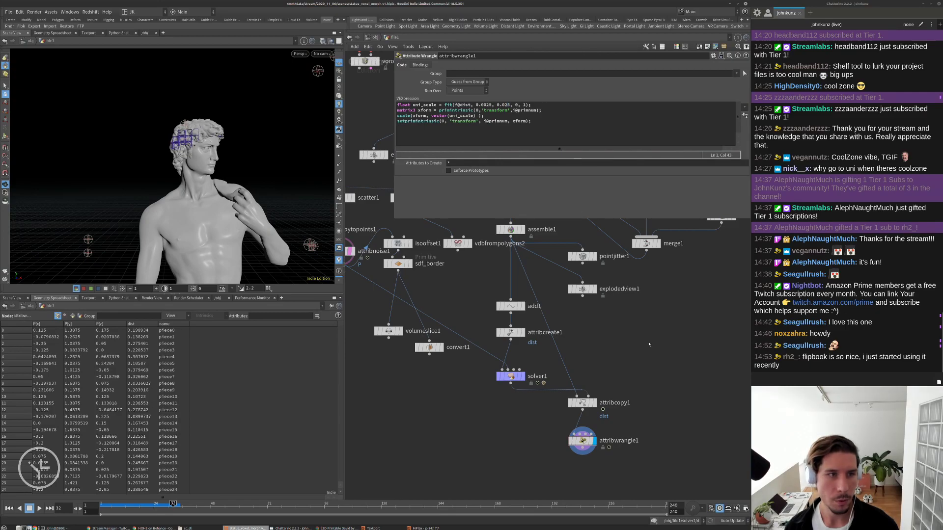
left_click_drag(228, 184, 265, 187)
left_click(505, 105)
left_click(505, 105)
type("7")
left_click_drag(489, 105, 487, 105)
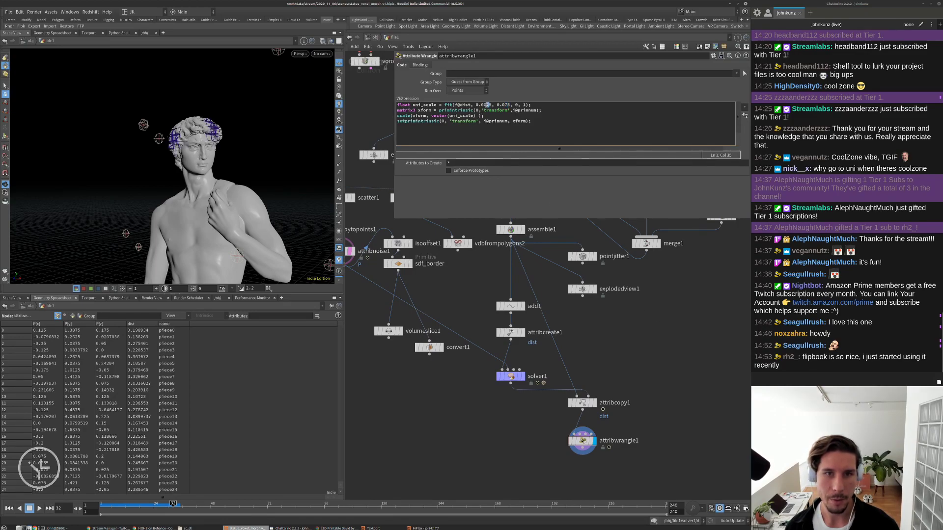
type("1")
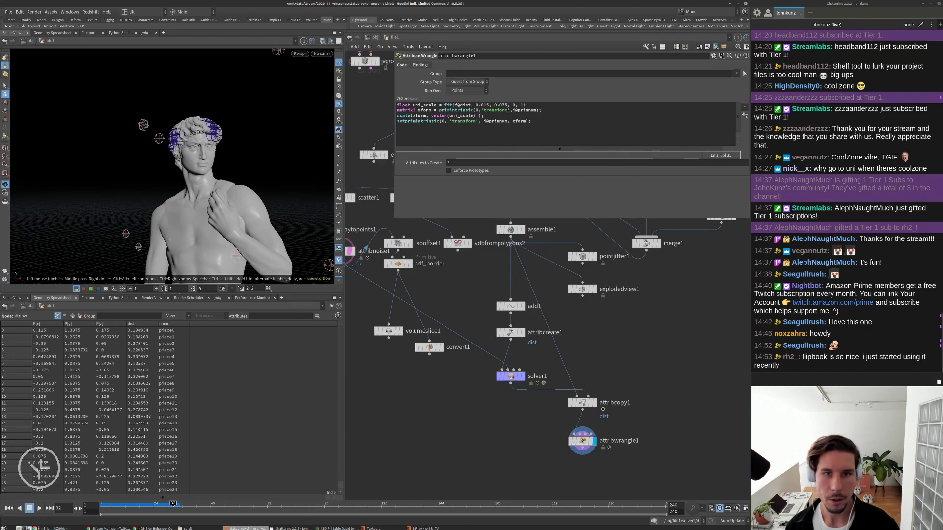
Raise the fit function's source maximum to 0.175 and check the pieces on the head.
left_click(502, 105)
type("1")
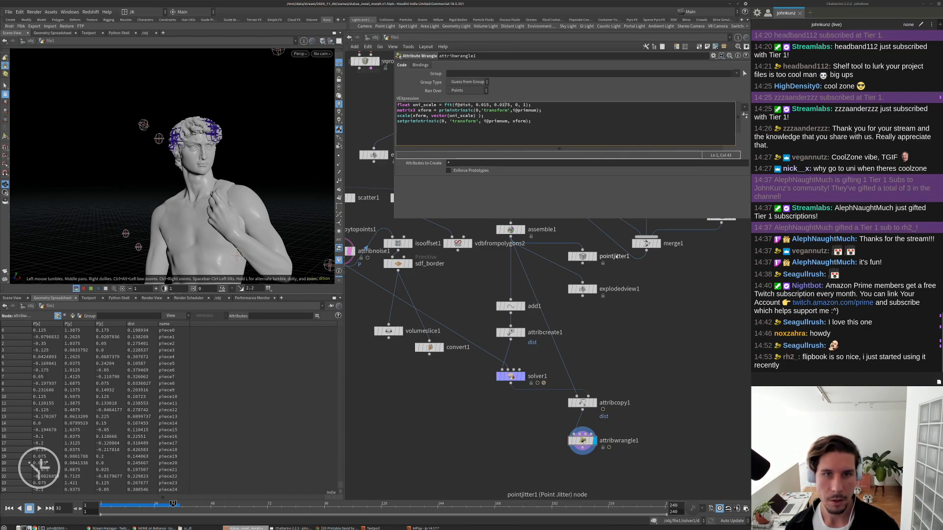
key("BackSpace")
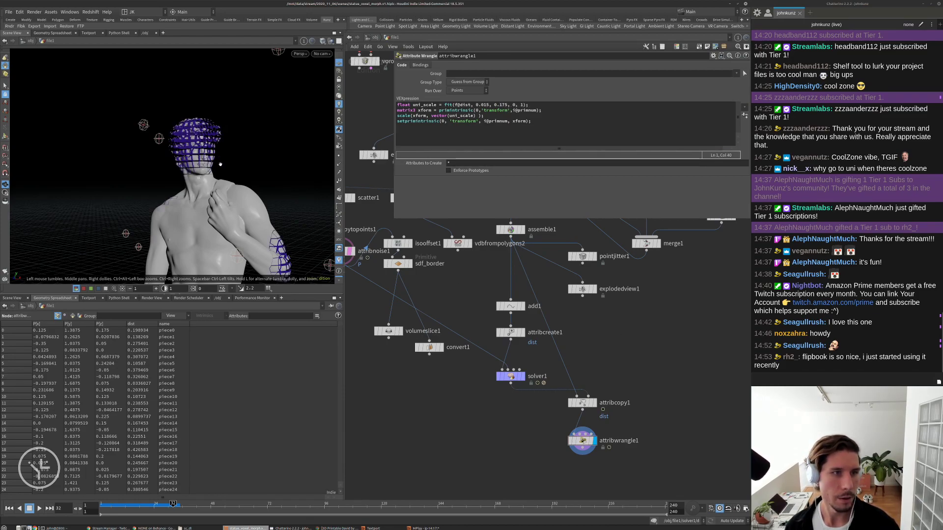
left_click_drag(198, 176, 187, 177)
Set the fit function's source range in attribwrangle1 to 0.05 and 0.1.
left_click(484, 105)
key("BackSpace")
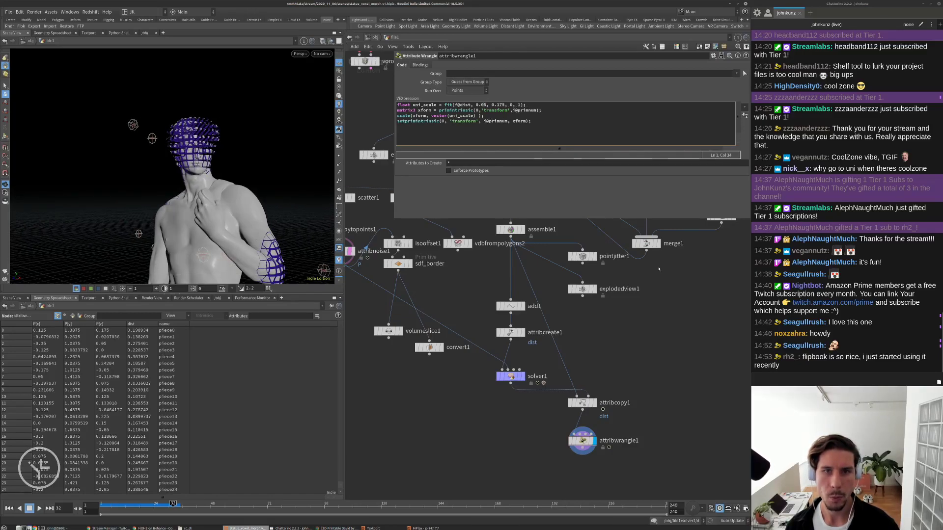
left_click(502, 105)
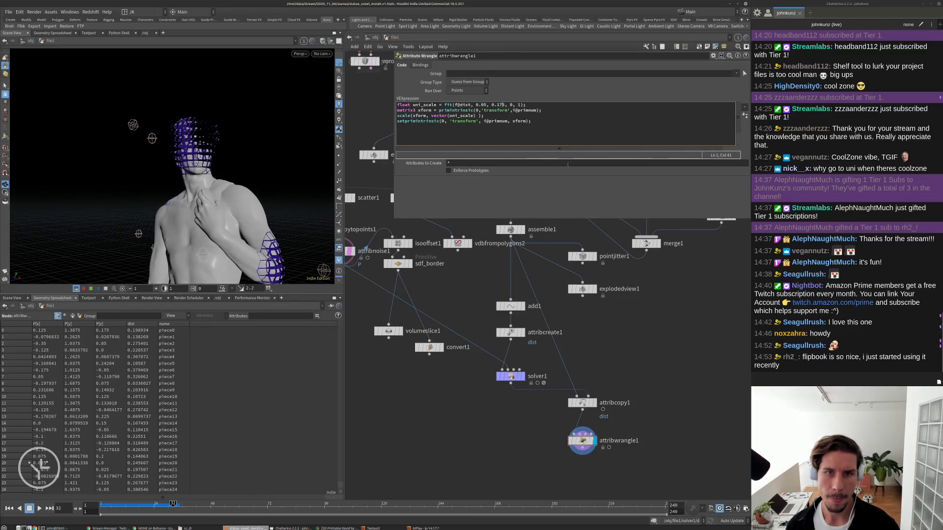
key("BackSpace")
key("BackSpace")
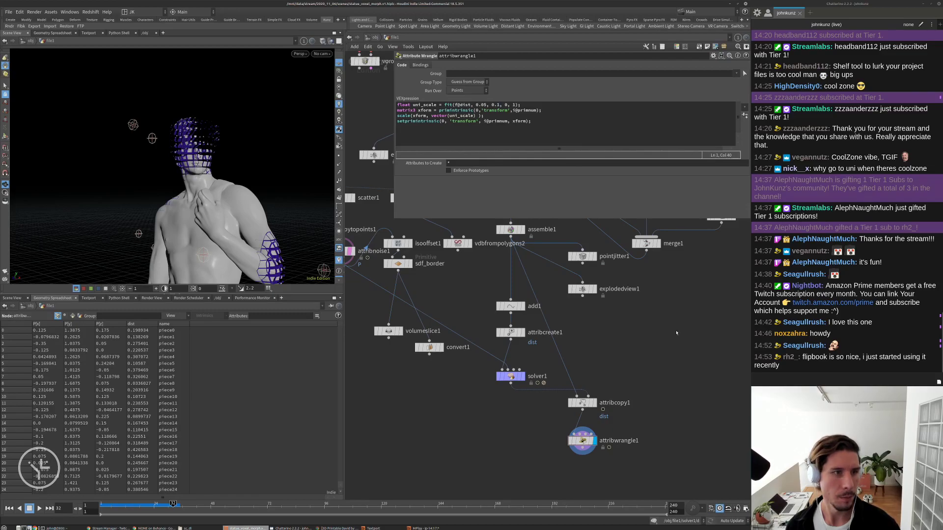
Frame the whole statue in the viewport and start a flipbook render of frames 1 to 240.
right_click_drag(236, 196, 211, 211)
middle_click_drag(211, 211, 218, 147)
left_click_drag(218, 148, 289, 176)
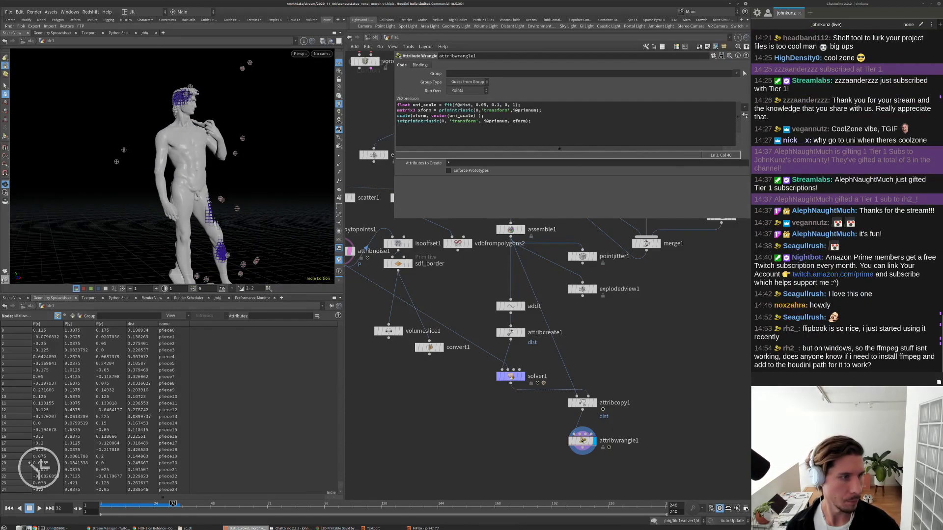
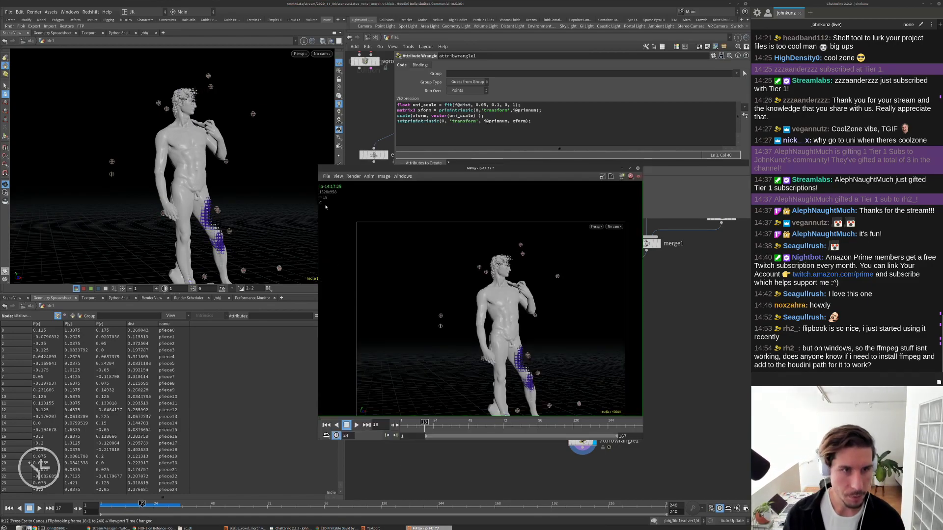
Inspect MPlay's options for saving the flipbook as an image sequence, including the available file formats, without saving.
left_click(326, 176)
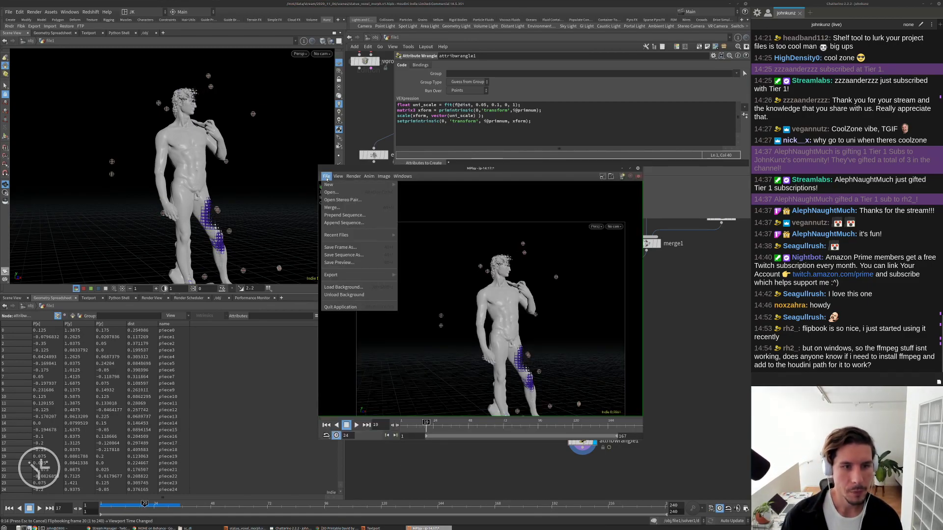
left_click(339, 255)
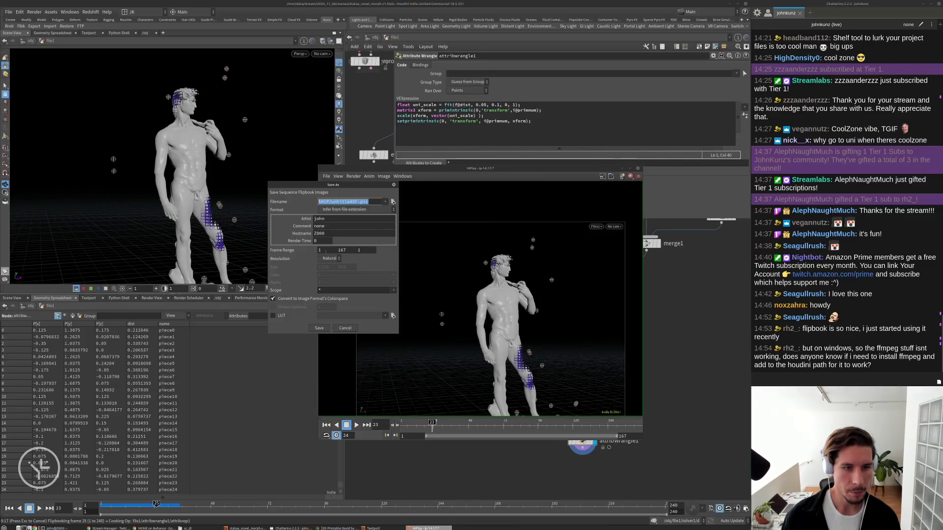
left_click(394, 185)
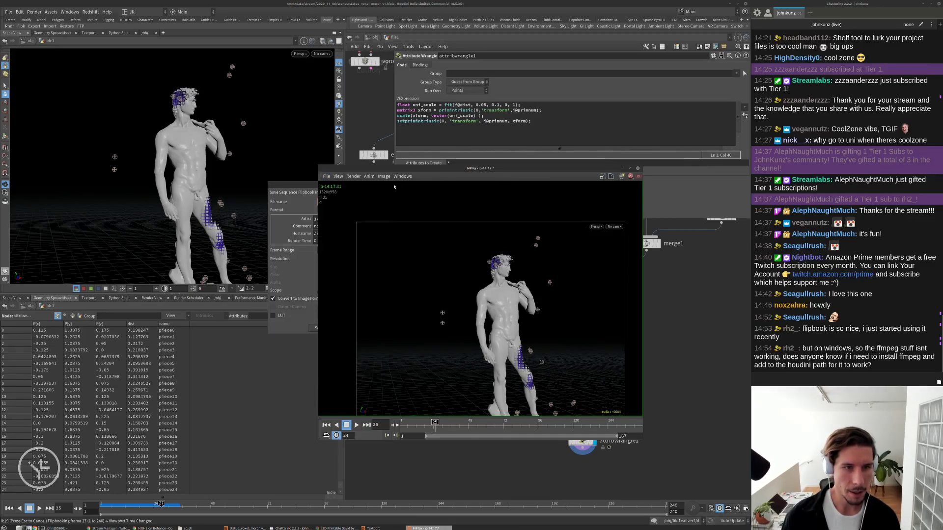
left_click(326, 176)
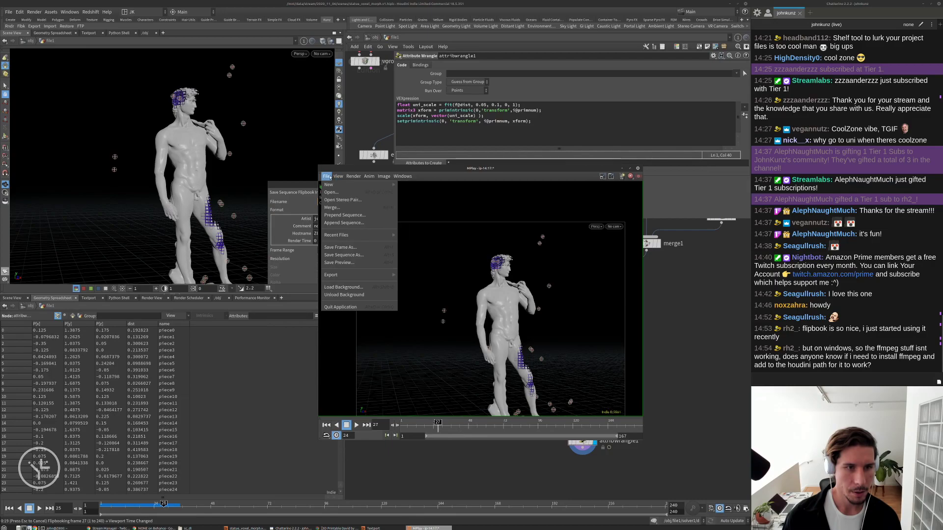
left_click(345, 255)
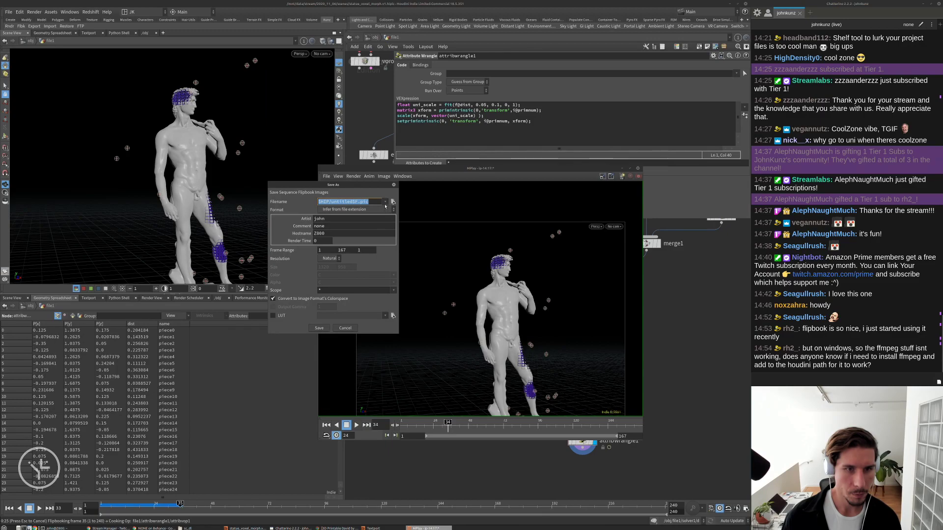
left_click(385, 210)
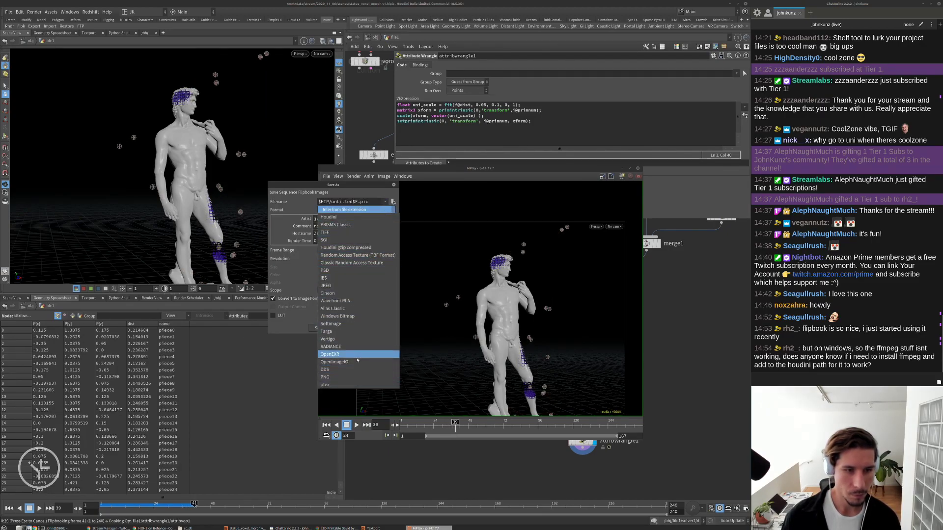
left_click(393, 186)
left_click(393, 185)
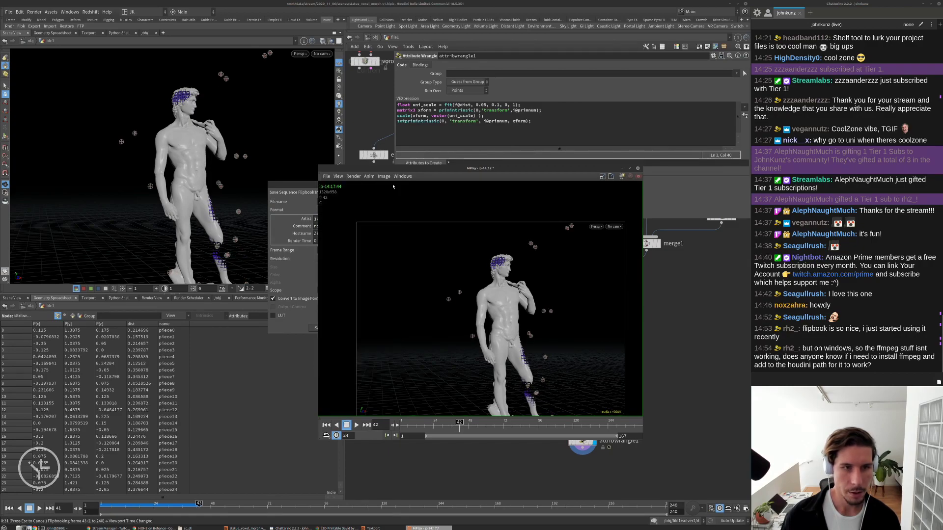
Look for preview-saving and export options for the flipbook in MPlay, leaving without exporting.
left_click(326, 176)
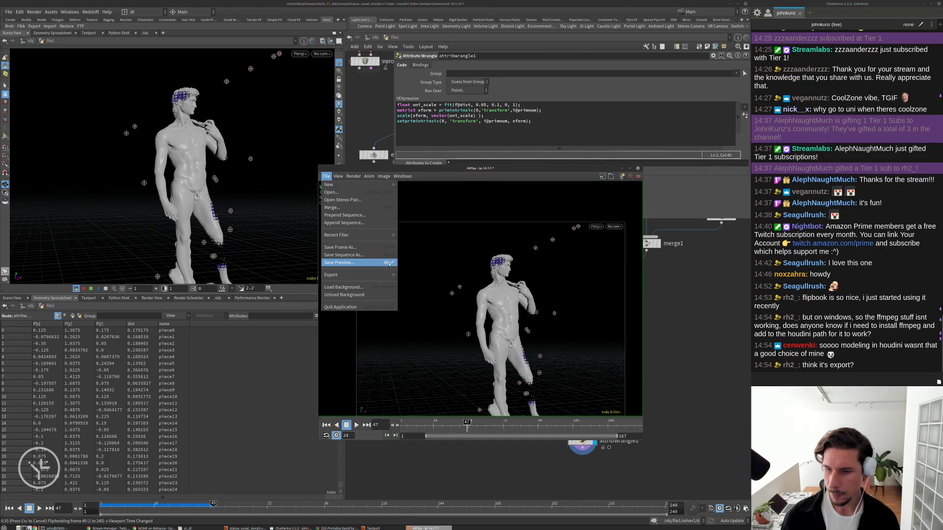
left_click(327, 177)
left_click(327, 177)
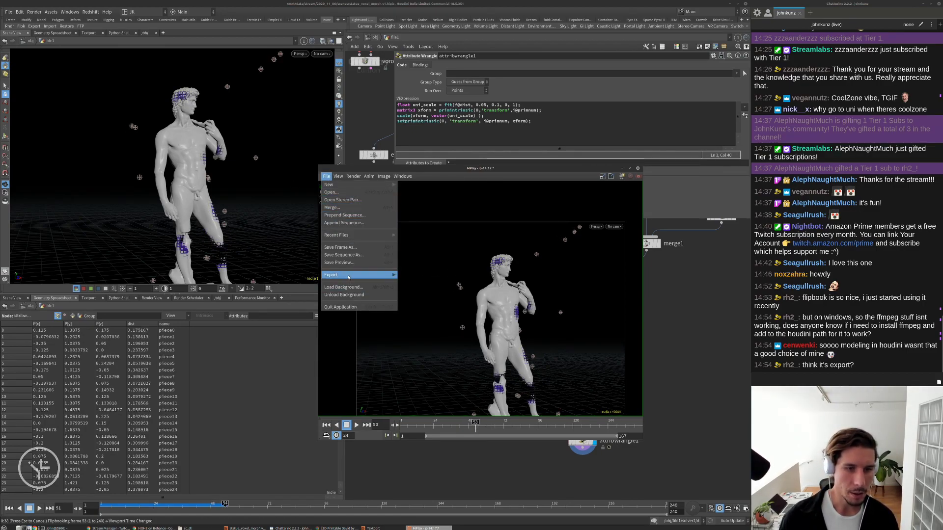
mouse_move(339, 275)
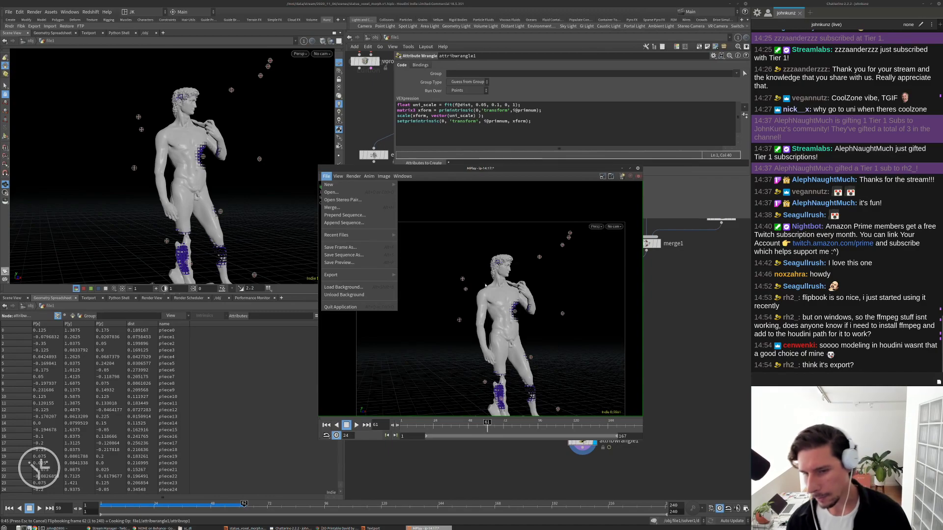
left_click(457, 301)
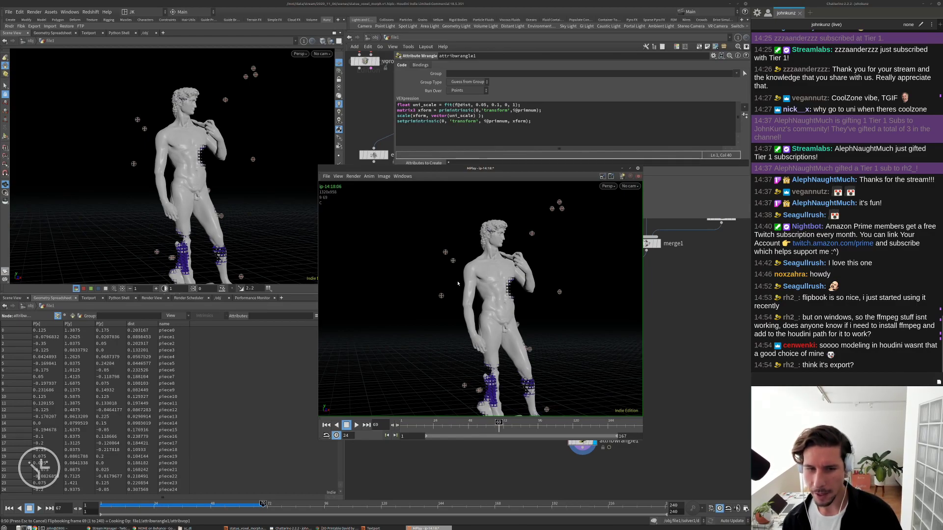
Play back the flipbook in MPlay, compare it with the earlier flipbook, and stop the running render.
scroll(457, 285, "up", 3)
scroll(458, 284, "down", 3)
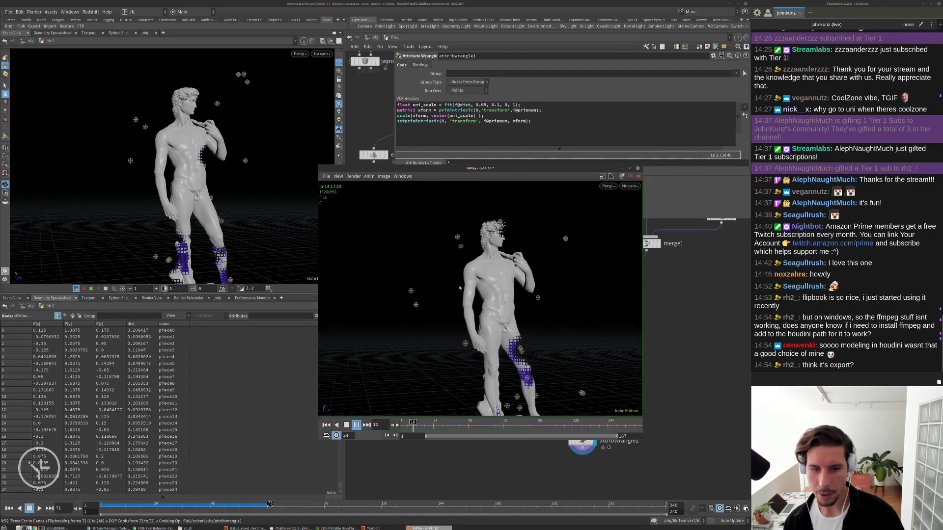
key("Up")
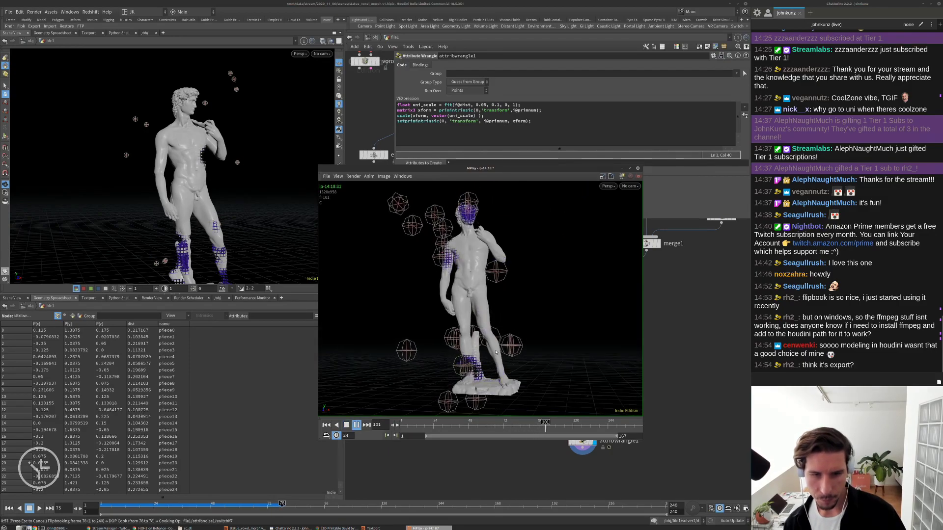
key("Up")
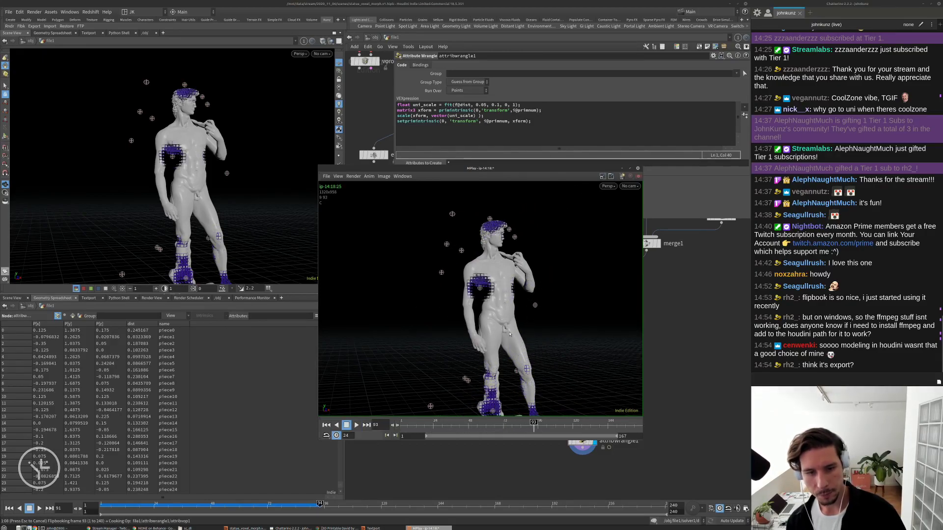
left_click(679, 355)
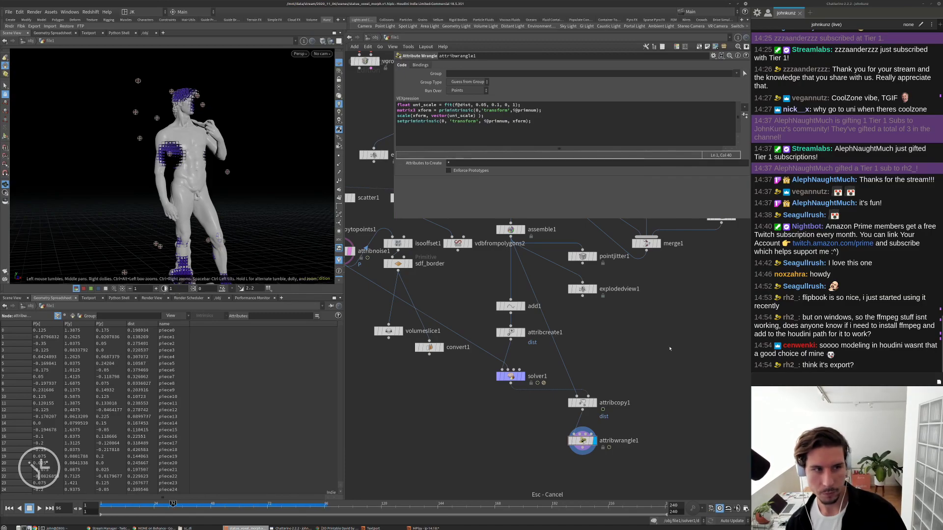
key("h")
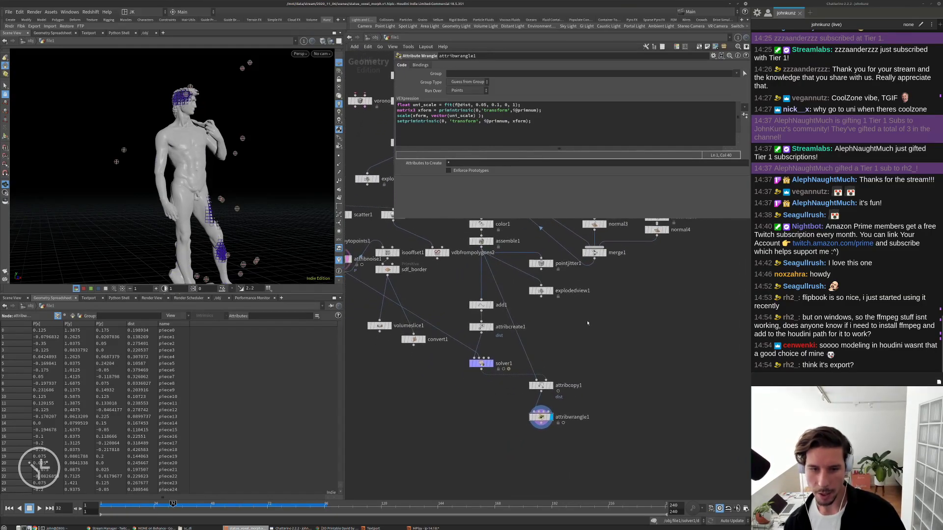
Open the Render Flipbook settings and review the audio, gamma, antialias, motion blur and output options.
scroll(591, 340, "up", 2)
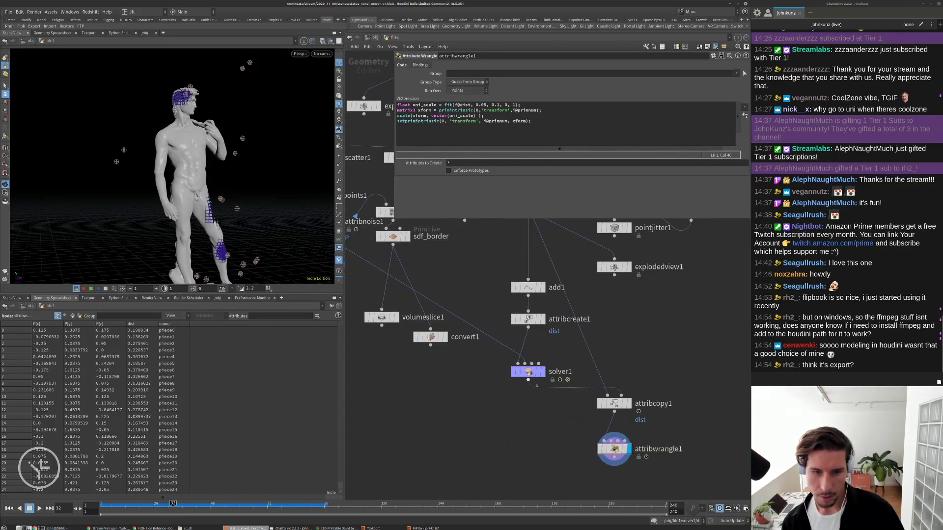
scroll(524, 363, "down", 2)
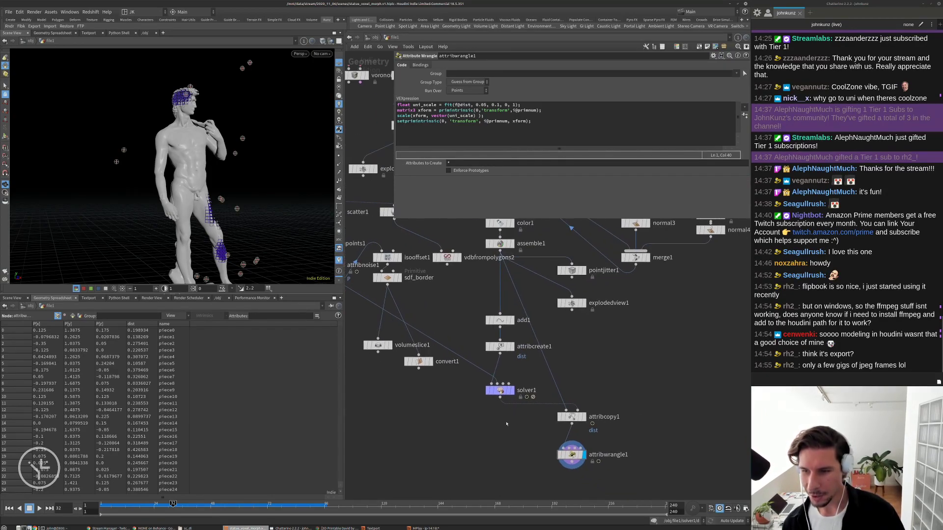
middle_click_drag(498, 427, 499, 409)
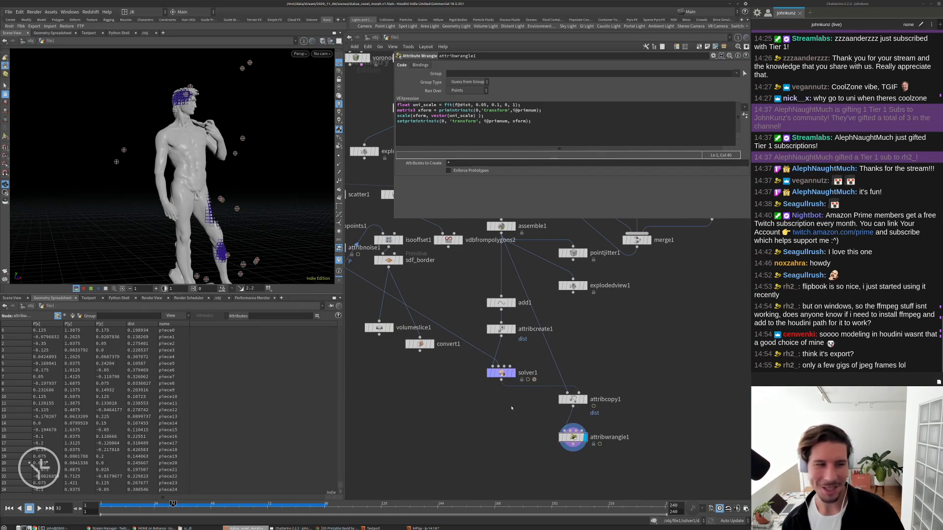
left_click(4, 272)
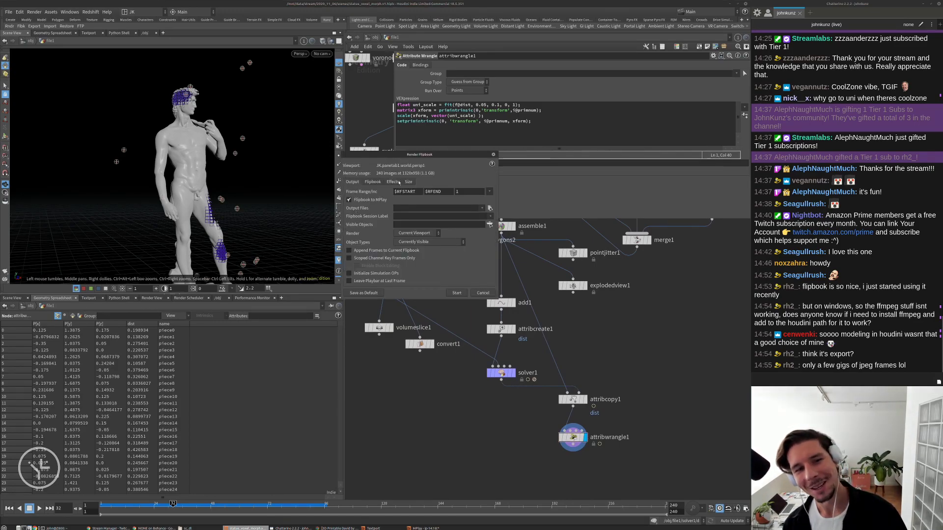
left_click(381, 183)
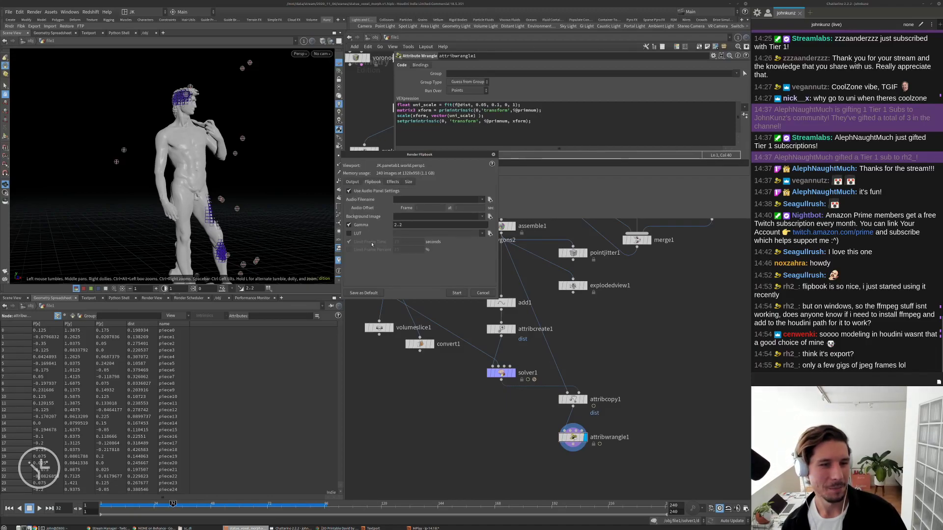
left_click(409, 182)
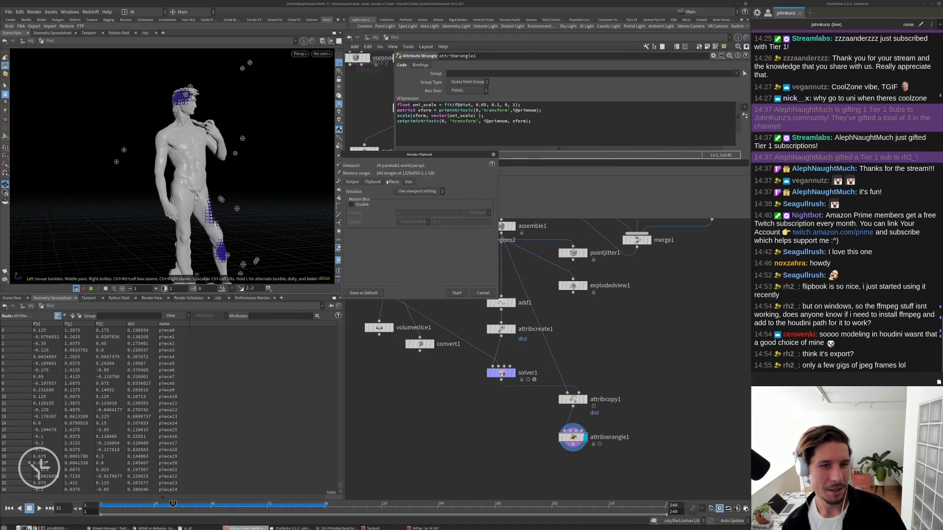
left_click(352, 182)
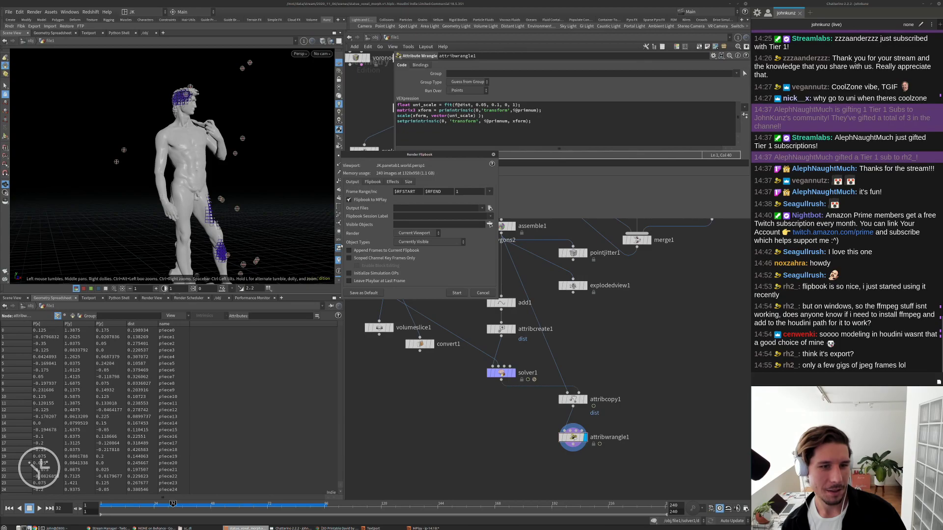
Try .jpg as the flipbook's output file name, clear it again and close the settings without rendering.
left_click(426, 208)
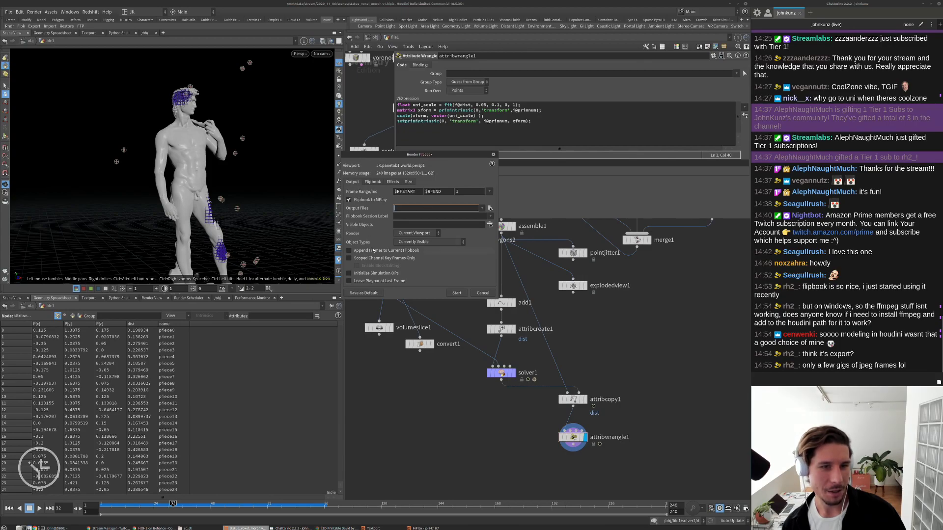
left_click(407, 223)
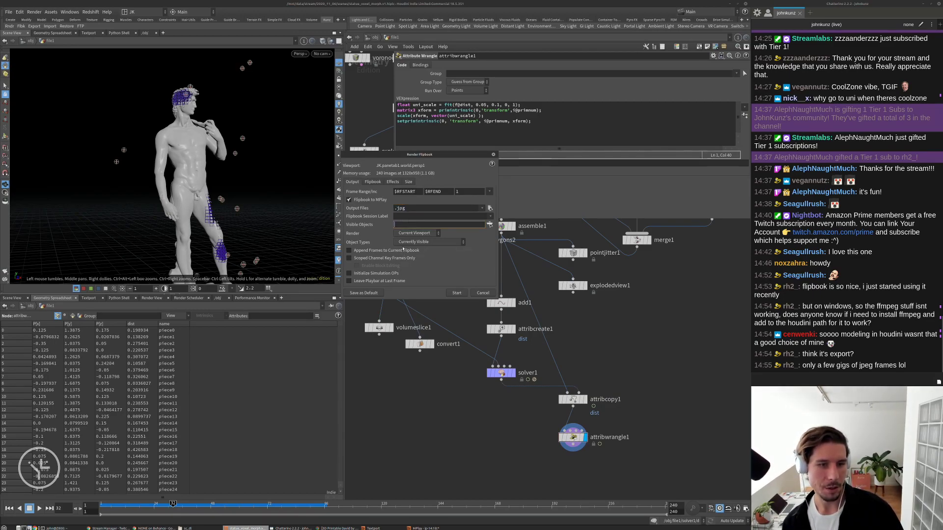
left_click(391, 182)
left_click(408, 183)
left_click(352, 182)
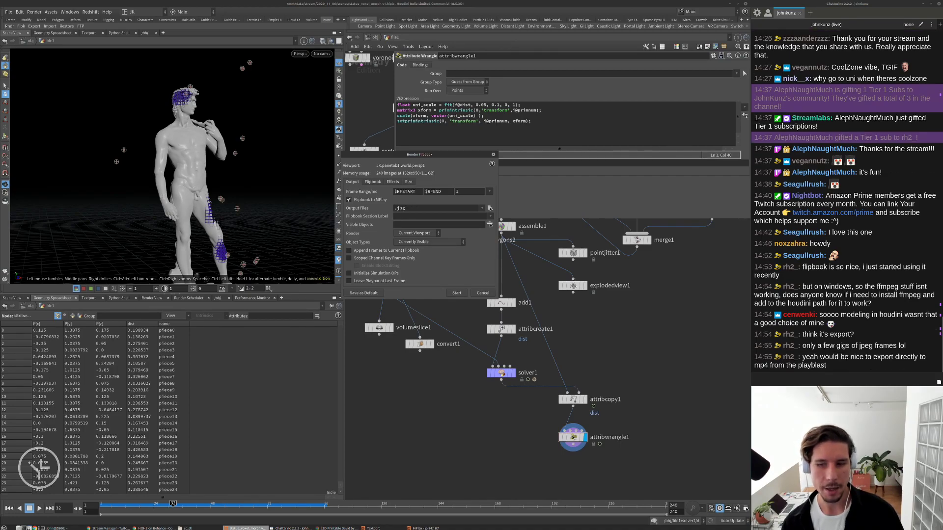
double_click(410, 207)
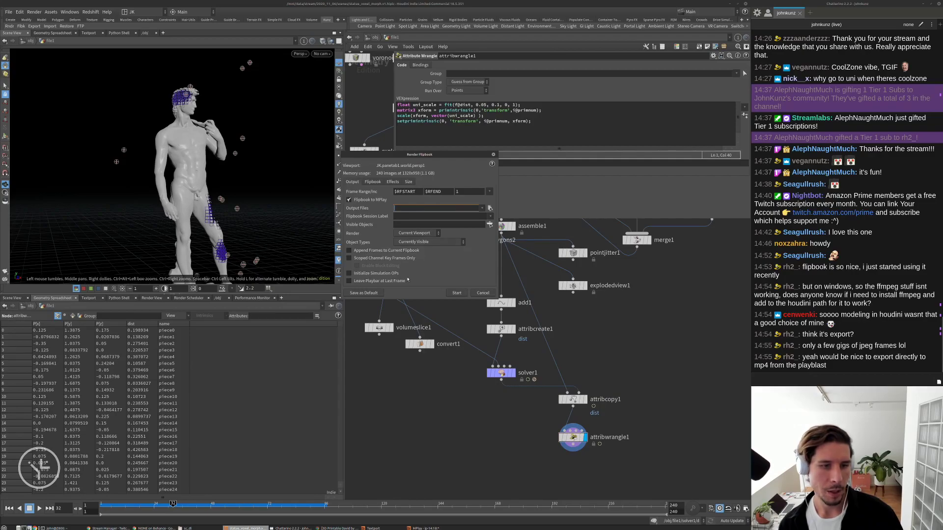
left_click(493, 156)
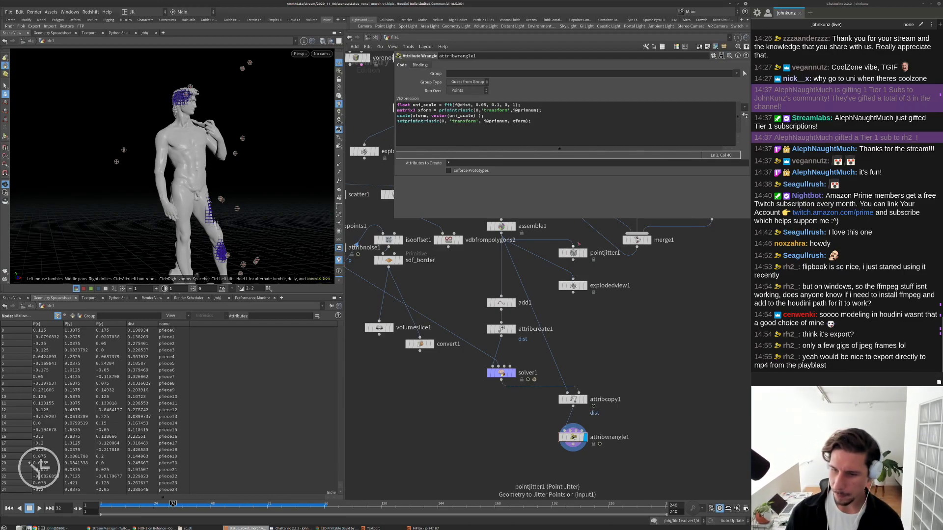
Open the flbk shelf tool's editor to check its settings, and close it without changes.
middle_click_drag(684, 334, 674, 364)
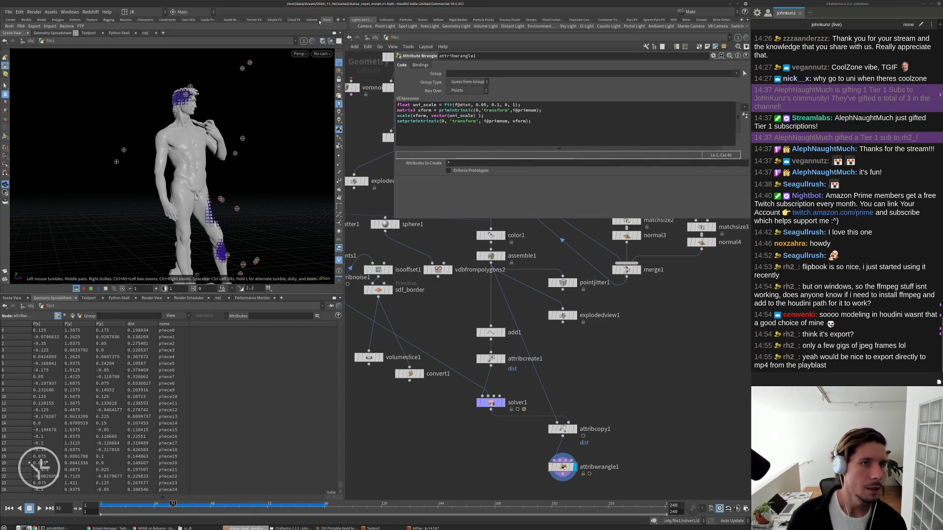
right_click(23, 26)
left_click(34, 39)
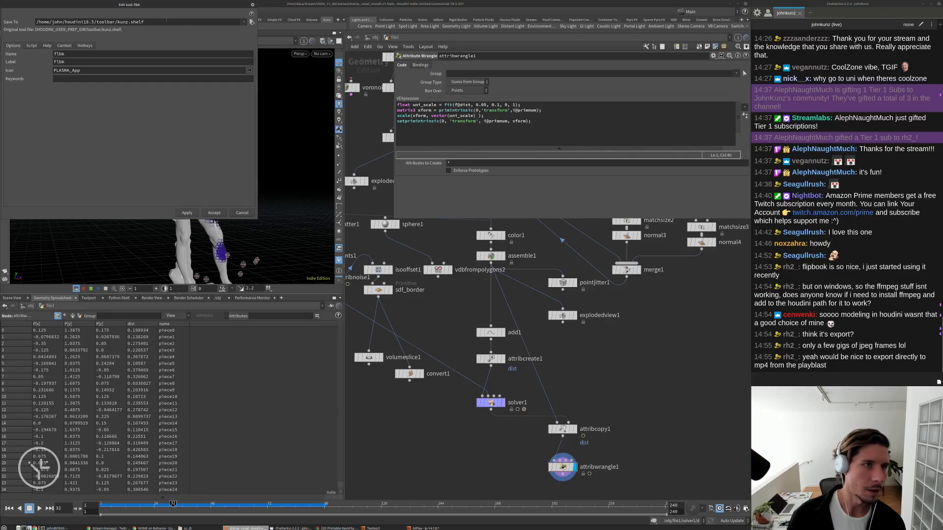
left_click(253, 5)
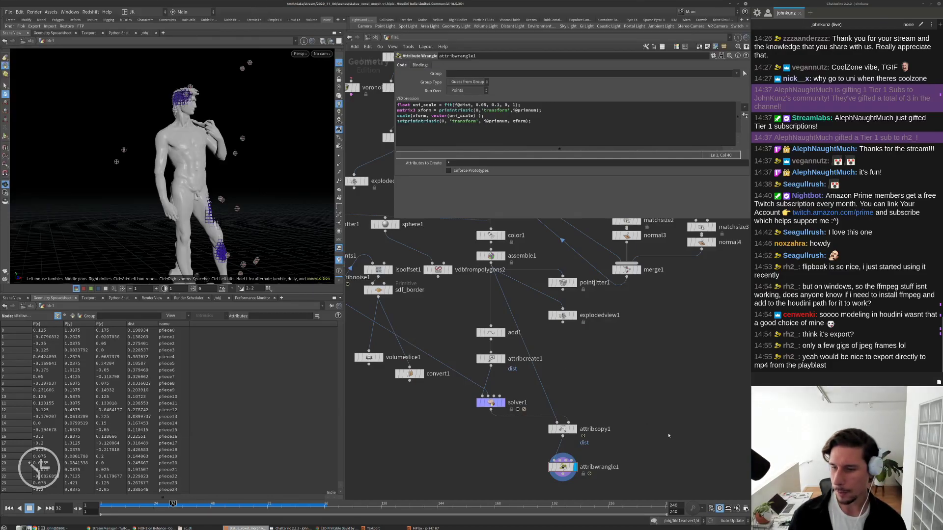
middle_click_drag(634, 410, 623, 397)
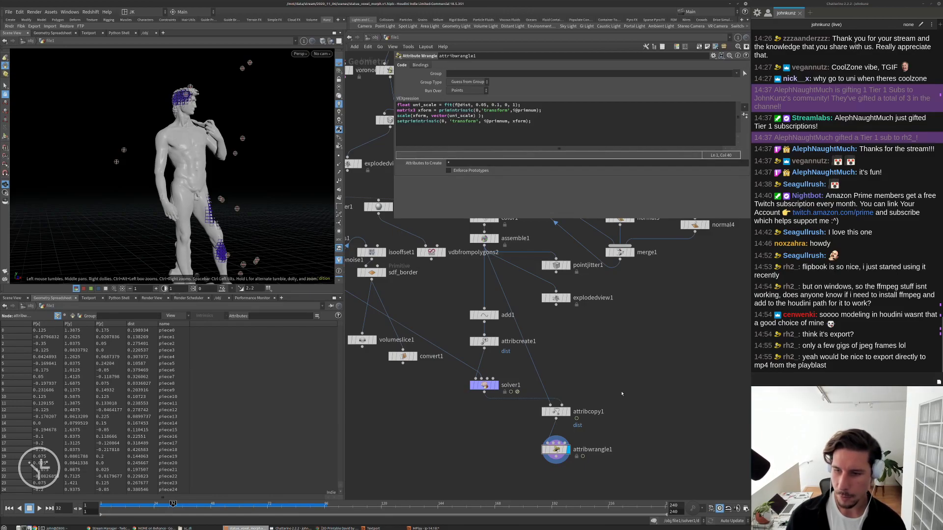
middle_click_drag(678, 420, 633, 380)
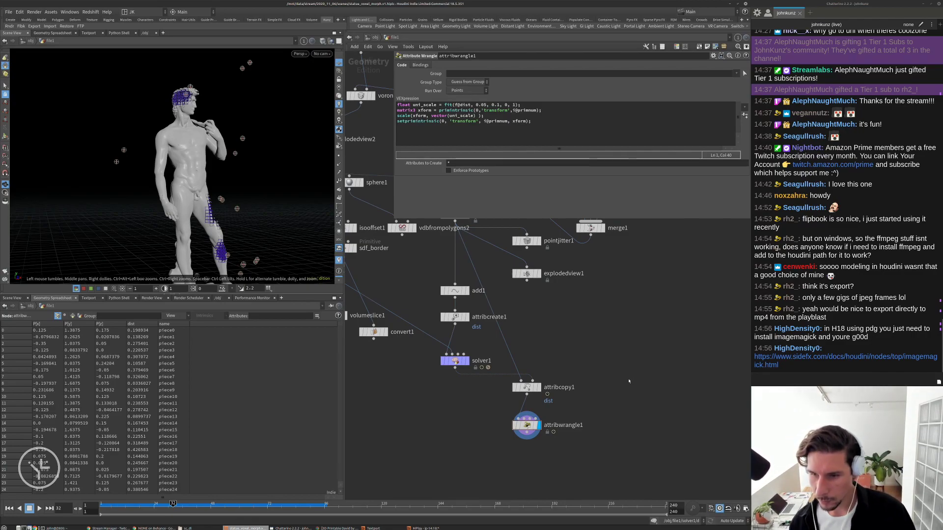
Inside solver1, set the per-frame amount added to f@dist in the wrangle's min() expression to 0.00075.
middle_click_drag(631, 385, 614, 352)
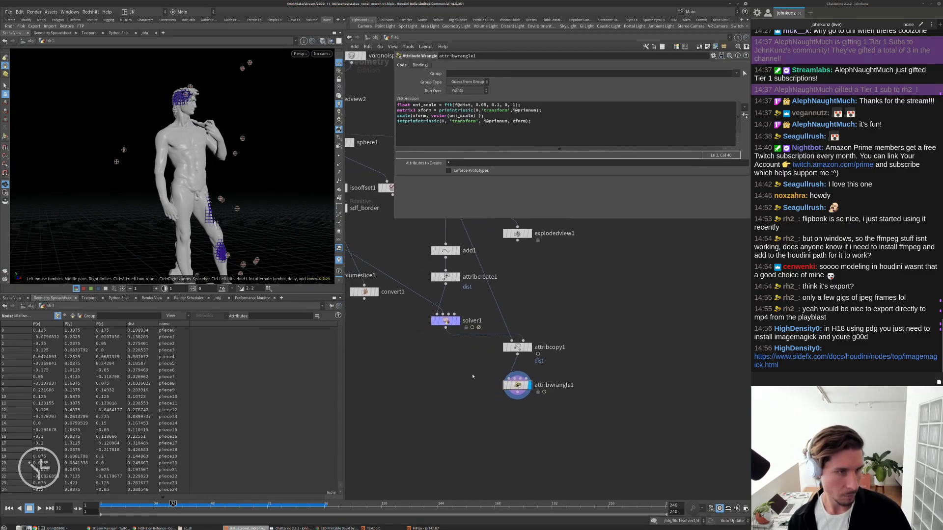
left_click_drag(250, 188, 177, 176)
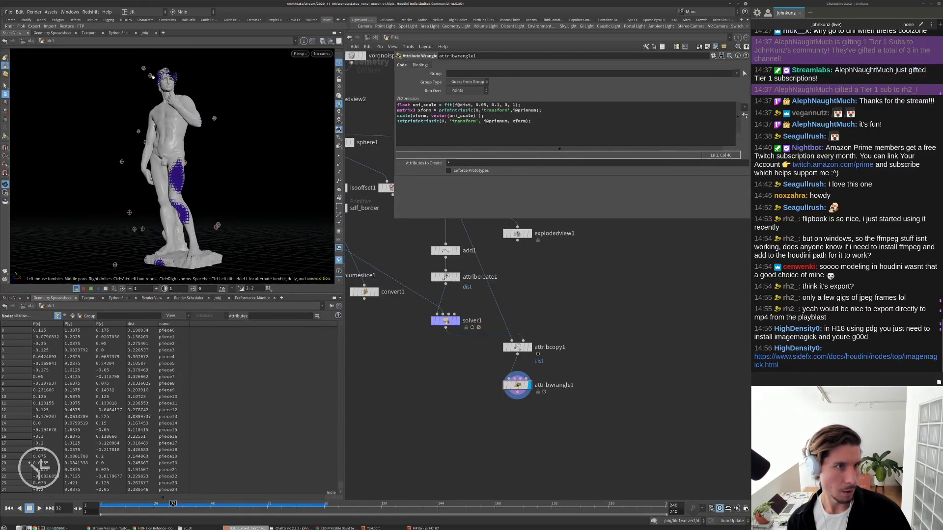
middle_click_drag(523, 333, 563, 320)
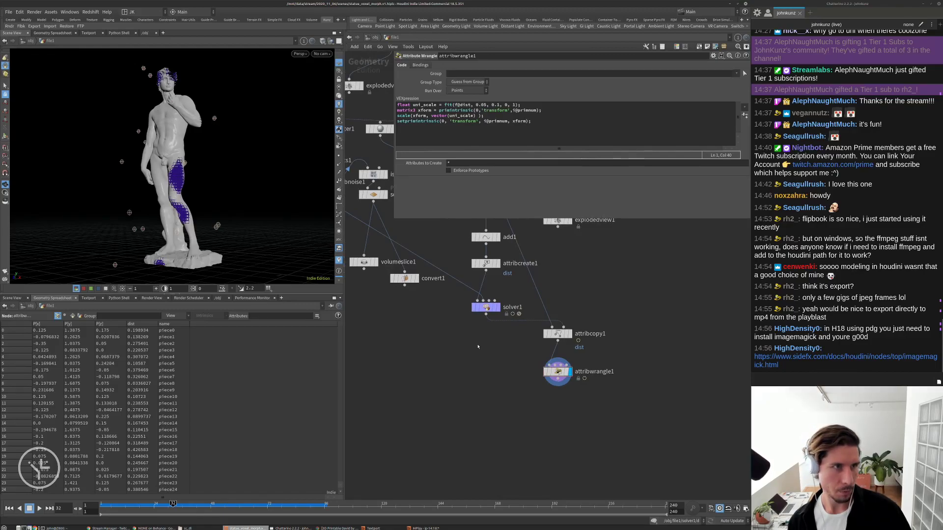
middle_click_drag(477, 345, 483, 370)
double_click(504, 333)
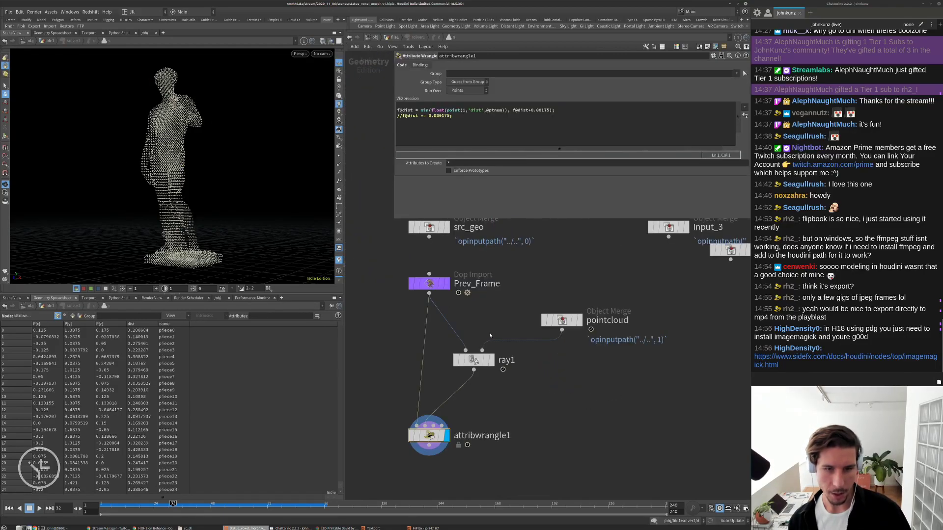
left_click(543, 110)
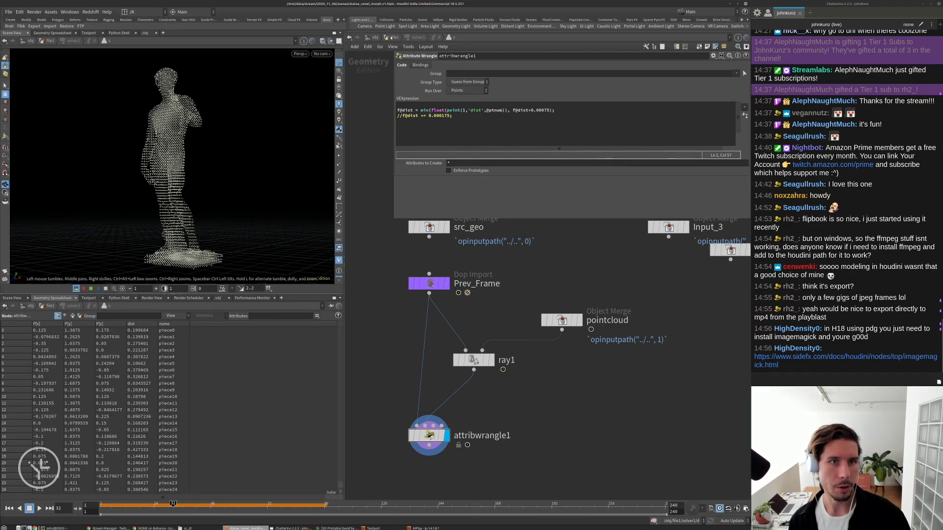
Return to the parent geometry network and display attribwrangle1 to inspect the scaled statue pieces.
left_click(391, 38)
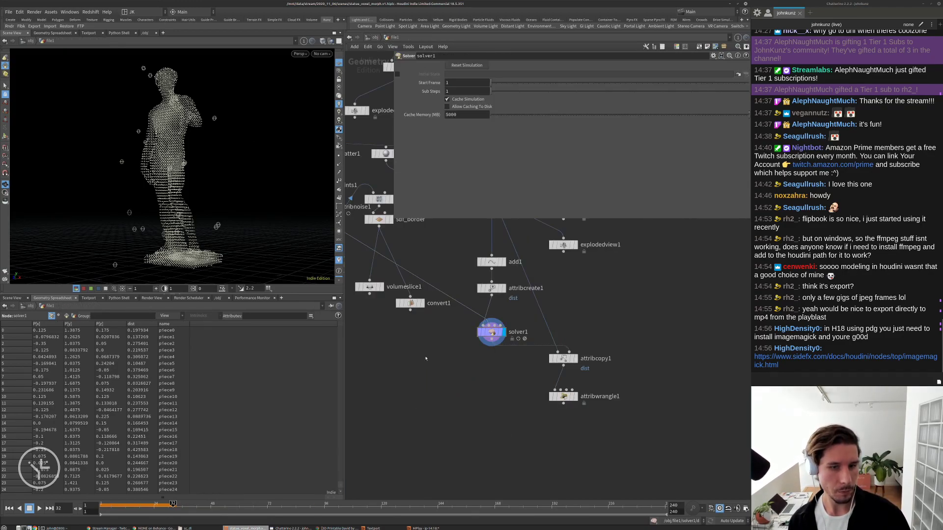
left_click(574, 359)
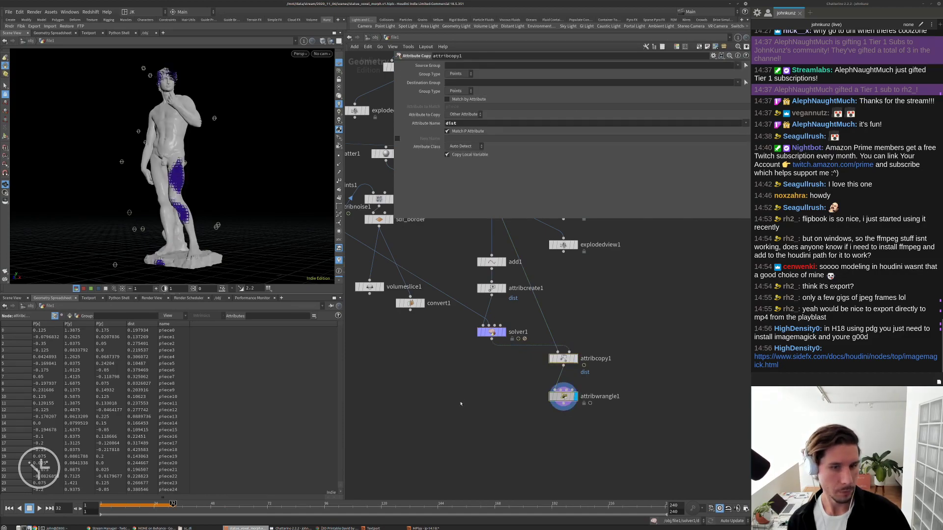
left_click(564, 396)
scroll(343, 270, "up", 2)
left_click_drag(199, 173, 147, 165)
Raise scatter1's forced total point count to 121 and inspect the denser points around the statue.
scroll(464, 357, "down", 5)
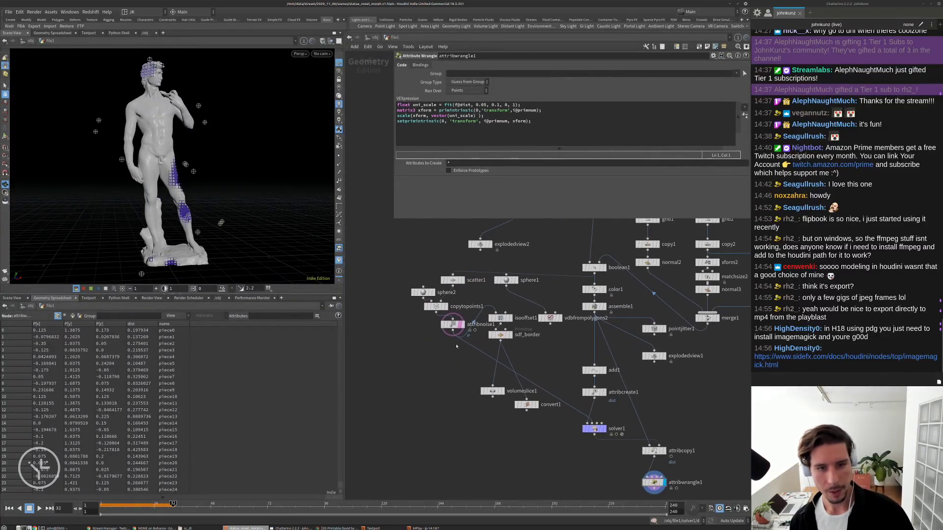
scroll(432, 280, "up", 2)
left_click(463, 280)
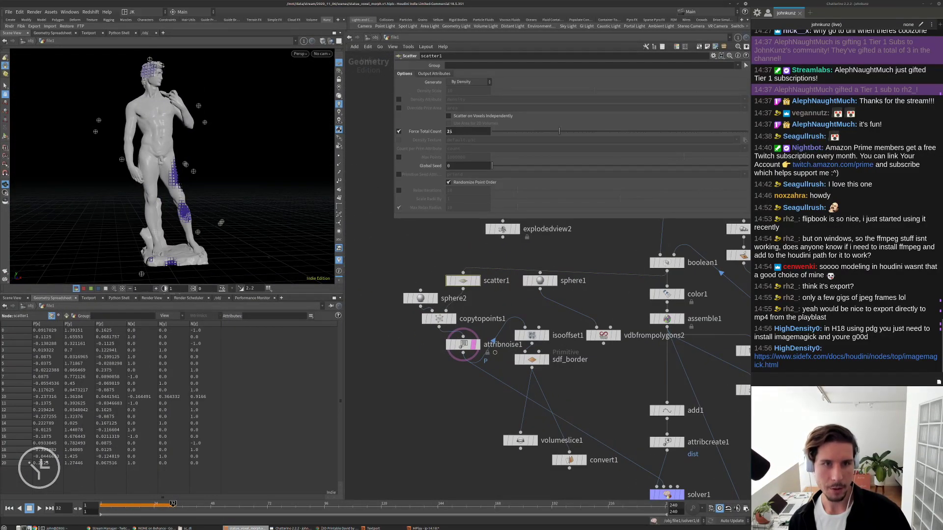
left_click(448, 131)
type("1")
key("Return")
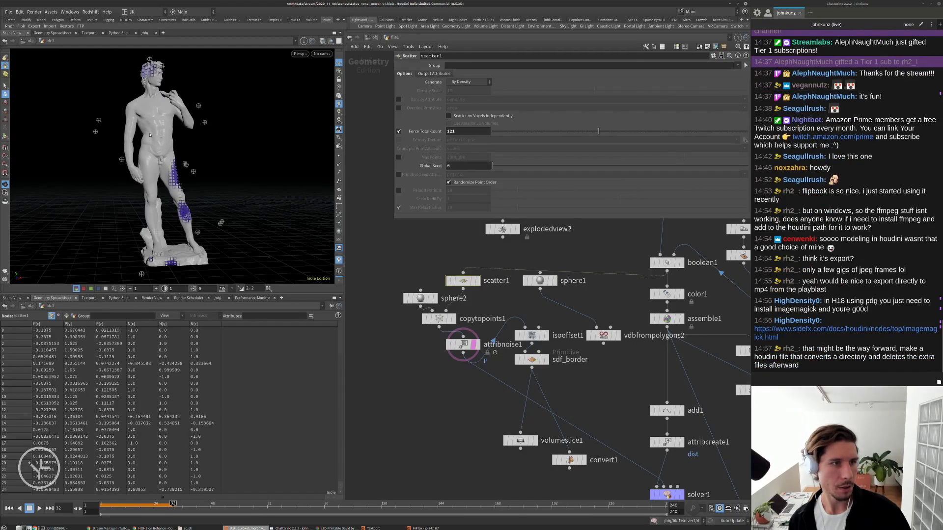
mouse_move(211, 134)
left_mouse_down()
mouse_move(147, 140)
mouse_move(206, 141)
left_mouse_up()
middle_click_drag(544, 311, 353, 92)
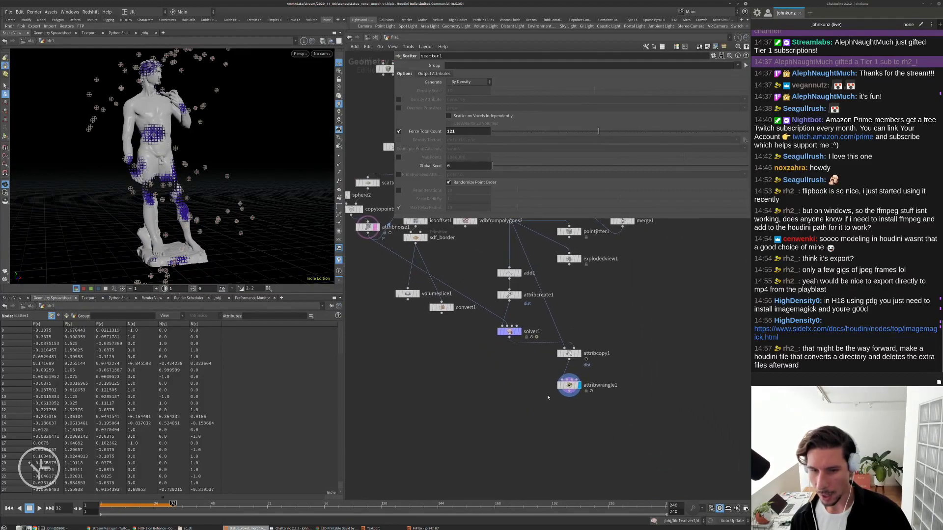
Inspect the statue without the point overlay, try templating scatter1 and put the template overlay back on attribnoise1.
left_click(578, 381)
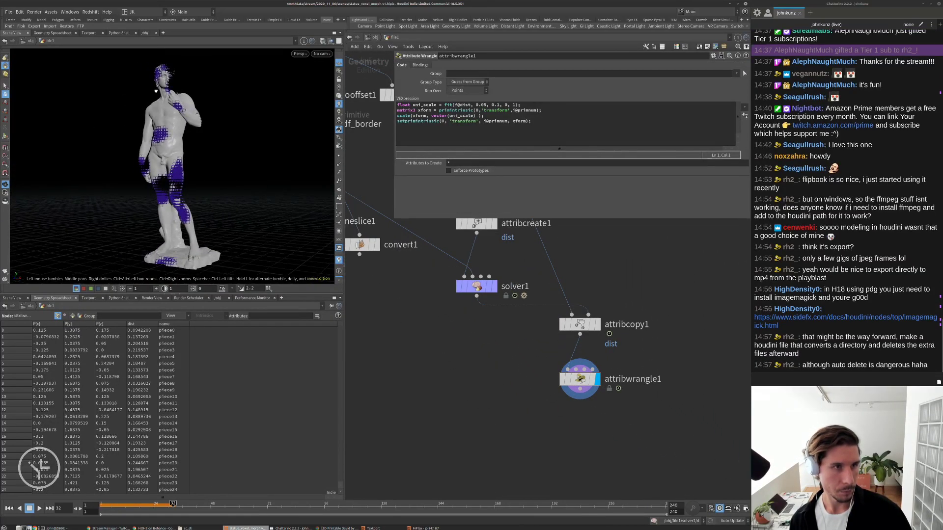
key("h")
scroll(429, 300, "up", 3)
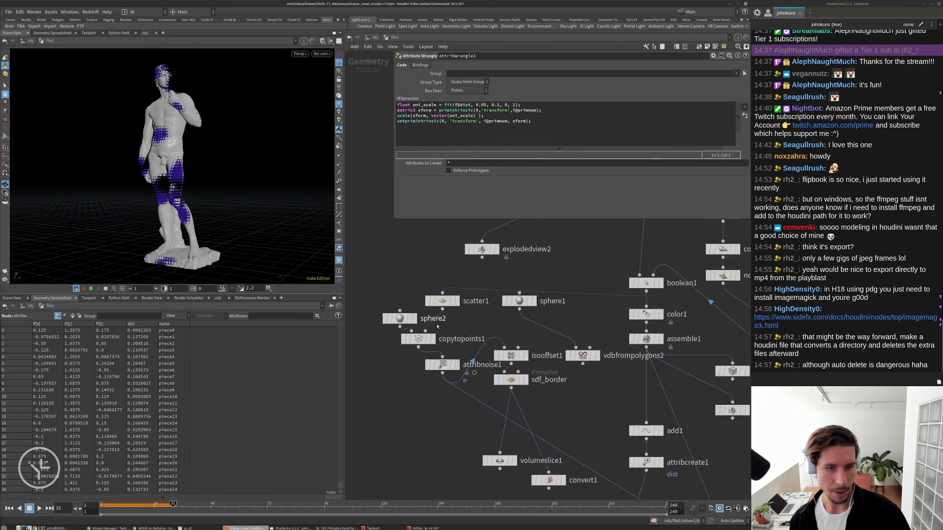
left_click(452, 302)
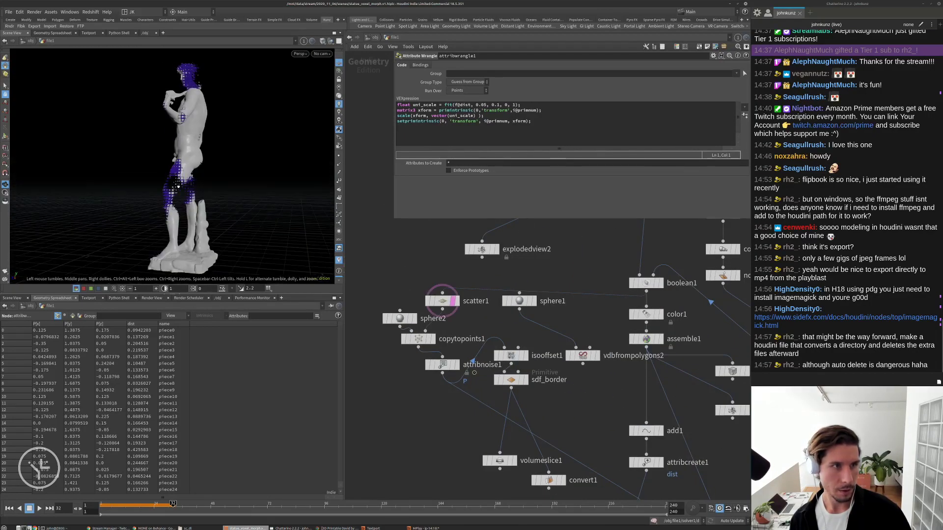
left_click(458, 365)
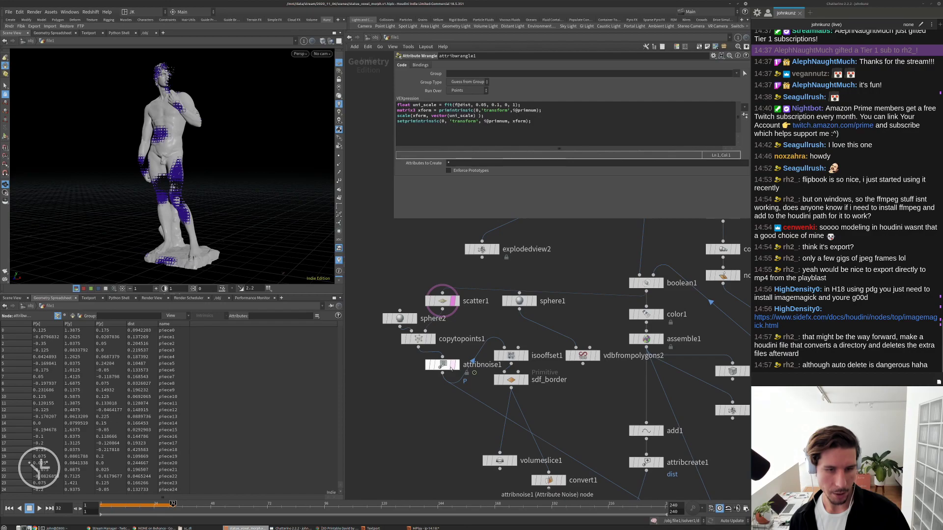
Set sphere2's uniform scale to 0.01 so the marker spheres copied onto the points are smaller.
left_click(405, 299)
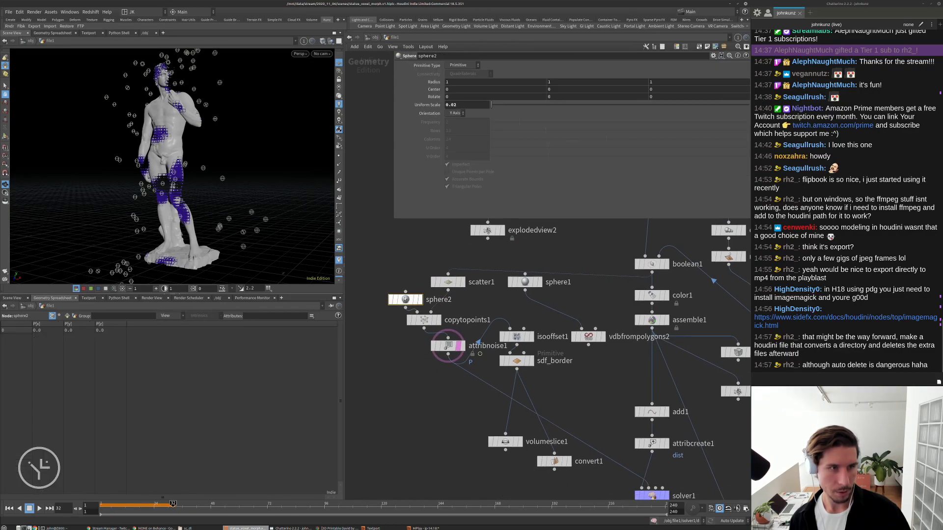
double_click(451, 104)
type("0.01")
key("Return")
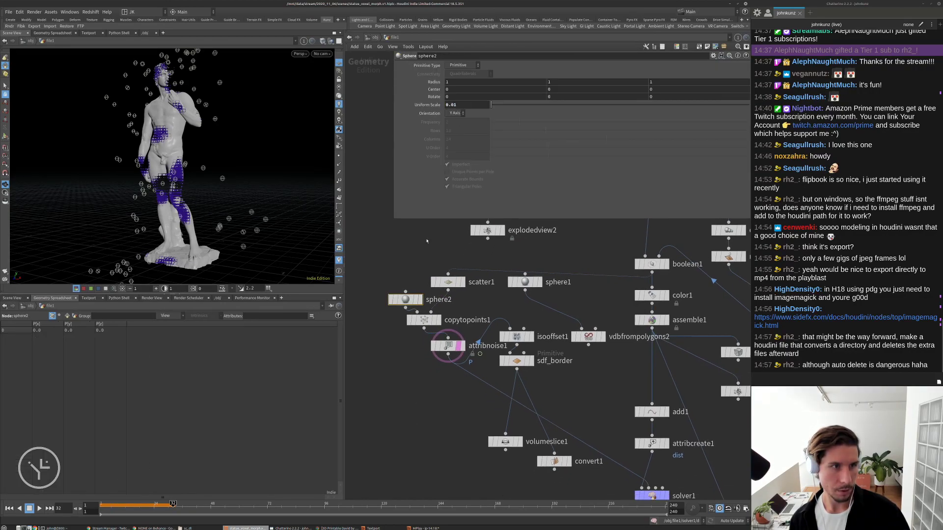
left_click_drag(213, 154, 204, 172)
scroll(548, 355, "down", 4)
scroll(609, 432, "up", 3)
In attribwrangle1, try 0.175 as the upper input limit of the uni_scale fit, then settle on 0.125.
left_click(591, 441)
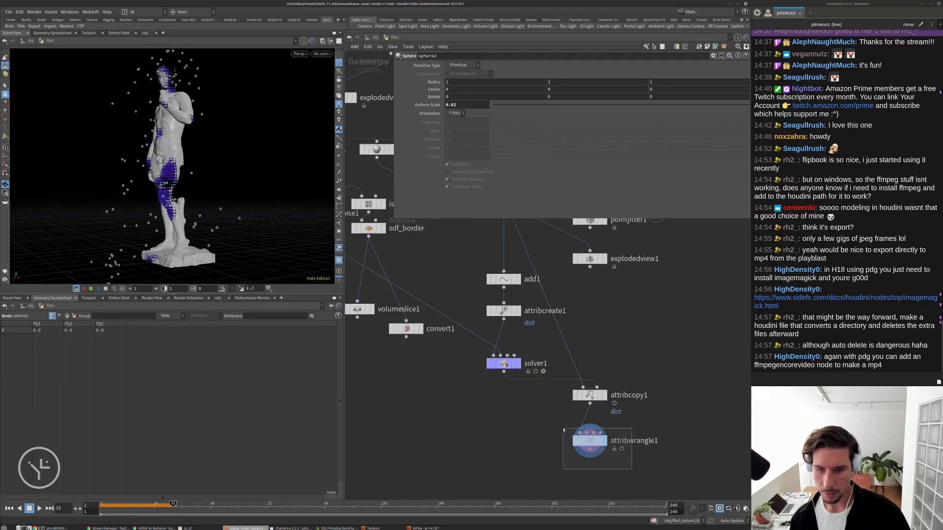
left_click(503, 105)
type("75, 0, 1);")
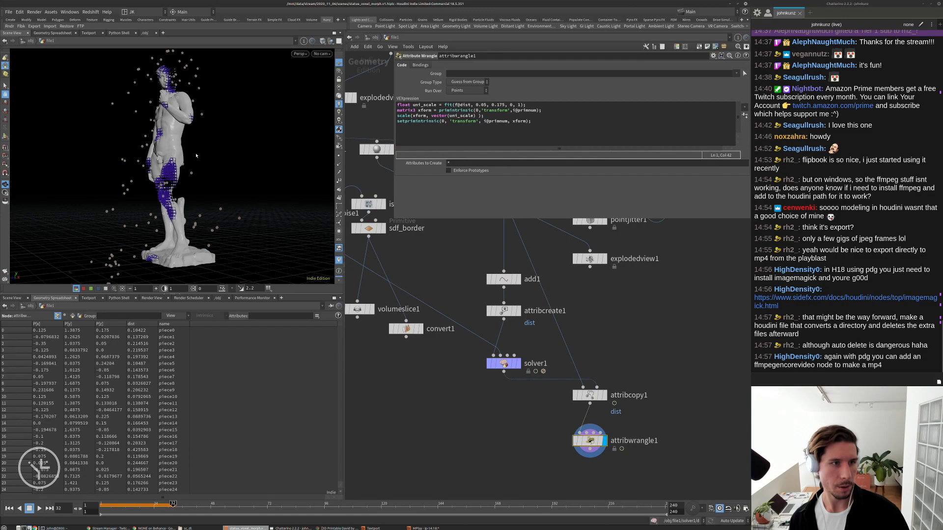
left_click_drag(196, 156, 245, 158)
key("Left")
key("BackSpace")
type("2")
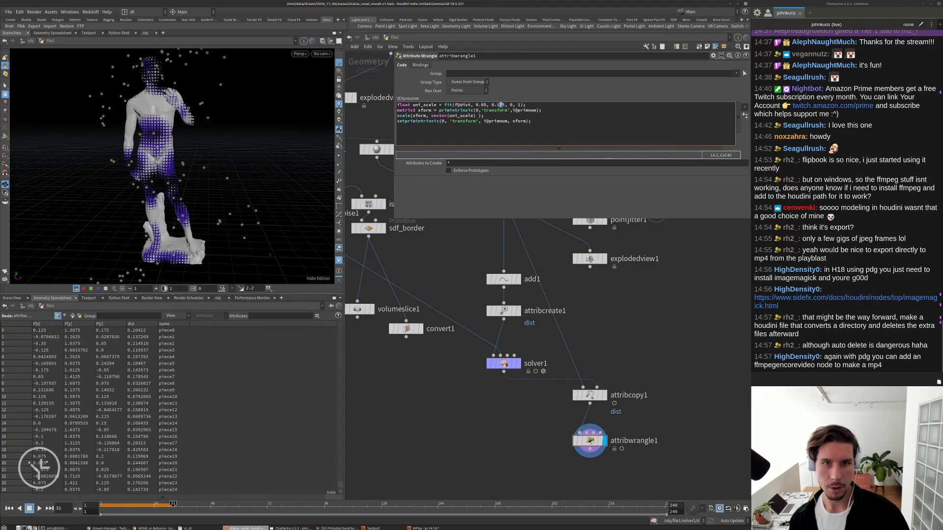
Start a flipbook of a close view of the statue's upper body, stop it and restart it from frame 1.
left_click_drag(216, 171, 267, 172)
left_click_drag(172, 161, 209, 154)
right_click_drag(187, 81, 259, 98)
left_click_drag(227, 146, 234, 120)
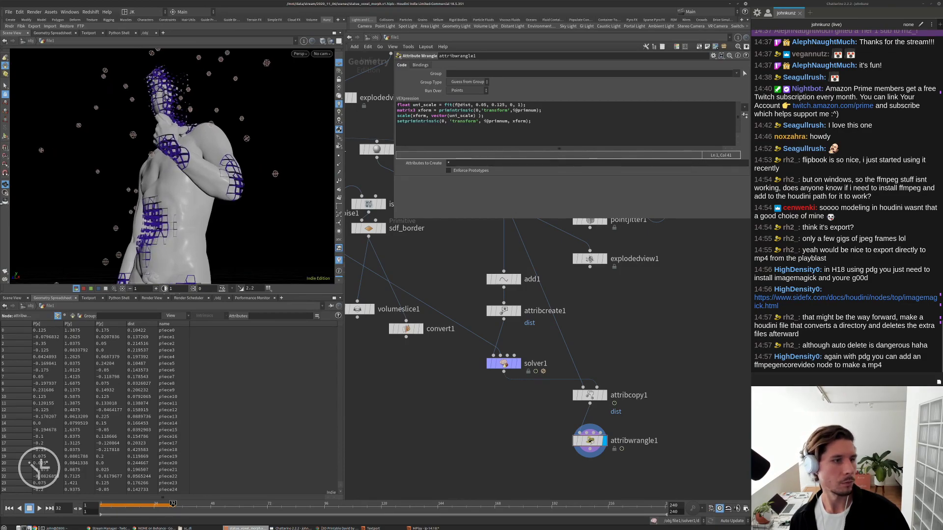
left_click(5, 271)
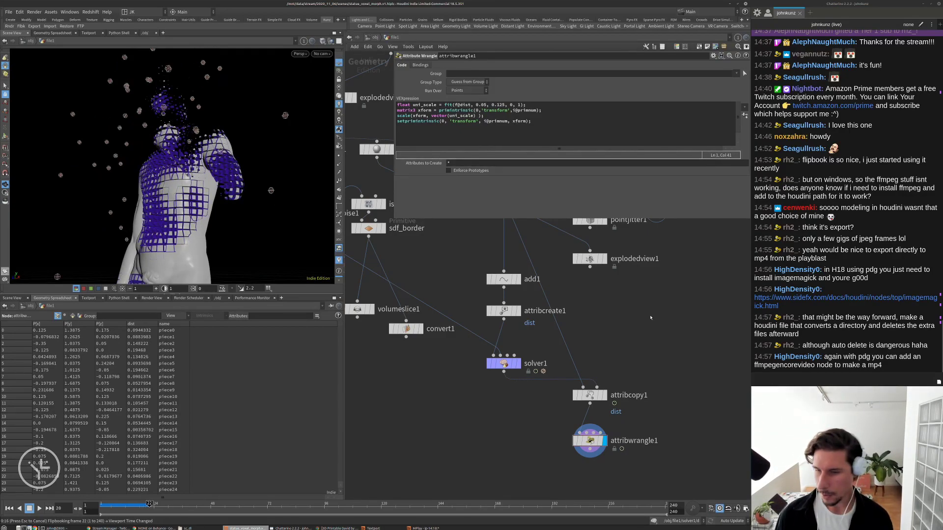
key("Escape")
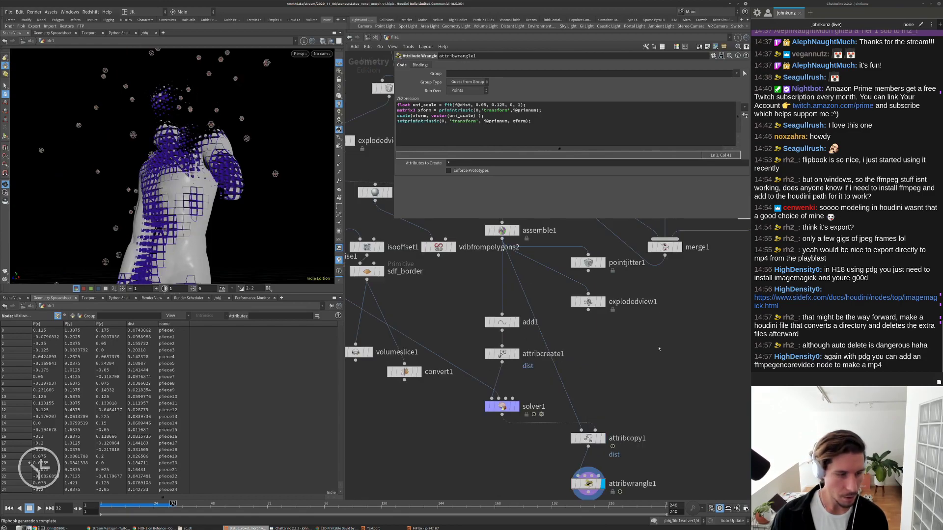
key("ctrl+Up")
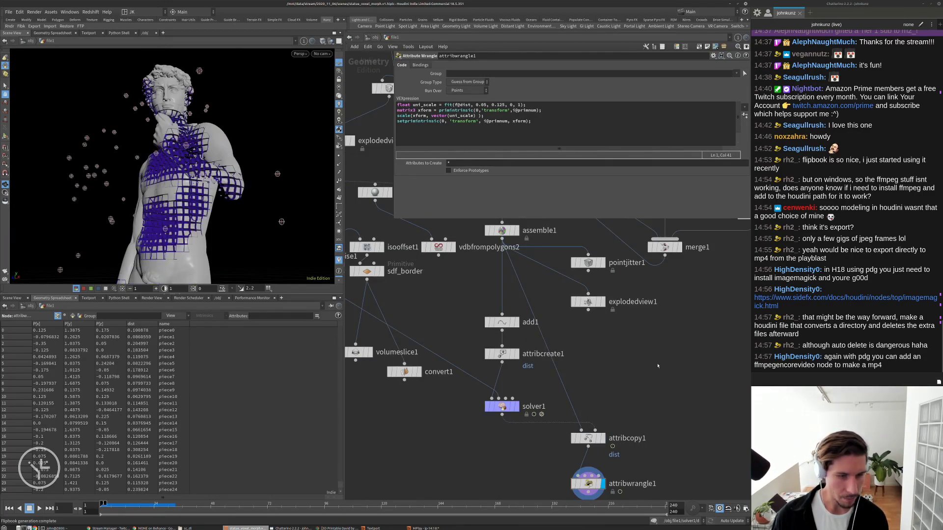
middle_click_drag(657, 366, 654, 385)
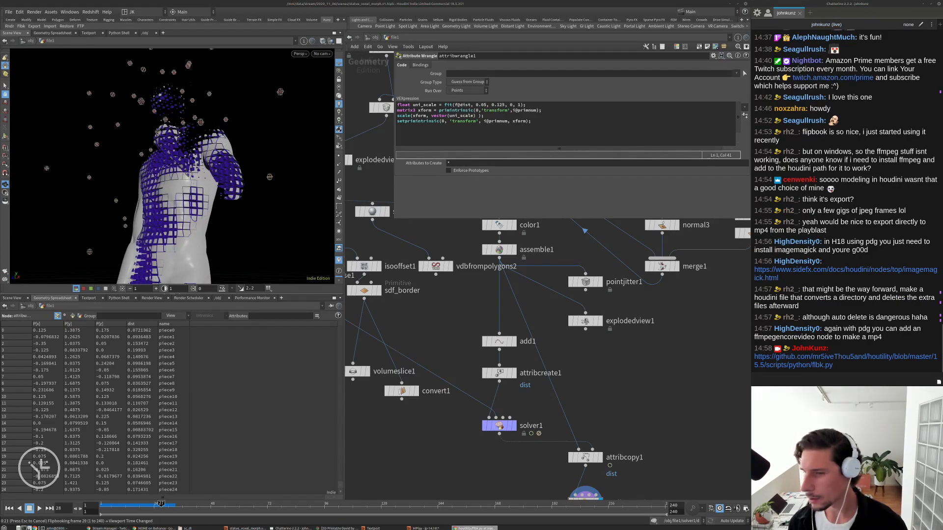
Read through the flbk.py script on GitHub, examining its flipbook settings, ffmpeg conversion, metadata and cleanup commands.
scroll(504, 318, "down", 3)
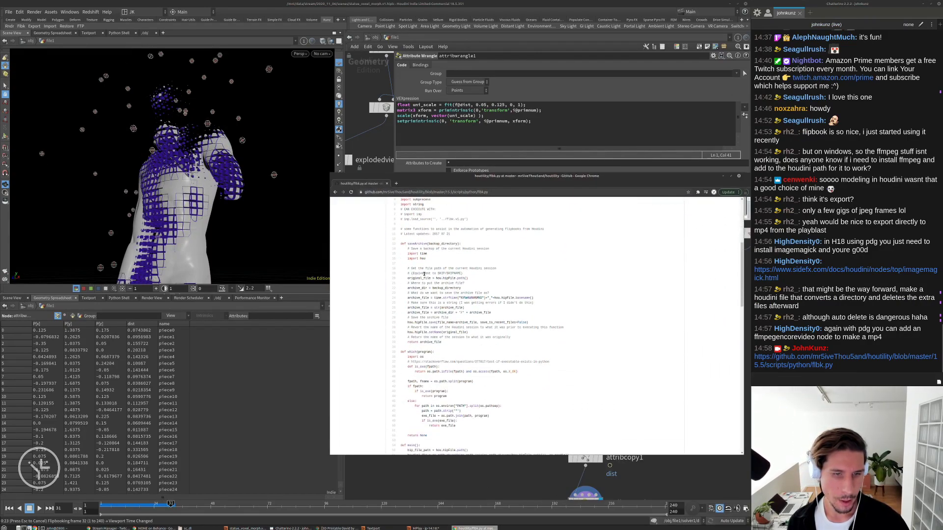
scroll(436, 282, "down", 5)
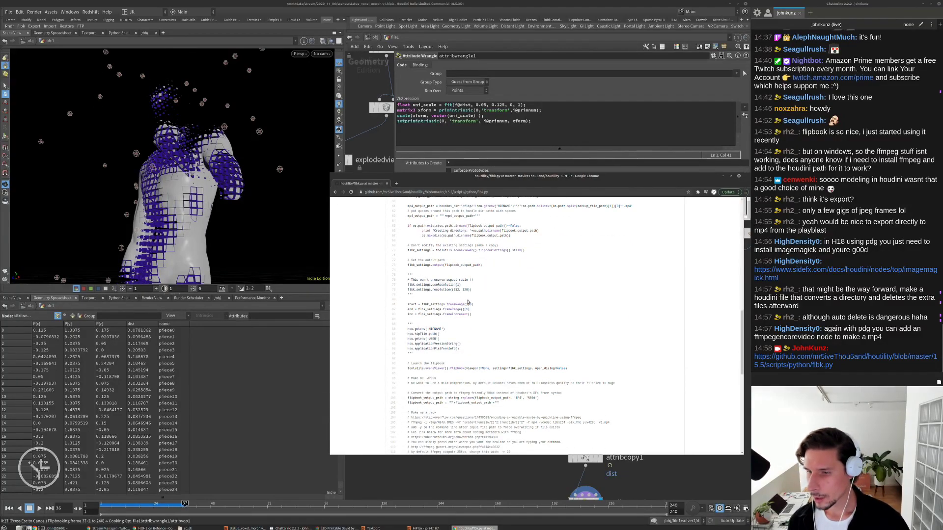
scroll(460, 327, "down", 2)
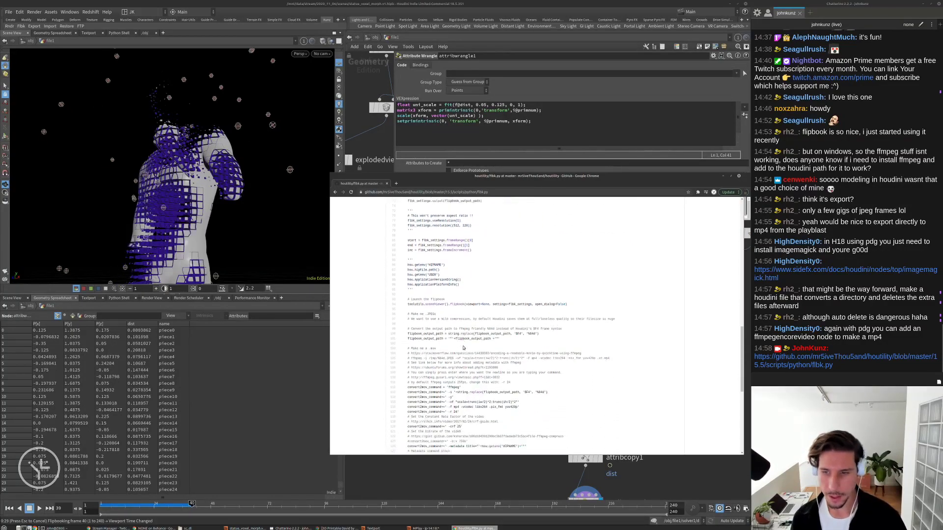
scroll(444, 352, "down", 1)
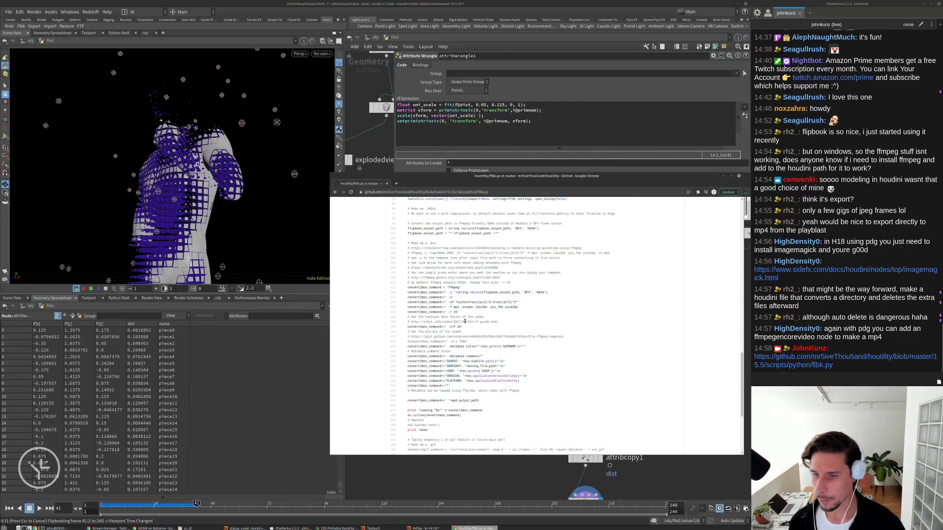
scroll(472, 324, "down", 3)
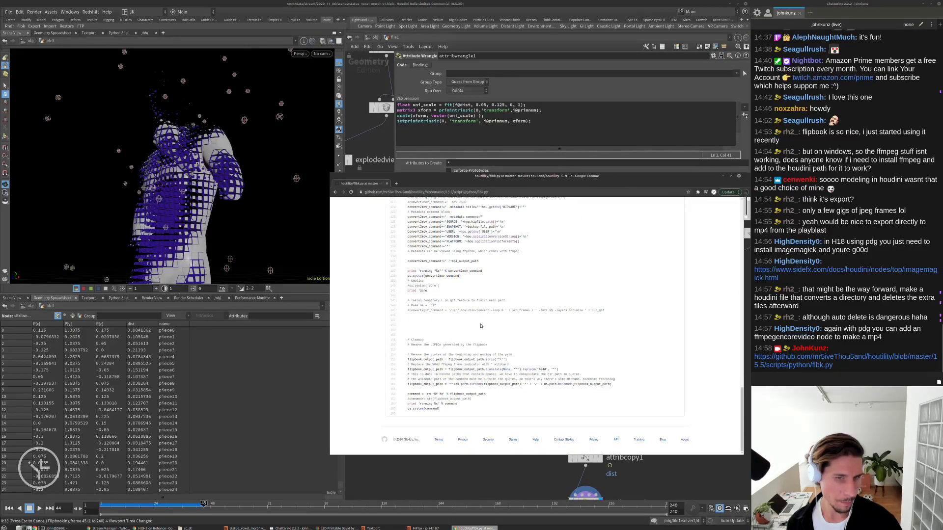
scroll(462, 315, "up", 3)
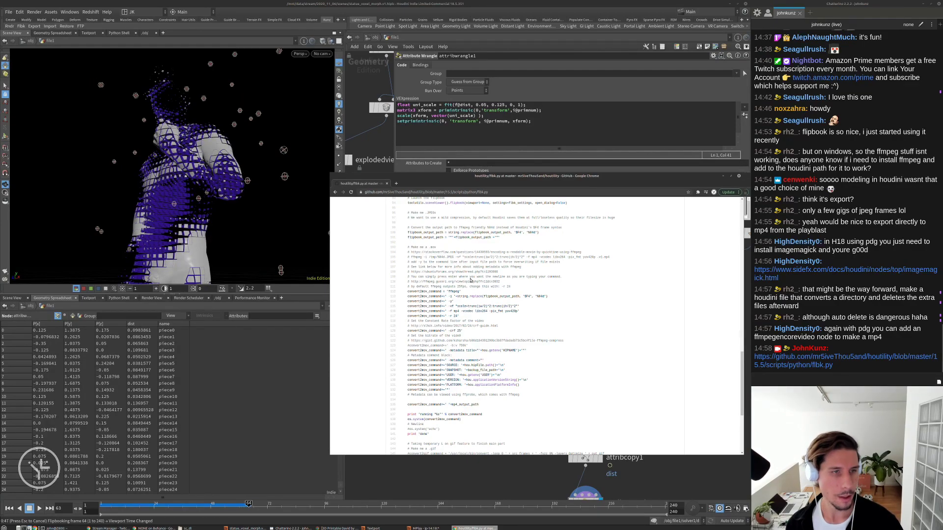
scroll(459, 305, "down", 1)
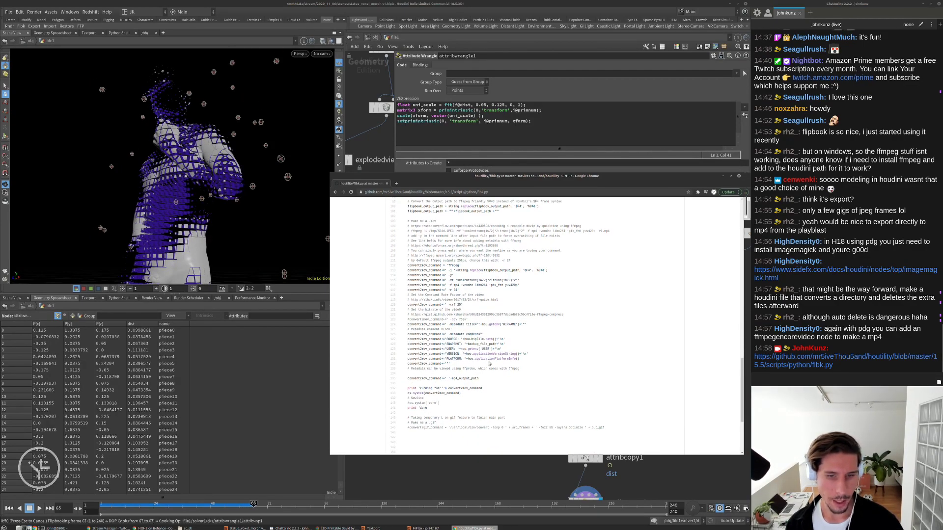
mouse_move(529, 354)
left_mouse_down()
mouse_move(405, 357)
mouse_move(531, 361)
left_mouse_up()
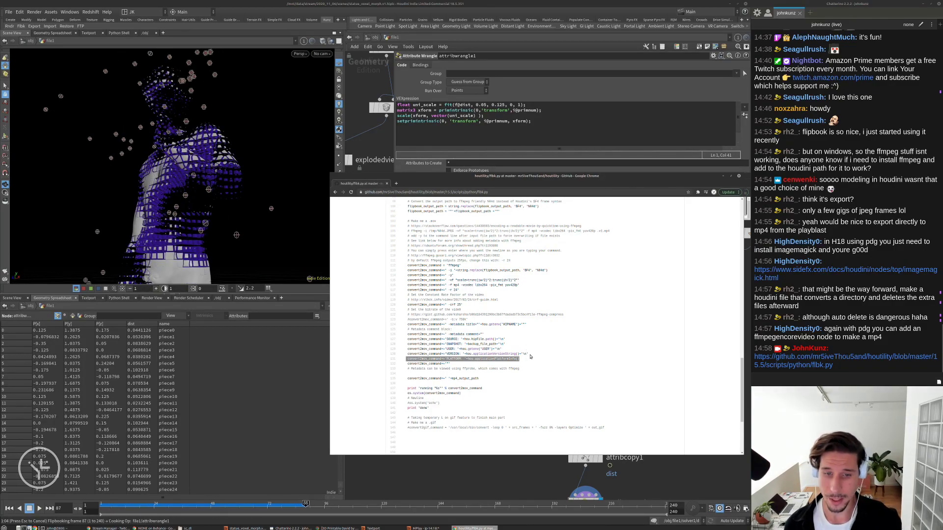
left_click_drag(528, 354, 473, 354)
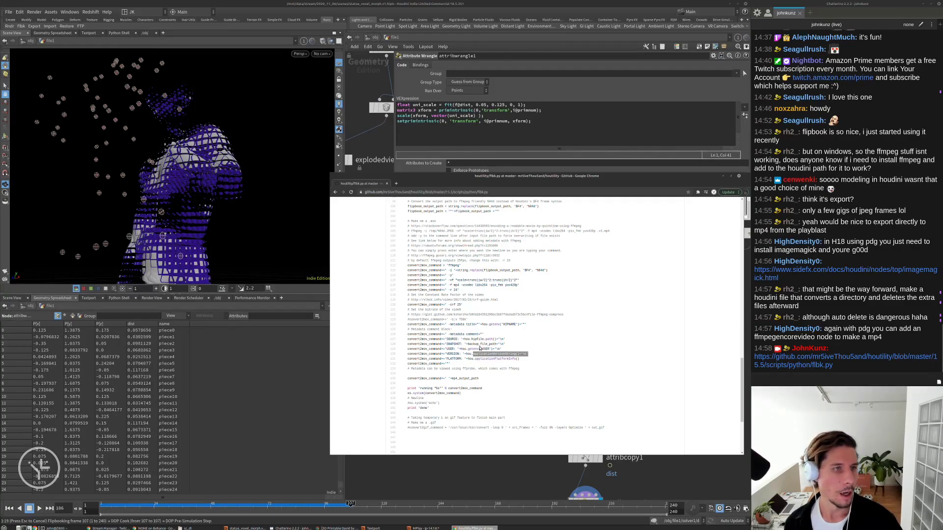
Switch back to Houdini and stop the running flipbook render.
left_click(400, 470)
key("Escape")
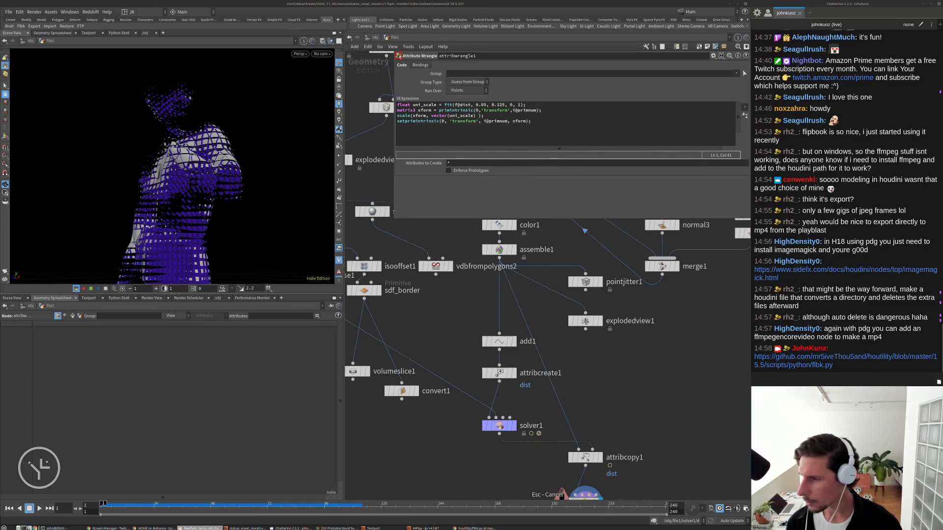
Browse the data drive to the stream project's statue_voxel_morph.v1 flipbook folder and open its MP4 in the video player.
left_click(664, 355)
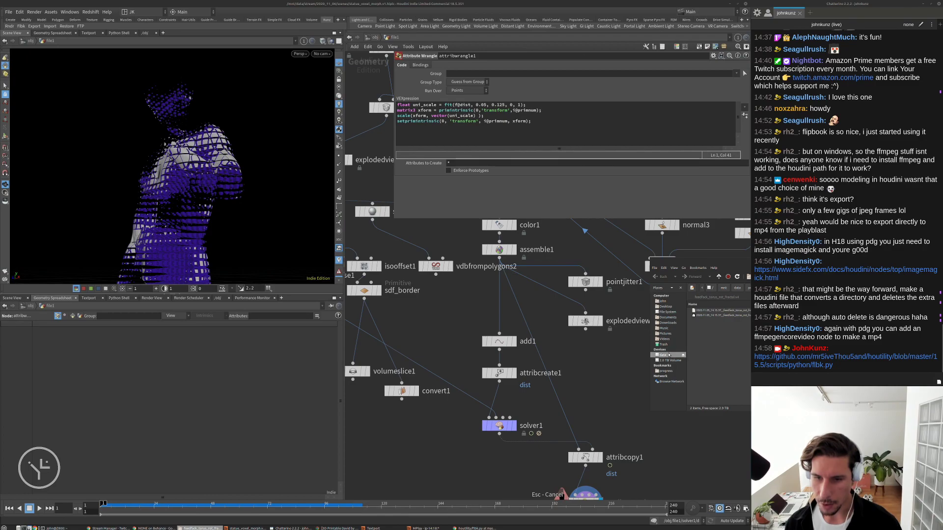
scroll(714, 357, "down", 2)
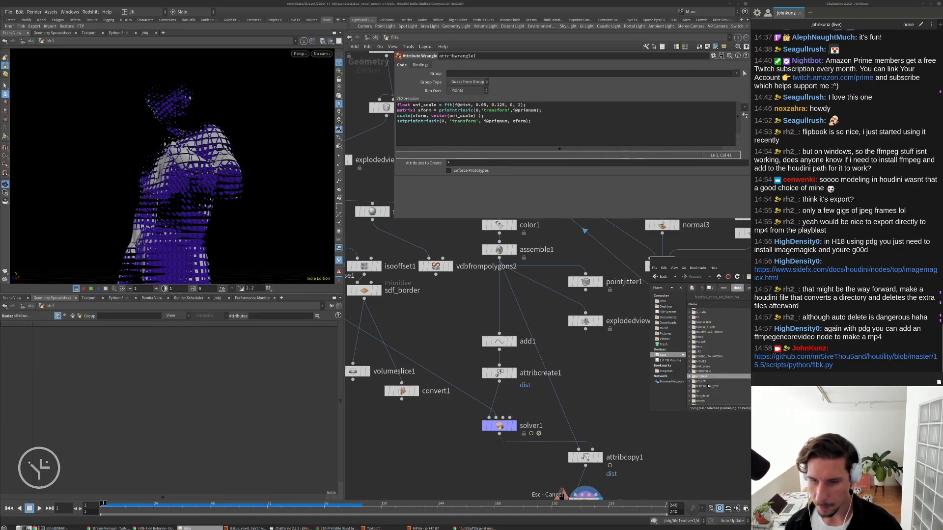
scroll(710, 379, "down", 1)
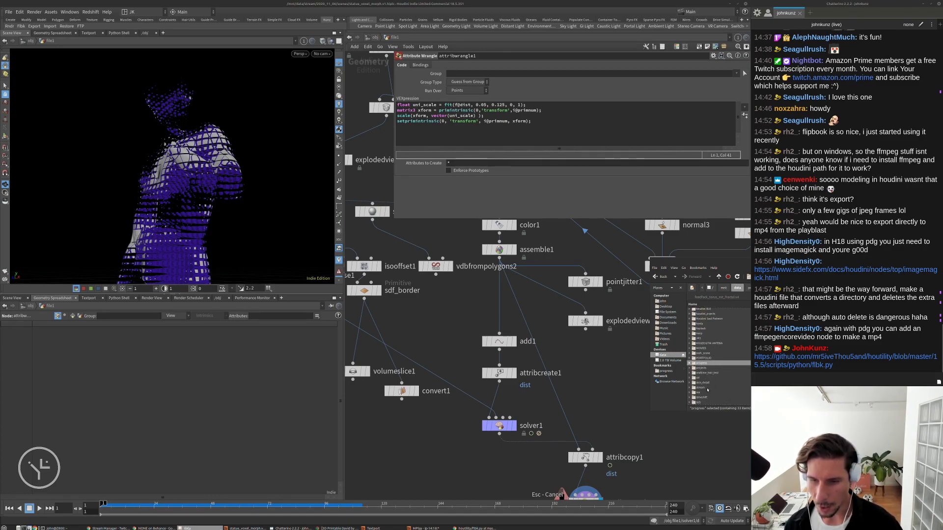
double_click(708, 388)
double_click(716, 353)
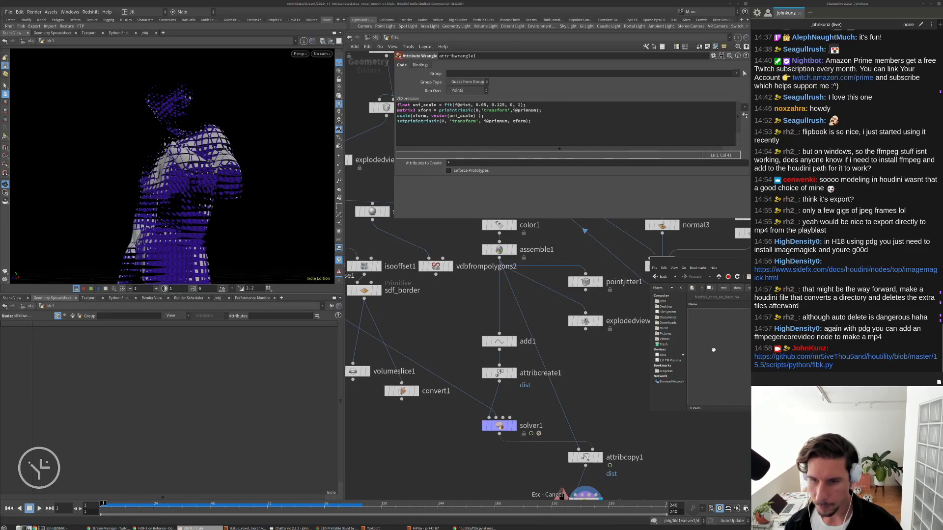
double_click(703, 313)
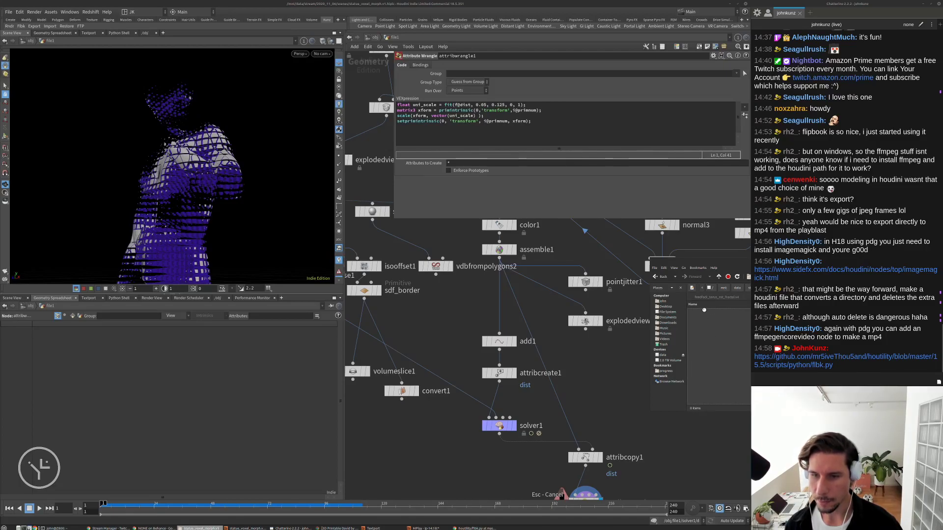
left_click(705, 316)
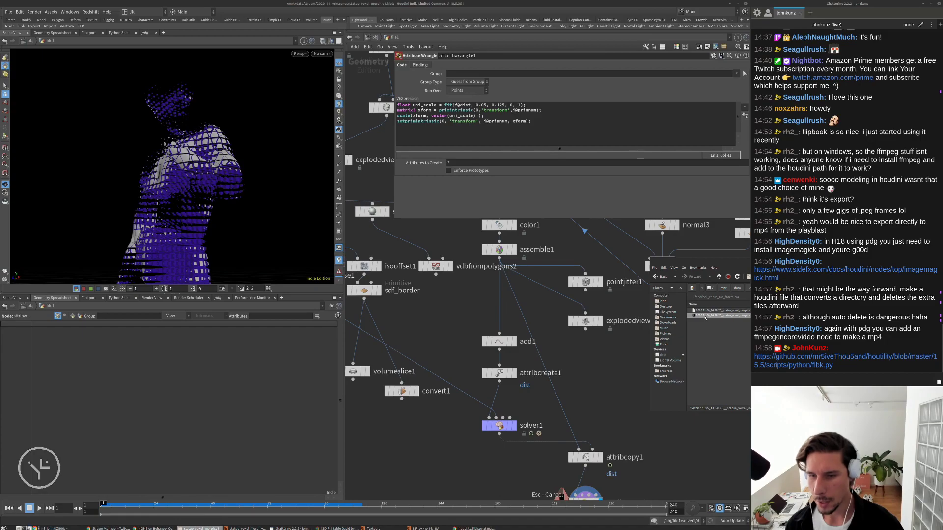
double_click(706, 317)
Play the flipbook MP4 and arrange the player above the enlarged file manager.
left_click_drag(493, 102, 493, 102)
key("space")
left_click_drag(729, 261, 443, 282)
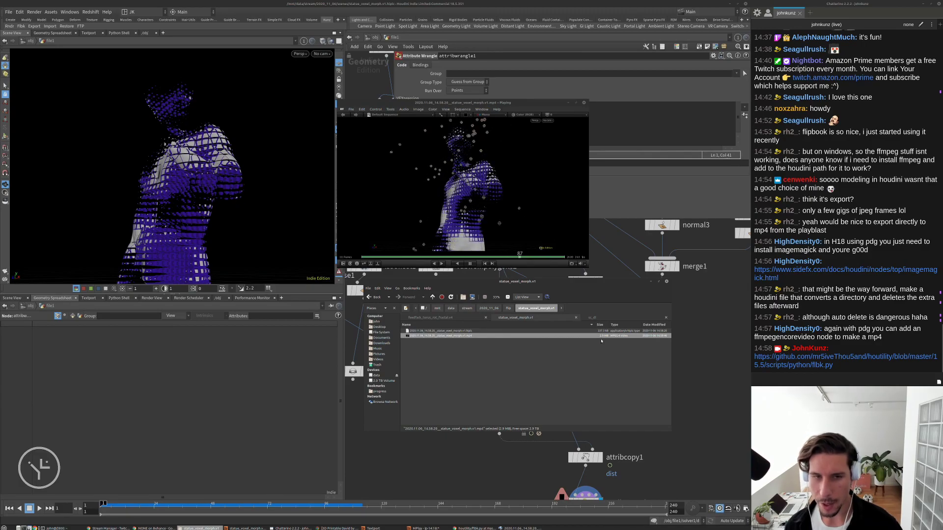
left_click_drag(471, 102, 531, 96)
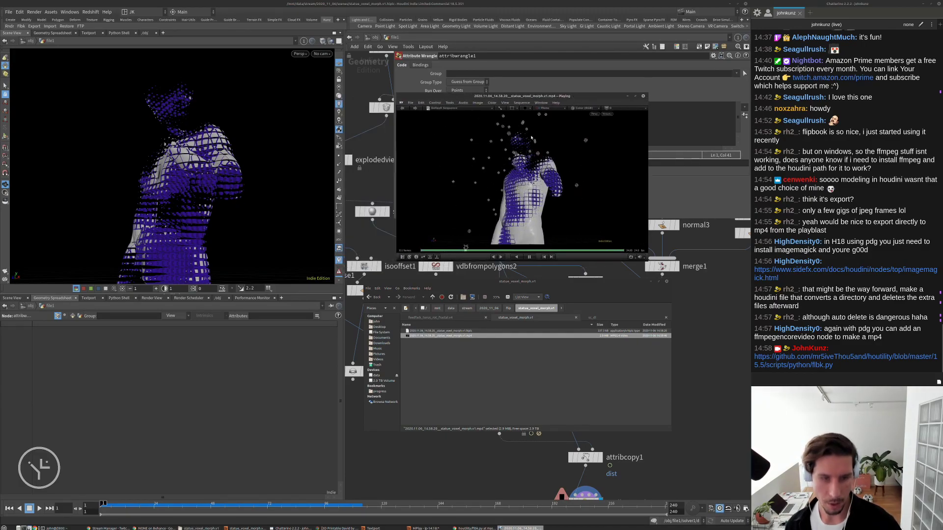
Pause the movie to examine its embedded metadata and a close view of the statue, then resume playback with the whole frame fitted.
key("space")
key("i")
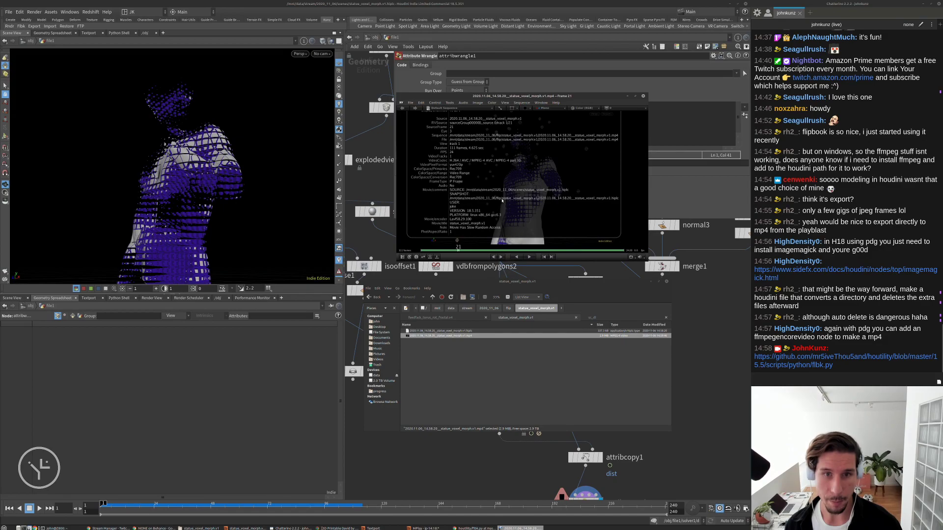
scroll(530, 200, "up", 3)
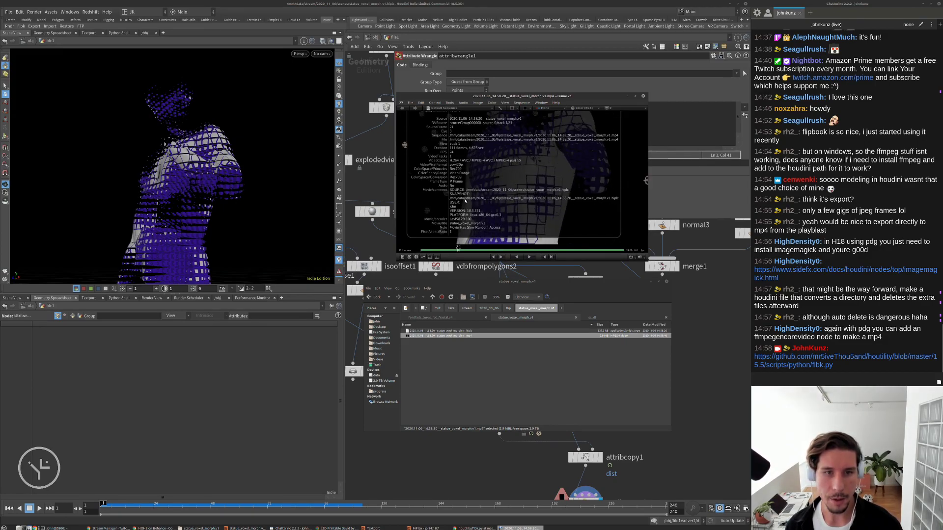
scroll(495, 183, "up", 2)
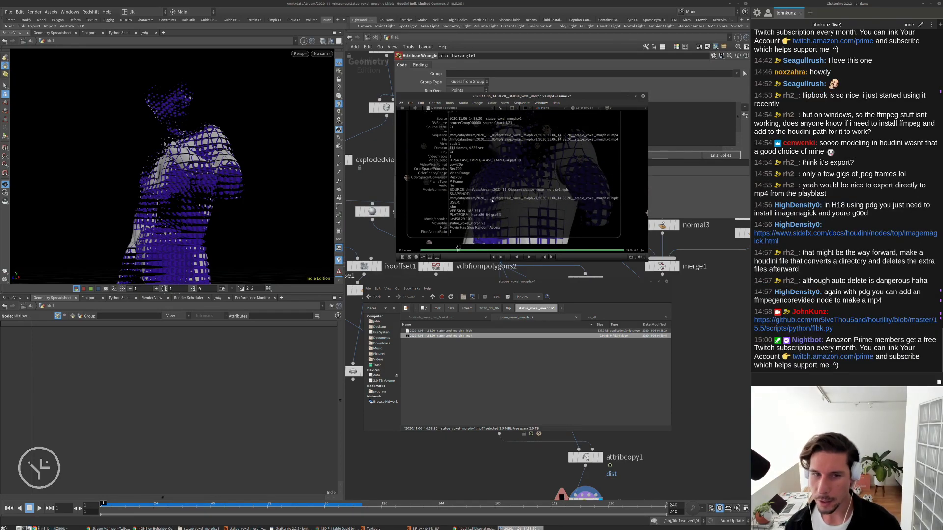
key("i")
key("space")
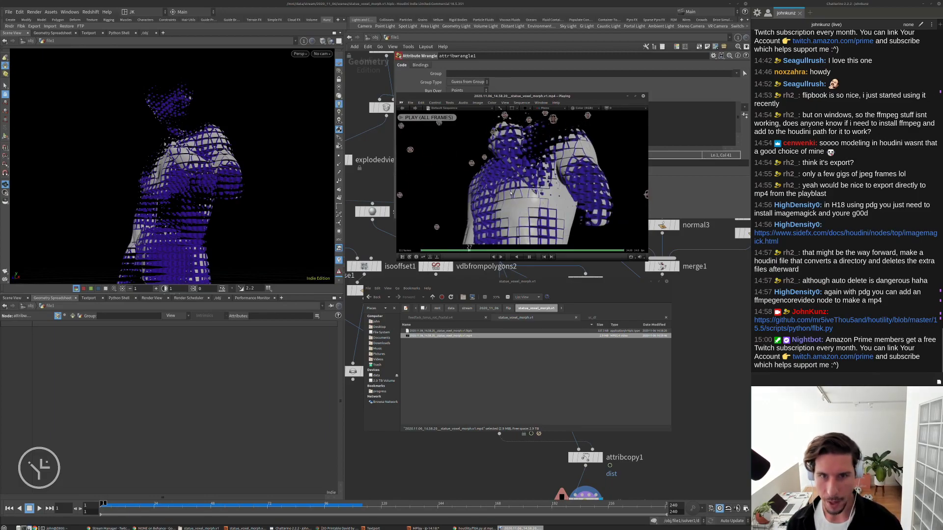
key("f")
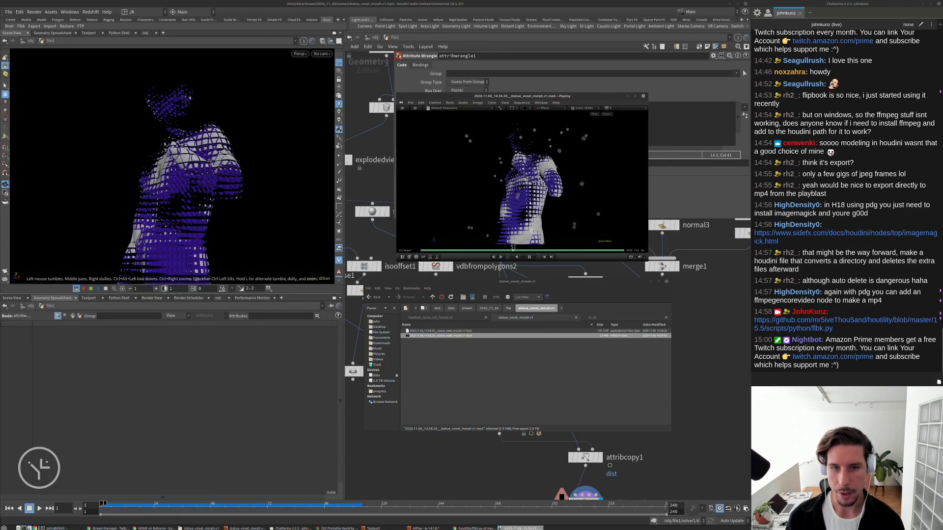
Switch back to Houdini and set scatter1's Force Total Count to 41.
left_click(694, 308)
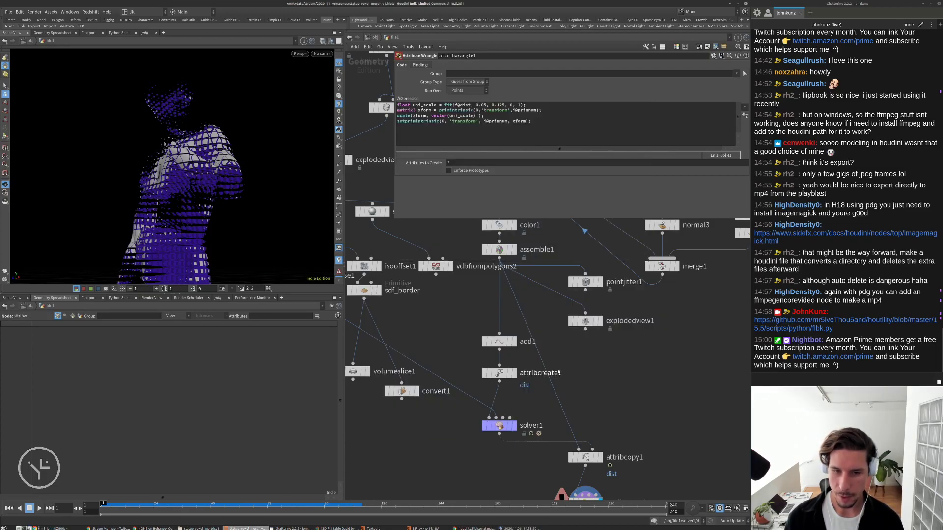
middle_click_drag(430, 313, 481, 301)
scroll(481, 301, "down", 4)
scroll(482, 302, "up", 3)
left_click(416, 272)
double_click(450, 131)
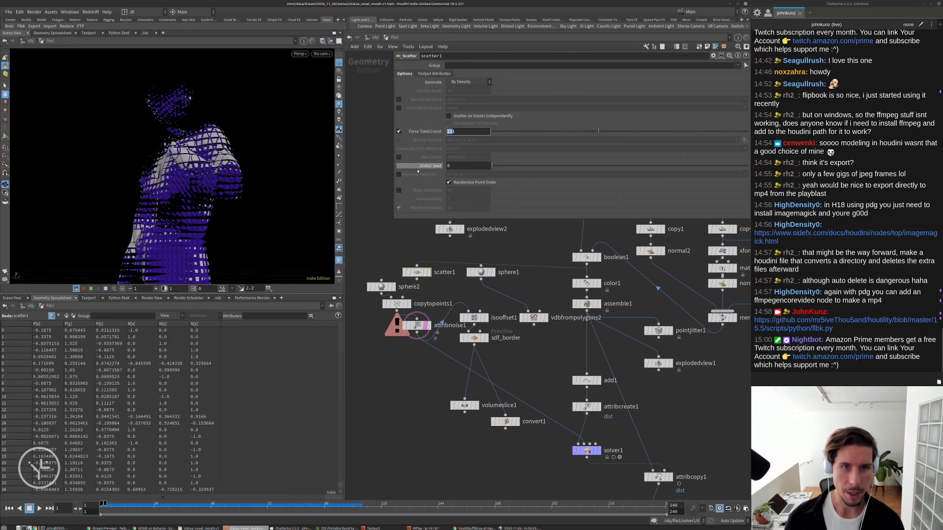
type("41")
key("Return")
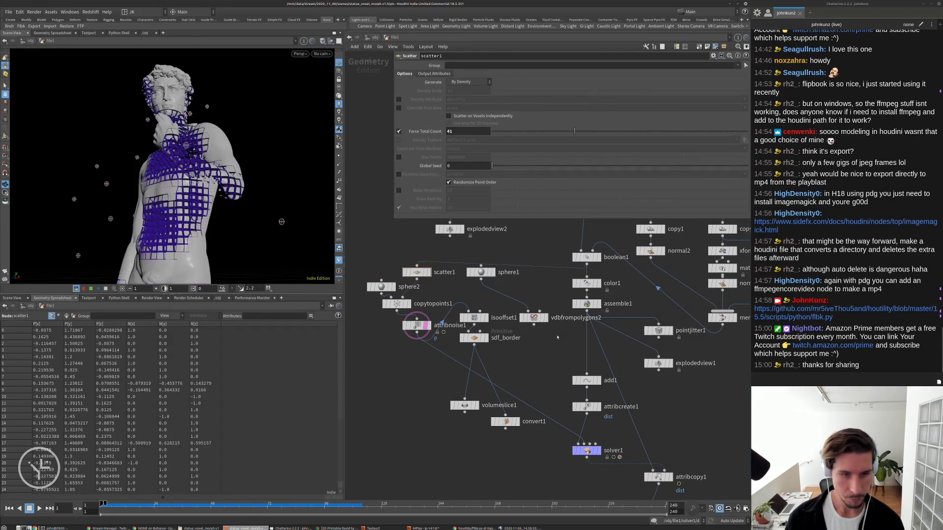
Inside solver1, set the dist increment in attribwrangle1 to 0.005 and return to the file1 network.
middle_click_drag(586, 451, 550, 392)
left_click(550, 392)
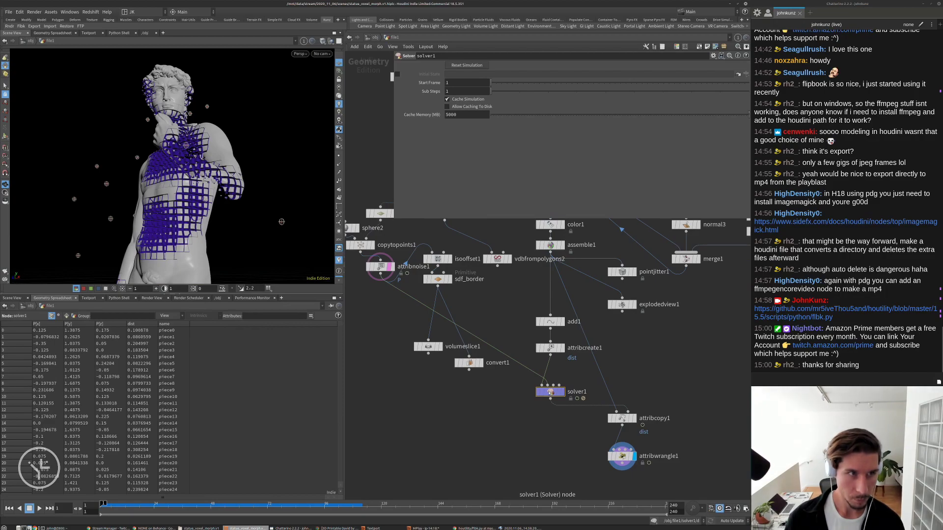
double_click(550, 391)
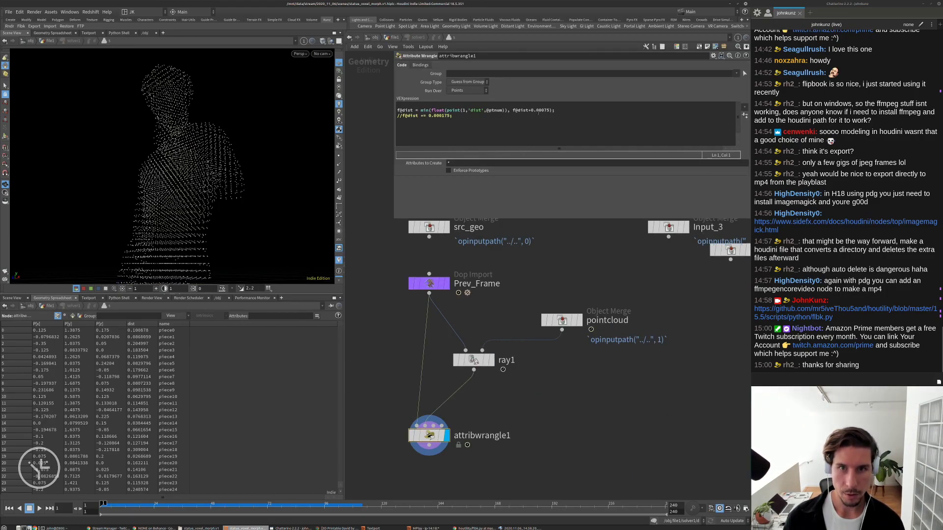
left_click_drag(549, 111, 544, 111)
type("5")
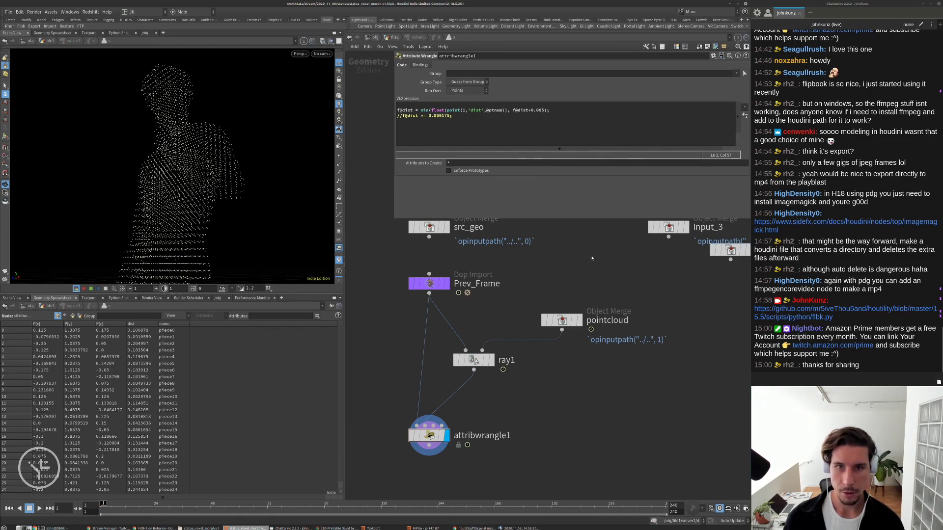
left_click(394, 37)
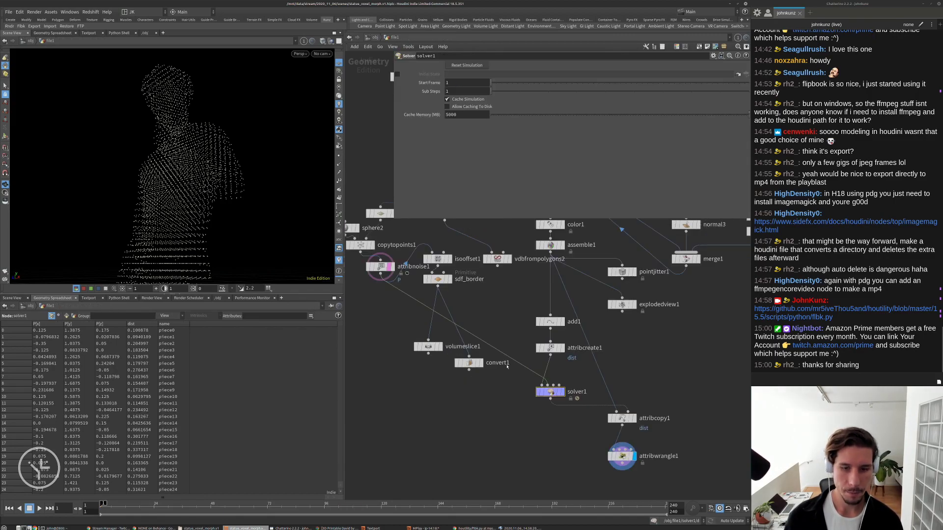
Play the simulation, view the statue from another side and return to frame 1.
middle_click_drag(533, 460, 508, 417)
key("Up")
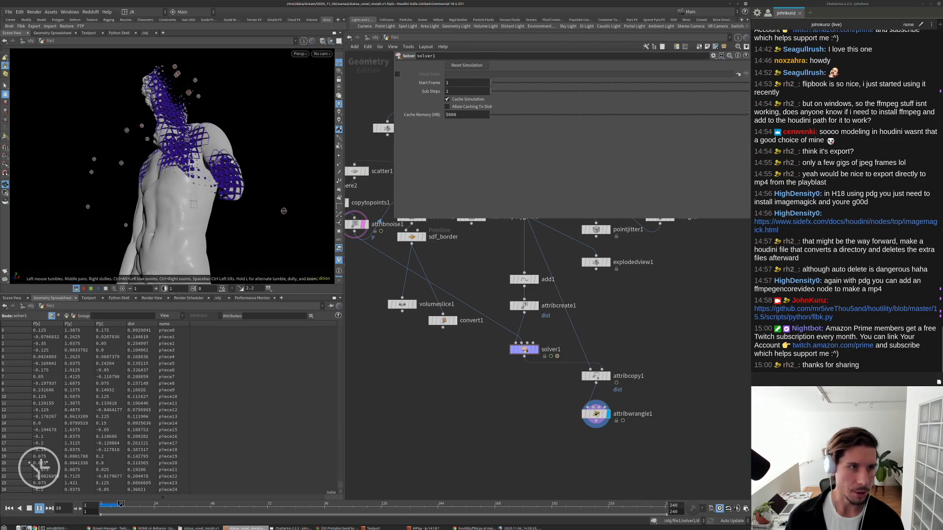
key("Up")
left_click_drag(274, 189, 326, 189)
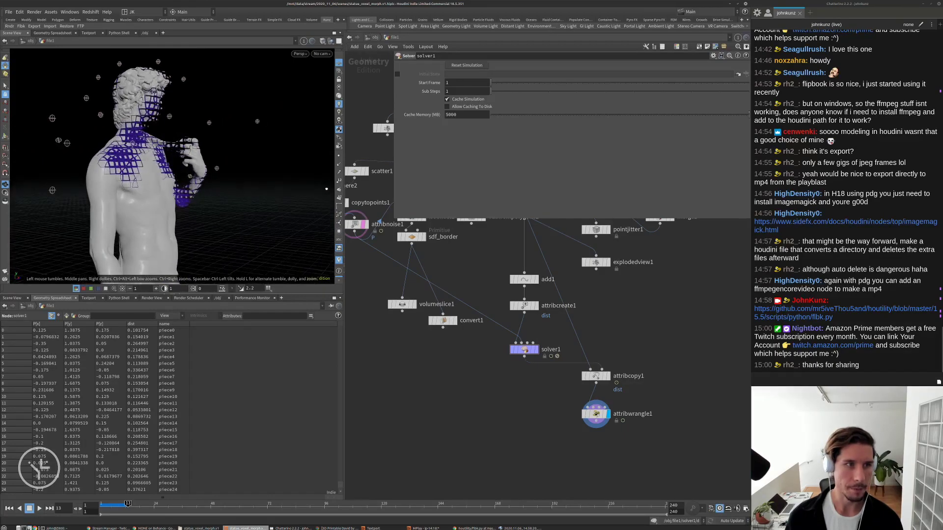
key("ctrl+Left")
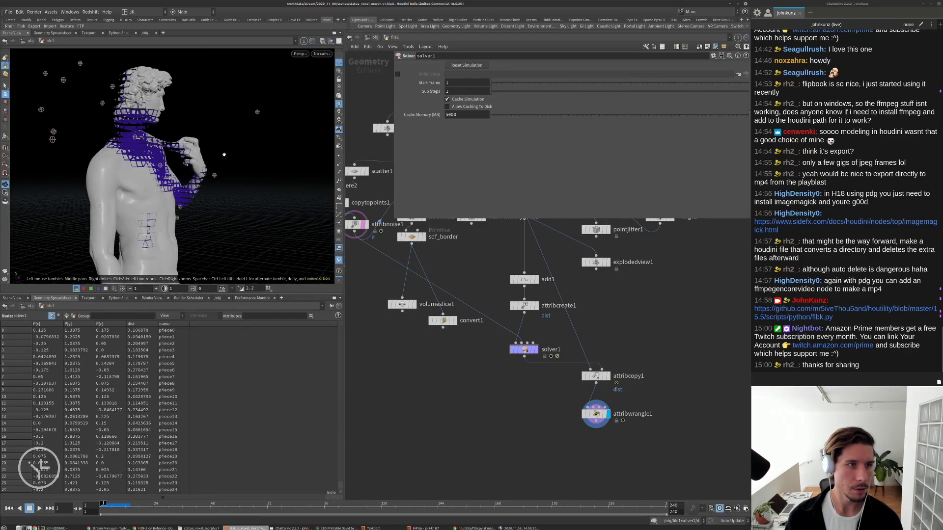
Flipbook the new side view of the statue, review the rendered frames in MPlay and return to the network.
middle_click_drag(553, 412, 514, 409)
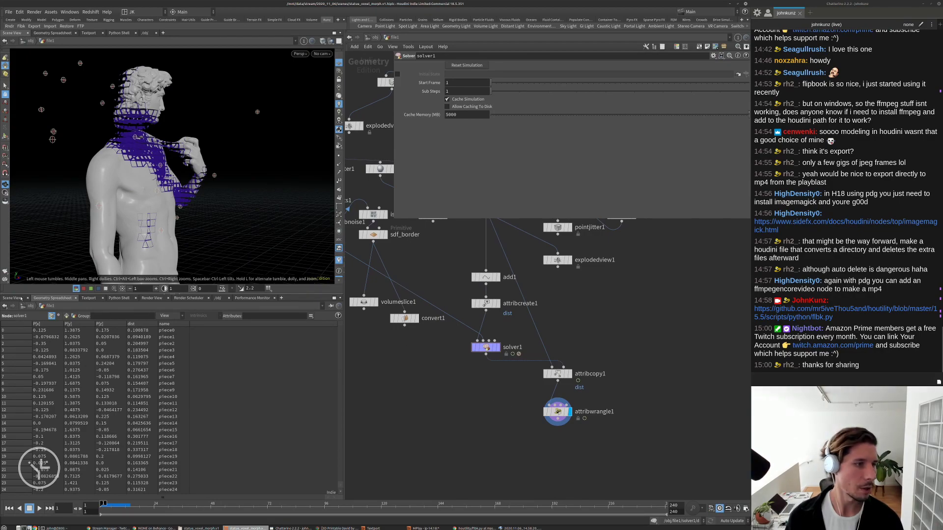
left_click(5, 271)
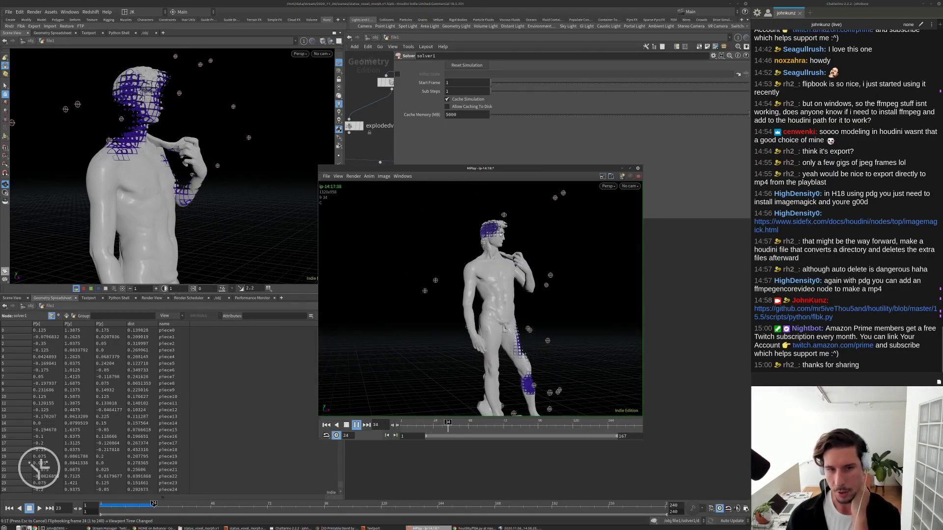
left_click_drag(457, 426, 416, 406)
key("Up")
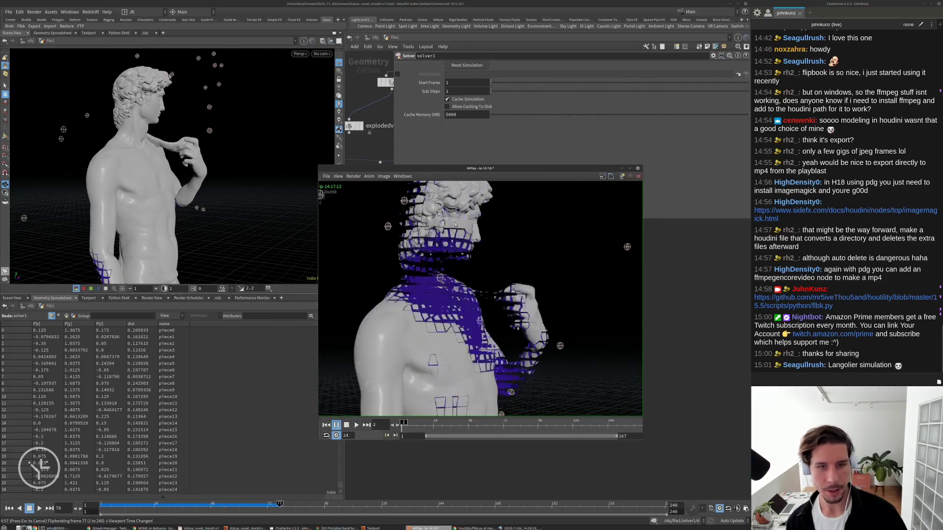
left_click(664, 280)
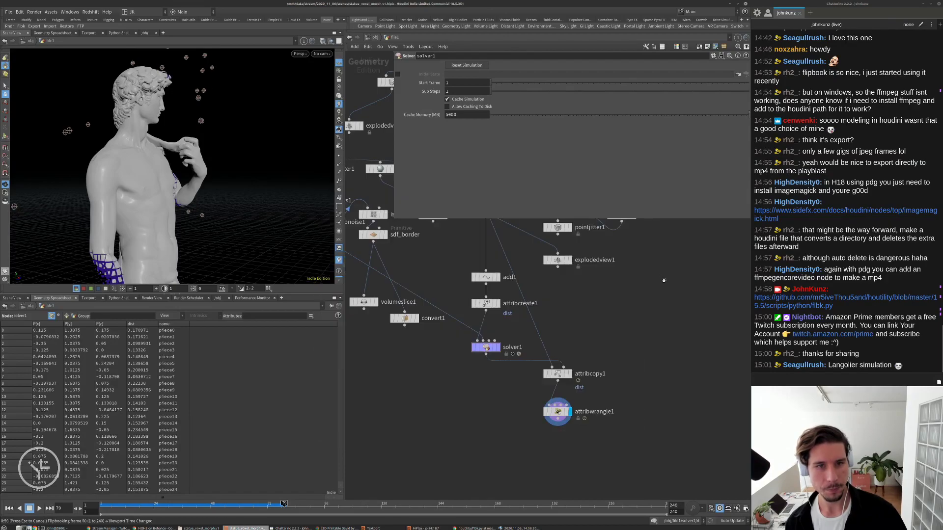
Inside solver1, set attribwrangle1's dist increment to 0.001, then return to file1 and reset the simulation.
double_click(485, 348)
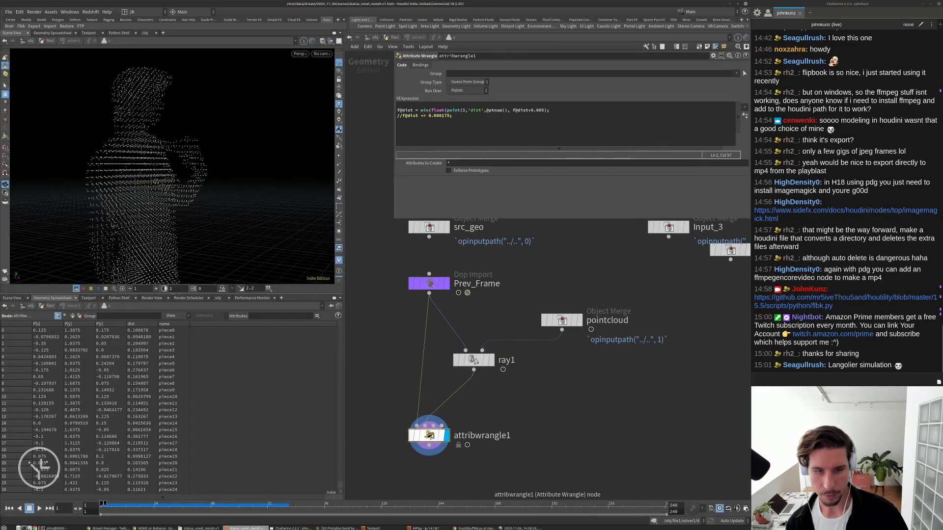
left_click(541, 110)
left_click(577, 208)
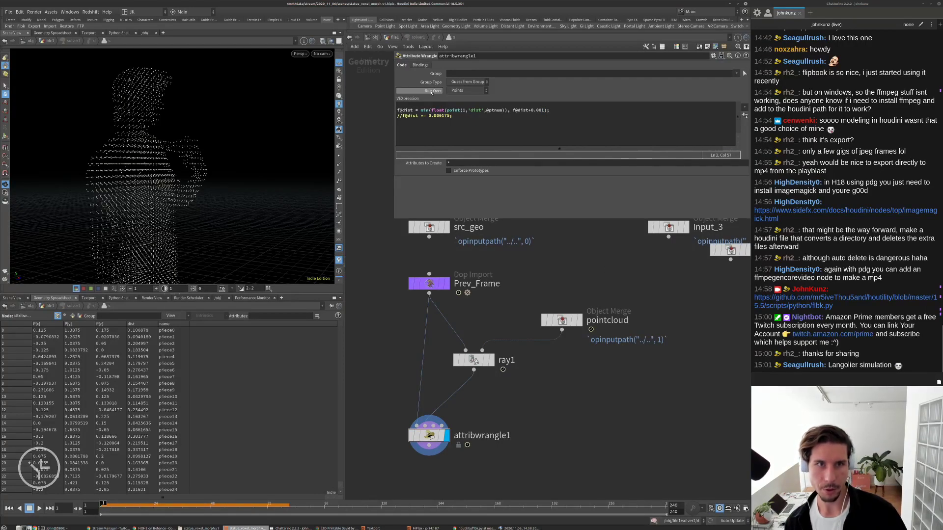
left_click(394, 37)
left_click(464, 65)
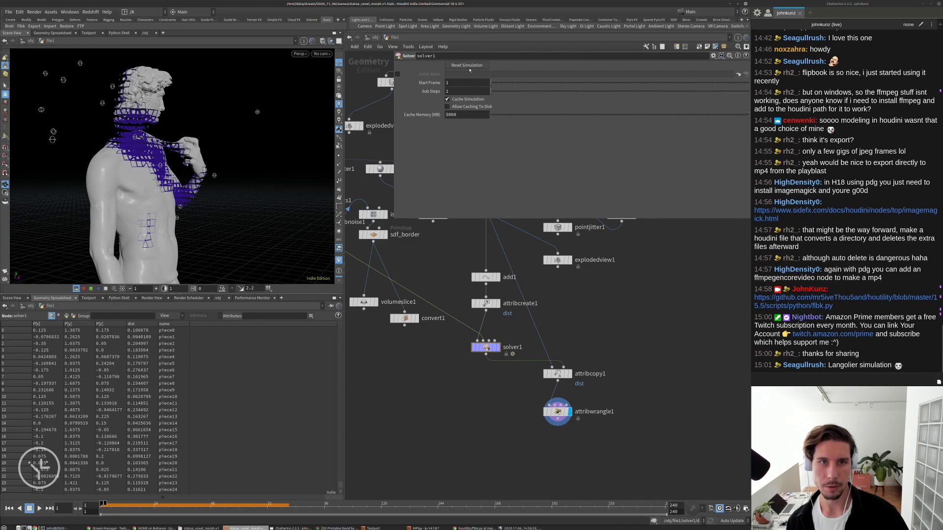
In the attribwrangle1 below attribcopy1, set the lower input limit of the uni_scale fit to 0.015.
middle_click_drag(627, 317, 626, 298)
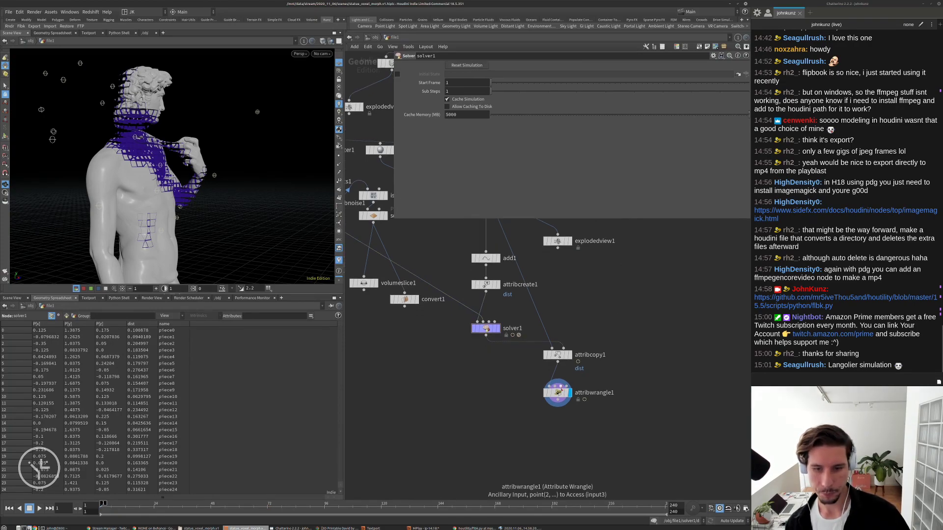
left_click(557, 393)
left_click(482, 106)
type("15, 0.125, 0, 1);")
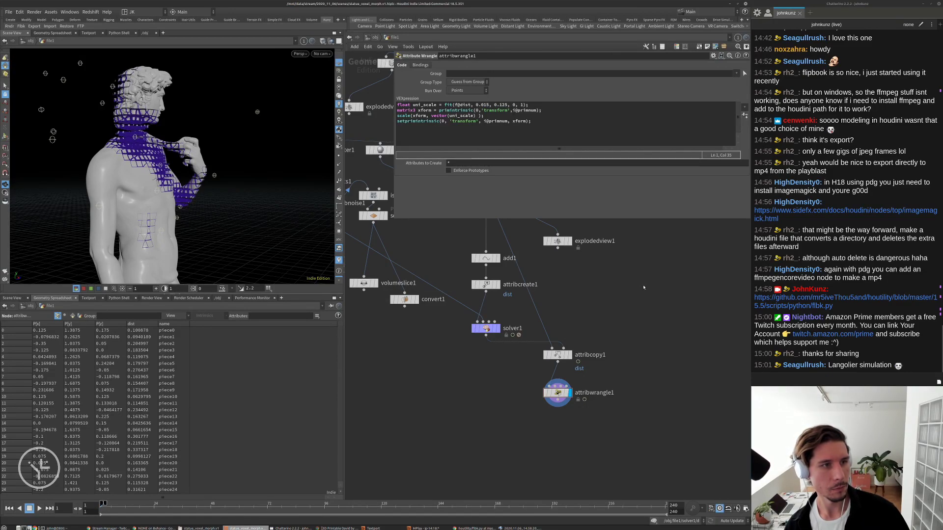
Set the uni_scale fit's upper input limit to 0.1 and start a flipbook of the statue's upper body from the front.
left_click_drag(206, 143, 105, 137)
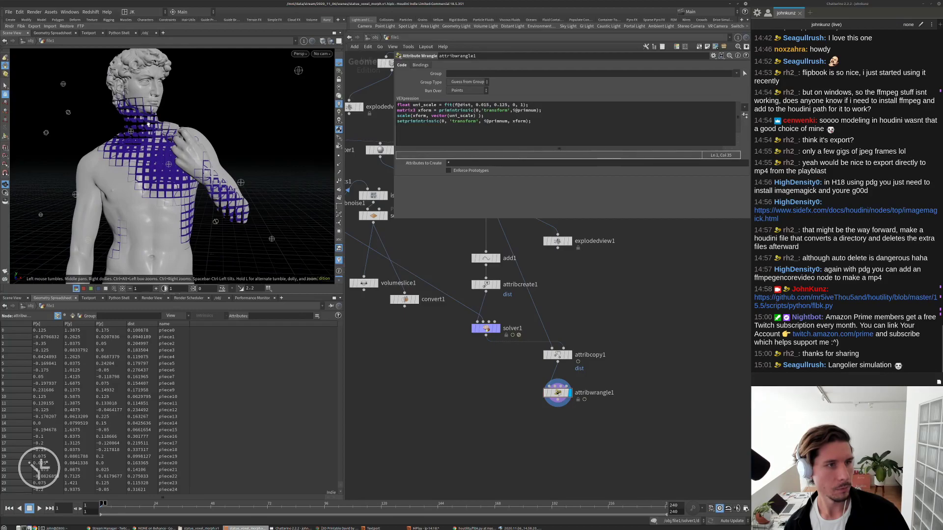
left_click(506, 105)
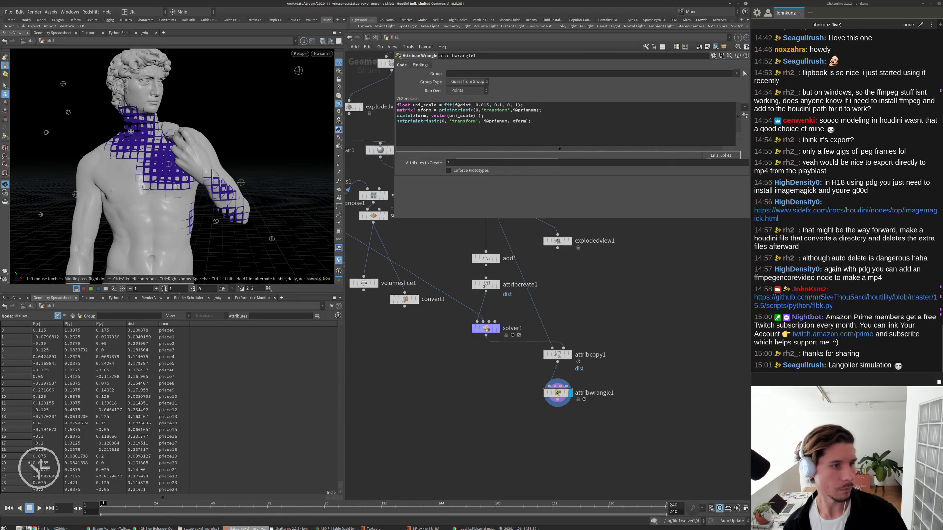
left_click(5, 272)
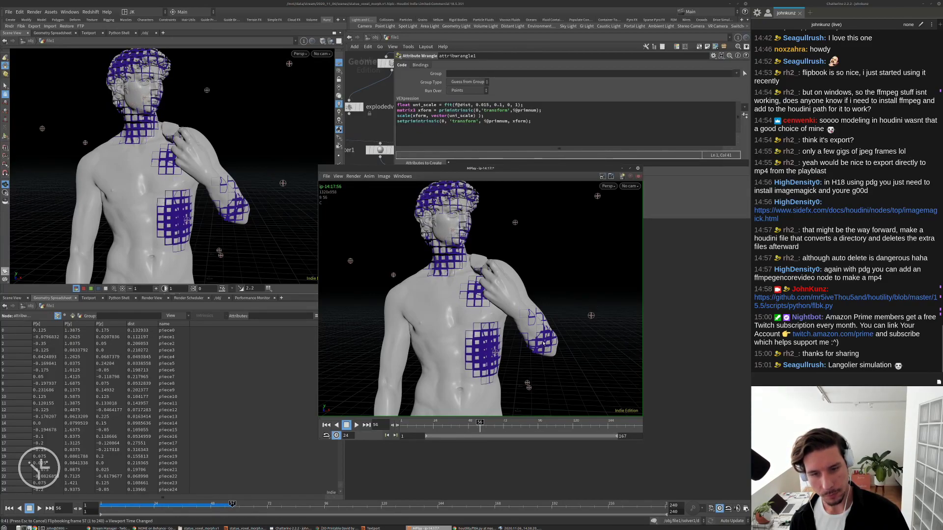
Play back the statue flipbook frames rendered so far in MPlay and return to the network.
key("ctrl+Up")
key("Up")
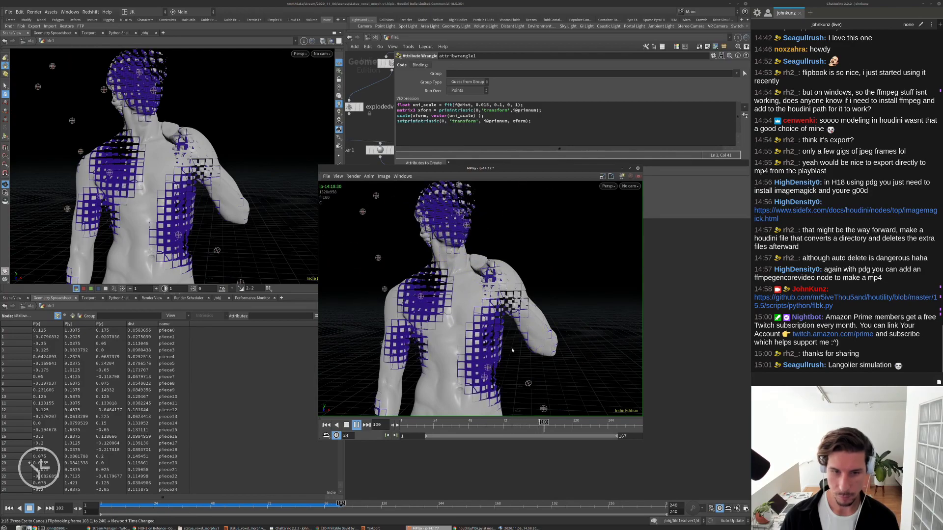
left_click(681, 273)
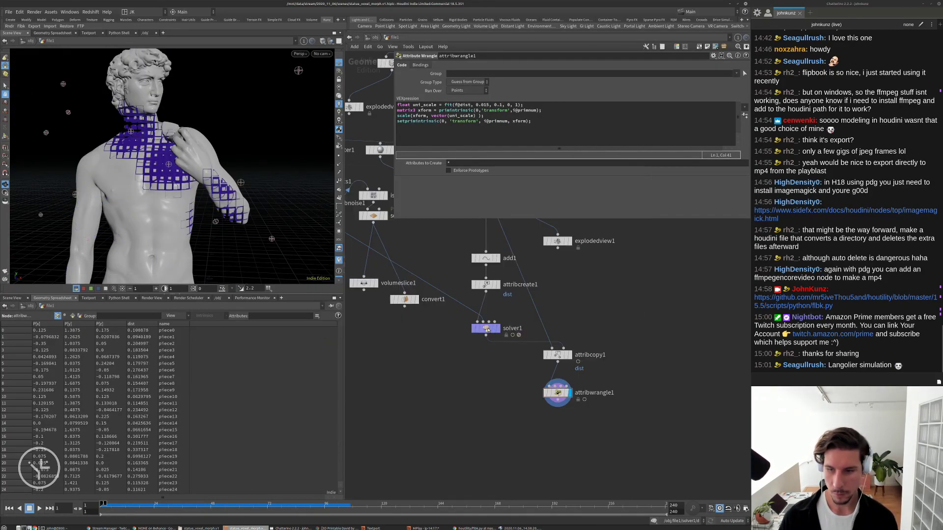
Inside solver1, set the dist increment in attribwrangle1 to 0.0035 and return to file1.
double_click(486, 329)
left_click(544, 110)
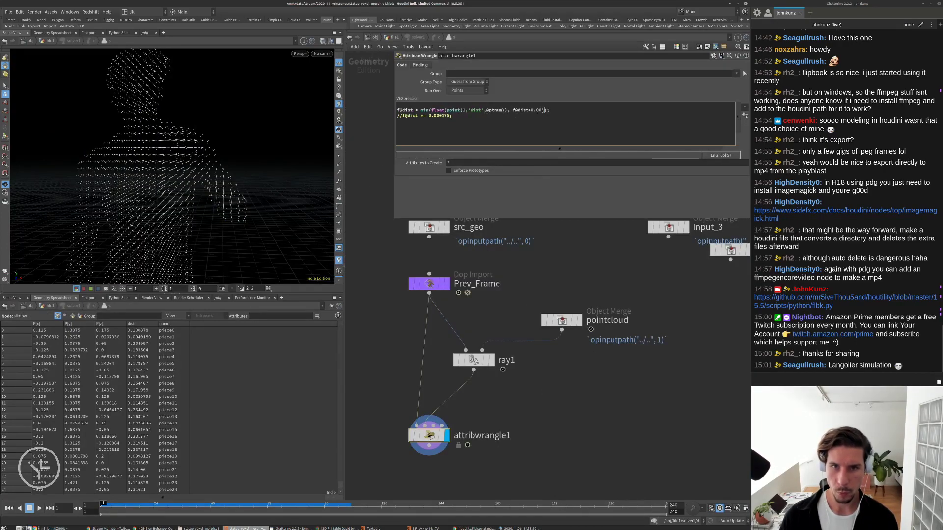
type("5")
key("Left")
key("BackSpace")
type("3")
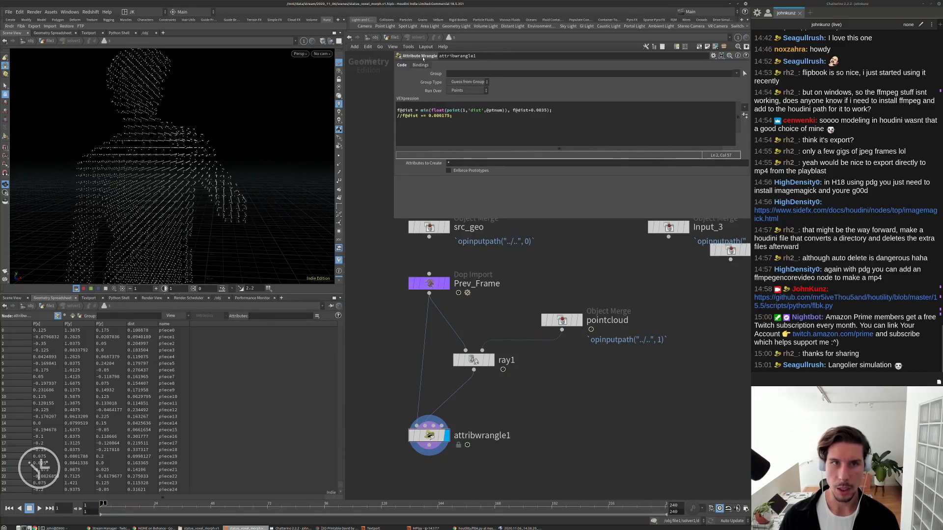
left_click(394, 37)
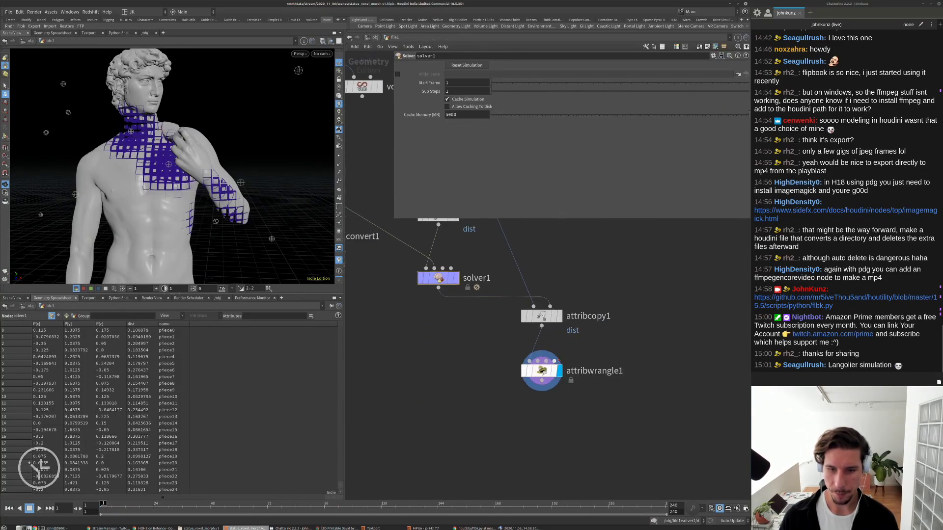
Flipbook the statue's upper body from the front, check the frames in MPlay and stop the rendering.
middle_click_drag(586, 259, 586, 278)
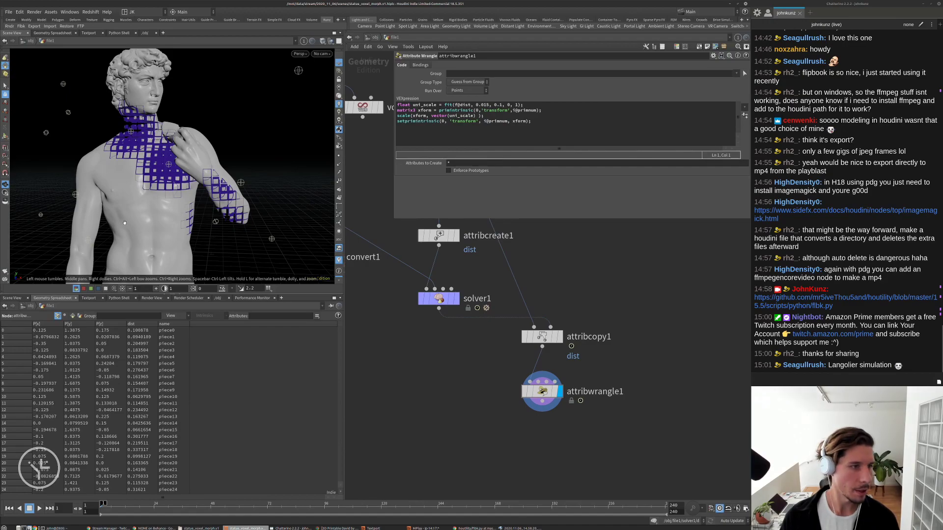
left_click(5, 270)
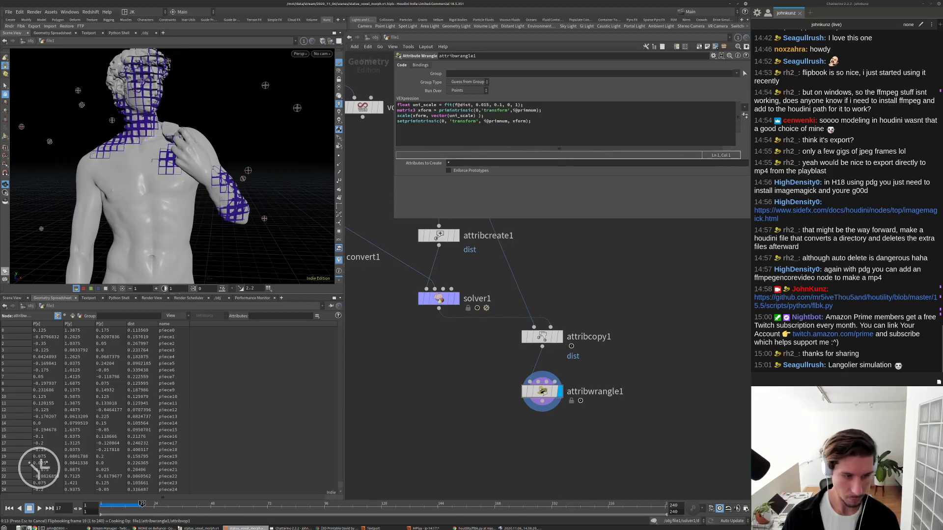
left_click(417, 528)
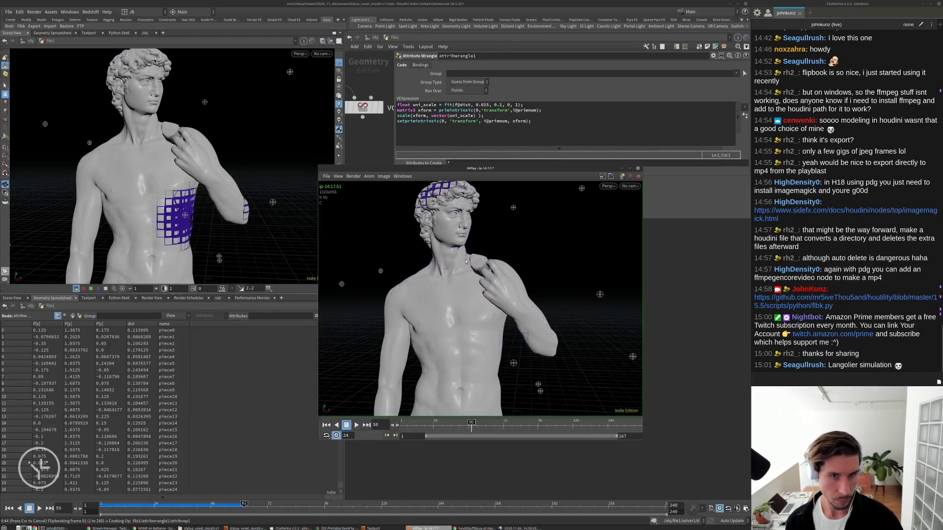
left_click(663, 284)
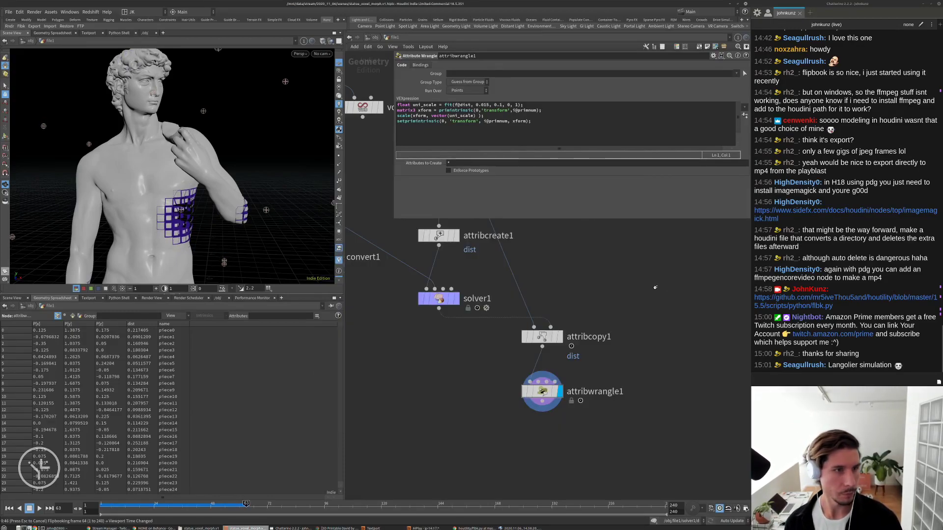
key("Escape")
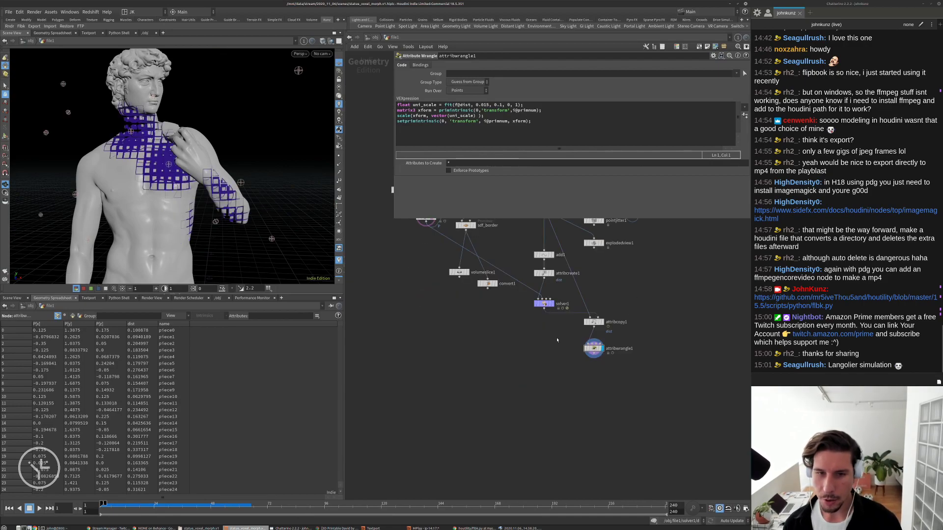
Add a Line node below explodedview1, display it in the viewport and set its points to 50.
scroll(557, 340, "up", 5)
middle_click_drag(561, 346, 425, 336)
key("Tab")
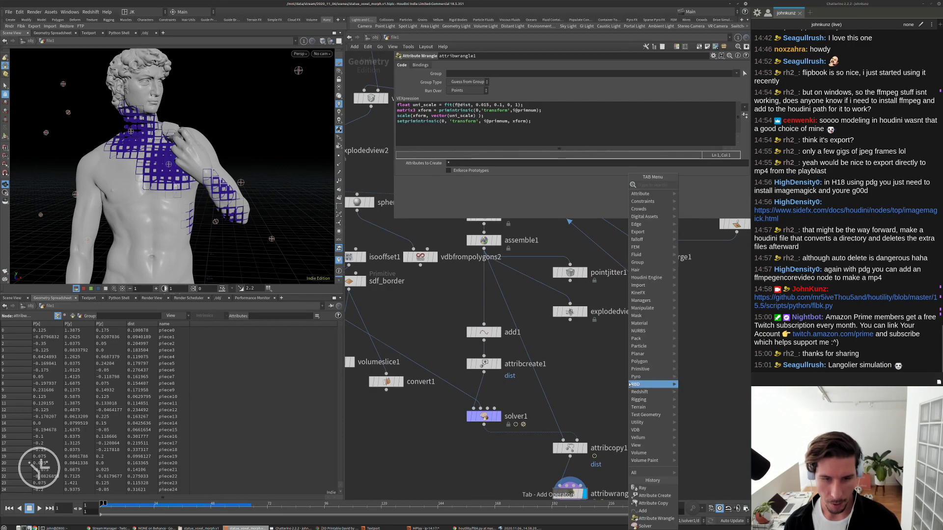
type("lin")
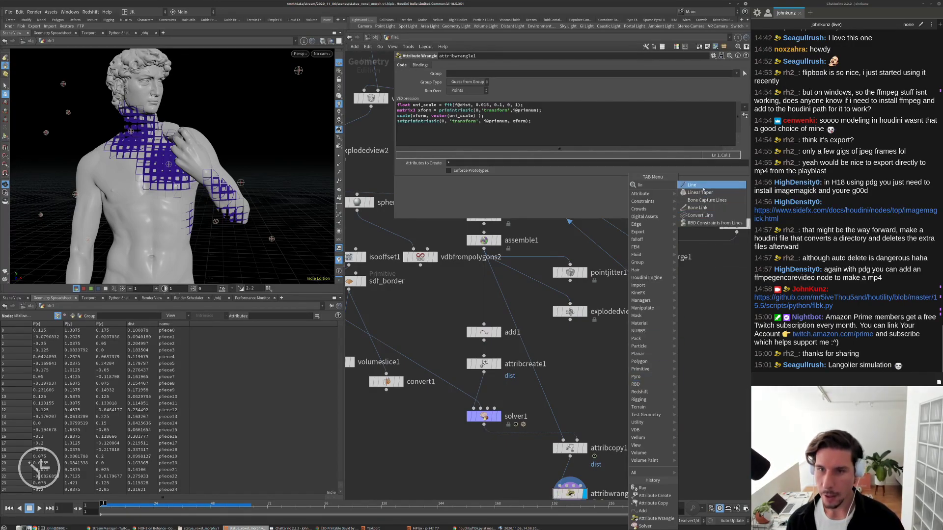
key("Return")
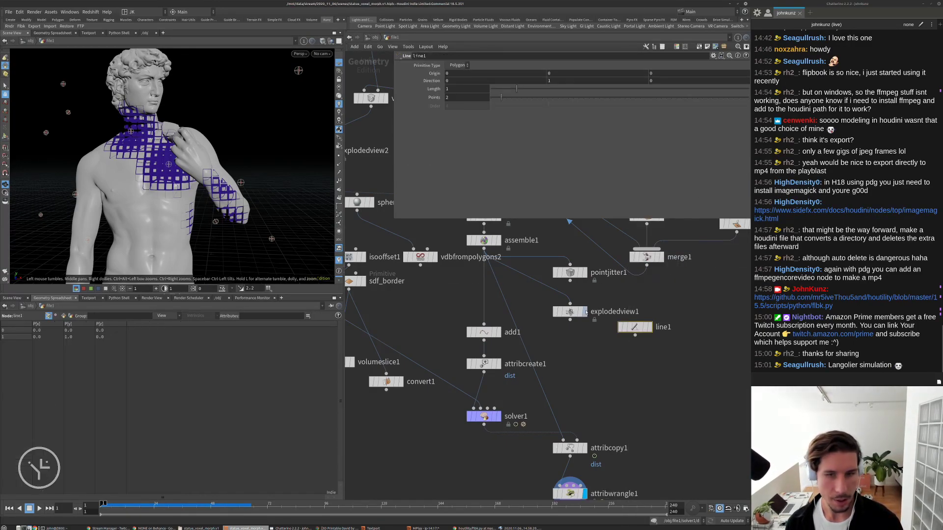
left_click(633, 327)
key("g")
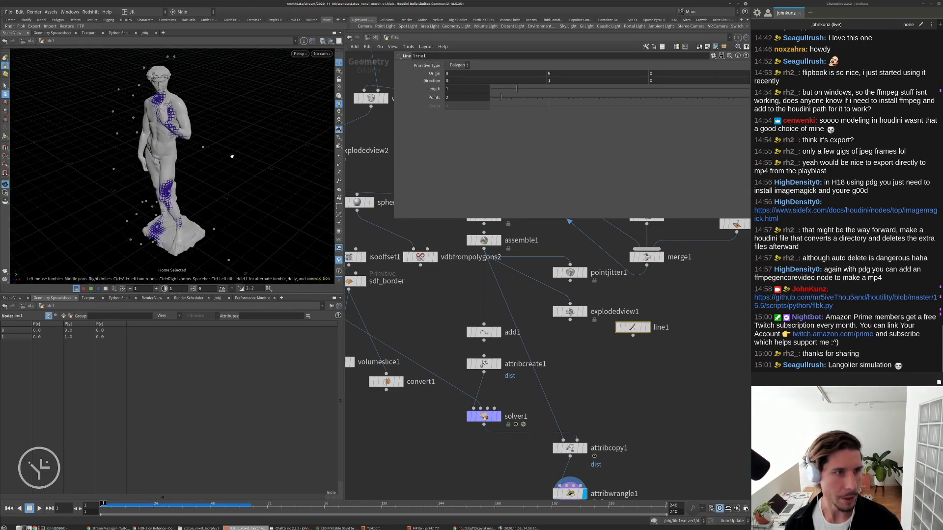
scroll(589, 296, "up", 2)
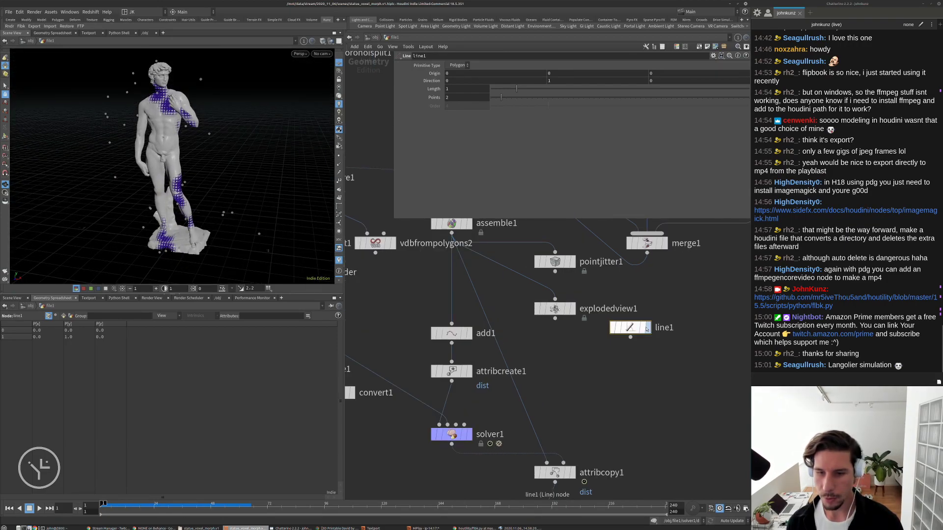
left_click(647, 345)
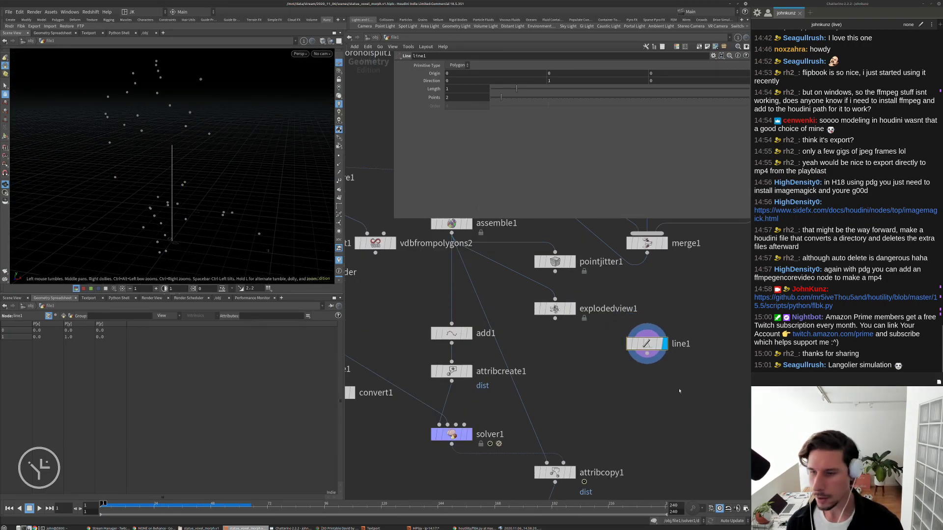
middle_click_drag(678, 389, 626, 375)
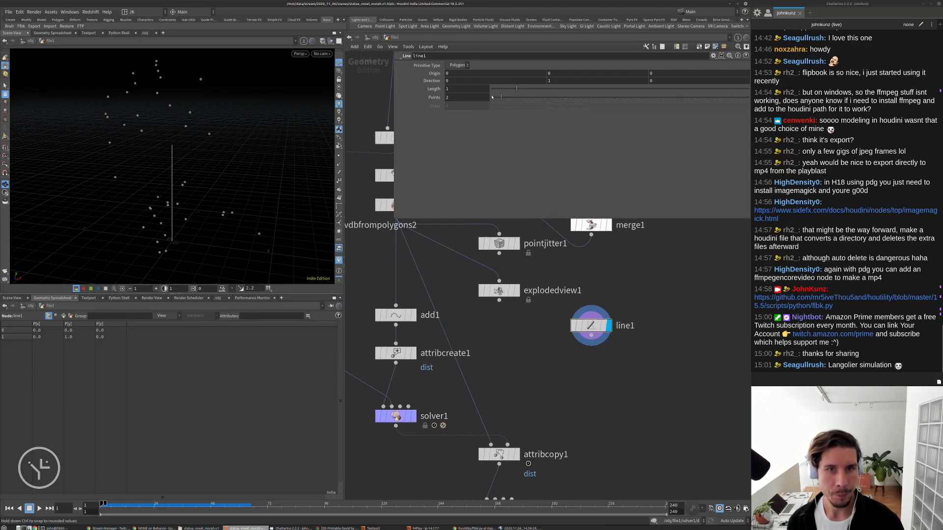
left_click_drag(553, 94, 694, 301)
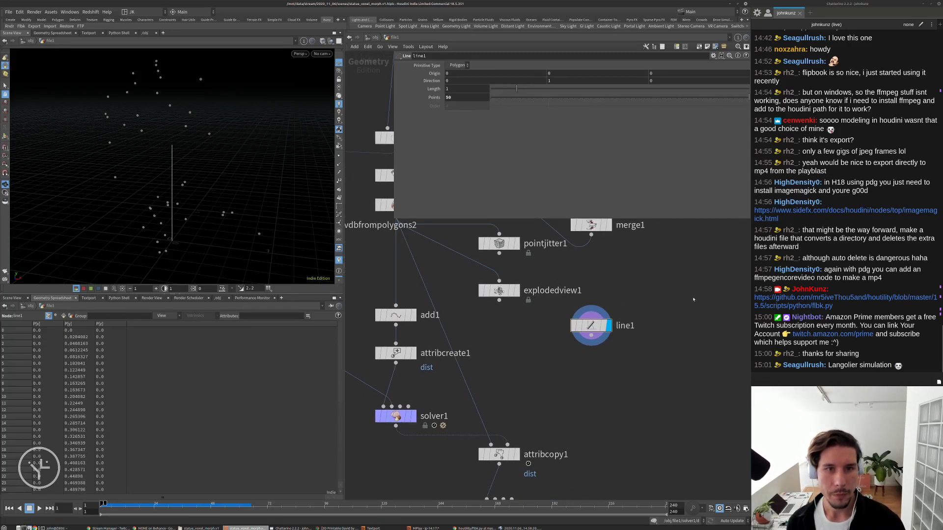
Add an Attribute Wrangle below line1, connect line1 to its first input and display it.
key("Tab")
type("wrangle")
key("Return")
left_click(591, 376)
left_click_drag(579, 367, 591, 335)
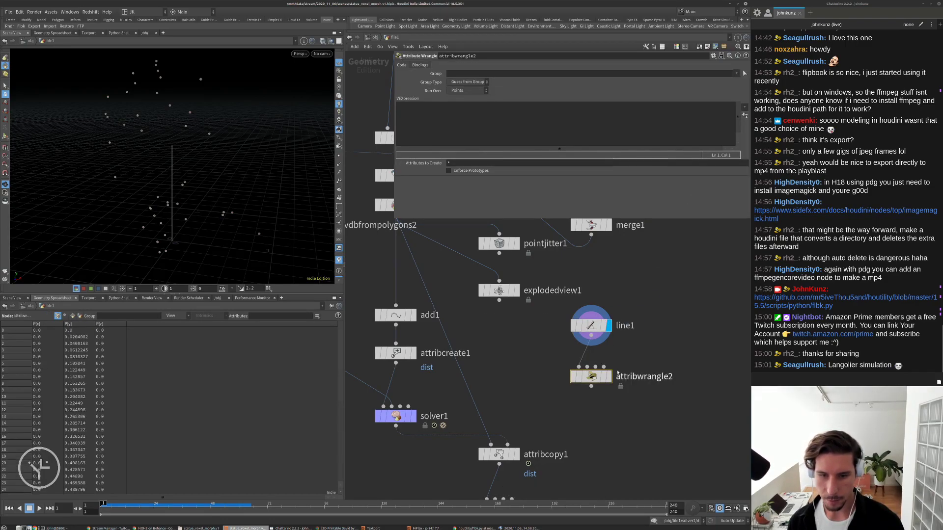
left_click(609, 377)
In attribwrangle2, write VEX that stores @P.y as float u and sets @P.x = sin(u) and @P.z = cos(u).
left_click(500, 141)
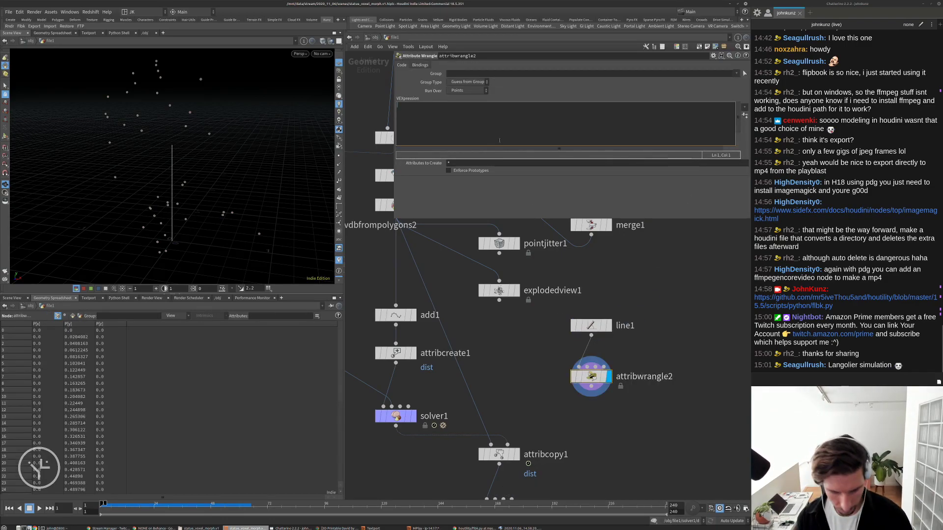
type("i")
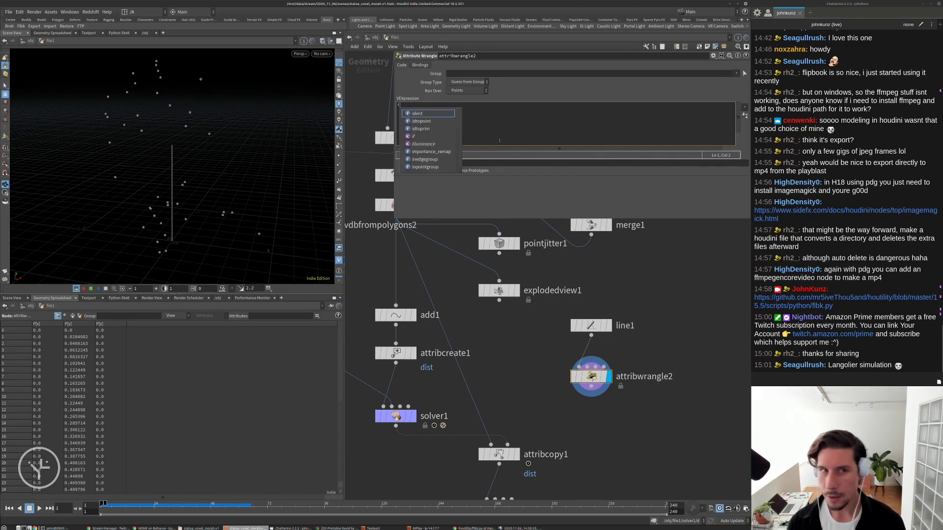
key("BackSpace")
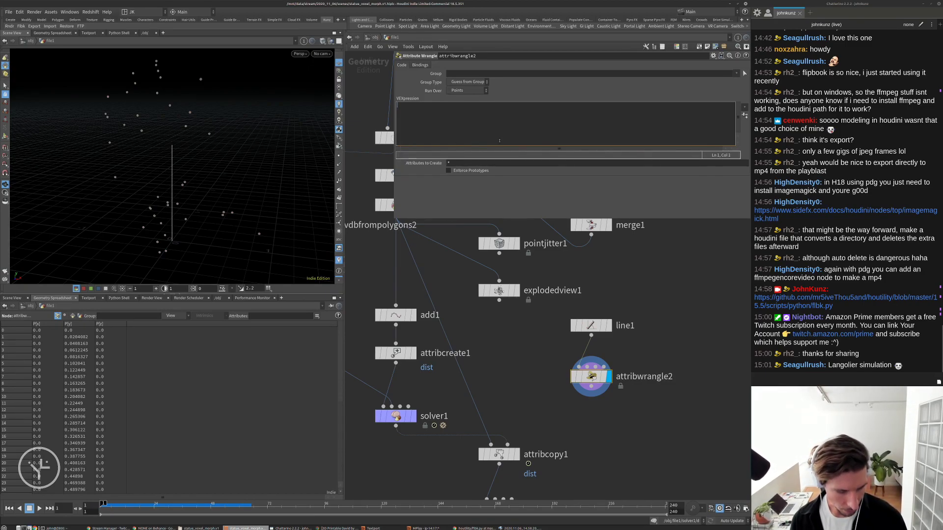
type("float ")
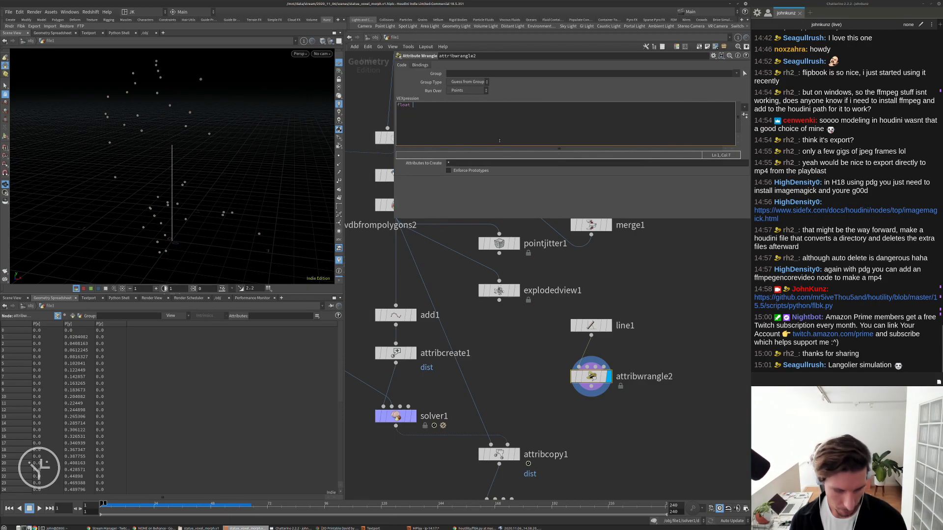
type("u= @P.y")
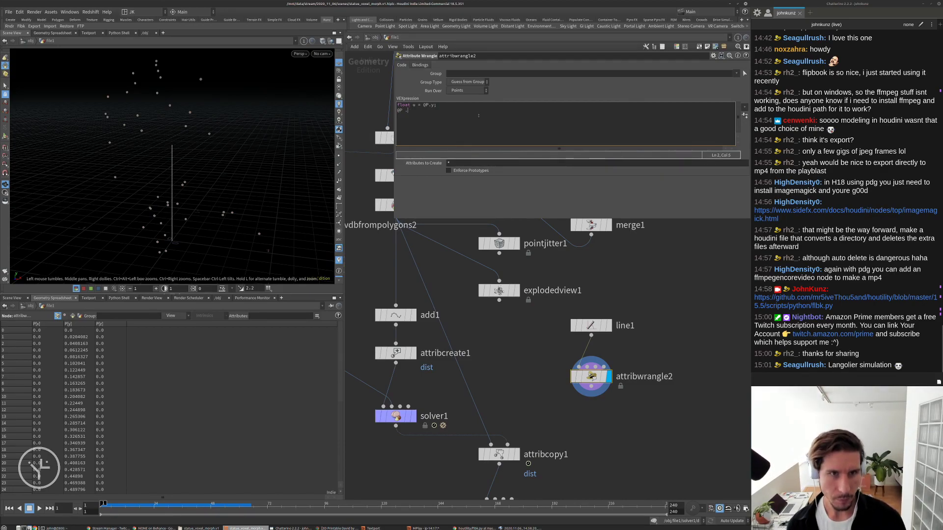
type("x")
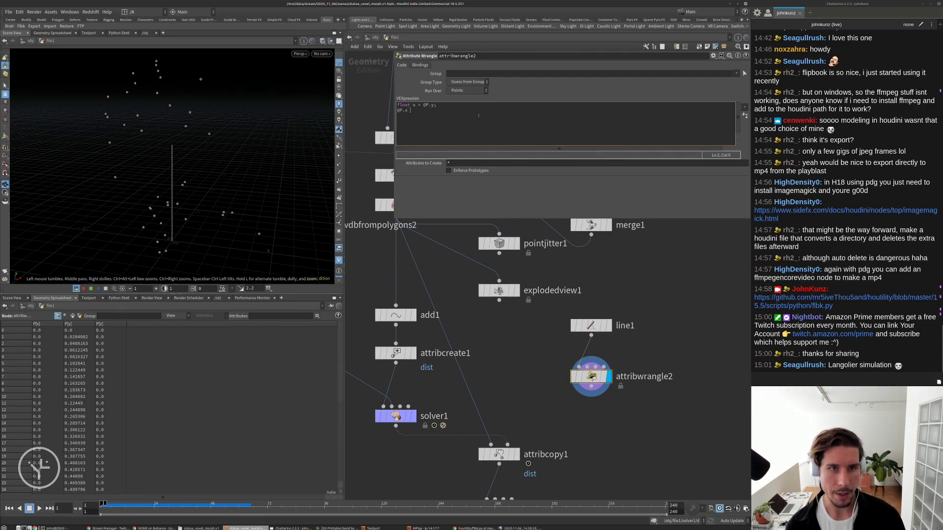
type(" = sin(")
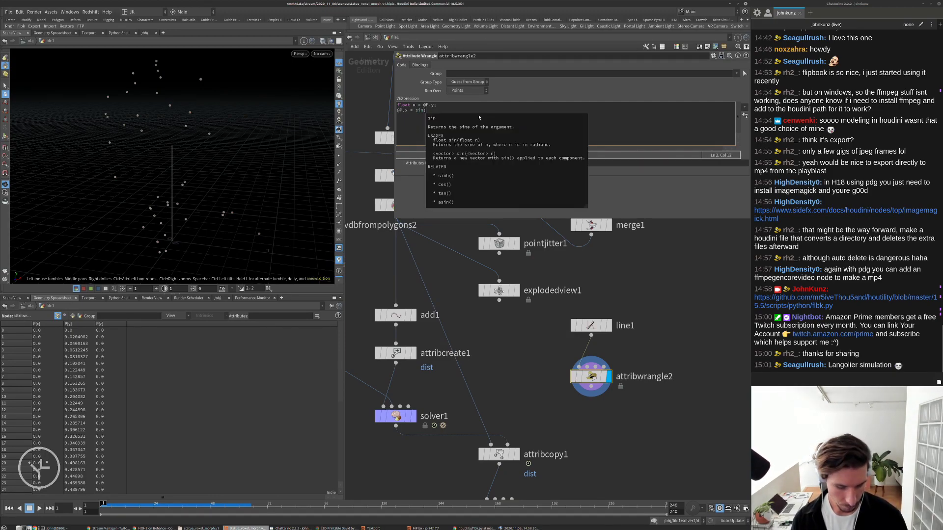
type("u);")
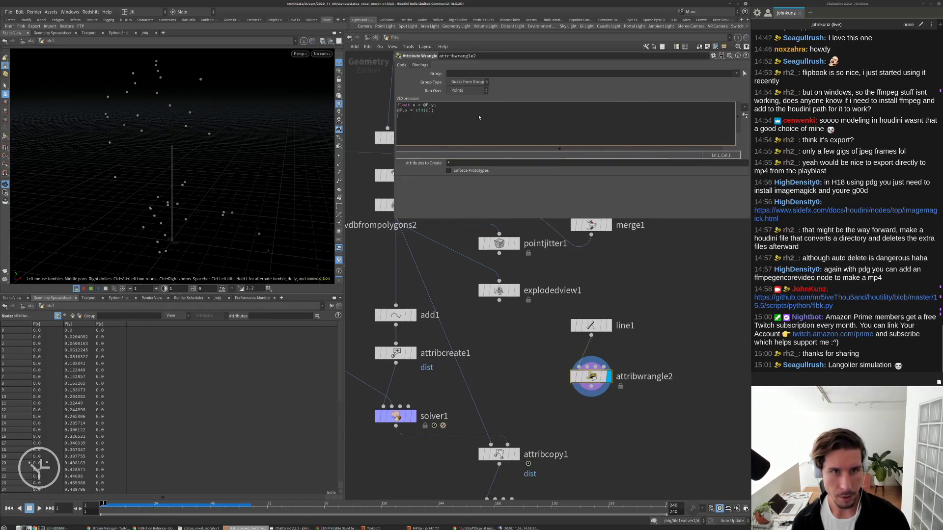
type(" @P.z")
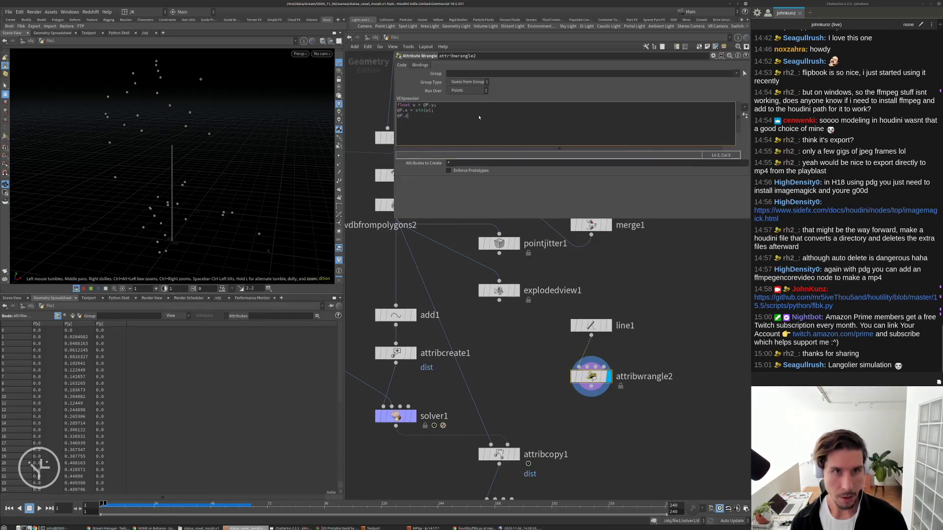
type(" = ")
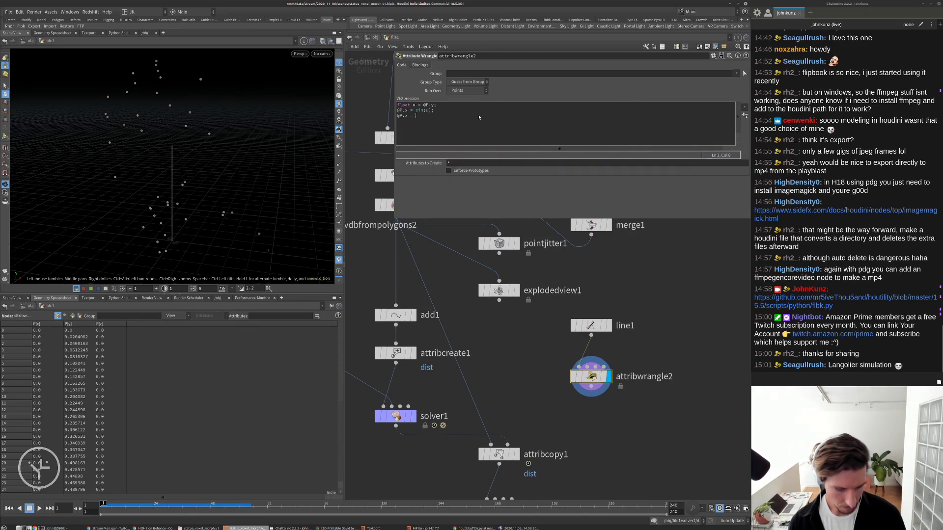
type("cos(u)")
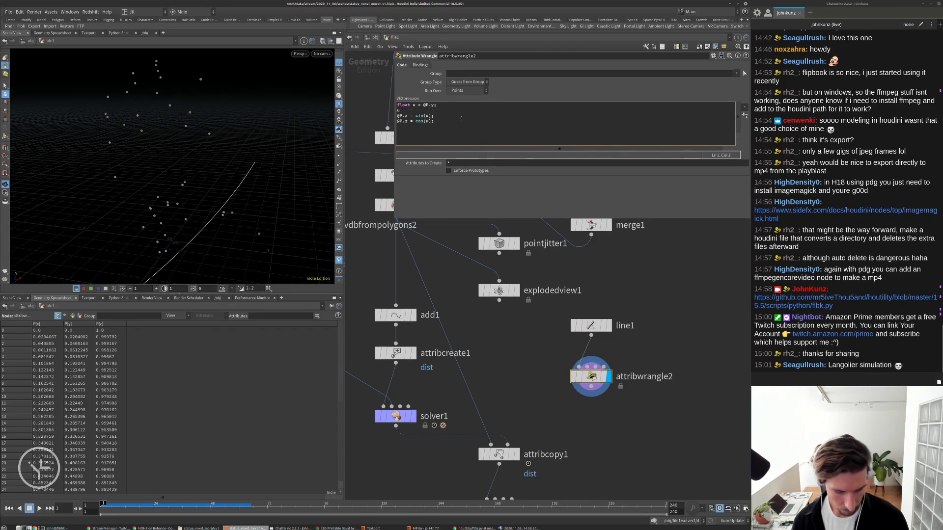
Insert u *= PI; above the sin and cos lines, inspect the curve from above and extend the factor to PI*2.
type("*= PI;")
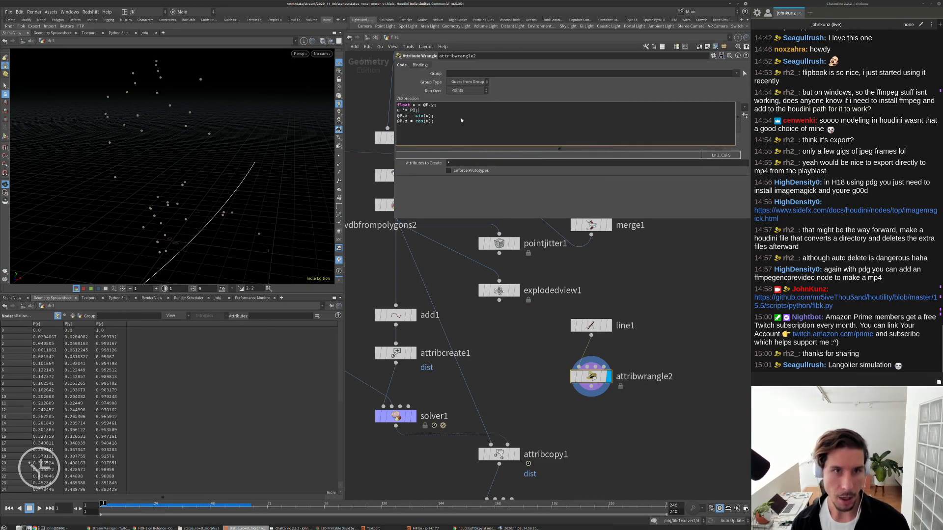
key("ctrl+Return")
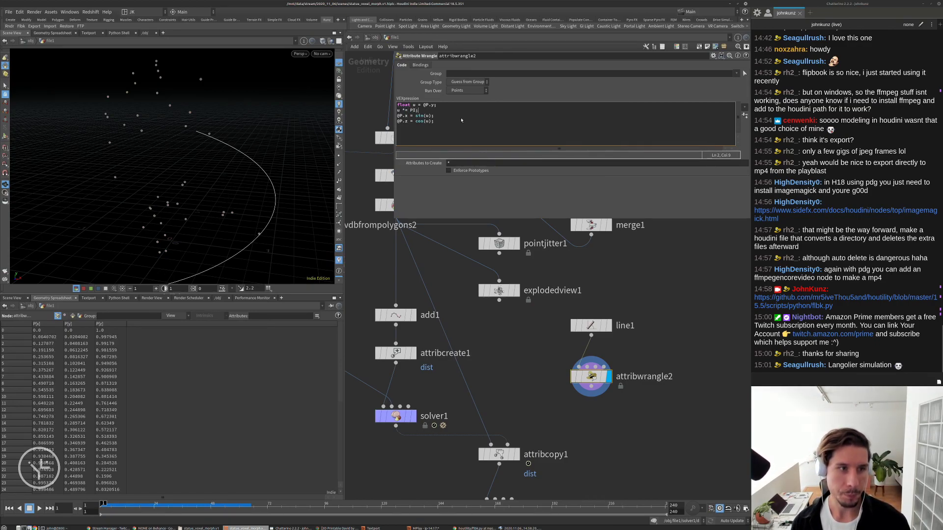
right_click_drag(289, 191, 185, 166, "alt")
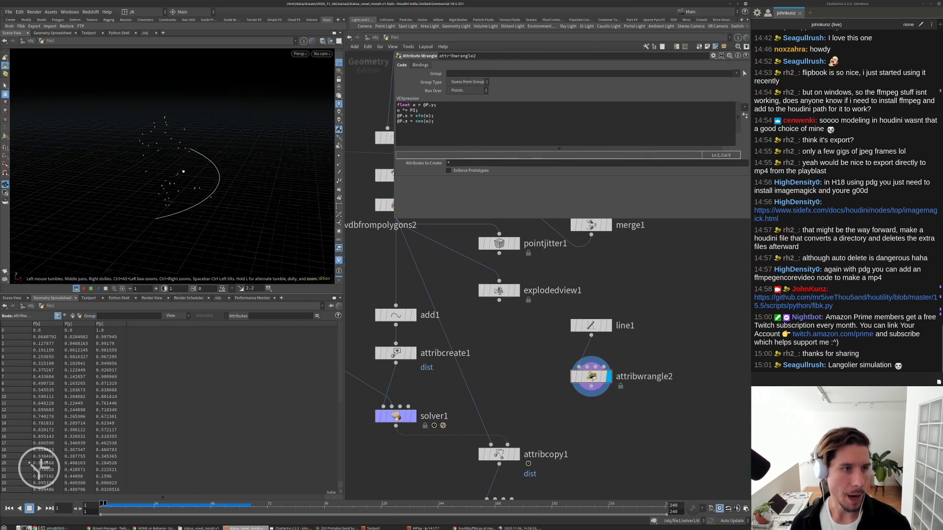
left_click_drag(185, 167, 132, 164, "alt")
left_click_drag(232, 147, 253, 246, "alt")
left_click(416, 110)
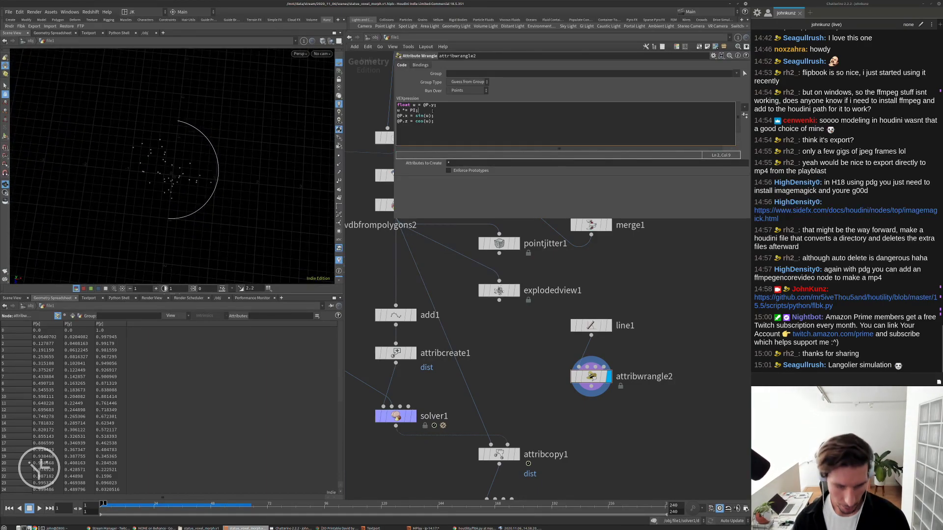
type("*2")
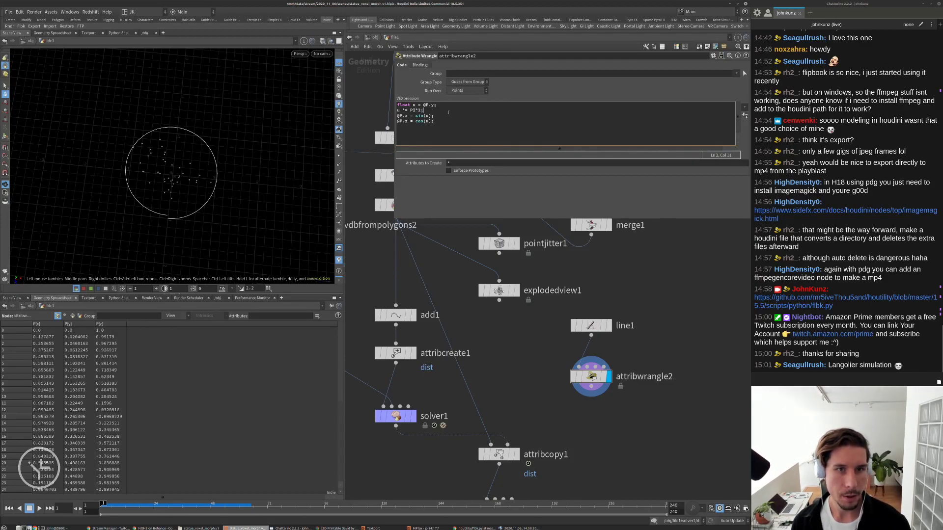
Insert the line u *= 4; below the PI*2 line in attribwrangle2's VEX code.
key("Return")
type("u*= ")
type("*= ")
type("2")
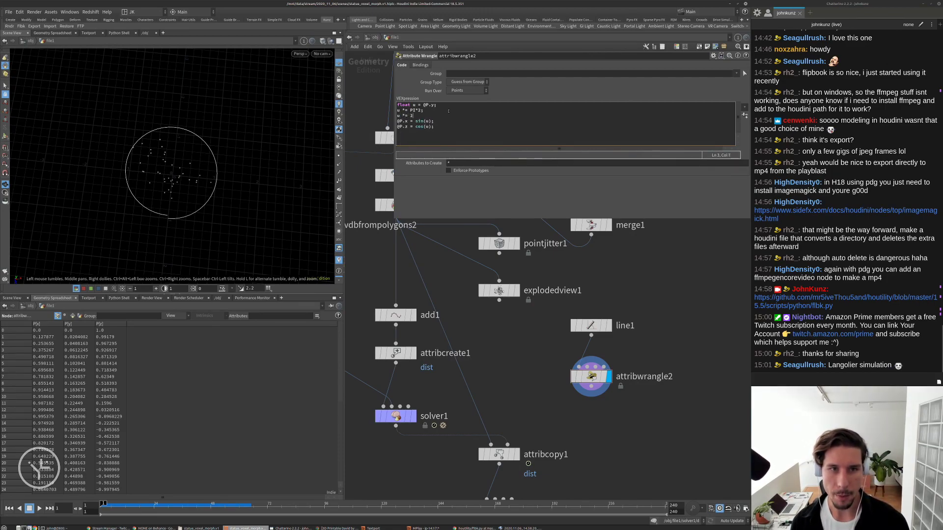
key("BackSpace")
type("4;")
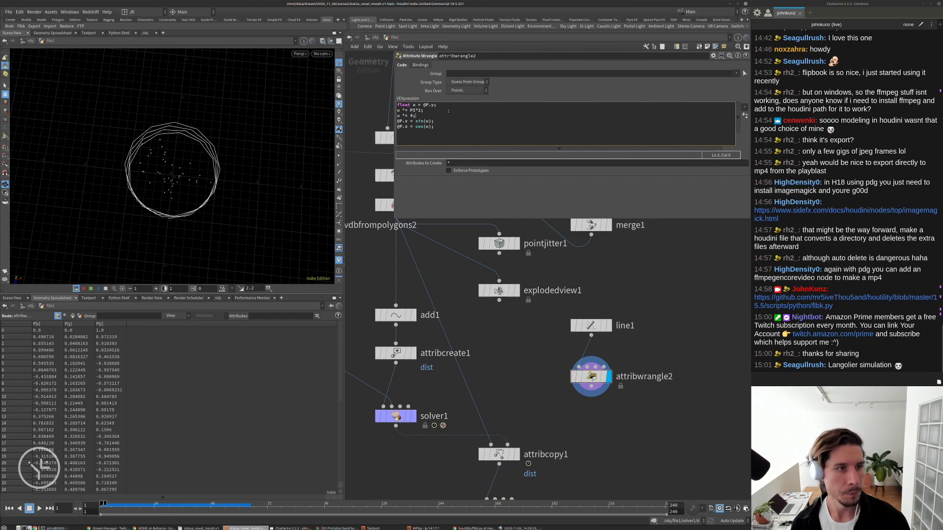
Set the number of points on line1 to 512.
left_click(591, 325)
left_click(467, 97)
type("512")
key("Return")
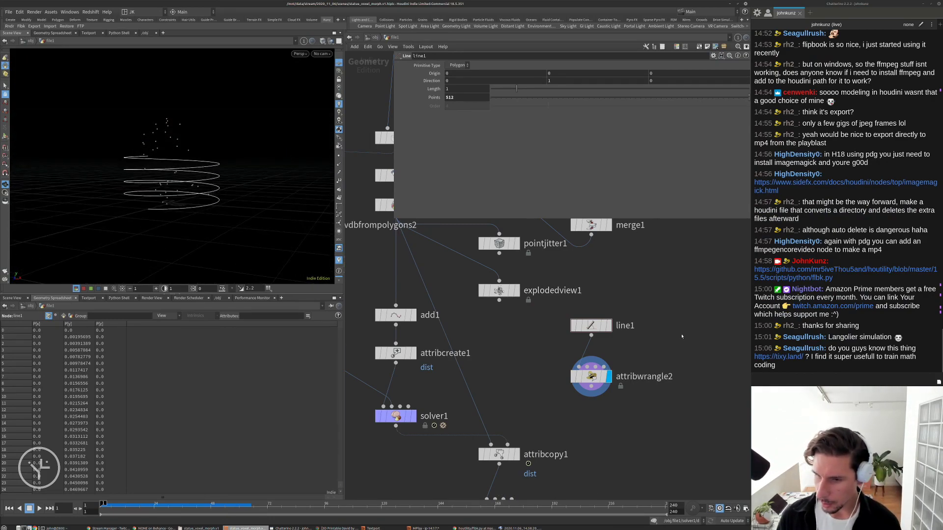
Open the tixy.land link from the chat in the browser, look through its examples and close the page.
left_click(795, 358)
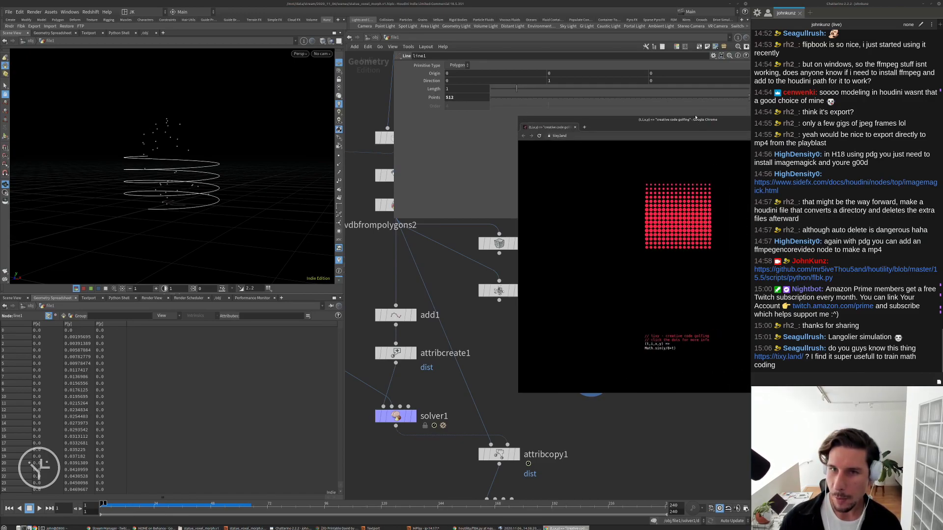
left_click(568, 245)
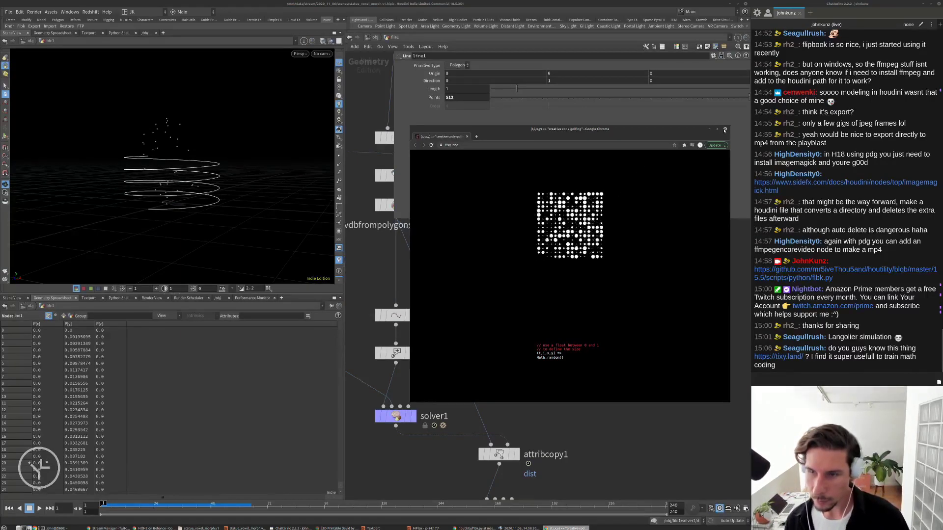
key("ctrl+w")
In attribwrangle2, declare float radius and float height on new lines above the @P.x assignment, separated by a blank line.
middle_click_drag(637, 345, 626, 333)
left_click(580, 366)
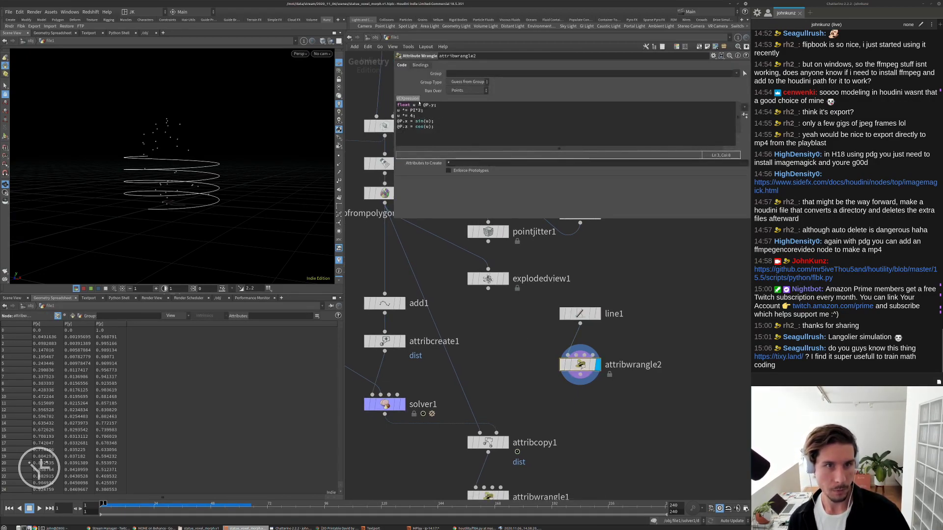
left_click(438, 120)
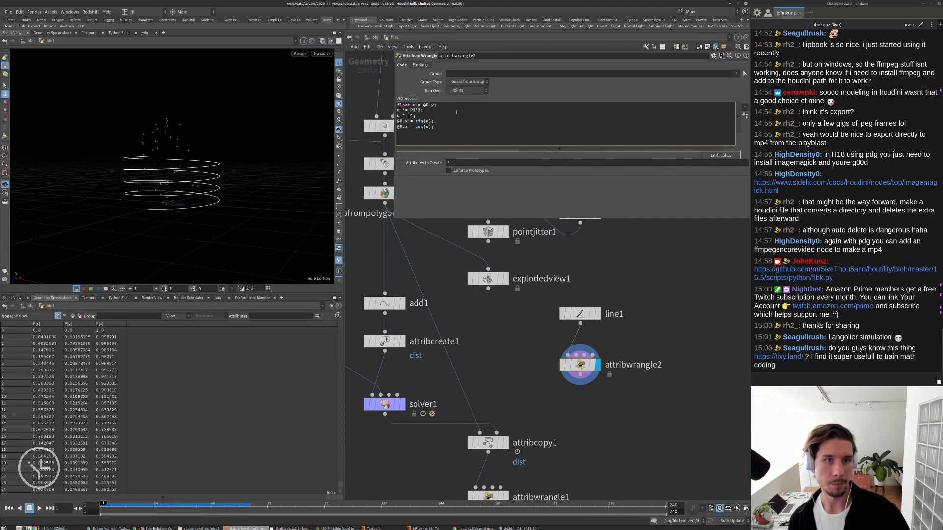
key("Down")
key("Return")
key("Return")
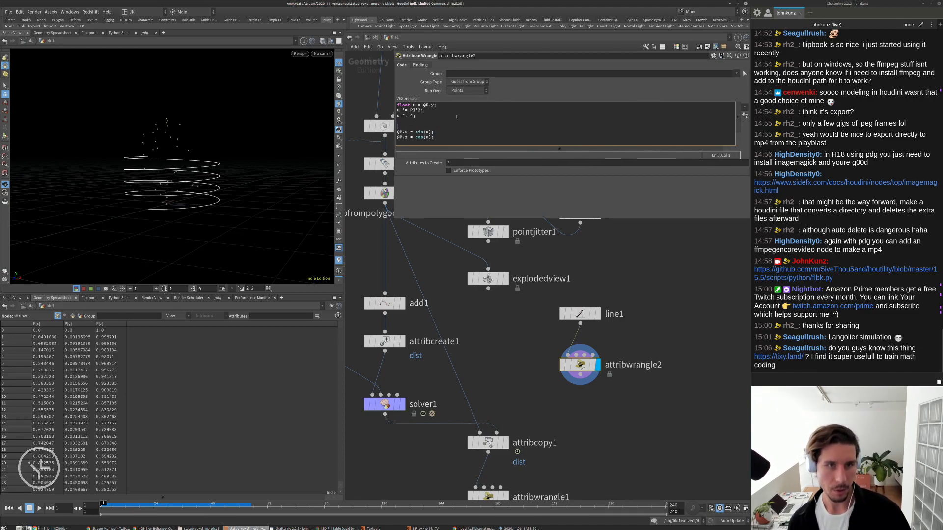
type("float")
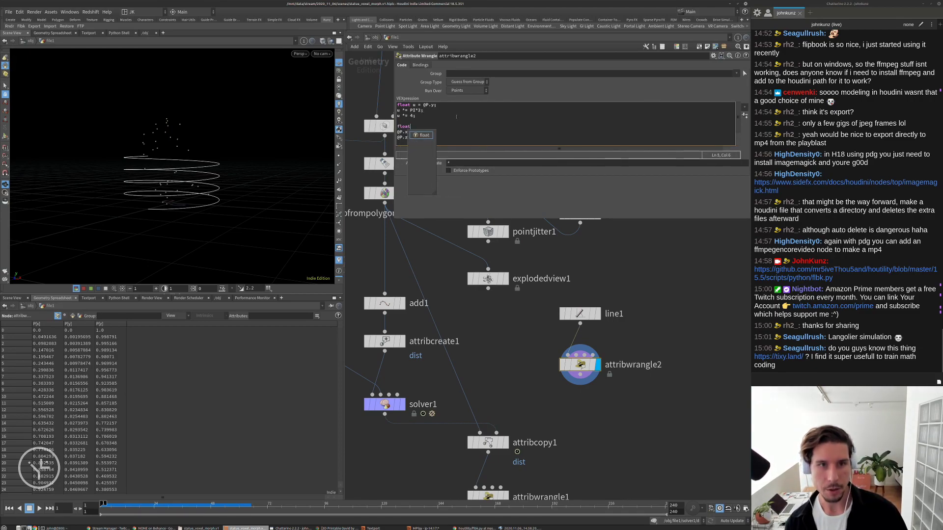
type(" rad")
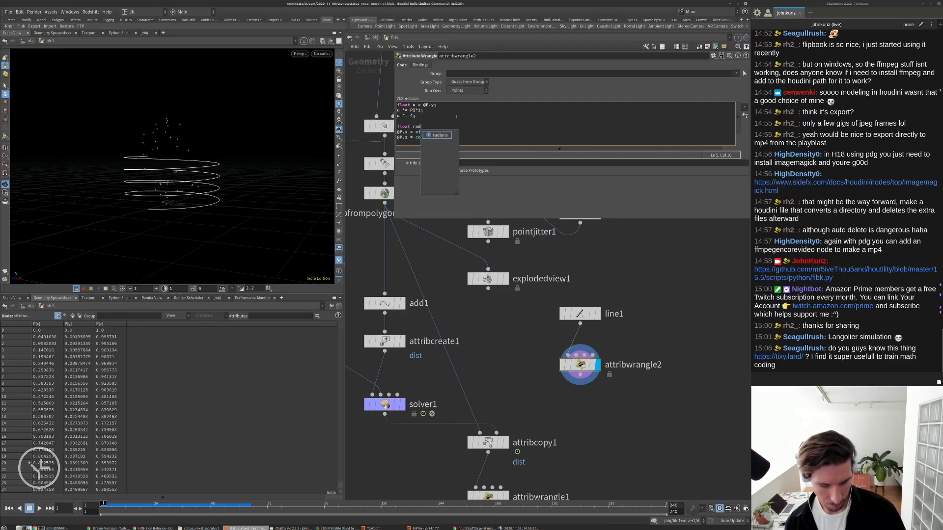
type("ius;")
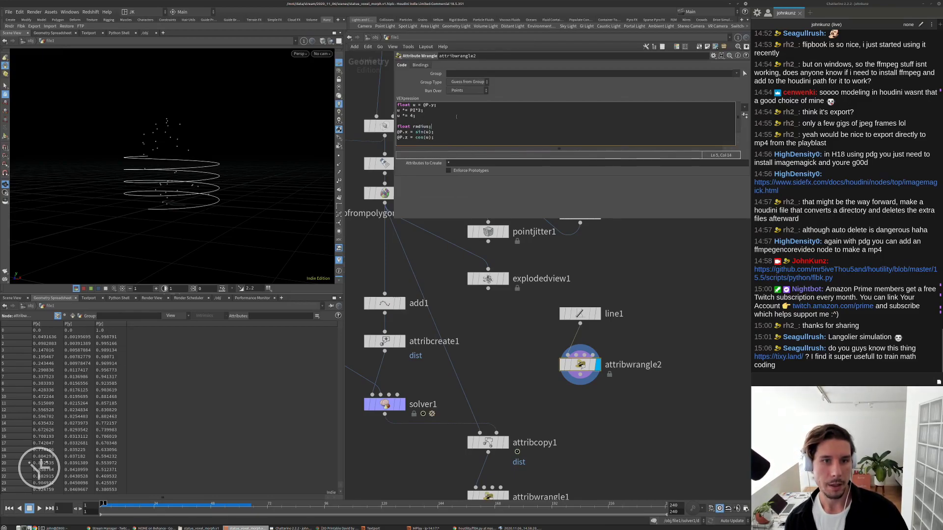
key("Return")
type("float ")
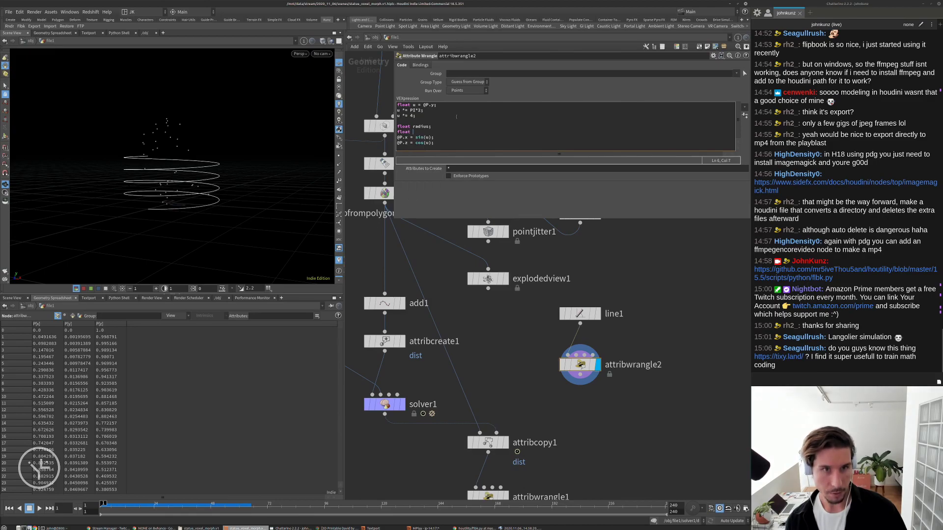
type("height")
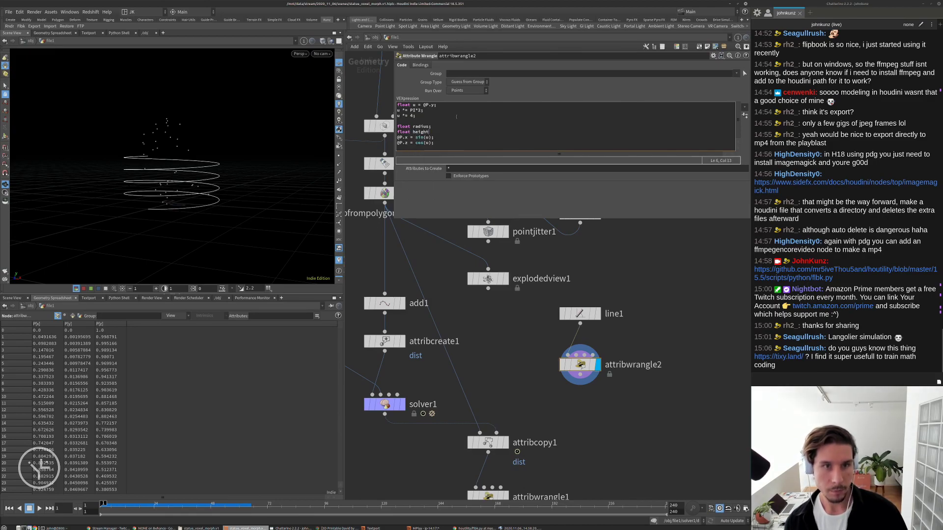
Assign chf('r') to radius and chf('h') to height, and generate the matching parameters on attribwrangle2.
type(" chf")
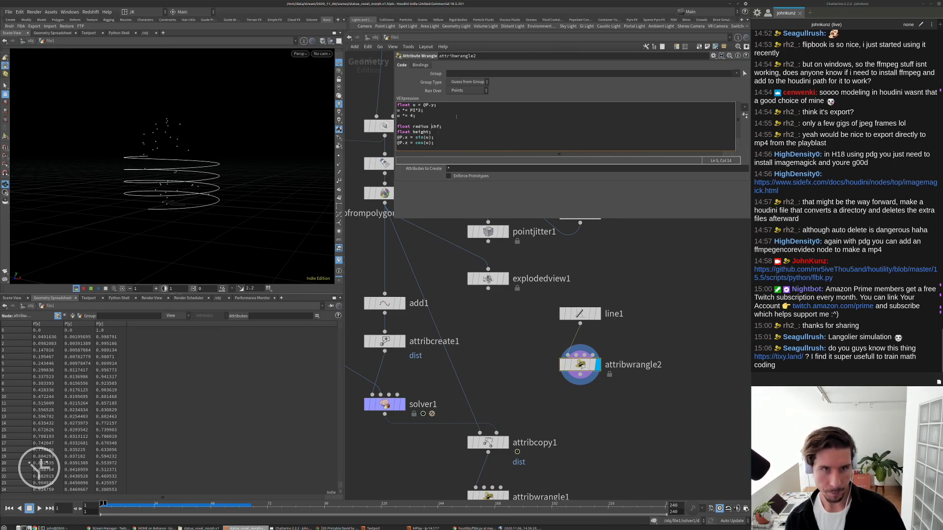
type(" = ")
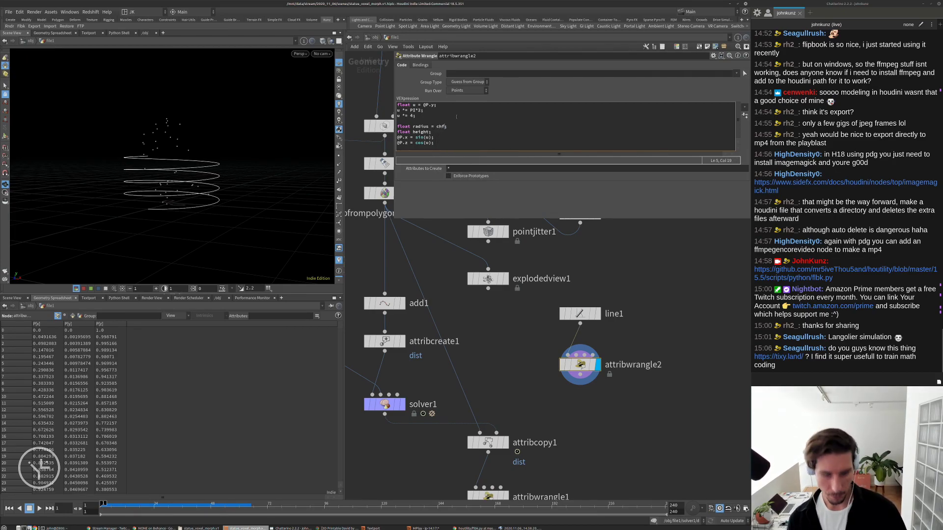
type("()")
type("'")
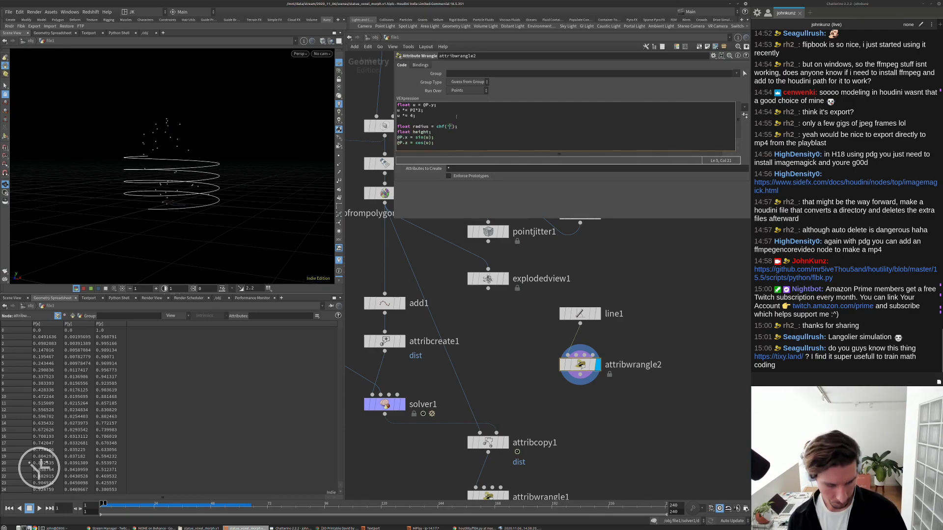
type("r")
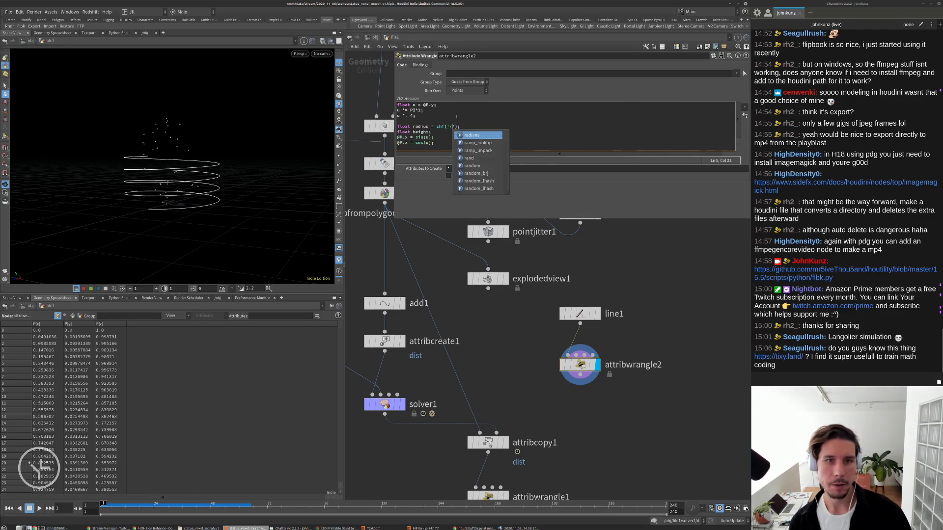
left_click(431, 132)
type("= chf()")
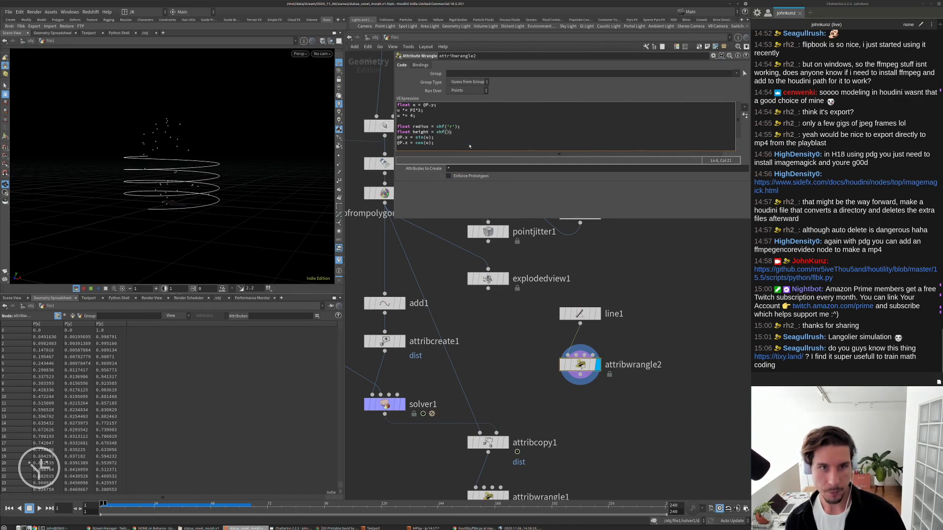
key("Left")
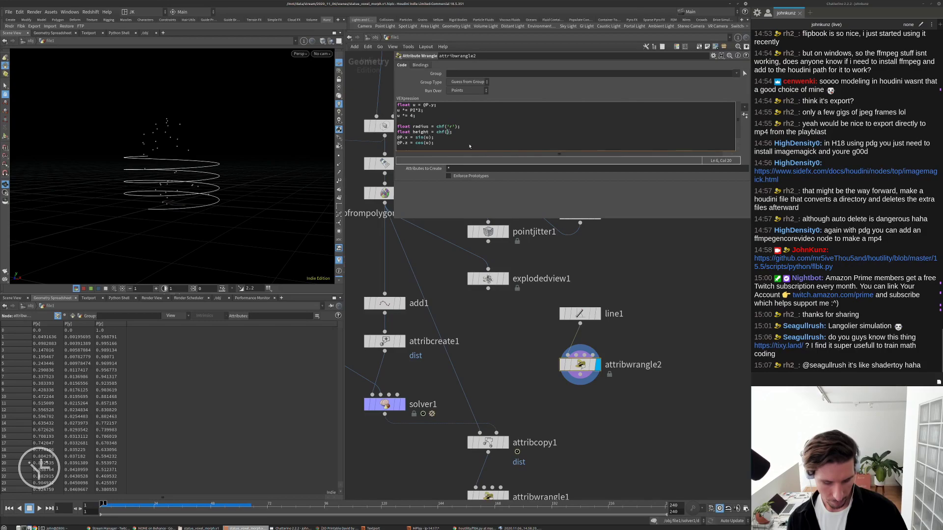
type("'h")
left_click(744, 115)
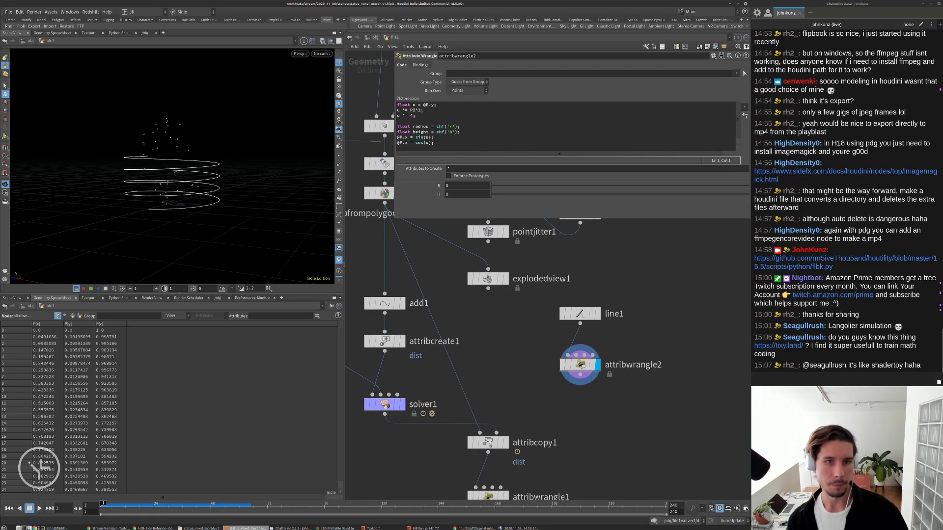
Multiply both sin(u) and cos(u) by radius in the VEX code, and set the R parameter to 0.3952.
left_click(442, 137)
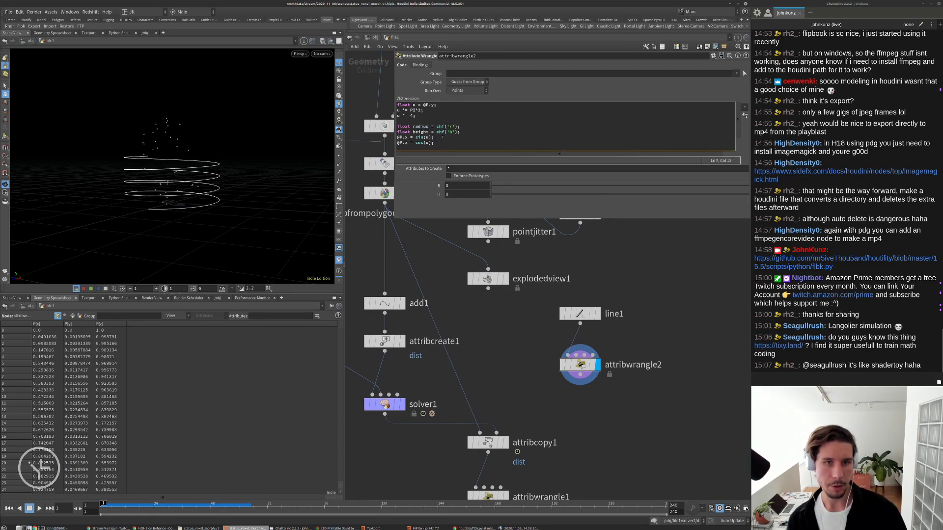
type("* radius; @P.z")
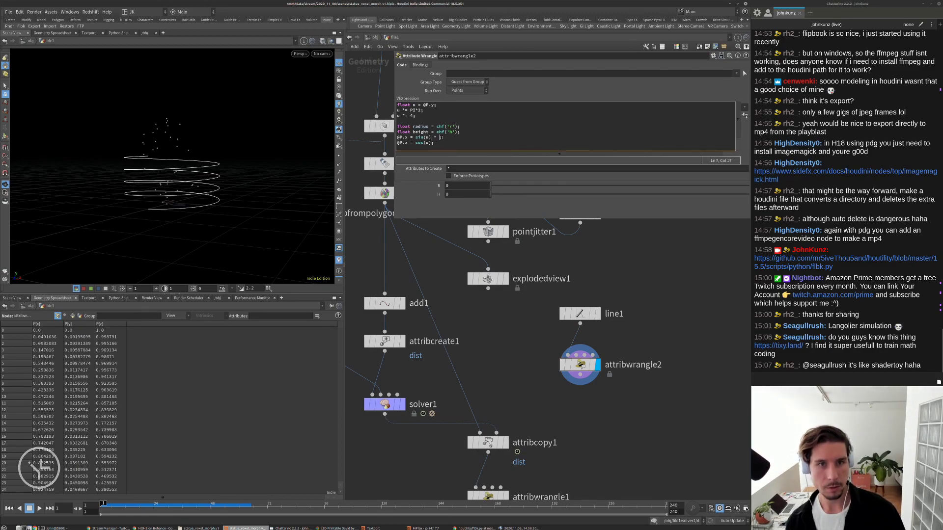
type(" = cos(u) ")
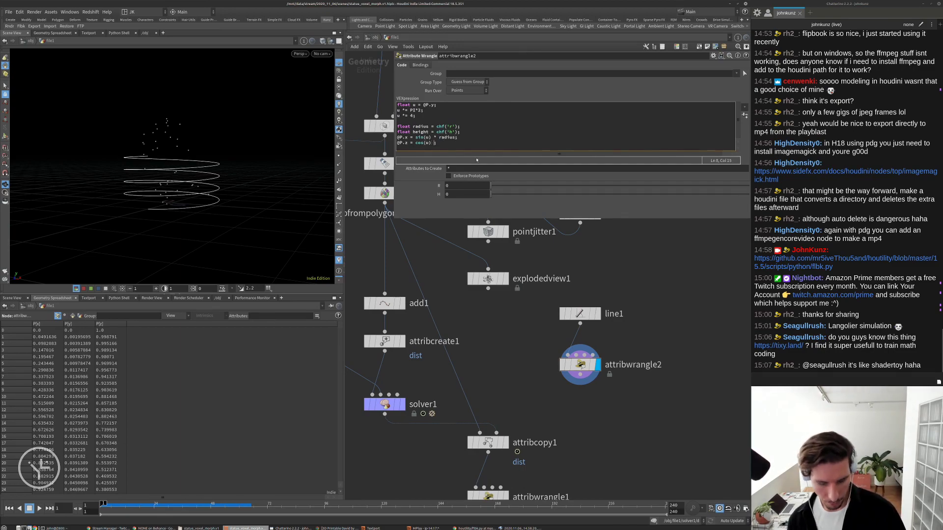
type("* radius")
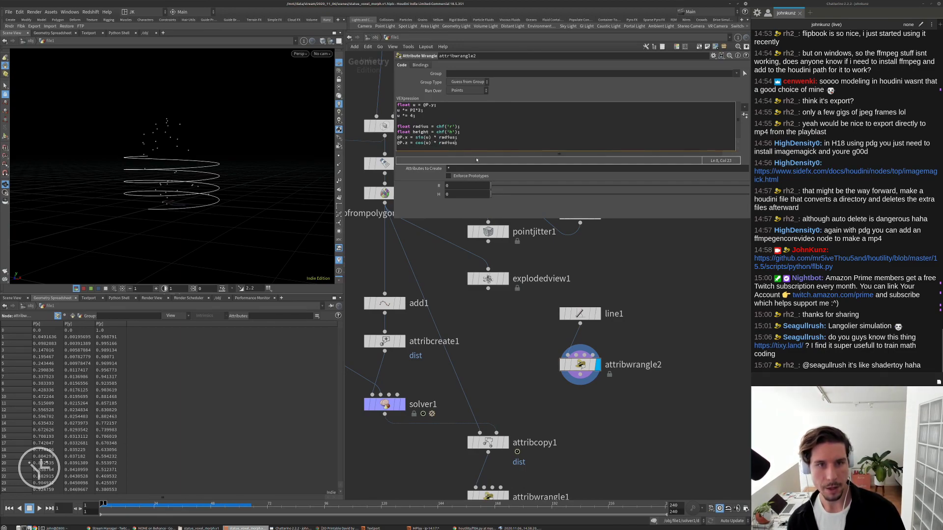
left_click_drag(491, 186, 592, 182)
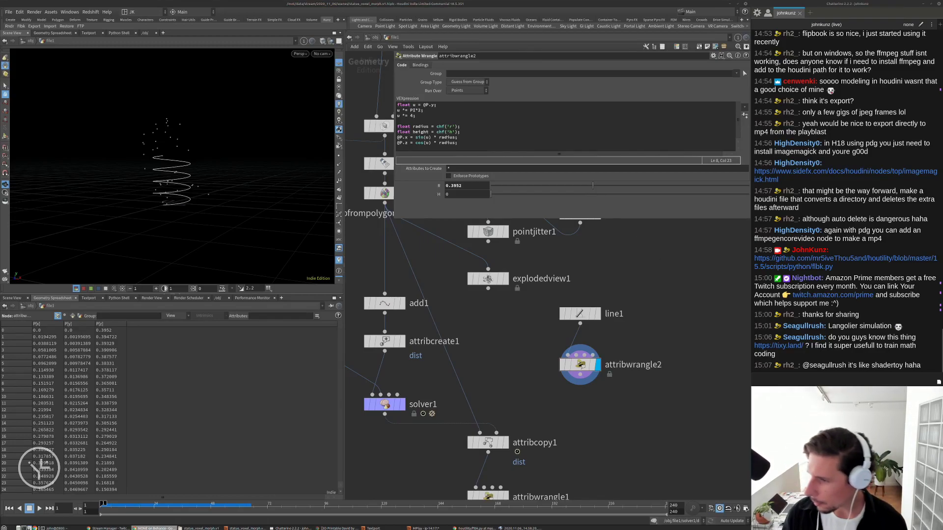
Add the line @P.y *= height; at the end of attribwrangle2's VEX code.
key("ctrl+t")
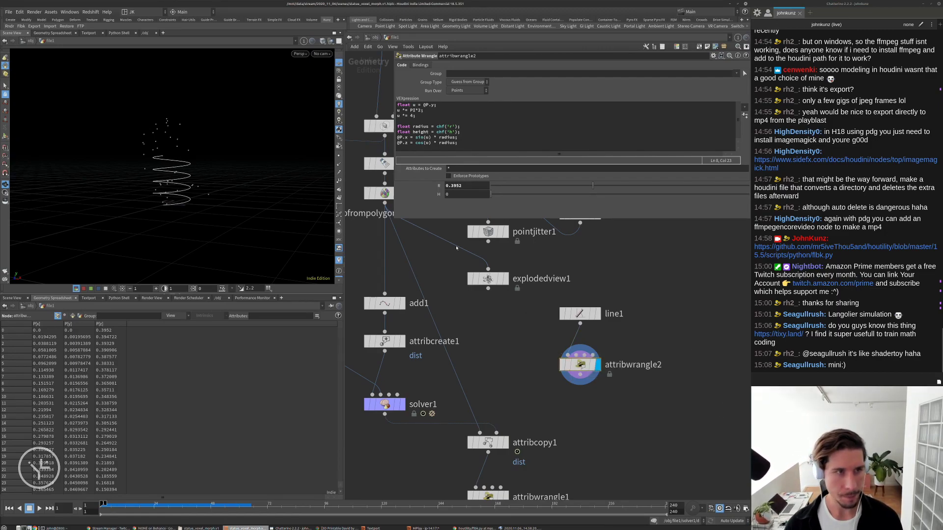
left_click_drag(207, 182, 202, 211, "alt")
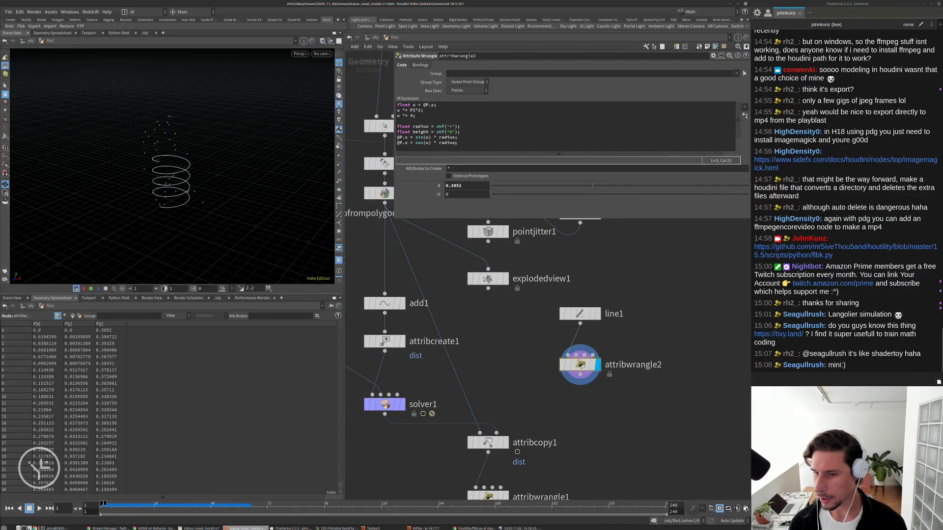
key("Return")
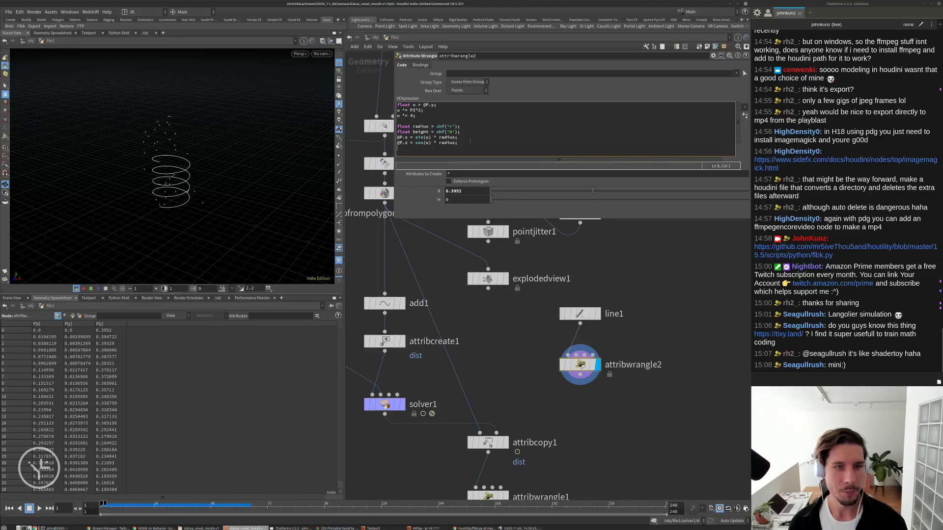
type("@P.")
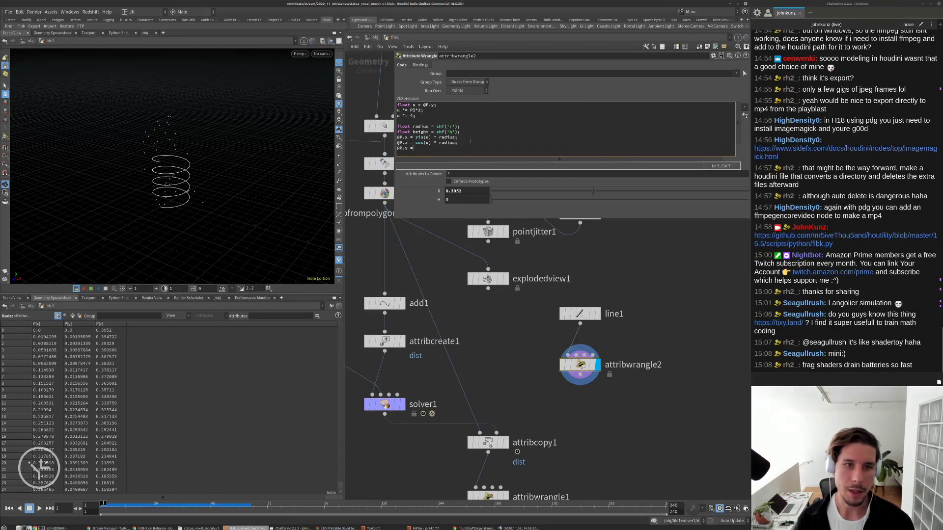
type("y *")
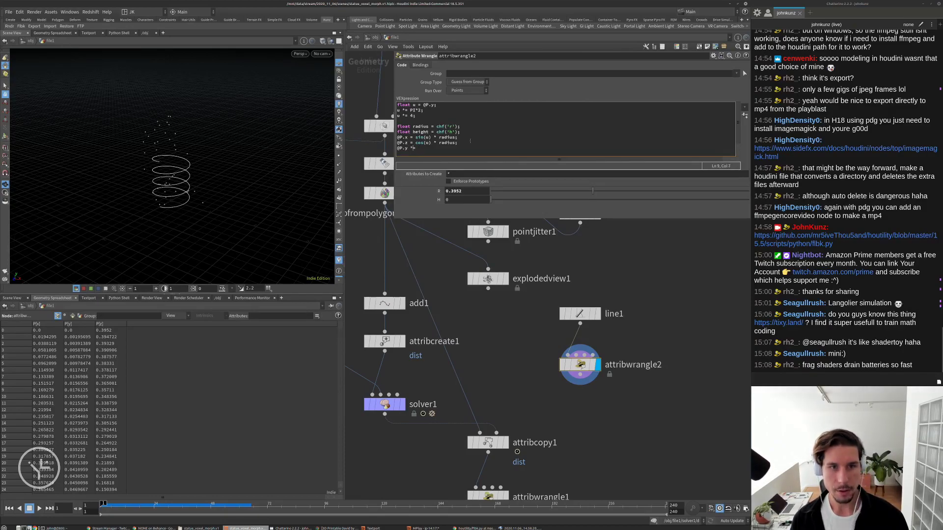
left_click(580, 313)
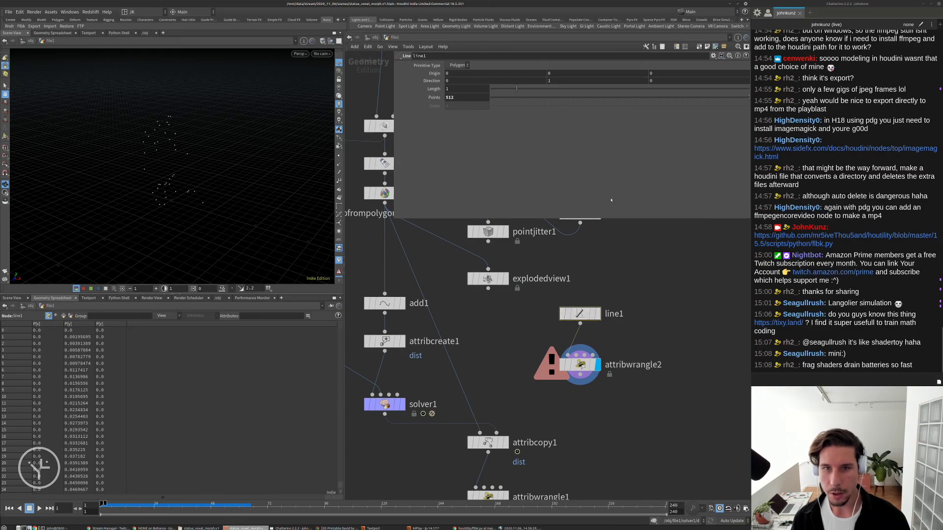
left_click(580, 365)
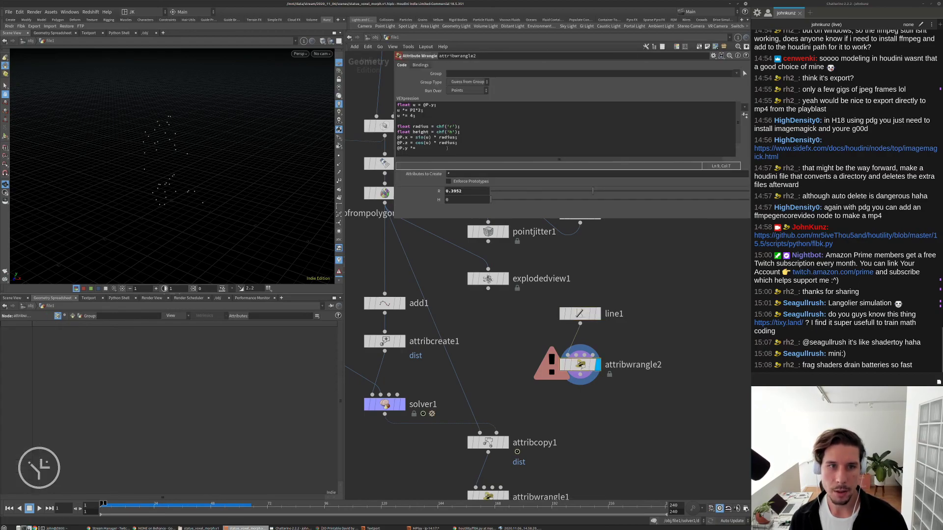
double_click(420, 131)
key("ctrl+c")
left_click(422, 148)
key("ctrl+v")
type(";")
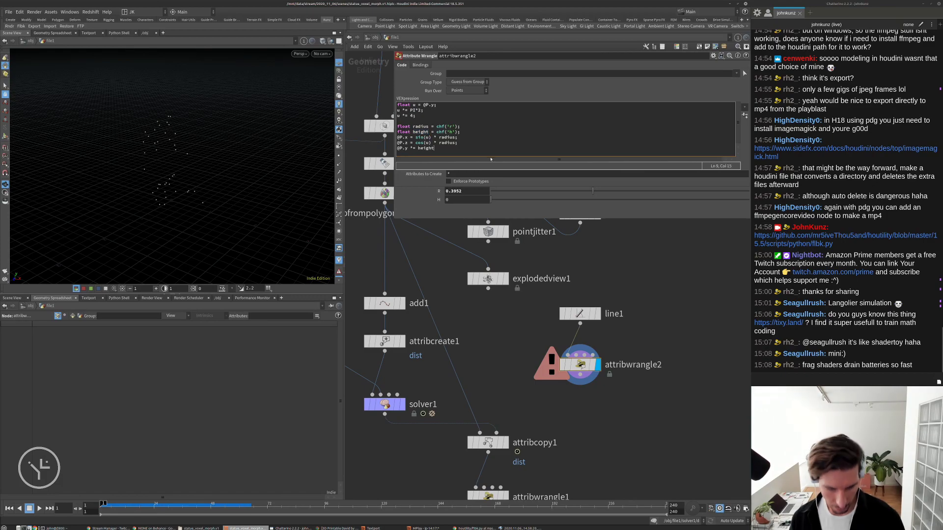
Set attribwrangle2's H parameter to 2 and its R parameter to 0.22 to stretch and narrow the helix.
left_click_drag(491, 199, 645, 199)
left_click(461, 200)
type("2")
key("Return")
left_click_drag(247, 164, 189, 138)
left_click(548, 192)
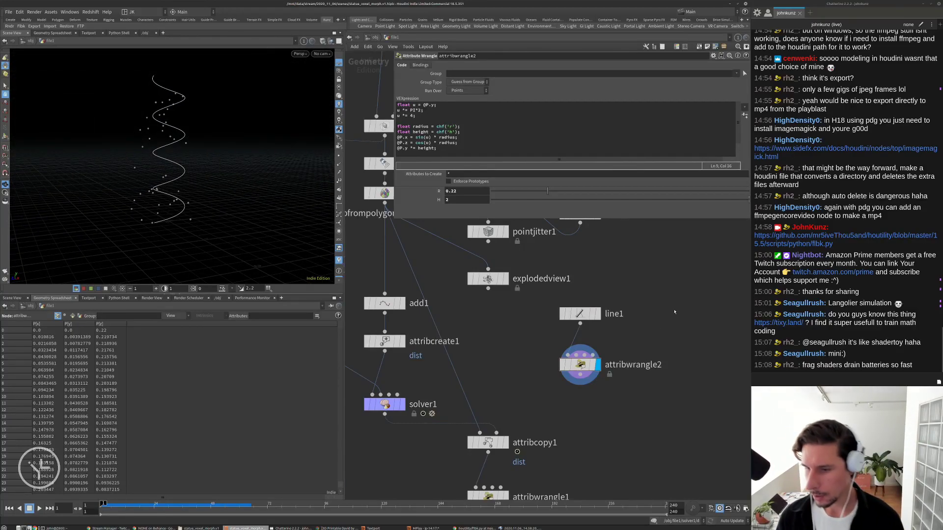
Move the attribwrangle2 node closer beneath line1 in the network.
middle_click_drag(651, 325, 622, 296)
left_click_drag(553, 317, 554, 308)
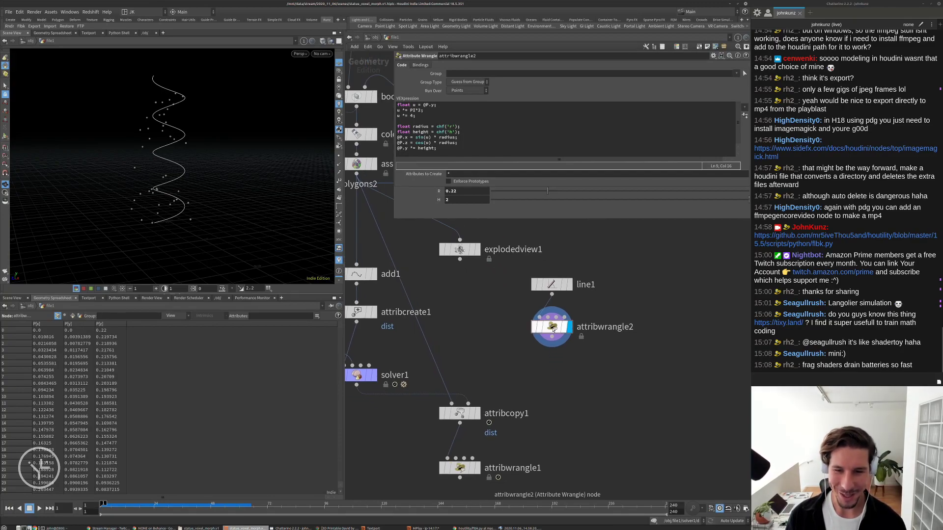
middle_click_drag(582, 306, 573, 298)
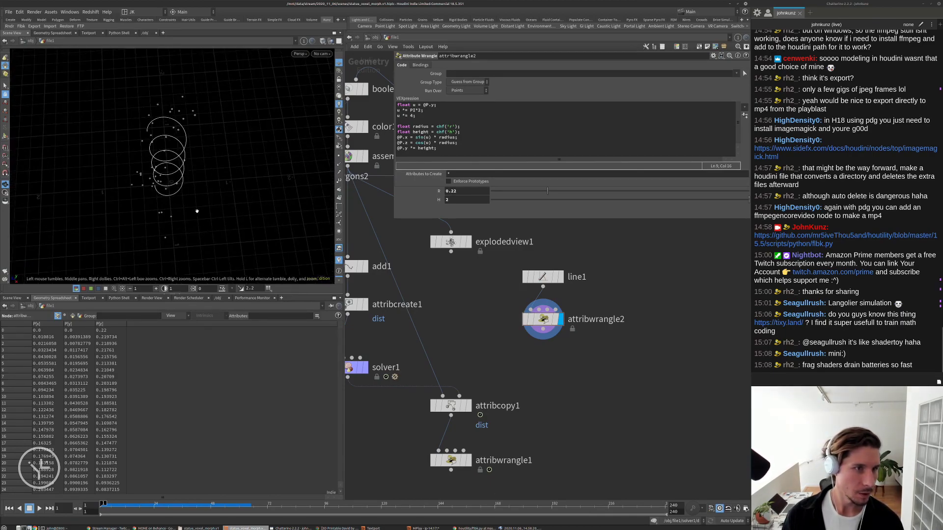
key("Tab")
type("copy")
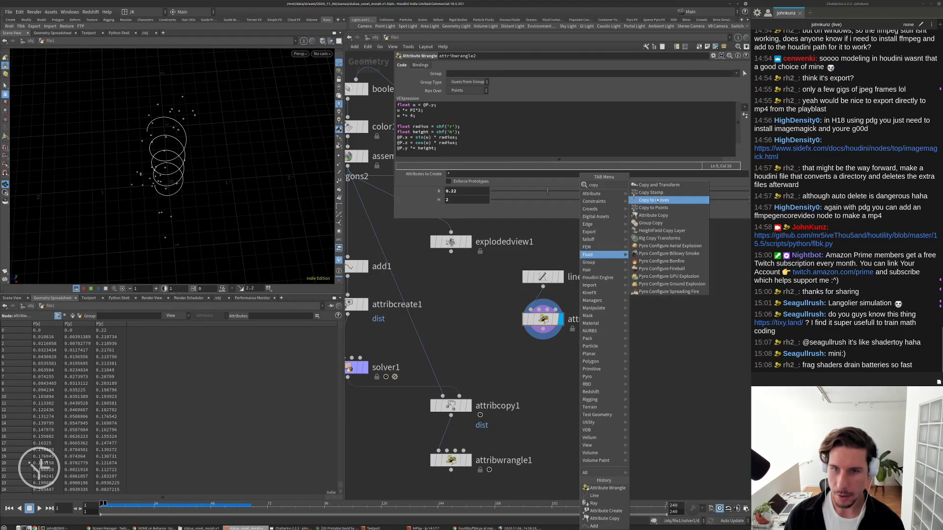
left_click(655, 200)
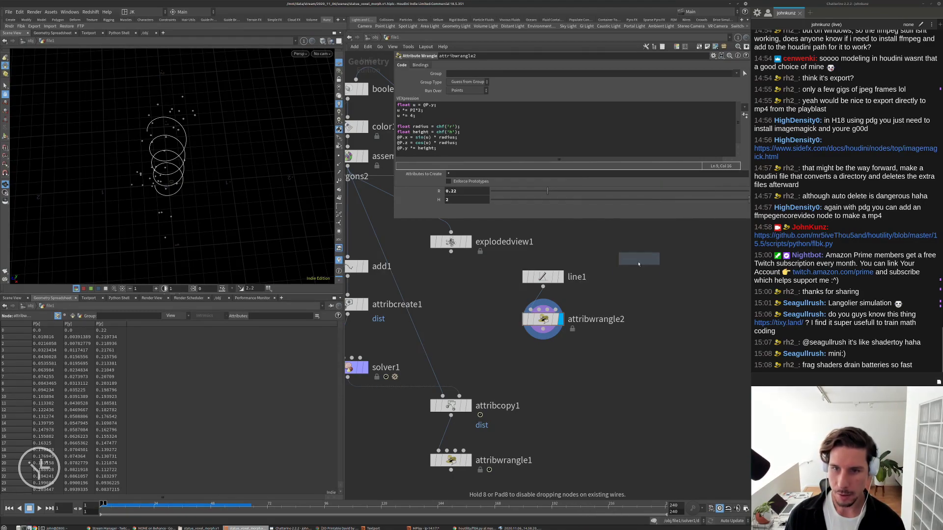
Add a Copy and Transform node directly beneath attribwrangle2 and wire it to that node's output.
key("Tab")
type("copy")
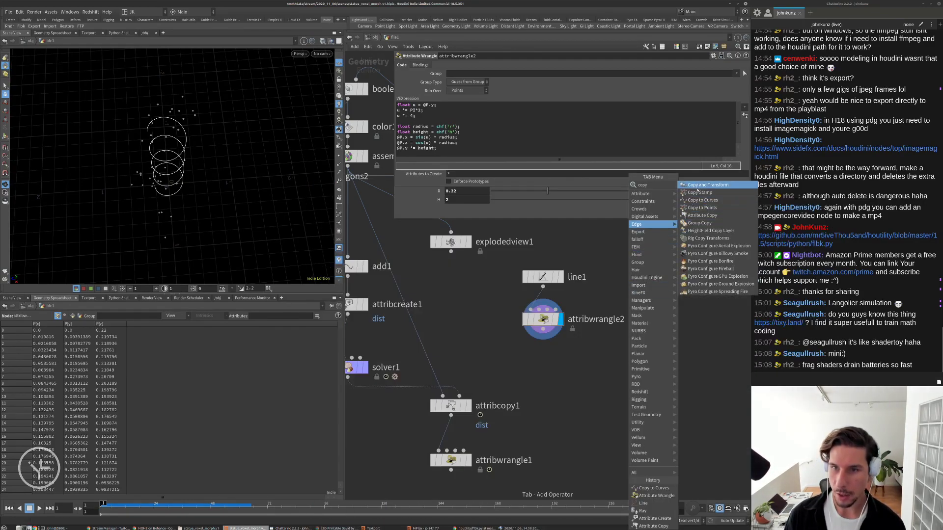
key("Return")
left_click(584, 369)
left_click_drag(584, 368, 555, 359)
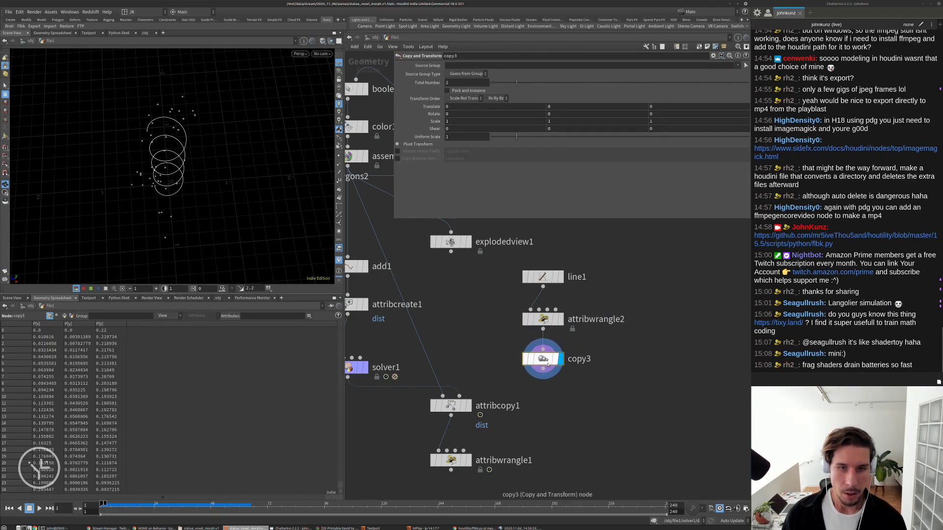
Set the Copy and Transform node's Y rotation to 180 to form a double helix.
left_click(550, 114)
type("1")
type("0")
key("Return")
left_click_drag(165, 177, 165, 139)
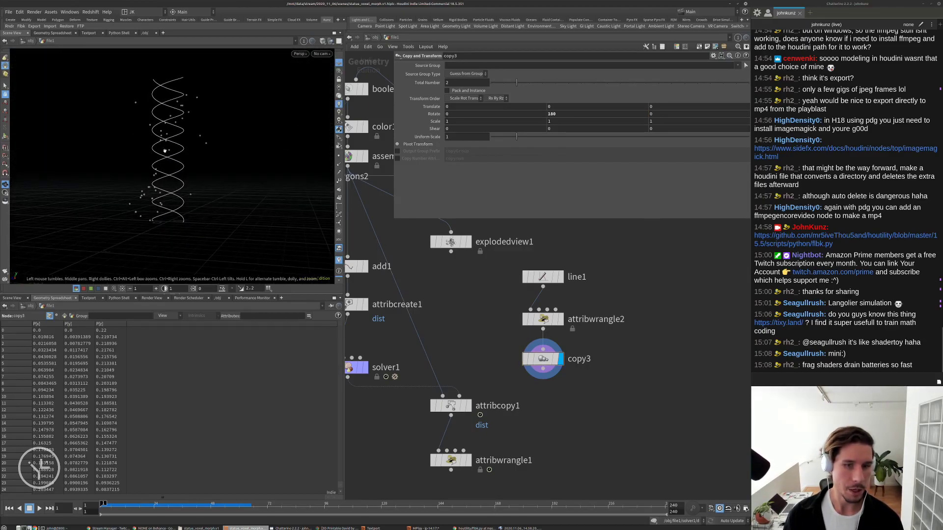
Display the assemble1 statue with copy3 shown as a template to compare the helix with the figure.
scroll(428, 347, "down", 3)
scroll(398, 252, "up", 3)
left_click(396, 252)
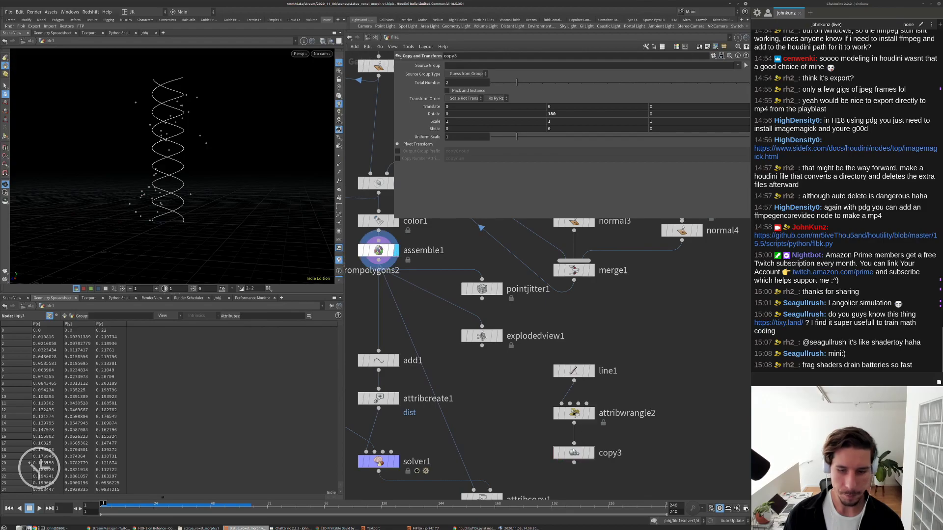
scroll(231, 177, "up", 4)
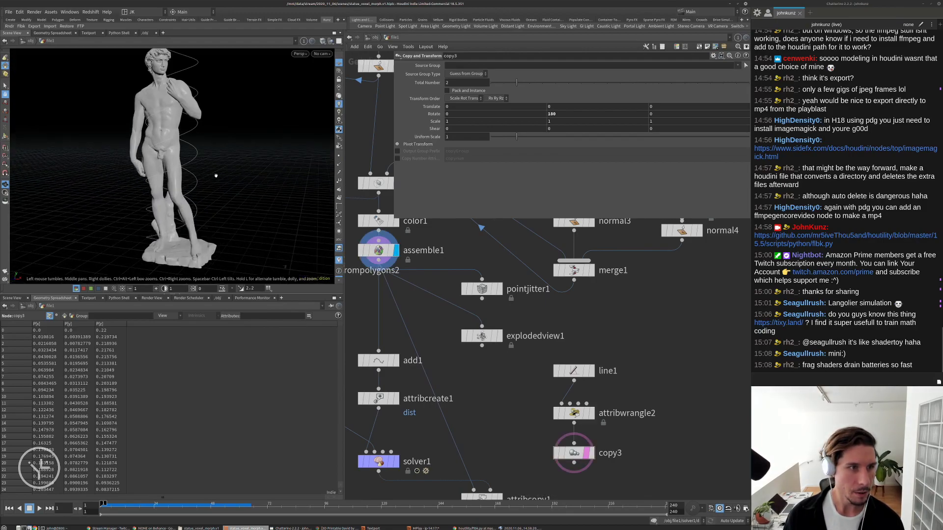
left_click_drag(180, 124, 271, 222)
Set attribwrangle2's R parameter to 0.15 so the helix sits closer around the statue.
left_click(574, 413)
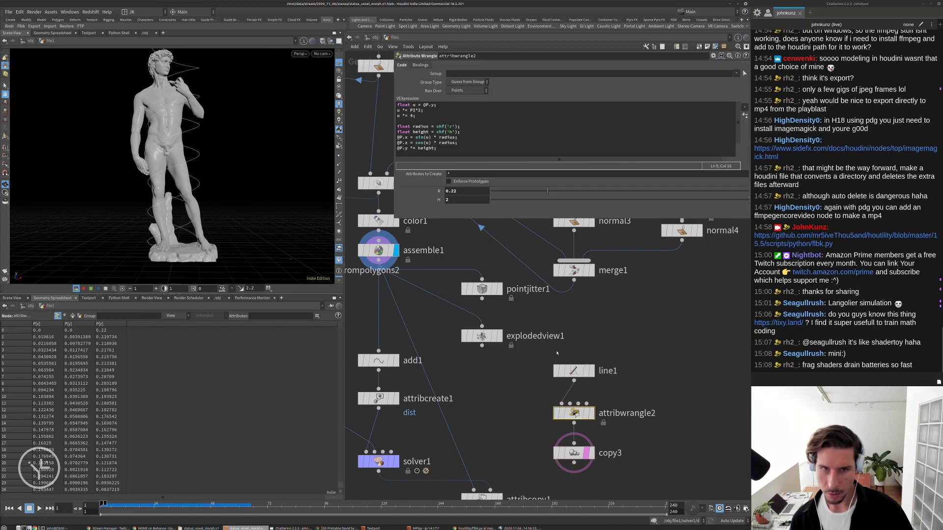
double_click(452, 192)
type("1")
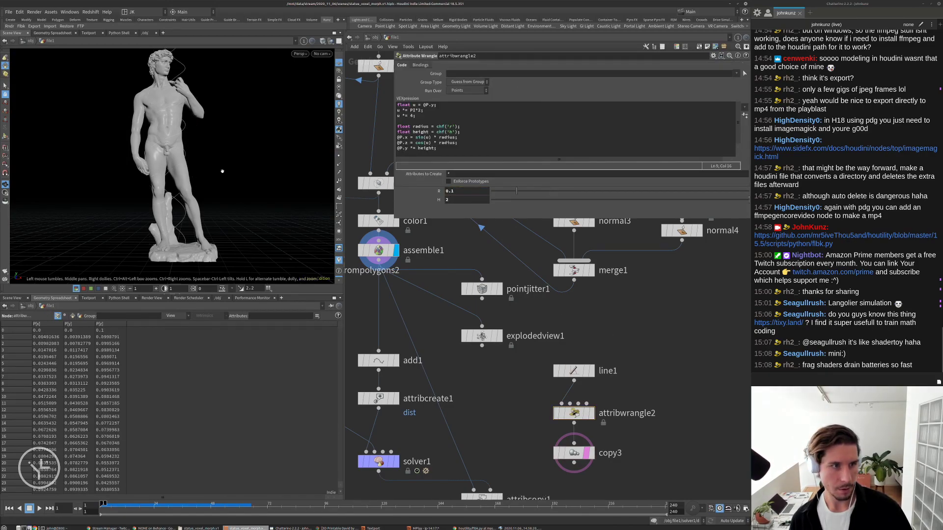
left_click_drag(174, 146, 218, 132)
type("5")
key("Return")
middle_click_drag(596, 344, 524, 277)
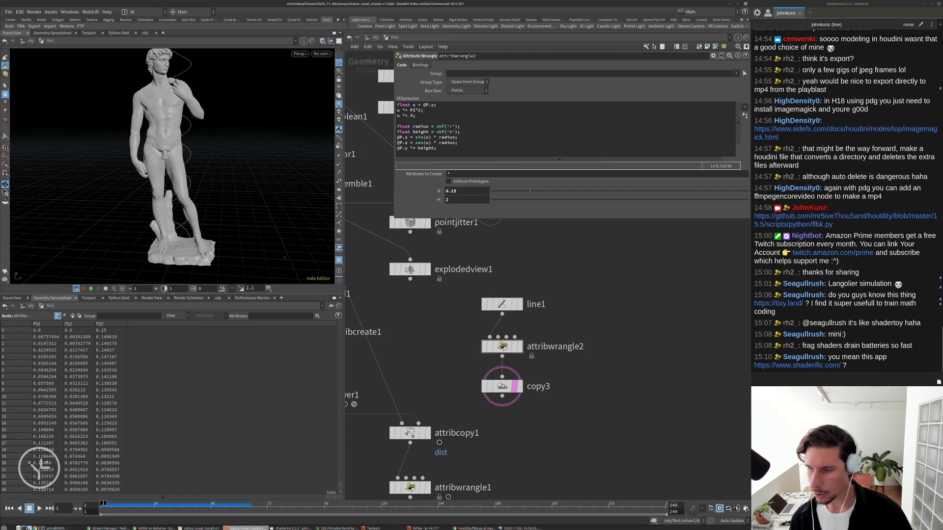
Open the Shade website in Chrome over the network editor and look through its feature sections.
key("ctrl+t")
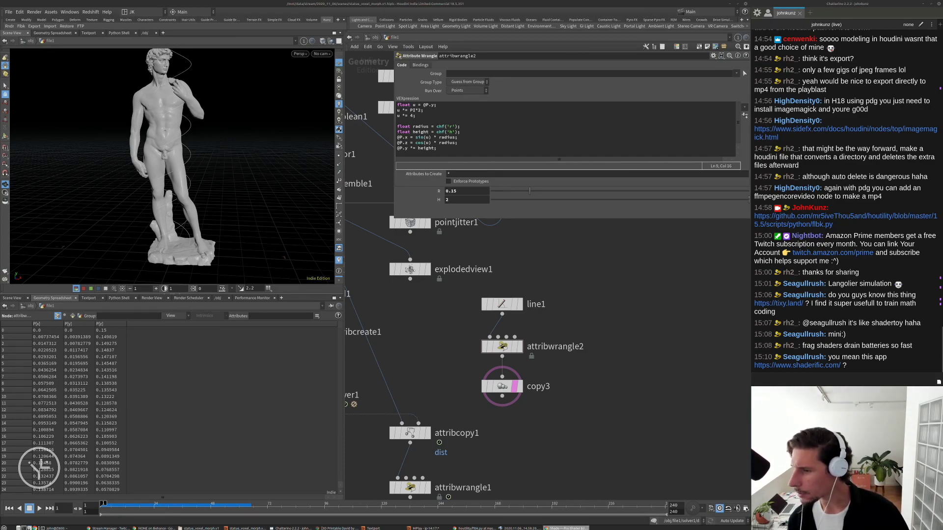
left_click_drag(942, 258, 634, 194)
scroll(497, 280, "down", 10)
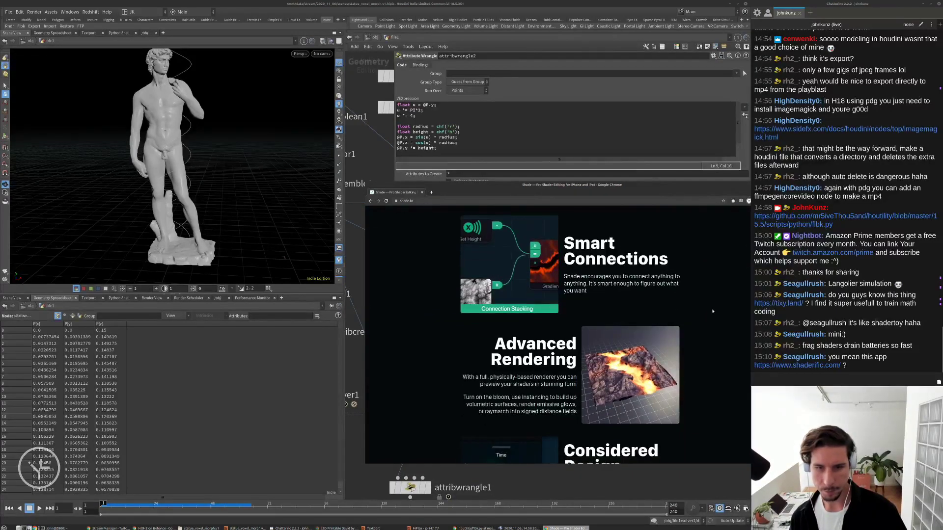
scroll(560, 317, "down", 8)
scroll(555, 313, "up", 6)
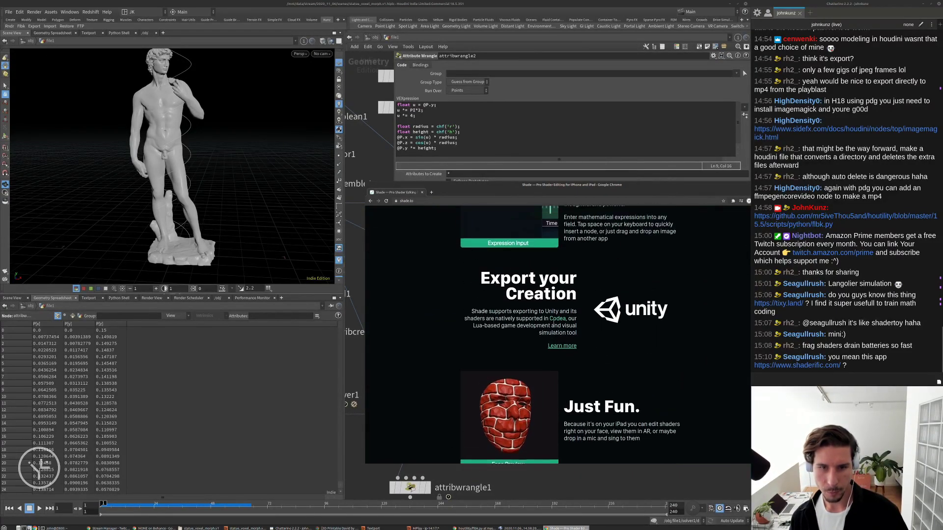
scroll(568, 345, "up", 3)
scroll(565, 273, "up", 3)
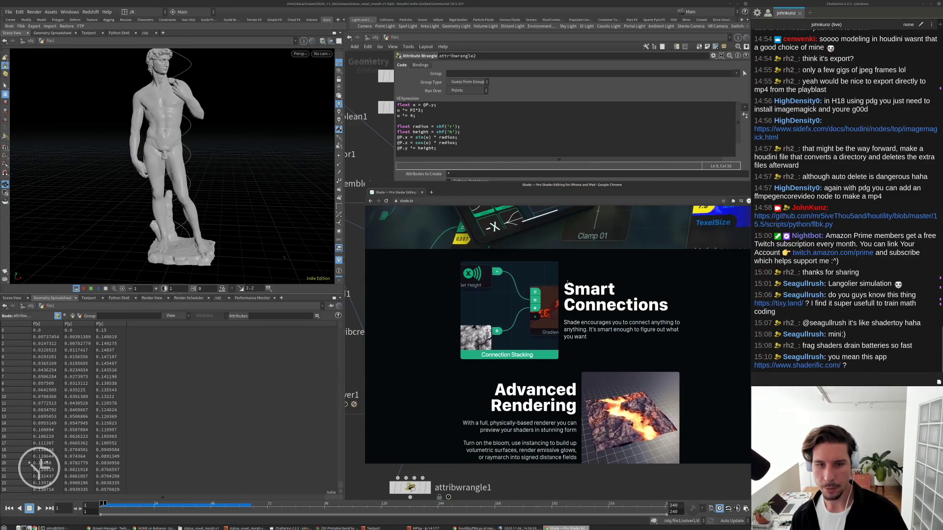
scroll(611, 239, "down", 1)
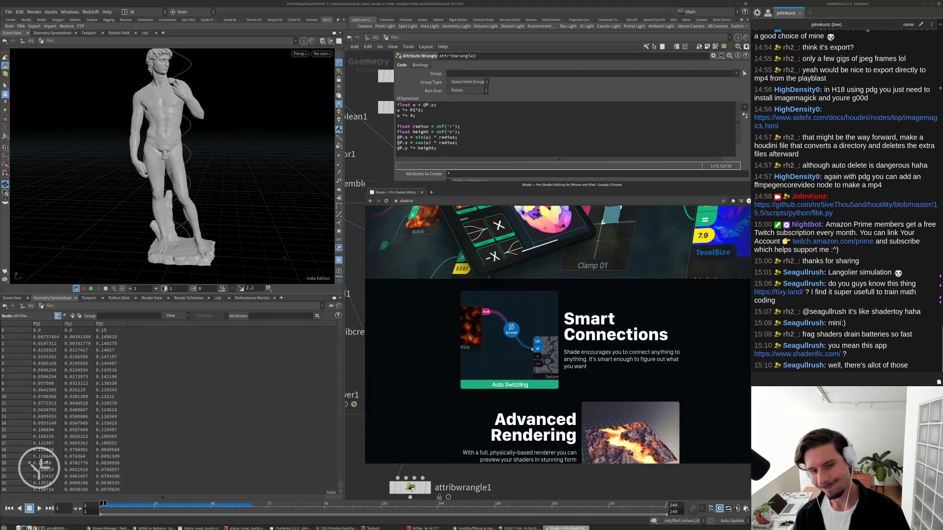
scroll(518, 347, "down", 5)
scroll(540, 346, "down", 3)
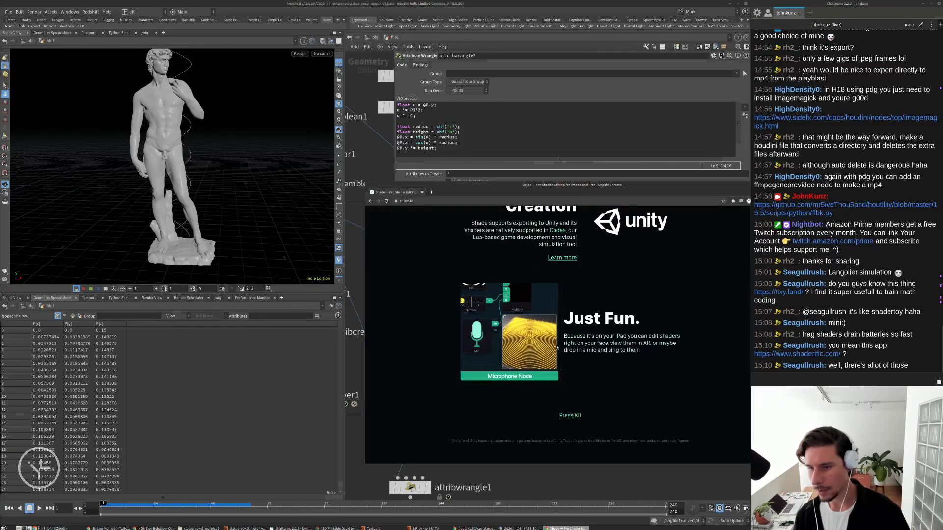
scroll(633, 314, "down", 1)
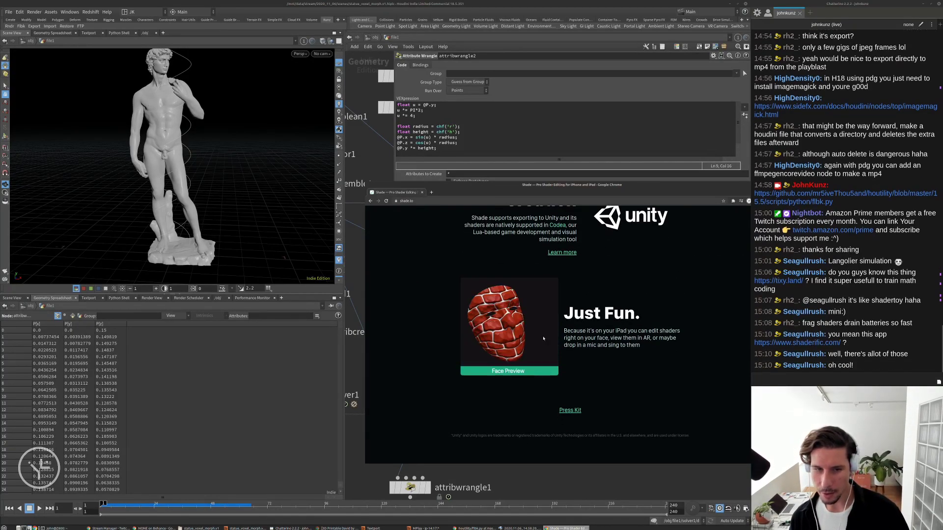
scroll(552, 315, "up", 4)
key("ctrl+l")
left_click(819, 374)
key("ctrl+v")
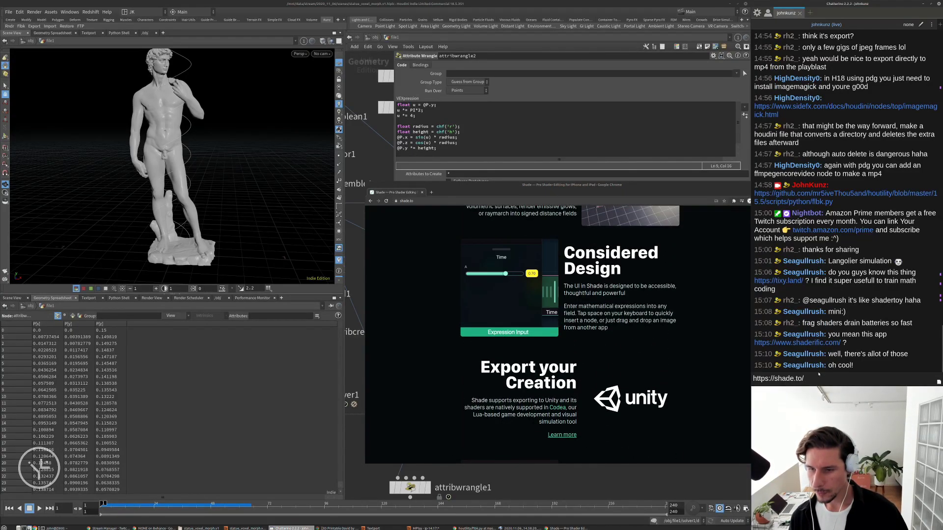
key("Return")
left_click_drag(656, 187, 586, 188)
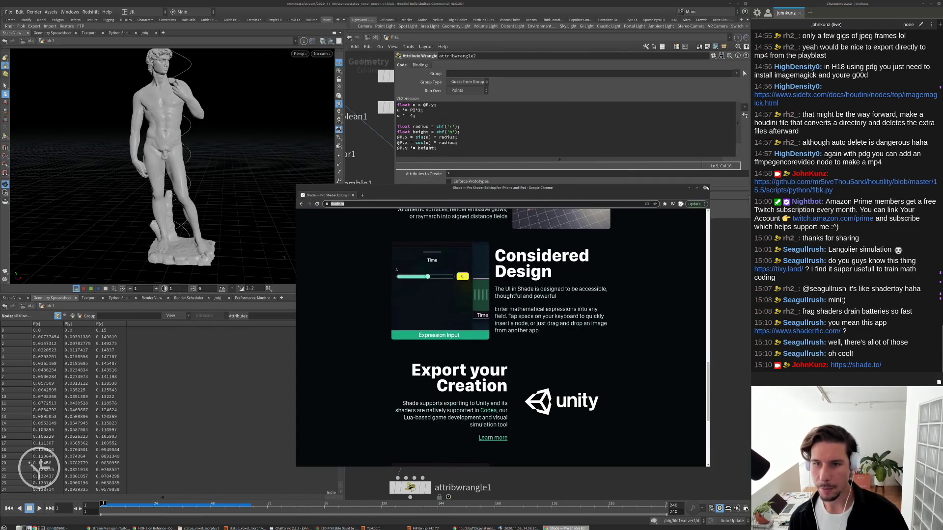
left_click(705, 185)
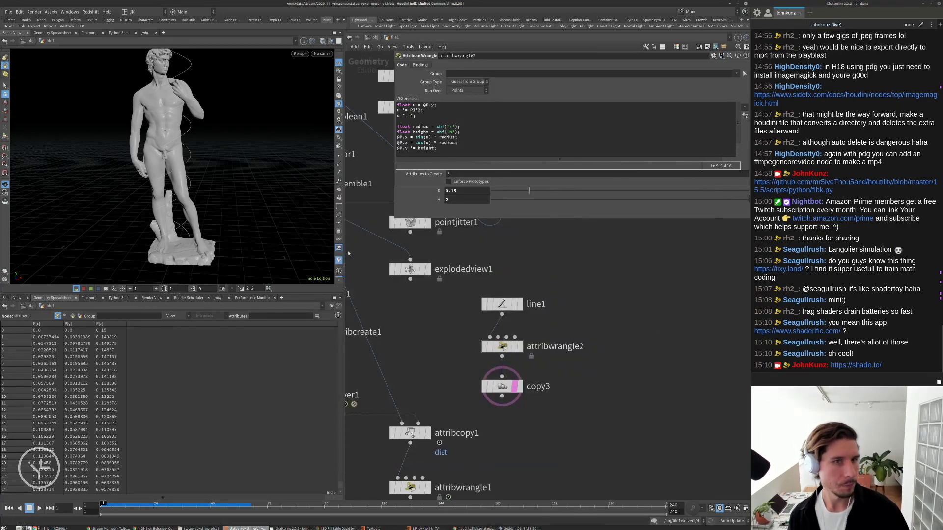
Move copy3 aside to the lower right of attribwrangle2 and display its double helix.
middle_click_drag(523, 387, 524, 339)
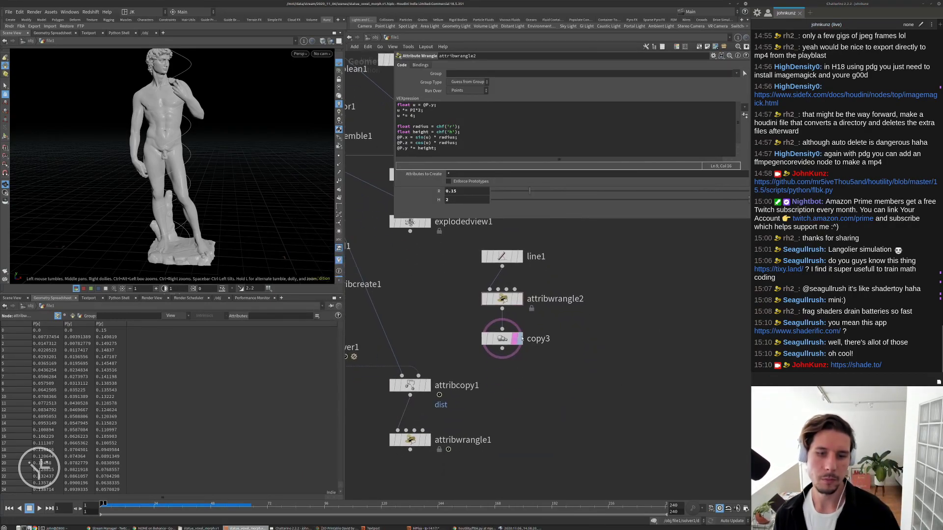
left_click_drag(519, 339, 613, 347)
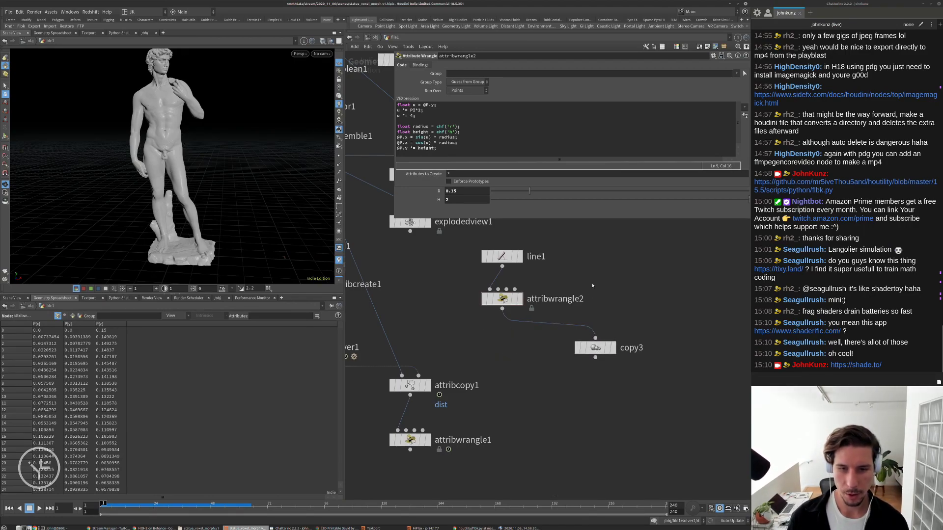
middle_click_drag(544, 385, 547, 363)
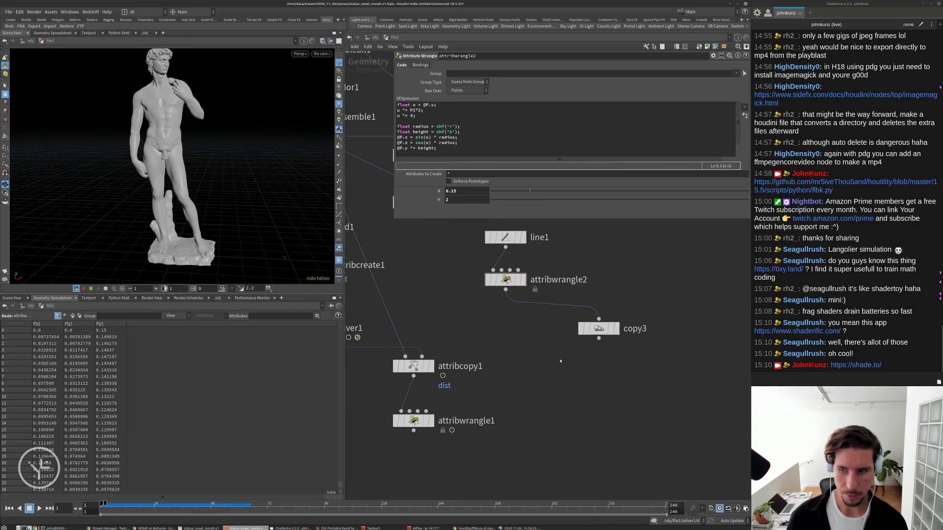
left_click(615, 329)
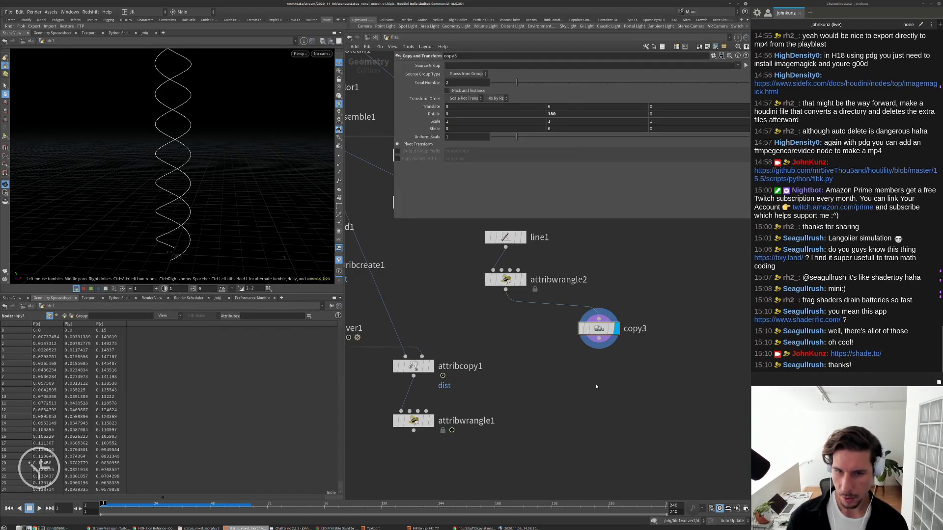
middle_click_drag(597, 387, 602, 366)
key("Tab")
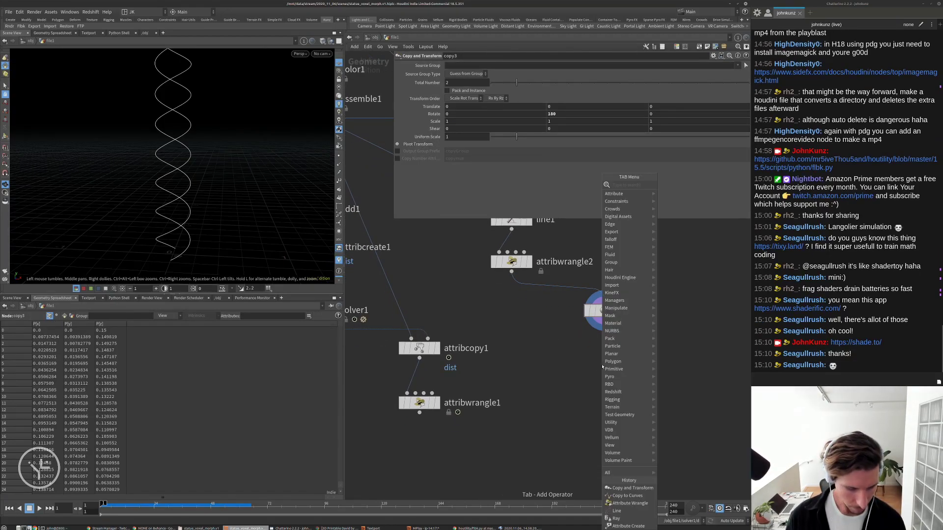
mouse_move(603, 367)
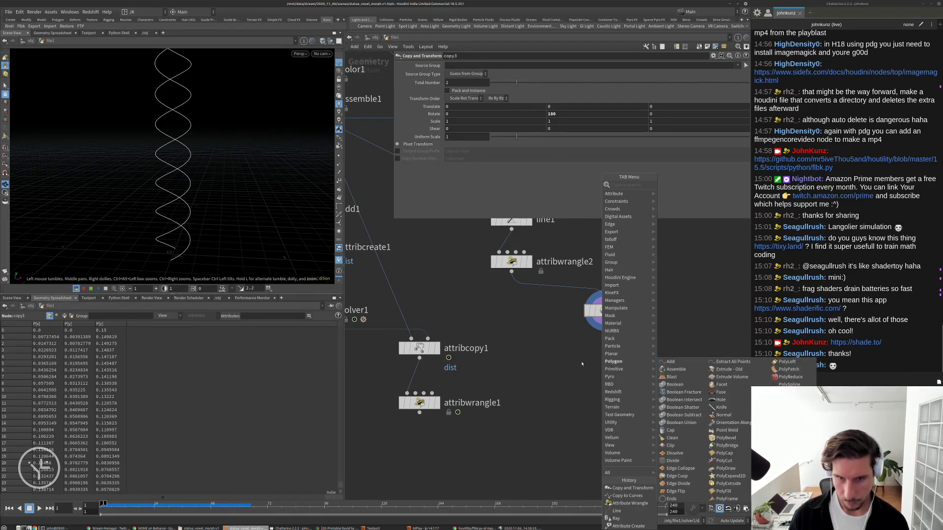
key("Escape")
key("Tab")
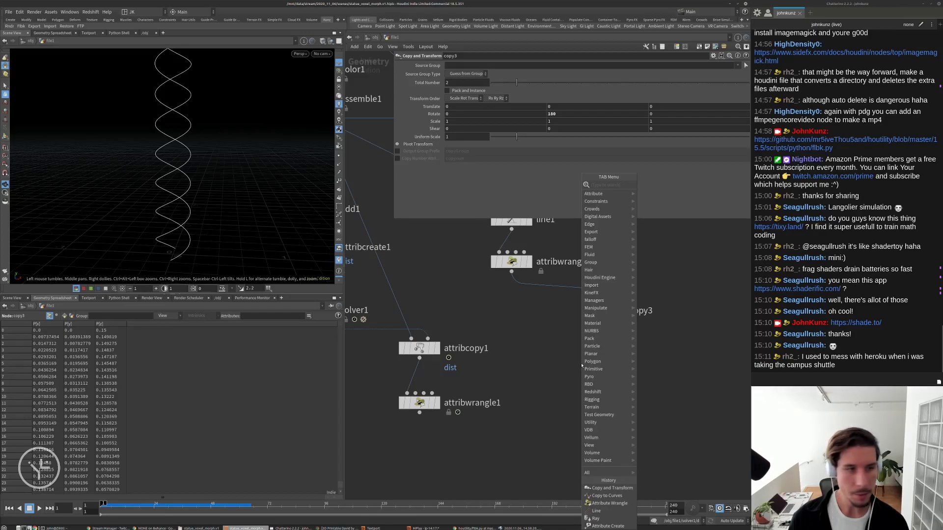
key("Escape")
Move the copy3 node slightly lower in the network.
left_click_drag(181, 181, 203, 233)
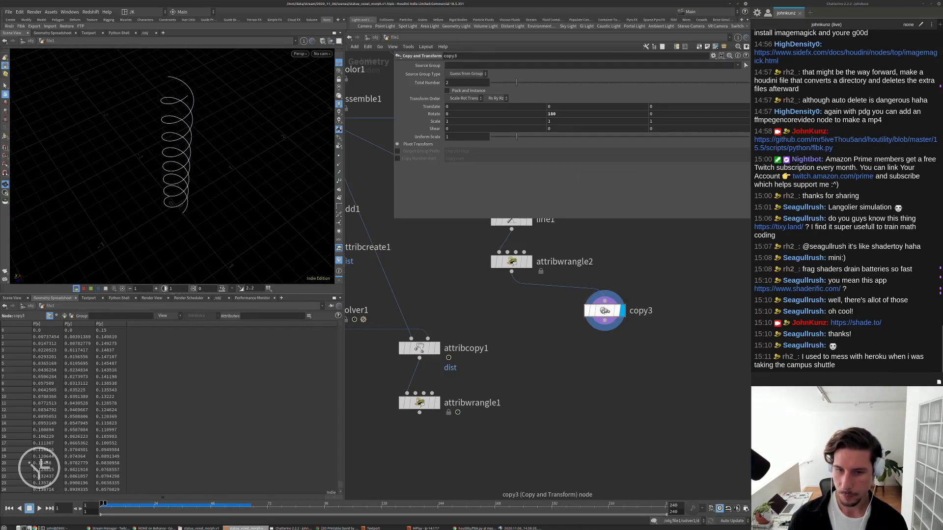
left_click_drag(604, 310, 604, 322)
key("Tab")
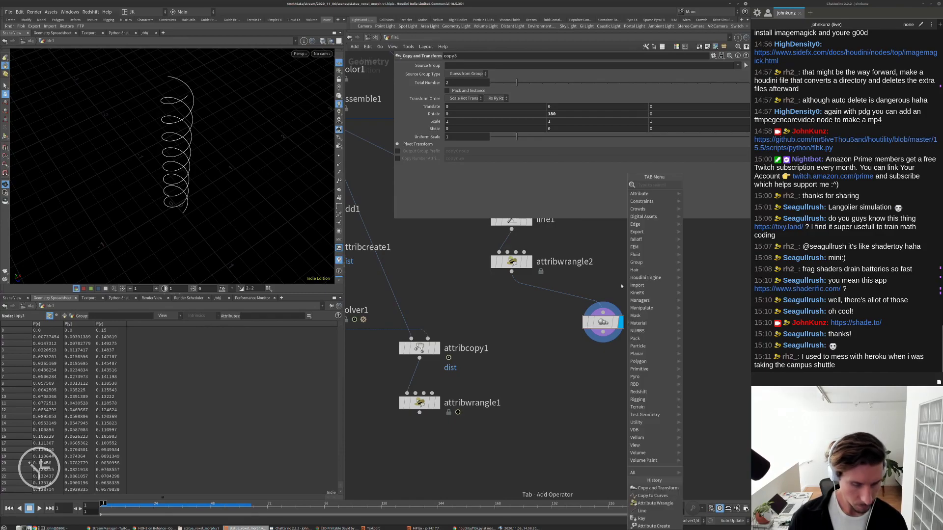
key("Escape")
Duplicate line1 beside the original, display the duplicate, and set its number of points to 12.
middle_click_drag(608, 249, 569, 294)
left_click_drag(483, 266, 594, 272, "alt")
left_click(596, 271)
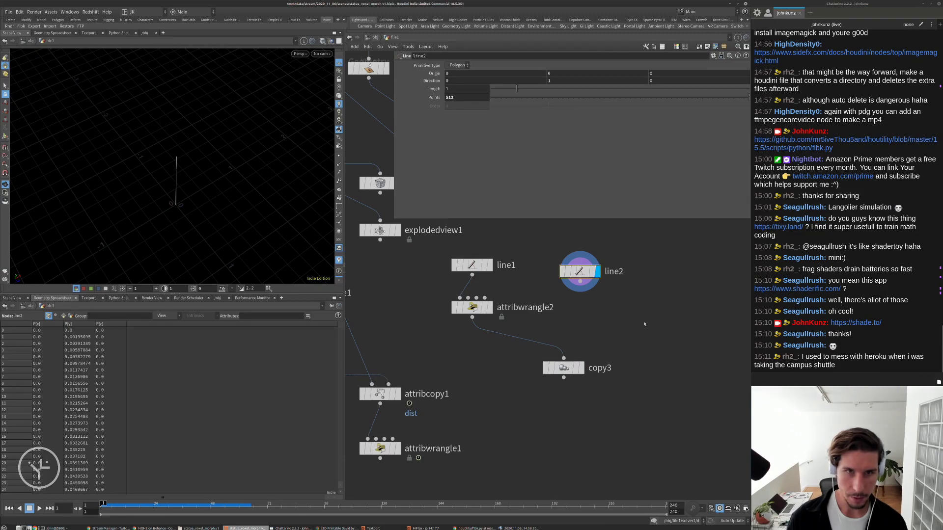
double_click(471, 98)
type("12")
key("Return")
Add an Attribute Wrangle beneath line2, connected to its output, and display it.
key("Tab")
type("wr")
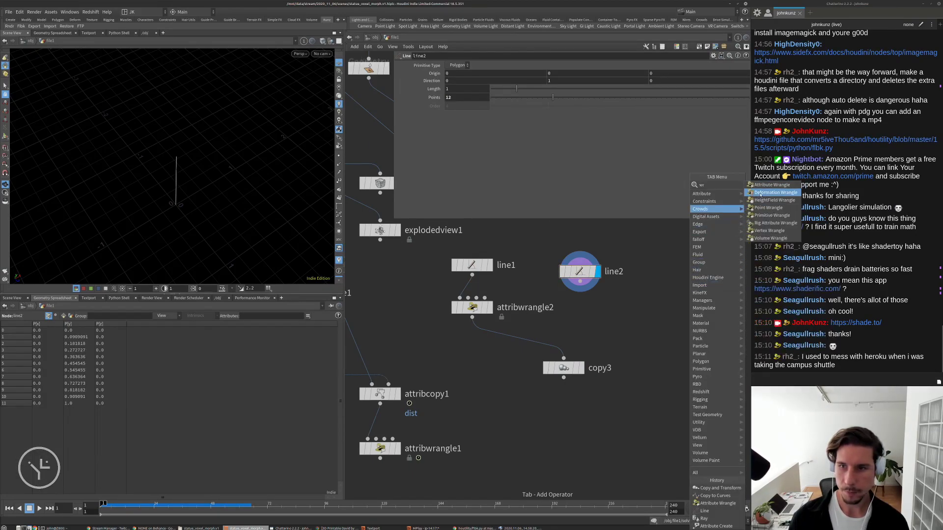
left_click(770, 185)
left_click(618, 306)
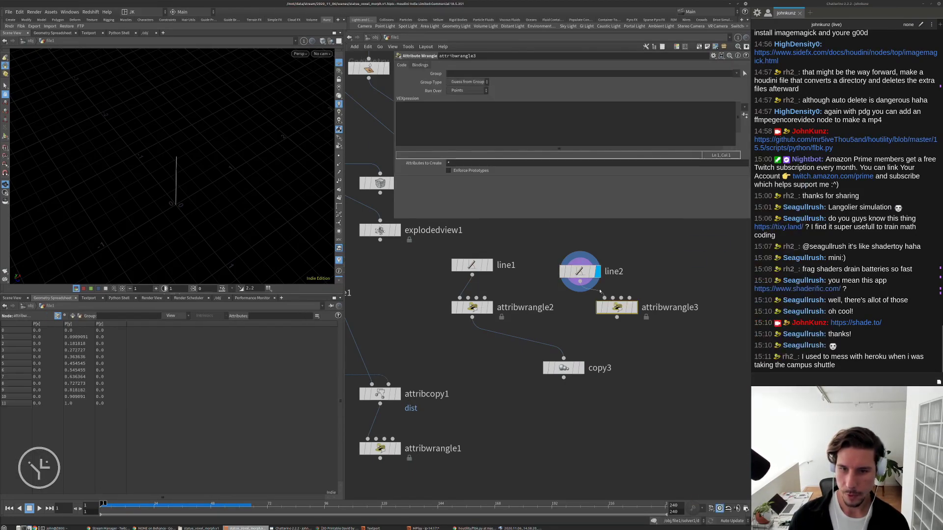
left_click(635, 308)
Reuse attribwrangle2's line "float u = @P.y;" in attribwrangle3's VEX code and connect attribwrangle2's output to attribwrangle3's second input.
left_click(472, 266)
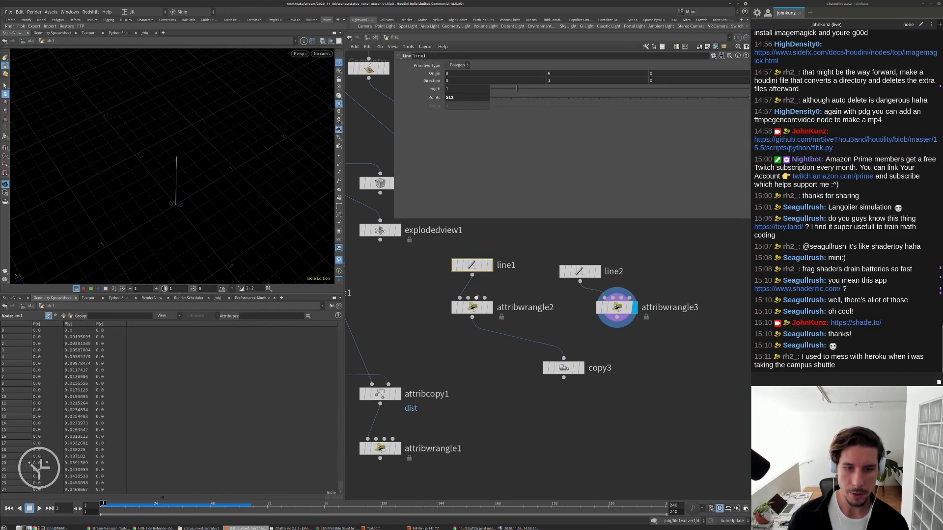
left_click(472, 308)
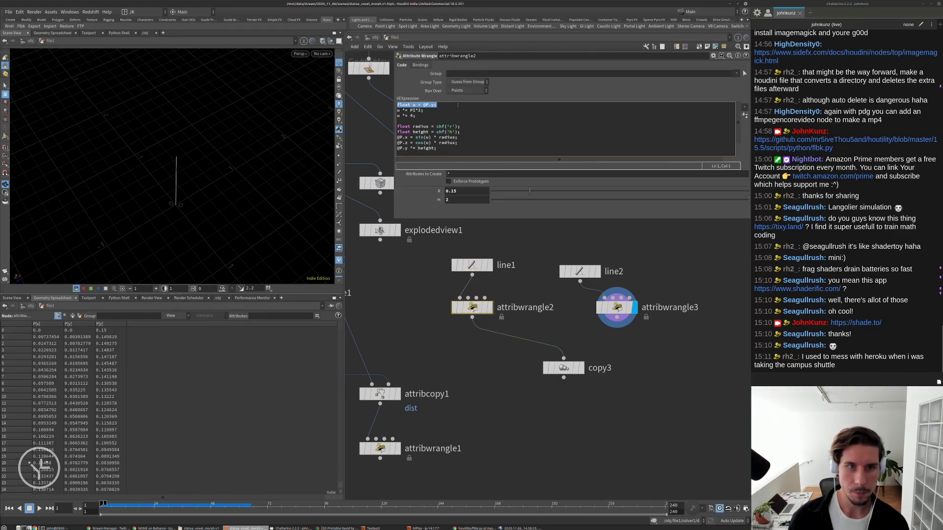
left_click(617, 307)
left_click(510, 126)
type("float u = @P.y;")
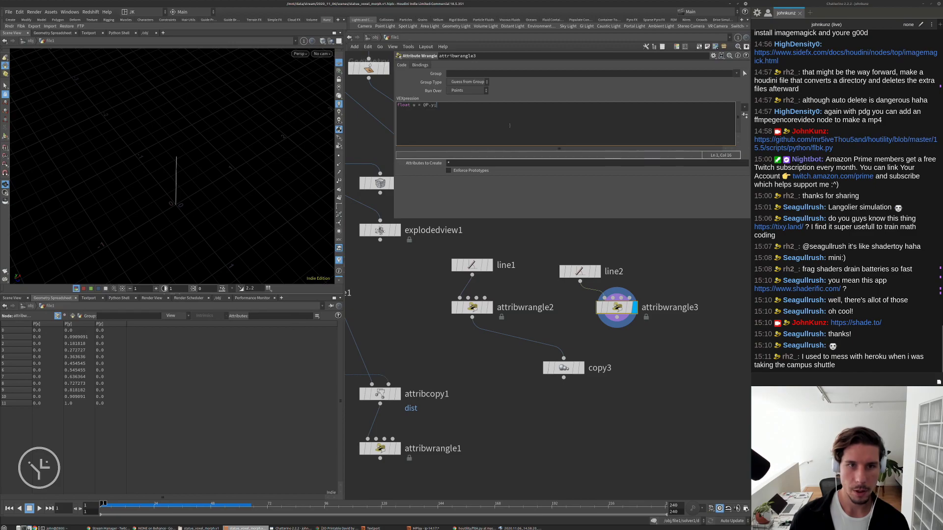
key("Return")
key("Return")
left_click_drag(472, 318, 612, 298)
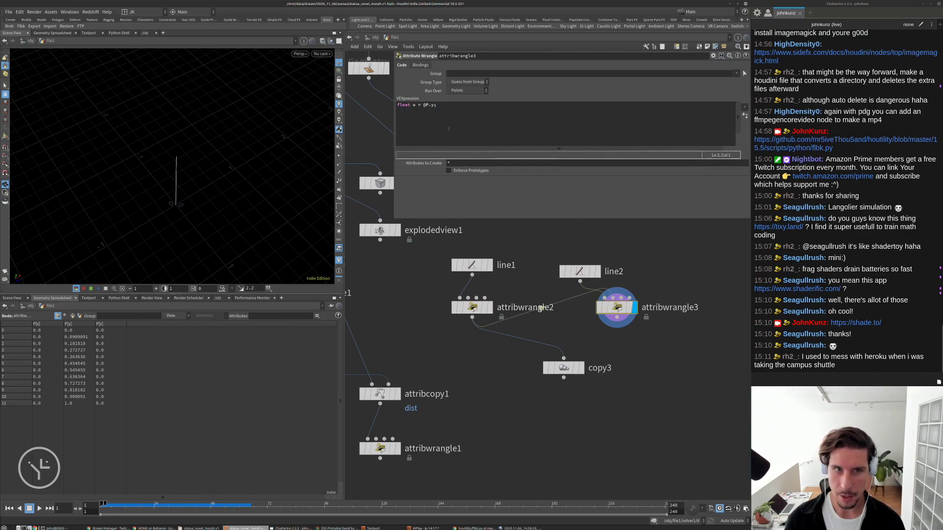
Begin a second code line in attribwrangle3 with the position assignment @P = primuv(1, "P", 0,.
left_click(468, 113)
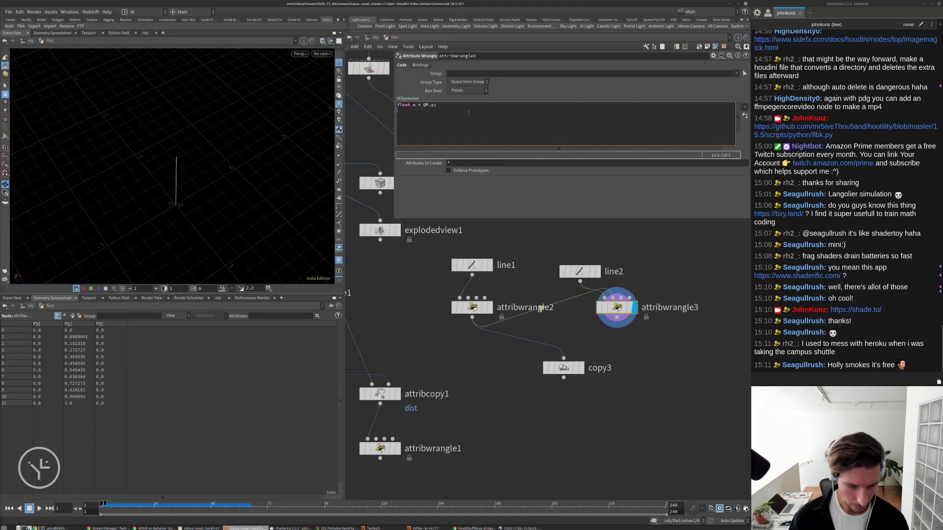
type("@P =")
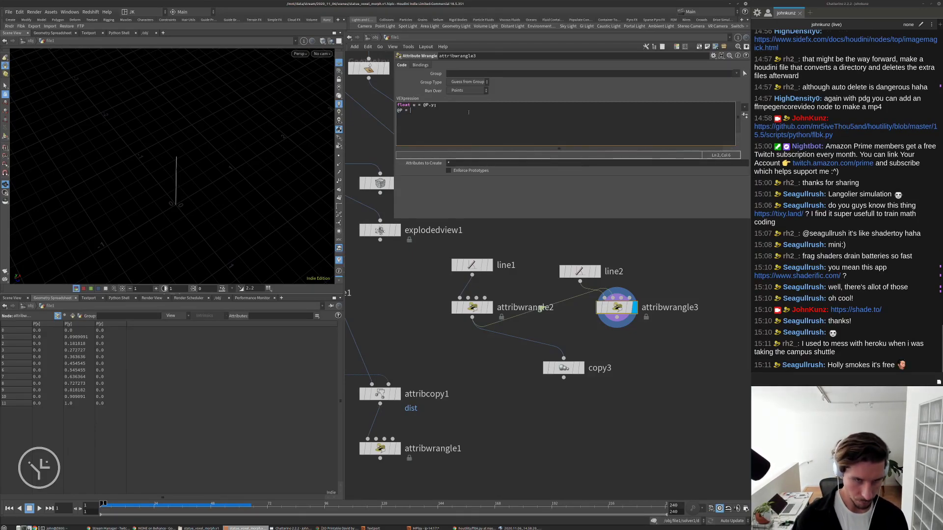
type("prim")
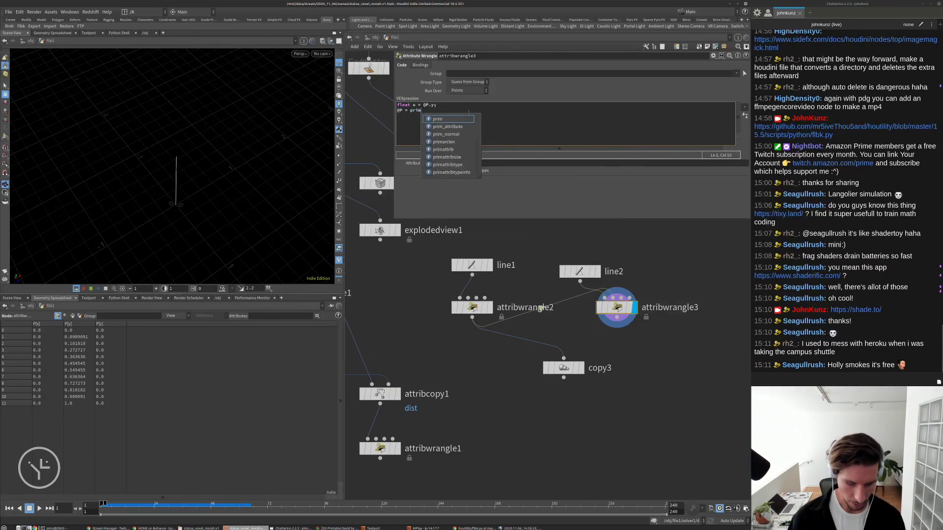
type("(_iv")
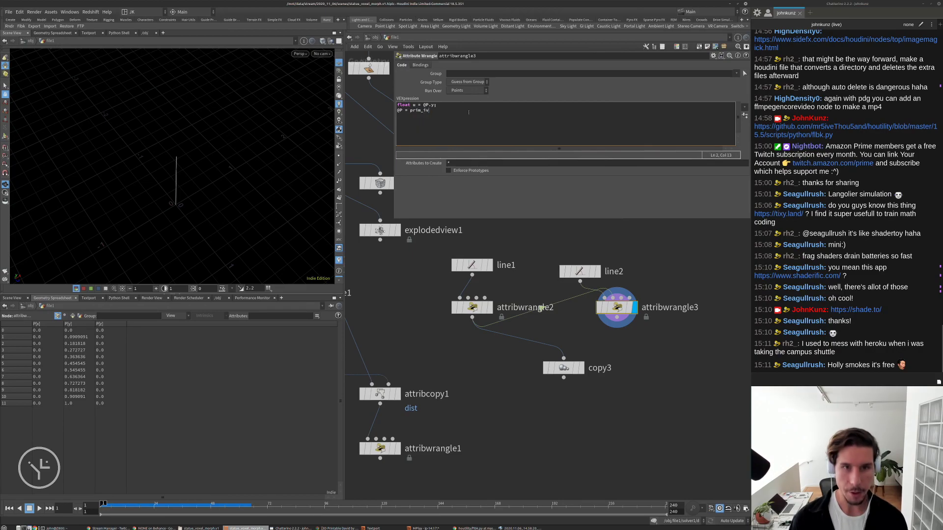
key("BackSpace")
key("BackSpace")
key("BackSpace")
type("uv")
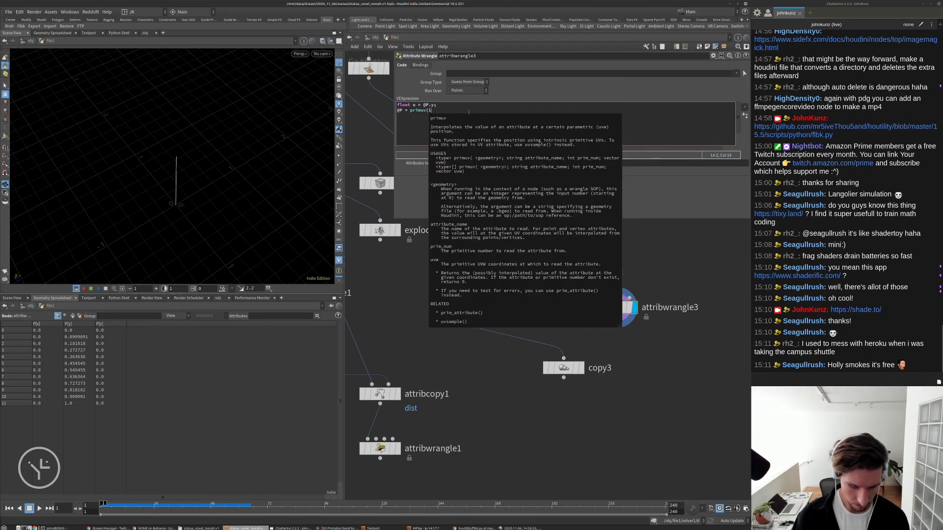
key("Escape")
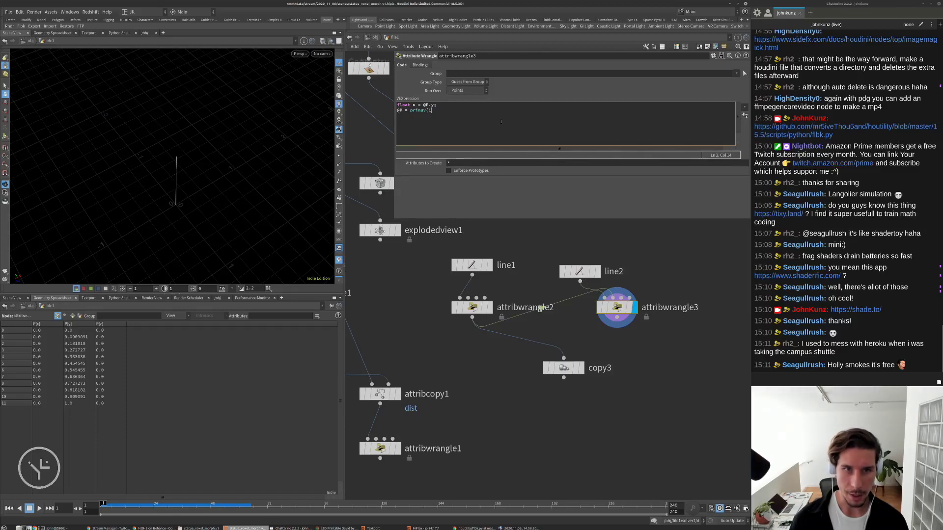
type("', ")
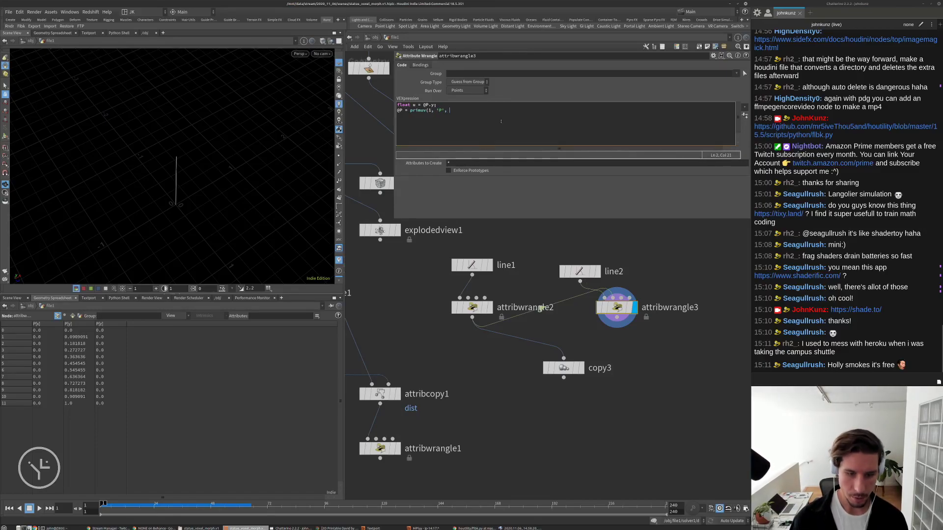
type("0,")
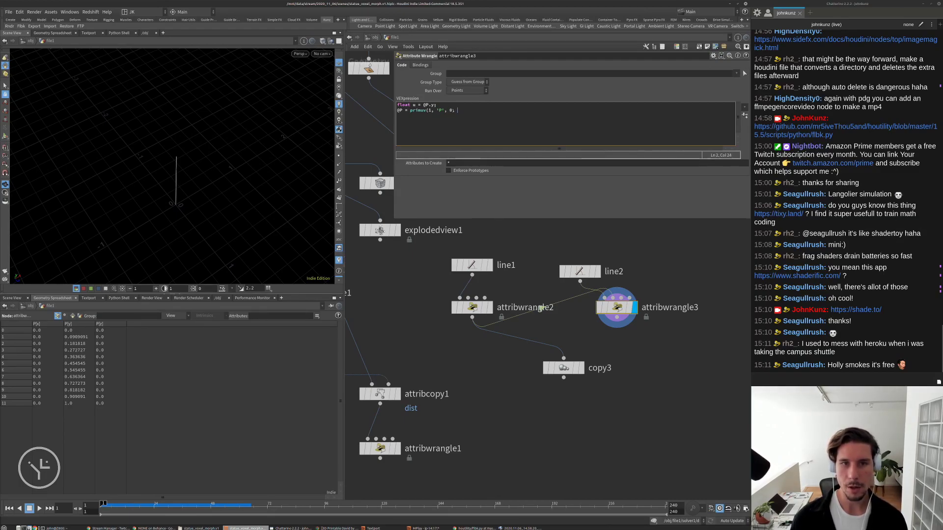
Rearrange line2 and attribwrangle3 so line2 sits directly above attribwrangle3, level with line1.
middle_click(471, 307)
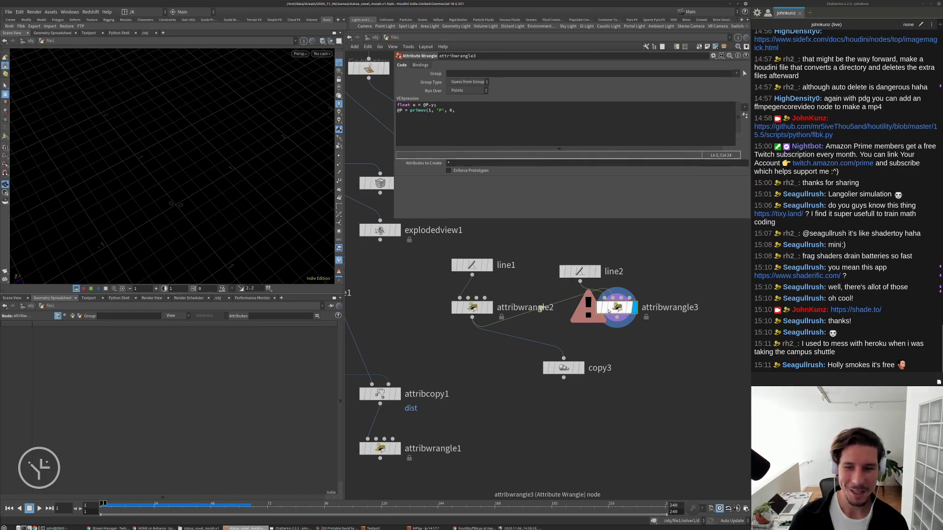
left_click_drag(609, 311, 616, 319)
left_click_drag(585, 279, 615, 274)
left_click_drag(619, 315, 607, 308)
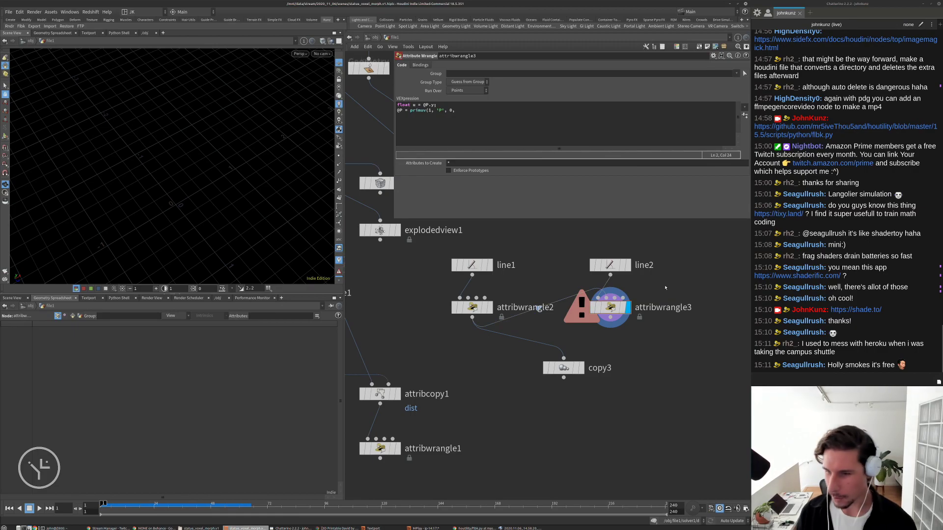
middle_click_drag(665, 288, 651, 322)
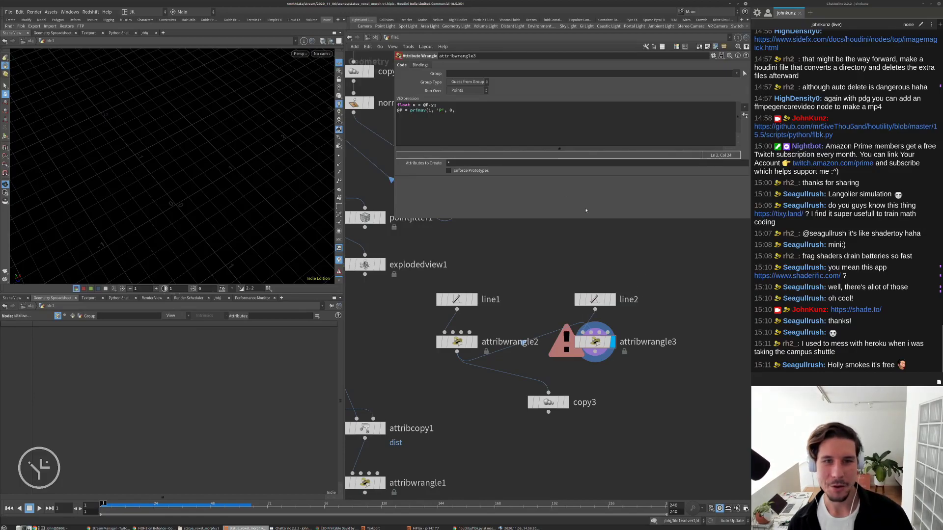
Complete the primuv call in attribwrangle3 with set(u,0,0) as its UVW argument, closing the statement with a semicolon.
left_click(496, 110)
key("Return")
key("BackSpace")
type("se")
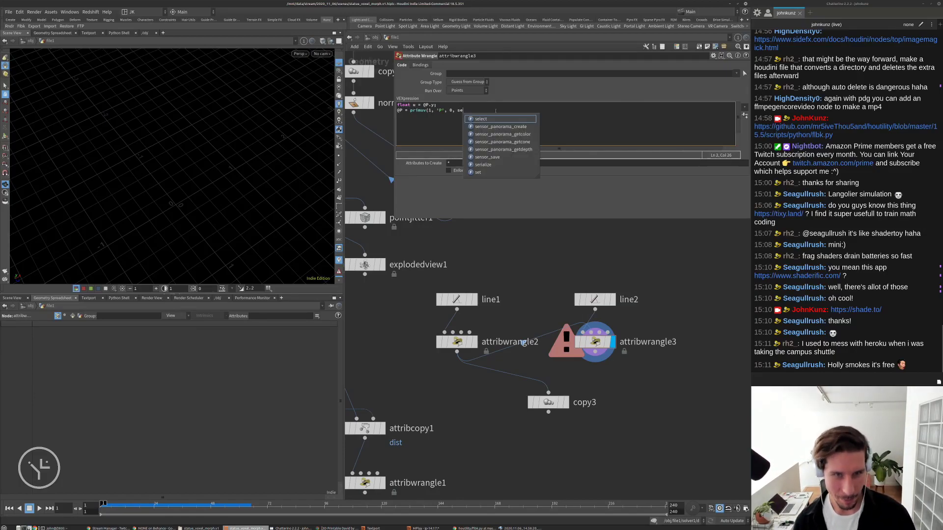
type("t() )")
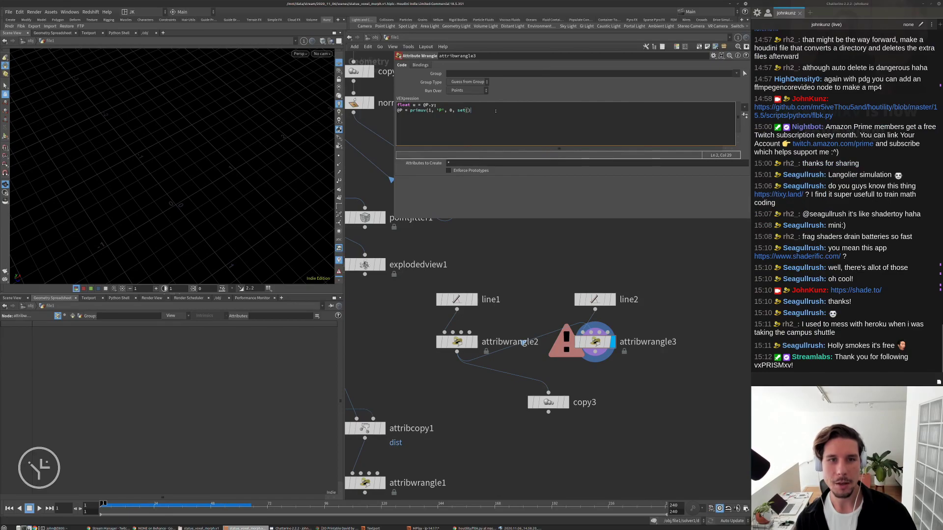
type(";")
key("Left")
key("Left")
key("Left")
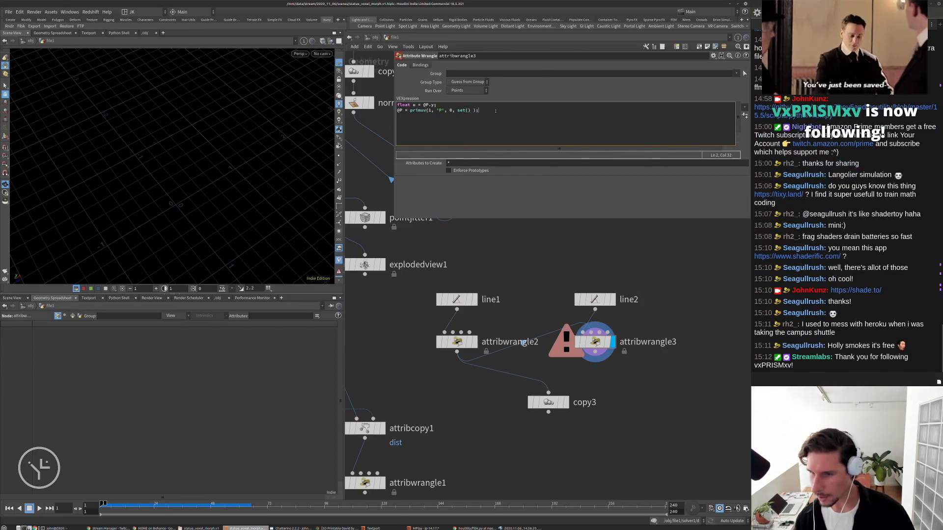
key("Left")
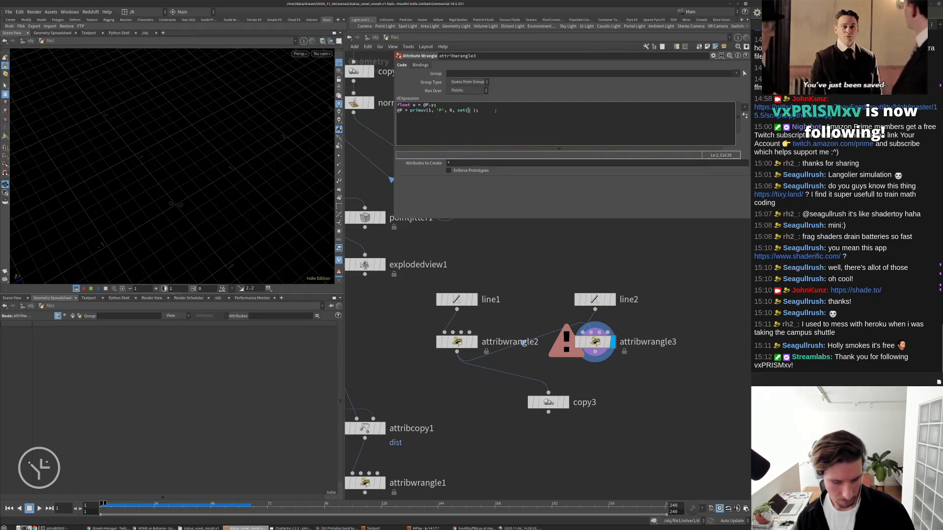
type("u,0,0")
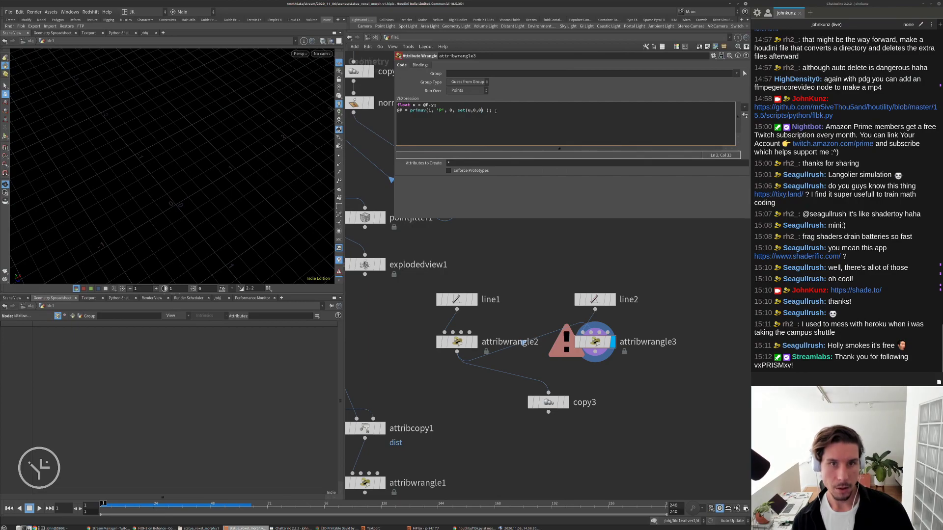
key("Left")
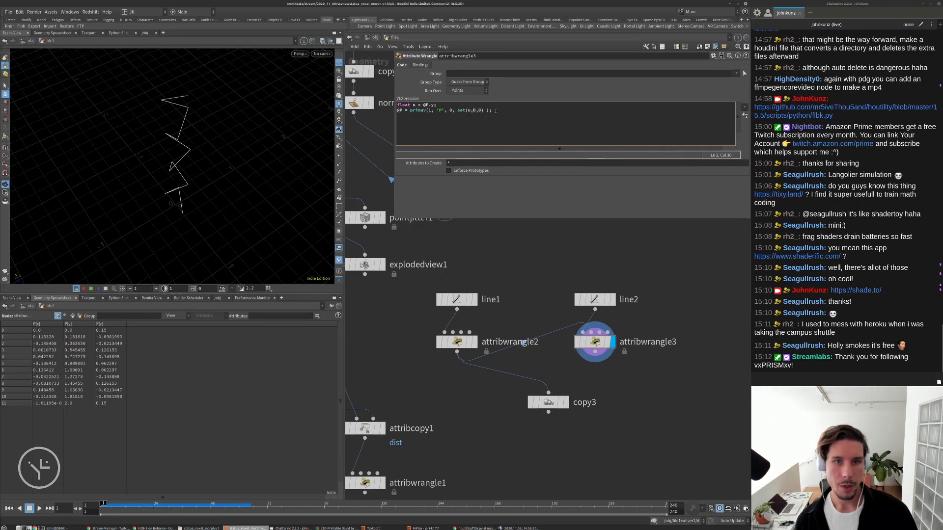
type("+")
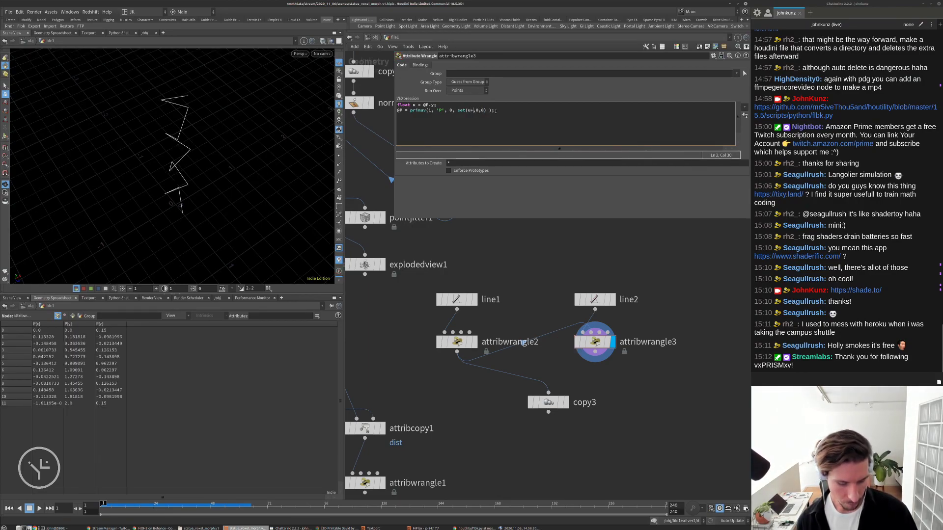
type("@Time")
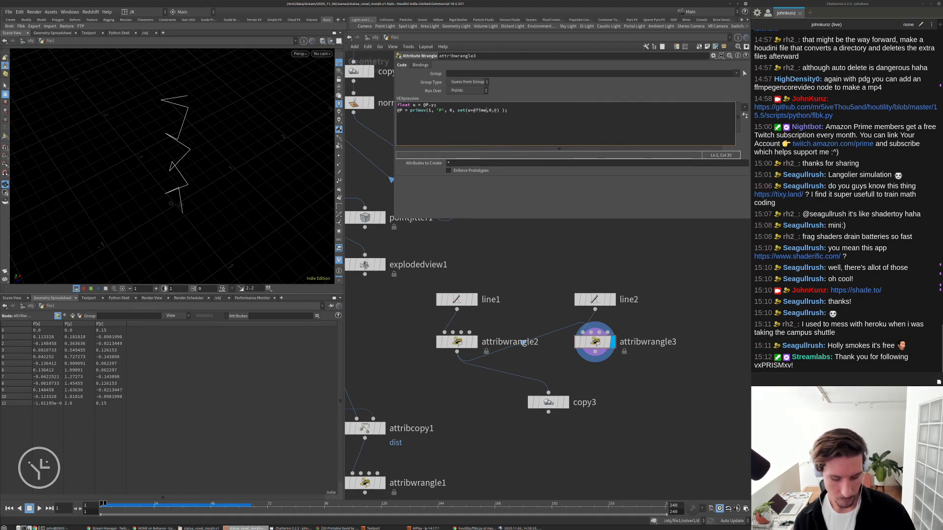
type("(")
type(")")
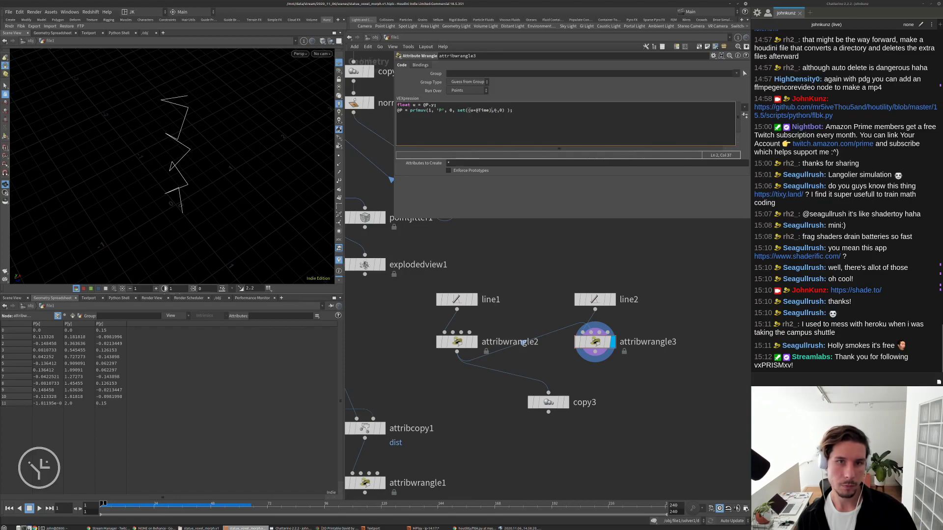
type("frac")
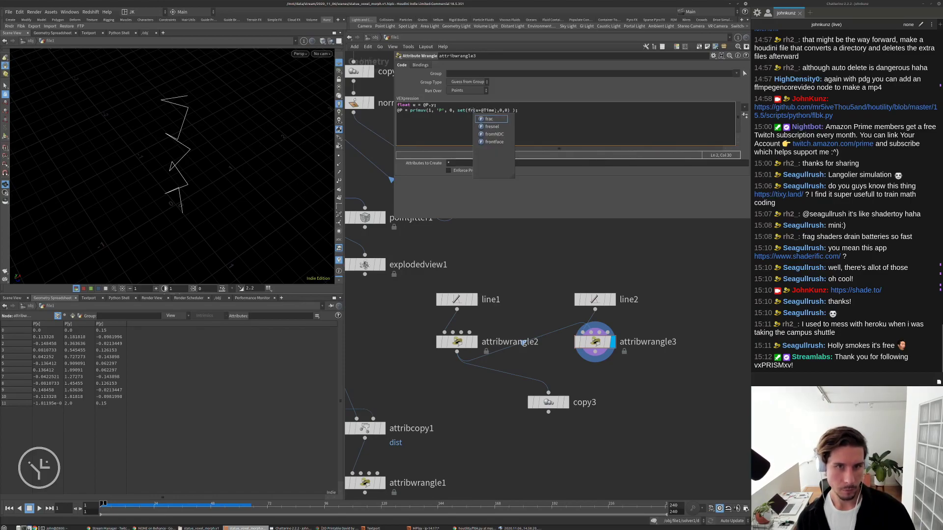
left_click(500, 110)
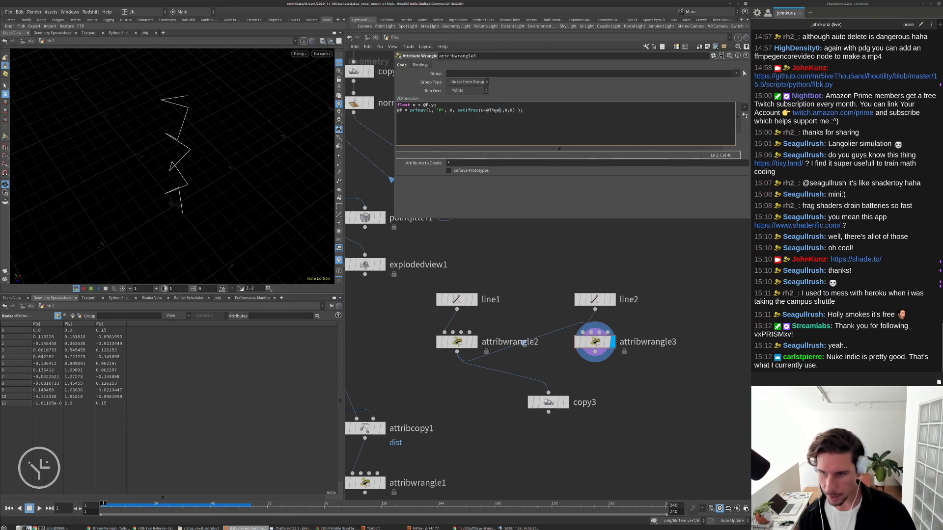
type(", 0")
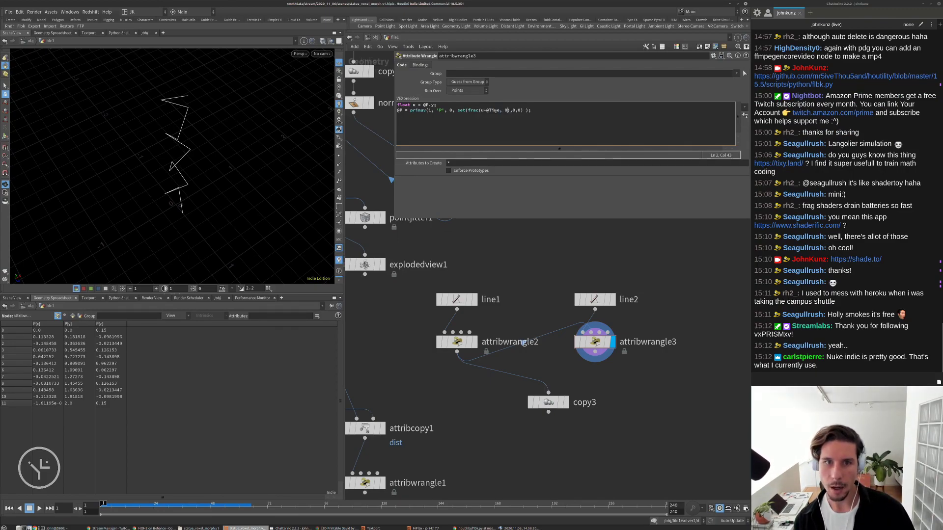
type(".0")
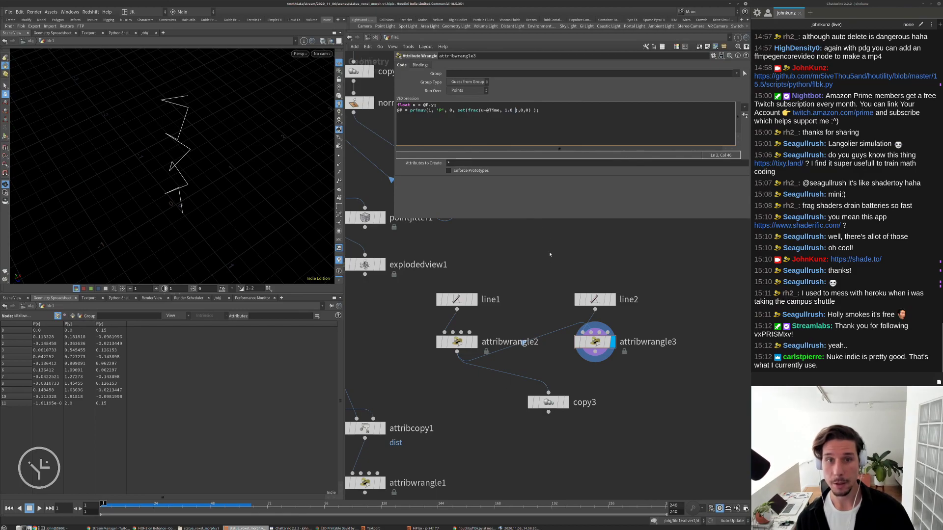
key("BackSpace")
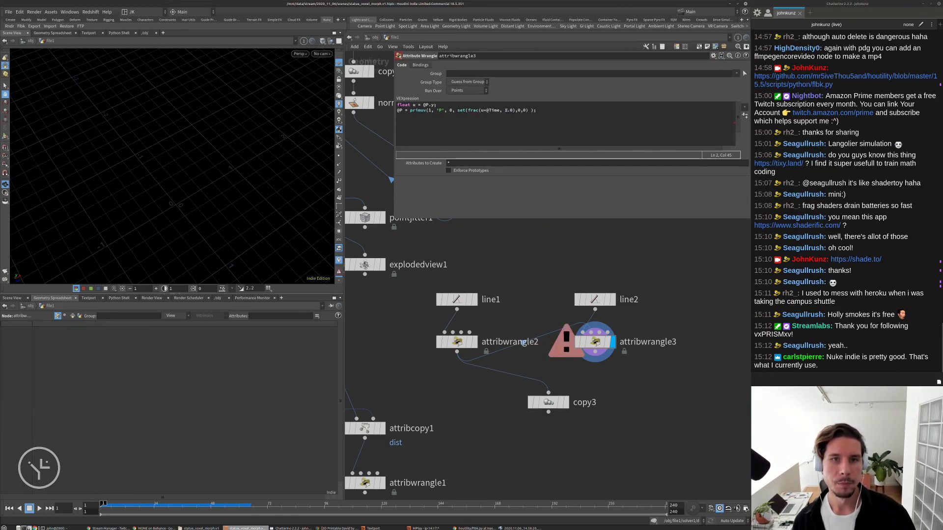
key("BackSpace")
key("BackSpace")
key("Up")
key("ctrl+Up")
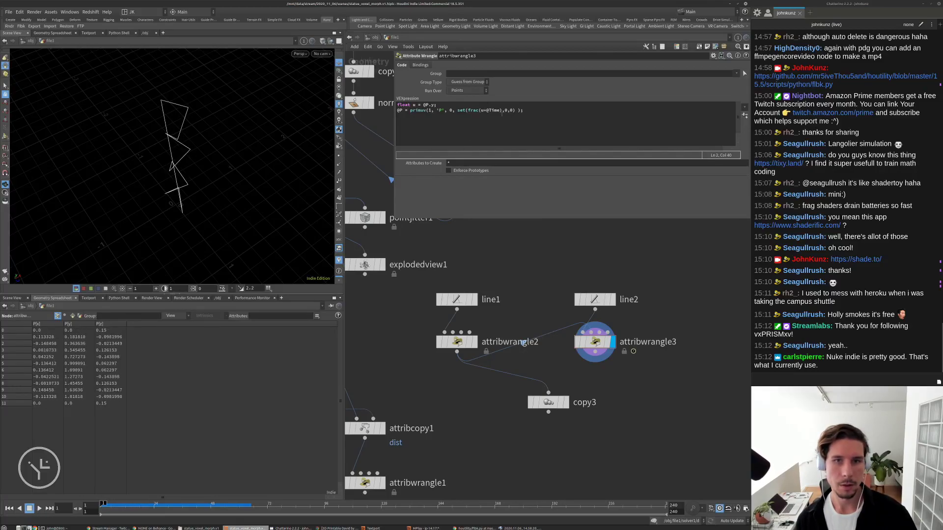
type("/12")
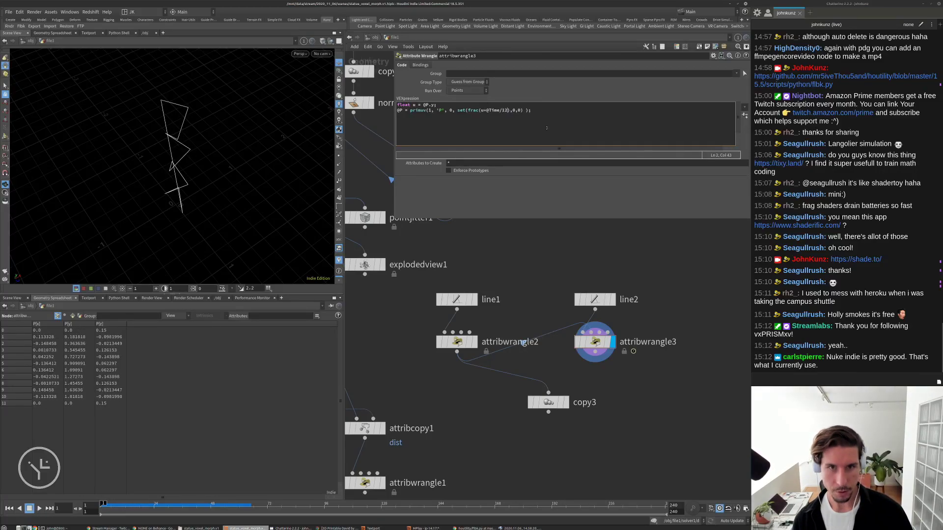
Play the animation, check from a lower side view how the points travel along the helix, and return to the first frame.
key("Up")
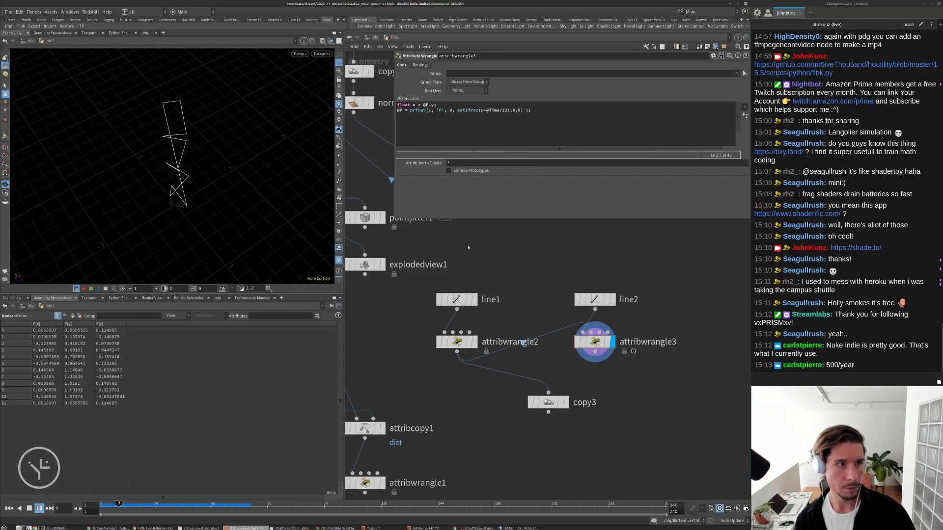
left_click_drag(251, 173, 188, 167)
left_click(339, 156)
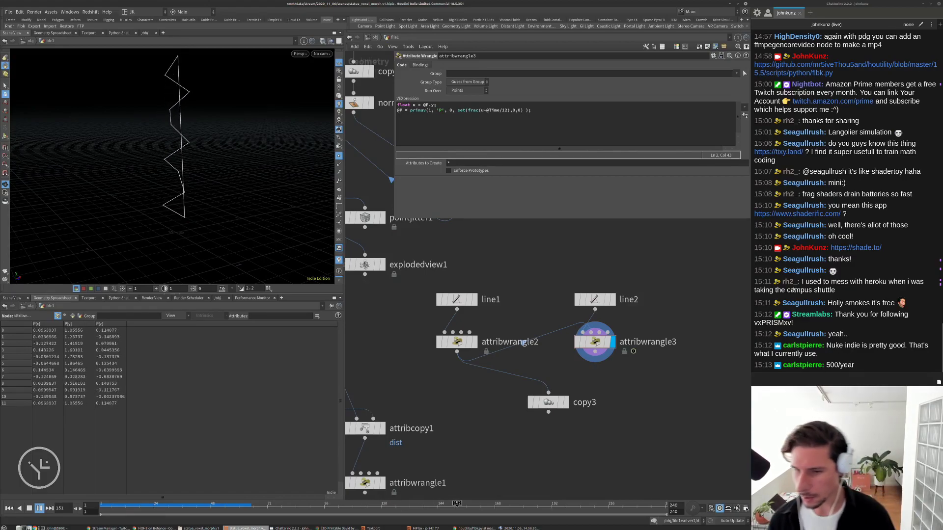
key("ctrl+Up")
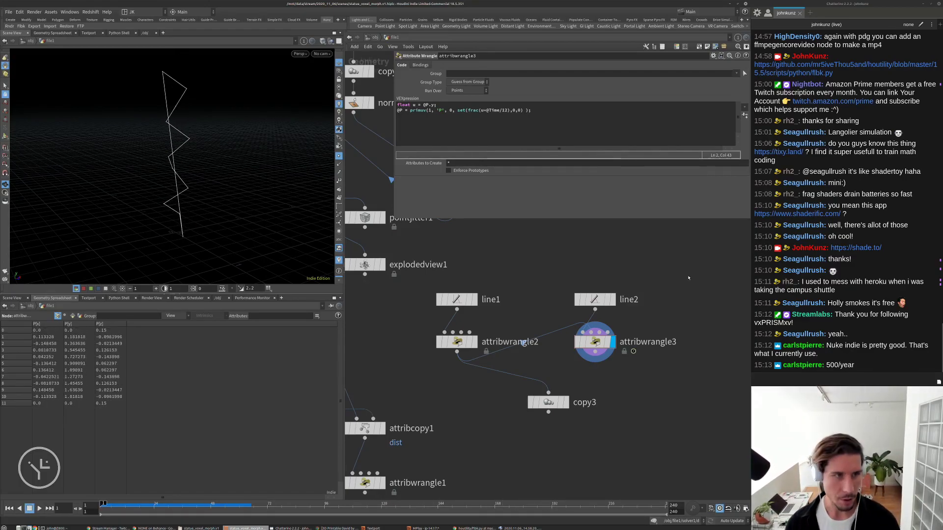
Switch to Chrome, open the Natron website in a new tab and look over its features section.
left_click(474, 529)
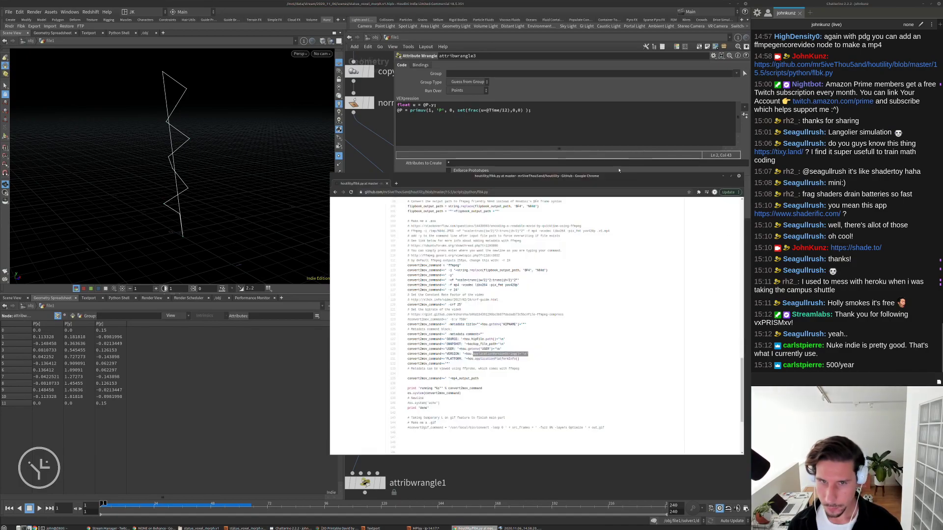
key("ctrl+t")
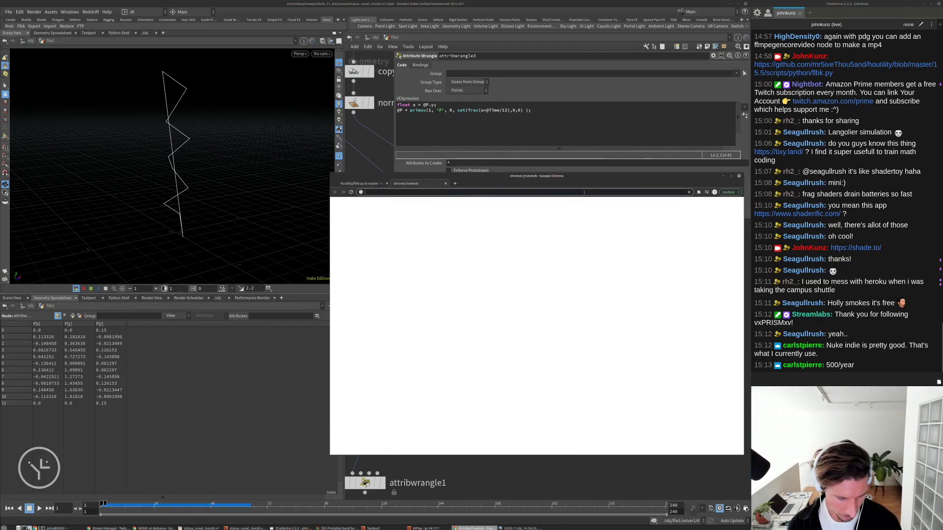
type("natron")
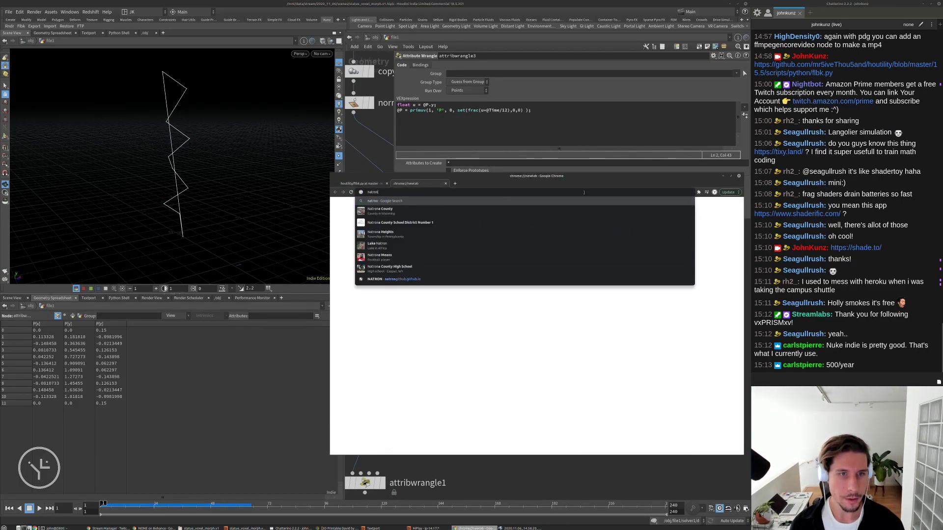
key("Down")
key("Down")
key("Down")
key("Down")
key("Down")
key("Down")
key("Down")
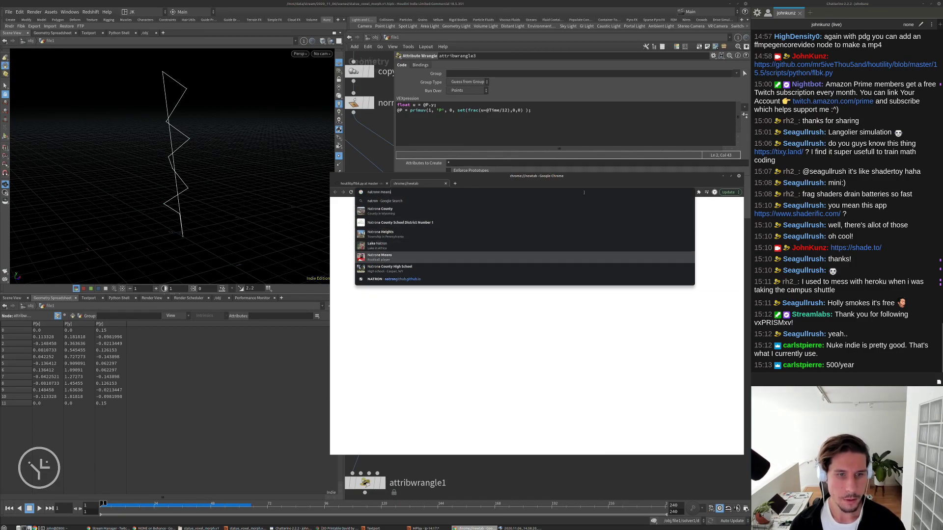
key("Return")
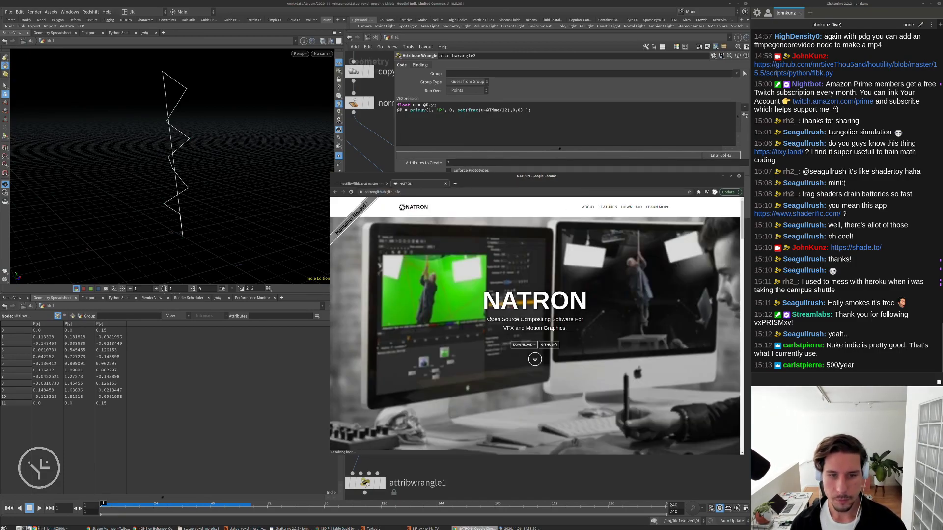
left_click(608, 207)
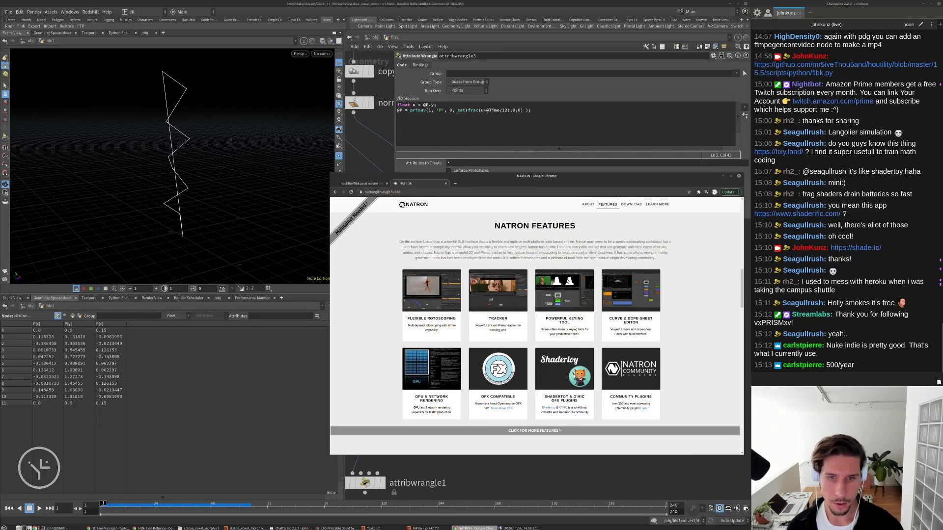
scroll(607, 278, "down", 1)
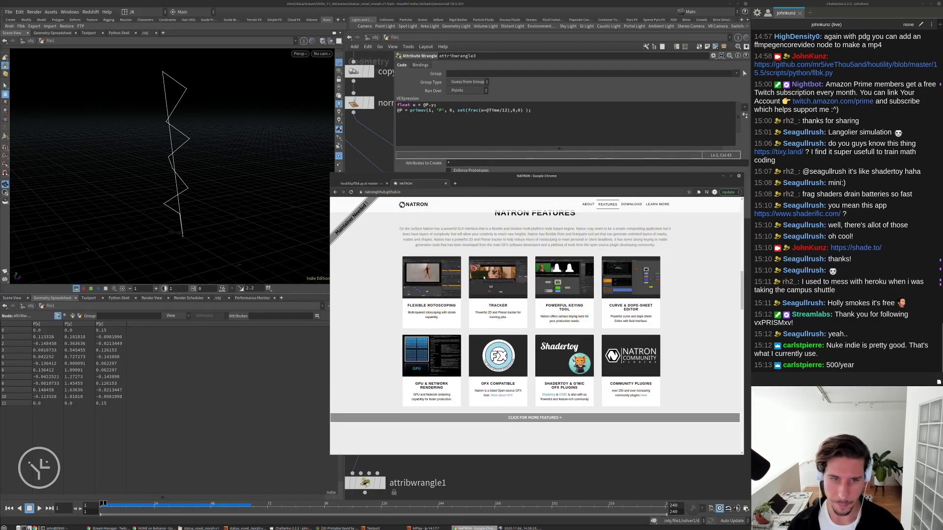
scroll(434, 284, "up", 2)
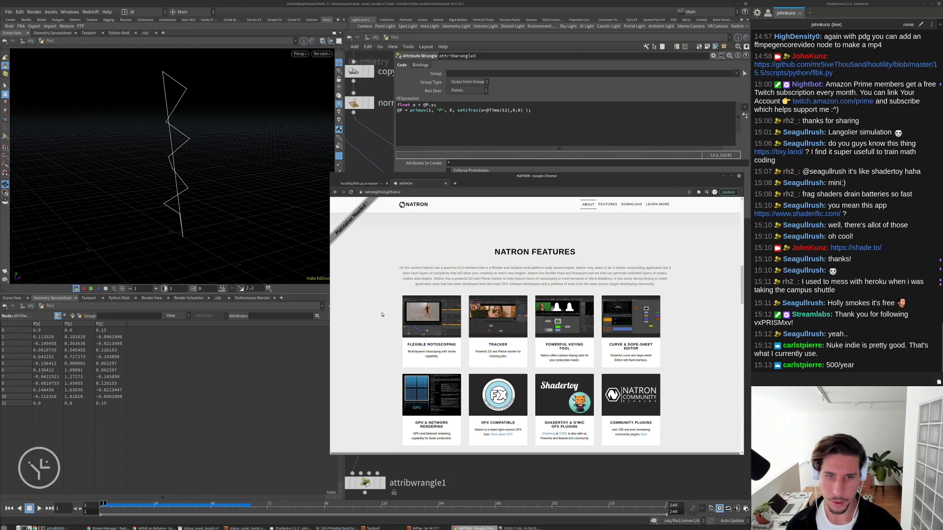
scroll(384, 322, "up", 3)
Copy the Natron site address, post it in the stream chat and return to Houdini.
left_click(382, 192)
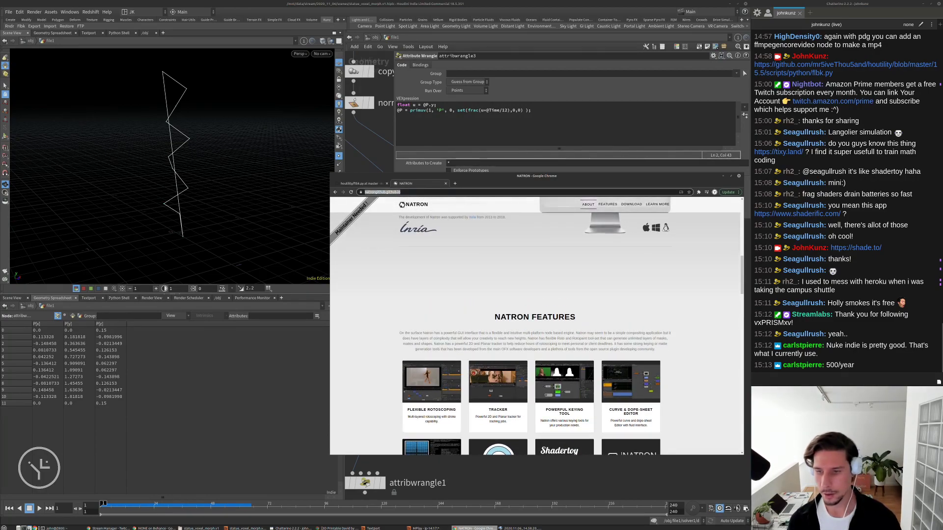
key("ctrl+c")
left_click(831, 383)
key("ctrl+v")
key("Return")
left_click(687, 472)
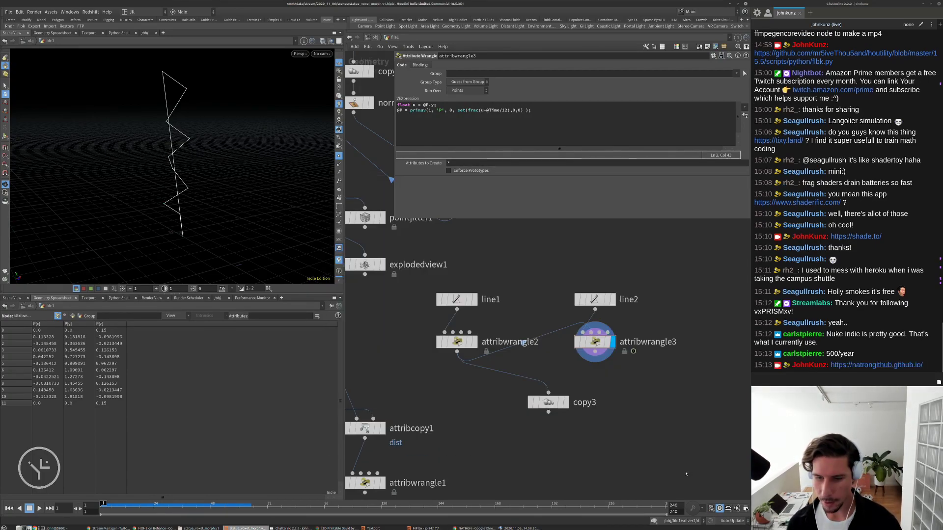
Add a Copy to Points node near copy3 and feed attribwrangle3 into its target points input.
middle_click_drag(623, 398, 623, 379)
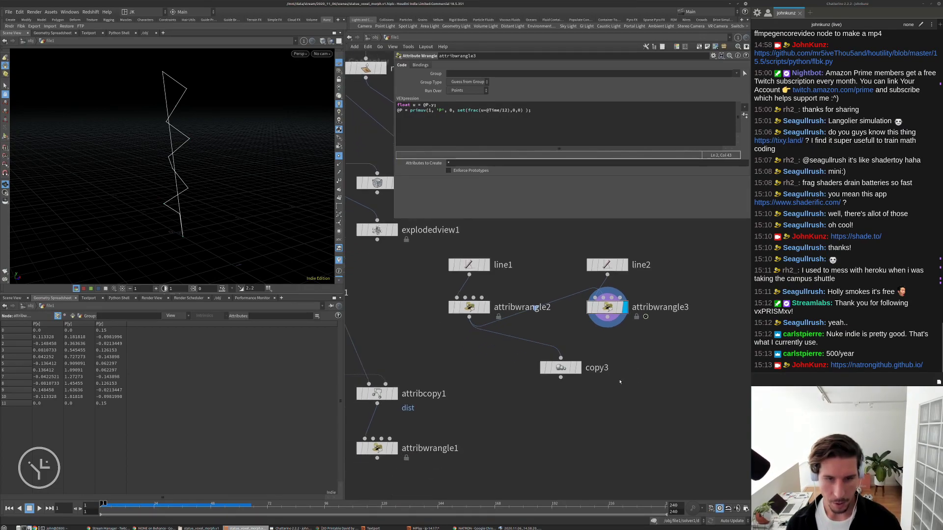
key("Tab")
type("copy")
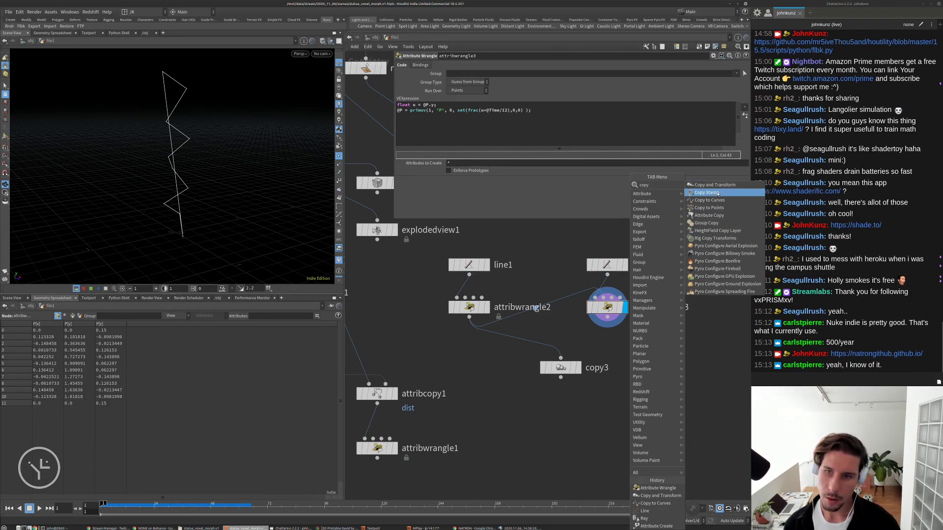
left_click(709, 208)
left_click(682, 385)
middle_click_drag(685, 350, 640, 366)
left_click_drag(645, 391, 584, 347)
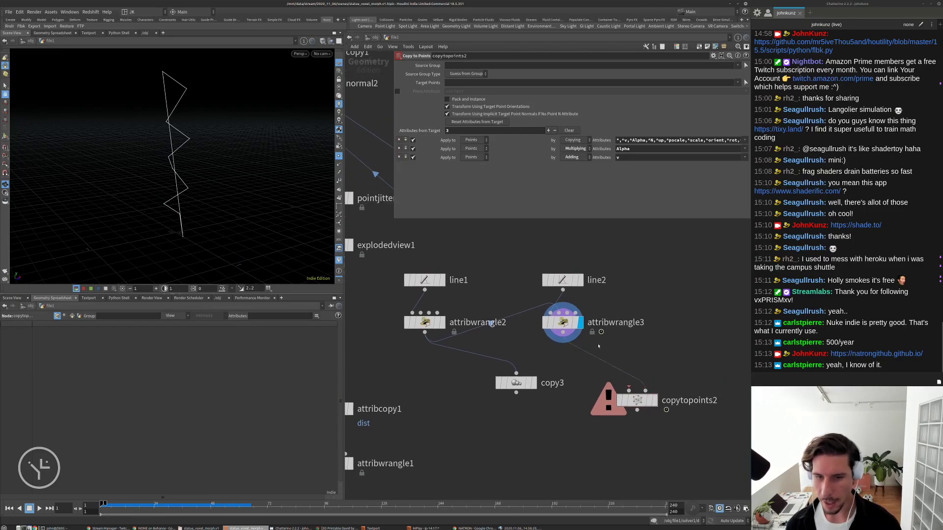
Add a Sphere node, wire it into the source input of copytopoints2 and display copytopoints2.
key("Tab")
type("sphere")
key("Return")
left_click(660, 345)
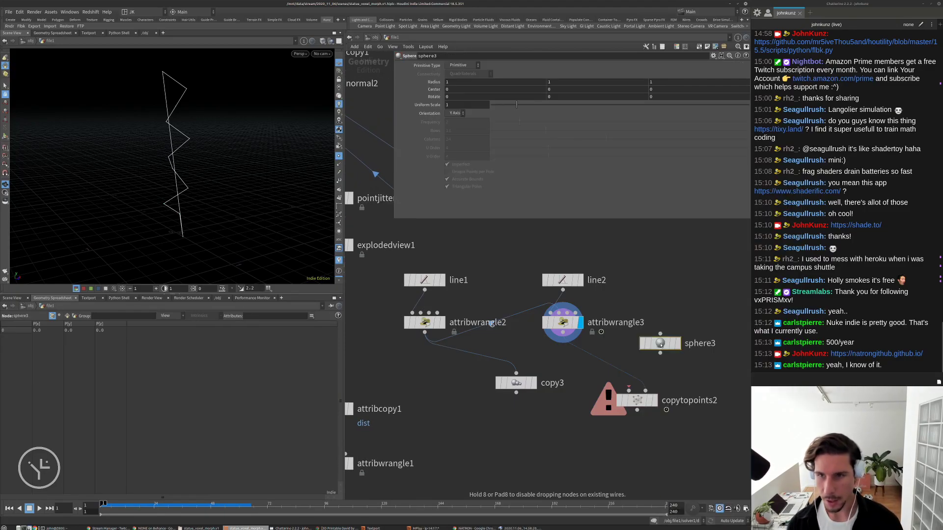
left_click_drag(660, 353, 662, 391)
left_click(654, 401)
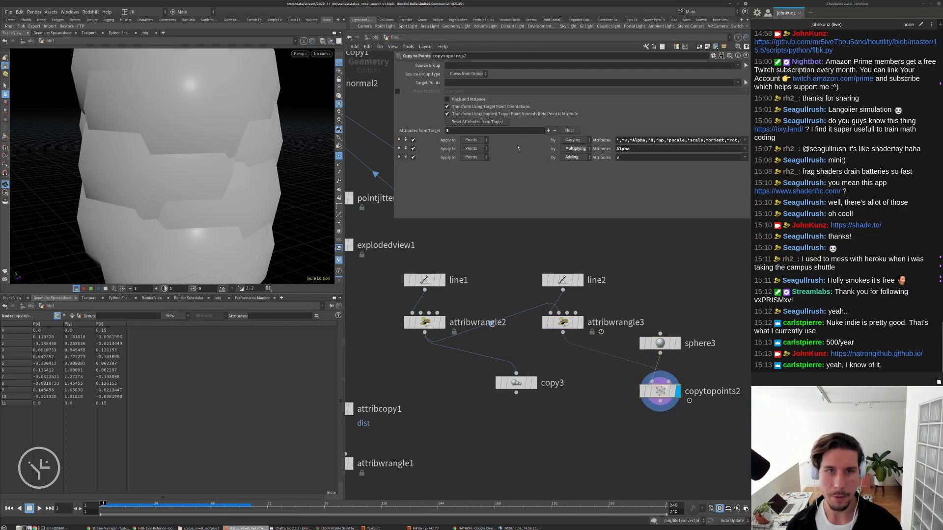
Set the uniform scale of sphere3 to 0.025 and play the animation.
left_click(661, 343)
left_click_drag(517, 105, 493, 105)
left_click(460, 106)
type("25")
key("Return")
key("Up")
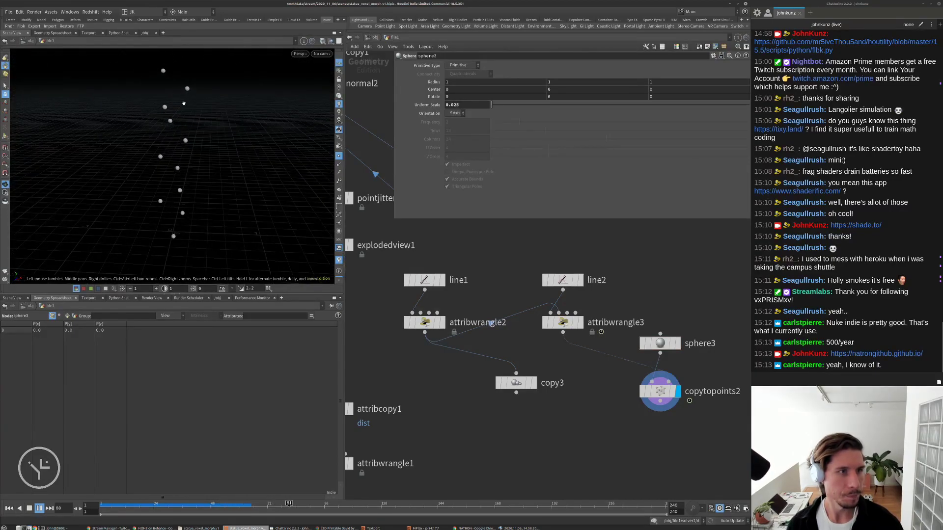
Wire copytopoints2 into copy3, display copy3 and return the timeline to the first frame.
left_click_drag(660, 401, 516, 373)
left_click(534, 383)
left_click_drag(213, 198, 165, 97)
key("ctrl+Up")
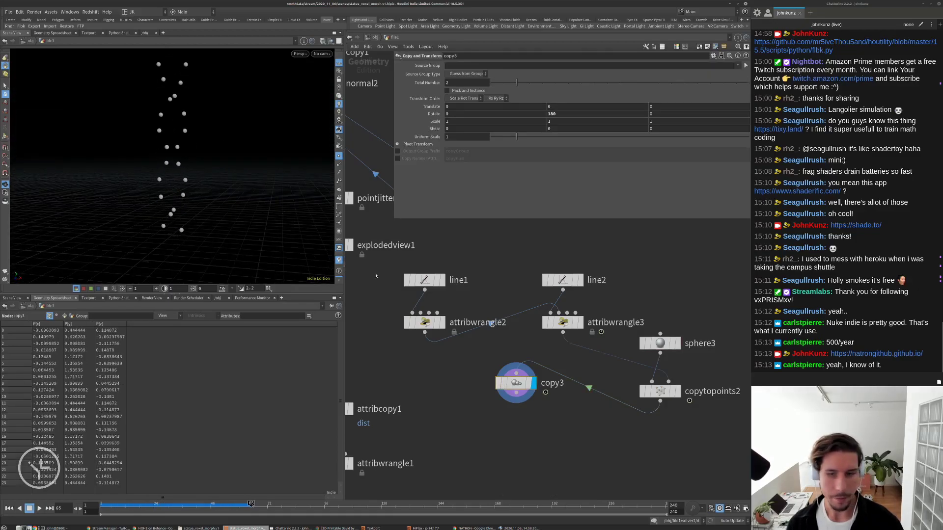
Display attribwrangle1 below attribcopy1 to show the statue result in the viewport.
middle_click_drag(502, 420, 705, 391)
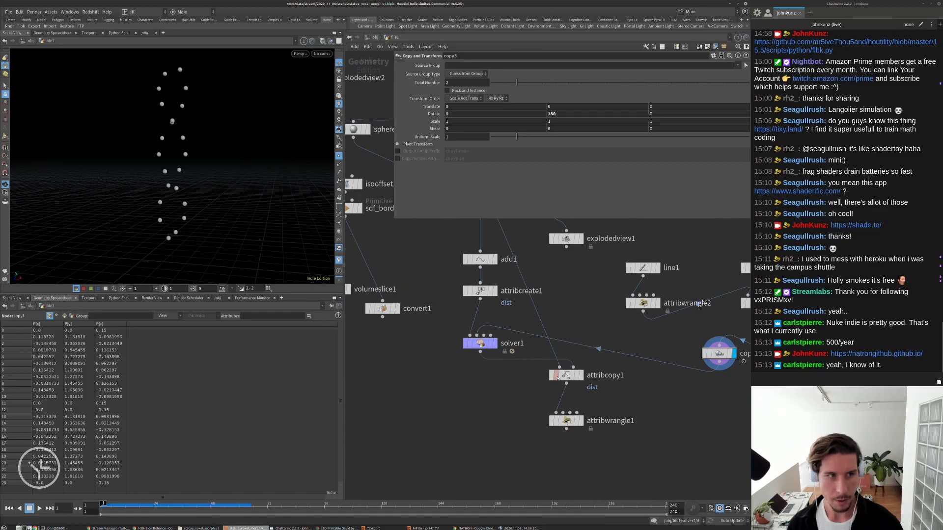
middle_click_drag(501, 362, 491, 350)
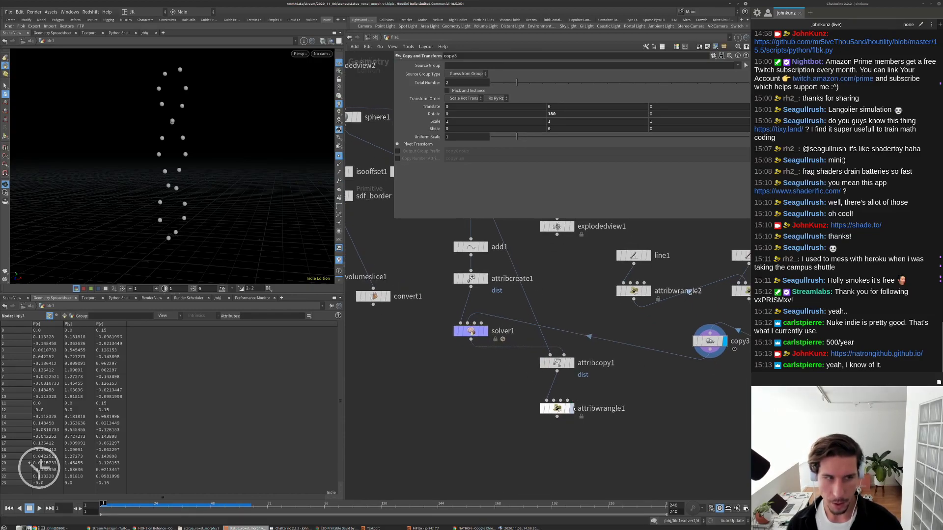
left_click(557, 408)
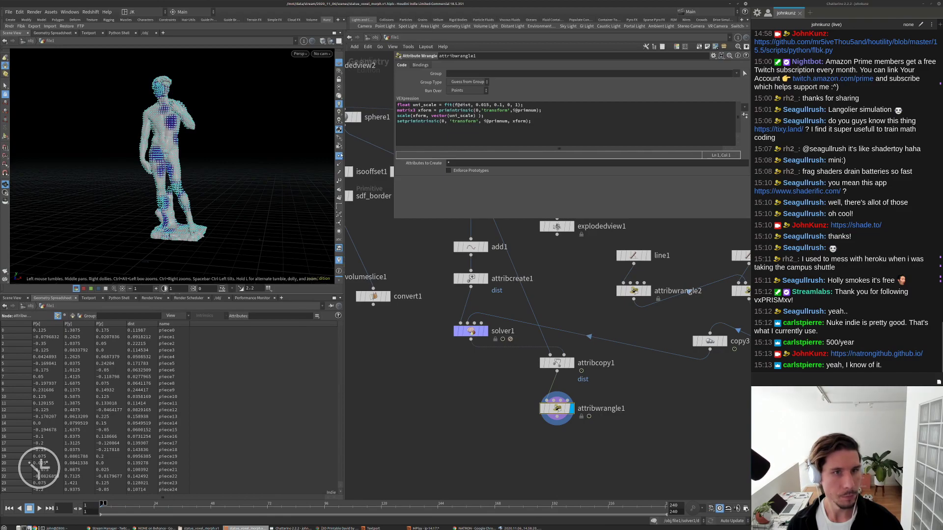
scroll(314, 163, "up", 3)
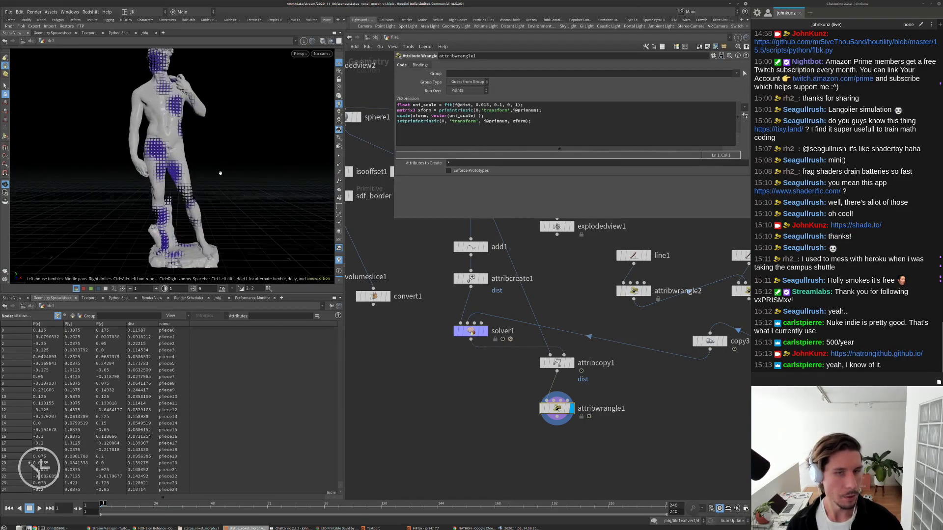
Set the uniform scale of sphere3 to 0.005.
middle_click_drag(625, 345, 503, 357)
left_click(695, 323)
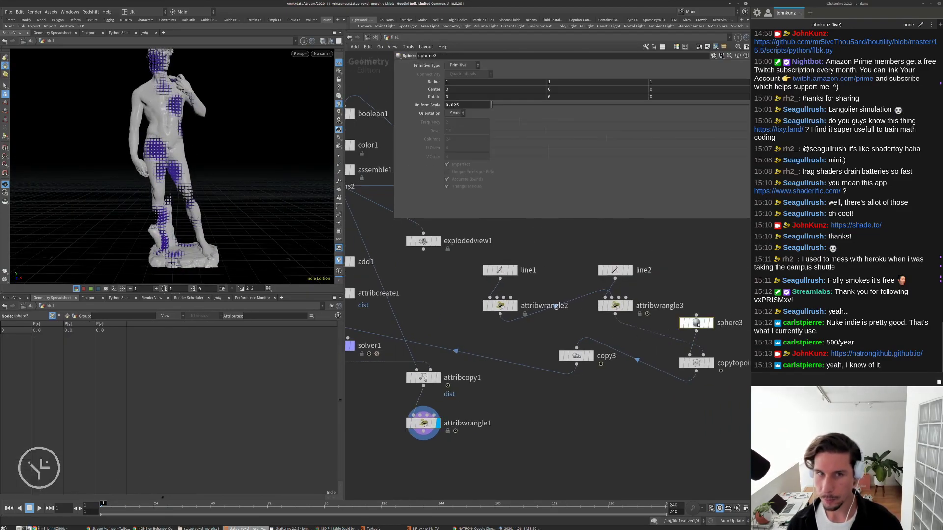
left_click(455, 105)
type("0.005")
key("Return")
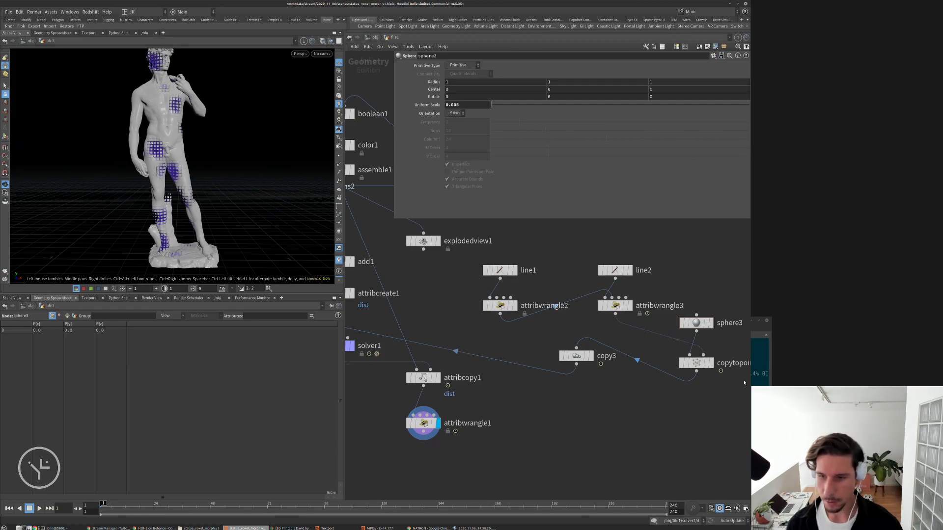
Relaunch the Chatterino chat client by rerunning the previous terminal command, and return to Houdini.
left_click(761, 364)
left_click(510, 335)
key("Return")
key("Up")
key("Return")
left_click(424, 298)
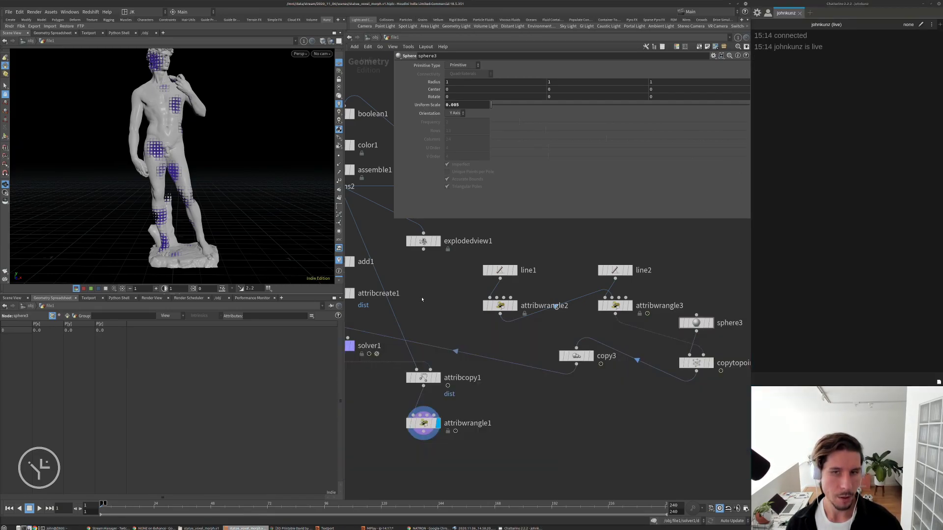
Change the fit() input range in attribwrangle1's uni_scale line to 0.025 and 0.125.
middle_click_drag(544, 450, 558, 429)
scroll(569, 393, "up", 2)
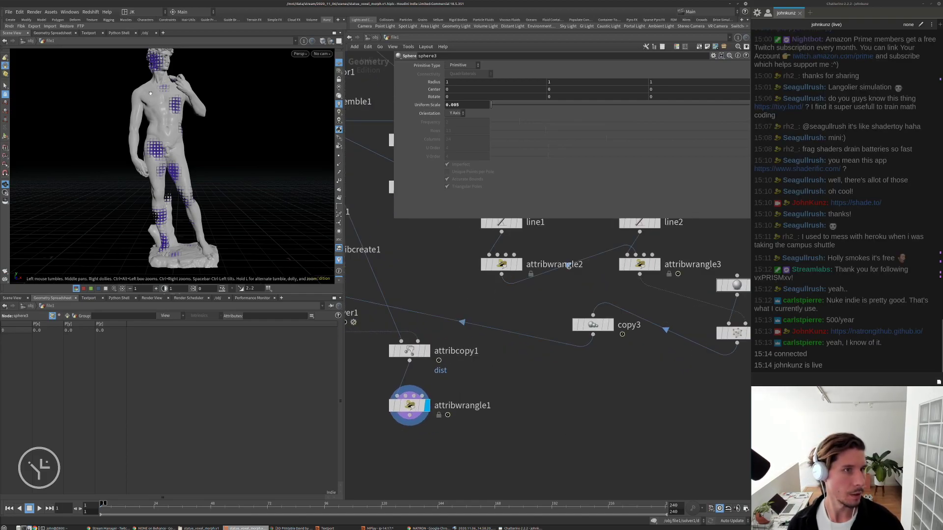
middle_click_drag(539, 339, 531, 367)
left_click(400, 433)
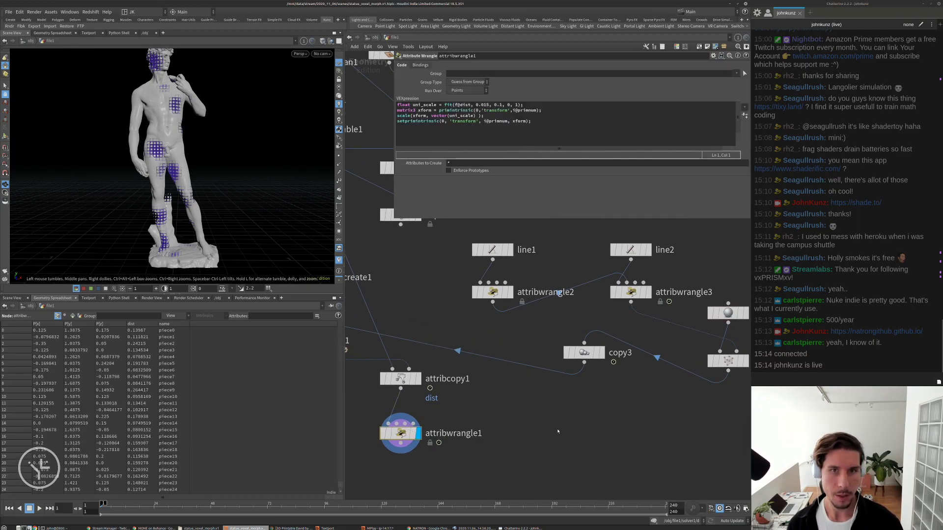
left_click(487, 105)
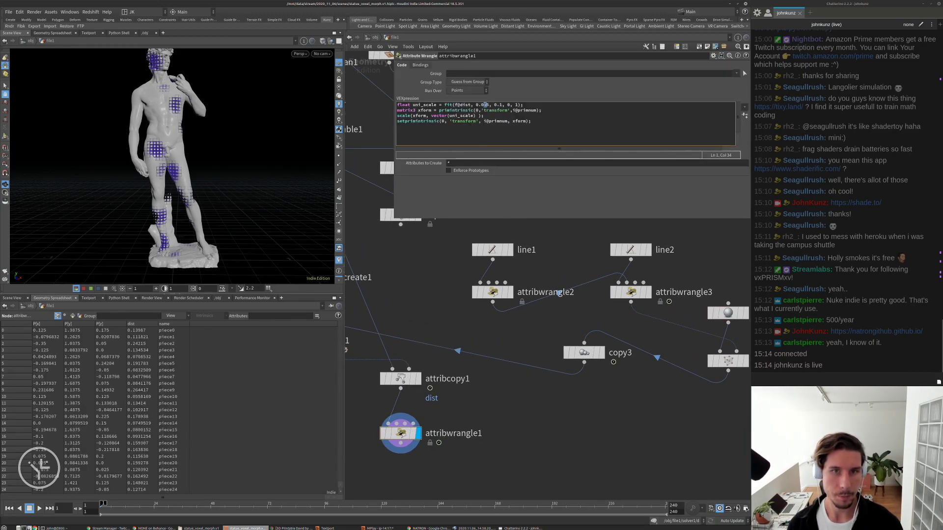
left_click(434, 274)
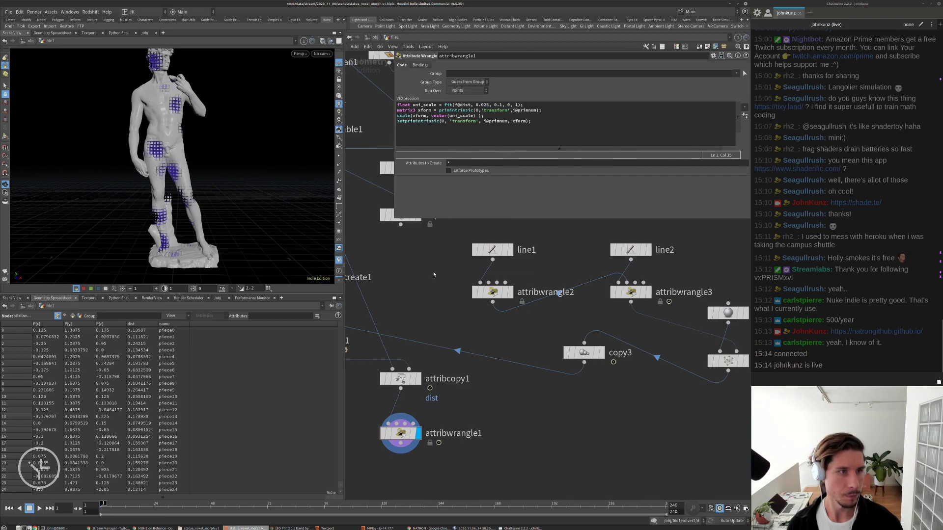
left_click(502, 105)
type("25")
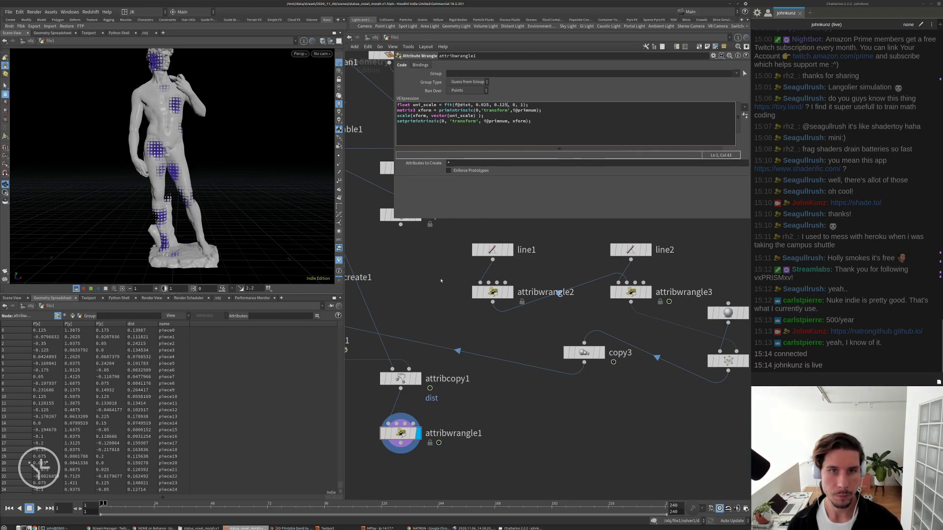
left_click(439, 283)
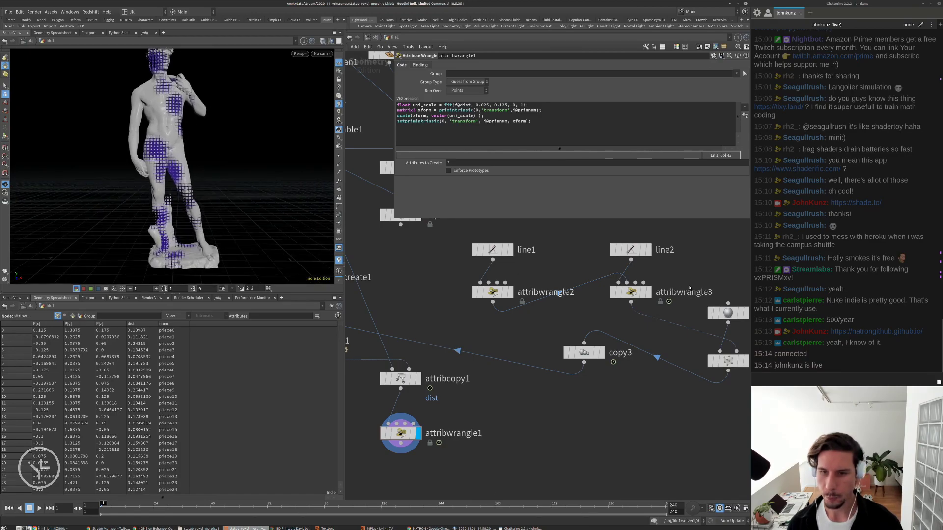
Set the number of points on line2 to 6.
middle_click_drag(632, 249, 564, 251)
left_click(565, 251)
left_click(456, 96)
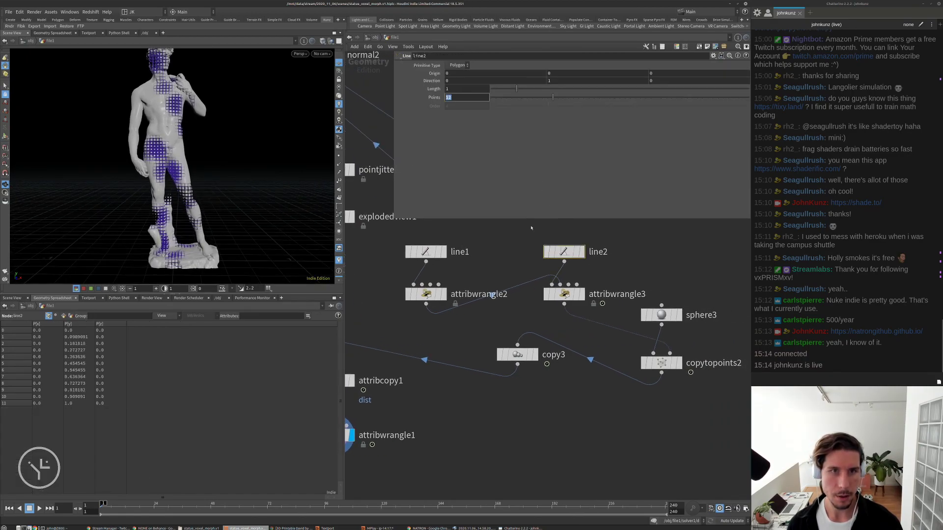
type("6")
key("Return")
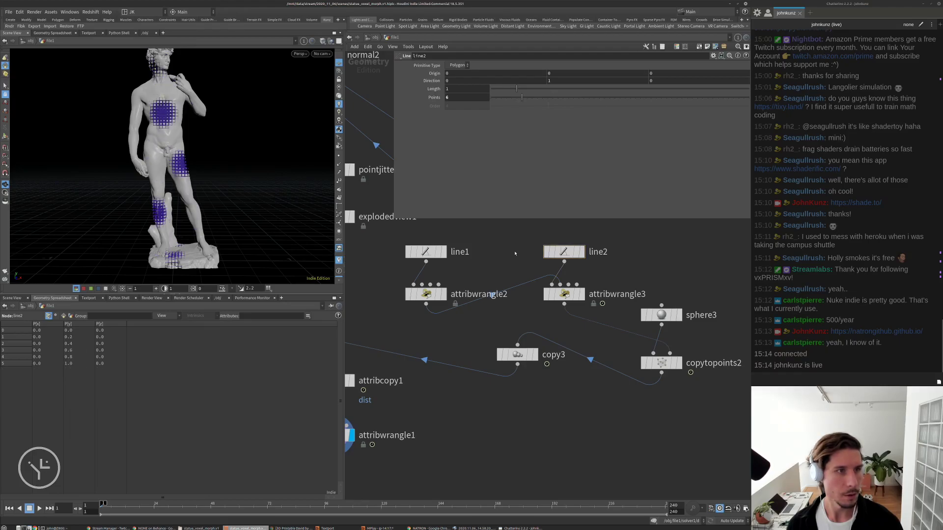
Start a flipbook render of the statue animation from the viewport.
middle_click_drag(535, 422, 584, 415)
left_click(534, 426)
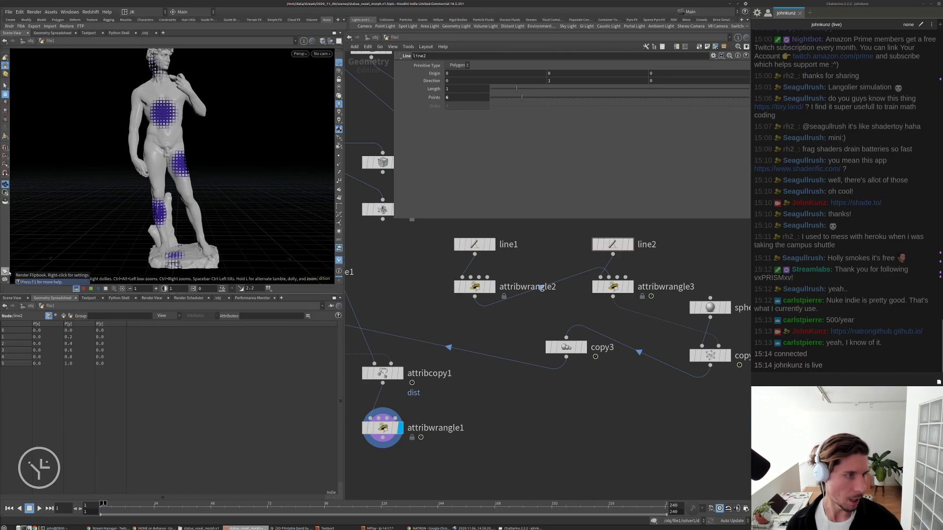
scroll(305, 141, "down", 3)
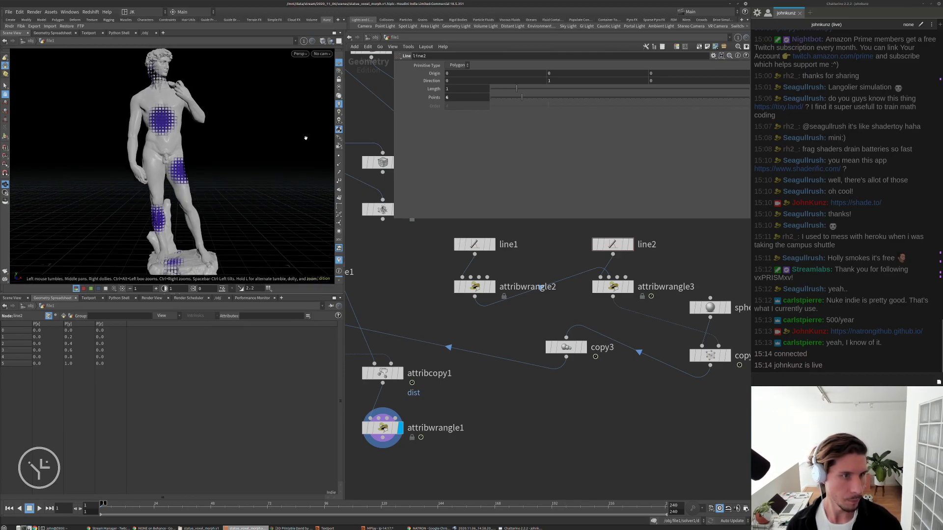
left_click(5, 271)
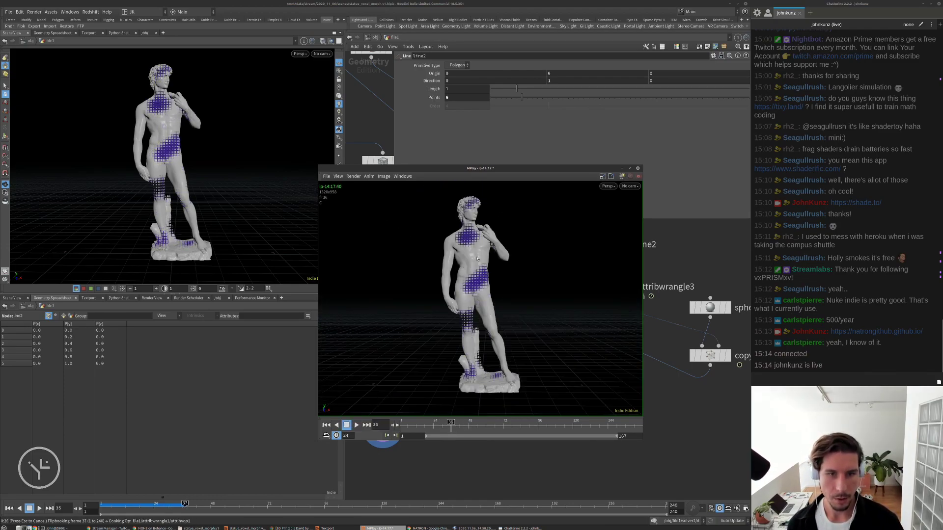
Compare the new flipbook with the previously rendered one in MPlay, and return to Houdini's network.
key("Up")
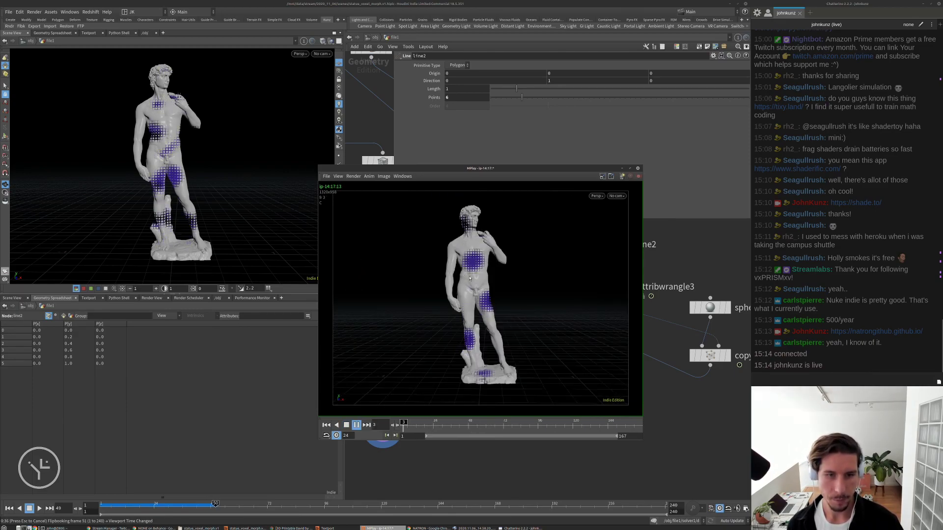
left_click(685, 410)
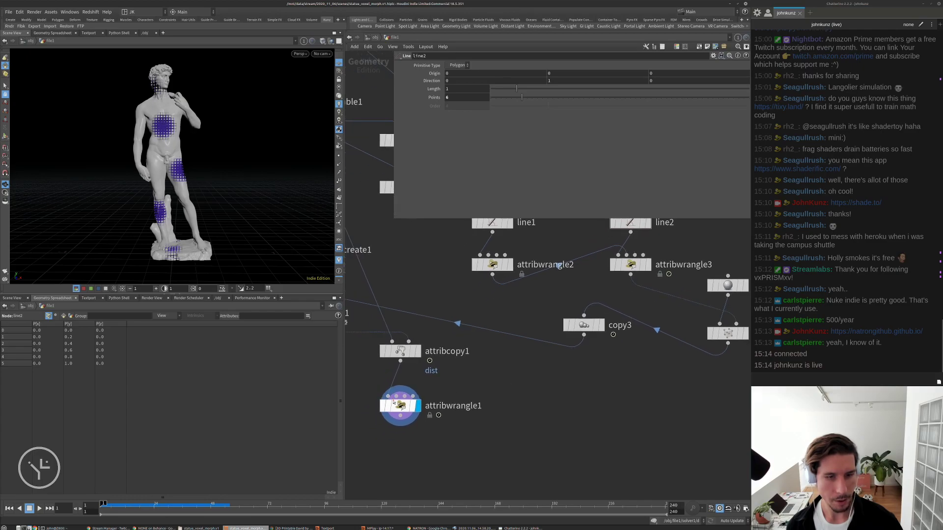
Change the fit() input range in attribwrangle1's uni_scale line to 0.095 and 0.2.
left_click(503, 105)
key("Left")
key("Left")
key("BackSpace")
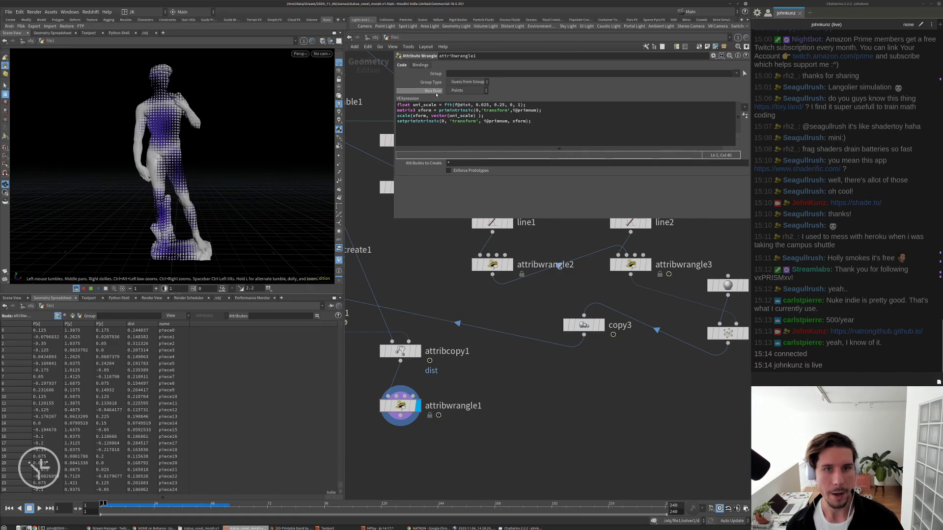
left_click(485, 105)
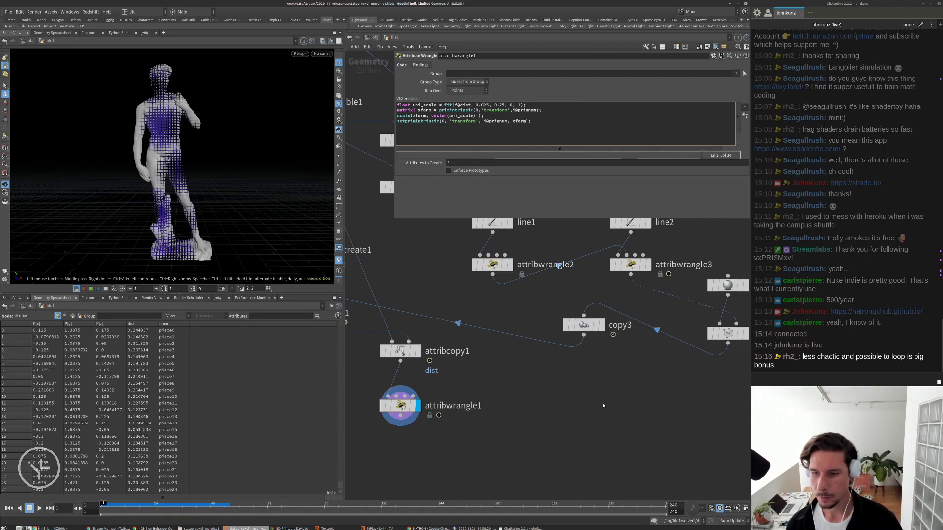
key("BackSpace")
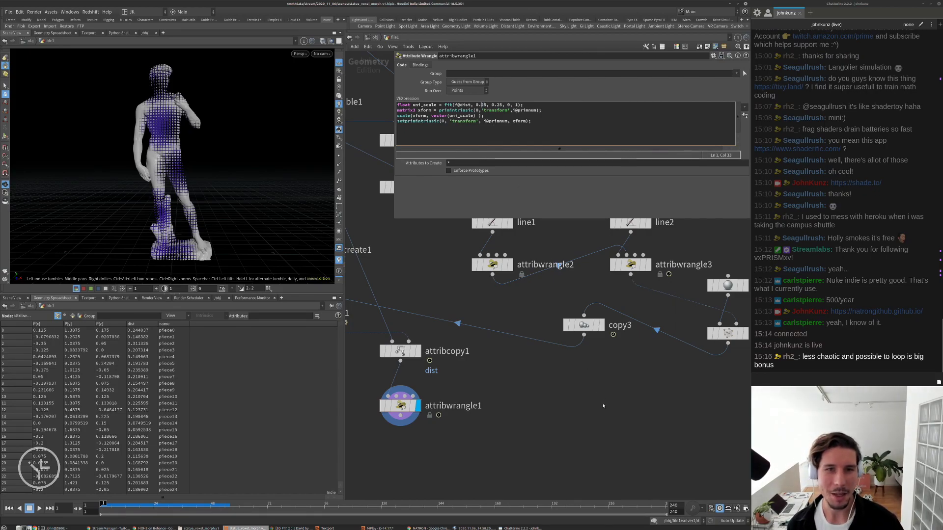
key("Delete")
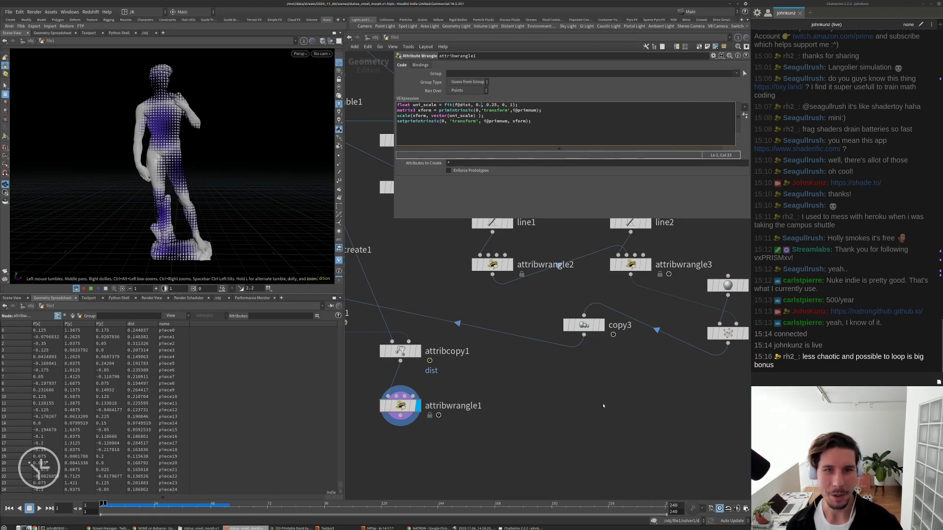
type("1")
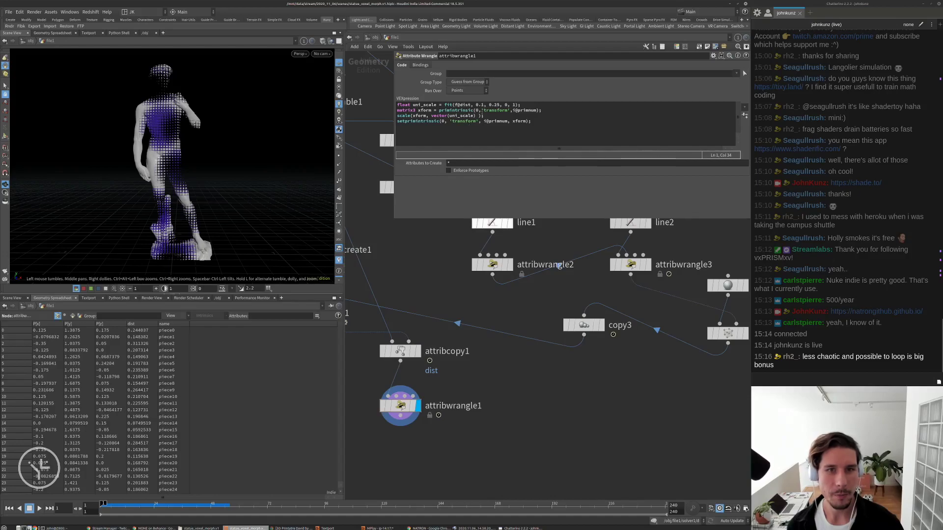
left_click(500, 105)
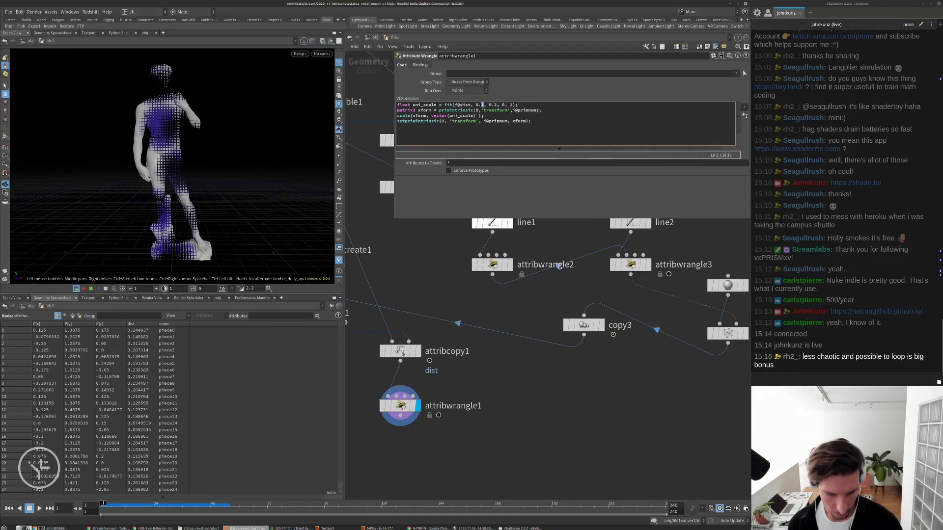
type("075")
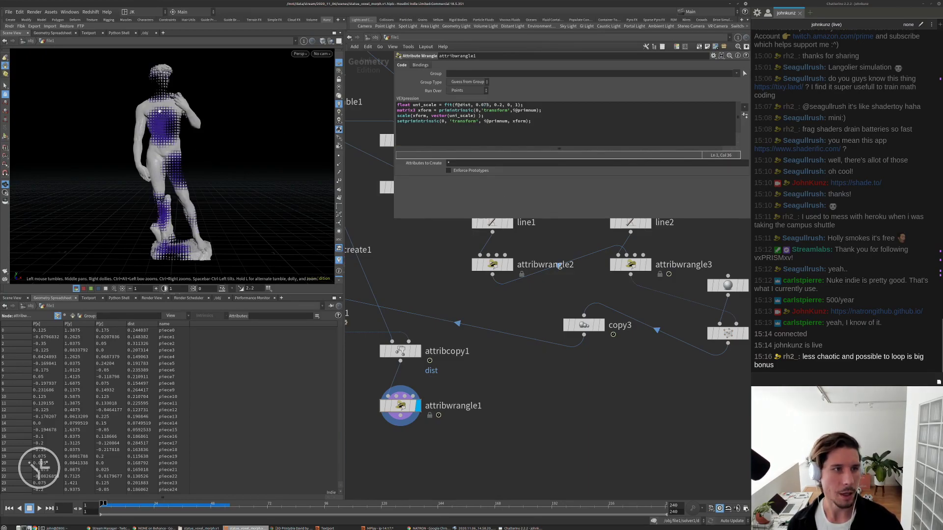
left_click(485, 105)
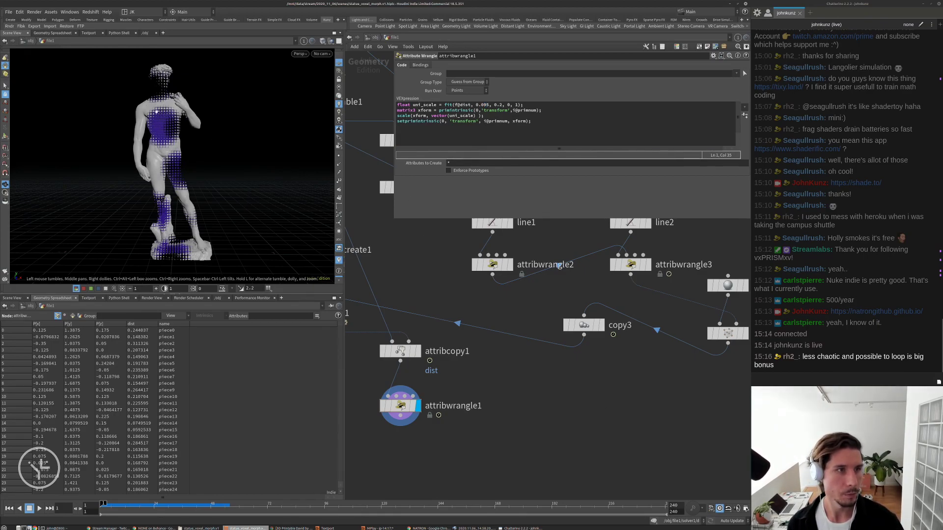
Enlarge the viewport pane to fit the whole statue, and start another flipbook render from it.
scroll(206, 188, "up", 1)
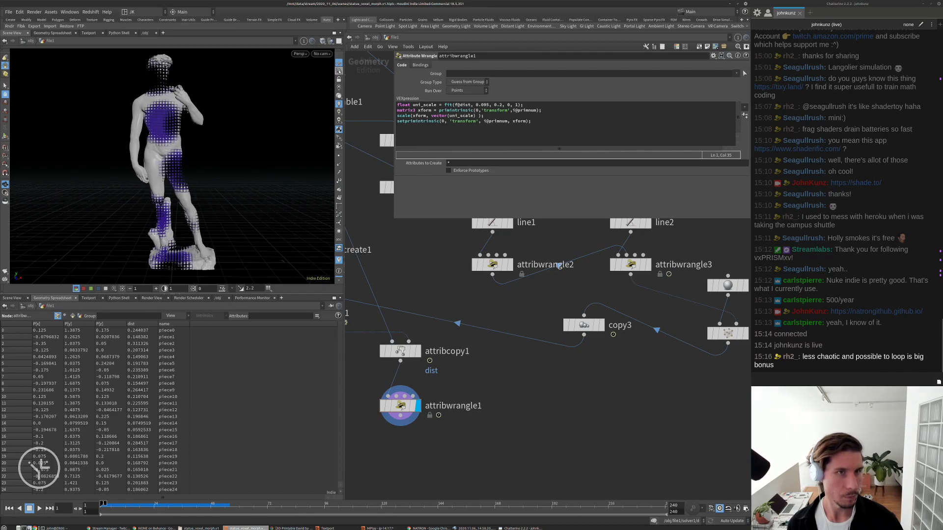
mouse_move(272, 127)
left_mouse_down()
mouse_move(277, 118)
mouse_move(262, 132)
left_mouse_up()
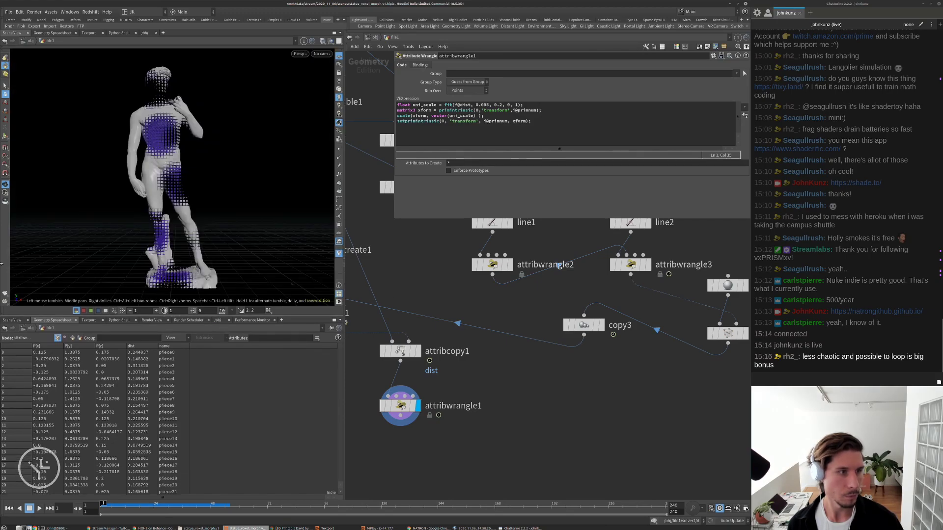
left_click(5, 294)
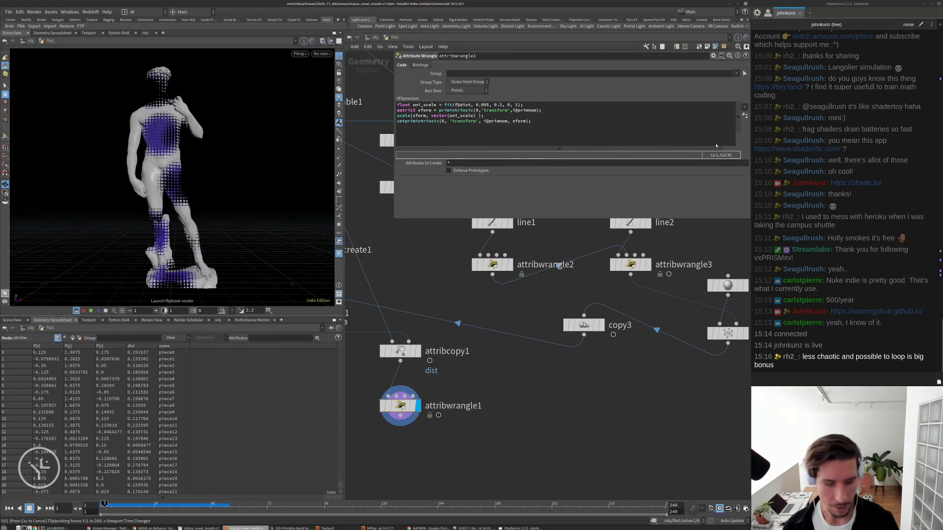
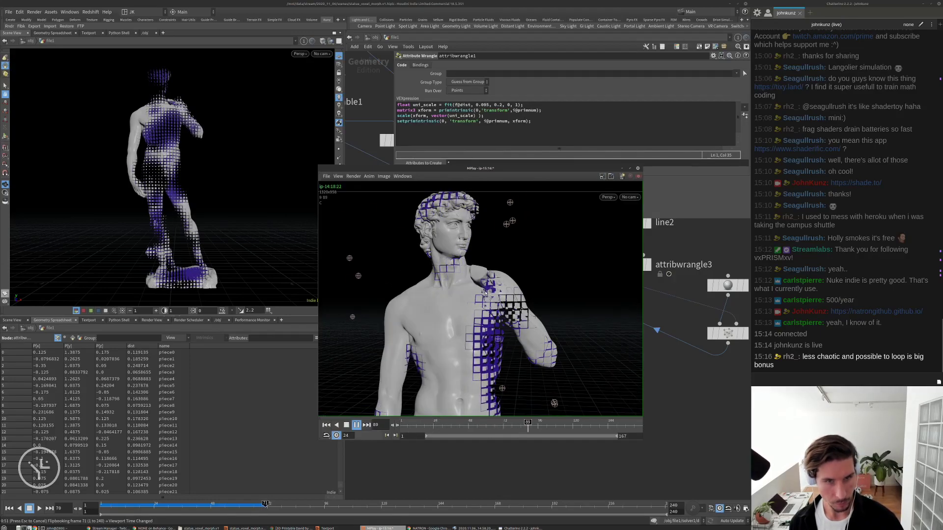
Compare the earlier flipbooks with the new one in MPlay, and stop the running flipbook render.
key("Up")
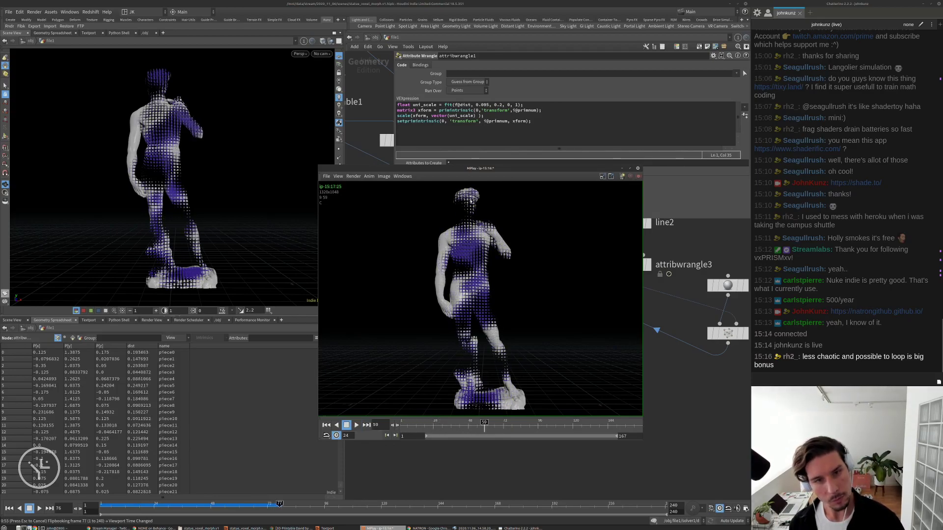
key("Up")
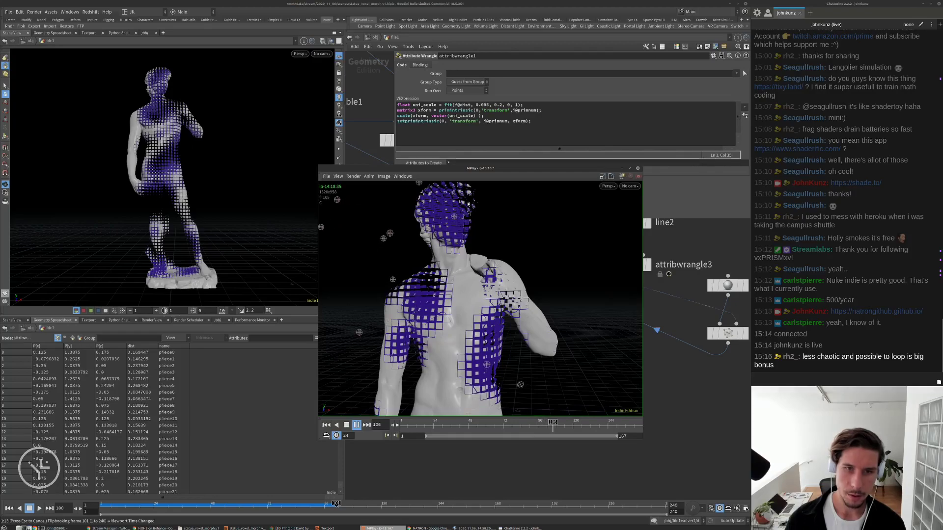
left_click(688, 404)
key("Escape")
Set the helix radius R on attribwrangle2 to 0.185.
middle_click_drag(625, 382, 606, 414)
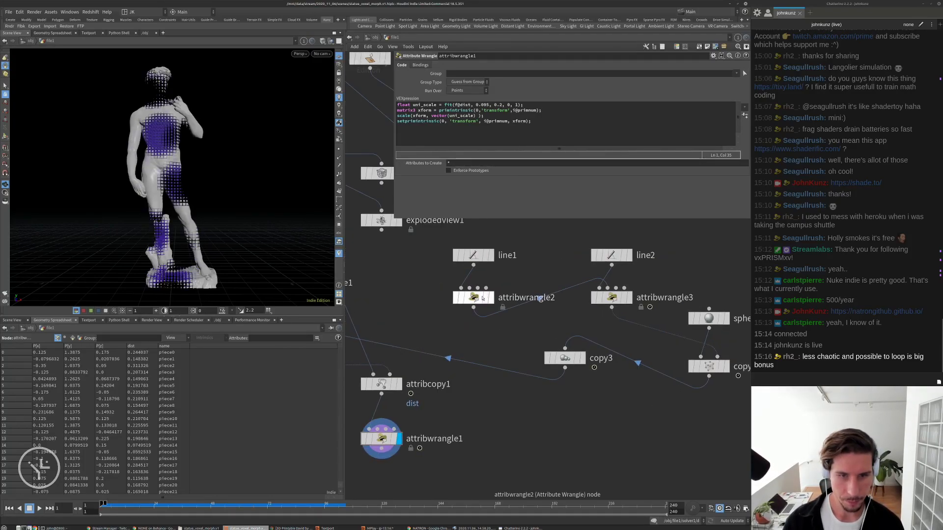
left_click(473, 298)
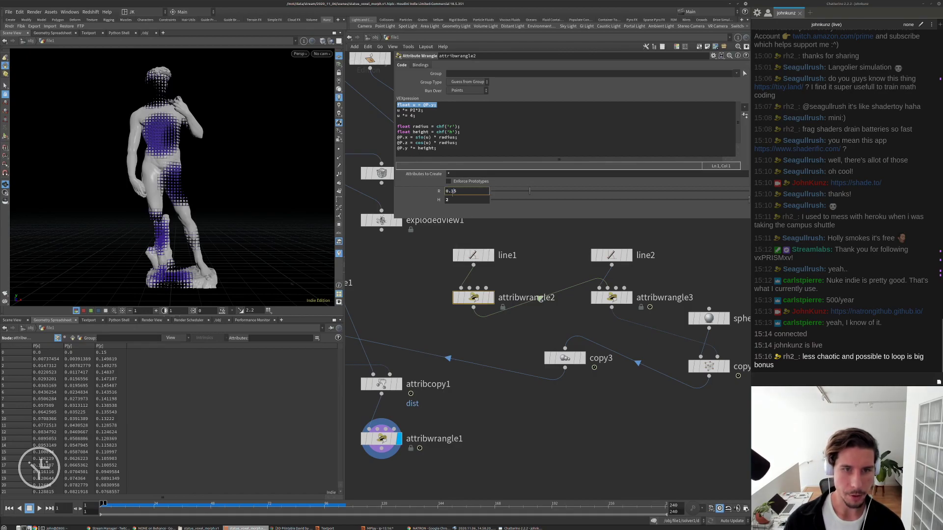
key("Return")
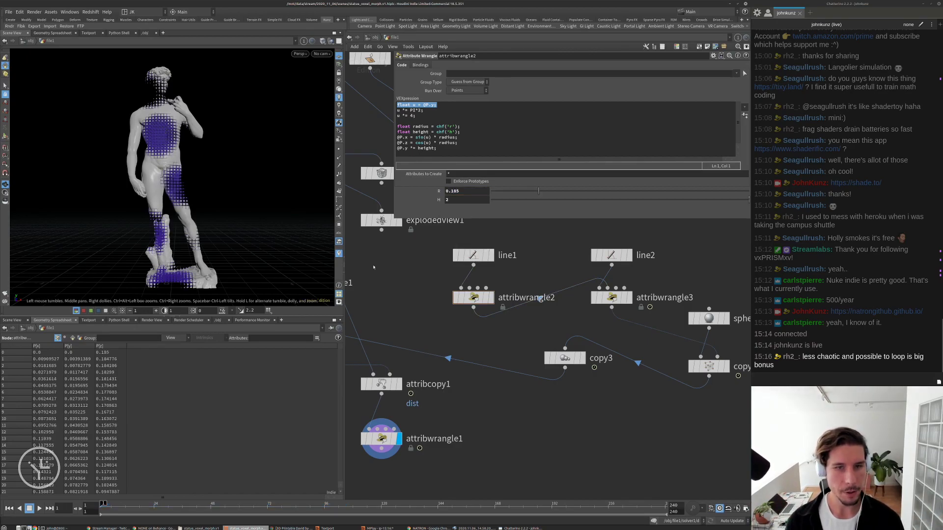
Reduce the number of points on line2 to 4.
left_click(611, 255)
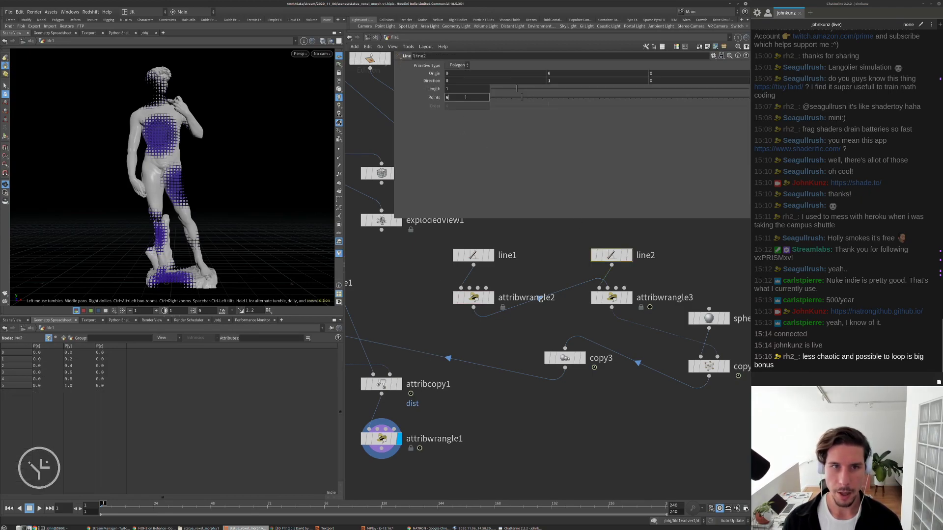
type("4")
key("Return")
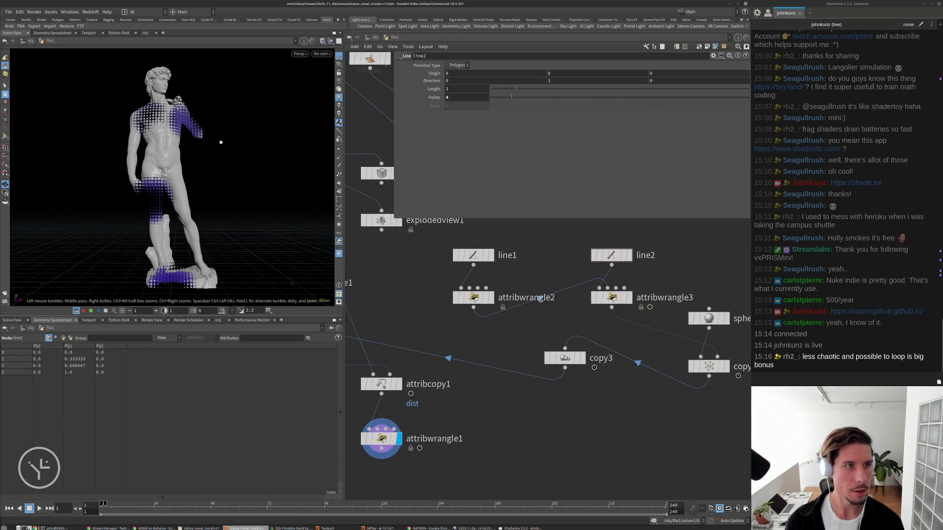
Undo line2's point-count change to compare the two variants, and return its points to 4.
middle_click_drag(445, 334, 444, 324)
middle_click_drag(575, 437, 564, 417)
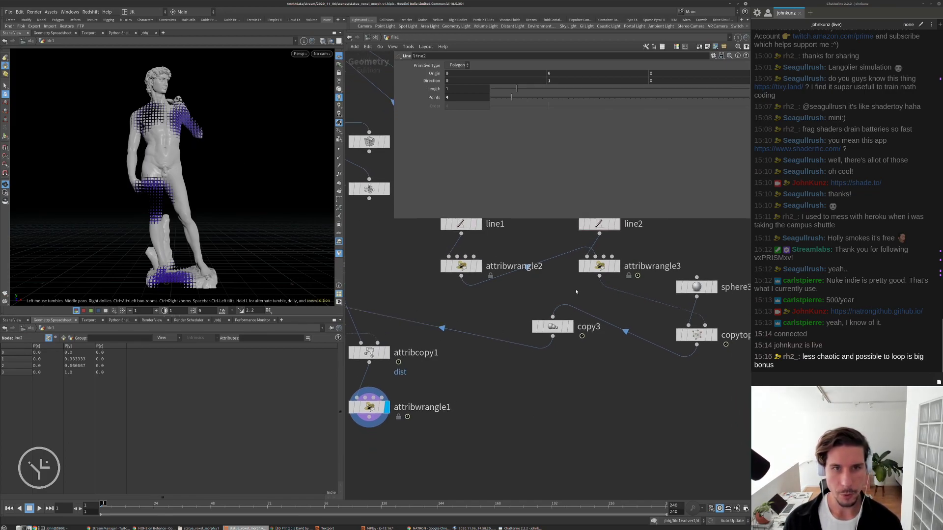
key("ctrl+z")
key("ctrl+z")
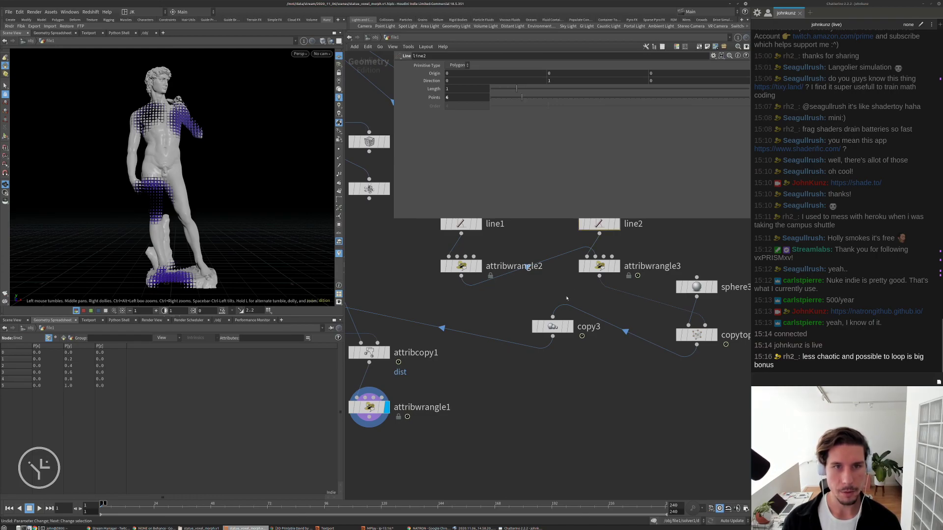
type("4")
key("Return")
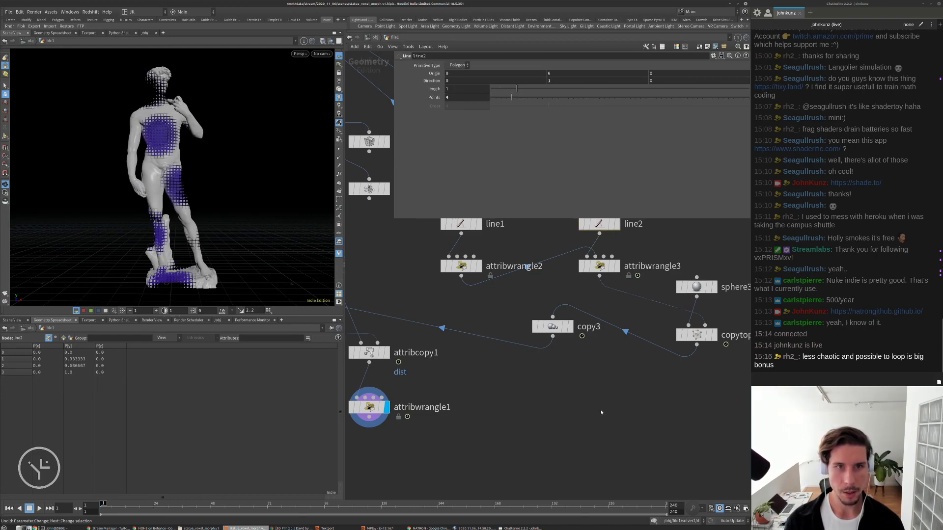
Locate solver1 in the network and make it the displayed node.
scroll(609, 339, "down", 4)
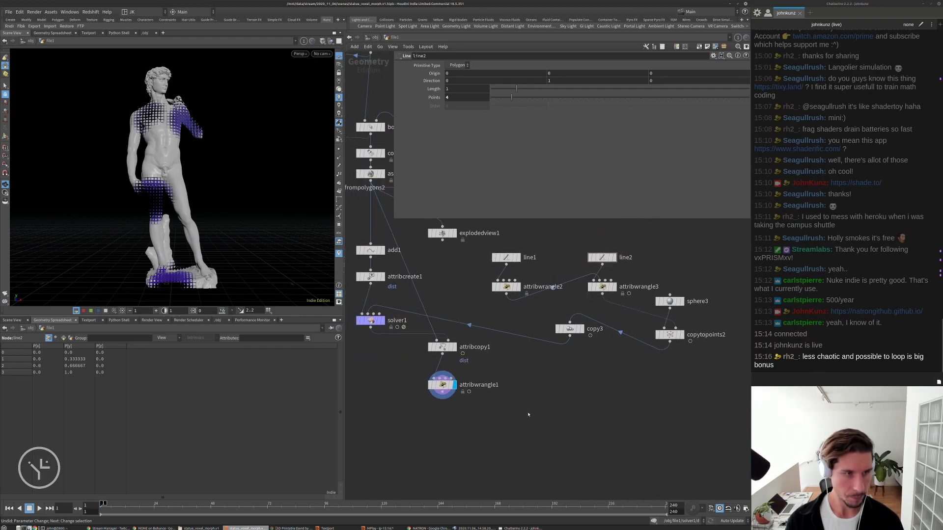
middle_click_drag(512, 419, 593, 407)
scroll(593, 408, "up", 2)
middle_click_drag(466, 367, 475, 410)
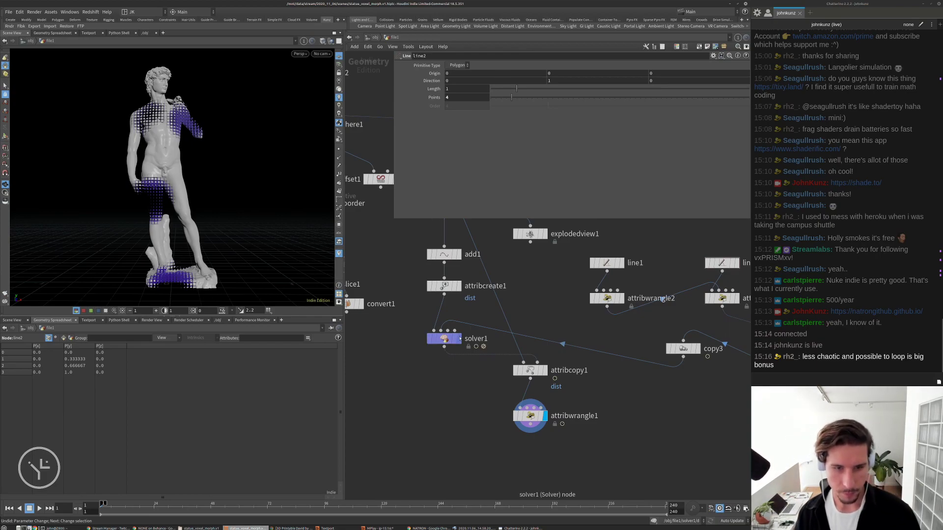
left_click(459, 339)
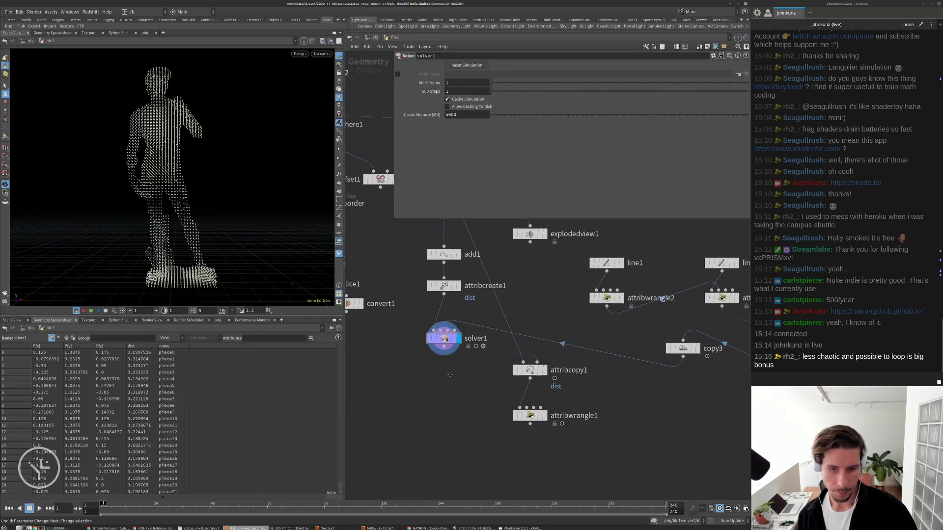
Add a File Cache node below solver1 and wire it between solver1 and attribcopy1.
middle_click_drag(450, 377, 441, 359)
key("Tab")
type("fi")
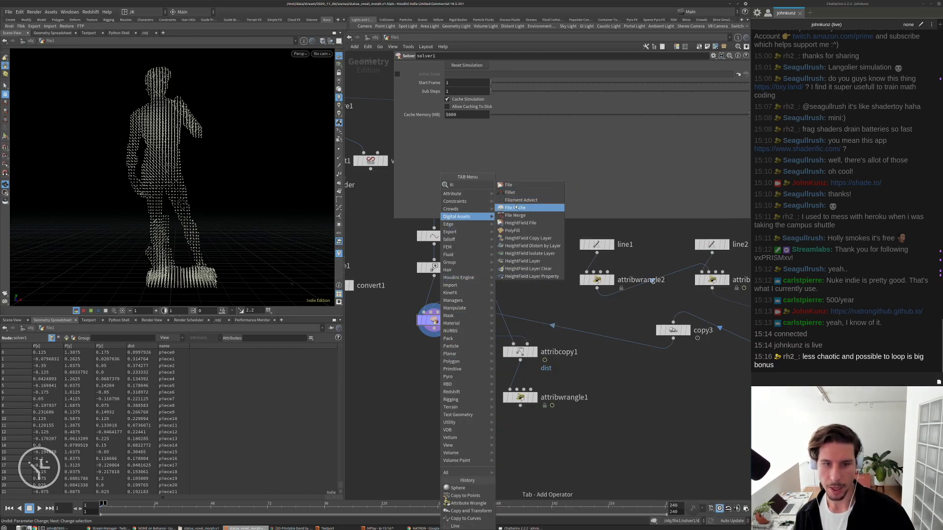
left_click(515, 207)
left_click(463, 330)
left_click_drag(463, 339, 434, 352)
left_click_drag(520, 352, 520, 369)
Rename the new File Cache node as dist_fade.v1.
scroll(463, 396, "up", 2)
double_click(463, 335)
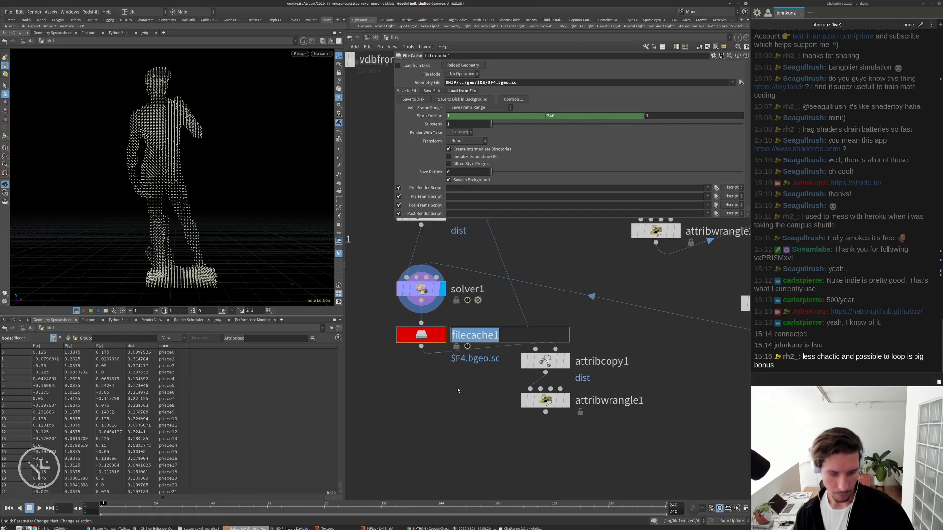
type("dist")
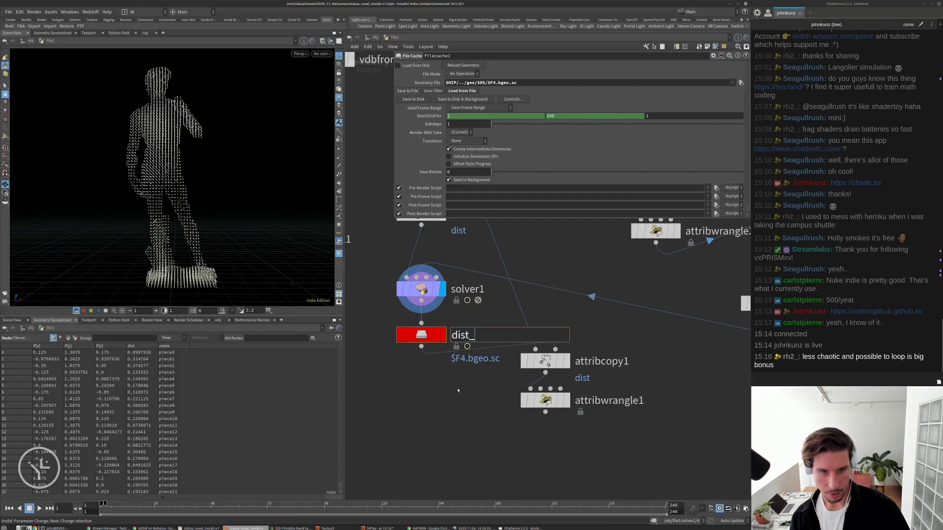
type("_fade.v1")
key("Return")
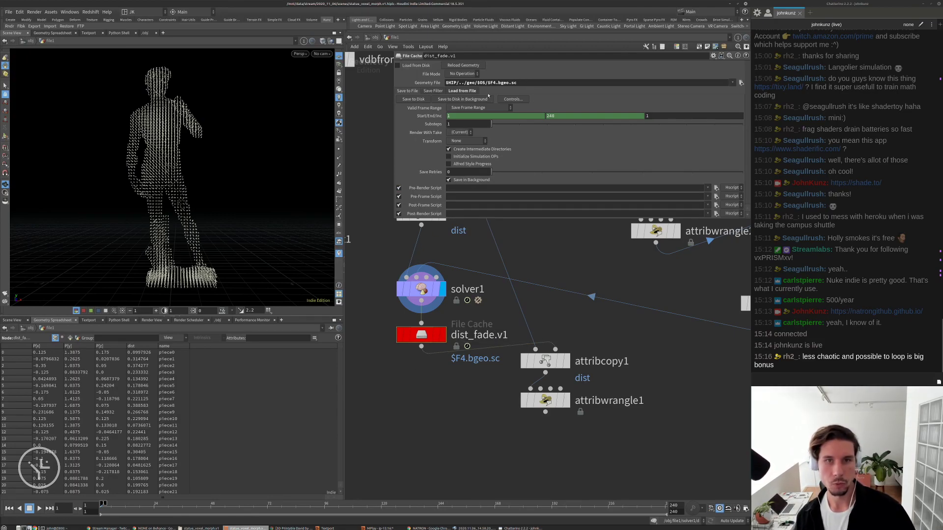
Save the scene as a new version named statue_voxel_morph.v2.hiplc.
left_click(9, 12)
left_click(22, 52)
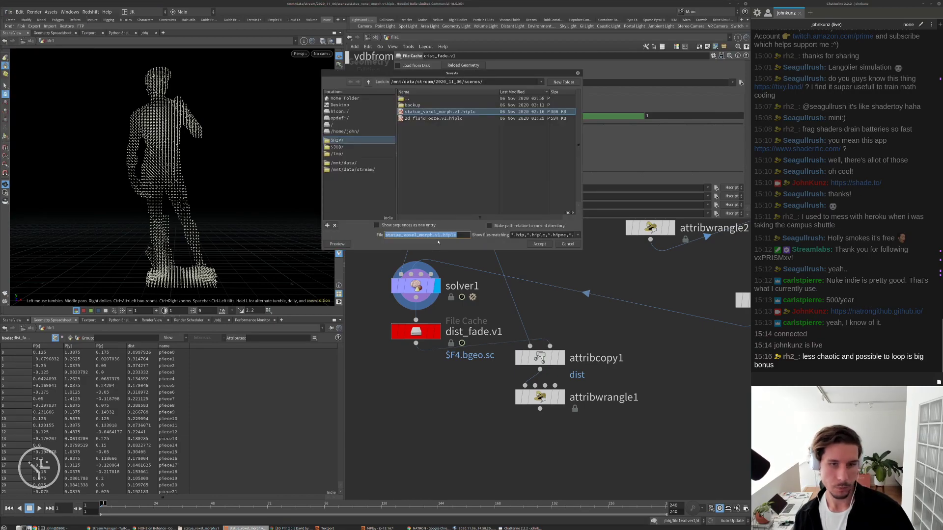
key("Return")
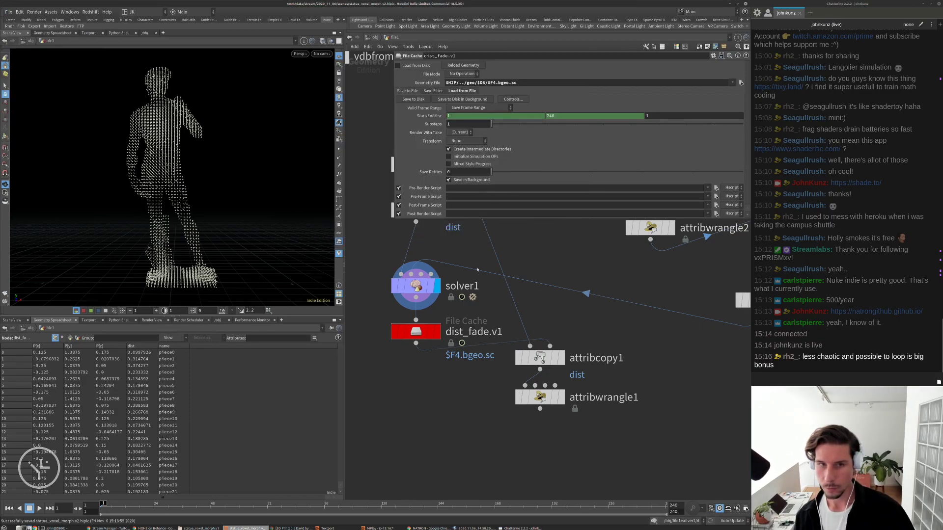
Save the dist_fade.v1 cache to disk in the background for frames 1 to 240, and dismiss the notice.
left_click(443, 98)
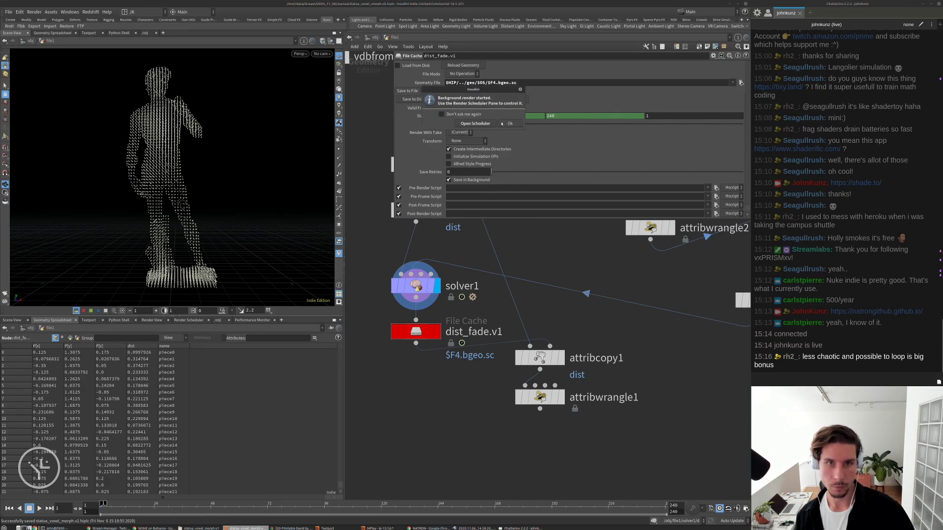
left_click(510, 124)
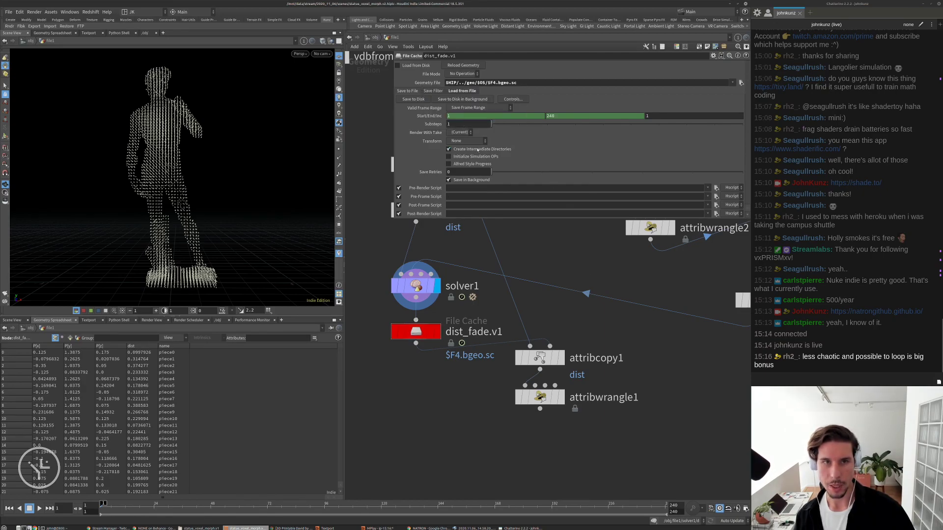
Set dist_fade.v1 to load from disk, display it, and switch the display to attribwrangle1.
left_click(398, 66)
left_click(439, 338)
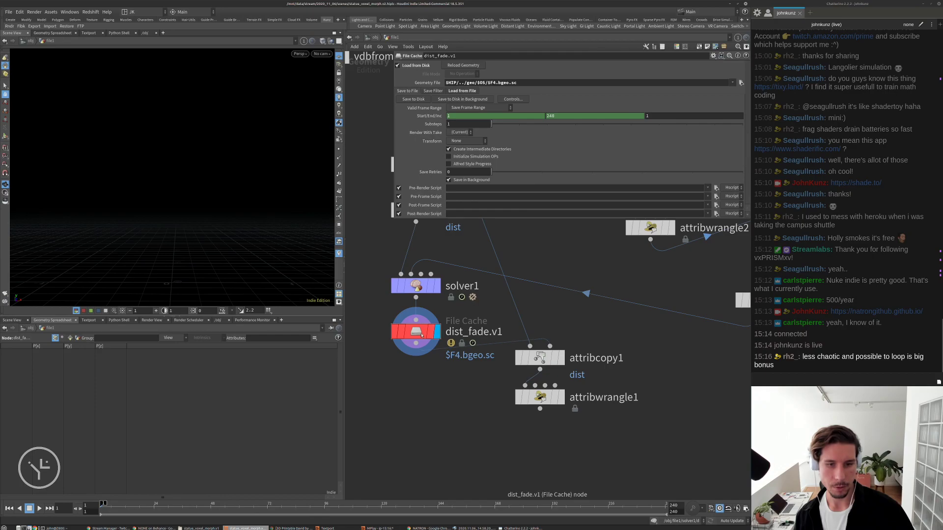
left_click(561, 398)
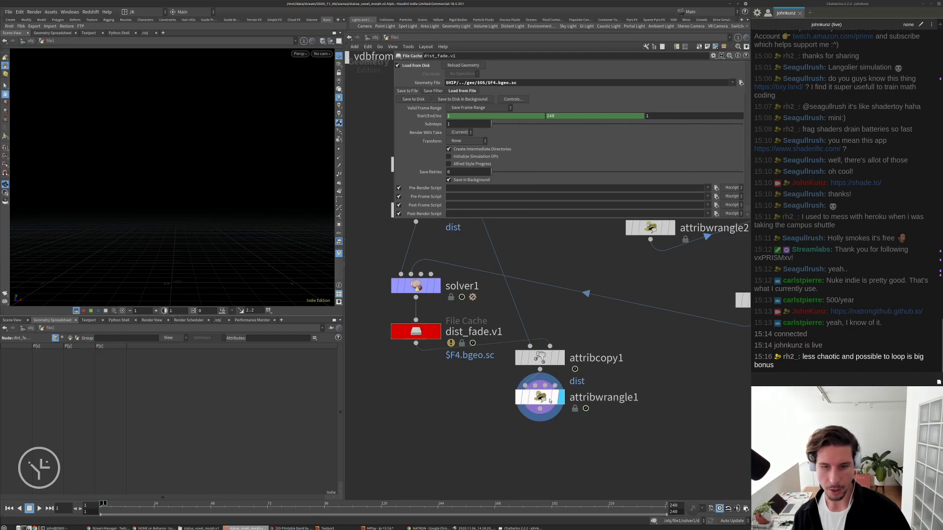
left_click(548, 399)
Examine the network around attribcopy1 and dist_fade.v1, including both nodes' parameters and the upstream chain.
scroll(537, 321, "down", 3)
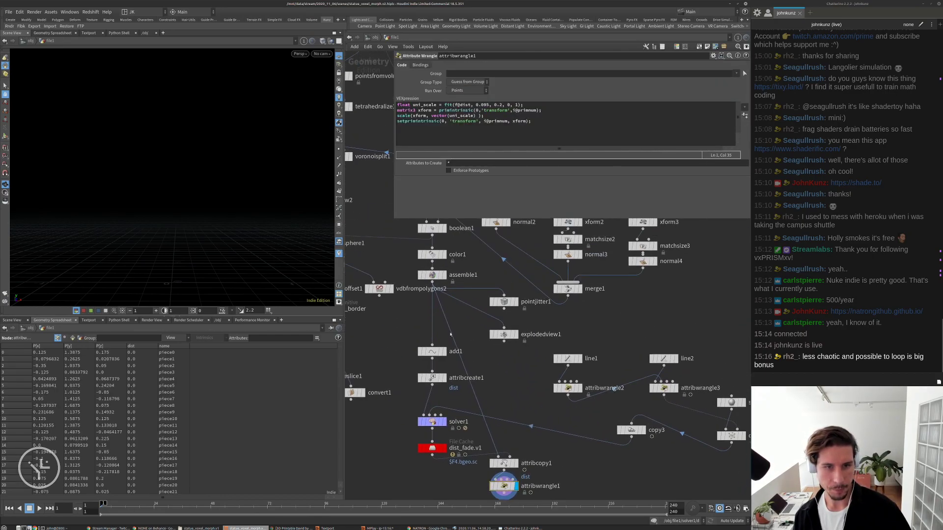
scroll(494, 414, "up", 2)
scroll(494, 414, "up", 2)
left_click(482, 345)
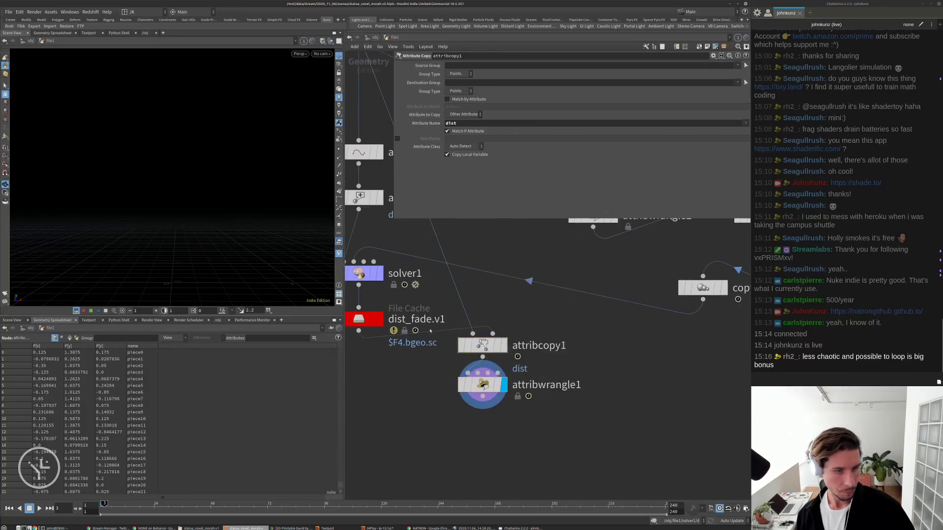
scroll(413, 441, "down", 3)
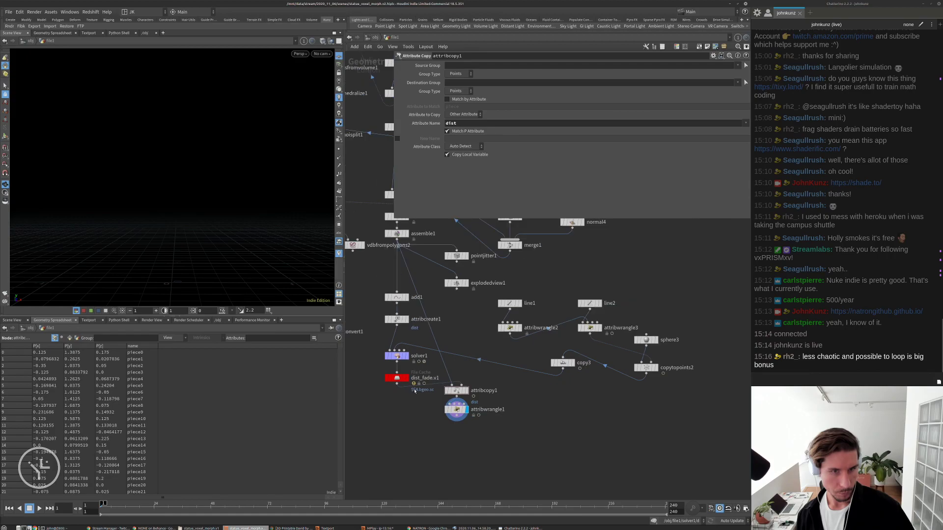
scroll(401, 382, "up", 3)
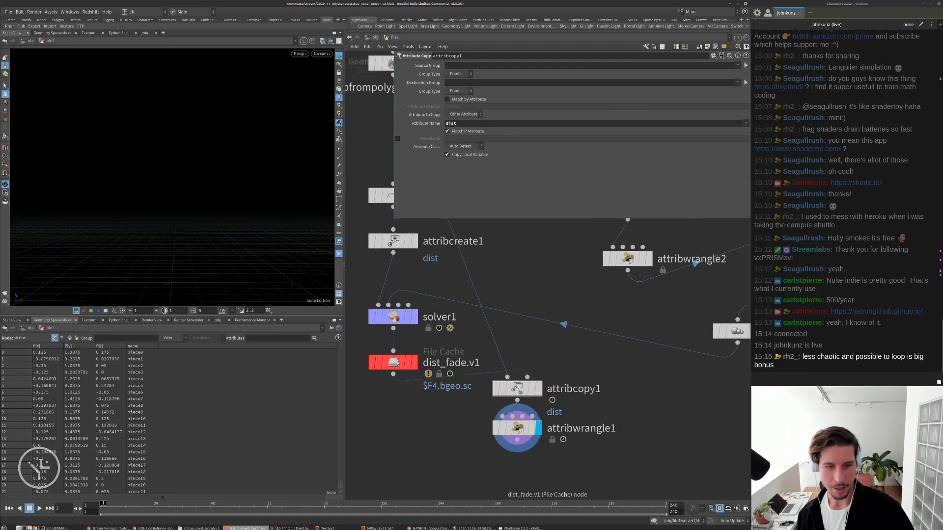
left_click(400, 380)
scroll(416, 372, "down", 3)
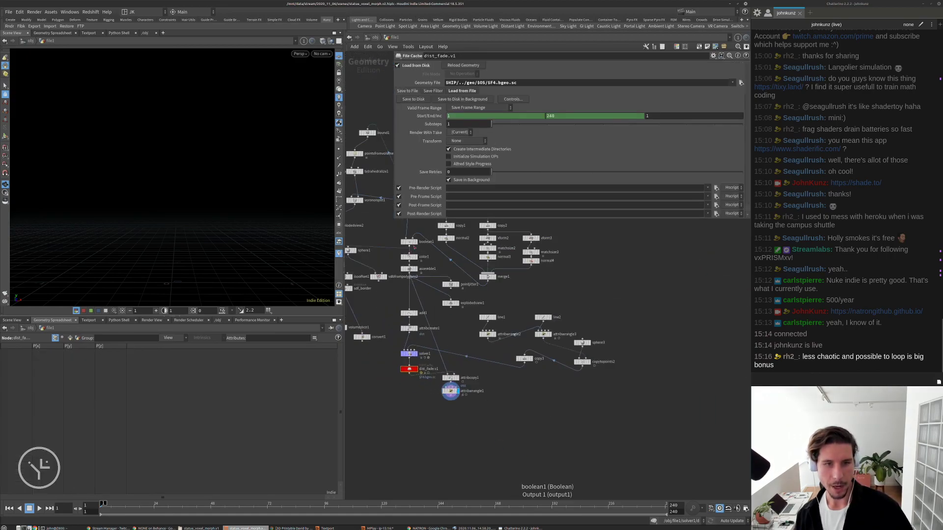
middle_click_drag(428, 243, 426, 303)
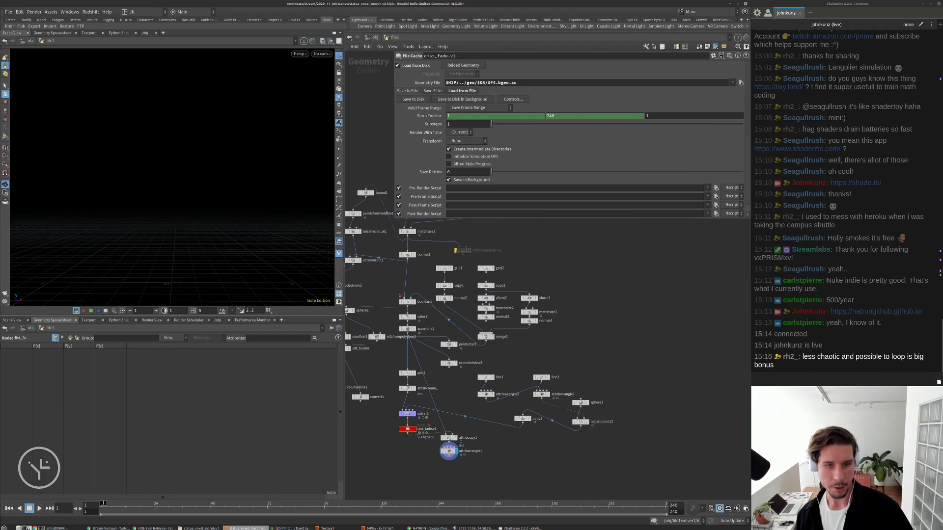
middle_click_drag(439, 428, 448, 318)
scroll(515, 407, "up", 4)
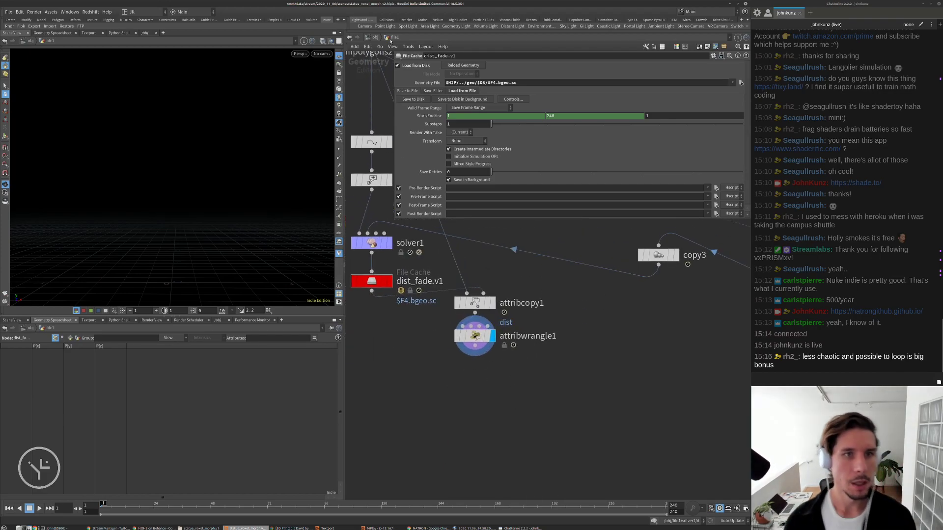
Add a camera at object level beside file1 and look through it in the viewport.
key("u")
left_click(551, 316)
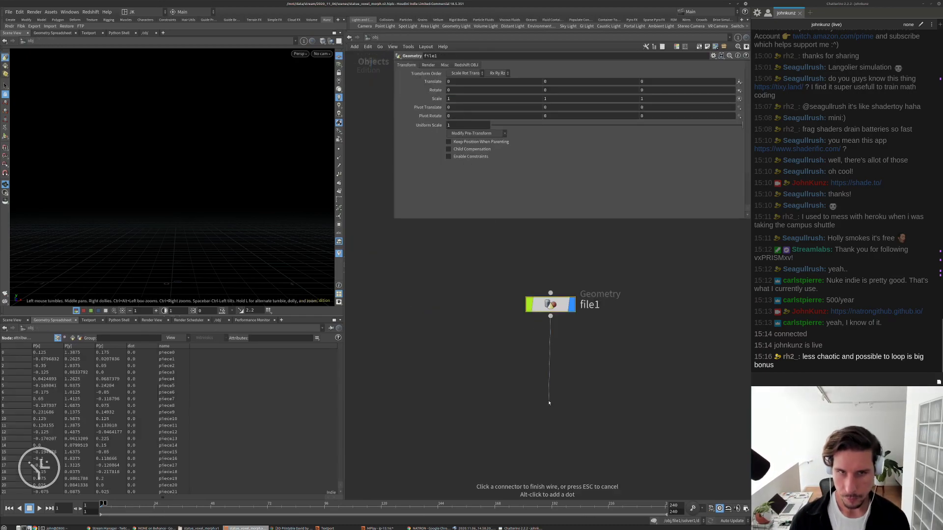
key("Escape")
middle_click_drag(590, 400, 467, 395)
key("Tab")
mouse_move(520, 345)
left_click(552, 339)
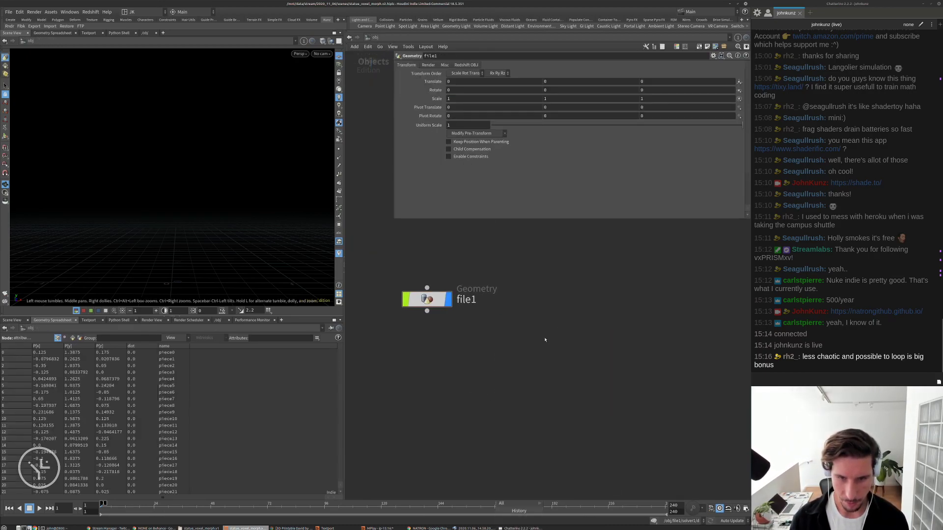
left_click(488, 338)
left_click(321, 53)
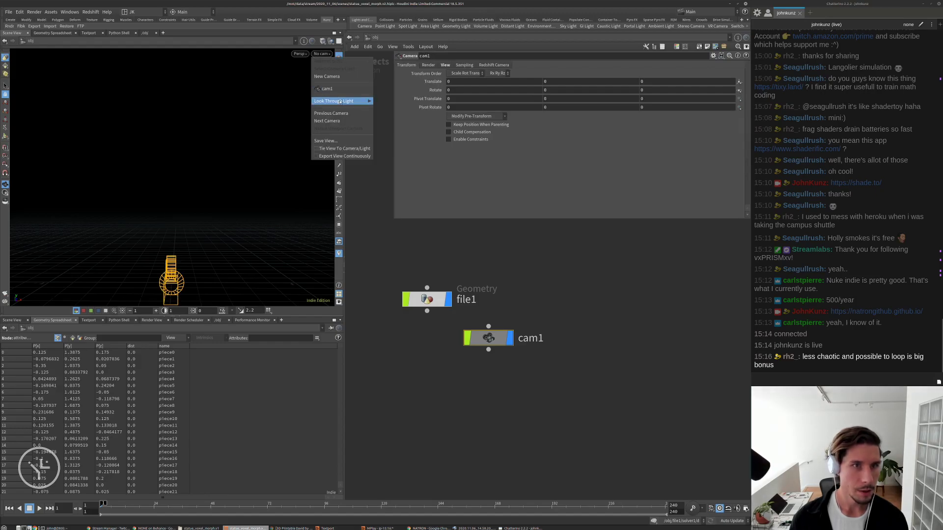
left_click(326, 88)
Display the normal1 node inside file1 and frame the whole statue through cam1 with the camera locked to the view.
left_click(433, 298)
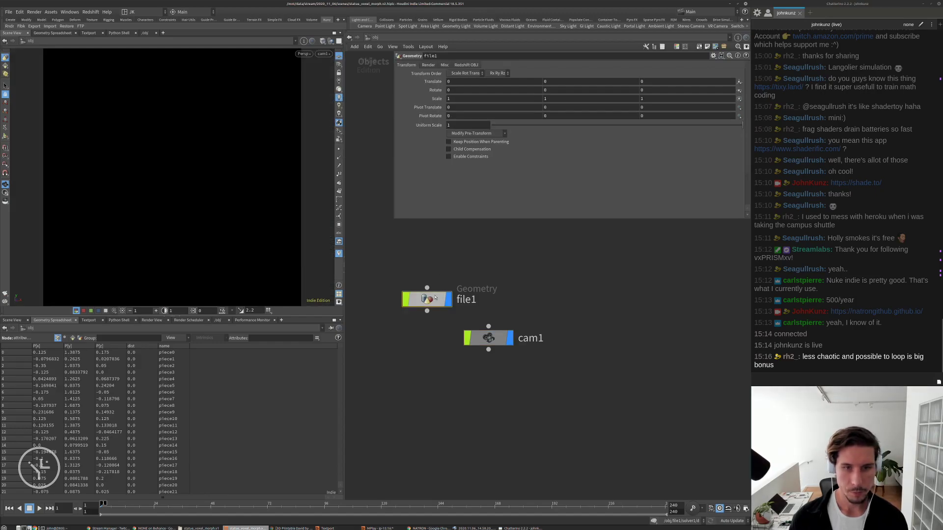
double_click(427, 299)
scroll(459, 335, "down", 3)
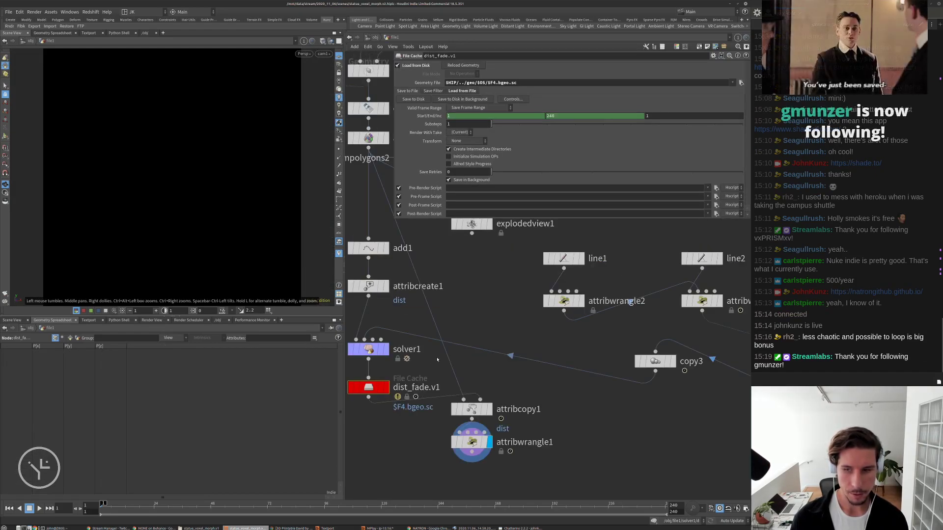
middle_click_drag(459, 334, 472, 423)
middle_click_drag(541, 242, 556, 341)
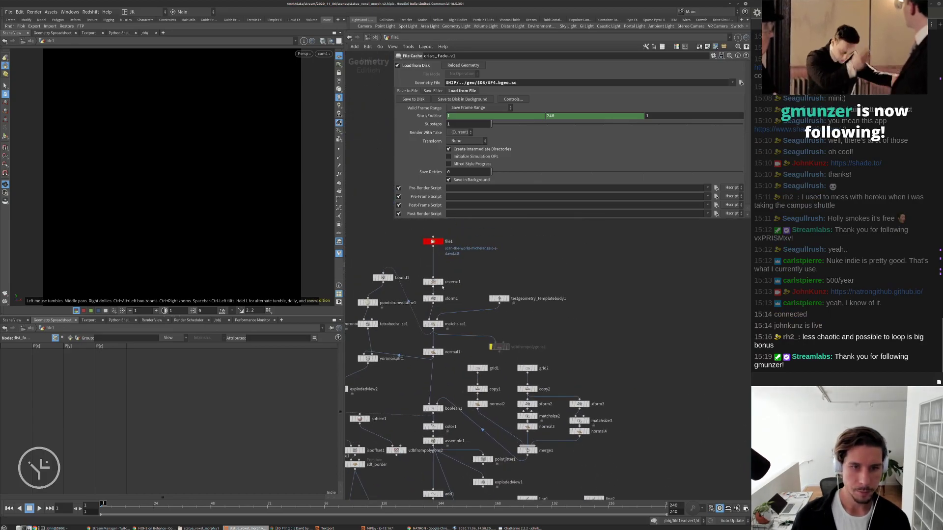
scroll(442, 273, "up", 2)
left_click(431, 385)
left_click(442, 384)
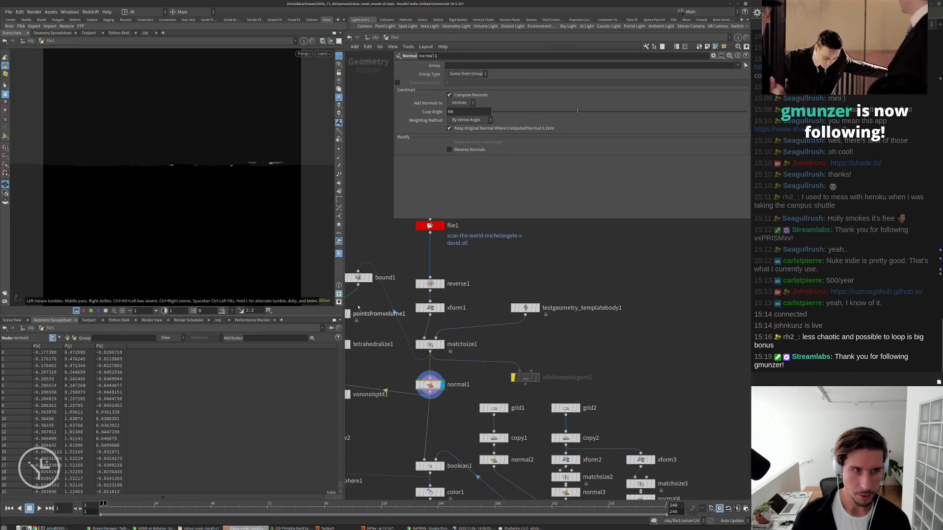
key("g")
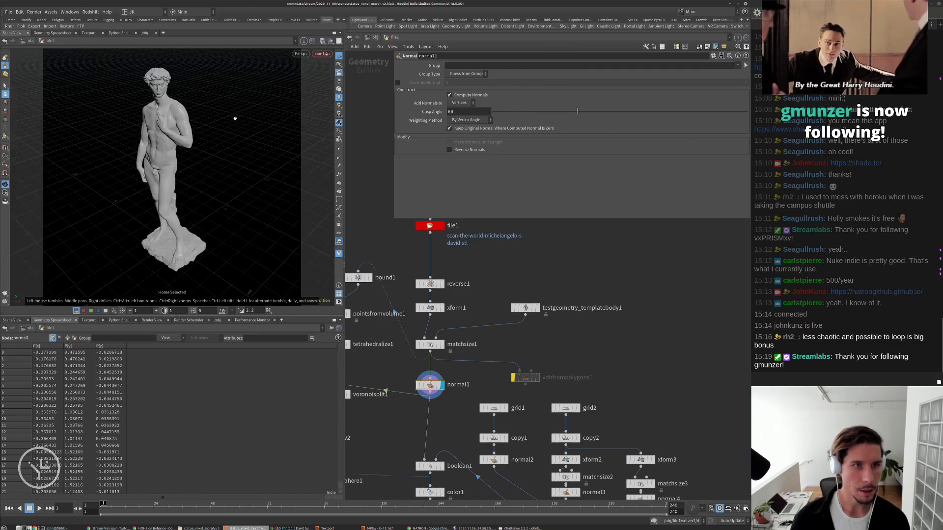
Set cam1's vertical resolution to 655 at object level.
key("u")
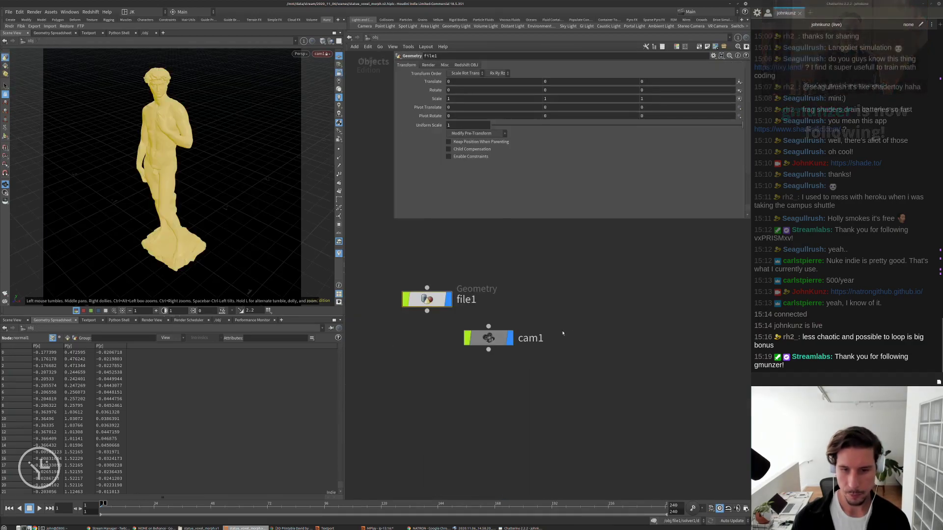
left_click(503, 334)
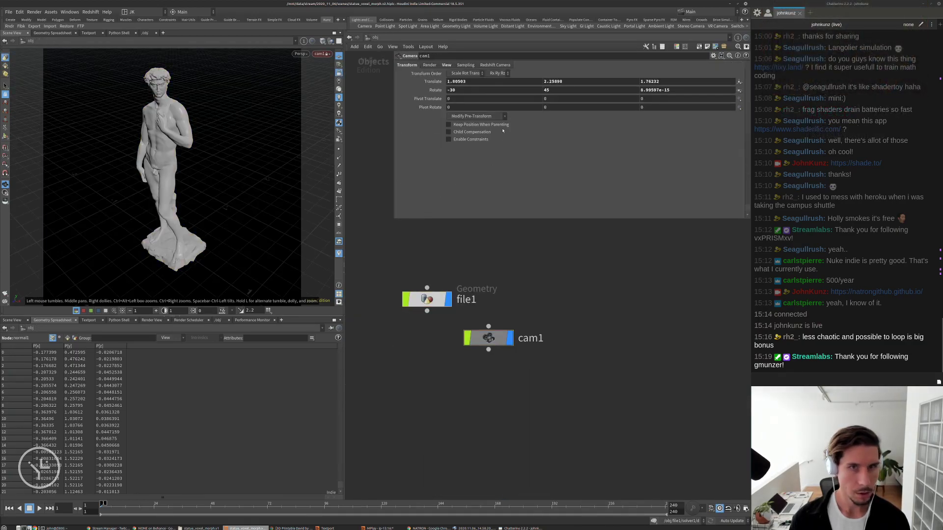
left_click(447, 66)
left_click(469, 125)
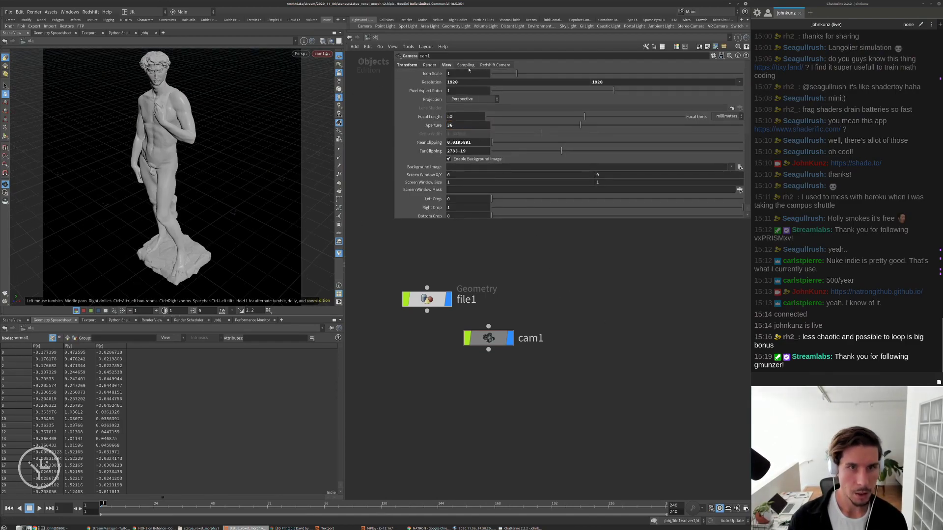
left_click(602, 82)
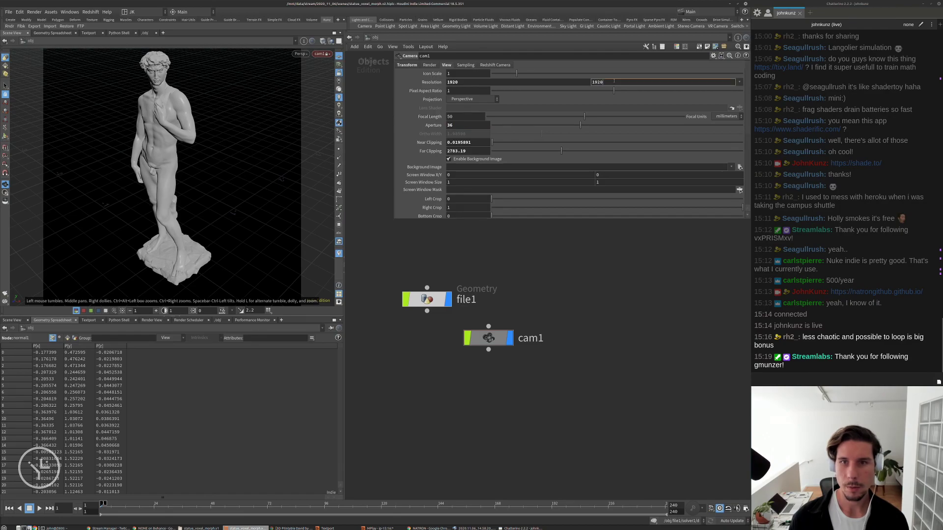
type("6")
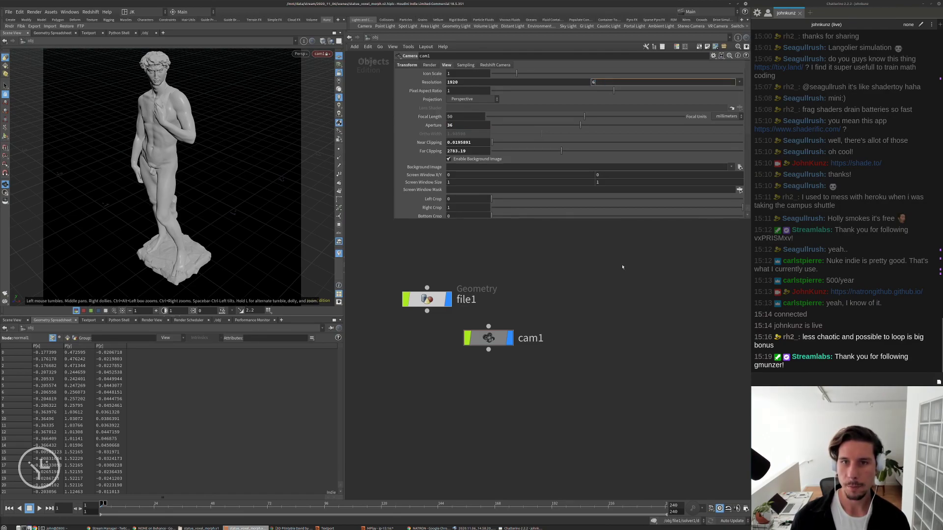
type("55")
key("Return")
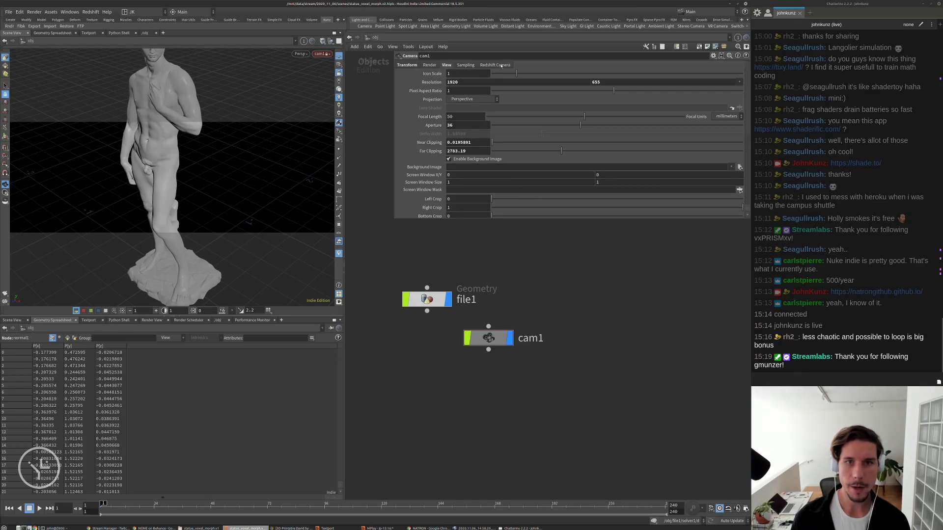
Set cam1's focal length to 125 mm and reframe the shot on the statue's head and upper body.
left_click(456, 117)
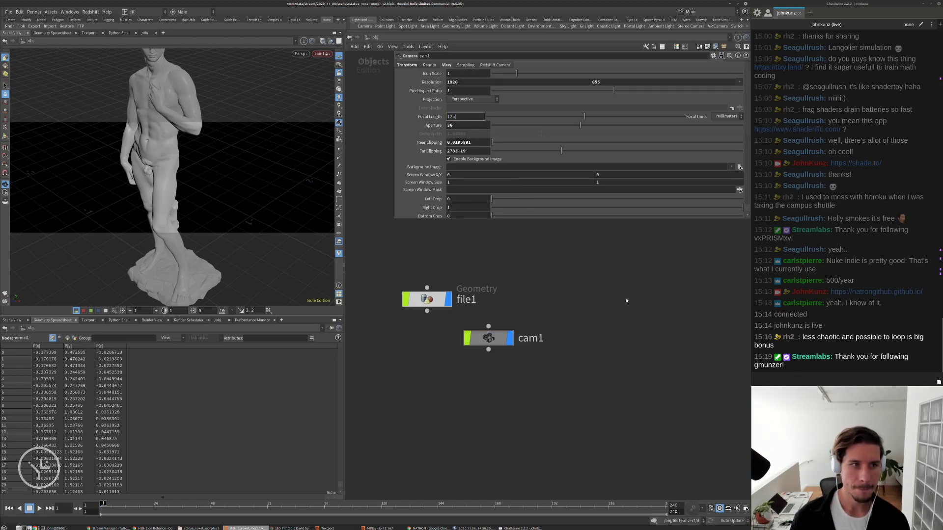
type("125")
key("Return")
middle_click_drag(206, 177, 253, 216)
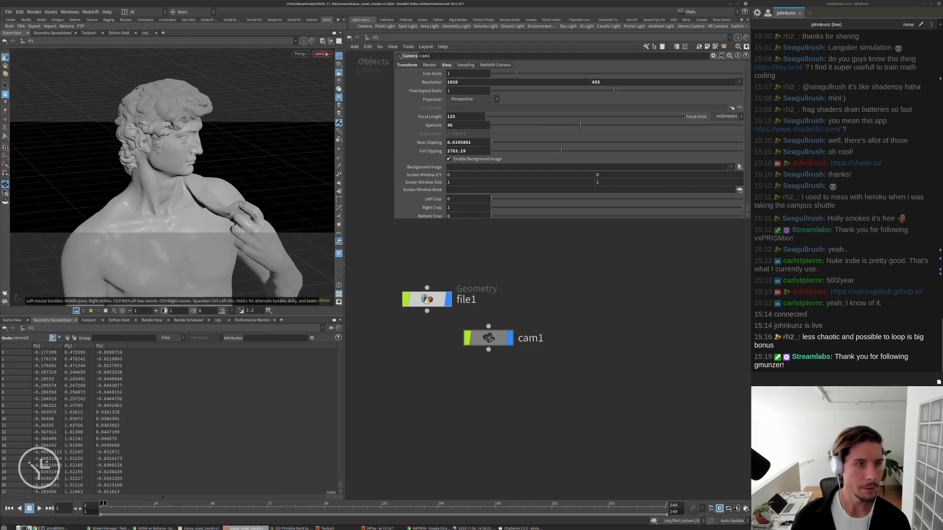
left_click_drag(253, 216, 194, 165)
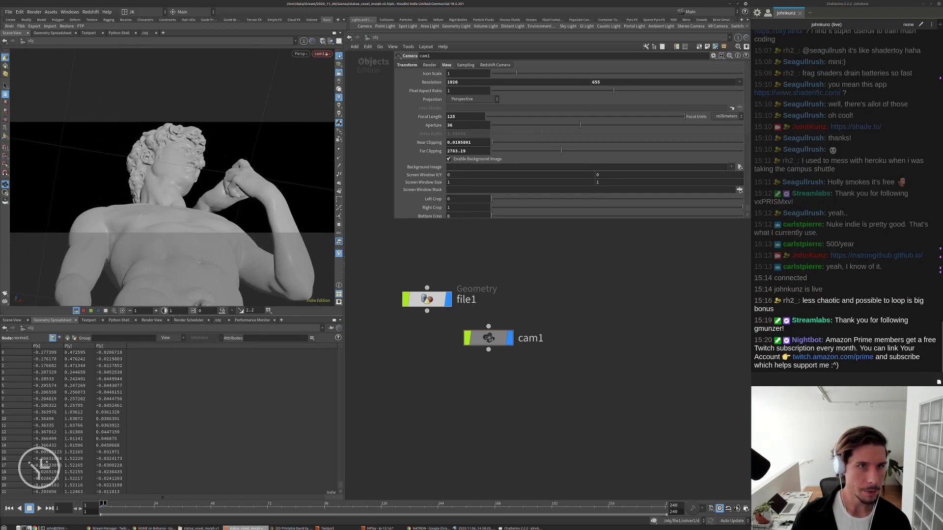
left_click_drag(273, 165, 217, 228)
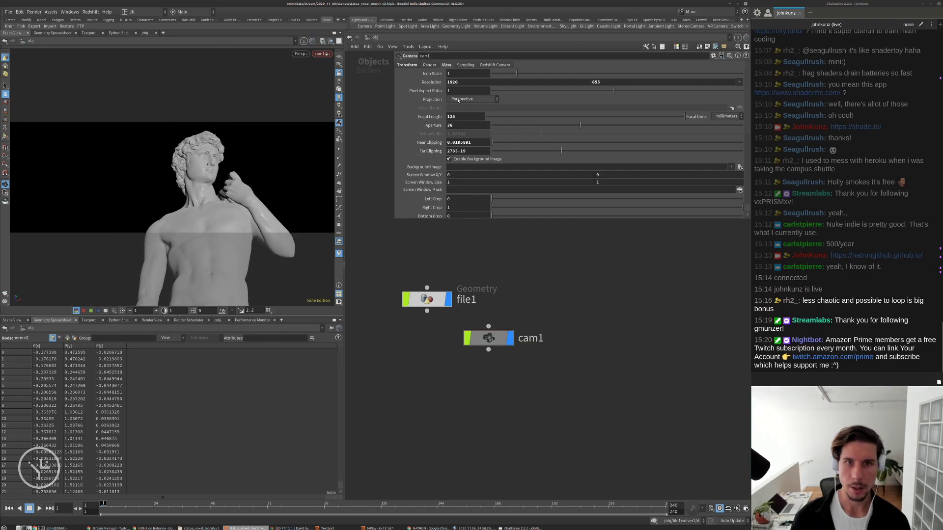
Set cam1's vertical resolution to 1920 and reframe the statue's head and torso closer from a low angle.
left_click(611, 83)
type("1920")
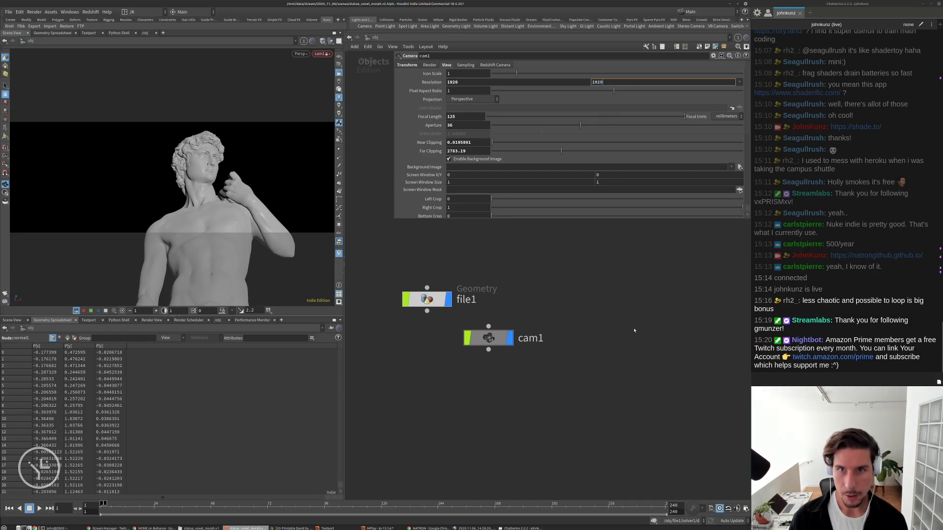
key("Return")
left_click_drag(238, 152, 221, 114)
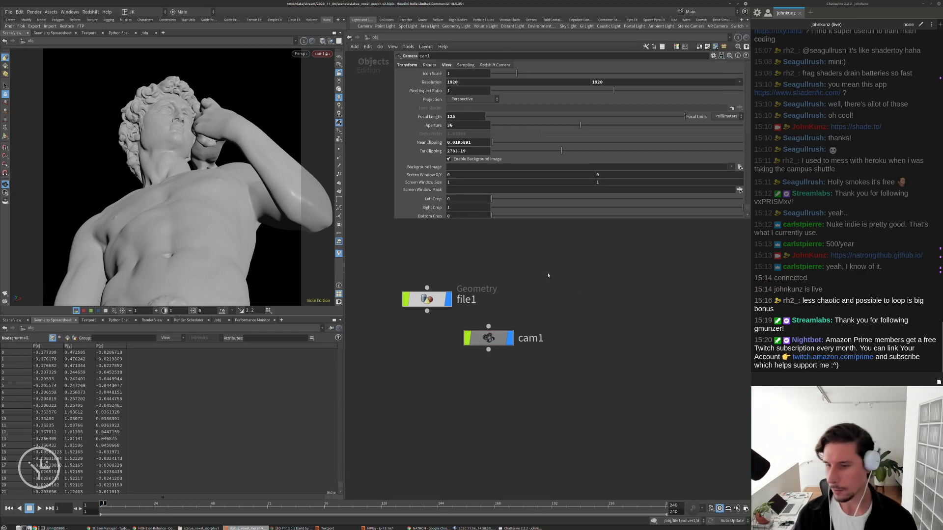
Check the camera depth of field option in the viewport's scene display options.
key("d")
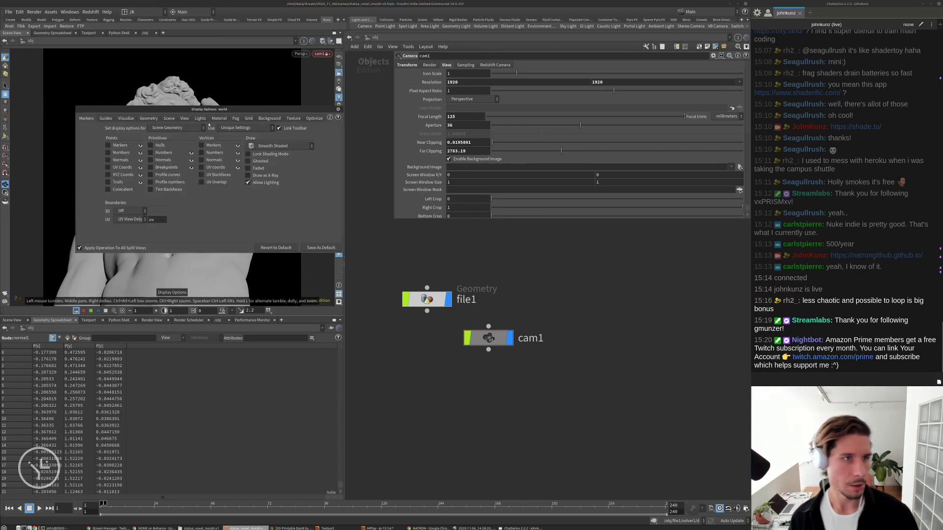
left_click(167, 118)
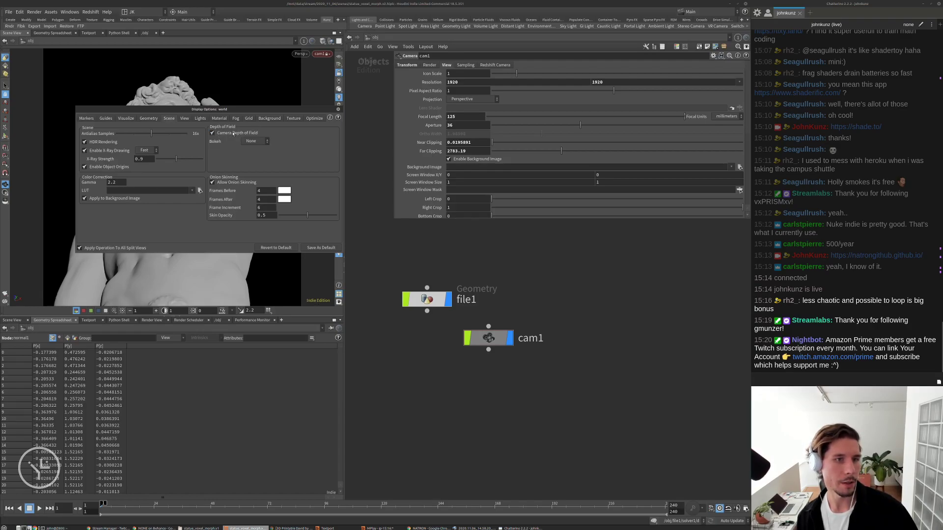
left_click(339, 110)
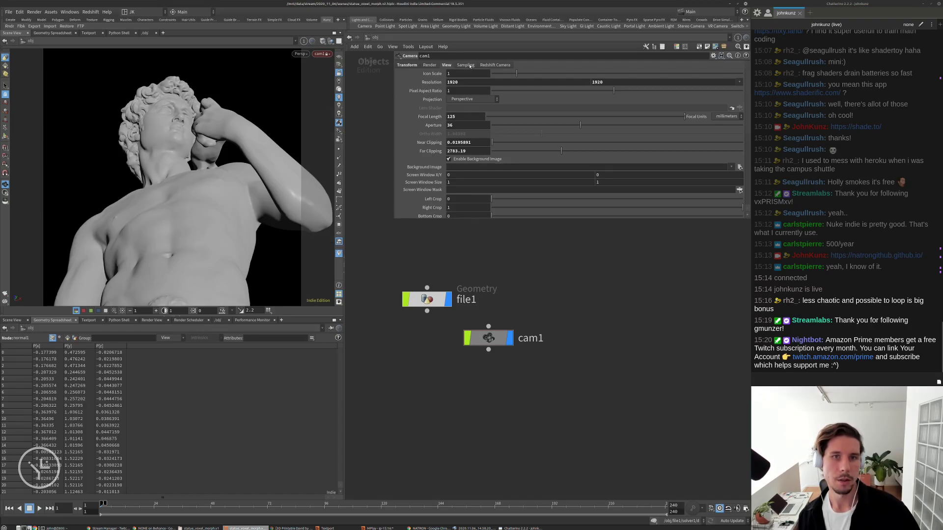
Set cam1's F-stop to .05 in its sampling parameters.
left_click(466, 65)
left_click_drag(478, 90, 477, 91)
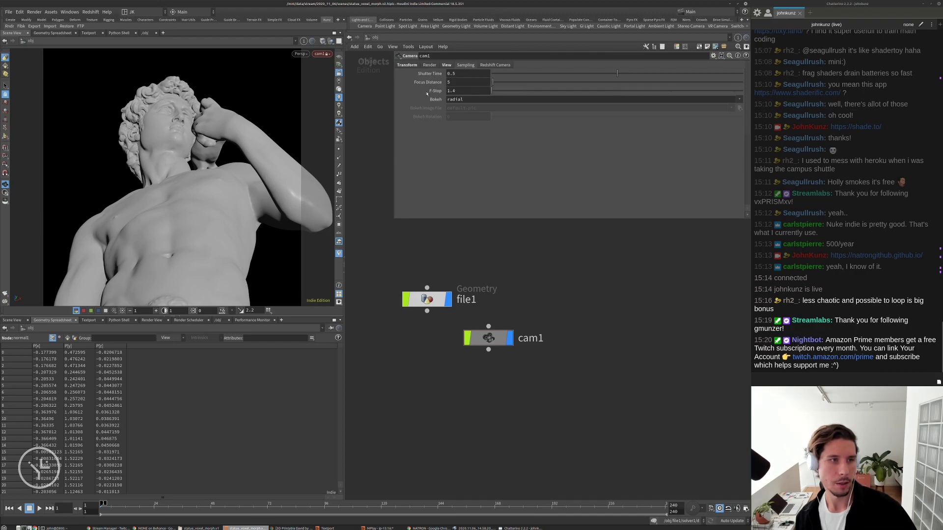
middle_click_drag(560, 278, 599, 297)
double_click(472, 91)
type(".1")
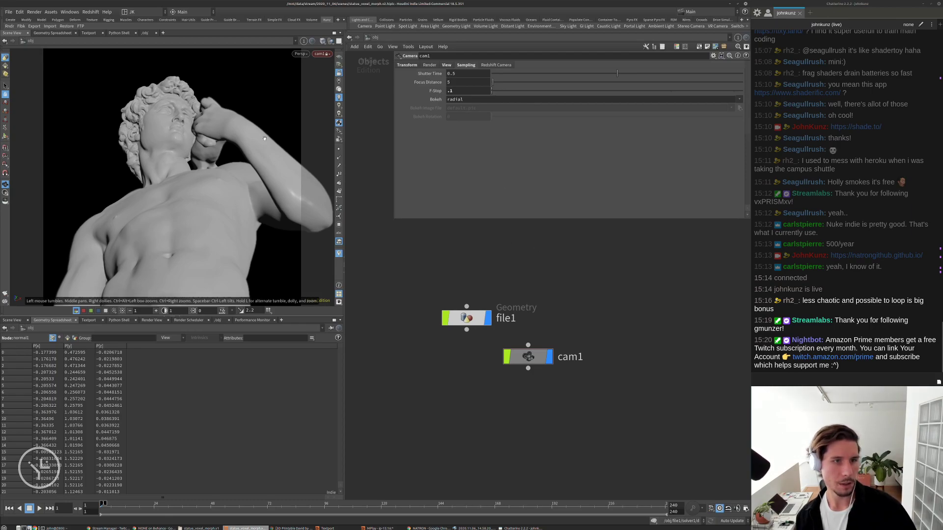
left_click(456, 91)
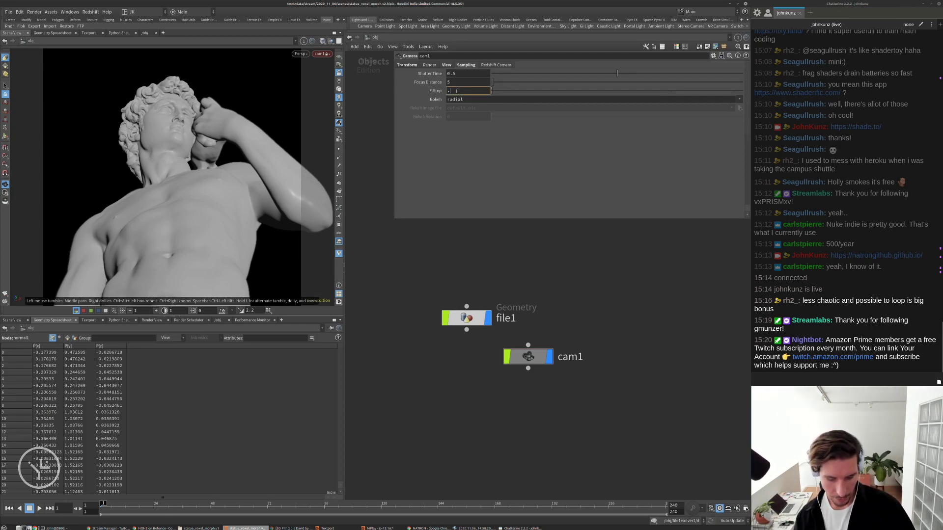
type("05")
key("Return")
Set cam1's focus distance to 1.2 and unlock the camera from the view.
middle_click_drag(471, 84, 378, 91)
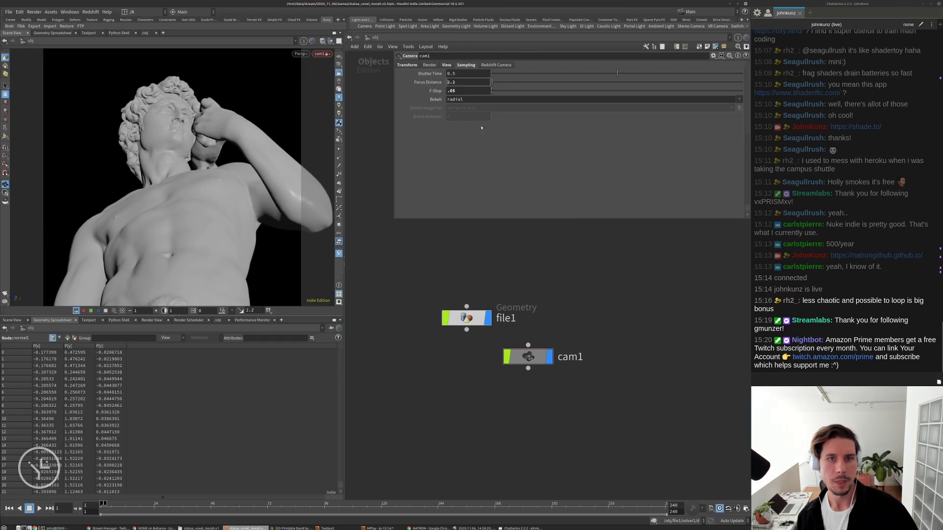
type("1")
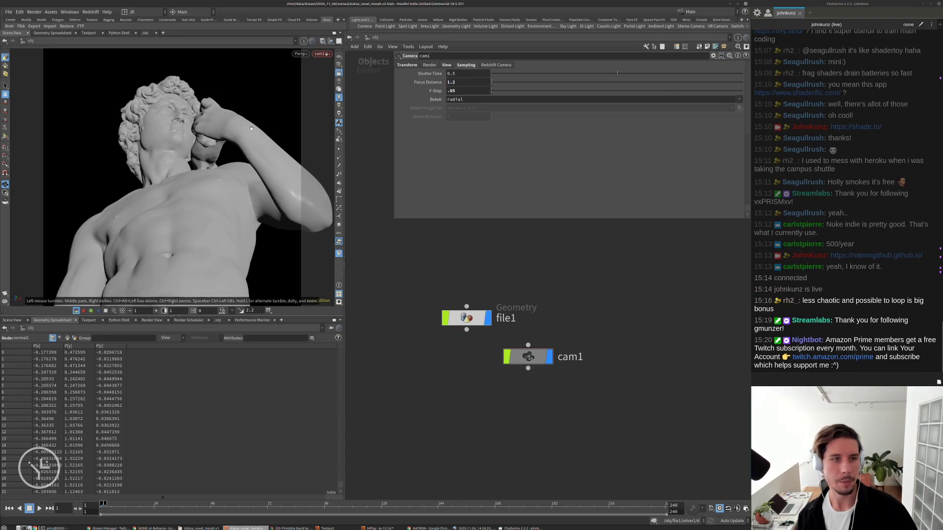
left_click(332, 74)
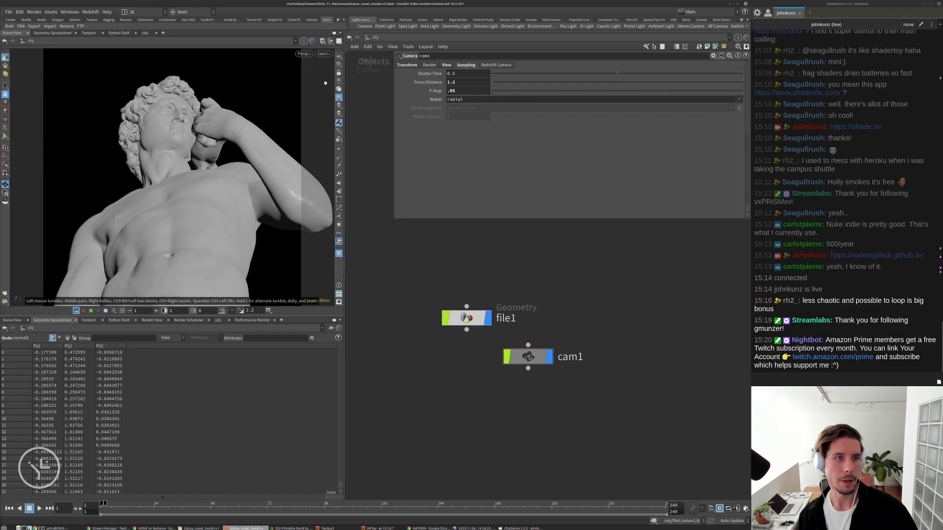
Lower cam1's F-stop to .0015 for a stronger depth-of-field blur.
middle_click_drag(469, 247, 457, 265)
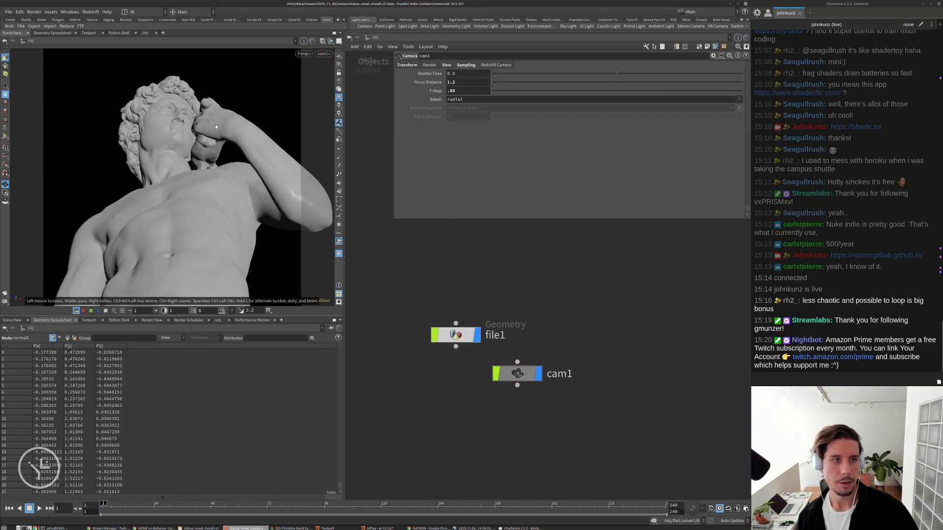
left_click(452, 90)
type(".15")
key("Return")
left_click(450, 91)
type("001")
key("Return")
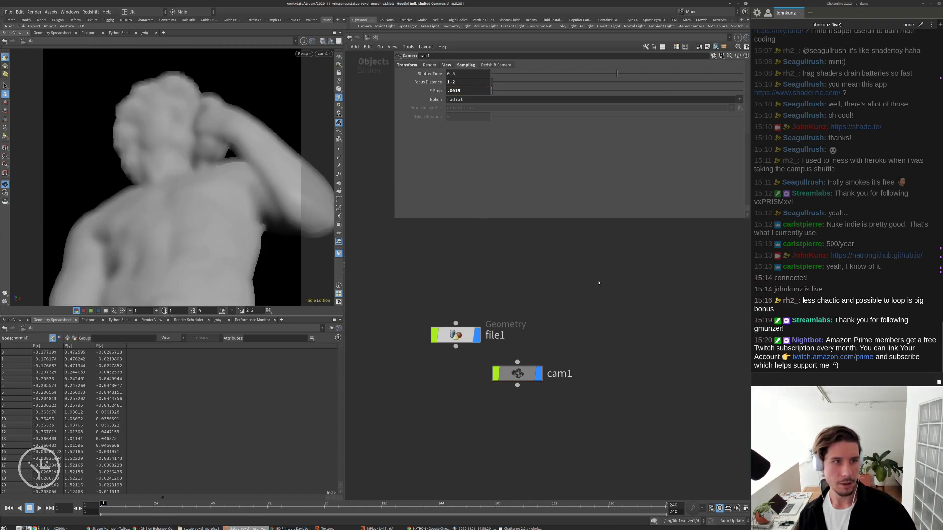
Set cam1's F-stop to .0005 and adjust the focus distance to 2.177 for focus on the statue's face.
middle_click_drag(462, 82, 688, 123)
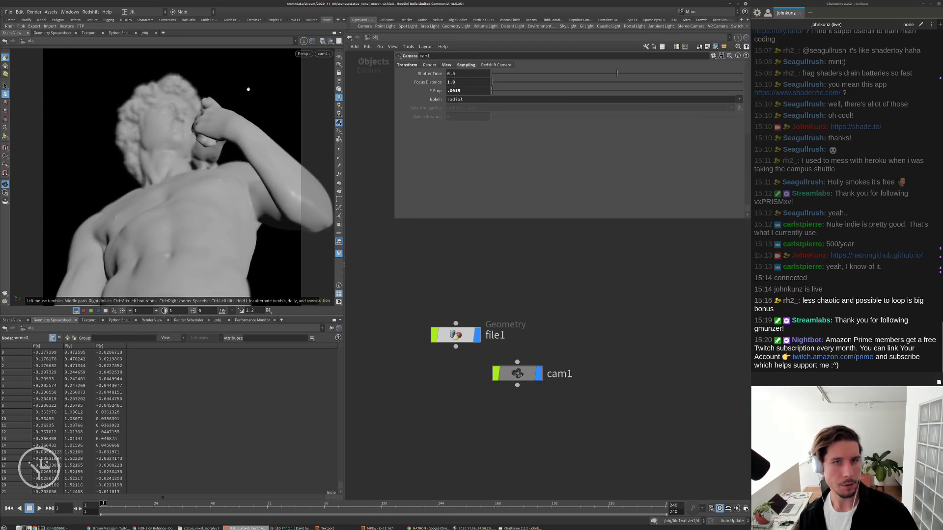
double_click(453, 91)
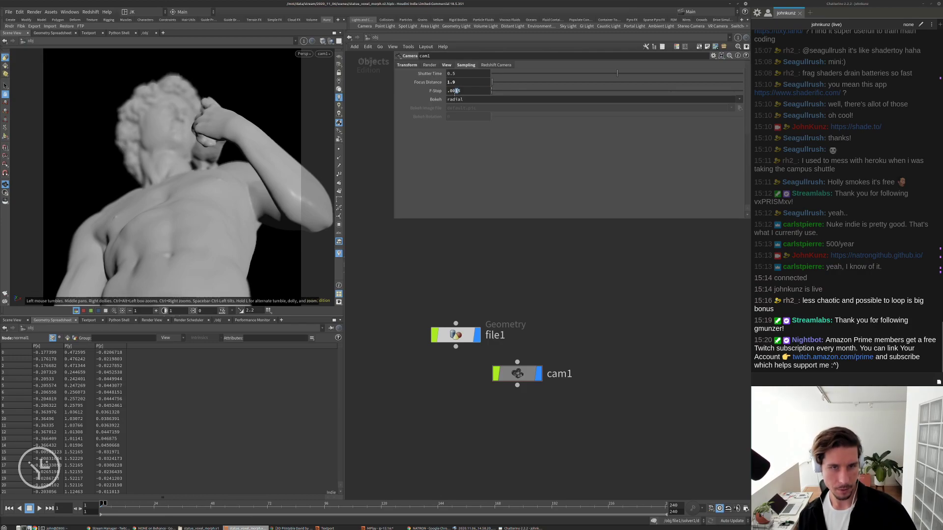
key("Return")
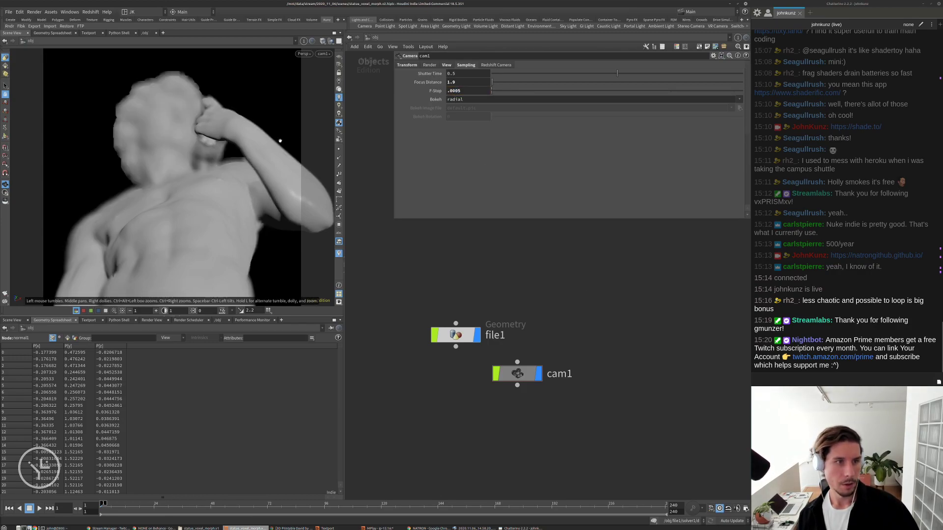
middle_click_drag(462, 82, 938, 89)
mouse_move(456, 82)
middle_mouse_down()
mouse_move(477, 83)
mouse_move(468, 83)
middle_mouse_up()
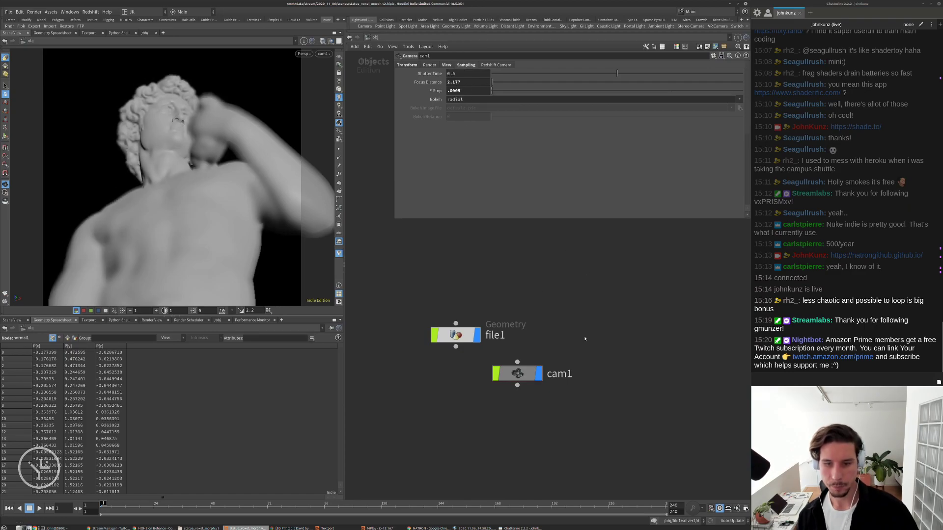
Move cam1 below file1, and inside file1 add an Unpack node wired to attribwrangle1's output.
left_click_drag(524, 375, 462, 402)
double_click(455, 335)
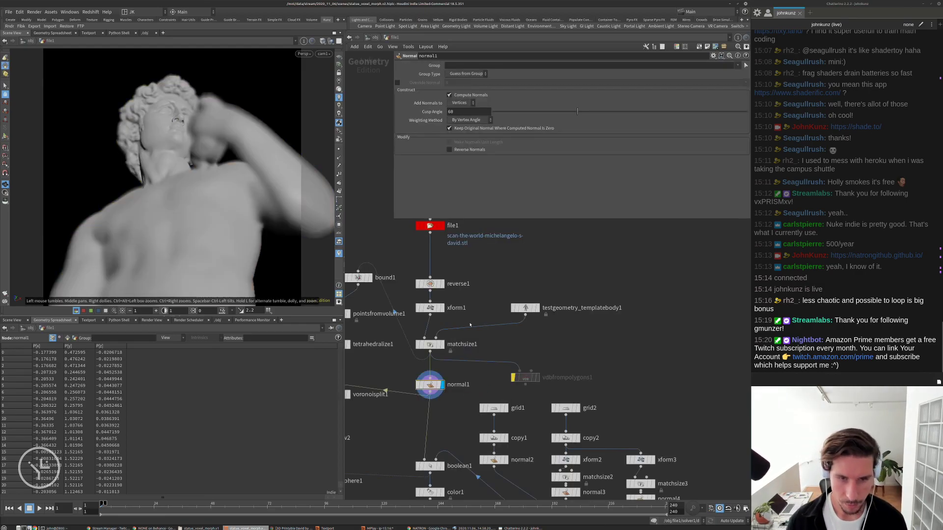
scroll(470, 324, "down", 4)
middle_click_drag(472, 327, 503, 206)
scroll(508, 403, "up", 5)
middle_click_drag(506, 431, 482, 396)
key("Tab")
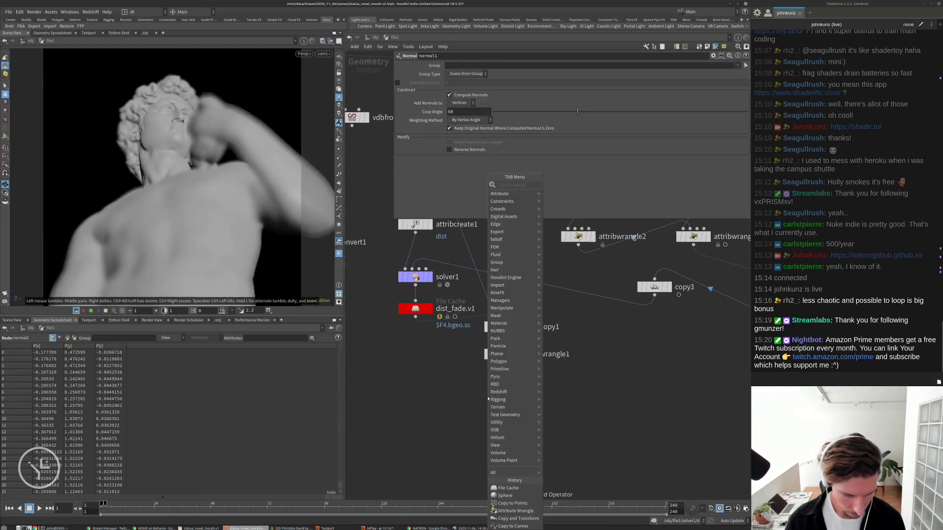
type("co")
left_click(559, 193)
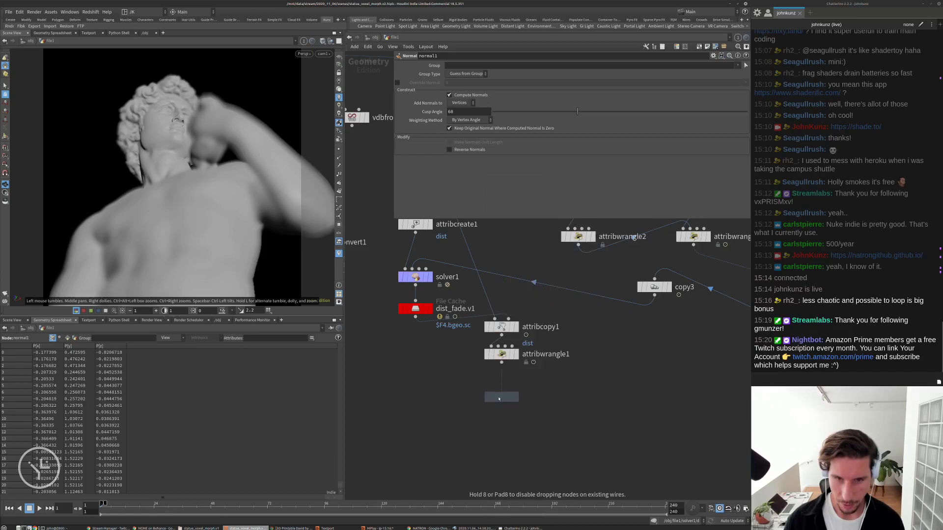
left_click(499, 399)
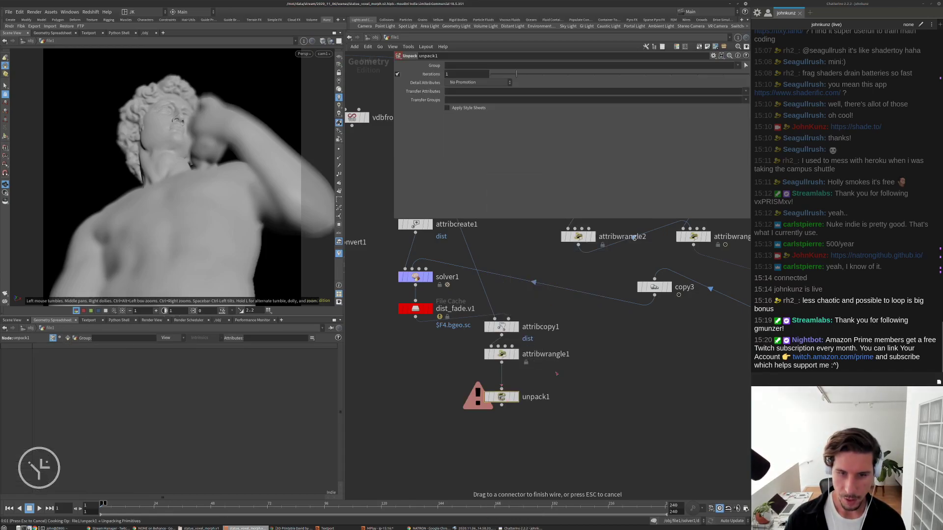
Display the result of unpack1 in the viewport.
scroll(516, 388, "down", 5)
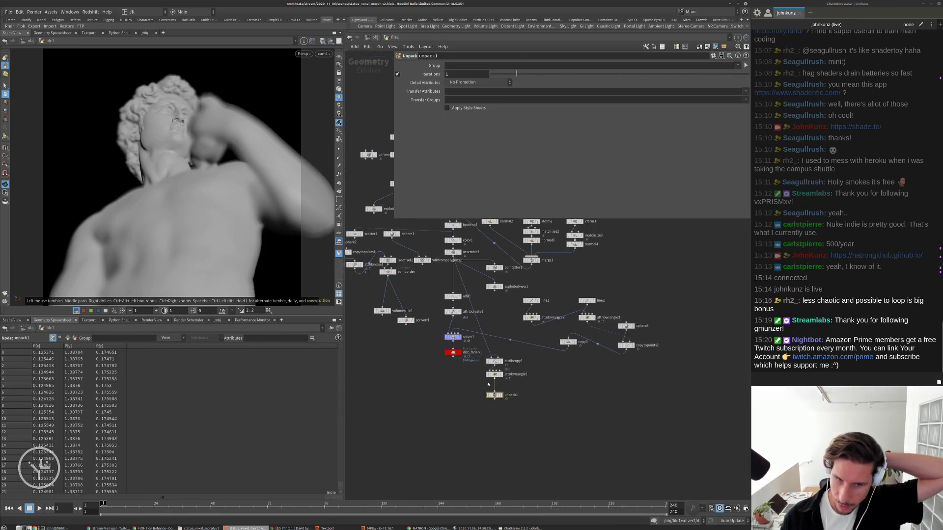
scroll(460, 304, "up", 3)
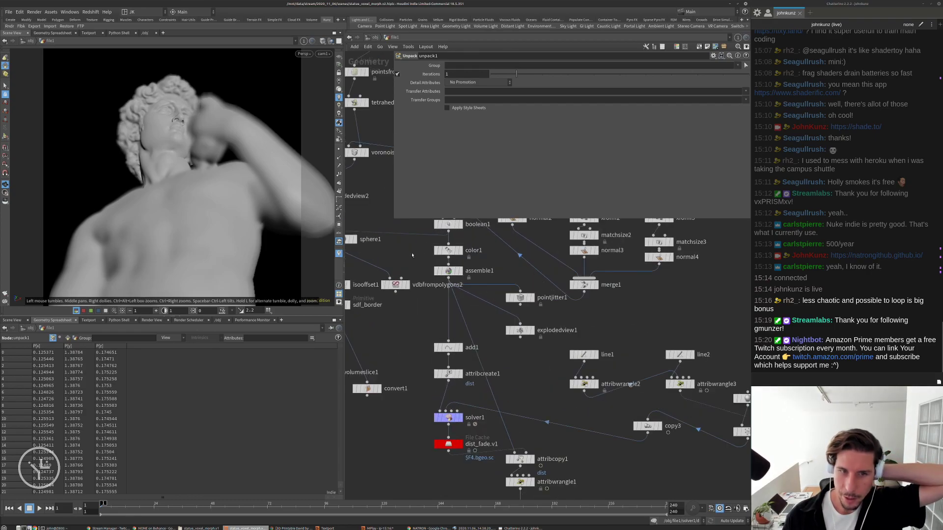
middle_click_drag(520, 488, 520, 436)
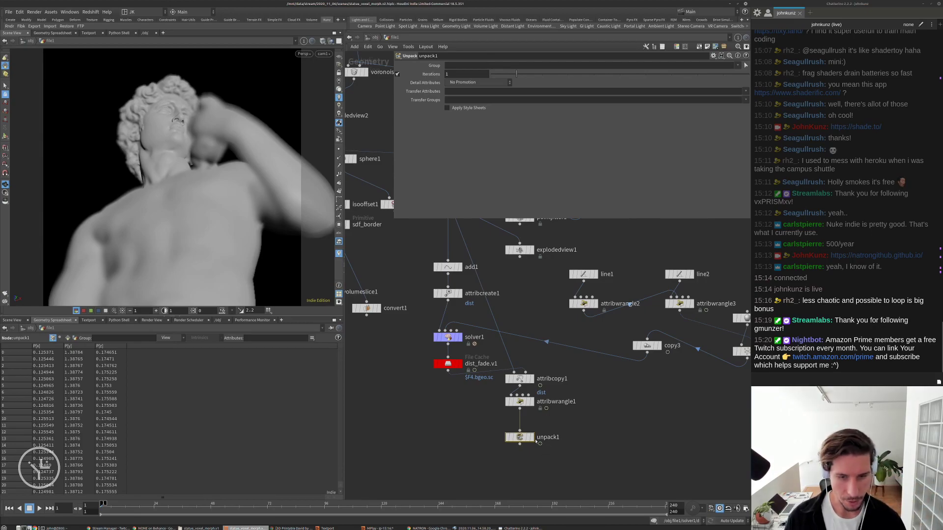
left_click(534, 438)
middle_click_drag(432, 447, 433, 430)
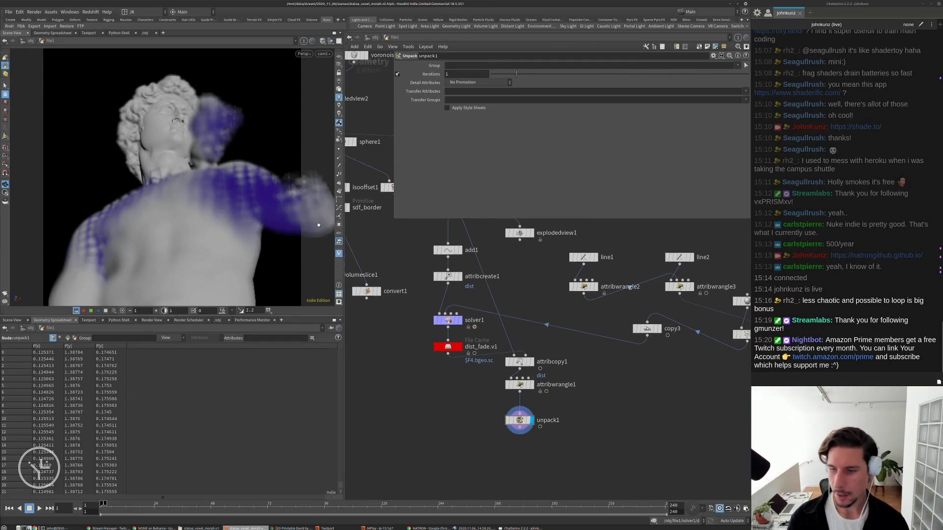
middle_click_drag(471, 410, 435, 393)
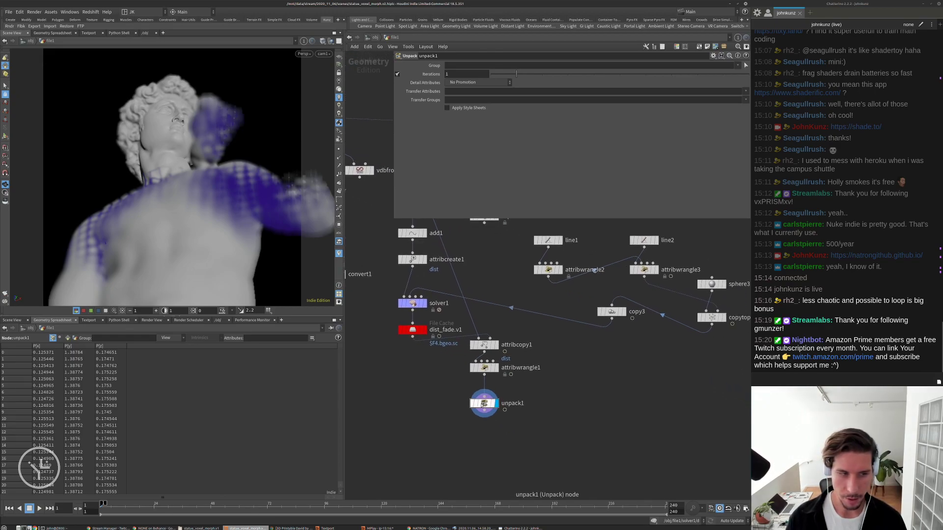
Return to object level and turn off the viewport's depth of field display.
key("u")
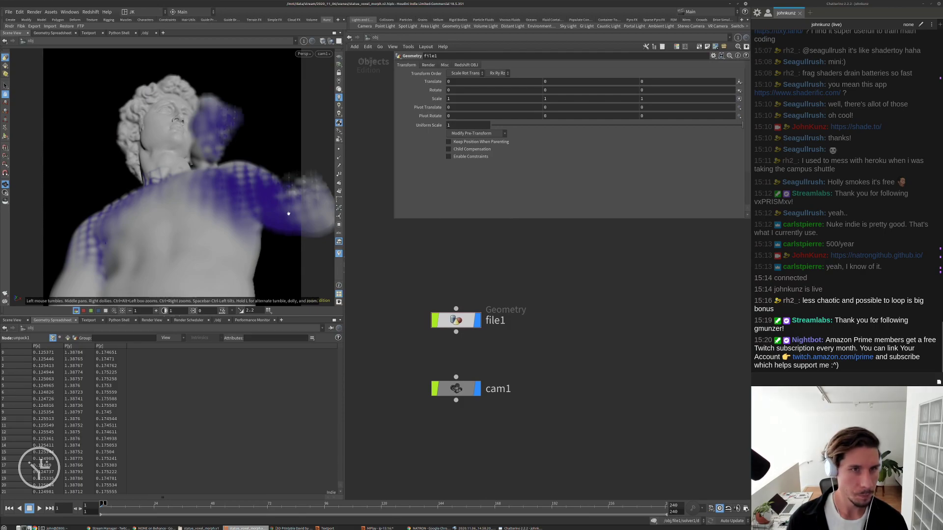
key("d")
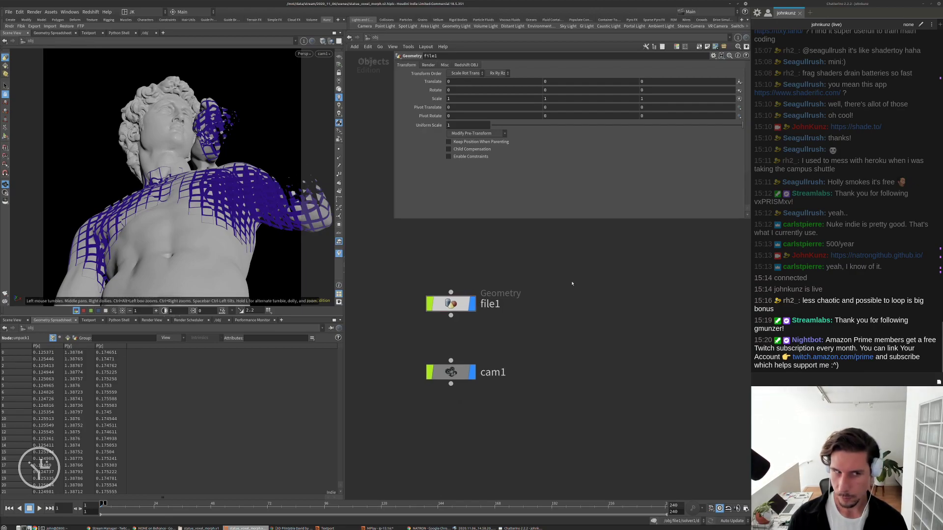
Add a Material Network above the file1 object.
middle_click_drag(571, 285, 602, 313)
key("Tab")
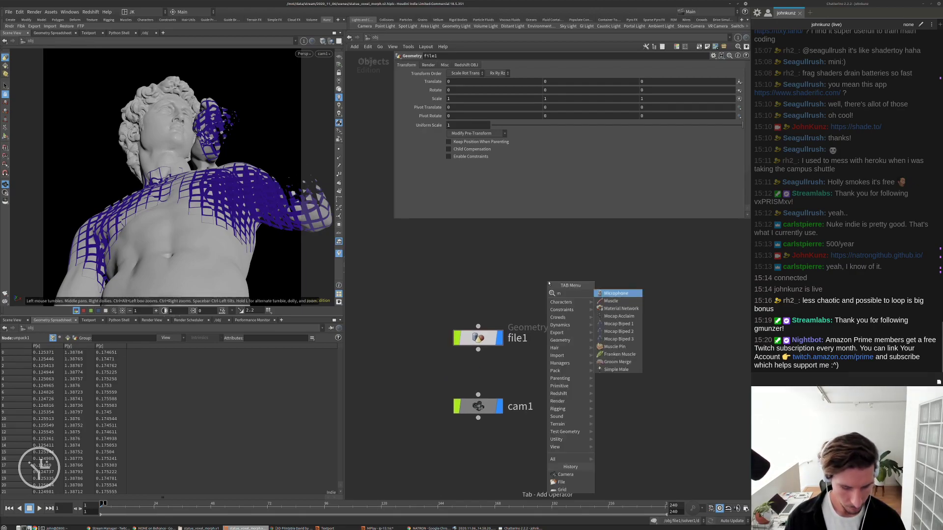
left_click(620, 294)
left_click(486, 277)
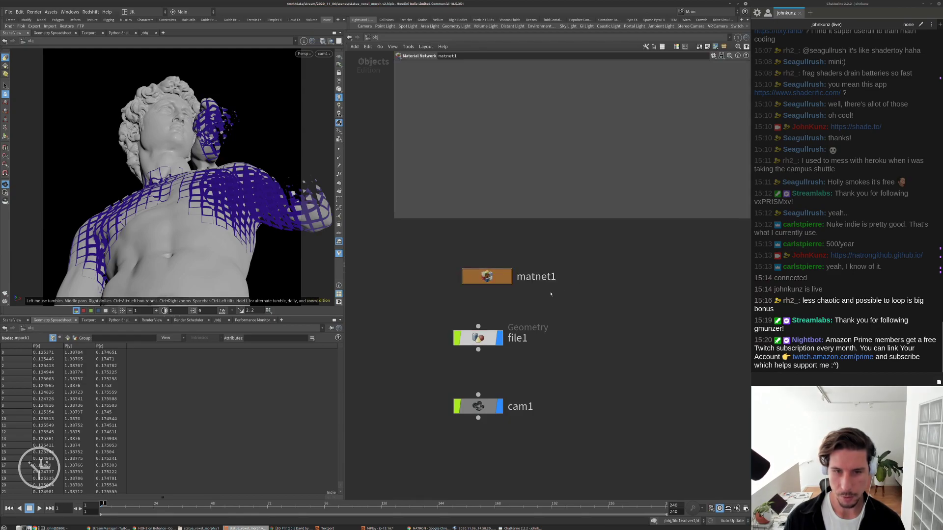
Add an RSLight above matnet1 and lay out the object nodes in a single column.
key("Tab")
type("rs")
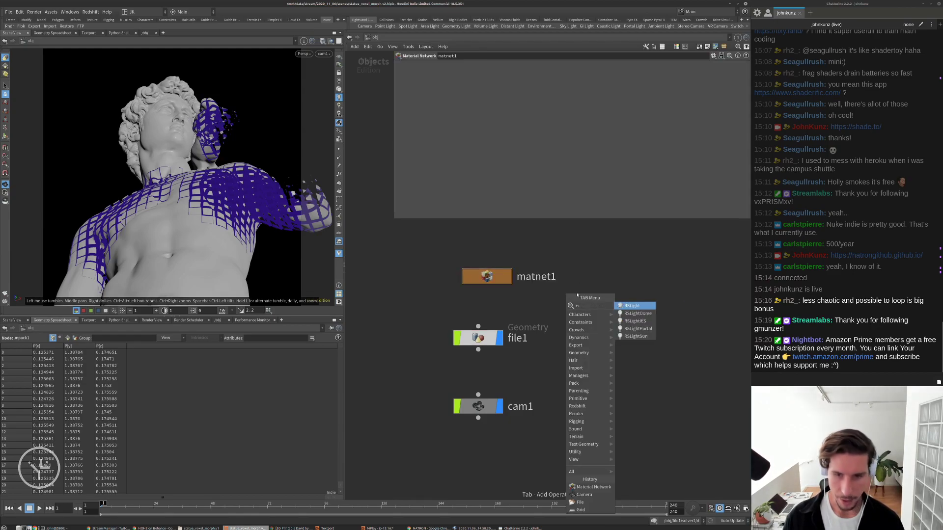
left_click(639, 307)
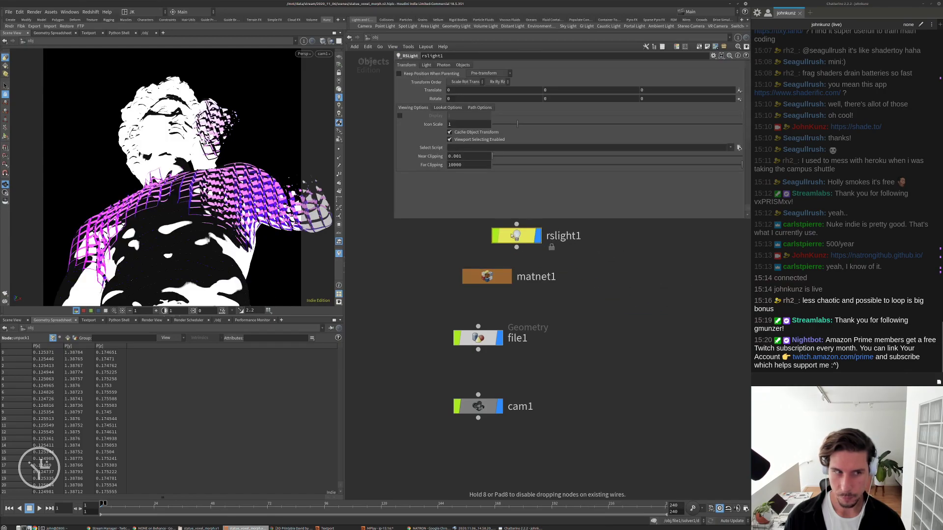
left_click(486, 230)
left_click(479, 295)
key("l")
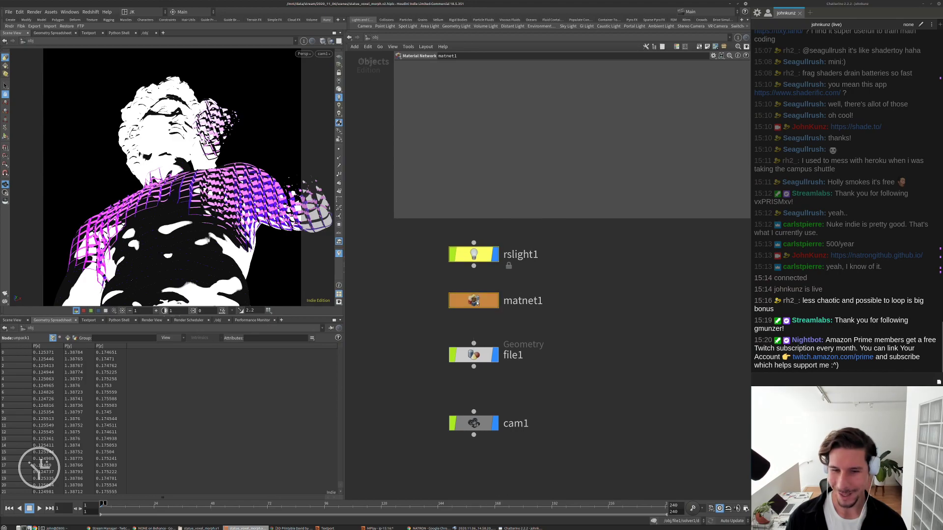
Create an RS Material Builder inside matnet1 and enter its shader network.
double_click(476, 302)
key("Tab")
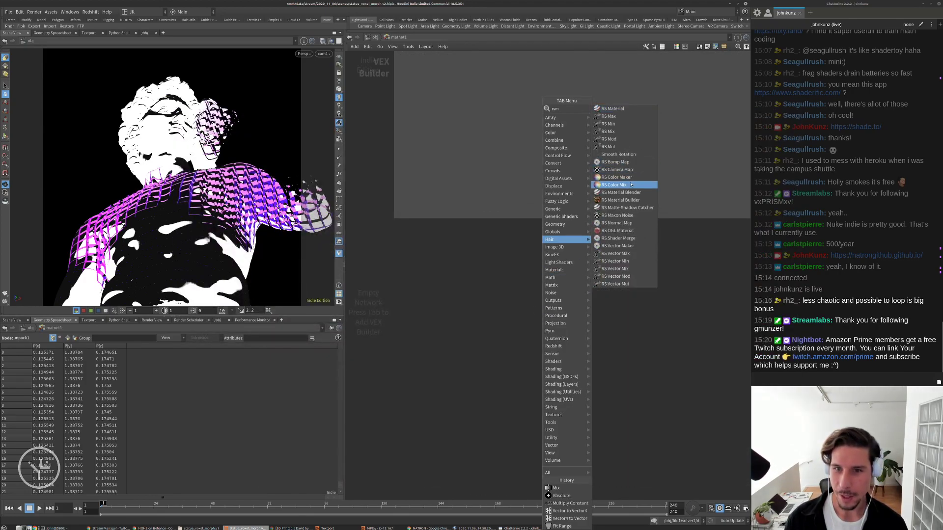
key("Escape")
left_click(512, 299)
double_click(512, 298)
left_click_drag(517, 309, 504, 280)
Add an RS Point Attribute node with its attribute name set to Cd.
key("Tab")
type("point")
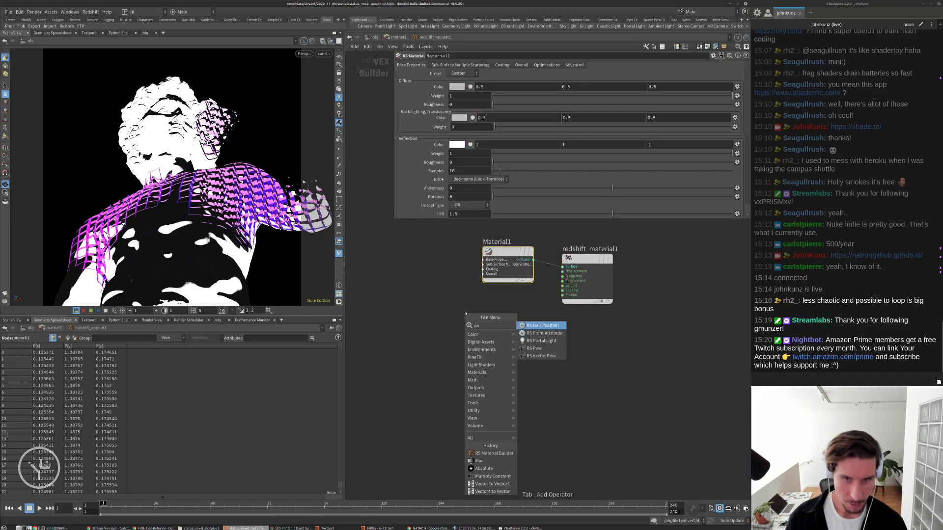
key("Return")
double_click(468, 66)
type("Cd")
key("Return")
scroll(483, 260, "up", 1)
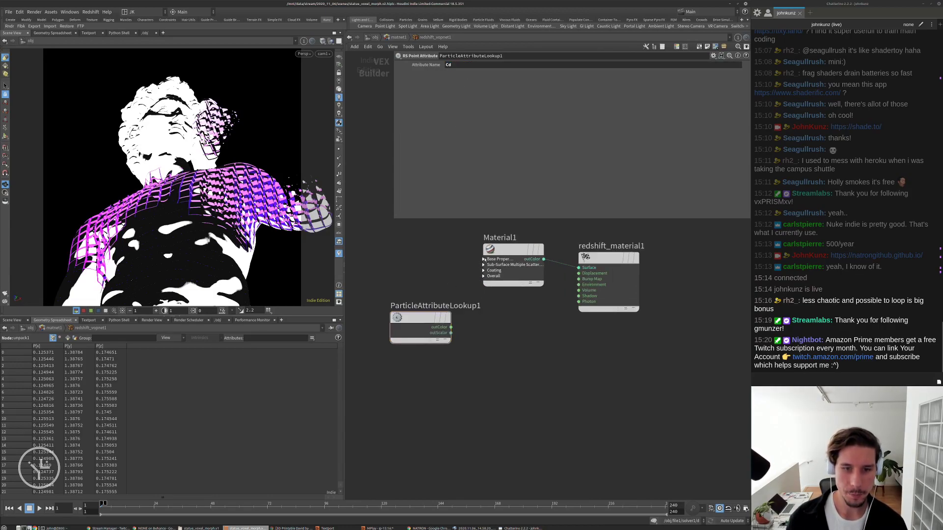
Connect the point attribute's outColor to Material1's diffuse_color and place the lookup node beside the material.
left_click(484, 260)
left_click(462, 328)
left_click_drag(425, 318, 398, 275)
Set Material1's reflection roughness to 0.4 and its reflection IOR to 1.65.
left_click(466, 162)
type("0.154")
key("Return")
scroll(461, 177, "down", 3)
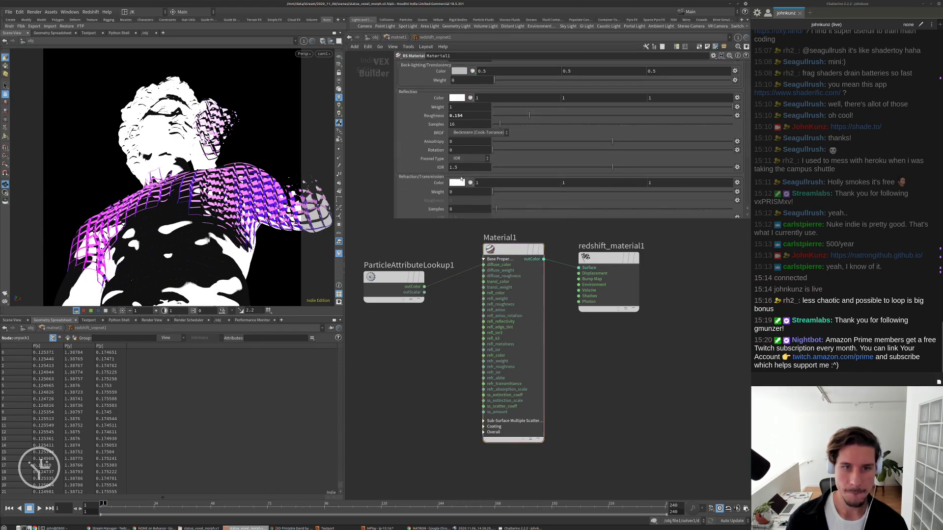
left_click(455, 167)
type("1.65")
key("Return")
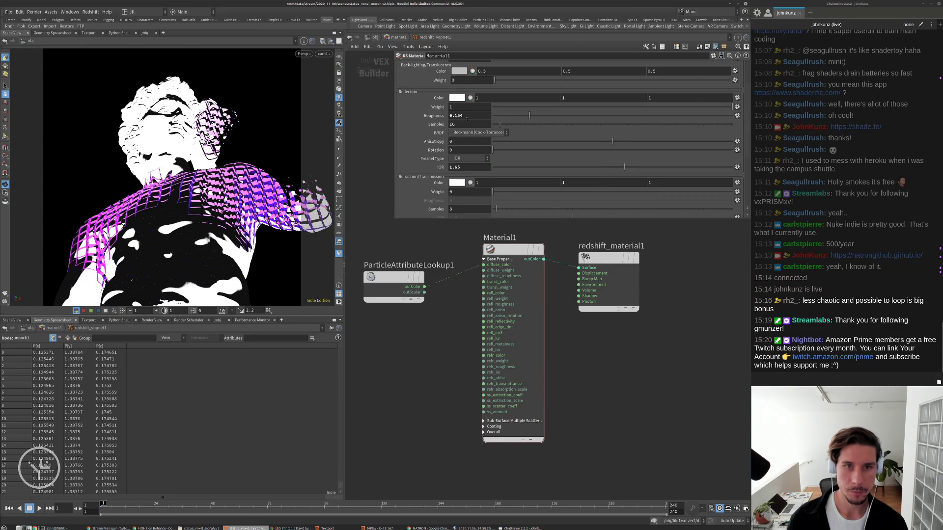
left_click(462, 116)
type("0.4")
key("Return")
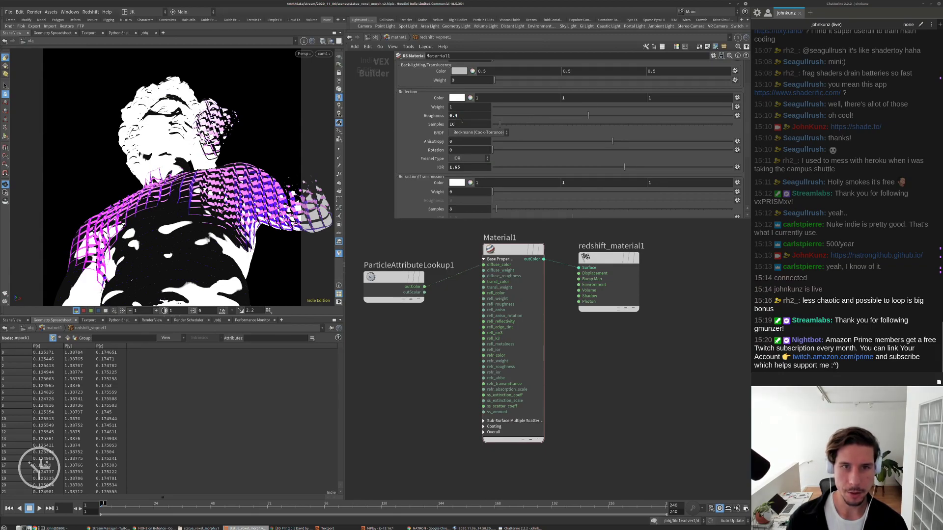
scroll(462, 311, "down", 2)
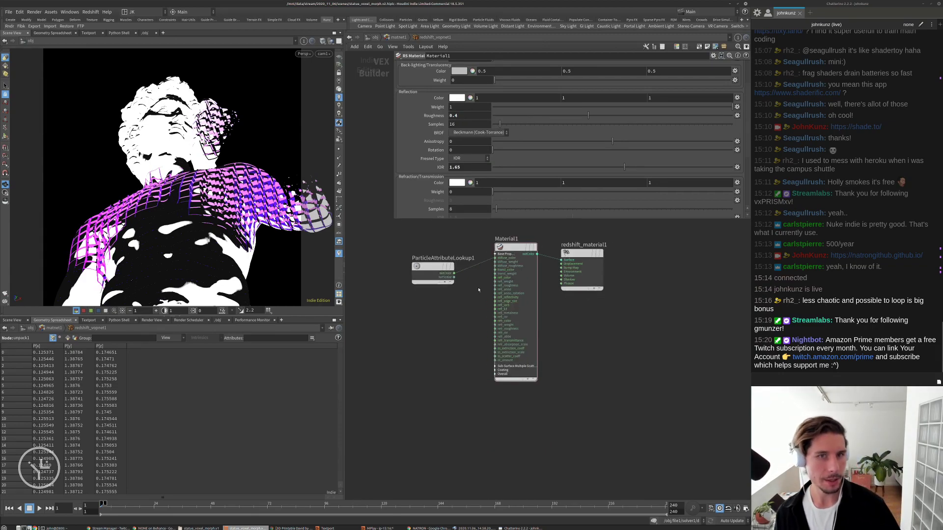
Leave the shader network and return to the object level with rslight1, matnet1, file1 and cam1.
key("u")
key("u")
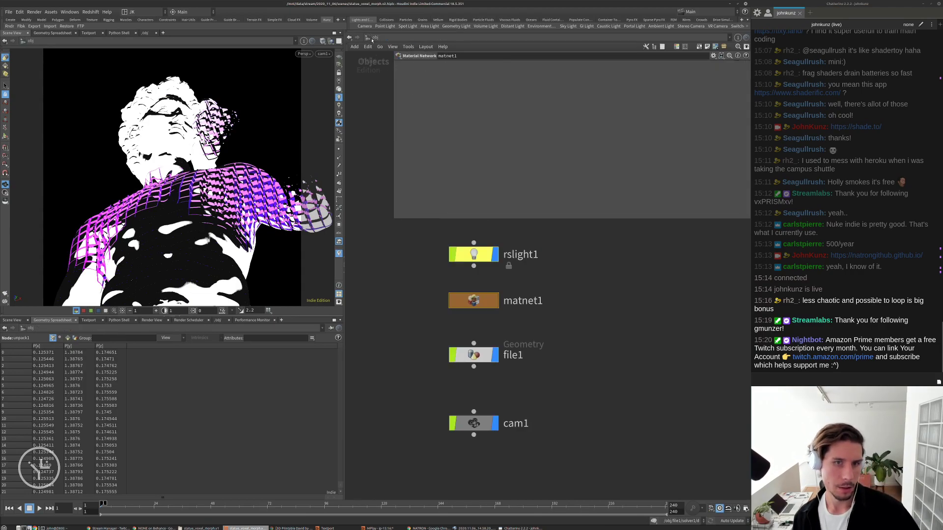
double_click(474, 301)
left_click(511, 301)
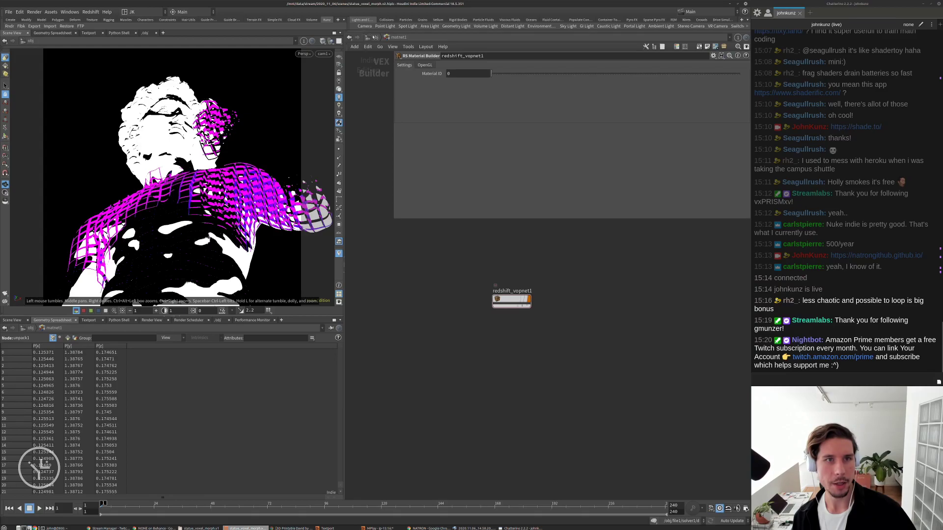
left_click(374, 37)
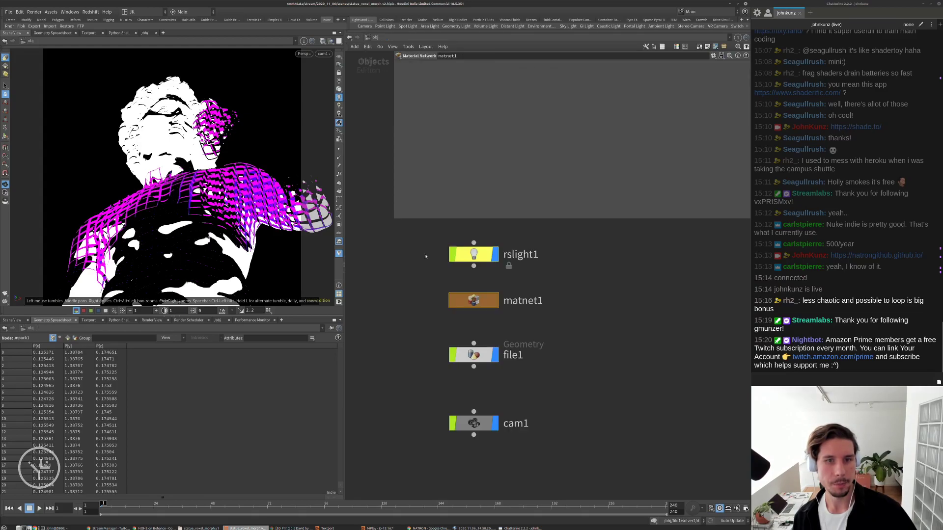
Open the Redshift RenderView, place it beneath the viewport and render through /obj/cam1.
left_click(96, 12)
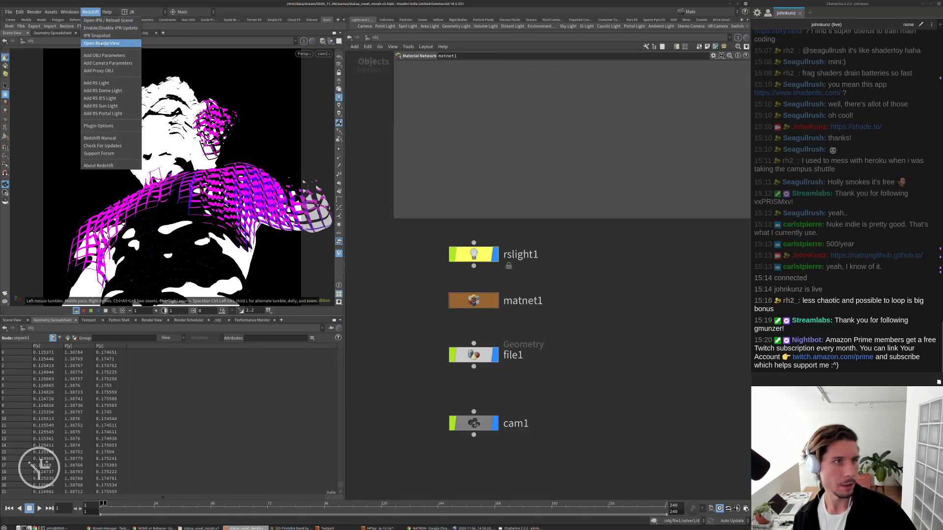
key("Return")
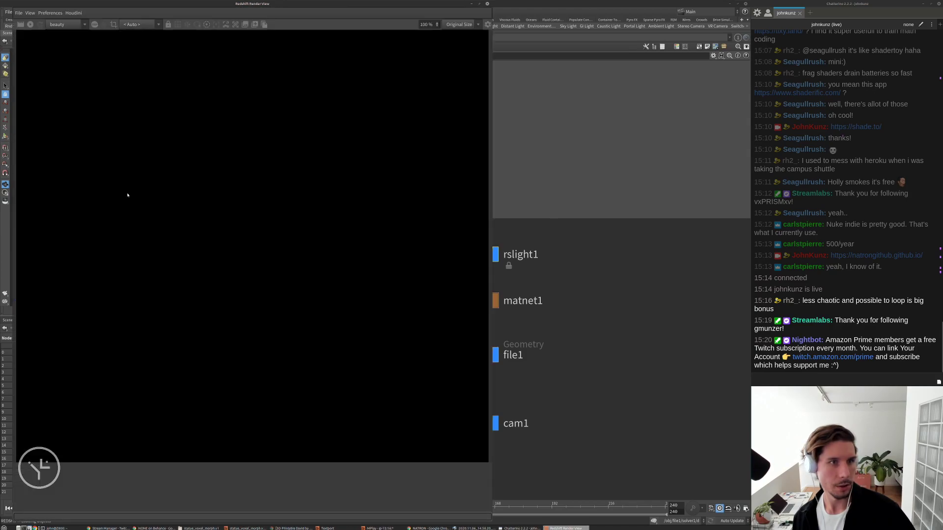
left_click_drag(425, 201, 425, 257)
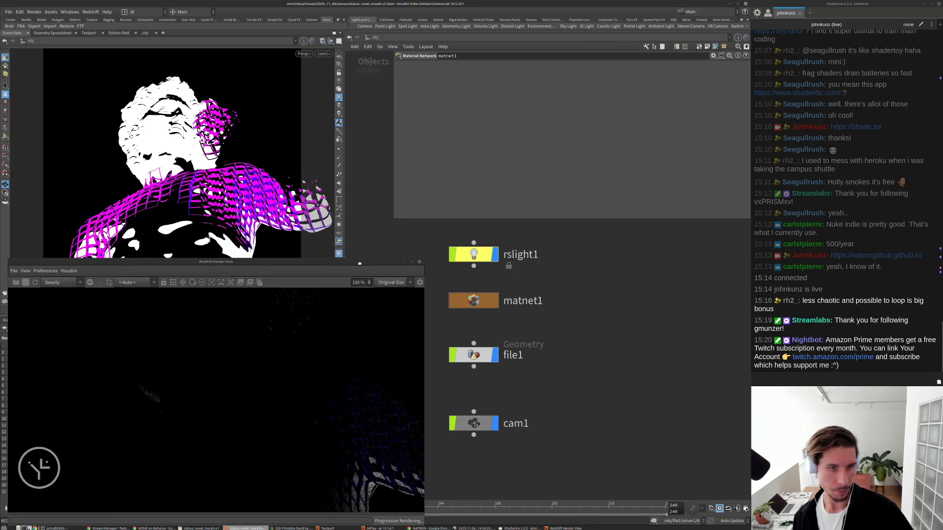
left_click(148, 278)
left_click(133, 290)
Look through rslight1 in the viewport and reposition the light so it faces the statue's upper body from farther away.
left_click(323, 55)
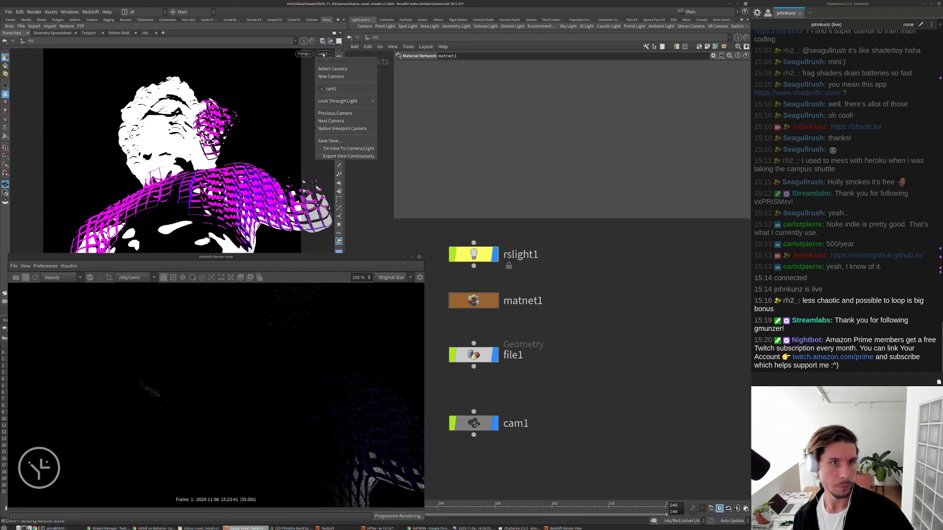
mouse_move(338, 103)
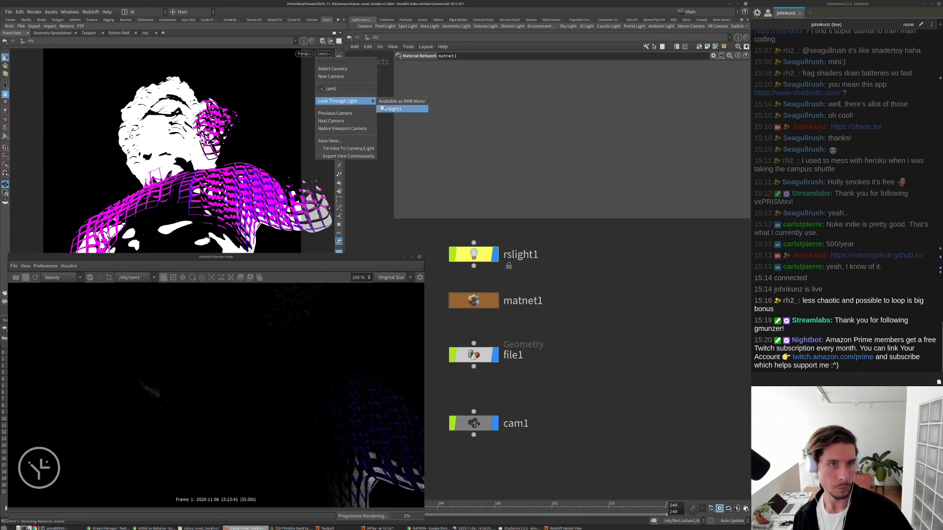
left_click(393, 109)
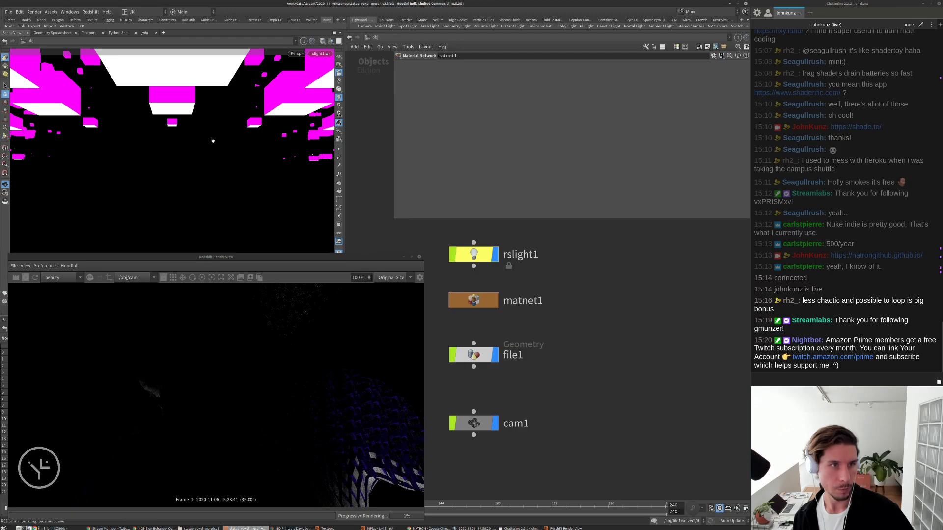
scroll(213, 141, "down", 3)
scroll(222, 378, "down", 1)
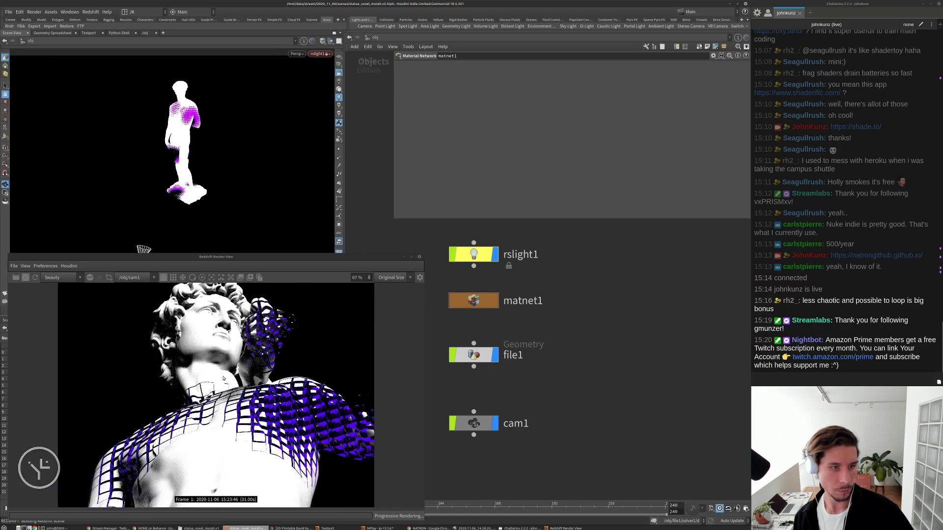
scroll(223, 378, "down", 1)
left_click_drag(219, 141, 226, 199)
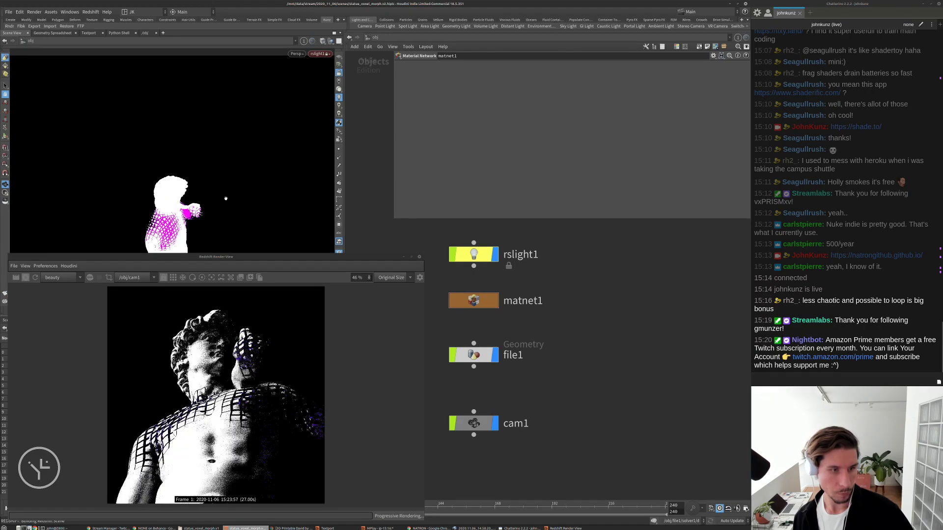
Set rslight1's area size to 0.2 by 0.2.
key("h")
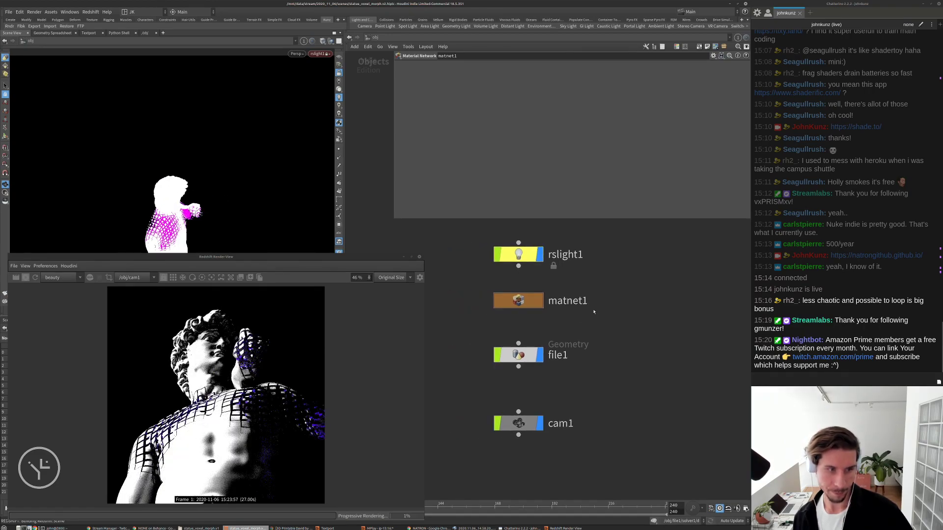
left_click(518, 254)
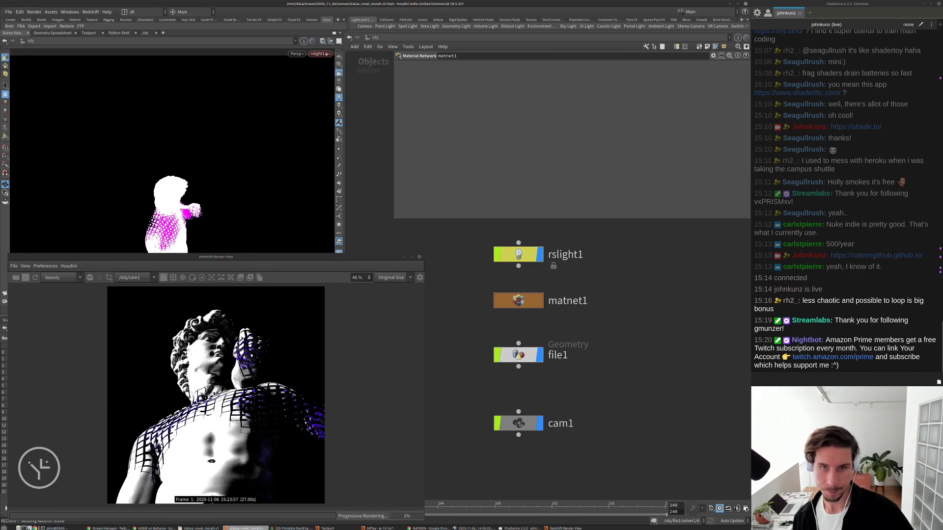
left_click(431, 66)
left_click(474, 210)
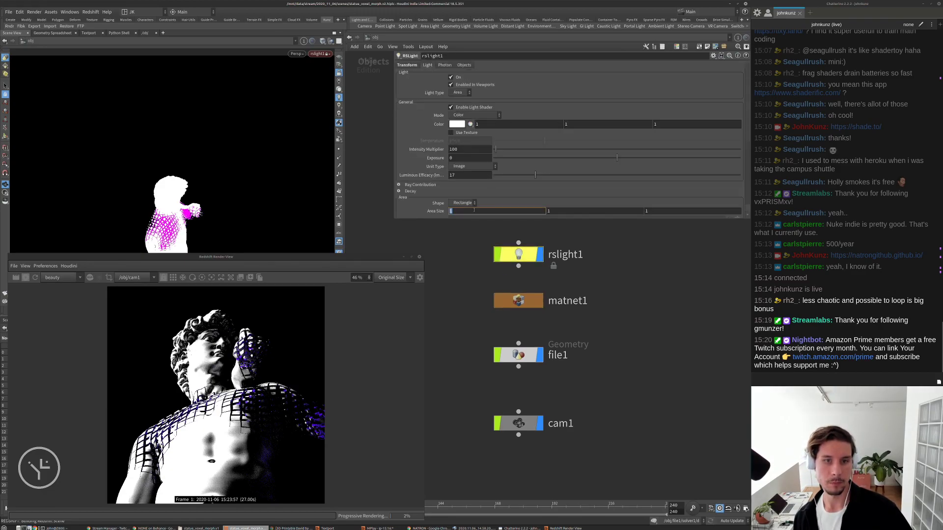
type(".2")
key("Tab")
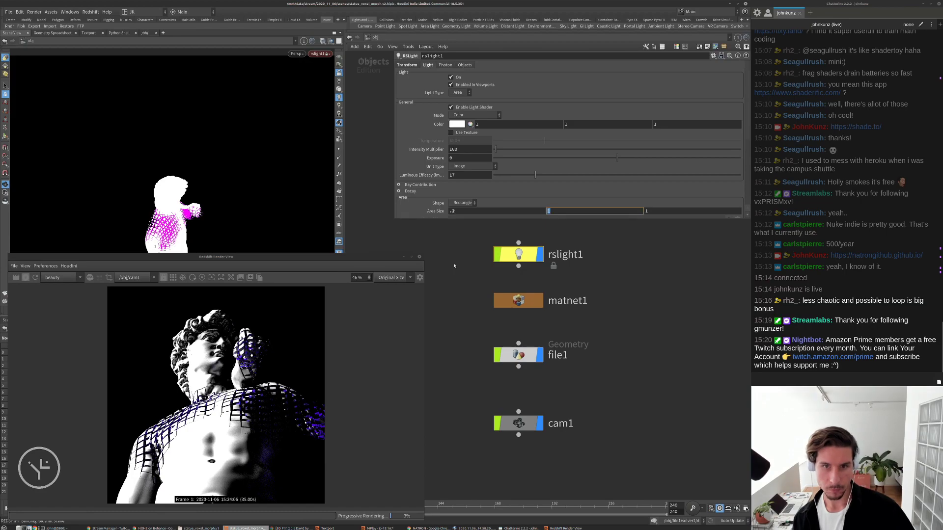
type(".2")
key("Return")
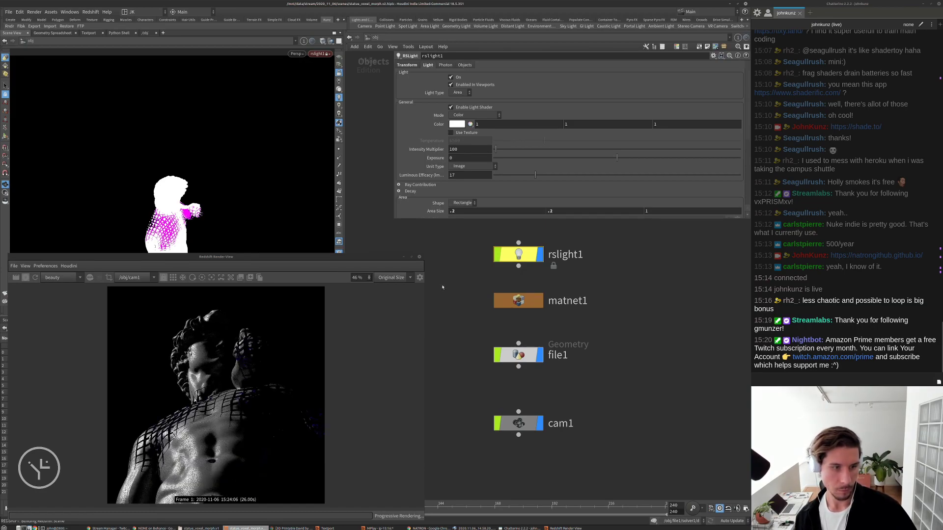
Swing rslight1 around the statue to light the face and chest, and set its intensity multiplier to 255.
left_click_drag(232, 168, 177, 177)
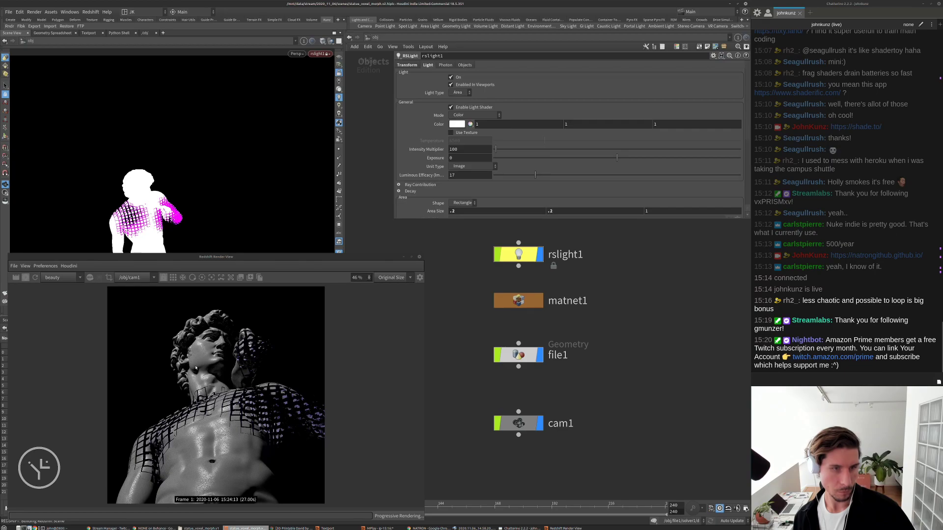
double_click(462, 149)
type("255")
key("Return")
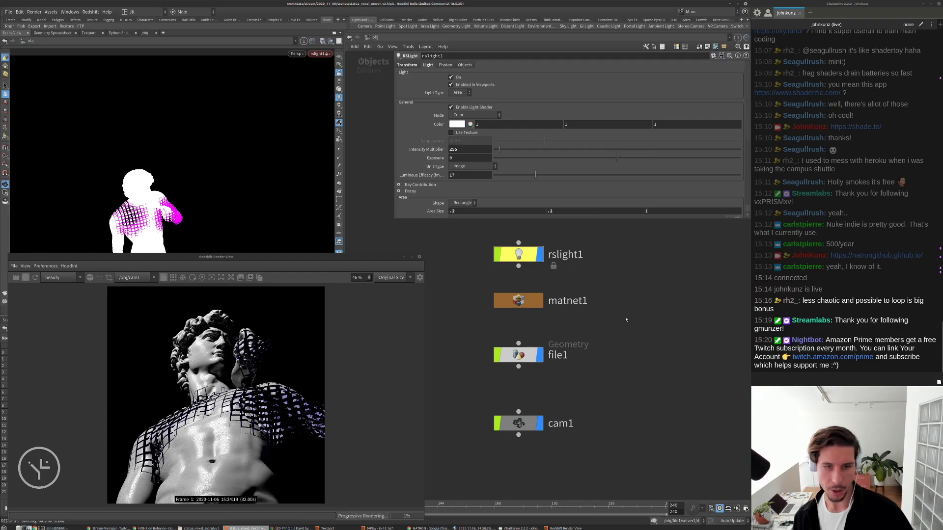
Set both the primary and secondary GI engines of Redshift_ROP1 to Brute Force.
middle_click_drag(457, 306, 479, 304)
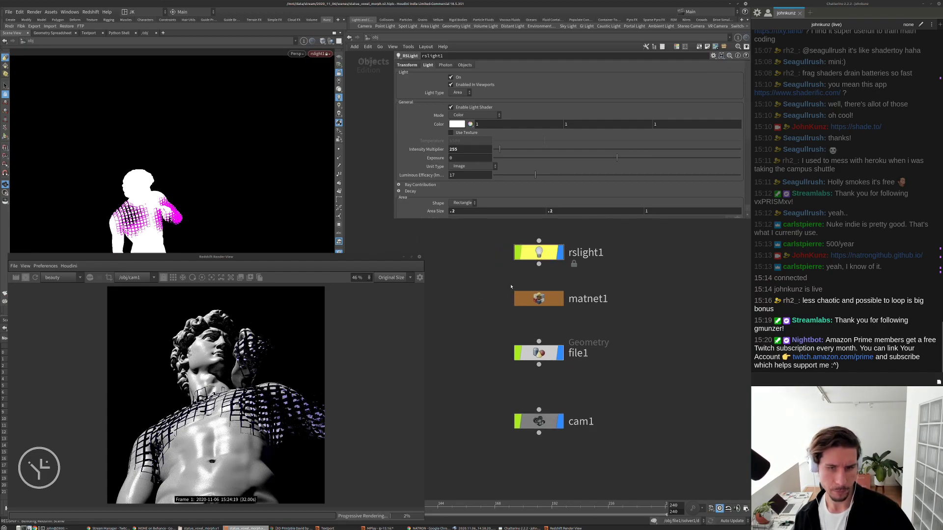
left_click(374, 38)
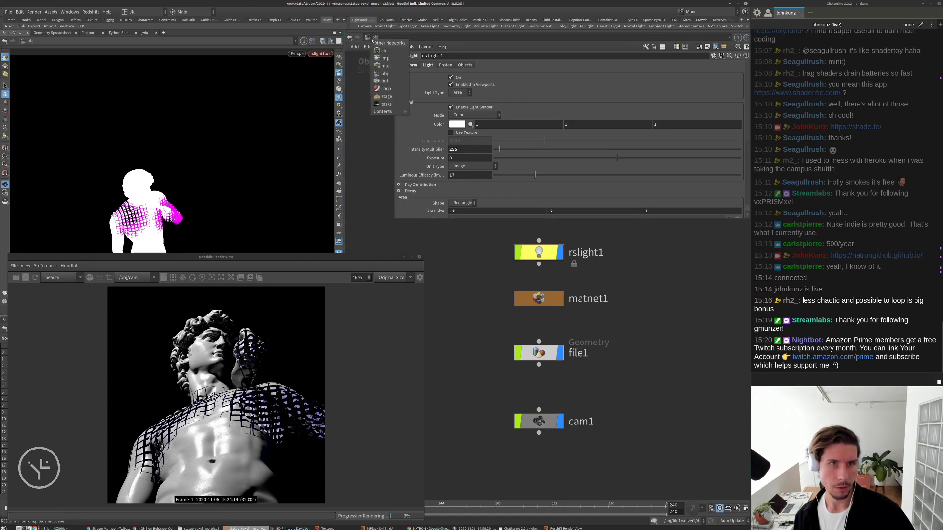
left_click(389, 81)
left_click(519, 262)
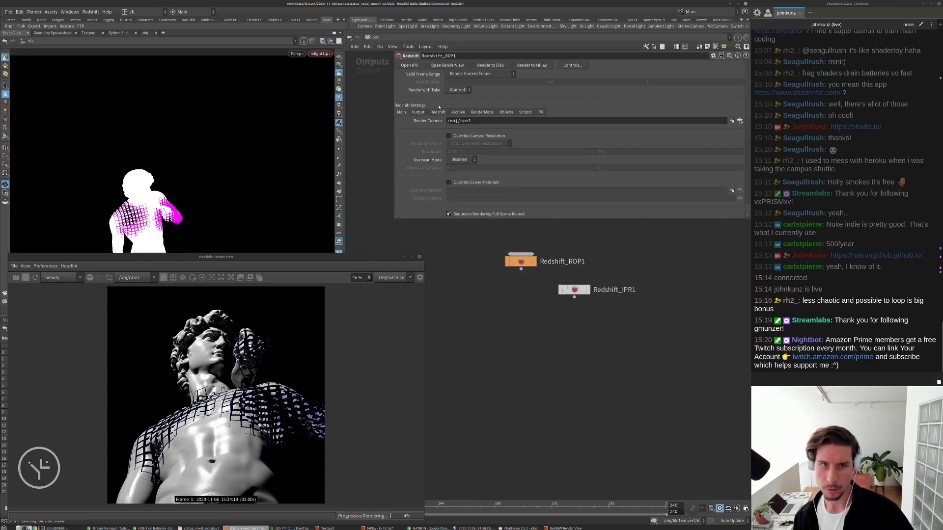
left_click(439, 113)
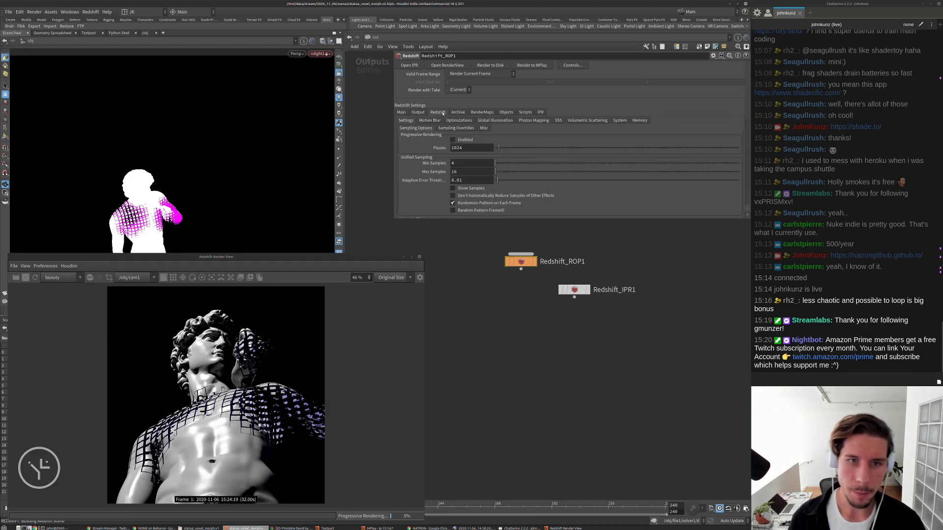
left_click(495, 121)
left_click(468, 136)
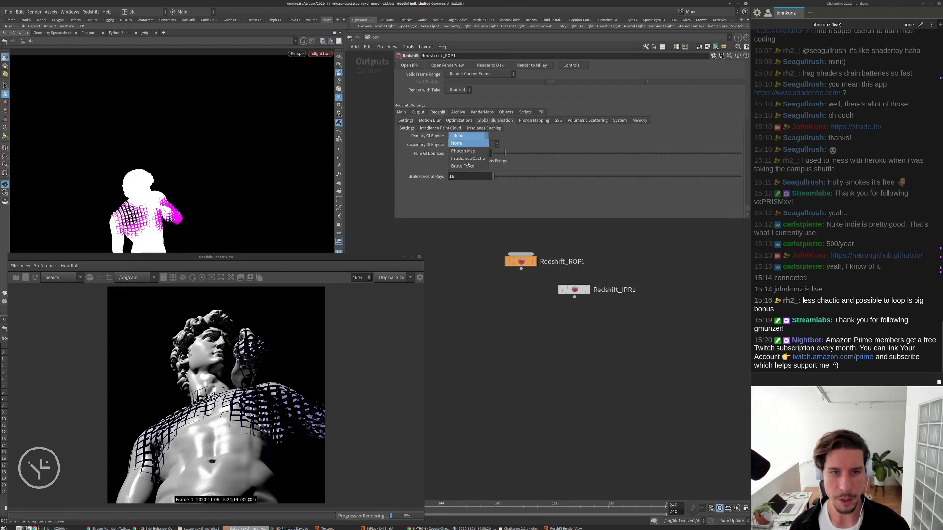
left_click(468, 167)
left_click(474, 145)
left_click(467, 177)
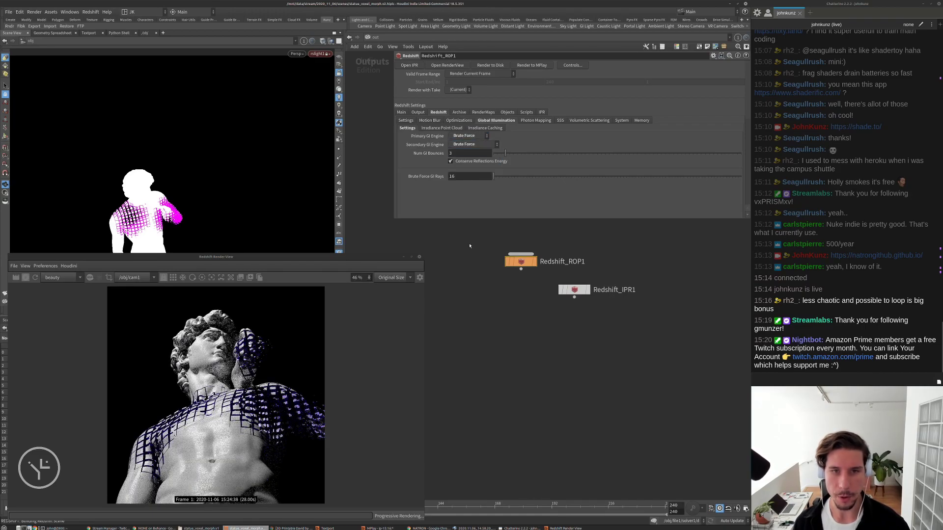
Enable the light sample override on Redshift_ROP1, try 512 samples and reduce the value to 64.
left_click(405, 120)
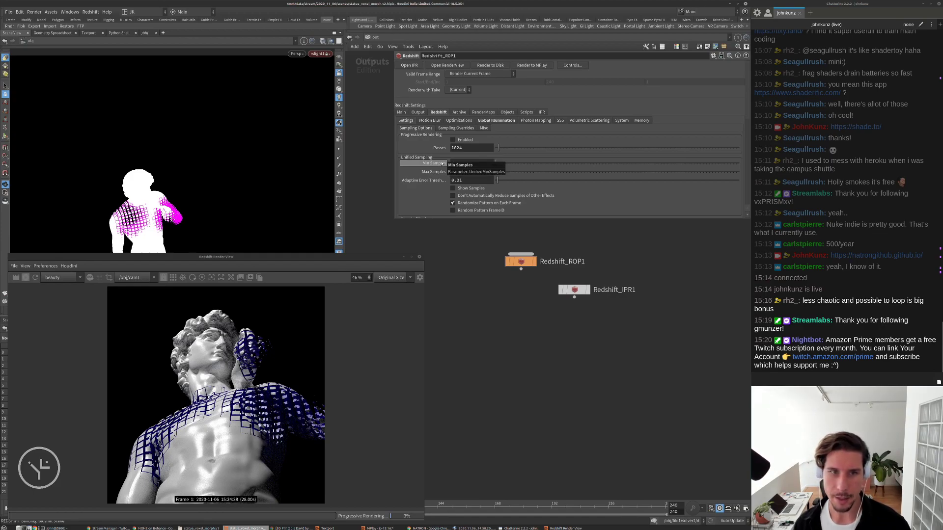
left_click(448, 128)
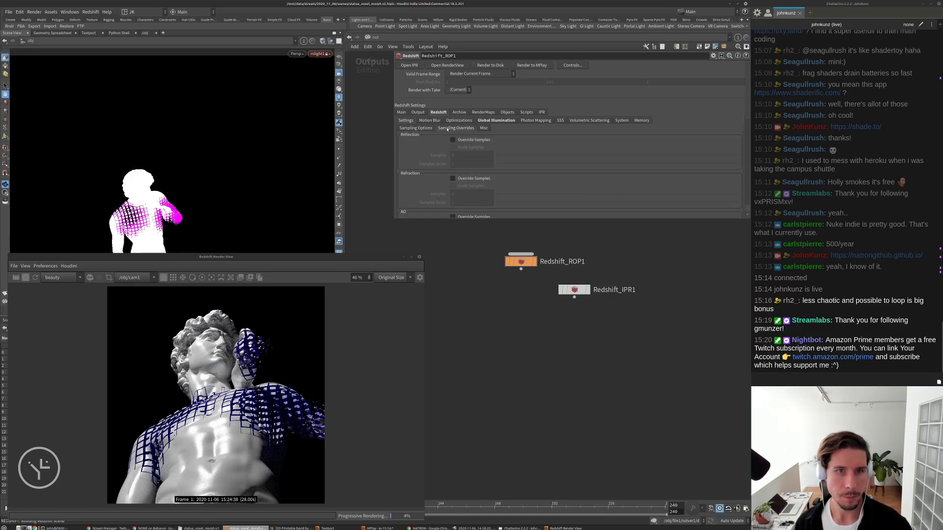
scroll(426, 163, "down", 3)
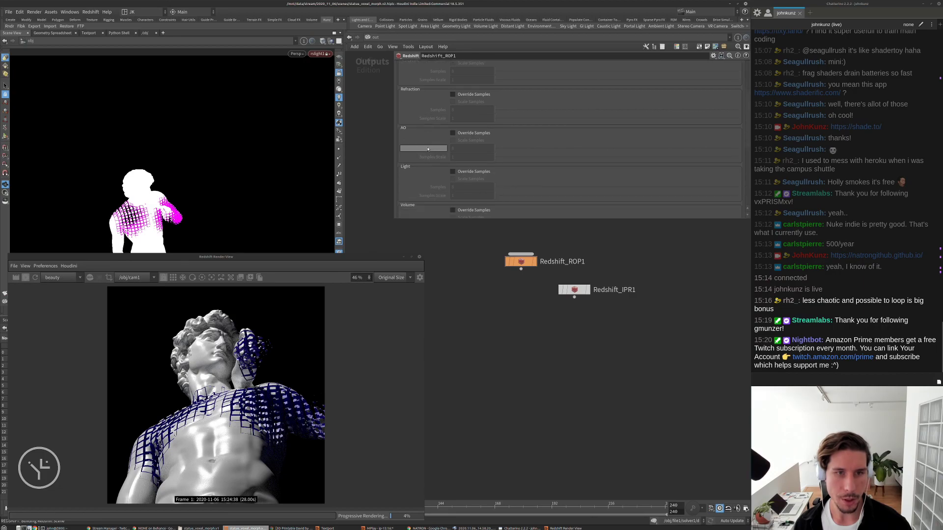
left_click(452, 172)
left_click(457, 195)
key("shift+Tab")
type("512")
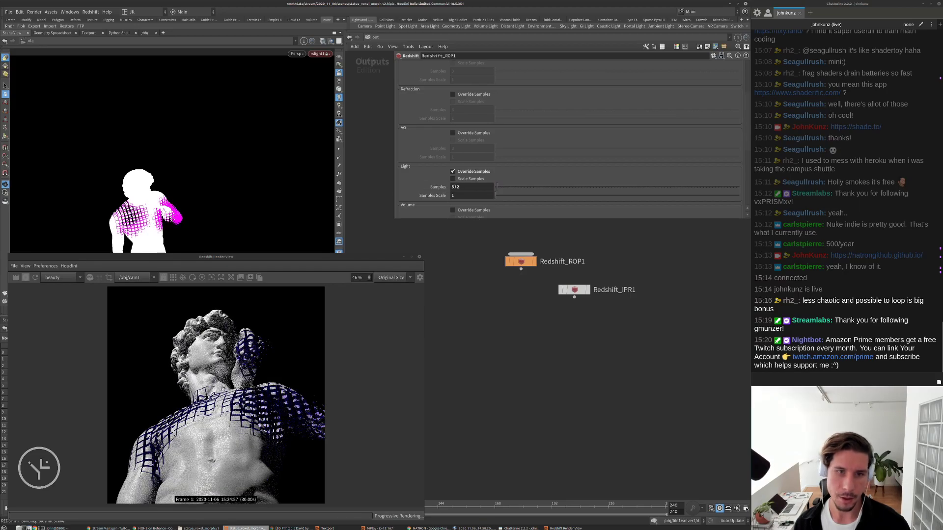
key("Return")
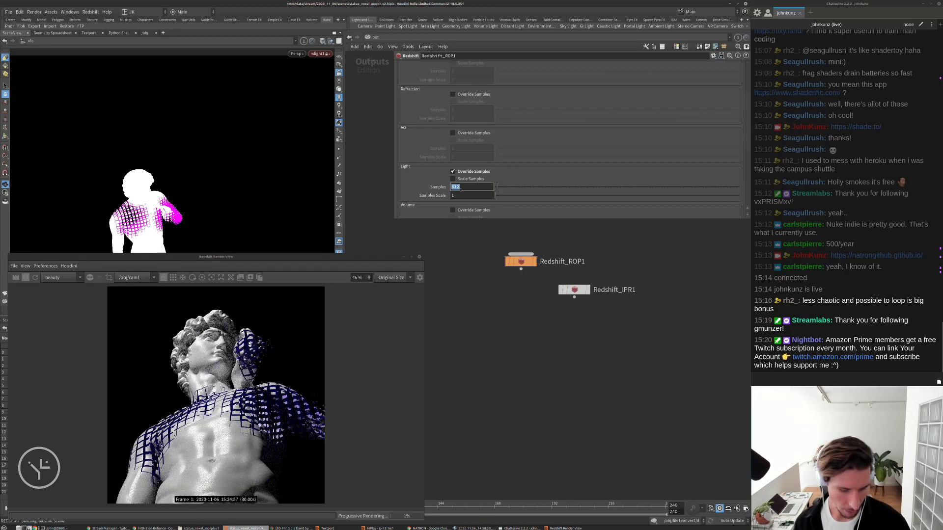
type("64")
key("Return")
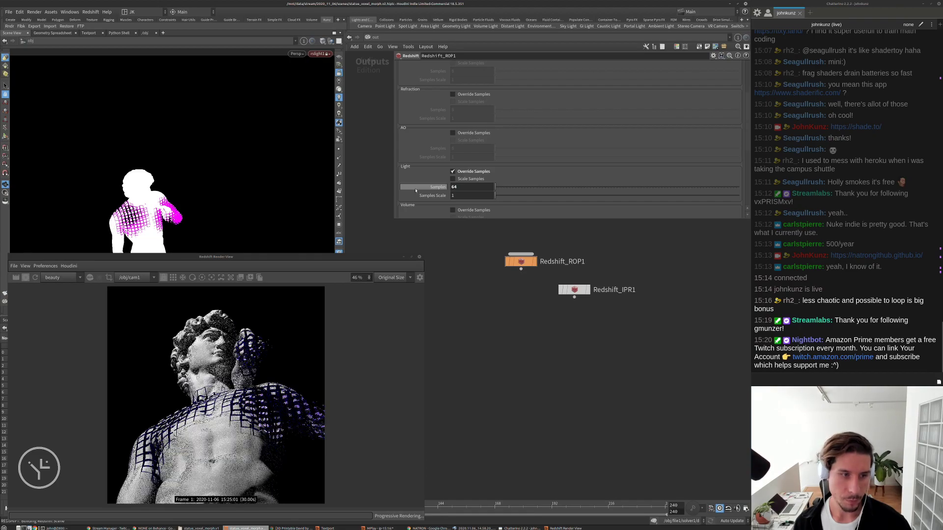
Review Redshift_ROP1's sampling overrides and unified sampling options, and return to the object level.
scroll(417, 189, "up", 2)
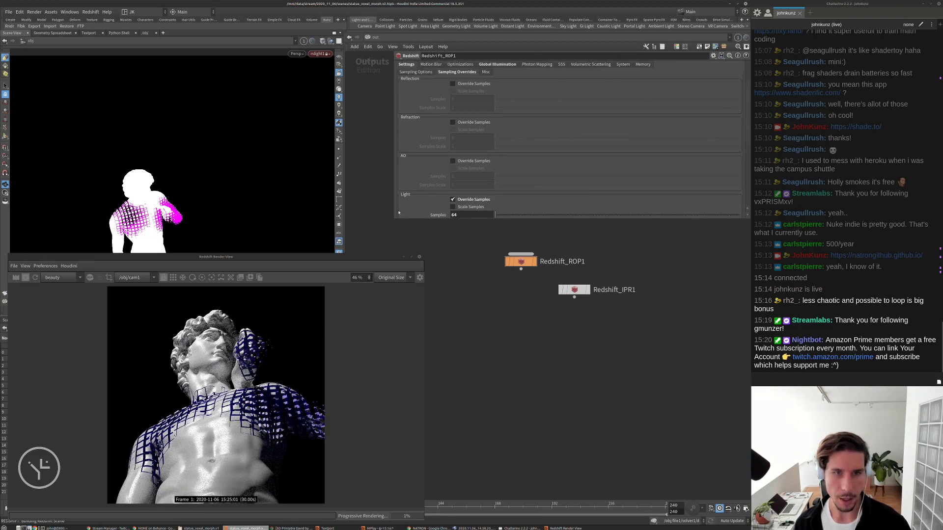
scroll(423, 189, "down", 1)
scroll(426, 184, "up", 1)
scroll(428, 181, "down", 1)
scroll(427, 181, "up", 1)
scroll(428, 180, "down", 1)
scroll(429, 178, "up", 2)
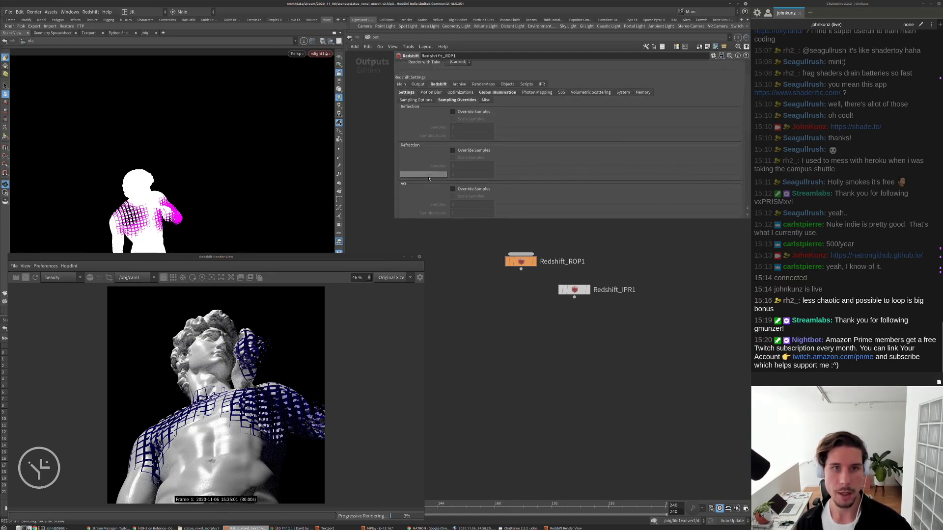
left_click(419, 99)
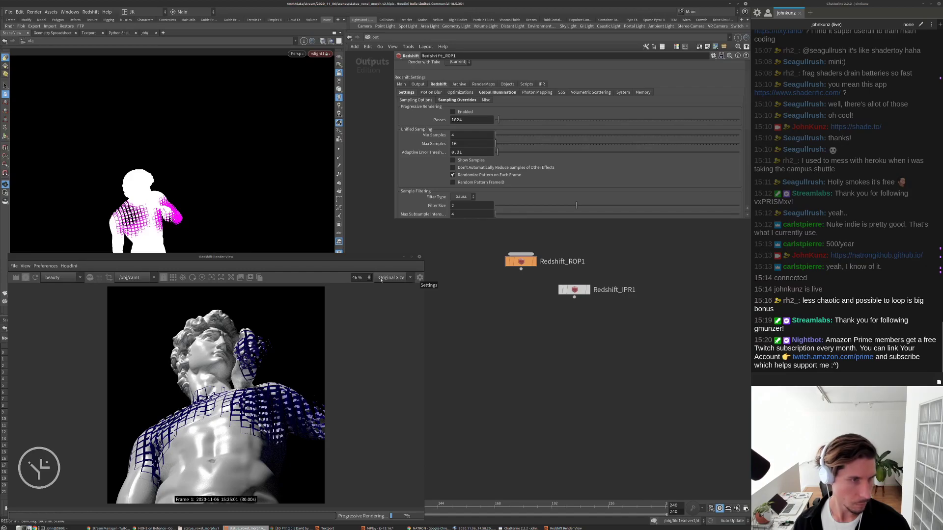
left_click(376, 38)
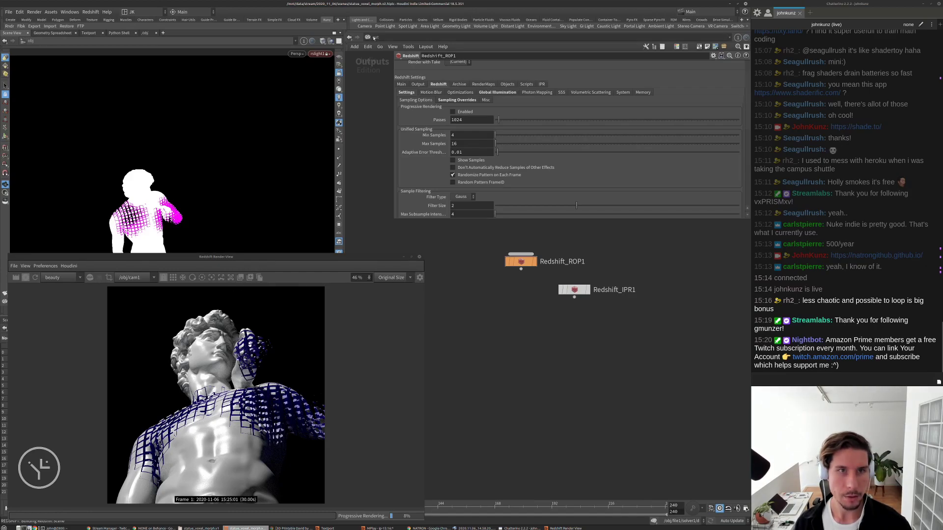
left_click(385, 71)
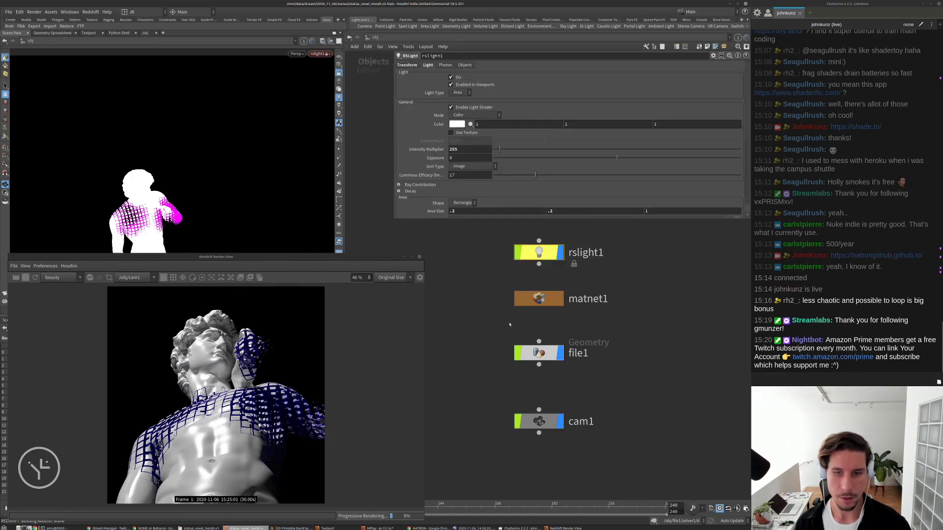
Enable depth of field for cam1 in its Redshift camera settings.
left_click(541, 420)
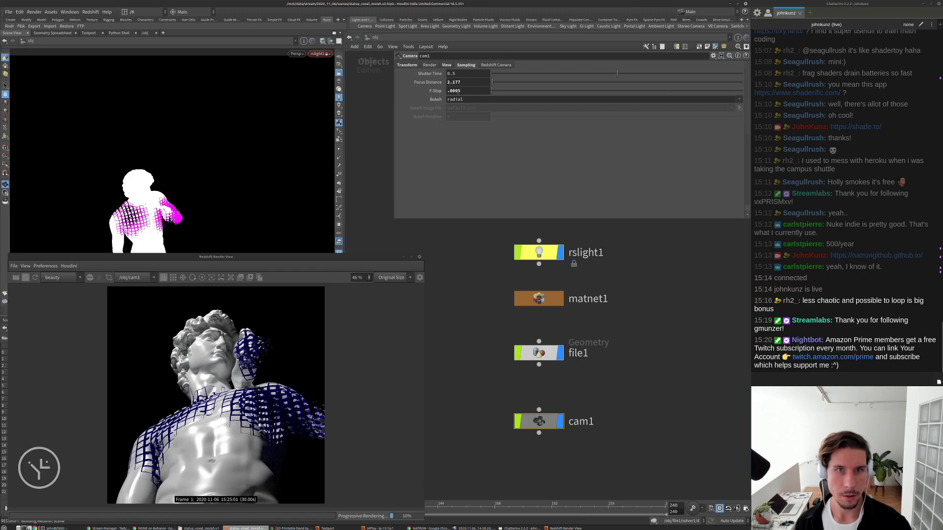
left_click(493, 65)
left_click(423, 73)
left_click(449, 88)
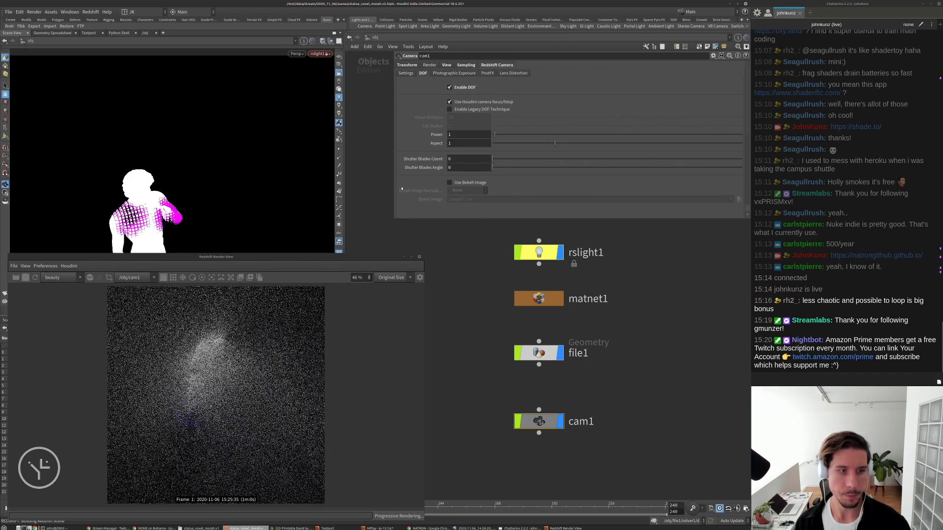
Try F-Stop values of .05 and .5 in cam1's sampling settings.
left_click(466, 64)
left_click(466, 90)
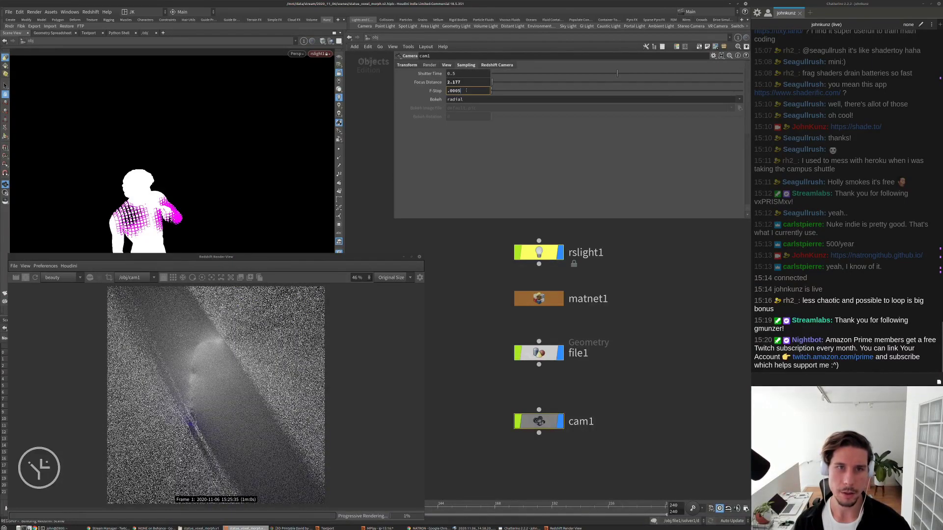
key("BackSpace")
key("BackSpace")
key("BackSpace")
type("5")
key("Return")
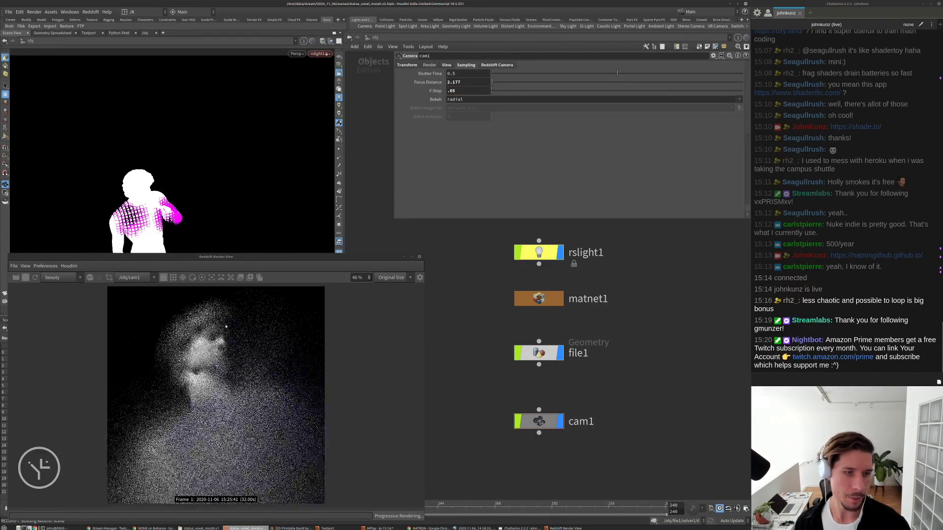
left_click(466, 90)
key("BackSpace")
key("BackSpace")
type("5")
key("Return")
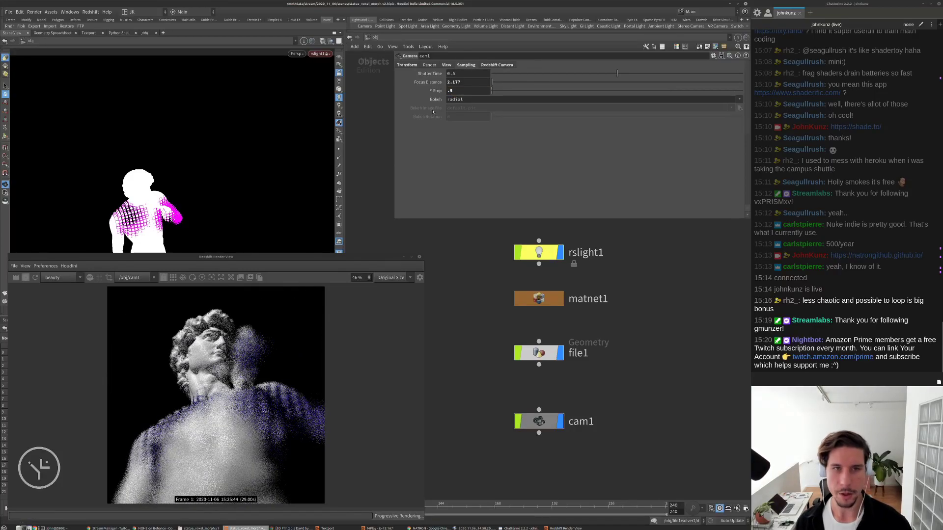
Try an F-Stop of .85 on cam1 and raise it to 1.85 for a subtler blur.
left_click(450, 91)
type("8")
key("Return")
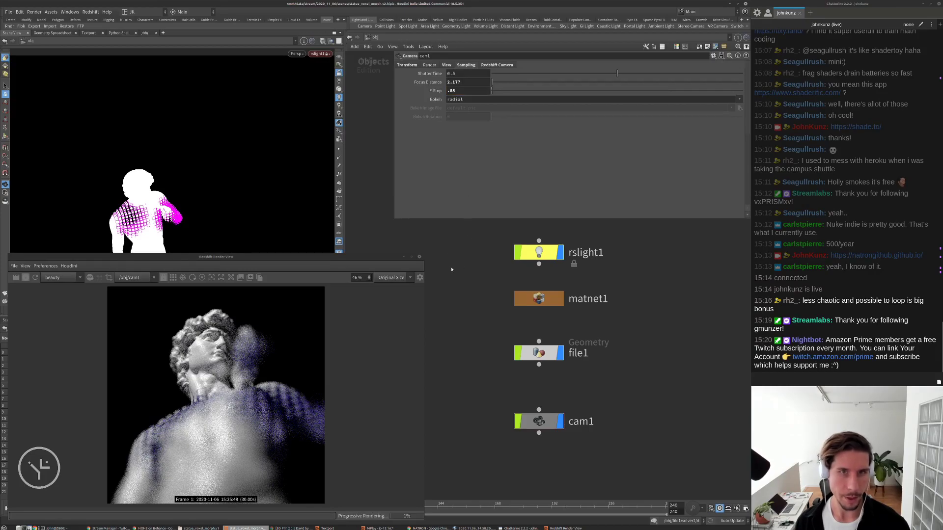
left_click(448, 91)
type("1")
key("Return")
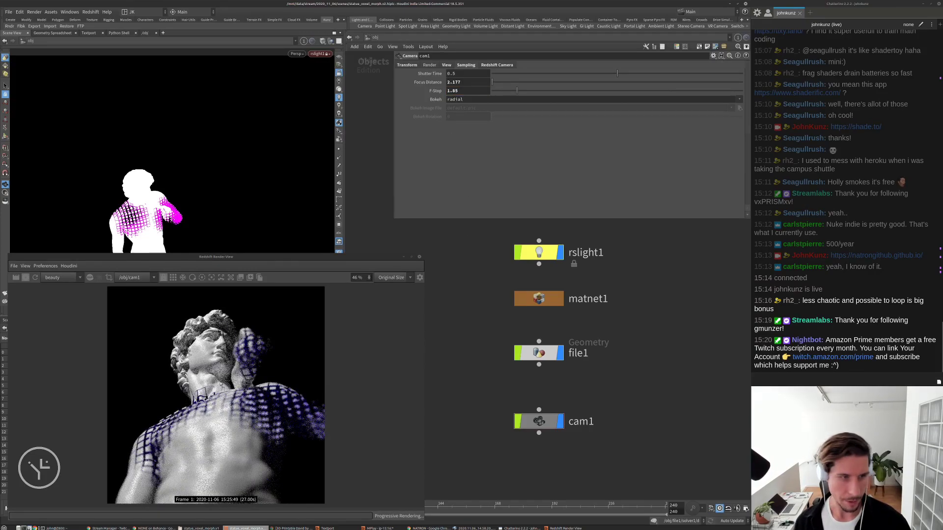
Set cam1's focus distance to 2.
scroll(232, 376, "up", 3)
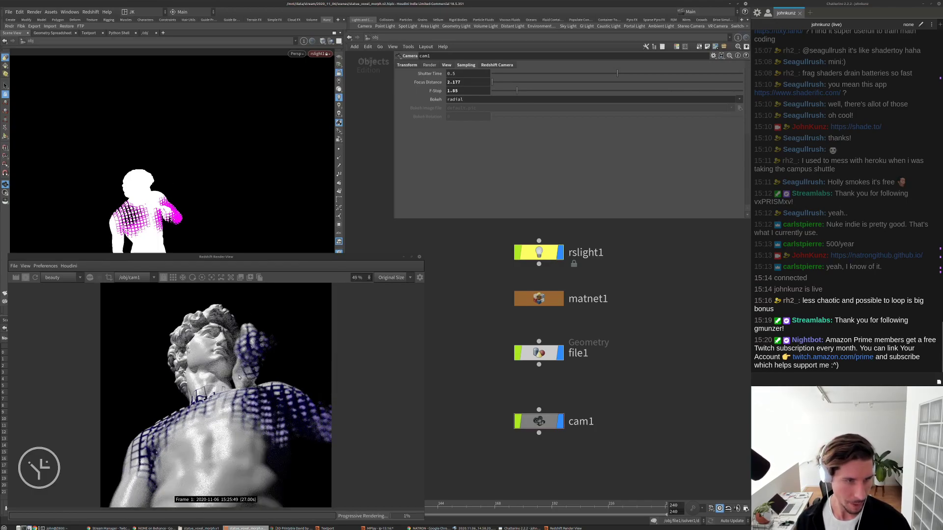
double_click(457, 83)
key("BackSpace")
key("Return")
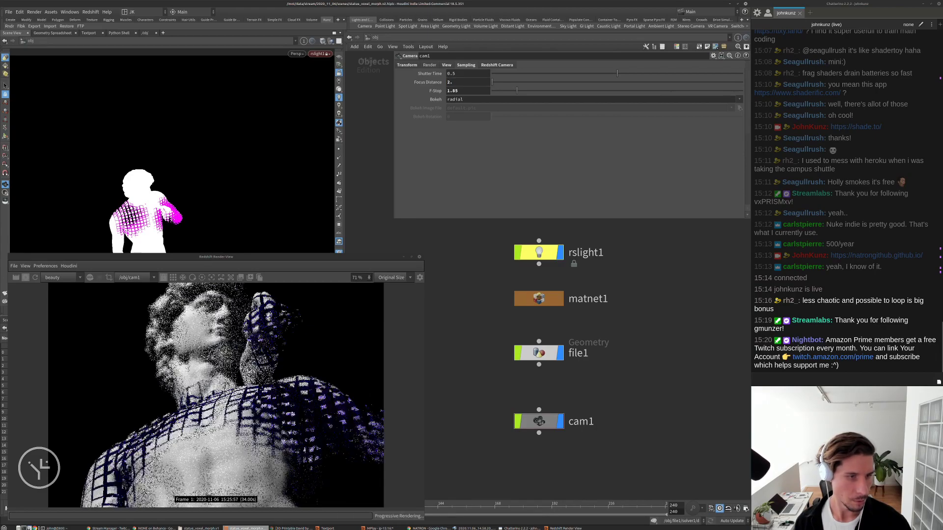
Examine the focus and blur on the statue's face, neck and shoulders in the render at several magnifications.
scroll(209, 389, "down", 2)
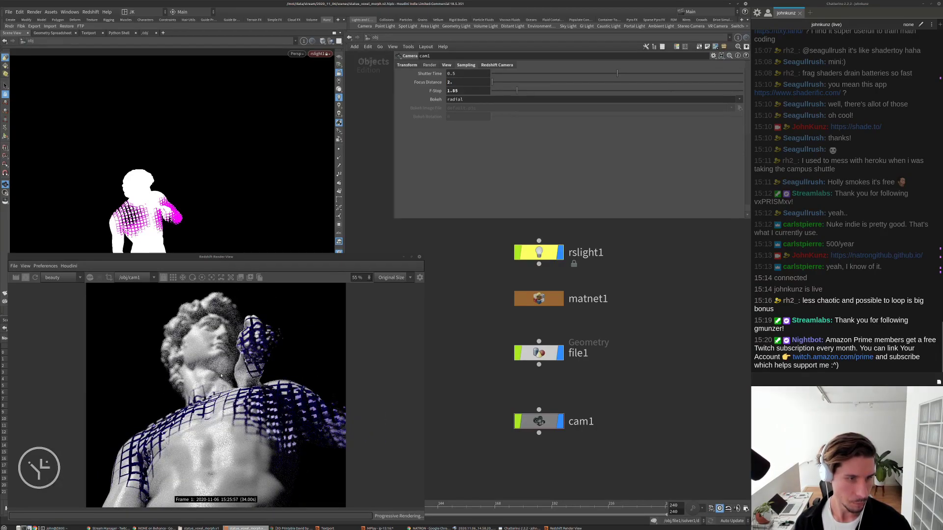
scroll(266, 343, "up", 1)
scroll(166, 384, "down", 2)
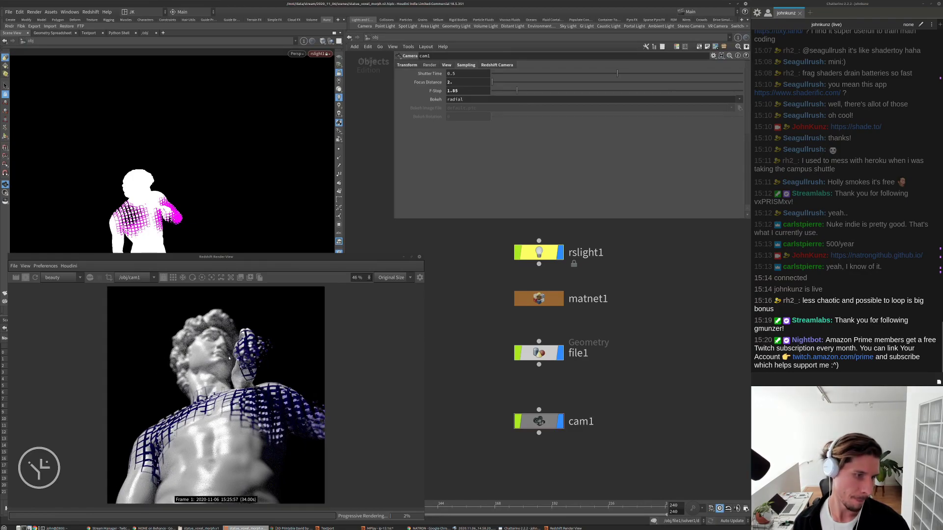
scroll(232, 359, "up", 2)
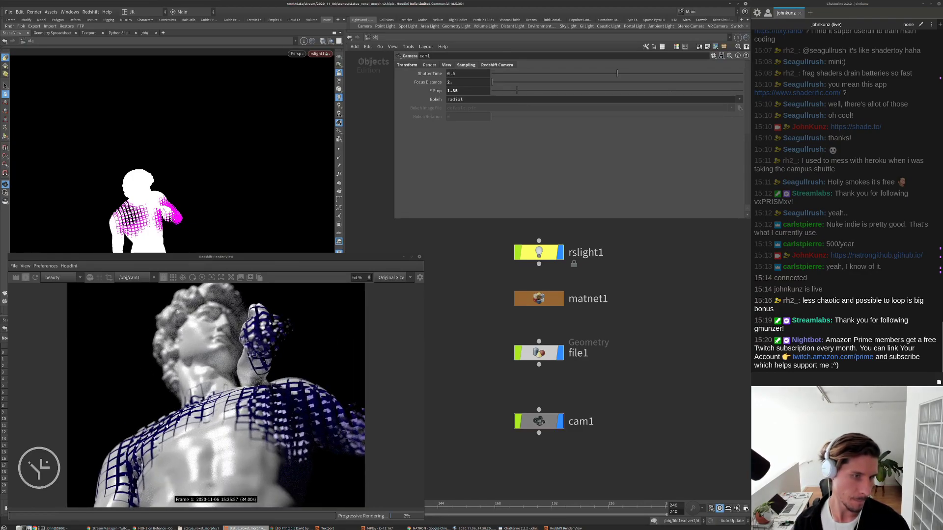
scroll(241, 354, "up", 2)
scroll(293, 397, "up", 2)
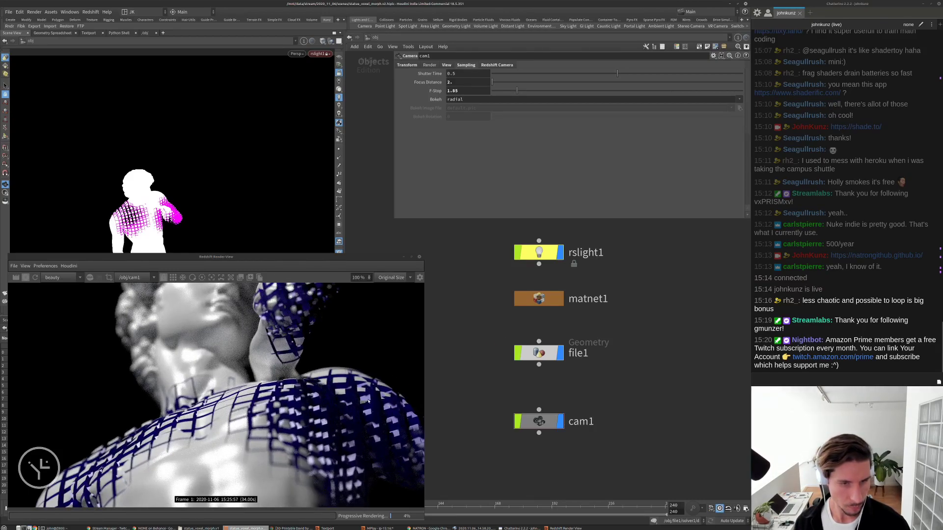
scroll(346, 410, "up", 2)
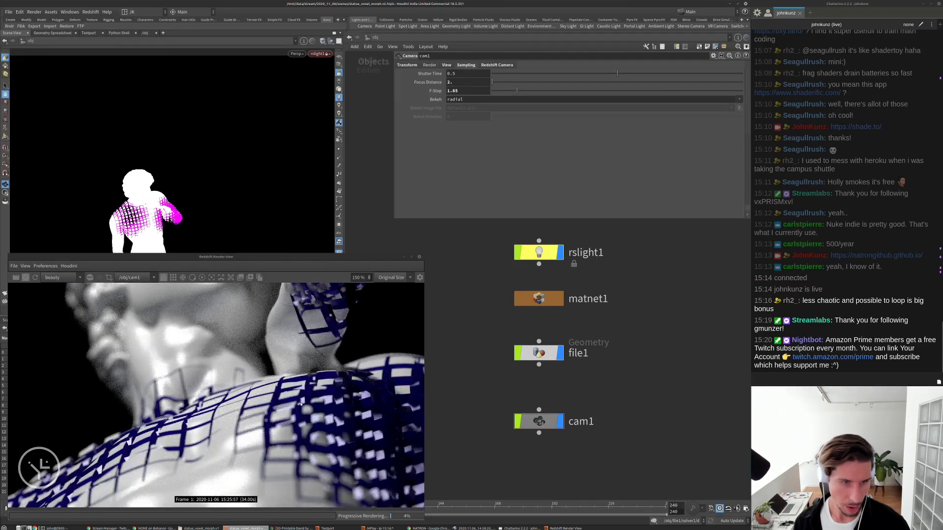
scroll(300, 403, "down", 3)
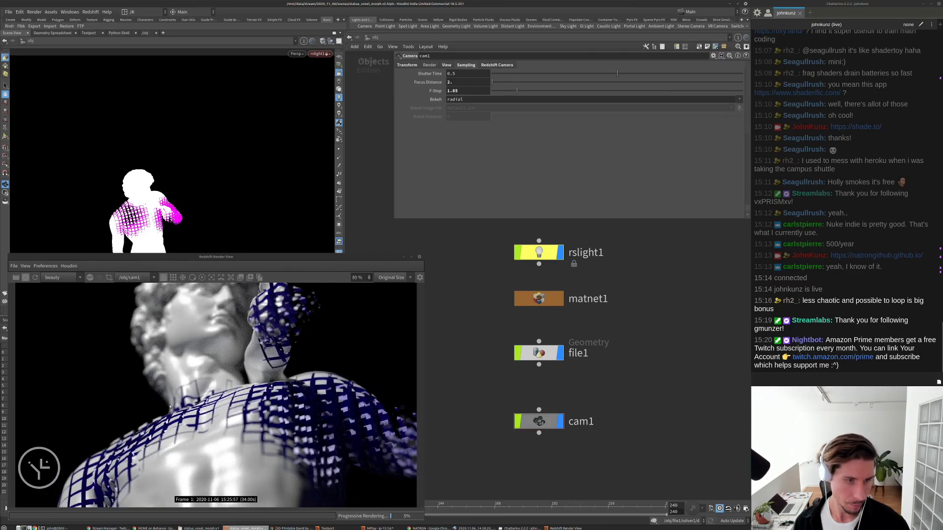
scroll(169, 407, "down", 1)
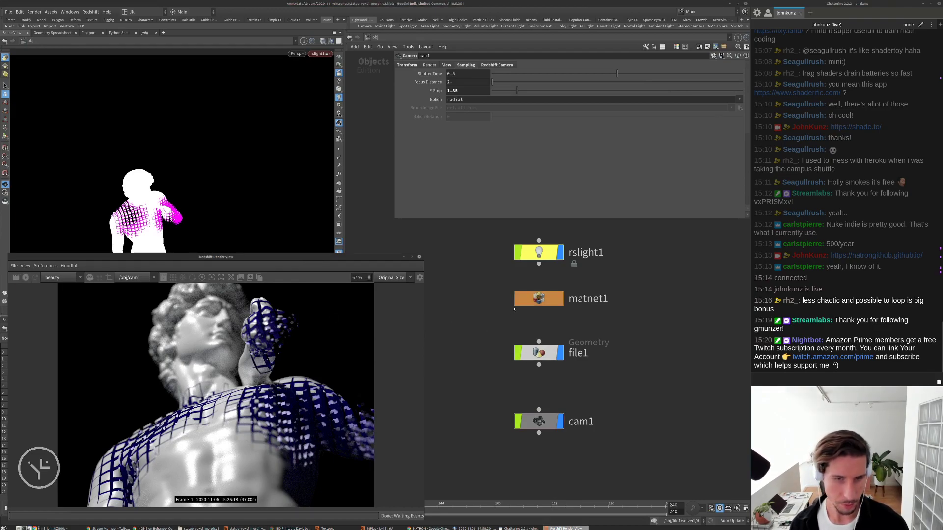
Inside the file1 network, set the brightness value of color1's purple color to 1.
double_click(539, 353)
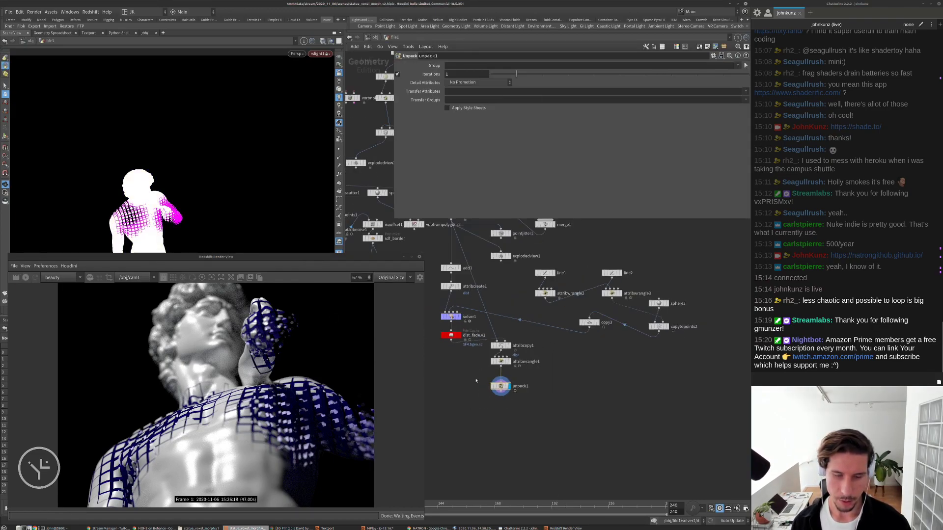
scroll(491, 376, "up", 4)
scroll(503, 352, "down", 3)
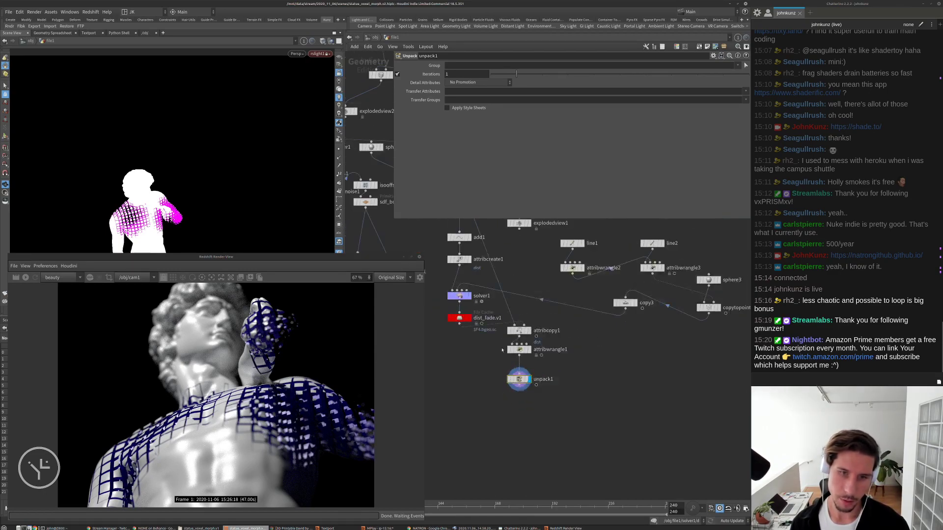
middle_click_drag(503, 352, 521, 403)
left_click(471, 256)
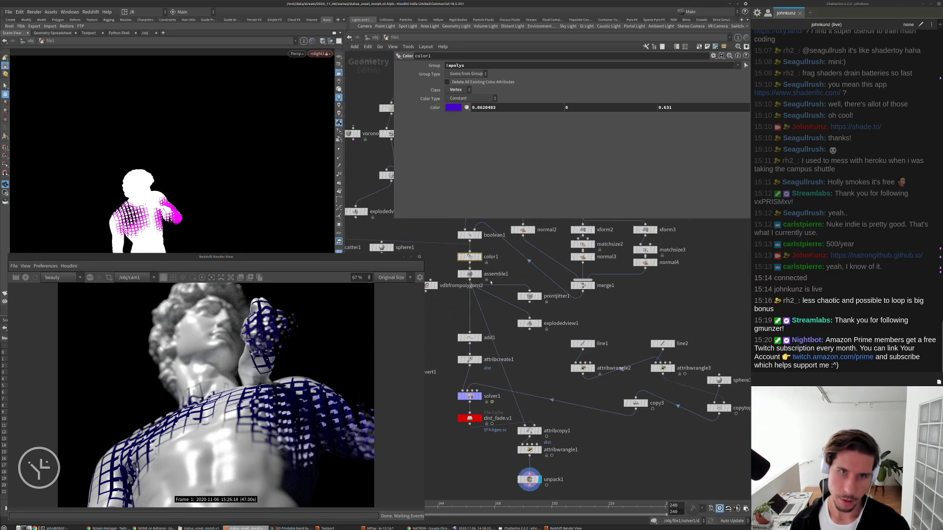
left_click(454, 107)
left_click(578, 155)
key("Tab")
type("1")
key("Return")
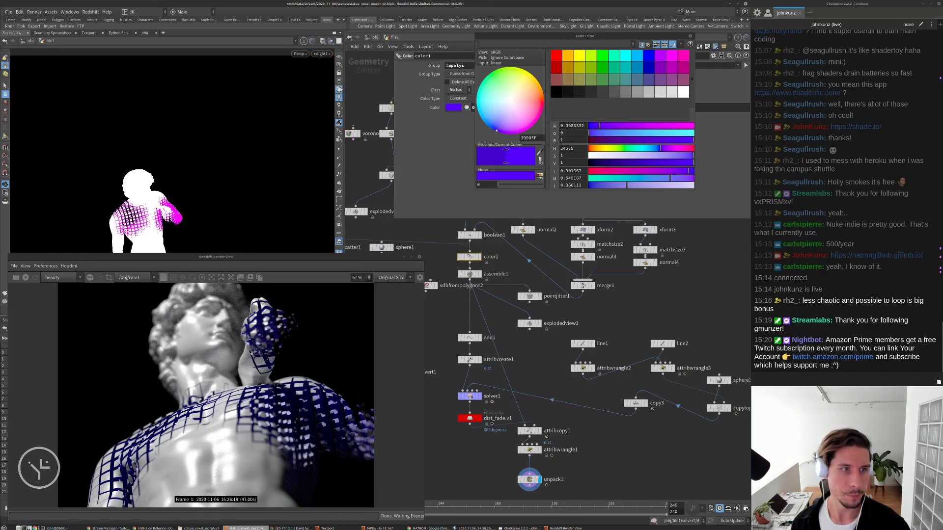
Raise the brightness value of color1's purple to 2 and close the color editor.
left_click(571, 162)
type("2")
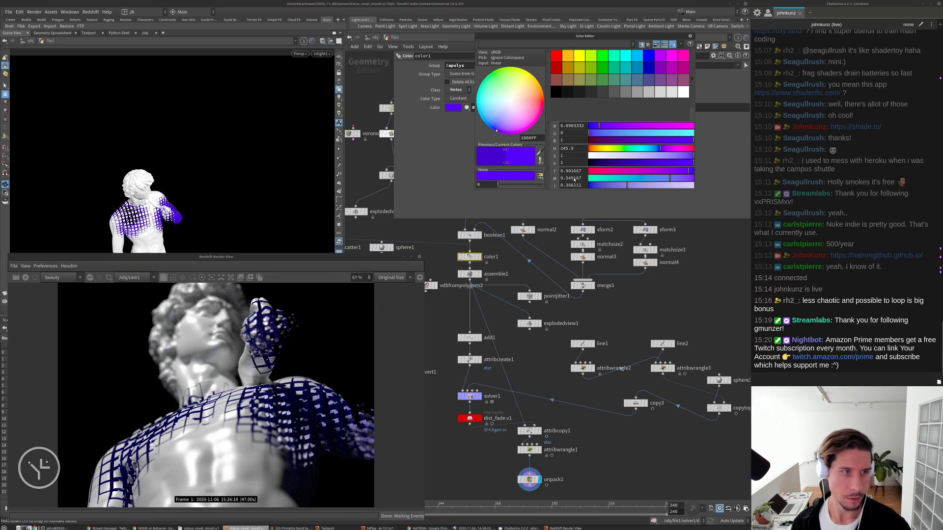
key("Return")
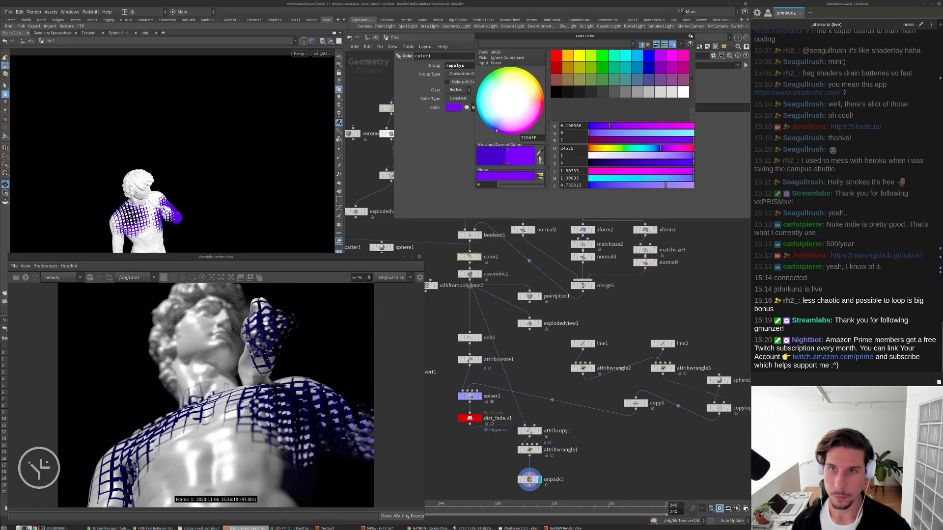
left_click(691, 36)
Add a PolySoup node below unpack1, make it the displayed output, and check its geometry info.
scroll(530, 480, "up", 3)
middle_click(529, 396)
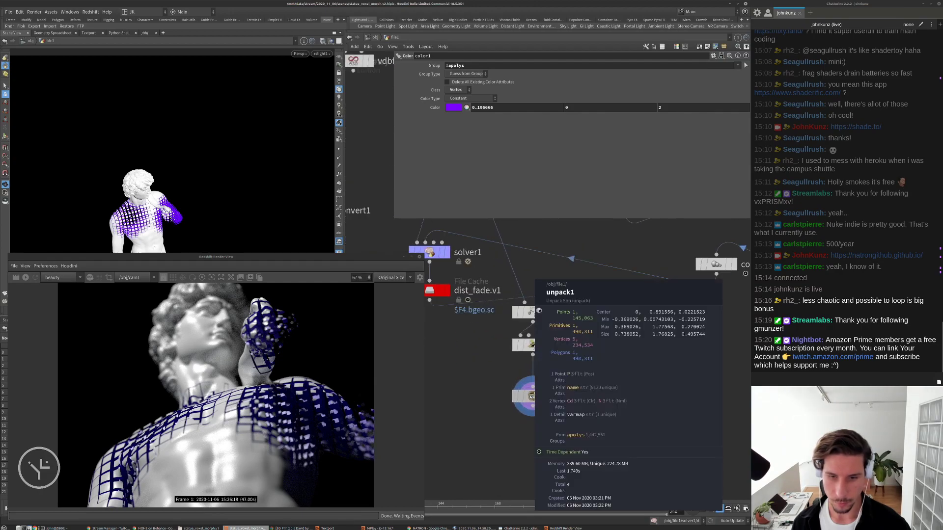
middle_click_drag(529, 396, 531, 368)
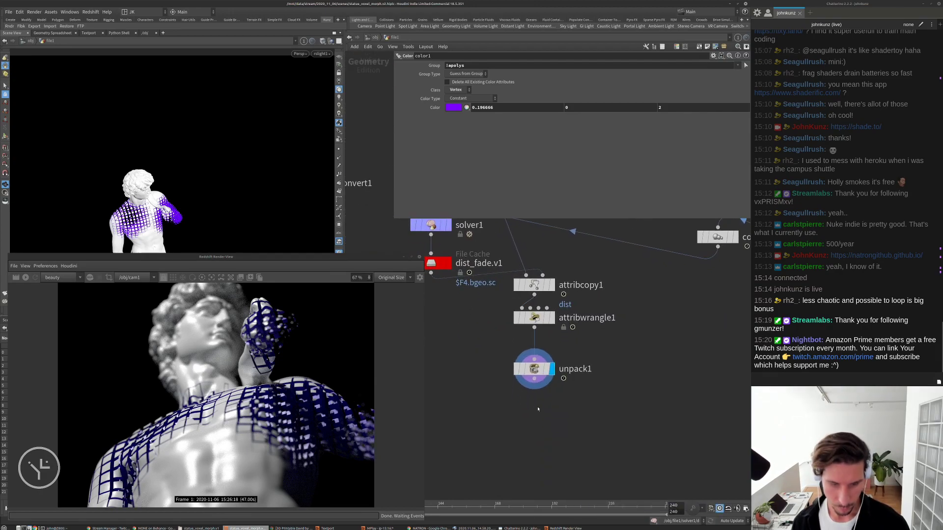
key("Tab")
type("so")
key("Escape")
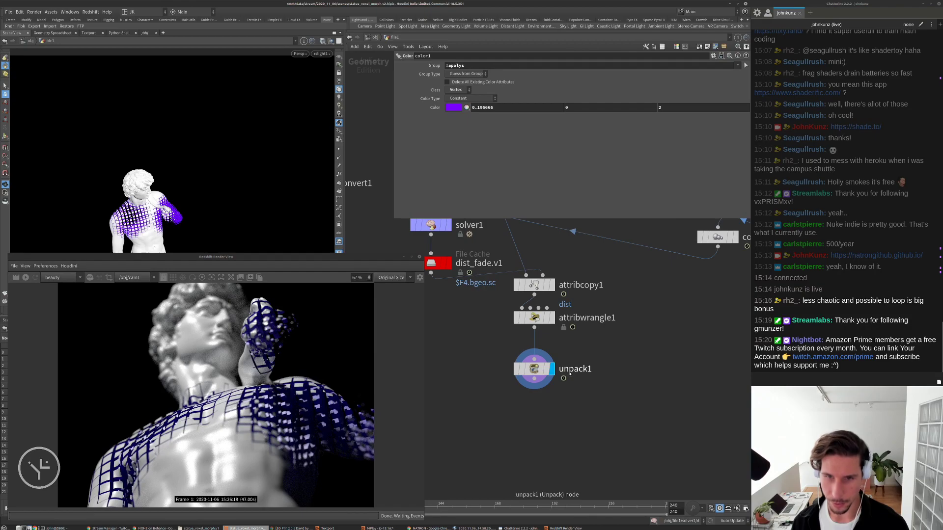
key("Tab")
type("soup")
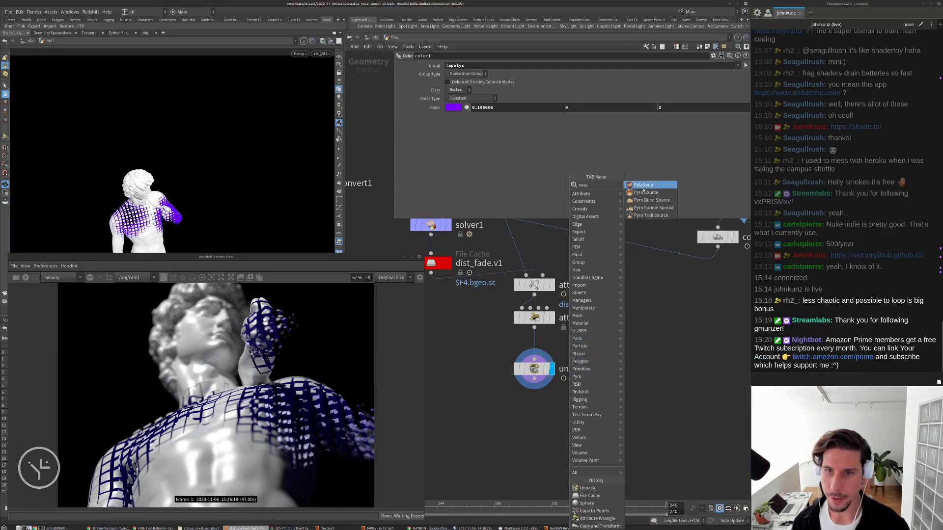
key("Return")
left_click(560, 400)
left_click_drag(560, 393, 549, 387)
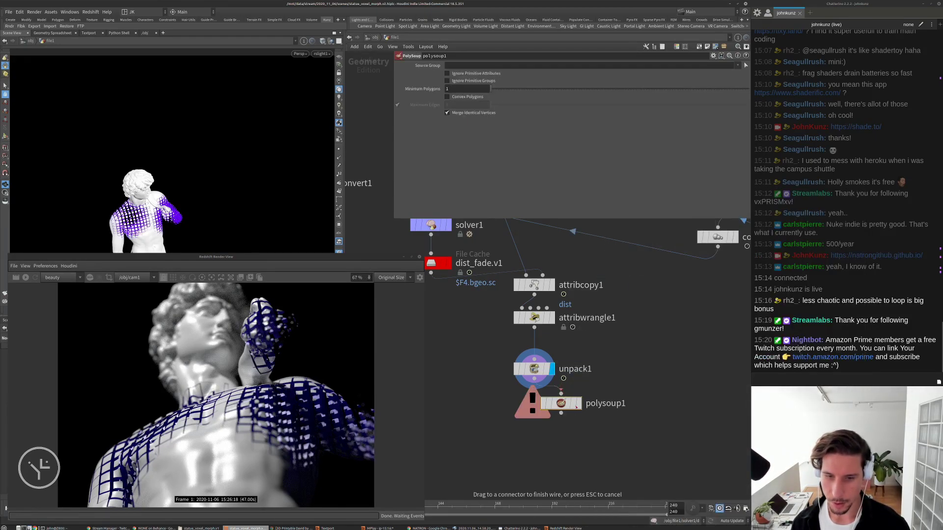
left_click(579, 405)
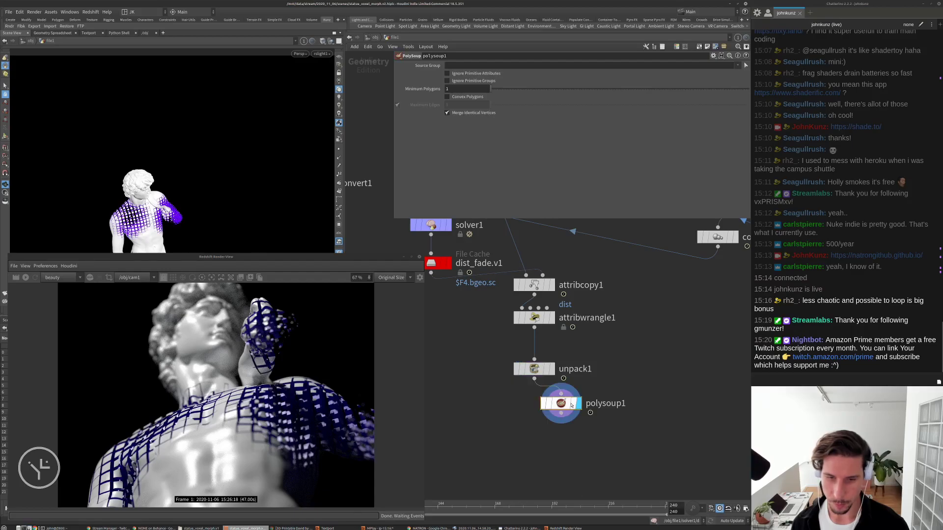
middle_click_drag(560, 406, 584, 368)
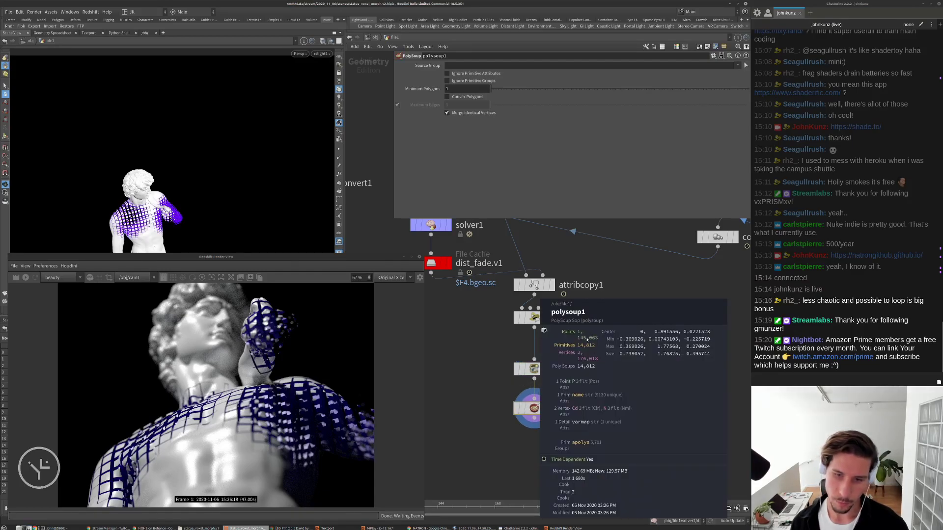
middle_click_drag(583, 366, 587, 334)
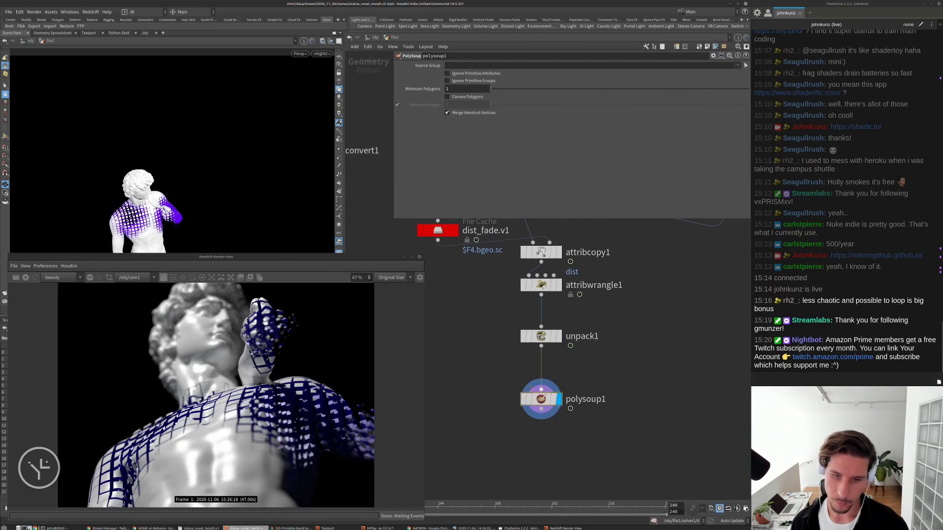
Insert an Attribute Rename node between unpack1 and polysoup1.
key("Tab")
type("attrib rename")
key("Return")
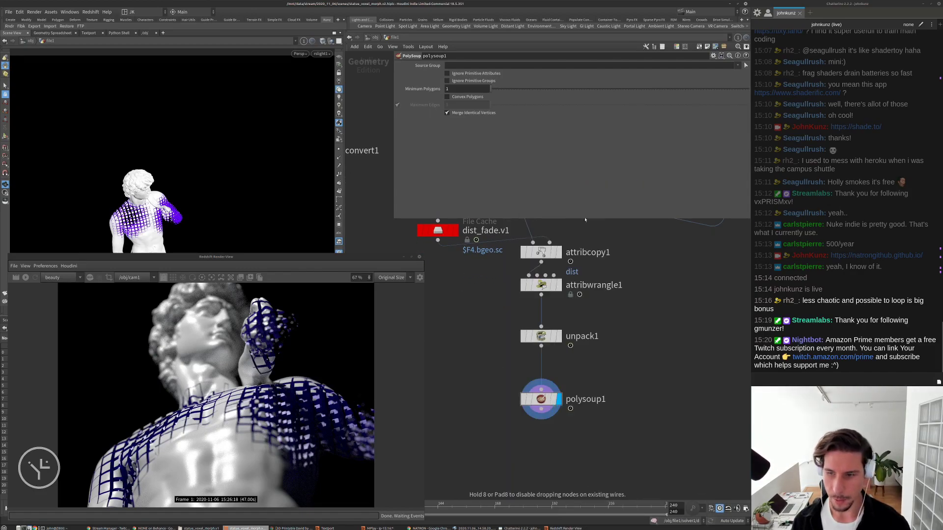
left_click(606, 391)
left_click_drag(606, 392, 541, 370)
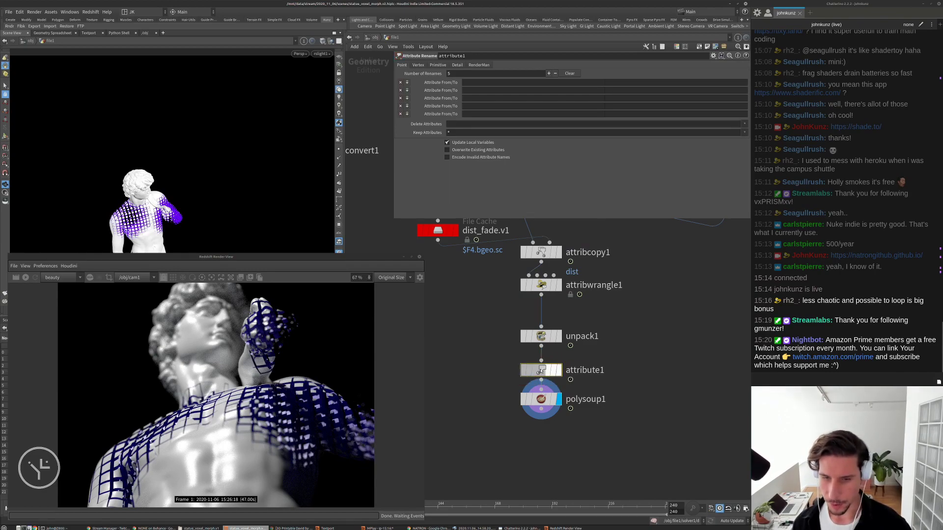
Delete the primitive attribute name in the Attribute Rename node and restart the Redshift preview render.
middle_click(541, 371)
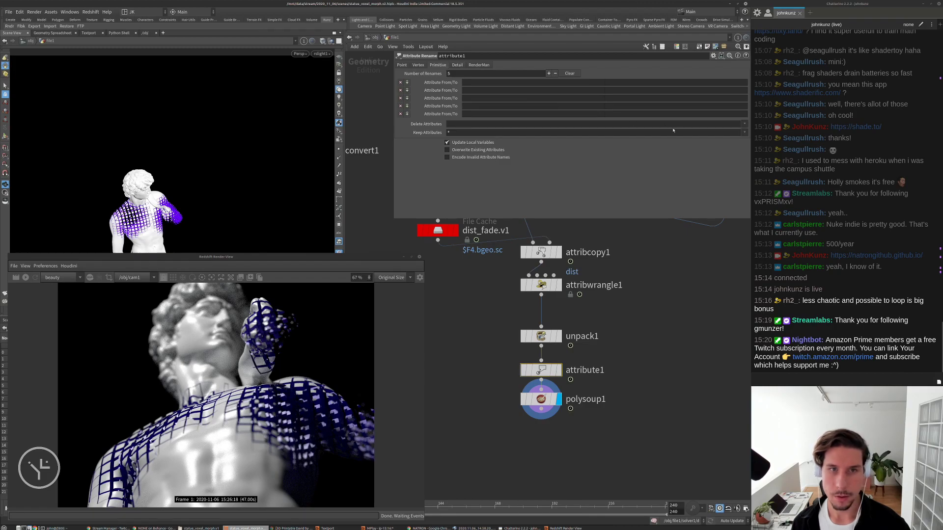
middle_click(543, 399)
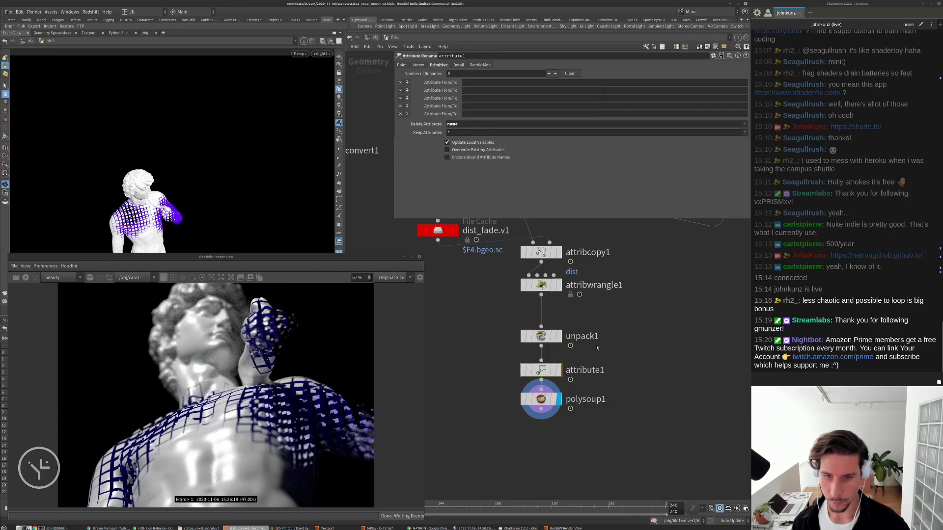
left_click(28, 278)
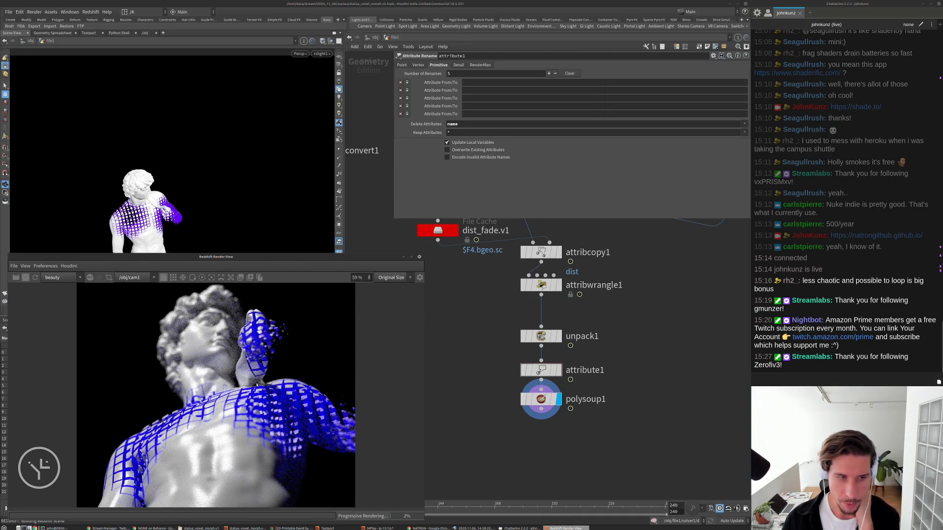
Examine the voxel-cut surface in the progressive Redshift render at several magnifications and check the color1 settings.
scroll(266, 404, "up", 5)
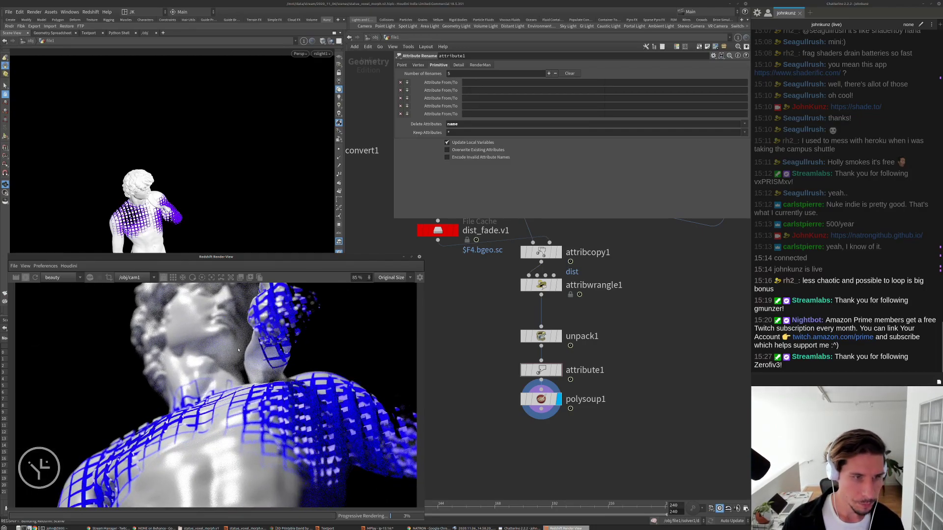
scroll(256, 336, "down", 3)
scroll(216, 396, "down", 2)
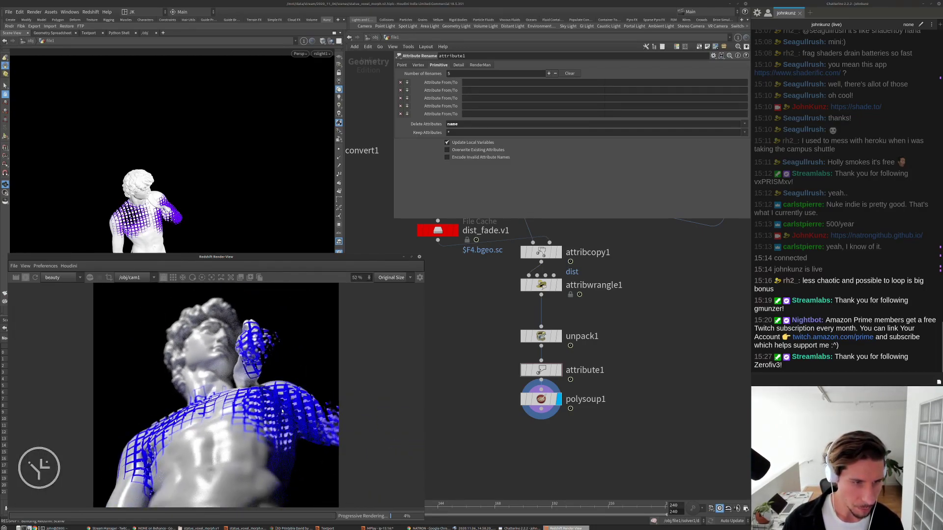
scroll(282, 411, "up", 4)
scroll(265, 341, "down", 2)
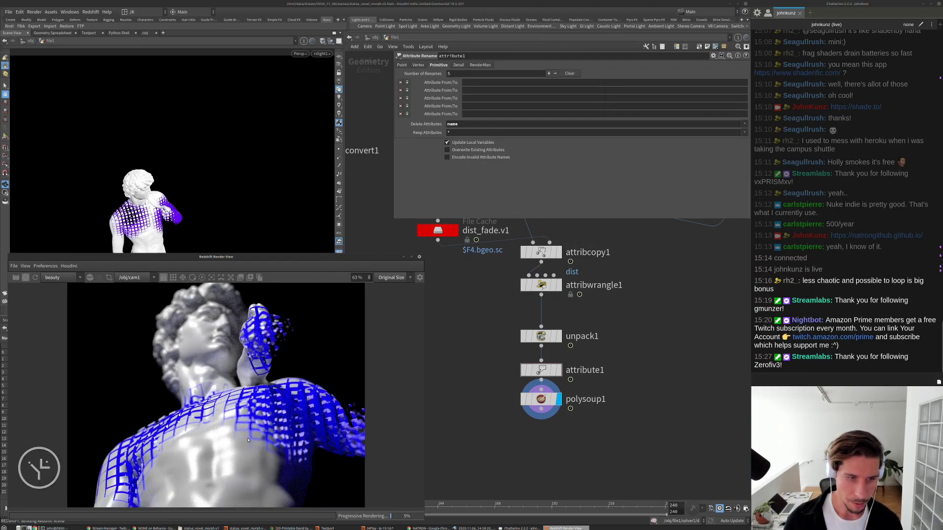
scroll(284, 411, "down", 2)
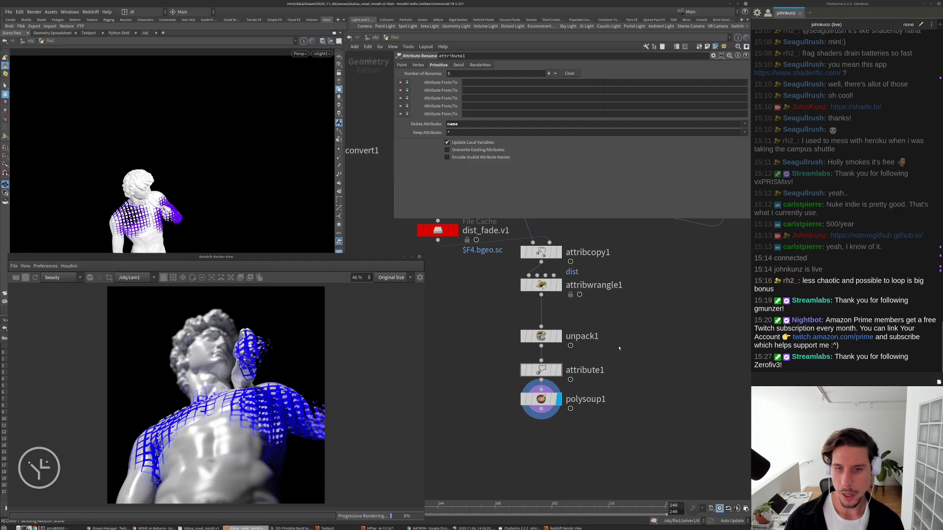
middle_click_drag(544, 260, 524, 303)
scroll(524, 302, "down", 5)
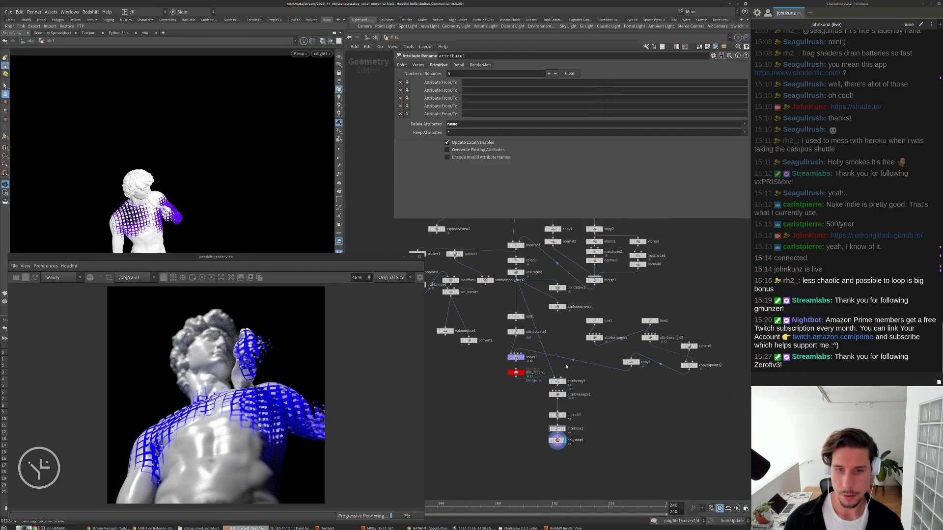
scroll(499, 235, "up", 4)
left_click(497, 231)
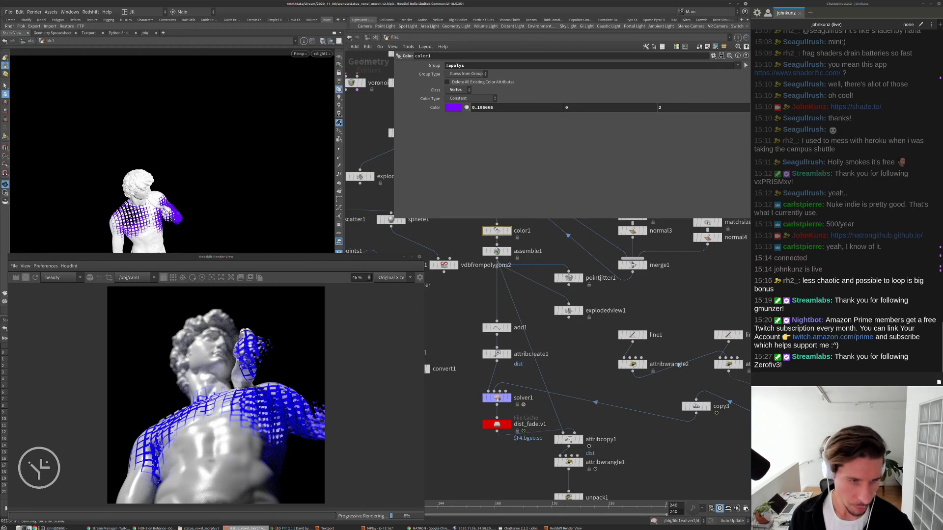
scroll(257, 400, "up", 2)
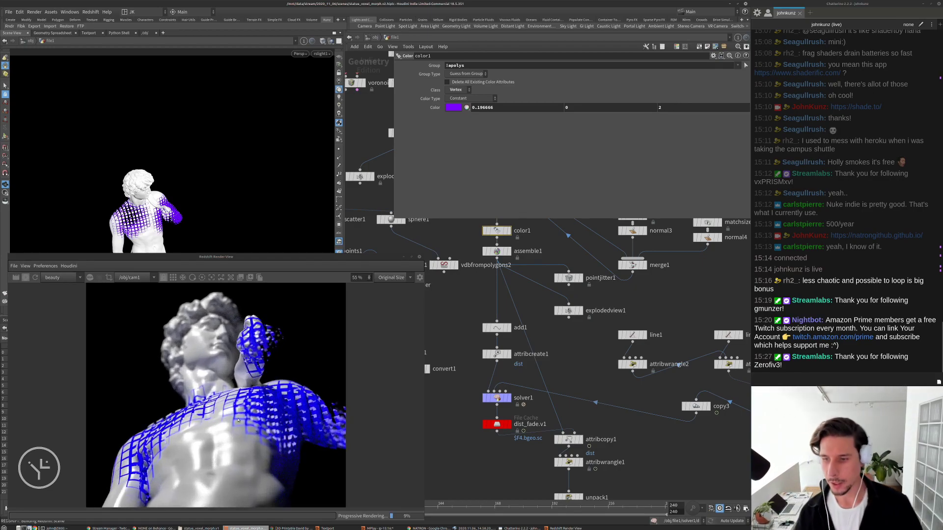
scroll(267, 410, "up", 6)
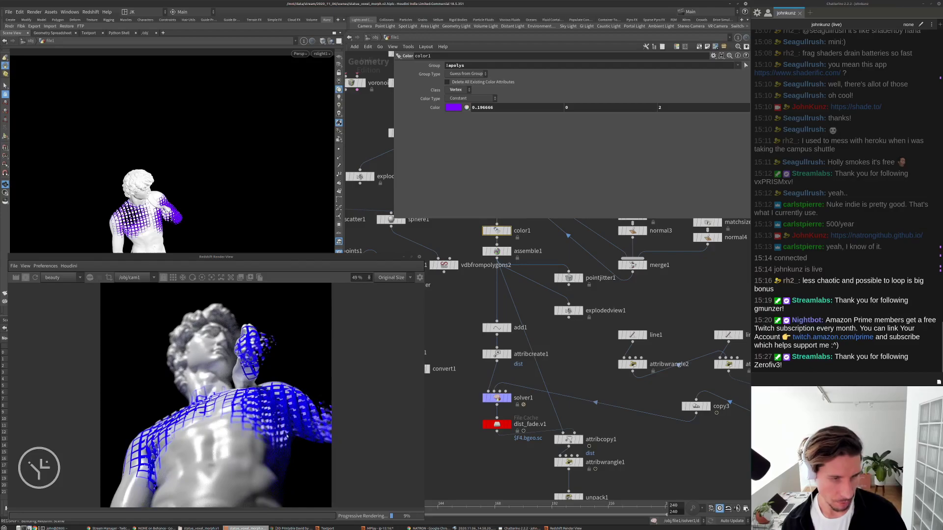
scroll(301, 420, "down", 8)
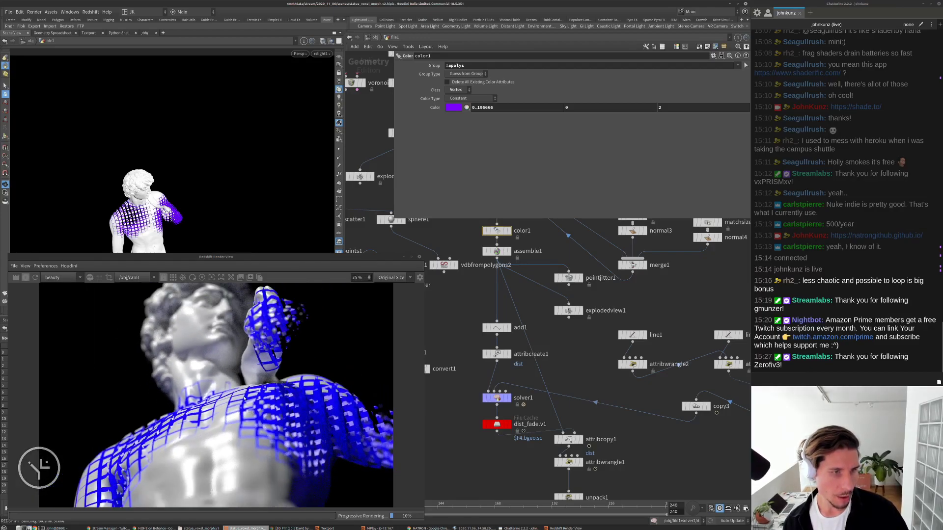
Stop the Redshift preview render and set cam1's focus distance to 2.1.
left_click(26, 278)
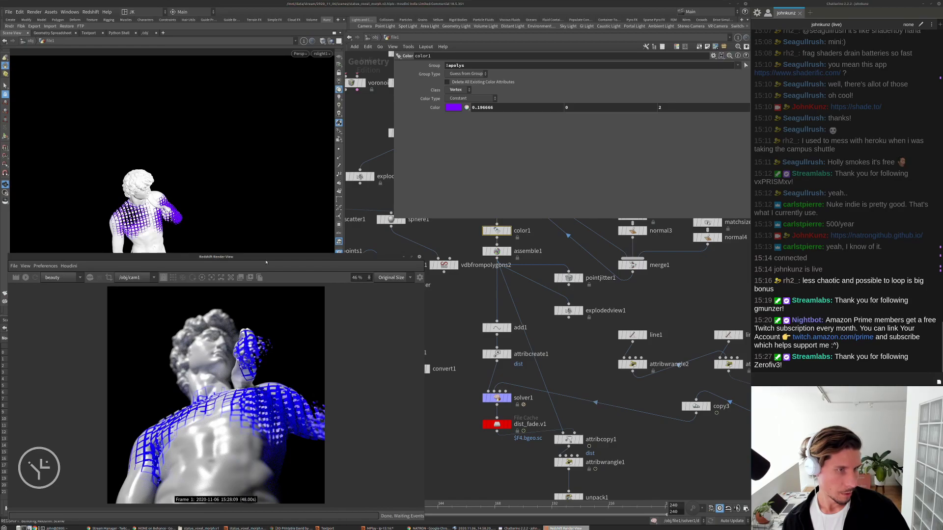
left_click(368, 38)
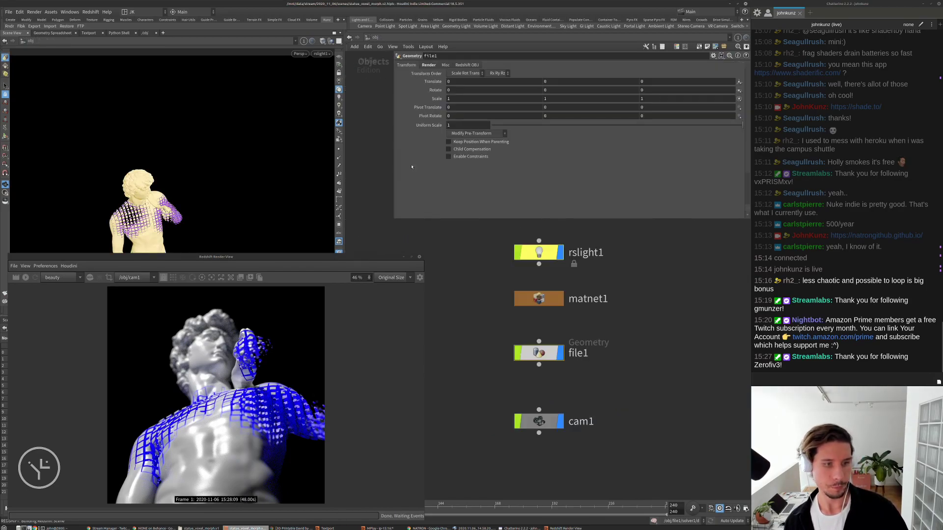
left_click(583, 398)
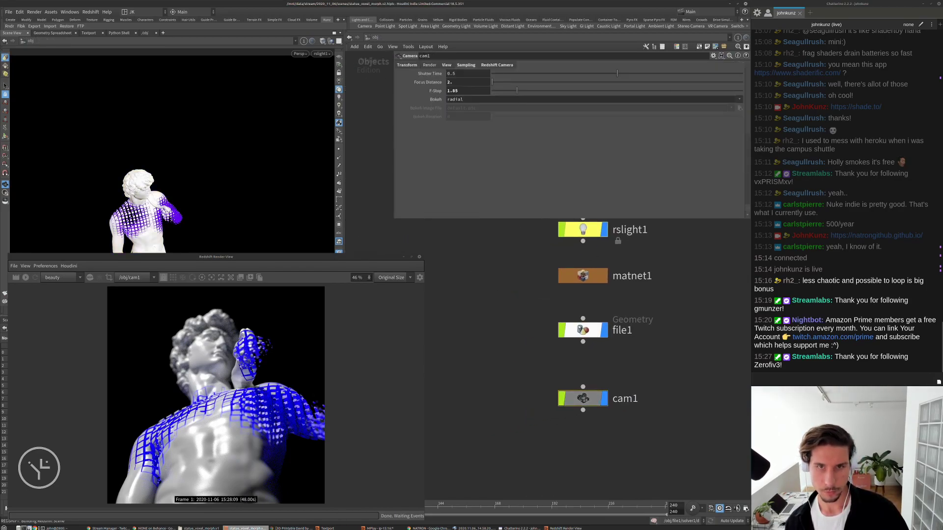
left_click(462, 82)
type("2.1")
key("Return")
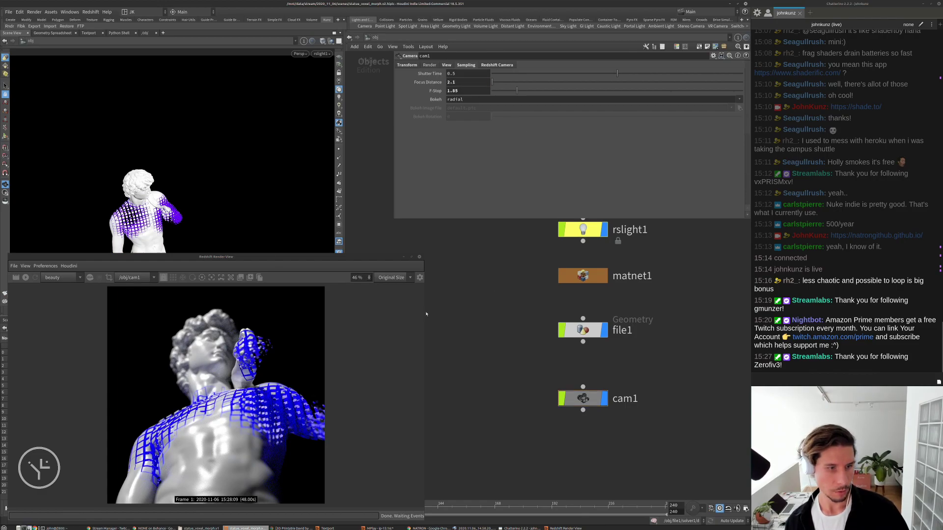
Switch the viewport to look through cam1 and move the Redshift render window clear of the timeline.
scroll(479, 327, "down", 2)
left_click(323, 54)
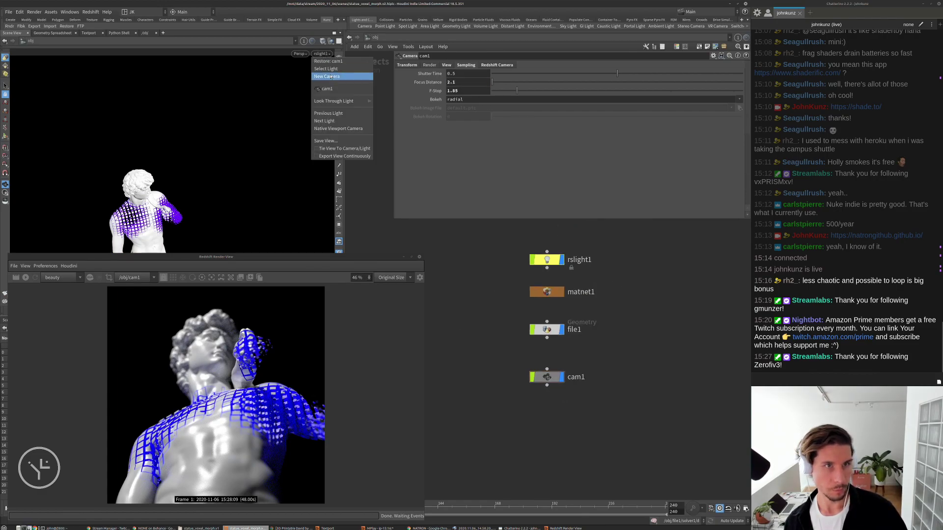
left_click(334, 90)
left_click_drag(308, 262, 310, 230)
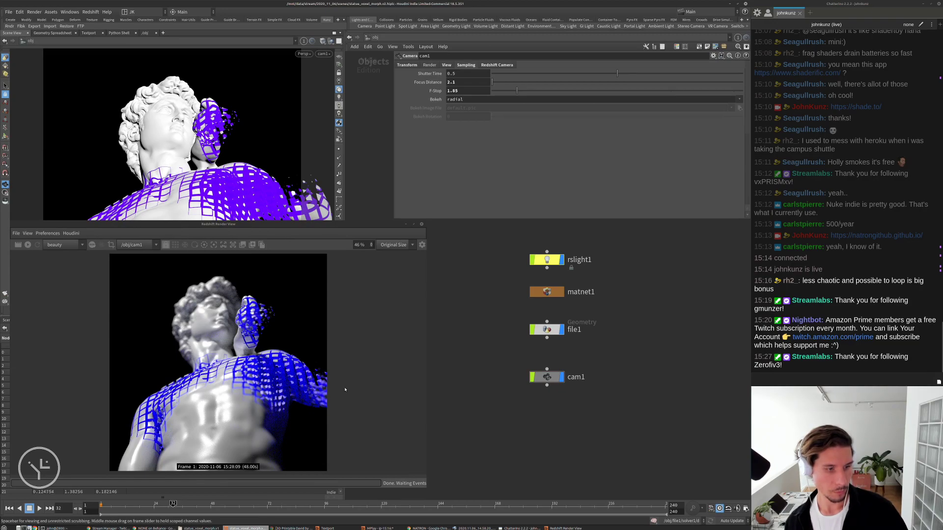
Inside file1, put the display flag on attribwrangle1 and keep the render flag on polysoup1.
middle_click_drag(445, 373, 508, 368)
double_click(610, 324)
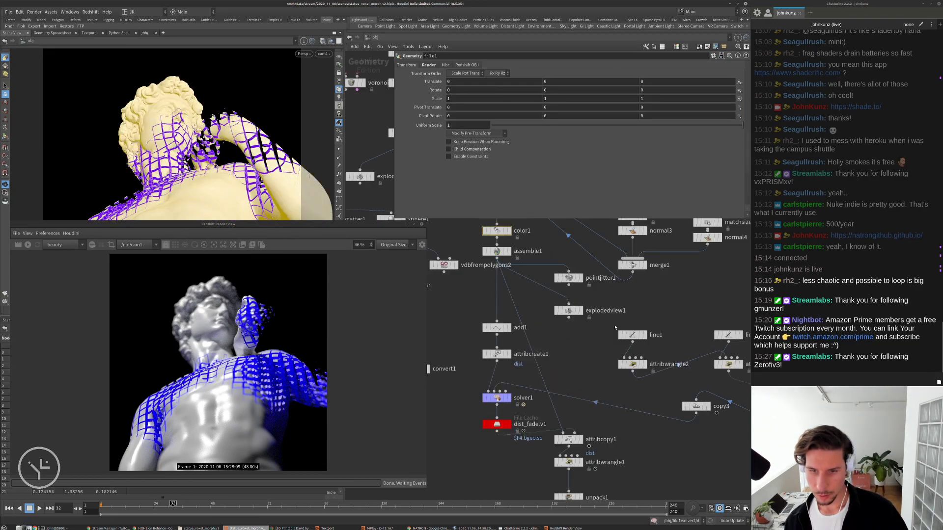
middle_click_drag(512, 457, 511, 339)
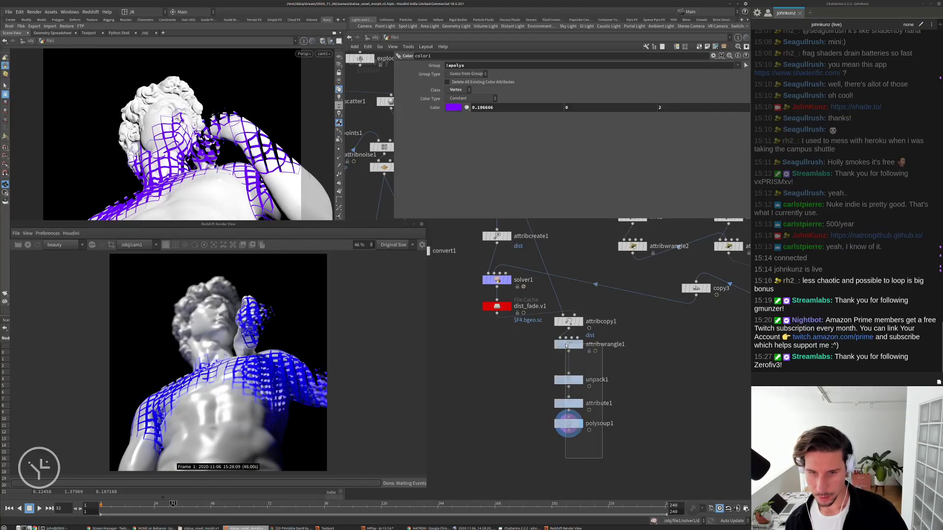
left_click_drag(612, 461, 568, 404)
left_click(528, 423)
middle_click_drag(527, 422, 535, 346)
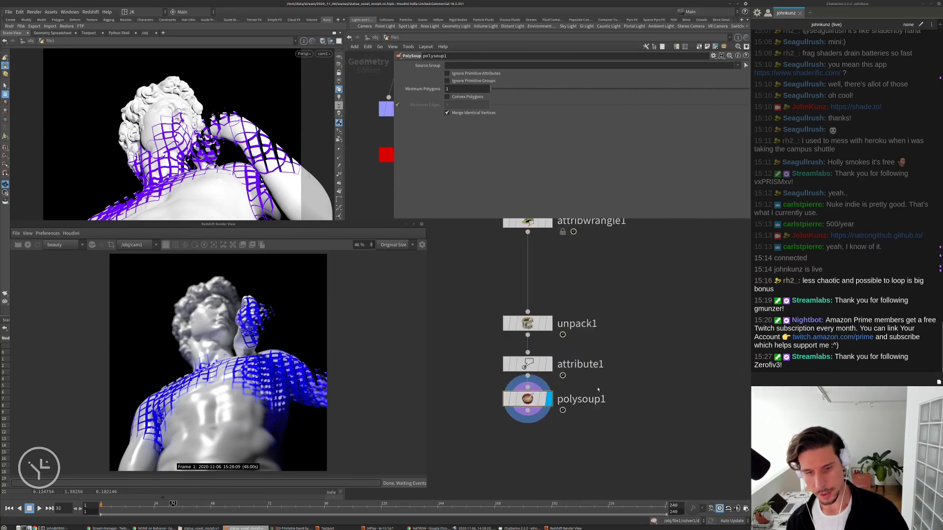
scroll(535, 345, "up", 3)
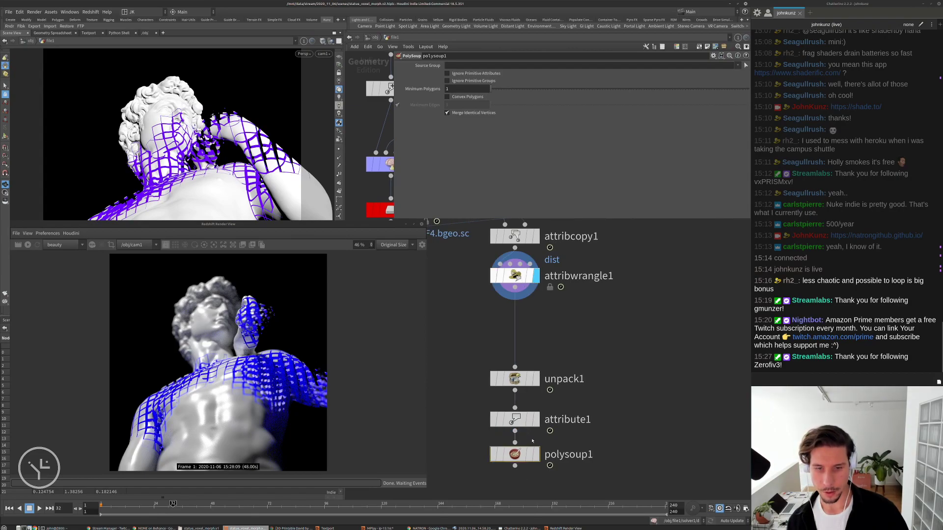
key("r")
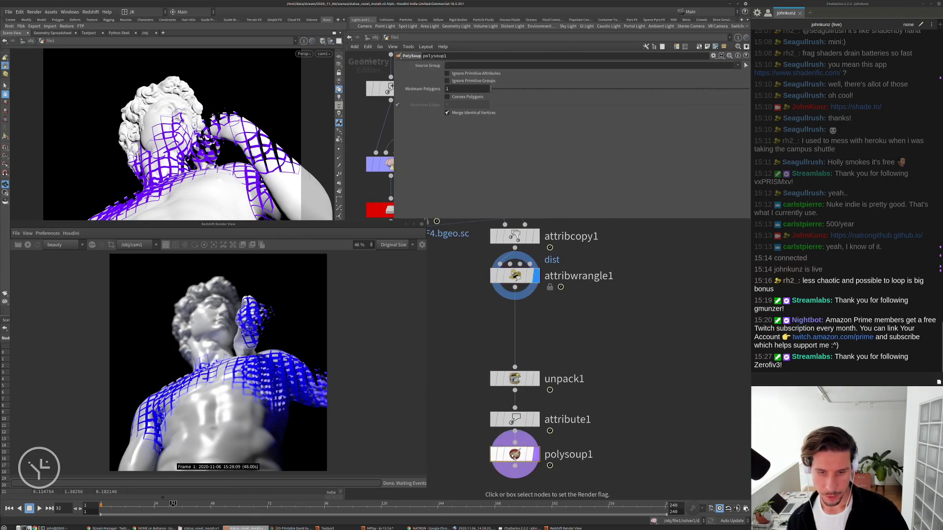
left_click(506, 458)
middle_click_drag(613, 373, 609, 411)
scroll(547, 404, "down", 1)
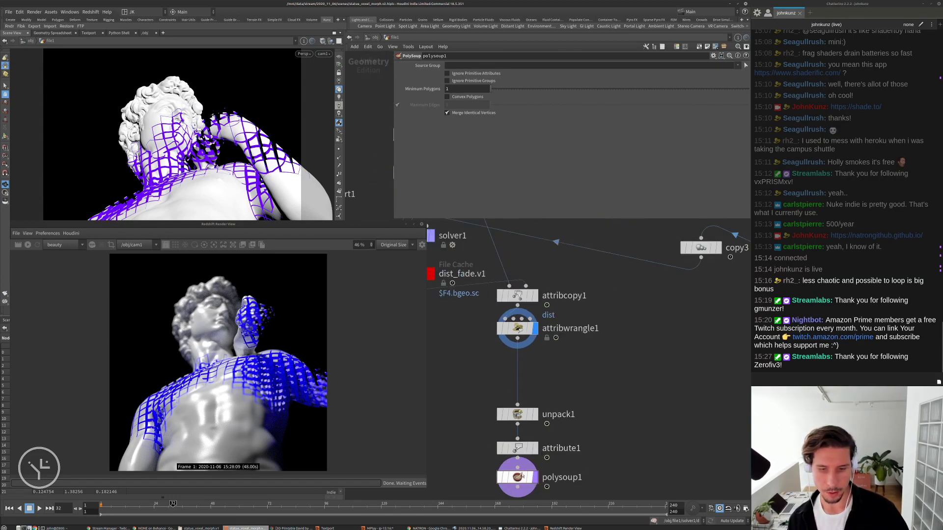
middle_click_drag(522, 477, 522, 448)
scroll(609, 427, "up", 1)
middle_click_drag(609, 428, 611, 454)
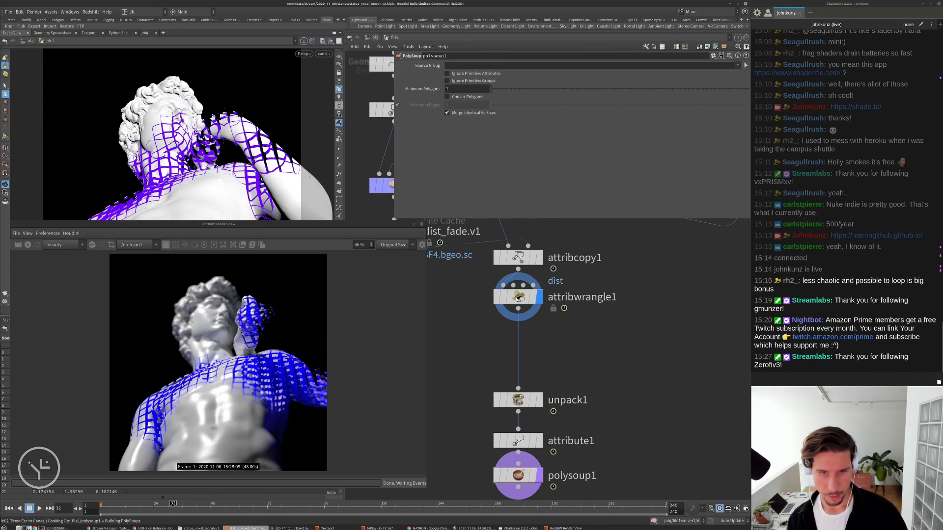
Replace the geometry spreadsheet view with the Textport and play the morph from the first frame with attribwrangle1 selected.
left_click(524, 300)
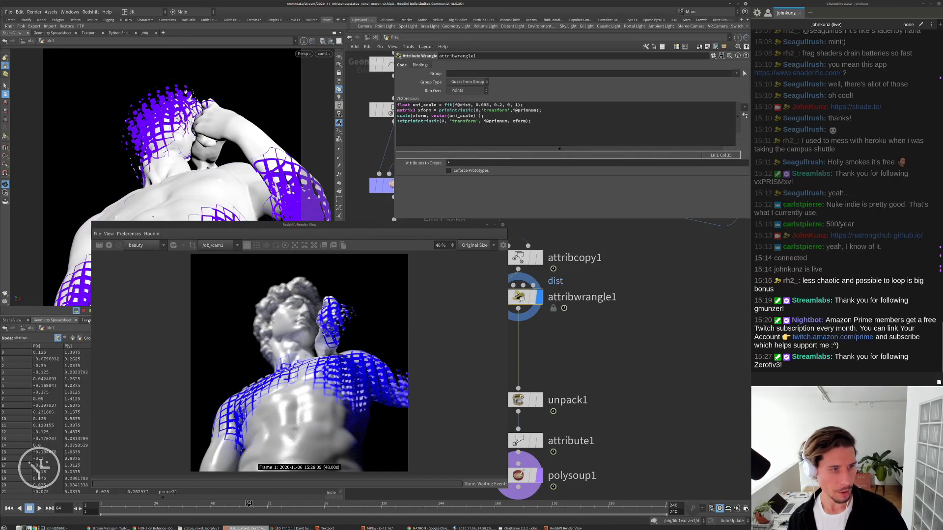
left_click(87, 321)
middle_click_drag(565, 386, 600, 373)
key("ctrl+Left")
key("Up")
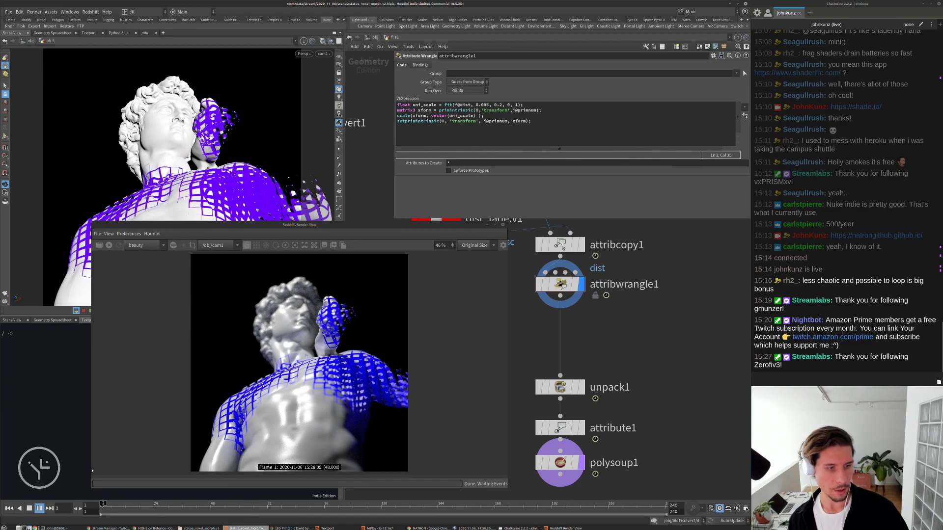
Scrub through the morph animation, park the timeline at frame 117, and return to the object level.
left_click(142, 505)
left_click_drag(142, 504, 230, 504)
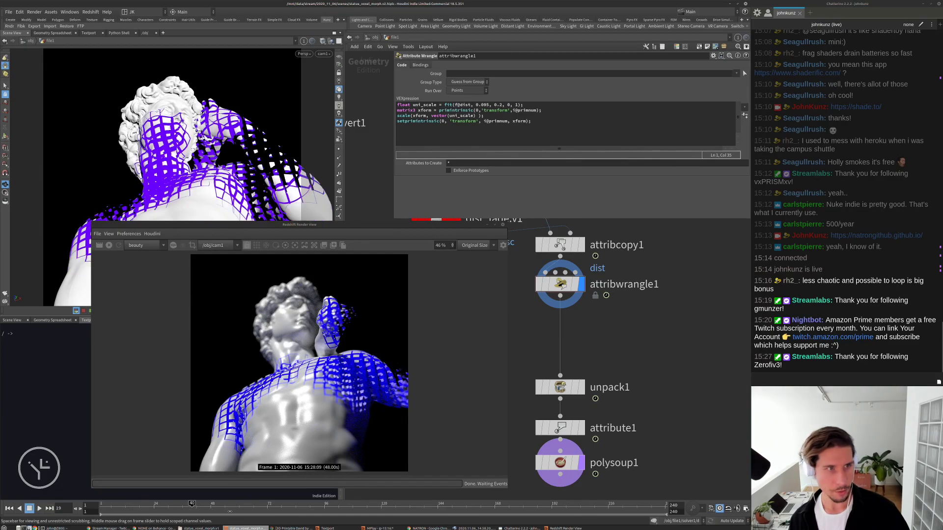
left_click_drag(368, 224, 298, 250)
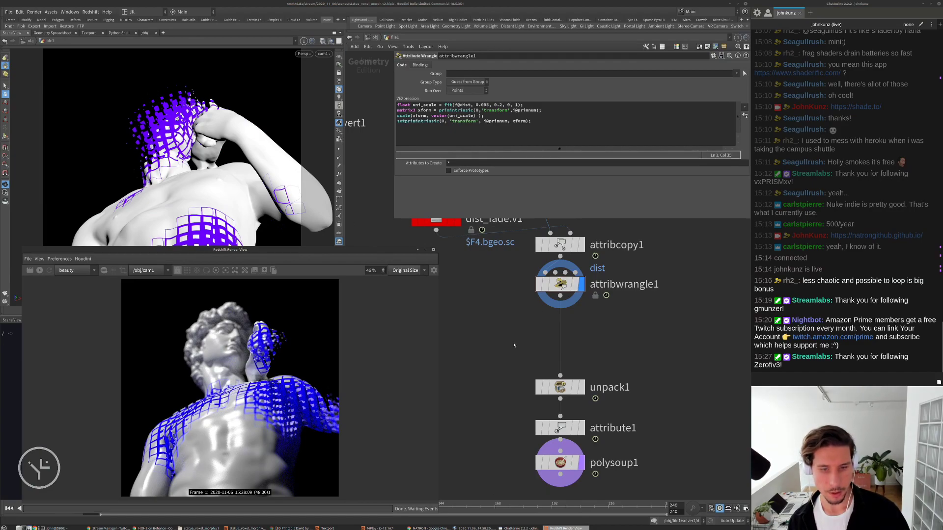
left_click(455, 509)
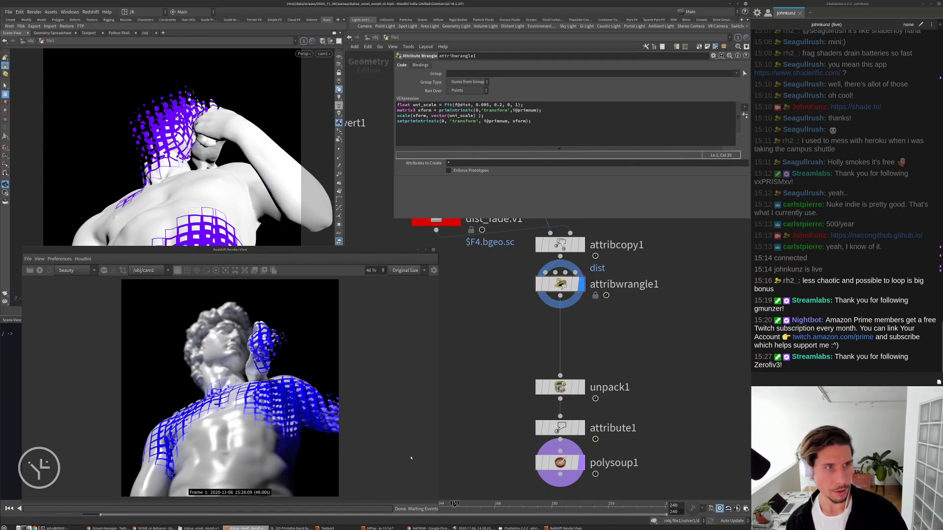
left_click_drag(348, 252, 334, 231)
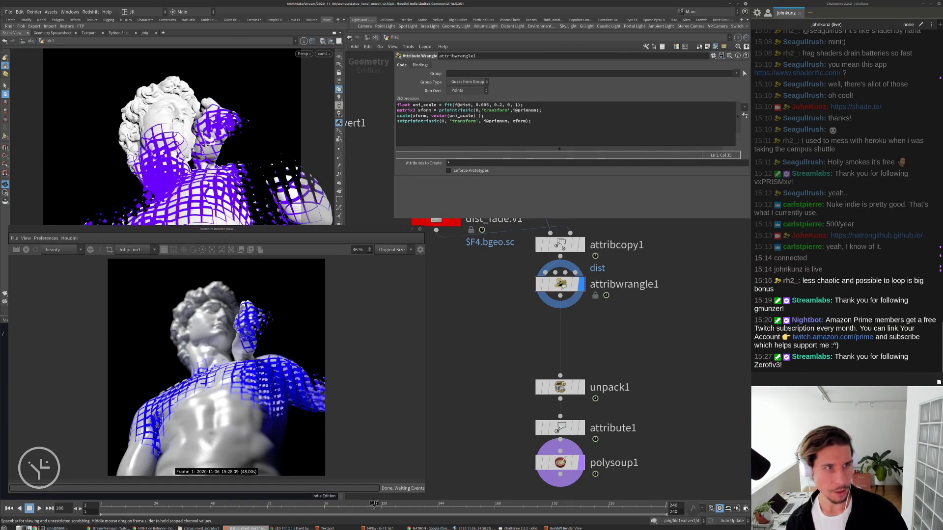
left_click(375, 506)
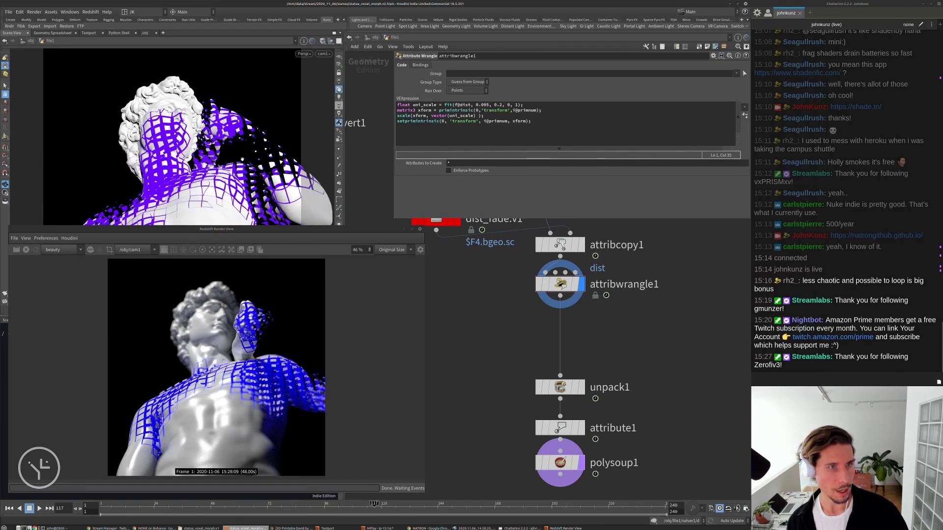
middle_click_drag(465, 345, 479, 310)
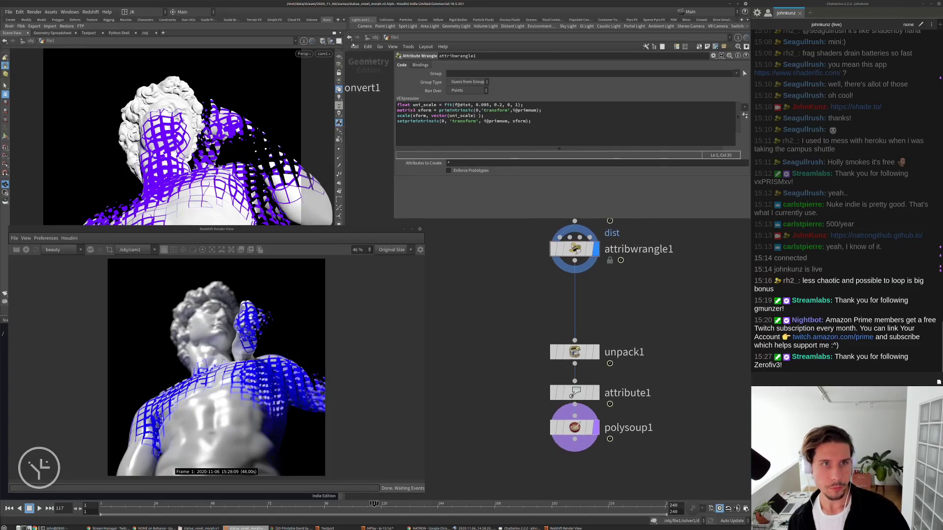
left_click(373, 37)
key("Tab")
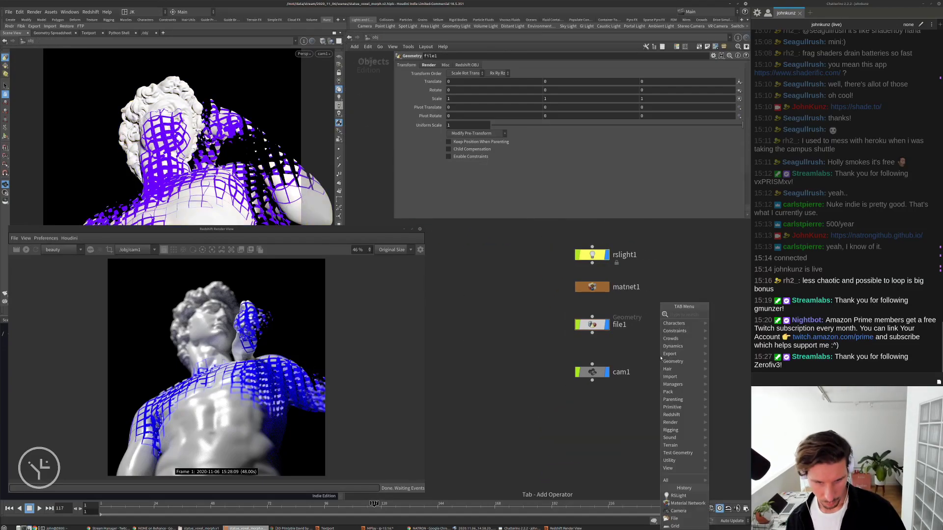
type("tu")
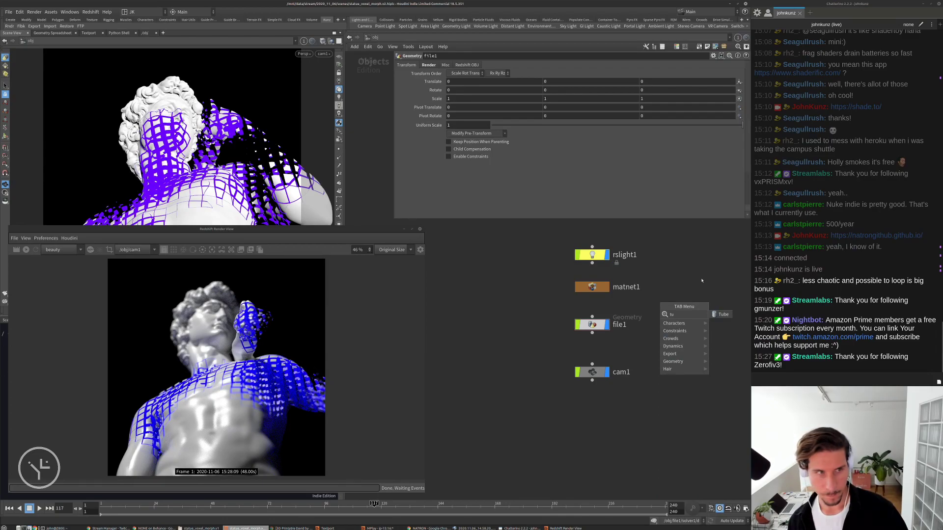
key("Escape")
Add a Circle geometry object below cam1 and open its network.
middle_click_drag(675, 338, 664, 330)
key("Tab")
type("c")
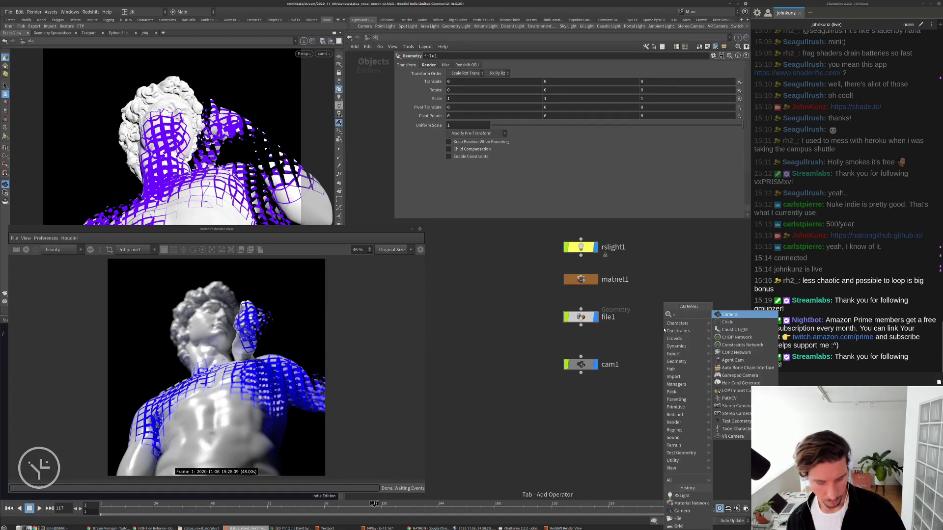
type("ir")
key("Return")
left_click(602, 412)
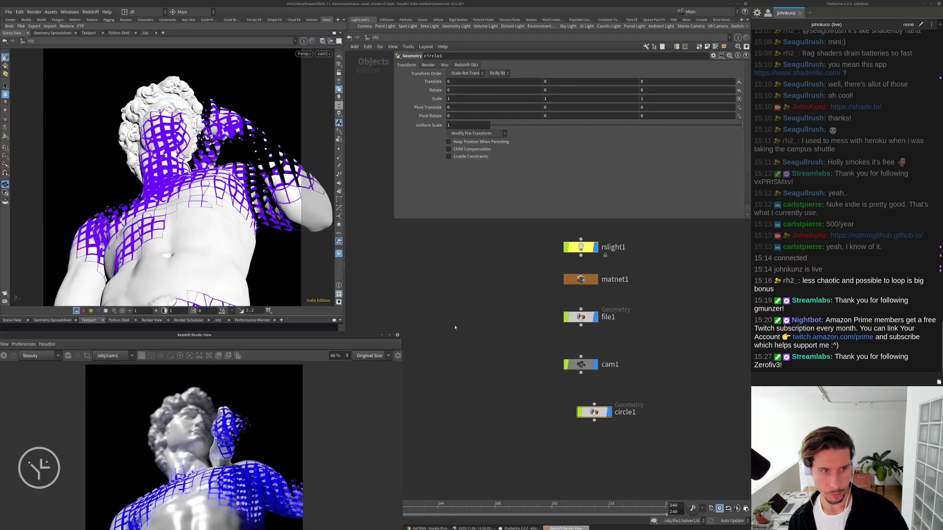
double_click(583, 415)
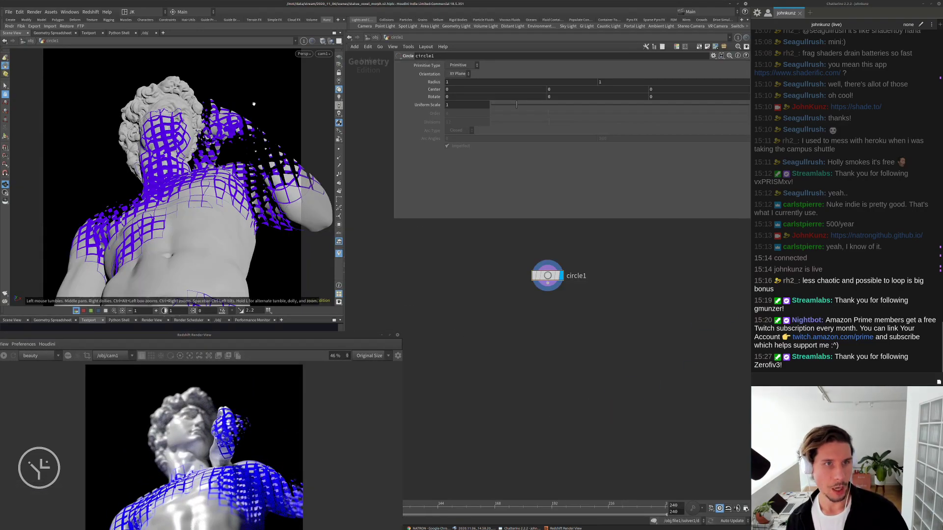
Orient circle1 in the ZX plane and change its primitive type to Polygon.
key("h")
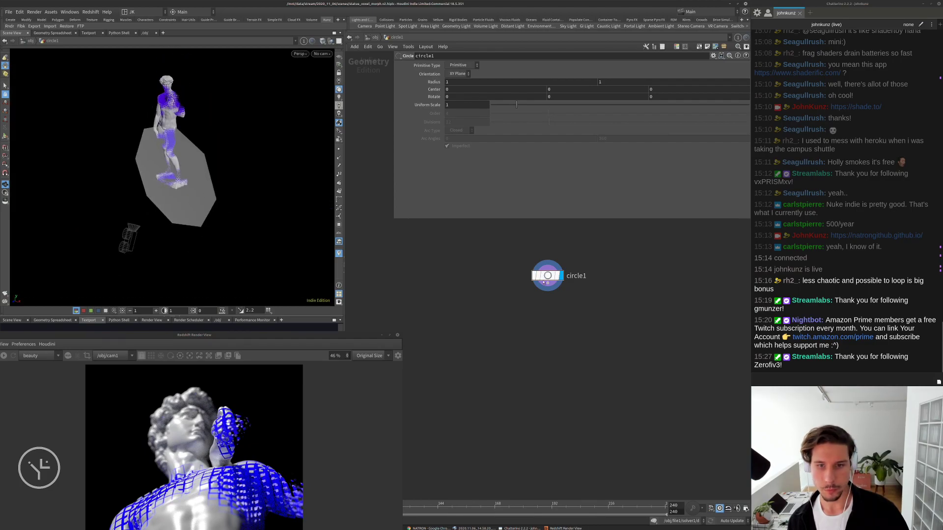
left_click(462, 74)
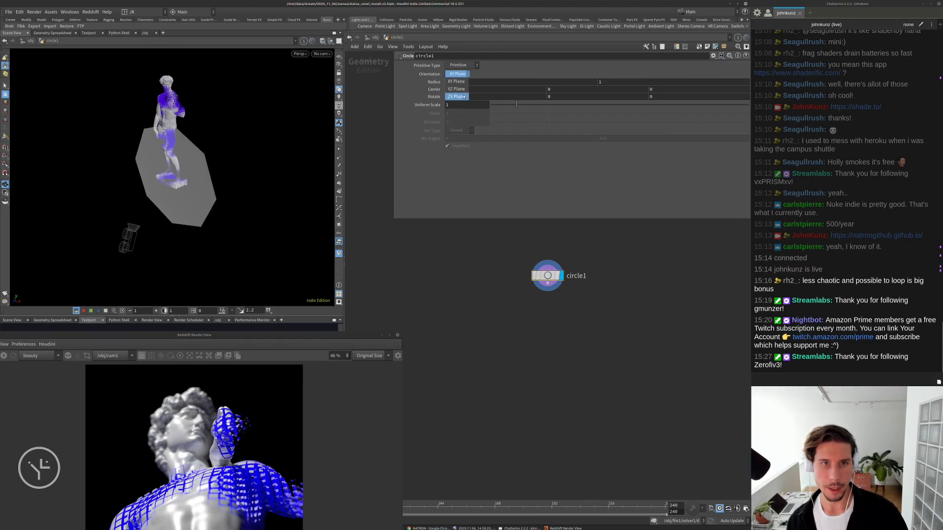
left_click(456, 97)
left_click(462, 65)
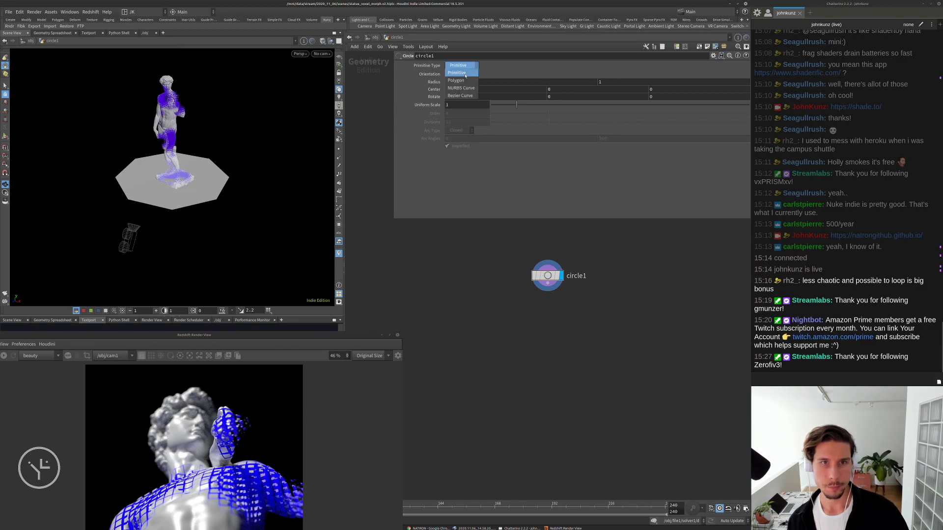
left_click(459, 73)
Make circle1 an open arc with an end angle of 215.
middle_click_drag(630, 137, 627, 137)
left_click(456, 131)
left_click(457, 141)
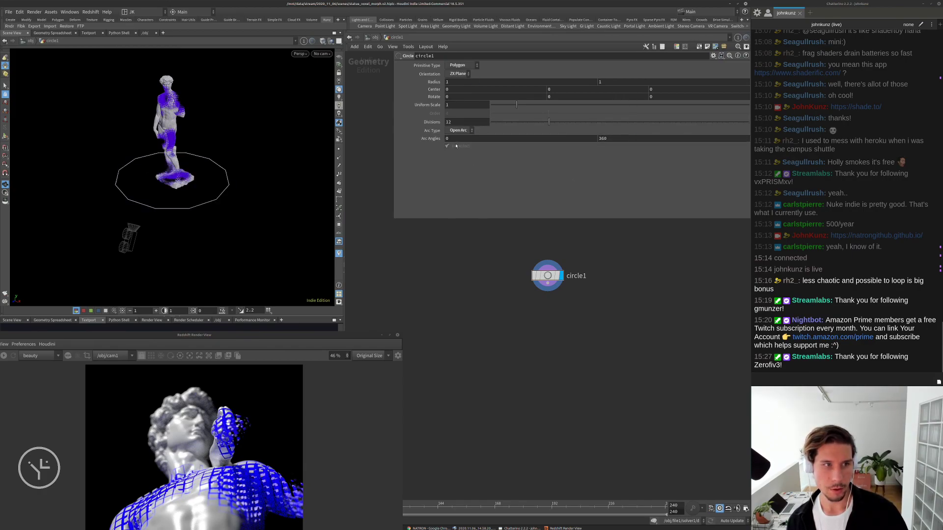
middle_click_drag(640, 126, 173, 147)
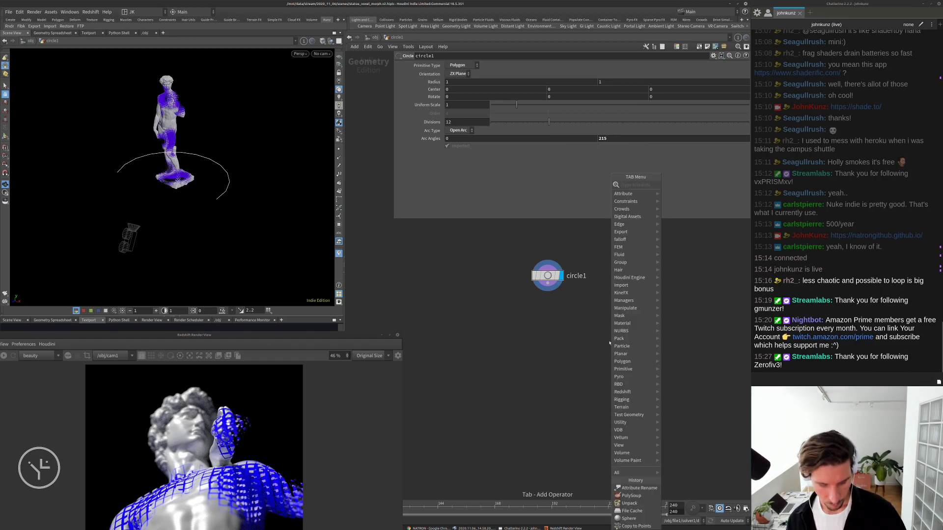
Add a PolyExtrude node below circle1, connected to it and displayed.
type("poly")
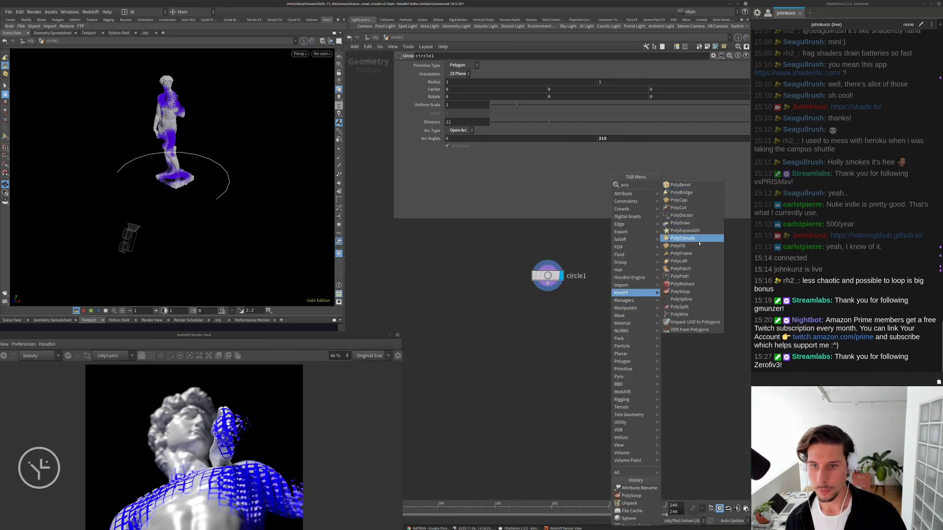
left_click(683, 239)
left_click(563, 342)
left_click(561, 340)
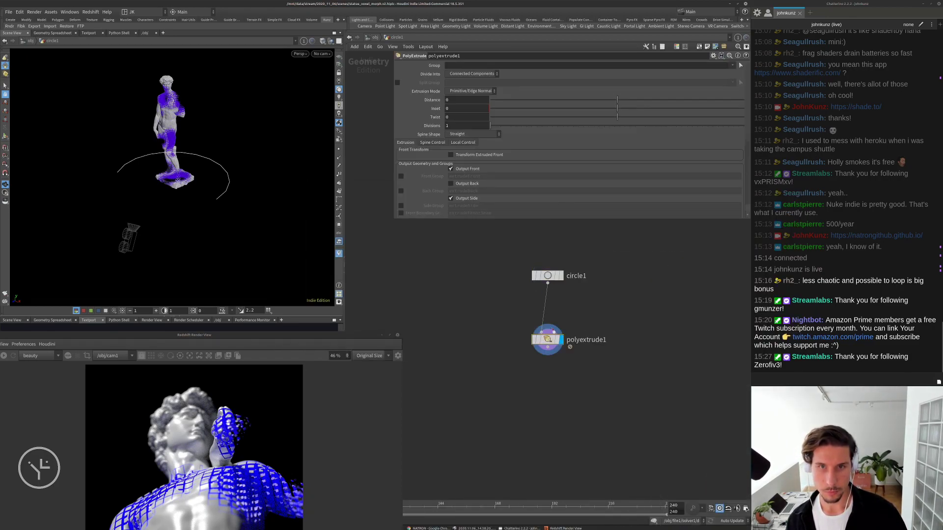
Enable the extruded front transform in Global space and set its Y translation to 2.4 to form a curved wall.
left_click_drag(617, 99, 670, 99)
key("ctrl+z")
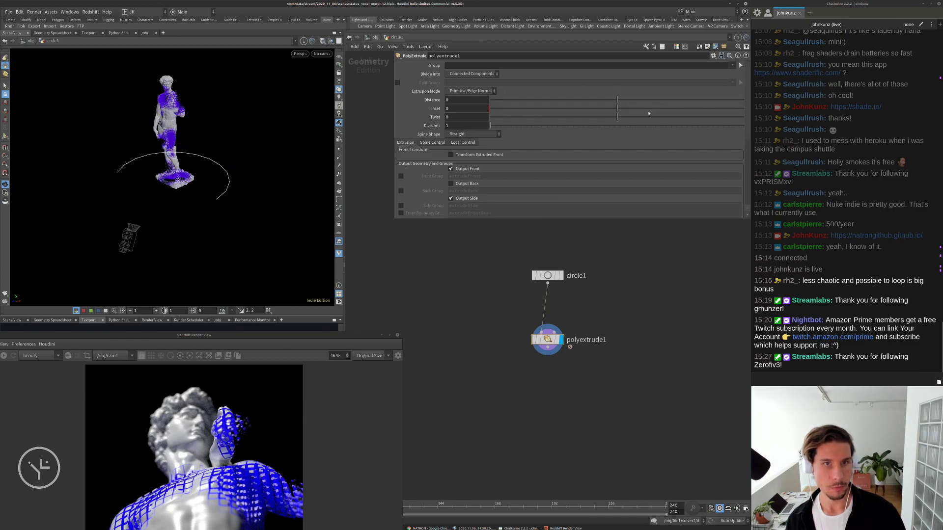
left_click(461, 155)
middle_click_drag(674, 180, 700, 179)
key("ctrl+z")
left_click(465, 163)
left_click(458, 178)
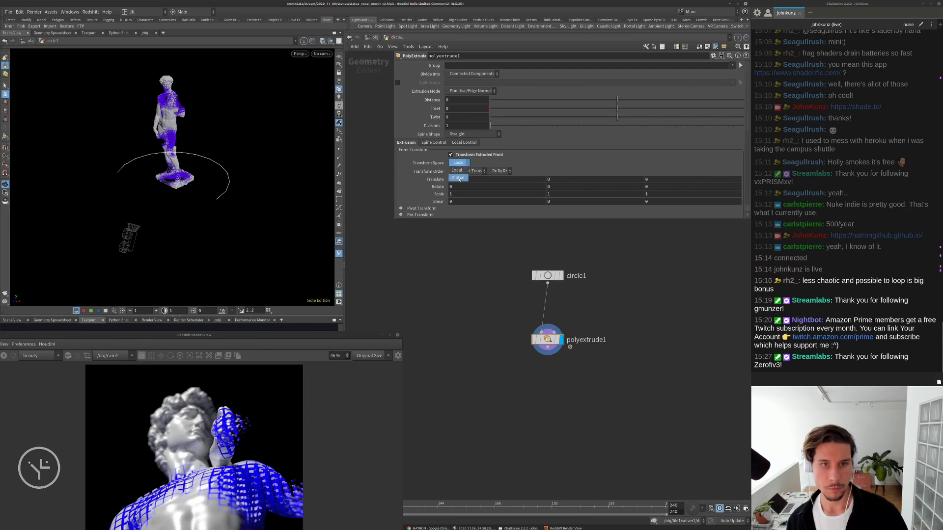
middle_click_drag(566, 180, 658, 168)
Set the divisions of circle1 to 56 for a smoother backdrop curve.
middle_click_drag(530, 283, 517, 302)
key("Up")
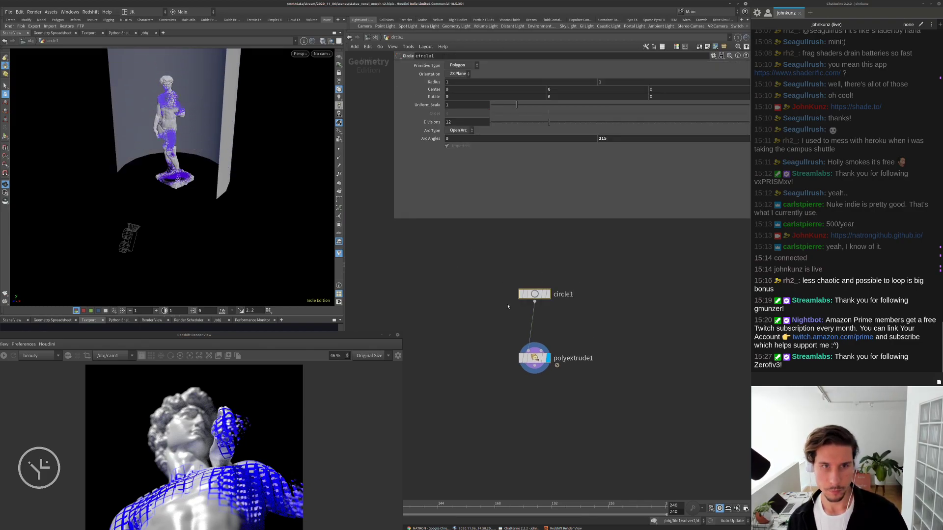
left_click(466, 123)
key("Return")
Add a Reverse node after polyextrude1 and set the display flag on it.
key("Tab")
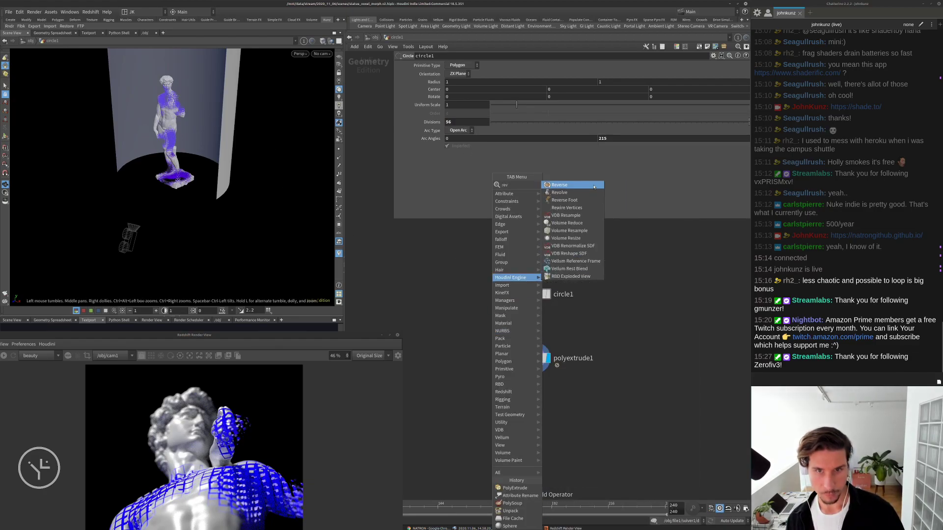
key("Escape")
left_click(541, 379)
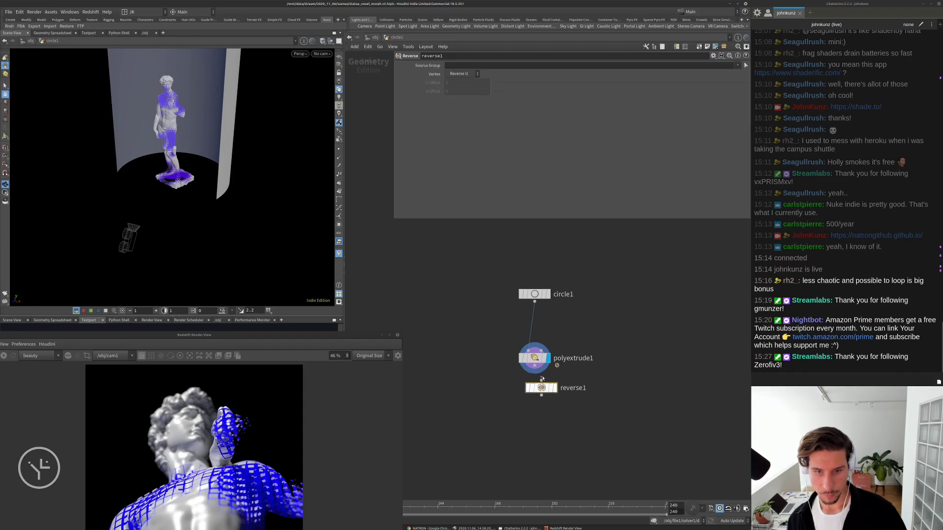
left_click(553, 388)
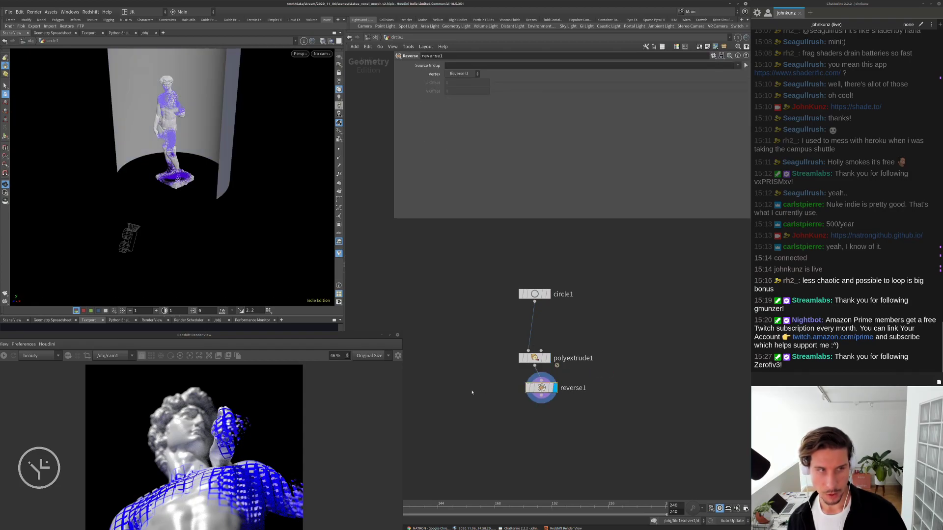
Return to the cam1 view and raise the Y translation of polyextrude1 to 4.3 so the backdrop fills the frame.
left_click_drag(140, 156, 145, 133)
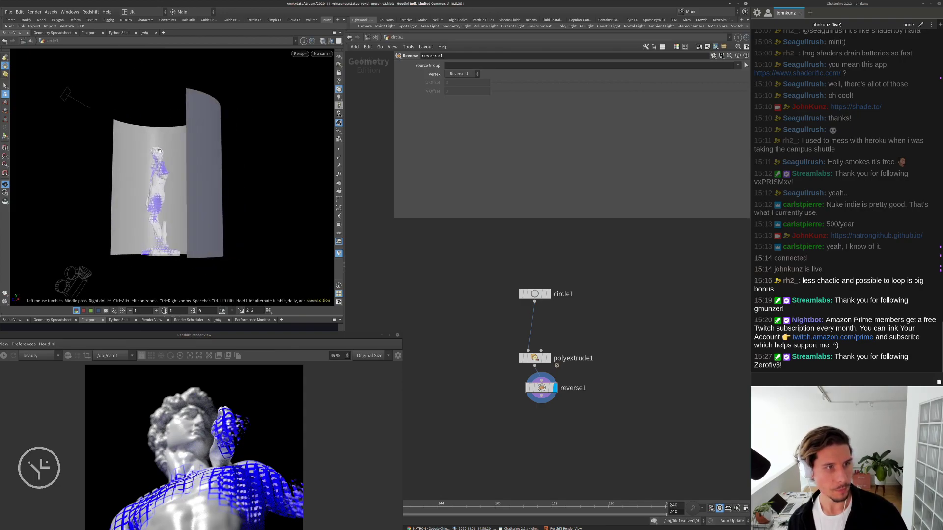
key("backslash")
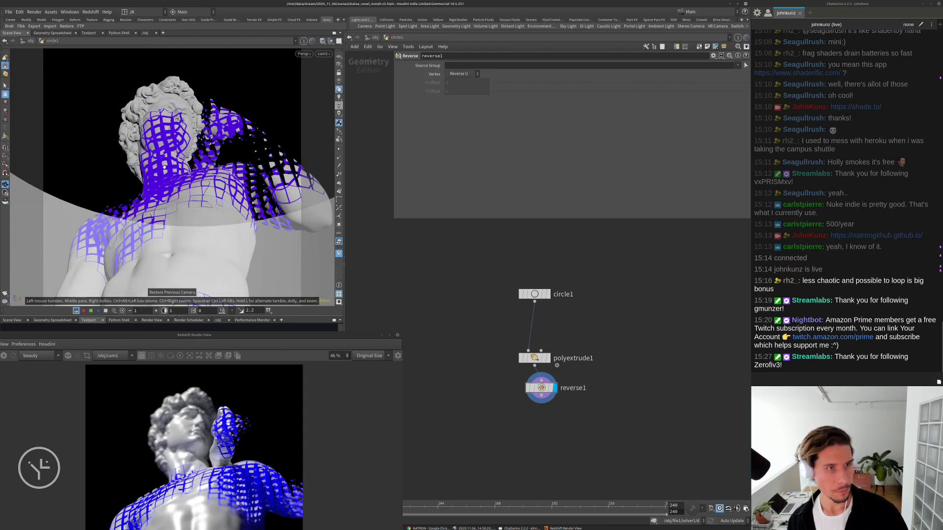
left_click(534, 293)
left_click(534, 357)
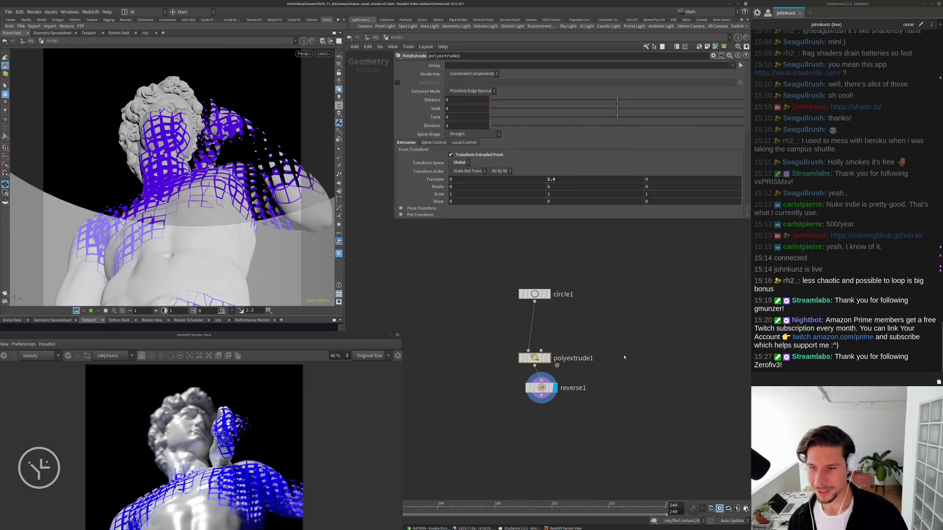
middle_click_drag(555, 179, 607, 180)
Restart the Redshift render from cam1 and inspect the statue against the curved backdrop.
left_click(14, 357)
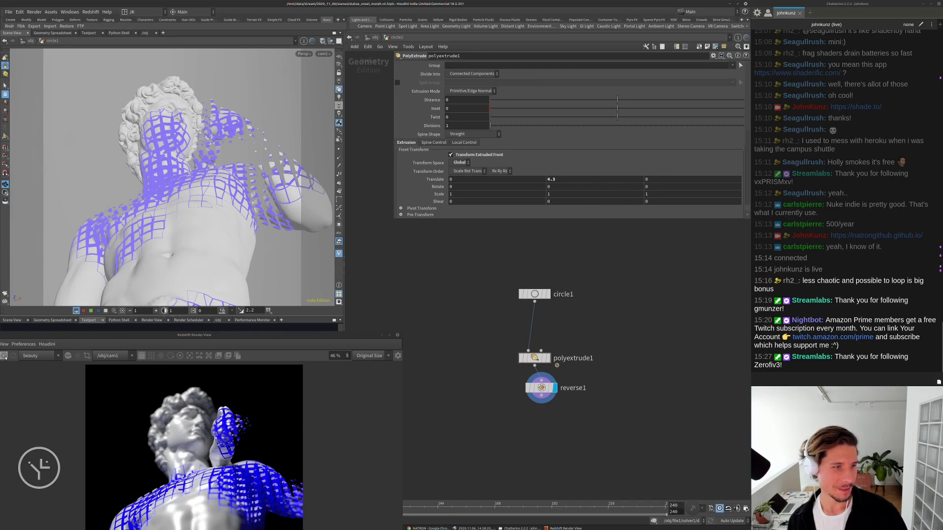
left_click_drag(104, 338, 133, 240)
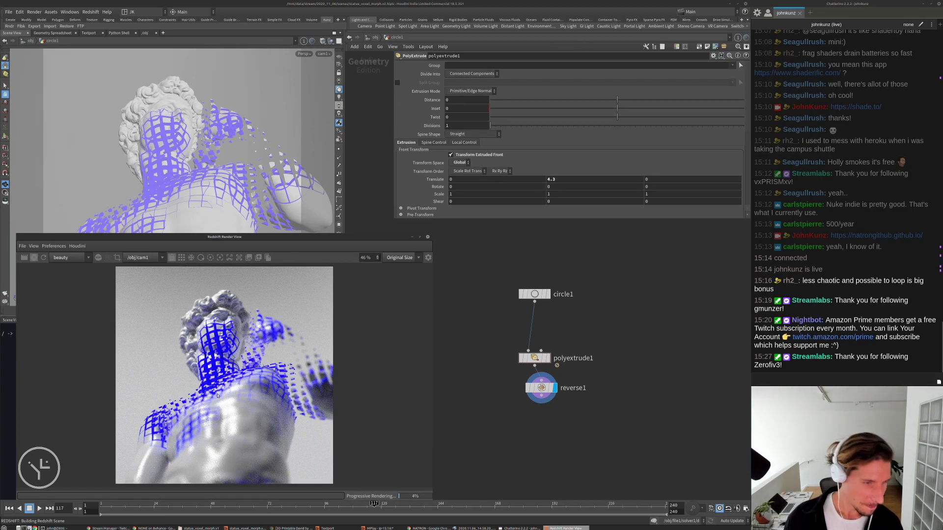
scroll(206, 351, "up", 2)
scroll(207, 331, "down", 3)
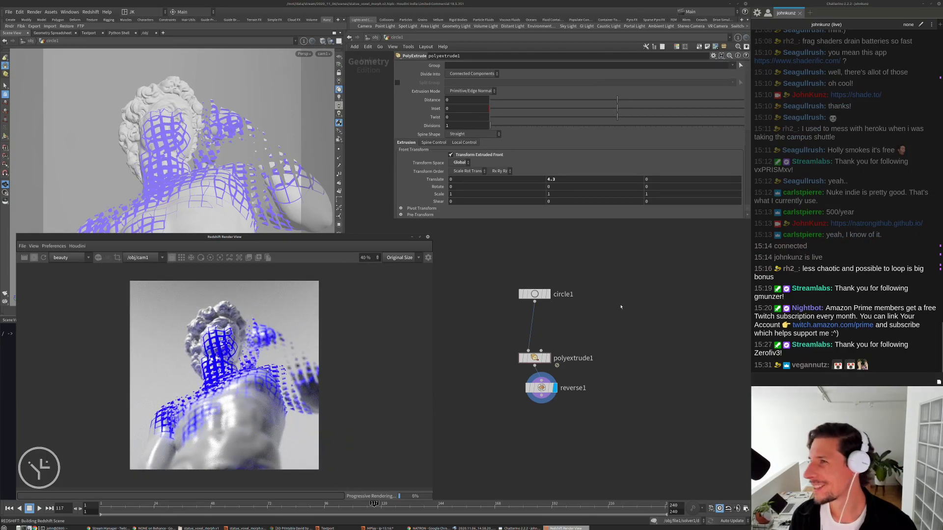
scroll(224, 387, "up", 1)
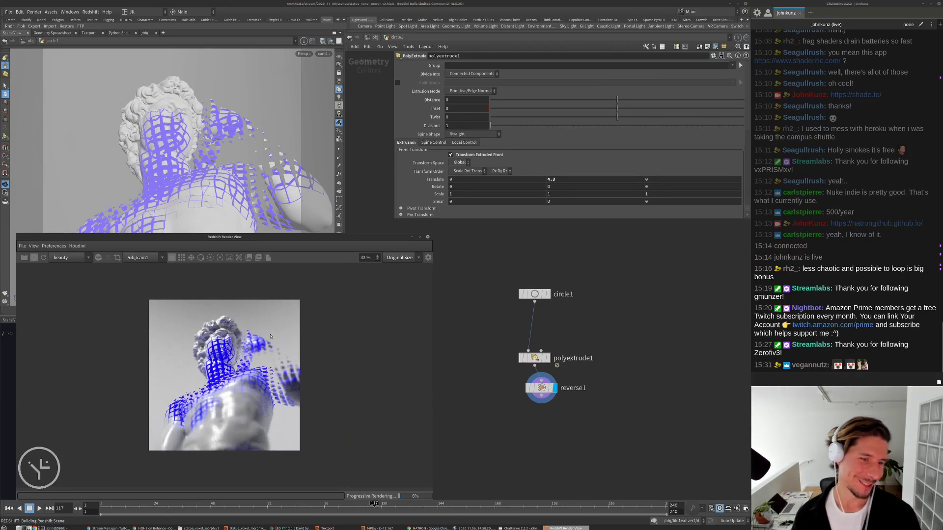
scroll(224, 387, "up", 2)
scroll(136, 437, "up", 7)
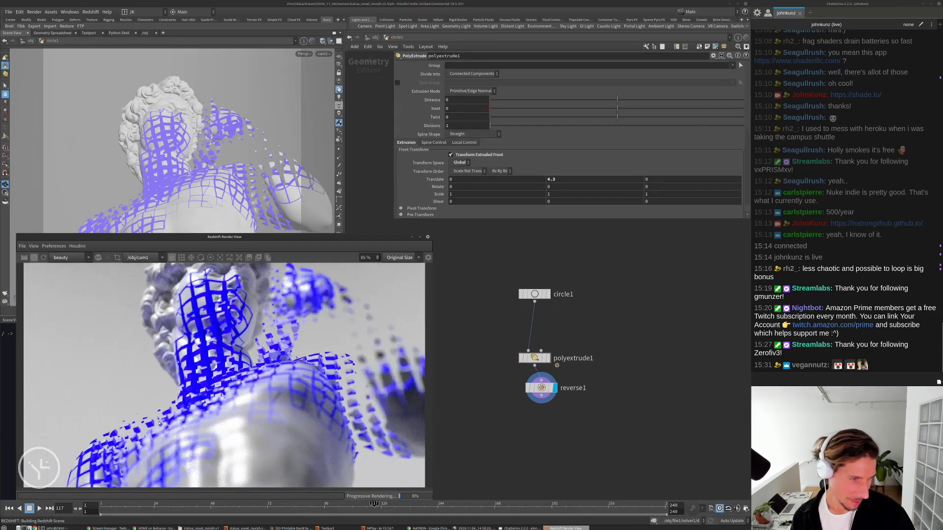
scroll(136, 437, "down", 2)
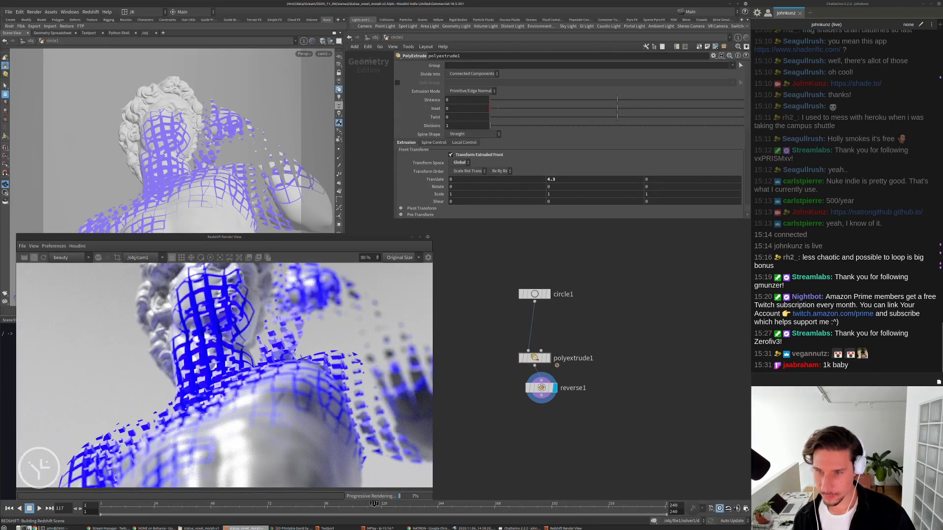
Return to the object level and open the Redshift material network inside matnet1.
left_click(375, 37)
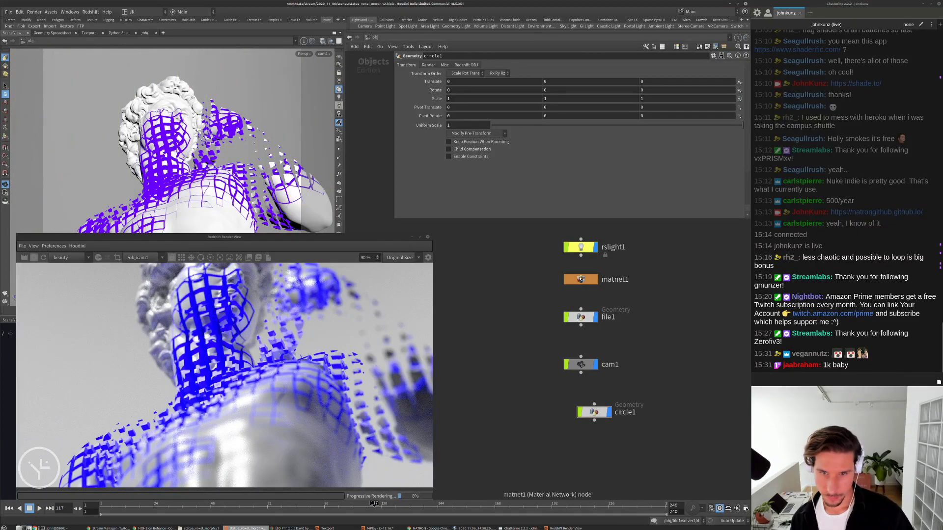
double_click(582, 281)
double_click(511, 300)
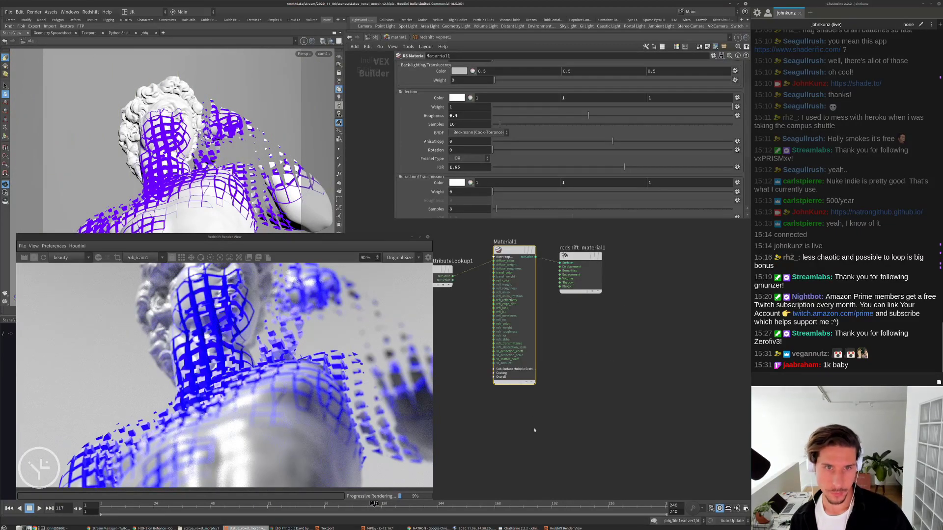
Set the reflection roughness of Material1 to 0.25 and check the render.
scroll(186, 348, "down", 1)
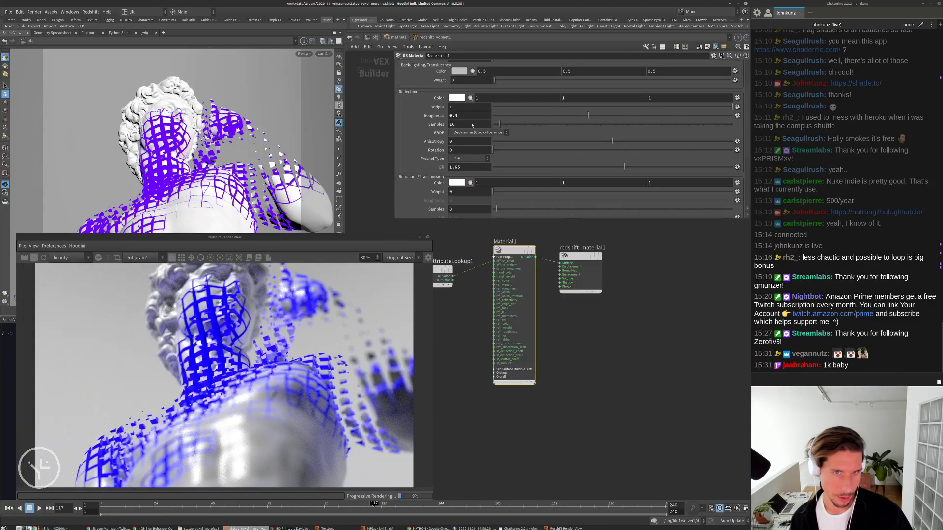
type("25")
key("Return")
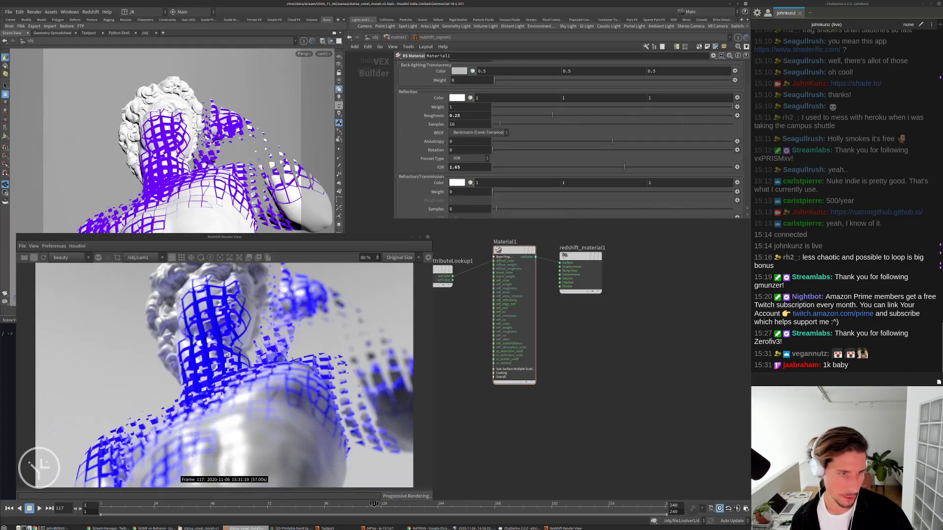
scroll(226, 415, "down", 2)
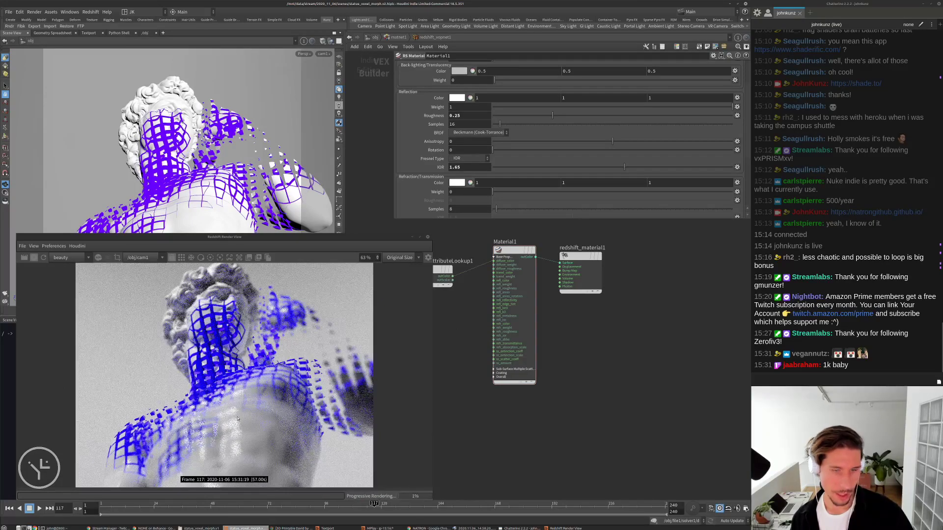
Set the reflection roughness of Material1 to 0.55 and check the updated render.
left_click_drag(454, 119, 454, 118)
type("55")
key("Return")
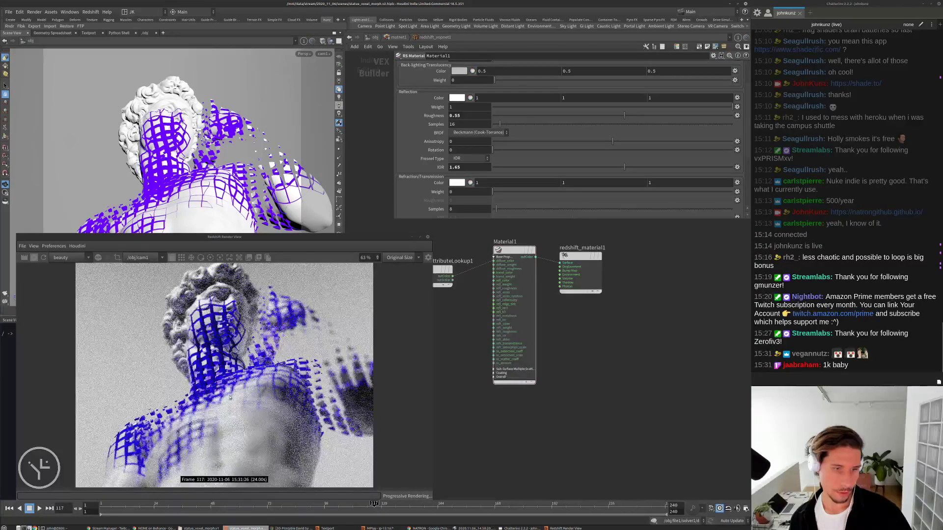
scroll(261, 382, "down", 1)
scroll(261, 383, "up", 1)
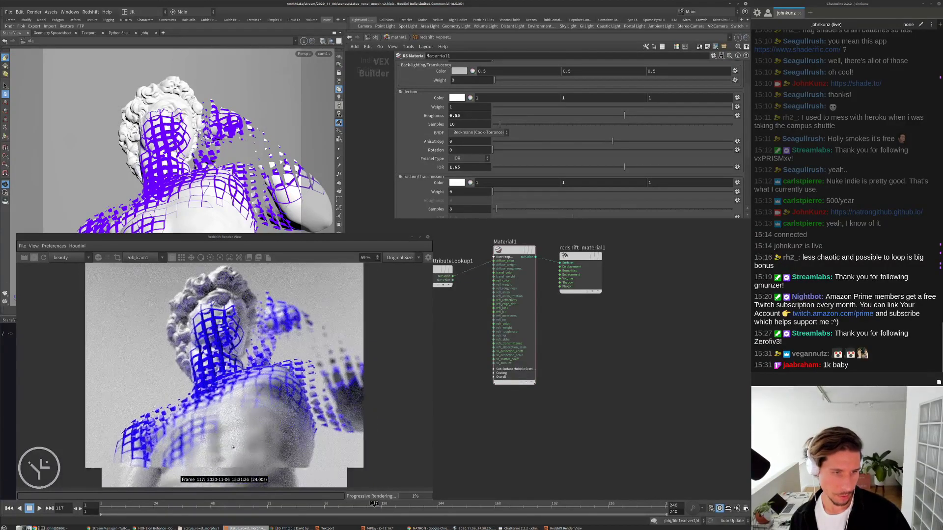
Set the reflection IOR of Material1 to 1.85 and inspect the statue's shading in the render.
double_click(456, 168)
type("1.85")
key("Return")
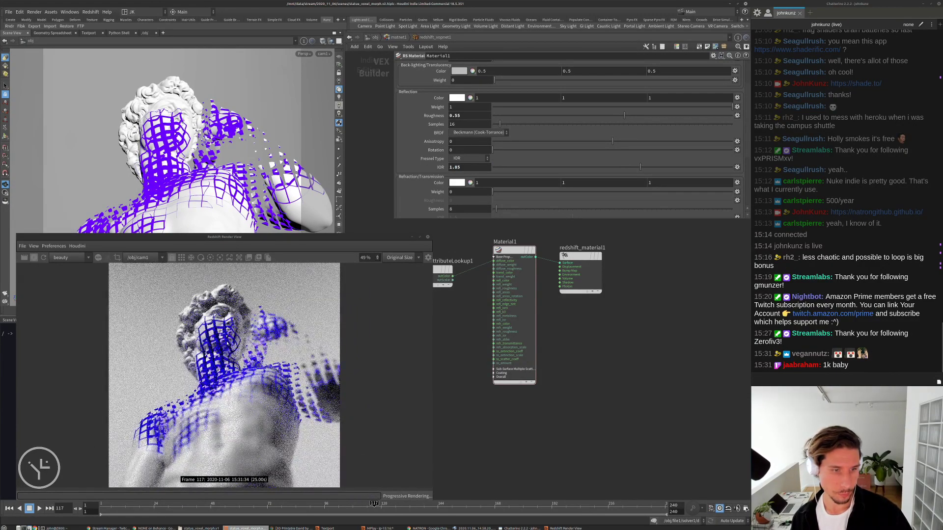
scroll(224, 375, "down", 1)
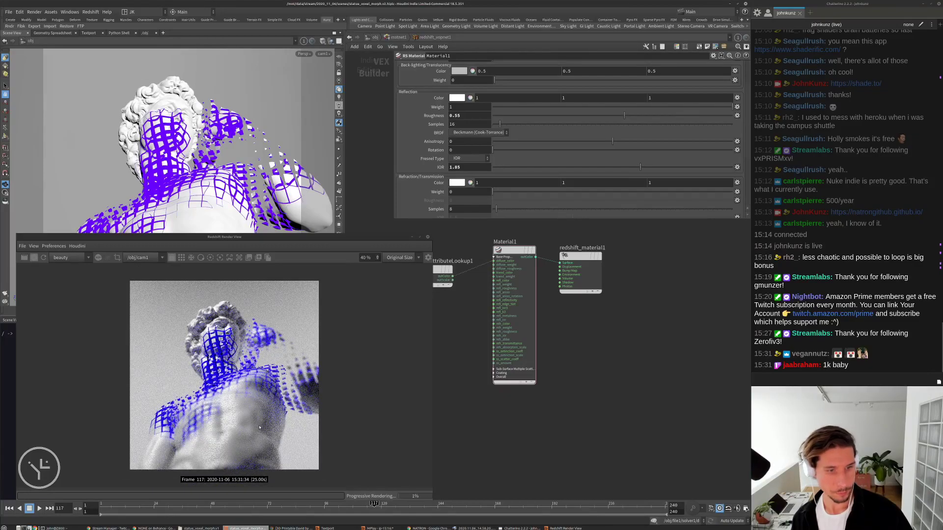
scroll(214, 419, "up", 3)
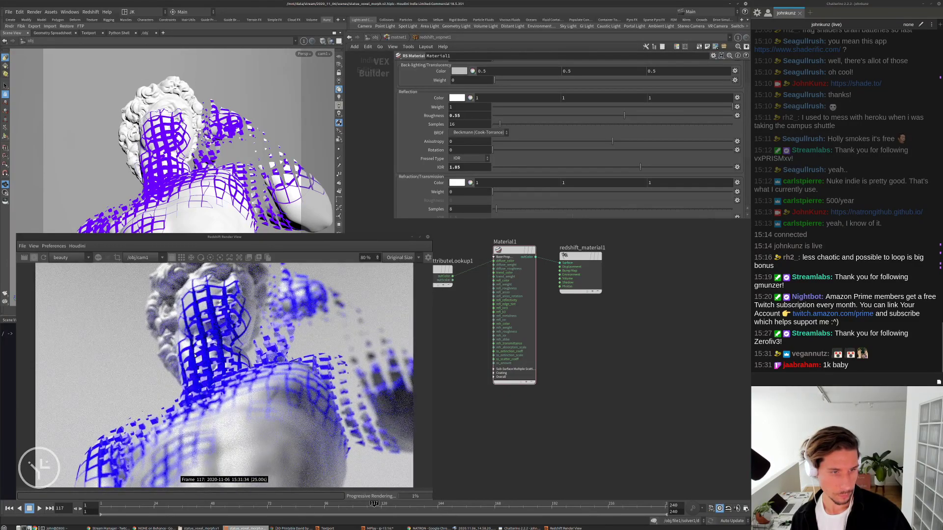
scroll(197, 352, "down", 1)
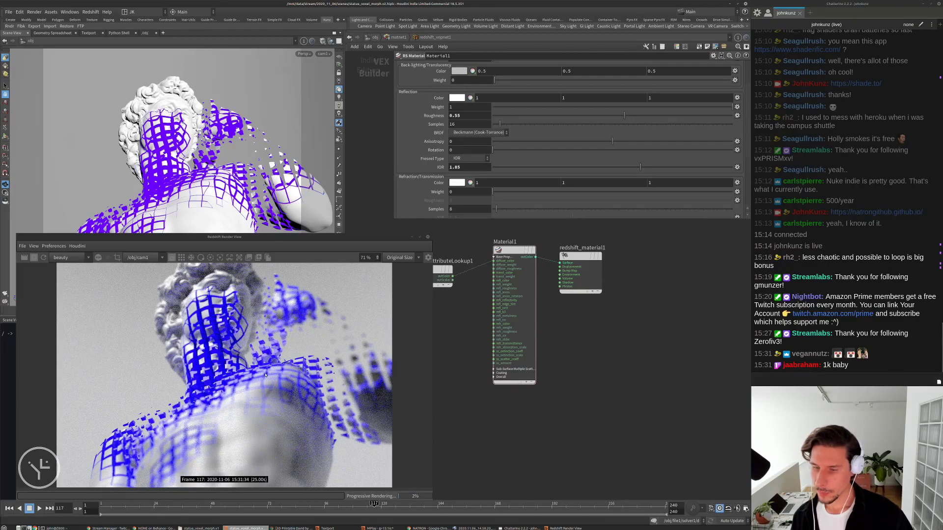
scroll(207, 319, "down", 2)
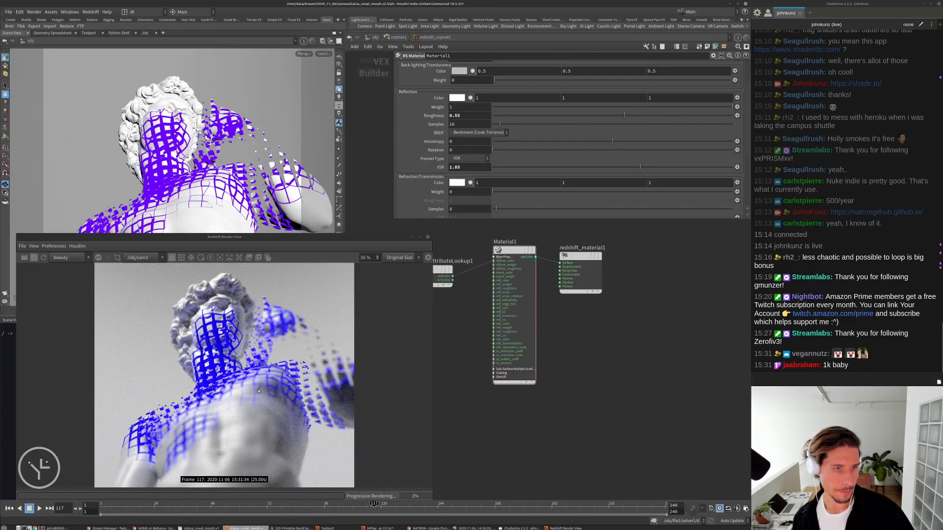
scroll(214, 380, "down", 2)
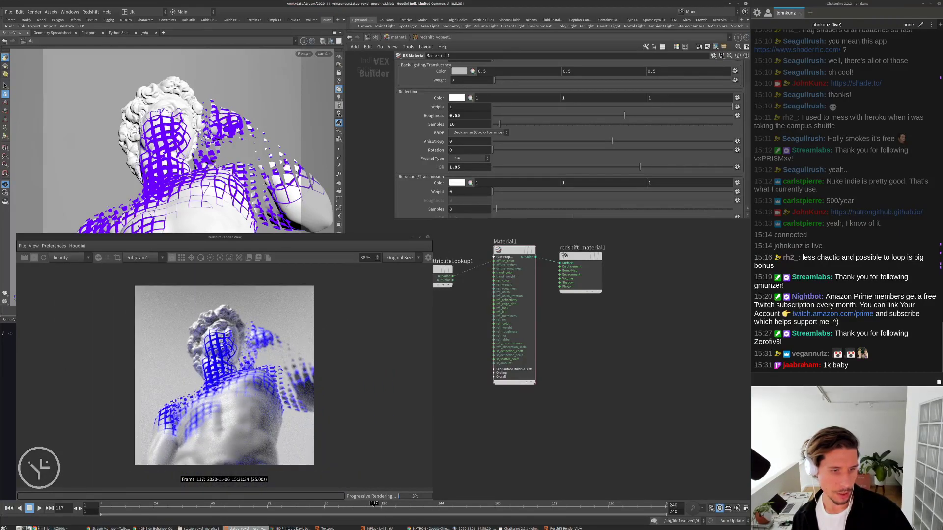
Return to the object level, select cam1 and set its focal length to 75 mm after trying 54 mm.
left_click(396, 38)
key("u")
left_click_drag(594, 410, 581, 402)
left_click(581, 364)
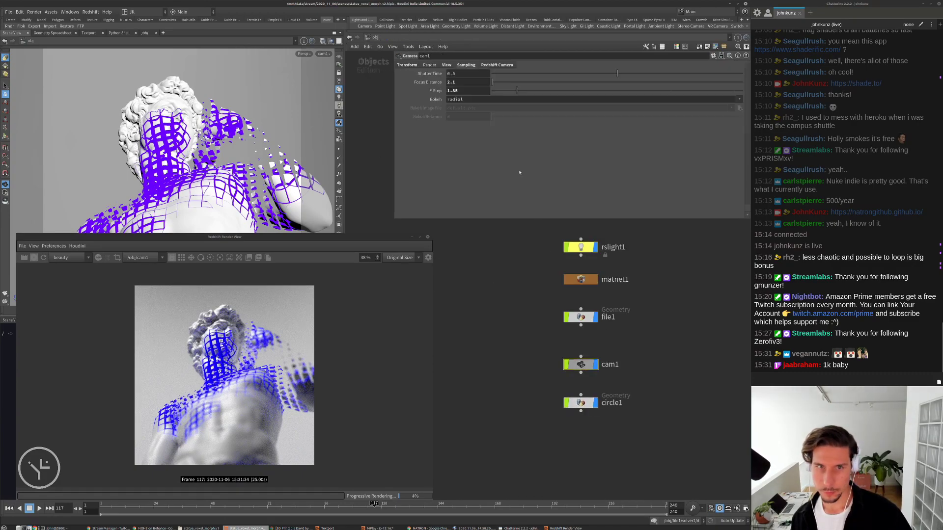
left_click(447, 65)
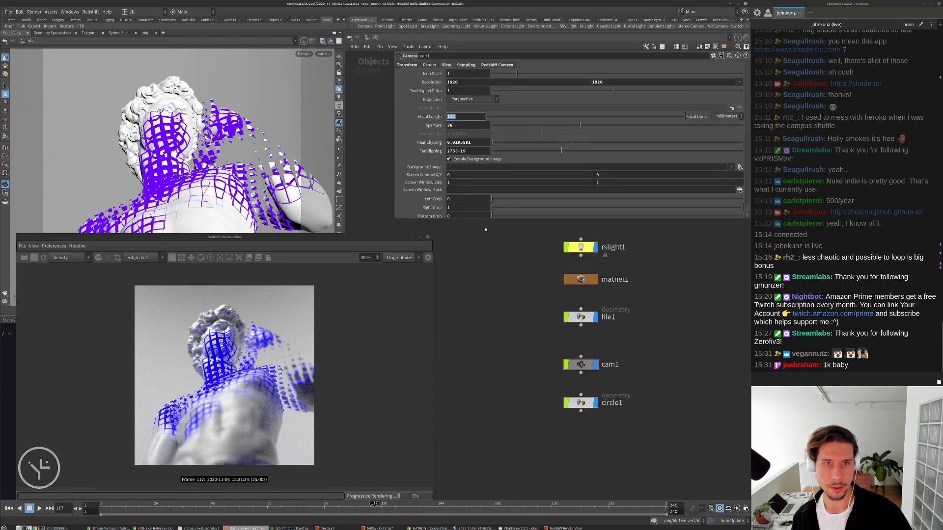
key("Return")
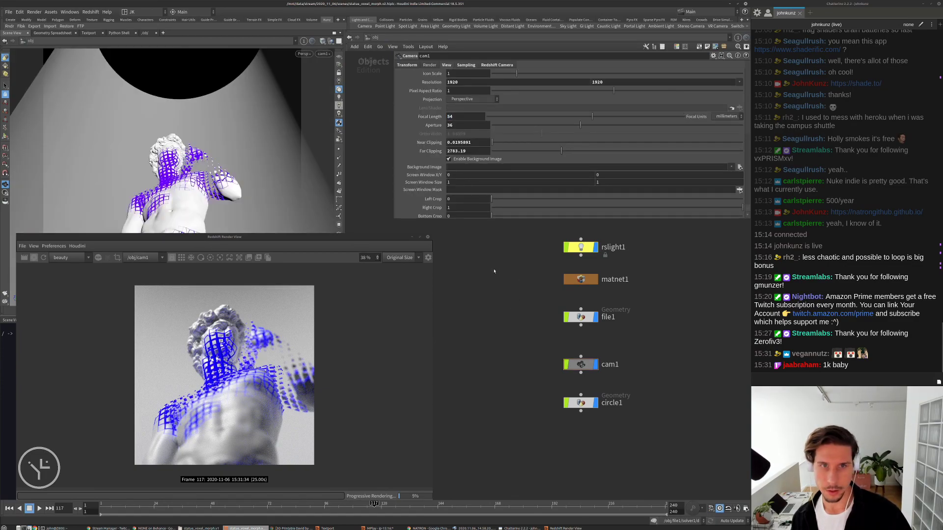
left_click(462, 116)
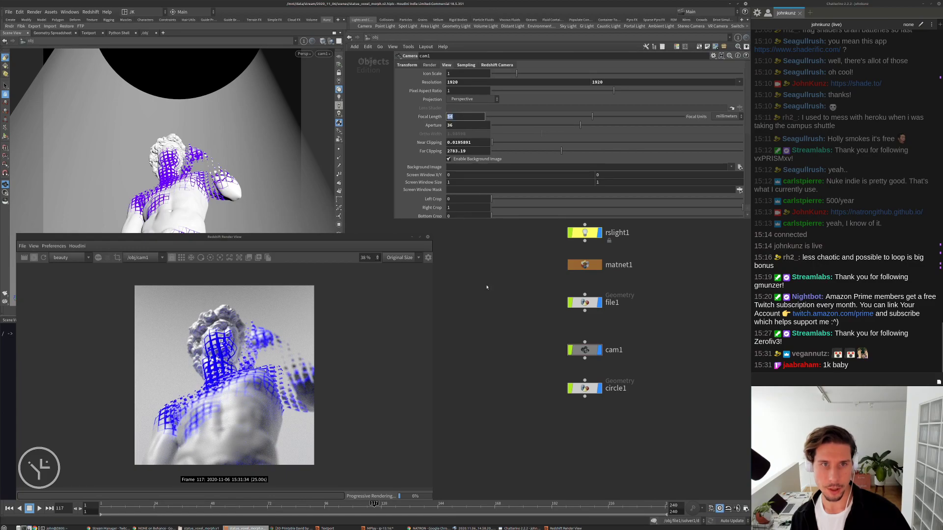
type("75")
key("Return")
Lock cam1 to the viewport and tilt it down to an X rotation of about 45 degrees, framing more of the torso.
left_click(407, 65)
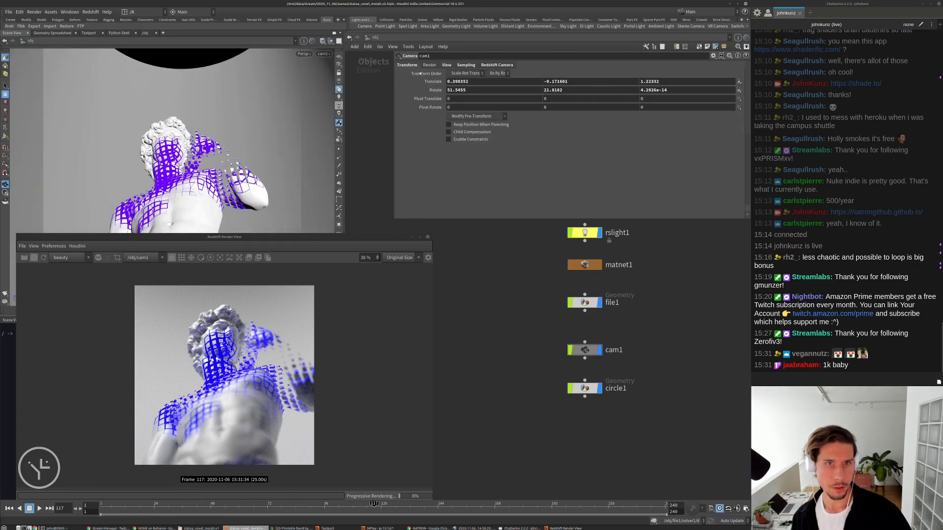
left_click(5, 136)
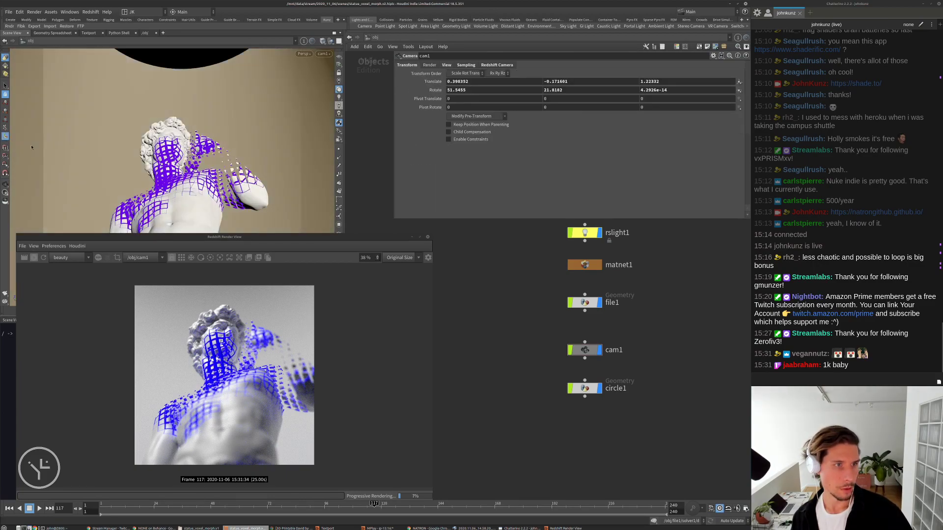
left_click_drag(171, 223, 169, 238)
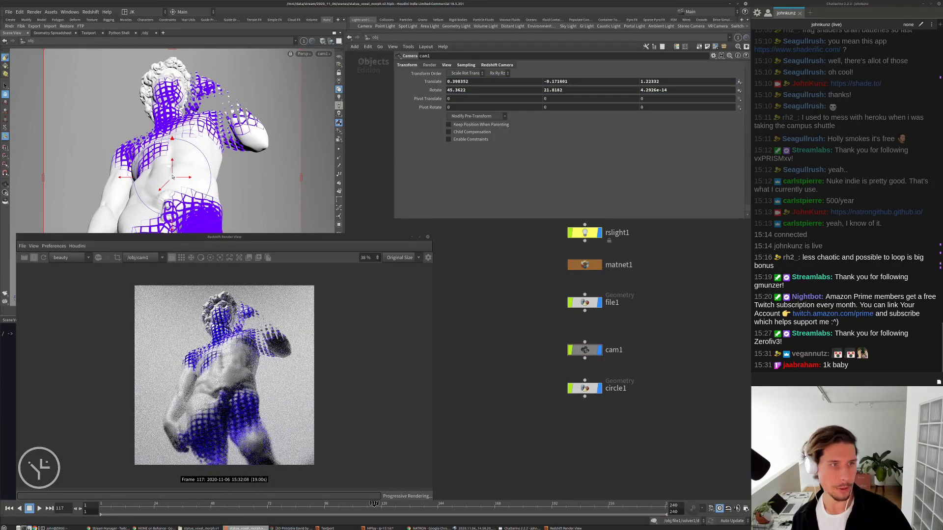
Try a 45 mm focal length on cam1 and tilt the camera to frame the statue at that width.
left_click(447, 65)
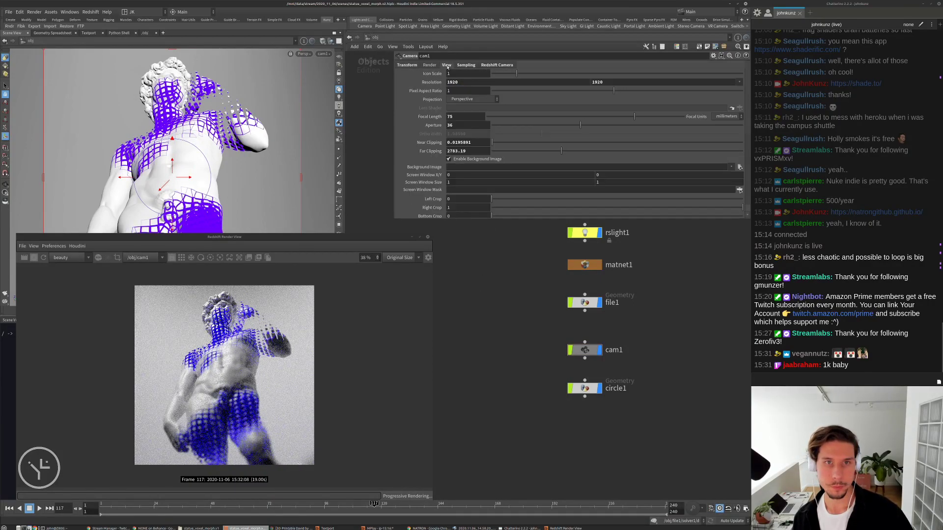
double_click(458, 117)
type("45")
key("Return")
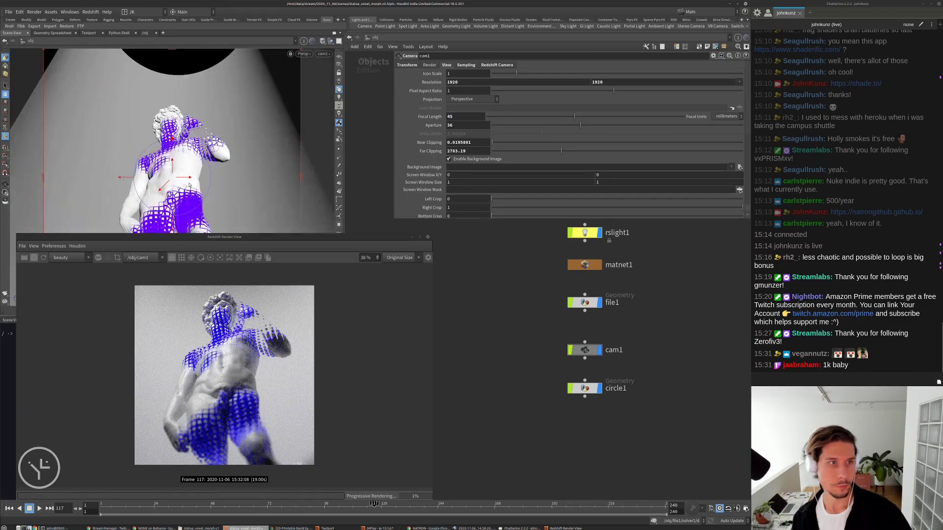
left_click_drag(173, 223, 175, 244, "alt")
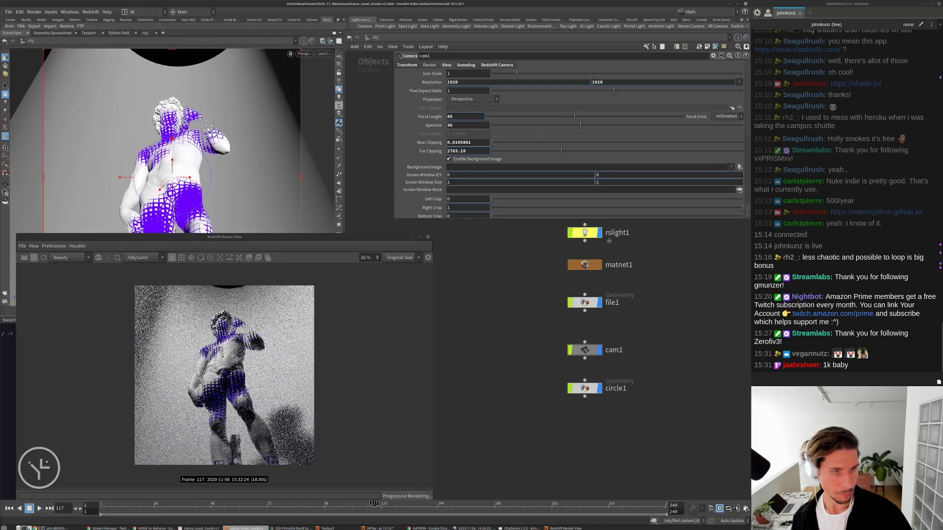
Set cam1's focal length back to 75 mm and tilt the camera up to fit the whole head in frame.
double_click(450, 116)
type("75")
key("Return")
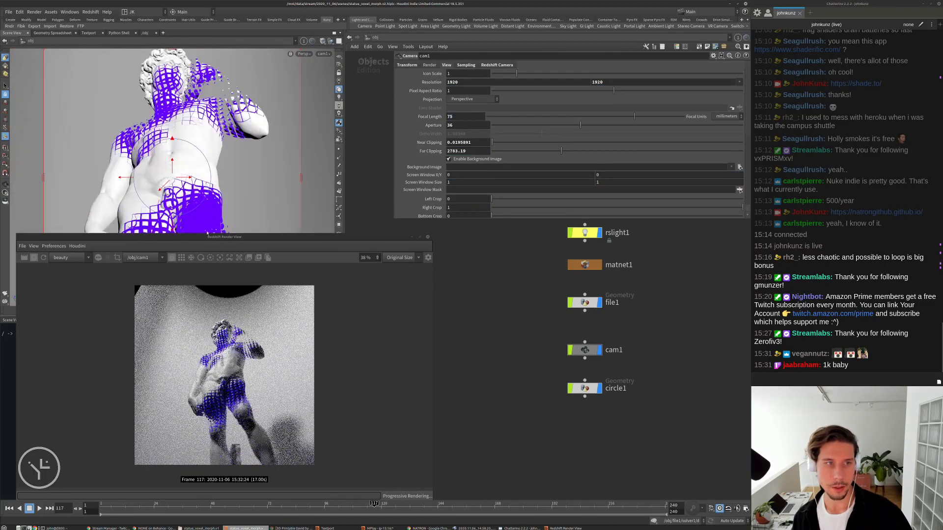
left_click_drag(174, 228, 175, 221, "alt")
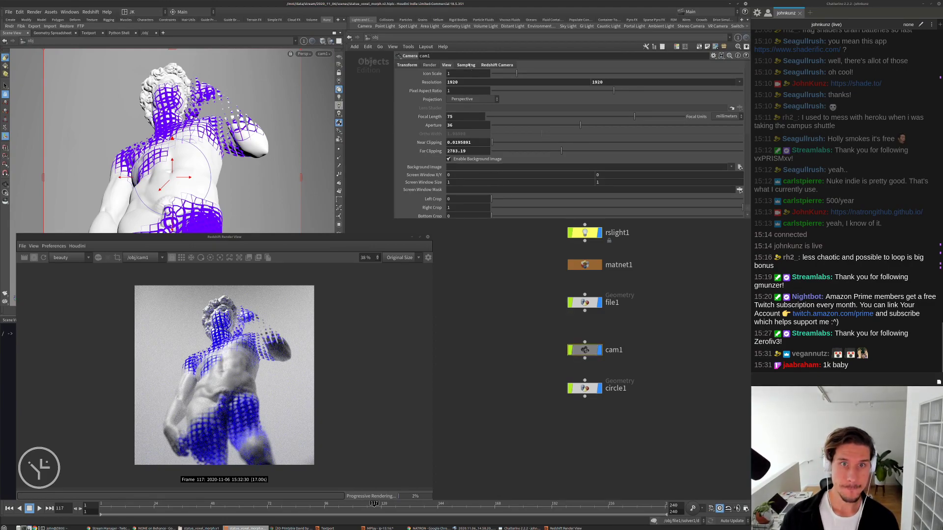
Try F-stop values of 1 and 0.65 on cam1 and compare the depth of field in the render.
left_click(467, 65)
double_click(461, 90)
type("1")
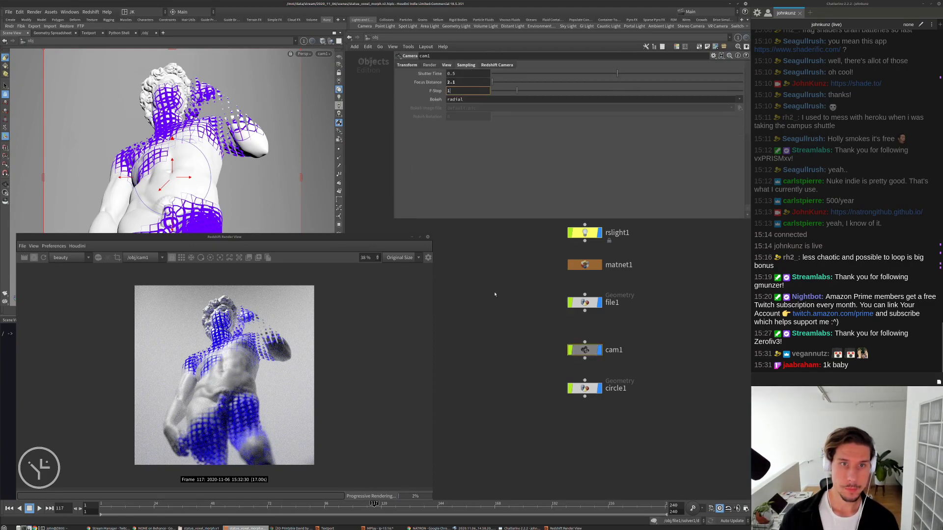
key("Return")
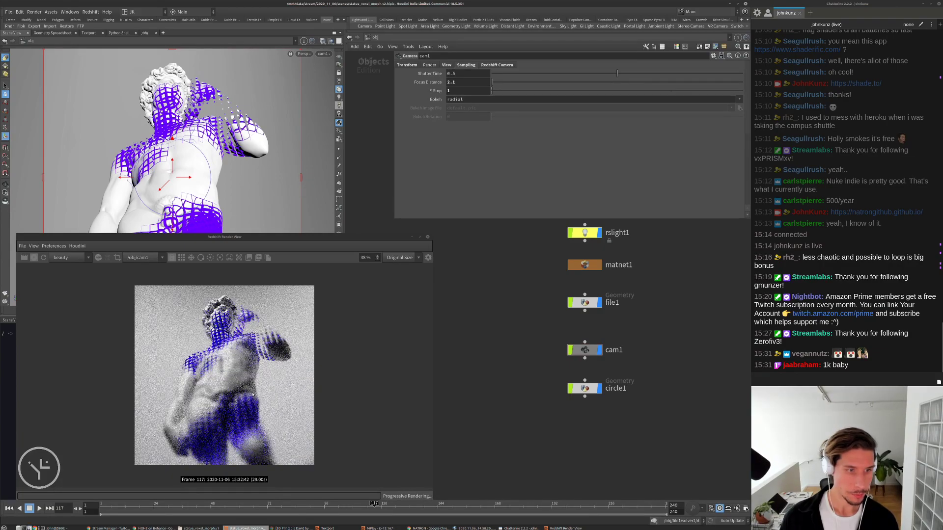
double_click(483, 90)
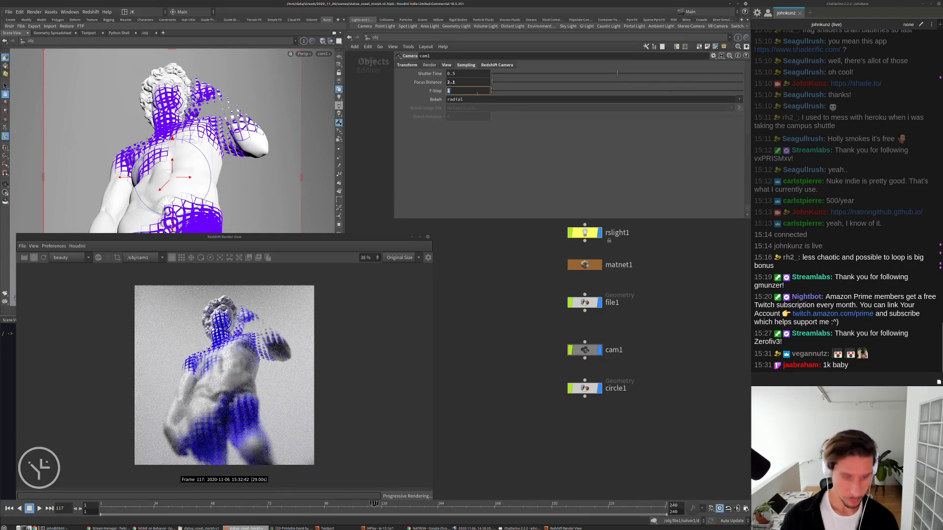
type(".65")
key("Return")
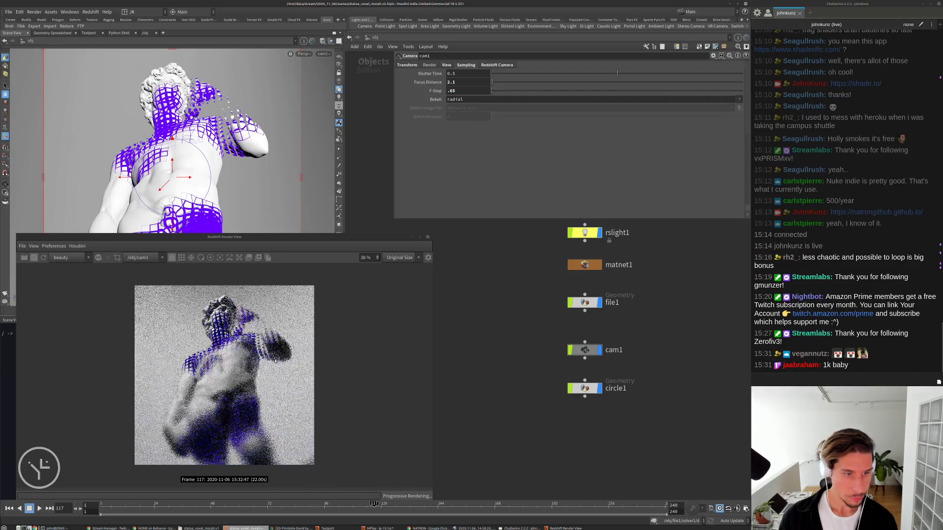
Try an F-stop of 0.165 on cam1 and inspect the blur on the statue's shoulders up close in the render.
left_click(449, 91)
type("1")
key("Return")
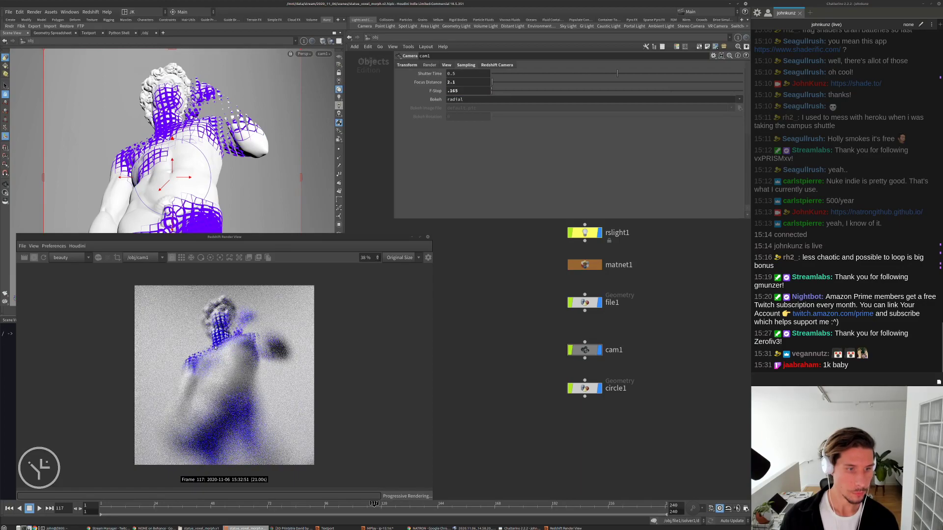
scroll(215, 347, "up", 5)
scroll(215, 298, "up", 2)
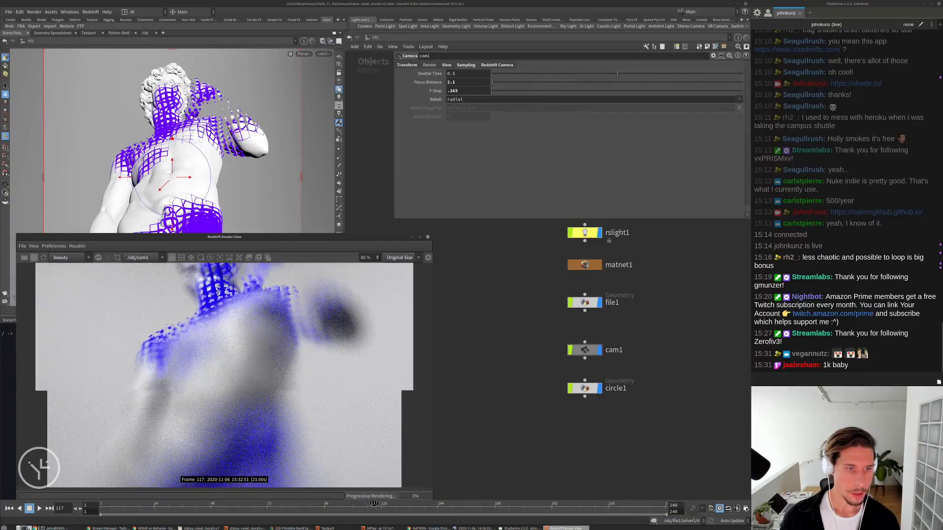
scroll(217, 288, "down", 4)
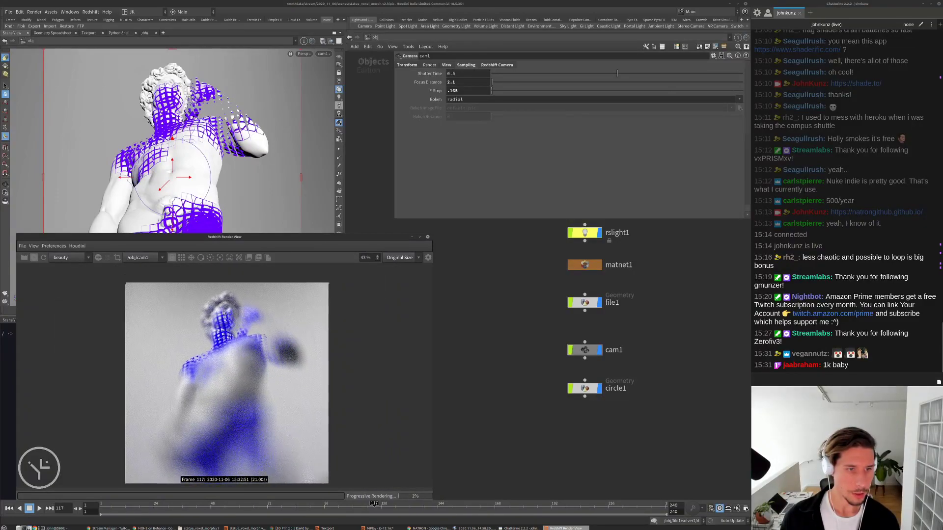
scroll(226, 320, "up", 5)
scroll(232, 344, "up", 2)
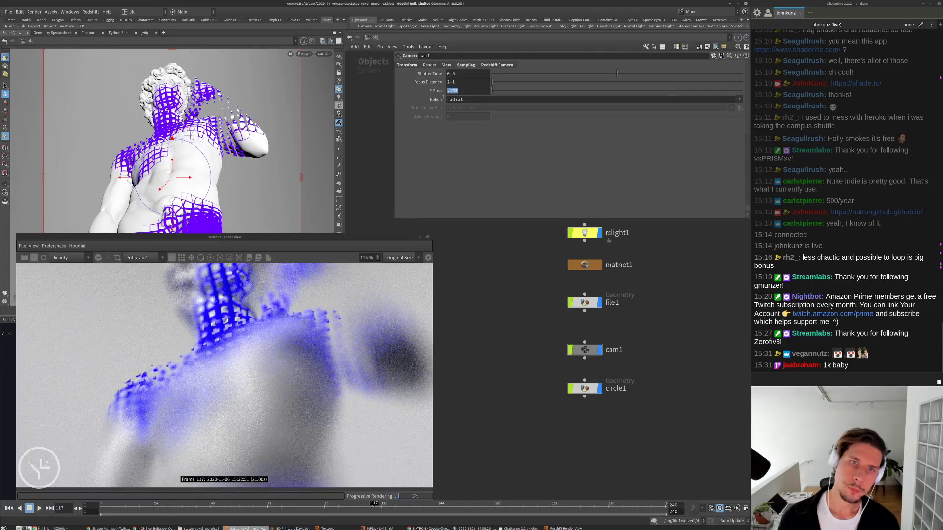
Raise cam1's F-stop to reduce the depth-of-field blur and bring the statue's head into the render close-up.
key("BackSpace")
key("Return")
middle_click_drag(228, 425, 213, 468)
Set the aspect of cam1's Redshift depth of field to 0.7 and check the stretched blur across the whole render.
left_click(497, 65)
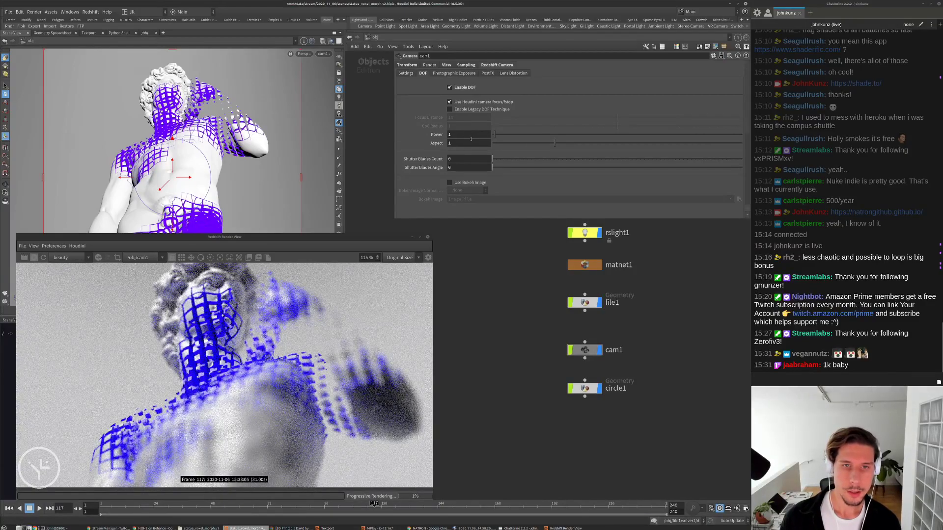
left_click_drag(537, 144, 525, 144)
left_click_drag(464, 143, 452, 144)
type("7")
key("Return")
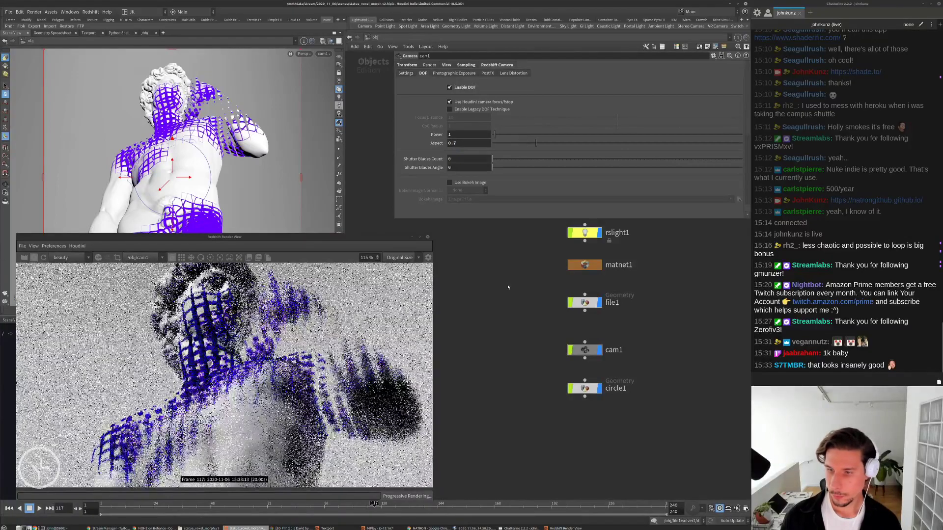
scroll(298, 304, "down", 5)
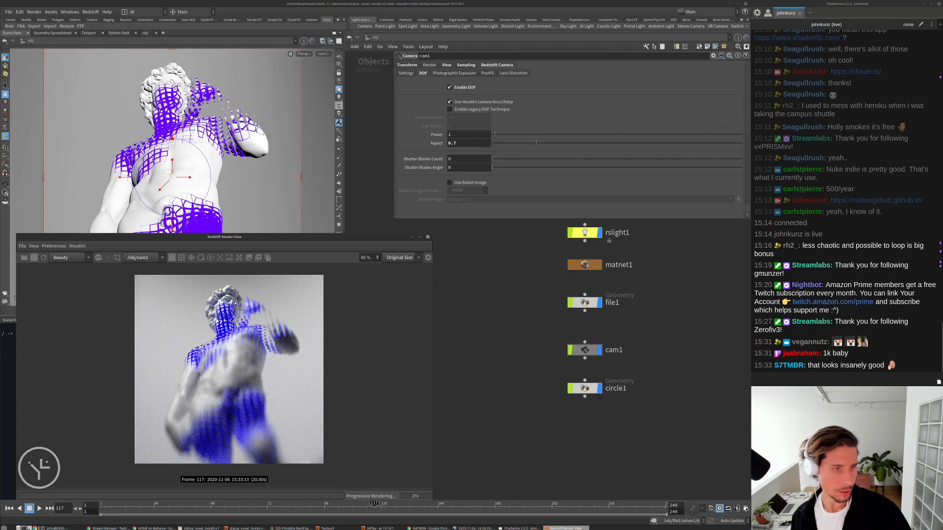
scroll(234, 303, "up", 3)
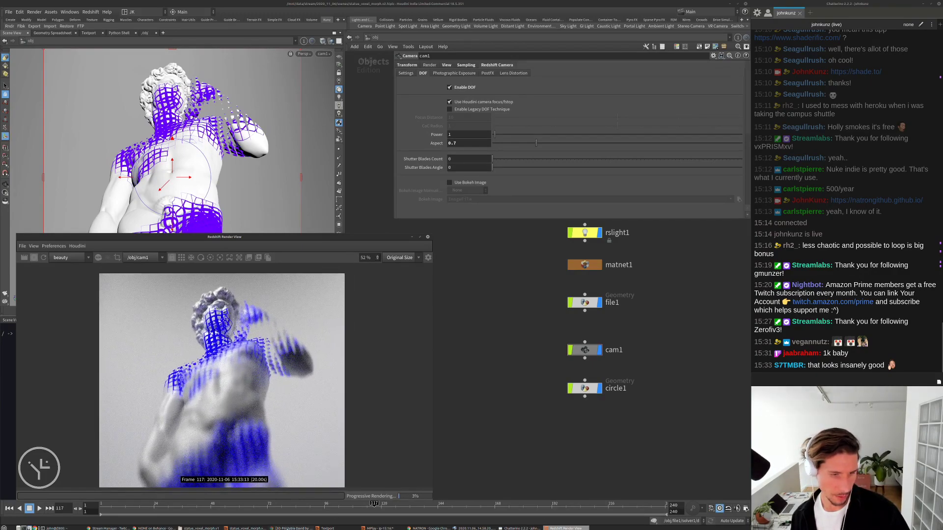
Switch to Chrome and examine the blue gazing ball artwork and its related images in the "jeff koons reflection" results.
left_click(292, 529)
left_click(197, 320)
scroll(140, 436, "up", 2)
left_click(158, 448)
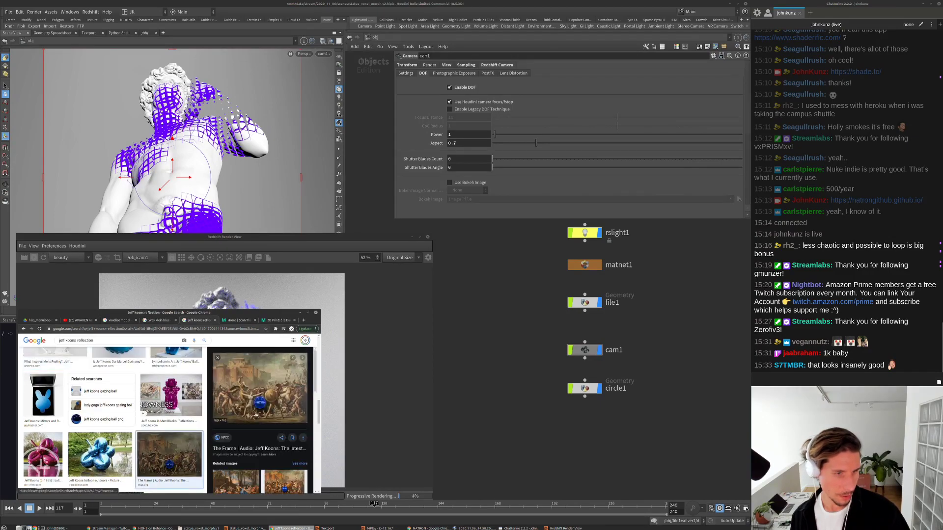
scroll(261, 414, "down", 3)
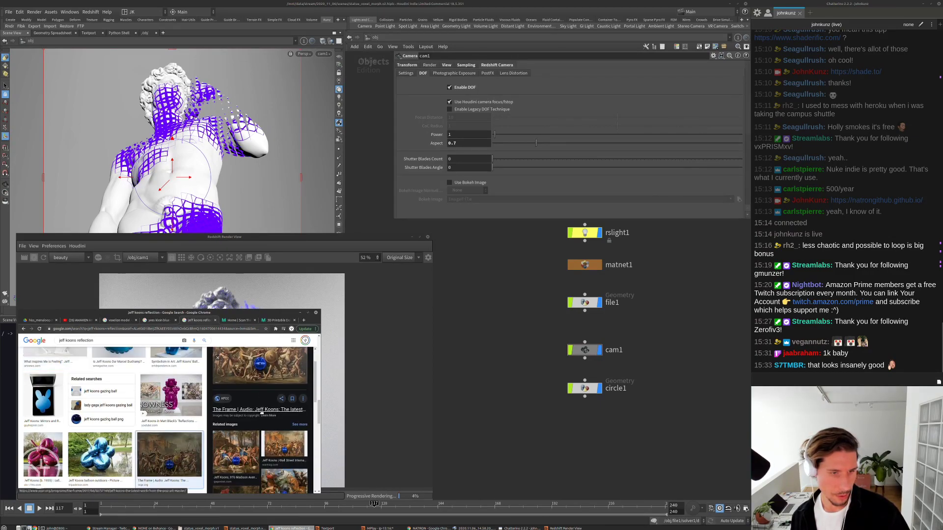
scroll(217, 357, "down", 3)
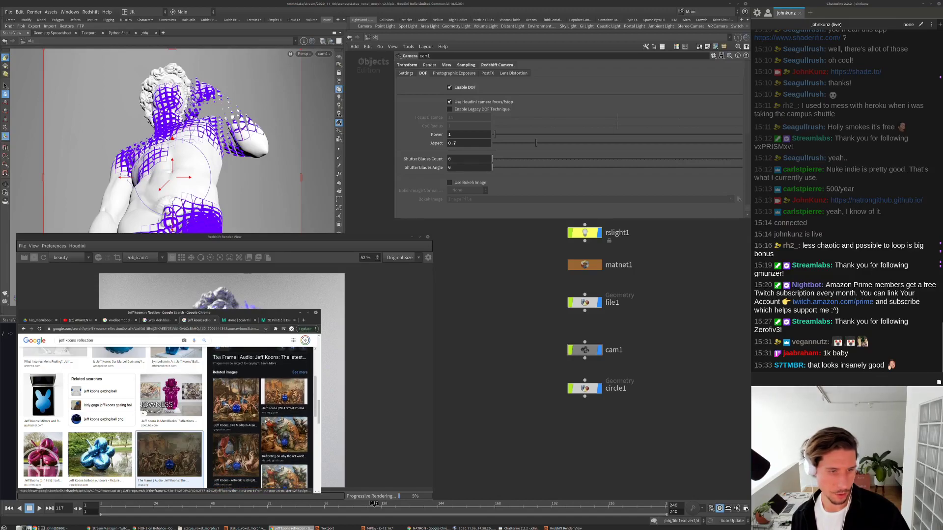
Look through the "yves klein blue" image results, previewing the blue cactus and the Guggenheim exhibit, and return to Houdini.
key("ctrl+shift+Tab")
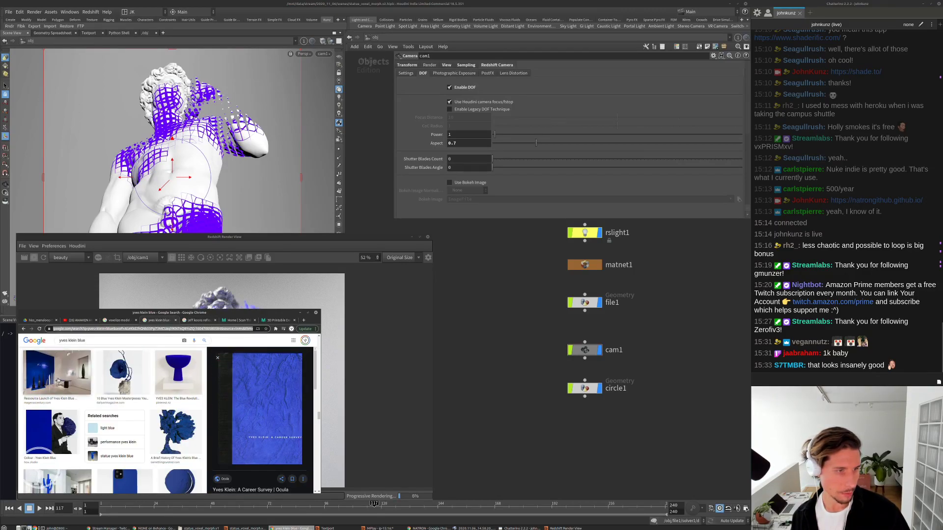
scroll(59, 407, "down", 3)
left_click(59, 395)
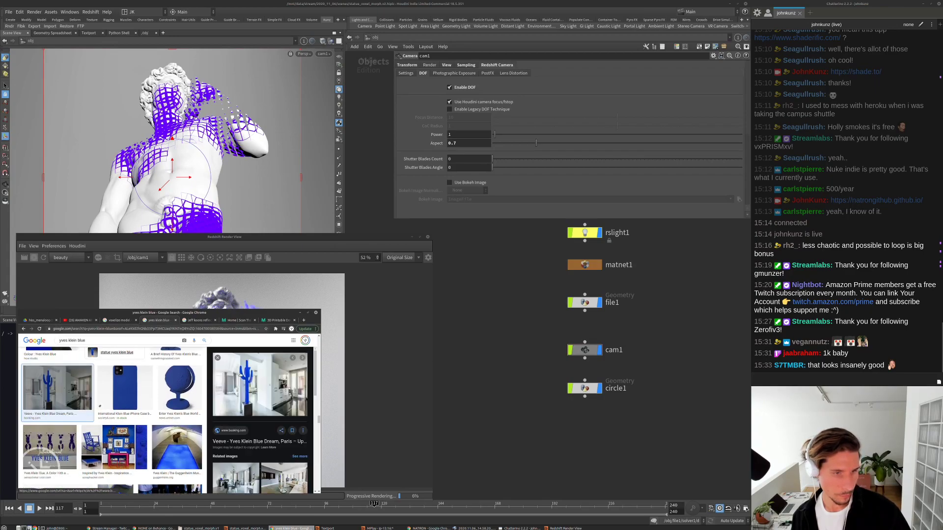
left_click(177, 447)
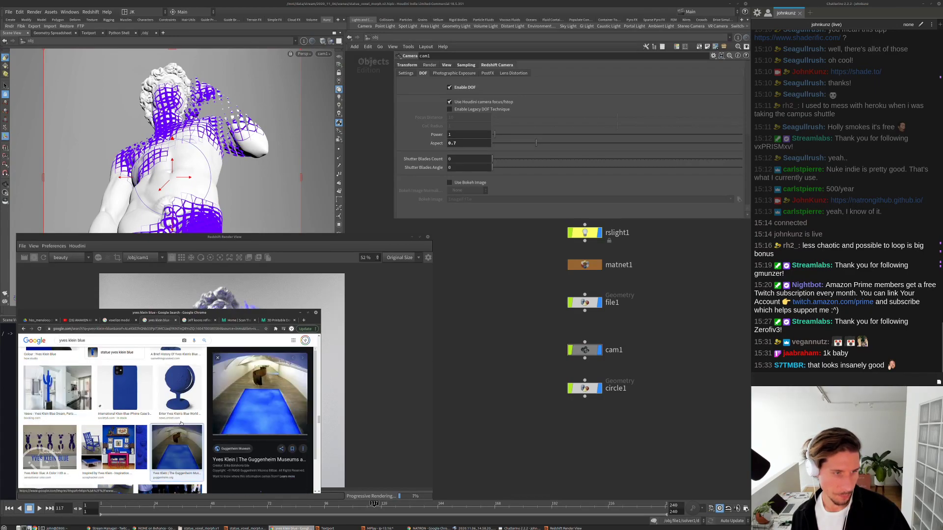
left_click(299, 313)
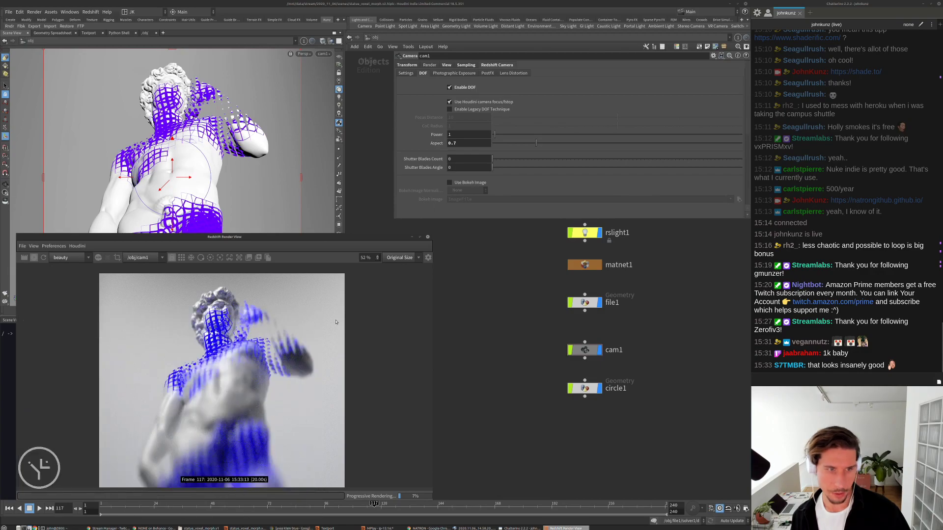
Move the Redshift Render View higher on the screen, enlarge the rendered statue and stop the live render.
left_click_drag(304, 239, 308, 205)
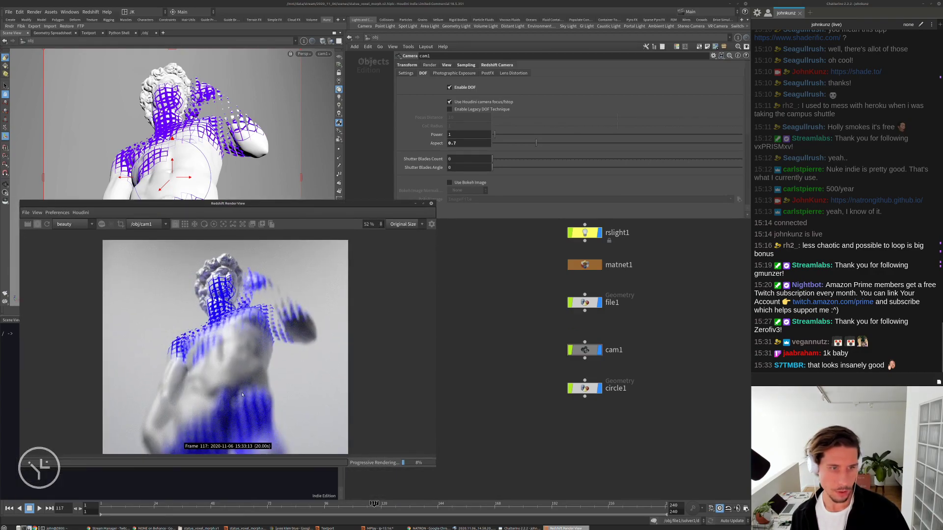
scroll(283, 299, "up", 2)
left_click(39, 225)
left_click(350, 64)
Go to the out network and open the Global Illumination settings of Redshift_ROP1.
left_click(379, 38)
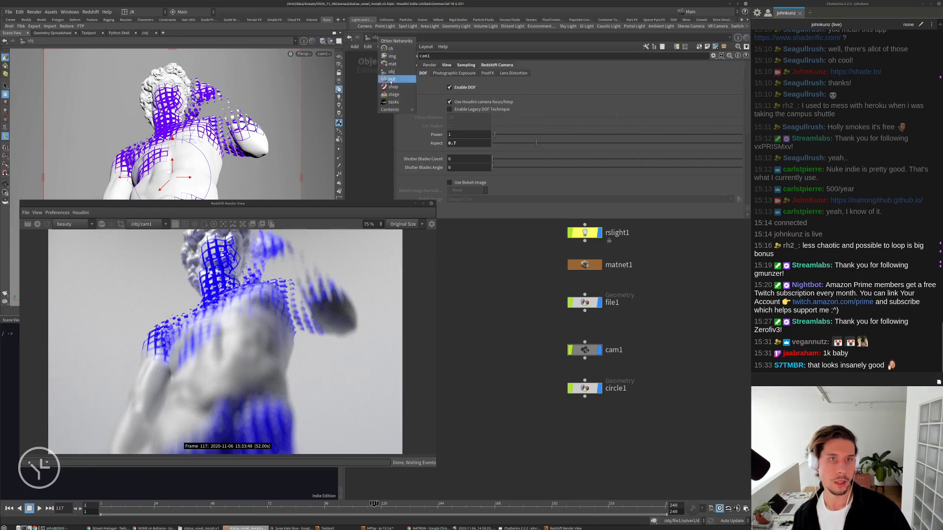
left_click(392, 80)
middle_click_drag(484, 308, 499, 338)
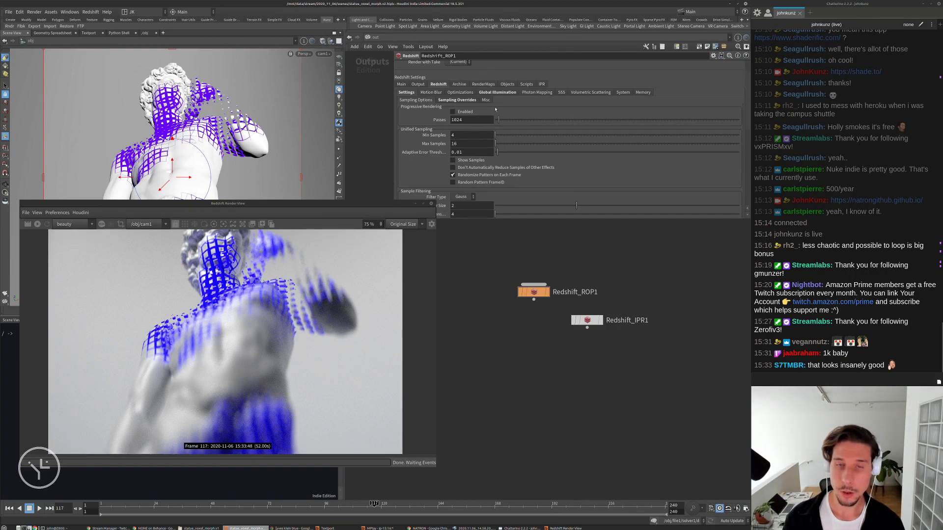
left_click(497, 92)
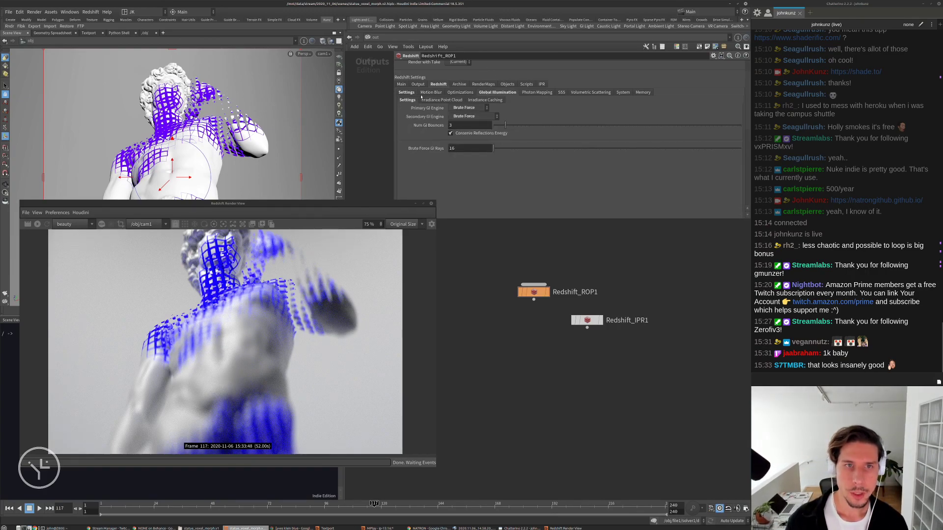
Set the number of global illumination bounces to 2 for Redshift_ROP1.
left_click(469, 125)
type("2")
key("Return")
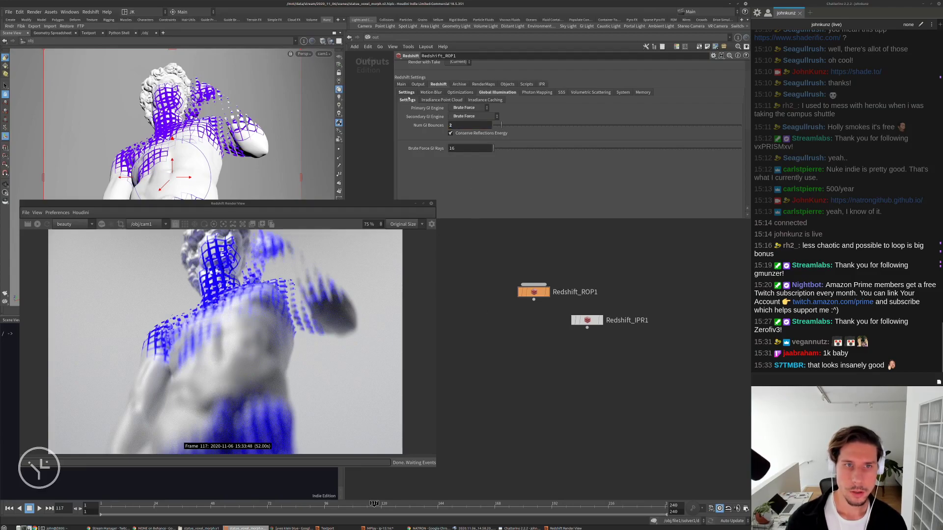
Go to the general sampling overrides of Redshift_ROP1 and enter 32 as the sample value.
left_click(407, 92)
scroll(433, 173, "down", 5)
scroll(433, 173, "down", 7)
double_click(459, 131)
type("32")
key("Return")
Set the valid frame range of Redshift_ROP1 to Render Frame Range.
scroll(430, 130, "up", 5)
scroll(429, 130, "up", 4)
left_click(495, 72)
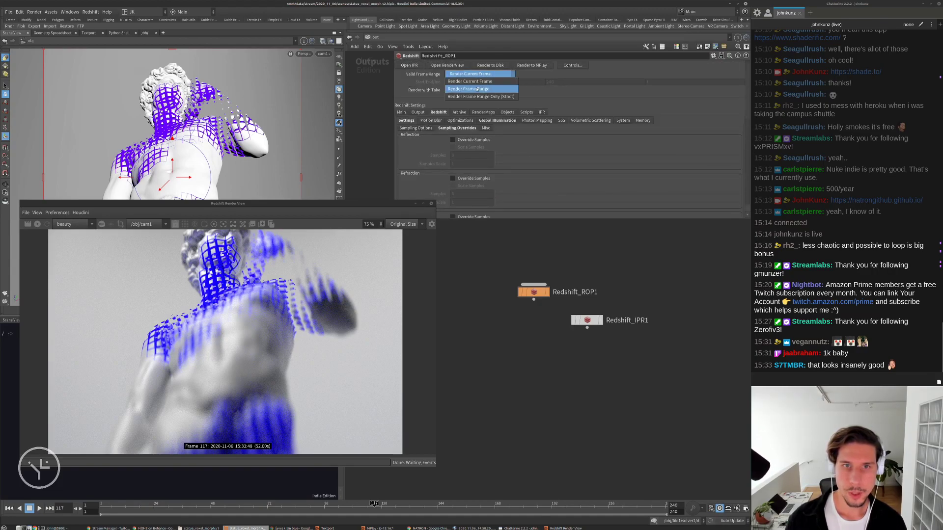
left_click(471, 82)
In the main Redshift settings, override the camera resolution with the 1/3 (One Third Resolution) scale.
left_click(402, 112)
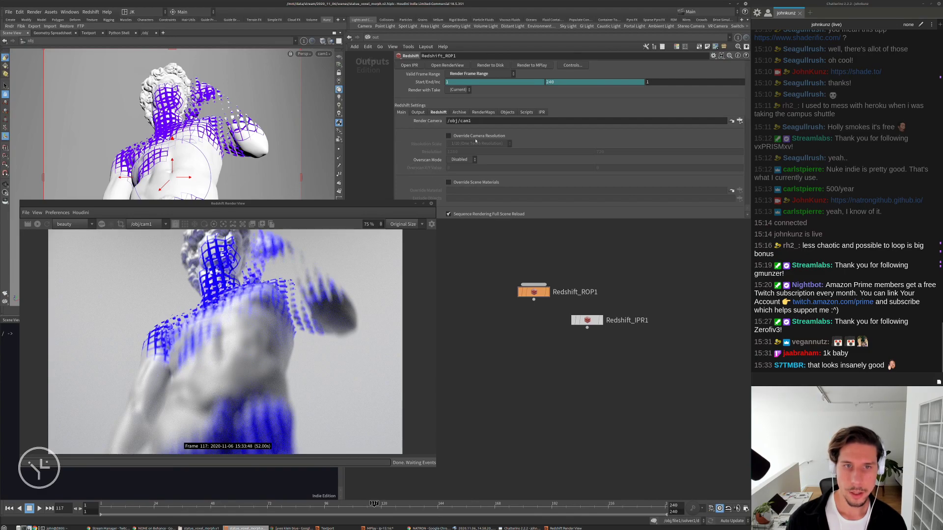
left_click(449, 136)
left_click(479, 144)
left_click(469, 182)
left_click(476, 144)
left_click(476, 174)
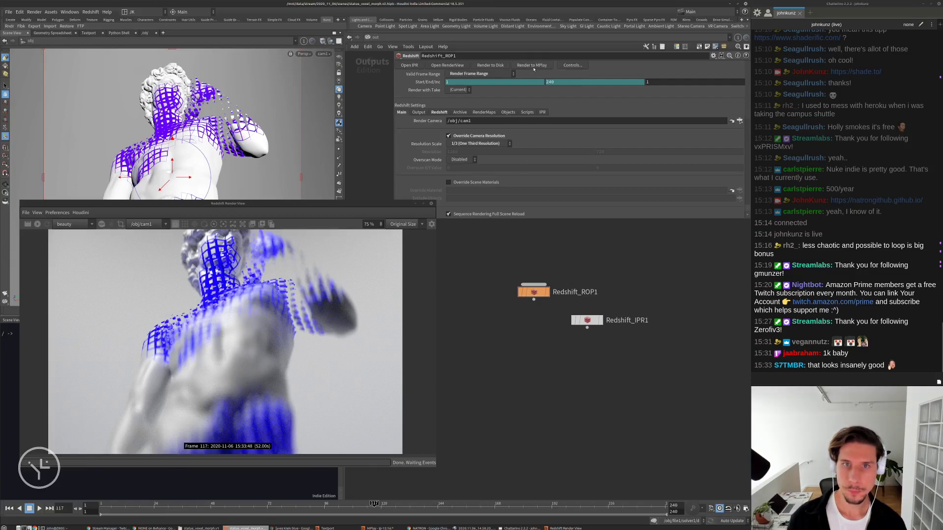
Save the scene as a new version named statue_voxel_morph.v3.hiplc in the scenes folder.
left_click(8, 12)
left_click(25, 56)
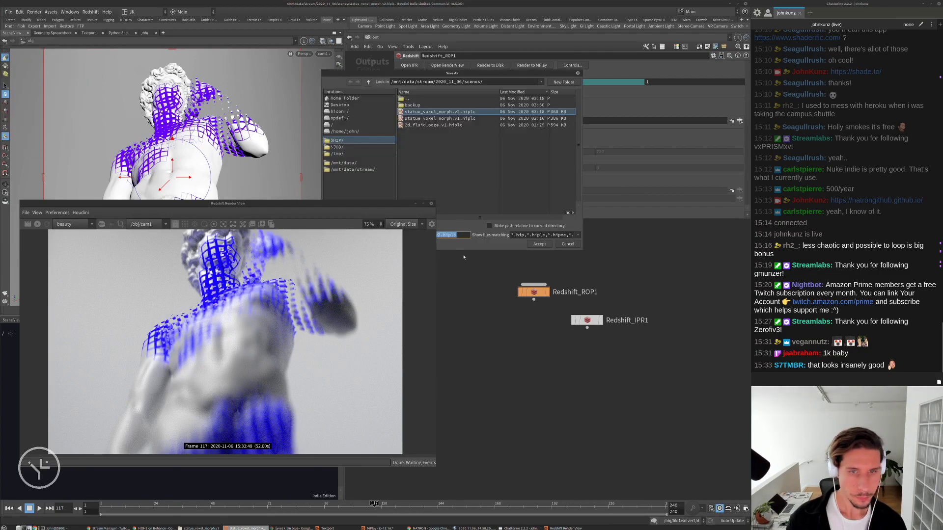
key("BackSpace")
type("3")
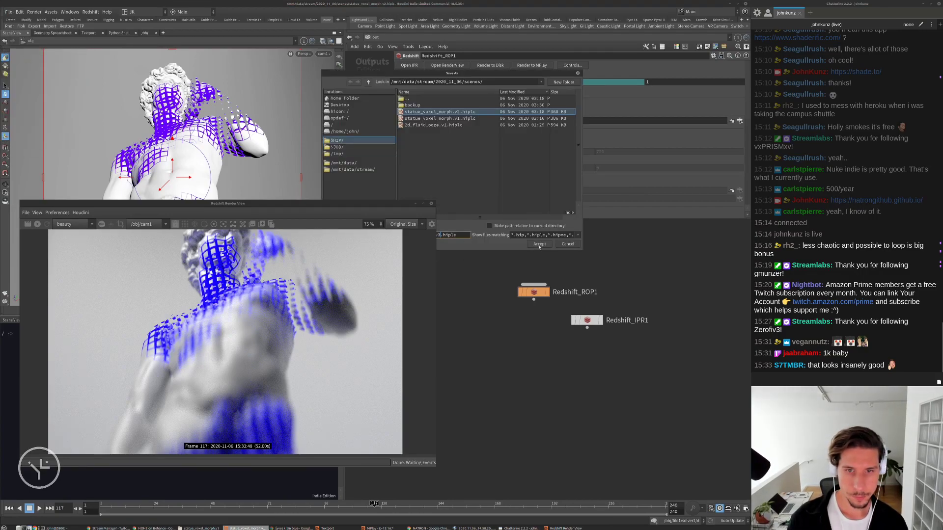
left_click(539, 244)
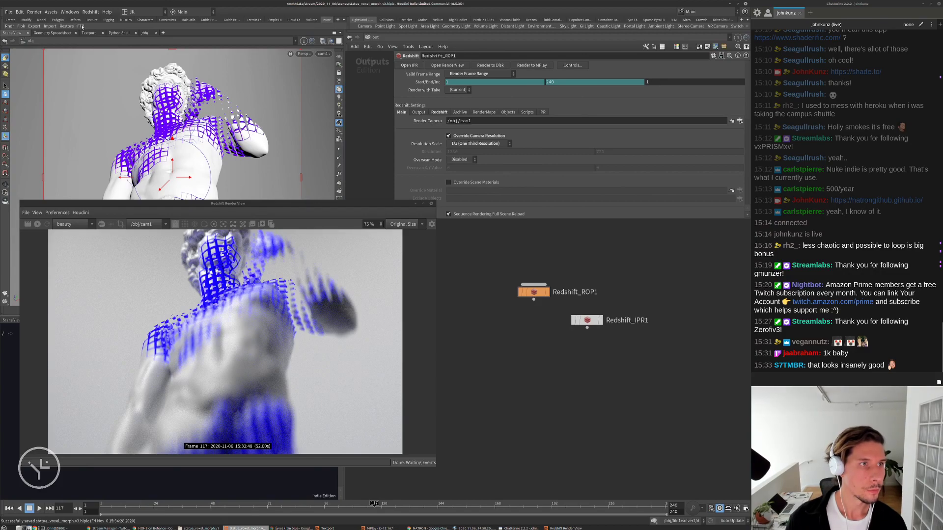
Render the frame range of Redshift_ROP1 to MPlay and move the progress dialog and MPlay window apart.
left_click(534, 65)
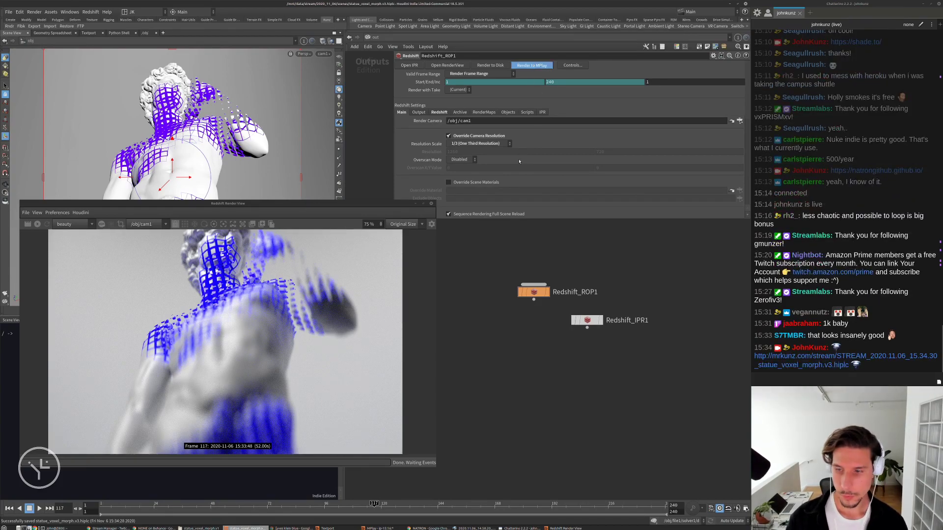
left_click_drag(221, 372, 223, 133)
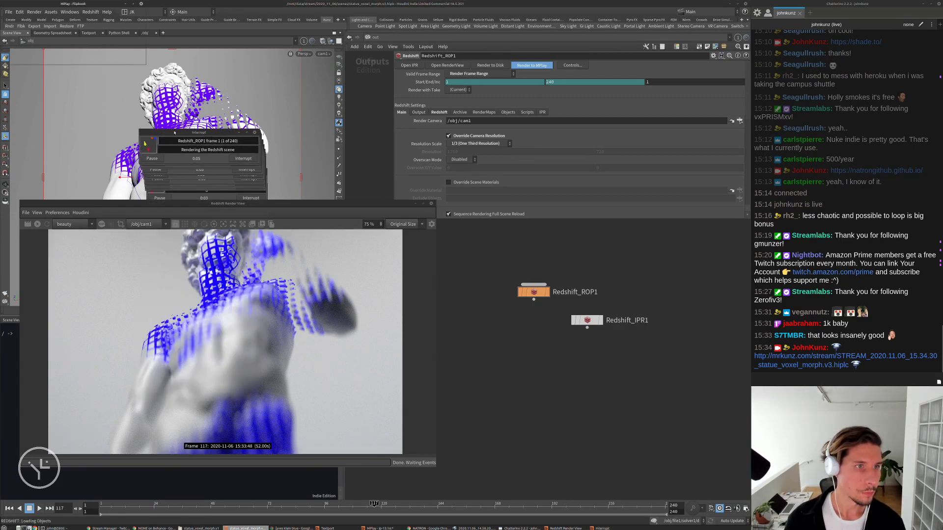
left_click_drag(172, 135, 252, 139)
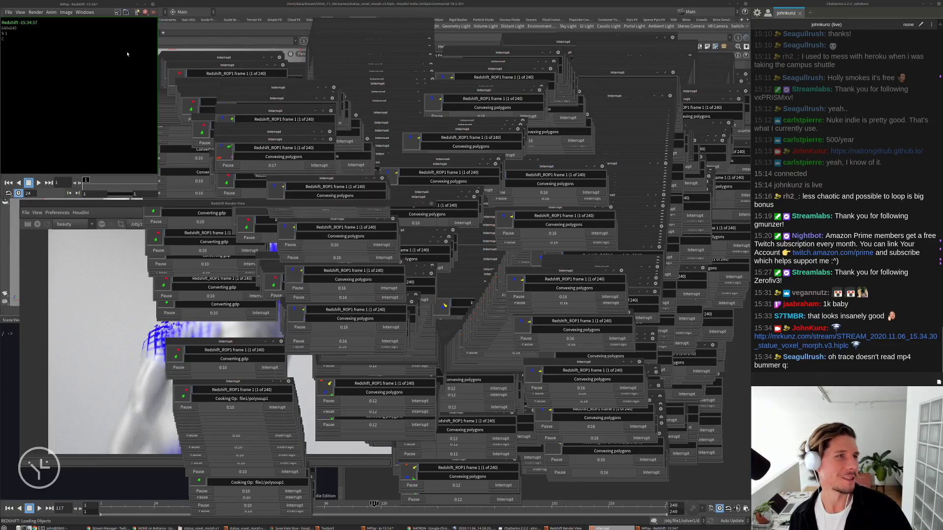
left_click_drag(106, 5, 523, 27)
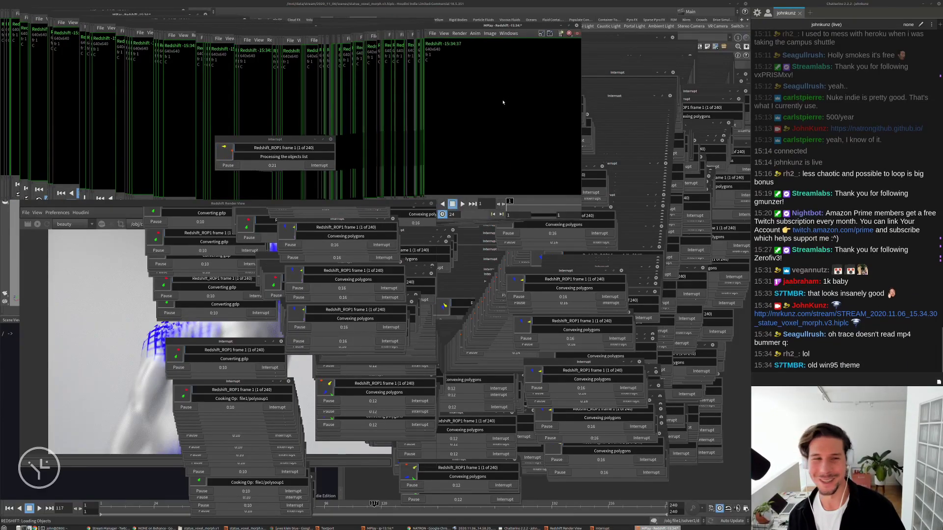
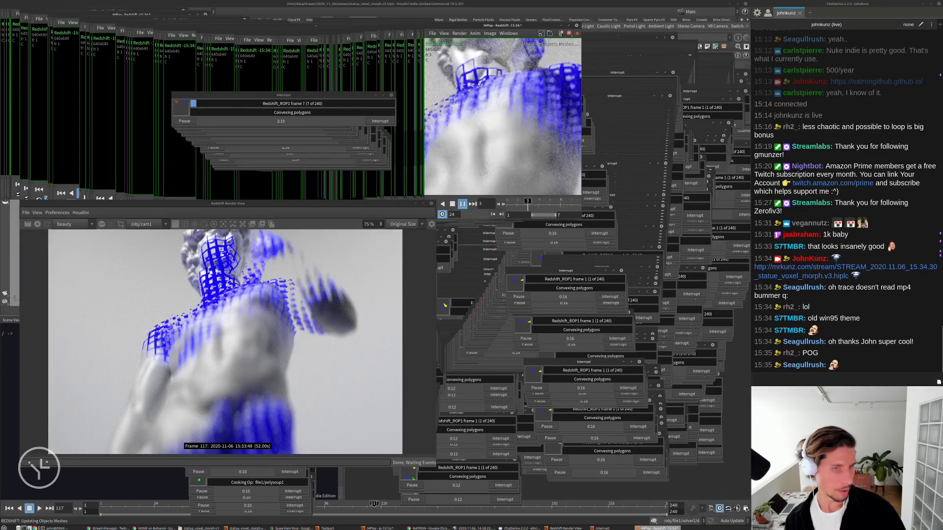
Find the YouTube link shared earlier in the Chatterino chat history and post it again in the chat.
scroll(781, 313, "up", 15)
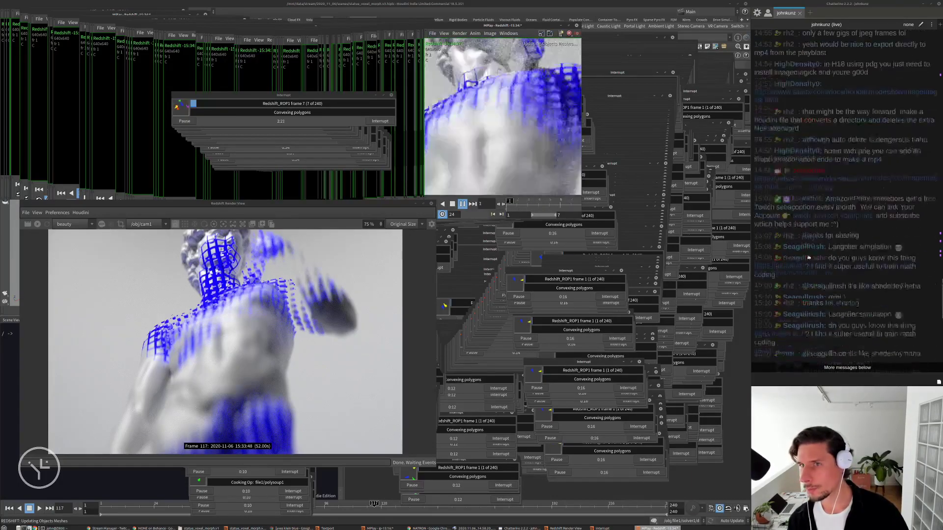
scroll(808, 256, "up", 3)
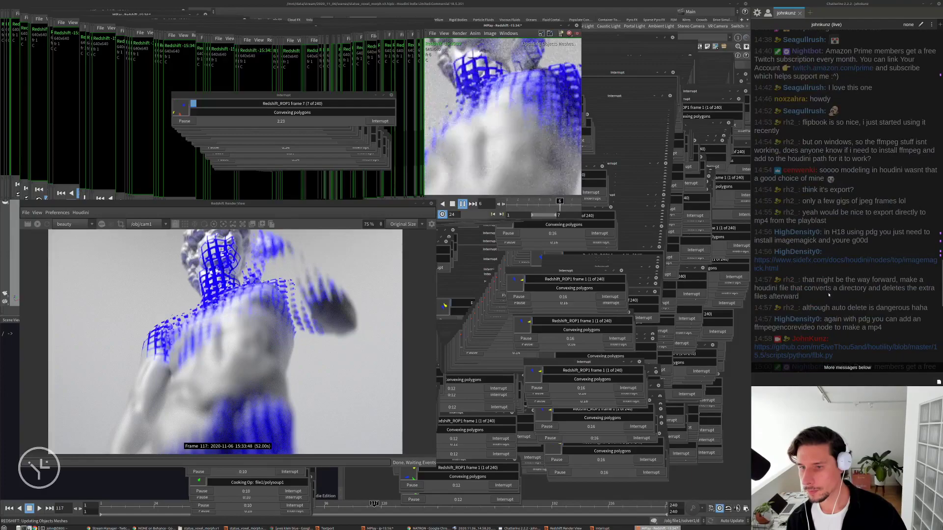
scroll(829, 296, "up", 5)
scroll(829, 296, "up", 10)
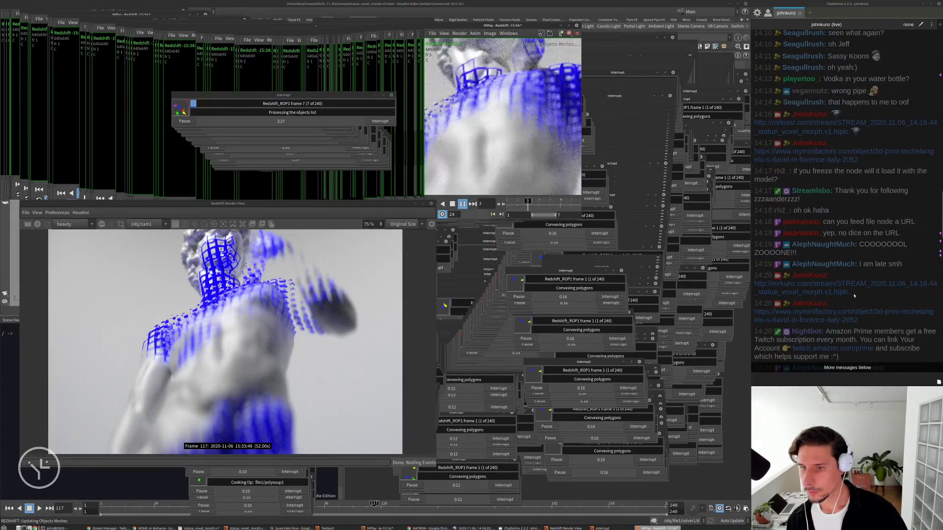
scroll(840, 273, "up", 5)
scroll(839, 273, "up", 3)
left_click_drag(909, 151, 754, 156)
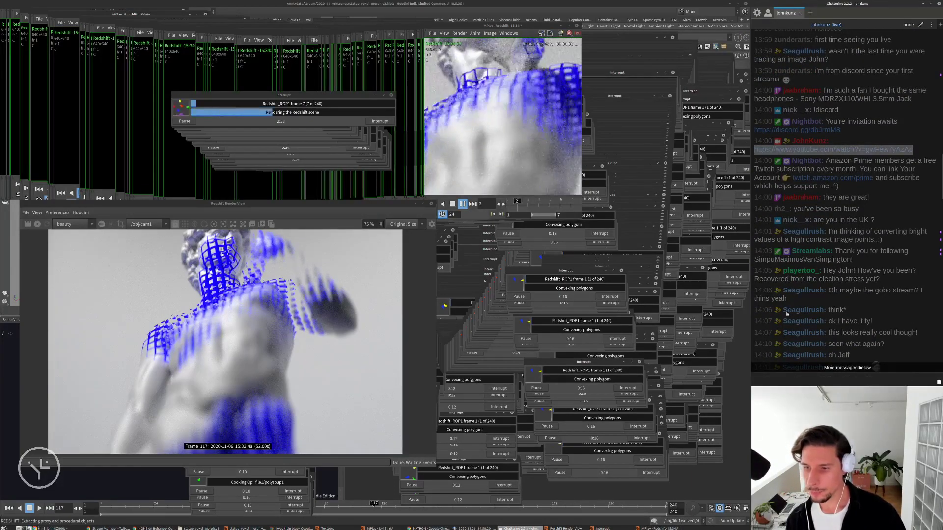
scroll(790, 334, "down", 10)
scroll(791, 328, "down", 10)
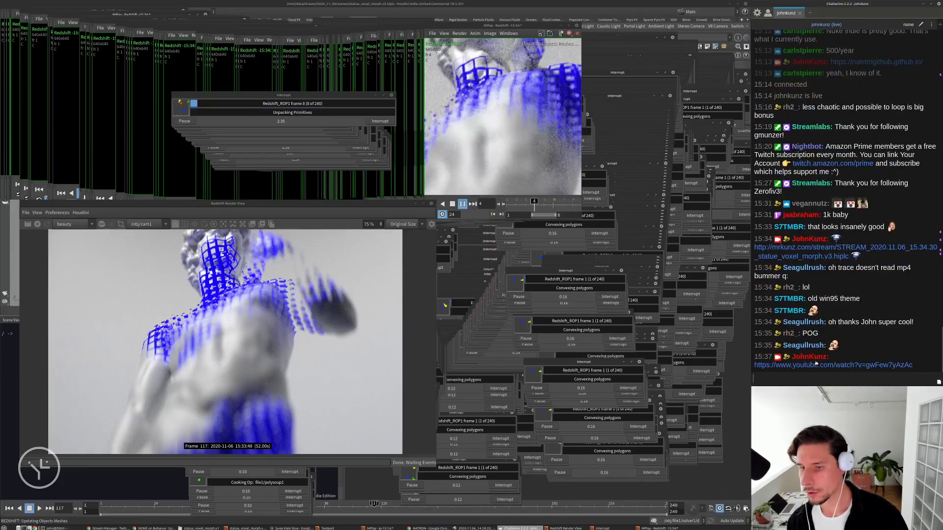
Return to MPlay, fit the whole statue in its view and play back the rendered frames.
left_click(492, 104)
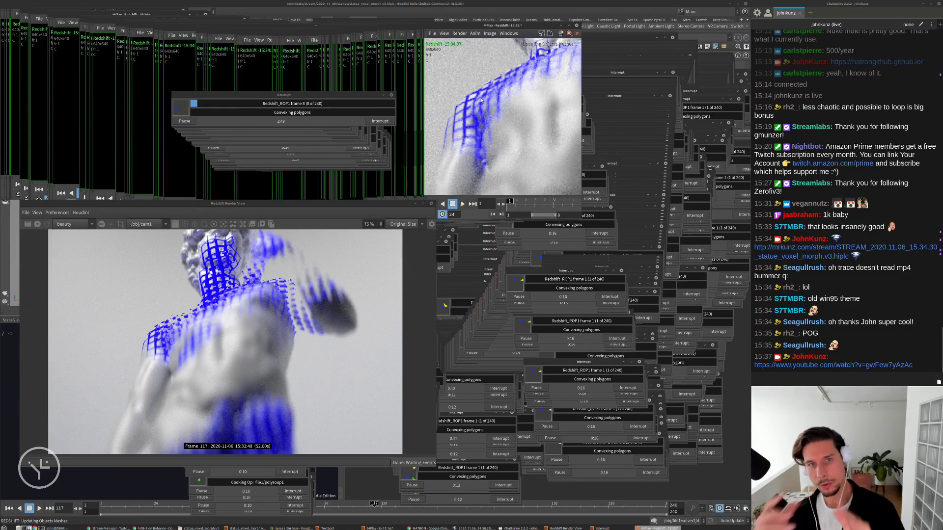
middle_click_drag(512, 118, 491, 138)
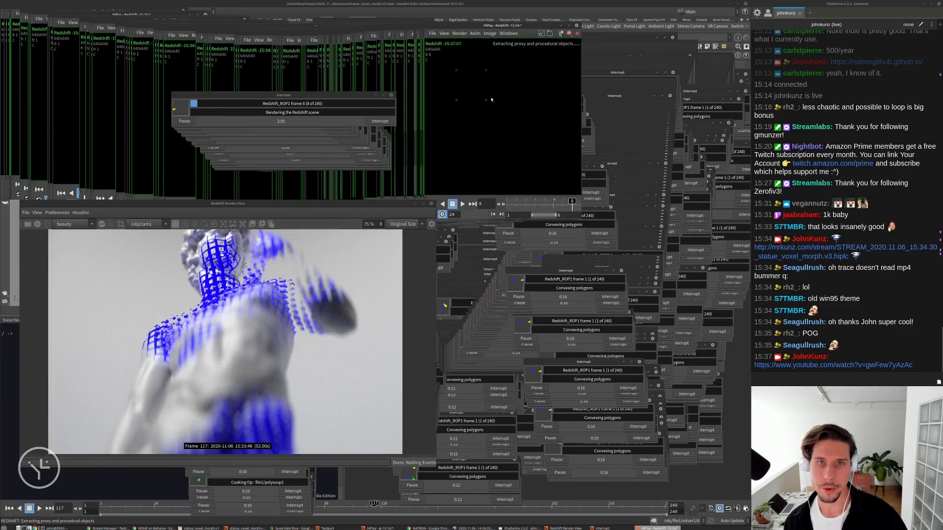
key("Up")
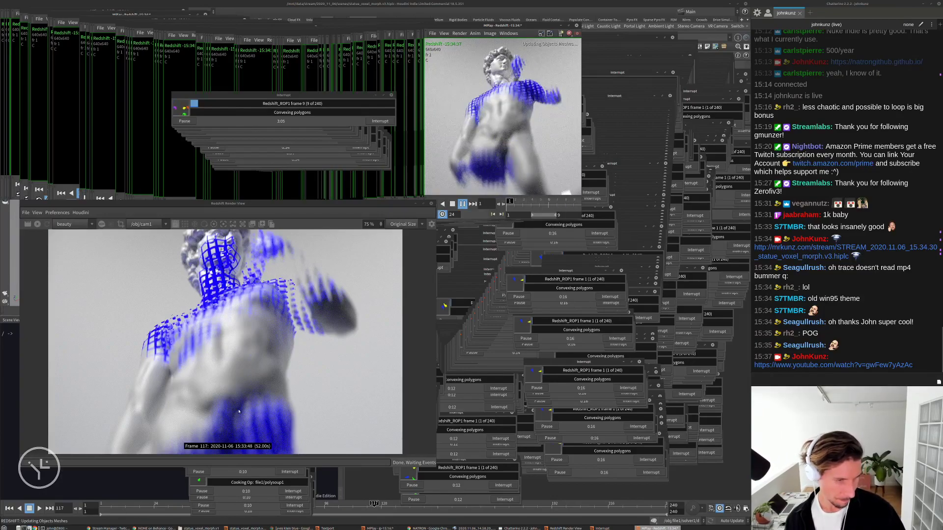
Switch to the terminal, move it clear of the Redshift Render View and show its first session.
left_click(57, 528)
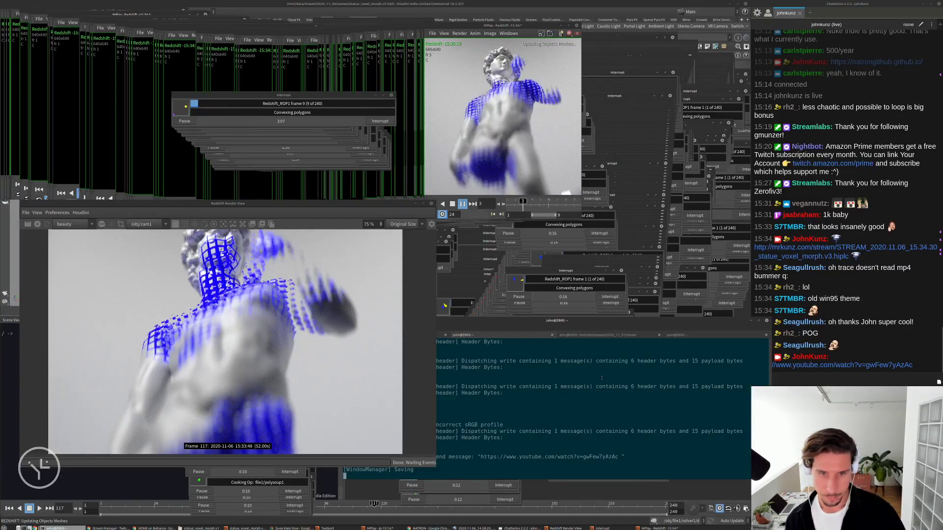
left_click_drag(574, 321, 672, 319)
left_click(485, 332)
left_click_drag(488, 328, 534, 325)
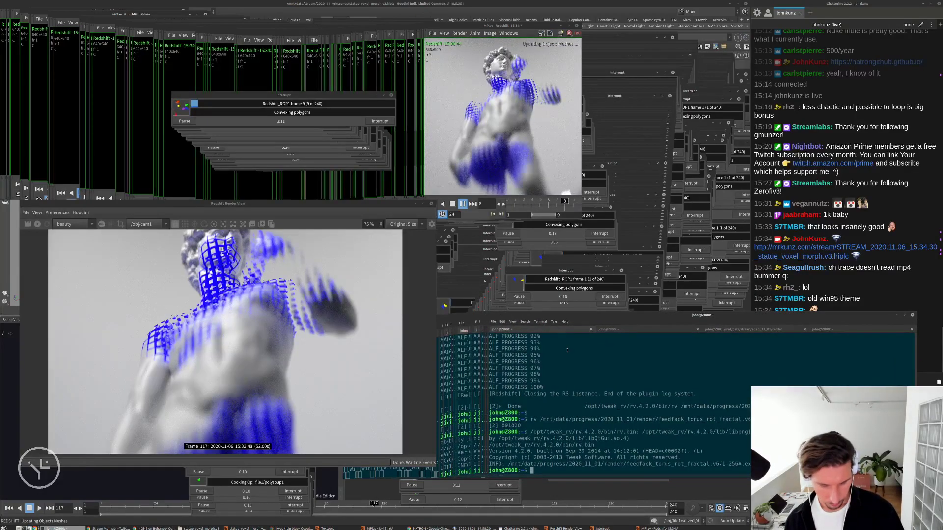
Clear the terminal, display the current month and full 2020 calendars with cal, and narrow the terminal window.
key("ctrl+l")
type("cal")
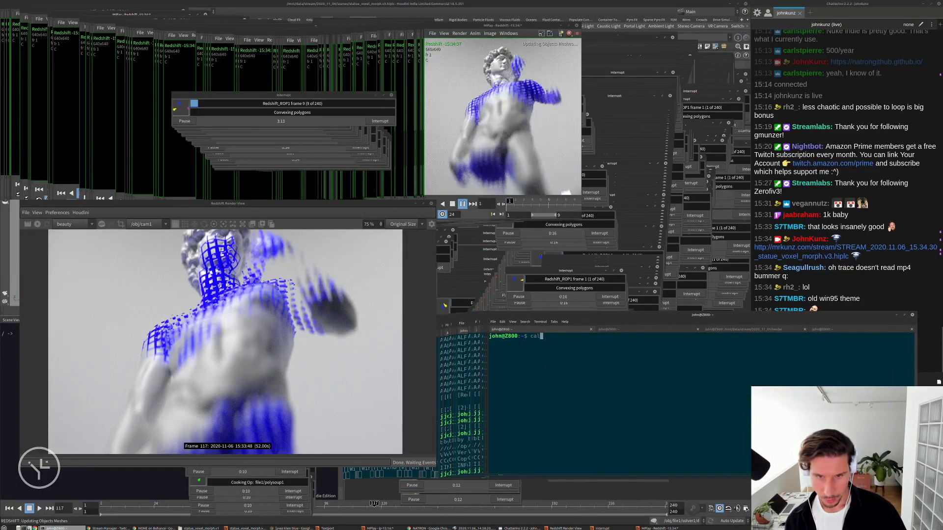
key("Return")
type("cal")
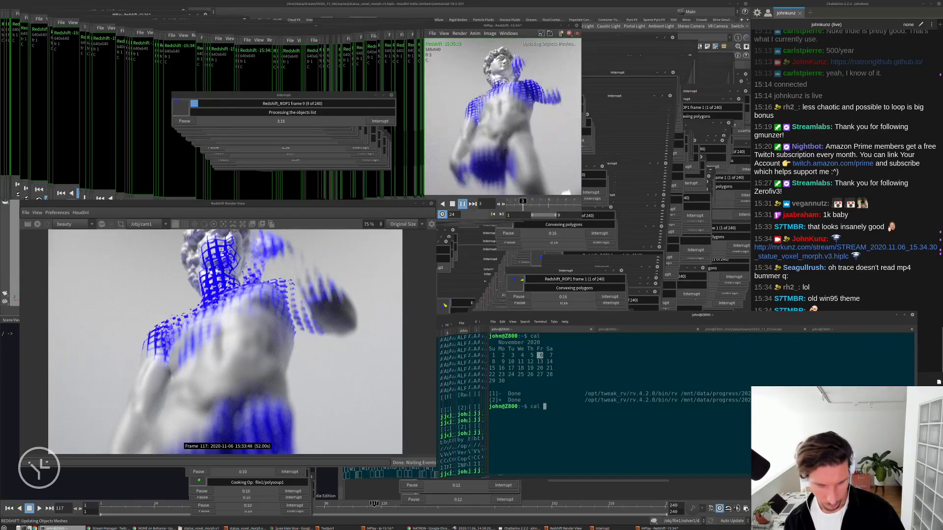
type(" 2020")
key("Return")
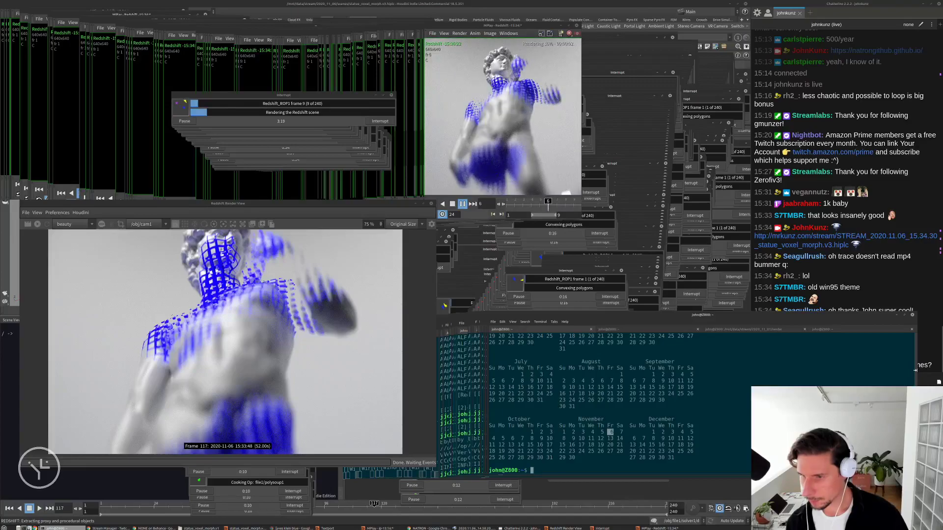
left_click_drag(917, 374, 737, 376)
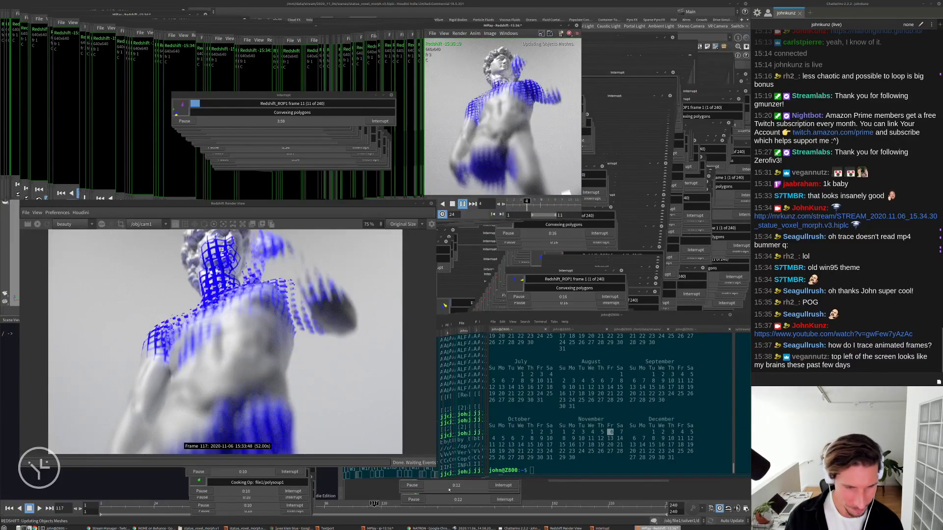
Open the earlier boxes render in RV by running "rv /mnt/data/stream/2020_10_23/render/boxesRBD.v10/* &".
left_click(565, 409)
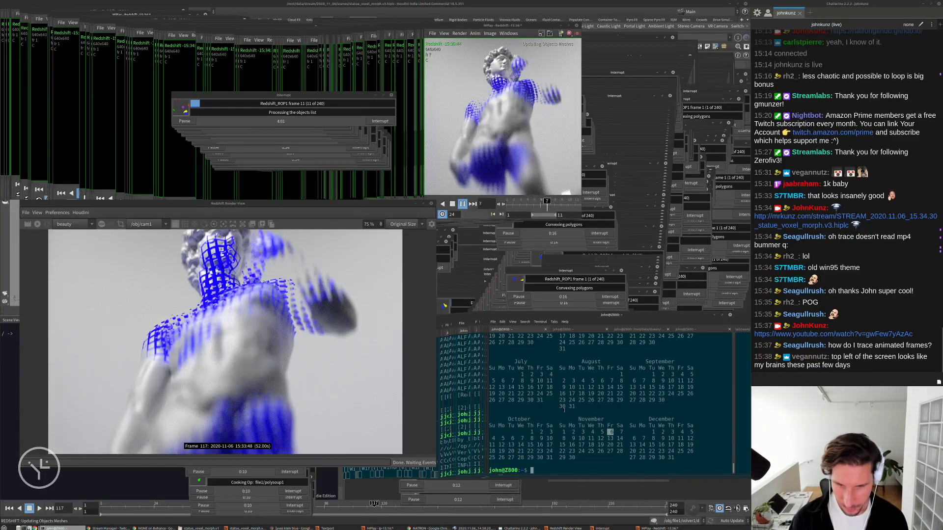
key("Return")
key("Return")
type("rv ")
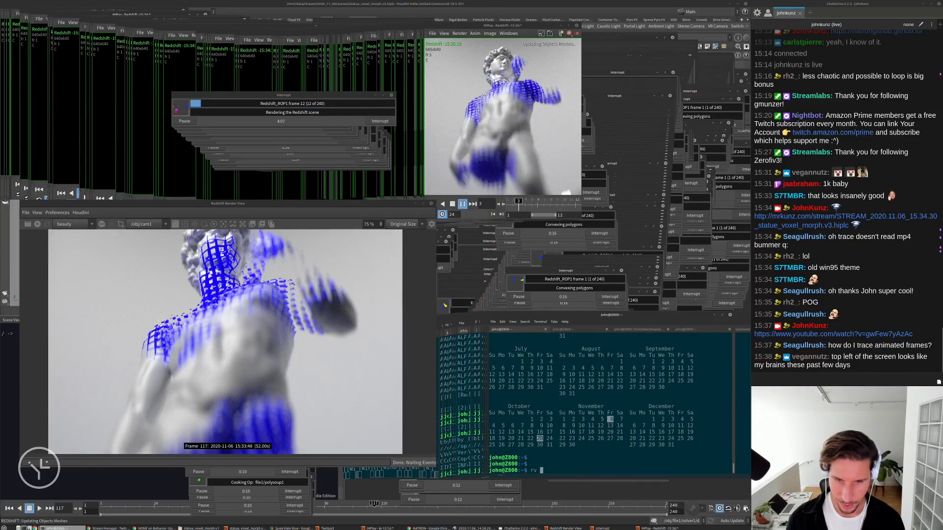
type("/mnt/str")
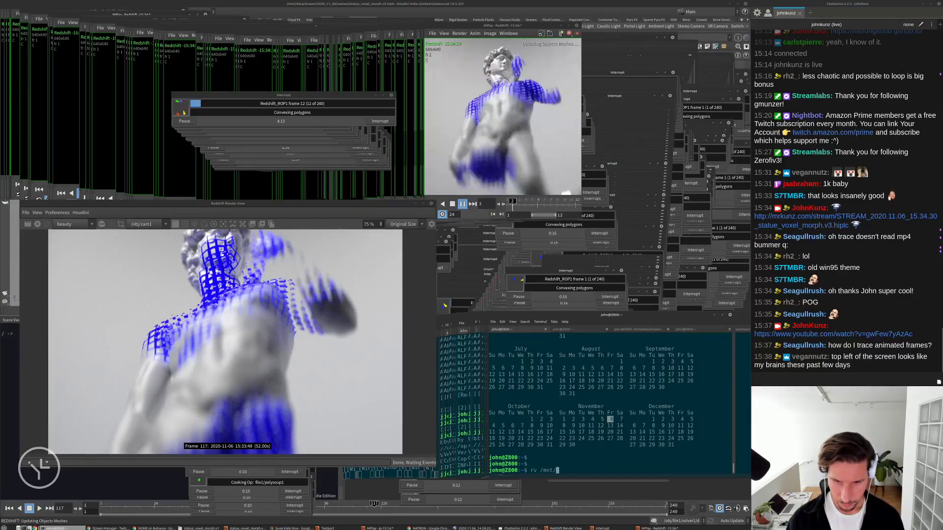
type("ta/d")
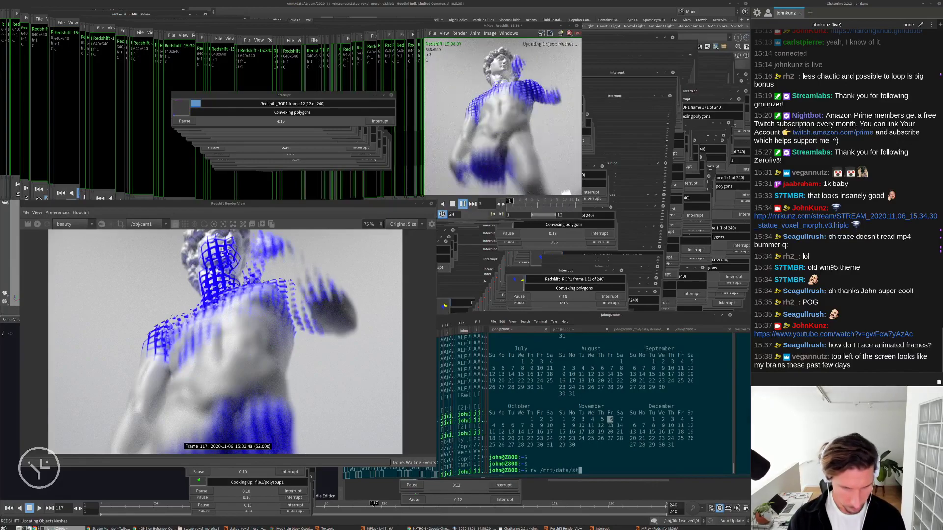
key("Tab")
type("2020 _10_23/render/boxesRBD.v10/0")
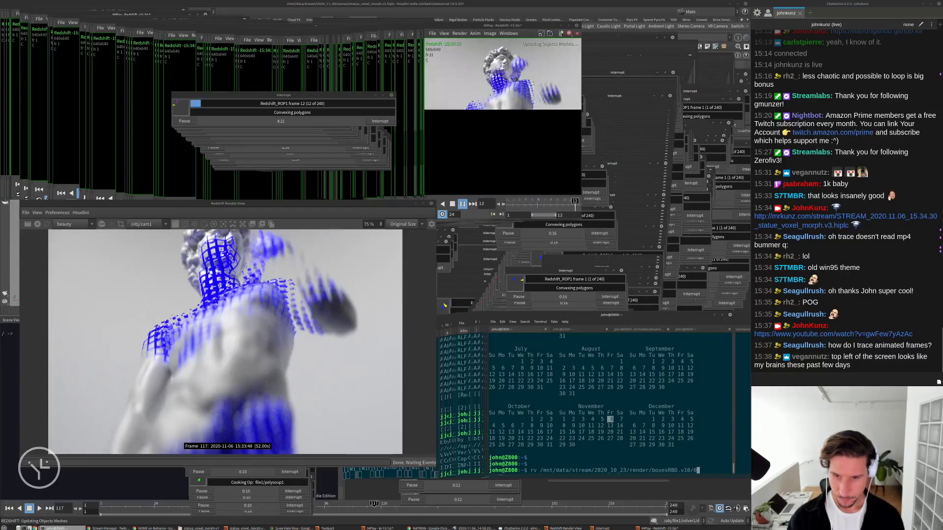
key("BackSpace")
type("* &")
key("Return")
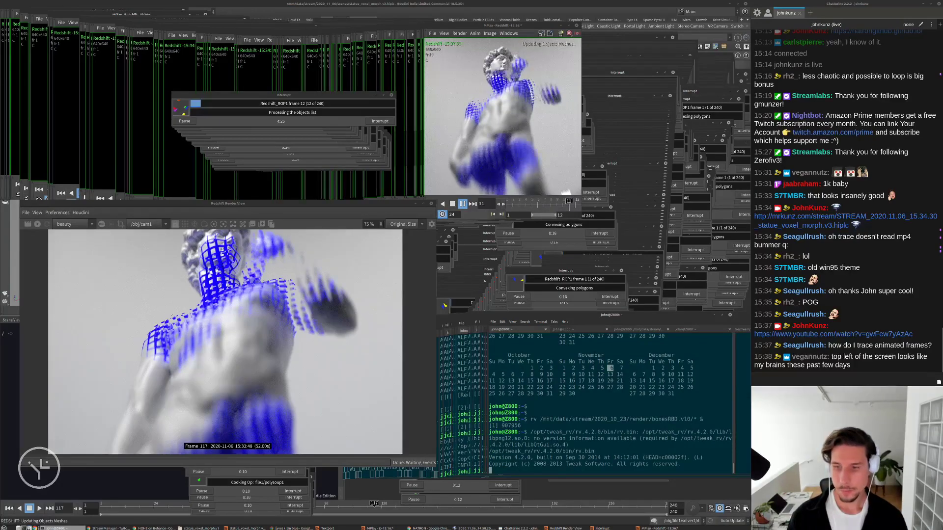
Place the RV window above the terminal, play the boxes sequence, stop it partway and switch windows.
left_click_drag(238, 9, 588, 97)
key("space")
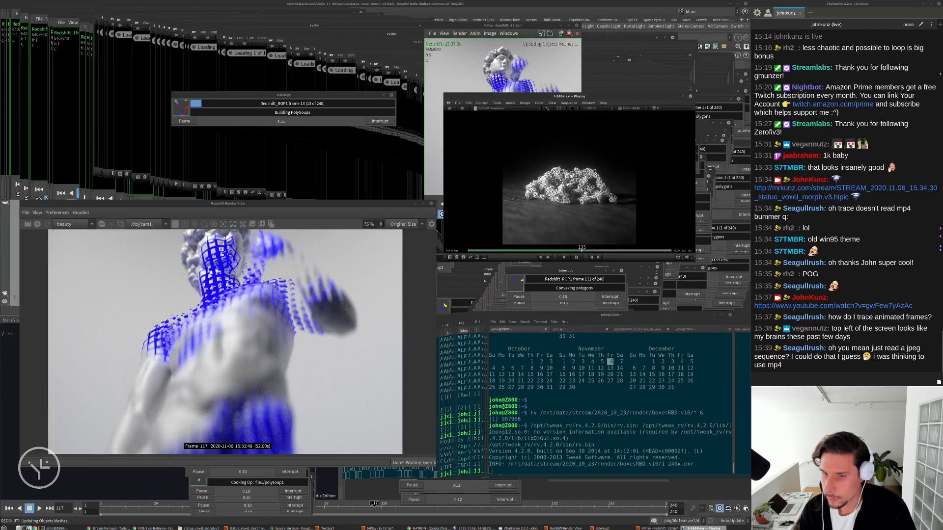
left_click(582, 251)
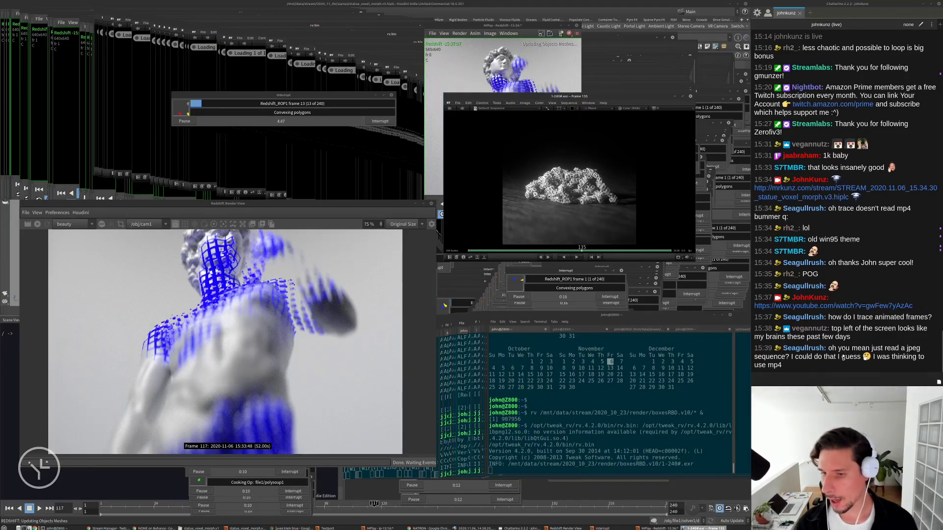
key("alt+Tab")
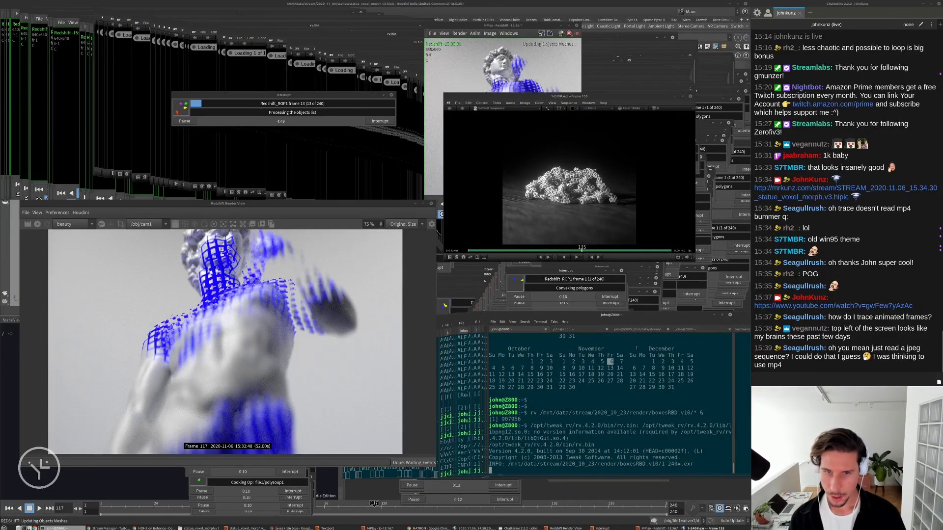
Shift the terminal slightly, open the ffmpeg manual page with "man ffmpeg", skim its description and close it.
left_click_drag(638, 319, 630, 308)
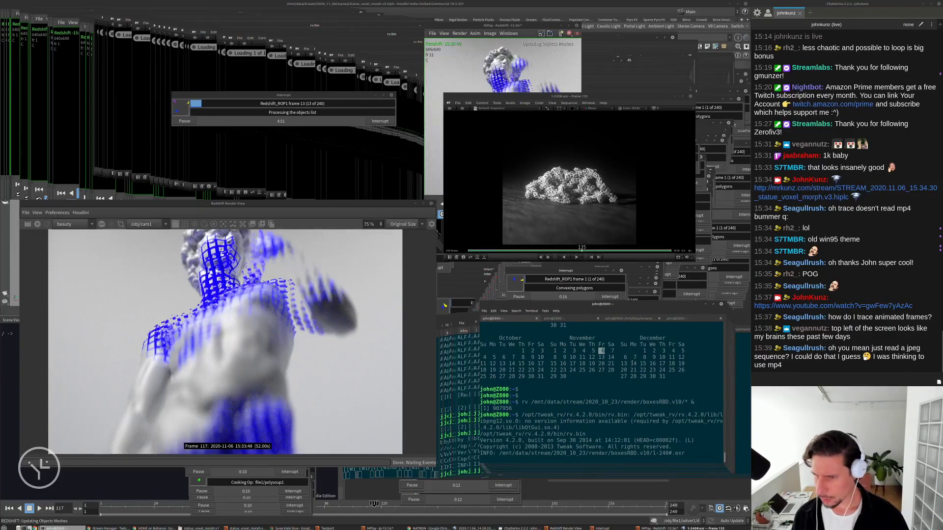
key("Return")
key("Return")
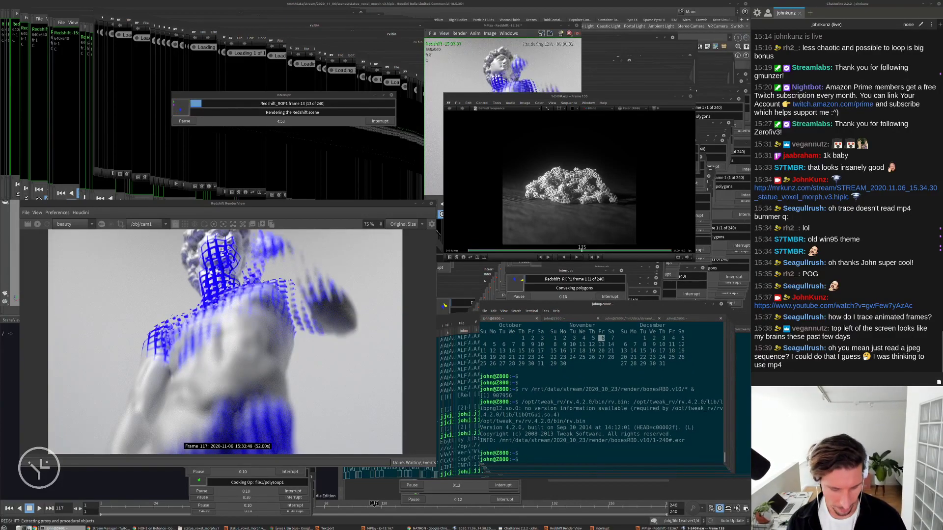
type("ff")
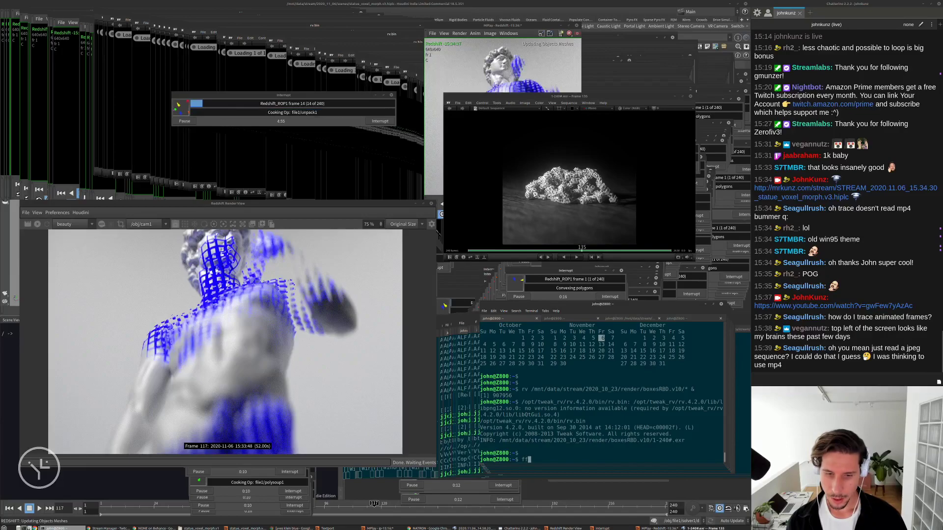
type("mp")
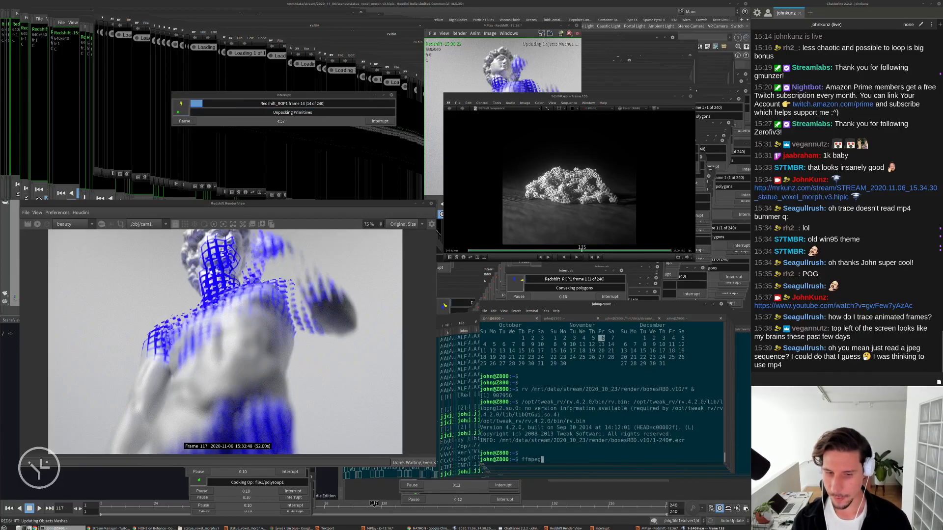
type("eg ")
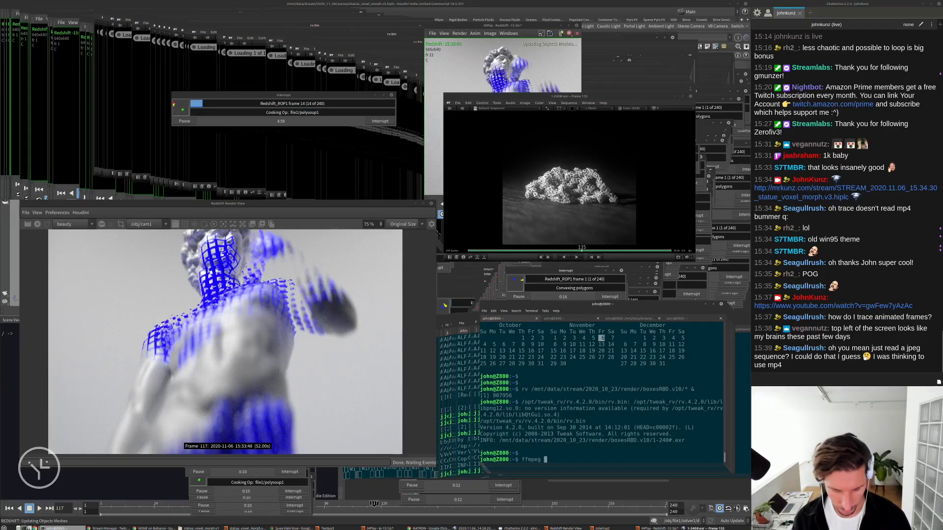
type("man")
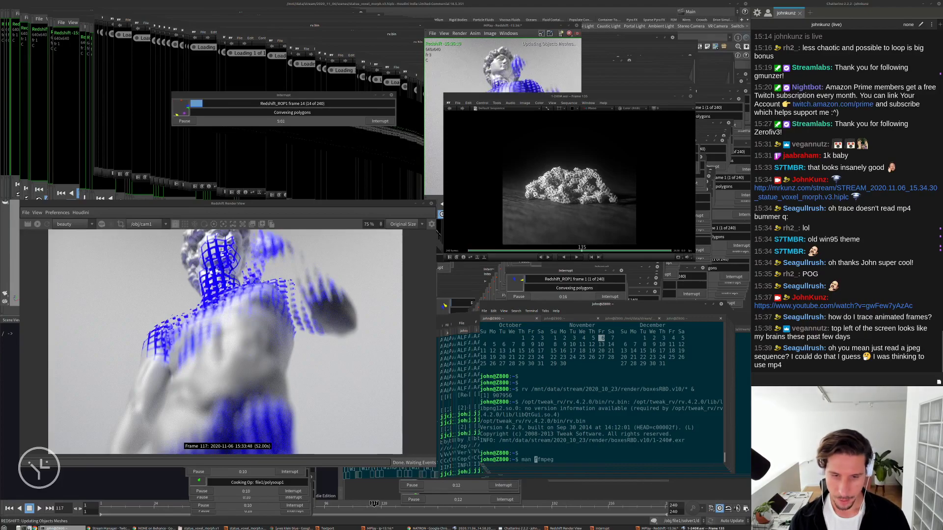
key("Return")
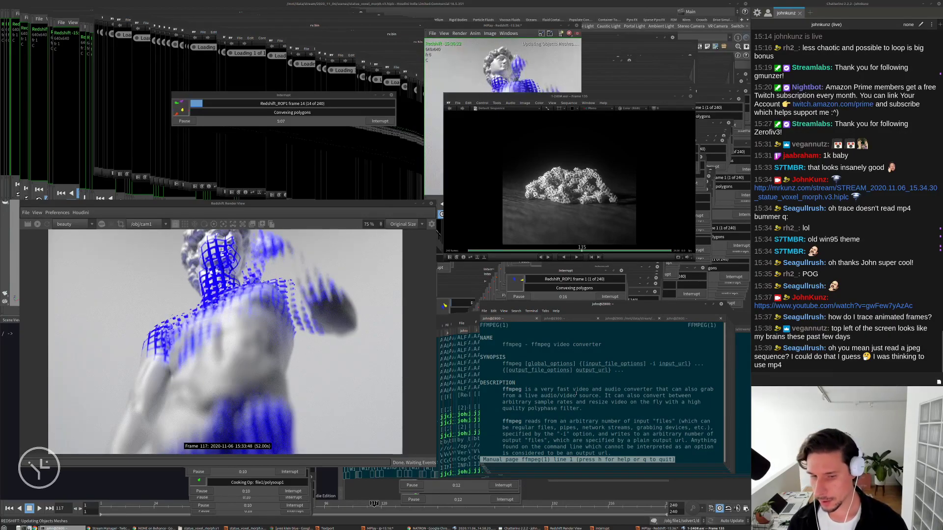
scroll(568, 405, "down", 20)
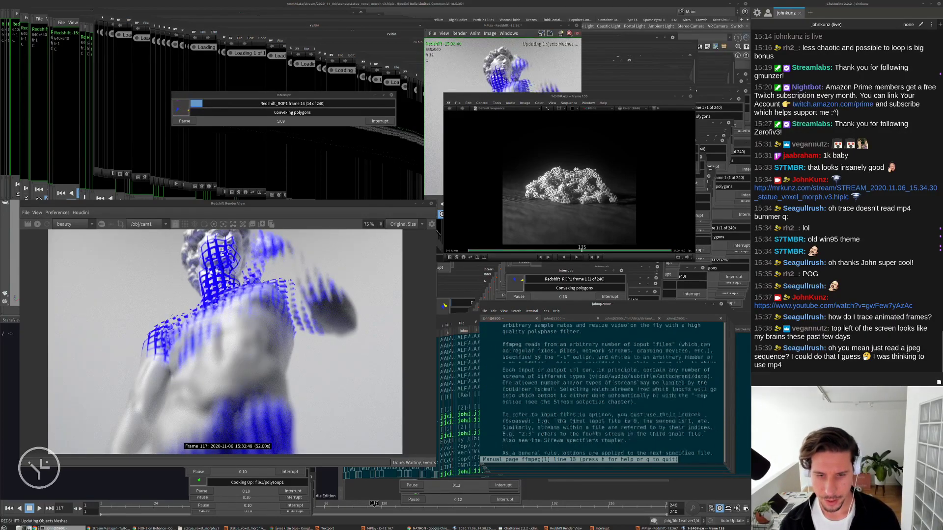
key("q")
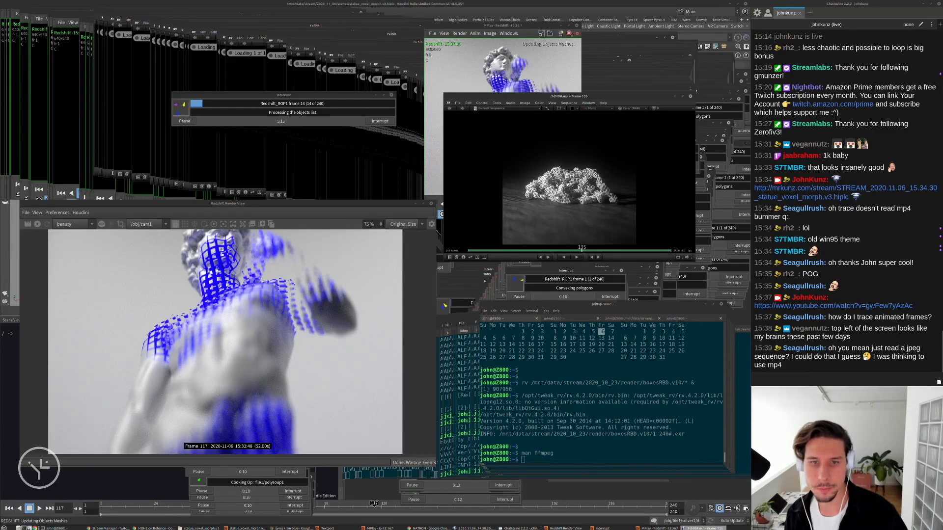
Play the boxes sequence in RV at 1:1 scale, fit the window to the full-size image, and quit RV.
key("space")
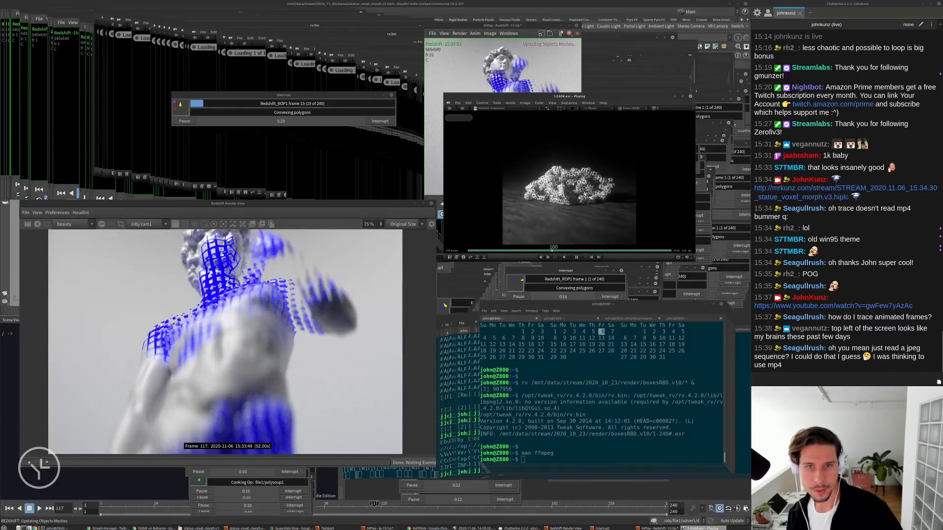
key("1")
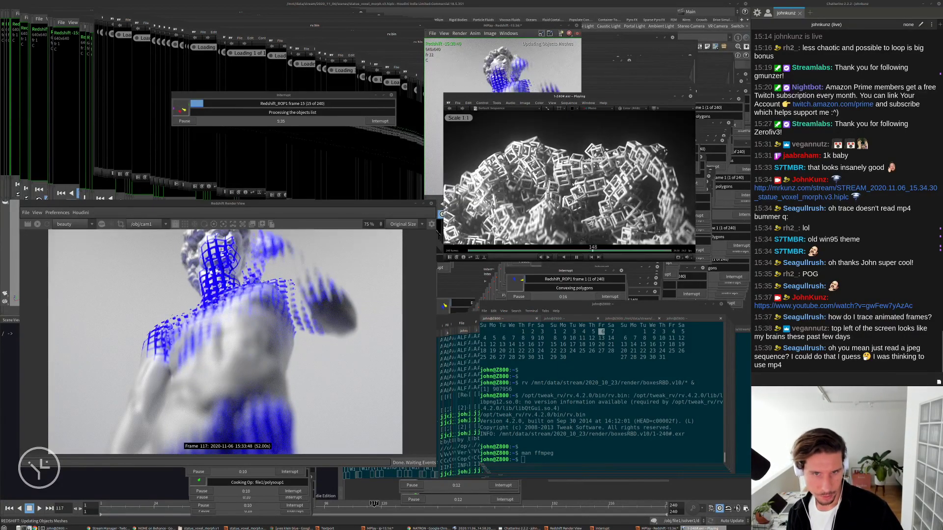
key("w")
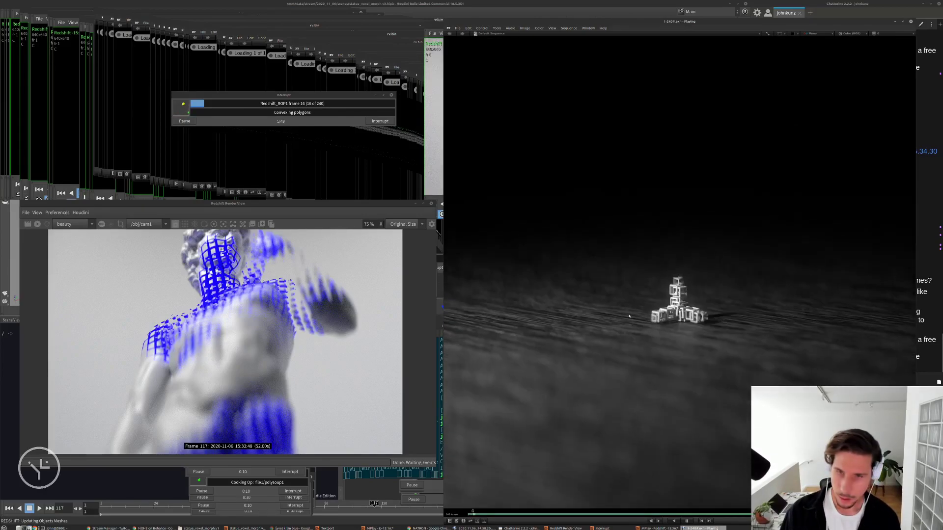
key("ctrl+q")
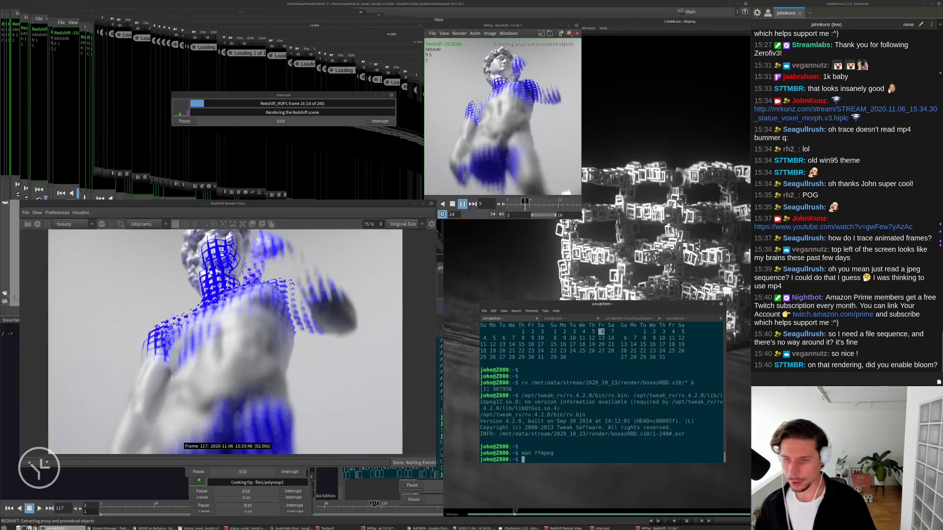
Rerun "rv /mnt/data/stream/2020_10_23/render/boxesRBD.v10/* &" from the terminal history, place the RV window over the terminal and make it taller.
key("Return")
type("man ffmpeg")
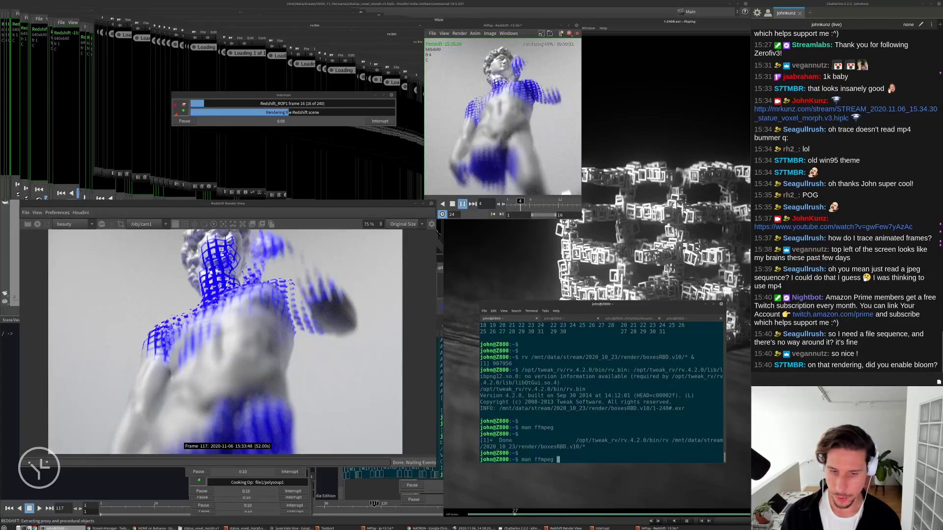
key("Up")
key("Up")
key("Return")
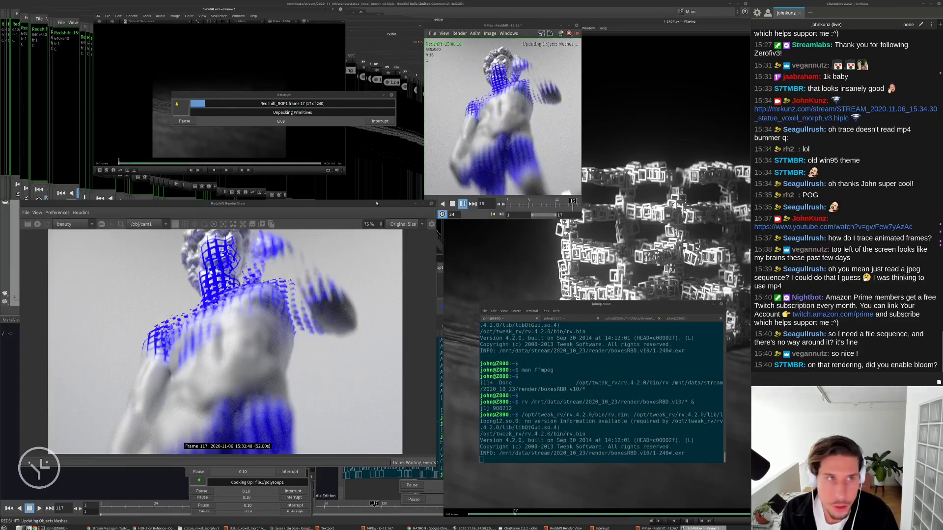
left_click_drag(264, 12, 587, 204)
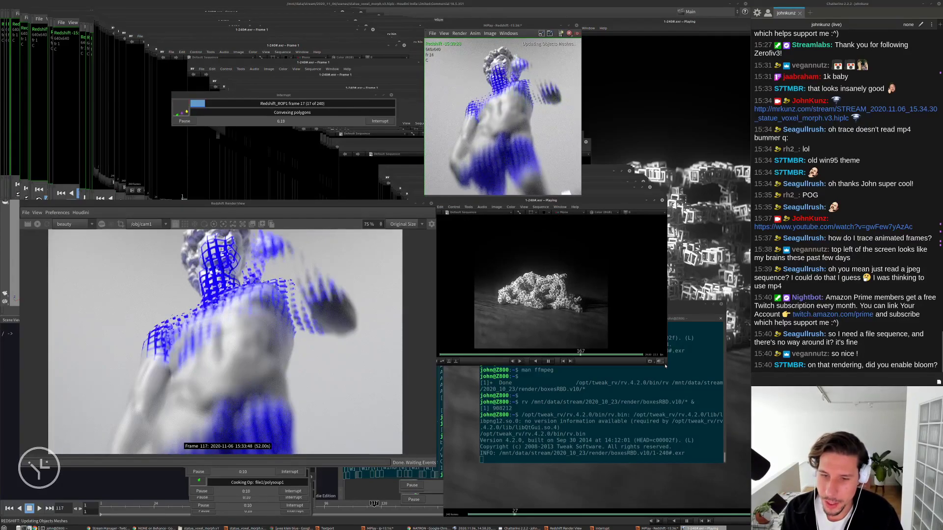
left_click_drag(664, 363, 639, 412)
left_click_drag(551, 201, 587, 200)
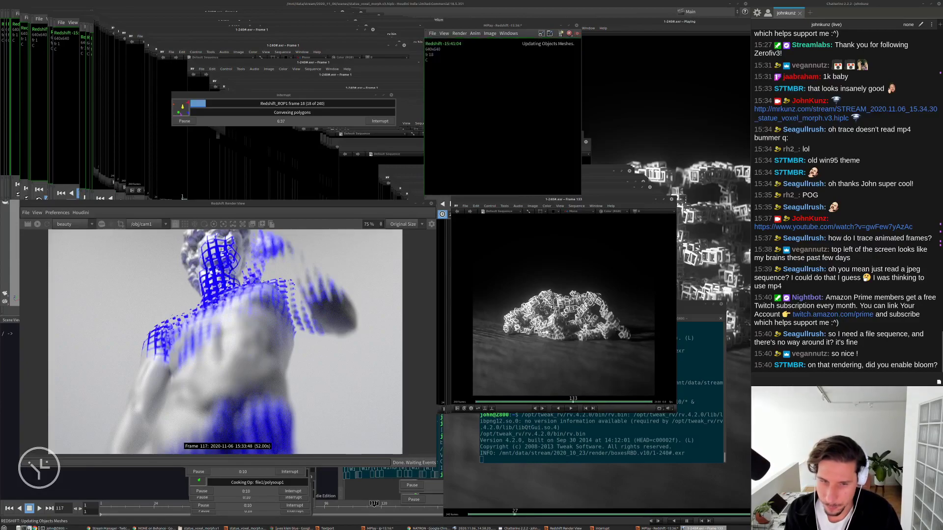
Review the boxes sequence in RV, inspecting the glow on the boxes at 1:1 scale and with the whole frame fitted.
key("space")
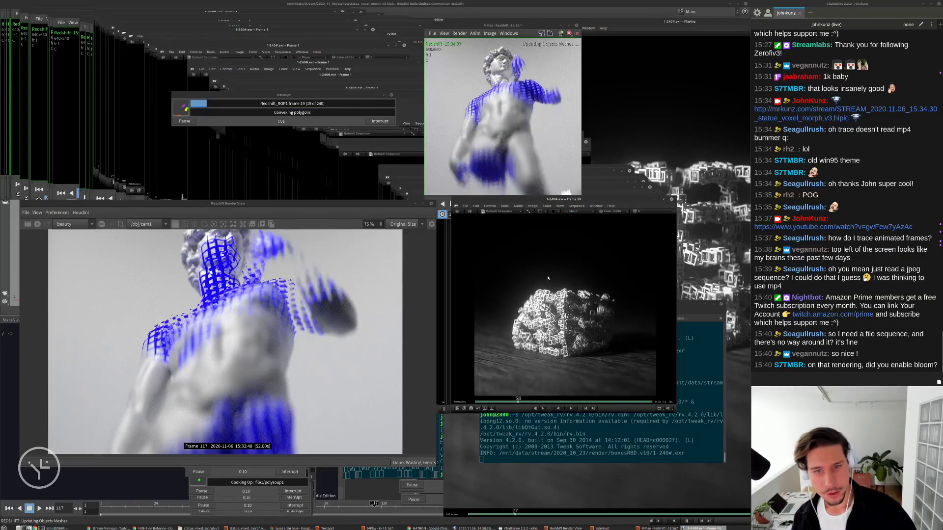
key("1")
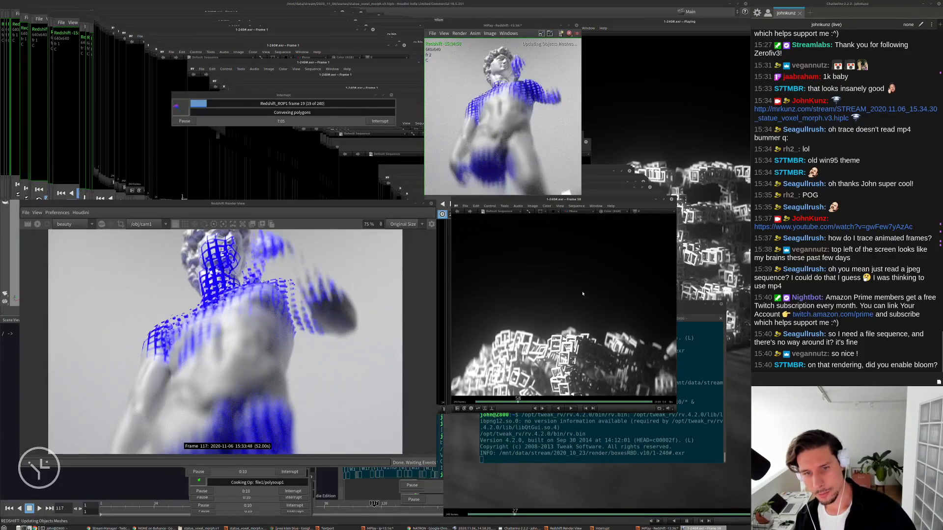
key("space")
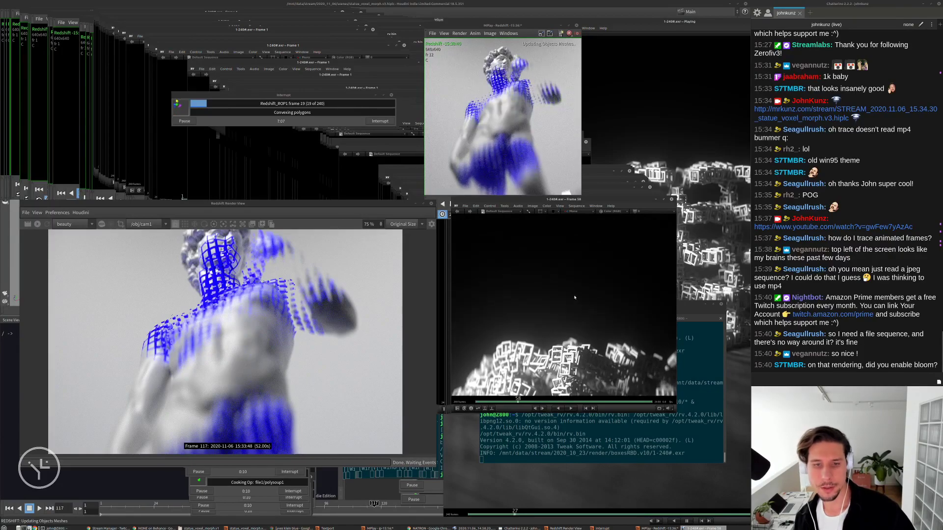
key("f")
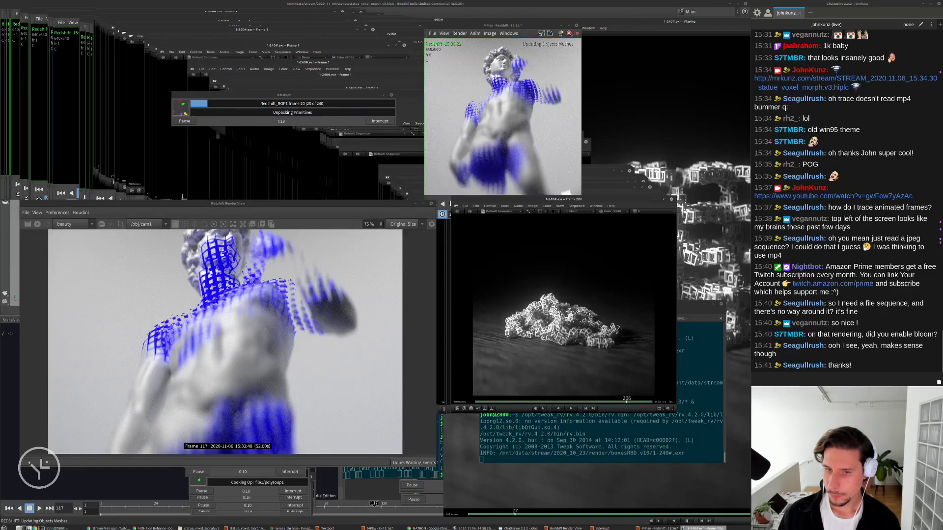
left_click_drag(567, 314, 586, 291)
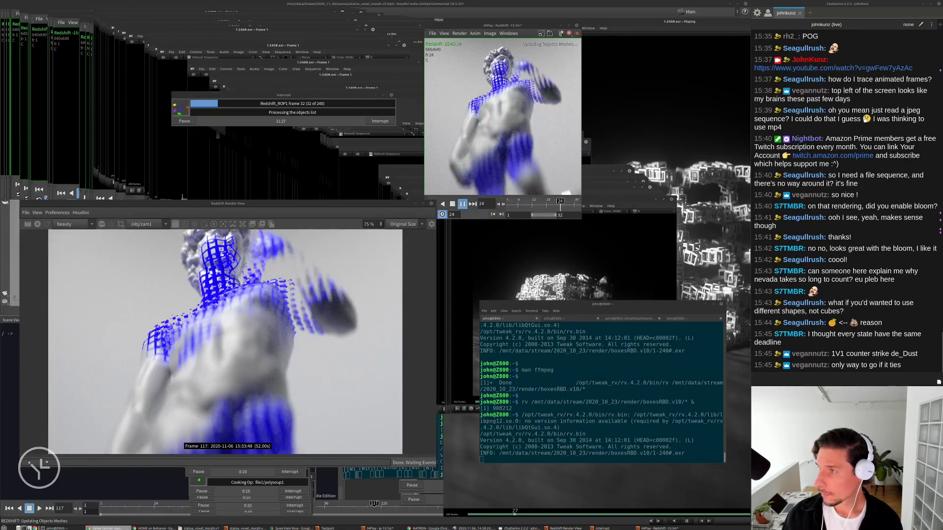
Bring the browser's game clip into view and dismiss it, move the terminal slightly lower and switch to MPlay.
left_click_drag(942, 68, 605, 67)
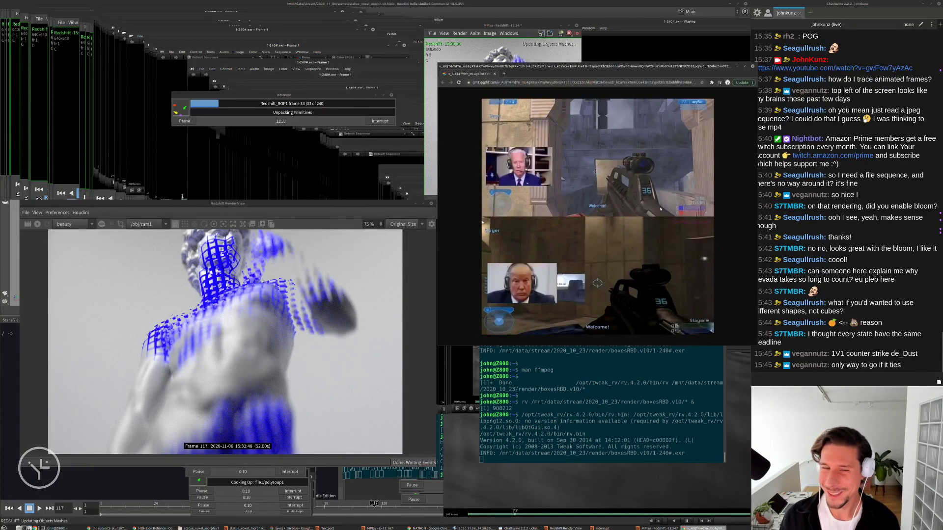
left_click(753, 66)
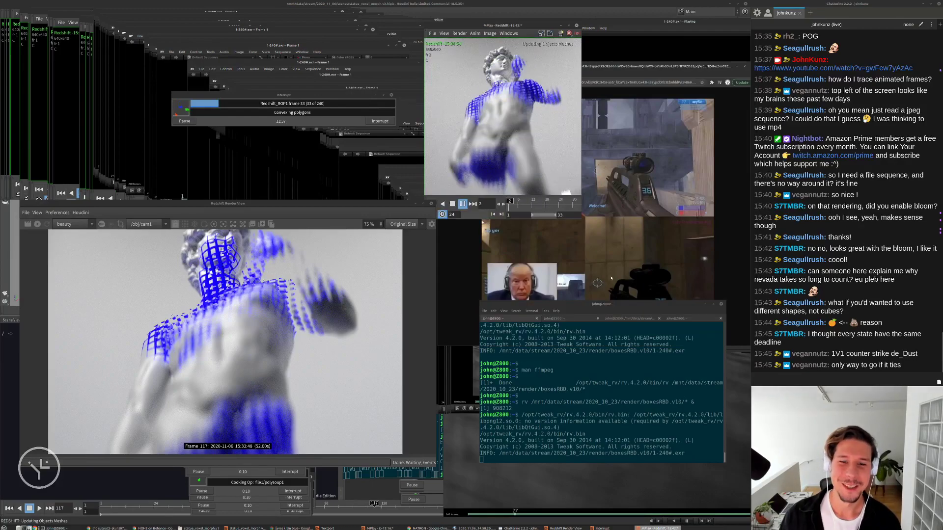
left_click_drag(598, 304, 588, 324)
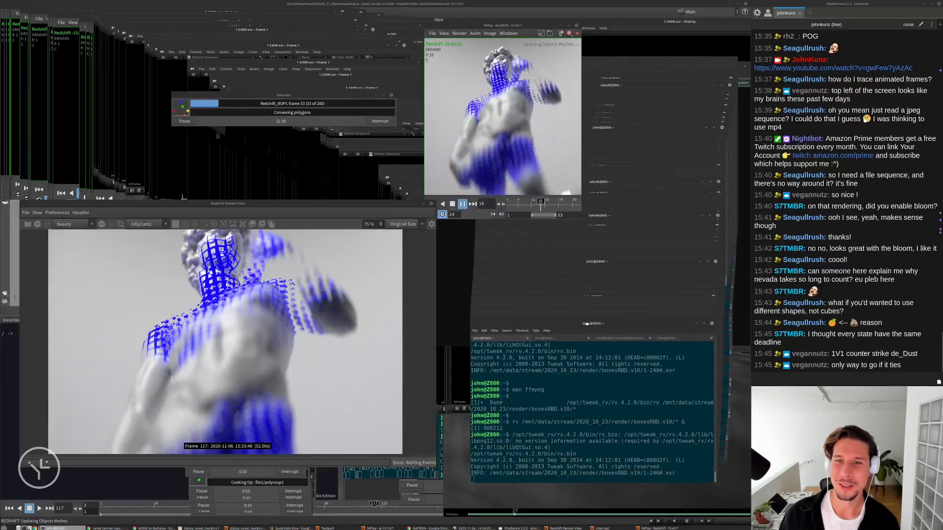
left_click(515, 109)
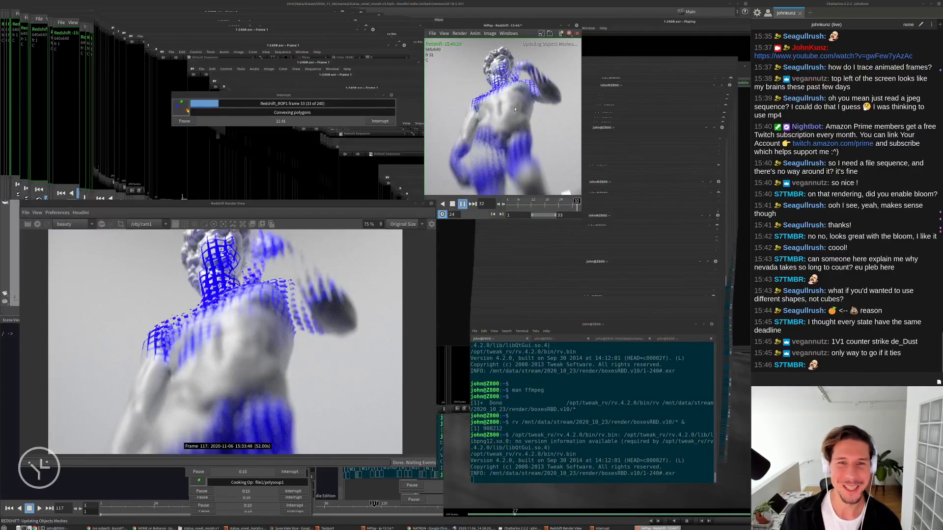